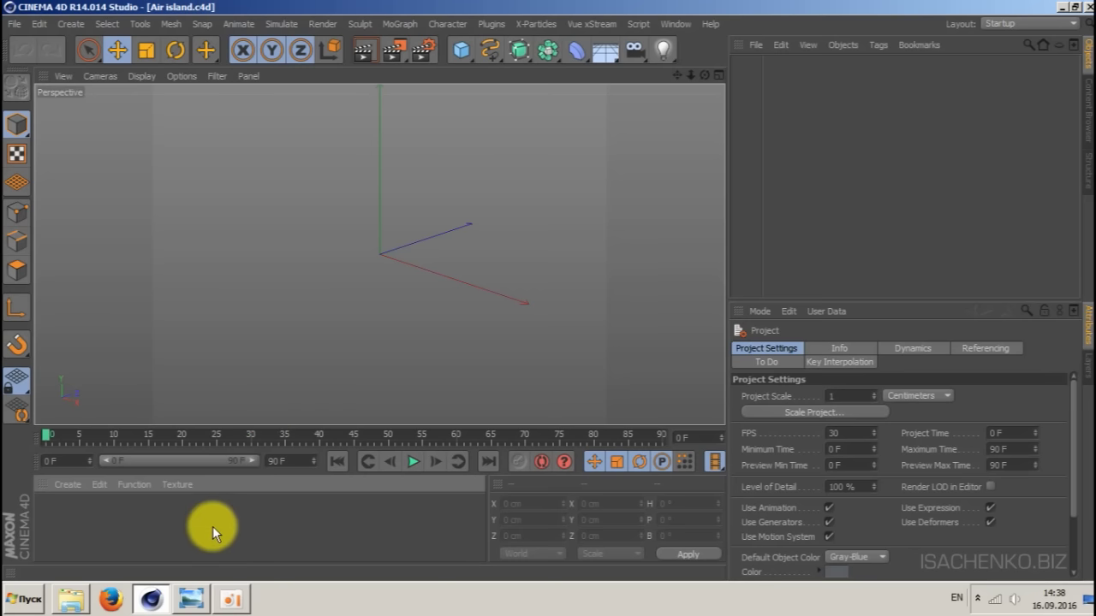
pyautogui.click(191, 599)
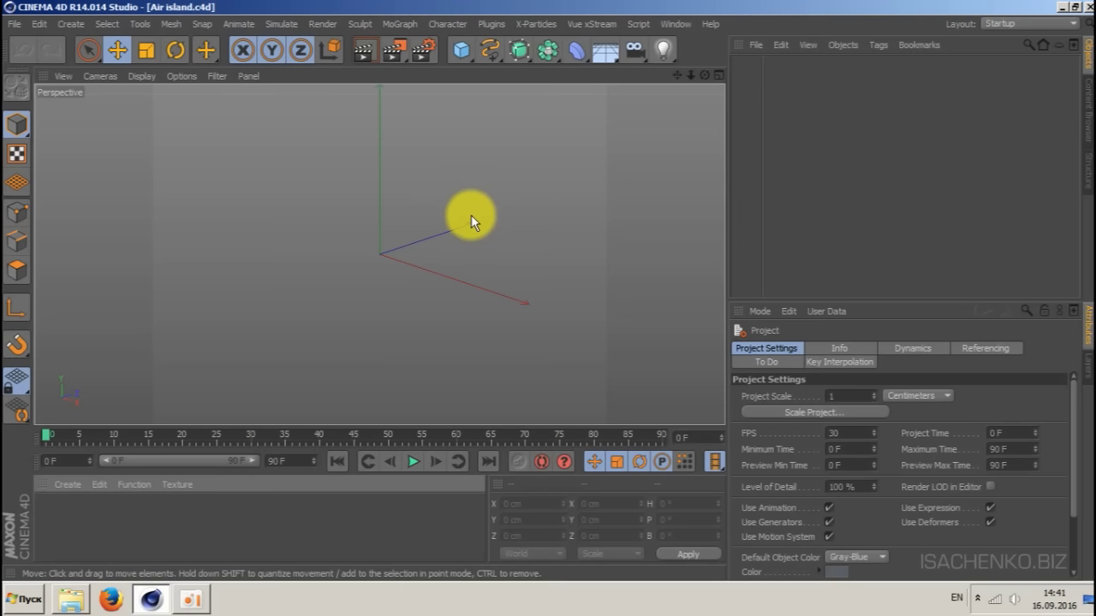
pyautogui.click(491, 24)
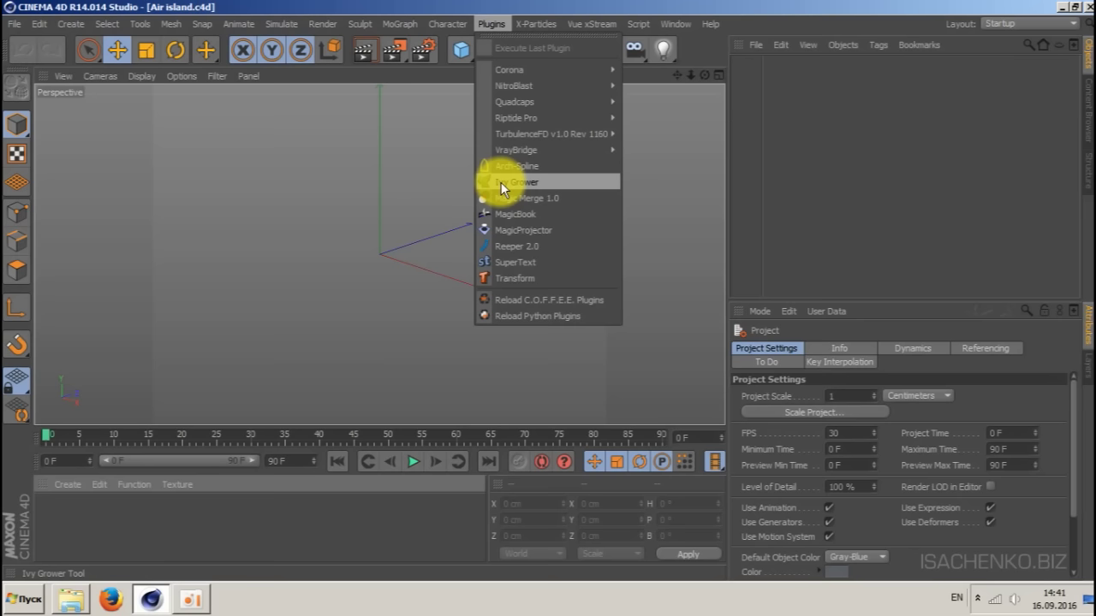
pyautogui.moveTo(528, 85)
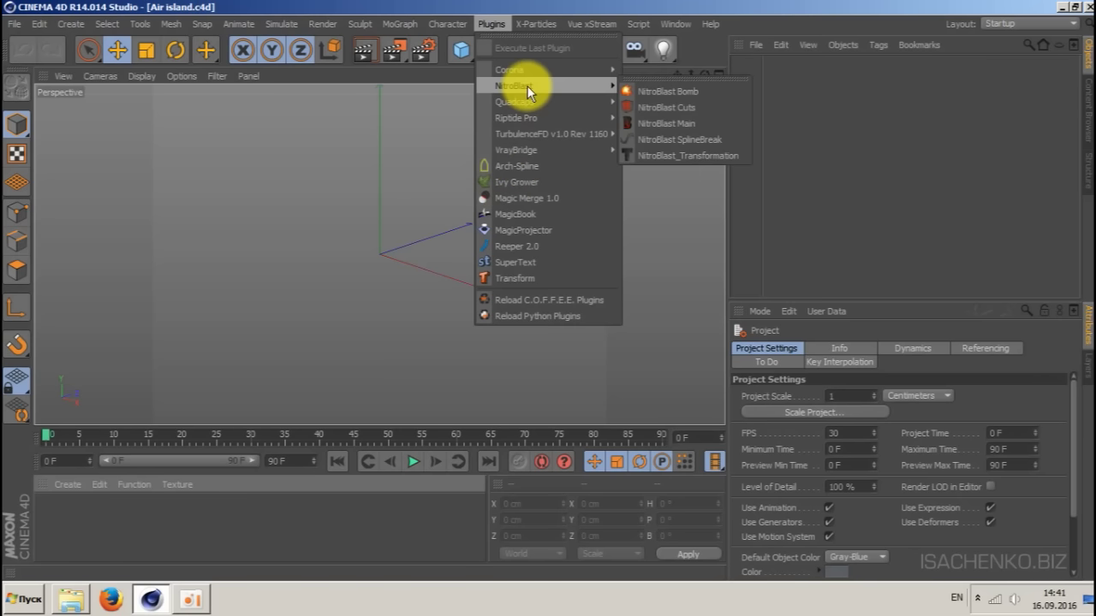
pyautogui.click(489, 25)
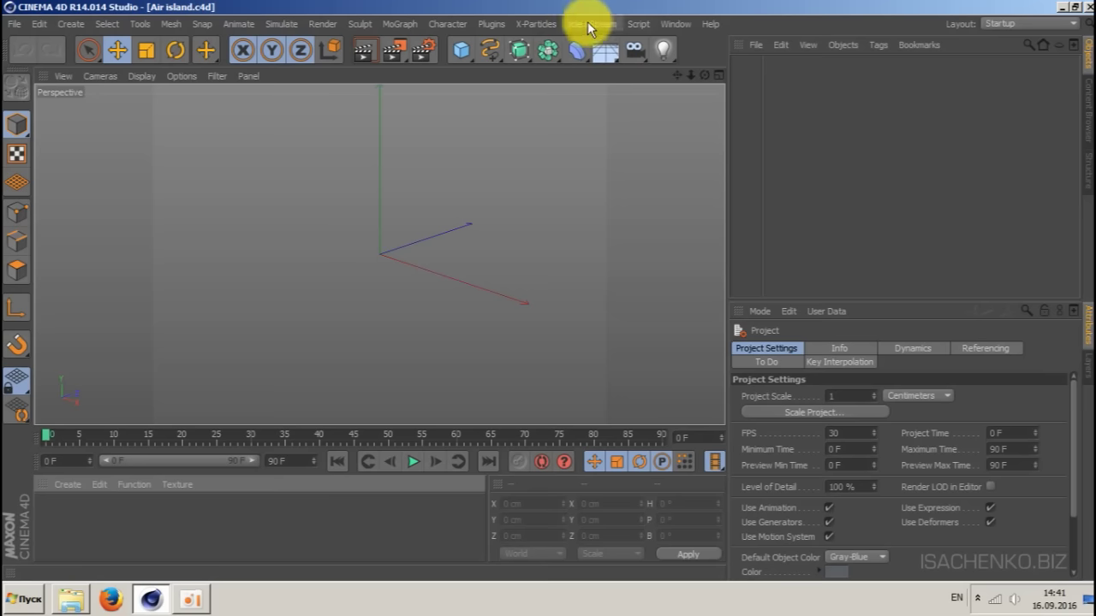
# - Open the Content Browser and look through the plant models in the Plants object folder
pyautogui.click(679, 28)
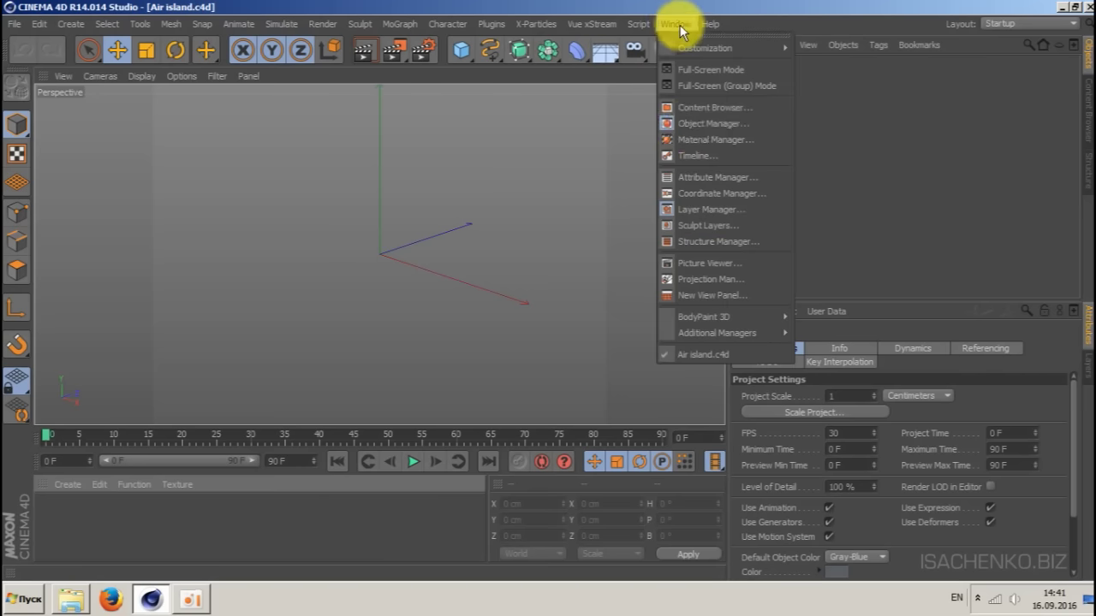
pyautogui.click(719, 106)
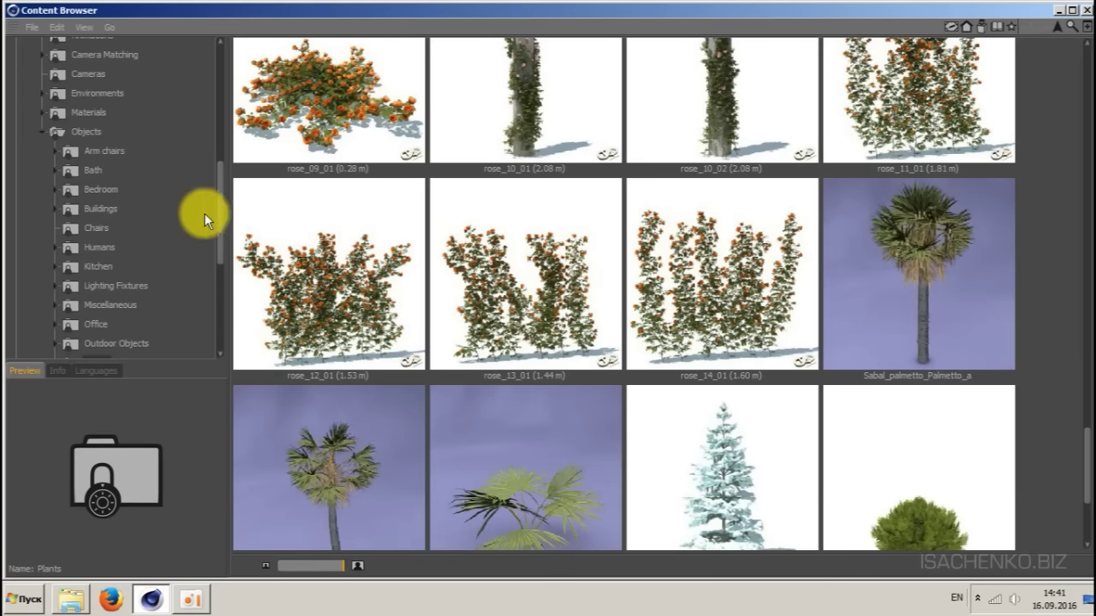
pyautogui.moveTo(219, 207)
pyautogui.mouseDown()
pyautogui.moveTo(220, 237)
pyautogui.moveTo(221, 220)
pyautogui.mouseUp()
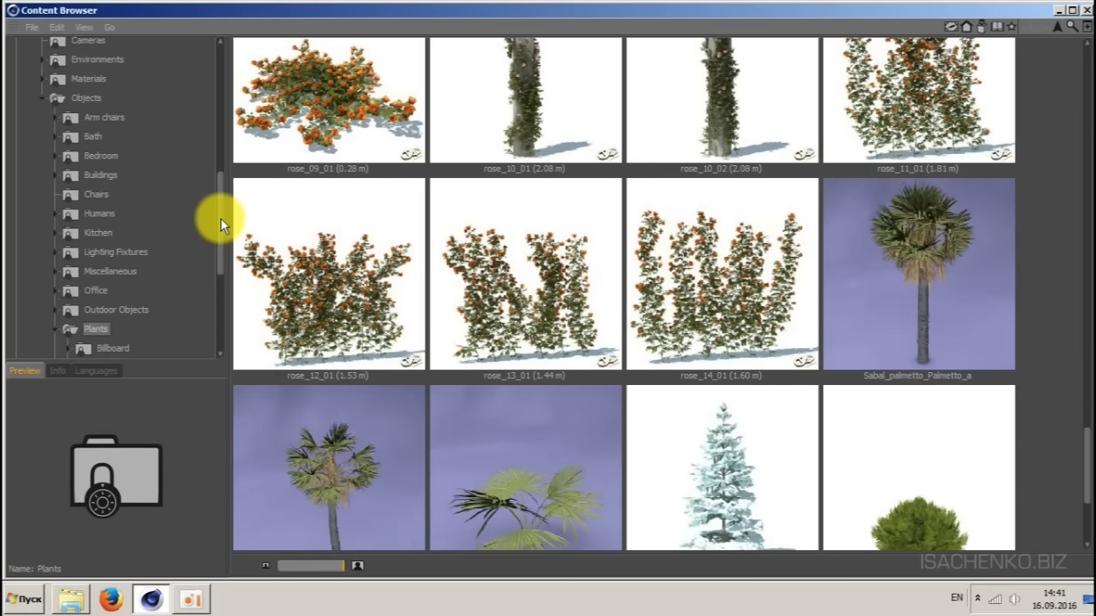
pyautogui.scroll(10, 776, 281)
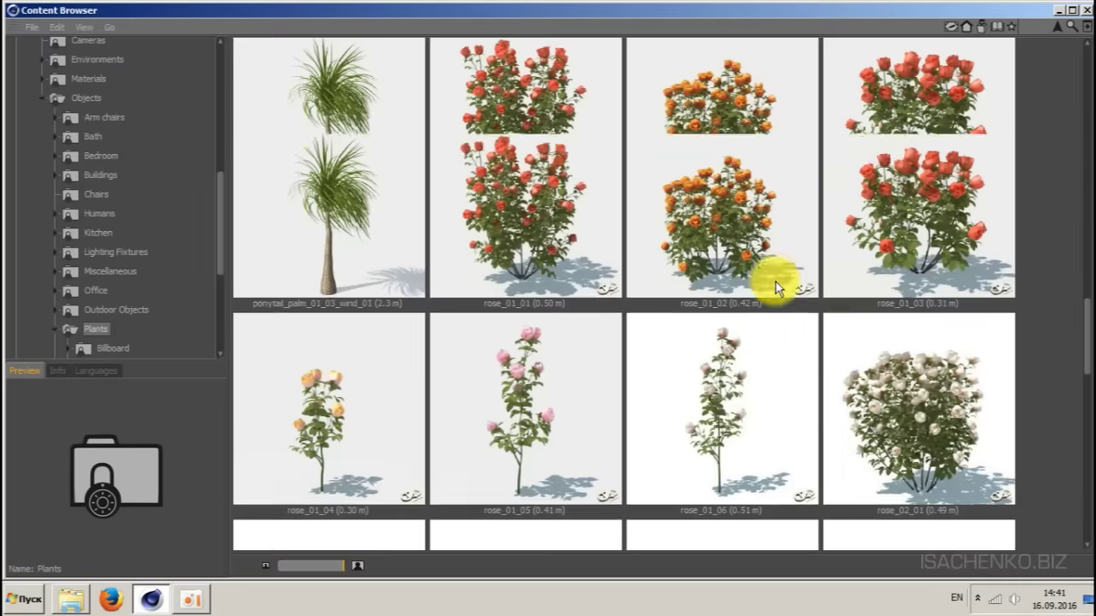
pyautogui.scroll(5, 776, 282)
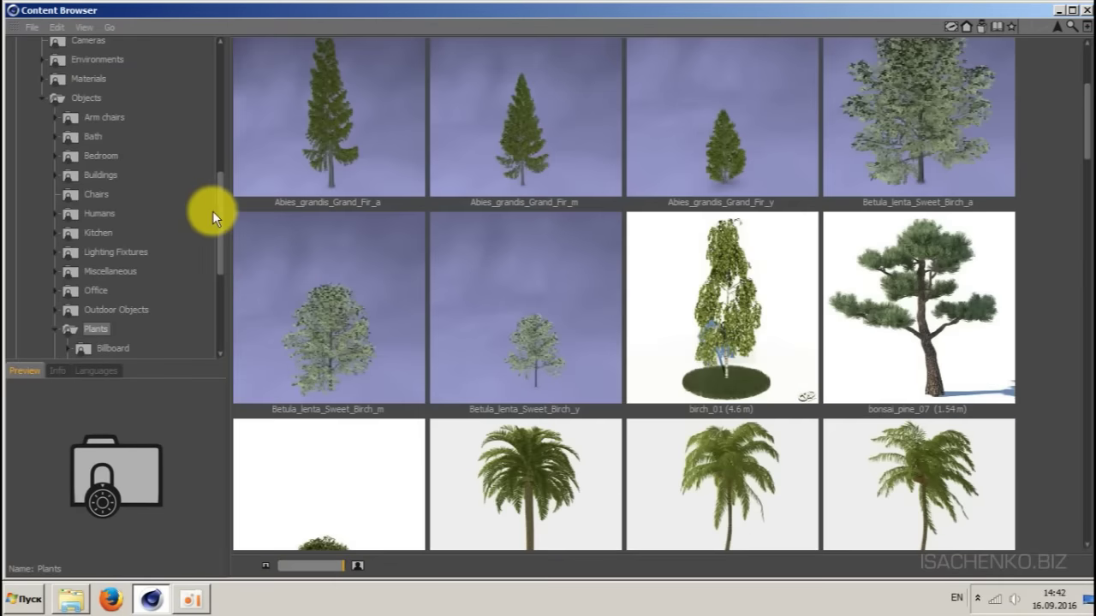
# - Look through the Metal materials in the GSG_Texture_Kit_Pro preset library and close the Content Browser
pyautogui.moveTo(220, 209); pyautogui.dragTo(228, 100)
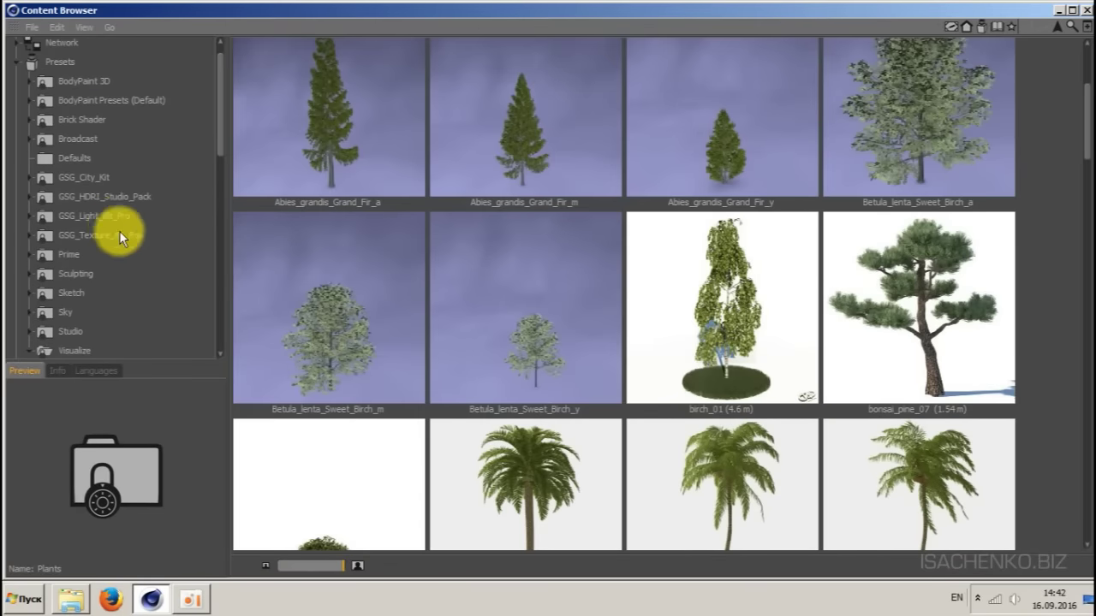
pyautogui.click(29, 233)
pyautogui.click(94, 234)
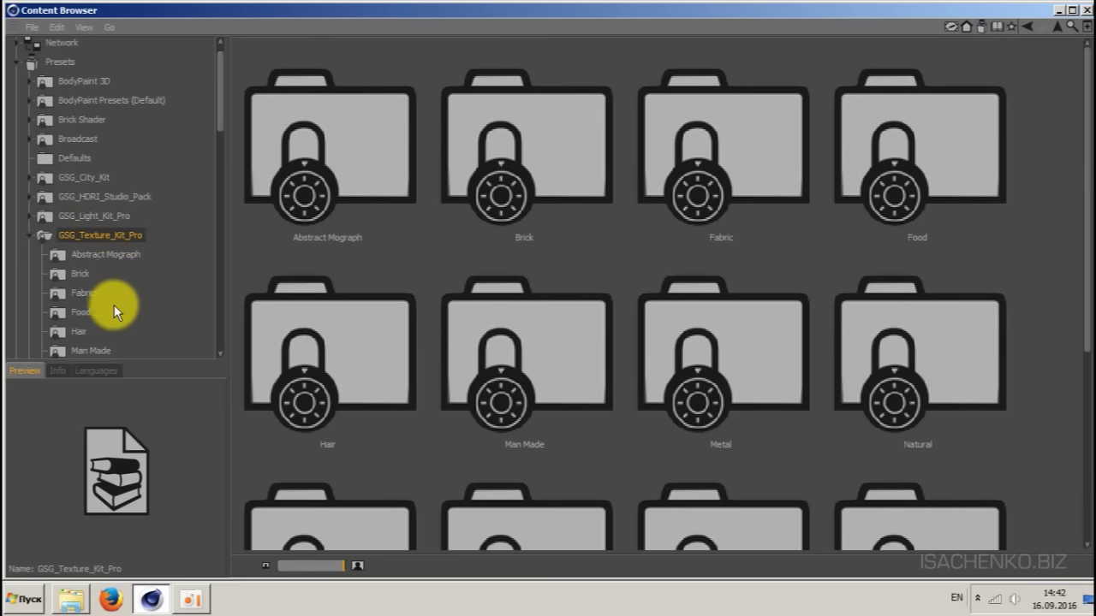
pyautogui.scroll(-2, 113, 307)
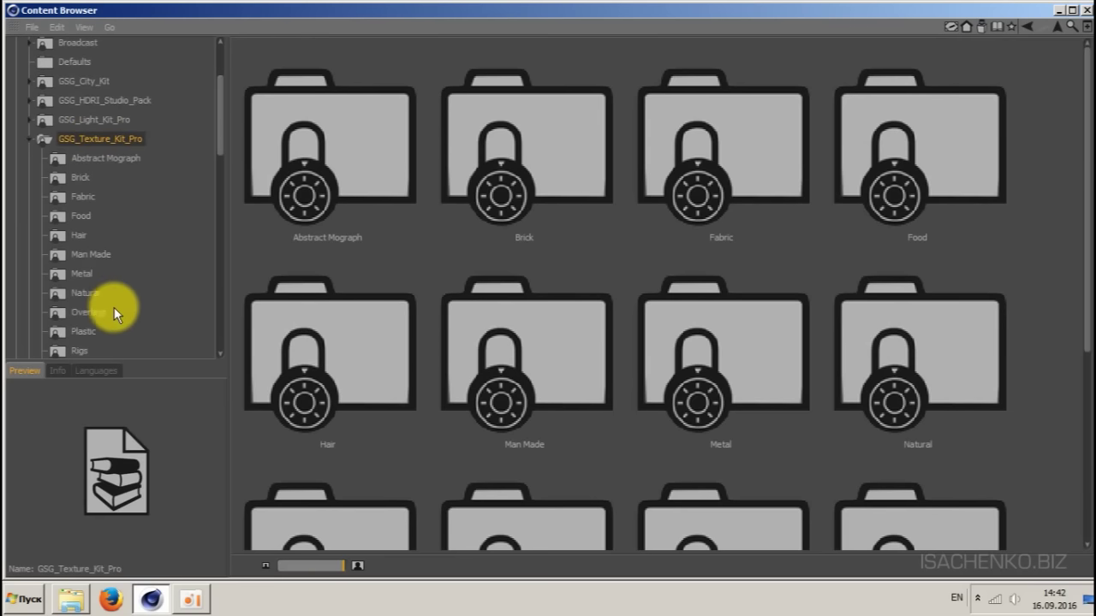
pyautogui.click(80, 276)
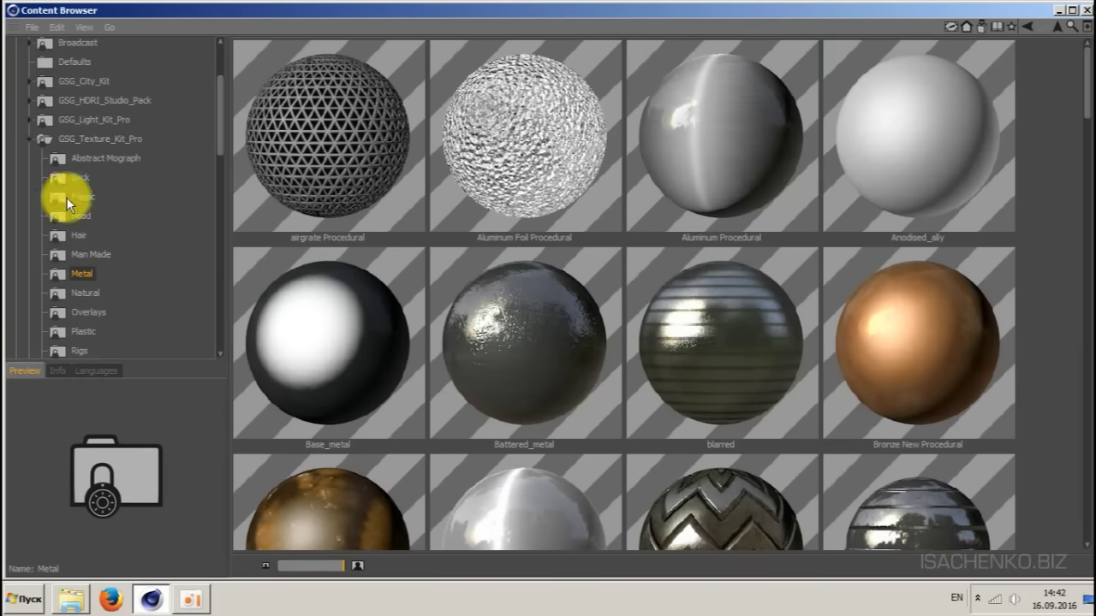
pyautogui.moveTo(216, 137)
pyautogui.mouseDown()
pyautogui.moveTo(220, 184)
pyautogui.moveTo(223, 148)
pyautogui.mouseUp()
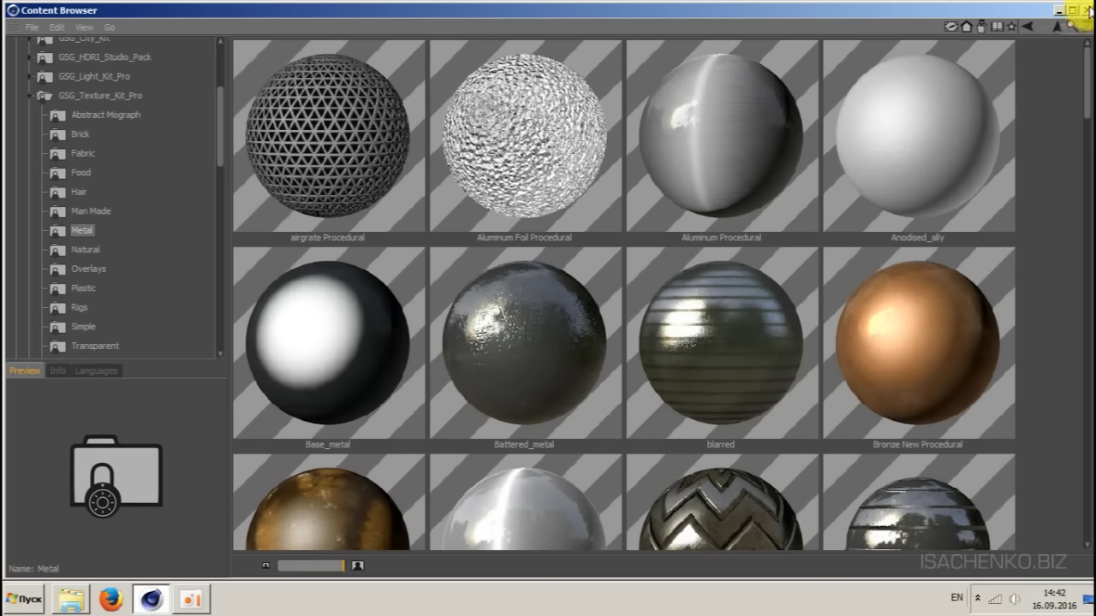
pyautogui.scroll(-2, 733, 293)
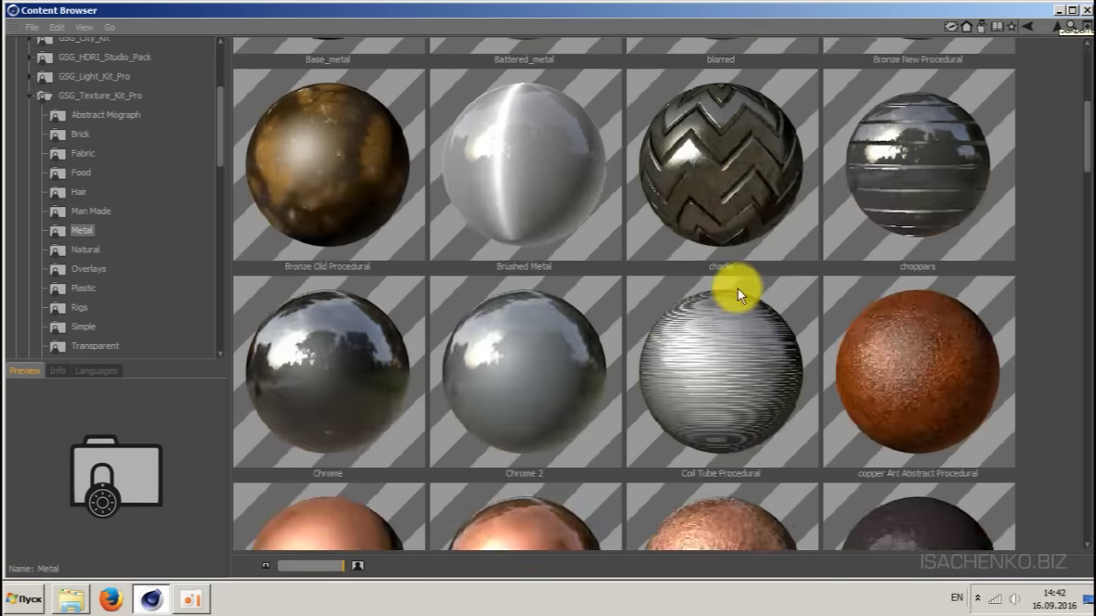
pyautogui.scroll(2, 733, 294)
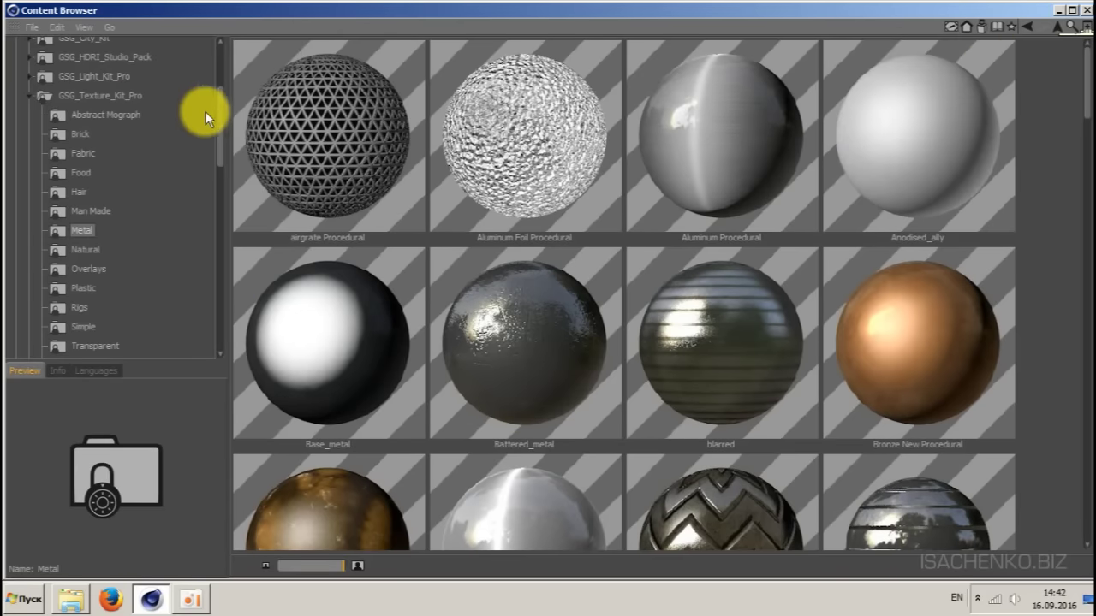
pyautogui.moveTo(222, 118)
pyautogui.mouseDown()
pyautogui.moveTo(220, 245)
pyautogui.moveTo(222, 108)
pyautogui.mouseUp()
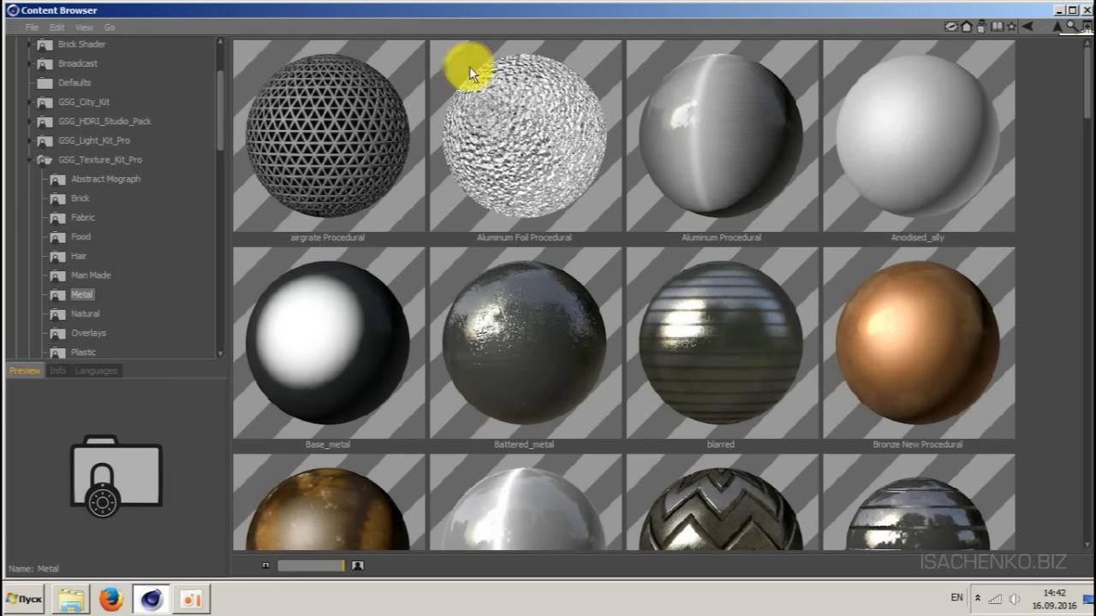
pyautogui.click(1087, 10)
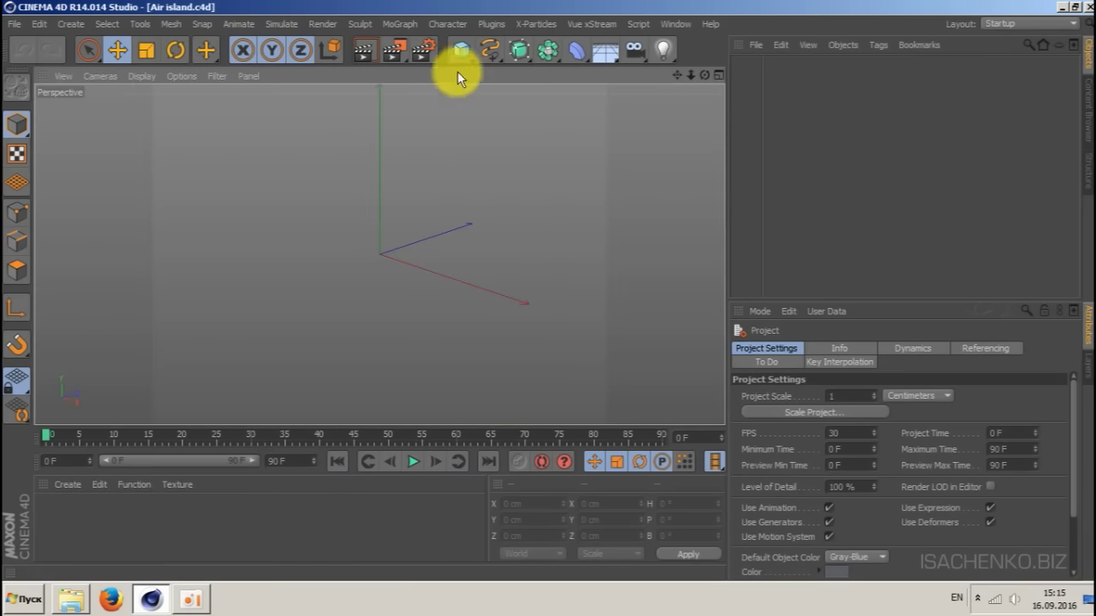
# - Add a pyramid primitive and rotate it 180° around its bank axis to turn it upside down
pyautogui.click(459, 52)
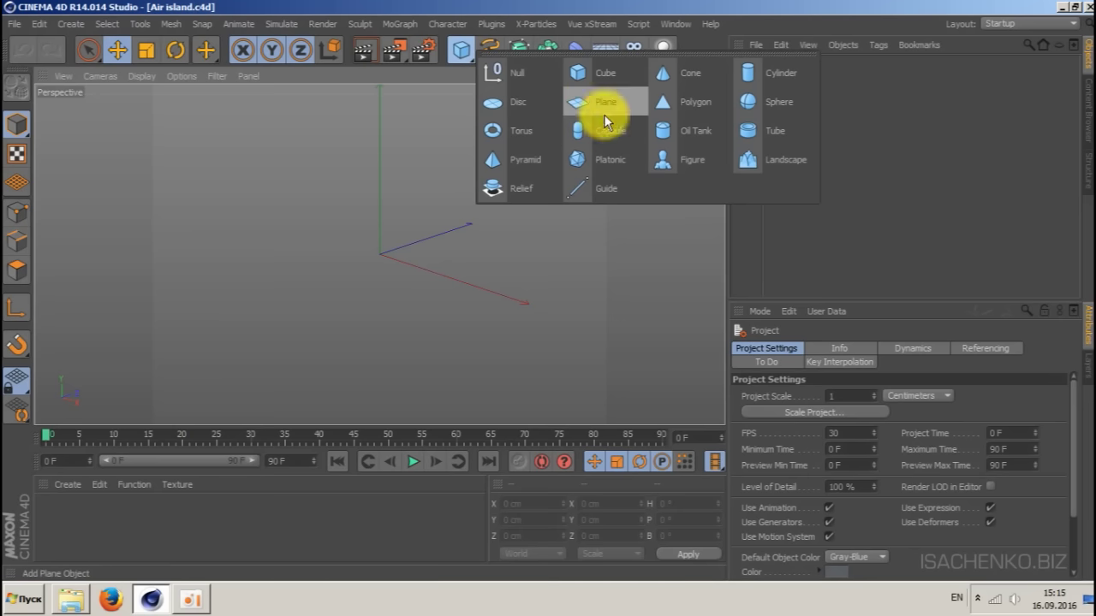
pyautogui.click(515, 169)
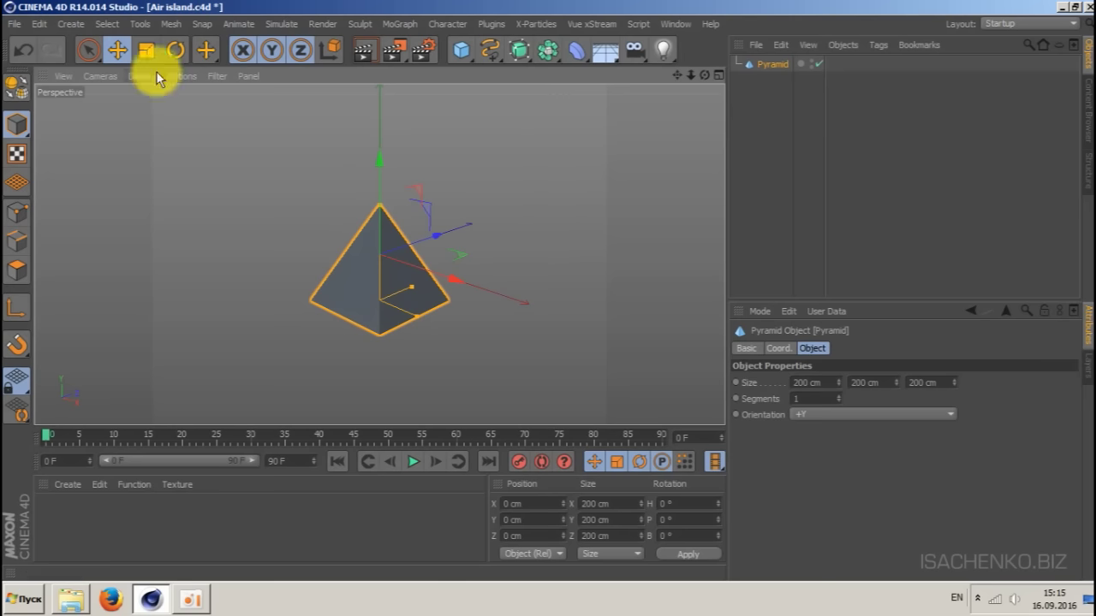
pyautogui.click(176, 50)
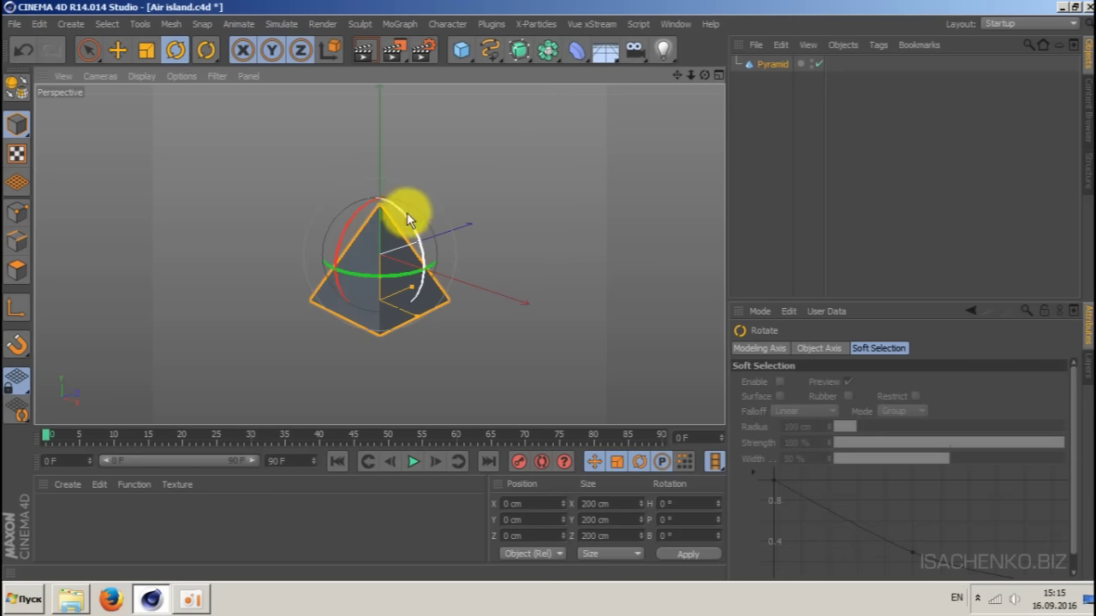
pyautogui.moveTo(407, 212); pyautogui.dragTo(346, 306)
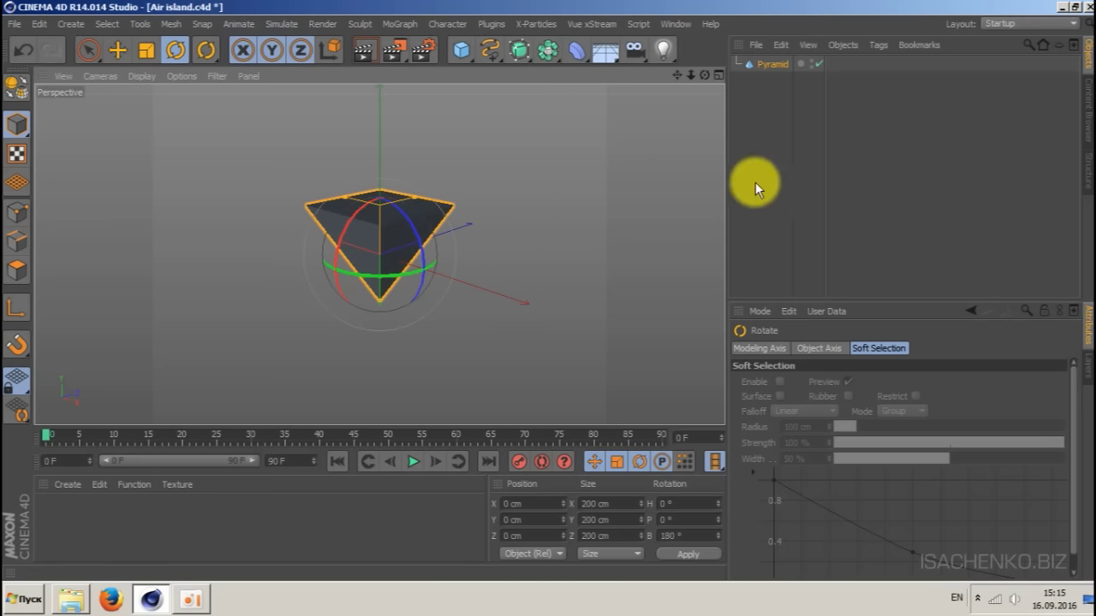
# - Set the pyramid's size to 400 cm in X, 600 cm in Y and 400 cm in Z
pyautogui.click(781, 65)
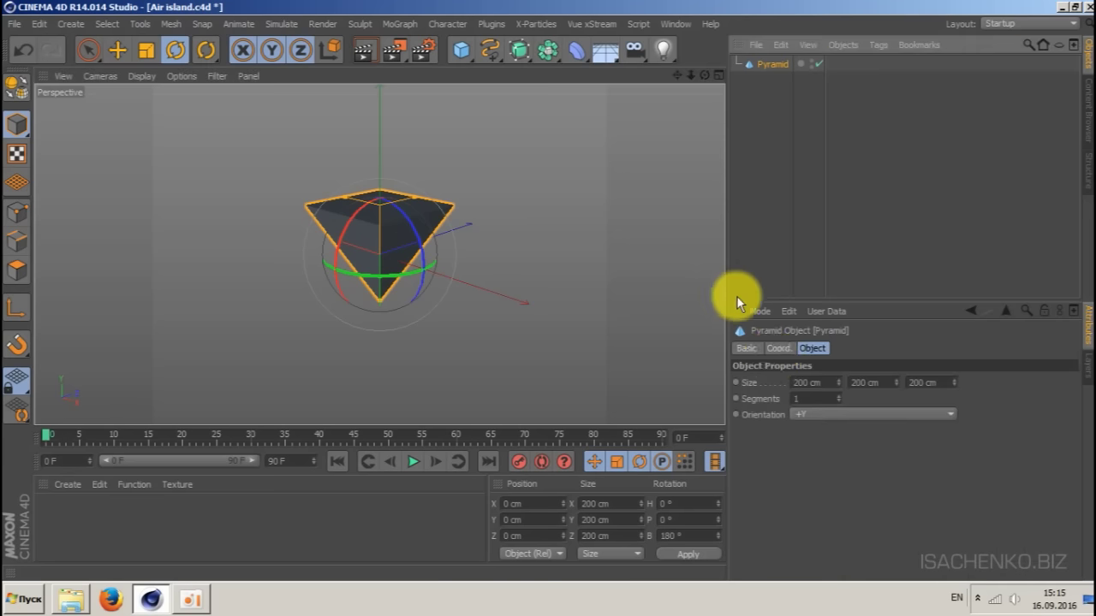
pyautogui.click(808, 383)
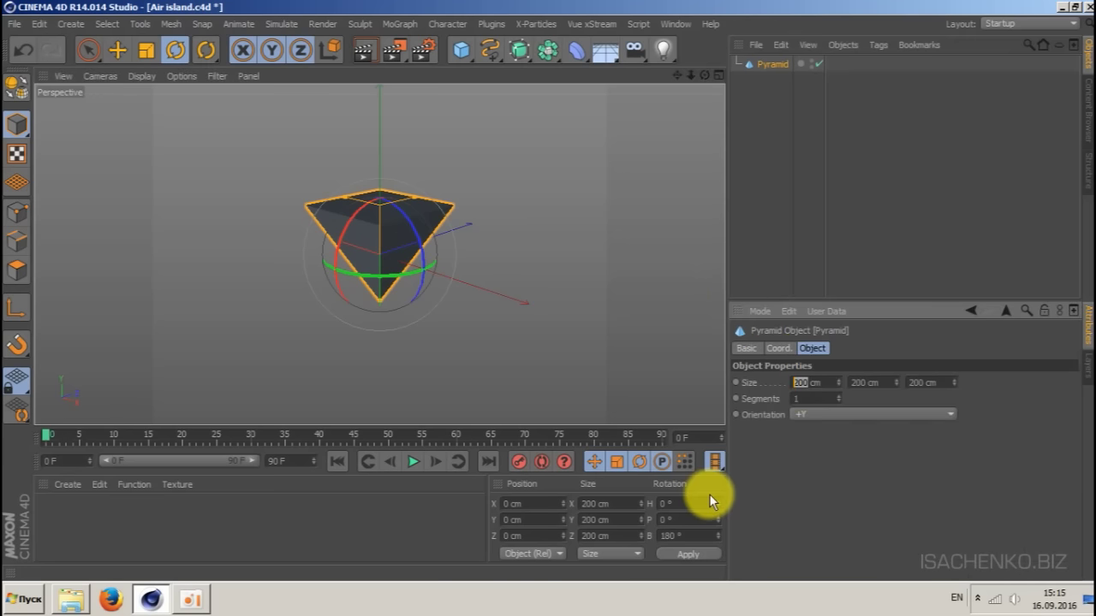
pyautogui.write('400')
pyautogui.press('Tab')
pyautogui.write('600')
pyautogui.press('Tab')
pyautogui.write('4')
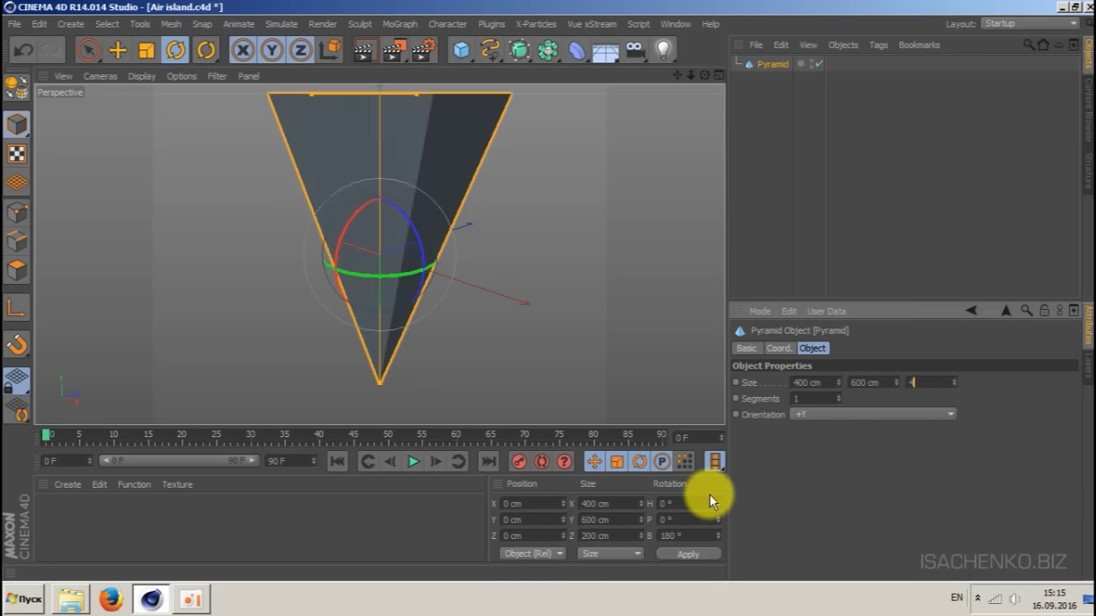
pyautogui.write('00')
pyautogui.press('Return')
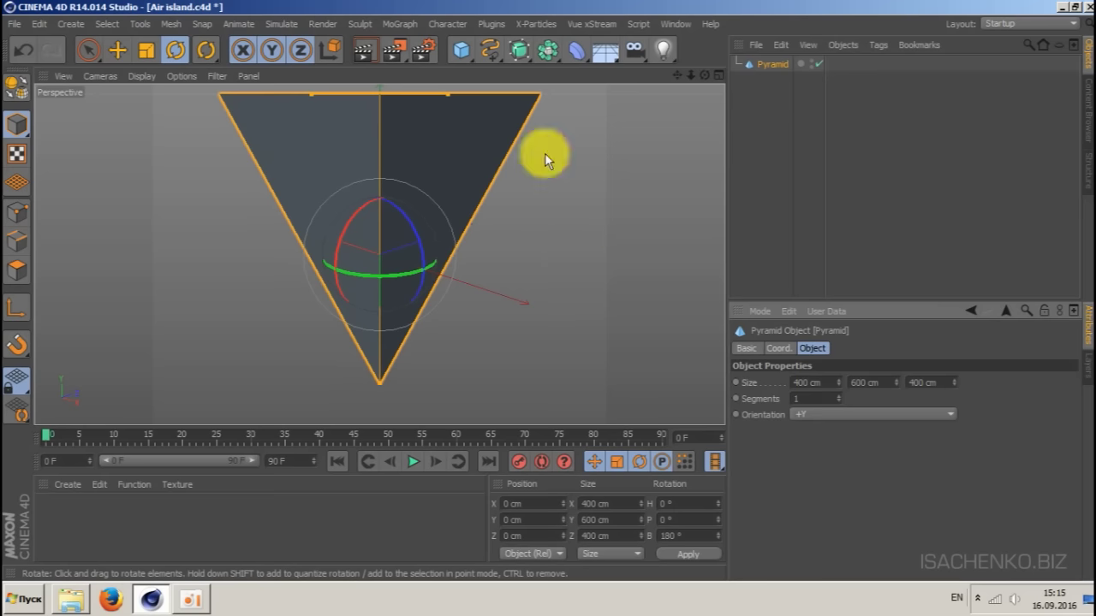
# - Switch the perspective view's display mode to Gouraud Shading (Lines)
pyautogui.click(137, 76)
pyautogui.click(136, 120)
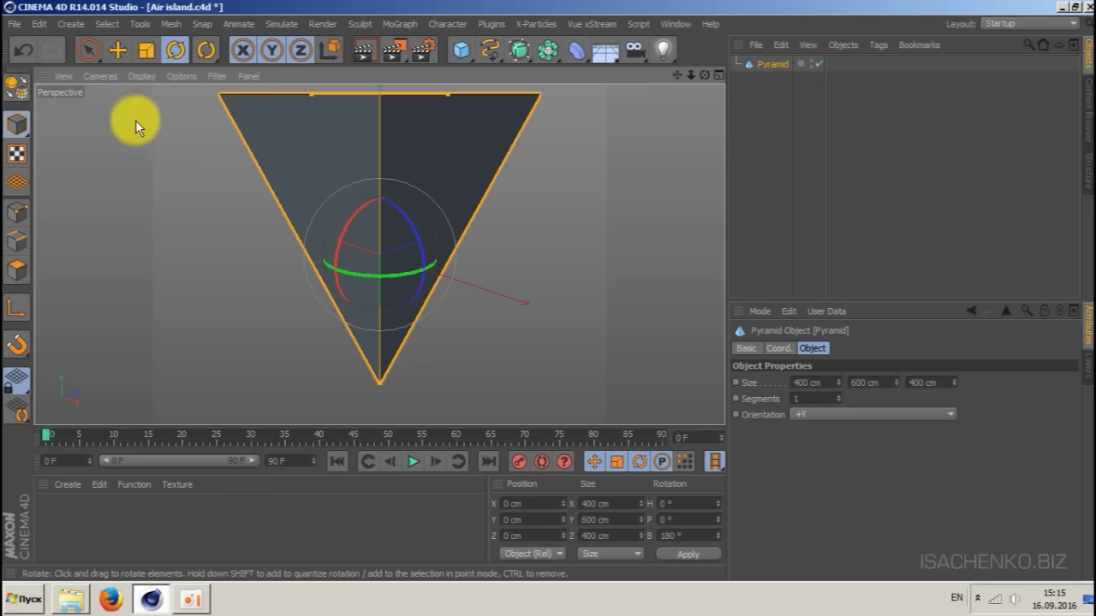
pyautogui.click(146, 74)
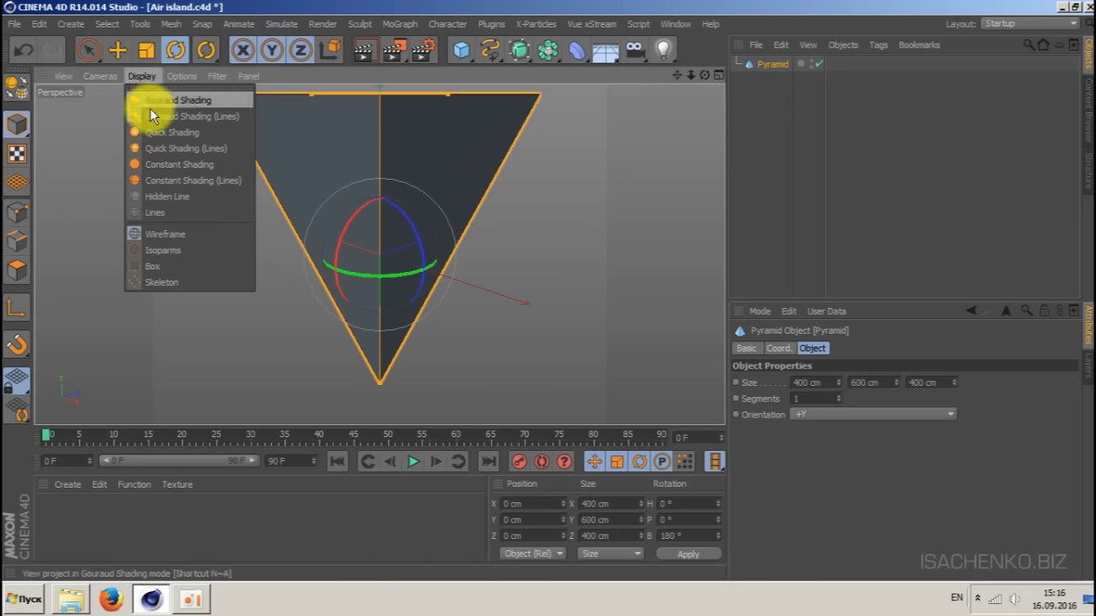
pyautogui.click(175, 117)
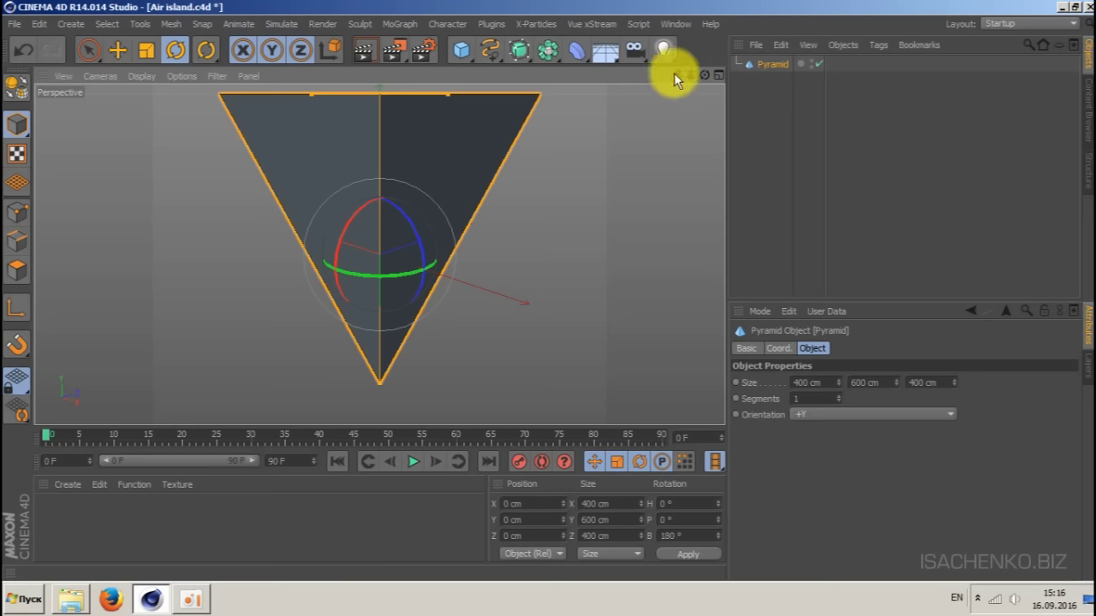
# - Set the pyramid's segments to 25 and check the mesh at its tip
pyautogui.click(830, 231)
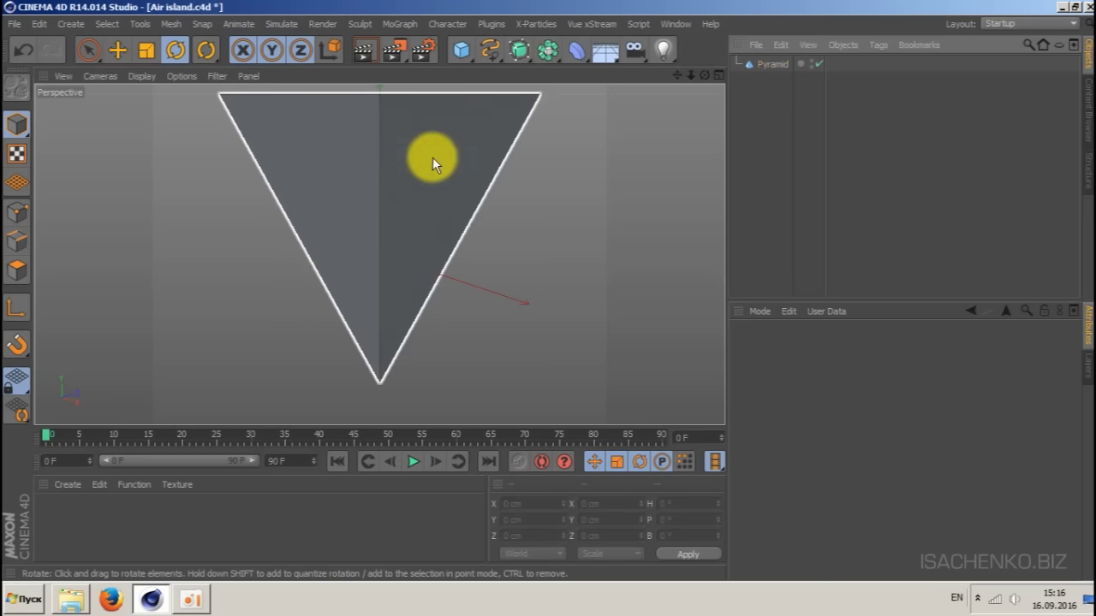
pyautogui.click(768, 62)
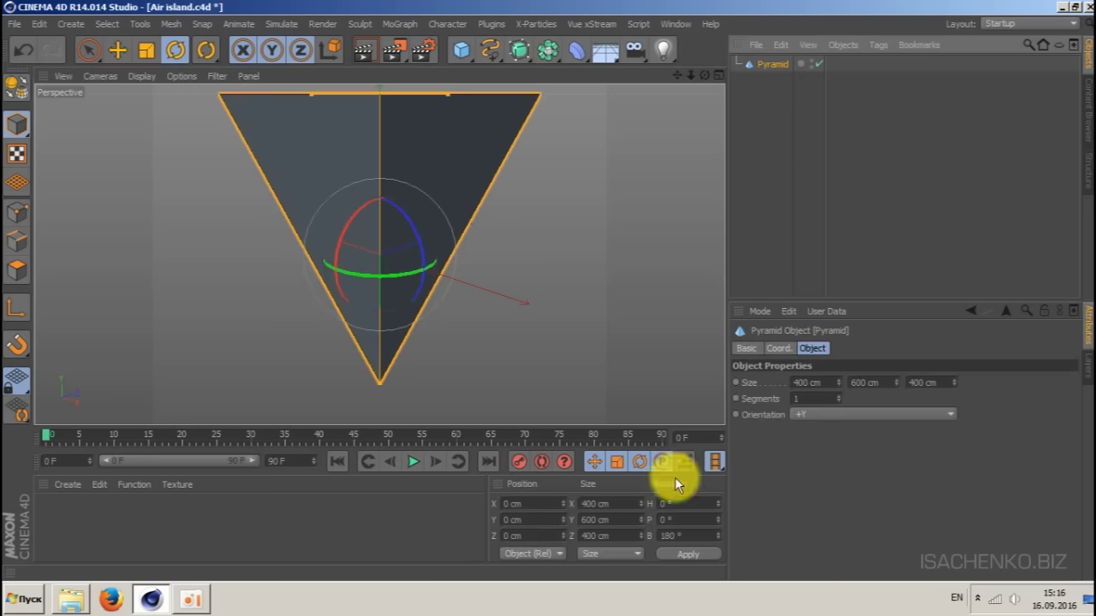
pyautogui.click(818, 399)
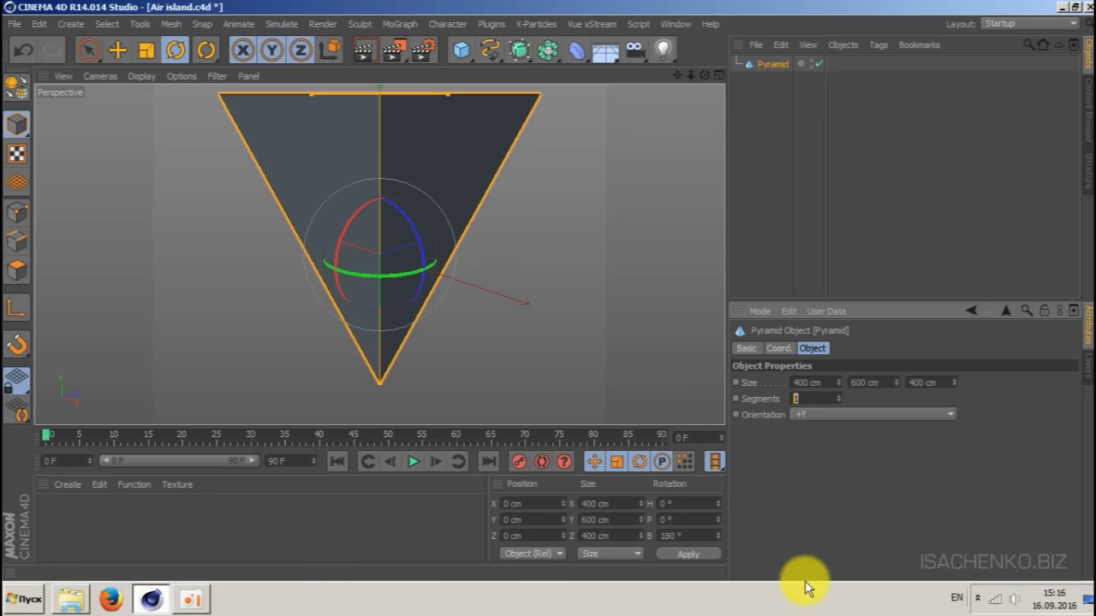
pyautogui.write('25')
pyautogui.press('Return')
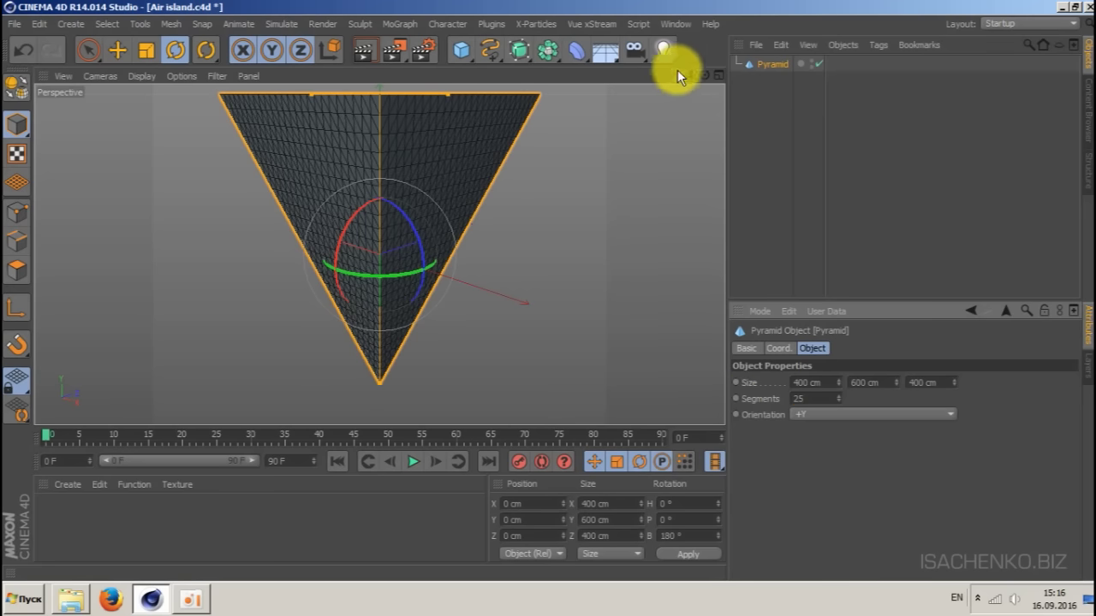
pyautogui.scroll(3, 373, 389)
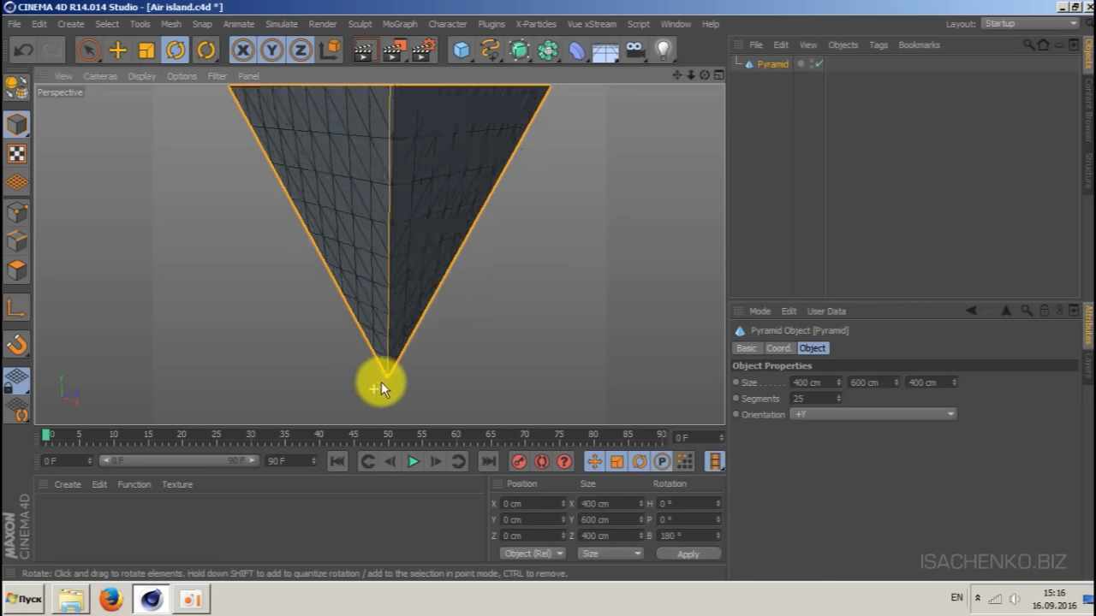
pyautogui.keyDown('alt'); pyautogui.moveTo(381, 381); pyautogui.dragTo(385, 373); pyautogui.keyUp('alt')
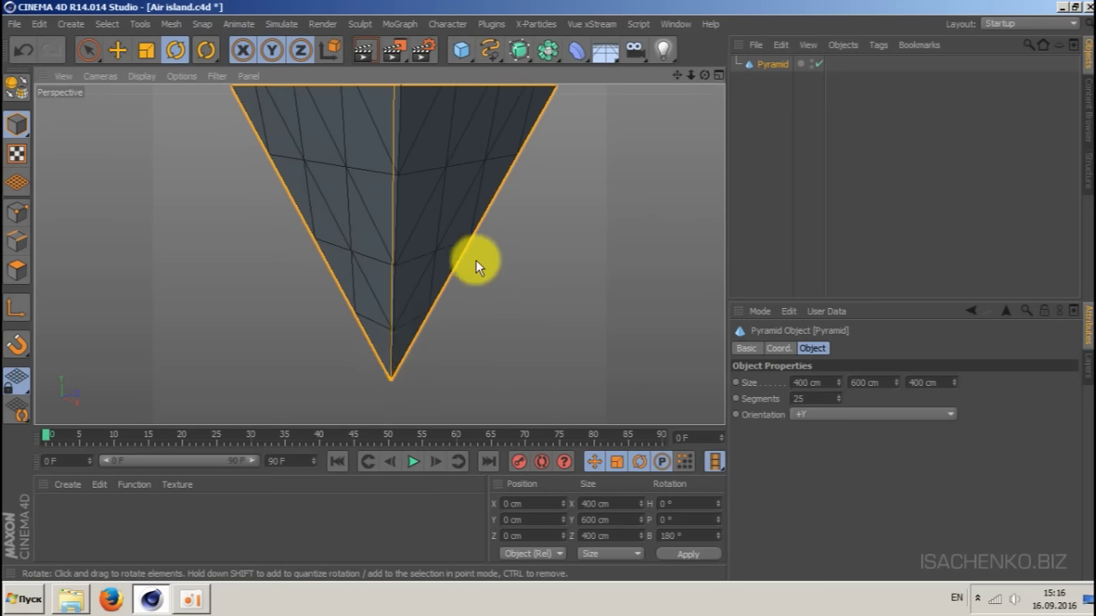
# - Convert the pyramid to an editable polygon object and delete its UVW tag
pyautogui.scroll(-5, 475, 259)
pyautogui.moveTo(677, 75); pyautogui.dragTo(584, 343)
pyautogui.scroll(-3, 351, 183)
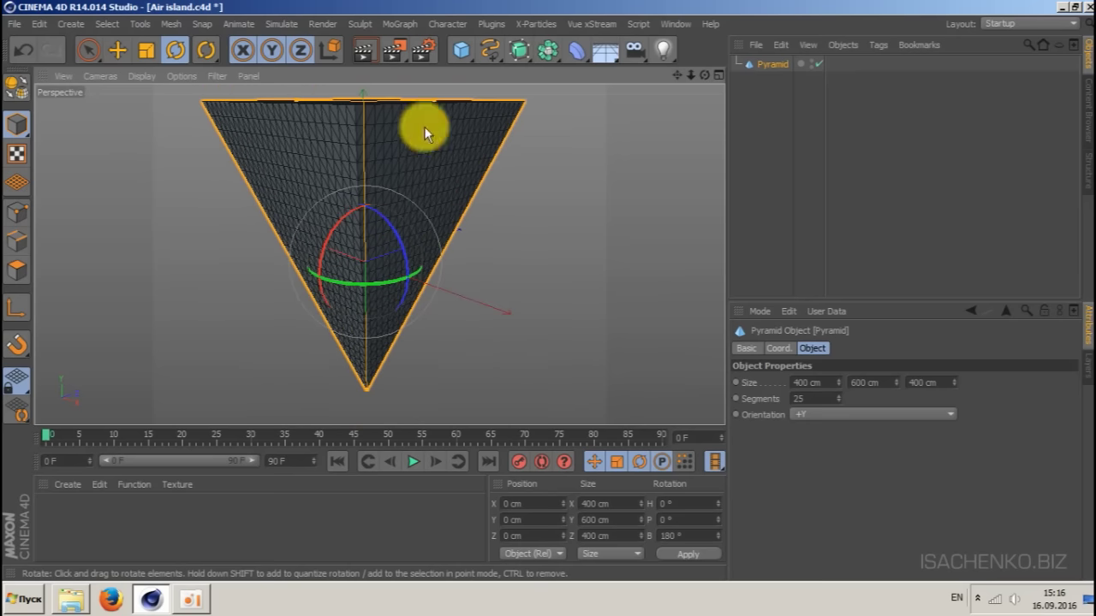
pyautogui.moveTo(683, 74); pyautogui.dragTo(394, 252)
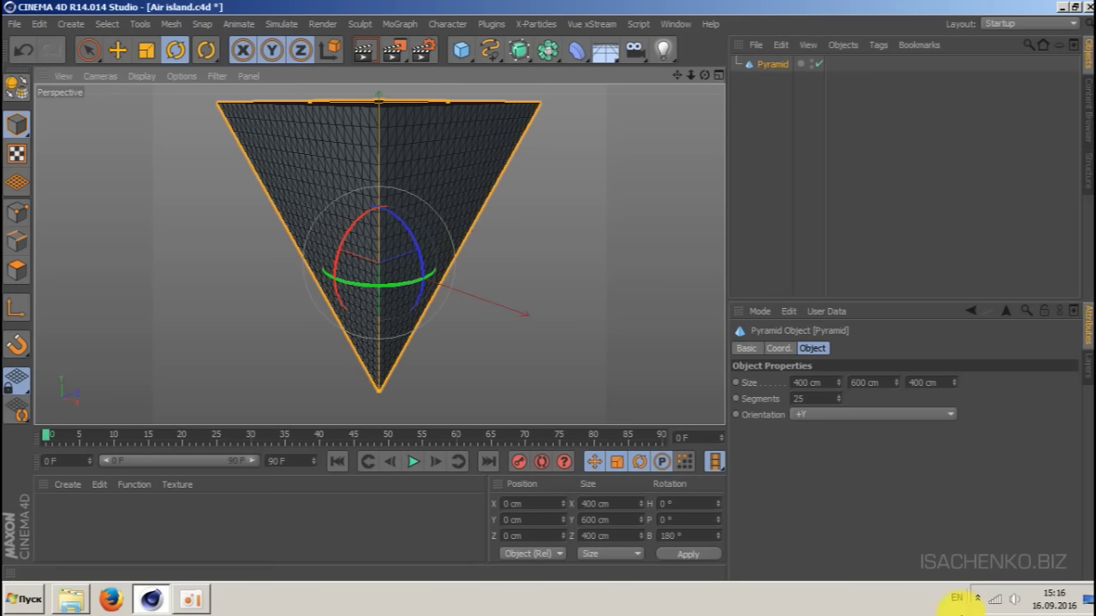
pyautogui.click(14, 90)
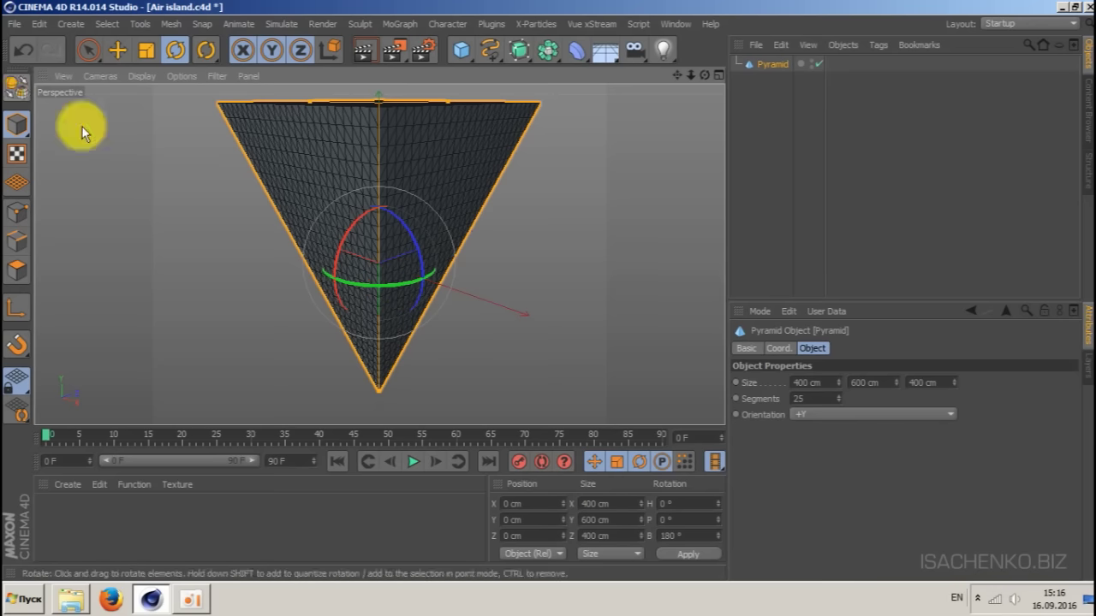
pyautogui.click(830, 62)
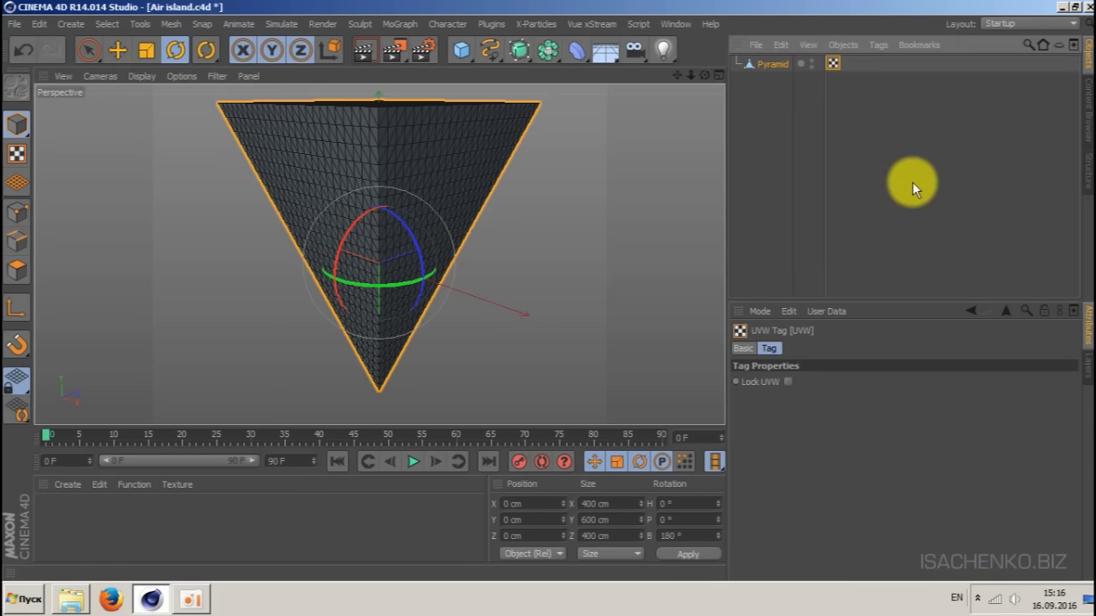
pyautogui.press('Delete')
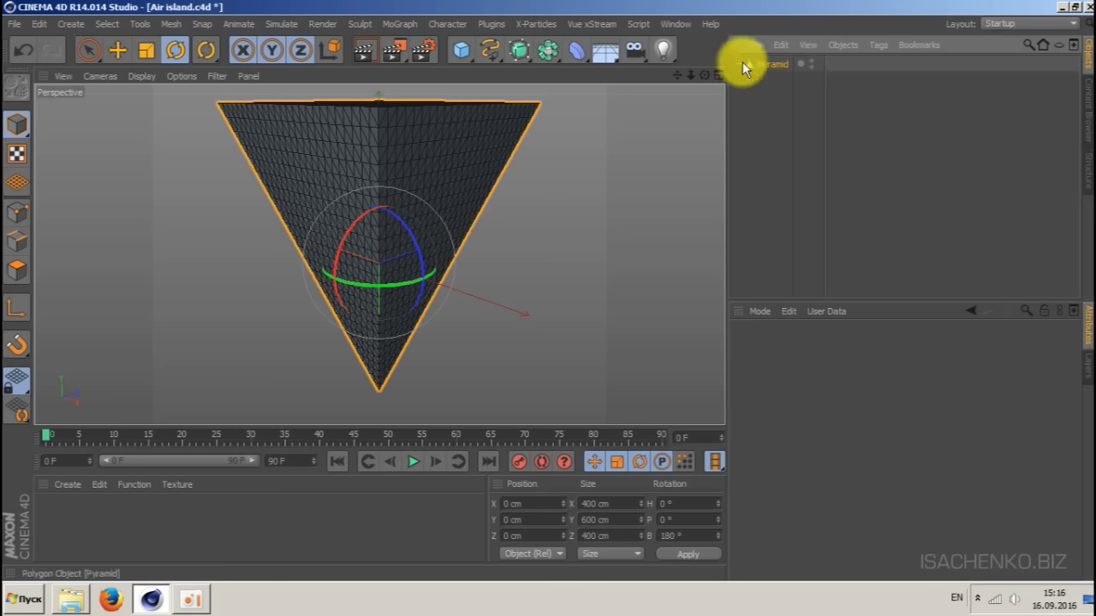
# - Untriangulate all of the pyramid's polygons and clear the polygon selection
pyautogui.click(18, 273)
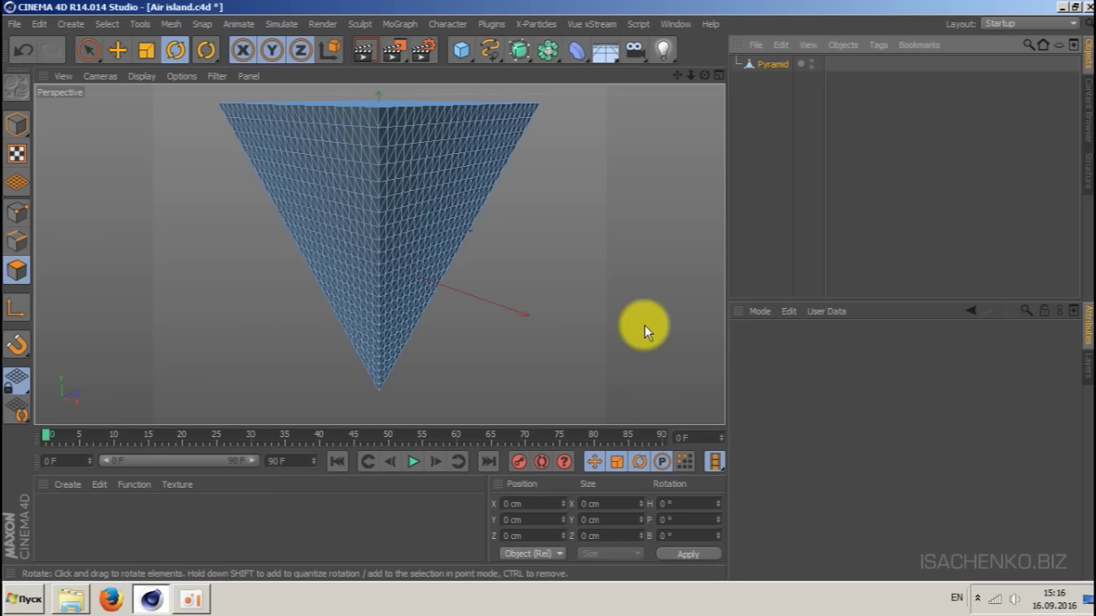
pyautogui.hotkey('ctrl', 'a')
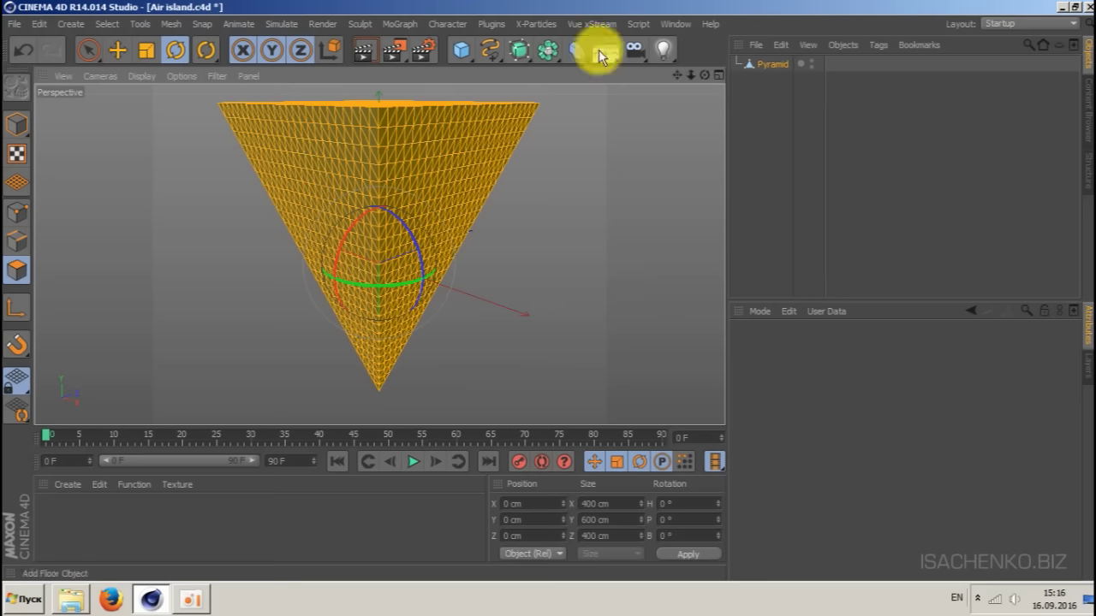
pyautogui.rightClick(445, 173)
pyautogui.scroll(-3, 505, 496)
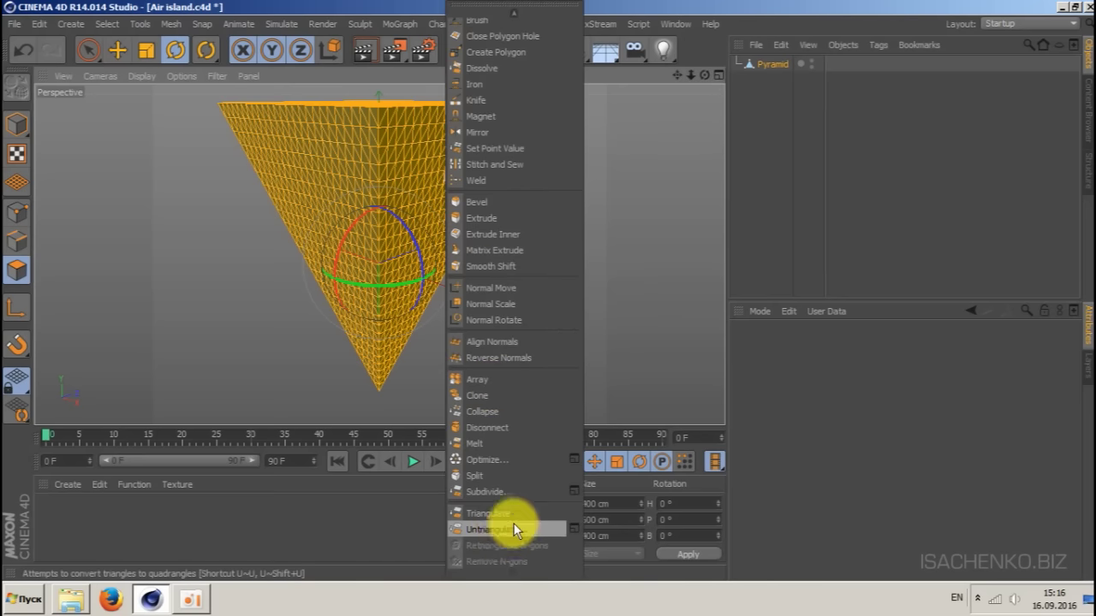
pyautogui.click(498, 531)
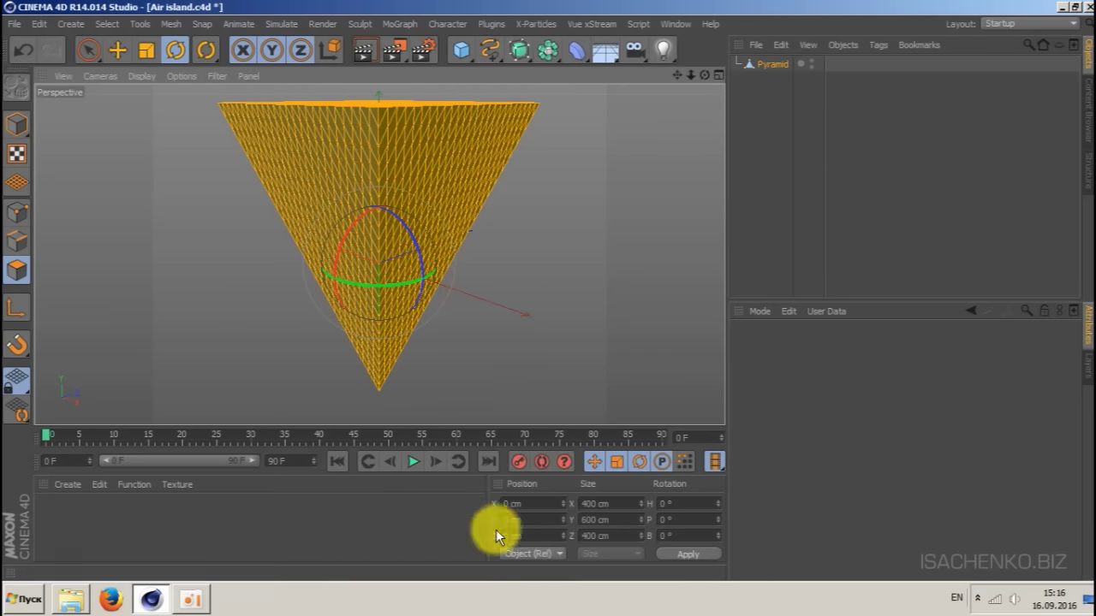
pyautogui.moveTo(699, 73); pyautogui.dragTo(700, 120)
pyautogui.moveTo(705, 75); pyautogui.dragTo(704, 55)
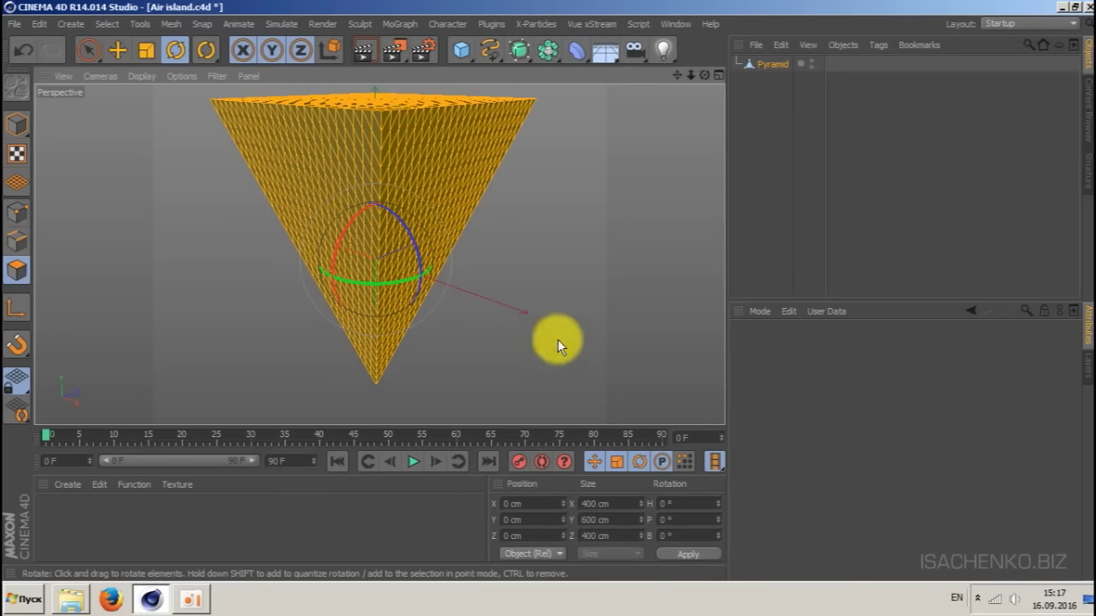
pyautogui.click(541, 320)
pyautogui.moveTo(678, 75); pyautogui.dragTo(656, 97)
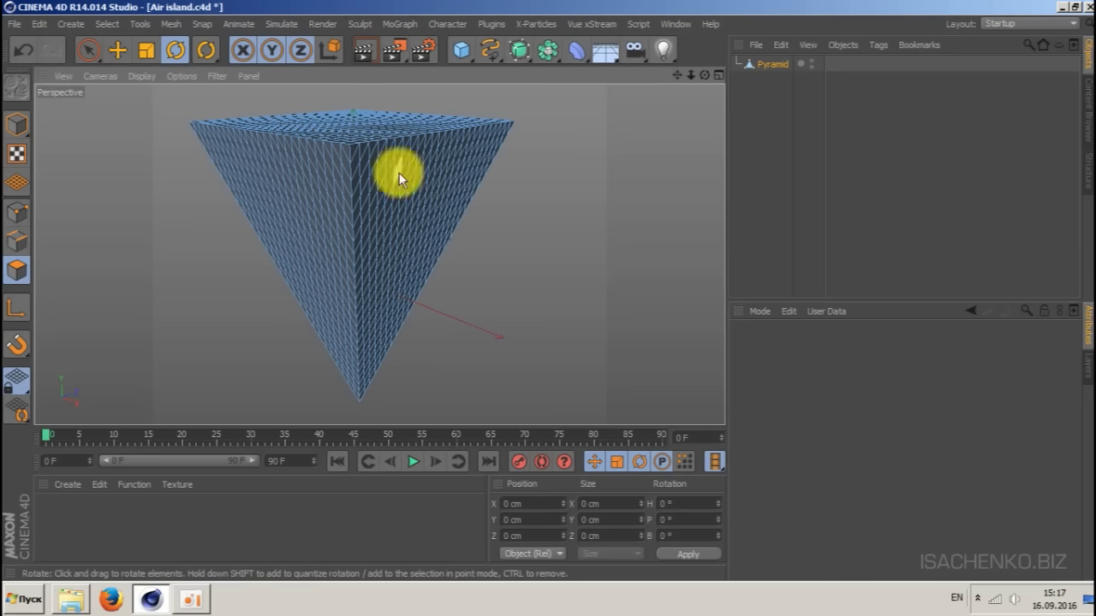
# - Load the SandClumpy material into the scene from the Natural folder of GSG_Texture_Kit_Pro in the Content Browser
pyautogui.click(675, 24)
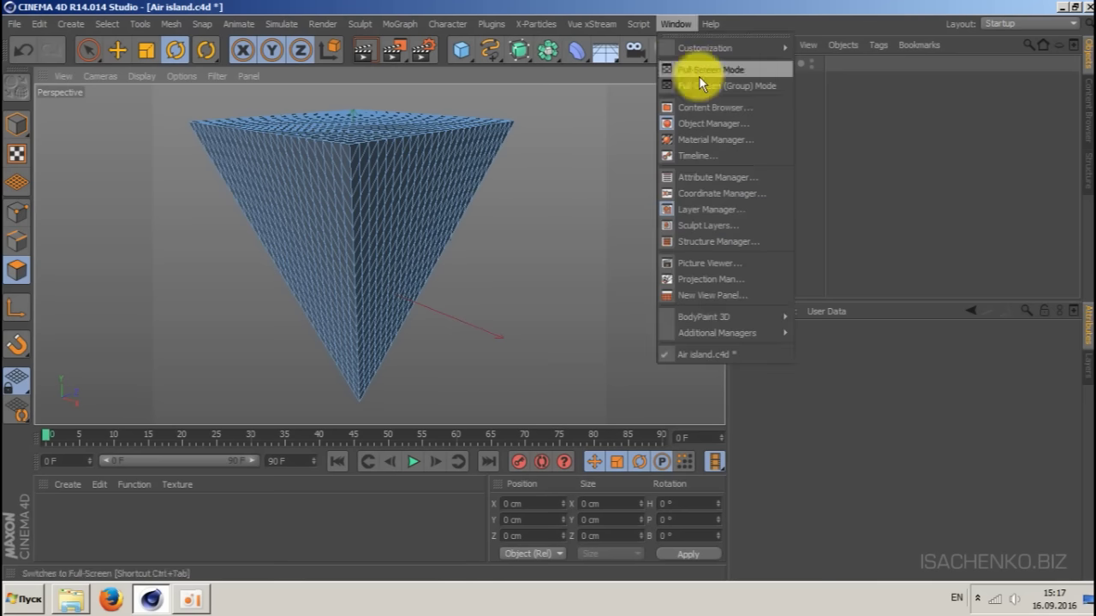
pyautogui.click(718, 107)
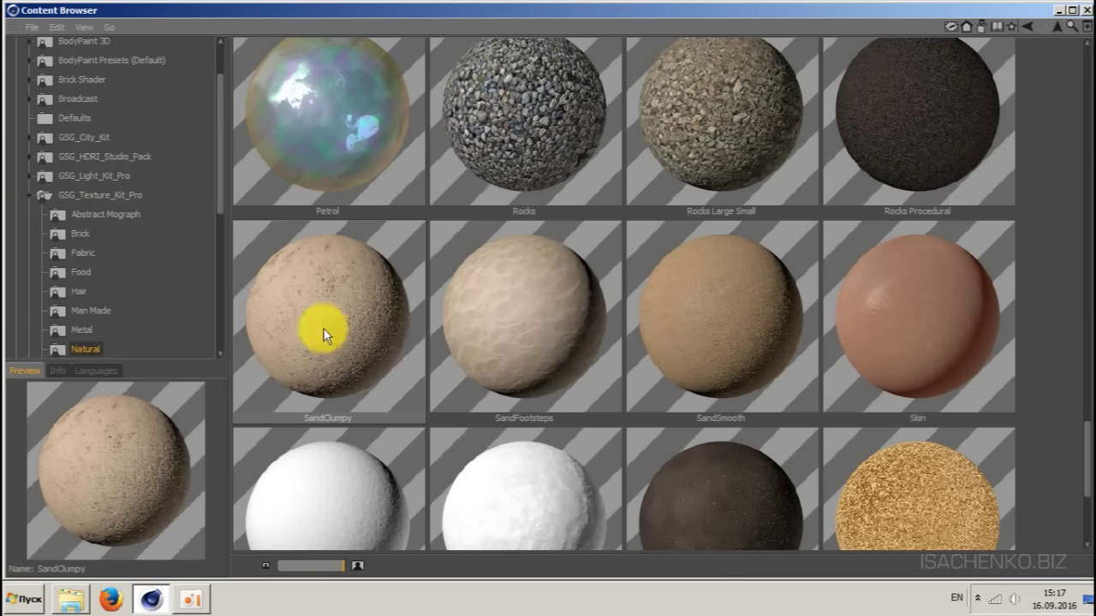
pyautogui.scroll(-1, 193, 229)
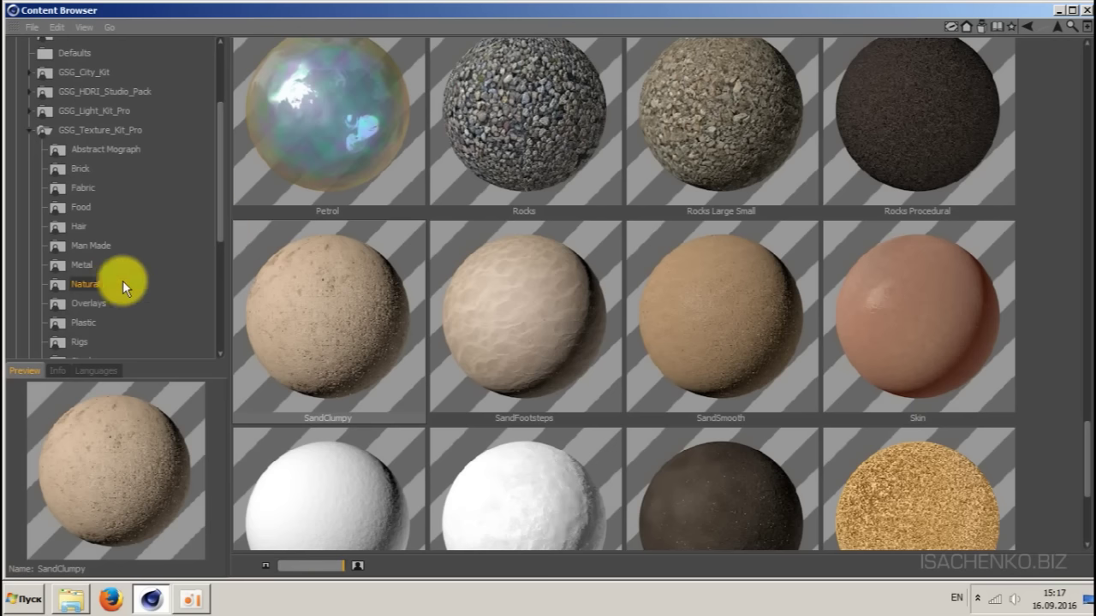
pyautogui.scroll(2, 719, 359)
pyautogui.scroll(-3, 719, 359)
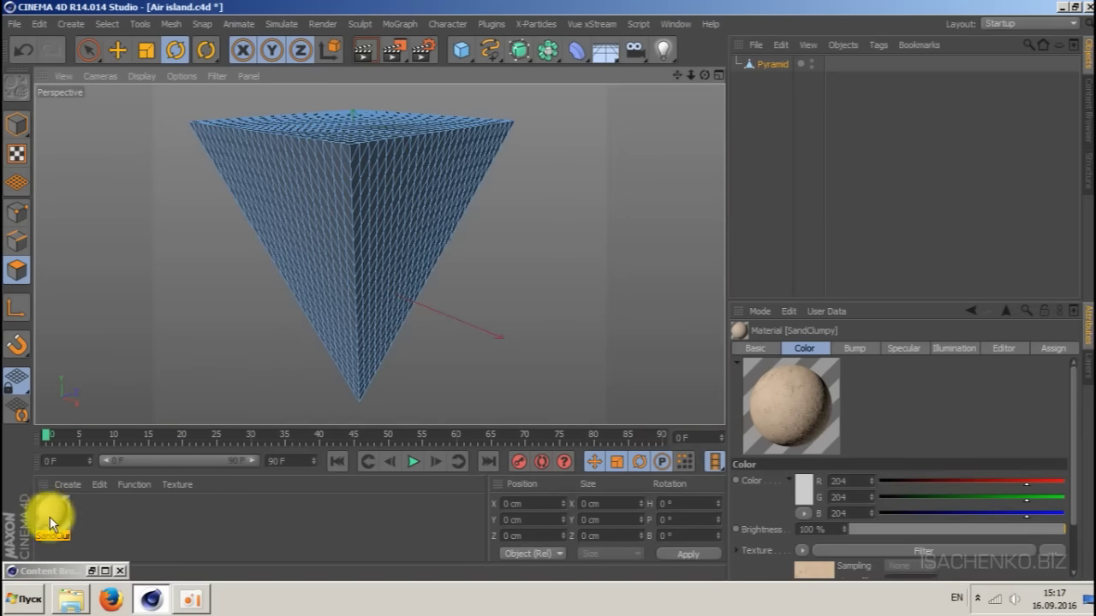
# - Apply the SandClumpy material to the pyramid with Cubic projection and test-render the perspective view
pyautogui.moveTo(50, 517); pyautogui.dragTo(771, 65)
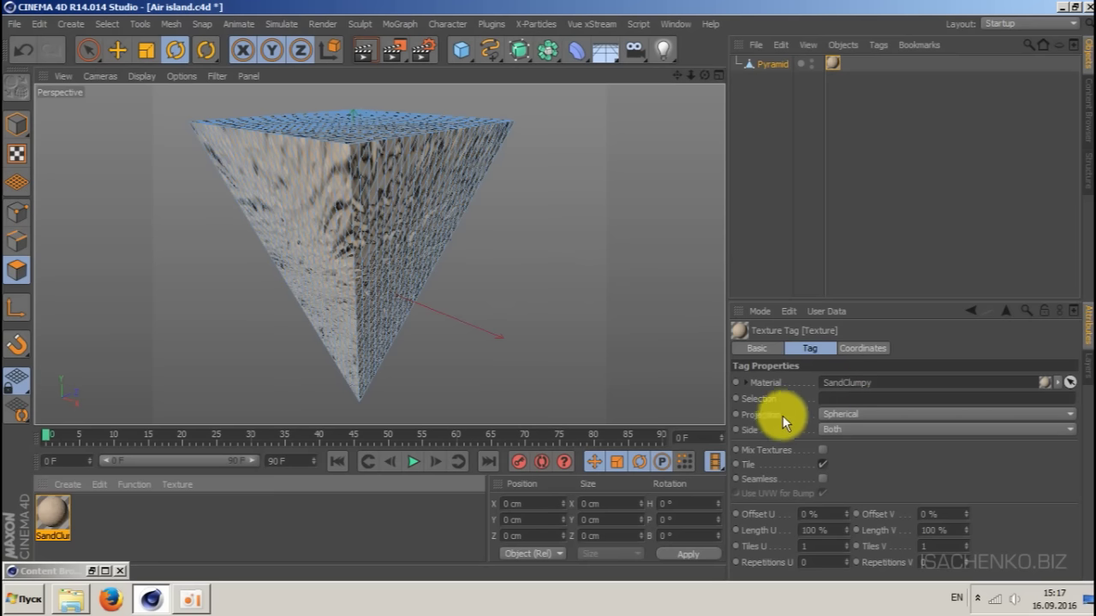
pyautogui.click(872, 414)
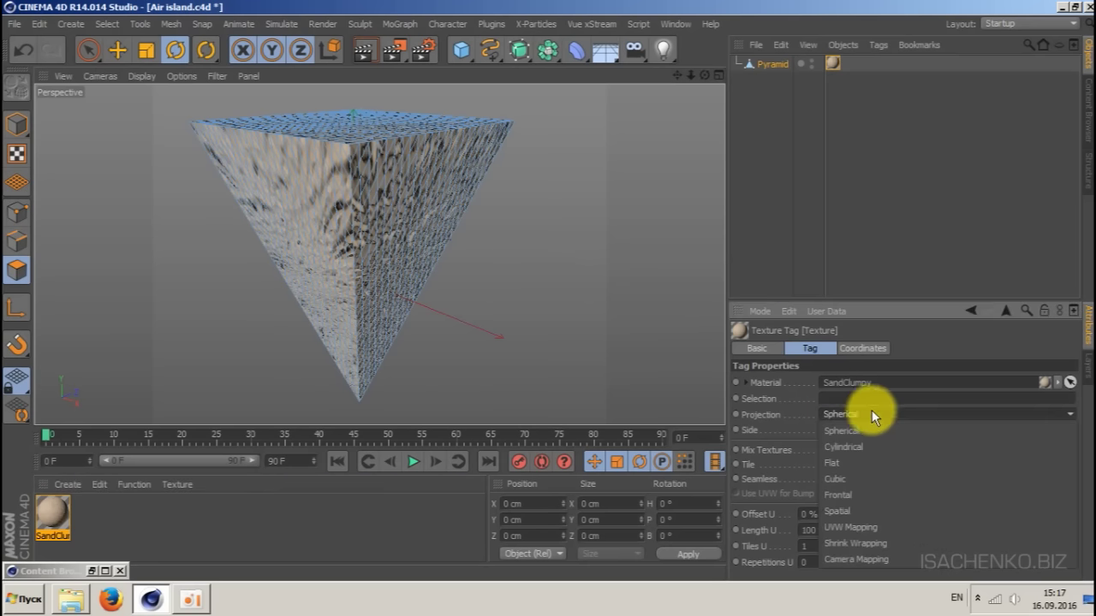
pyautogui.click(873, 479)
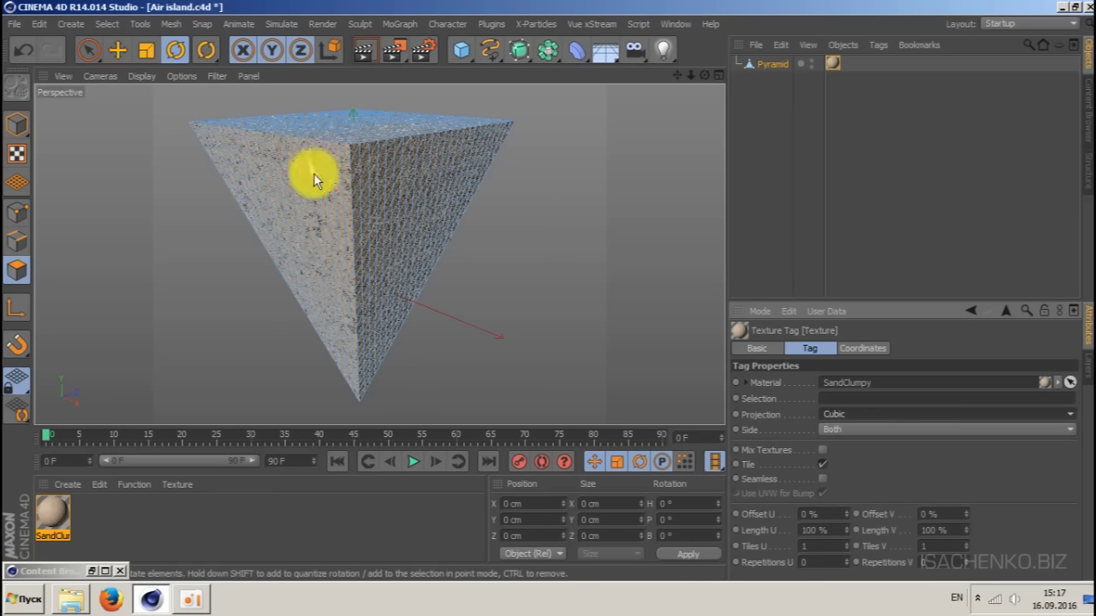
pyautogui.click(364, 50)
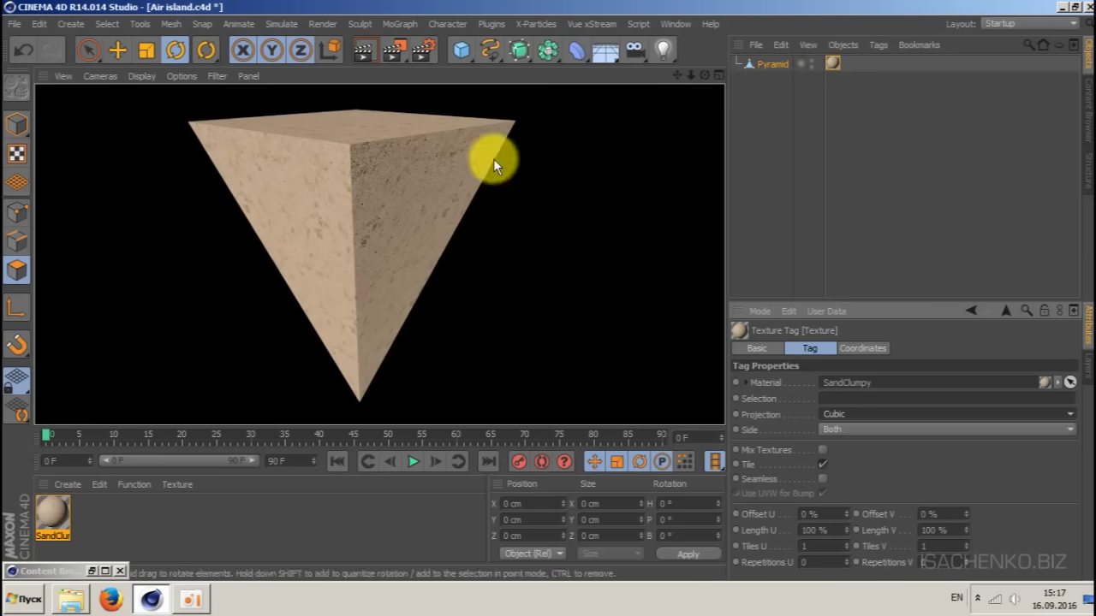
pyautogui.click(830, 61)
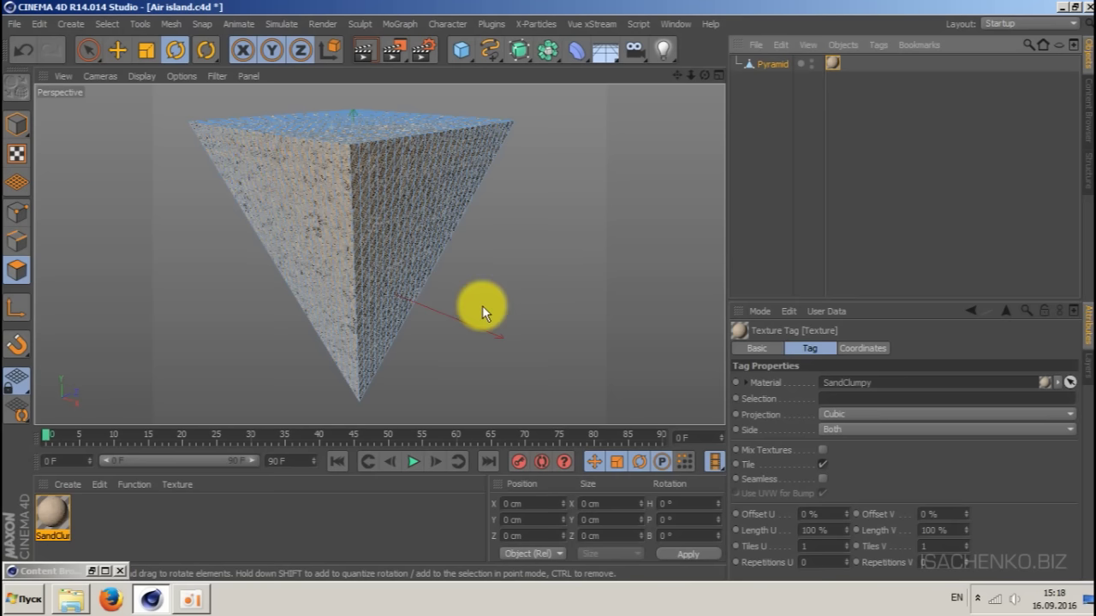
# - Open the SandClumpy material for editing and enable its Displacement channel
pyautogui.doubleClick(66, 517)
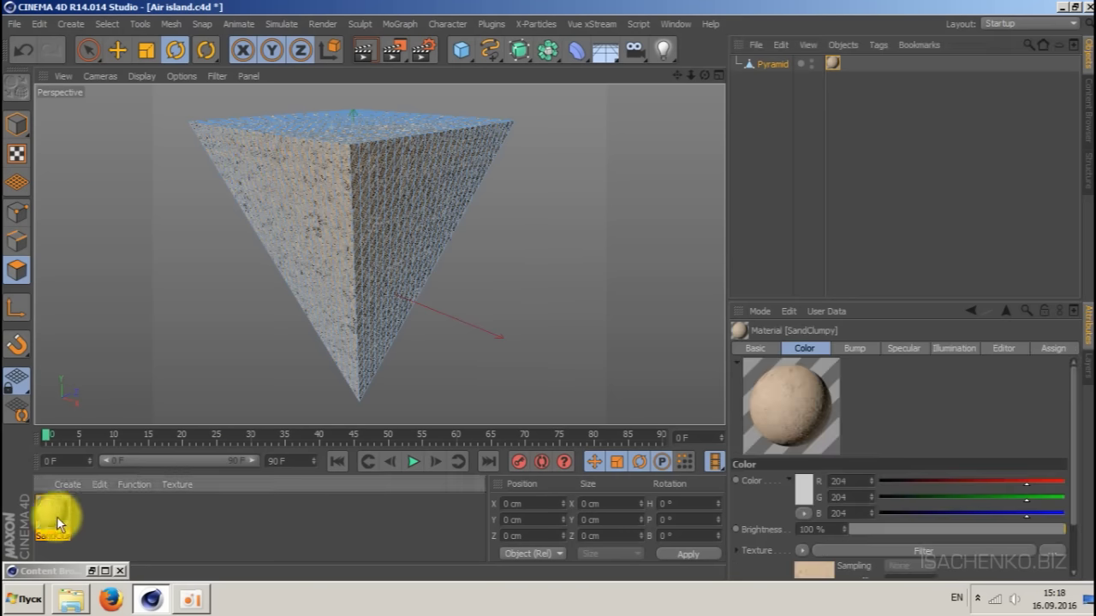
pyautogui.moveTo(458, 111); pyautogui.dragTo(692, 99)
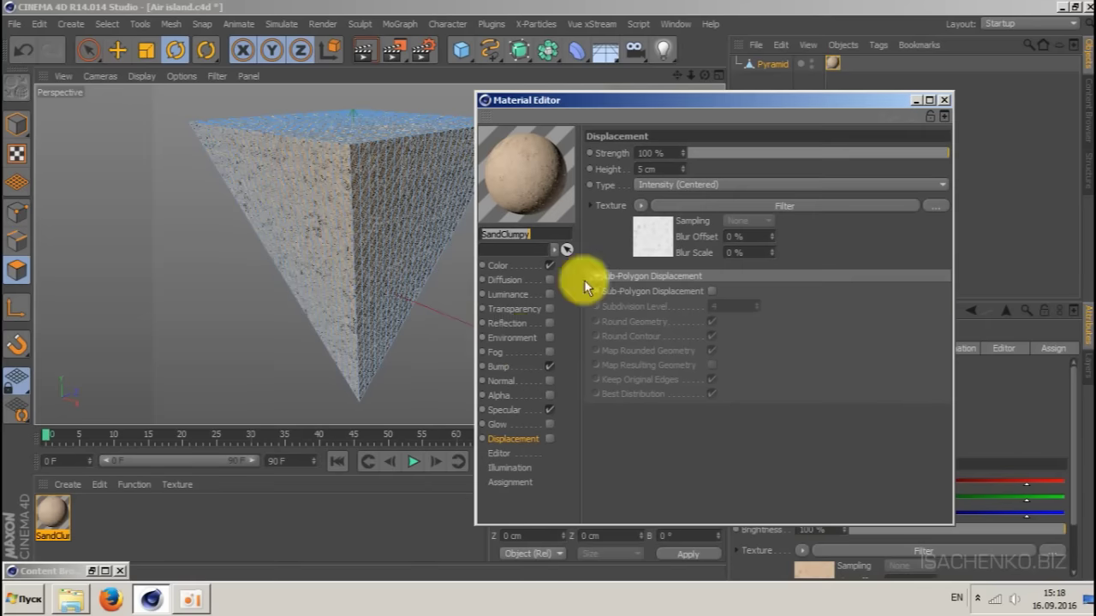
pyautogui.click(494, 439)
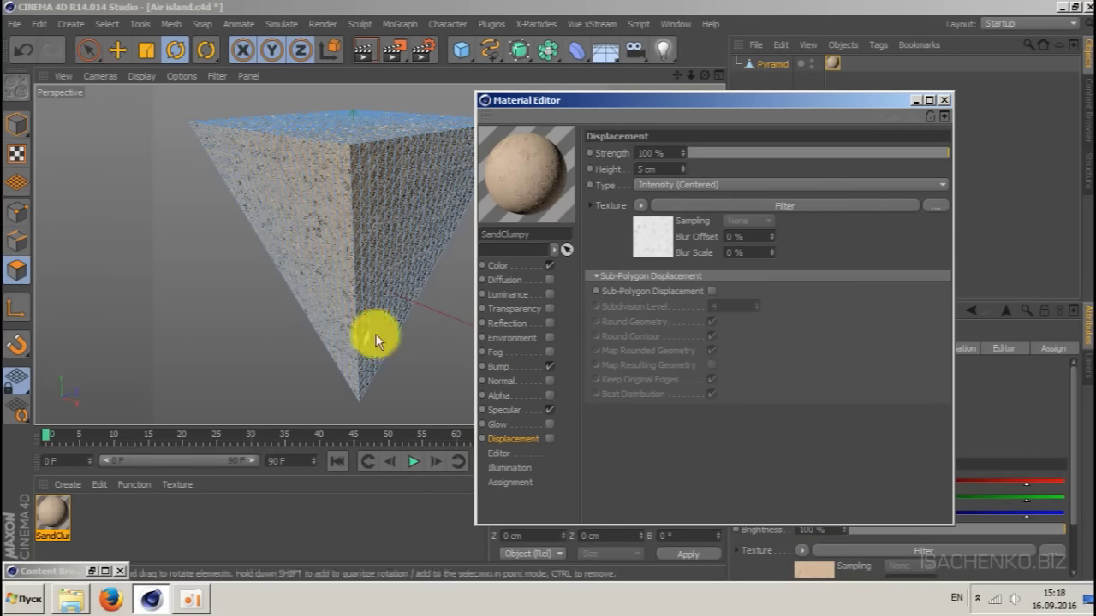
pyautogui.click(549, 438)
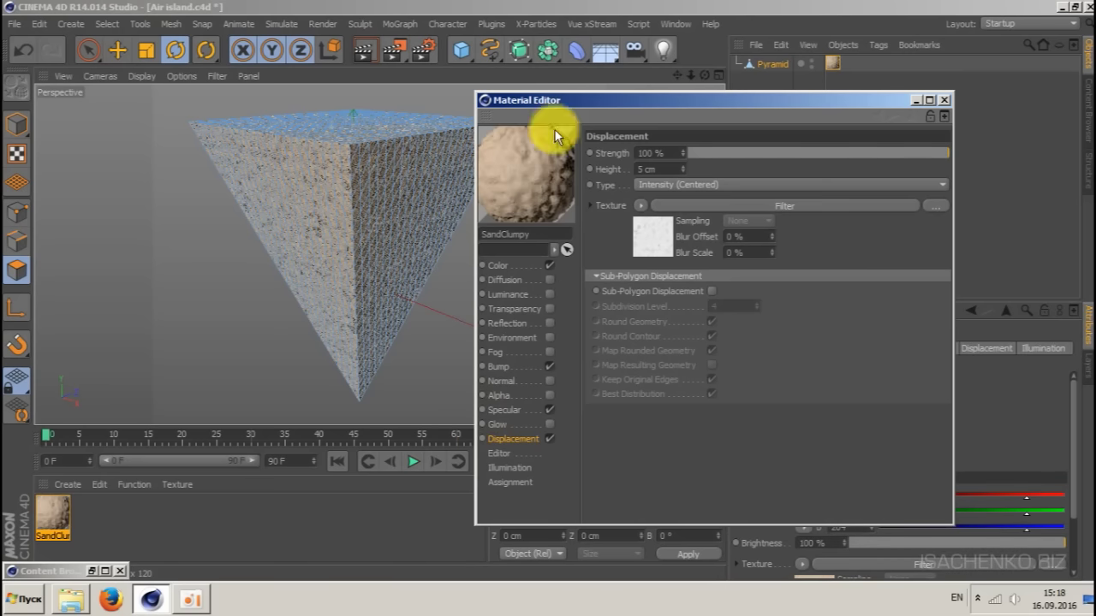
# - Clear the Displacement channel's existing Filter texture and load a Noise shader in its place
pyautogui.click(642, 206)
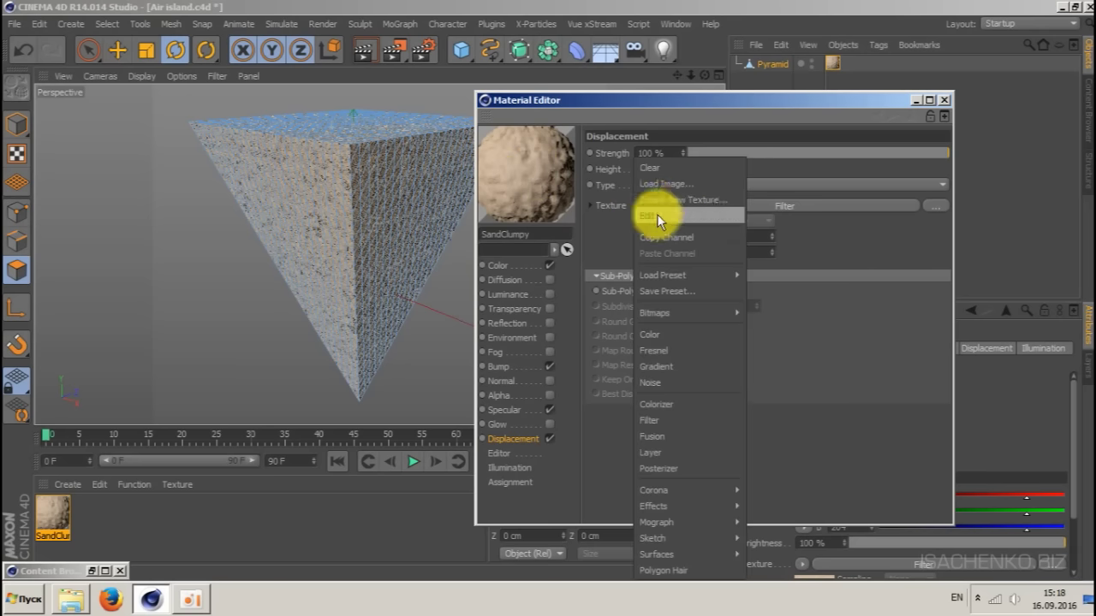
pyautogui.click(682, 170)
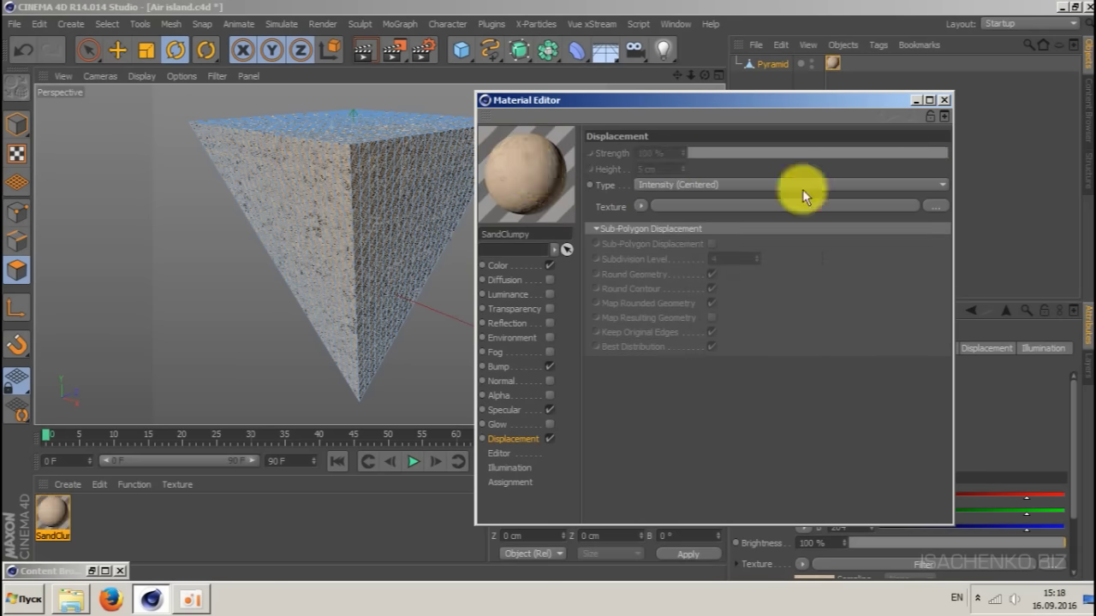
pyautogui.click(642, 207)
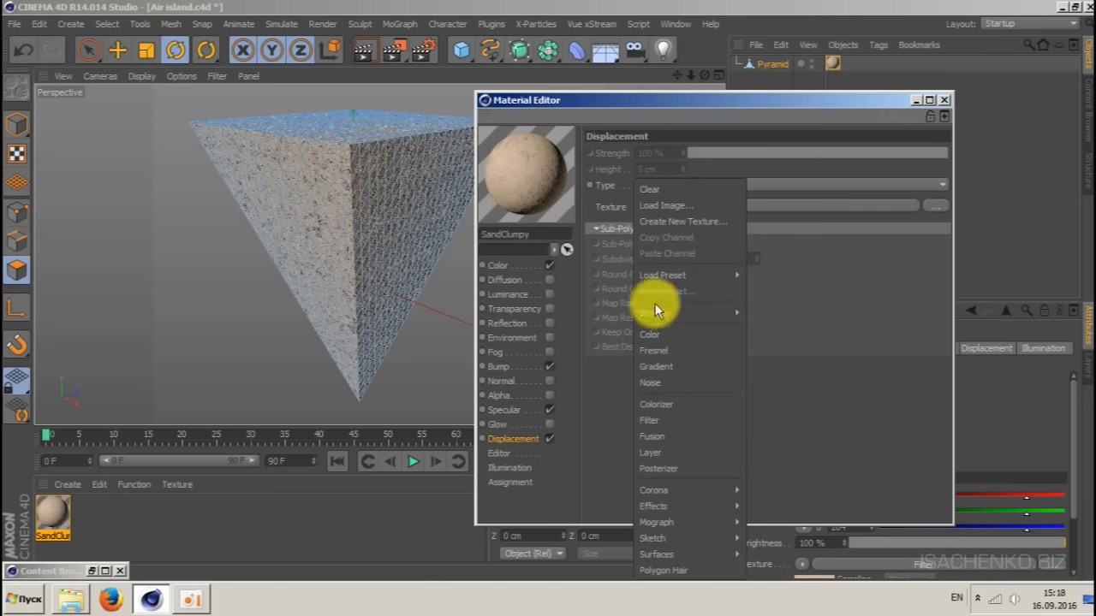
pyautogui.click(670, 384)
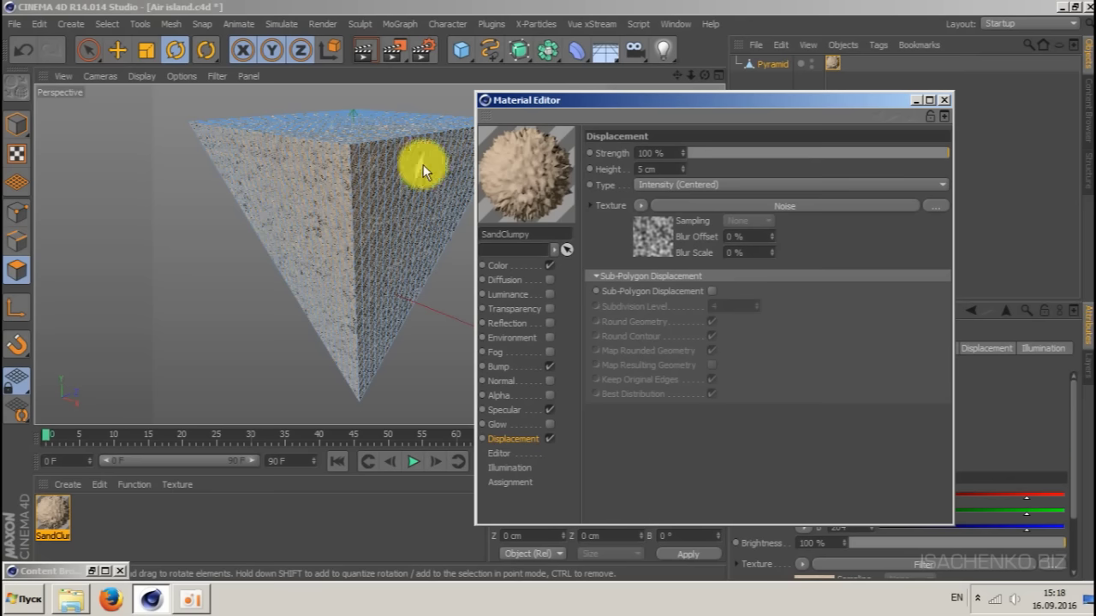
# - Set the displacement Noise shader's noise type to Blistered Turbulence and its global scale to 500%
pyautogui.click(657, 246)
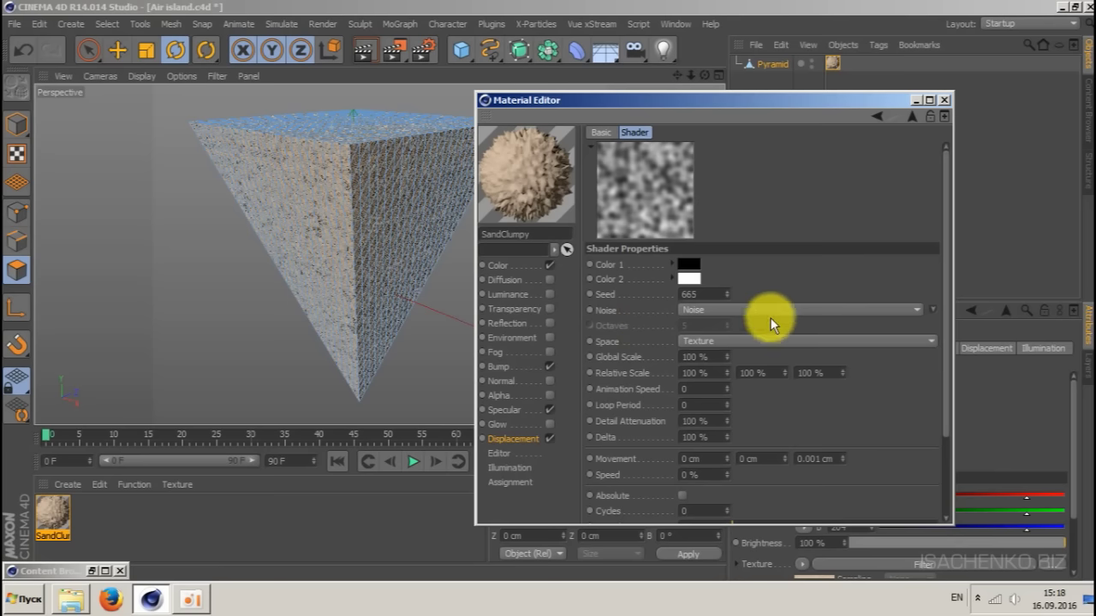
pyautogui.click(804, 311)
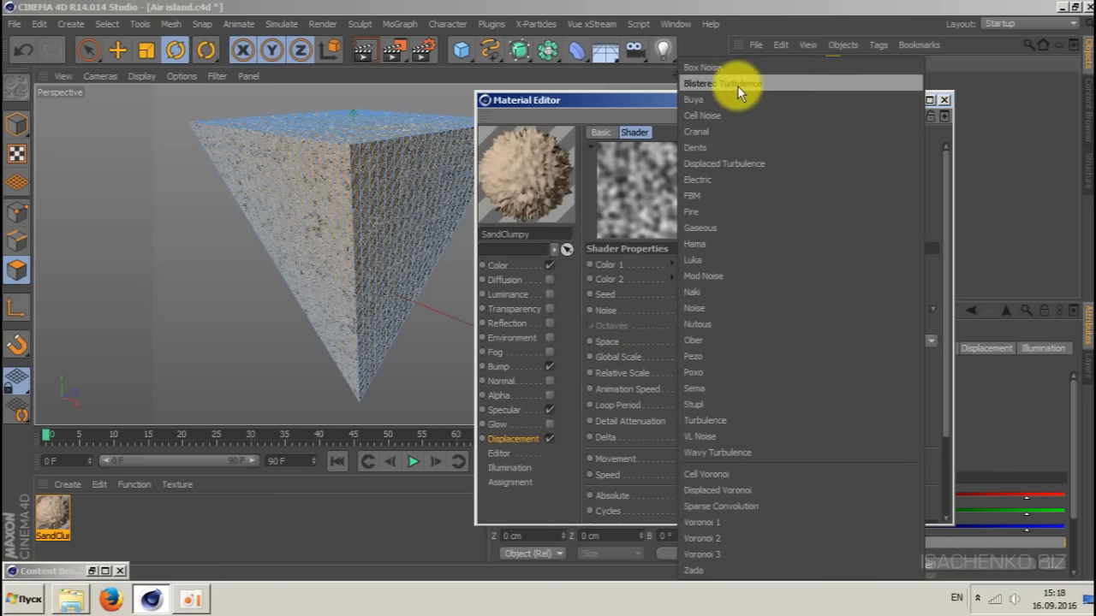
pyautogui.click(794, 83)
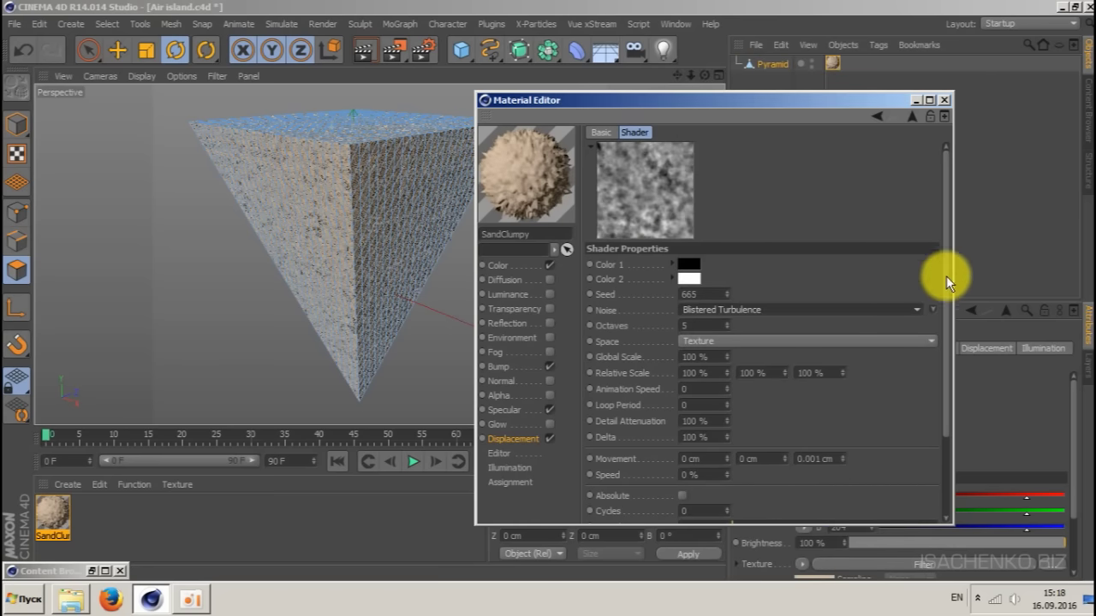
pyautogui.scroll(-1, 946, 273)
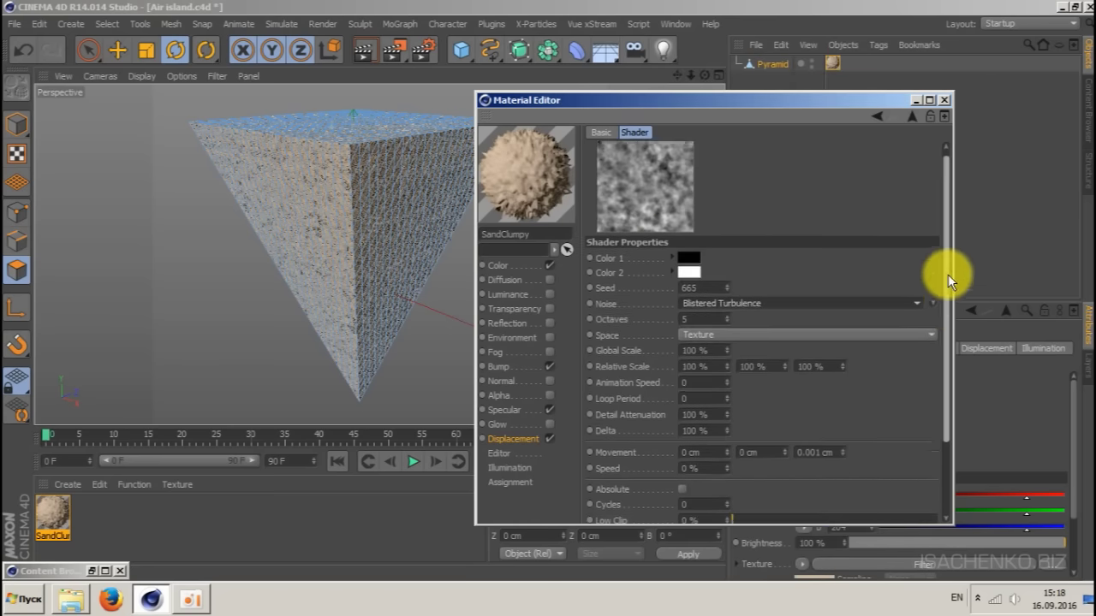
pyautogui.click(713, 350)
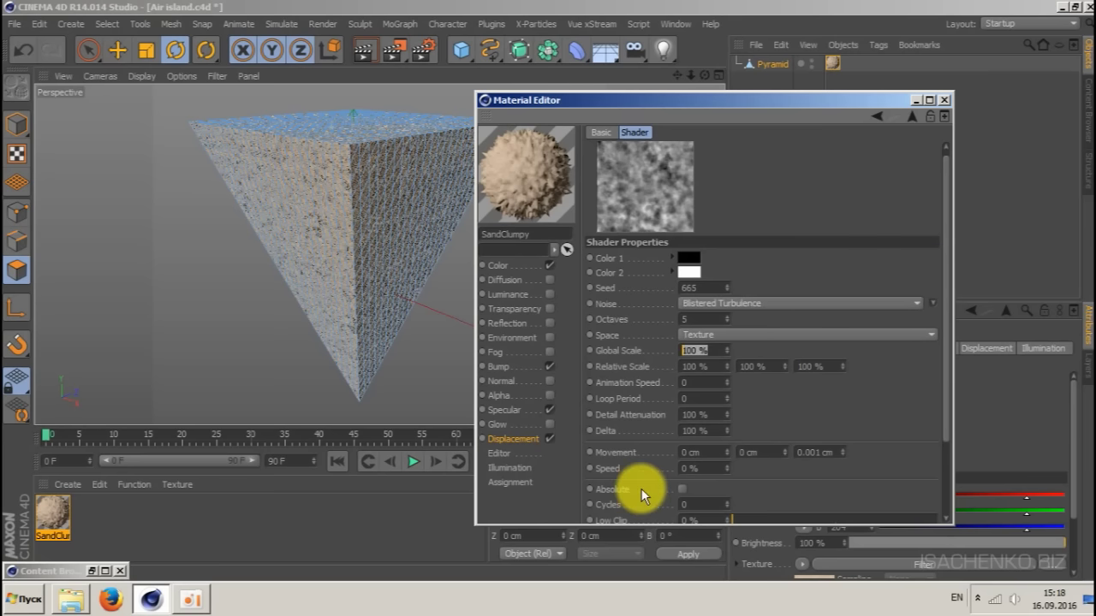
pyautogui.write('500')
pyautogui.press('Return')
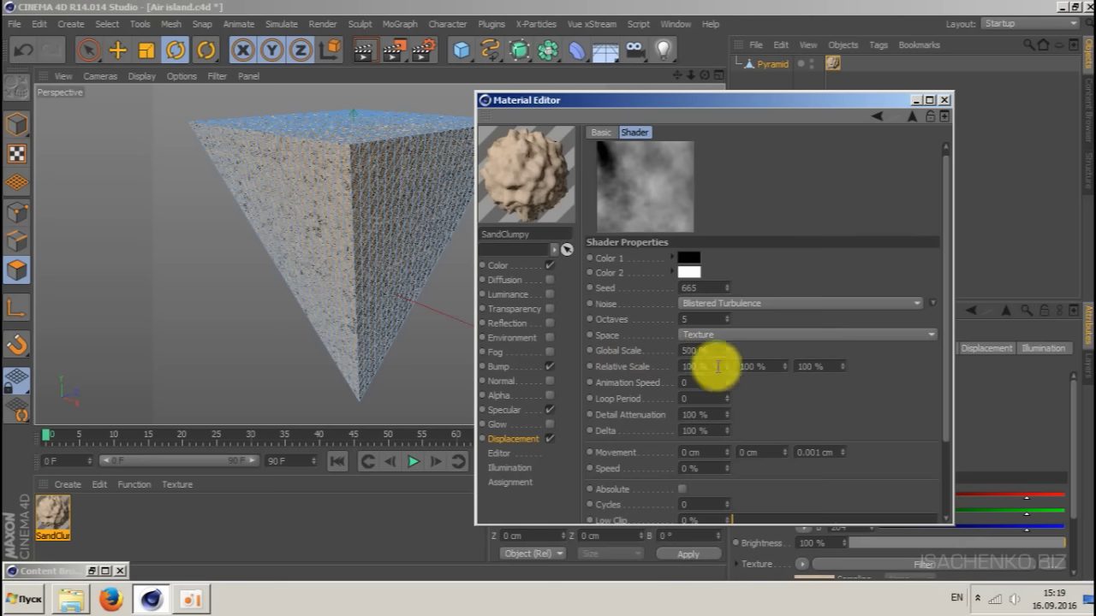
pyautogui.doubleClick(812, 364)
pyautogui.press('Return')
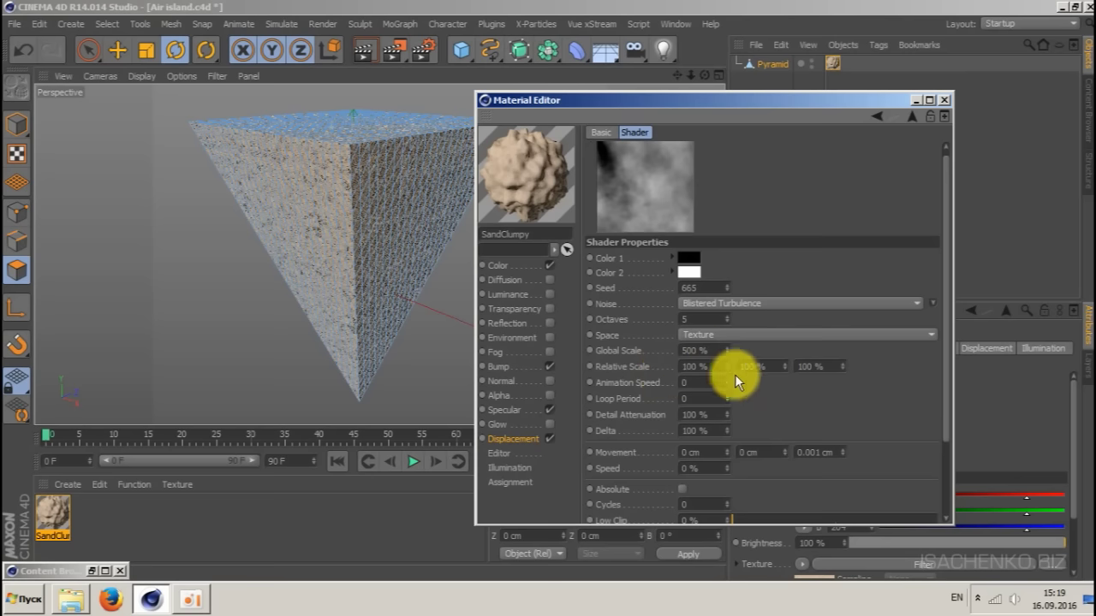
# - Set the second Relative Scale value of the displacement Noise shader to 500% and rotate the material preview to inspect it
pyautogui.doubleClick(759, 366)
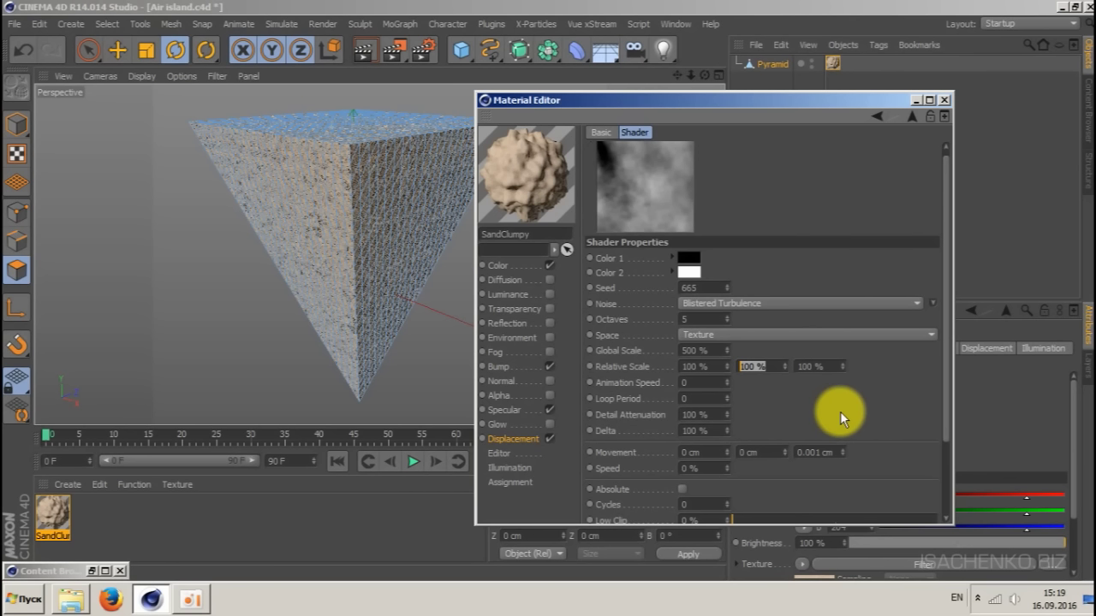
pyautogui.write('500')
pyautogui.press('Return')
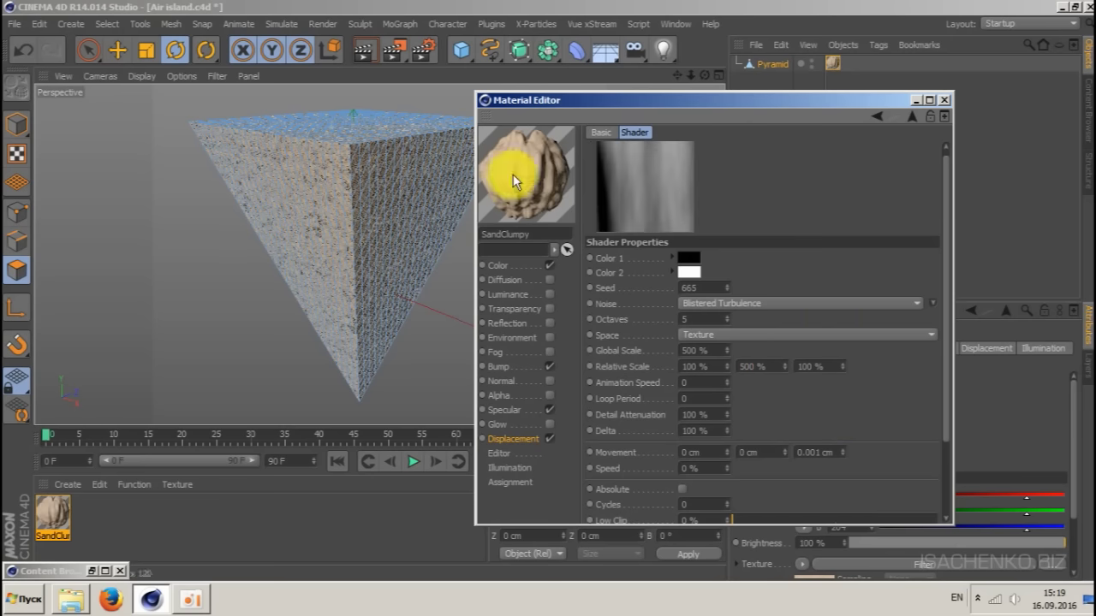
pyautogui.moveTo(501, 167); pyautogui.dragTo(519, 134)
# - Set the displacement Noise shader's Low Clip to 40%
pyautogui.moveTo(948, 340); pyautogui.dragTo(949, 369)
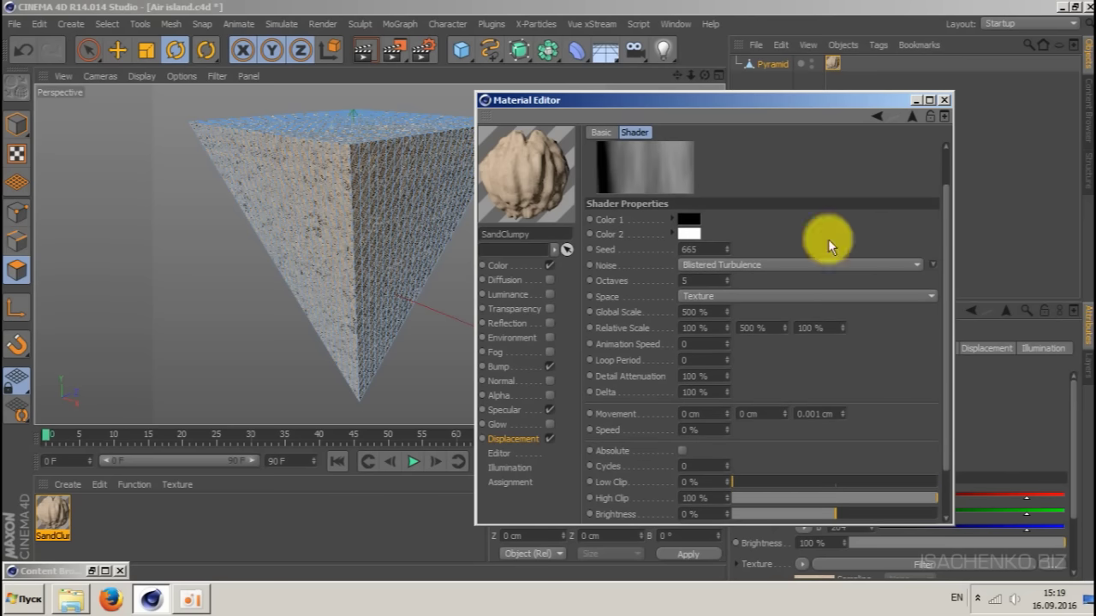
pyautogui.moveTo(948, 297); pyautogui.dragTo(947, 256)
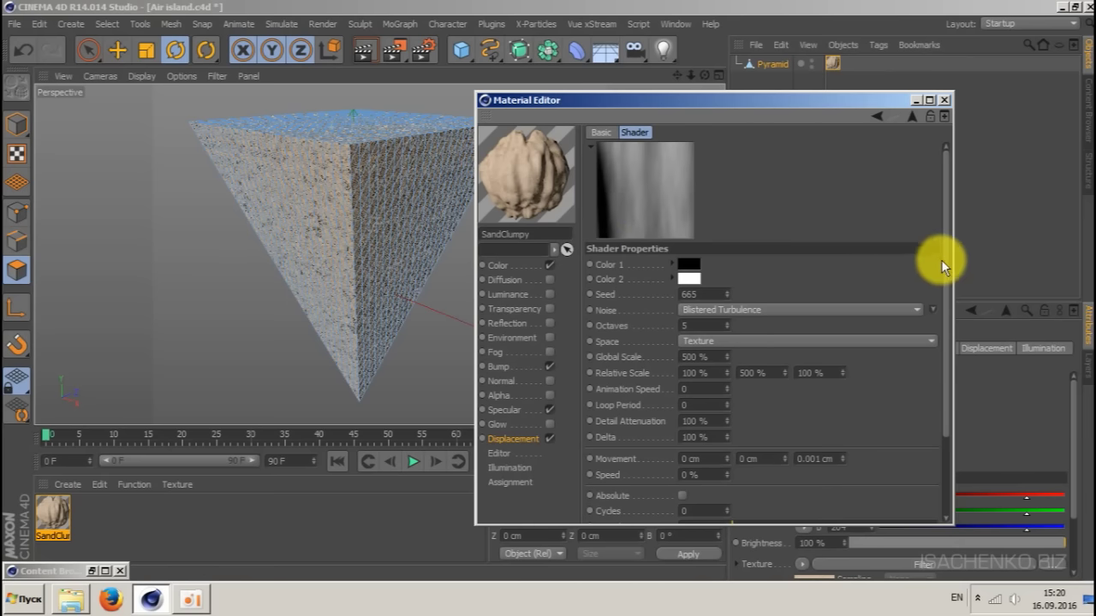
pyautogui.moveTo(943, 257); pyautogui.dragTo(942, 318)
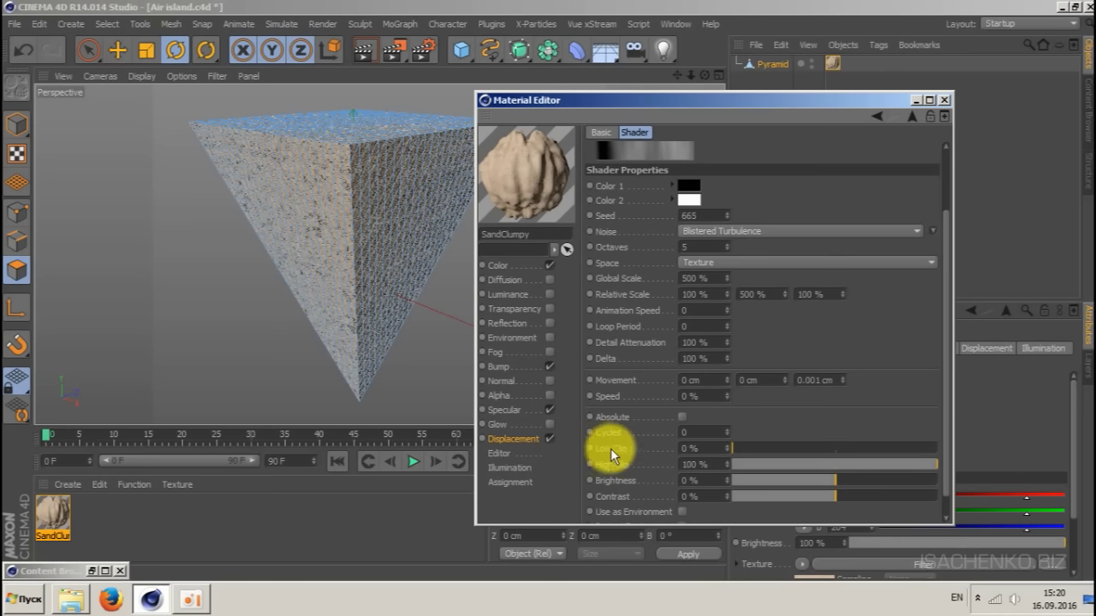
pyautogui.doubleClick(700, 448)
pyautogui.write('40')
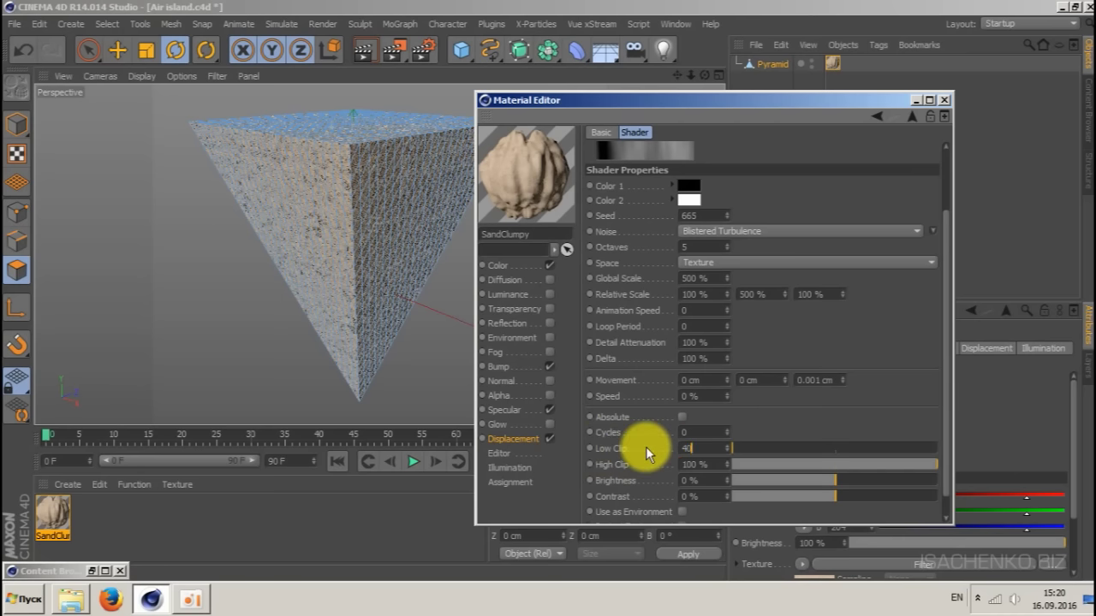
pyautogui.press('Return')
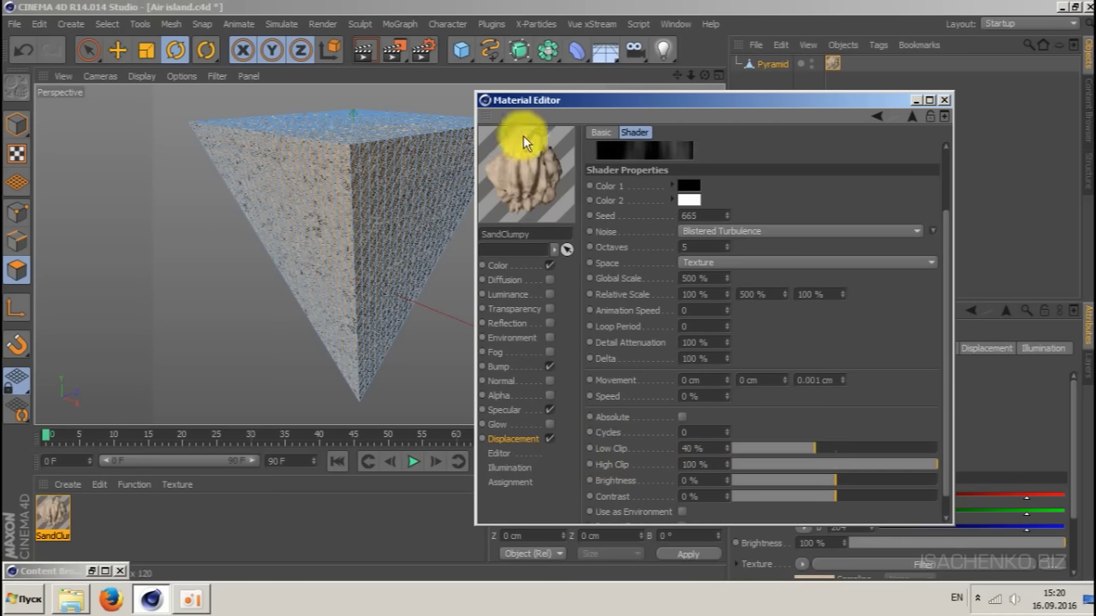
# - Minimize the material editor and test-render the whole pyramid in the perspective view
pyautogui.moveTo(947, 336); pyautogui.dragTo(937, 264)
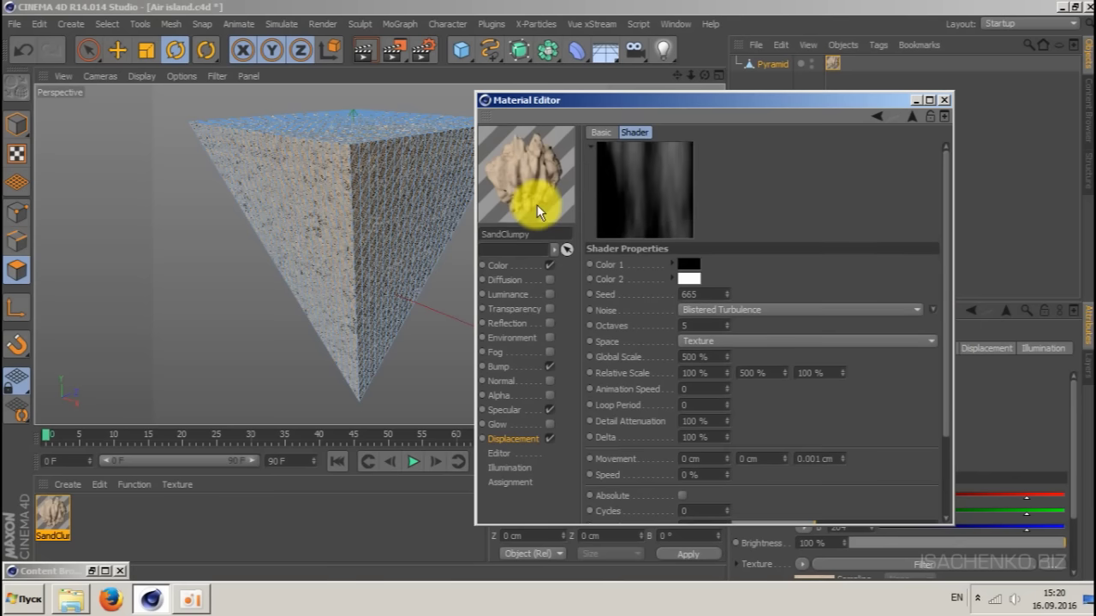
pyautogui.click(915, 101)
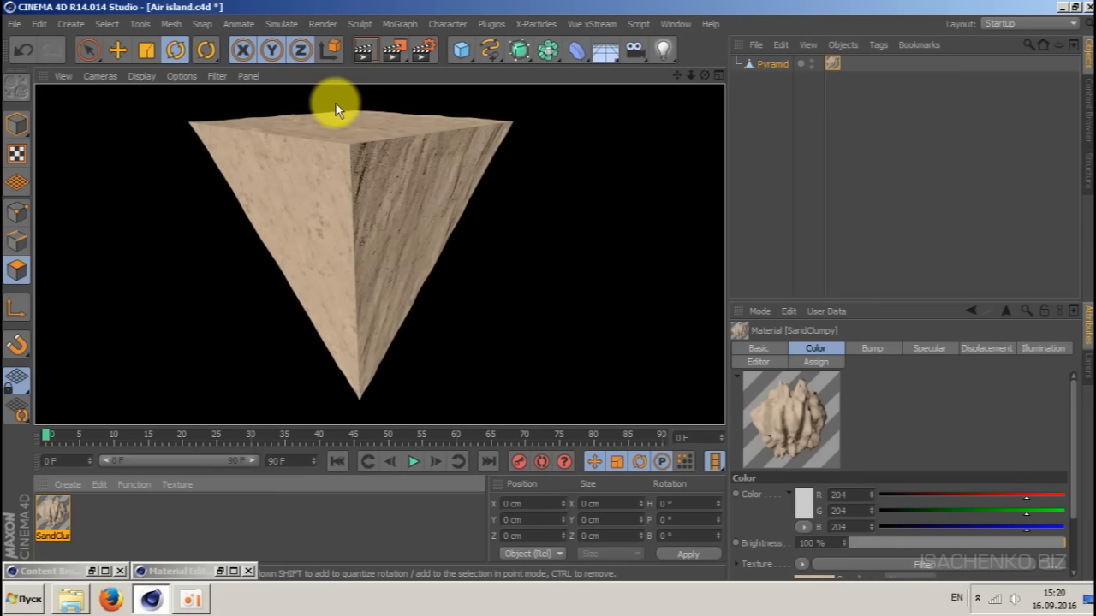
pyautogui.click(417, 205)
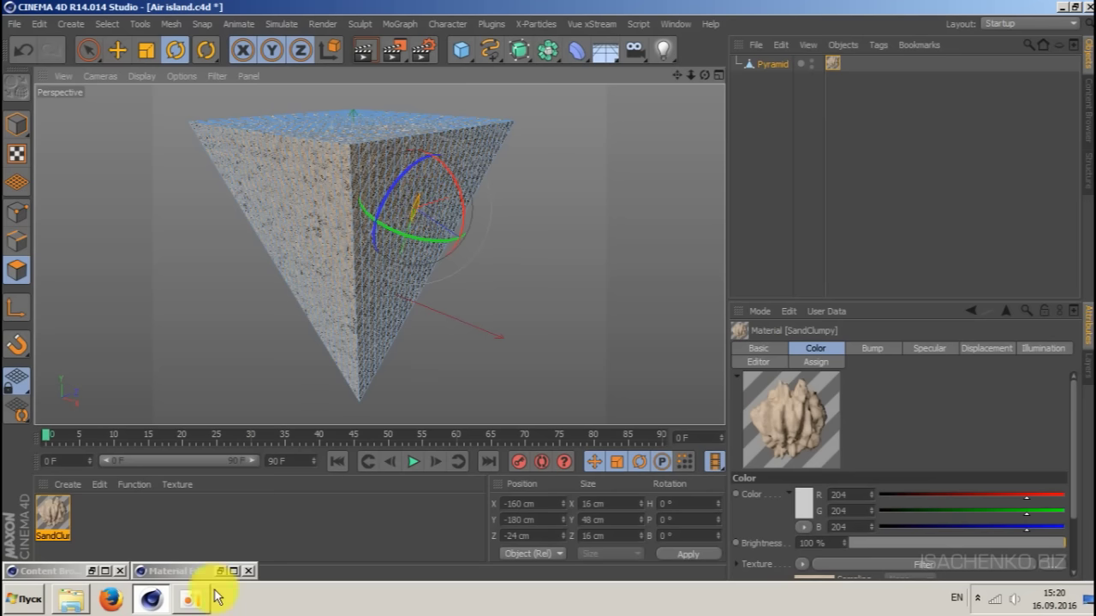
# - Reopen the SandClumpy material, set its Displacement height to 25 cm and test-render the perspective view
pyautogui.click(48, 519)
pyautogui.doubleClick(48, 514)
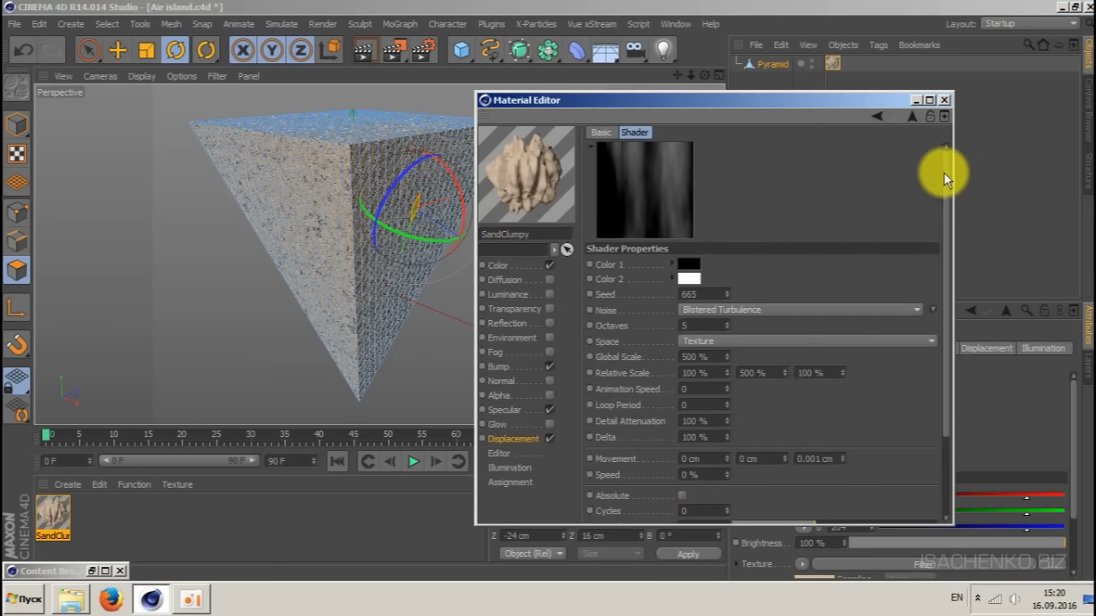
pyautogui.click(907, 115)
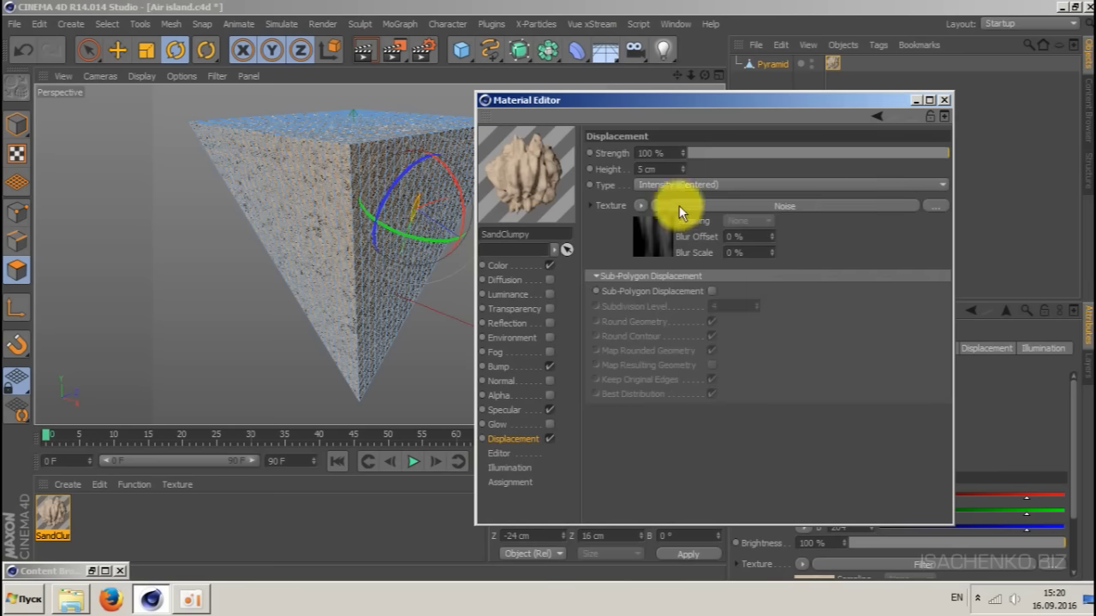
pyautogui.click(655, 169)
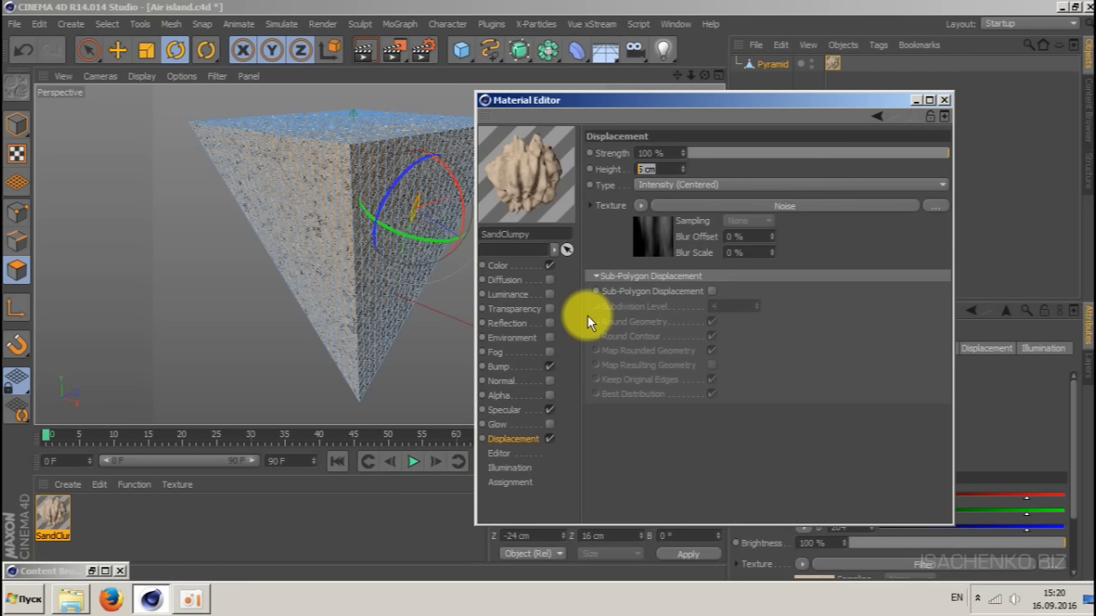
pyautogui.write('25')
pyautogui.press('Return')
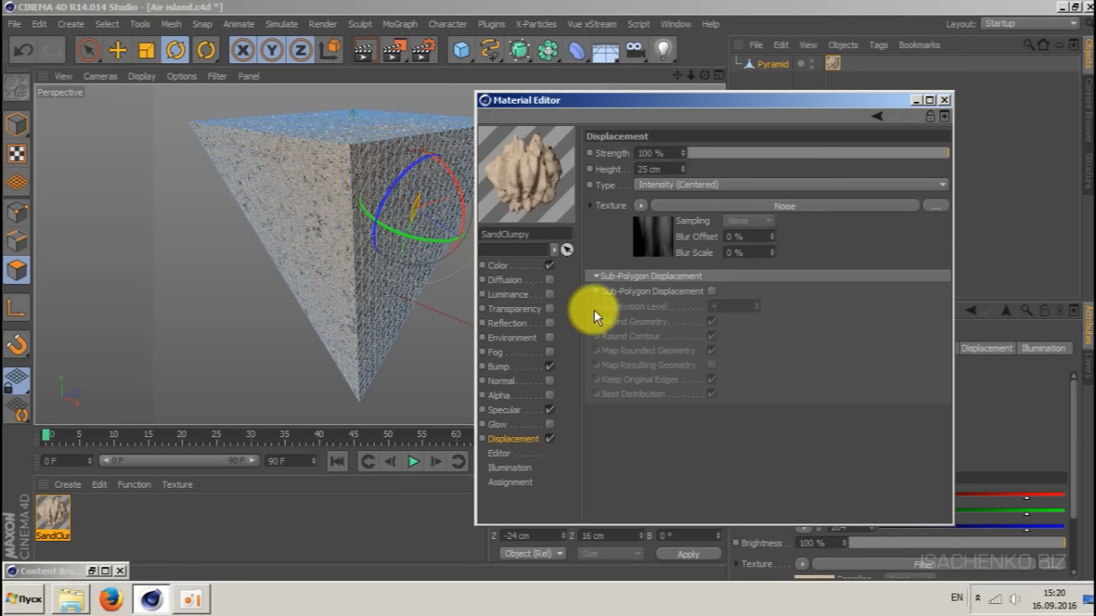
pyautogui.click(363, 50)
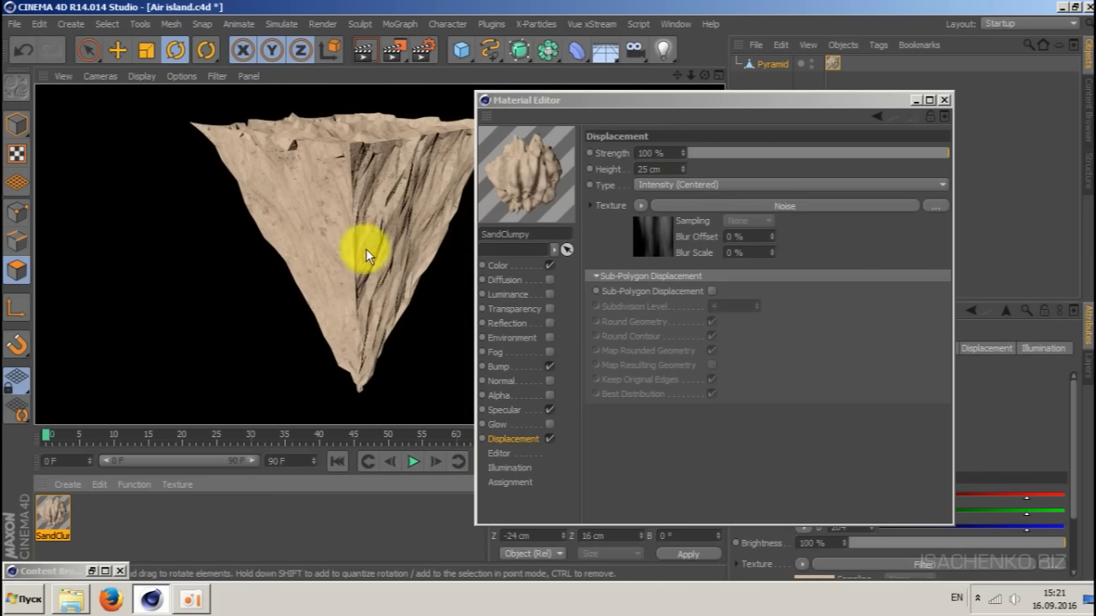
# - Change the material's displacement type to Intensity and test-render the pyramid
pyautogui.click(706, 178)
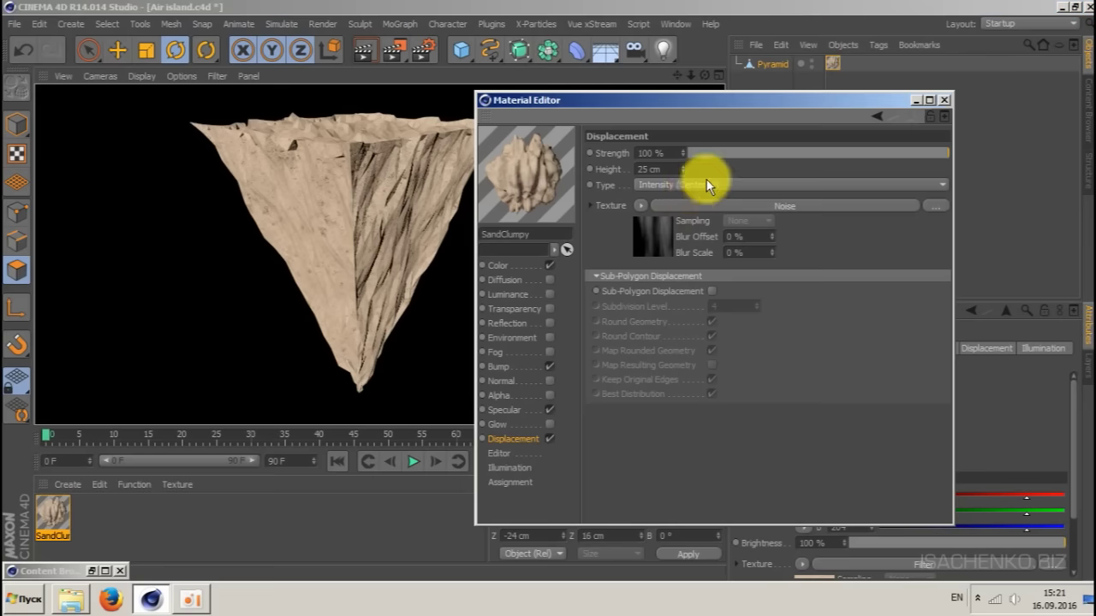
pyautogui.click(706, 179)
pyautogui.click(693, 200)
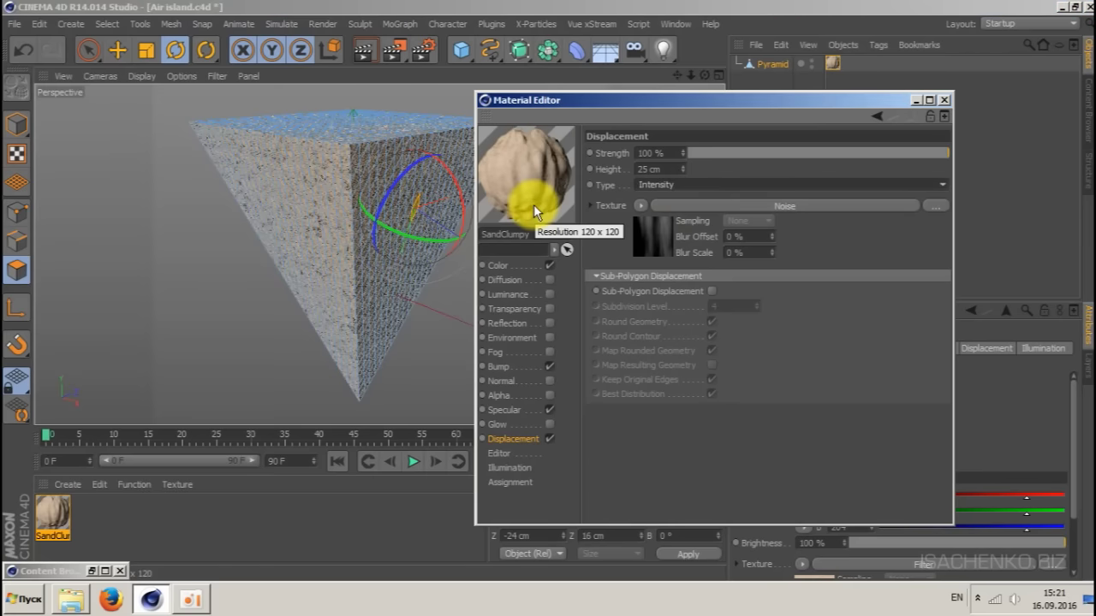
pyautogui.click(355, 51)
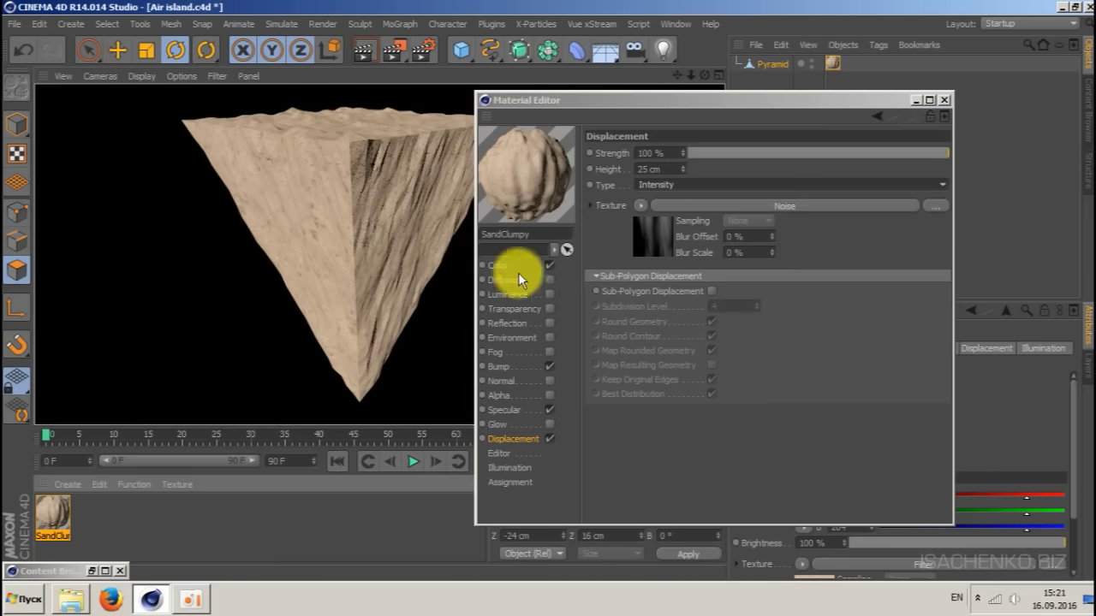
pyautogui.click(683, 96)
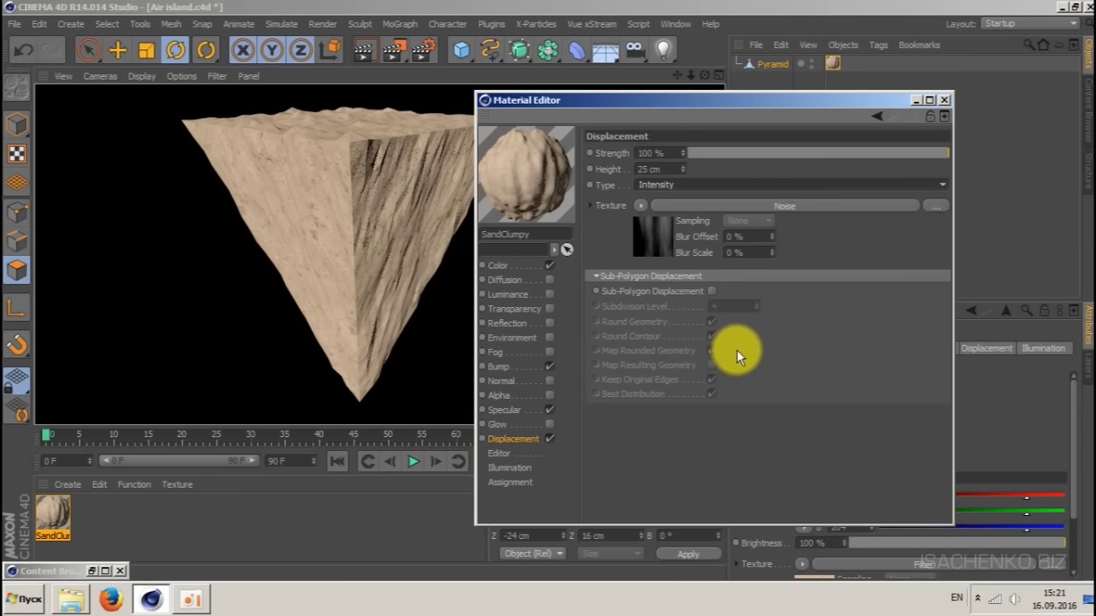
# - Try Sub-Polygon Displacement on the material, switch it back off, and render the pyramid with the material editor closed
pyautogui.click(710, 291)
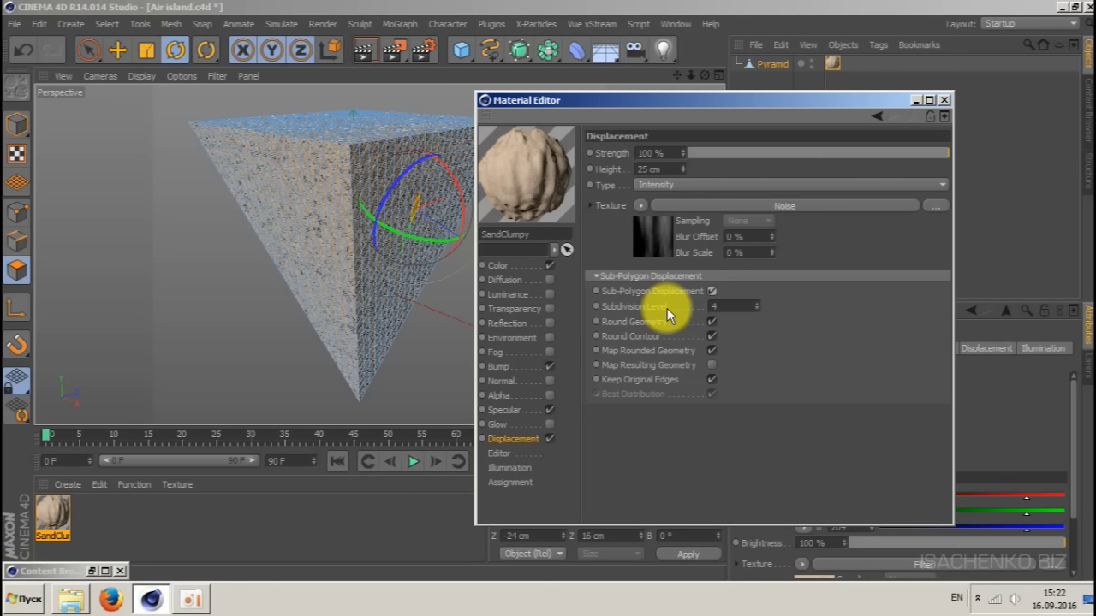
pyautogui.click(712, 292)
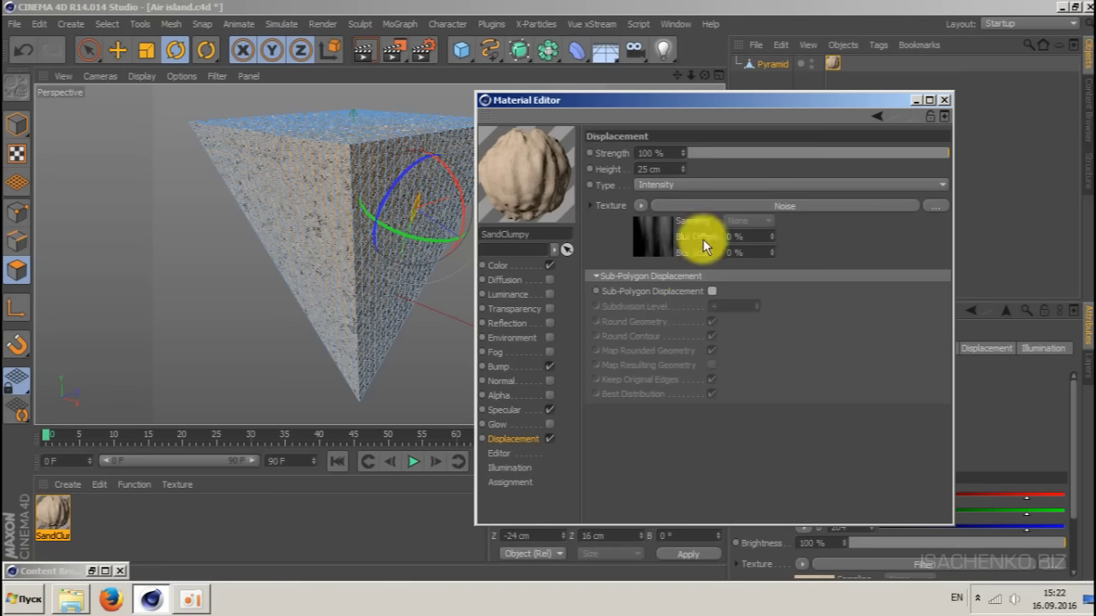
pyautogui.click(944, 101)
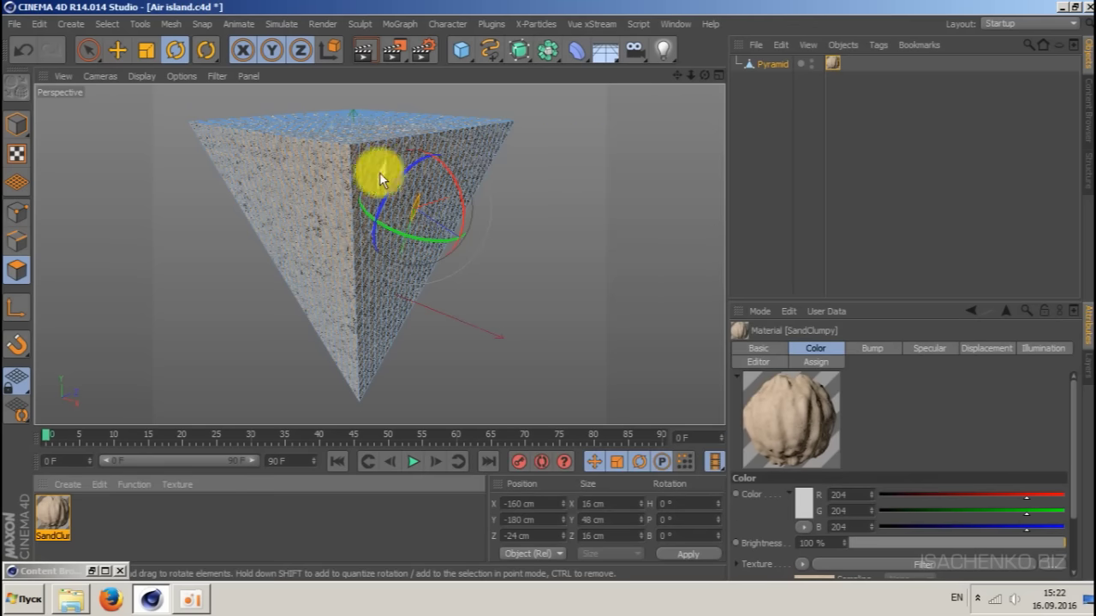
pyautogui.click(363, 51)
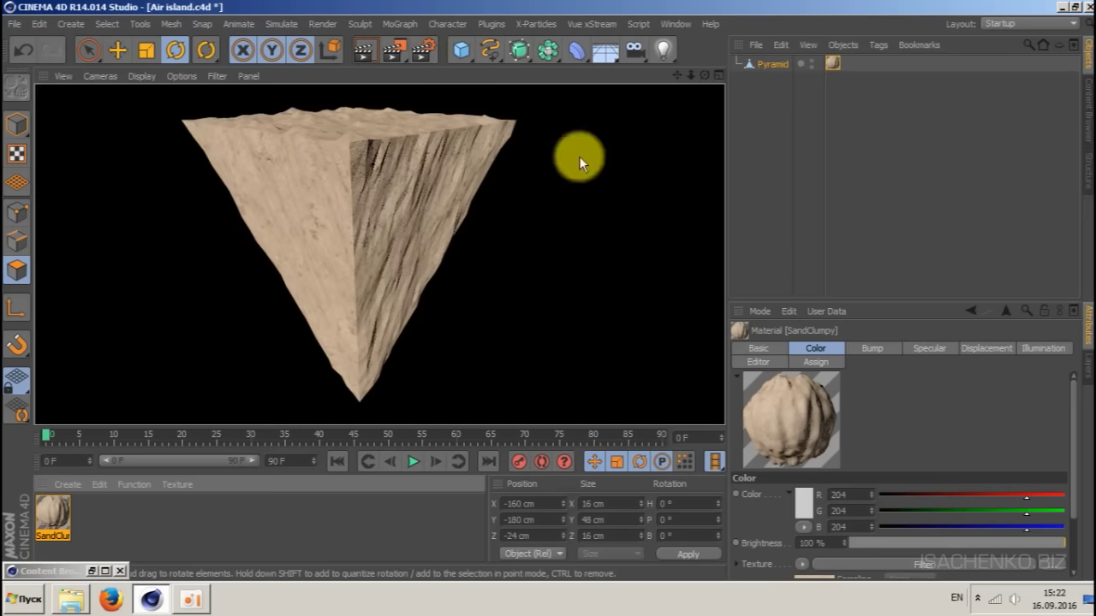
pyautogui.click(769, 63)
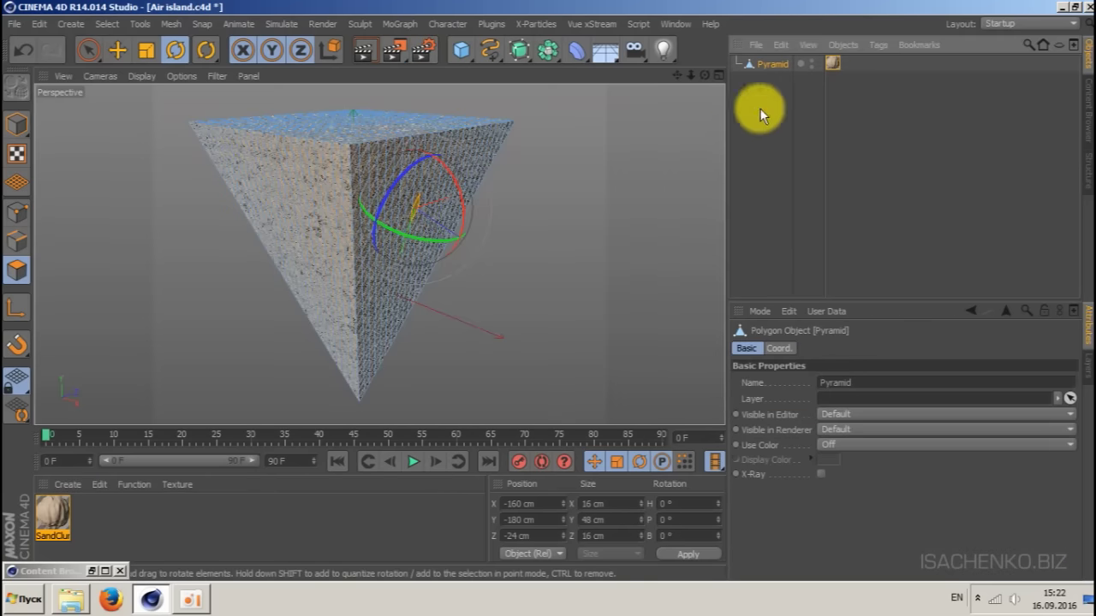
pyautogui.click(574, 49)
pyautogui.click(572, 47)
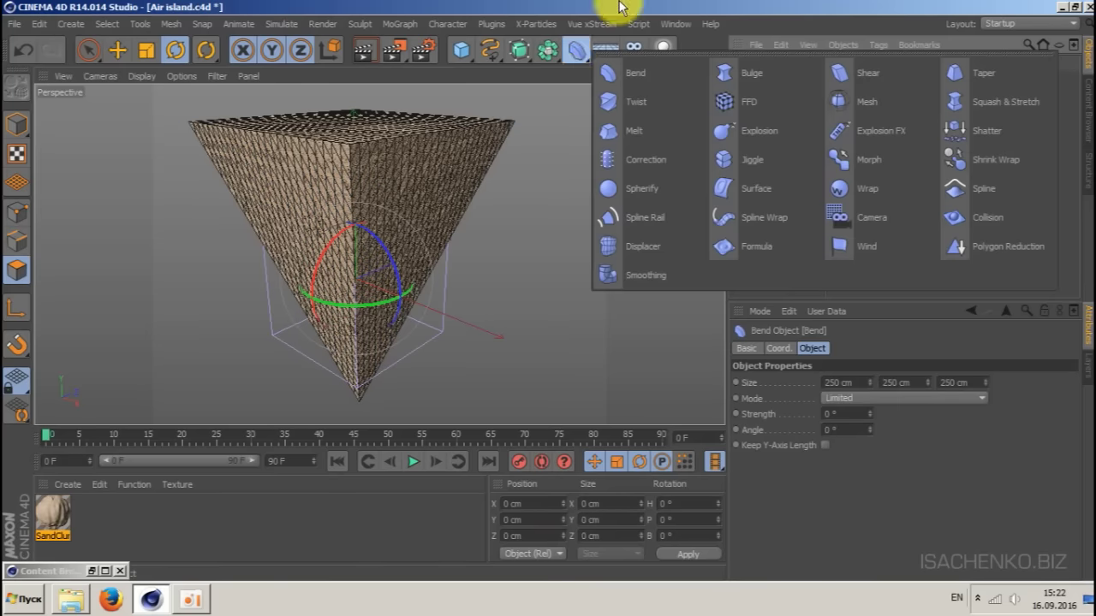
pyautogui.click(23, 50)
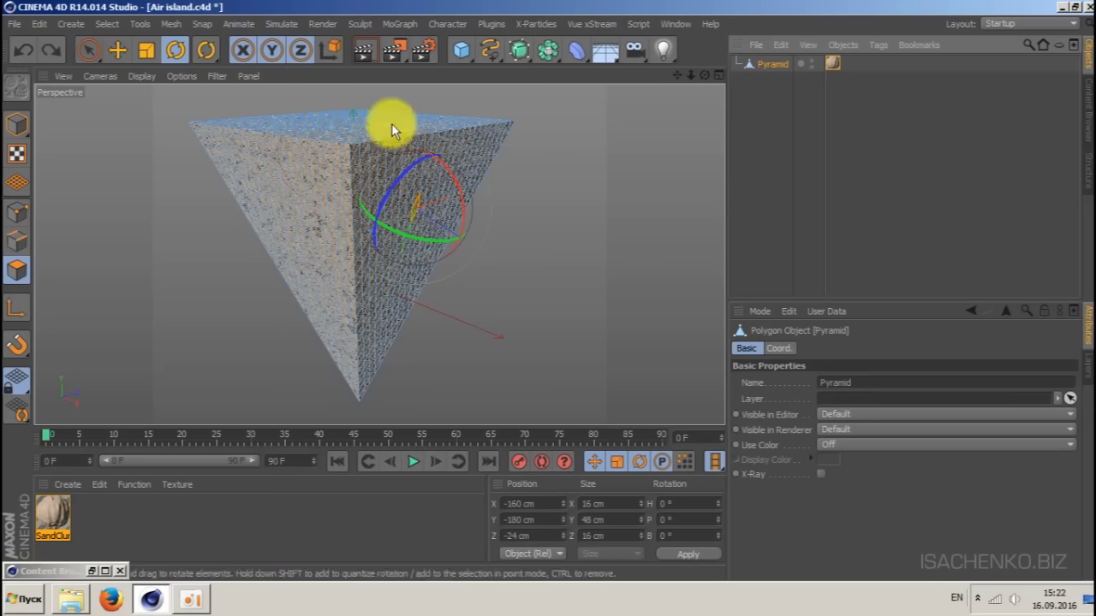
# - Add a Displacer deformer to the scene and make it a child of the Pyramid
pyautogui.moveTo(573, 49); pyautogui.dragTo(650, 246)
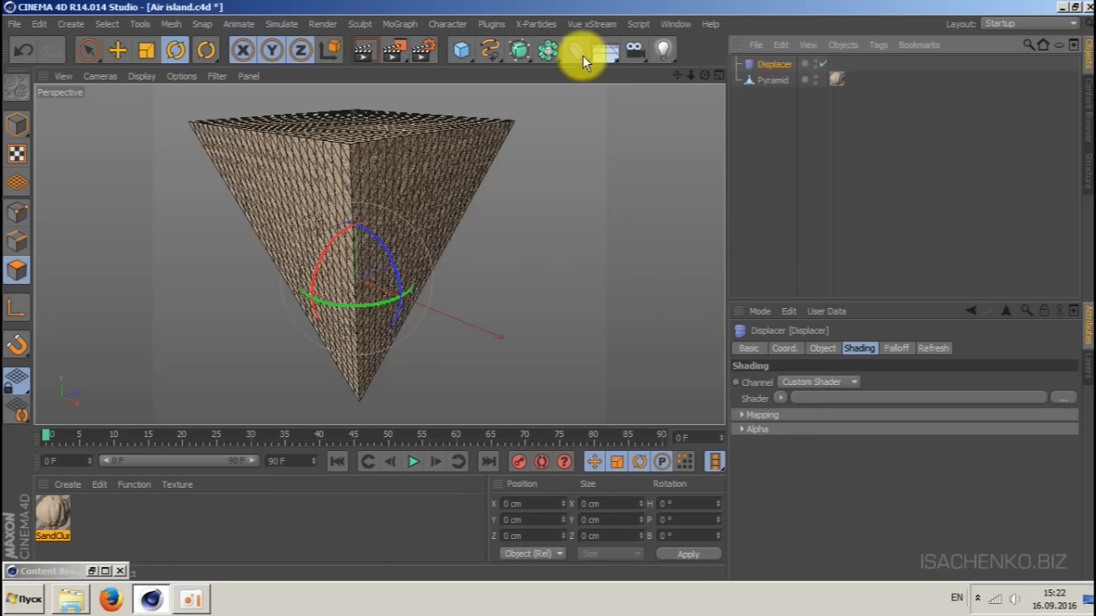
pyautogui.moveTo(582, 53); pyautogui.dragTo(633, 246)
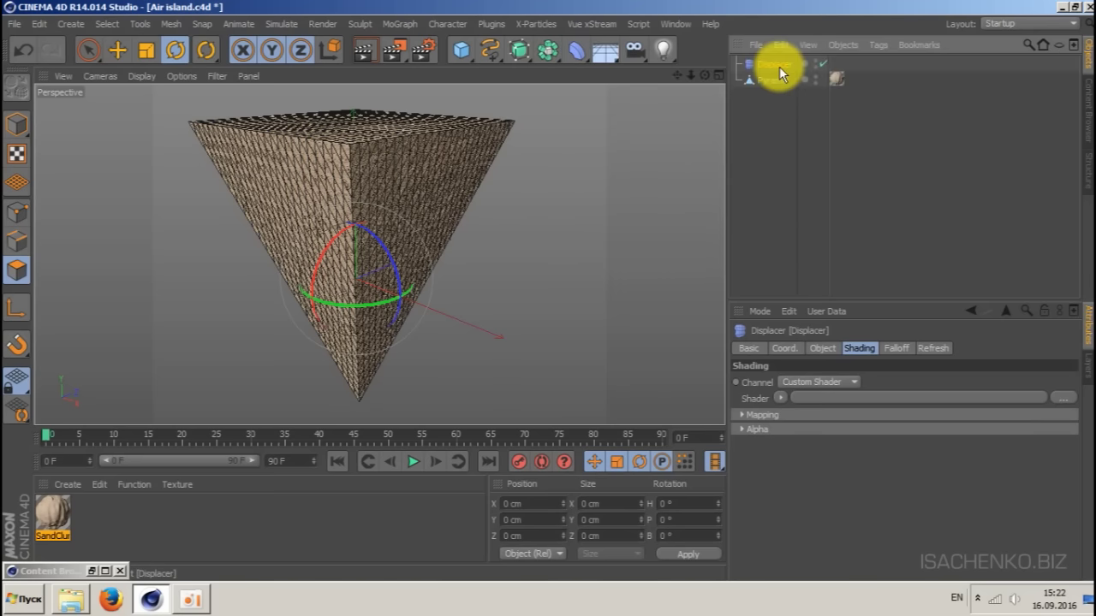
pyautogui.moveTo(779, 78); pyautogui.dragTo(778, 78)
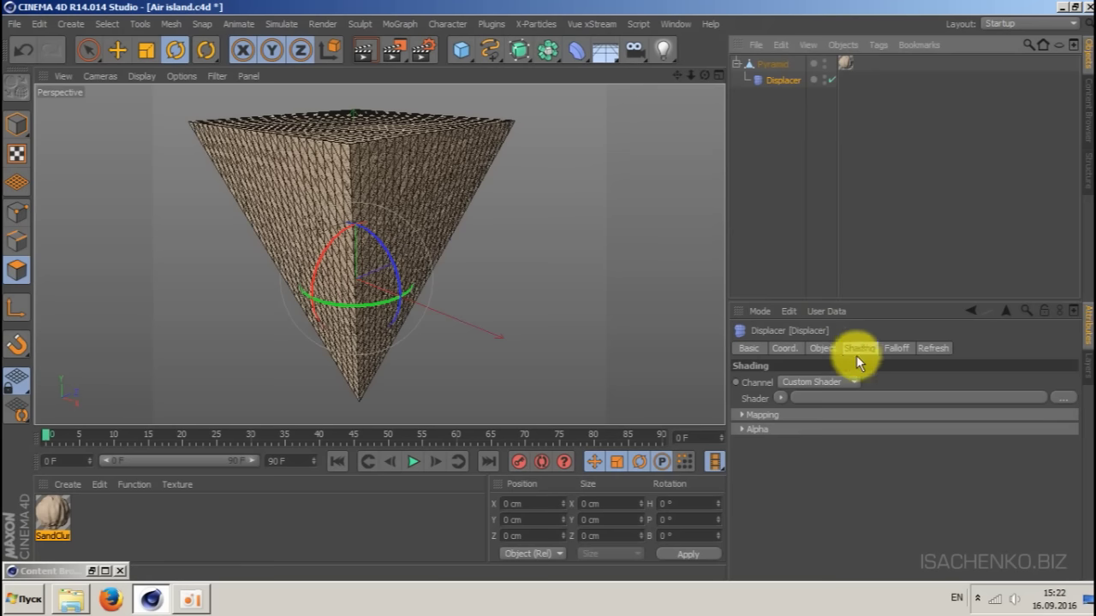
# - Set the Displacer's shading channel to Displacement with the Pyramid's SandClumpy texture tag linked, and test-render the view
pyautogui.click(823, 348)
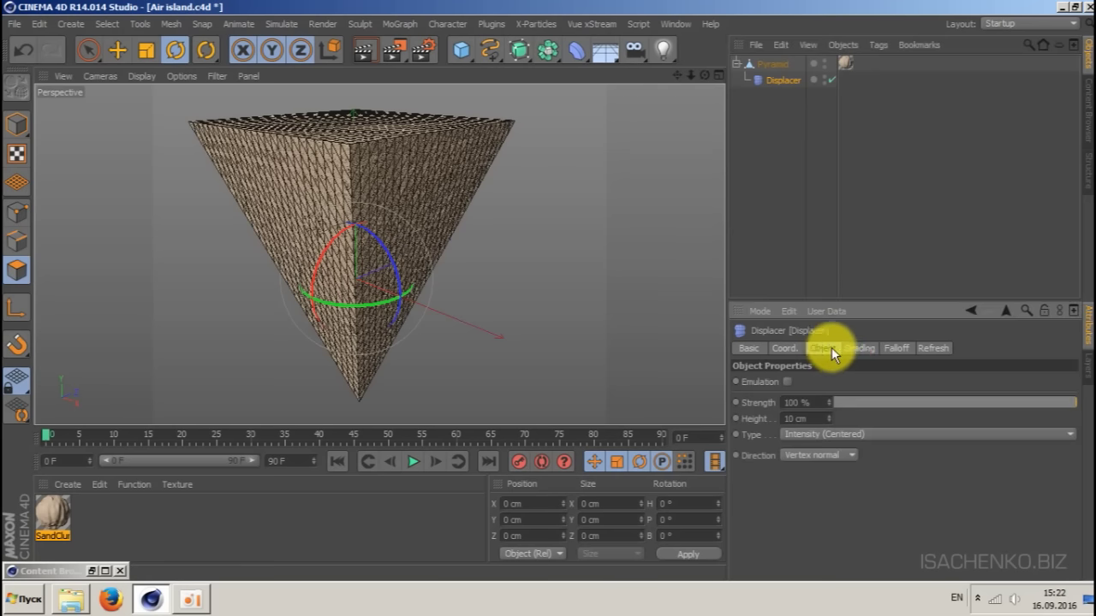
pyautogui.click(859, 349)
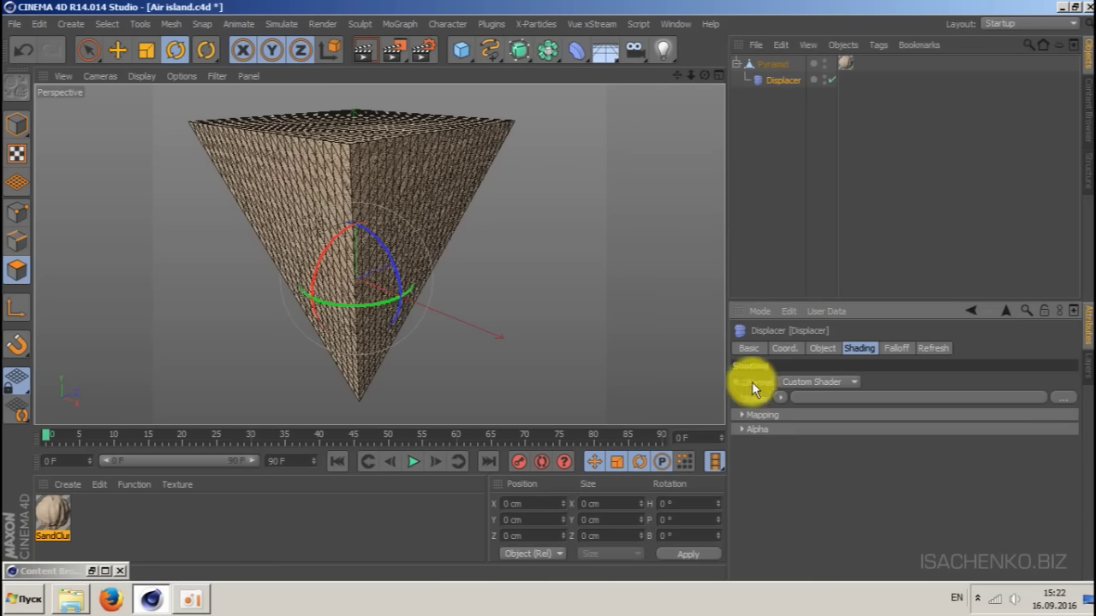
pyautogui.click(819, 382)
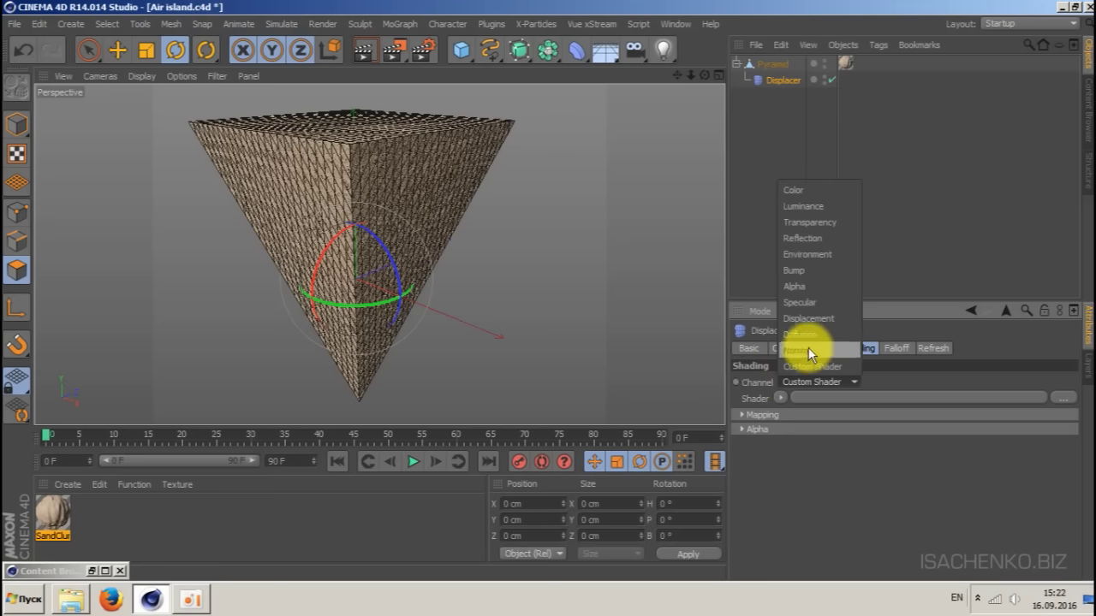
pyautogui.click(813, 318)
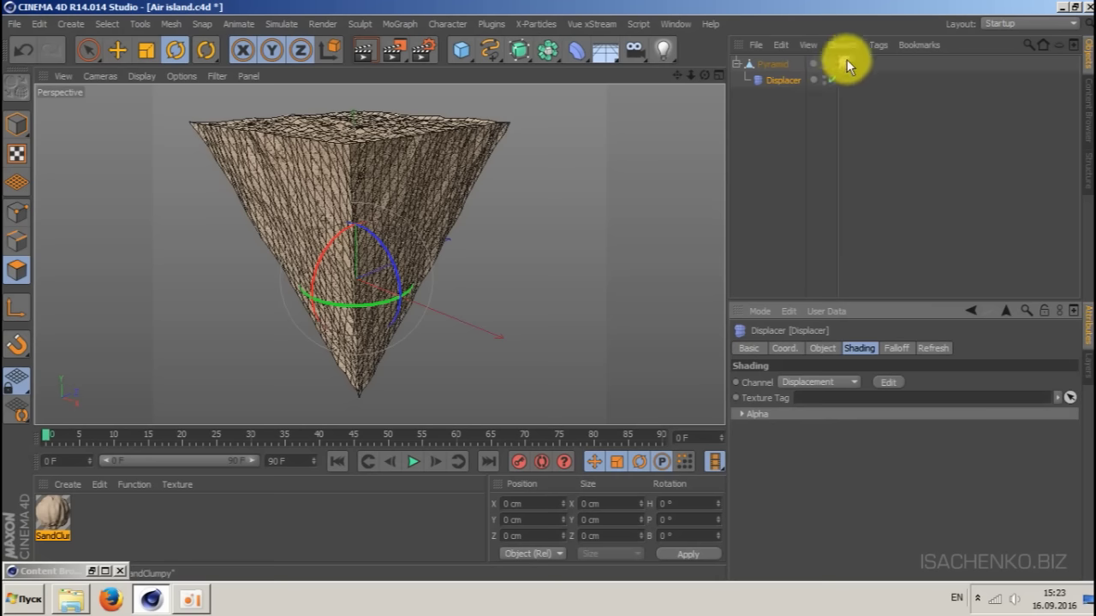
pyautogui.moveTo(846, 62); pyautogui.dragTo(818, 397)
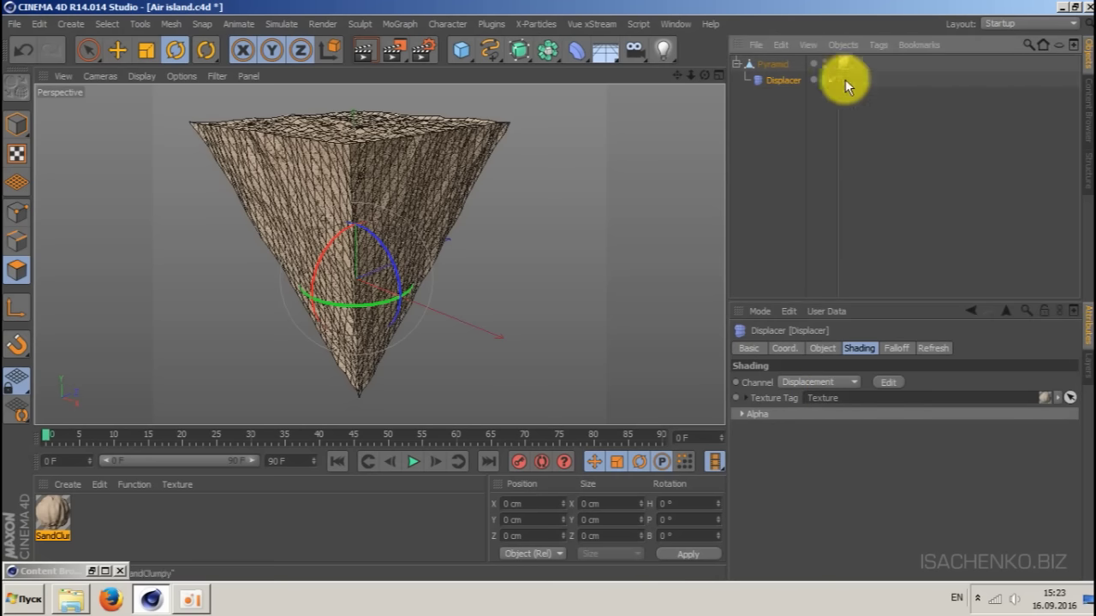
pyautogui.hotkey('ctrl', 'r')
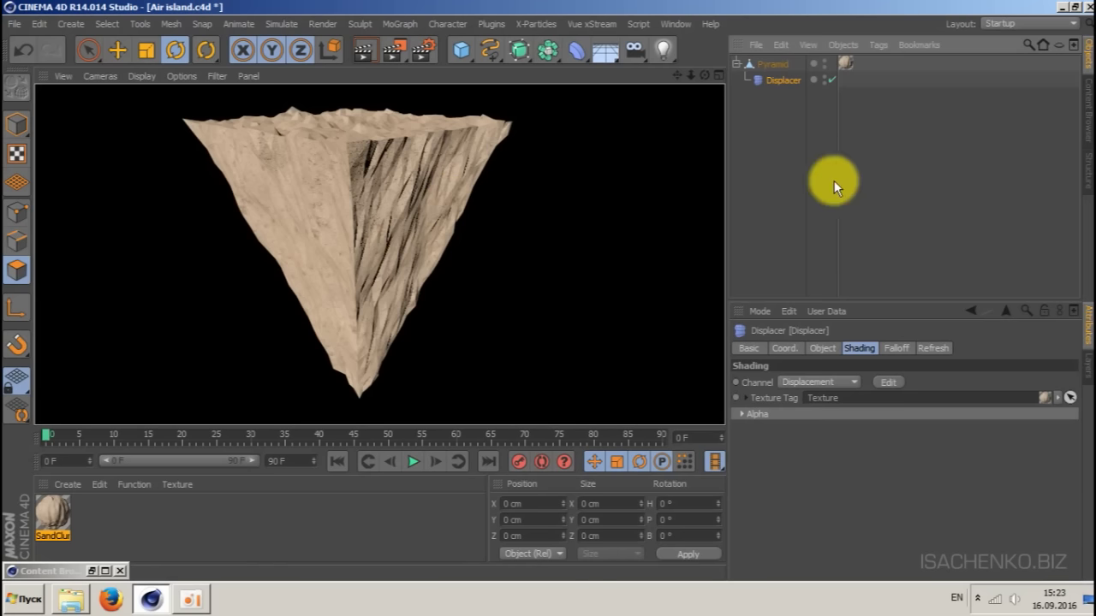
# - Add a HyperNURBS object, make the Pyramid its child, and test-render the smoothed result
pyautogui.click(774, 63)
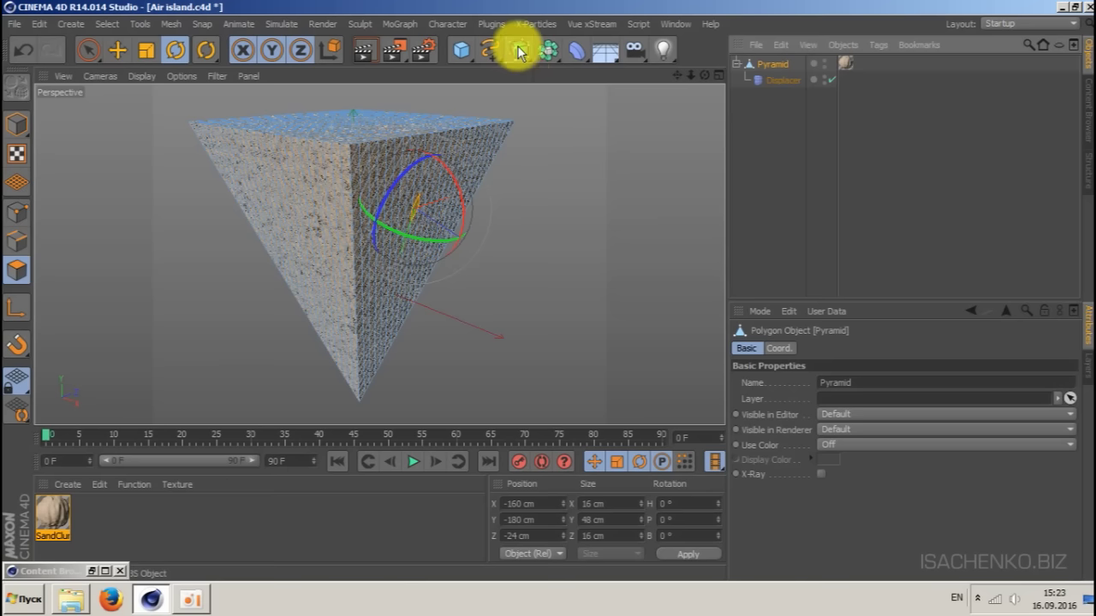
pyautogui.moveTo(519, 49); pyautogui.dragTo(589, 72)
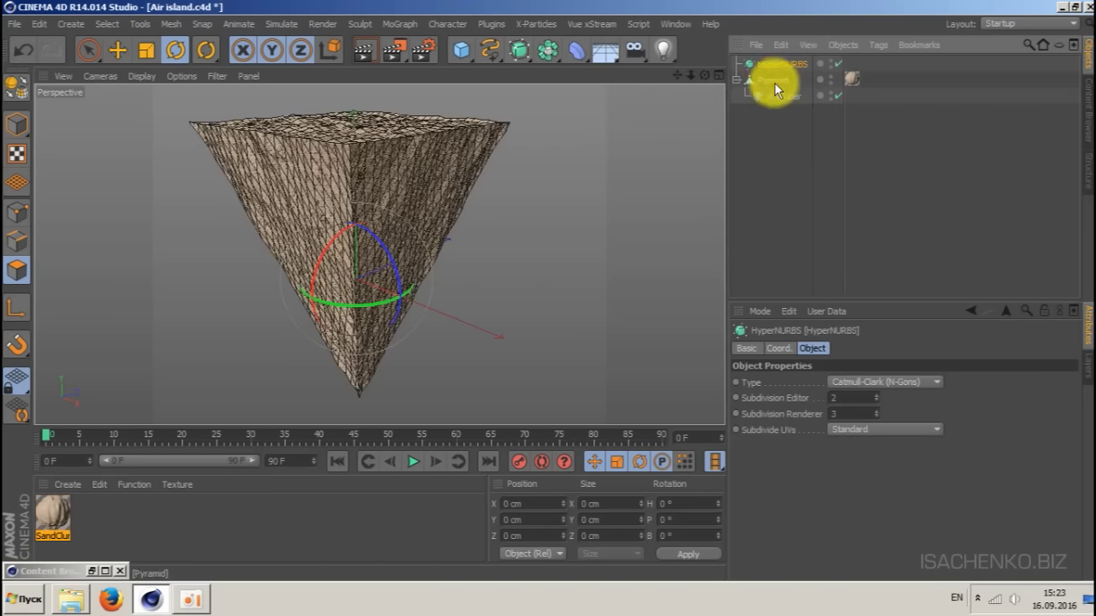
pyautogui.moveTo(765, 80); pyautogui.dragTo(793, 63)
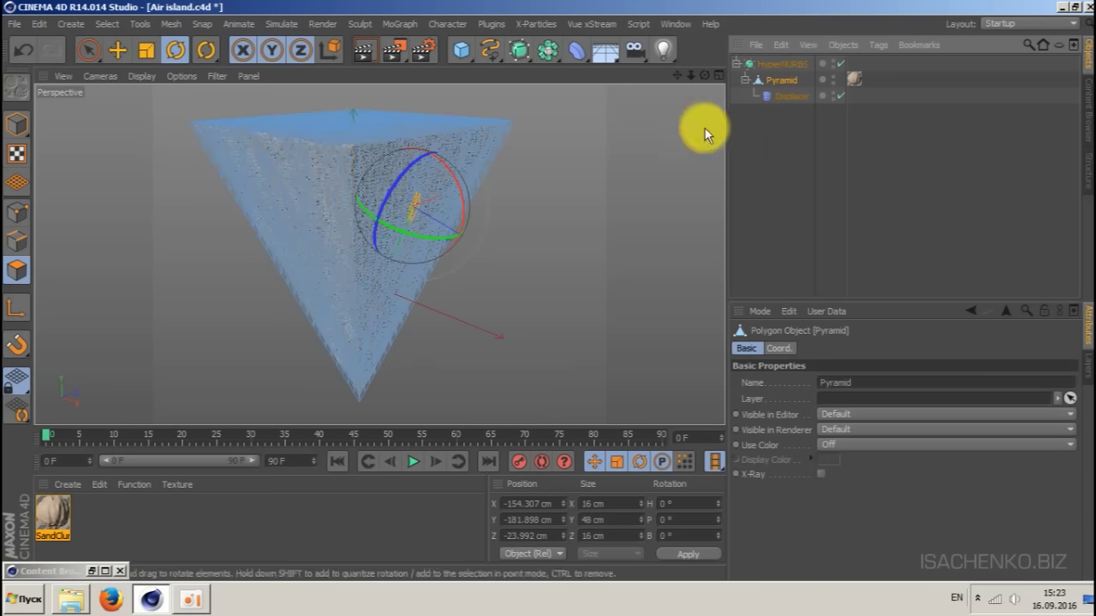
pyautogui.click(776, 63)
pyautogui.click(365, 49)
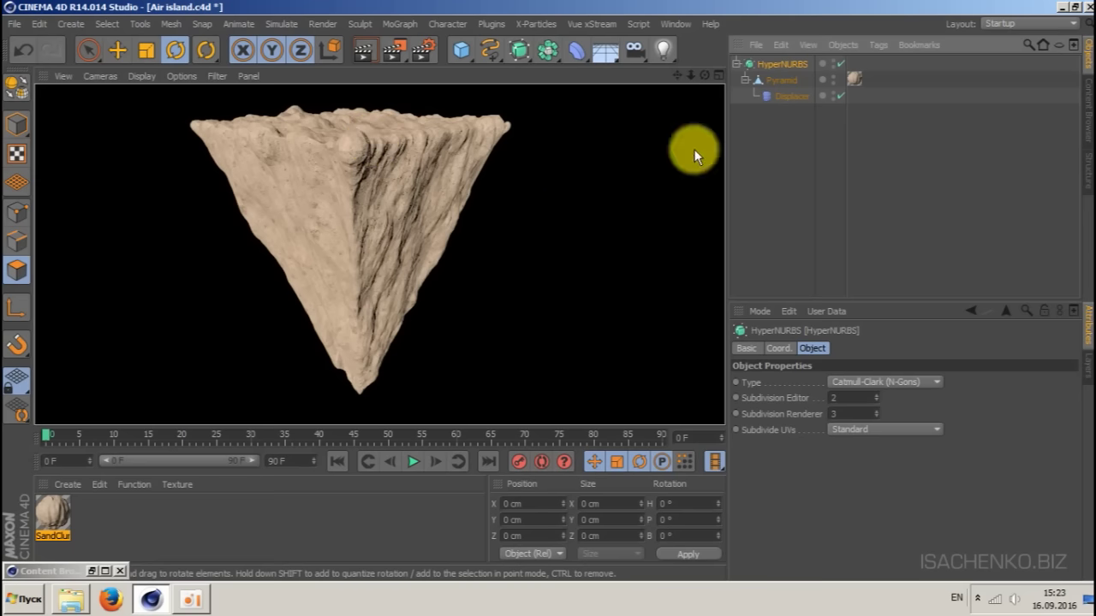
# - Disable the HyperNURBS and select all polygons of the Pyramid
pyautogui.click(772, 80)
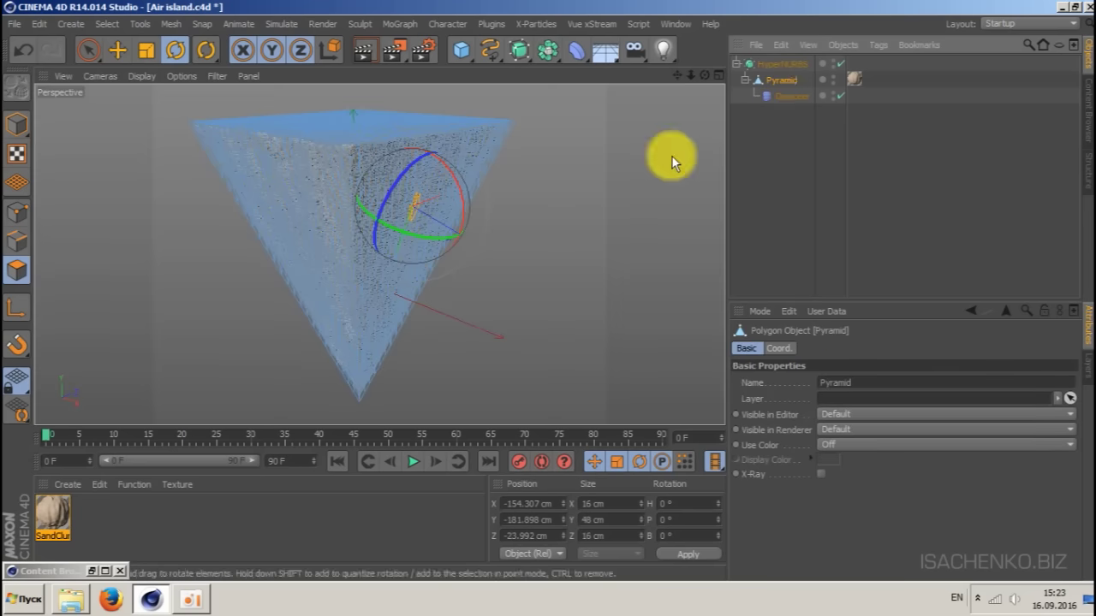
pyautogui.click(841, 63)
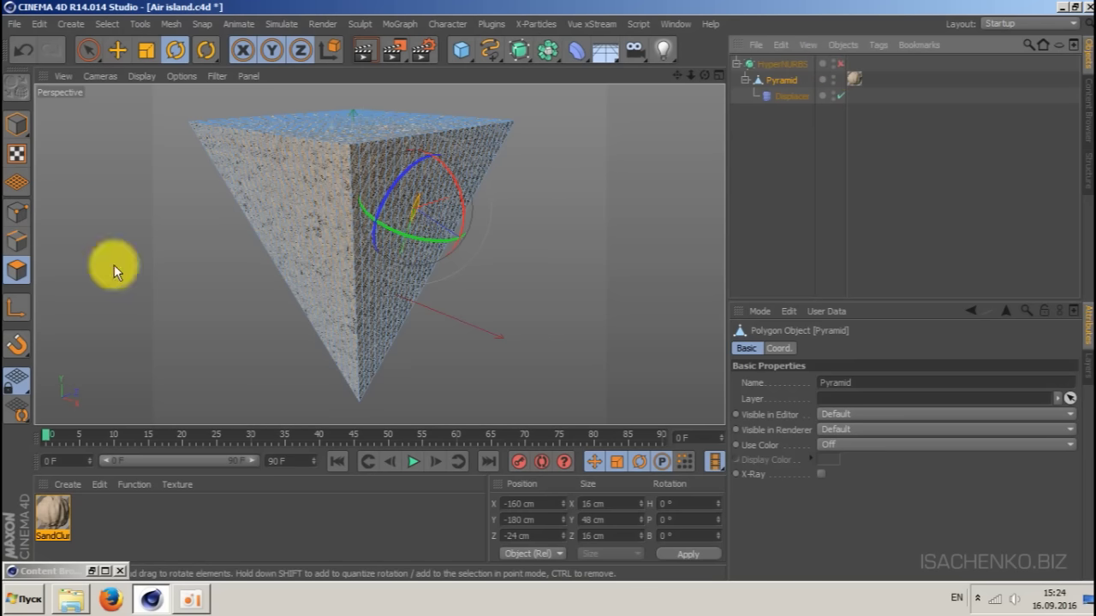
pyautogui.click(13, 274)
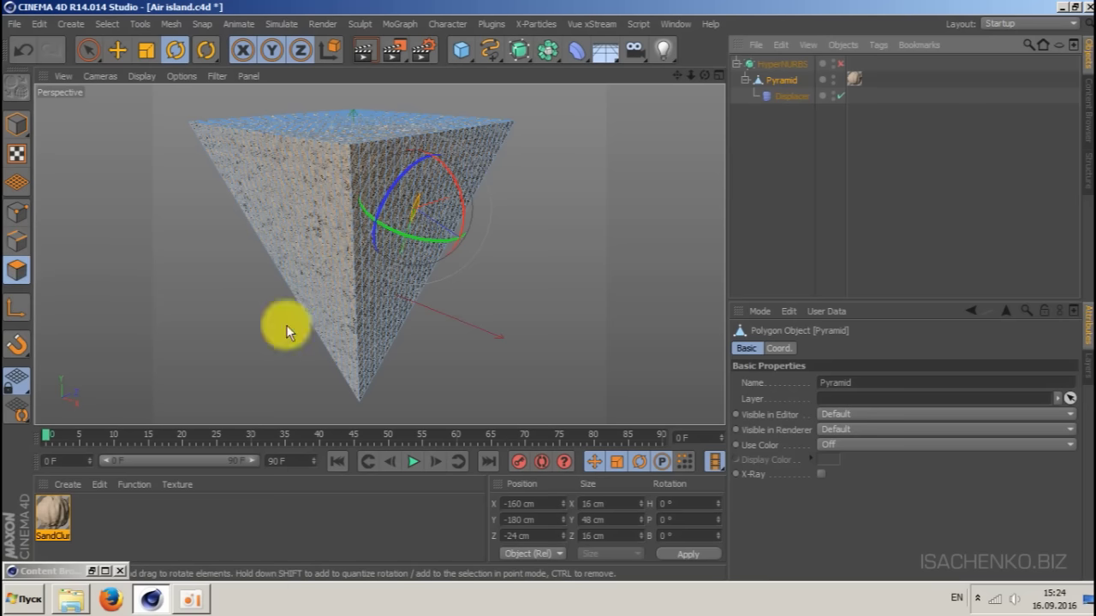
pyautogui.hotkey('ctrl', 'a')
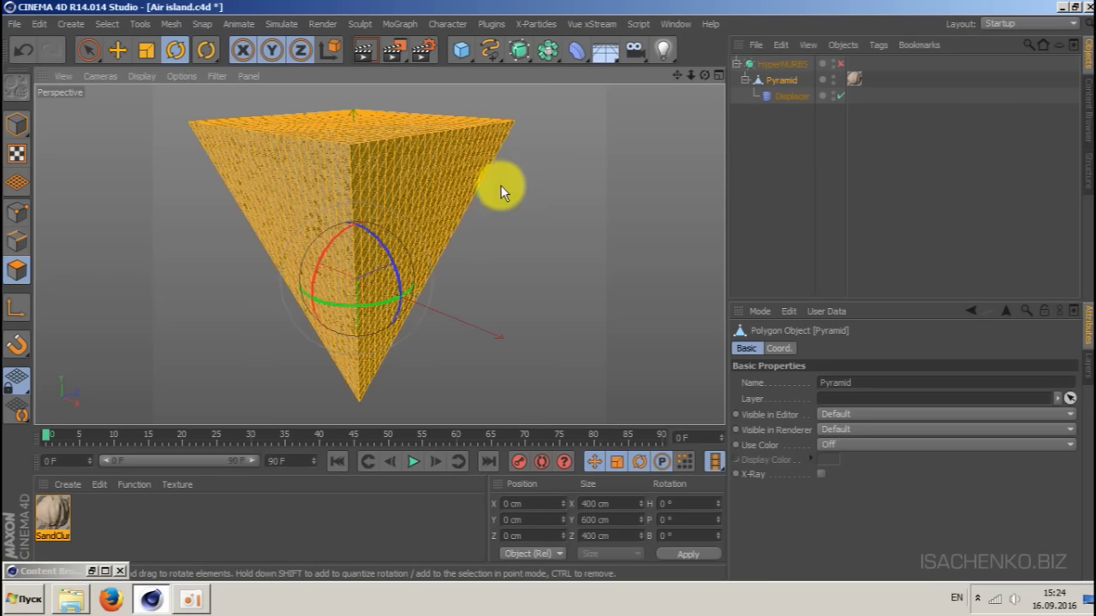
# - Deform the front edge and the two visible sides of the Pyramid into uneven rock using the Magnet tool with a 100 cm radius
pyautogui.rightClick(455, 174)
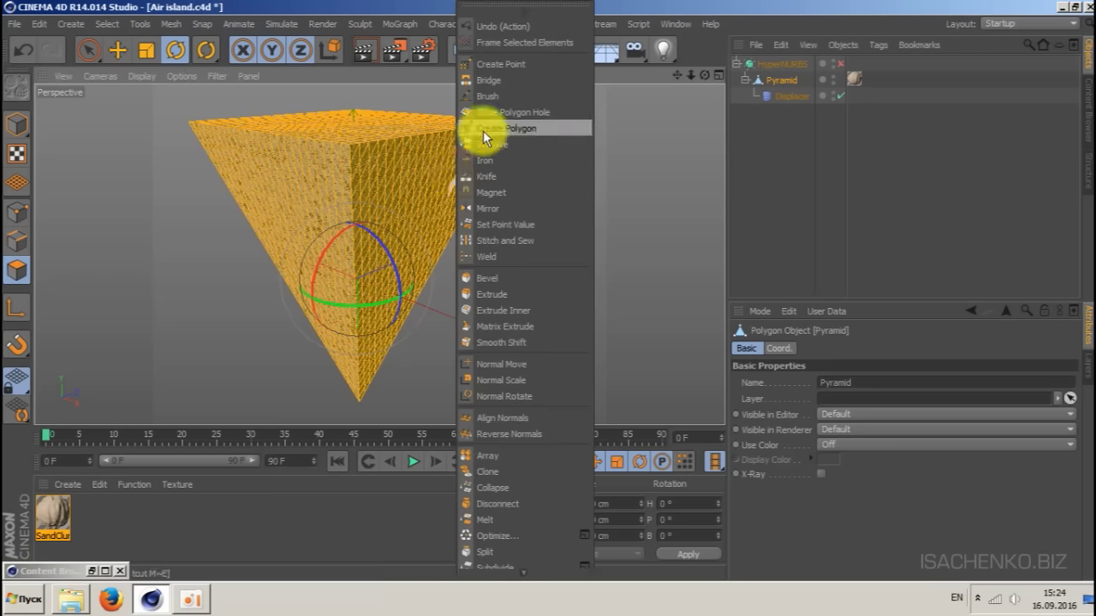
pyautogui.click(507, 194)
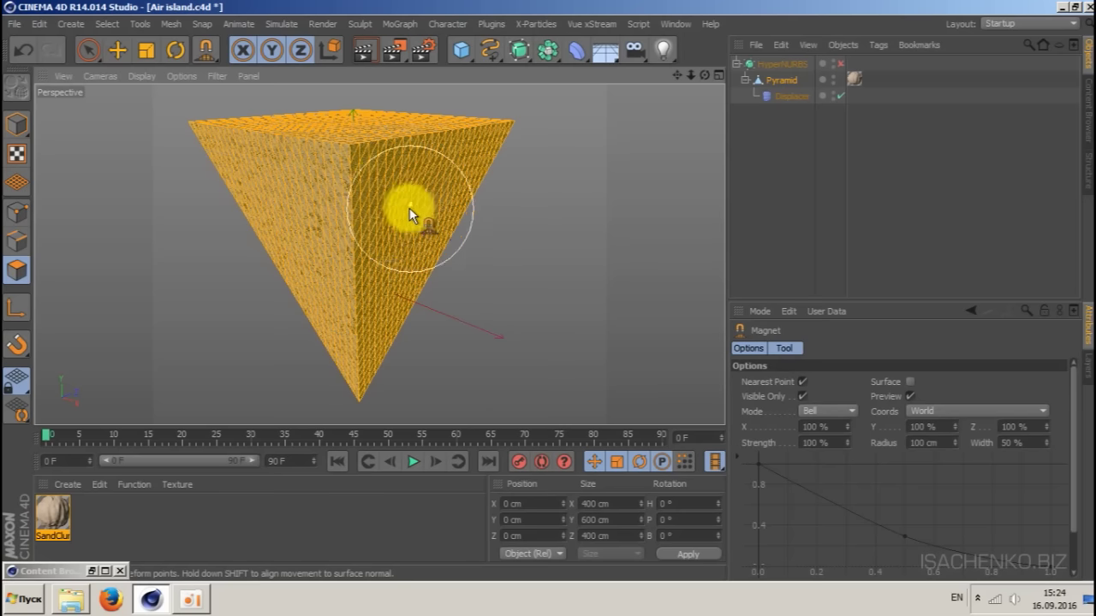
pyautogui.moveTo(381, 190); pyautogui.dragTo(363, 185)
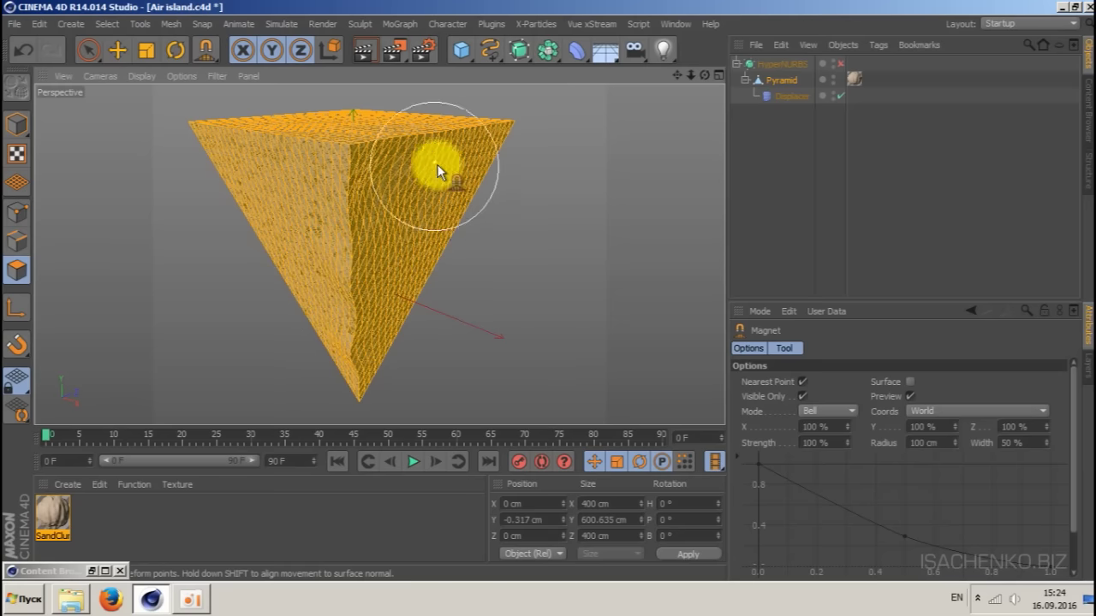
pyautogui.moveTo(448, 168); pyautogui.dragTo(402, 156)
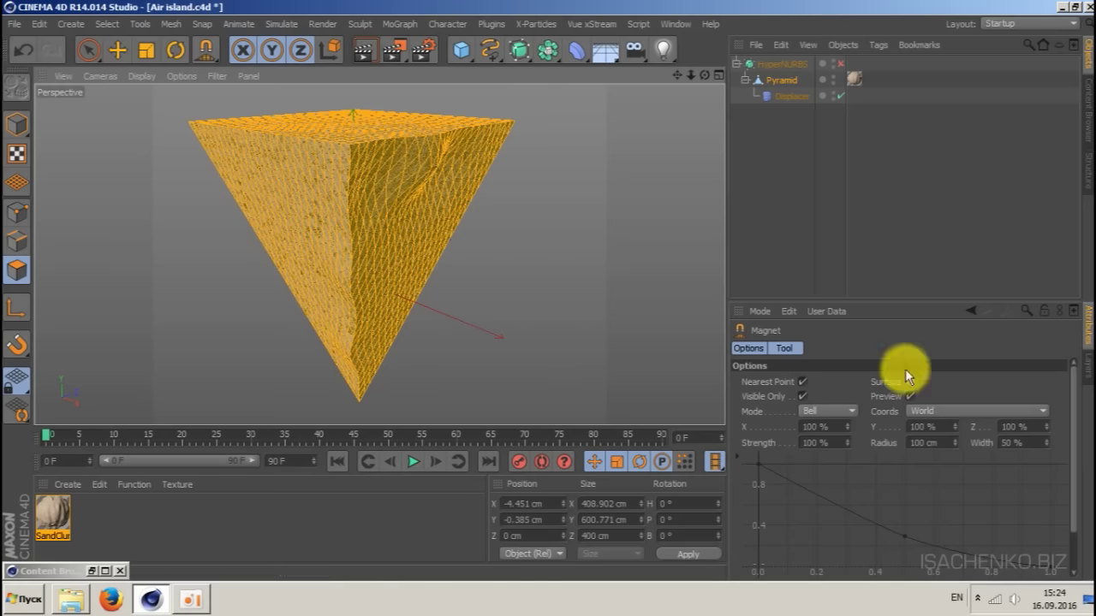
pyautogui.moveTo(267, 174); pyautogui.dragTo(316, 286)
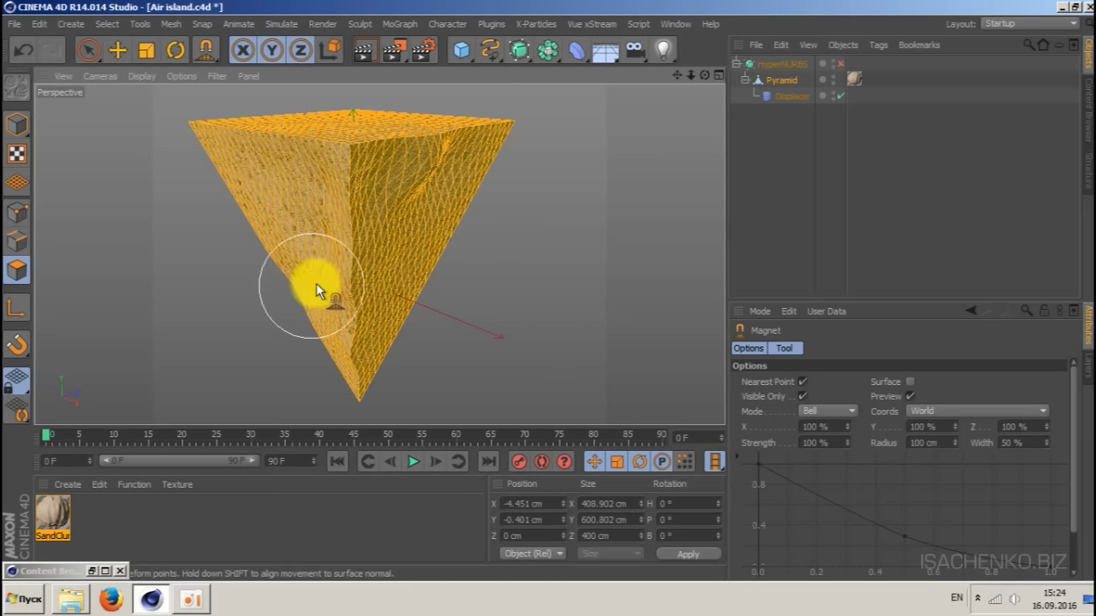
pyautogui.moveTo(415, 153); pyautogui.dragTo(471, 154)
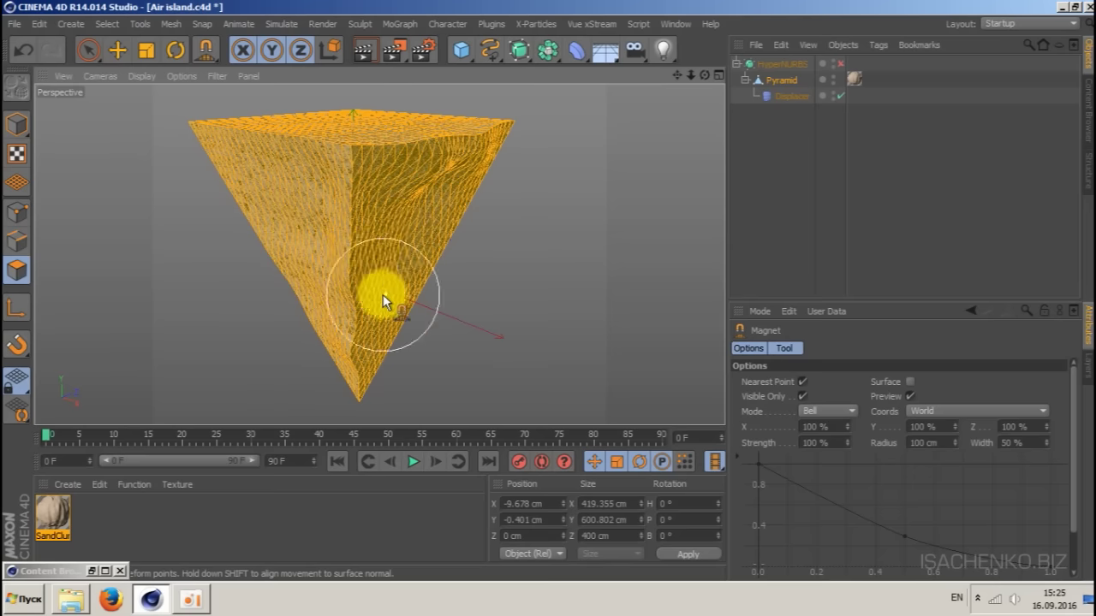
pyautogui.moveTo(334, 324)
pyautogui.mouseDown()
pyautogui.moveTo(283, 183)
pyautogui.moveTo(337, 205)
pyautogui.moveTo(358, 294)
pyautogui.moveTo(351, 318)
pyautogui.mouseUp()
# - Deform the Pyramid's remaining sides, edges and top surface with the Magnet tool, working around the whole object
pyautogui.moveTo(704, 75); pyautogui.dragTo(694, 74)
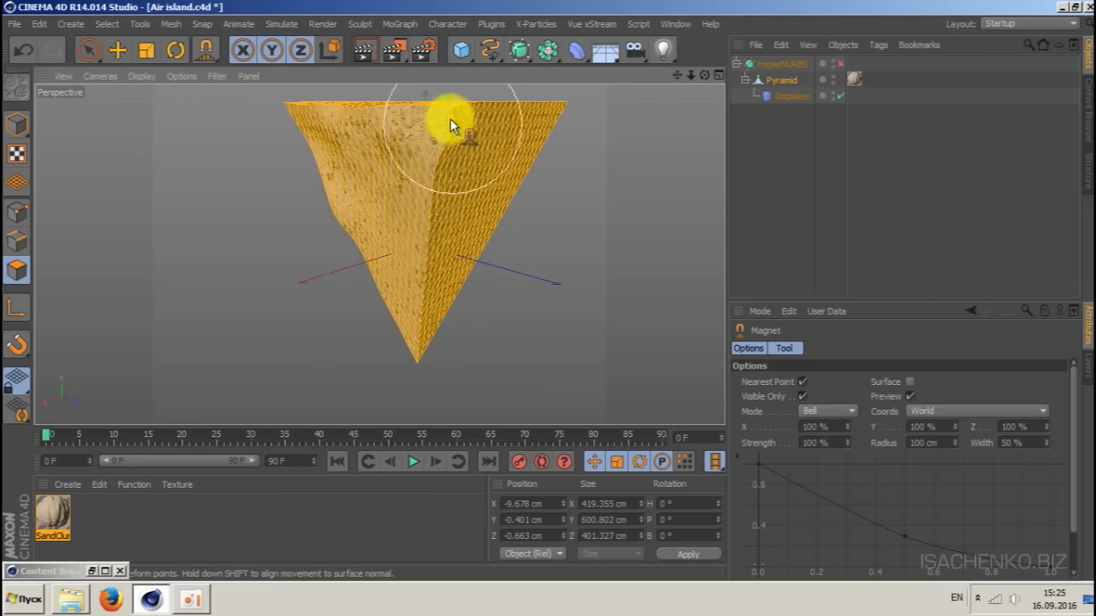
pyautogui.moveTo(450, 123)
pyautogui.mouseDown()
pyautogui.moveTo(420, 293)
pyautogui.moveTo(434, 246)
pyautogui.moveTo(456, 238)
pyautogui.moveTo(379, 251)
pyautogui.moveTo(492, 161)
pyautogui.moveTo(548, 156)
pyautogui.mouseUp()
pyautogui.moveTo(703, 75); pyautogui.dragTo(694, 75)
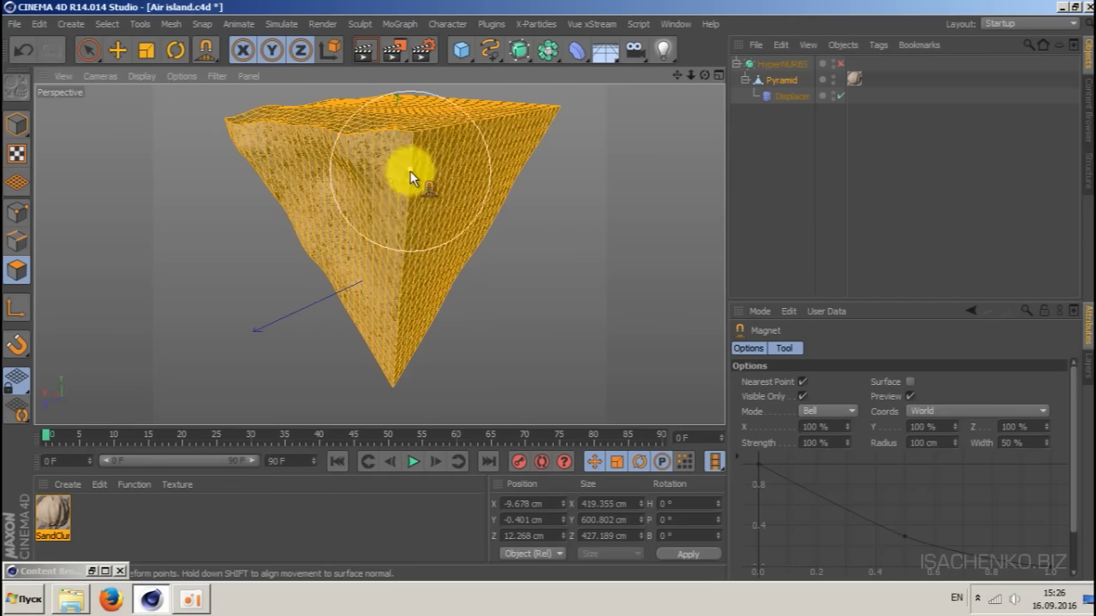
pyautogui.moveTo(410, 171); pyautogui.dragTo(398, 308)
pyautogui.moveTo(704, 75); pyautogui.dragTo(680, 70)
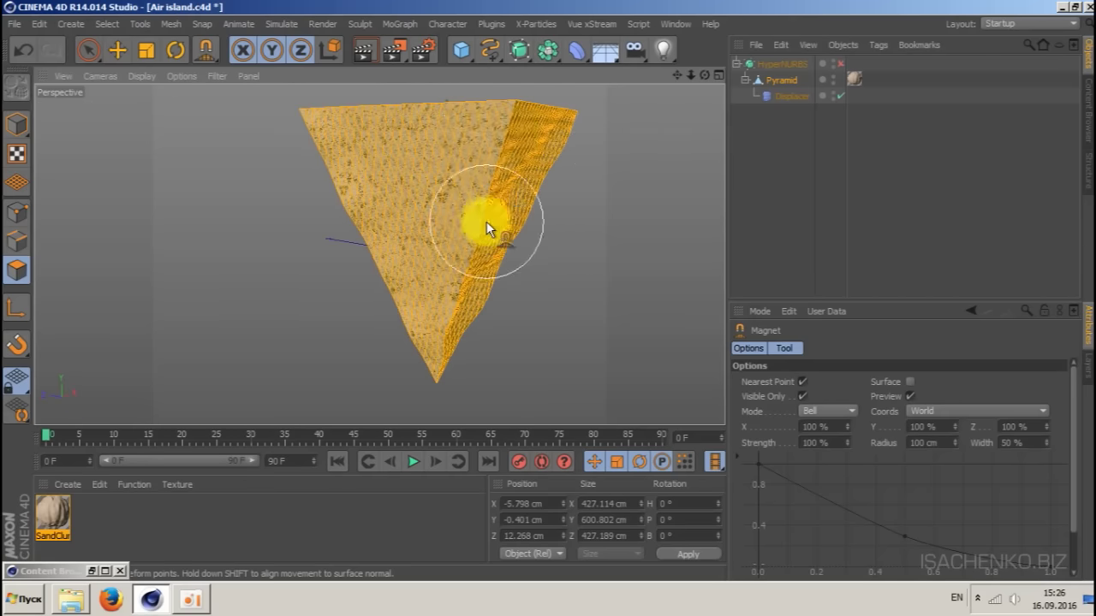
pyautogui.moveTo(495, 127); pyautogui.dragTo(502, 155)
pyautogui.moveTo(704, 74)
pyautogui.mouseDown()
pyautogui.moveTo(737, 75)
pyautogui.moveTo(719, 92)
pyautogui.moveTo(704, 78)
pyautogui.moveTo(737, 119)
pyautogui.mouseUp()
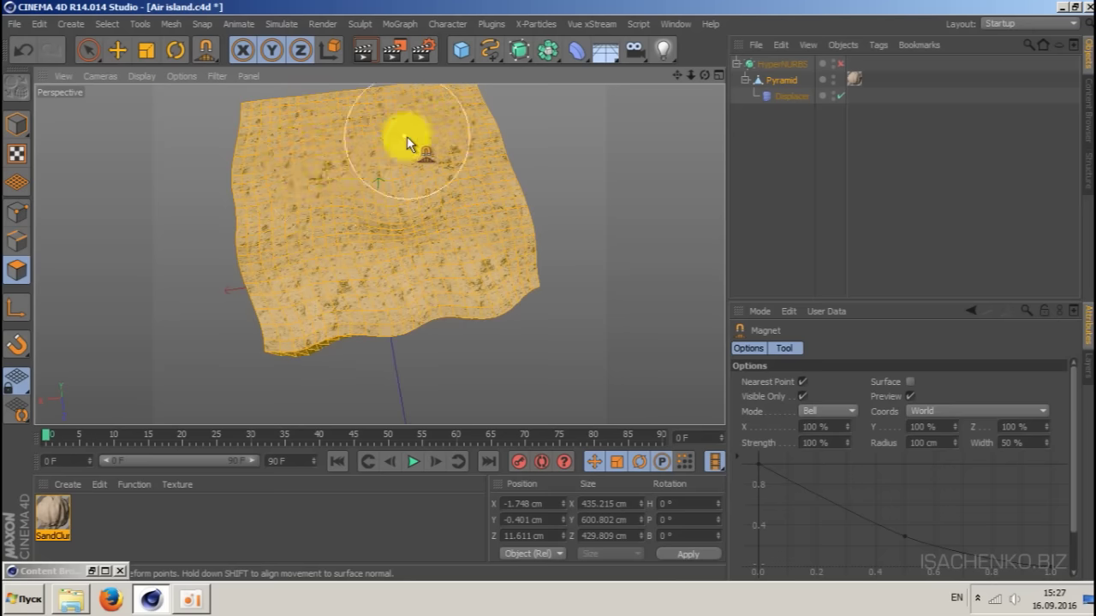
pyautogui.moveTo(313, 250)
pyautogui.mouseDown()
pyautogui.moveTo(269, 122)
pyautogui.moveTo(280, 229)
pyautogui.mouseUp()
pyautogui.moveTo(704, 75)
pyautogui.mouseDown()
pyautogui.moveTo(704, 15)
pyautogui.moveTo(686, 76)
pyautogui.moveTo(651, 76)
pyautogui.moveTo(733, 75)
pyautogui.moveTo(677, 50)
pyautogui.mouseUp()
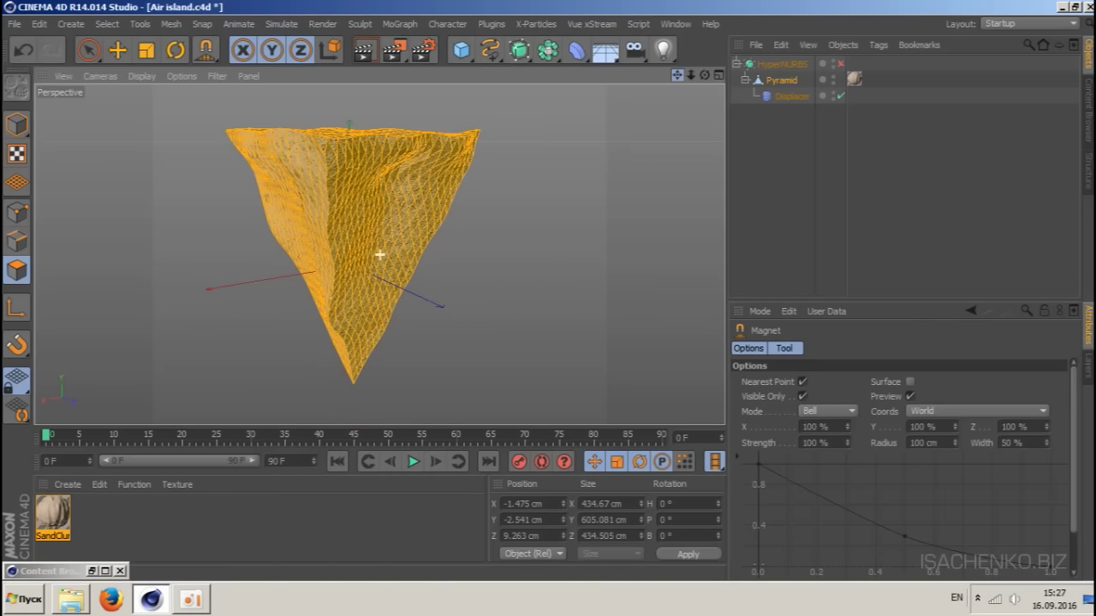
# - Re-enable the HyperNURBS and test-render the reshaped island
pyautogui.click(840, 63)
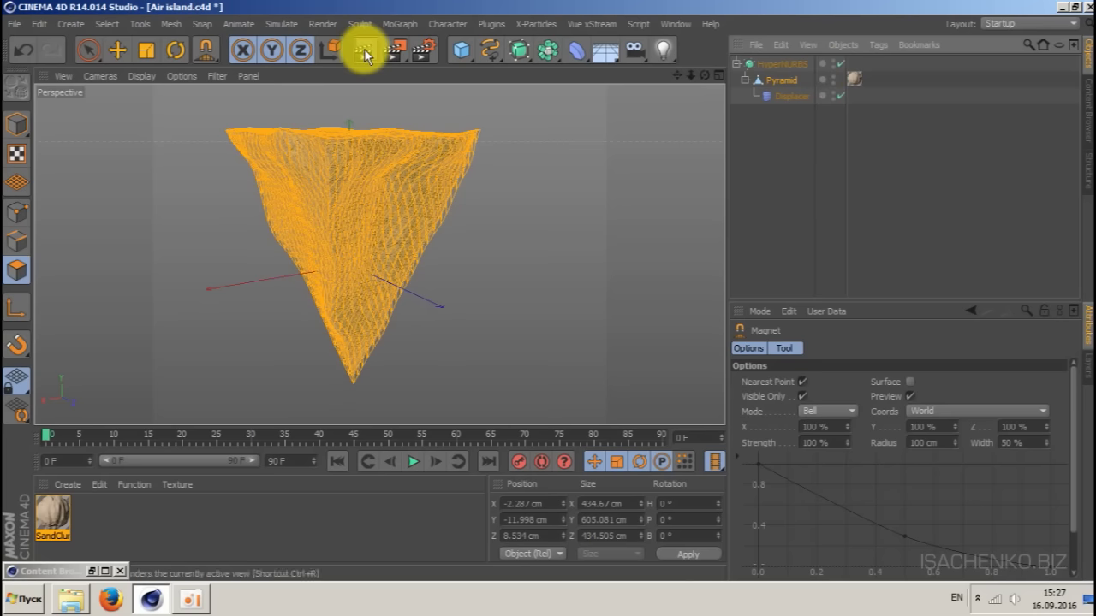
pyautogui.hotkey('ctrl', 'r')
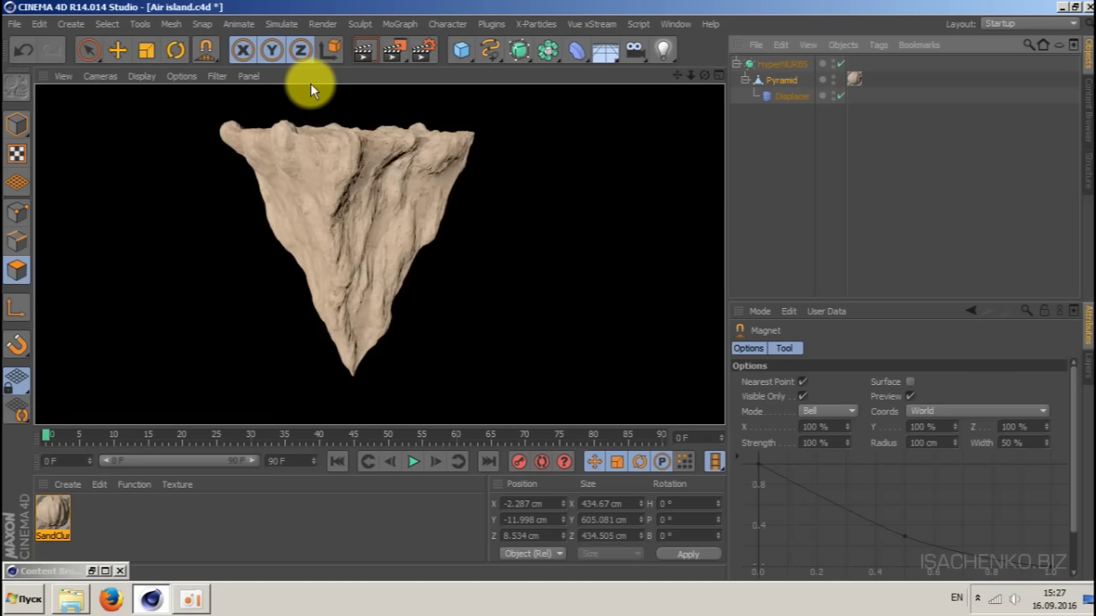
pyautogui.click(378, 113)
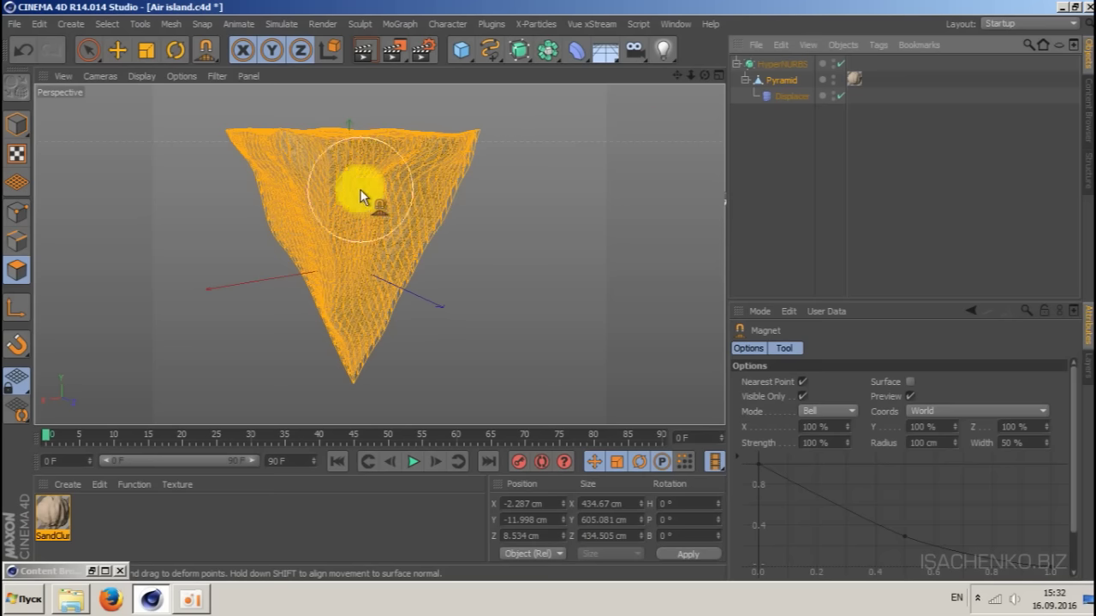
# - Switch to model mode and bake the Pyramid with its Displacer into a new mesh using Current State to Object
pyautogui.click(14, 126)
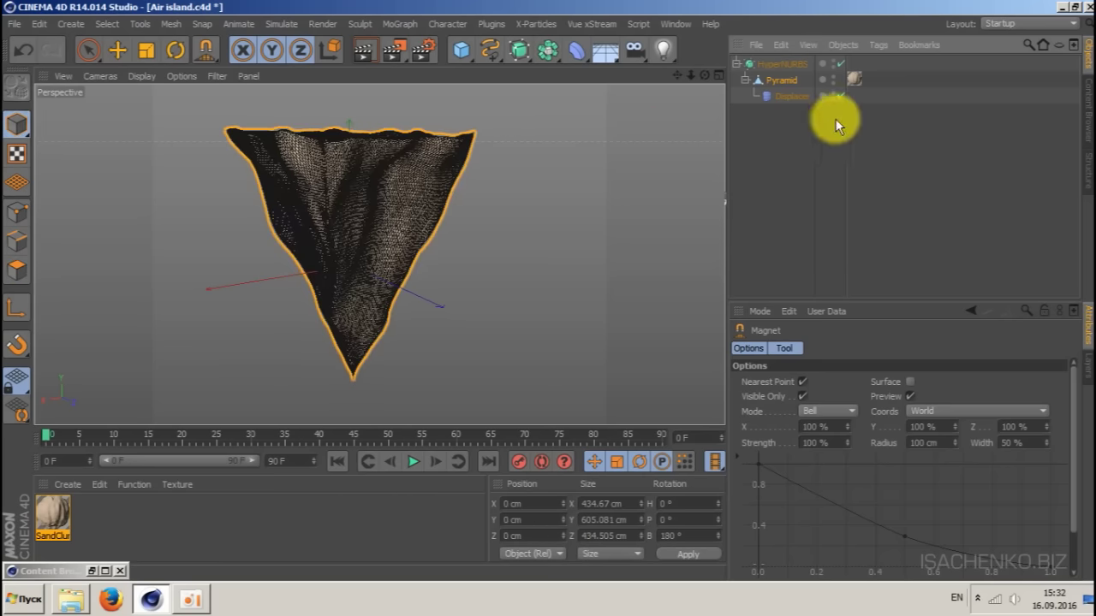
pyautogui.click(118, 51)
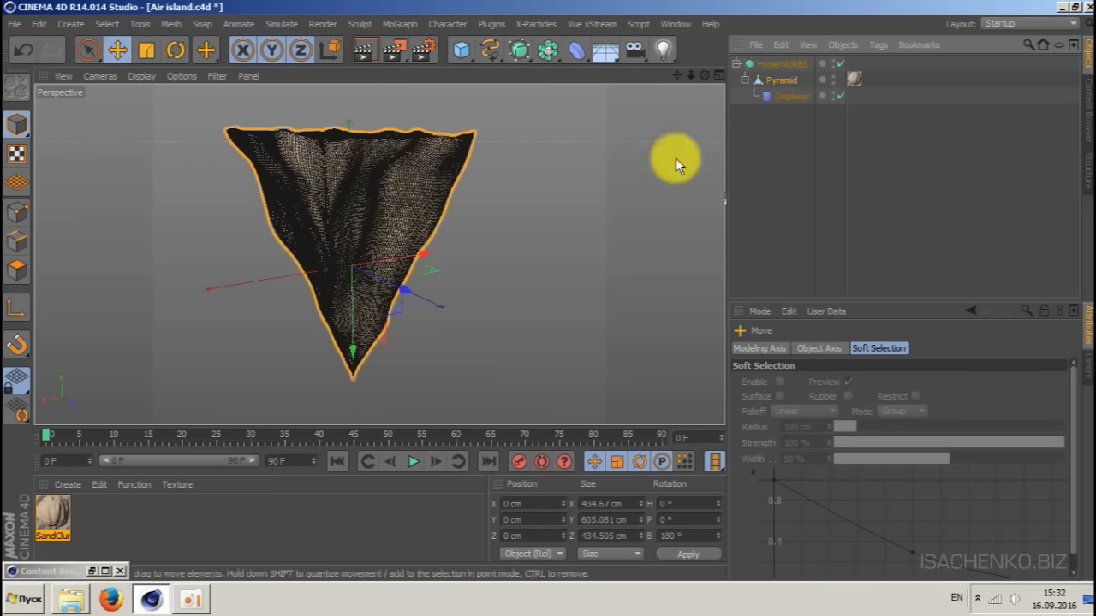
pyautogui.click(793, 95)
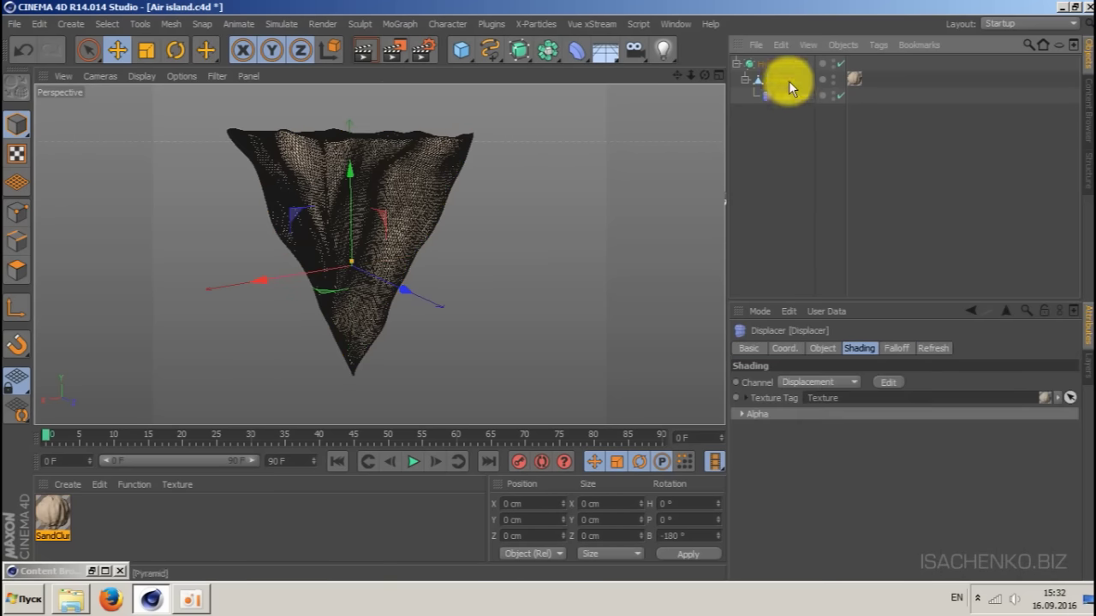
pyautogui.click(788, 80)
pyautogui.click(789, 97)
pyautogui.click(781, 79)
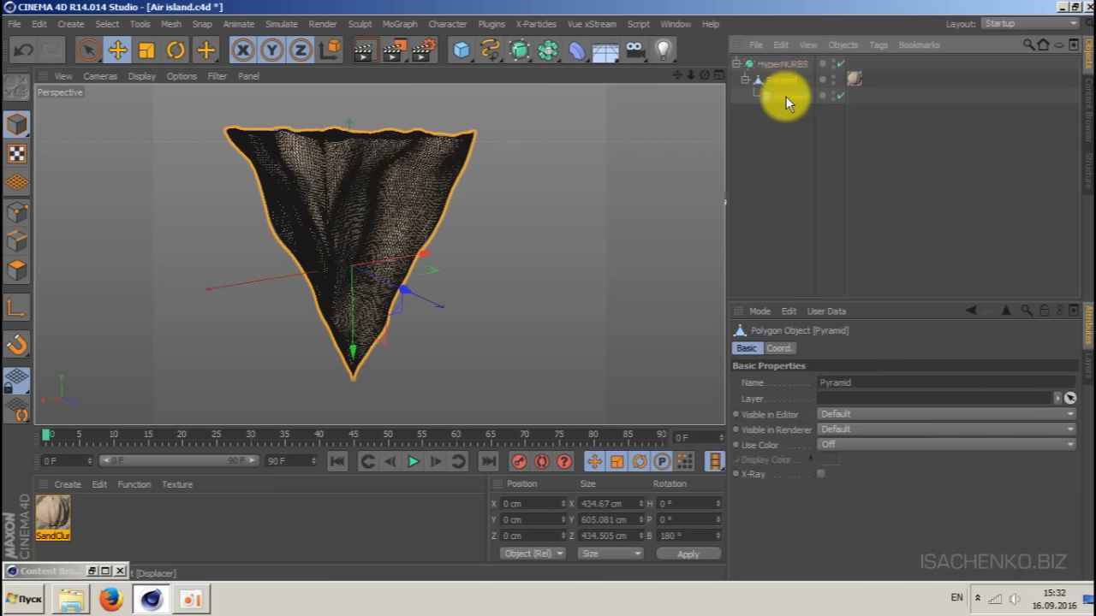
pyautogui.click(790, 96)
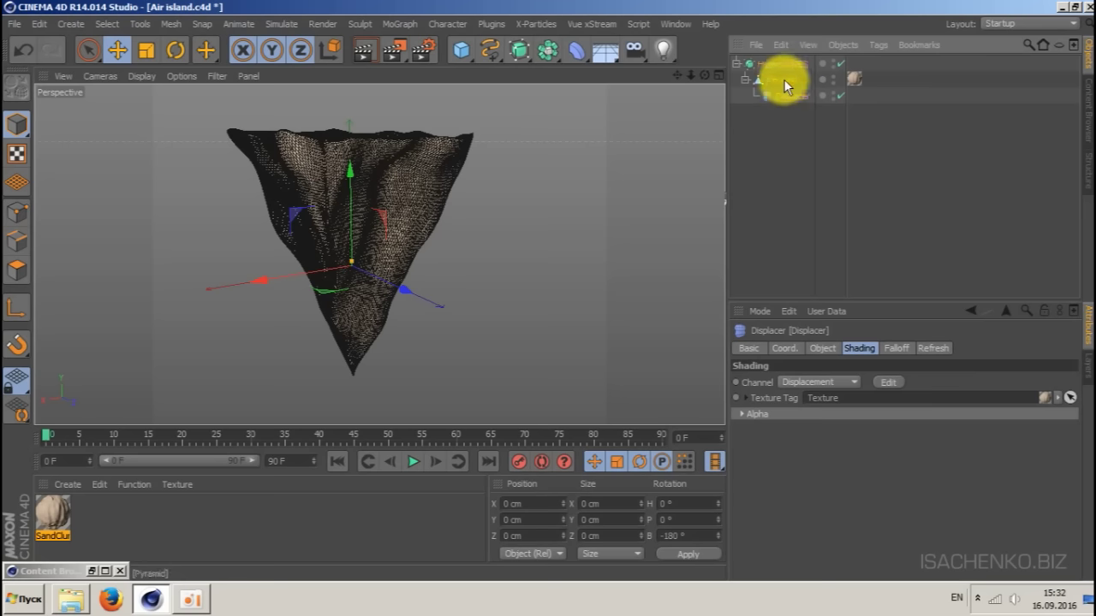
pyautogui.click(783, 80)
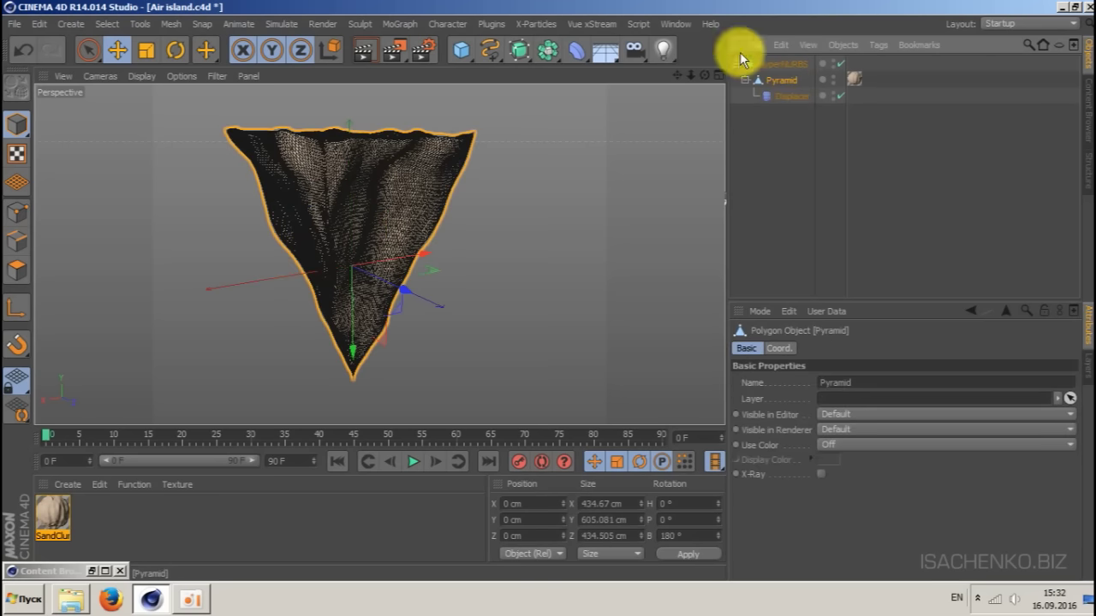
pyautogui.click(837, 43)
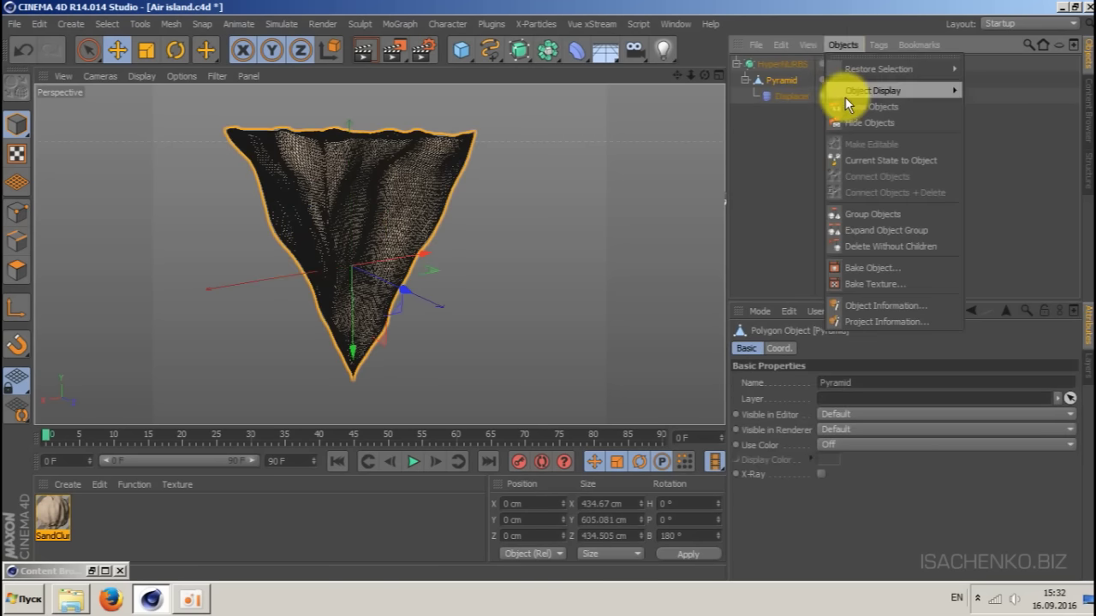
pyautogui.click(863, 159)
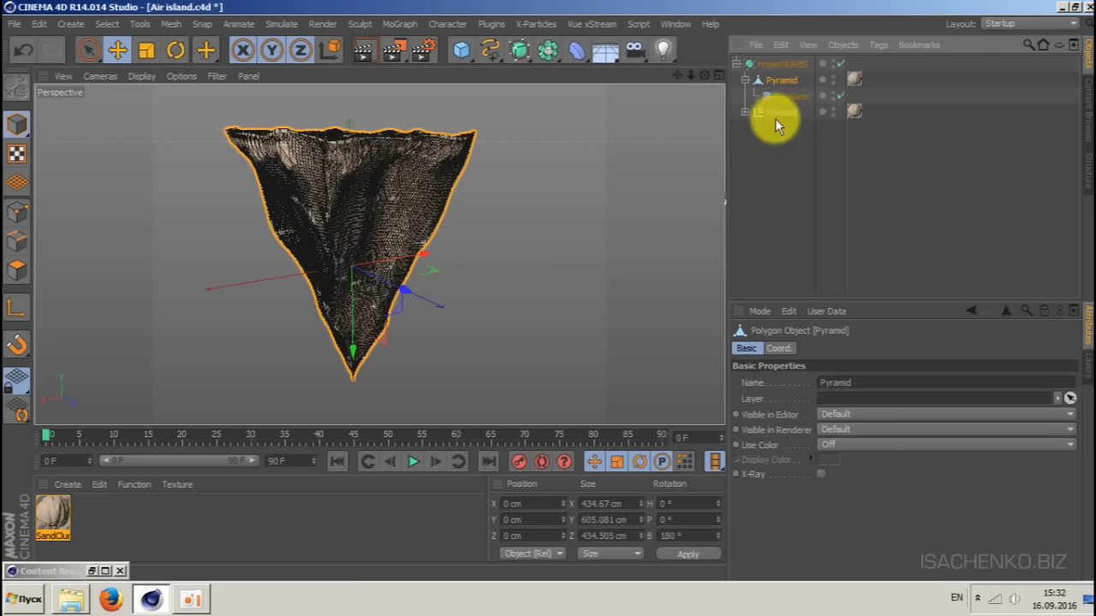
# - Place the baked Pyramid directly under the HyperNURBS, delete the original Pyramid with its Displacer and the leftover null, and select the HyperNURBS
pyautogui.click(745, 112)
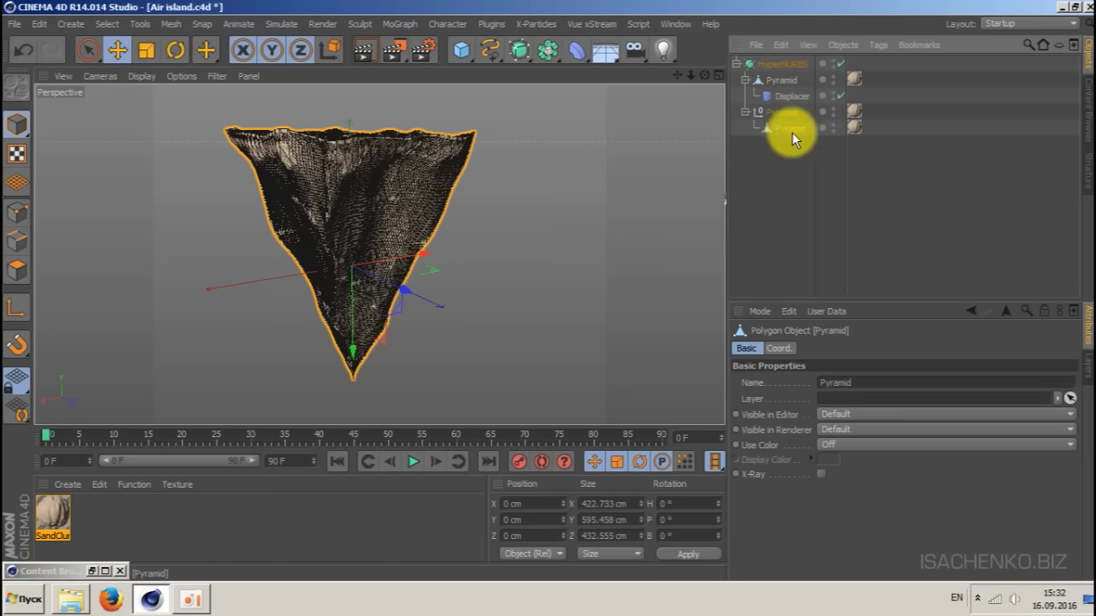
pyautogui.moveTo(785, 128); pyautogui.dragTo(783, 61)
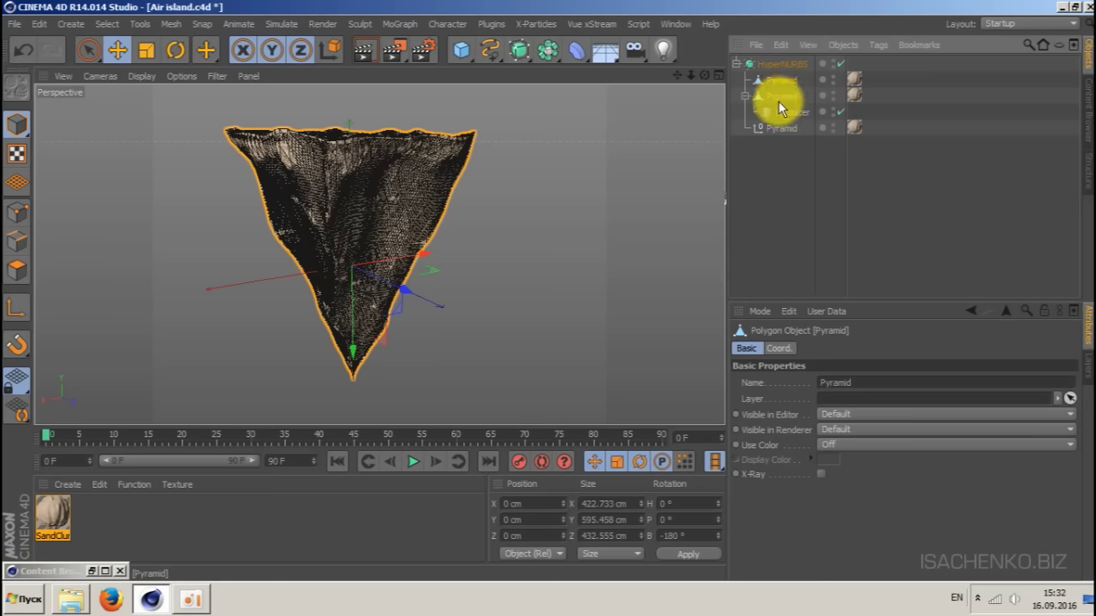
pyautogui.click(778, 97)
pyautogui.keyDown('shift'); pyautogui.click(781, 131); pyautogui.keyUp('shift')
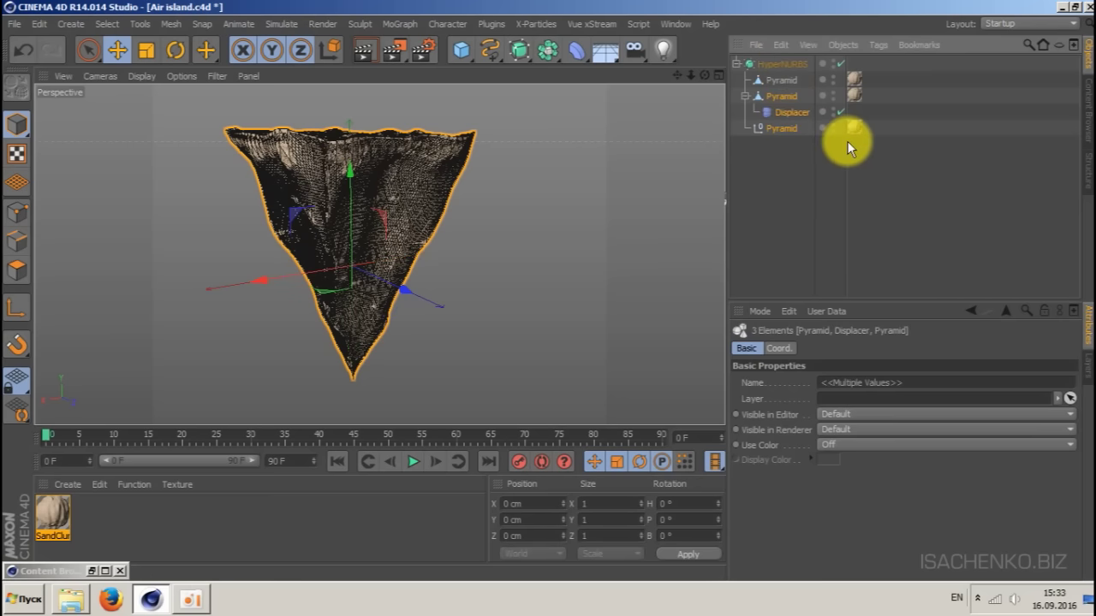
pyautogui.press('Delete')
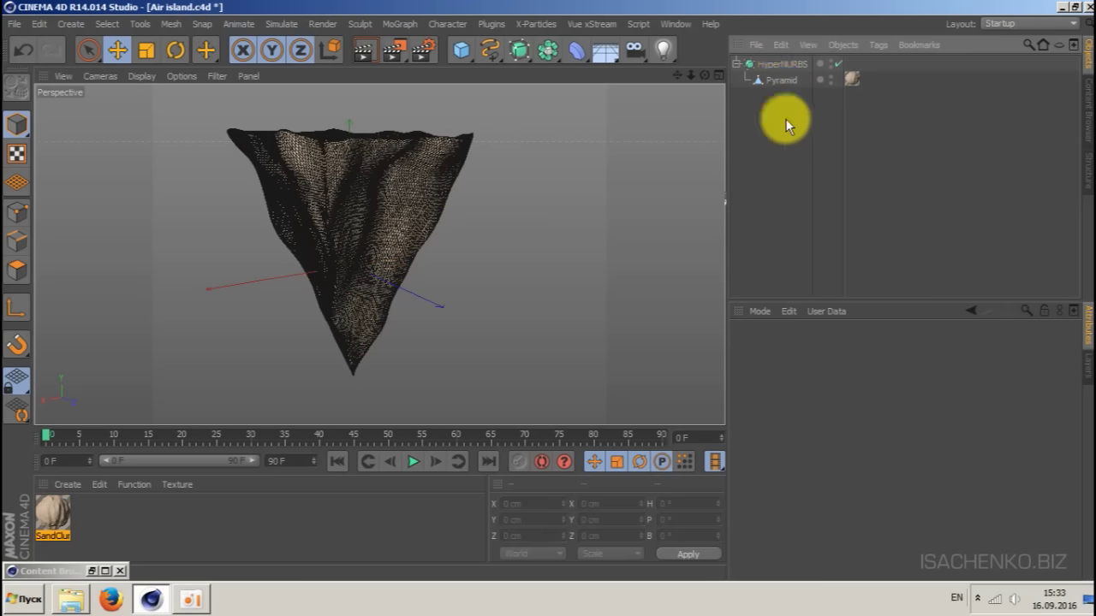
pyautogui.click(777, 63)
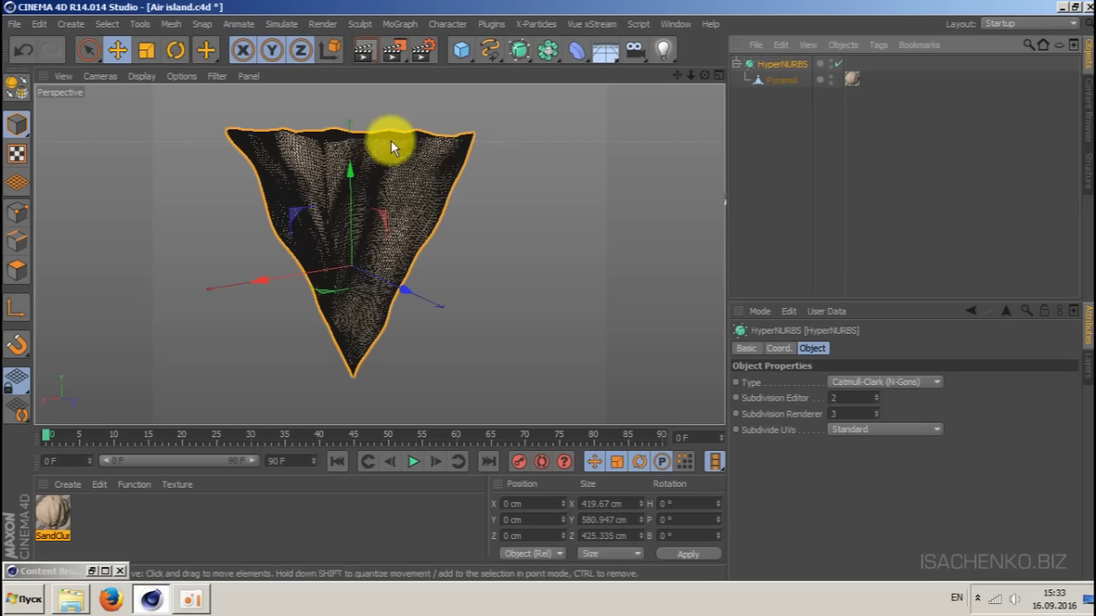
# - Test-render the baked Pyramid smoothed by the HyperNURBS
pyautogui.hotkey('alt', 'r')
pyautogui.hotkey('ctrl', 'r')
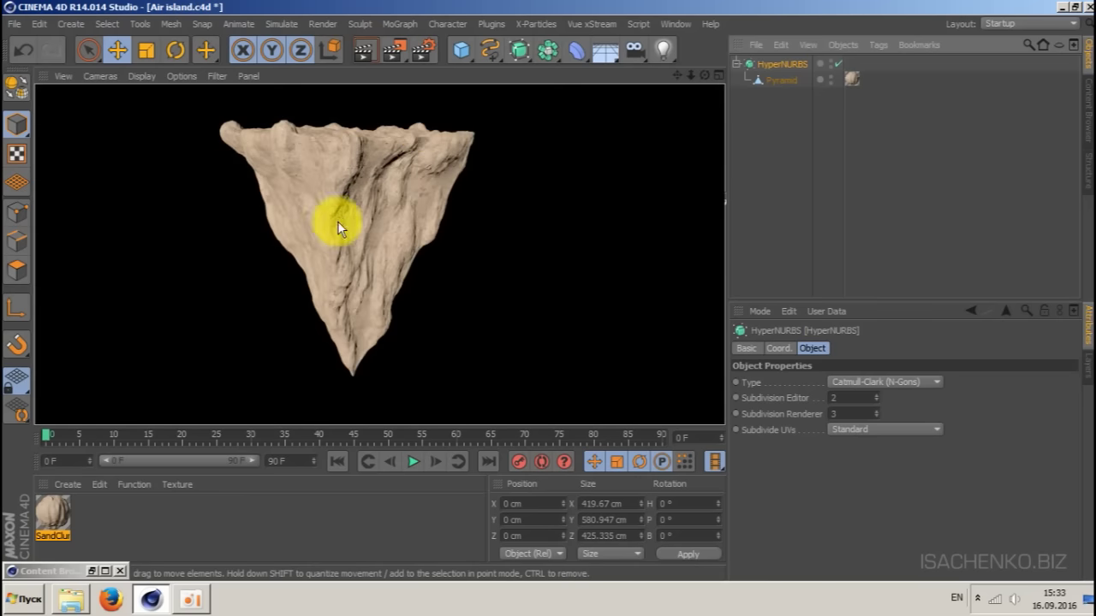
pyautogui.click(784, 65)
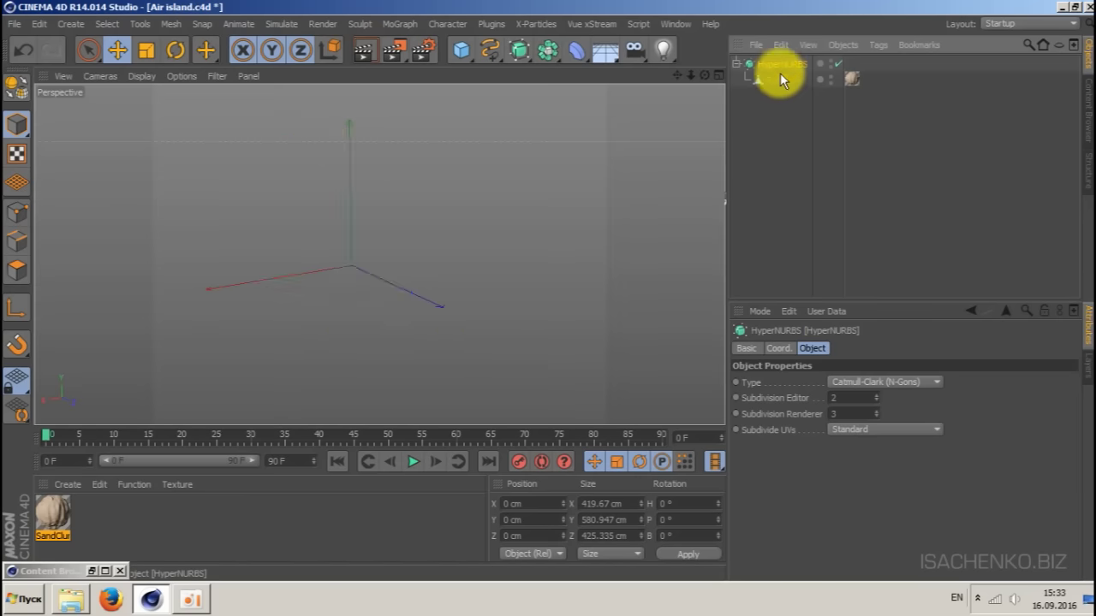
# - Move the Pyramid out of the HyperNURBS and start the Ivy Grower plugin on it
pyautogui.click(779, 77)
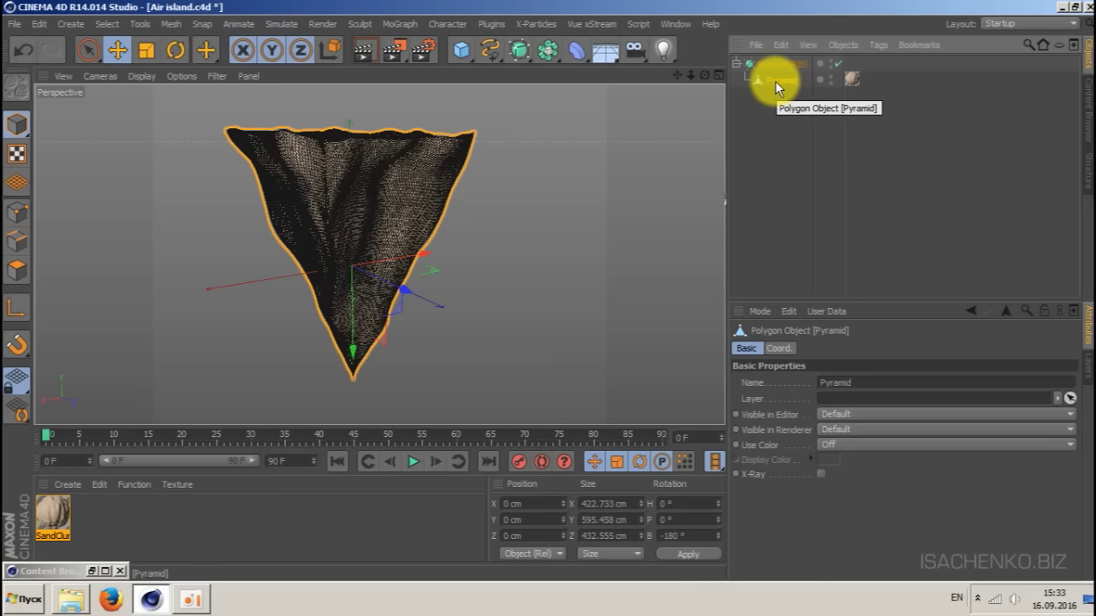
pyautogui.moveTo(775, 81); pyautogui.dragTo(775, 56)
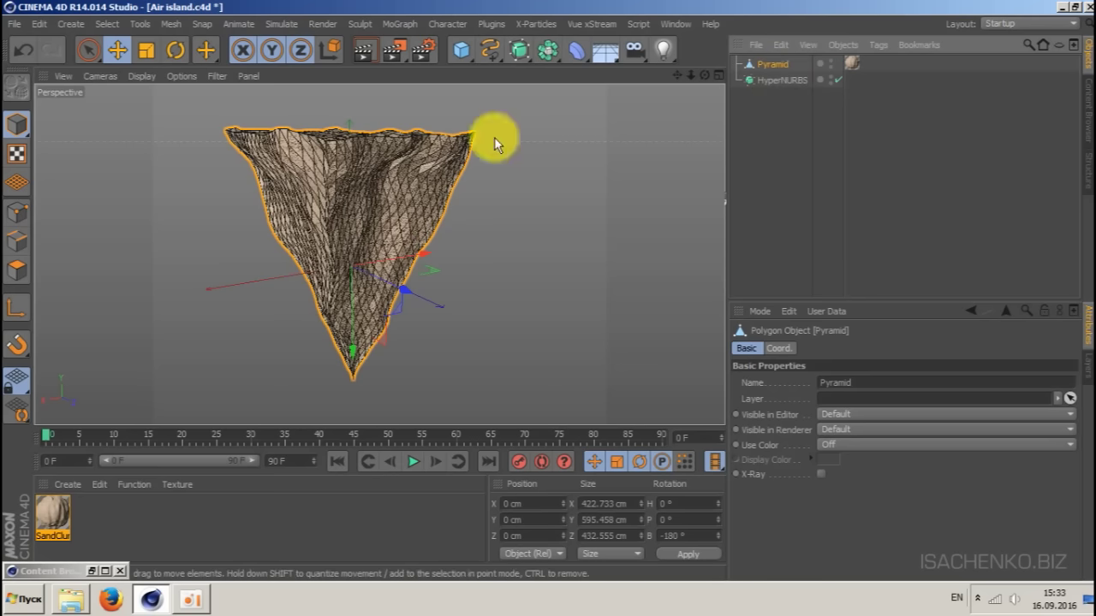
pyautogui.click(491, 24)
pyautogui.click(517, 183)
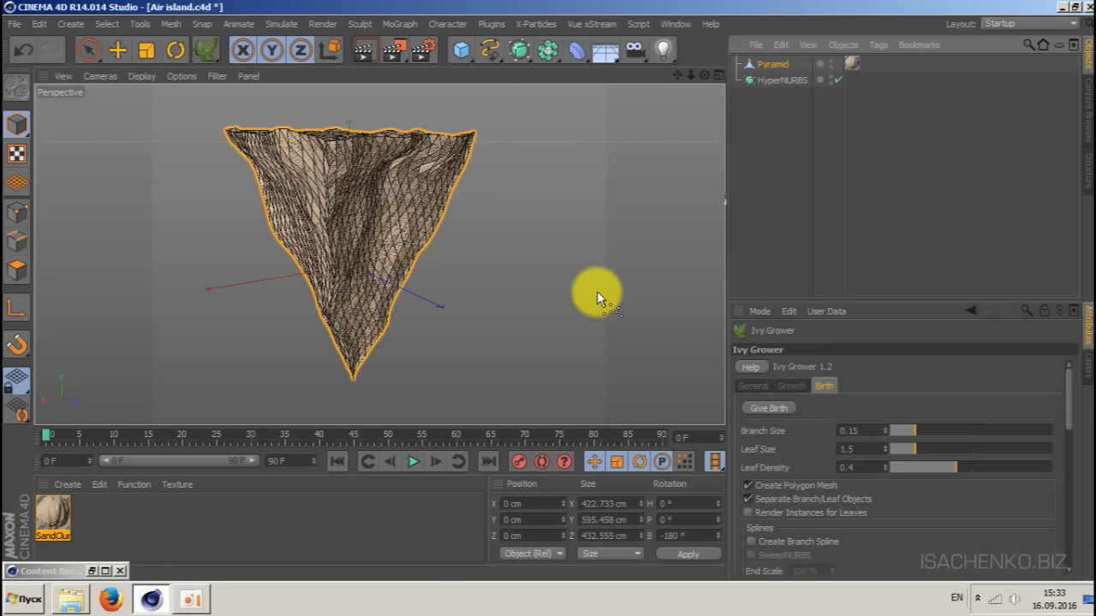
# - Grow a first ivy from a root on the Pyramid's front near its lower tip, stop the growth and generate its geometry
pyautogui.click(789, 386)
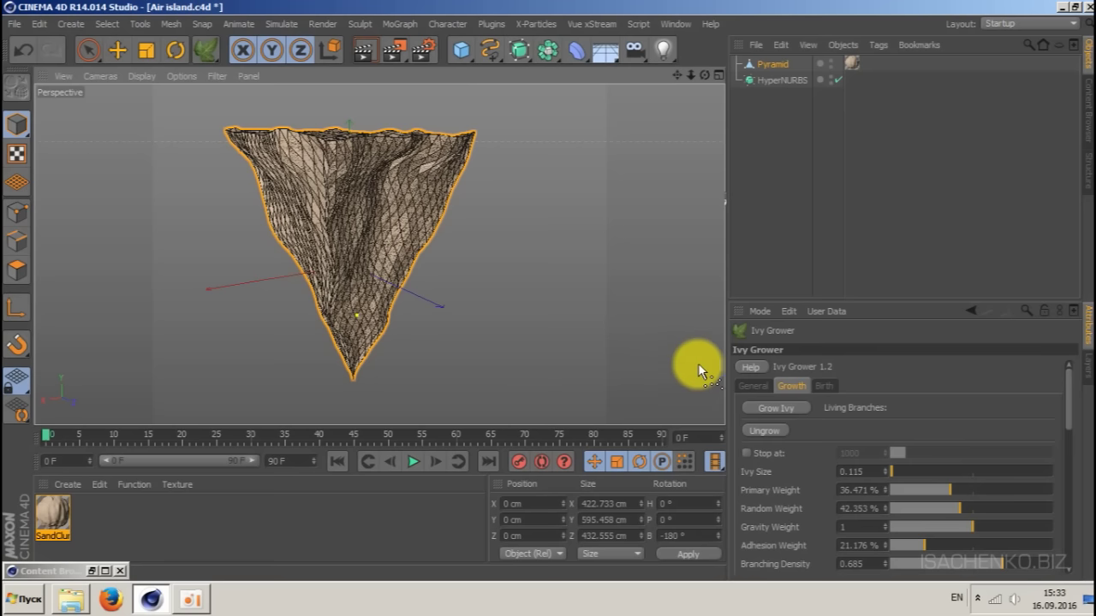
pyautogui.click(784, 407)
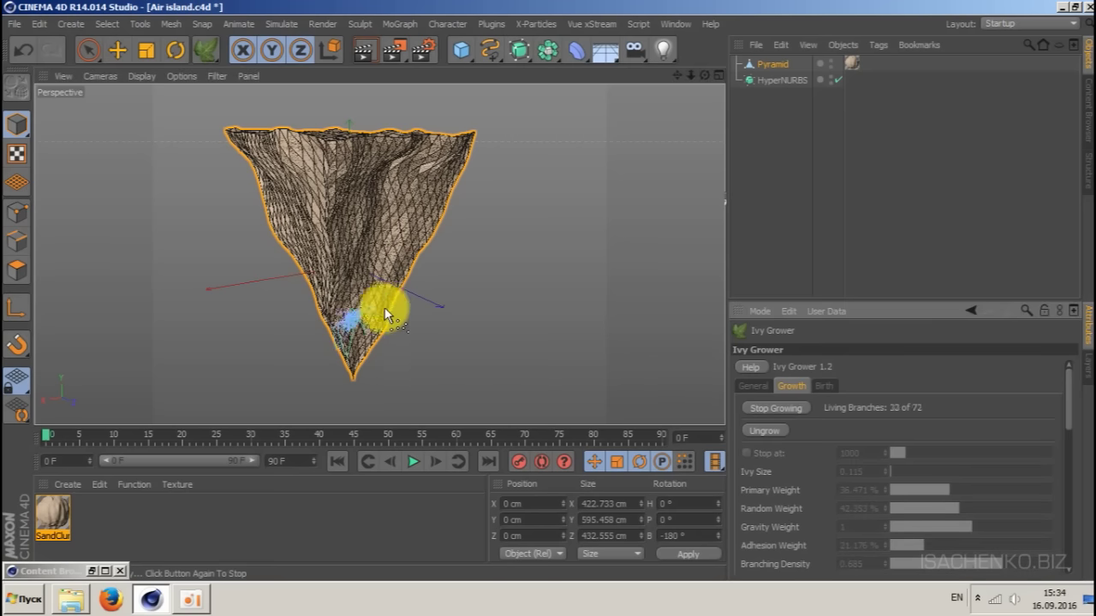
pyautogui.click(776, 407)
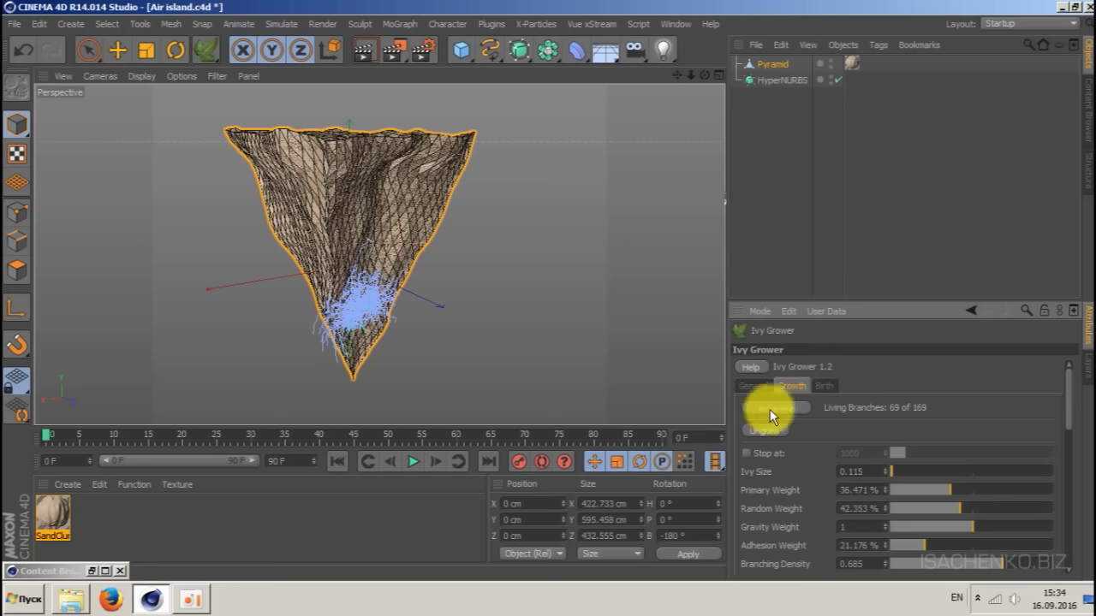
pyautogui.click(824, 385)
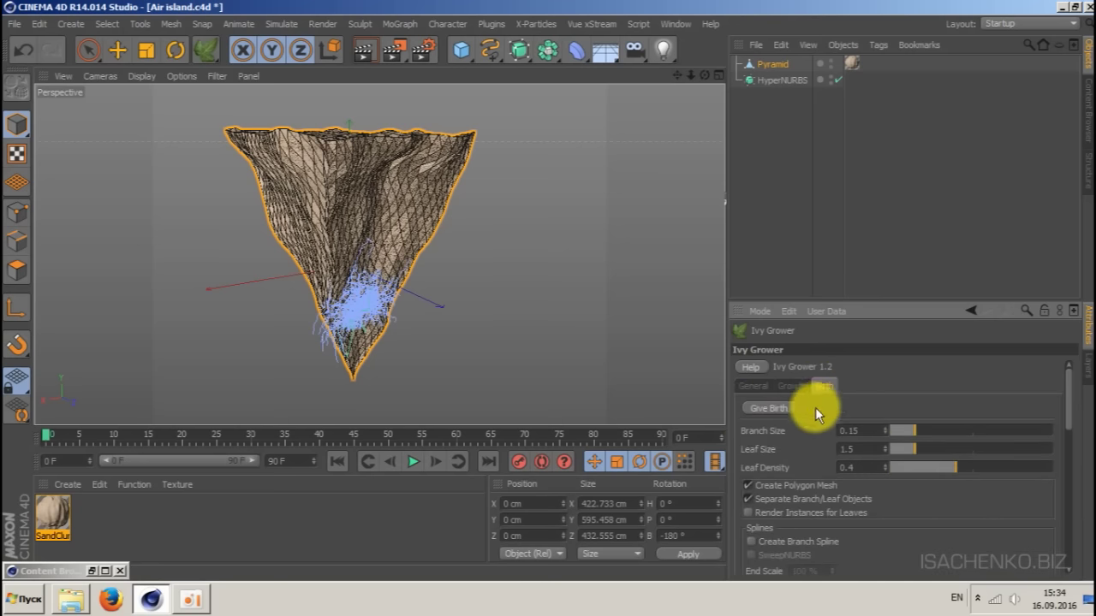
pyautogui.click(776, 408)
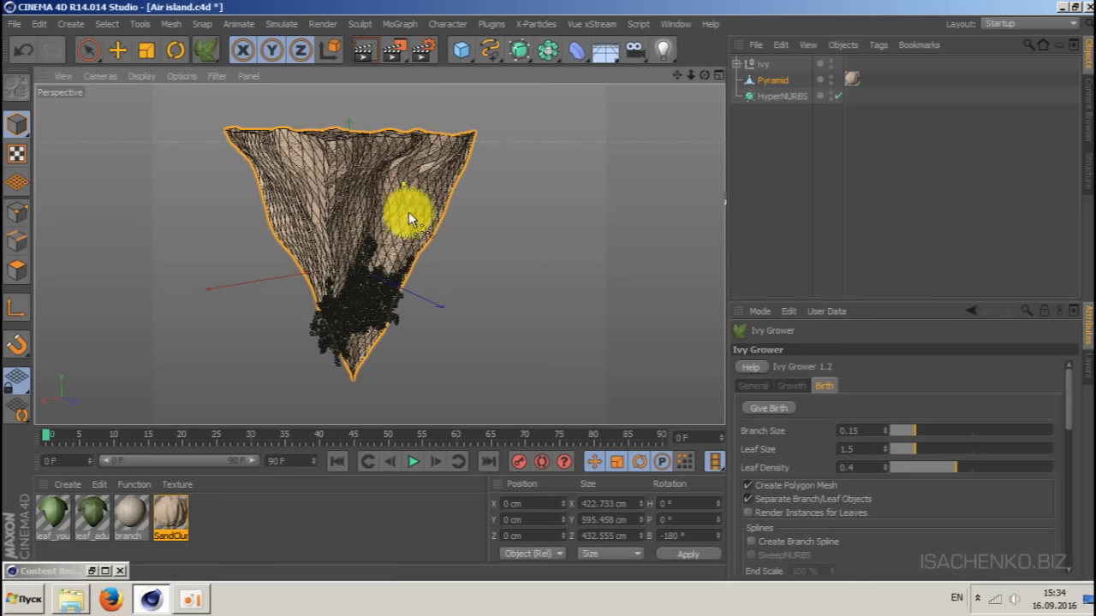
# - Grow a second ivy from a root near the Pyramid's upper edge, stop the growth and generate its geometry
pyautogui.click(790, 386)
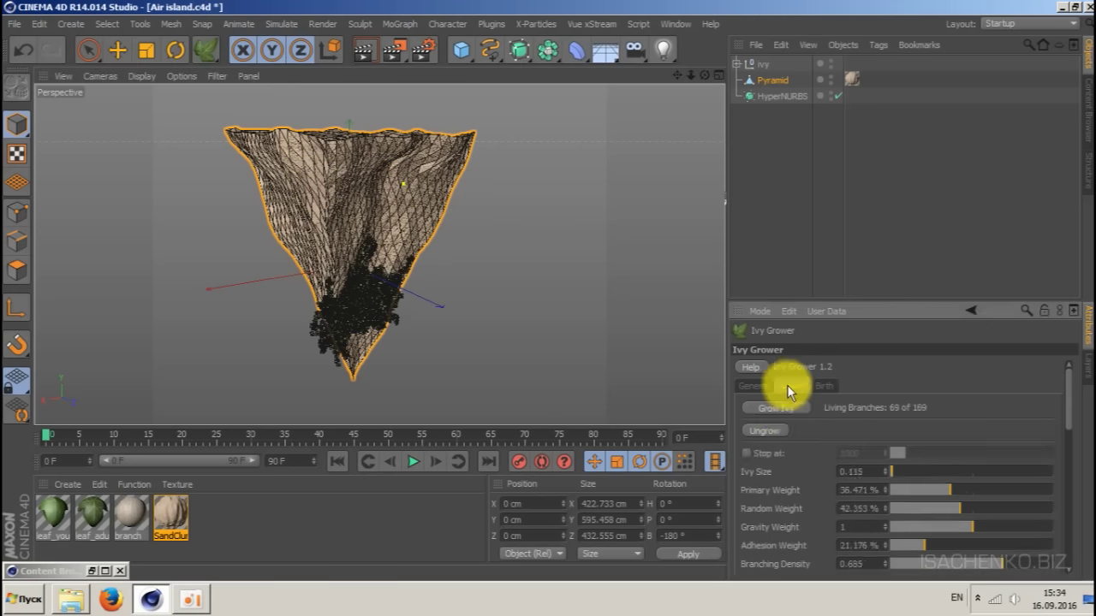
pyautogui.click(781, 409)
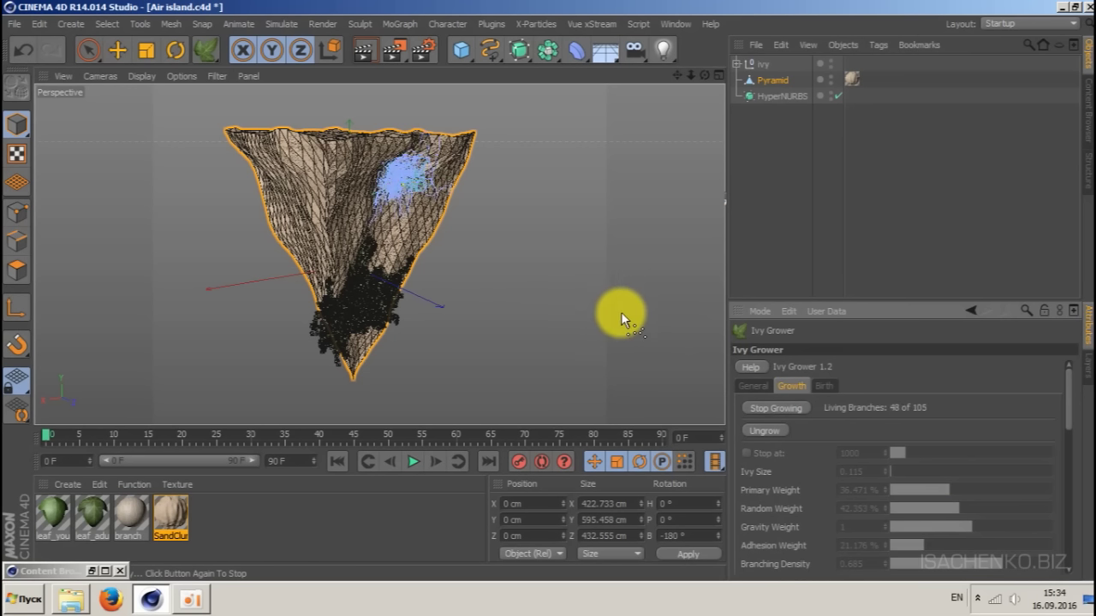
pyautogui.click(773, 407)
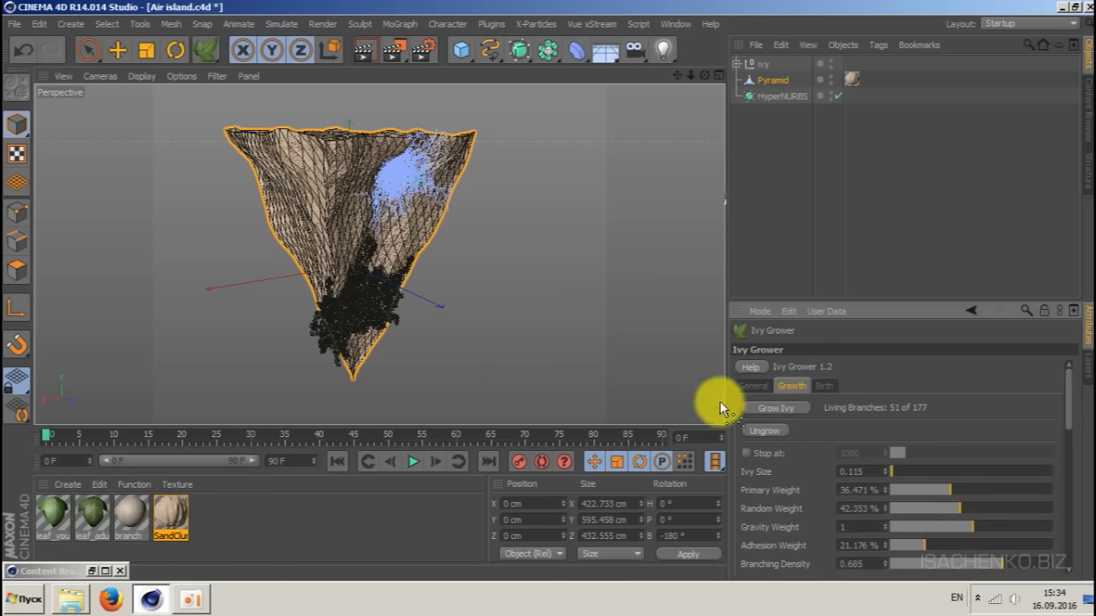
pyautogui.click(825, 385)
pyautogui.click(768, 409)
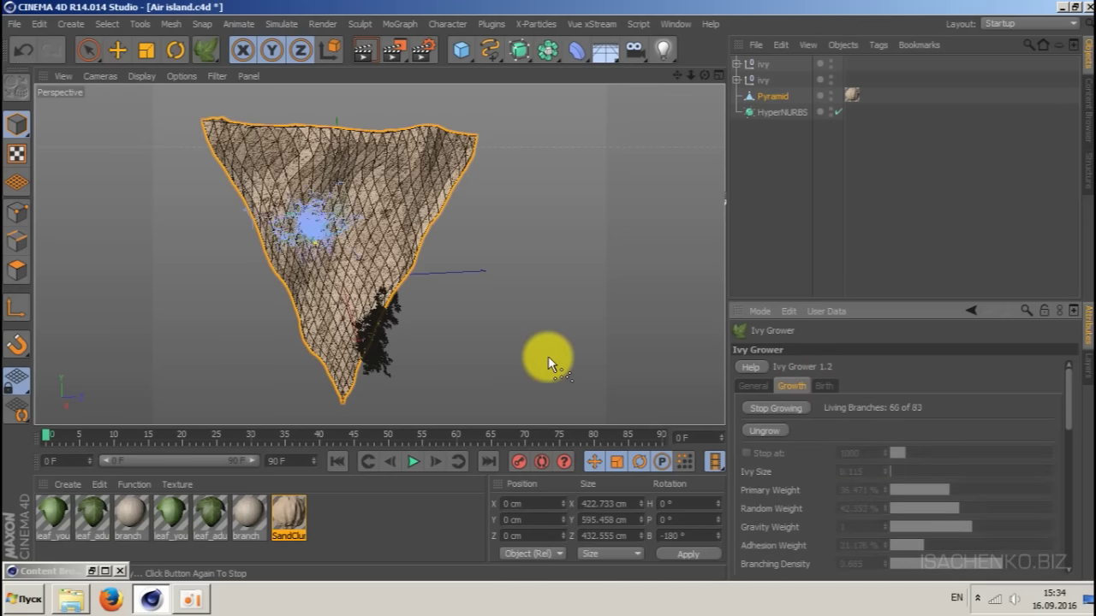
# - Grow and generate five more ivies on the Pyramid's remaining sides, working around the whole object
pyautogui.click(824, 385)
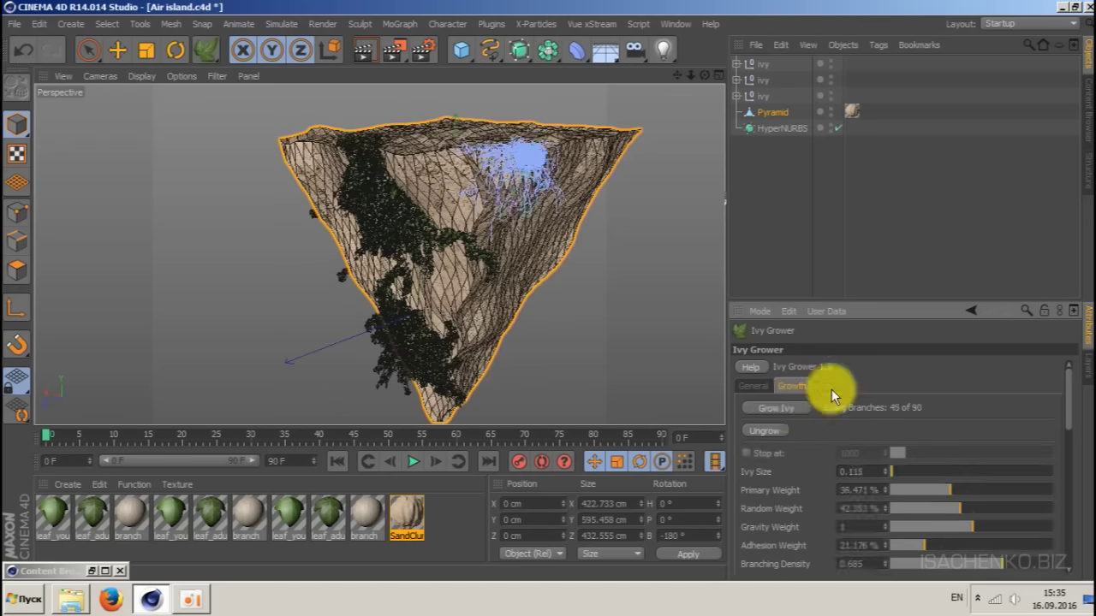
pyautogui.click(827, 387)
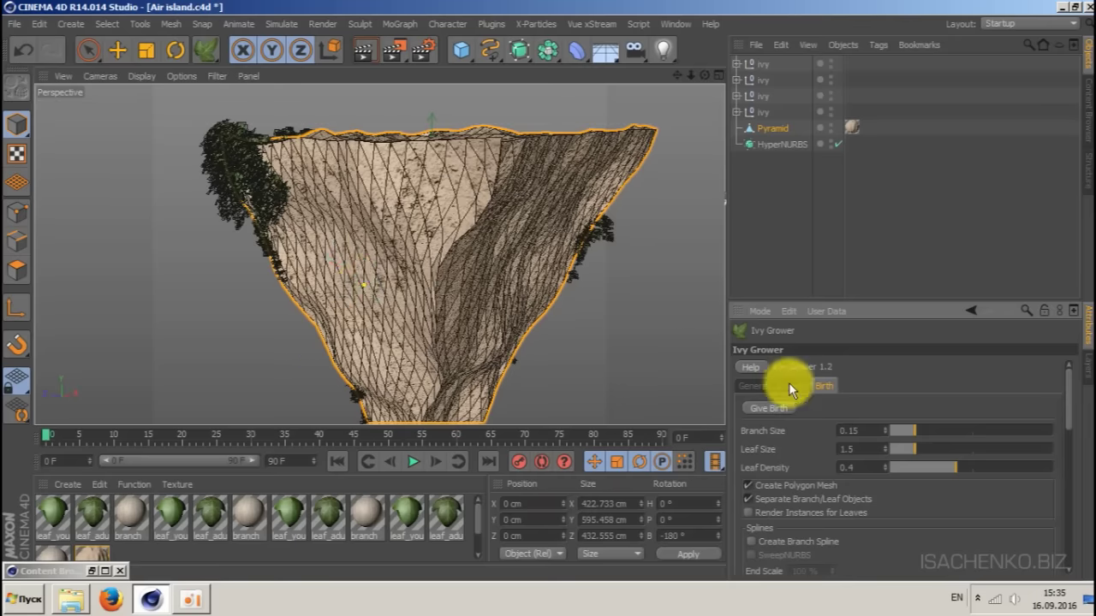
pyautogui.click(789, 385)
pyautogui.click(774, 407)
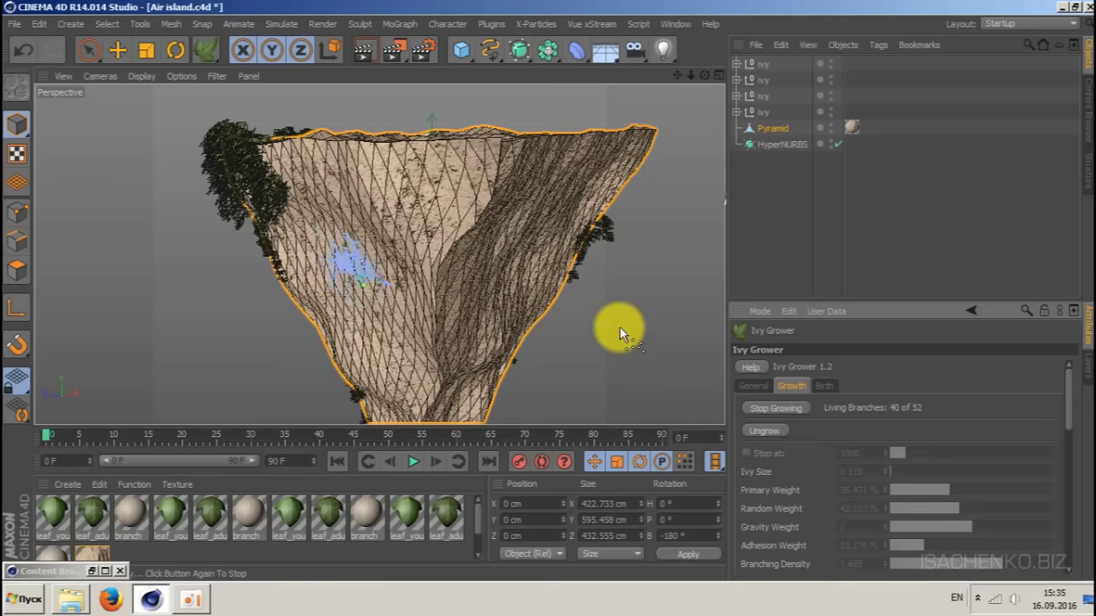
pyautogui.click(776, 410)
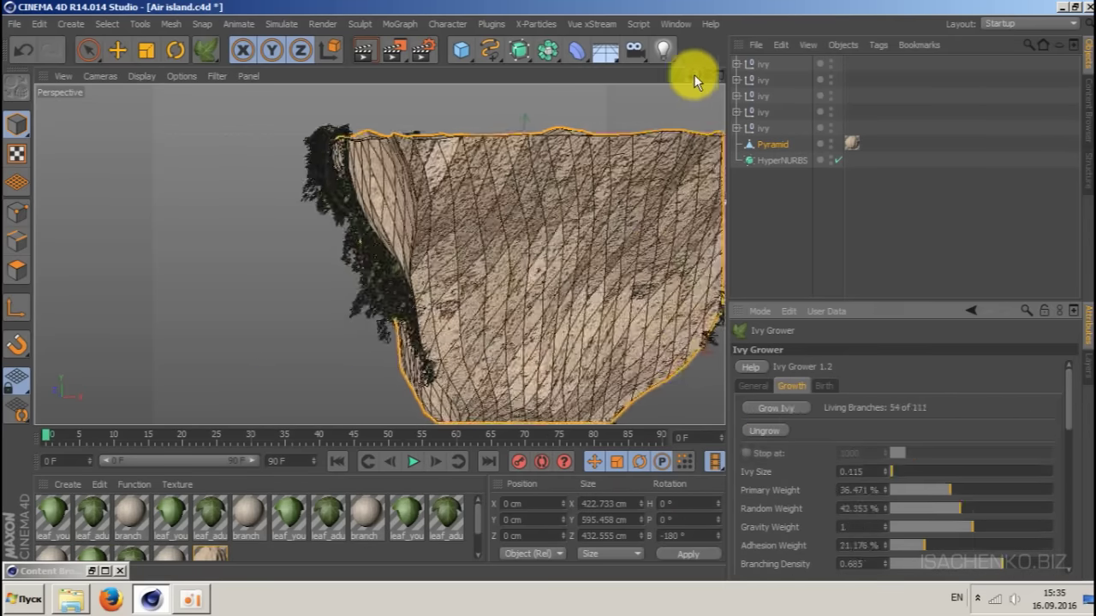
pyautogui.click(769, 408)
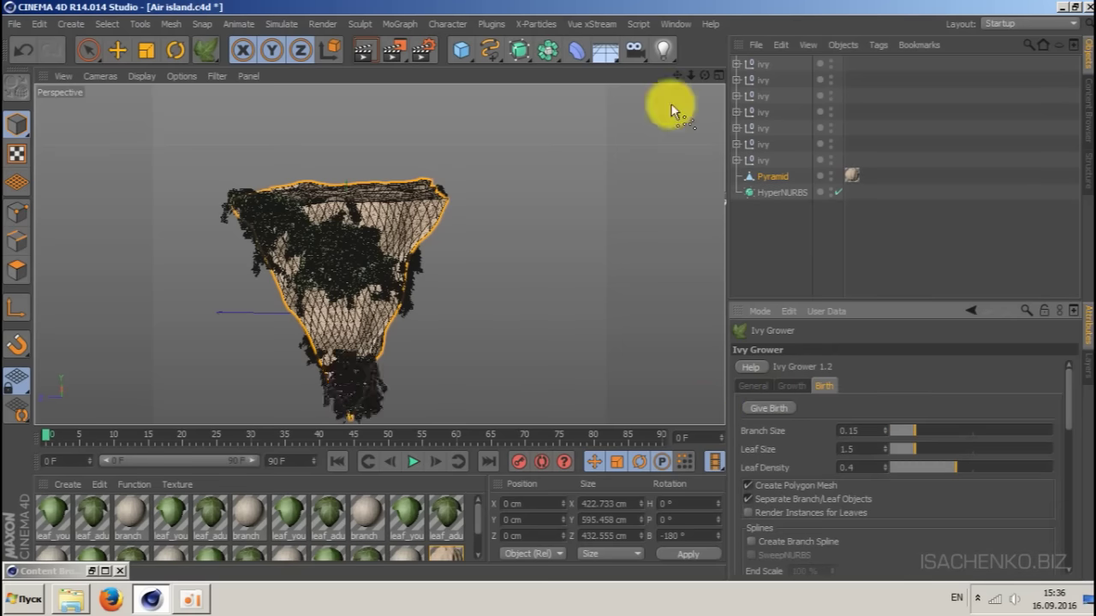
# - Inspect the ivy-covered Pyramid from above and all around, and test-render it
pyautogui.moveTo(704, 75); pyautogui.dragTo(680, 96)
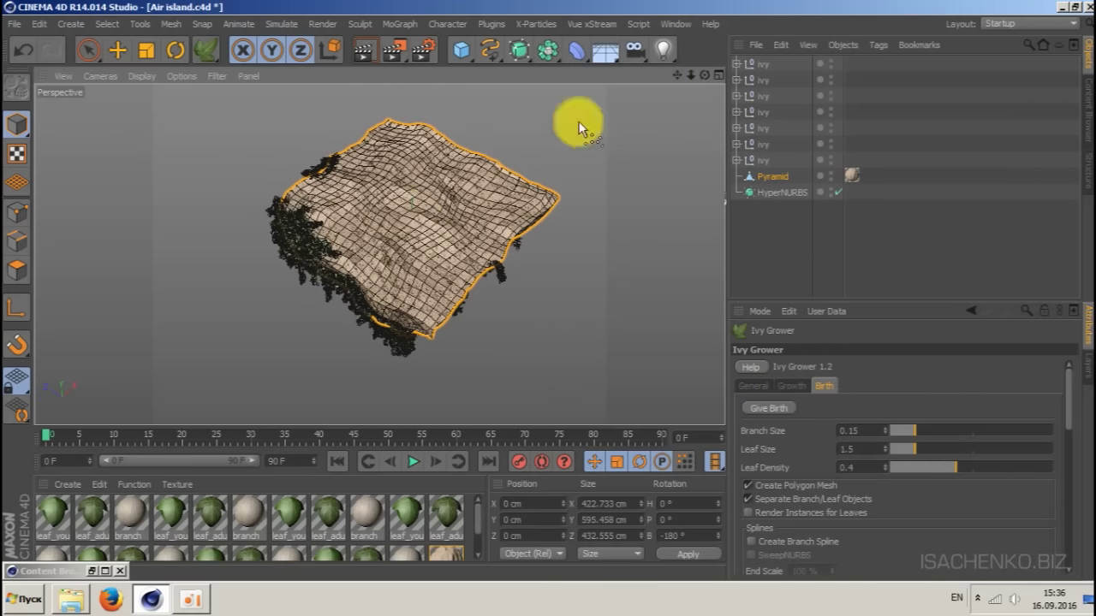
pyautogui.moveTo(703, 76); pyautogui.dragTo(541, 181)
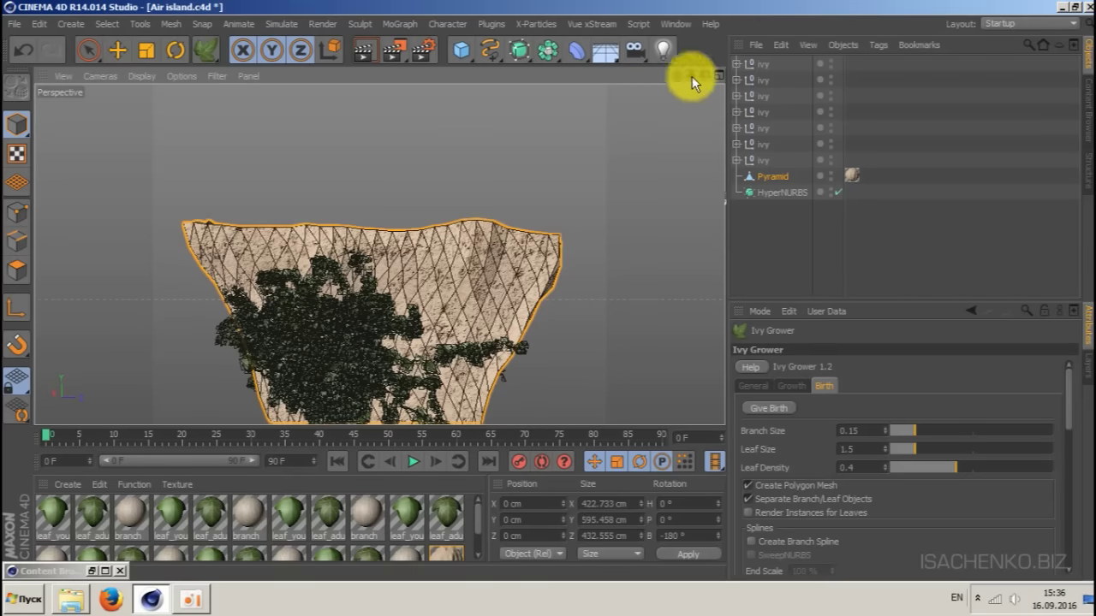
pyautogui.moveTo(691, 77); pyautogui.dragTo(573, 76)
pyautogui.moveTo(707, 82); pyautogui.dragTo(543, 86)
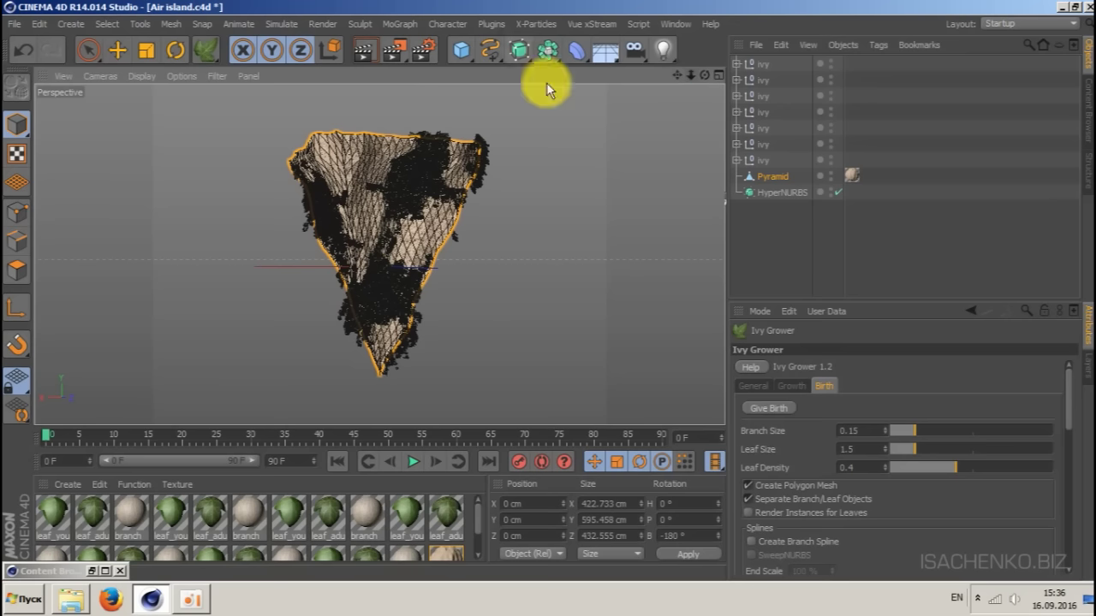
pyautogui.click(363, 56)
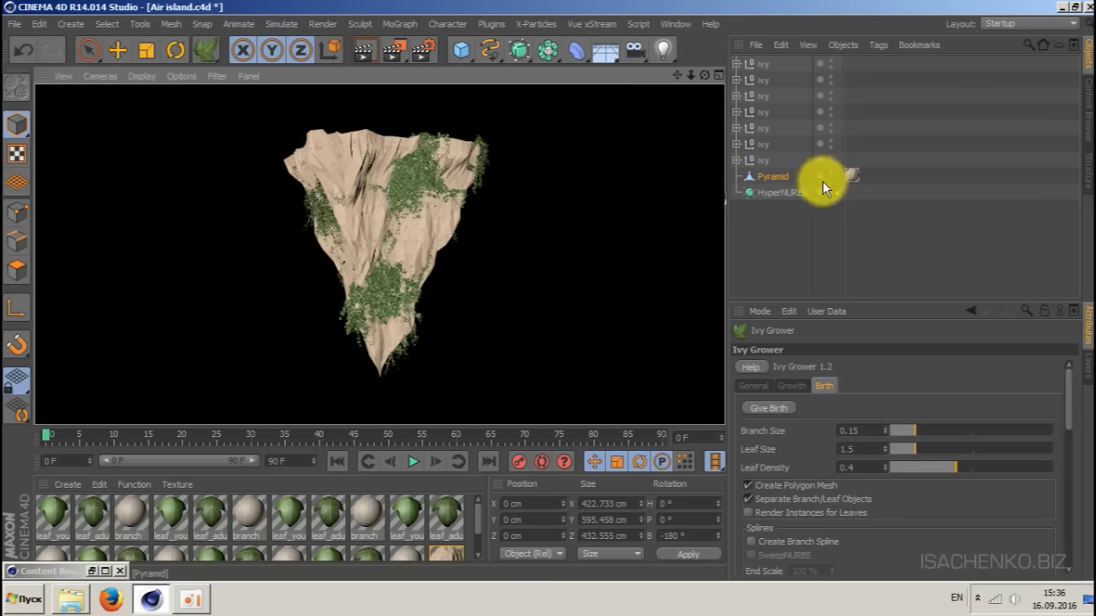
# - Place the Pyramid back under the HyperNURBS and rename the HyperNURBS as "Island 1"
pyautogui.click(777, 177)
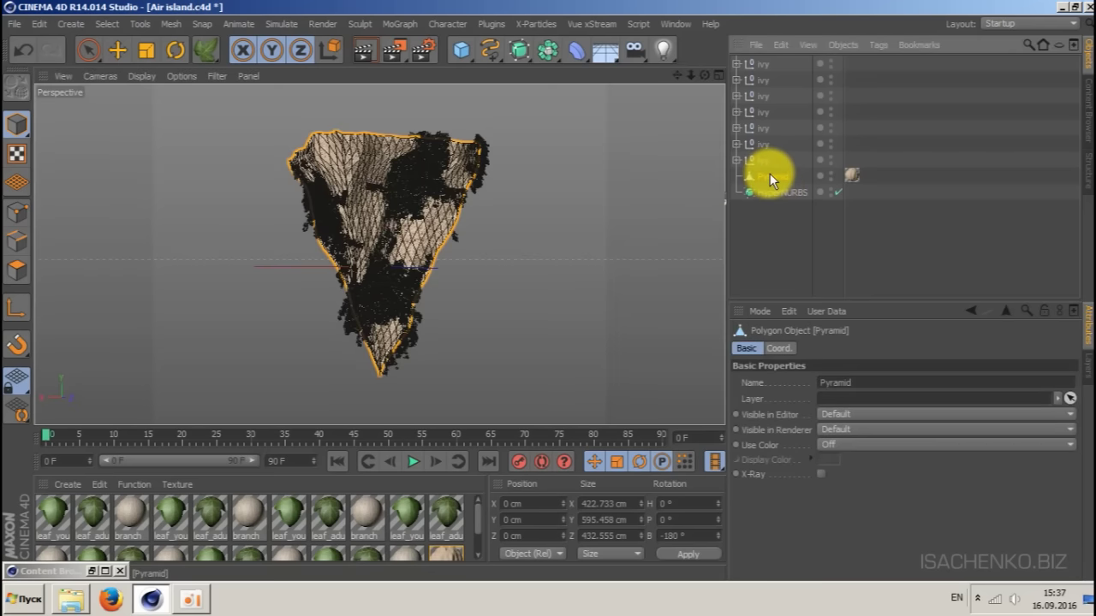
pyautogui.moveTo(770, 173); pyautogui.dragTo(773, 191)
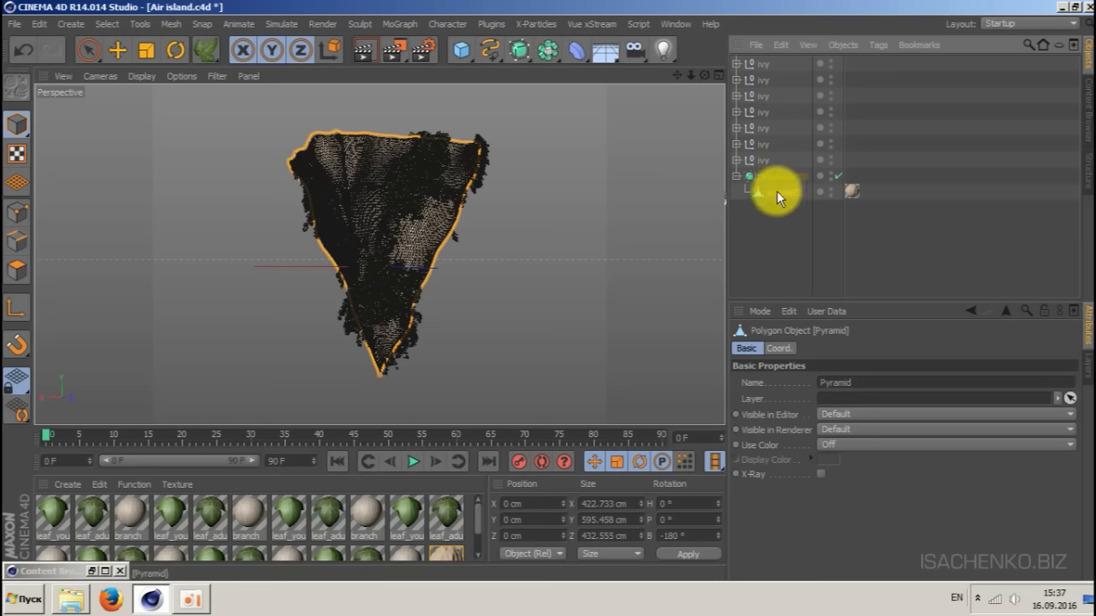
pyautogui.doubleClick(779, 176)
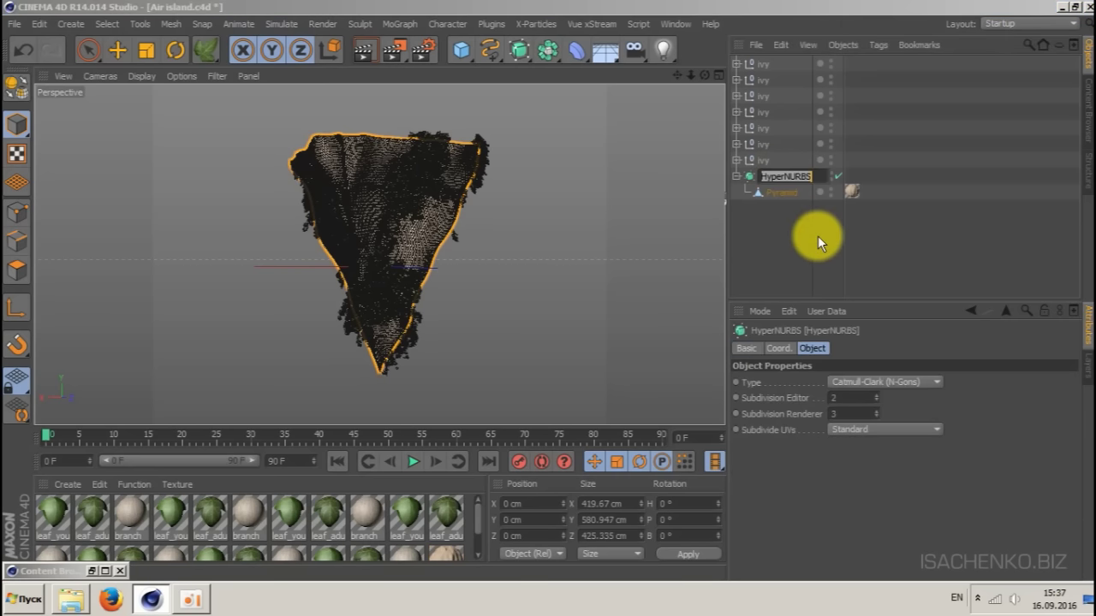
pyautogui.write('Island 1')
pyautogui.press('Return')
# - Rename the Pyramid mesh inside the HyperNURBS as "Island 1"
pyautogui.doubleClick(782, 193)
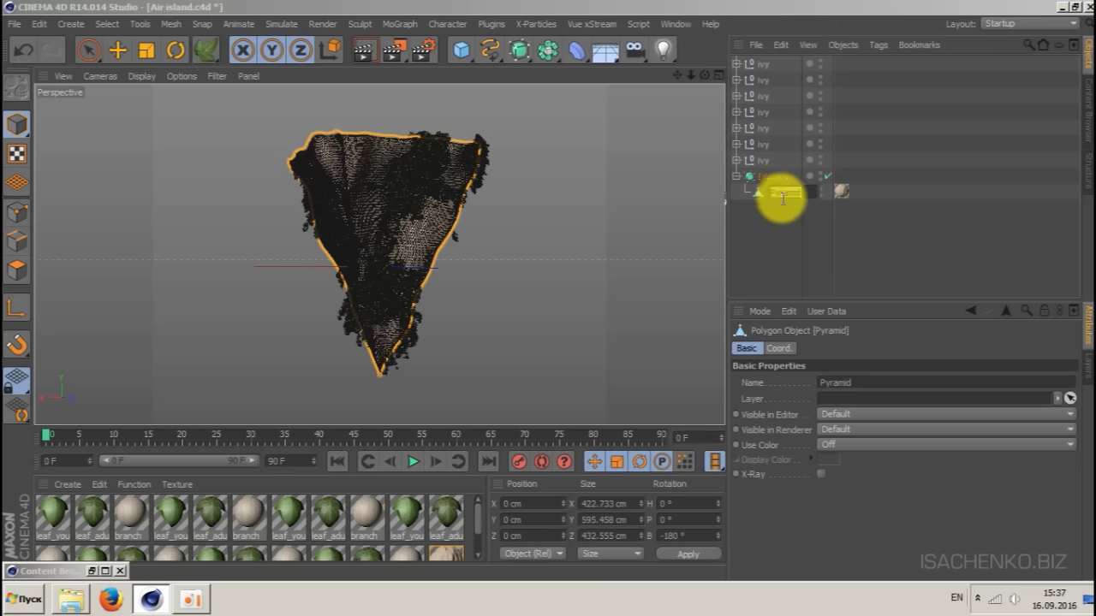
pyautogui.press('BackSpace')
pyautogui.write('Island 1')
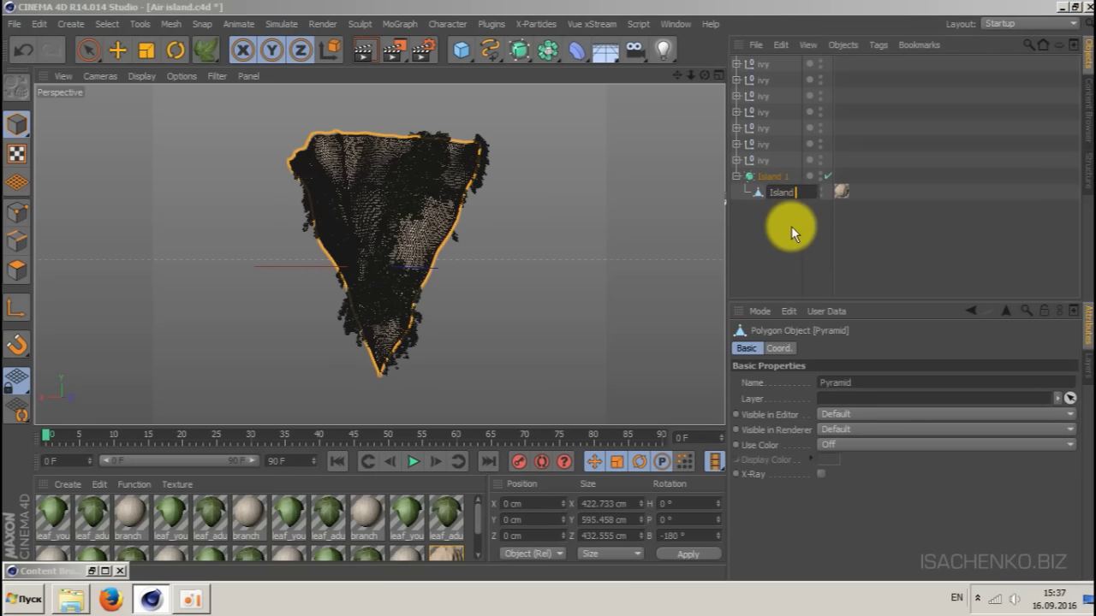
pyautogui.press('Return')
# - Group all seven ivy objects under one null and rename it "Island 1 ivys"
pyautogui.click(760, 135)
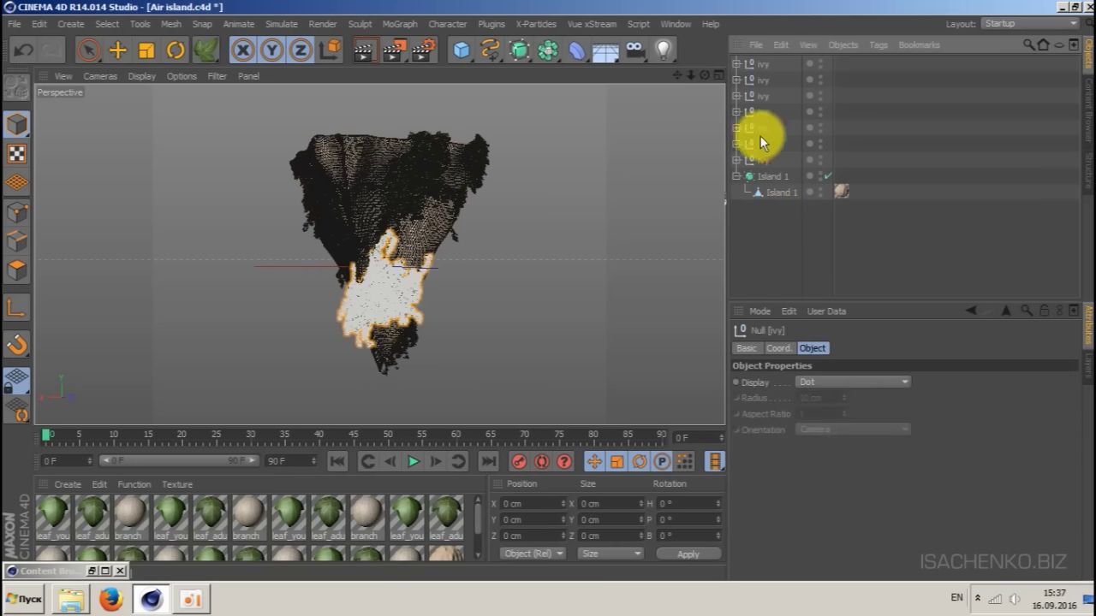
pyautogui.keyDown('shift'); pyautogui.click(762, 65); pyautogui.keyUp('shift')
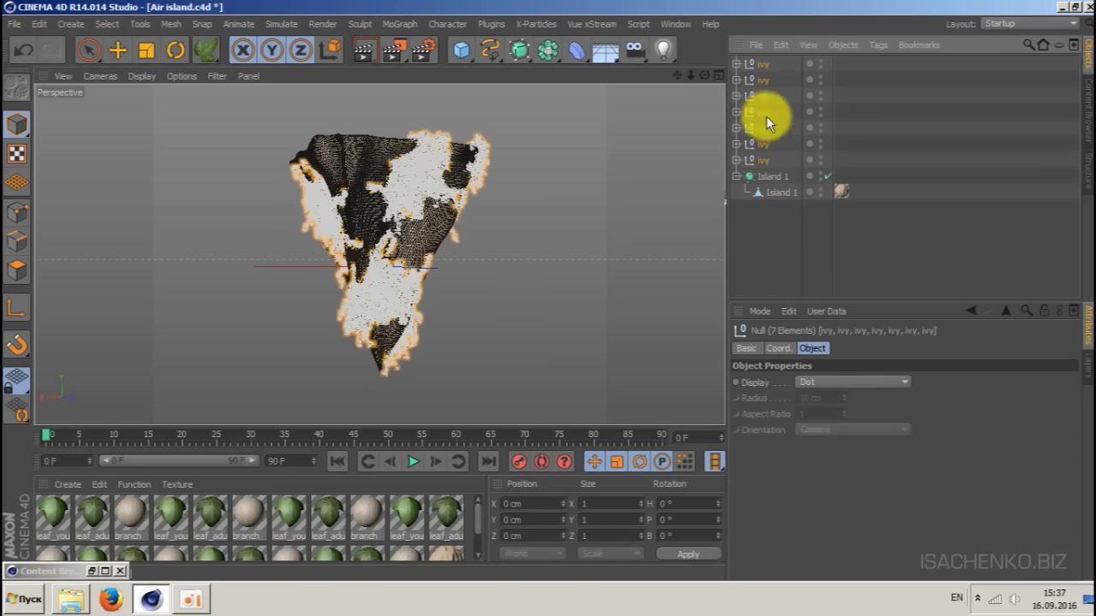
pyautogui.moveTo(725, 126); pyautogui.dragTo(433, 267)
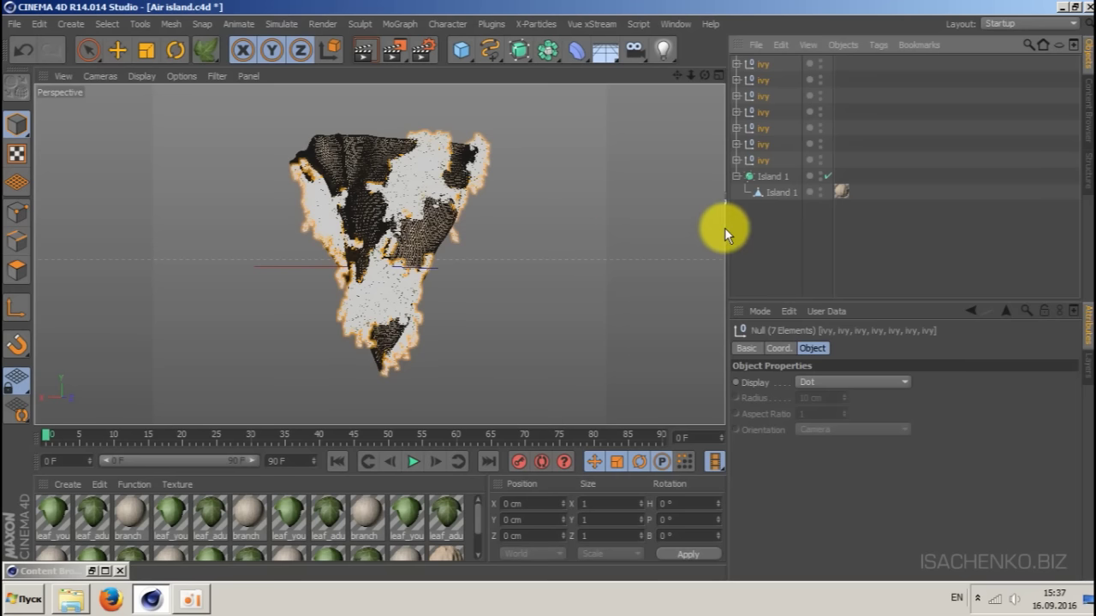
pyautogui.hotkey('alt', 'g')
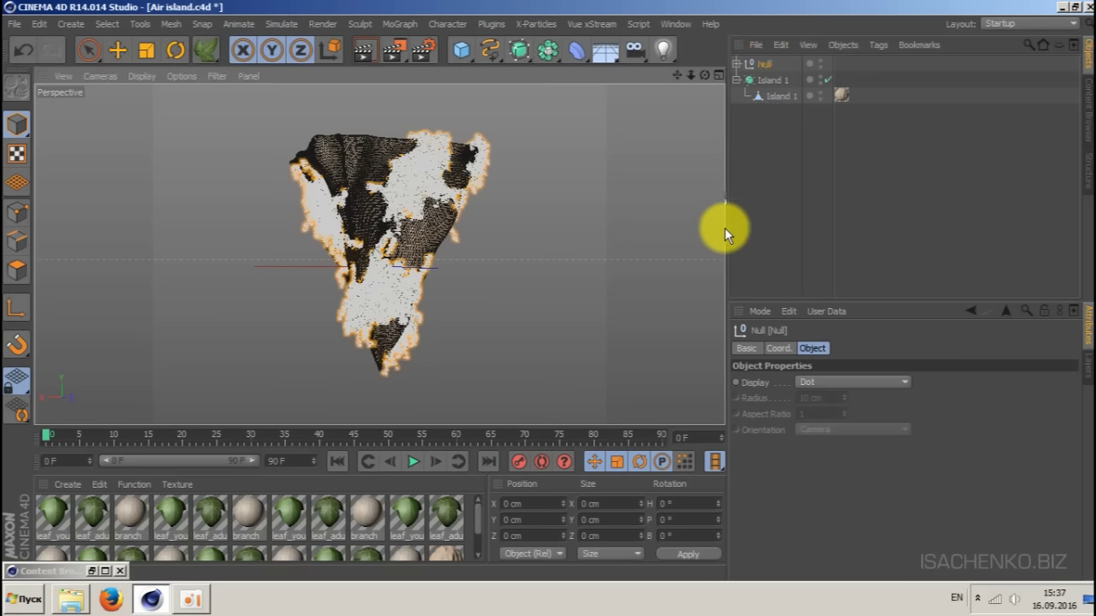
pyautogui.doubleClick(765, 64)
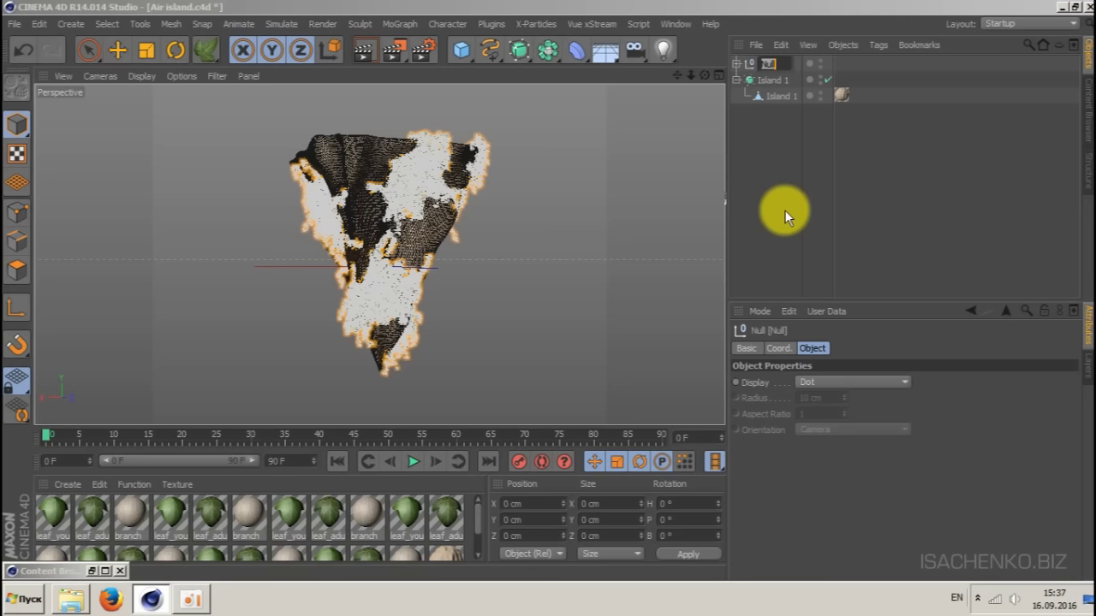
pyautogui.write('Island 1')
pyautogui.write(' ivys')
pyautogui.press('Return')
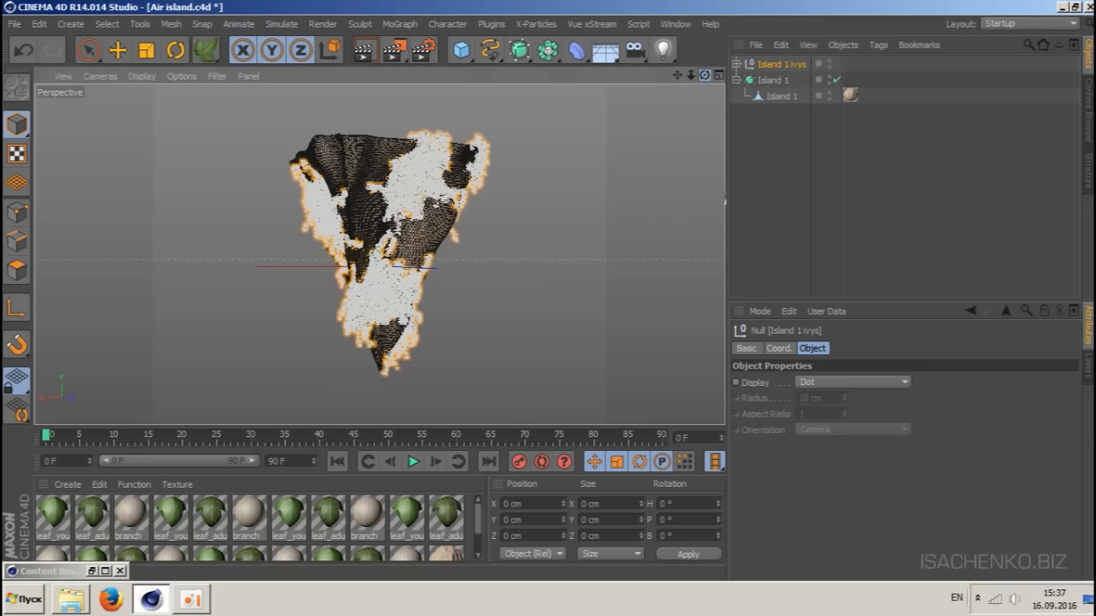
pyautogui.moveTo(704, 75)
pyautogui.mouseDown()
pyautogui.moveTo(715, 79)
pyautogui.moveTo(696, 79)
pyautogui.mouseUp()
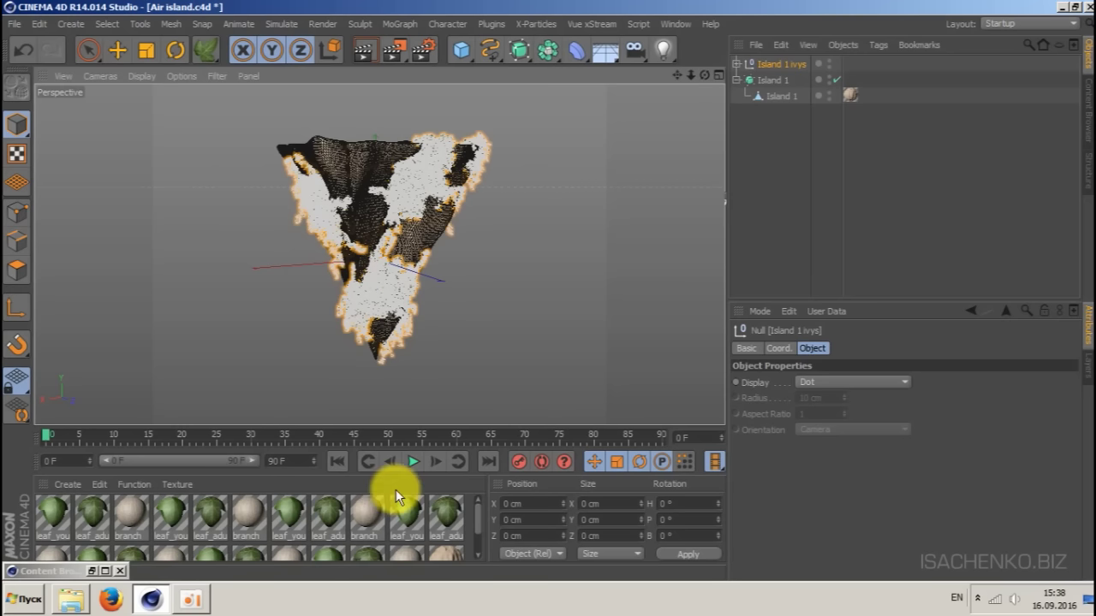
# - Remove the duplicate materials from the scene and test-render the ivy-covered island
pyautogui.scroll(-2, 480, 514)
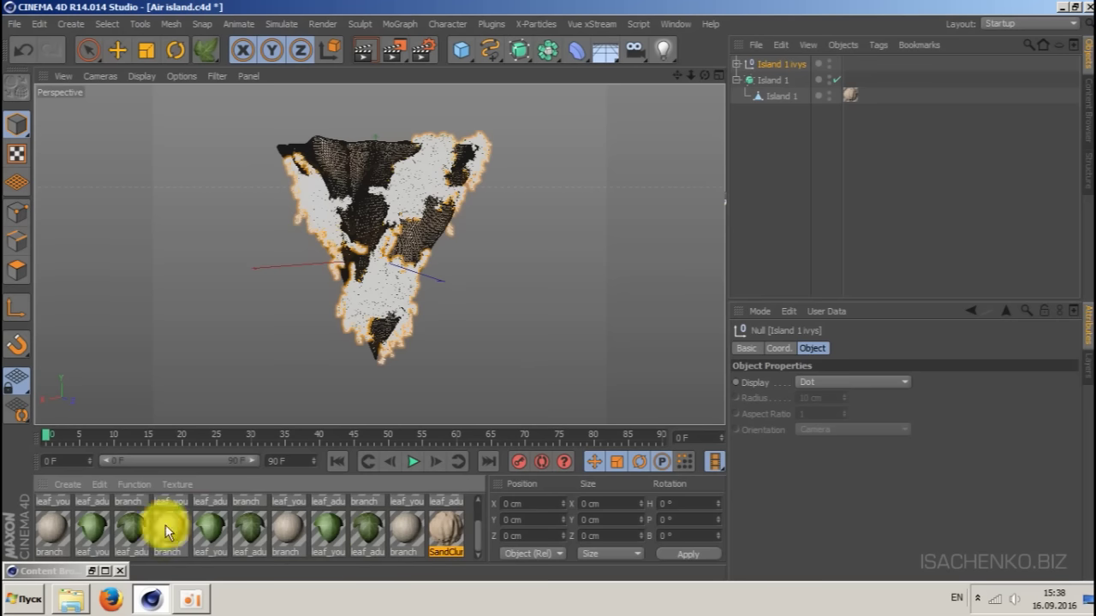
pyautogui.scroll(2, 478, 527)
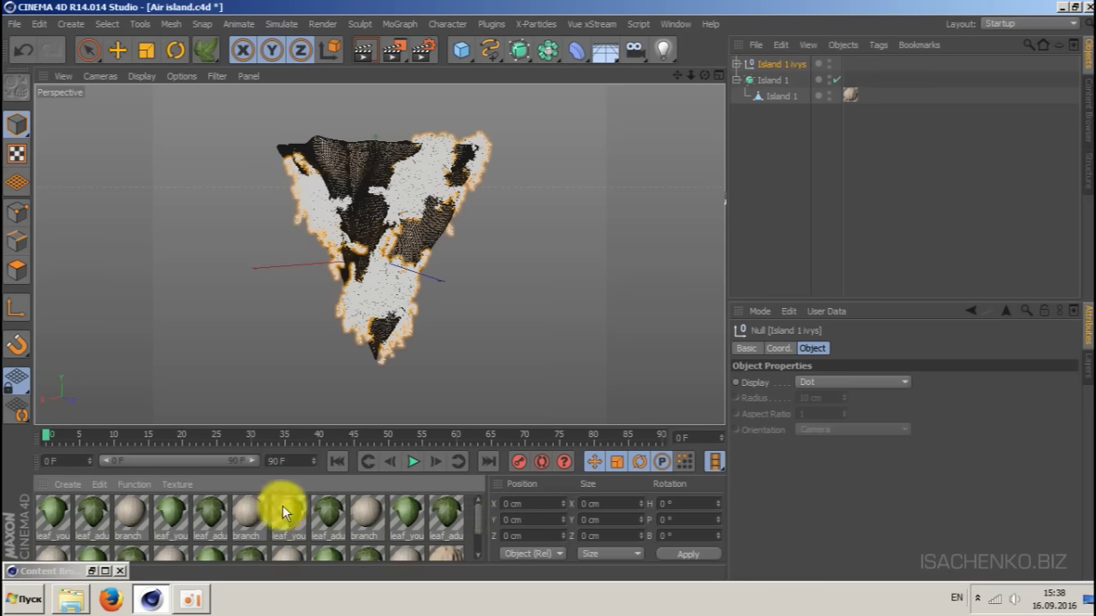
pyautogui.scroll(-2, 478, 518)
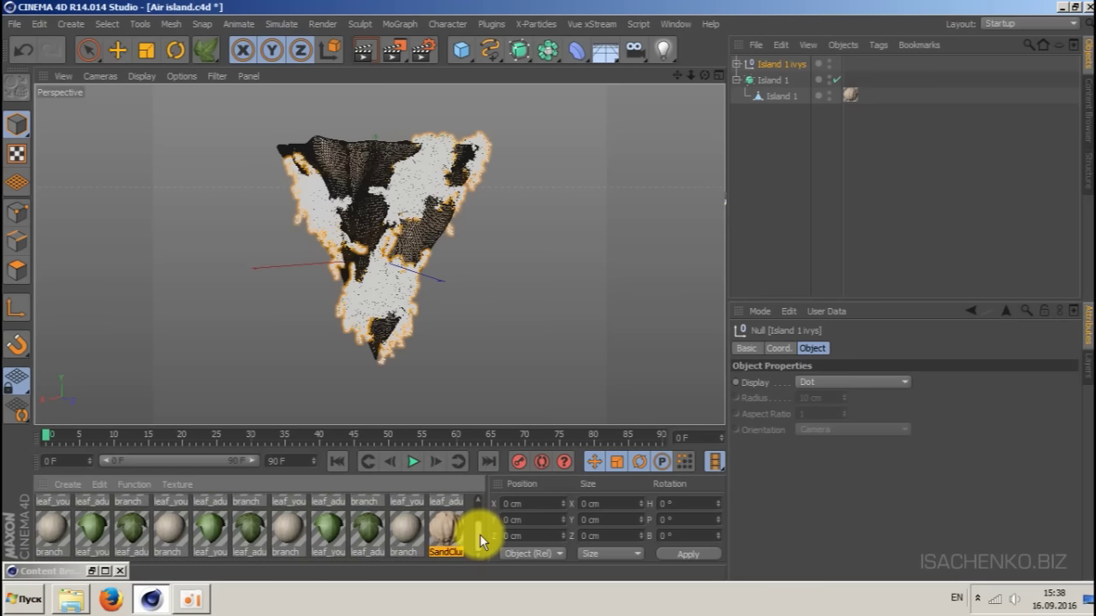
pyautogui.scroll(2, 479, 522)
pyautogui.moveTo(476, 518)
pyautogui.mouseDown()
pyautogui.moveTo(477, 536)
pyautogui.moveTo(477, 514)
pyautogui.mouseUp()
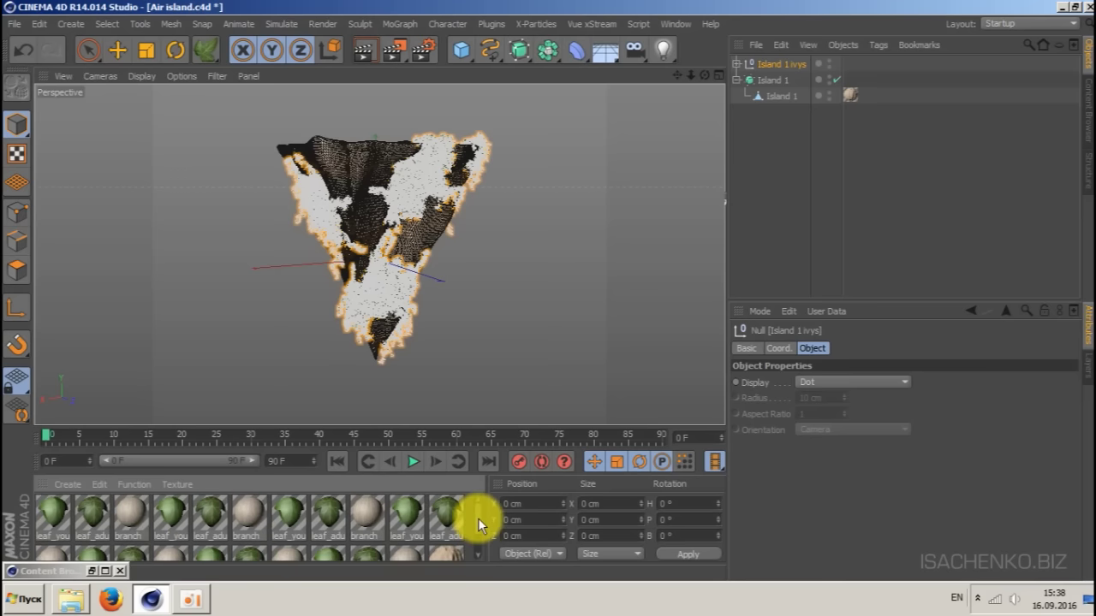
pyautogui.click(134, 485)
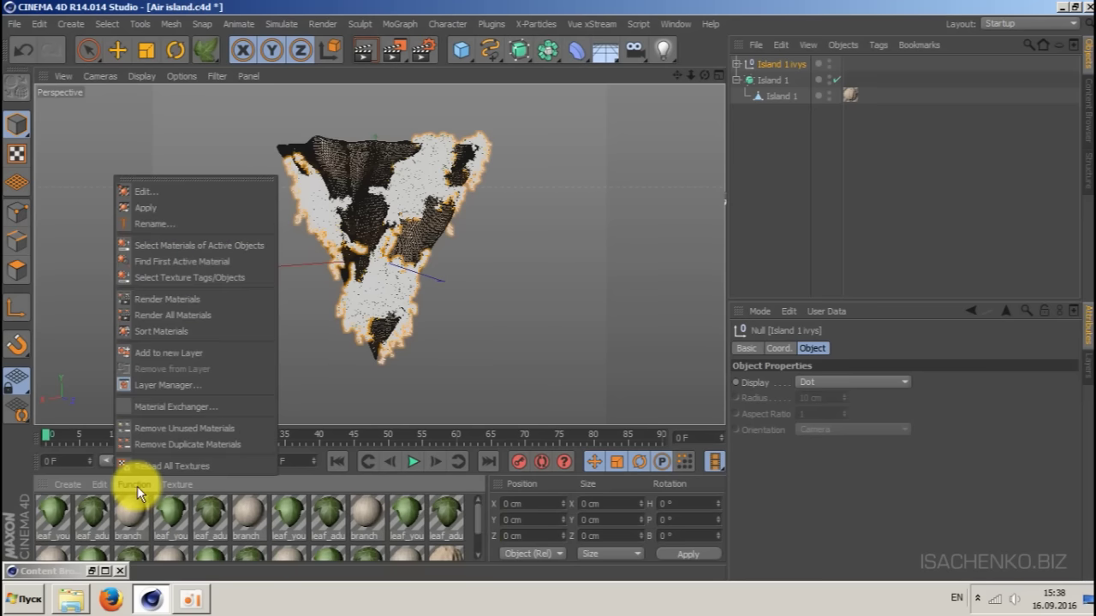
pyautogui.click(188, 444)
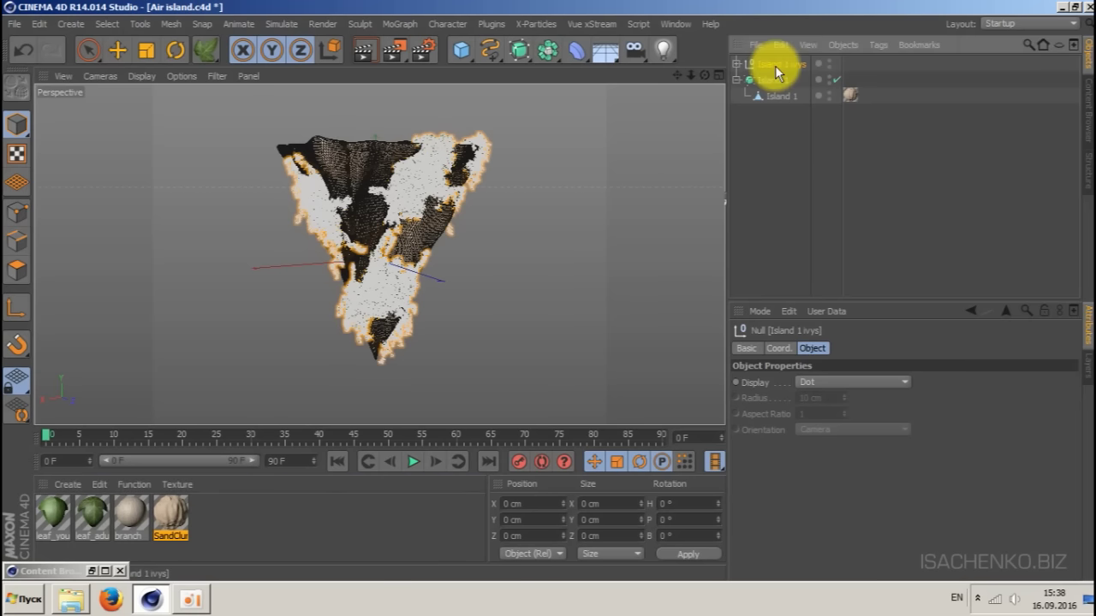
pyautogui.click(360, 63)
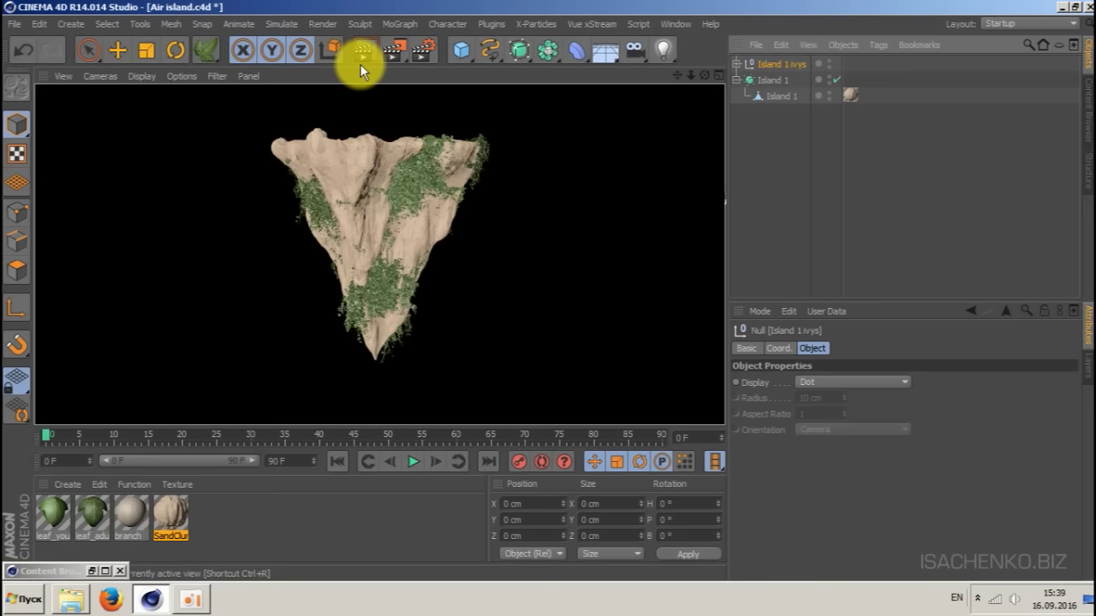
# - Open NitroBlast Main for the Island 1 mesh and dock its window as a narrow column beside the viewport
pyautogui.click(773, 96)
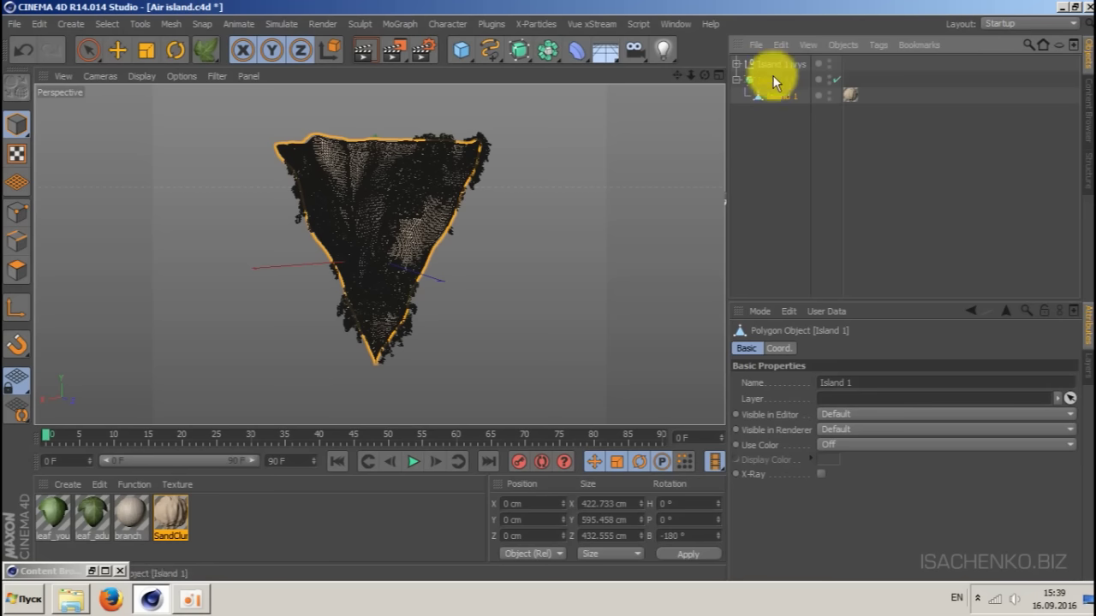
pyautogui.click(486, 25)
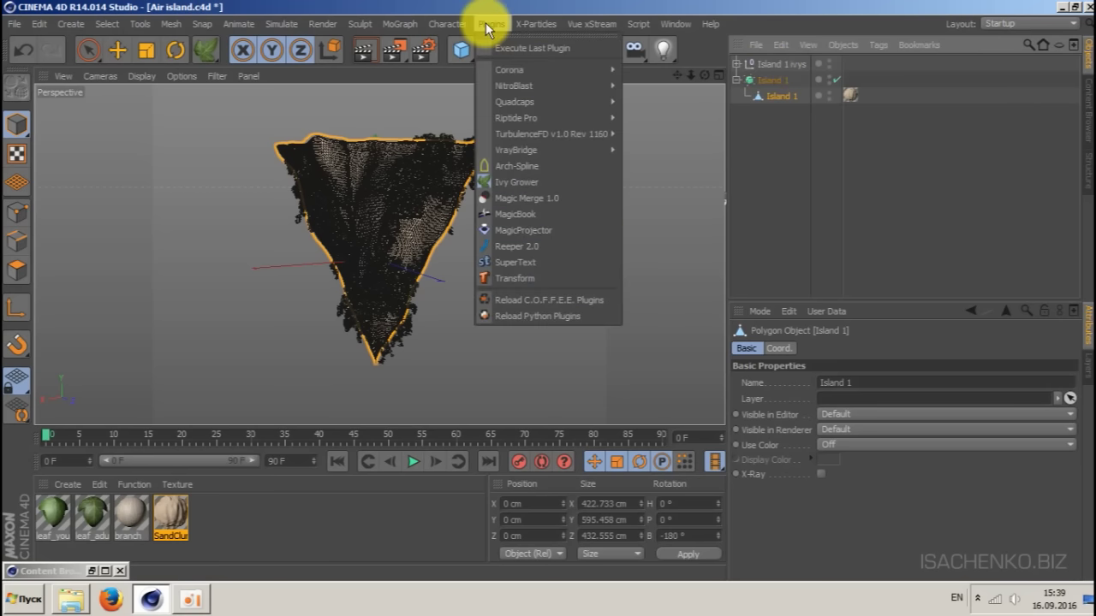
pyautogui.moveTo(508, 79)
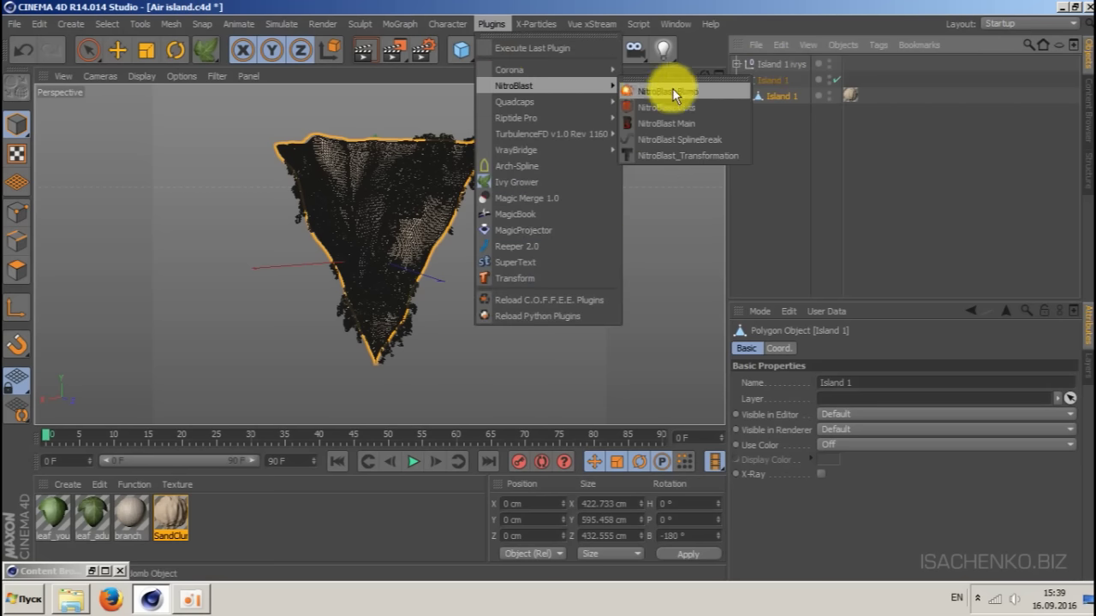
pyautogui.click(672, 125)
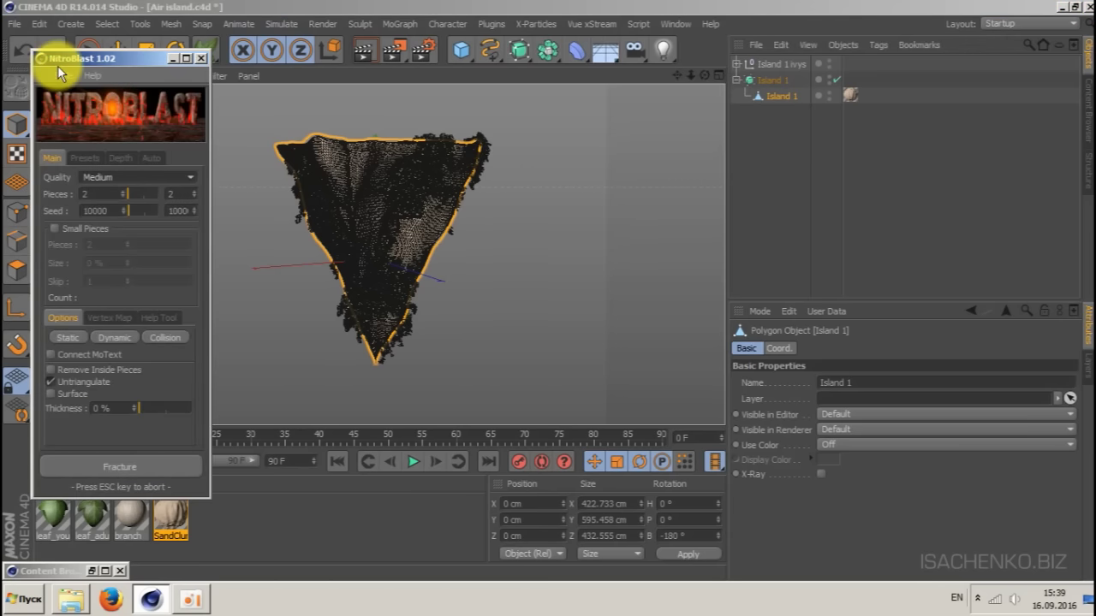
pyautogui.moveTo(42, 76); pyautogui.dragTo(50, 148)
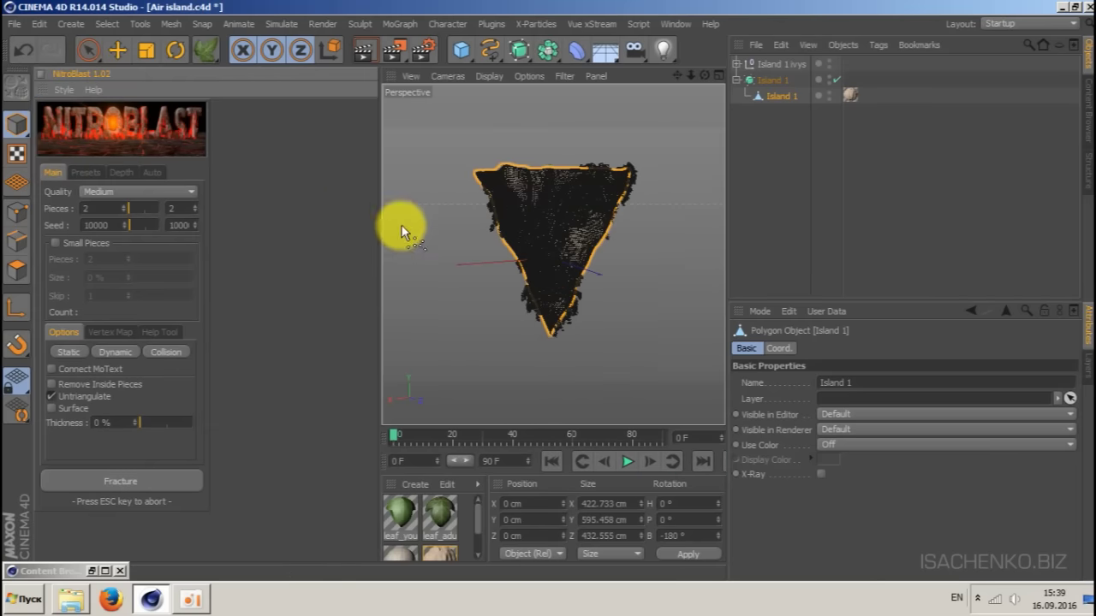
pyautogui.moveTo(382, 188); pyautogui.dragTo(165, 208)
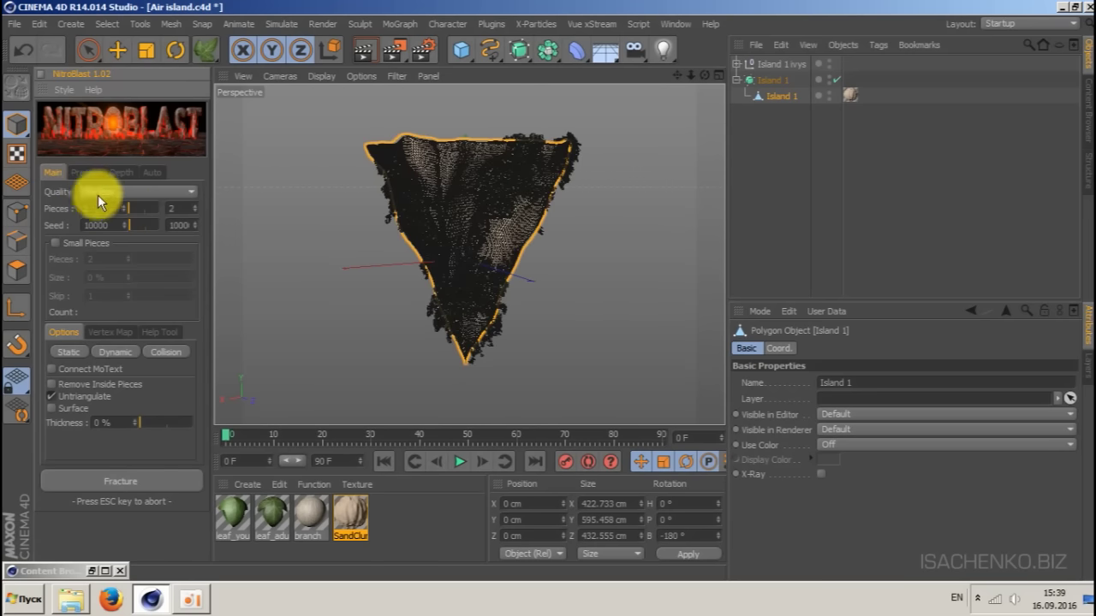
# - Fracture the Island 1 mesh into 50 pieces at Medium quality with Untriangulate enabled, and test-render the fractured island
pyautogui.click(123, 192)
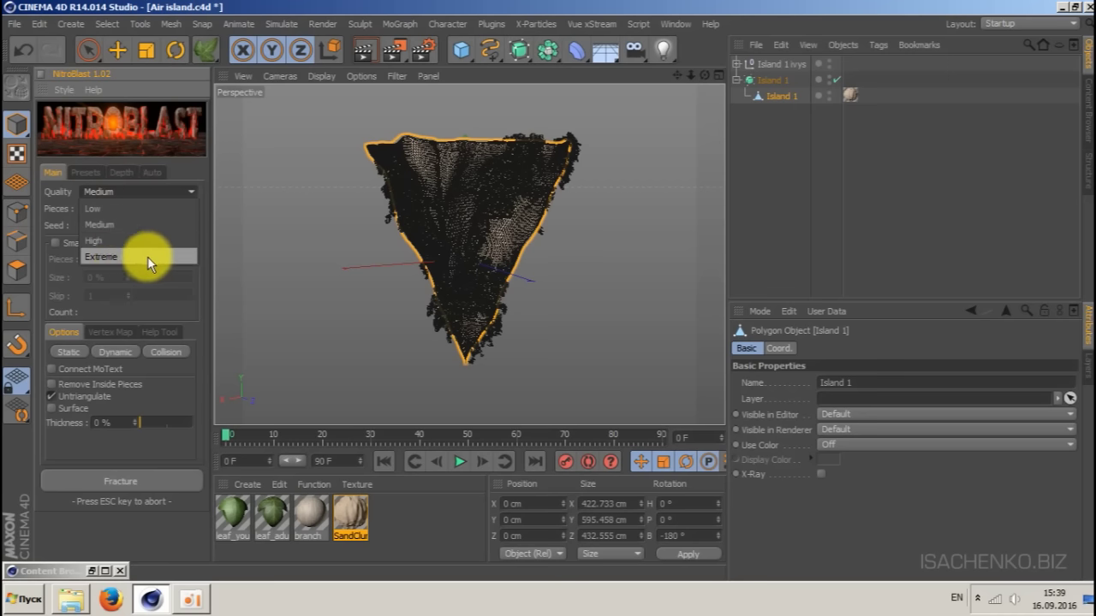
pyautogui.click(125, 220)
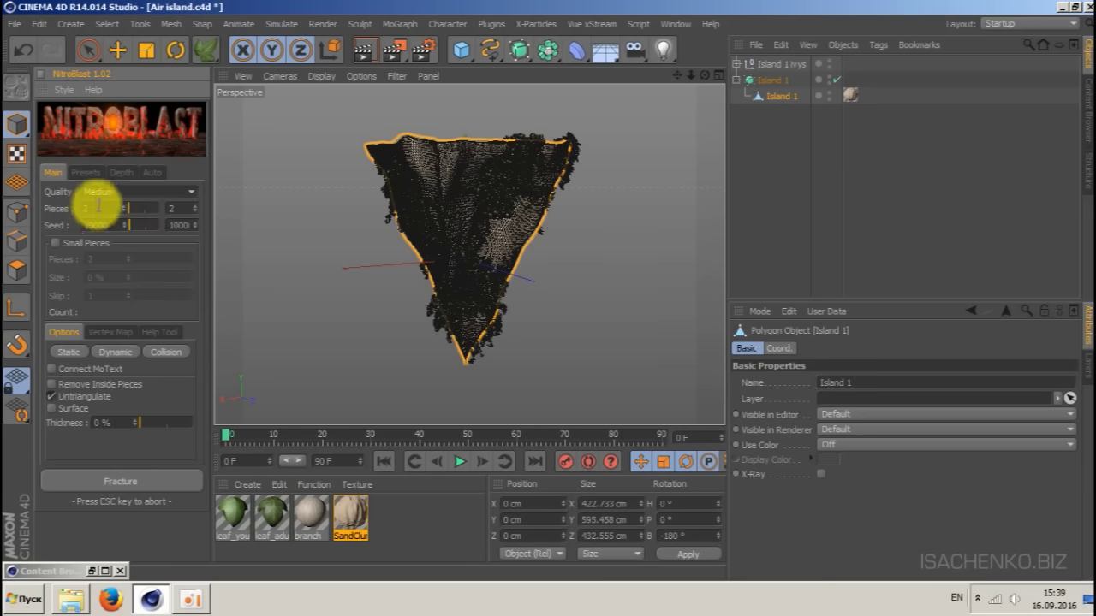
pyautogui.doubleClick(97, 209)
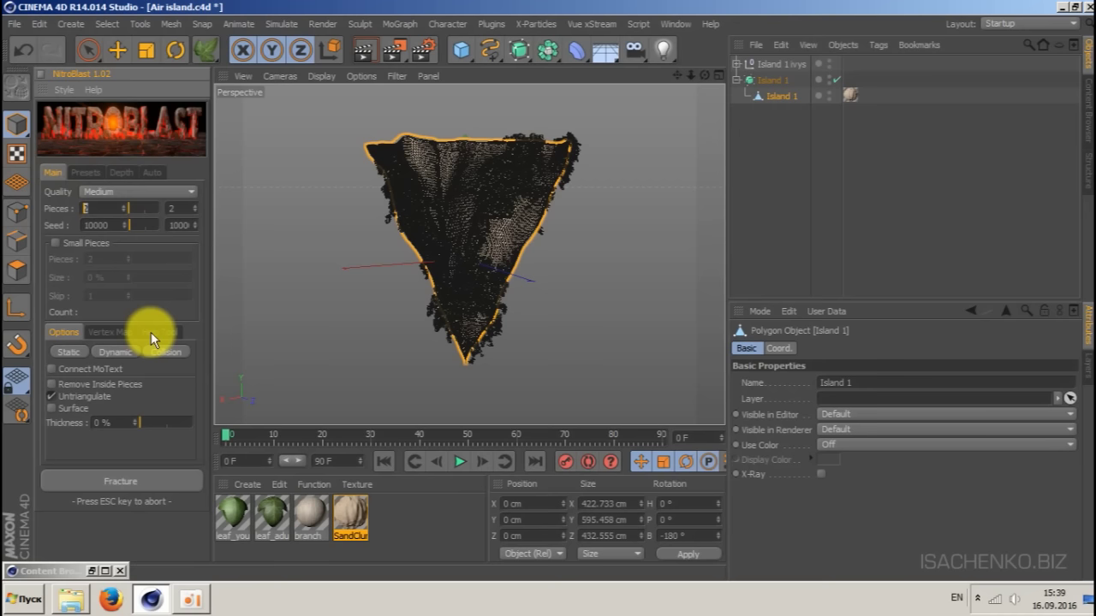
pyautogui.write('50')
pyautogui.press('Return')
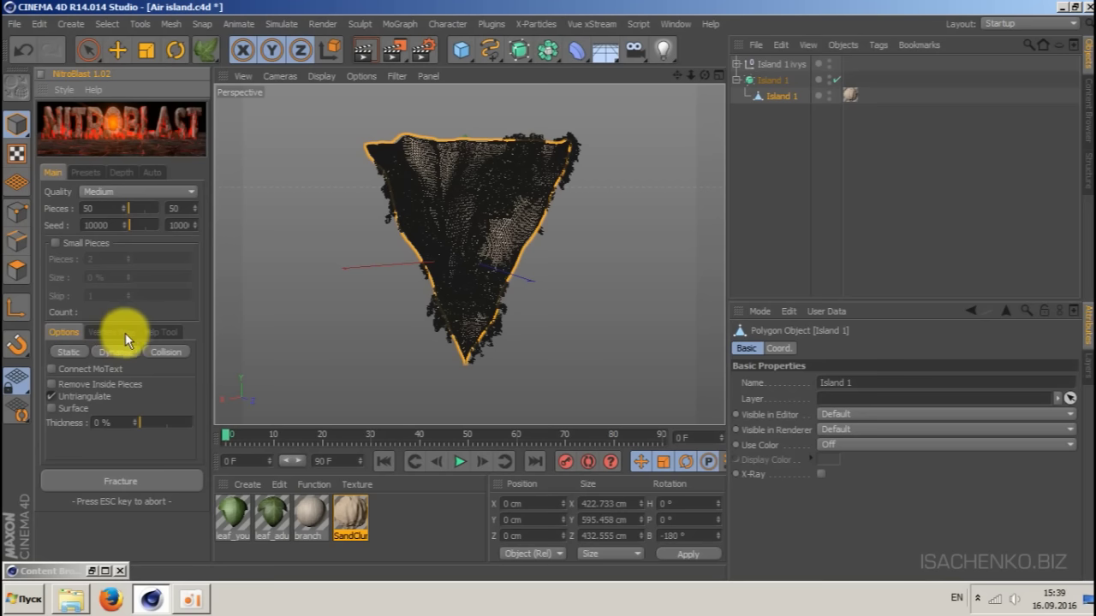
pyautogui.click(52, 396)
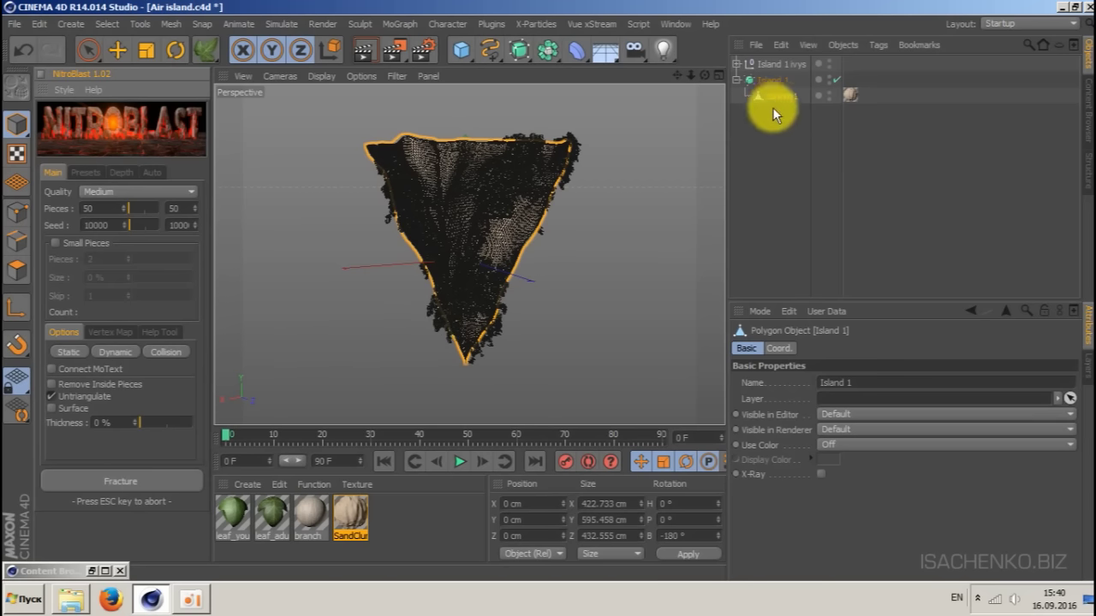
pyautogui.click(118, 48)
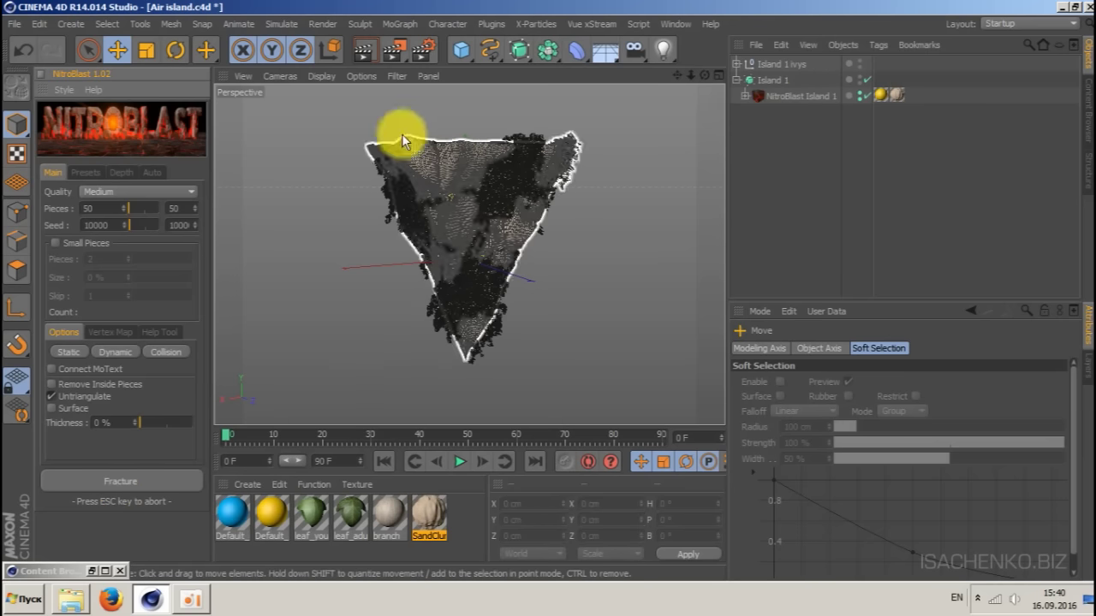
pyautogui.click(363, 54)
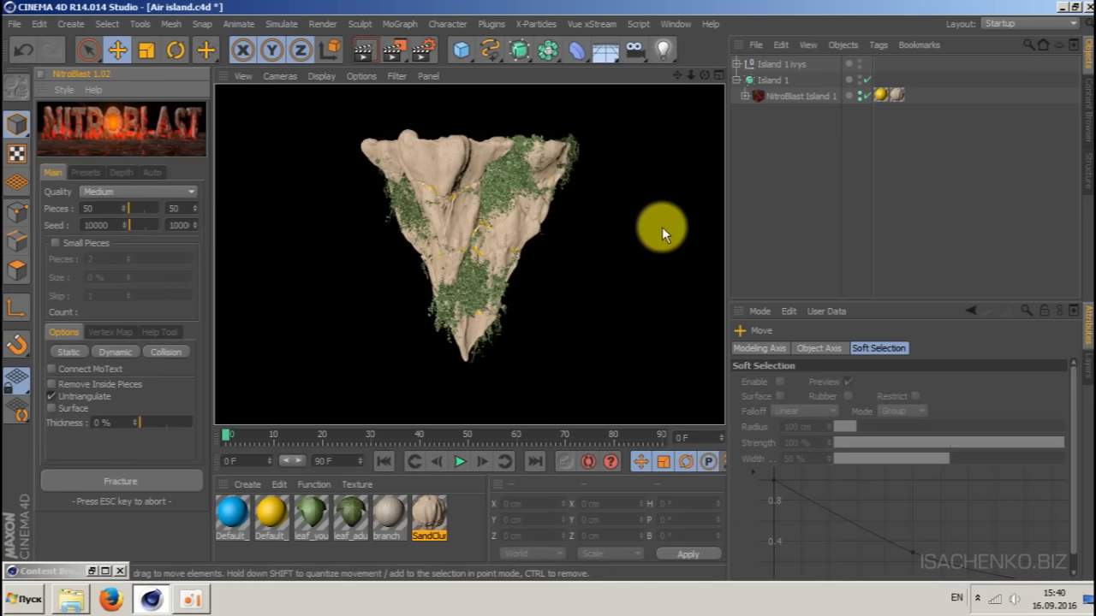
# - Expand NitroBlast Island 1 down to its individual dynamic pieces and delete the texture tags from all of them
pyautogui.click(745, 95)
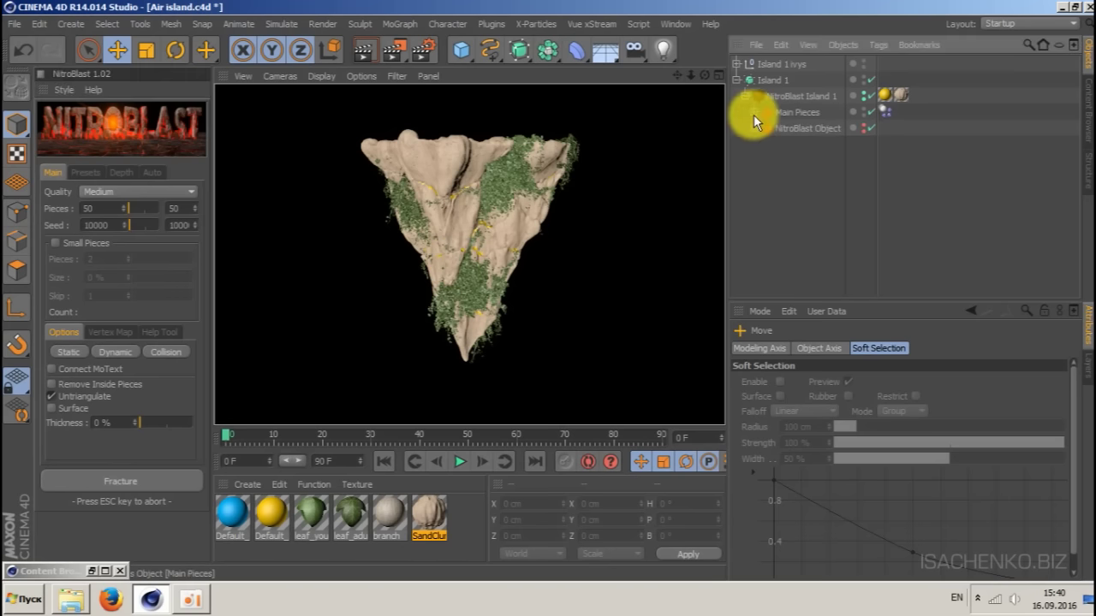
pyautogui.click(752, 113)
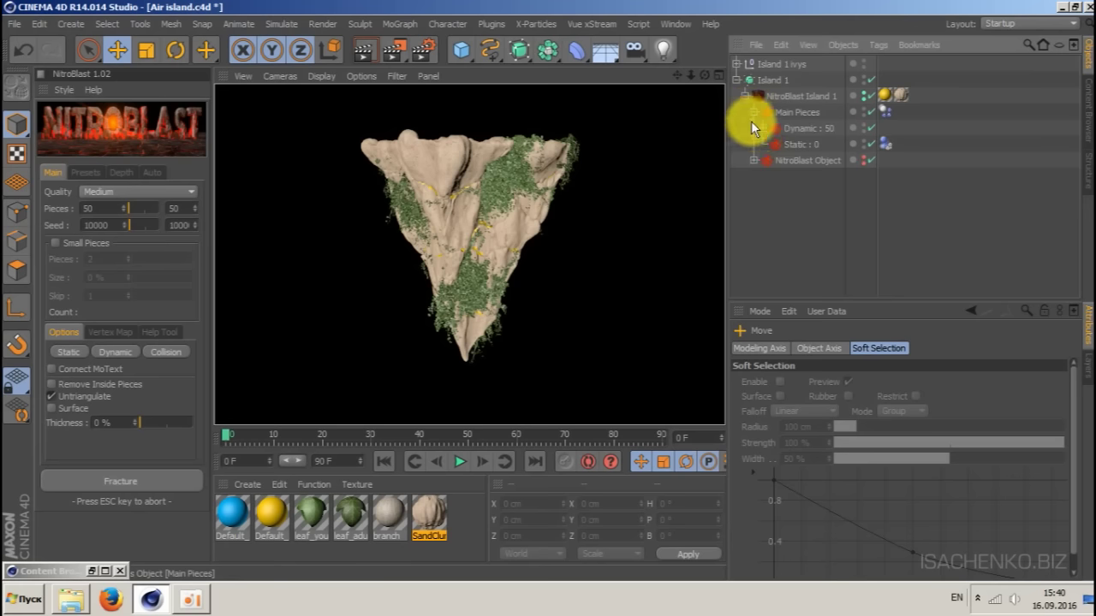
pyautogui.click(760, 127)
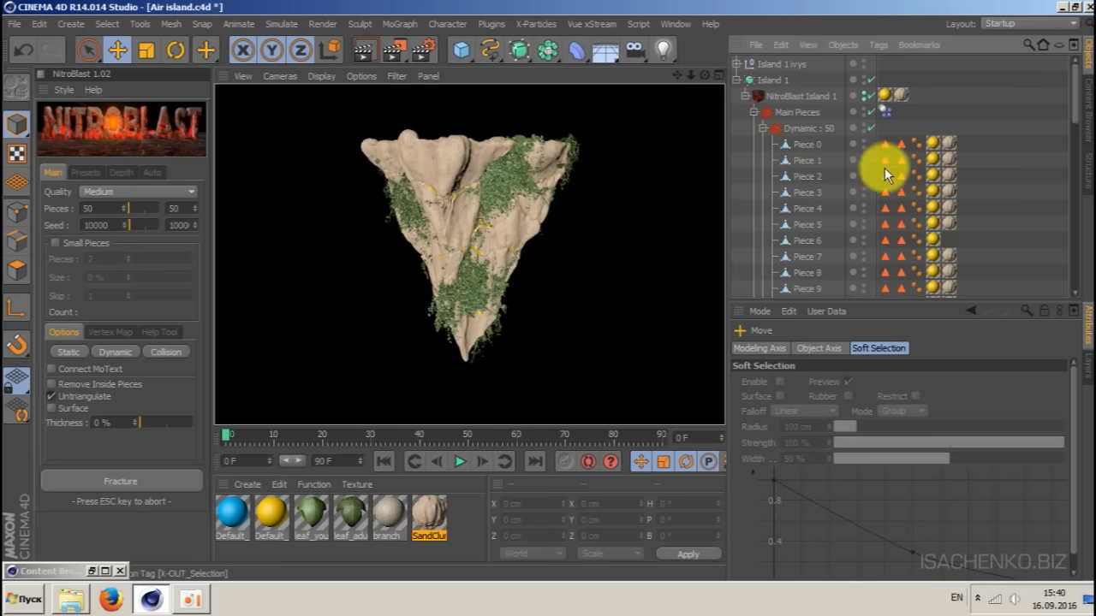
pyautogui.scroll(-4, 893, 169)
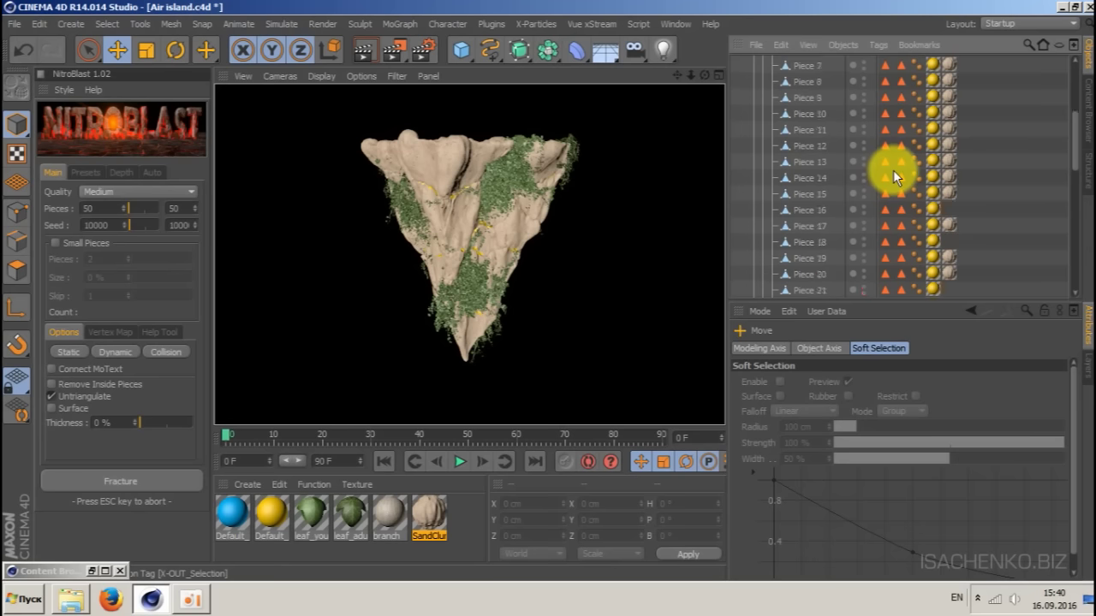
pyautogui.scroll(4, 893, 169)
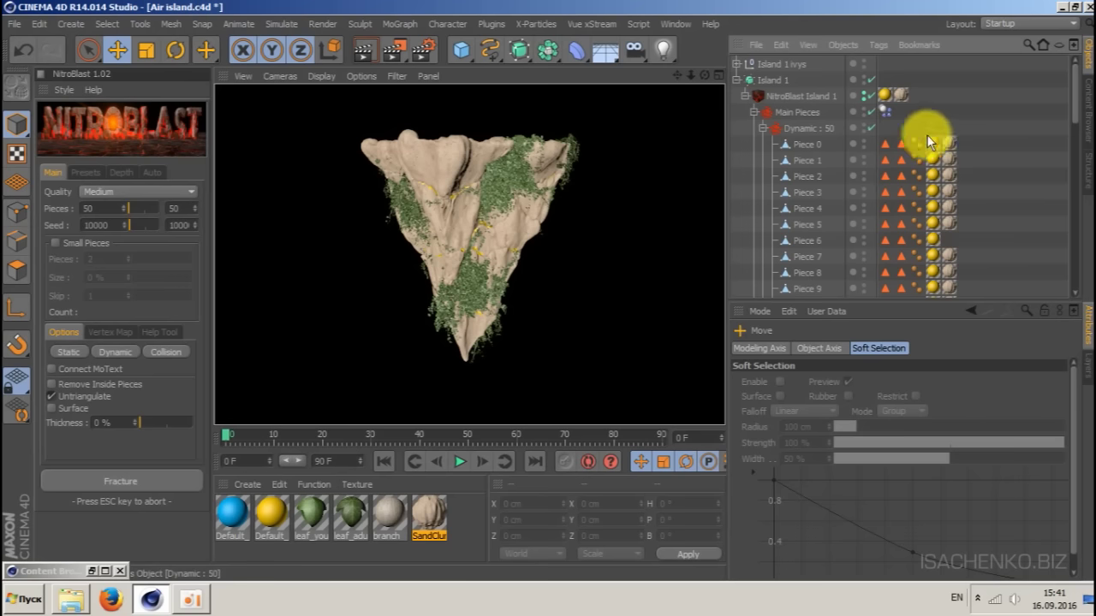
pyautogui.moveTo(965, 140); pyautogui.dragTo(952, 253)
pyautogui.scroll(10, 952, 253)
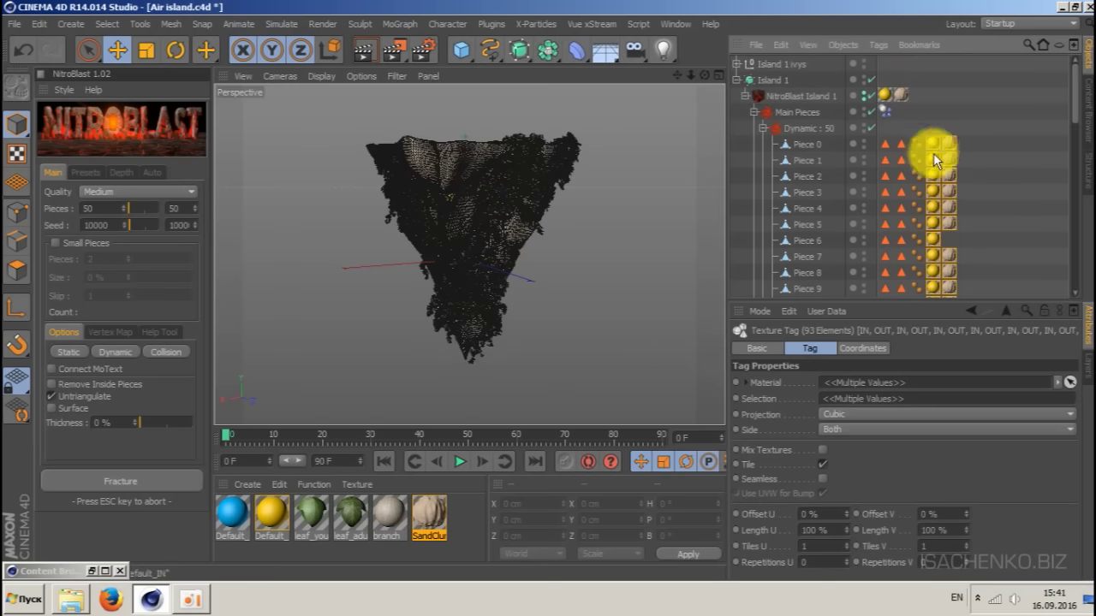
pyautogui.scroll(-5, 814, 150)
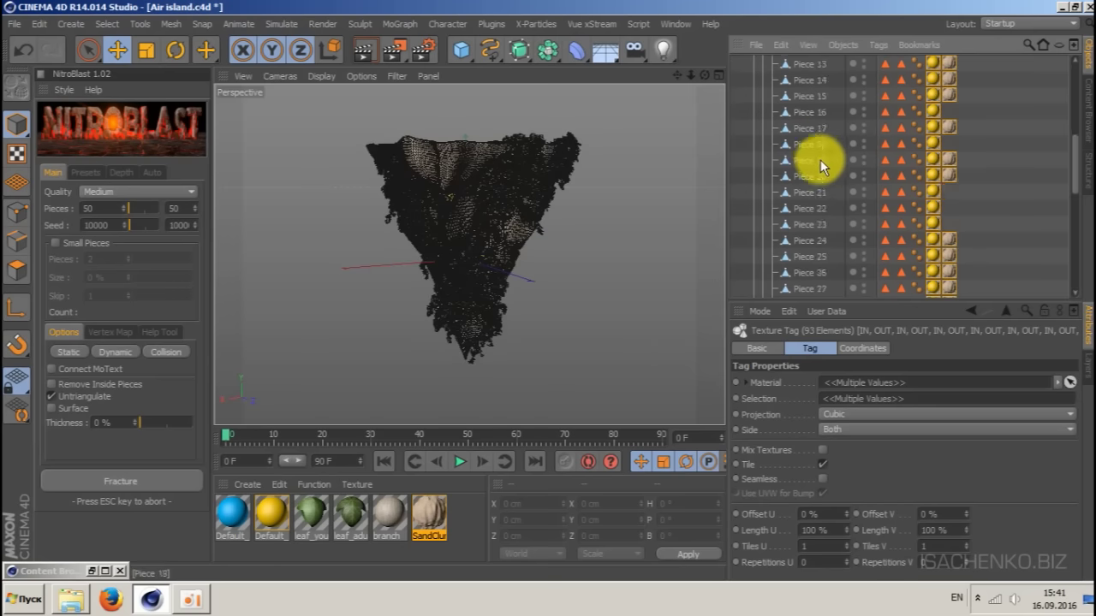
pyautogui.scroll(-8, 820, 159)
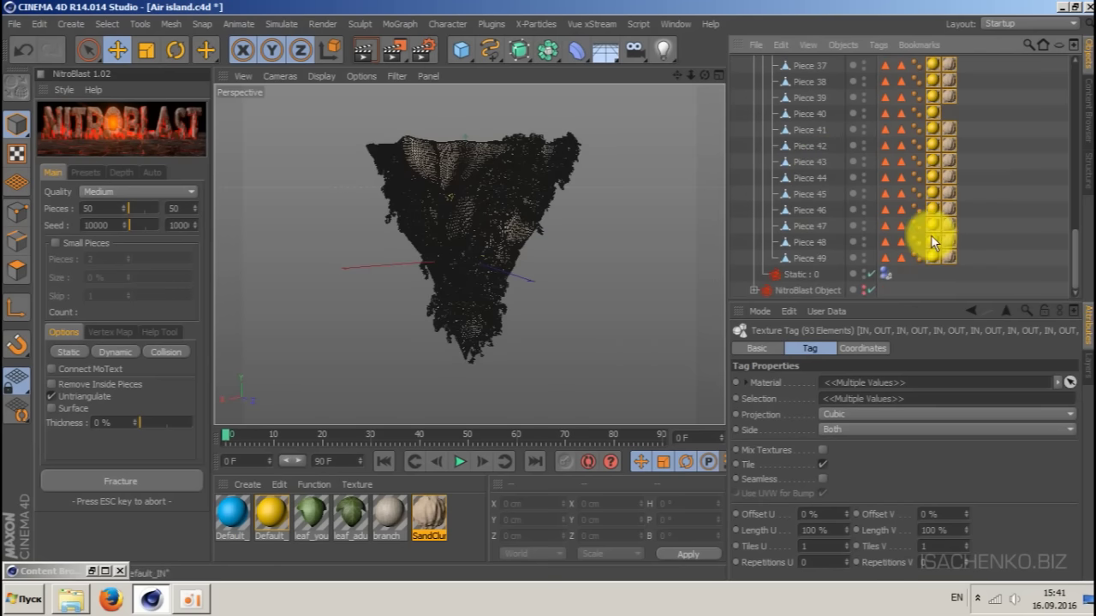
pyautogui.press('Delete')
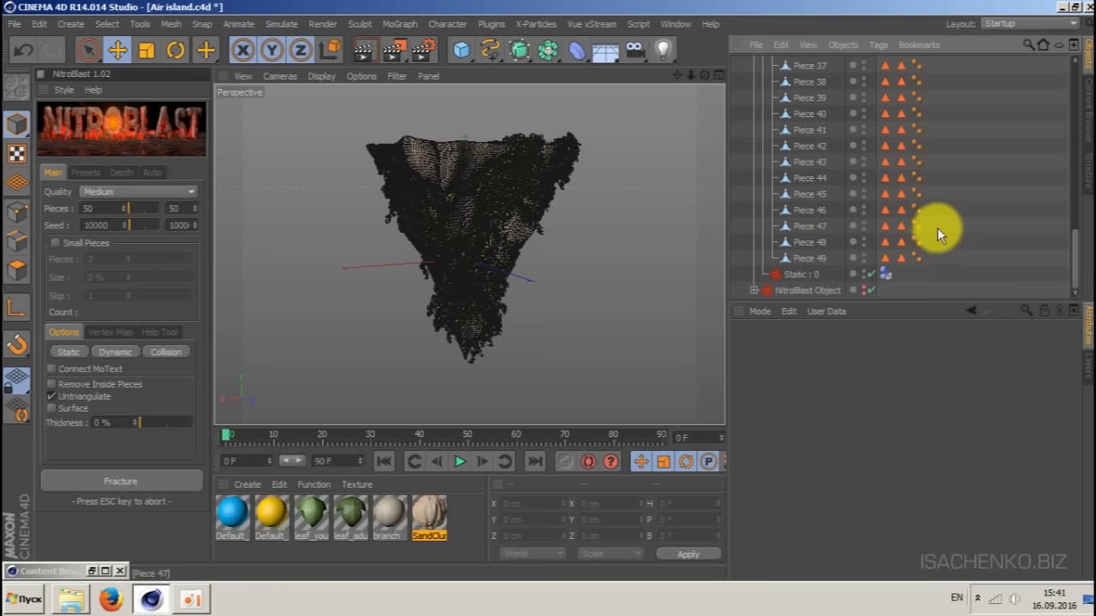
# - Delete the polygon selection tags from all the dynamic pieces, Piece 0 to Piece 49
pyautogui.scroll(14, 928, 230)
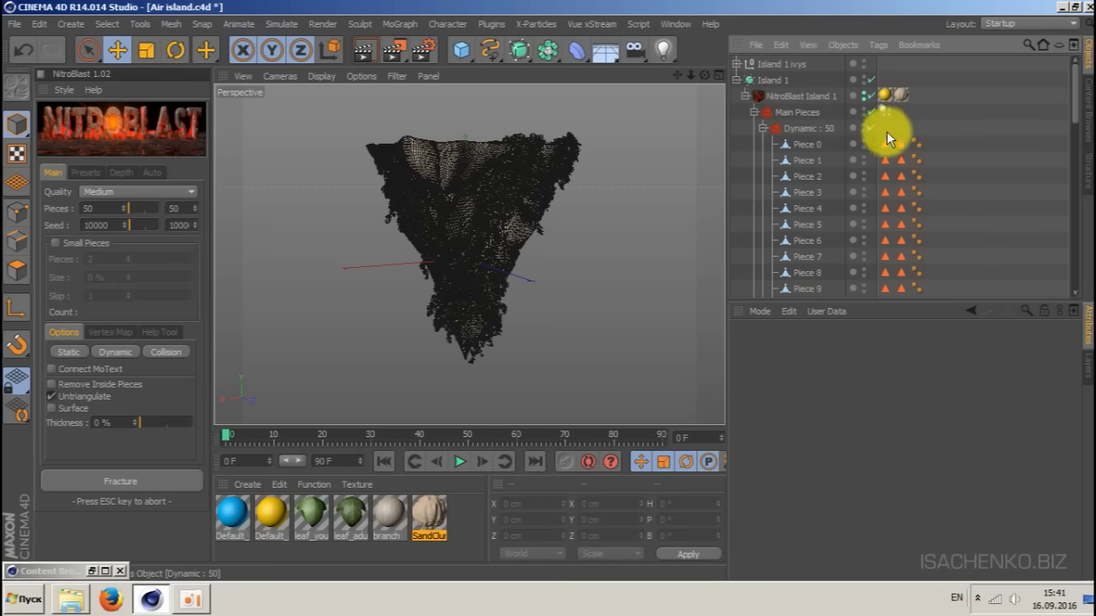
pyautogui.scroll(-6, 903, 283)
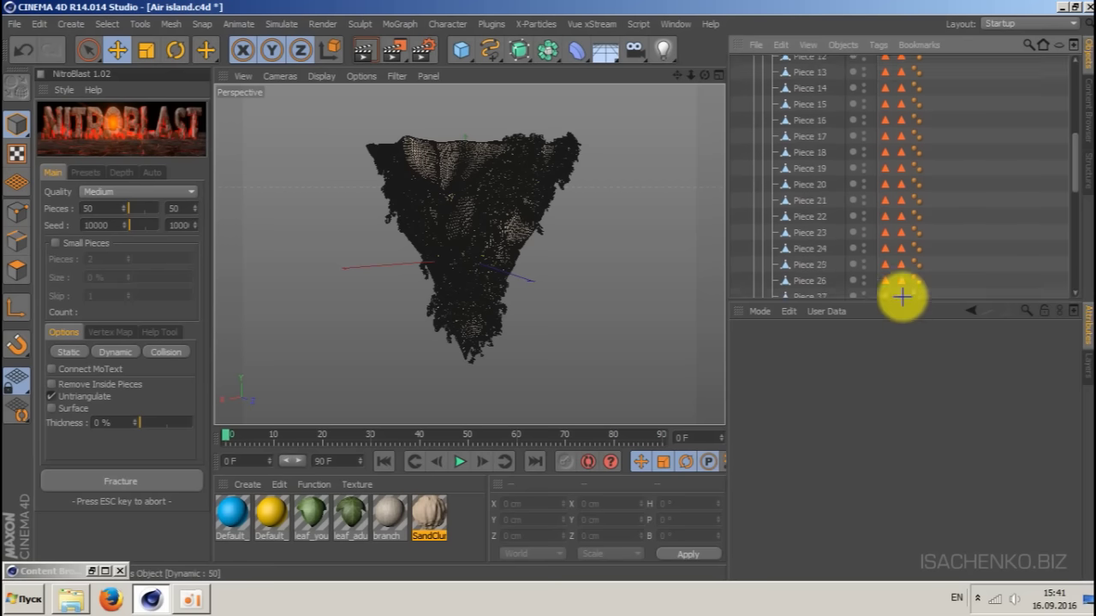
pyautogui.scroll(-8, 902, 296)
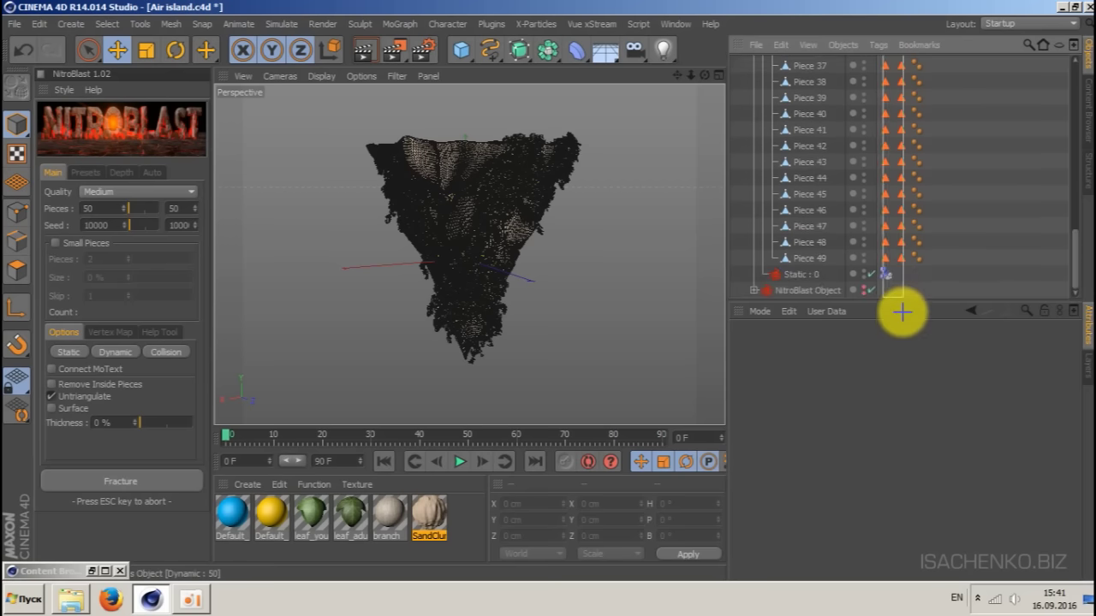
pyautogui.moveTo(902, 314); pyautogui.dragTo(904, 262)
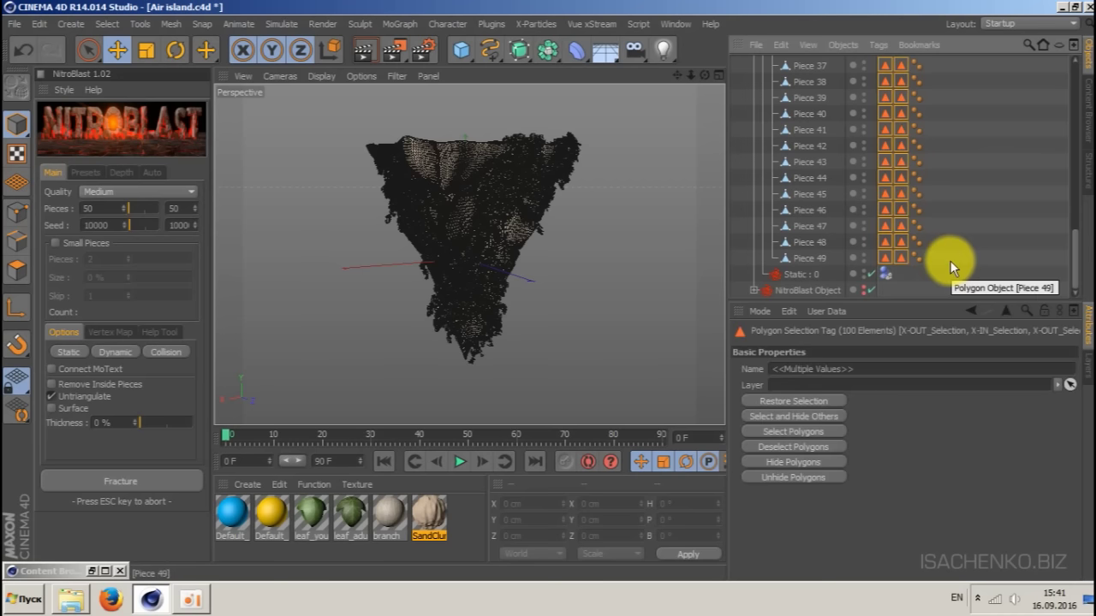
pyautogui.press('Delete')
# - Group all the dynamic pieces, Piece 0 to Piece 49, into a null and name it Island blocks
pyautogui.scroll(12, 890, 240)
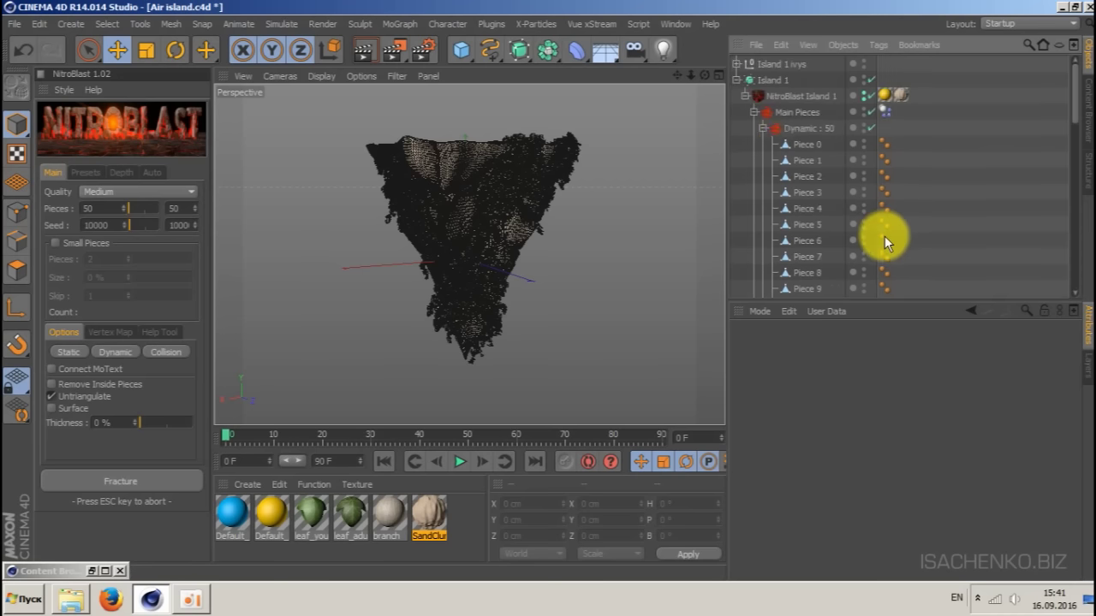
pyautogui.click(805, 146)
pyautogui.scroll(-12, 836, 214)
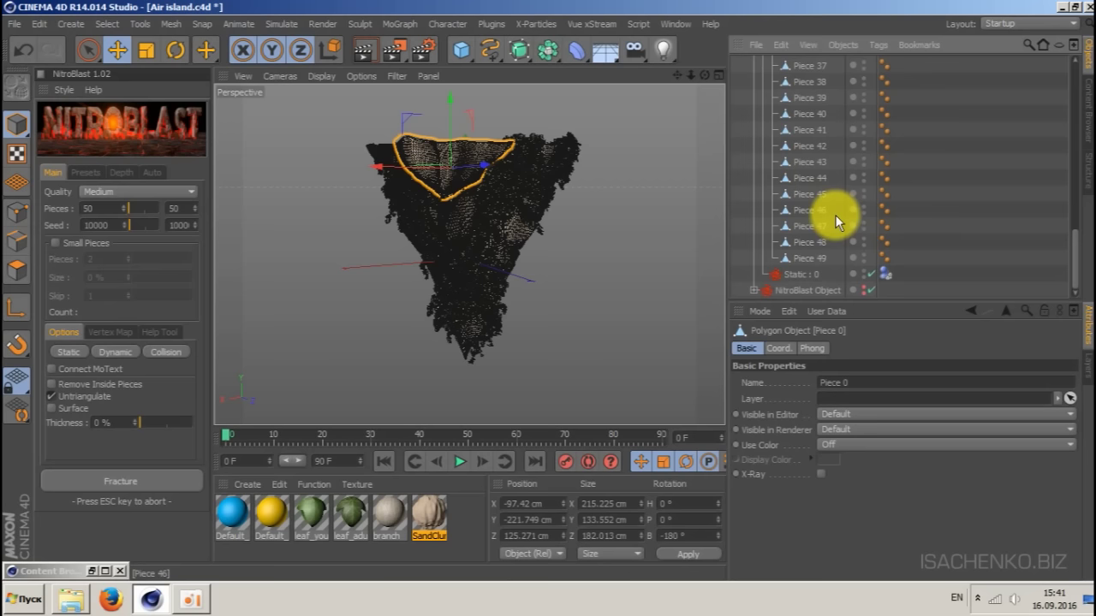
pyautogui.keyDown('shift'); pyautogui.click(810, 256); pyautogui.keyUp('shift')
pyautogui.scroll(12, 853, 252)
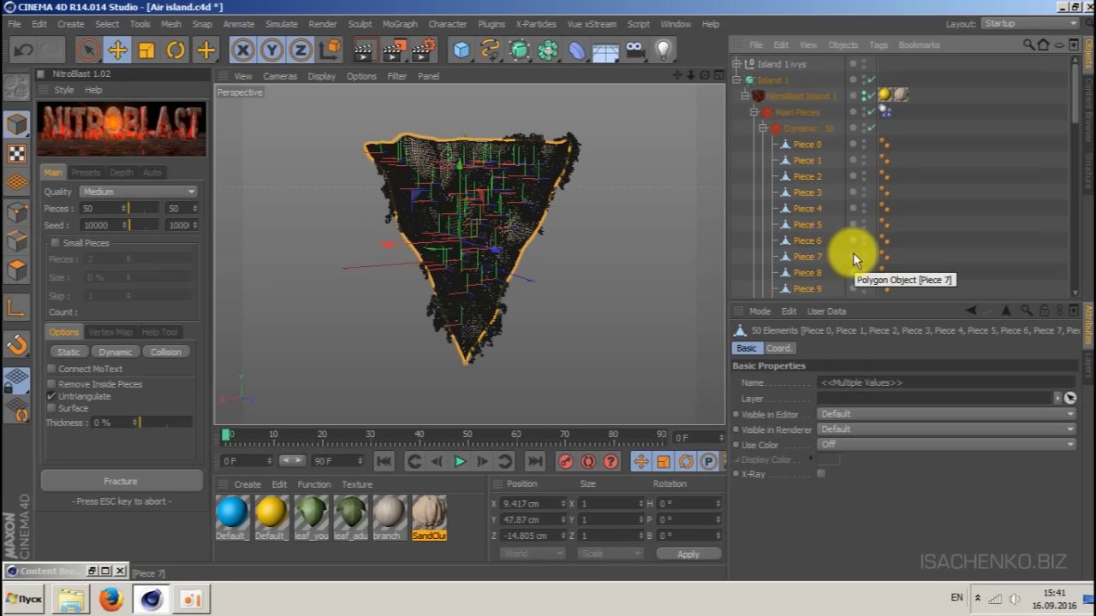
pyautogui.hotkey('alt', 'g')
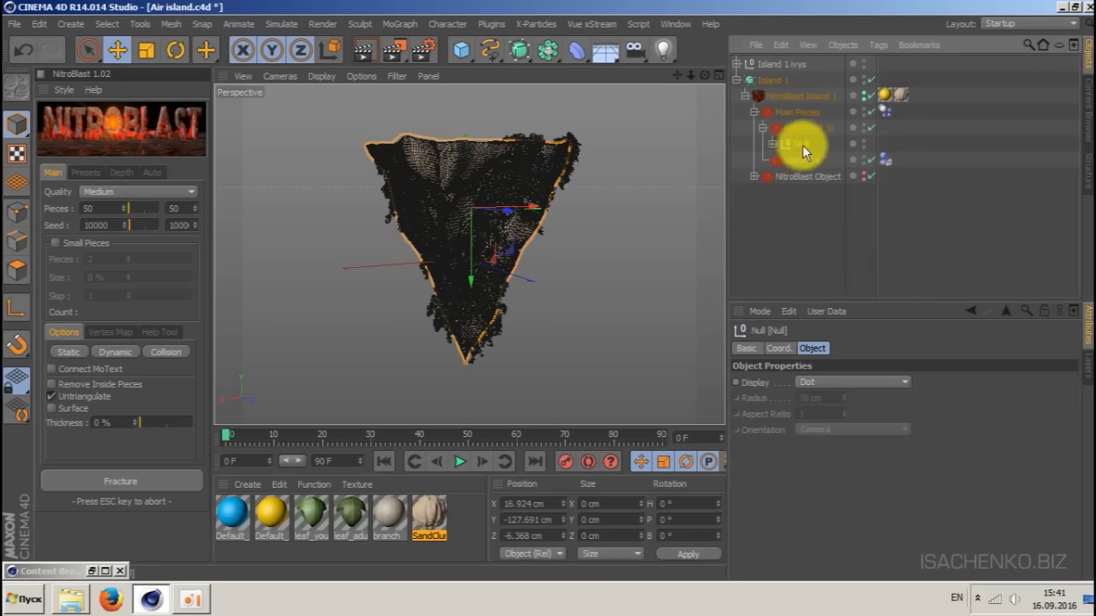
pyautogui.doubleClick(799, 143)
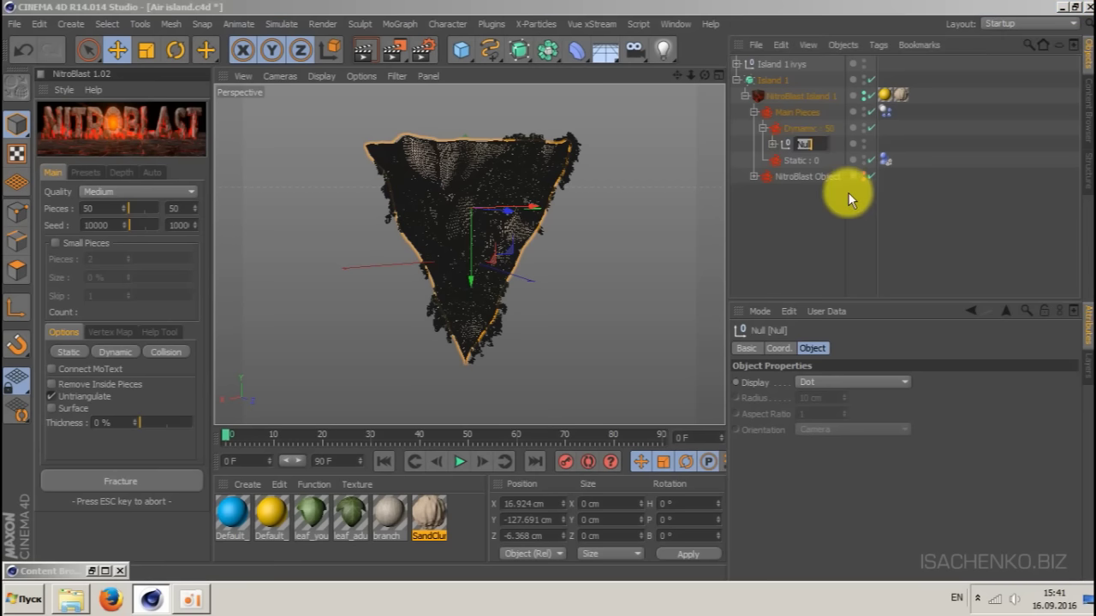
pyautogui.write('Island b')
pyautogui.write('locks')
pyautogui.press('Return')
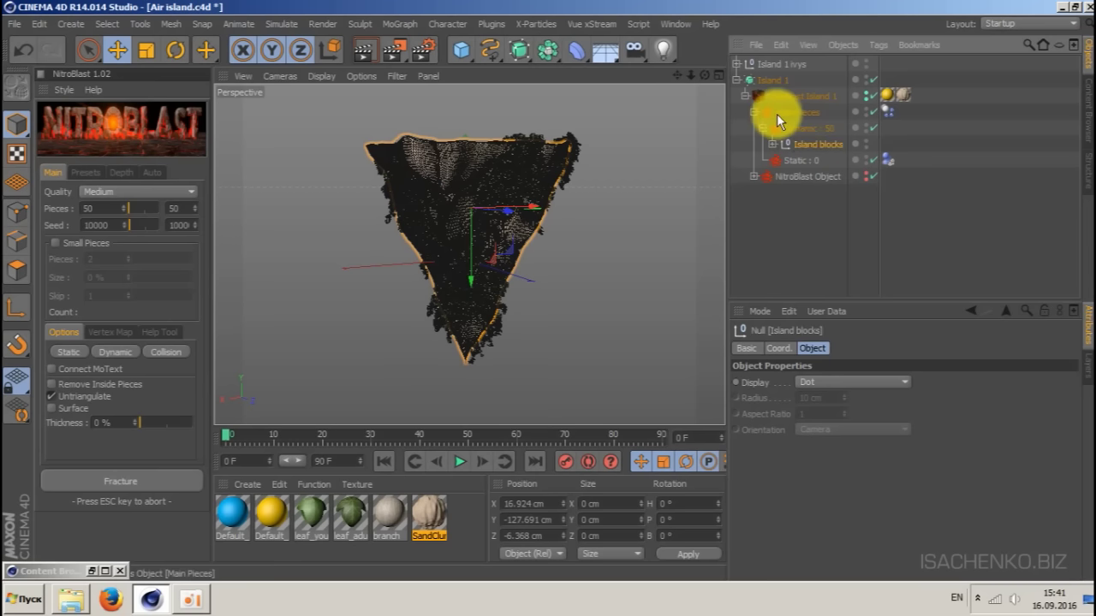
# - Move the Island blocks group directly under Island 1 and delete the NitroBlast Island 1 object
pyautogui.moveTo(812, 143); pyautogui.dragTo(776, 79)
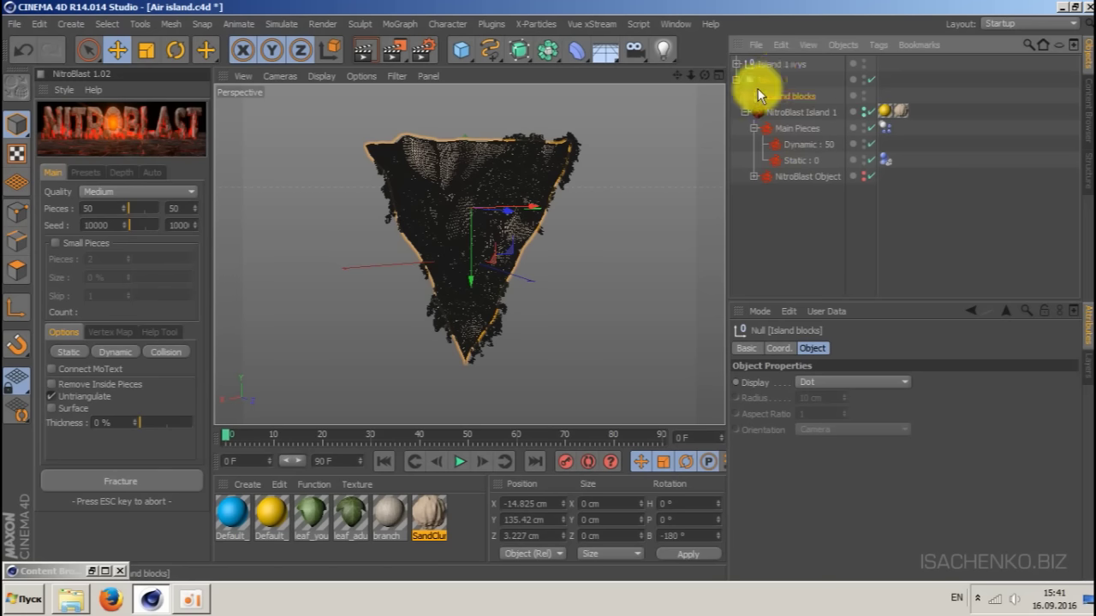
pyautogui.click(777, 80)
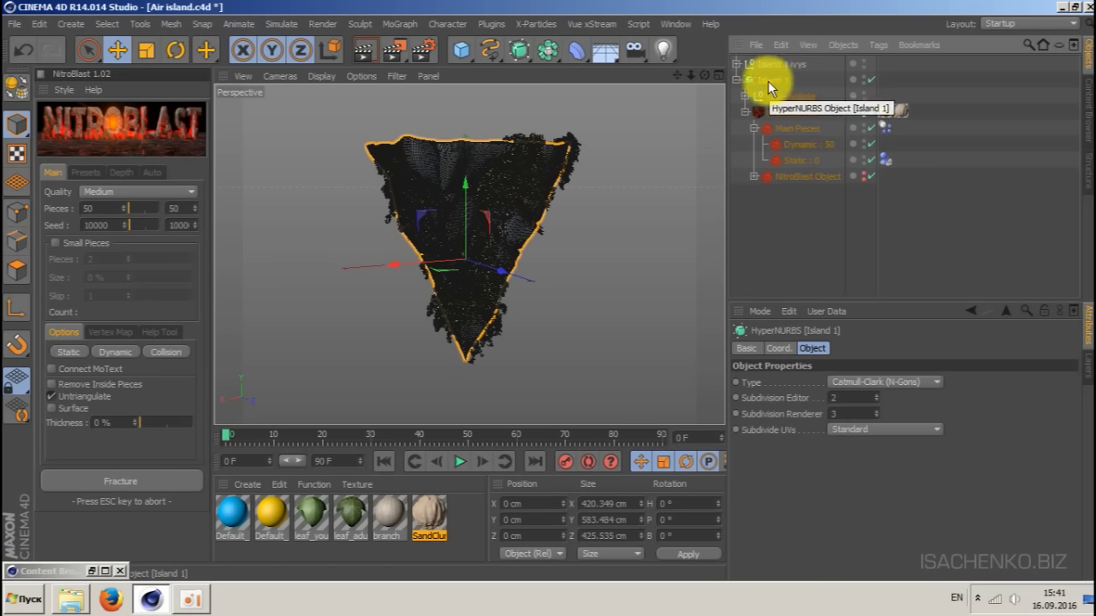
pyautogui.click(790, 111)
pyautogui.click(748, 113)
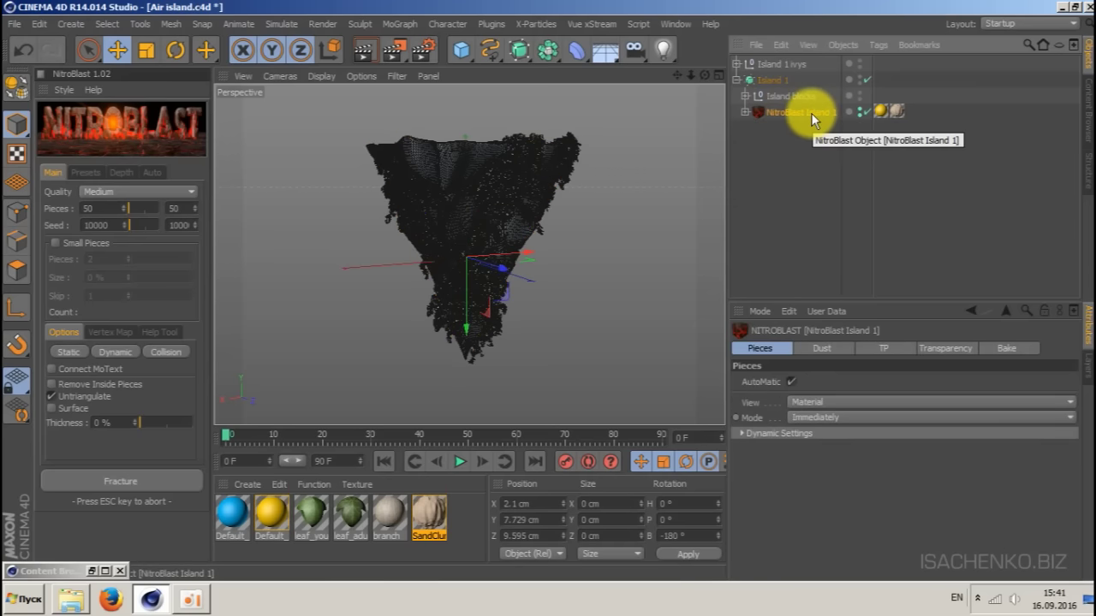
pyautogui.press('Delete')
# - Apply the SandClumpy material to the Island blocks group and set its projection to Cubic
pyautogui.click(789, 97)
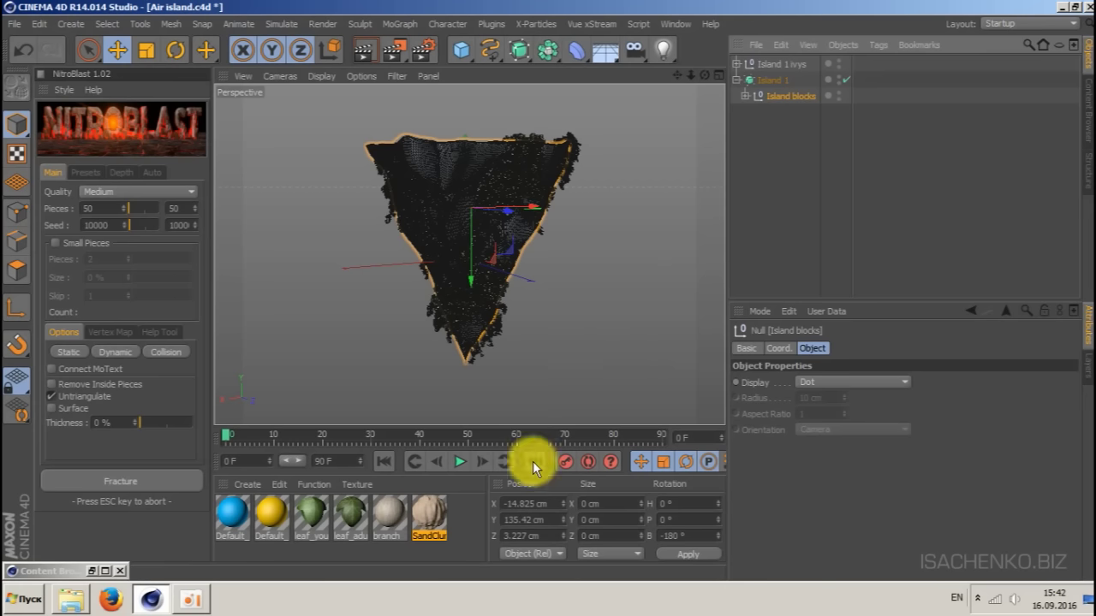
pyautogui.moveTo(419, 522); pyautogui.dragTo(782, 95)
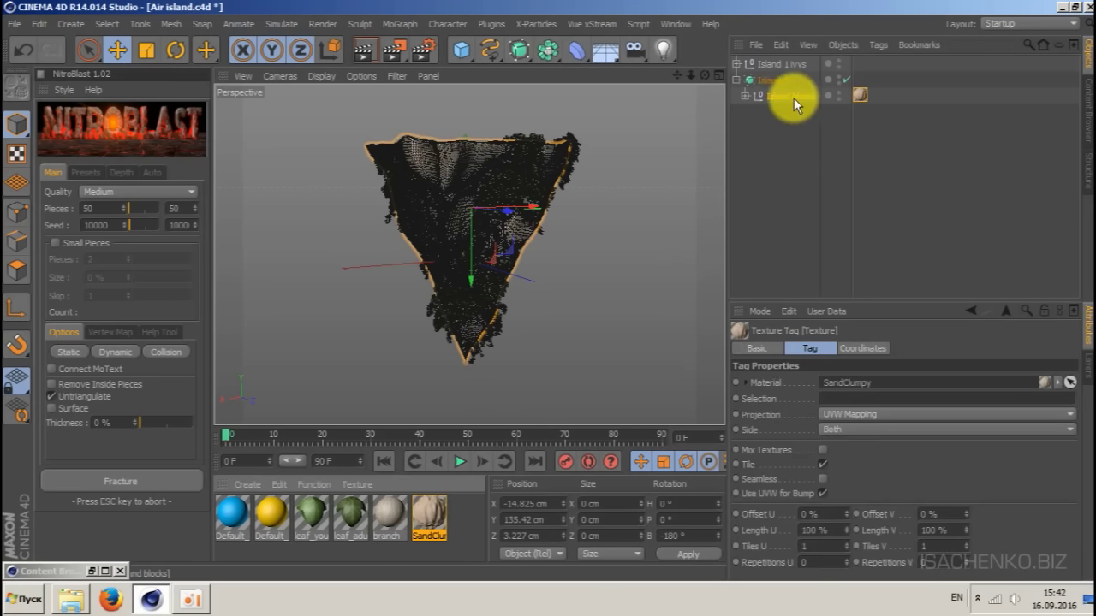
pyautogui.click(744, 95)
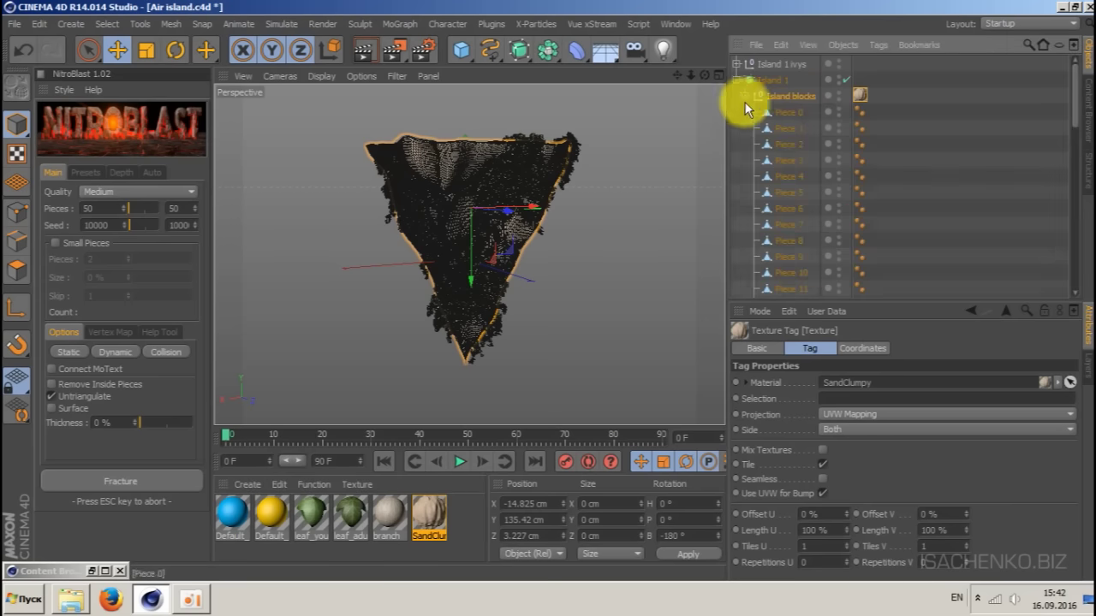
pyautogui.click(744, 96)
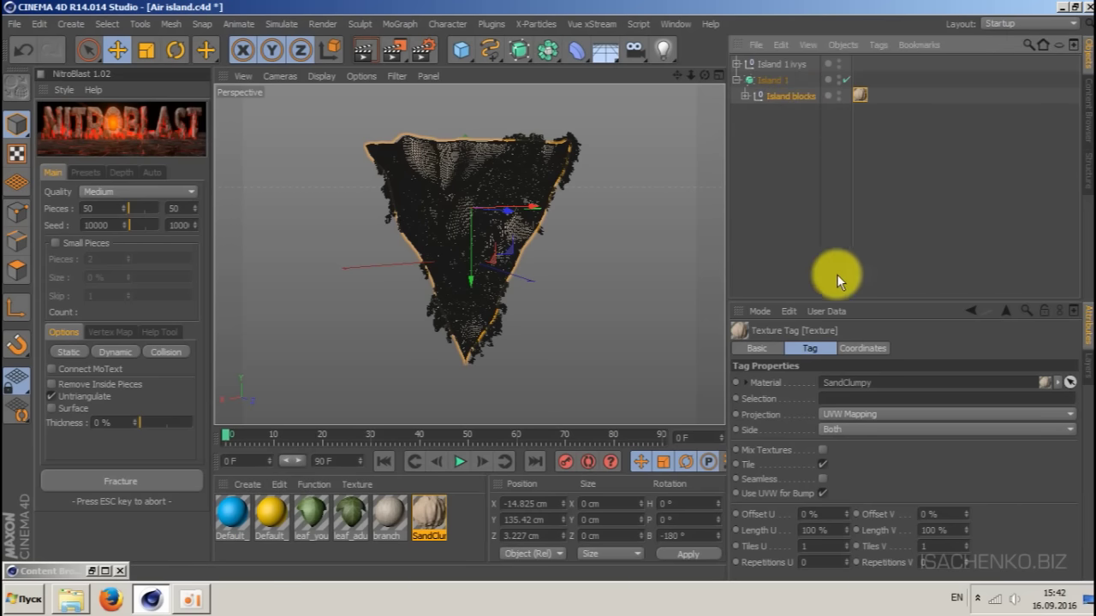
pyautogui.click(882, 412)
pyautogui.click(884, 482)
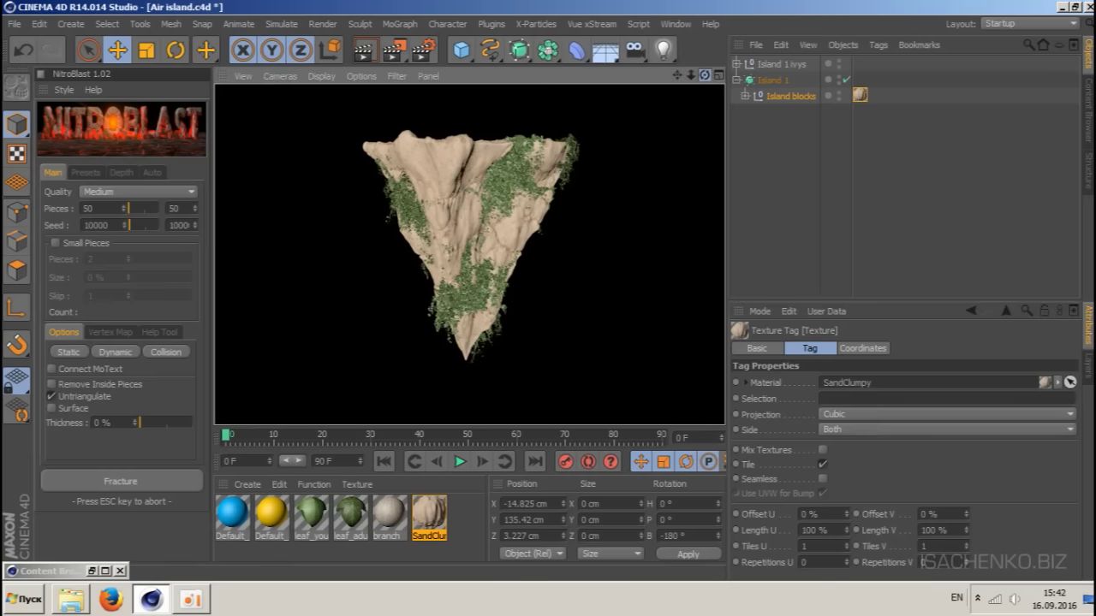
# - Inspect the textured island from above and from the side with a test render
pyautogui.moveTo(705, 75); pyautogui.dragTo(661, 105)
pyautogui.moveTo(704, 74); pyautogui.dragTo(703, 98)
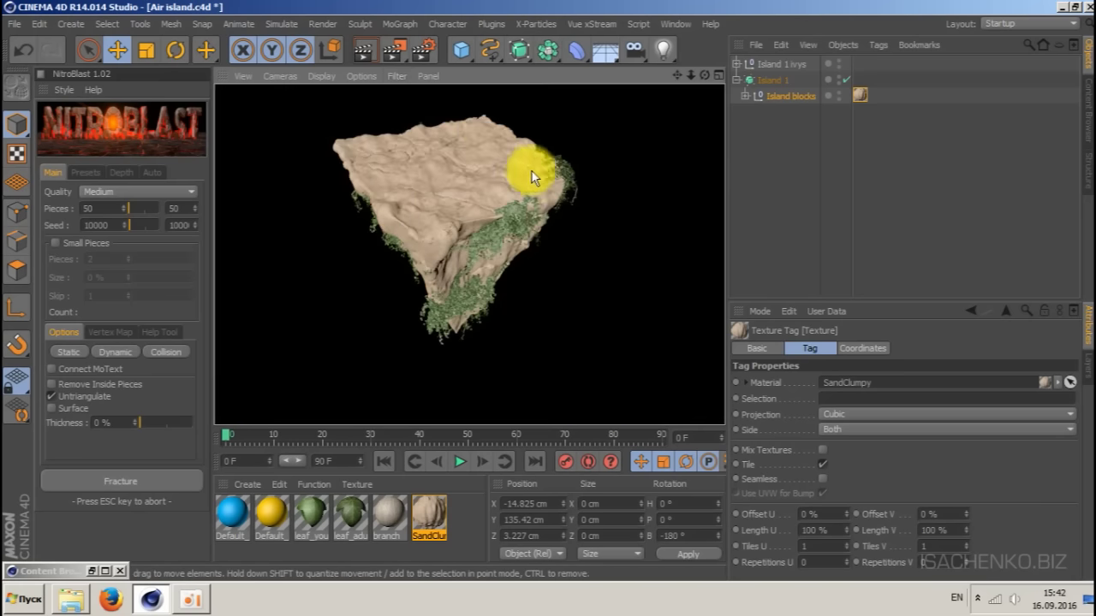
pyautogui.moveTo(703, 73); pyautogui.dragTo(770, 103)
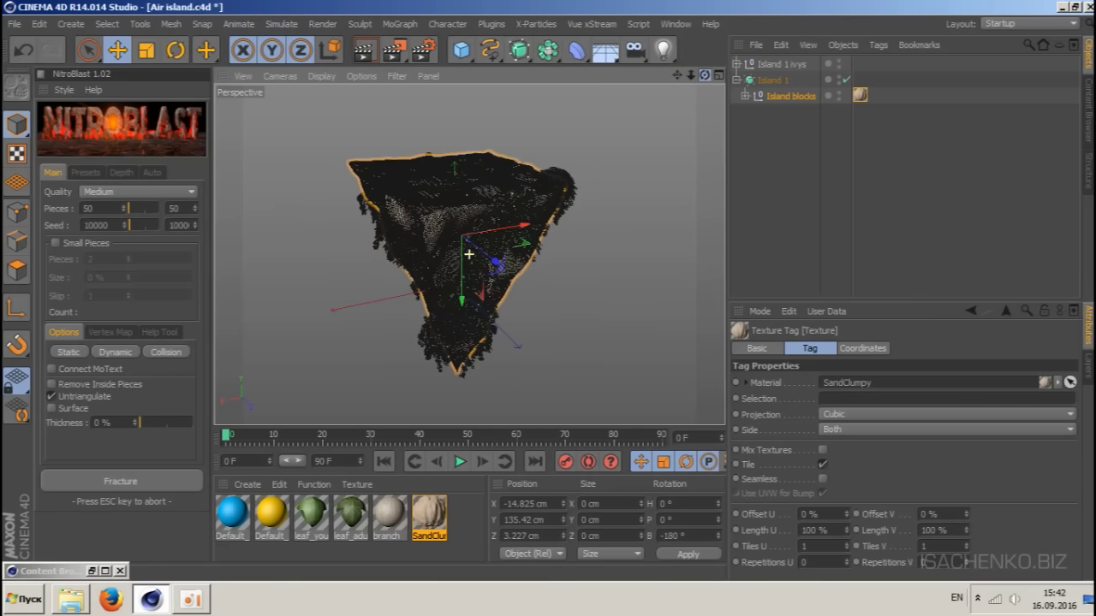
pyautogui.moveTo(682, 75)
pyautogui.mouseDown()
pyautogui.moveTo(680, 56)
pyautogui.moveTo(705, 93)
pyautogui.moveTo(693, 75)
pyautogui.moveTo(702, 70)
pyautogui.mouseUp()
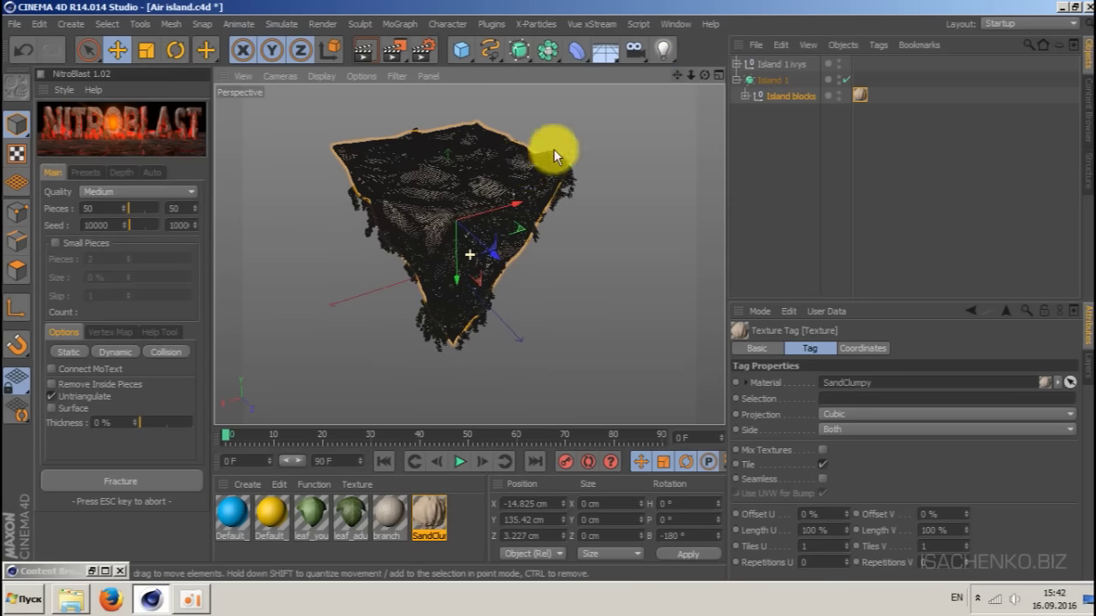
# - Undock the NitroBlast window from the layout and close it
pyautogui.click(43, 89)
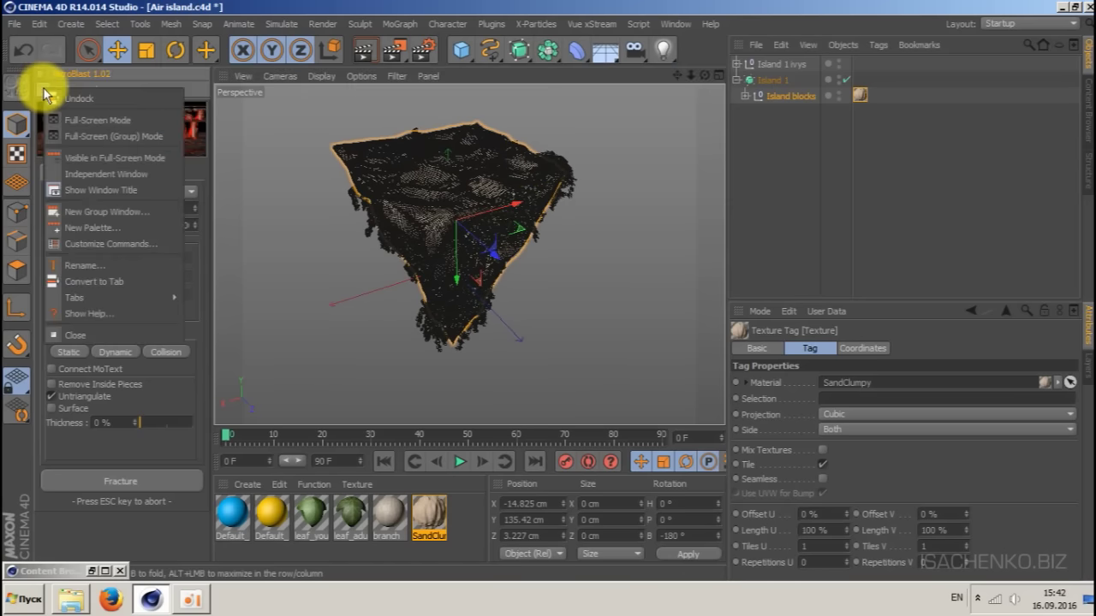
pyautogui.click(86, 98)
pyautogui.click(200, 60)
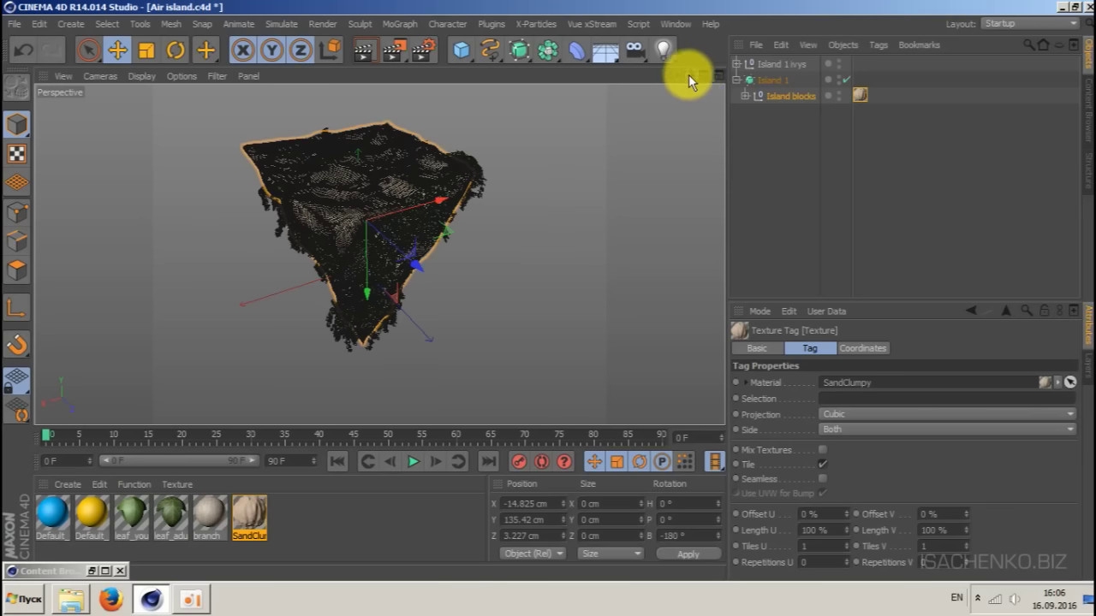
# - Delete the blue and yellow default materials and save the scene
pyautogui.moveTo(704, 75); pyautogui.dragTo(699, 49)
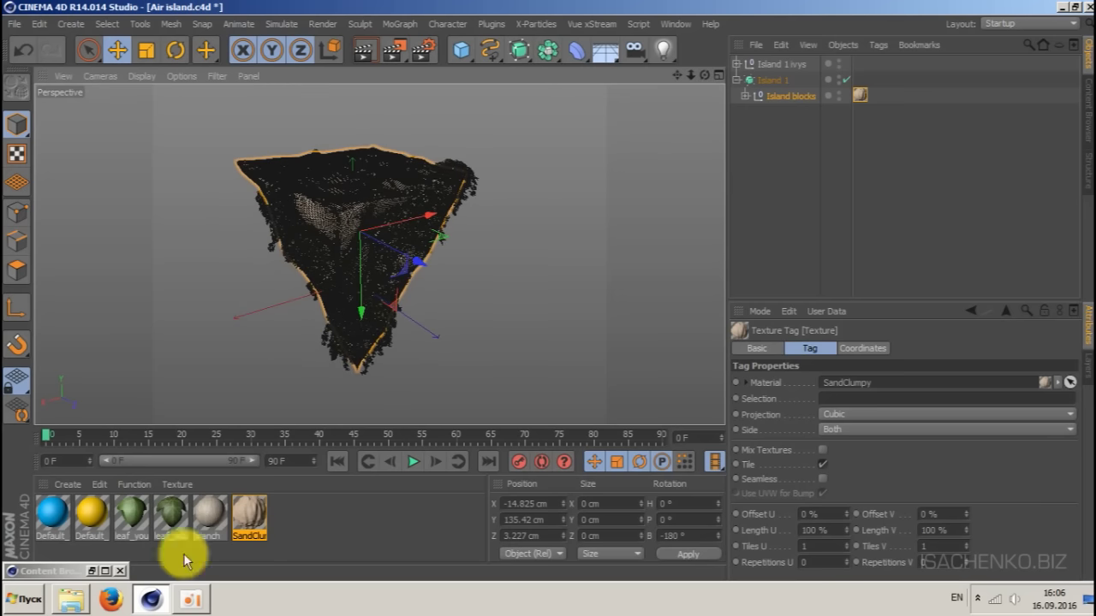
pyautogui.moveTo(93, 555); pyautogui.dragTo(51, 515)
pyautogui.press('Delete')
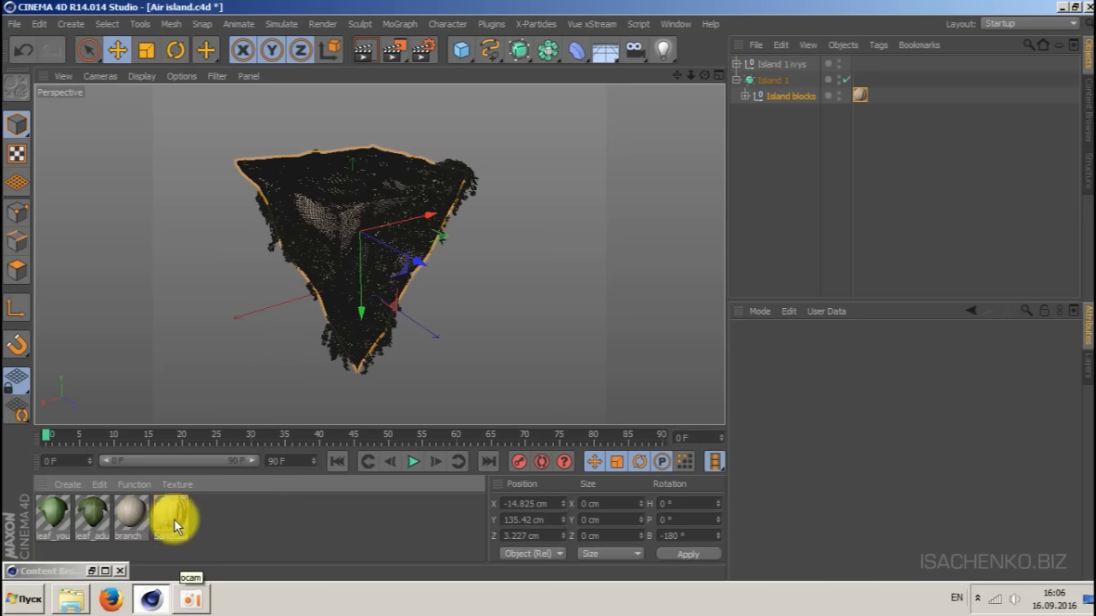
pyautogui.hotkey('ctrl', 's')
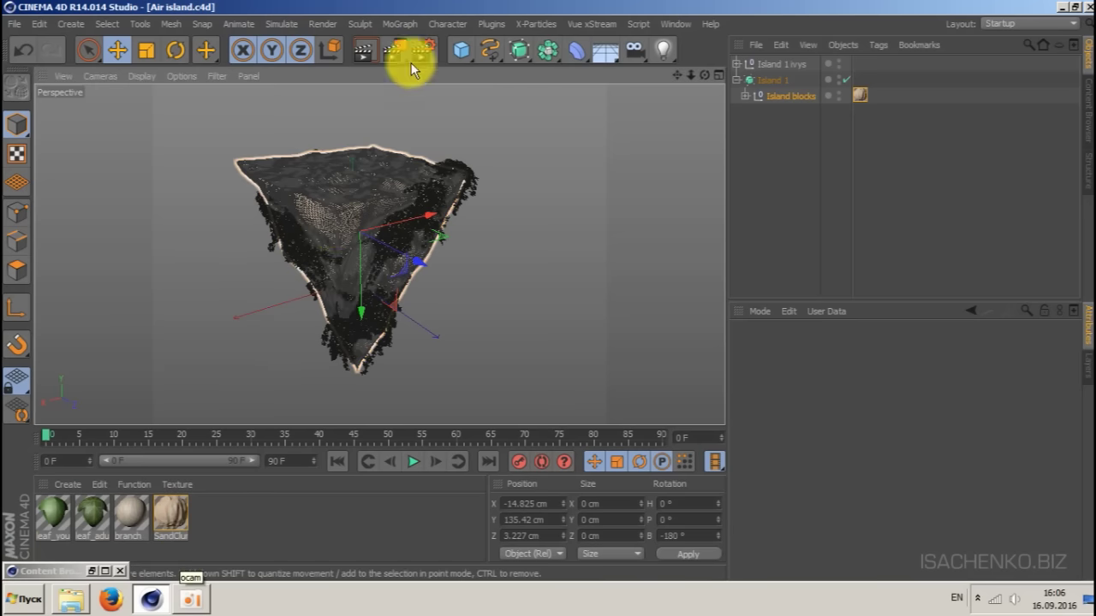
# - Open the render settings beside the model and set the output width to 900 pixels
pyautogui.click(422, 50)
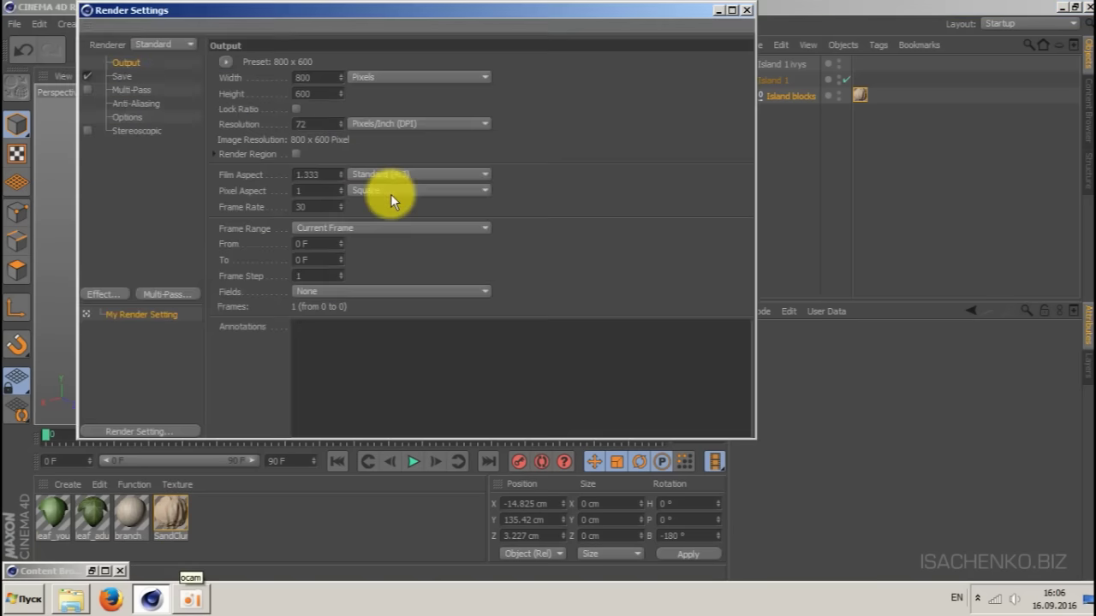
pyautogui.moveTo(419, 13); pyautogui.dragTo(747, 95)
pyautogui.click(666, 152)
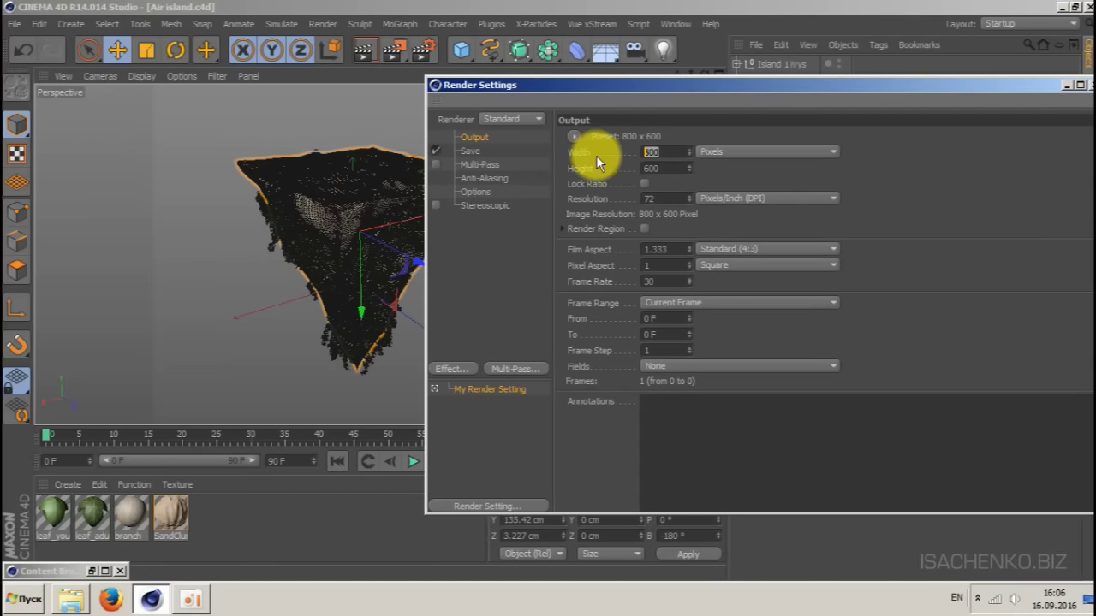
pyautogui.write('900')
pyautogui.press('Return')
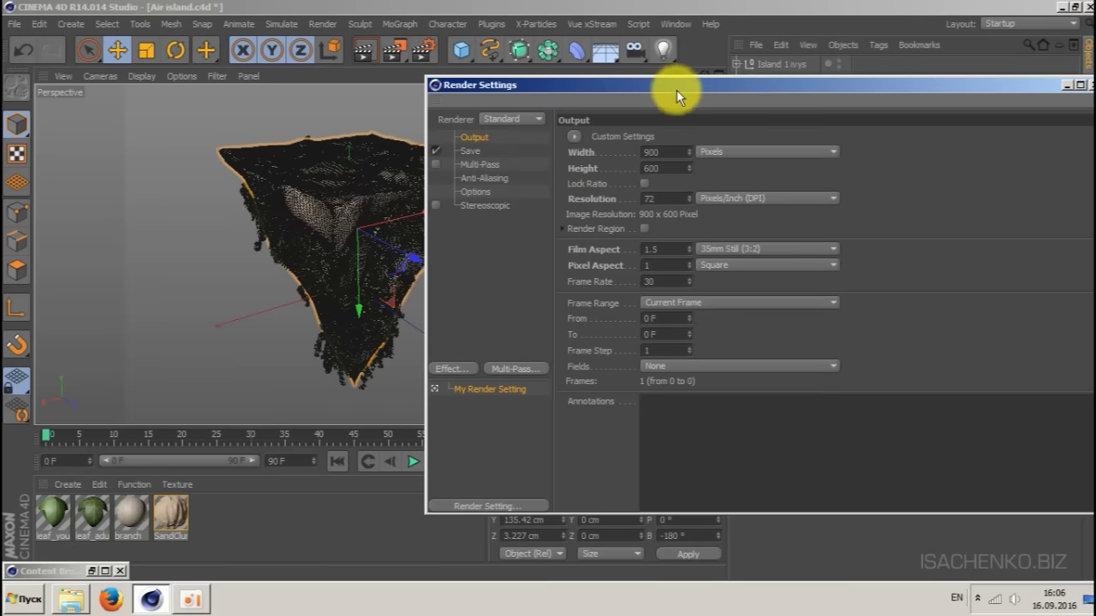
pyautogui.moveTo(676, 90); pyautogui.dragTo(631, 91)
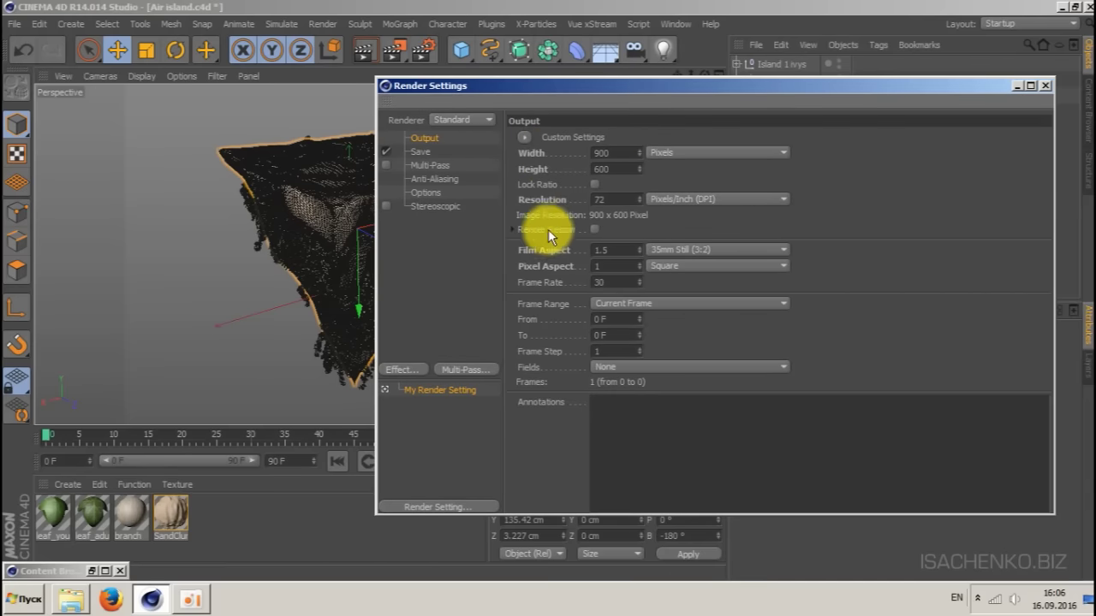
# - Lock the output's aspect ratio and set the width to 1200 pixels
pyautogui.click(595, 187)
pyautogui.moveTo(623, 152); pyautogui.dragTo(531, 157)
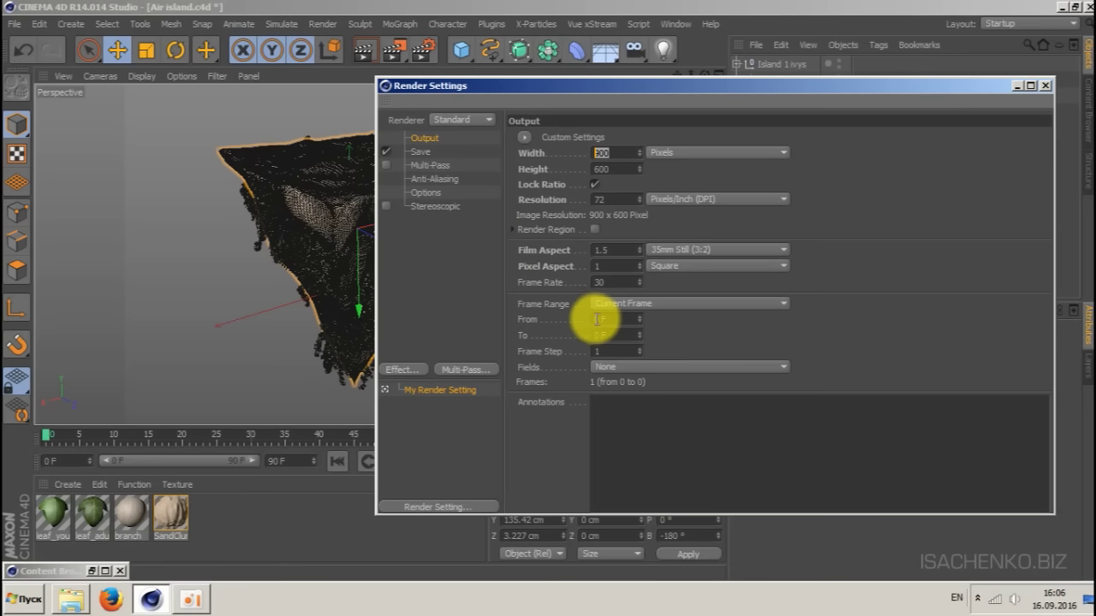
pyautogui.write('1200')
pyautogui.press('Return')
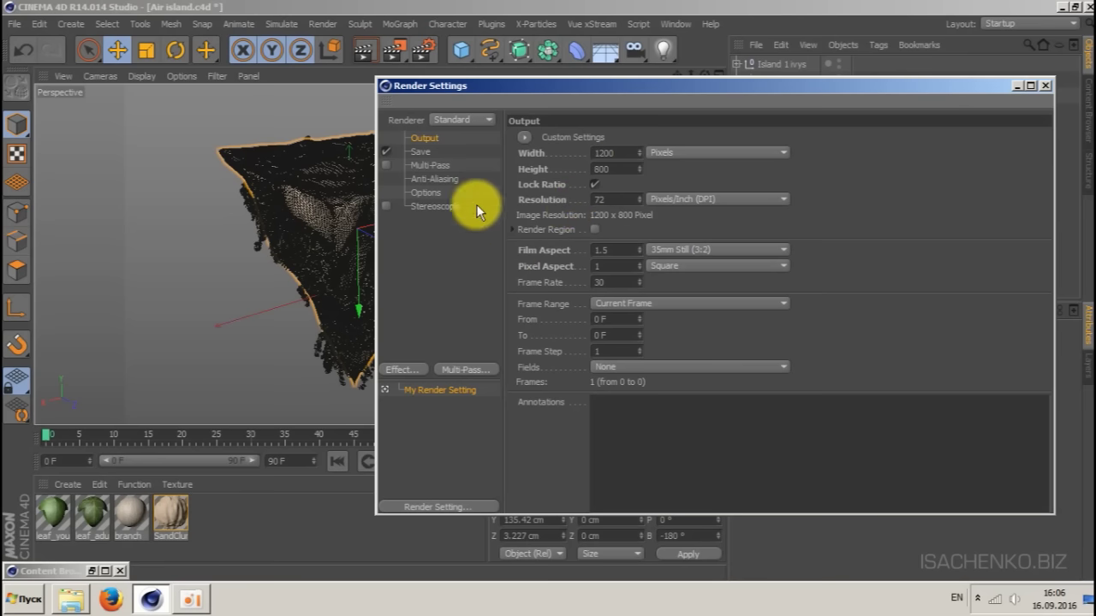
# - Switch the renderer to Physical and add the Global Illumination effect
pyautogui.click(470, 123)
pyautogui.click(460, 151)
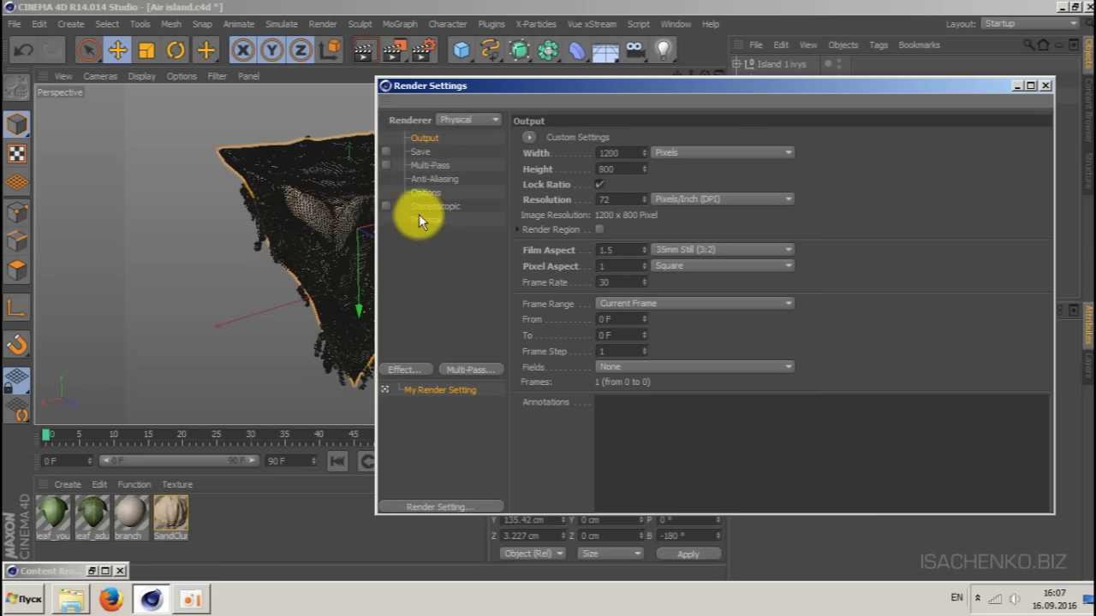
pyautogui.click(471, 369)
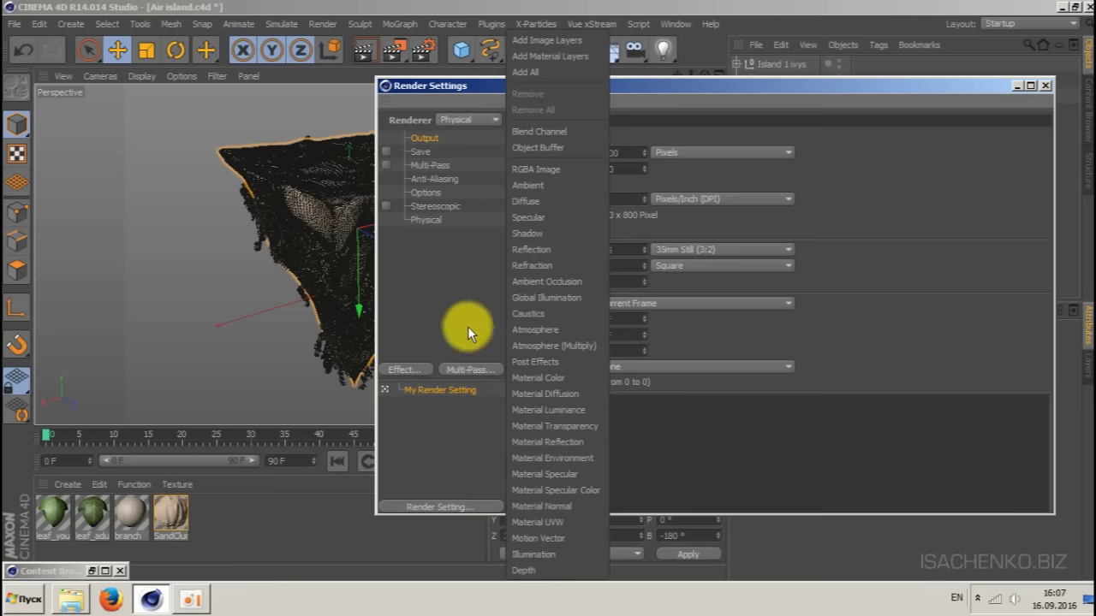
pyautogui.click(400, 367)
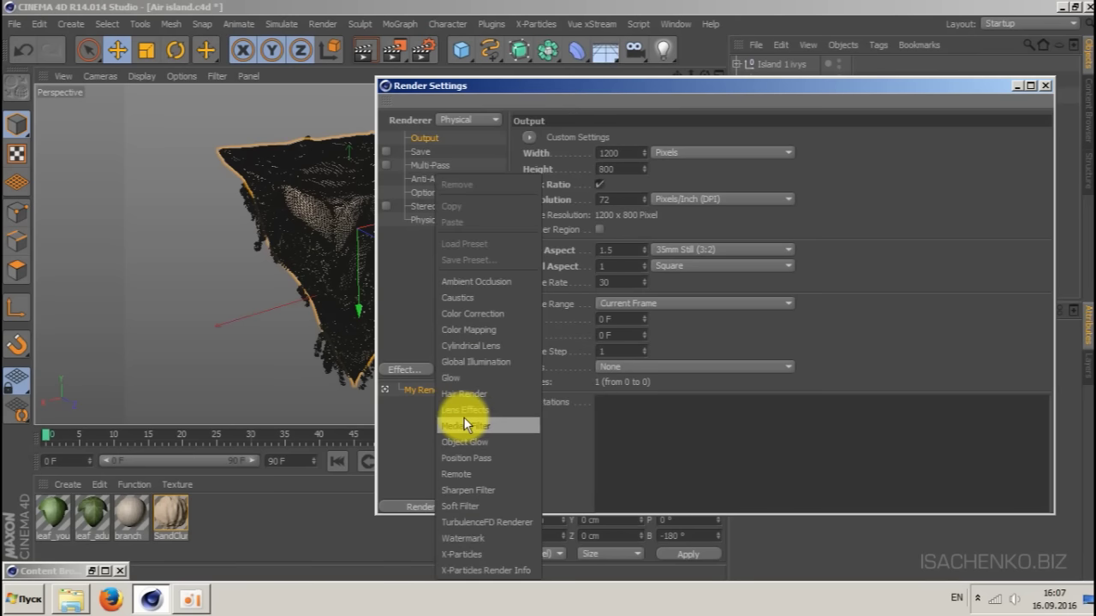
pyautogui.click(472, 361)
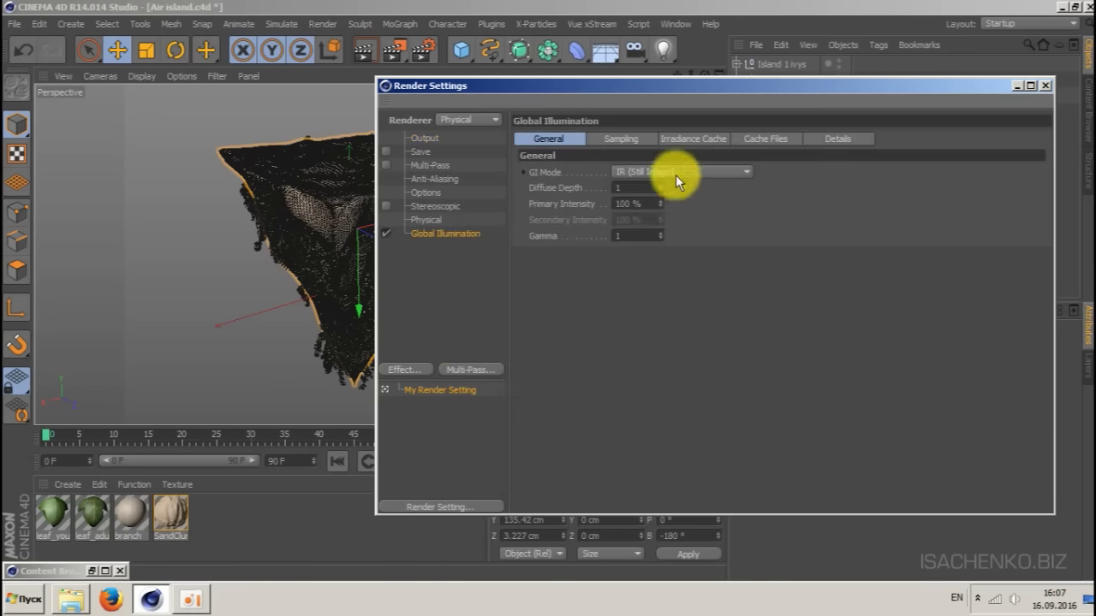
# - Set the Global Illumination samples to Low and bring up its cache file options
pyautogui.click(625, 139)
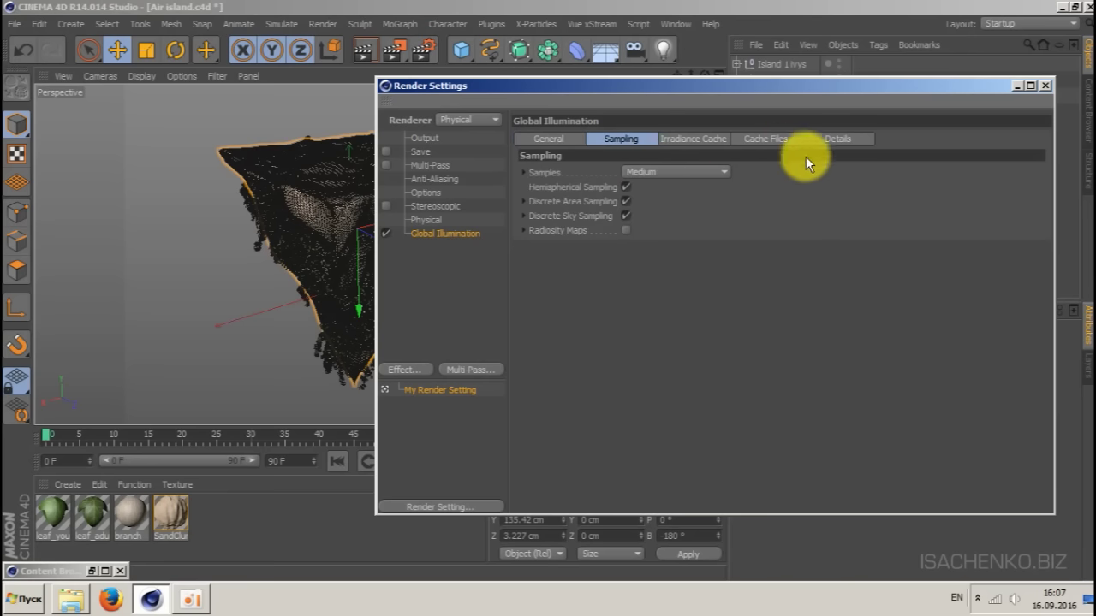
pyautogui.click(671, 174)
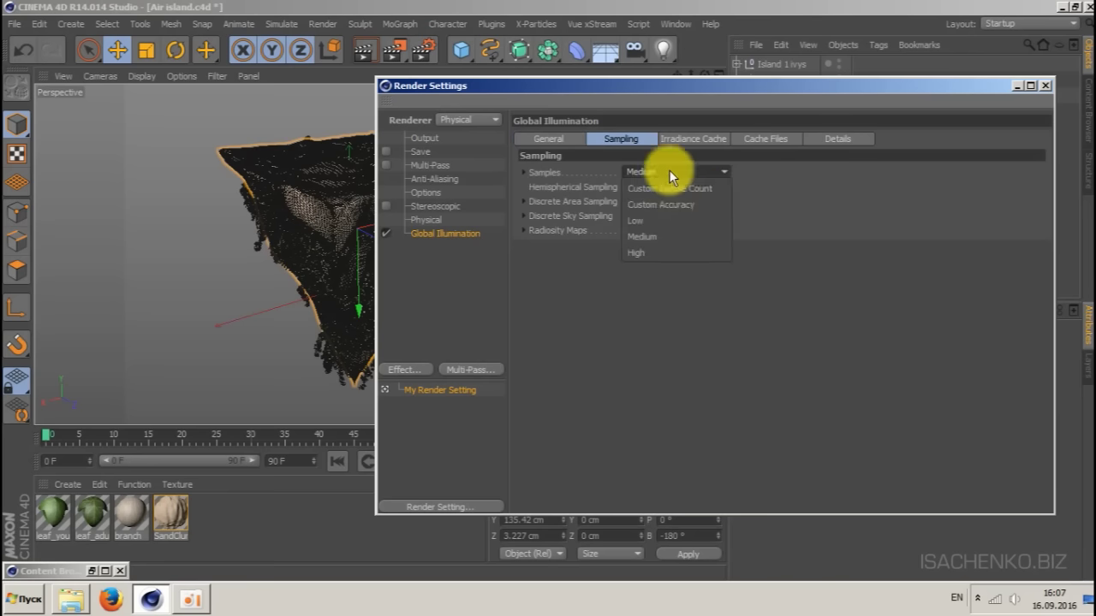
pyautogui.click(674, 220)
pyautogui.click(755, 139)
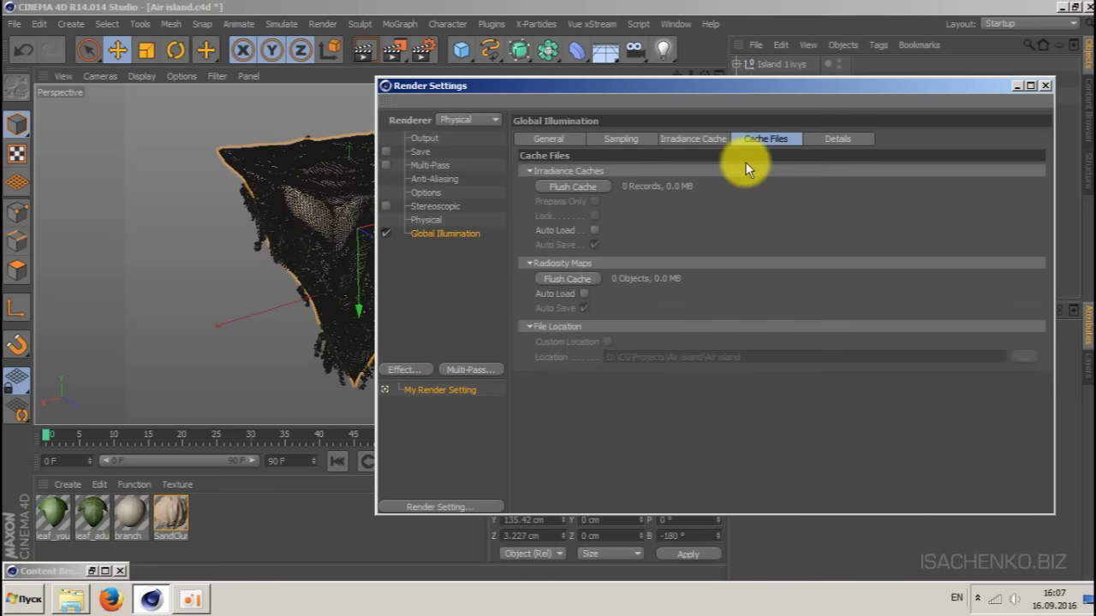
# - Set the Global Illumination irradiance cache to Preview record density with Minimal smoothing
pyautogui.click(697, 139)
pyautogui.click(666, 172)
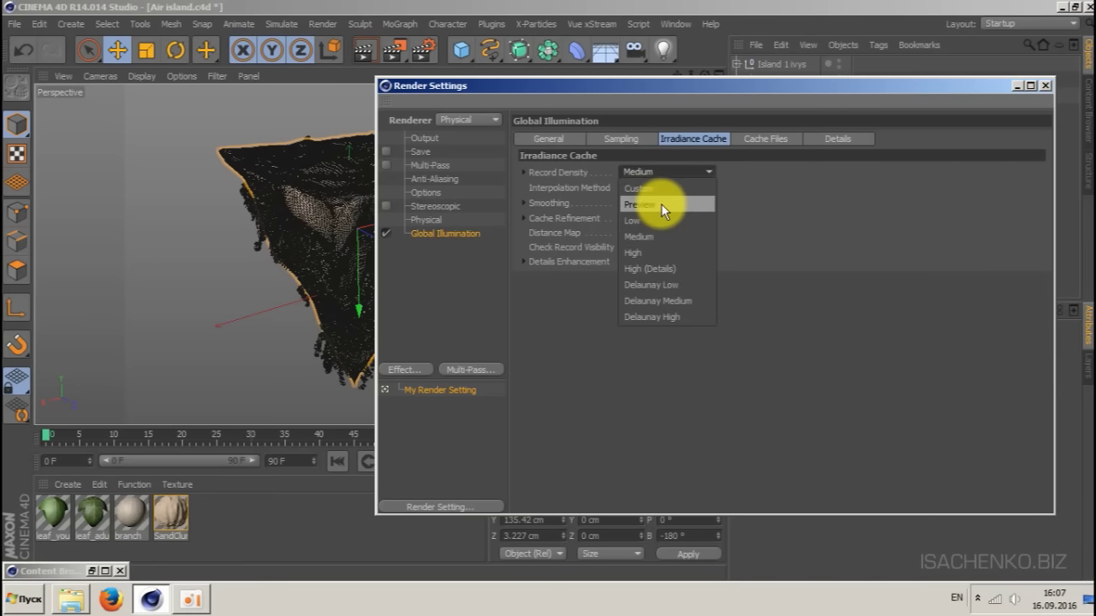
pyautogui.click(664, 203)
pyautogui.click(677, 202)
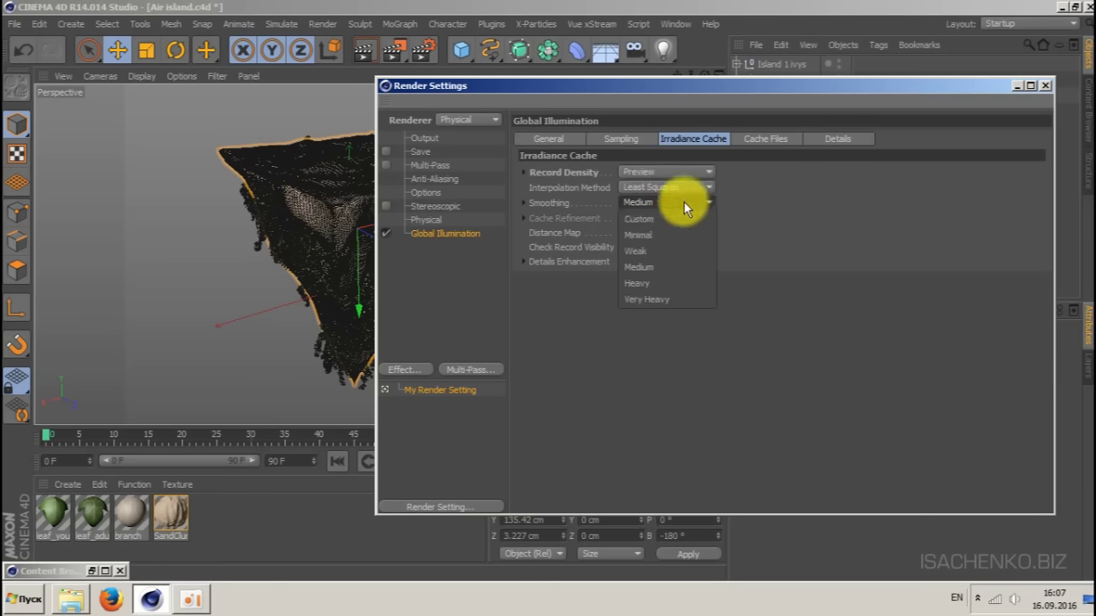
pyautogui.click(669, 233)
# - Set the Global Illumination Glass/Mirror Optimization to 50% and close the render settings
pyautogui.click(842, 141)
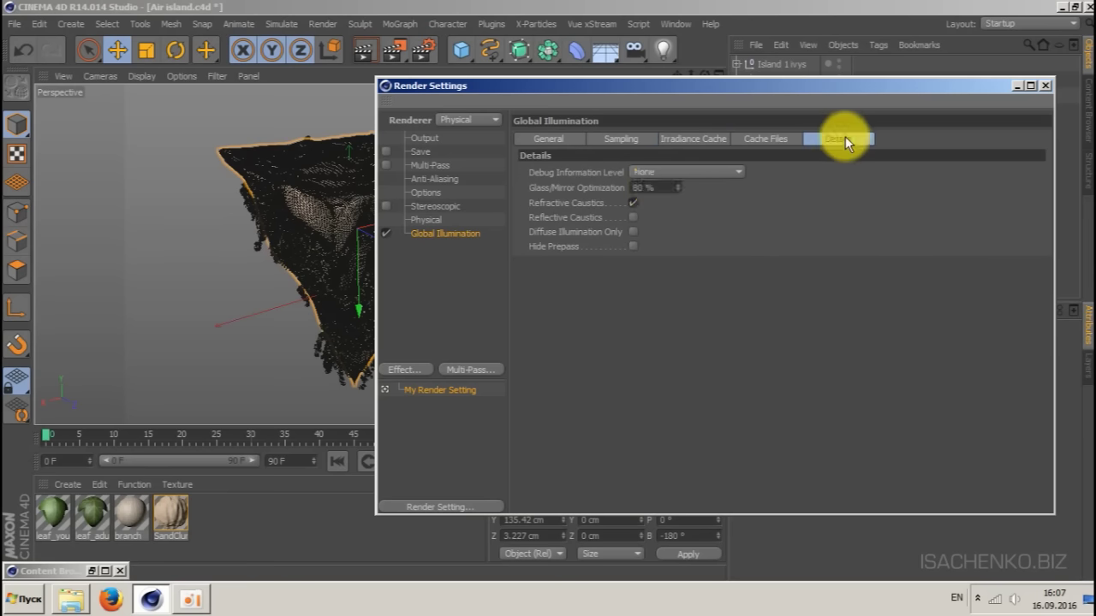
pyautogui.click(653, 187)
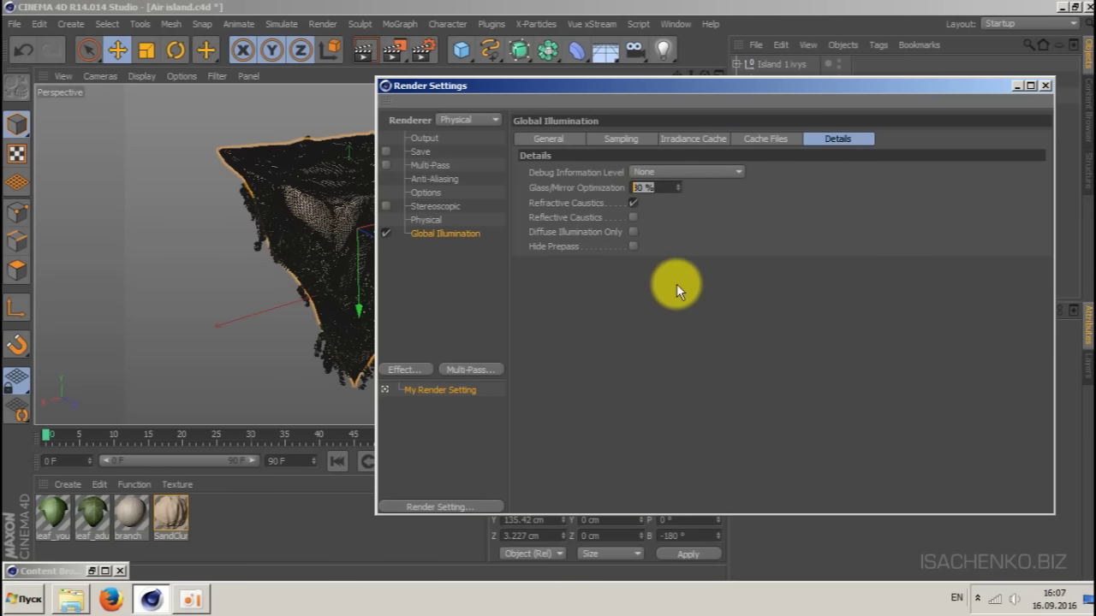
pyautogui.write('50')
pyautogui.press('Return')
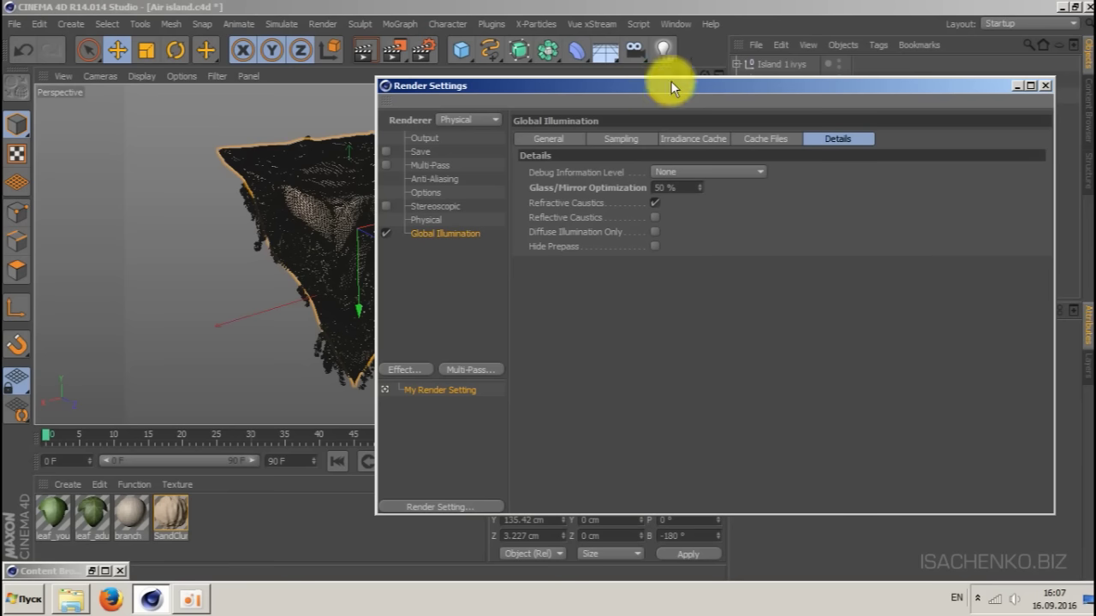
pyautogui.click(620, 140)
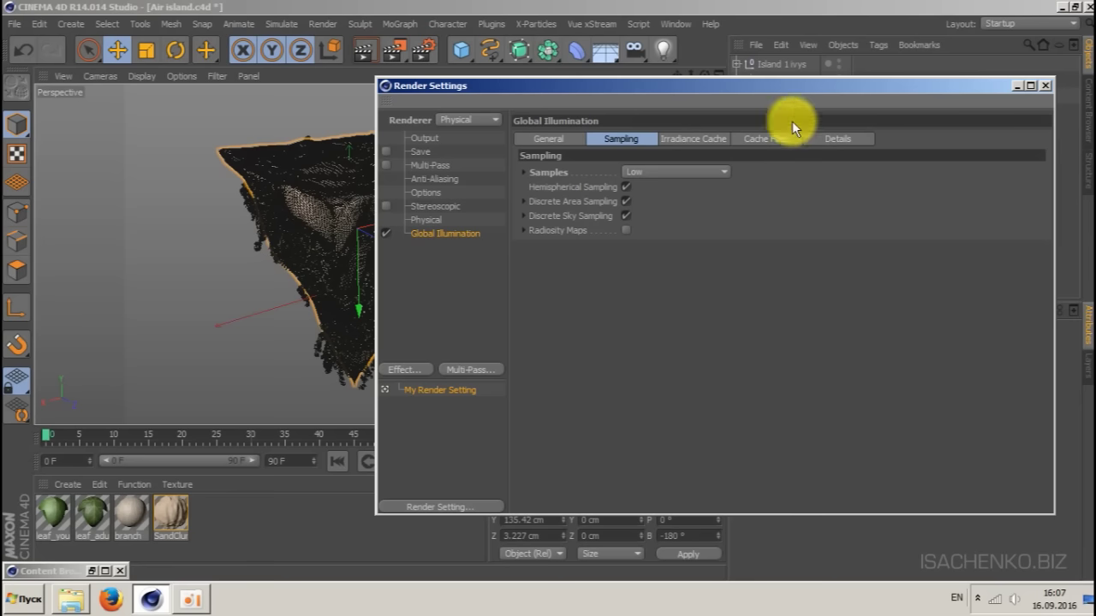
pyautogui.click(1048, 87)
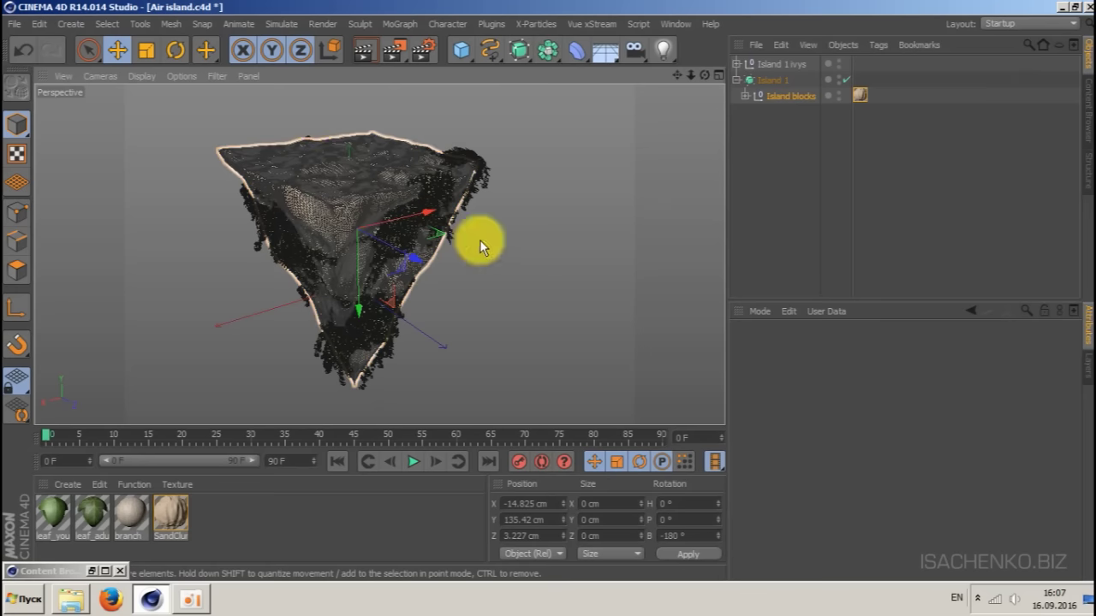
# - Open the Content Browser and go to the HDRI folder in the Visualize materials library
pyautogui.moveTo(706, 77); pyautogui.dragTo(705, 71)
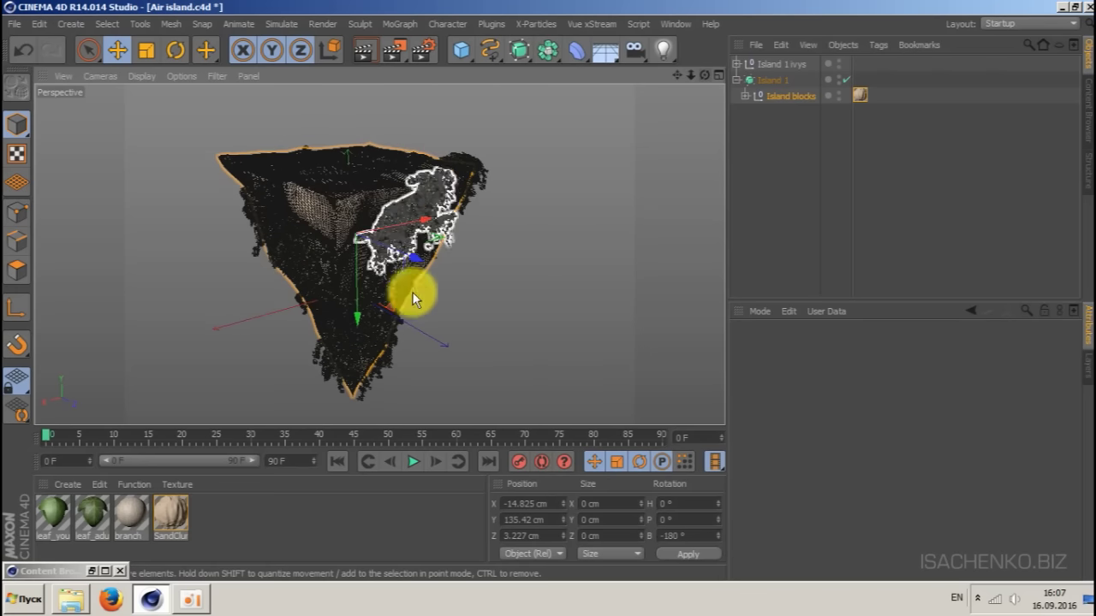
pyautogui.click(676, 24)
pyautogui.click(724, 109)
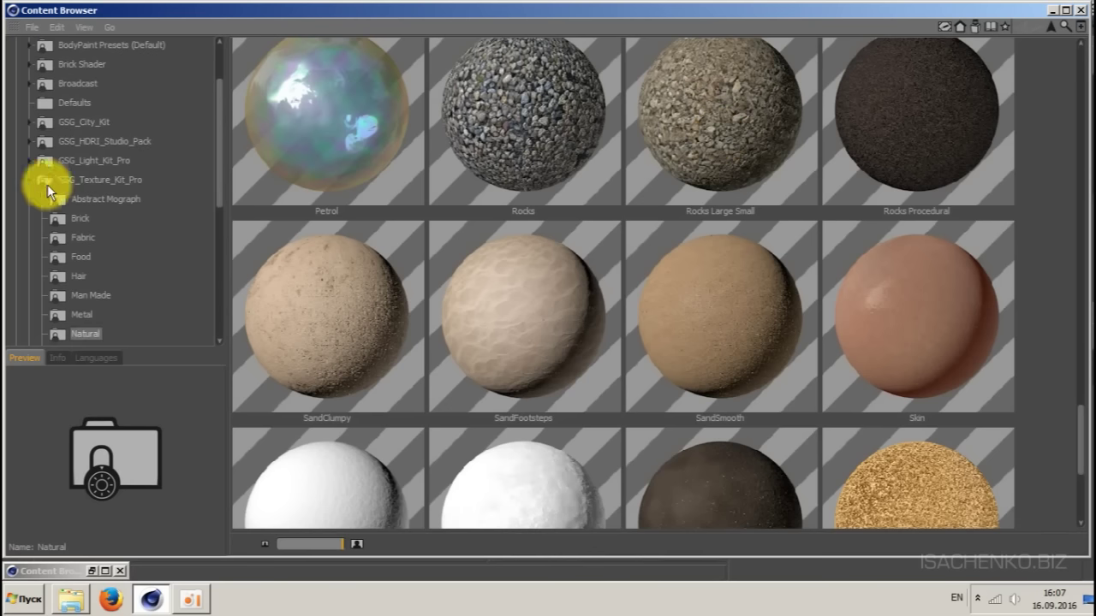
pyautogui.click(25, 181)
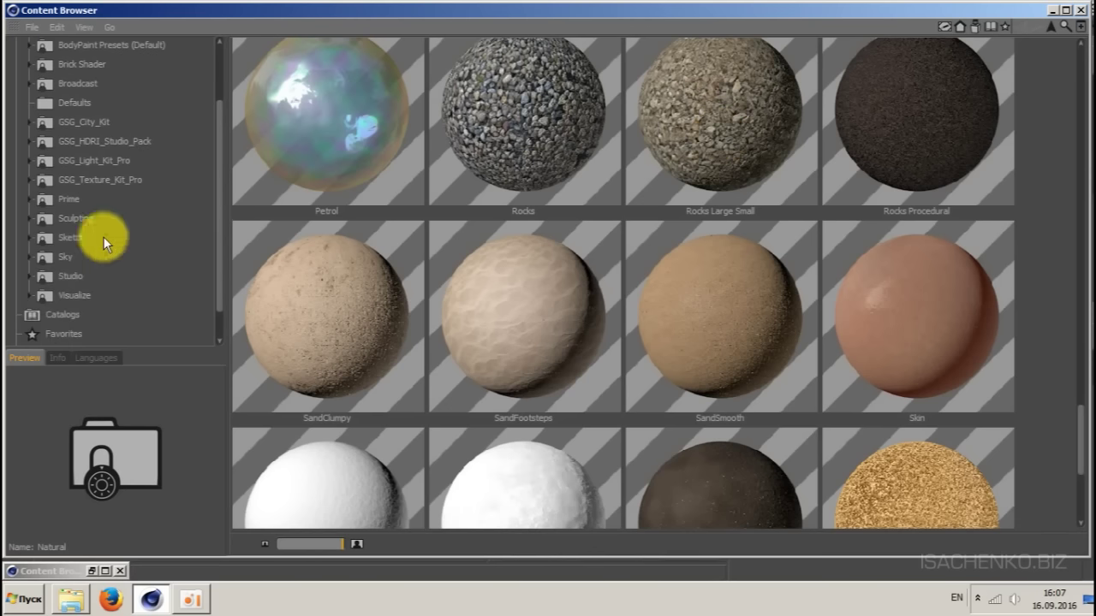
pyautogui.click(28, 294)
pyautogui.moveTo(220, 188); pyautogui.dragTo(132, 253)
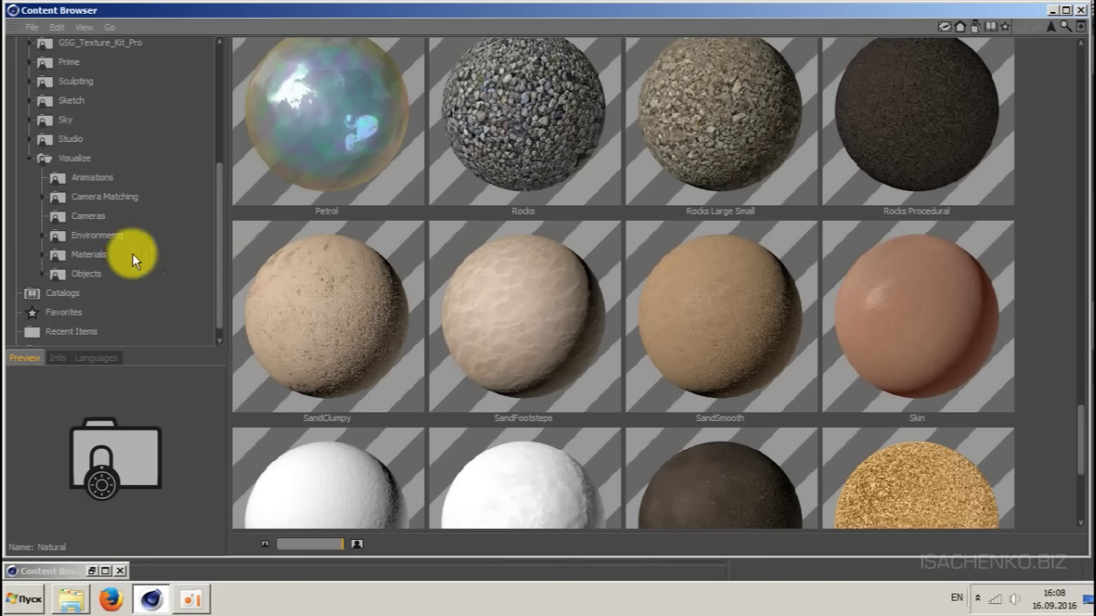
pyautogui.click(41, 255)
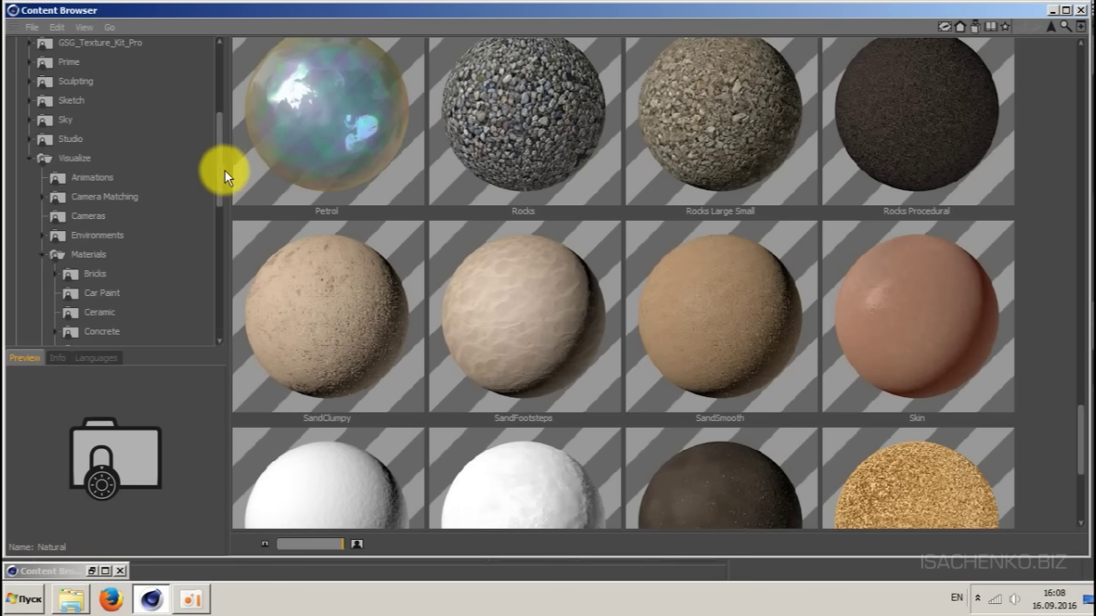
pyautogui.moveTo(224, 173); pyautogui.dragTo(220, 228)
pyautogui.click(89, 229)
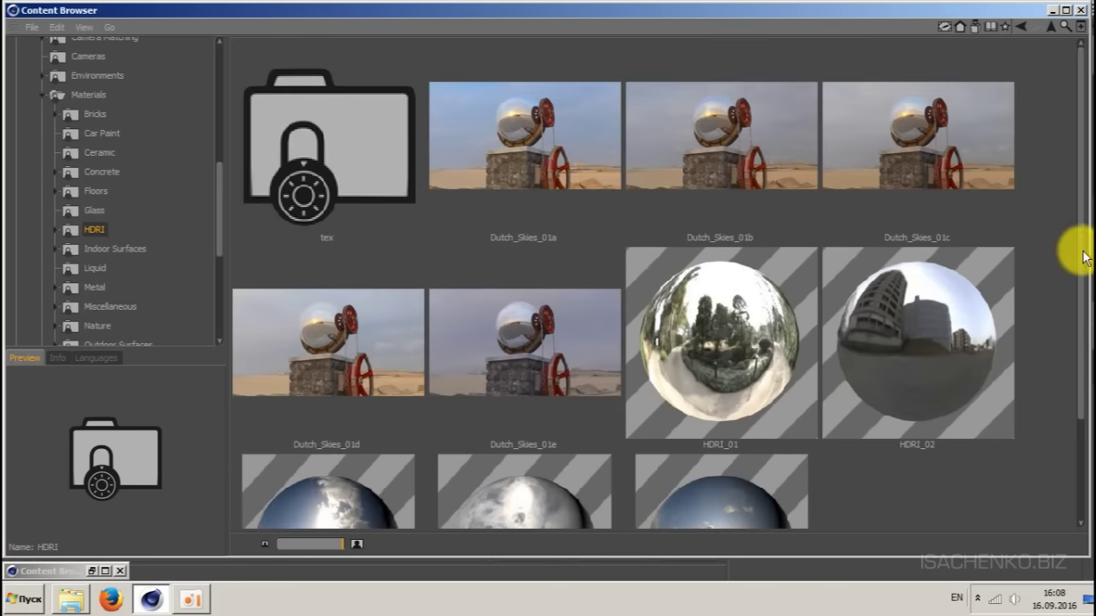
# - Load the Hyperfocal_HDR_Sunset preset into the scene and delete the annotation tag from its null
pyautogui.moveTo(1079, 255); pyautogui.dragTo(1083, 394)
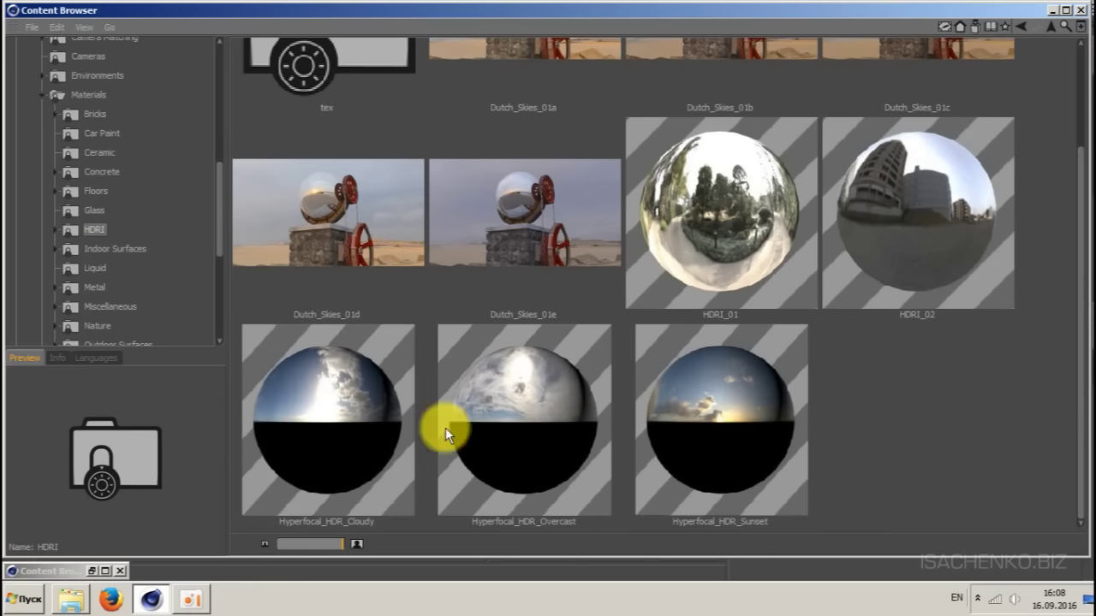
pyautogui.click(724, 405)
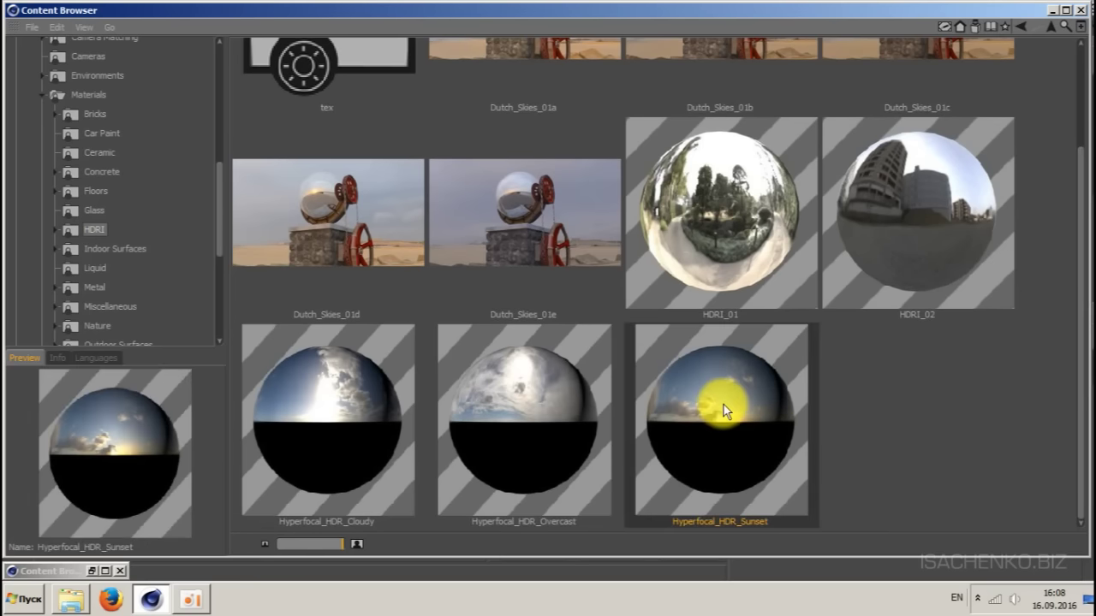
pyautogui.click(1054, 10)
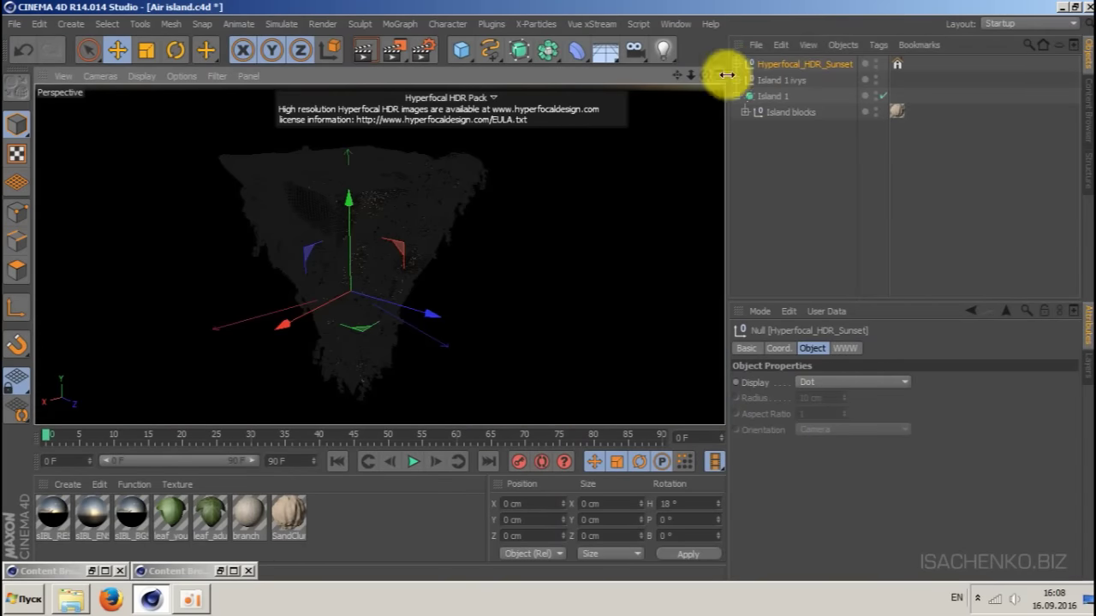
pyautogui.click(895, 64)
pyautogui.press('Delete')
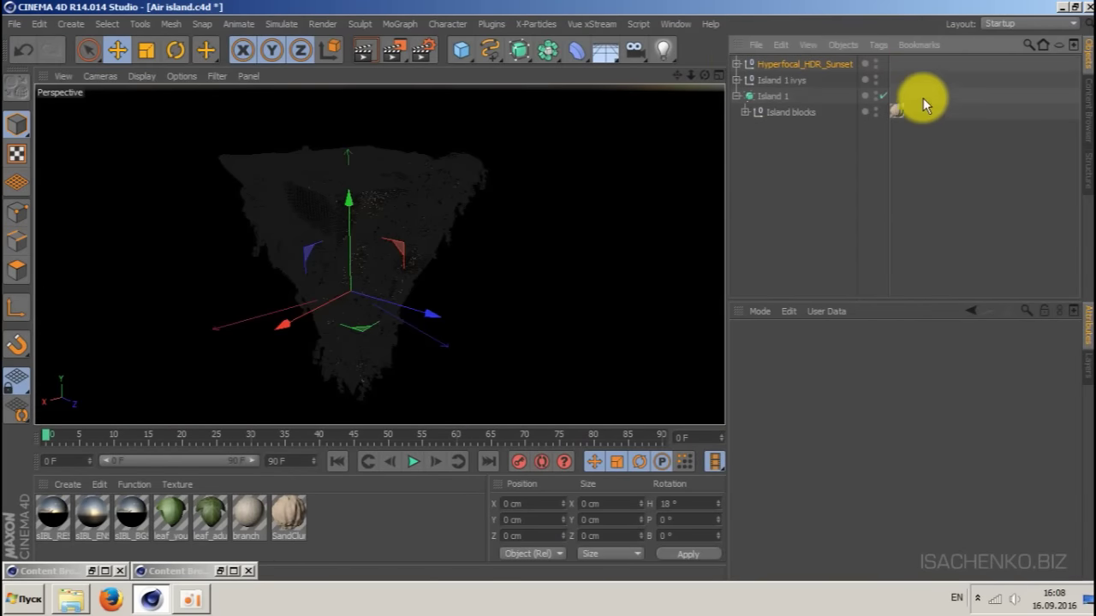
# - Select the texture tags of all three sIBL sky objects and set their Offset V to 21%
pyautogui.click(738, 65)
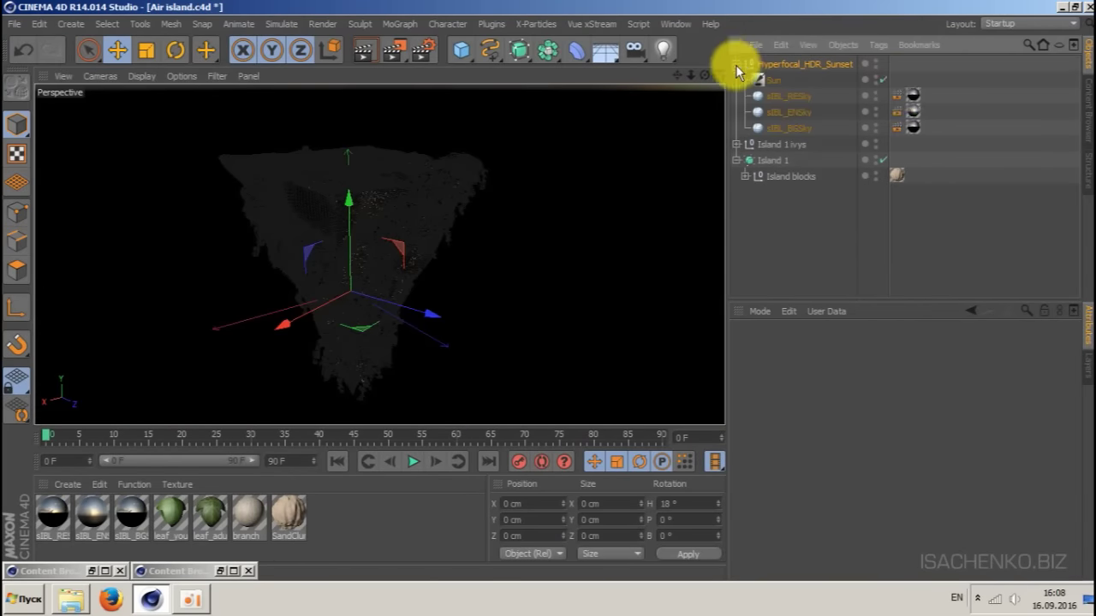
pyautogui.click(914, 96)
pyautogui.keyDown('ctrl'); pyautogui.click(912, 128); pyautogui.keyUp('ctrl')
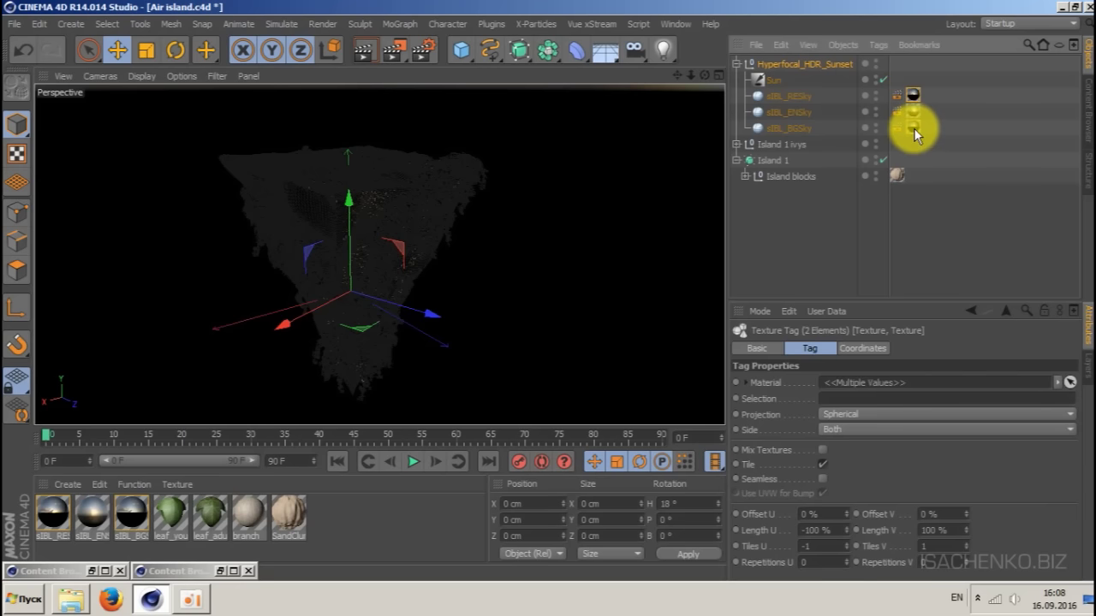
pyautogui.moveTo(704, 75)
pyautogui.mouseDown()
pyautogui.moveTo(704, 40)
pyautogui.moveTo(704, 74)
pyautogui.mouseUp()
pyautogui.click(913, 93)
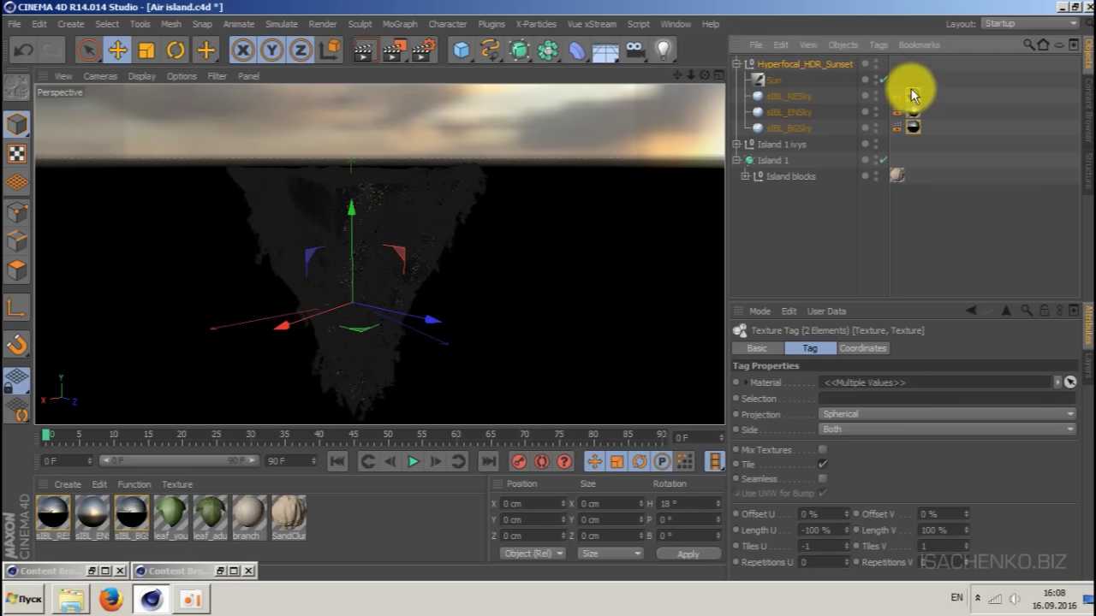
pyautogui.moveTo(925, 86); pyautogui.dragTo(916, 131)
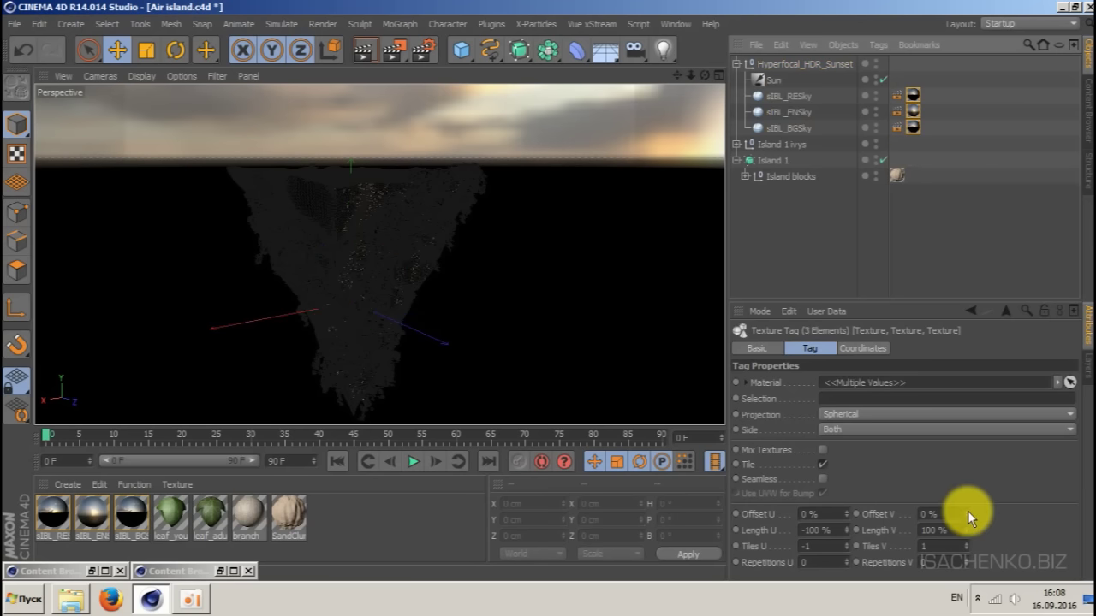
pyautogui.moveTo(966, 510); pyautogui.dragTo(993, 493)
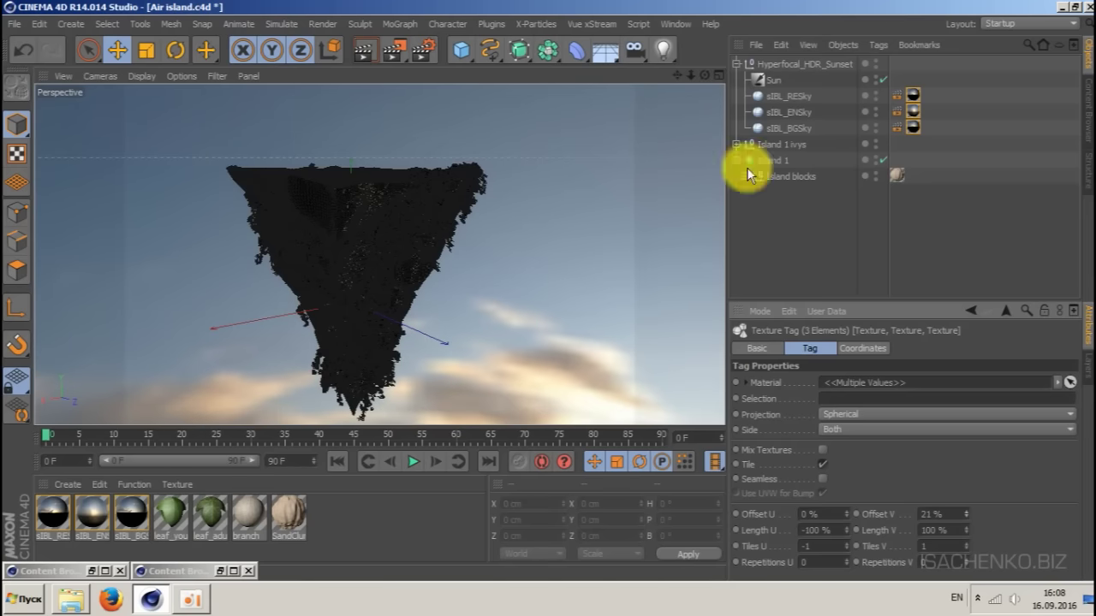
pyautogui.moveTo(704, 75)
pyautogui.mouseDown()
pyautogui.moveTo(699, 92)
pyautogui.moveTo(685, 85)
pyautogui.mouseUp()
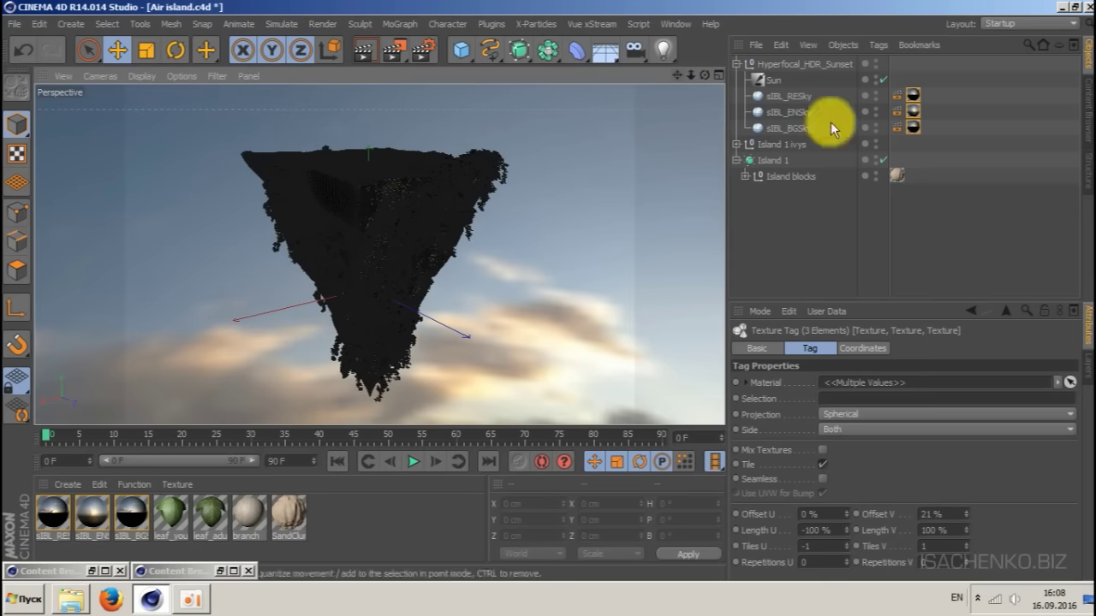
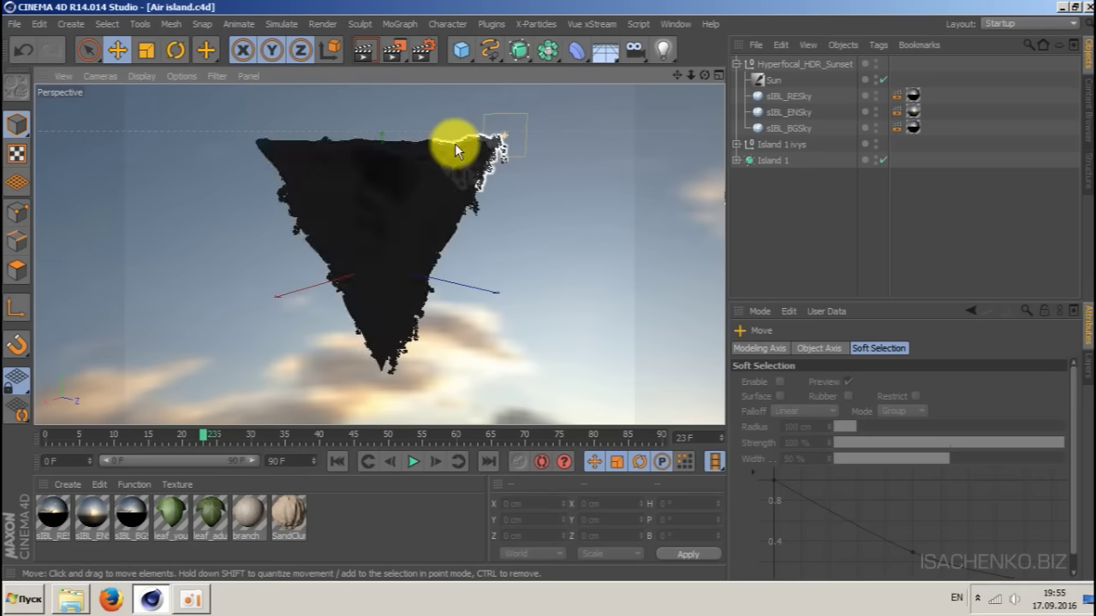
pyautogui.click(366, 136)
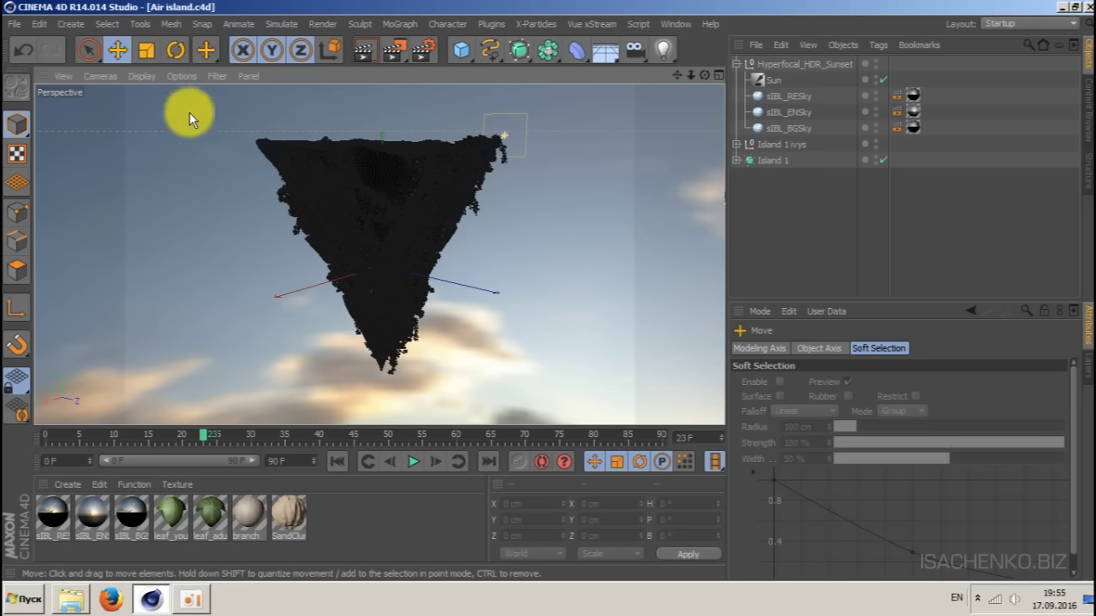
pyautogui.click(142, 76)
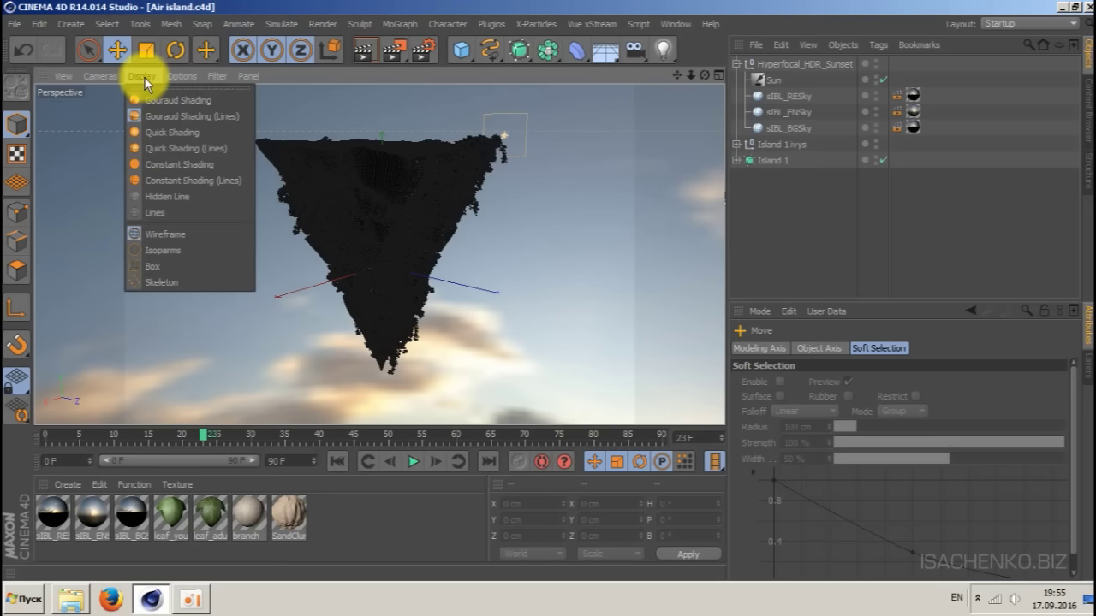
pyautogui.click(159, 195)
# - Add a cube and raise it to about 245 cm in Y so it sits on the island's top
pyautogui.moveTo(702, 74); pyautogui.dragTo(649, 129)
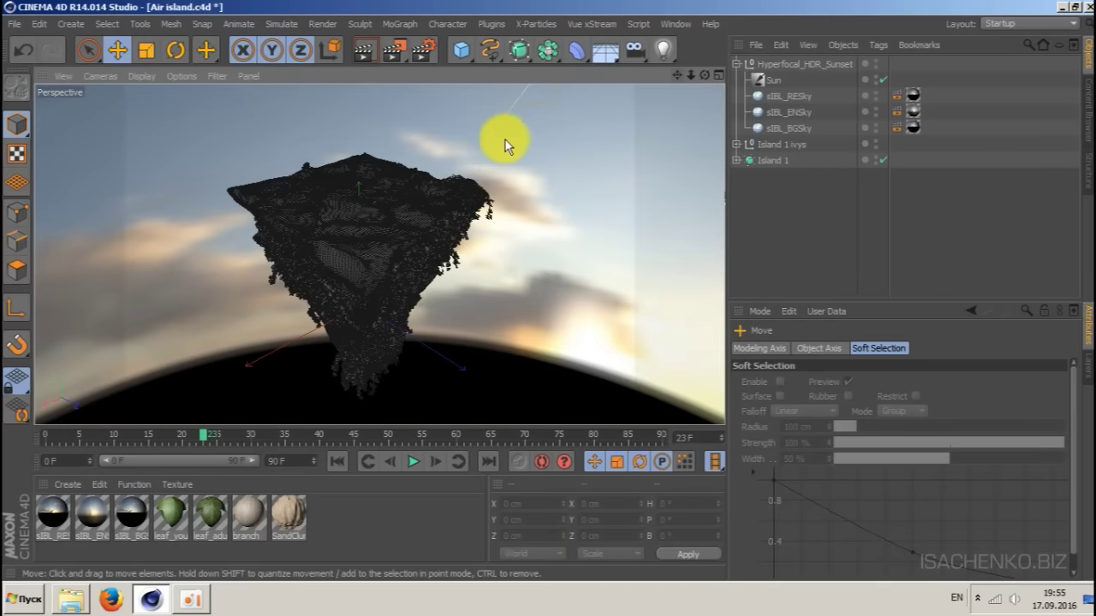
pyautogui.scroll(3, 390, 188)
pyautogui.scroll(-1, 389, 187)
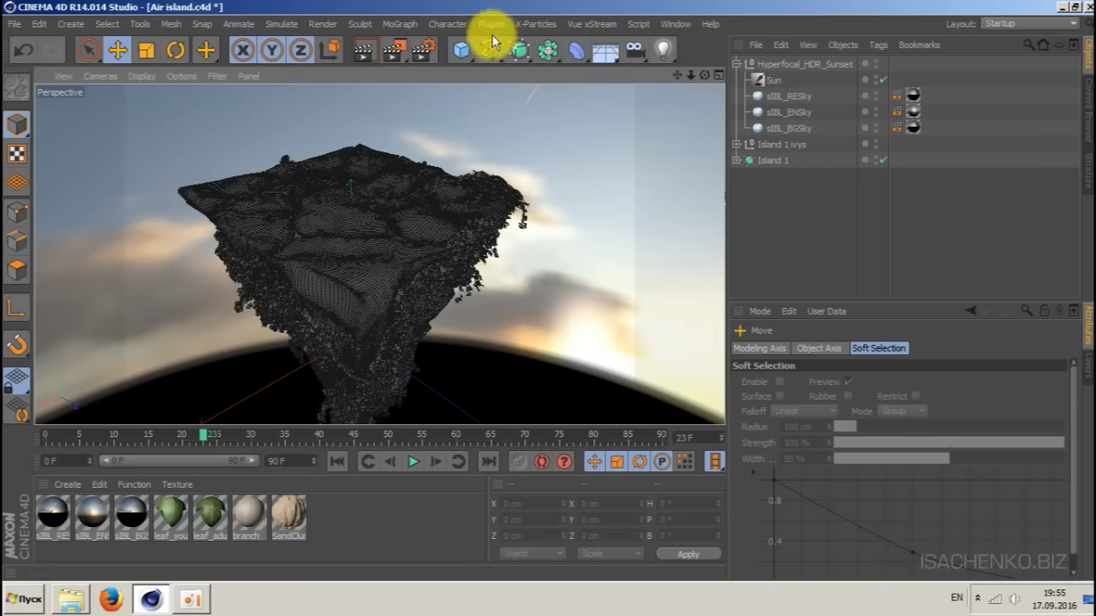
pyautogui.click(460, 51)
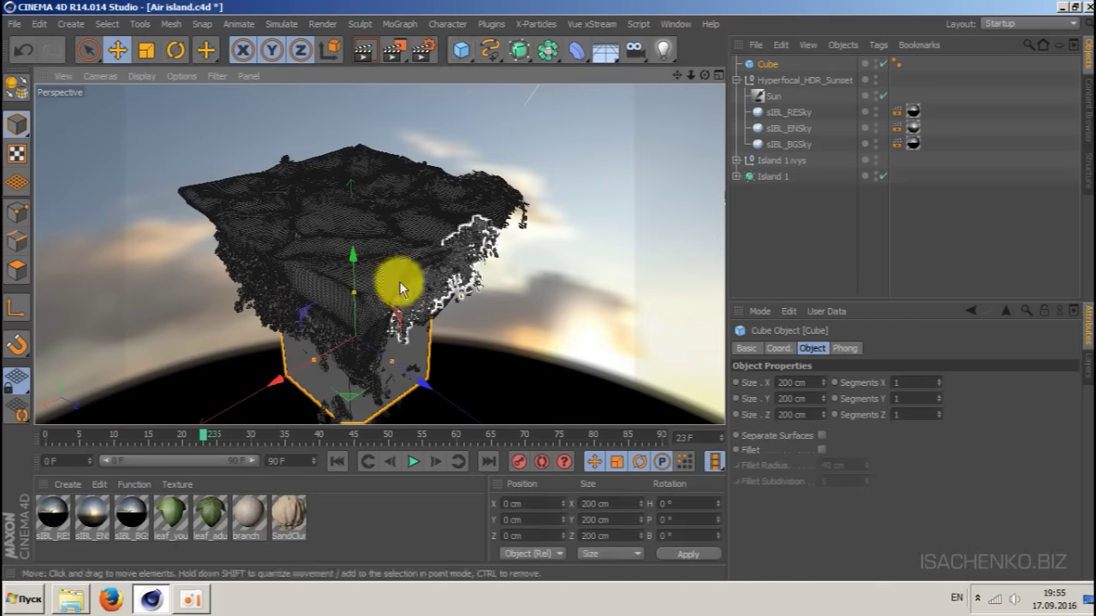
pyautogui.moveTo(353, 262); pyautogui.dragTo(344, 140)
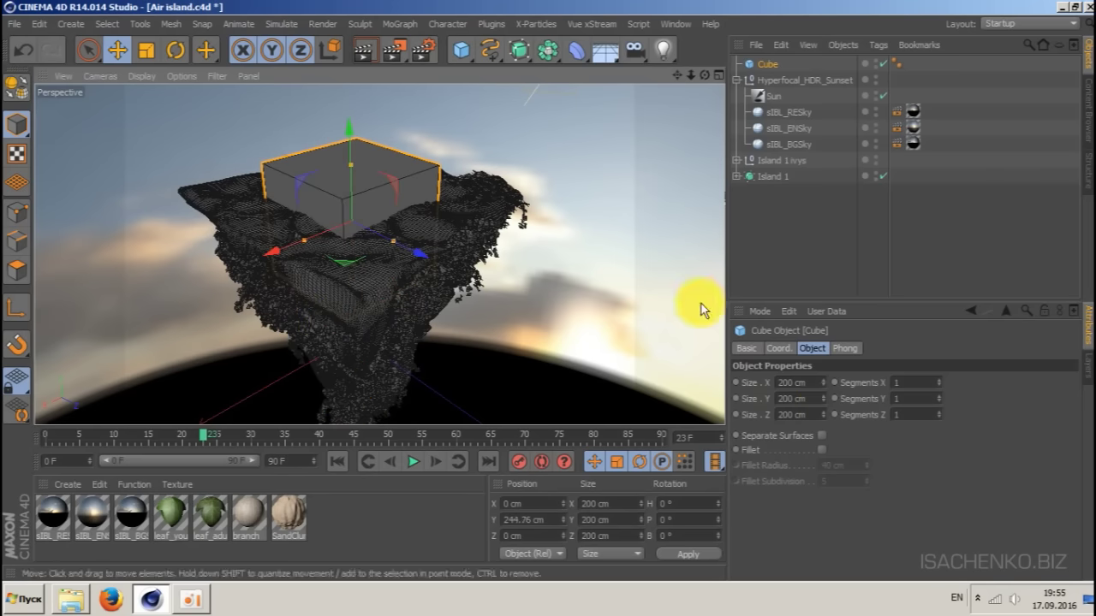
# - Set the cube's X and Z sizes to 50 cm
pyautogui.click(786, 382)
pyautogui.write('50')
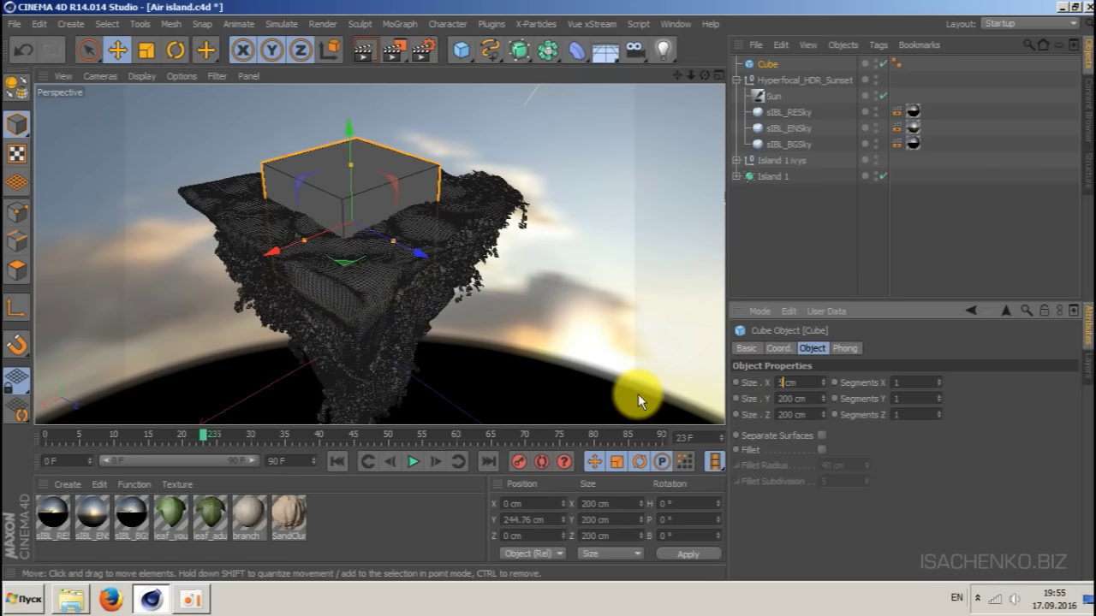
pyautogui.press('Tab')
pyautogui.press('Tab')
pyautogui.write('50')
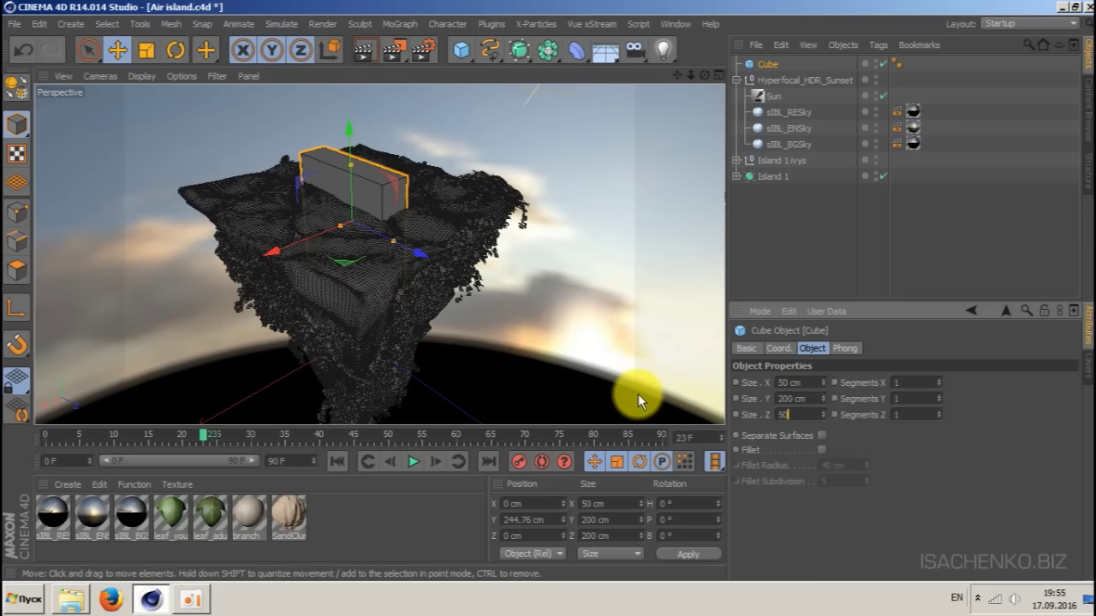
pyautogui.press('Return')
# - Move the cube toward the island's front corner, to about X 124 cm, Y 354 cm, Z 150 cm
pyautogui.moveTo(422, 259); pyautogui.dragTo(478, 284)
pyautogui.moveTo(339, 281); pyautogui.dragTo(273, 305)
pyautogui.moveTo(425, 305); pyautogui.dragTo(433, 320)
pyautogui.moveTo(362, 195); pyautogui.dragTo(366, 112)
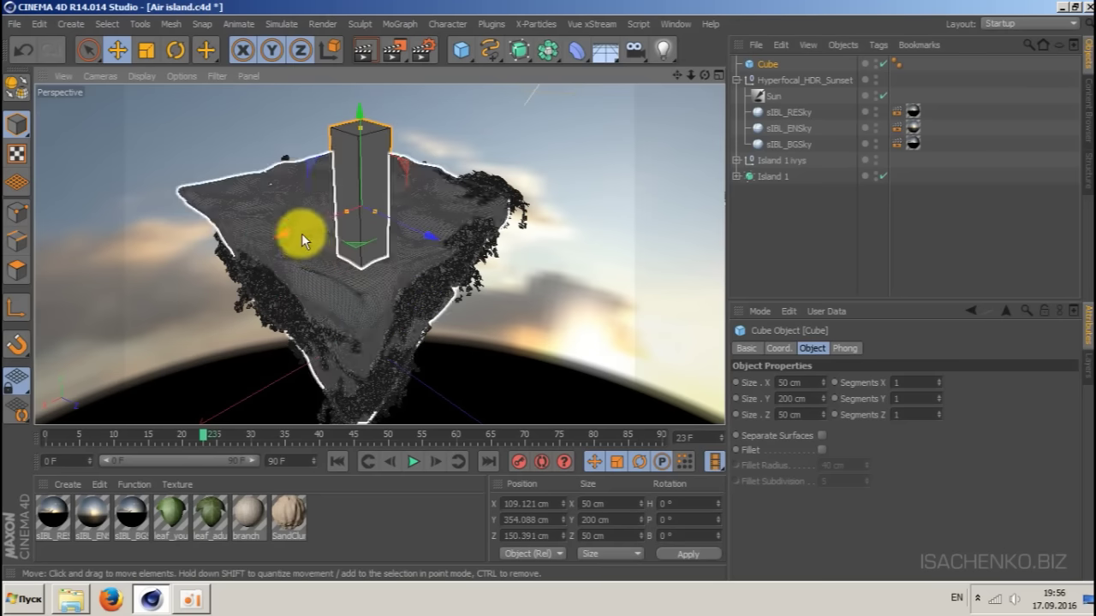
pyautogui.moveTo(301, 233); pyautogui.dragTo(291, 238)
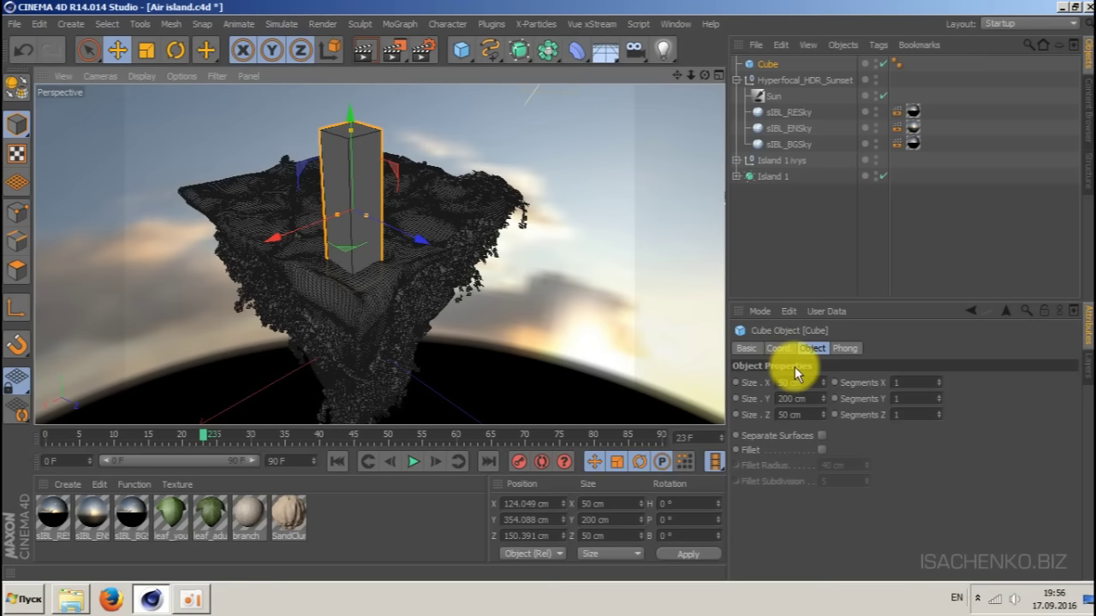
# - Set the cube's segments to 10 in X, 15 in Y and 10 in Z
pyautogui.click(910, 384)
pyautogui.write('10')
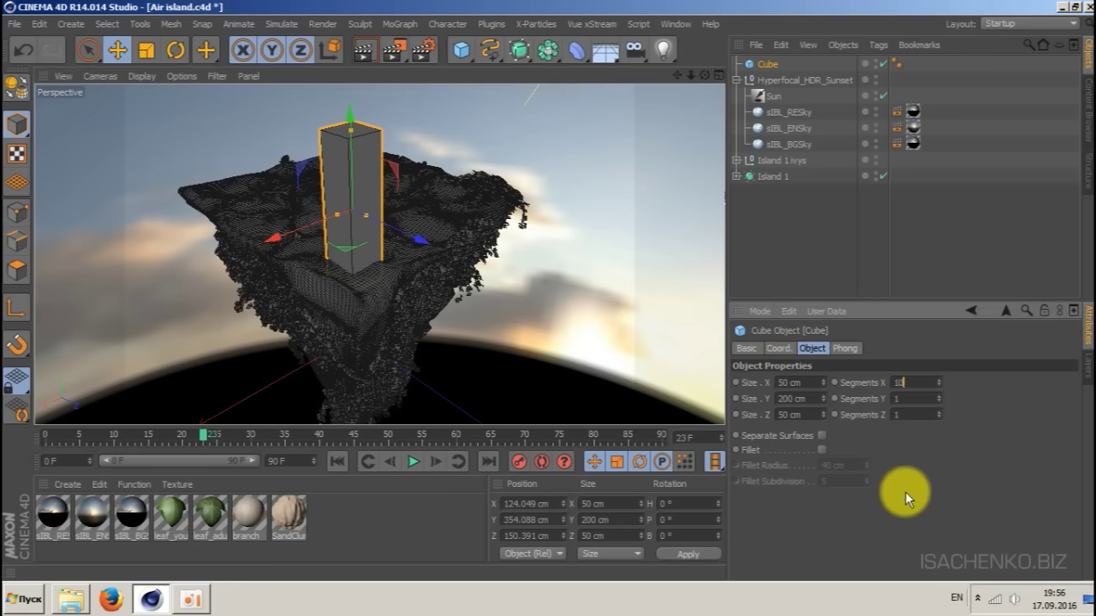
pyautogui.press('Tab')
pyautogui.write('15')
pyautogui.press('Tab')
pyautogui.write('10')
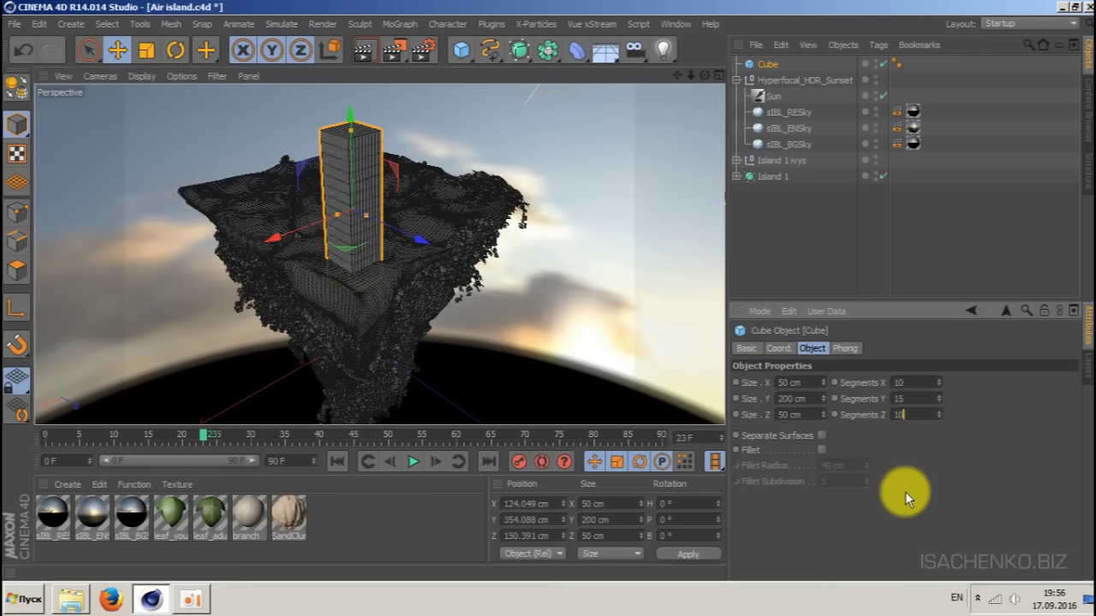
pyautogui.press('Return')
# - Convert the cube to an editable polygon object and delete its UVW tag
pyautogui.scroll(5, 338, 174)
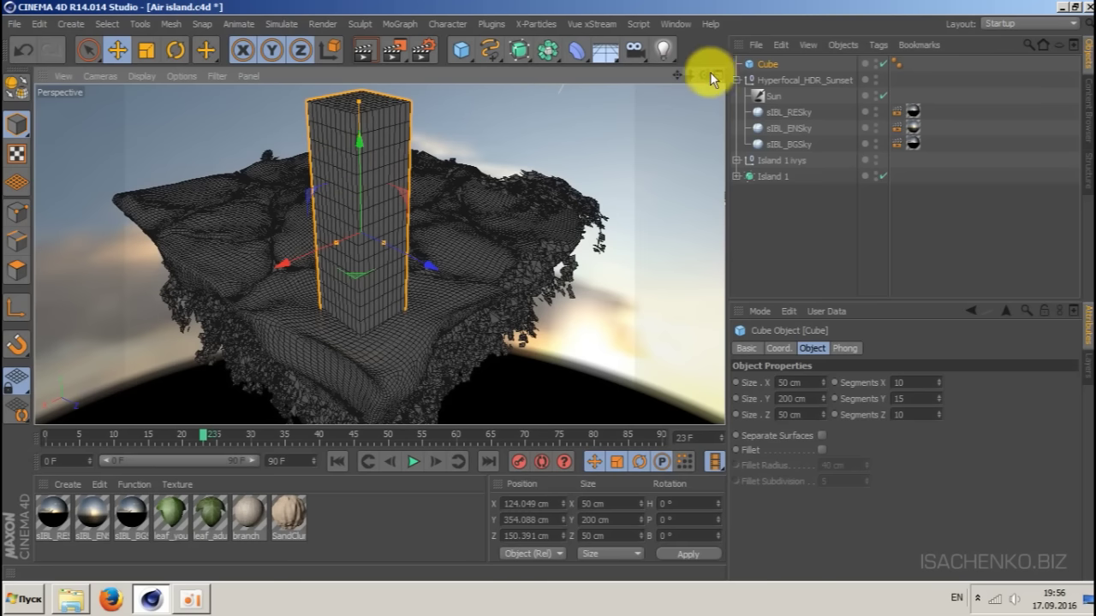
pyautogui.press('c')
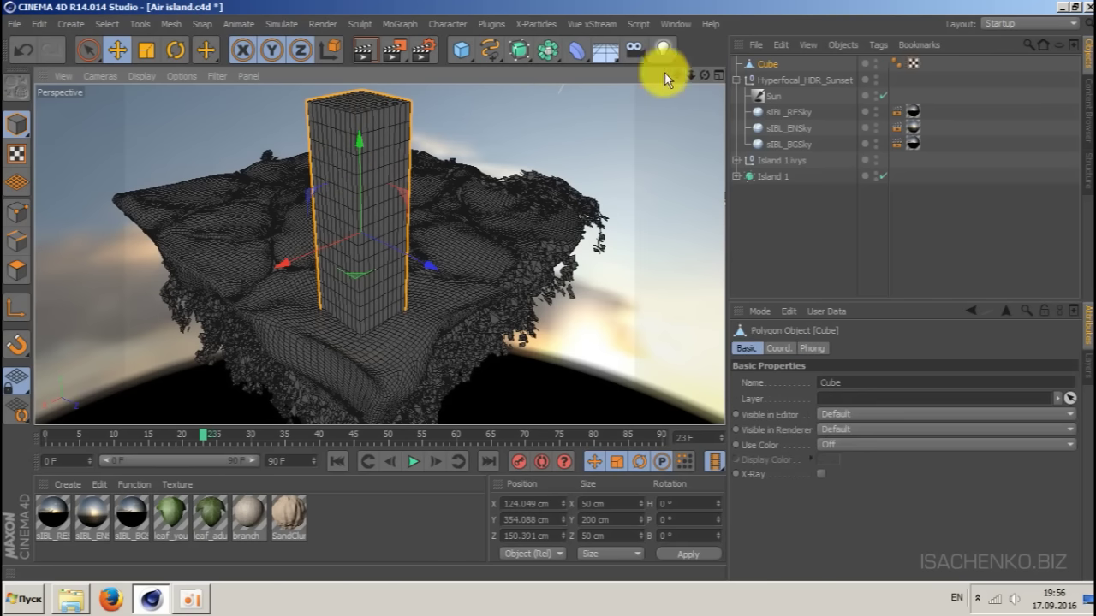
pyautogui.click(912, 65)
pyautogui.press('Delete')
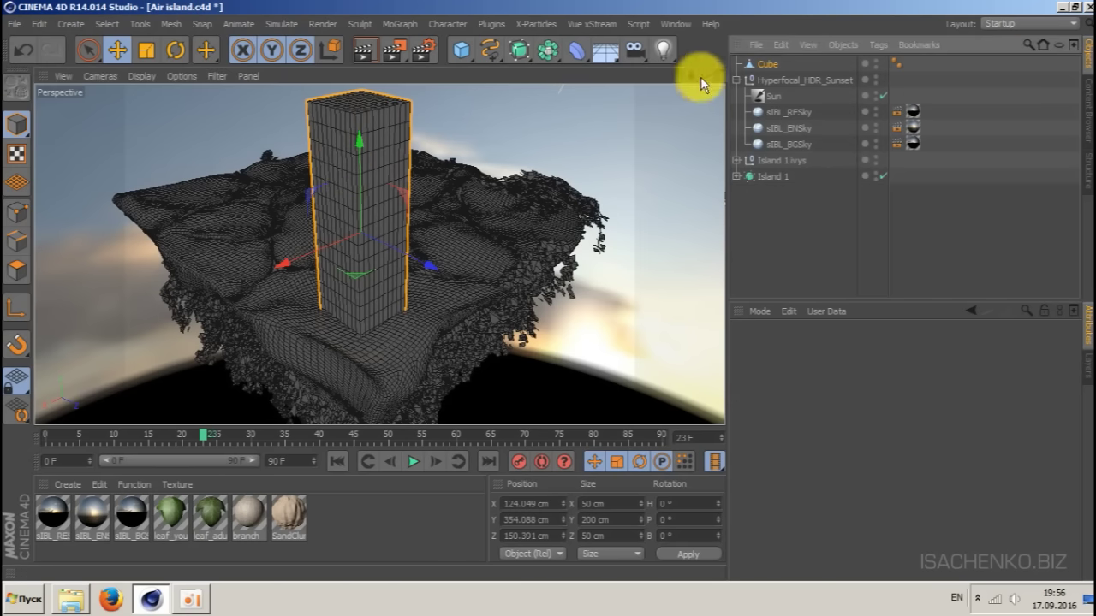
# - Loop-select the cube's topmost ring of side polygons and scale it in X and Z to about 95 cm
pyautogui.moveTo(700, 83); pyautogui.dragTo(693, 78)
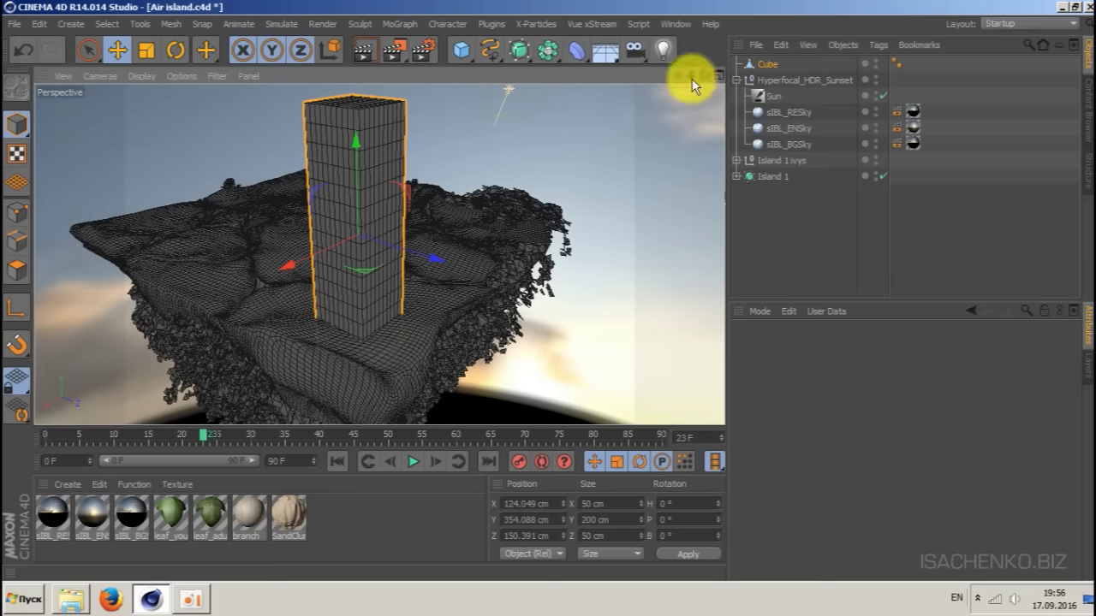
pyautogui.click(15, 270)
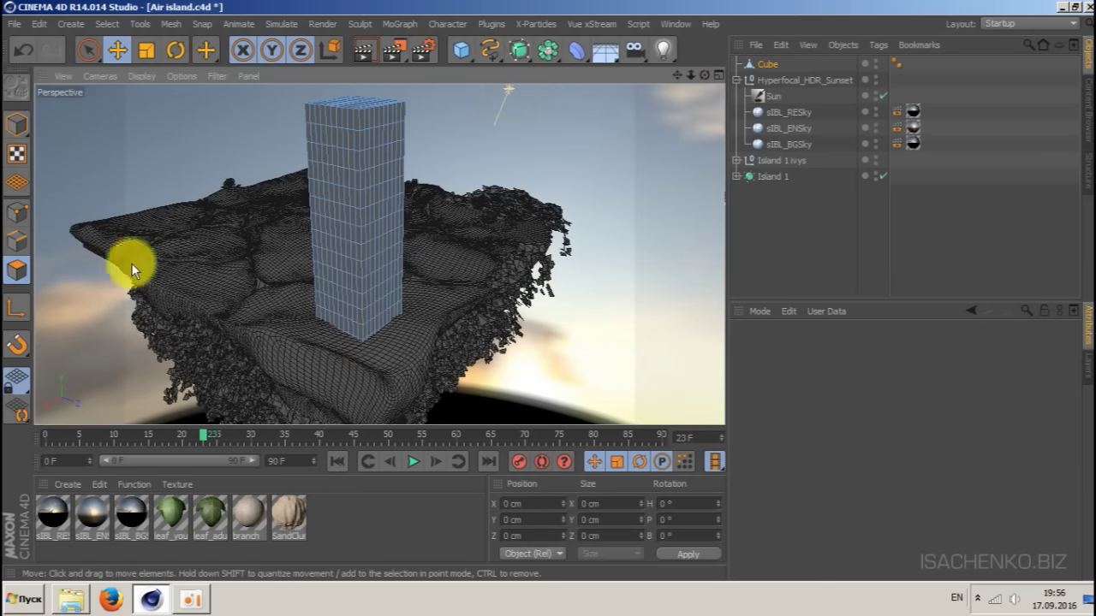
pyautogui.click(107, 23)
pyautogui.click(121, 137)
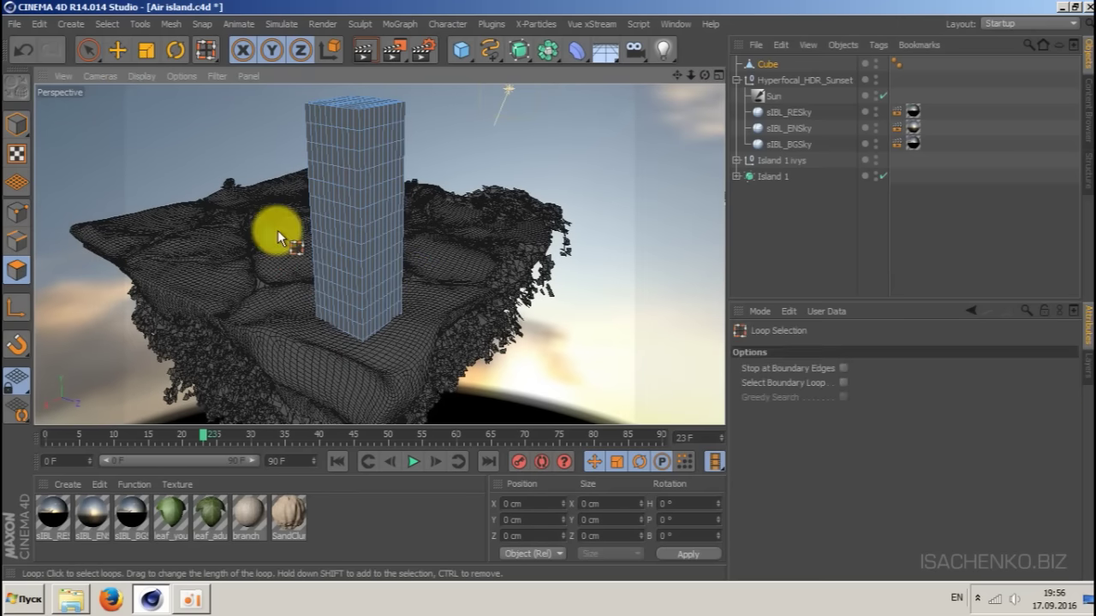
pyautogui.scroll(3, 323, 276)
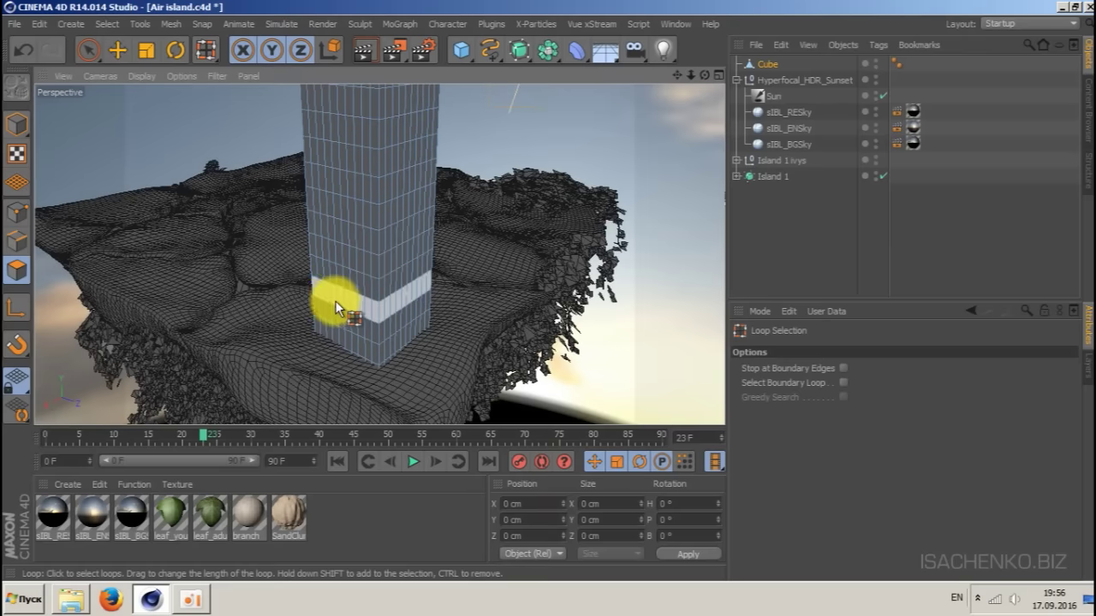
pyautogui.moveTo(676, 75); pyautogui.dragTo(655, 111)
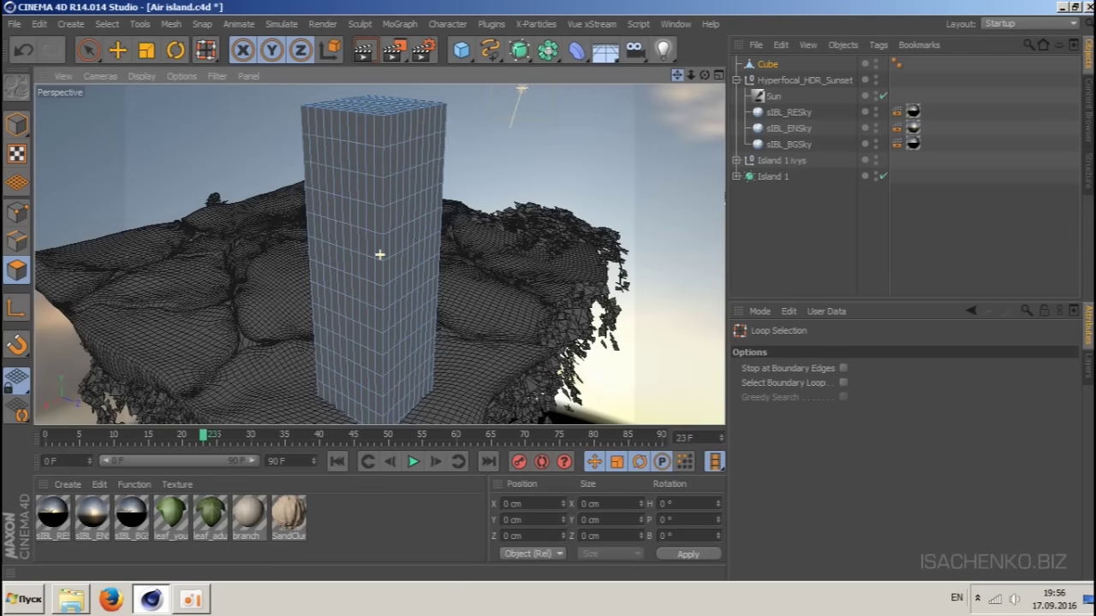
pyautogui.click(368, 131)
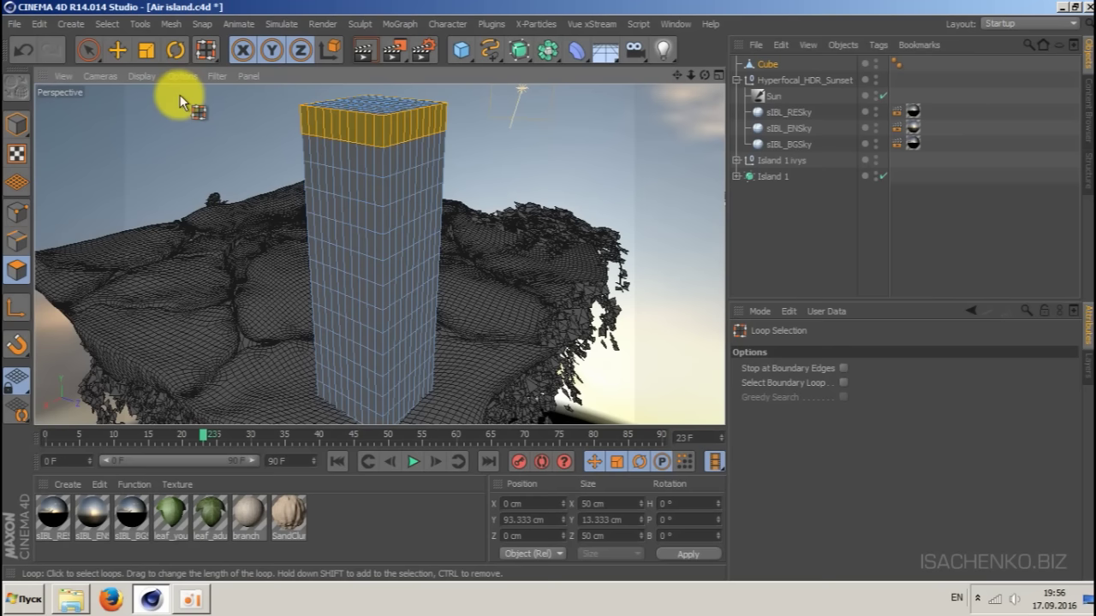
pyautogui.press('t')
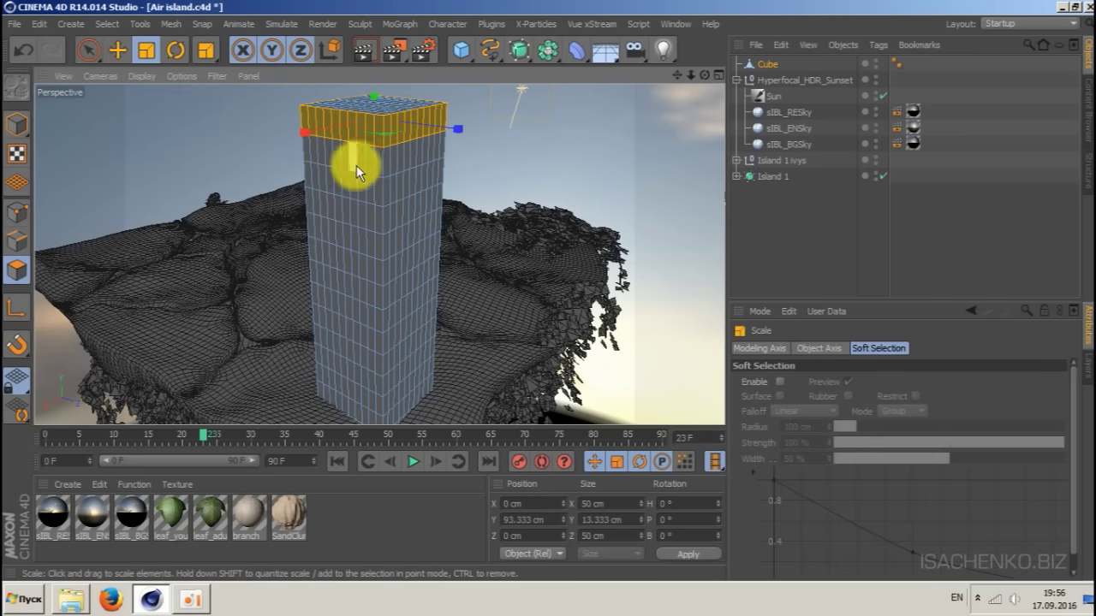
pyautogui.moveTo(701, 73)
pyautogui.mouseDown()
pyautogui.moveTo(616, 77)
pyautogui.moveTo(702, 74)
pyautogui.mouseUp()
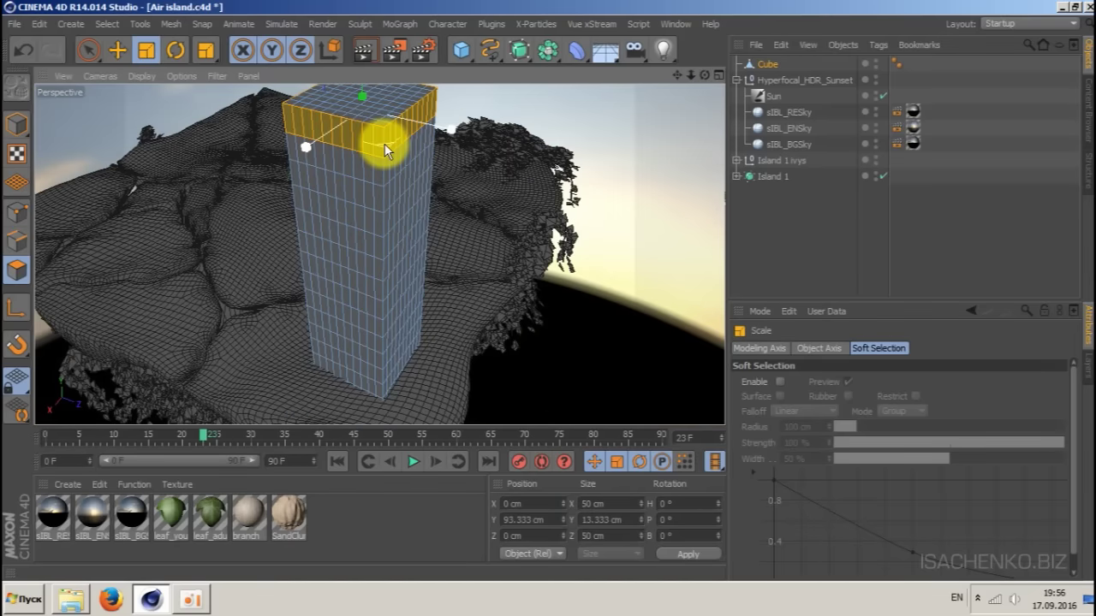
pyautogui.moveTo(384, 143); pyautogui.dragTo(1031, 277)
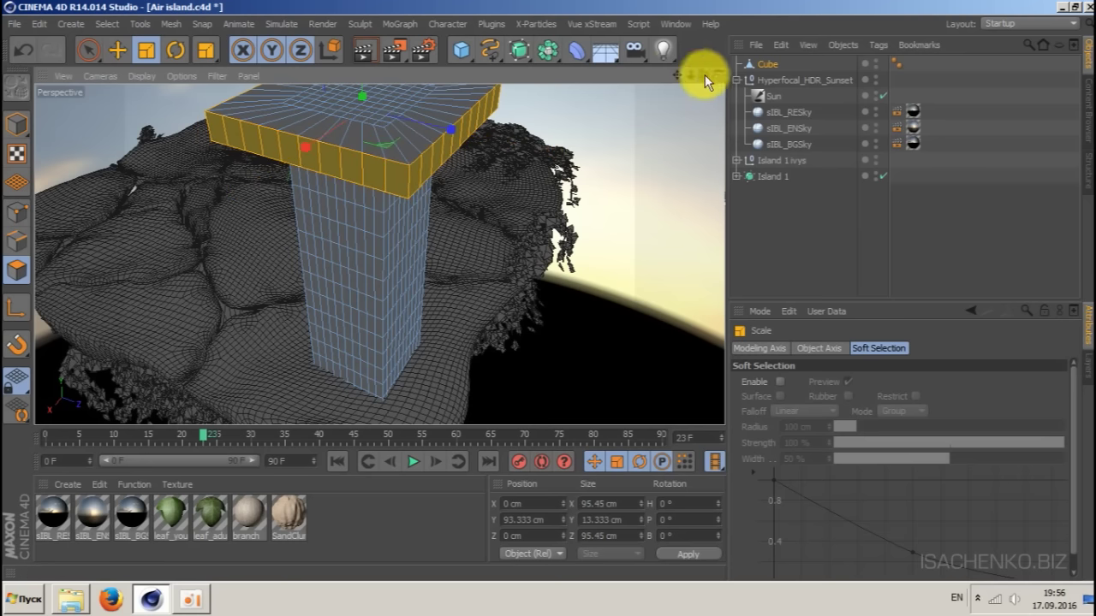
# - Loop-select the second polygon ring from the top and scale it in X and Z to about 81 cm
pyautogui.moveTo(704, 74); pyautogui.dragTo(710, 128)
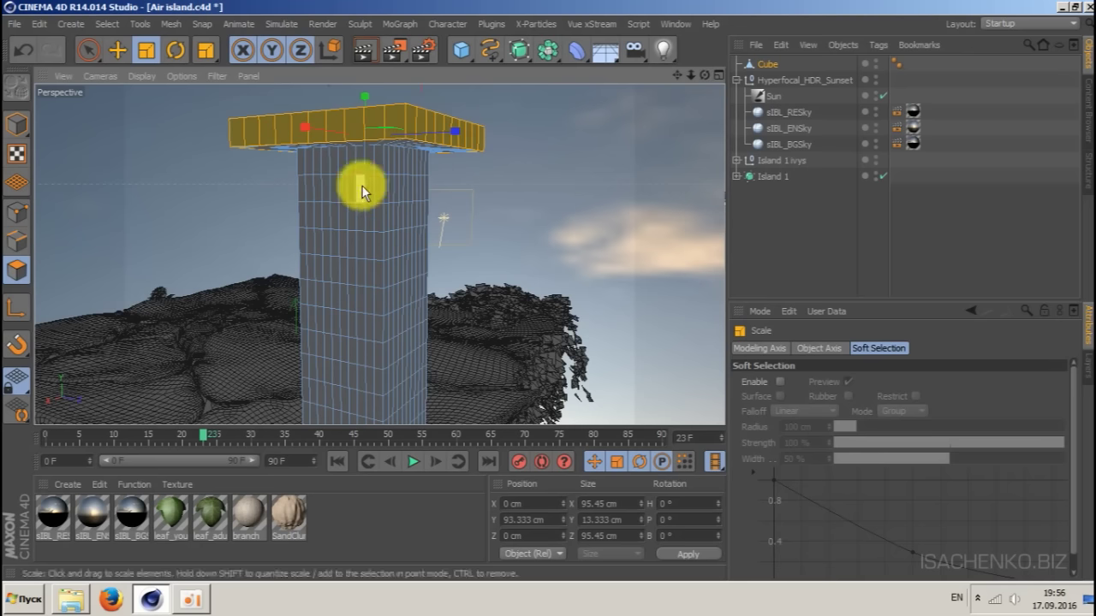
pyautogui.click(106, 24)
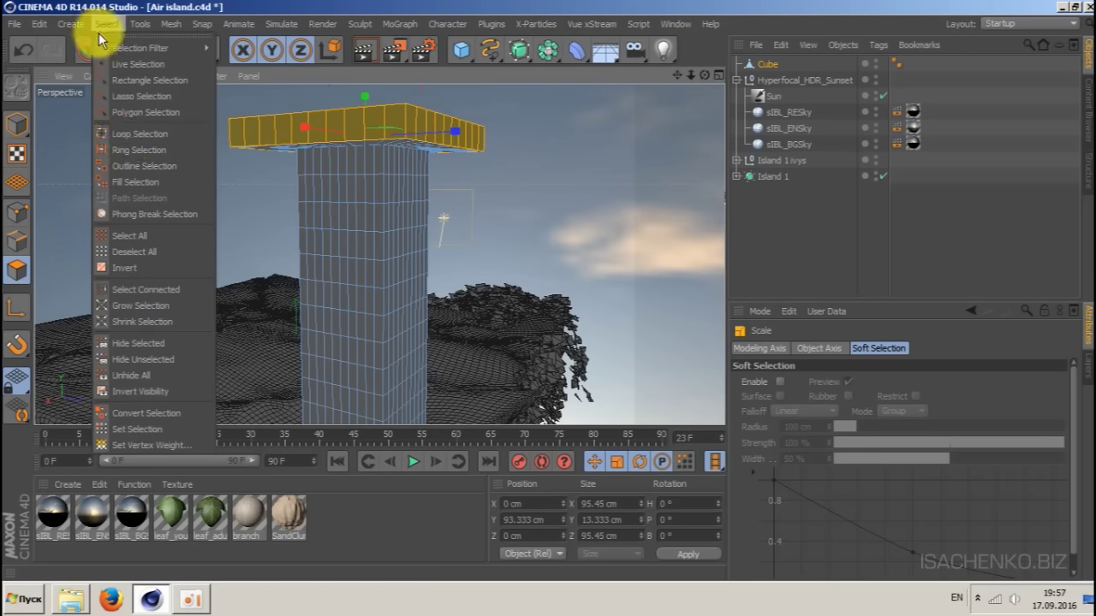
pyautogui.click(129, 136)
pyautogui.click(357, 160)
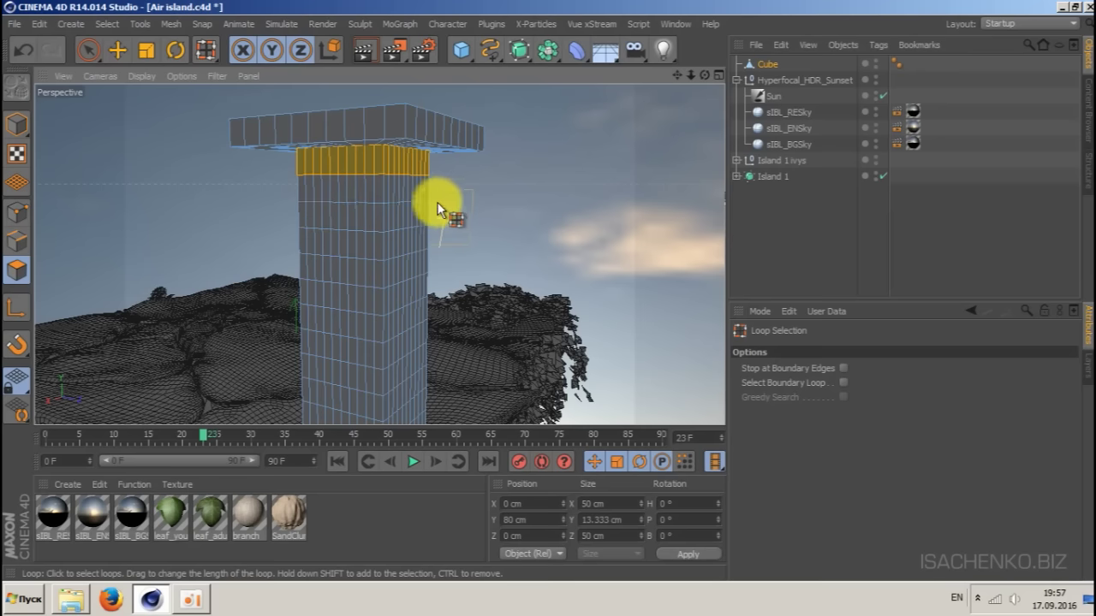
pyautogui.press('t')
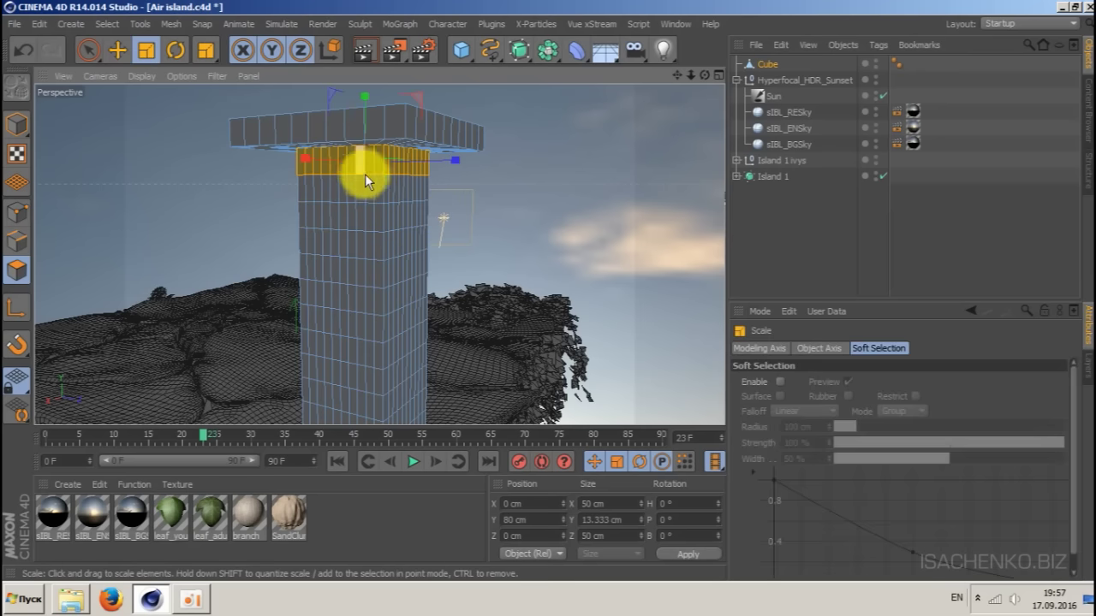
pyautogui.moveTo(702, 74); pyautogui.dragTo(679, 77)
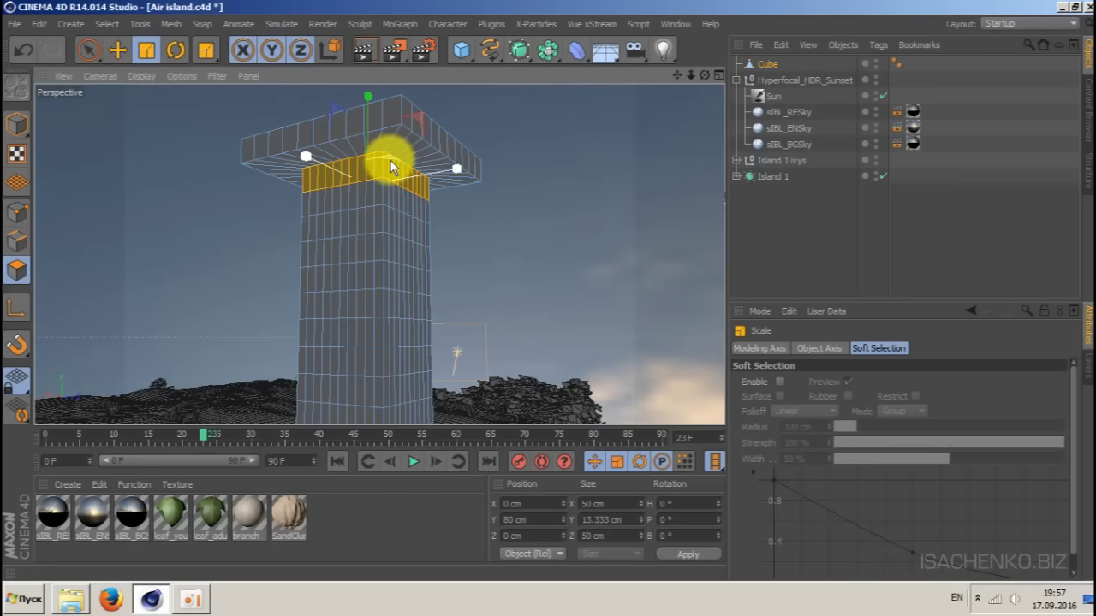
pyautogui.moveTo(388, 161); pyautogui.dragTo(724, 85)
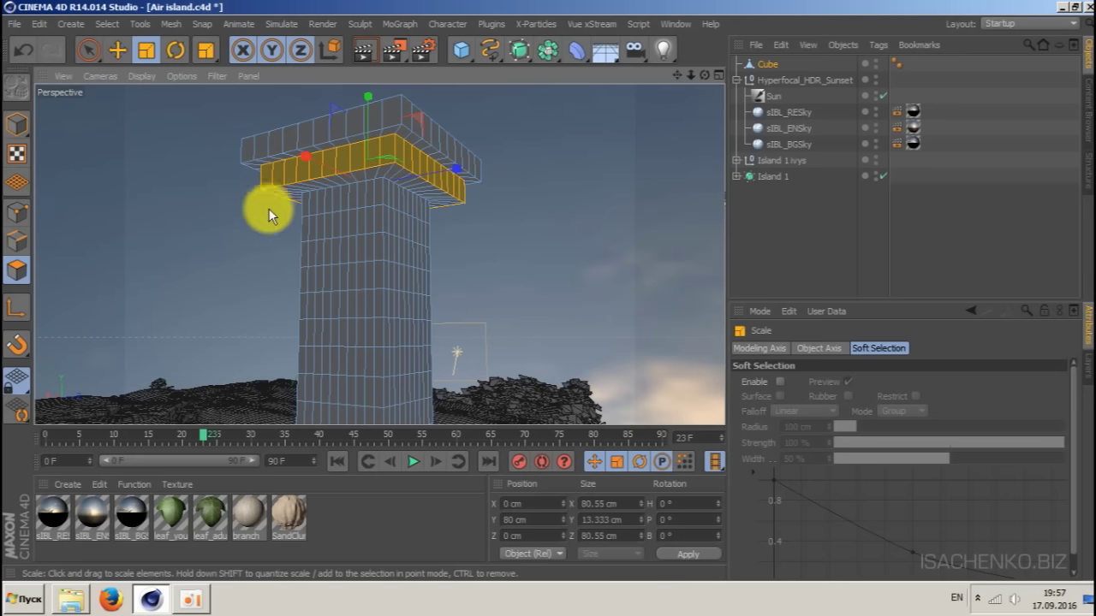
# - Loop-select the third polygon ring from the top and scale it in X and Z to about 65 cm
pyautogui.click(107, 24)
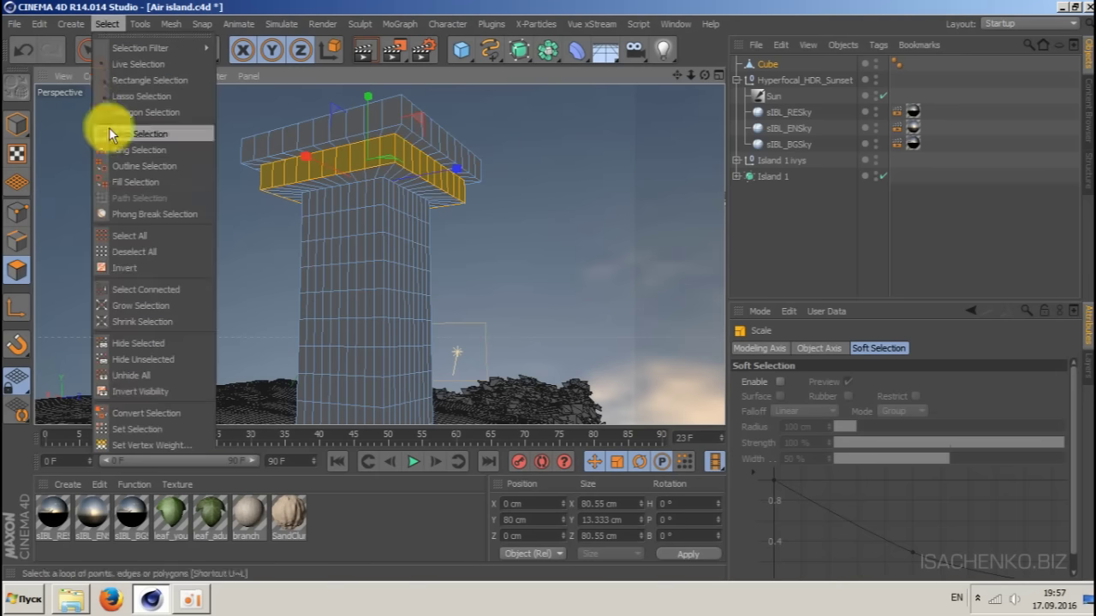
pyautogui.click(112, 133)
pyautogui.click(349, 197)
pyautogui.press('t')
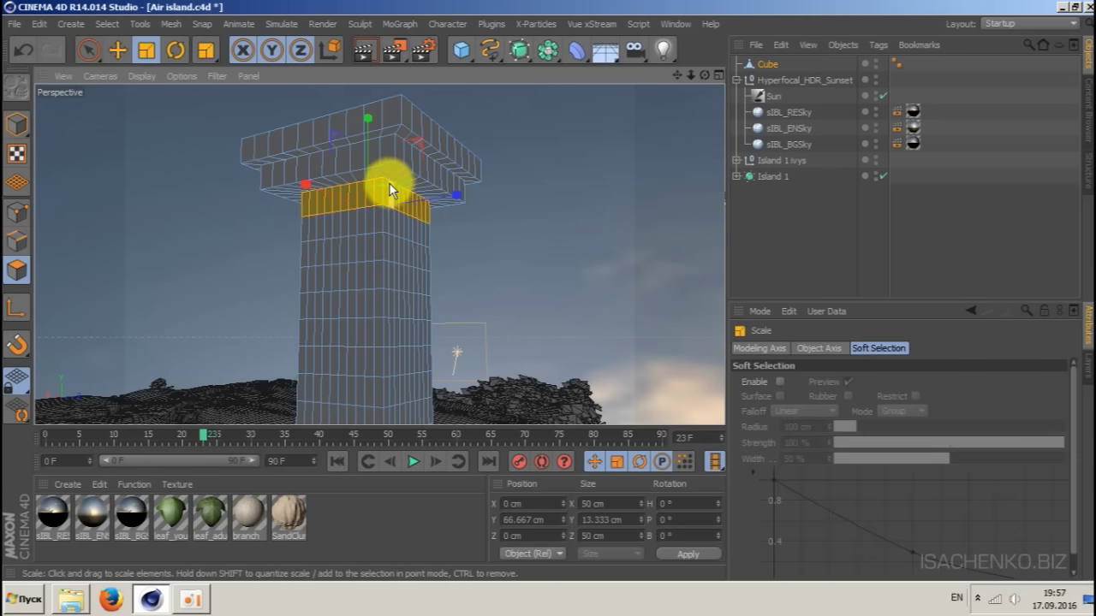
pyautogui.moveTo(386, 184); pyautogui.dragTo(563, 118)
# - Deselect the polygons and hide the island's ivy group and the Island 1 object
pyautogui.moveTo(707, 77); pyautogui.dragTo(701, 161)
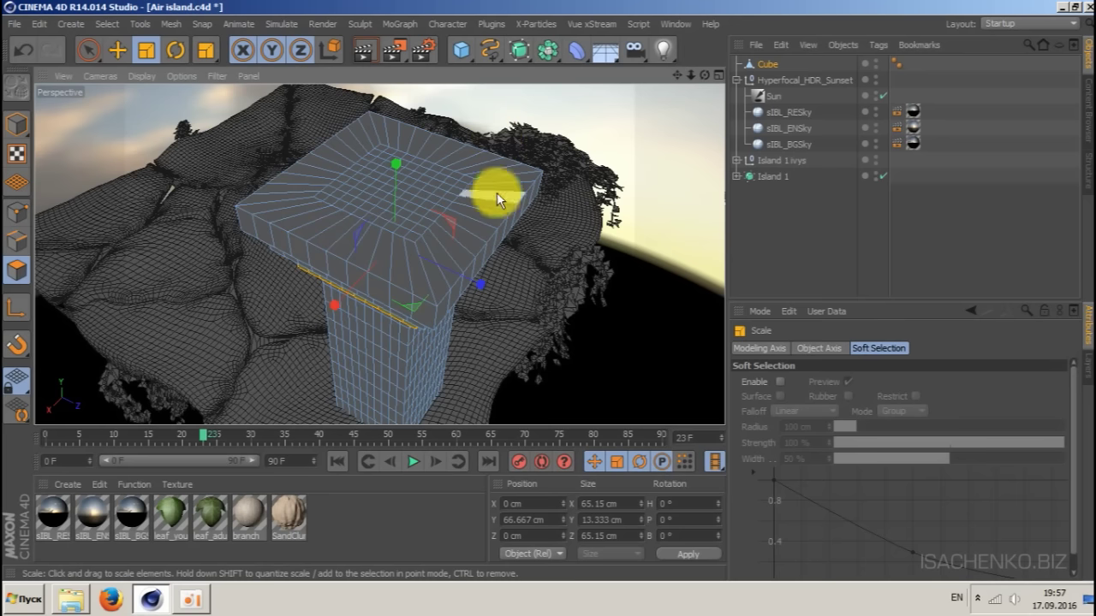
pyautogui.click(609, 337)
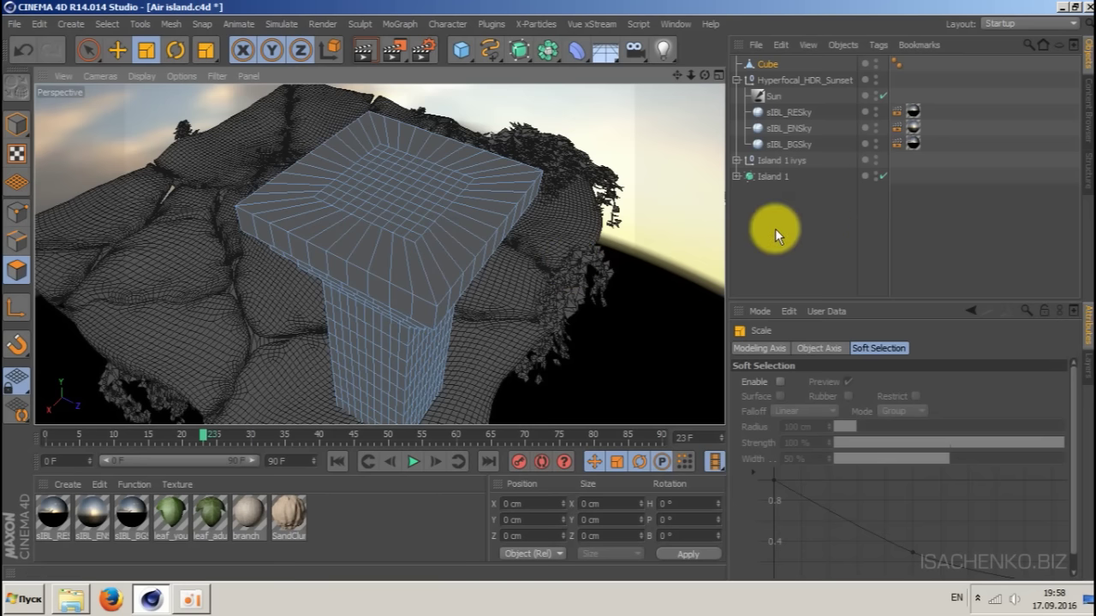
pyautogui.click(875, 158)
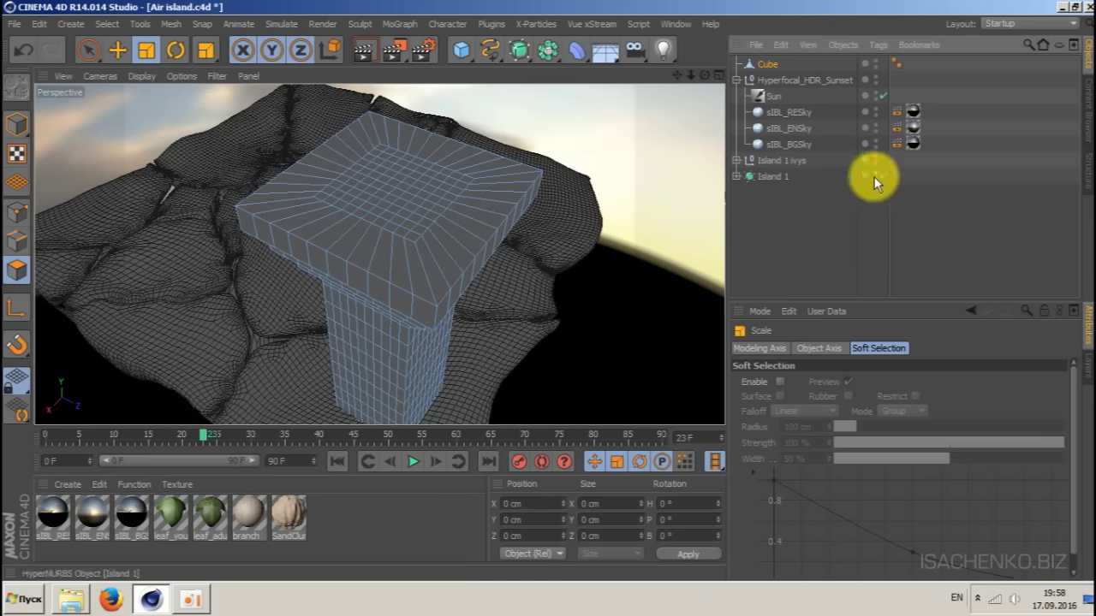
pyautogui.click(875, 177)
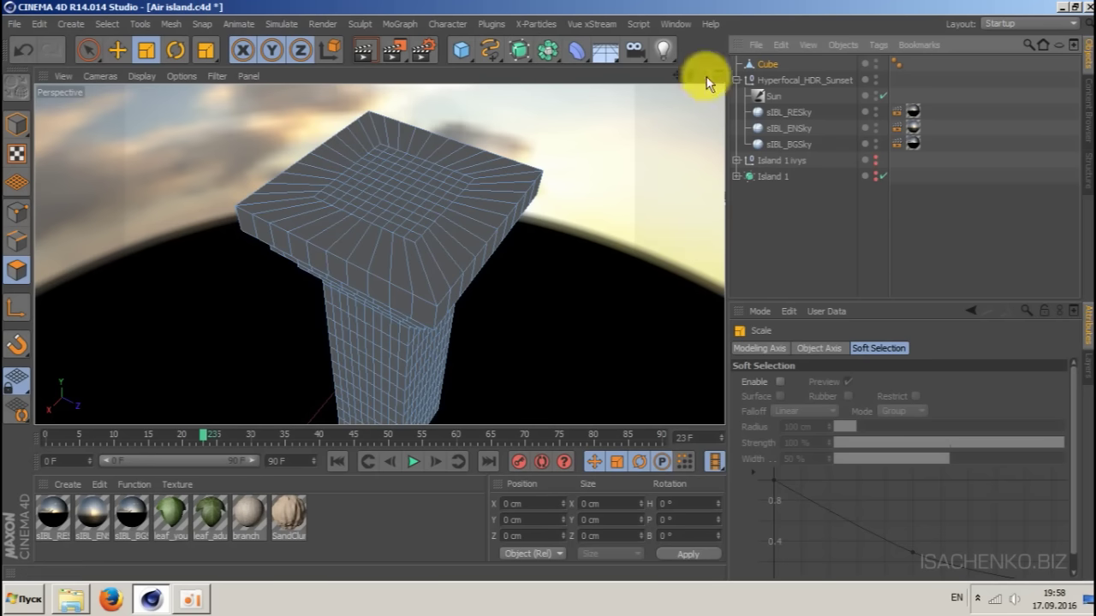
# - Cut an edge loop around the tower's top face close to its outer border with the Knife in Loop mode
pyautogui.moveTo(705, 76); pyautogui.dragTo(613, 264)
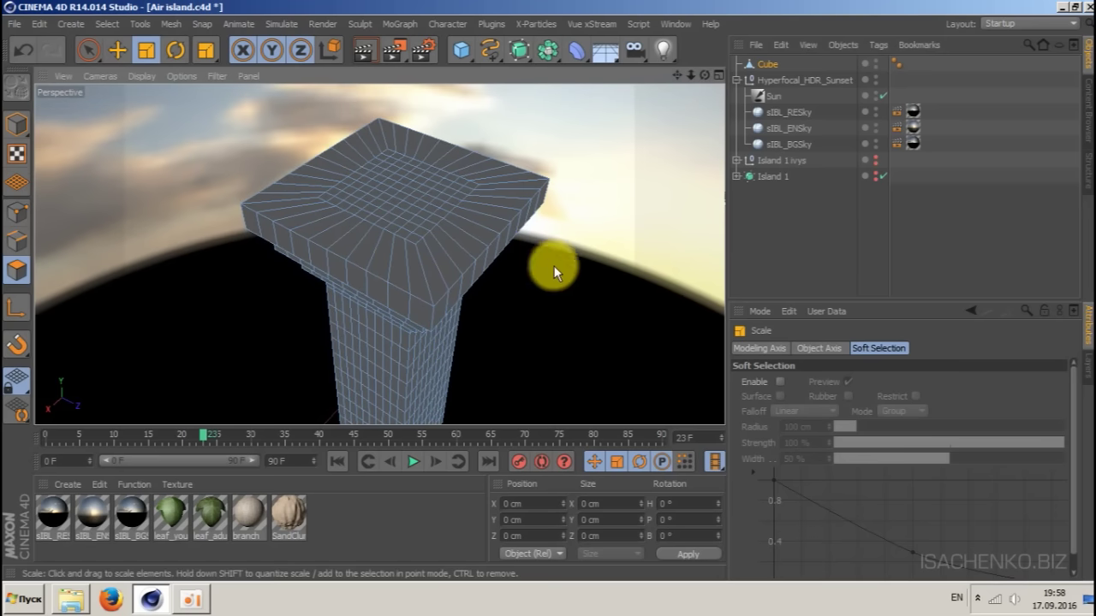
pyautogui.rightClick(579, 162)
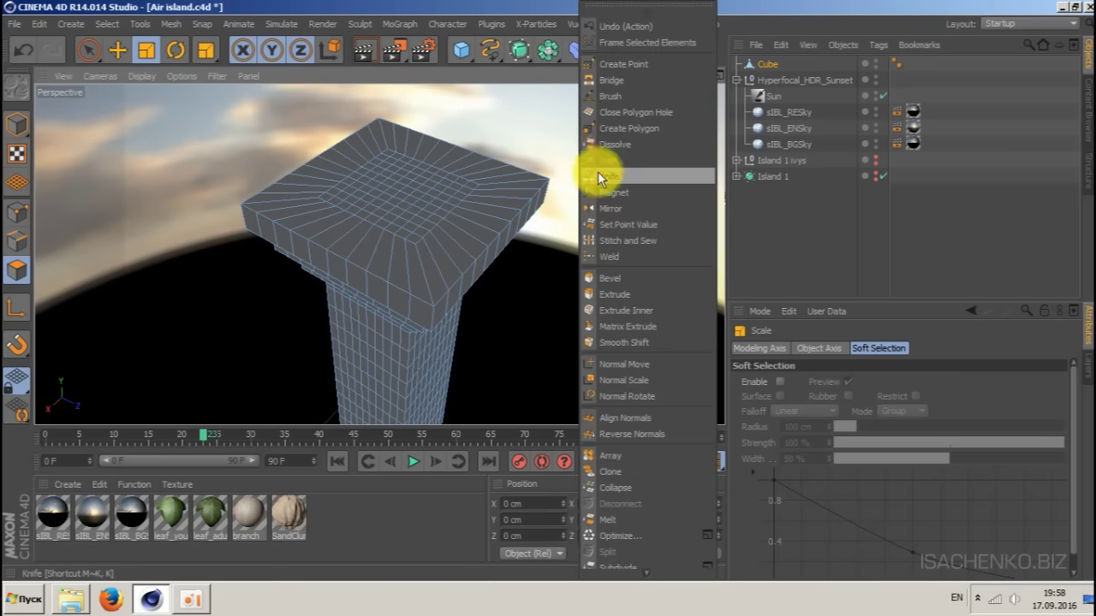
pyautogui.click(599, 175)
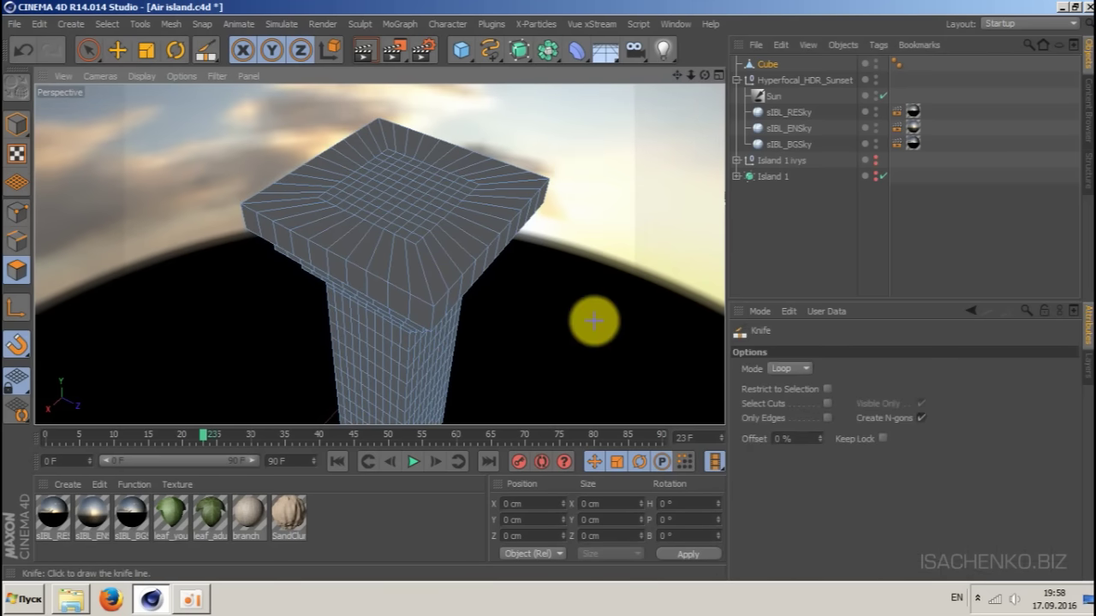
pyautogui.click(794, 370)
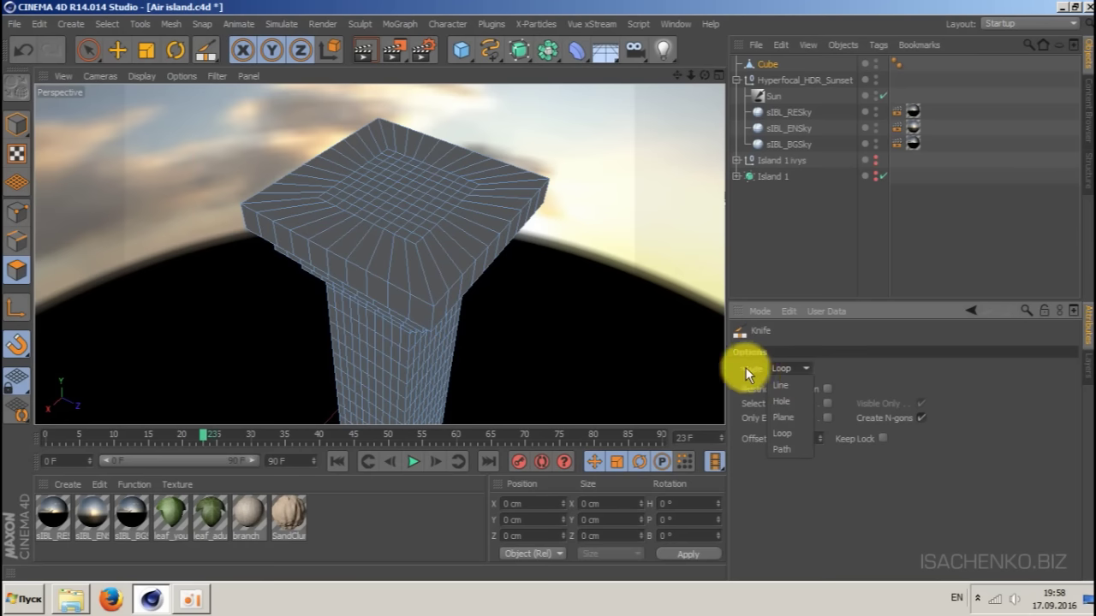
pyautogui.click(786, 433)
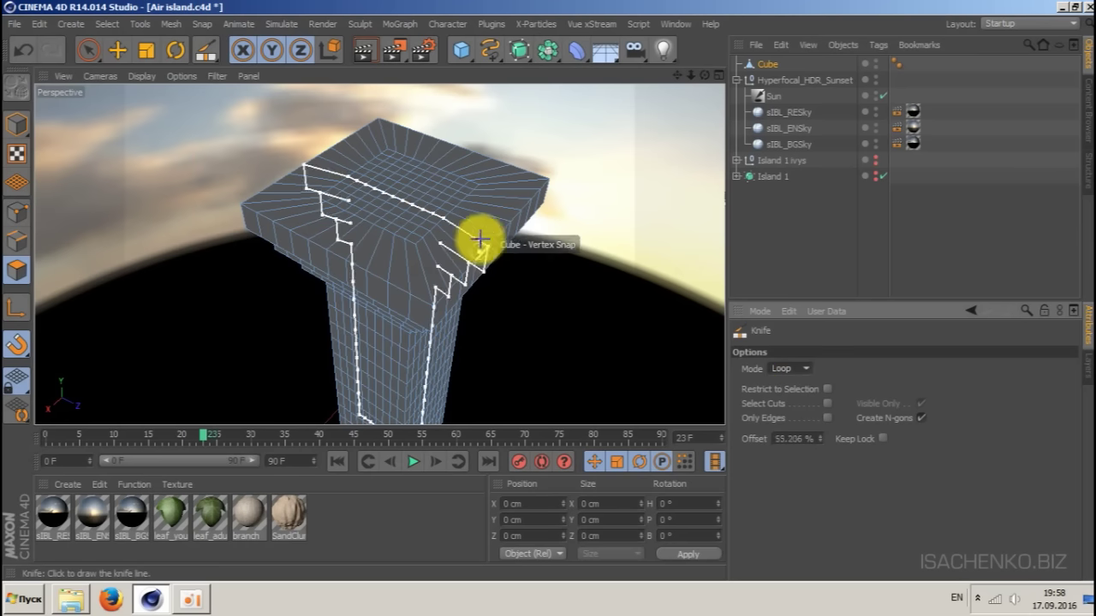
pyautogui.scroll(5, 496, 219)
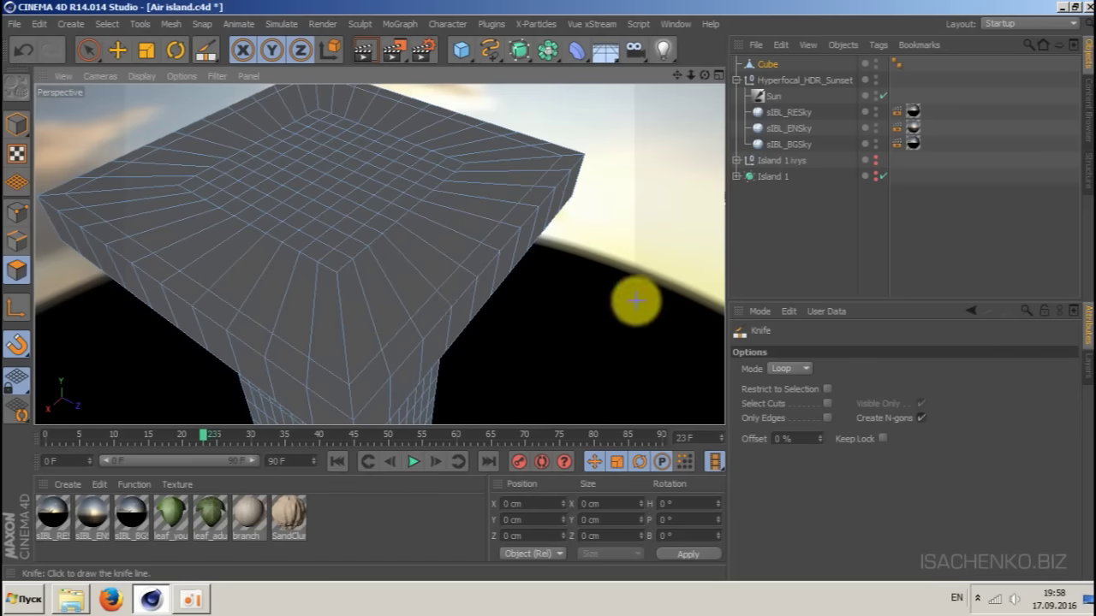
pyautogui.keyDown('alt'); pyautogui.moveTo(521, 288); pyautogui.dragTo(532, 288); pyautogui.keyUp('alt')
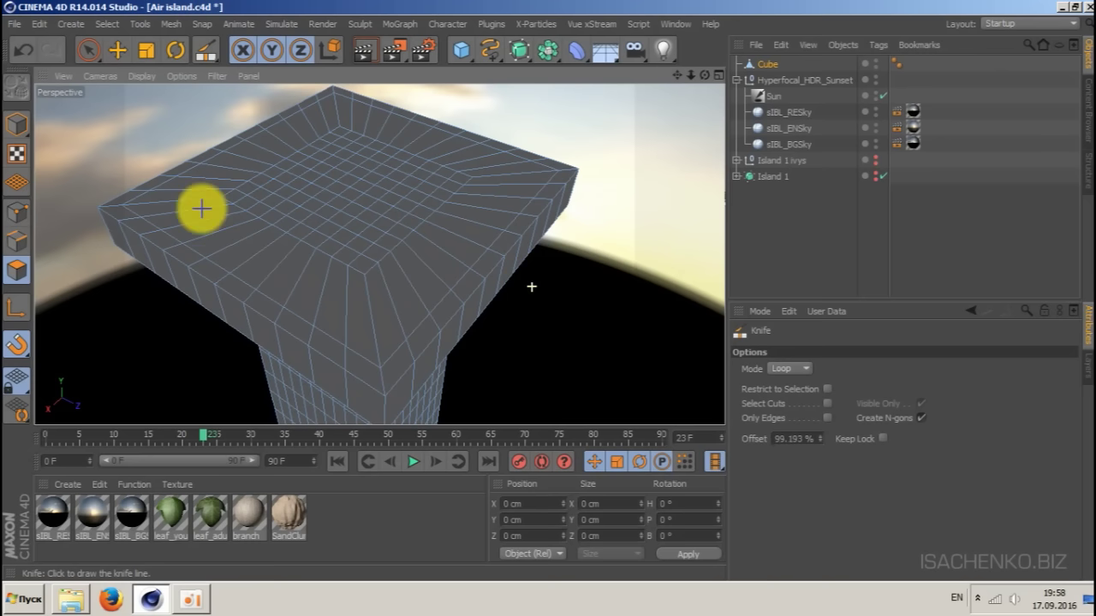
# - Loop-select the narrow ring of polygons along the outer border of the tower's top face
pyautogui.click(107, 23)
pyautogui.click(128, 135)
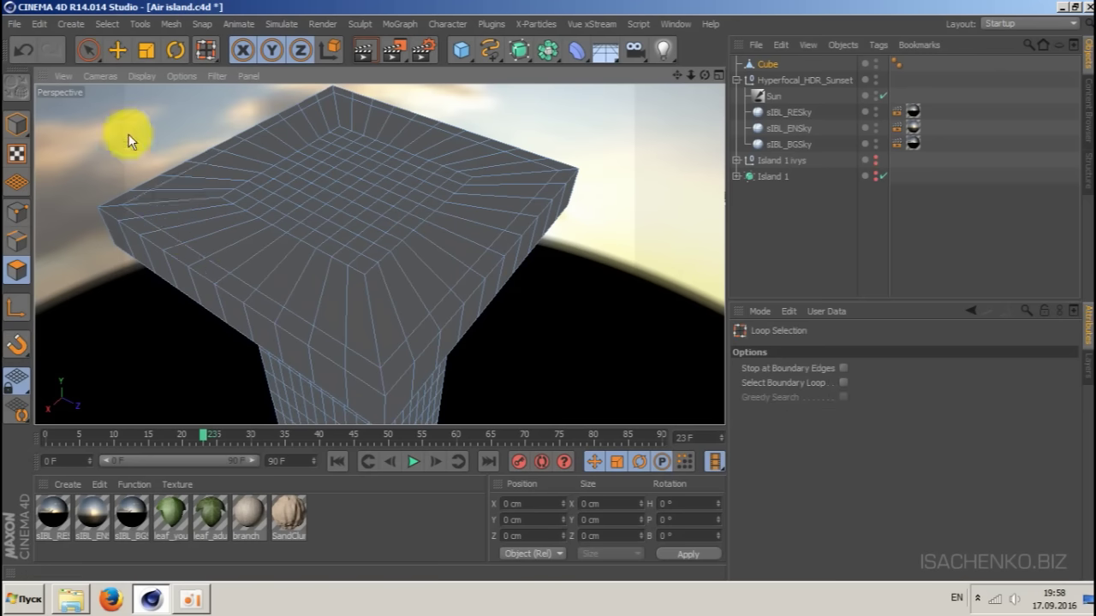
pyautogui.click(196, 264)
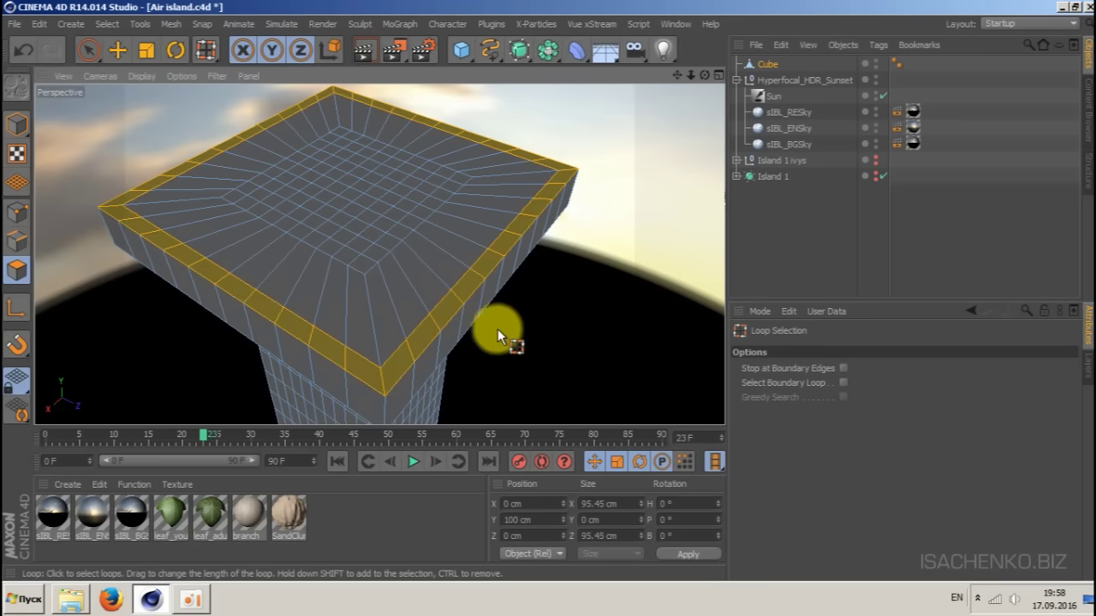
# - Extrude the selected border ring of the tower's top face upward about 15 cm to form a parapet wall, and deselect it
pyautogui.scroll(-1, 650, 217)
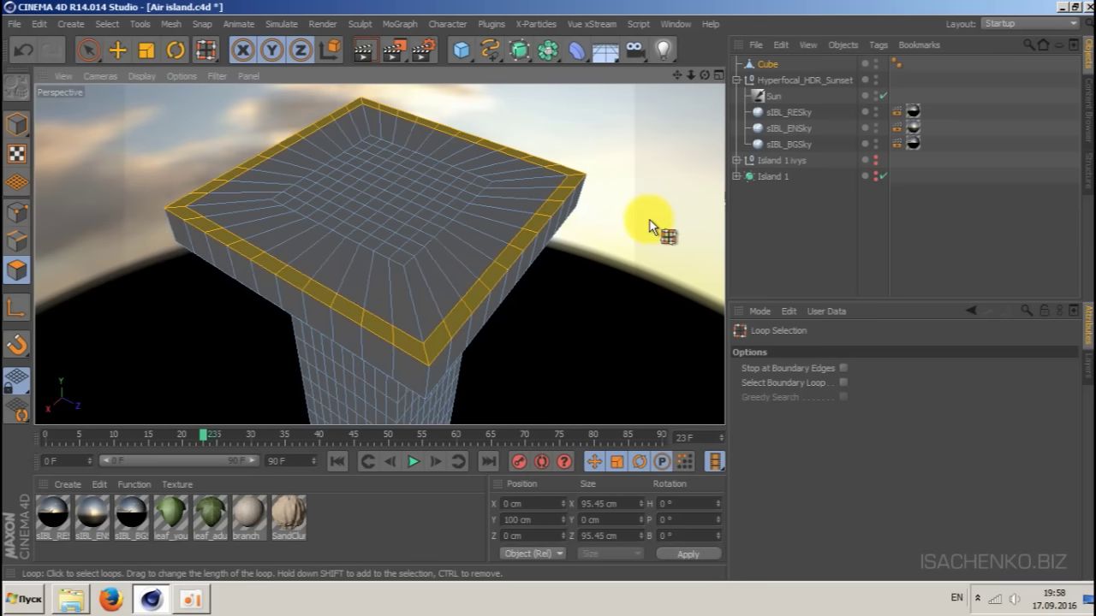
pyautogui.scroll(-1, 652, 220)
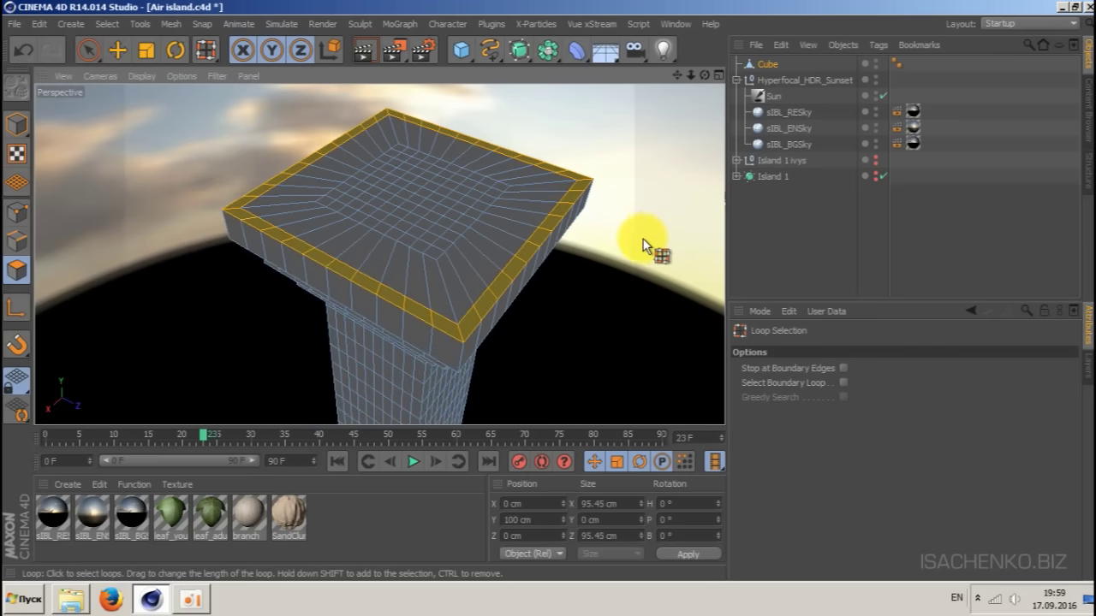
pyautogui.press('e')
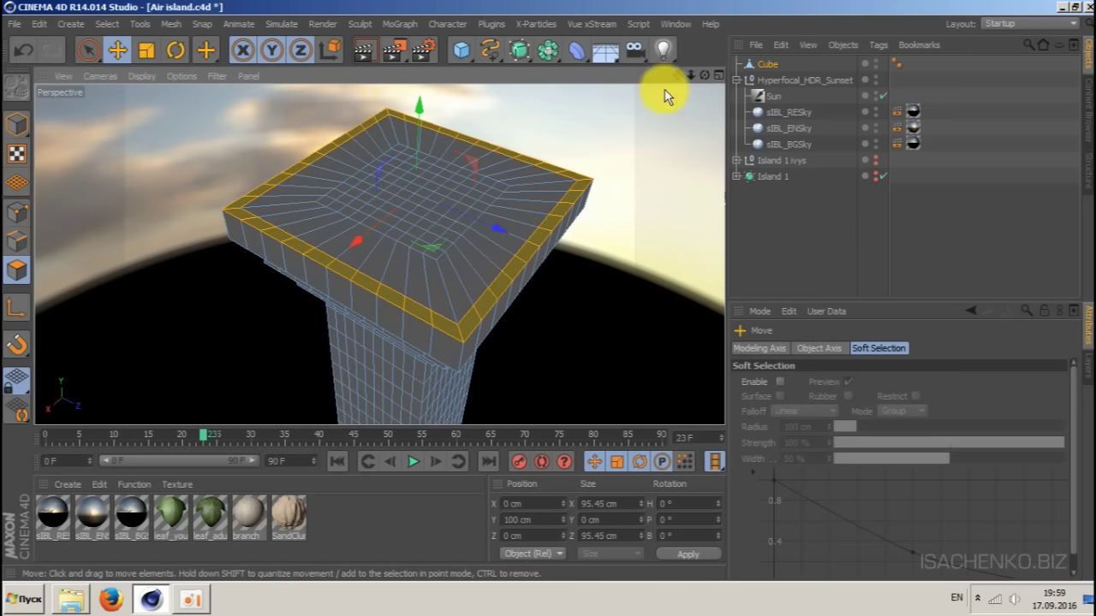
pyautogui.moveTo(677, 75); pyautogui.dragTo(662, 94)
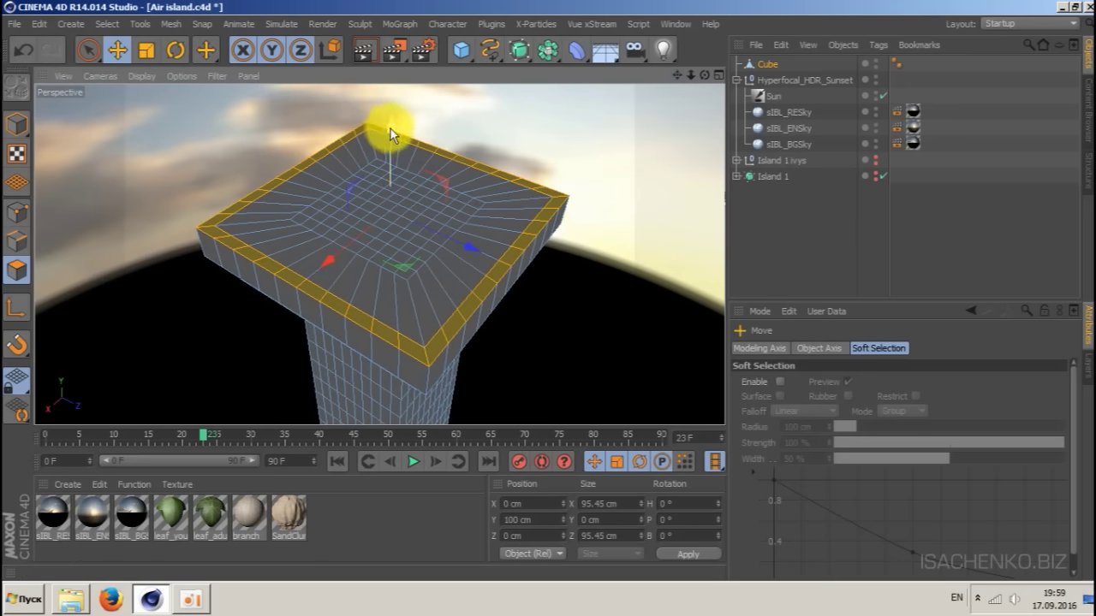
pyautogui.moveTo(390, 128); pyautogui.dragTo(391, 86)
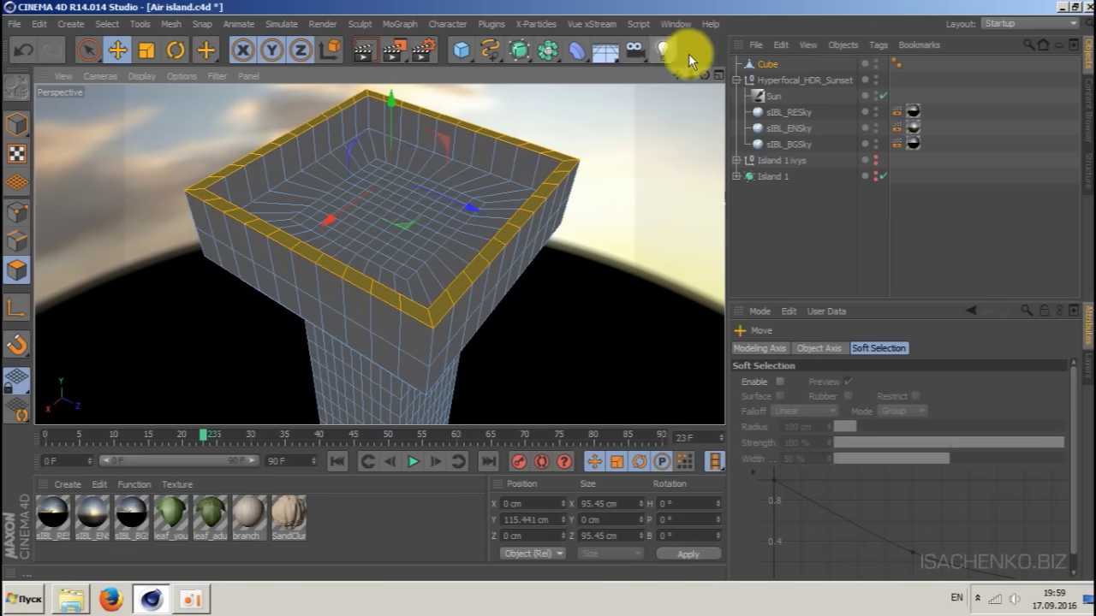
pyautogui.moveTo(703, 74); pyautogui.dragTo(675, 74)
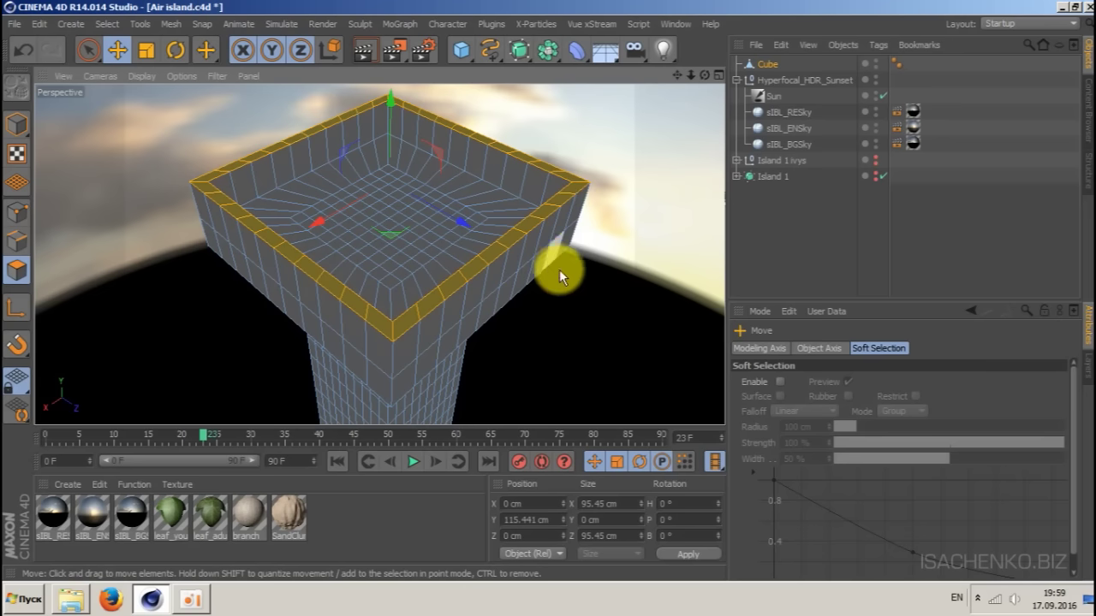
pyautogui.click(553, 340)
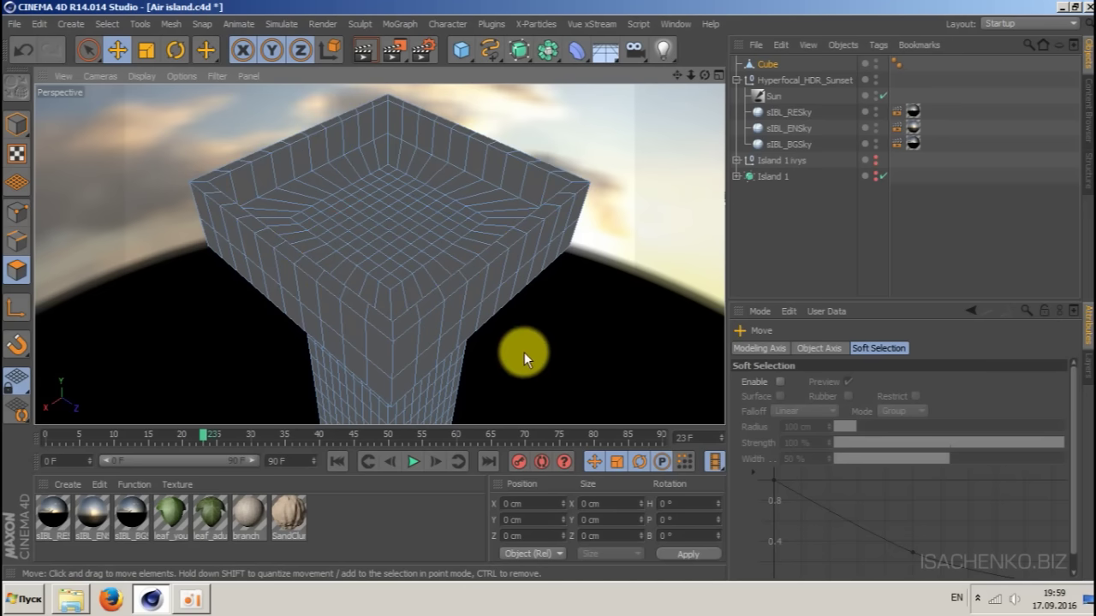
# - Select every second polygon on top of the parapet rim along two adjoining sides with Live Selection
pyautogui.moveTo(673, 73); pyautogui.dragTo(639, 87)
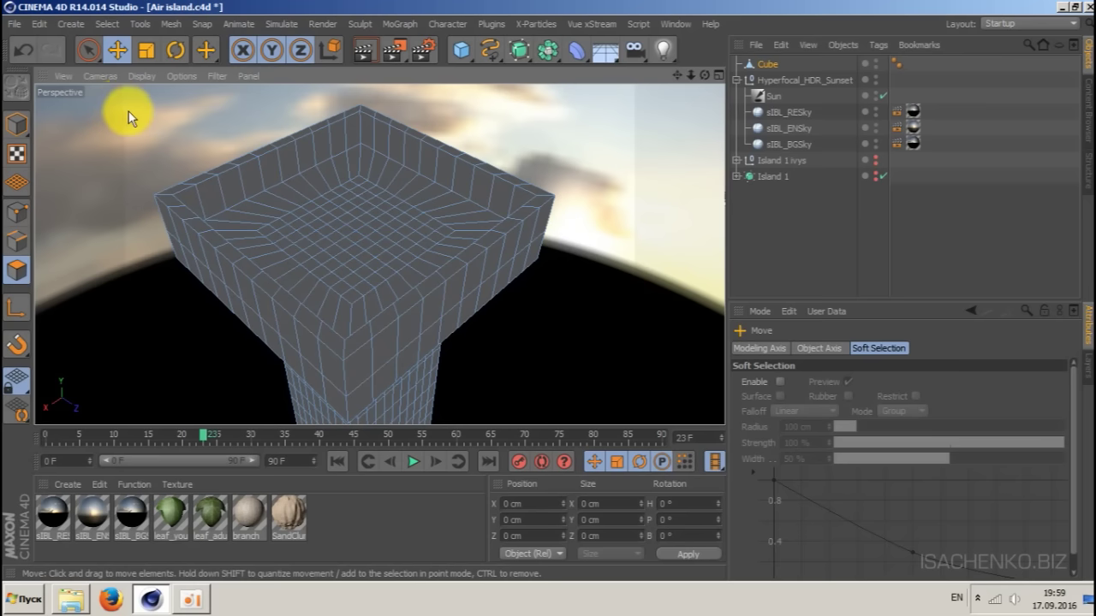
pyautogui.press('9')
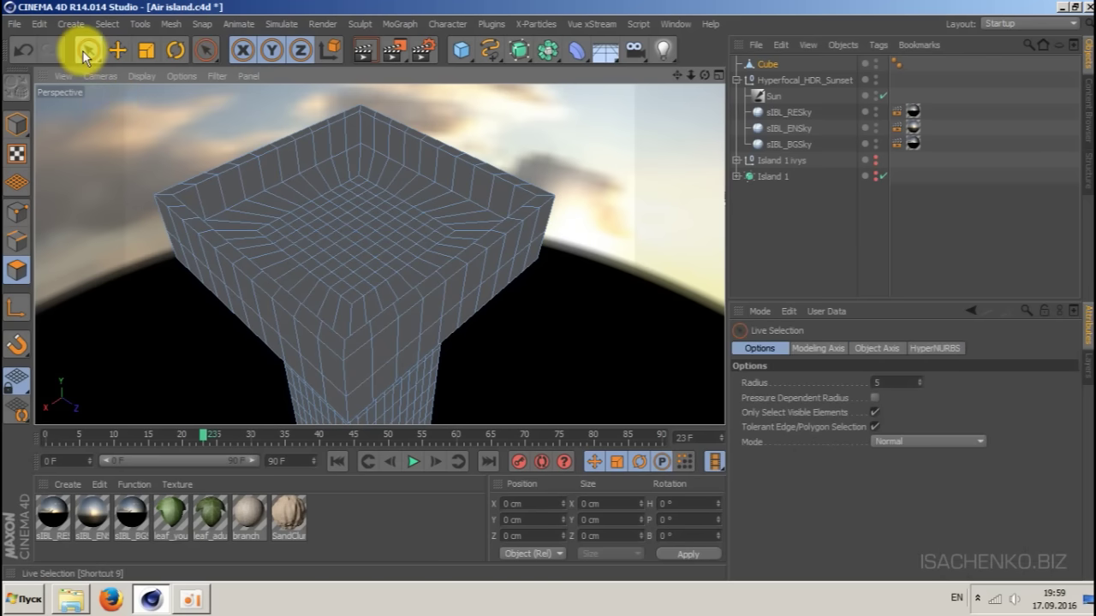
pyautogui.moveTo(704, 75)
pyautogui.mouseDown()
pyautogui.moveTo(696, 85)
pyautogui.moveTo(698, 77)
pyautogui.mouseUp()
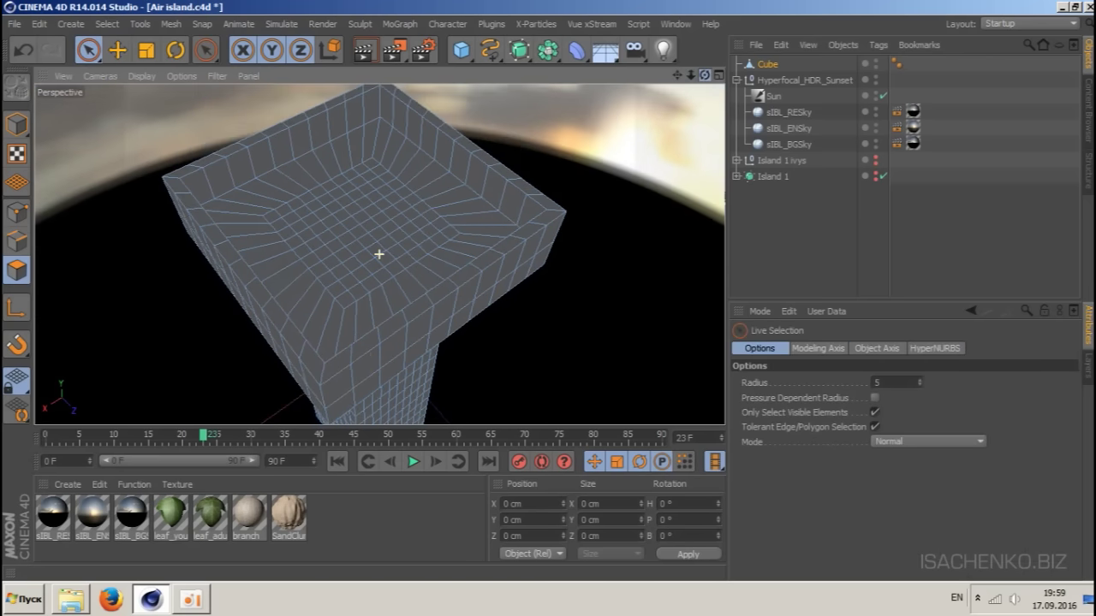
pyautogui.click(339, 362)
pyautogui.keyDown('shift'); pyautogui.click(388, 328); pyautogui.keyUp('shift')
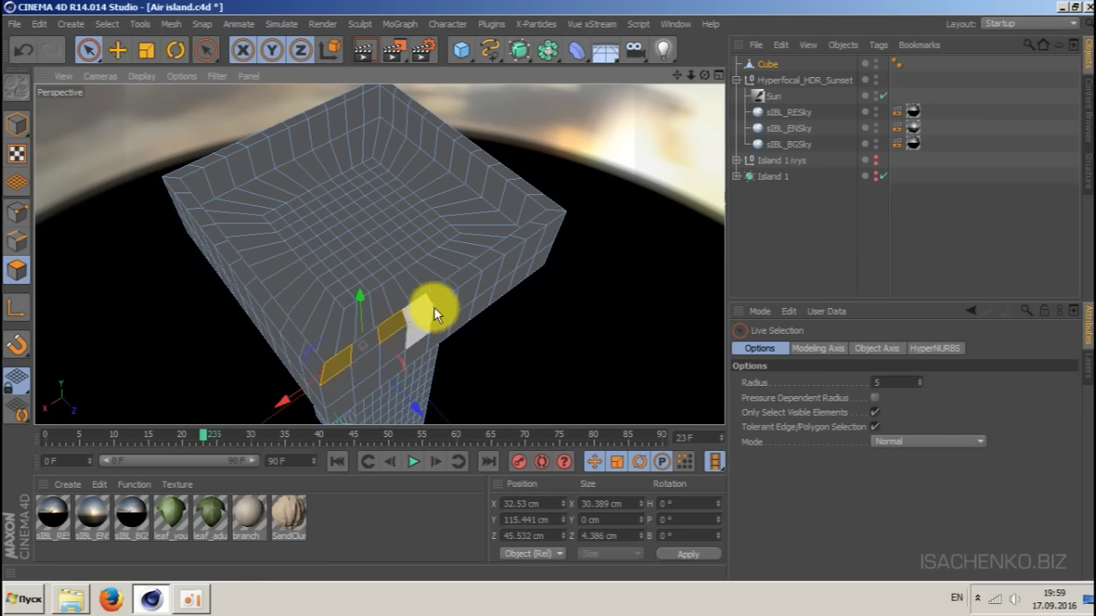
pyautogui.moveTo(434, 307)
pyautogui.keyDown('shift'); pyautogui.mouseDown()
pyautogui.moveTo(508, 247)
pyautogui.moveTo(538, 184)
pyautogui.moveTo(524, 183)
pyautogui.moveTo(543, 202)
pyautogui.moveTo(509, 196)
pyautogui.moveTo(466, 139)
pyautogui.moveTo(397, 92)
pyautogui.moveTo(368, 92)
pyautogui.mouseUp(); pyautogui.keyUp('shift')
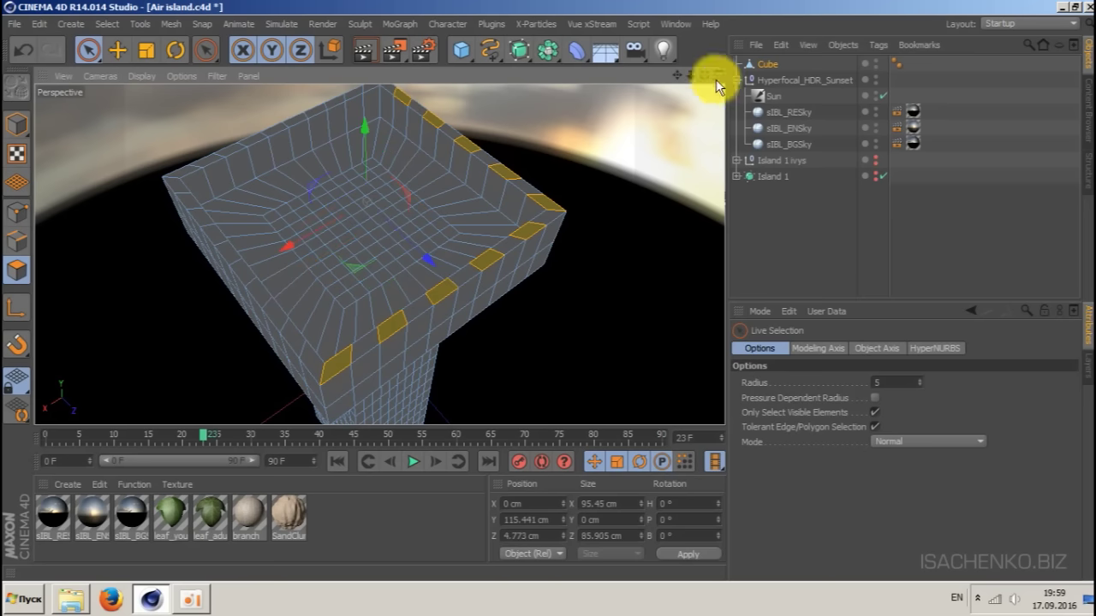
# - Add every second rim polygon along the parapet's third side to the selection, starting at its far corner
pyautogui.moveTo(673, 76); pyautogui.dragTo(706, 116)
pyautogui.scroll(5, 367, 125)
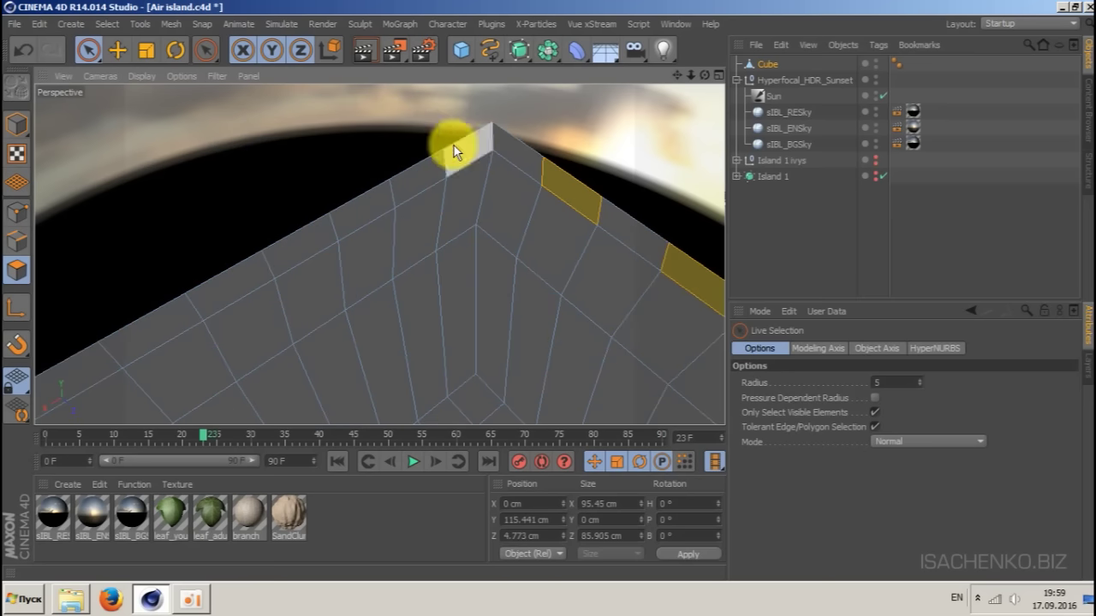
pyautogui.keyDown('shift'); pyautogui.click(462, 153); pyautogui.keyUp('shift')
pyautogui.keyDown('shift'); pyautogui.click(356, 210); pyautogui.keyUp('shift')
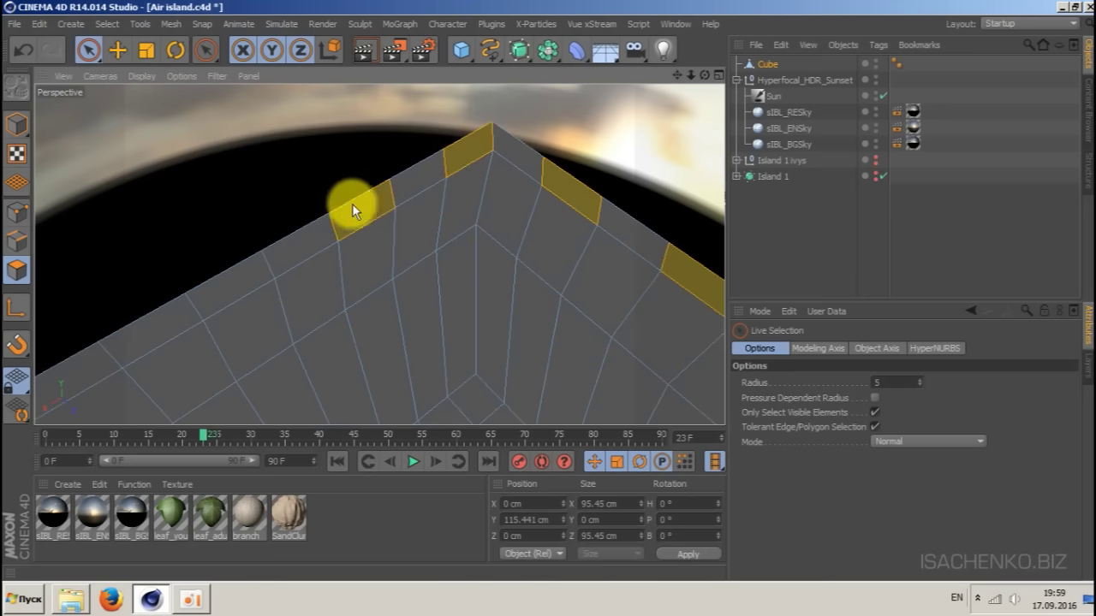
pyautogui.keyDown('shift'); pyautogui.click(225, 291); pyautogui.keyUp('shift')
pyautogui.scroll(-3, 210, 308)
pyautogui.keyDown('shift'); pyautogui.click(159, 342); pyautogui.keyUp('shift')
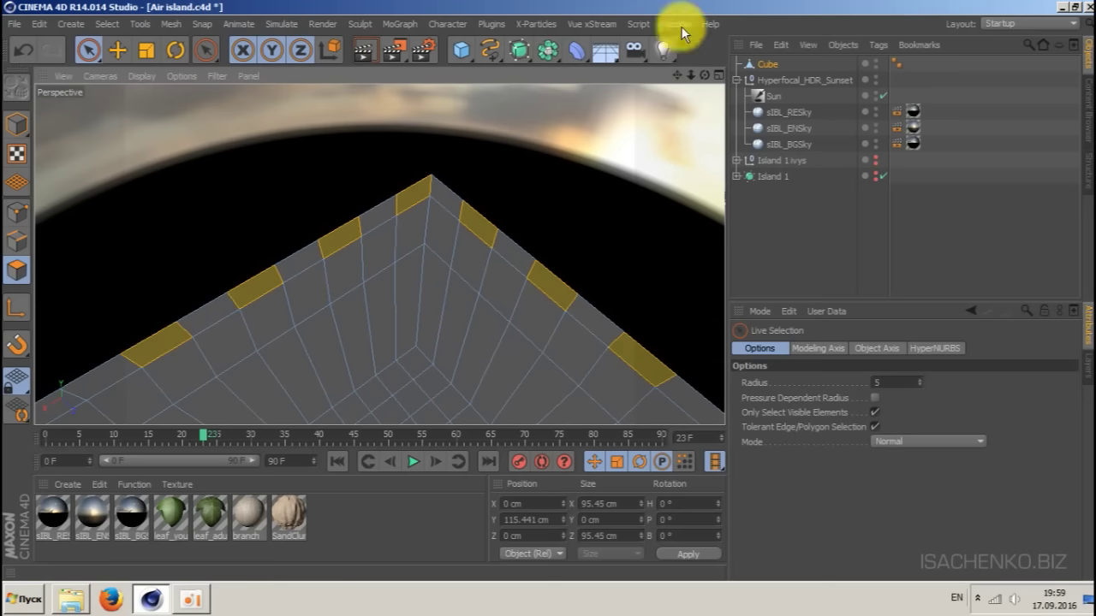
pyautogui.moveTo(676, 75)
pyautogui.mouseDown()
pyautogui.moveTo(1016, 0)
pyautogui.moveTo(980, 0)
pyautogui.mouseUp()
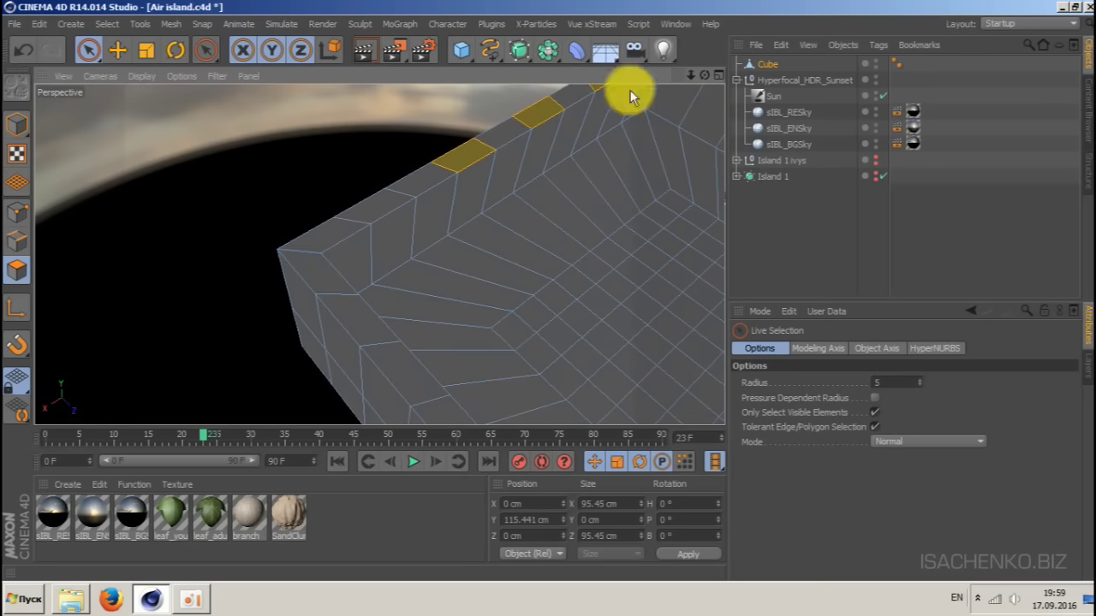
pyautogui.keyDown('shift'); pyautogui.click(379, 205); pyautogui.keyUp('shift')
# - Add every second rim polygon along the parapet's fourth side to the selection, completing the alternating pattern
pyautogui.keyDown('shift'); pyautogui.click(320, 272); pyautogui.keyUp('shift')
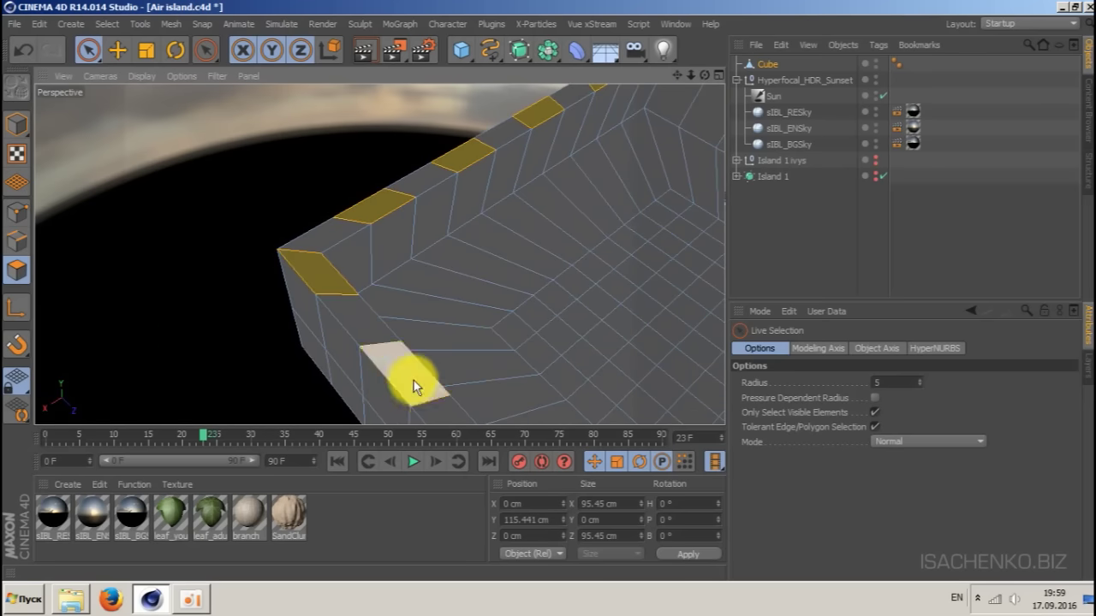
pyautogui.keyDown('shift'); pyautogui.click(416, 372); pyautogui.keyUp('shift')
pyautogui.scroll(-4, 429, 354)
pyautogui.keyDown('alt'); pyautogui.moveTo(429, 354); pyautogui.dragTo(453, 397); pyautogui.keyUp('alt')
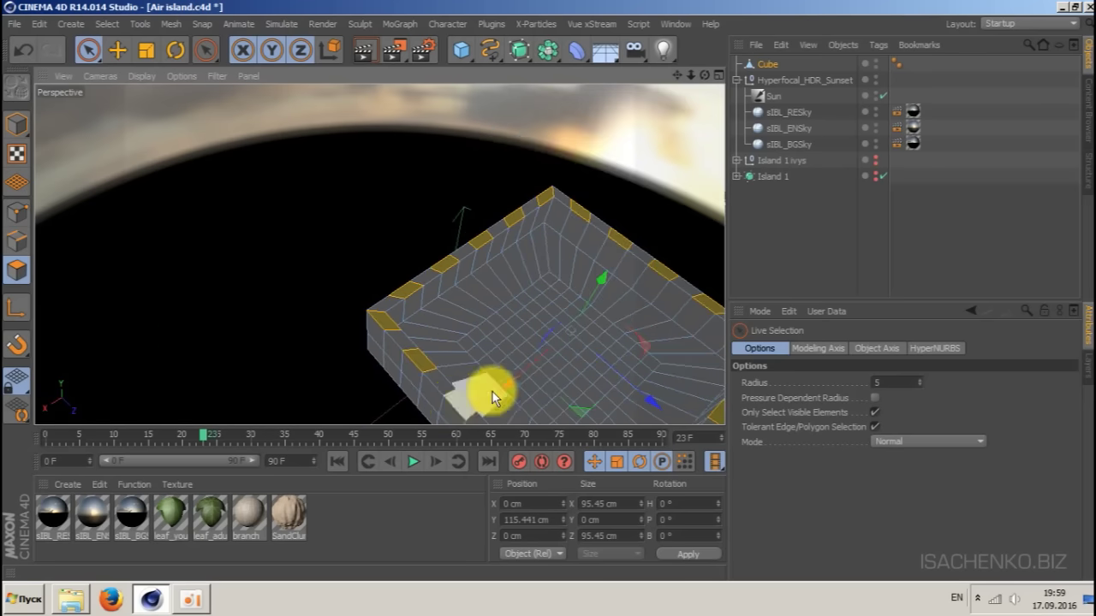
pyautogui.moveTo(677, 76); pyautogui.dragTo(588, 0)
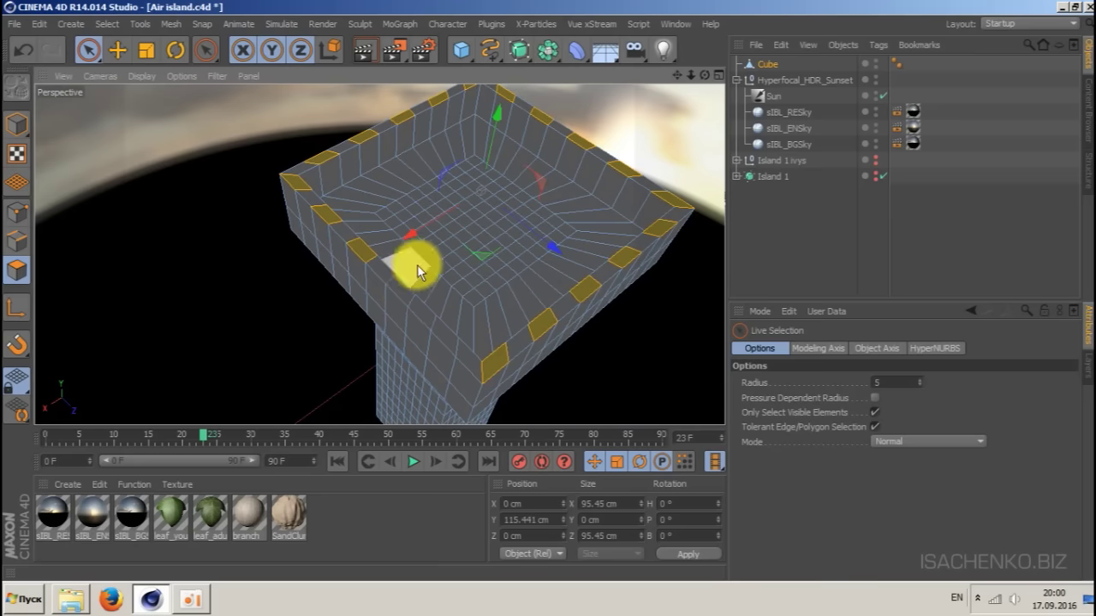
pyautogui.keyDown('shift'); pyautogui.click(406, 299); pyautogui.keyUp('shift')
pyautogui.keyDown('shift'); pyautogui.click(449, 337); pyautogui.keyUp('shift')
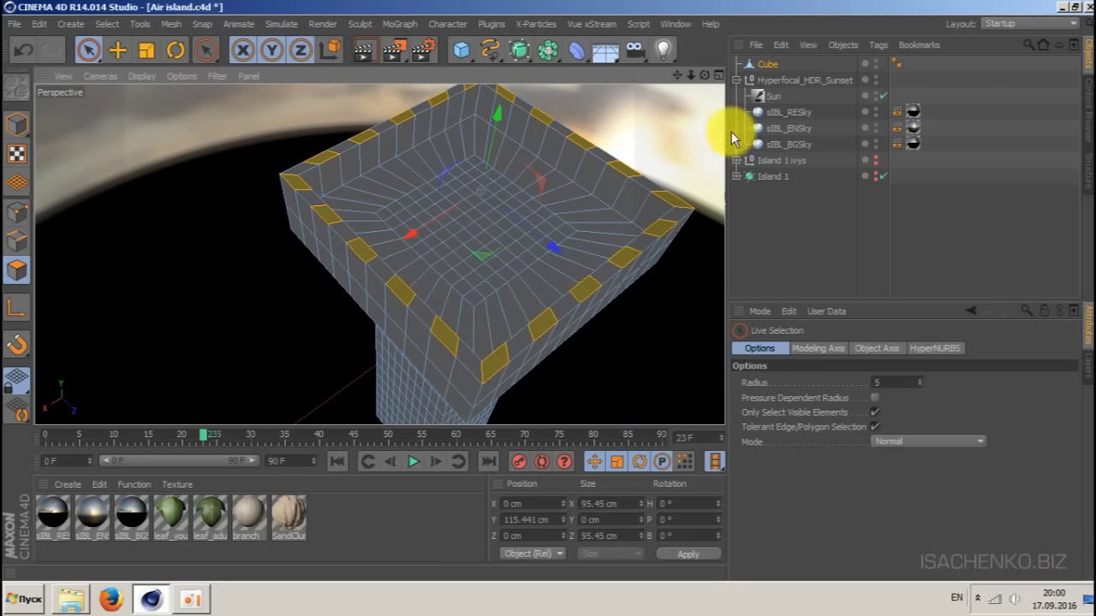
# - Extrude the alternating rim polygons upward about 14 cm to form the tower's battlements
pyautogui.moveTo(713, 73); pyautogui.dragTo(705, 82)
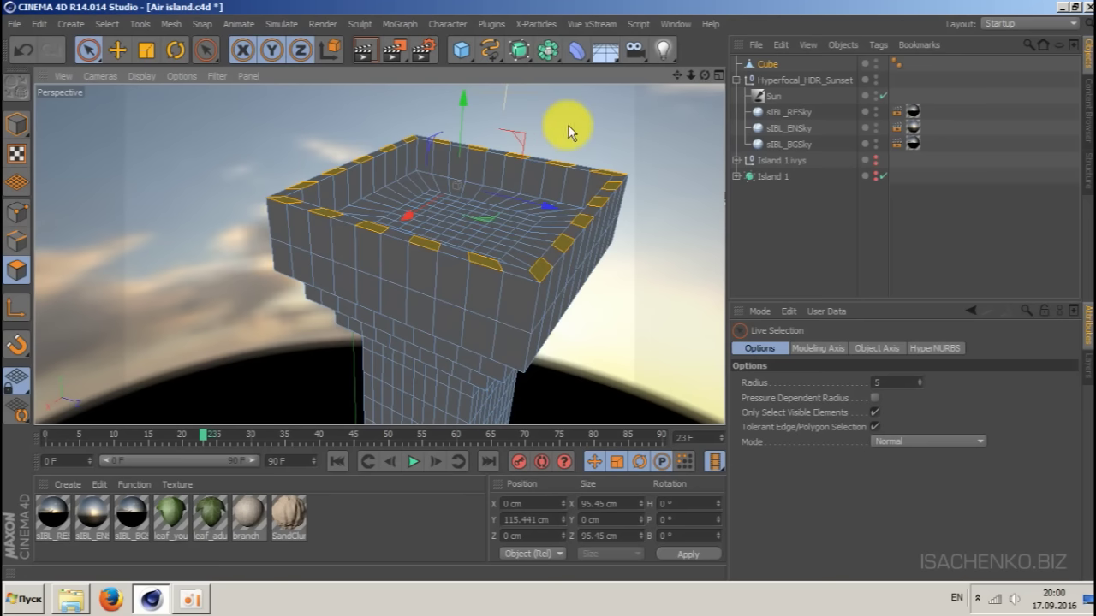
pyautogui.press('e')
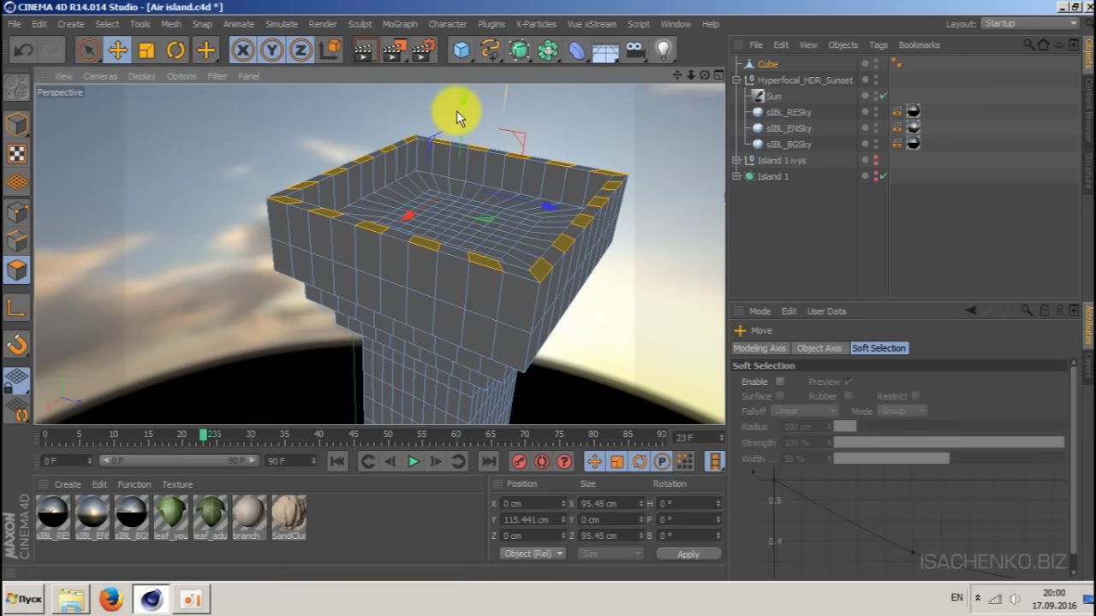
pyautogui.moveTo(456, 111); pyautogui.dragTo(470, 74)
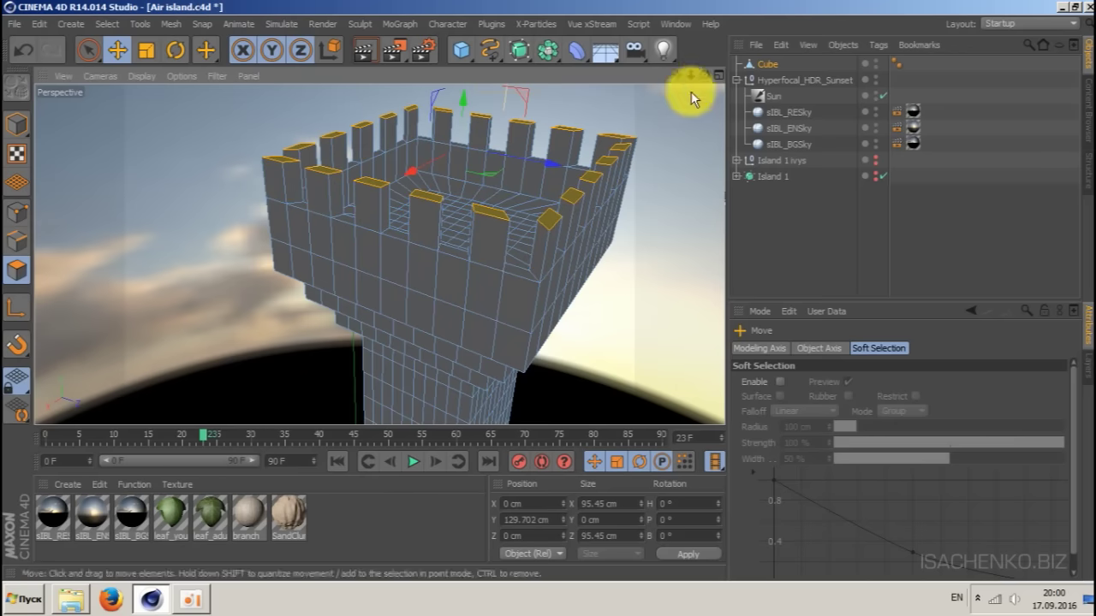
# - Show the Island 1 object again while keeping its ivy group hidden
pyautogui.moveTo(705, 77); pyautogui.dragTo(664, 6)
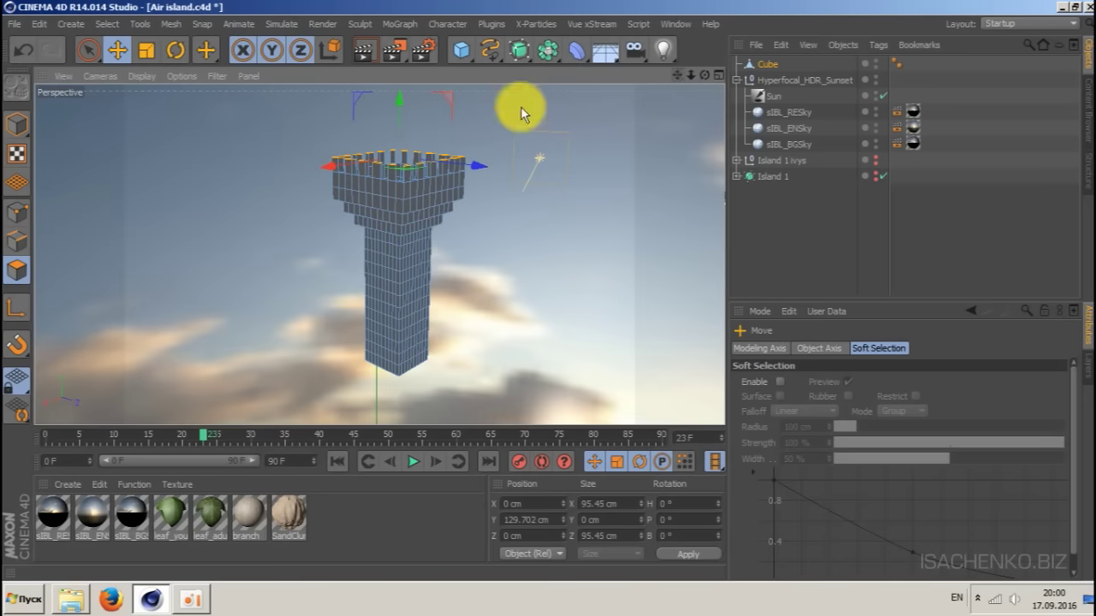
pyautogui.moveTo(705, 74)
pyautogui.mouseDown()
pyautogui.moveTo(621, 77)
pyautogui.moveTo(702, 75)
pyautogui.mouseUp()
pyautogui.moveTo(378, 254); pyautogui.dragTo(705, 74)
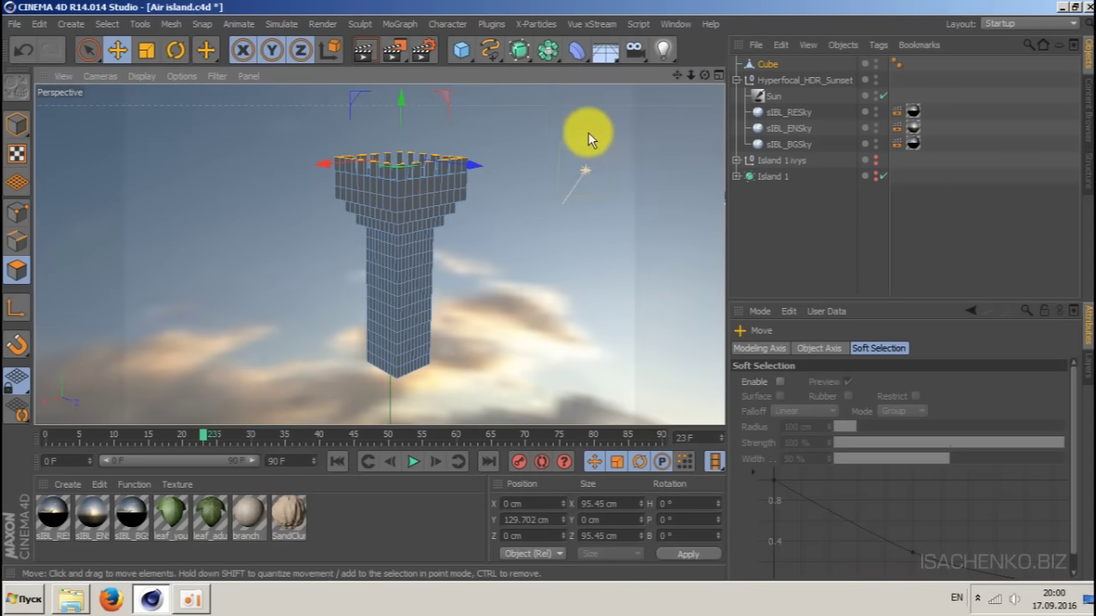
pyautogui.click(876, 156)
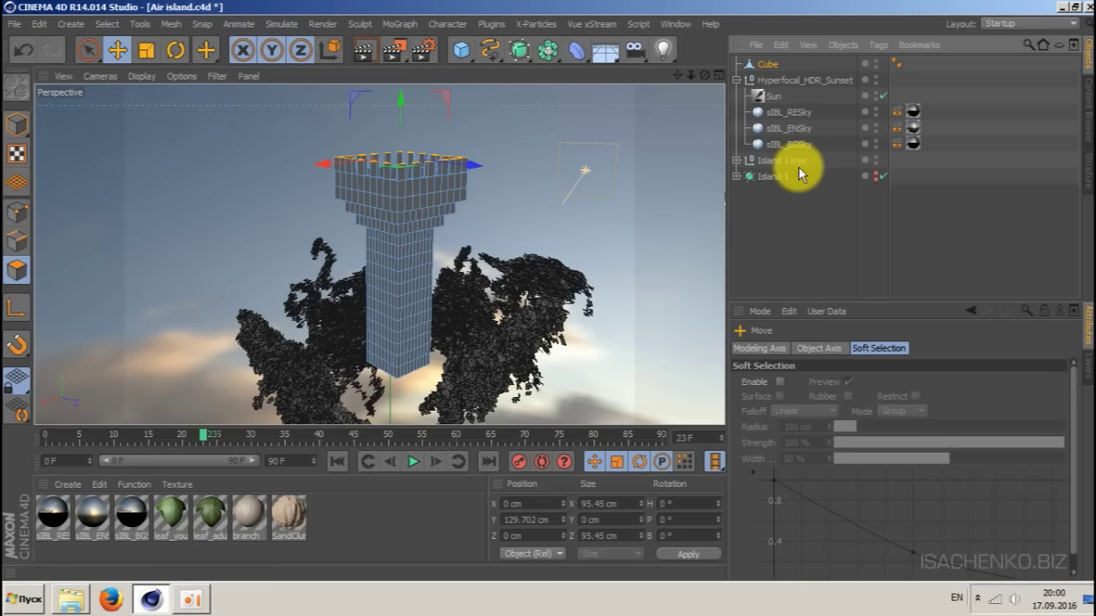
pyautogui.click(876, 159)
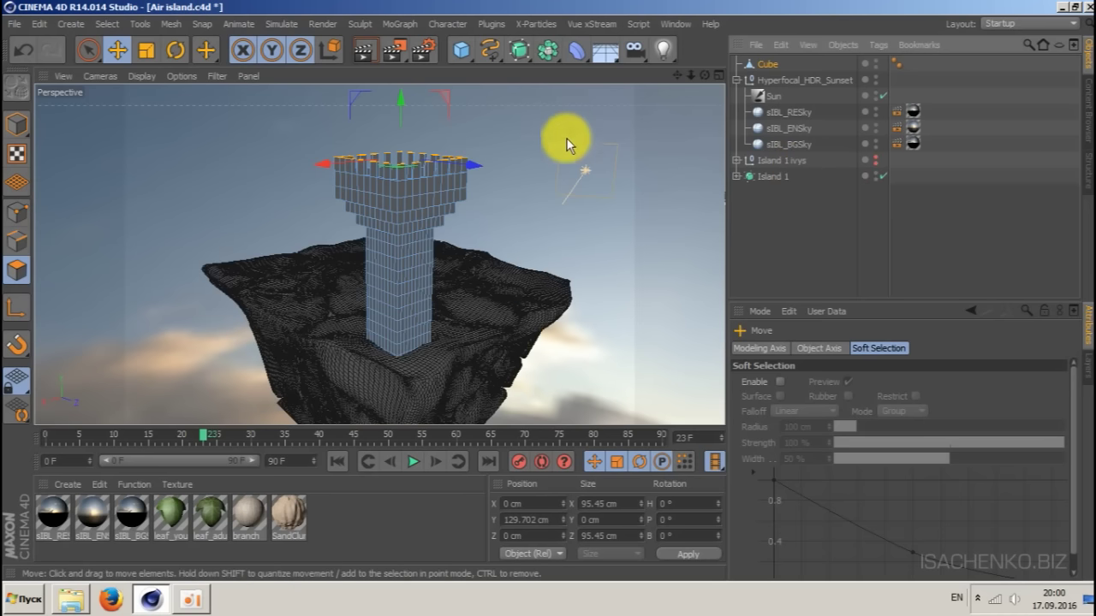
# - Switch to Model mode and raise the whole tower along Y to about 375.8 cm above the island
pyautogui.moveTo(690, 76); pyautogui.dragTo(753, 76)
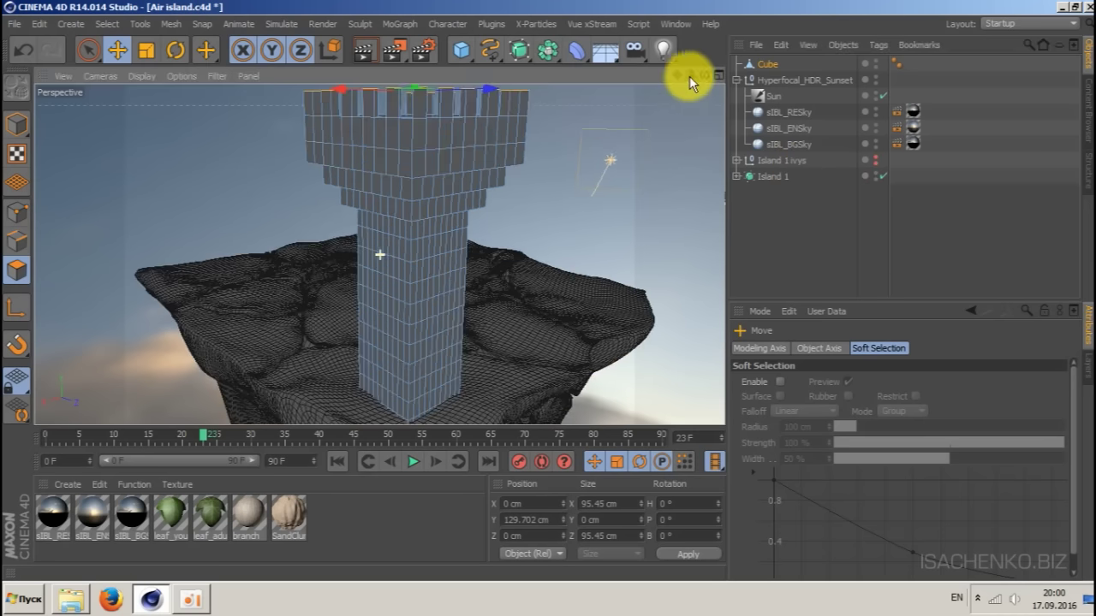
pyautogui.moveTo(676, 76); pyautogui.dragTo(676, 67)
pyautogui.moveTo(379, 254); pyautogui.dragTo(442, 196)
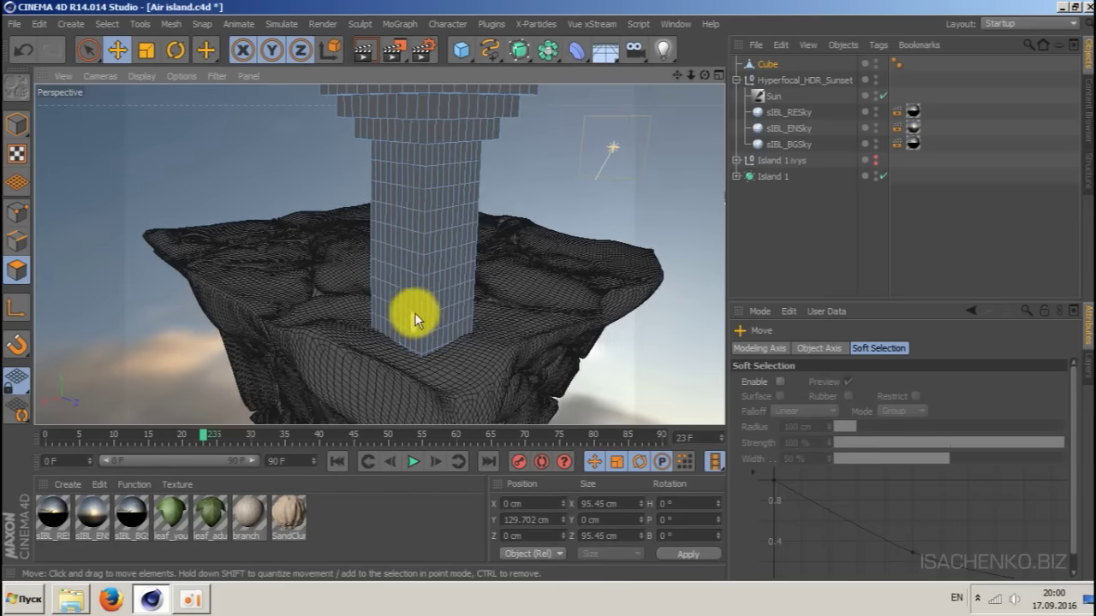
pyautogui.moveTo(414, 319); pyautogui.dragTo(364, 308)
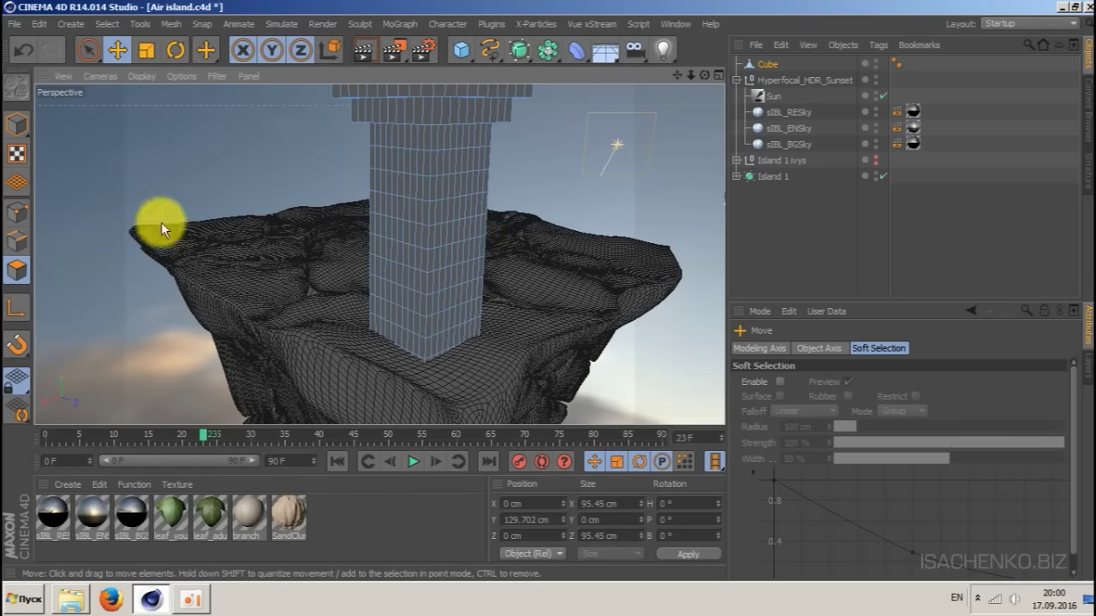
pyautogui.click(16, 124)
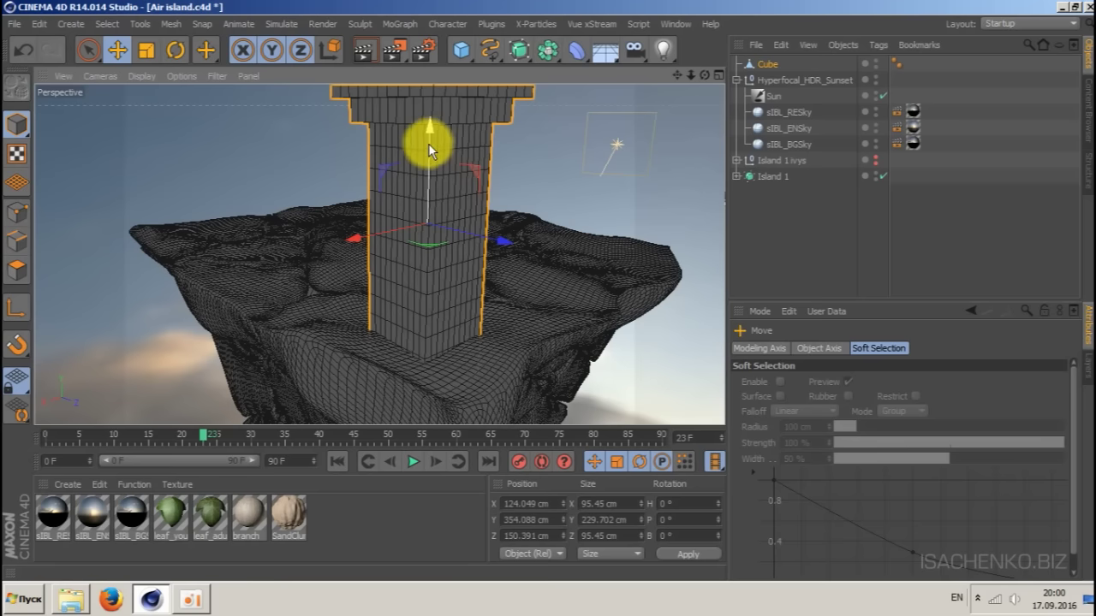
pyautogui.moveTo(428, 145); pyautogui.dragTo(432, 108)
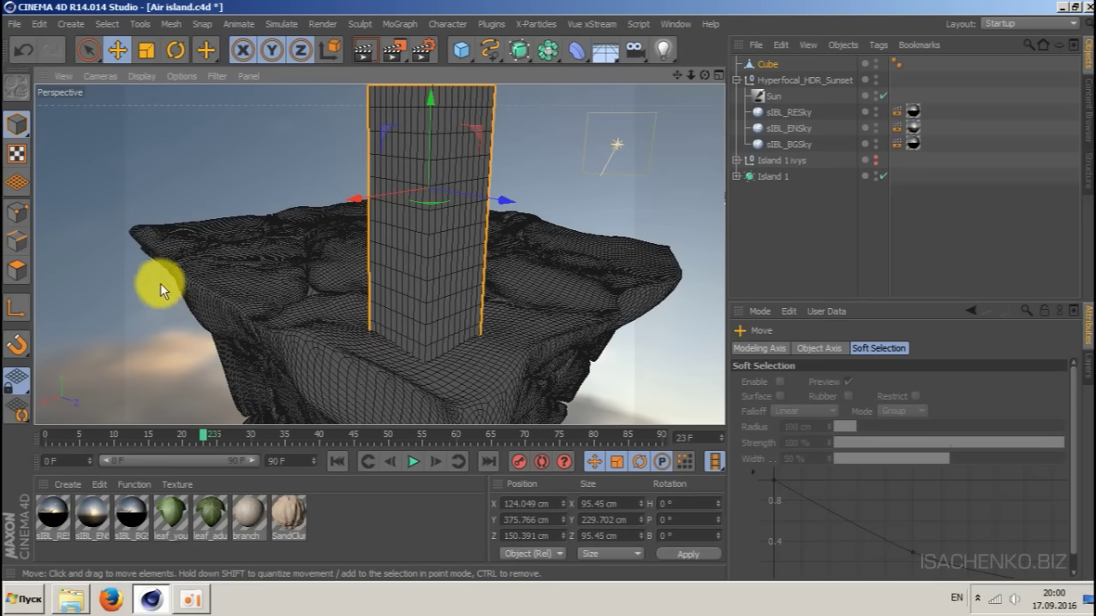
# - Select the tower's lowest polygon loop in Polygon mode and scale it outward along X and Z to about 87 cm
pyautogui.click(17, 271)
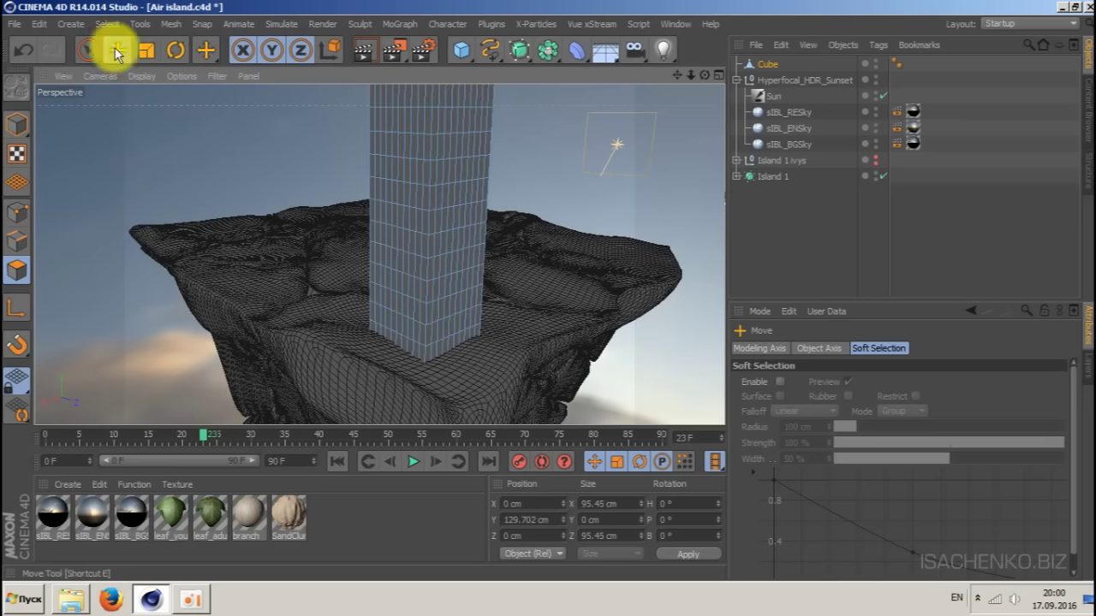
pyautogui.click(107, 24)
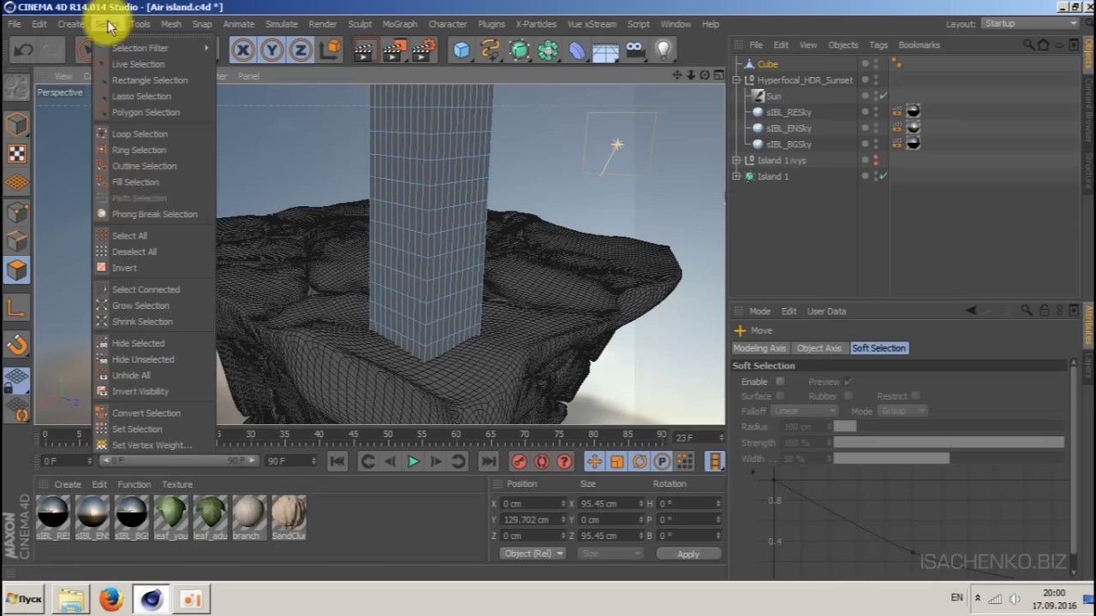
pyautogui.click(129, 134)
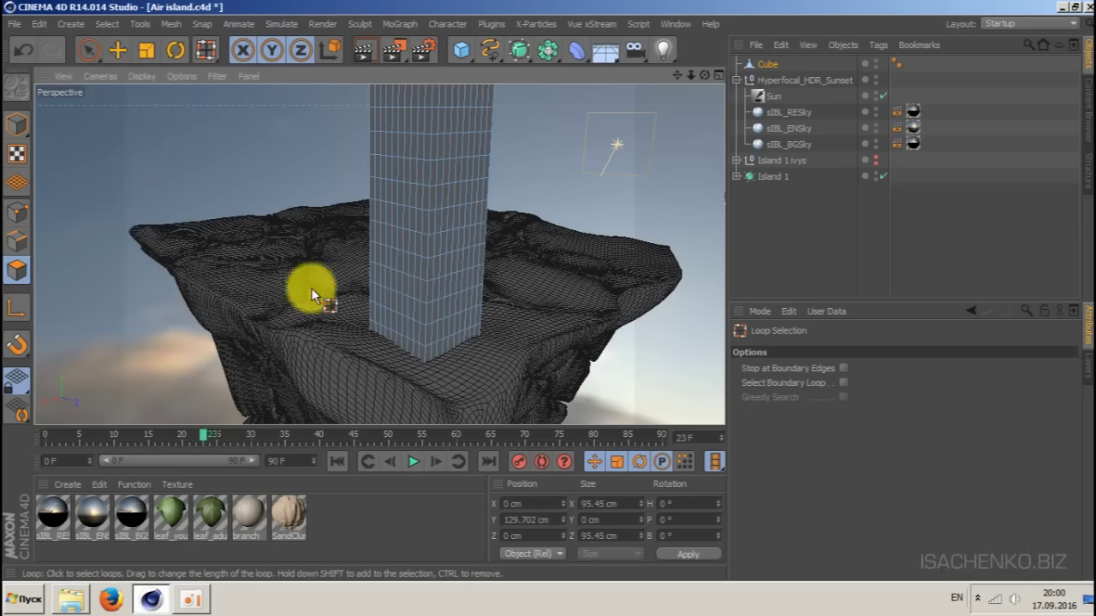
pyautogui.click(416, 348)
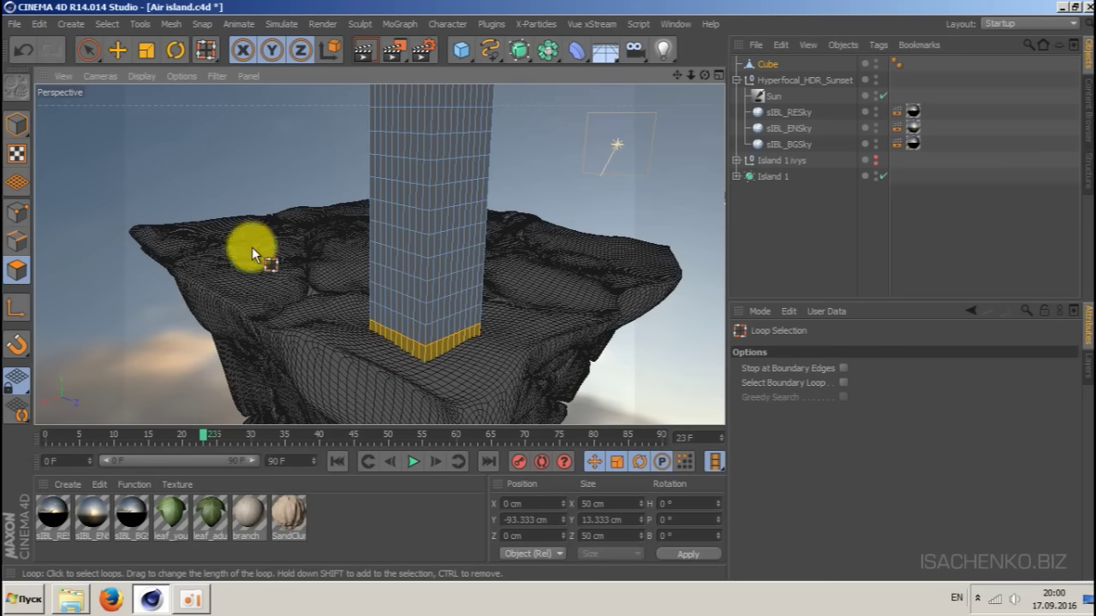
pyautogui.press('t')
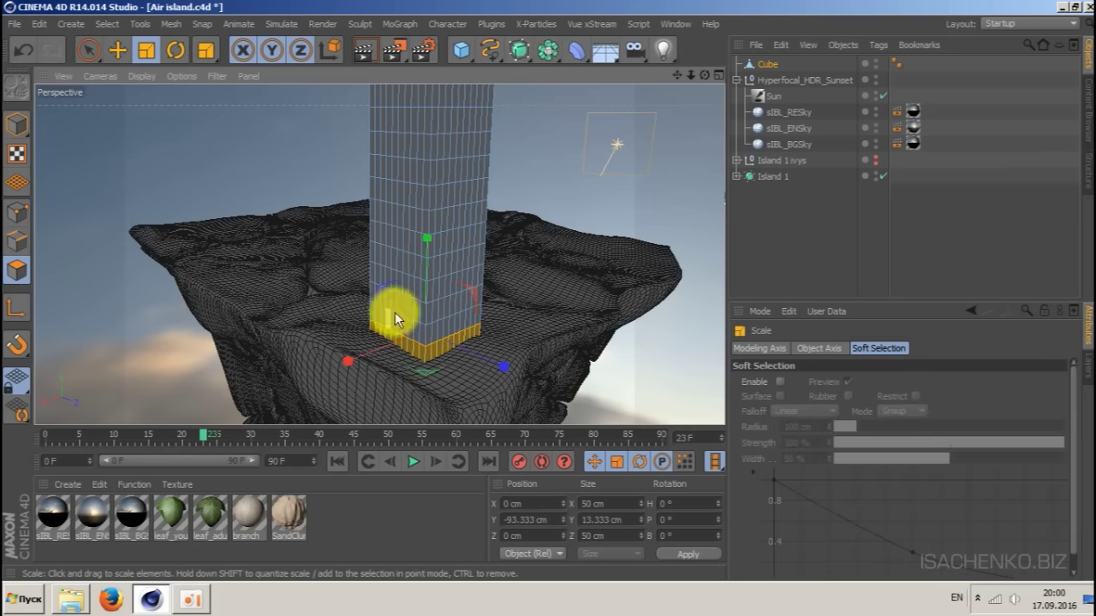
pyautogui.moveTo(423, 373); pyautogui.dragTo(580, 401)
# - Loop-select the polygon row just above the widened base and scale it outward along X and Z to about 72 cm
pyautogui.click(122, 22)
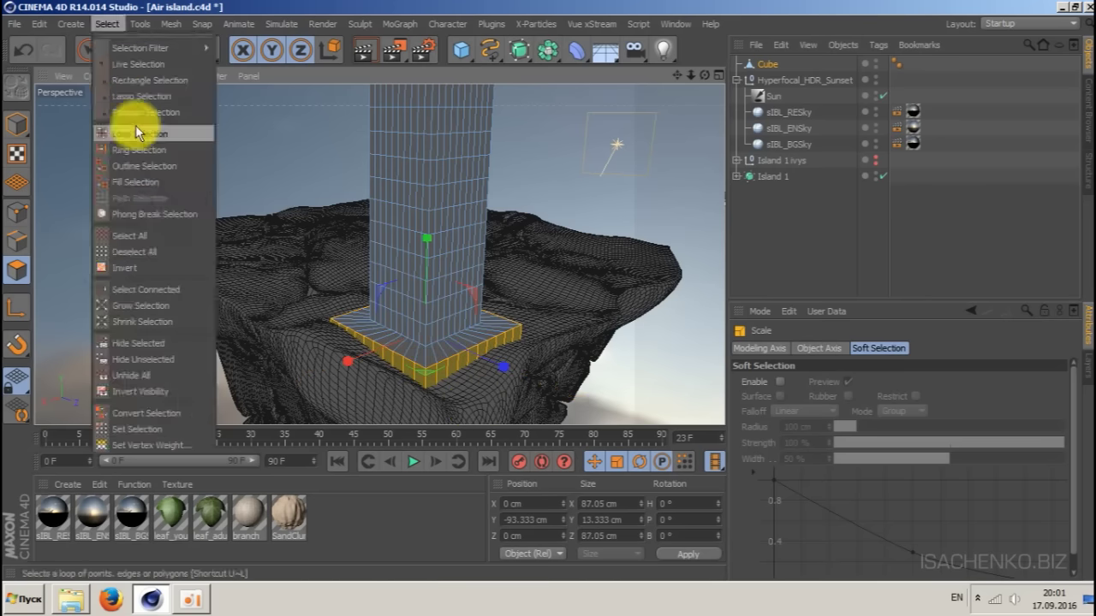
pyautogui.click(135, 125)
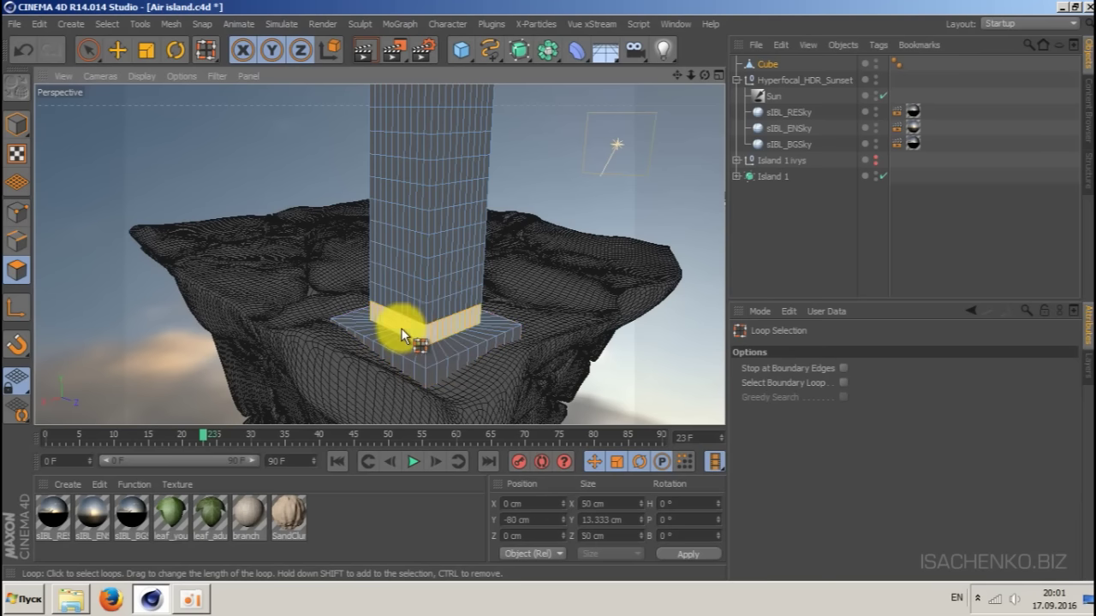
pyautogui.click(401, 328)
pyautogui.press('t')
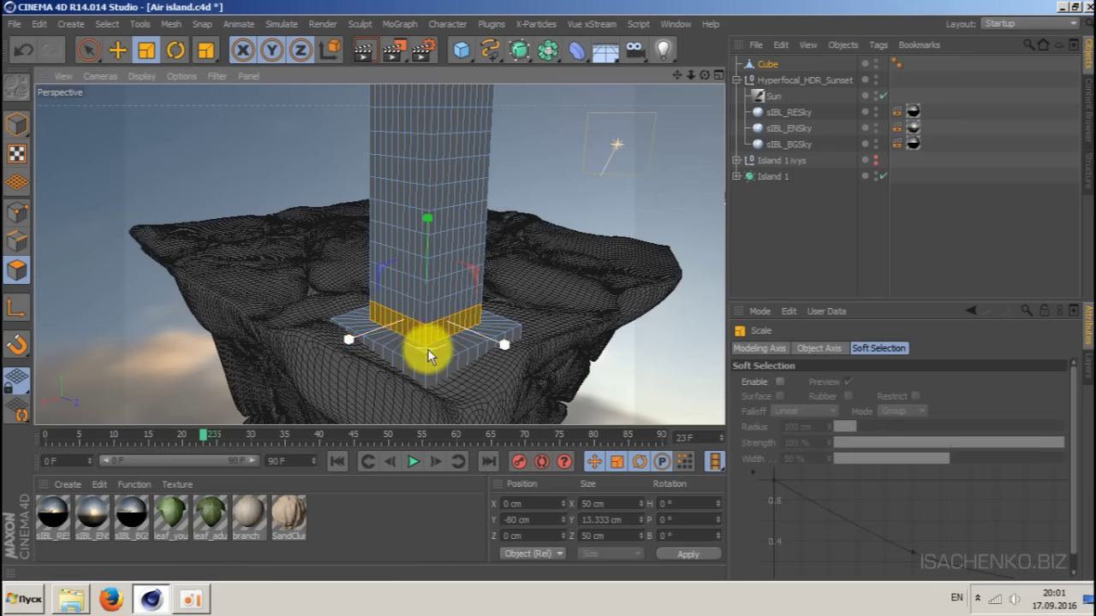
pyautogui.moveTo(428, 350); pyautogui.dragTo(493, 370)
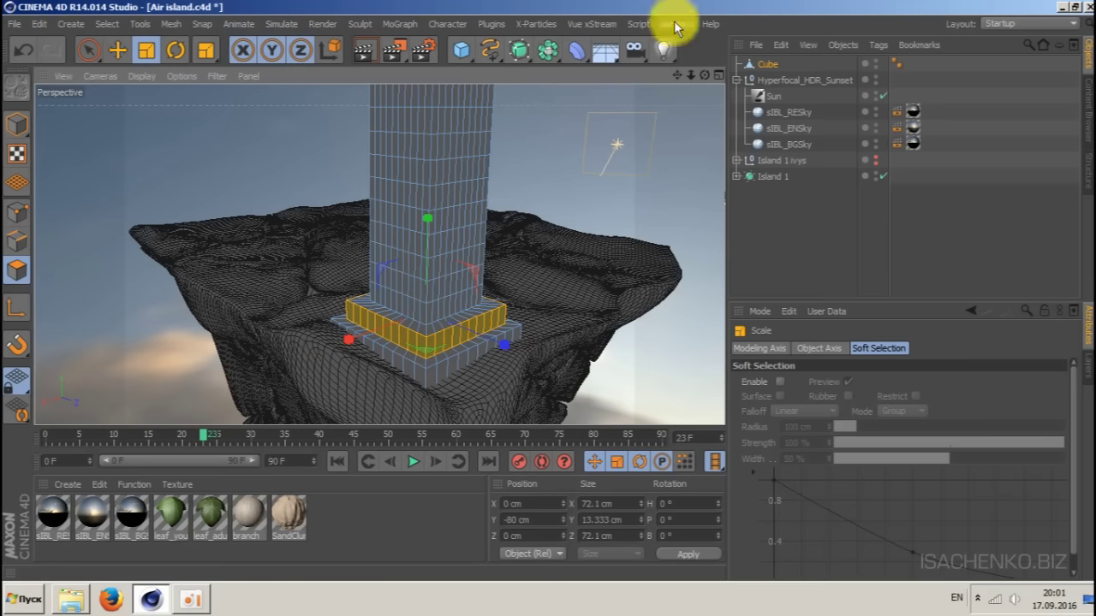
# - Switch to Model mode and scale the whole tower down uniformly to about 71.6 cm wide and 172.3 cm high
pyautogui.moveTo(704, 75); pyautogui.dragTo(620, 76)
pyautogui.moveTo(707, 76); pyautogui.dragTo(733, 83)
pyautogui.scroll(3, 504, 122)
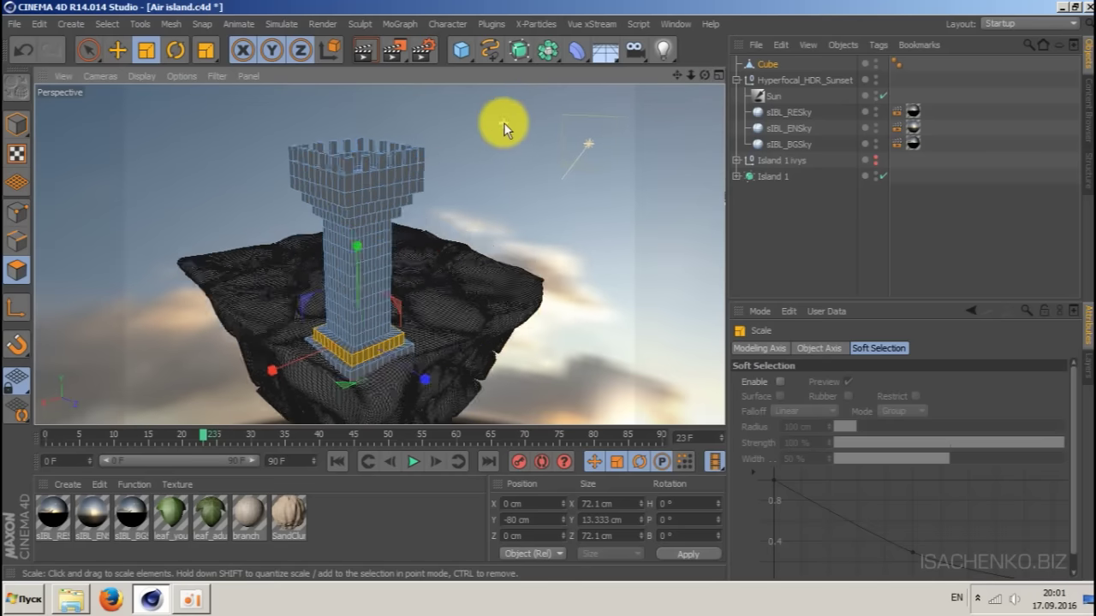
pyautogui.scroll(-1, 504, 123)
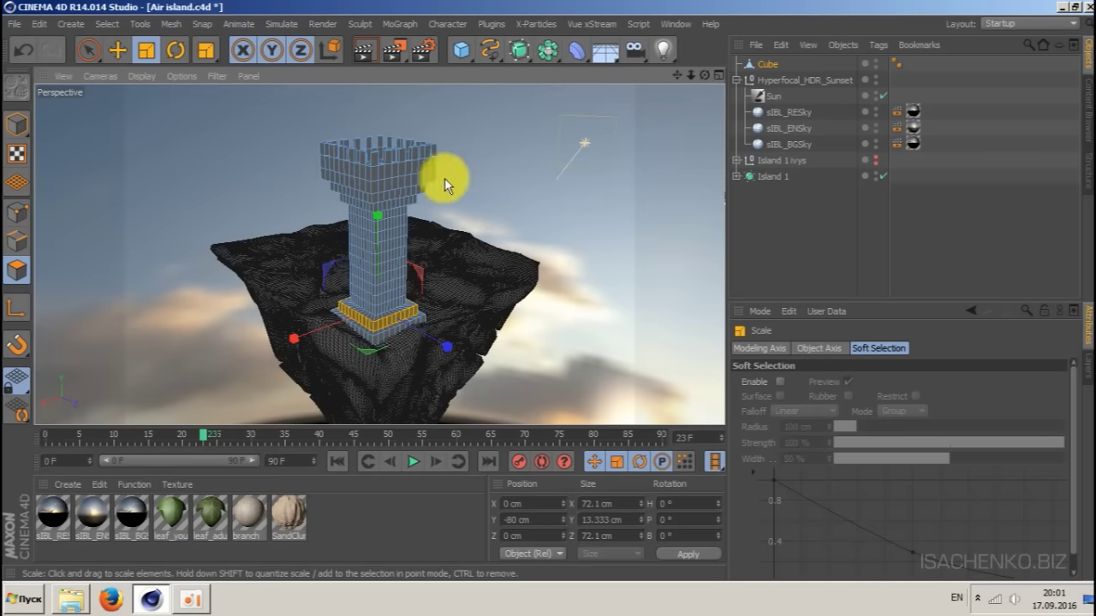
pyautogui.click(16, 125)
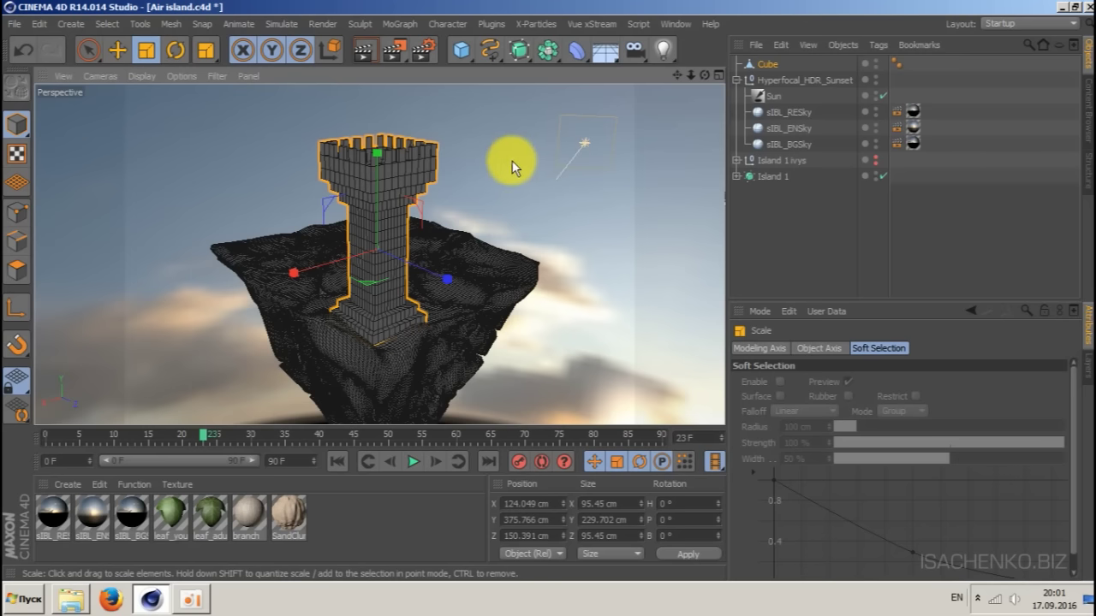
pyautogui.moveTo(512, 160); pyautogui.dragTo(397, 243)
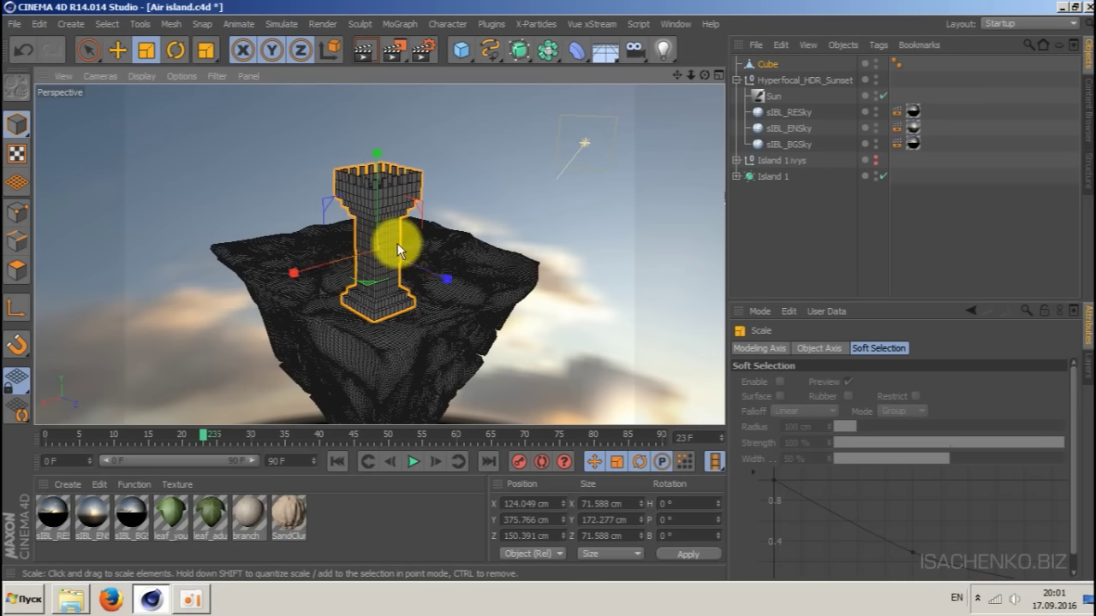
# - Move the tower on the island's surface to about X 135.6, Y 348.1, Z 169.3 cm, sinking its base into the rock
pyautogui.press('e')
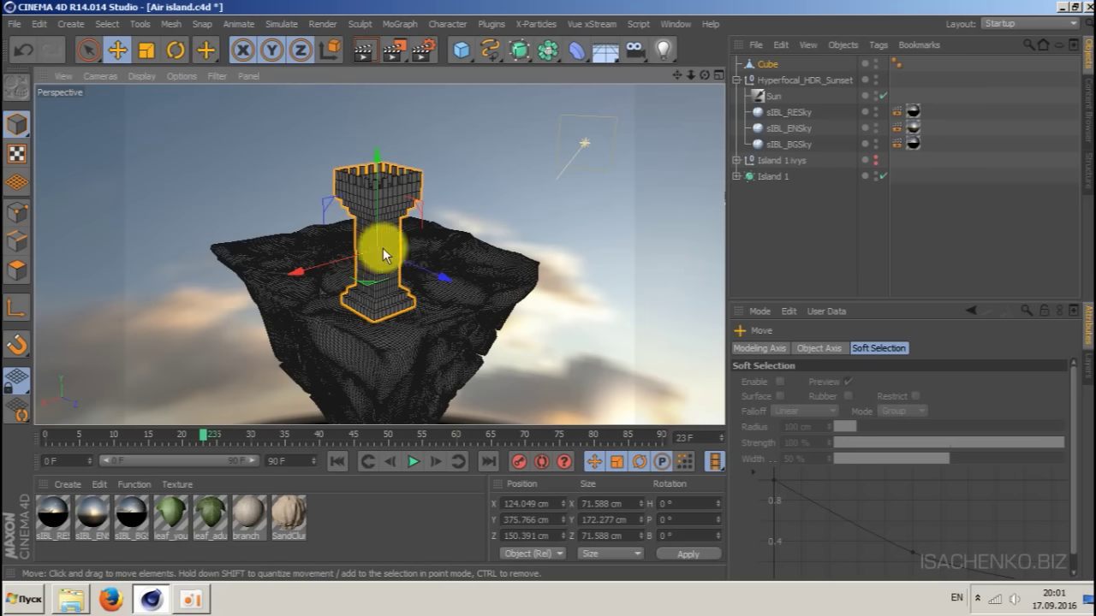
pyautogui.moveTo(435, 274); pyautogui.dragTo(326, 268)
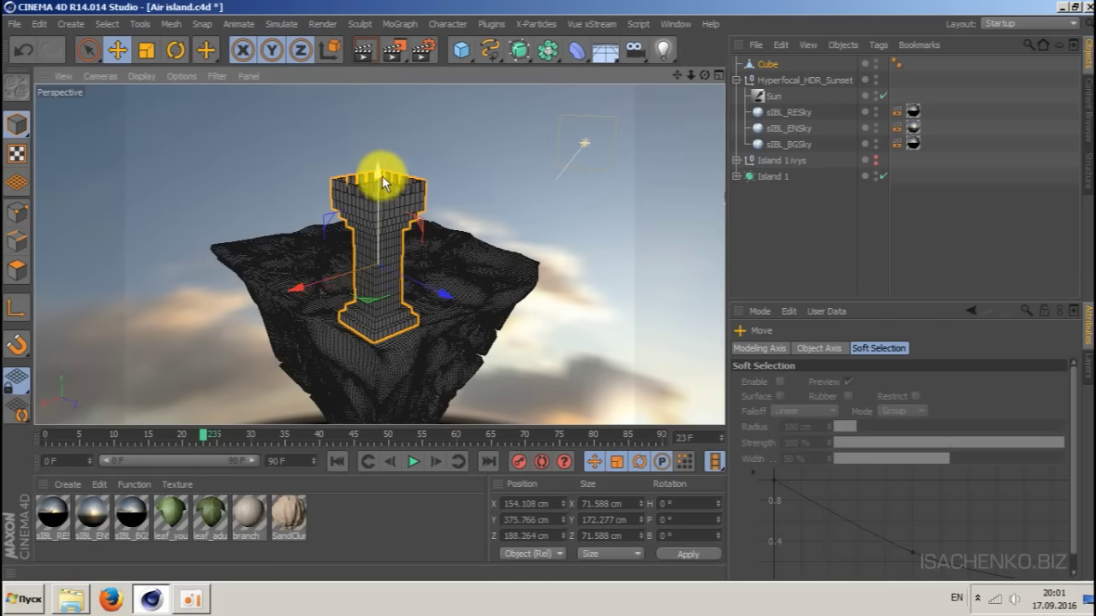
pyautogui.moveTo(382, 176); pyautogui.dragTo(378, 186)
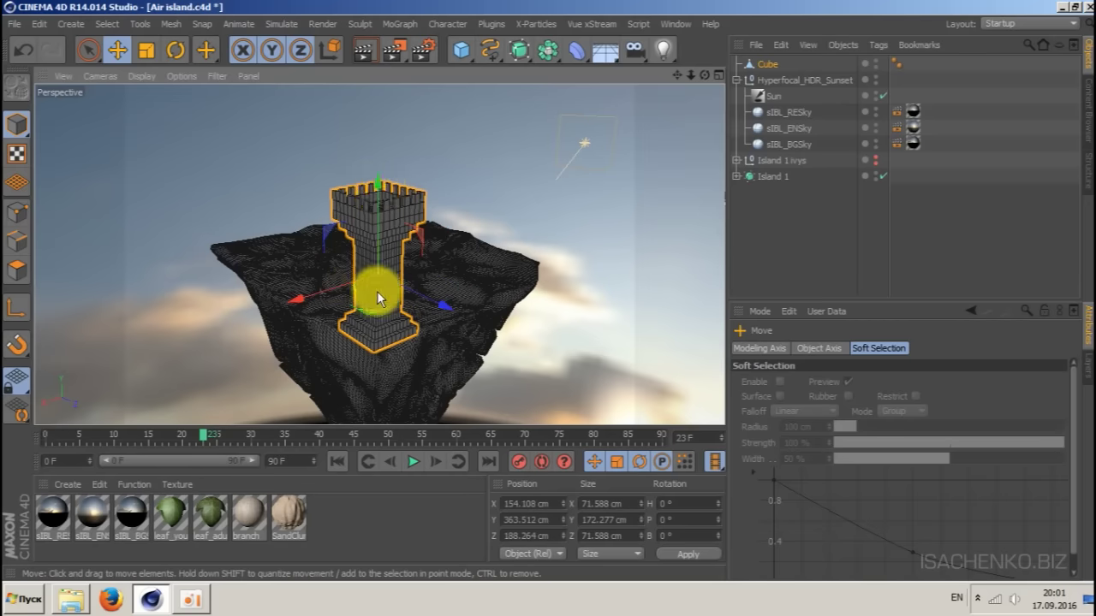
pyautogui.scroll(3, 378, 295)
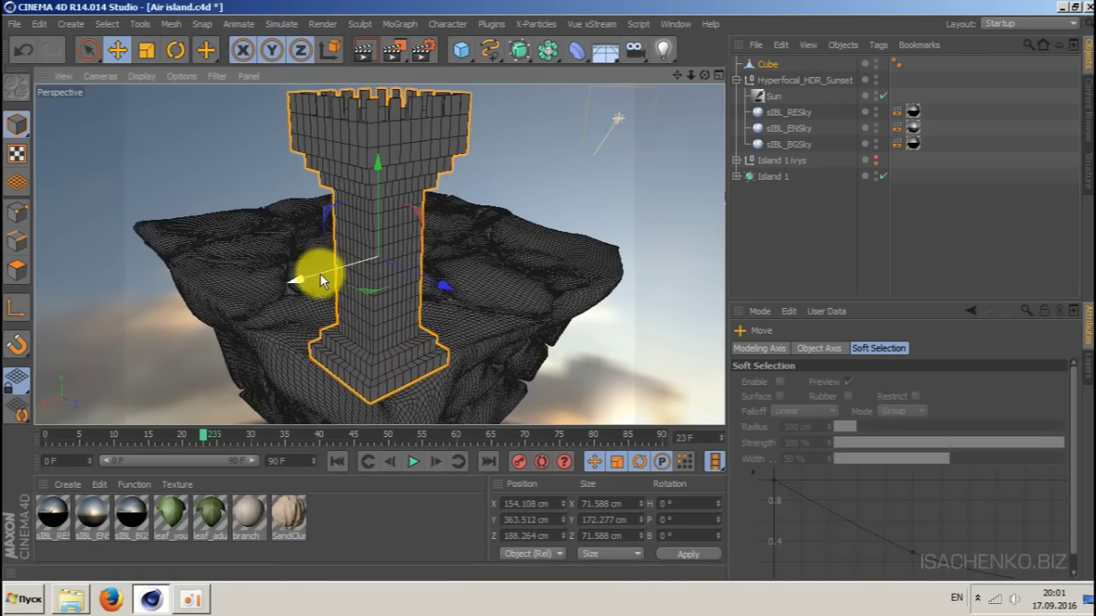
pyautogui.moveTo(320, 274); pyautogui.dragTo(344, 266)
pyautogui.moveTo(469, 272); pyautogui.dragTo(428, 268)
pyautogui.moveTo(382, 164); pyautogui.dragTo(385, 191)
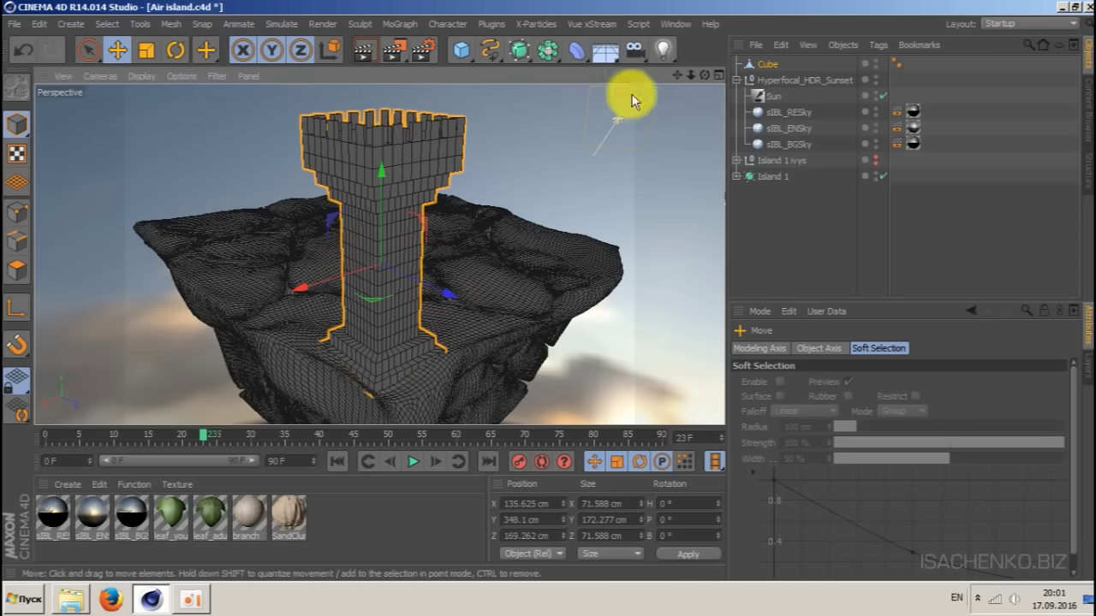
# - Shift the tower farther in from the island's edge to about X 118.9, Z 153.1 cm and save the scene
pyautogui.moveTo(703, 76); pyautogui.dragTo(579, 68)
pyautogui.moveTo(327, 269); pyautogui.dragTo(355, 268)
pyautogui.moveTo(438, 303); pyautogui.dragTo(438, 294)
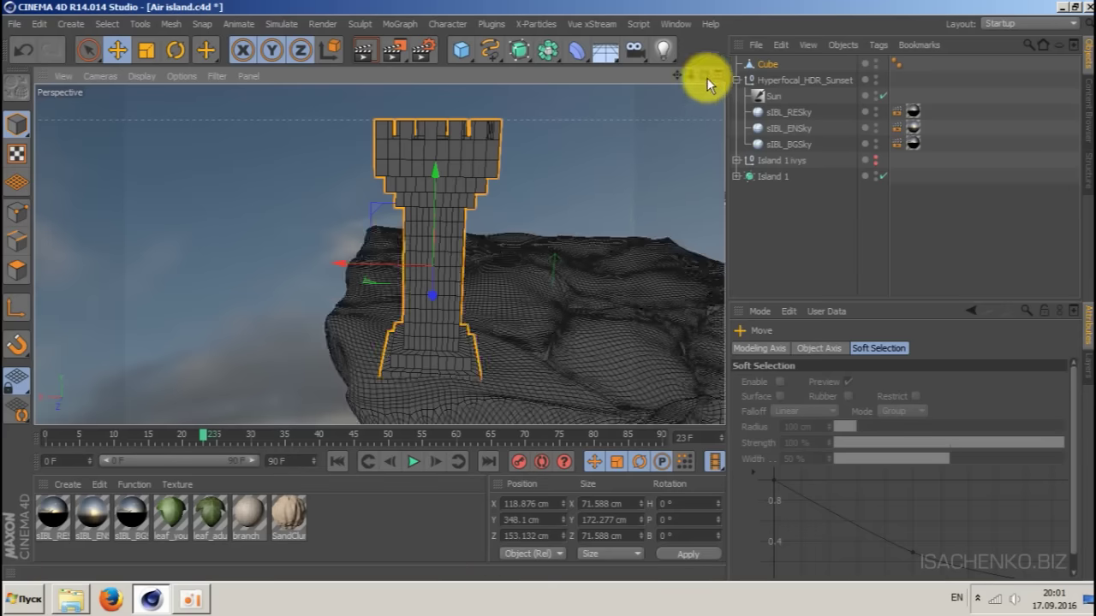
pyautogui.moveTo(703, 76)
pyautogui.mouseDown()
pyautogui.moveTo(788, 77)
pyautogui.moveTo(599, 75)
pyautogui.moveTo(745, 82)
pyautogui.moveTo(707, 75)
pyautogui.mouseUp()
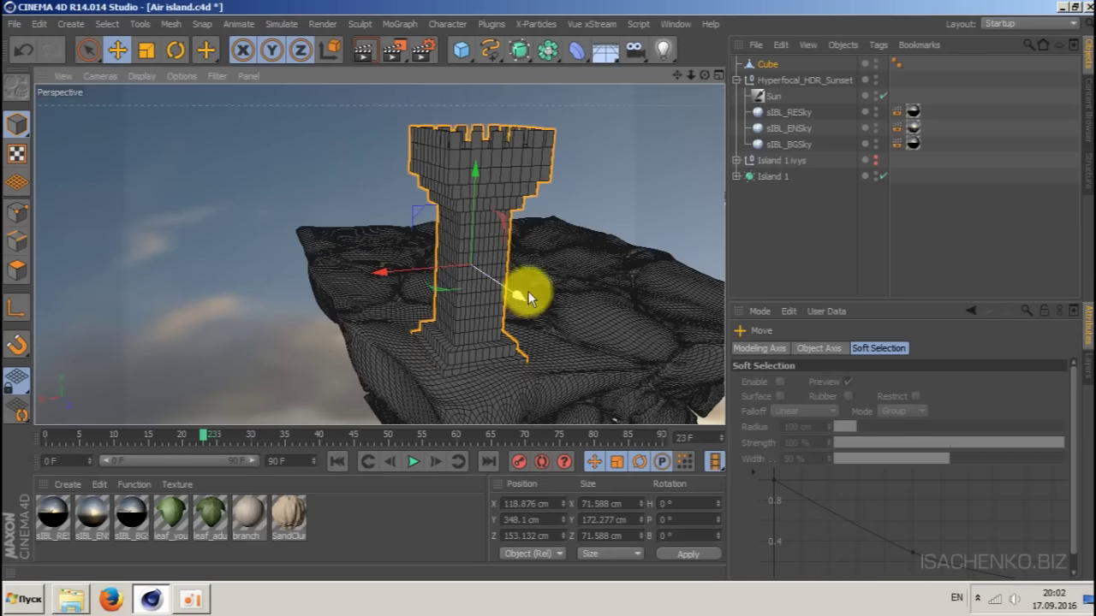
pyautogui.hotkey('ctrl', 's')
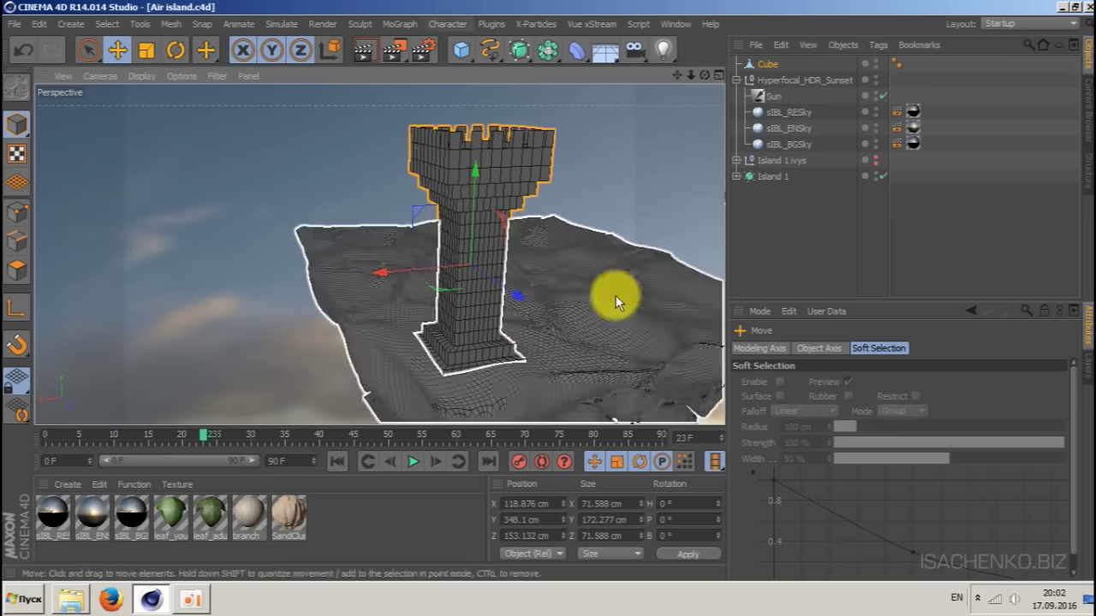
# - Grow ivy with Ivy Grower from a point on the lower tower shaft and generate its polygon branches and leaves
pyautogui.click(494, 26)
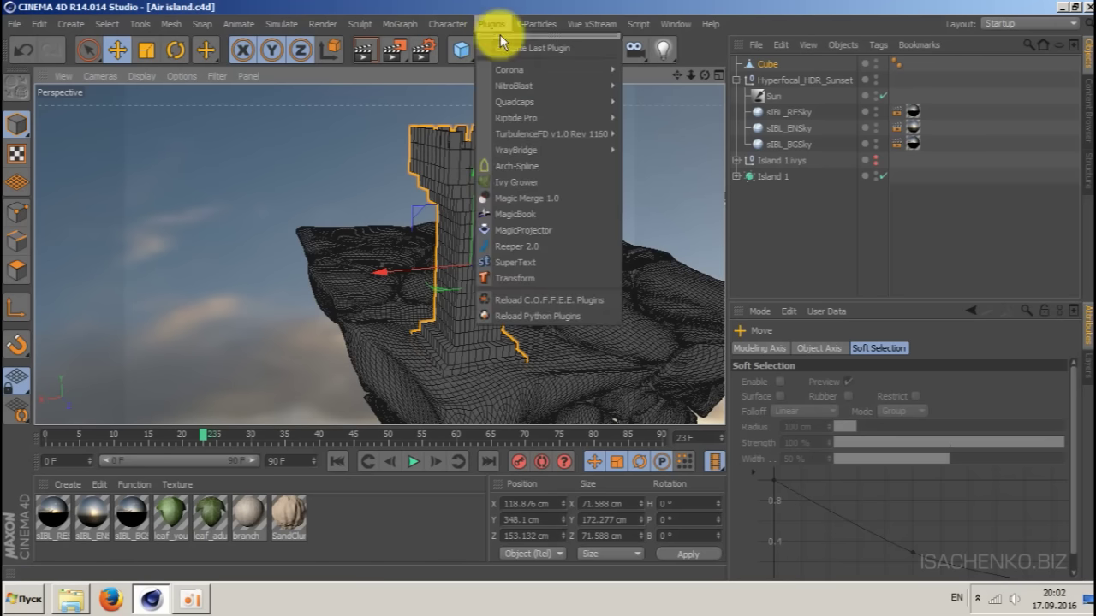
pyautogui.click(518, 179)
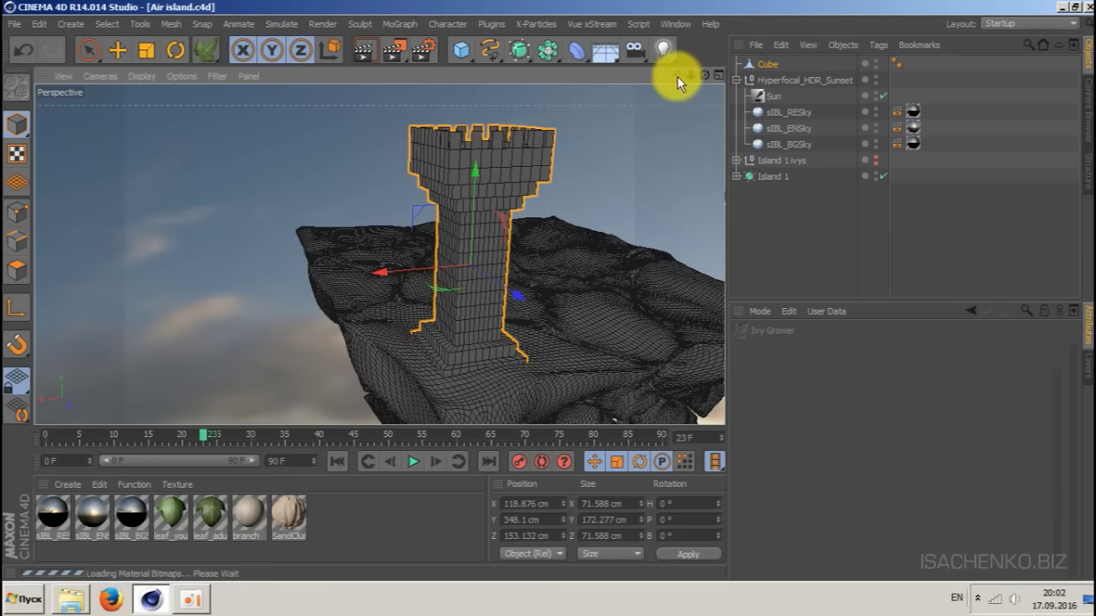
pyautogui.moveTo(677, 76); pyautogui.dragTo(587, 21)
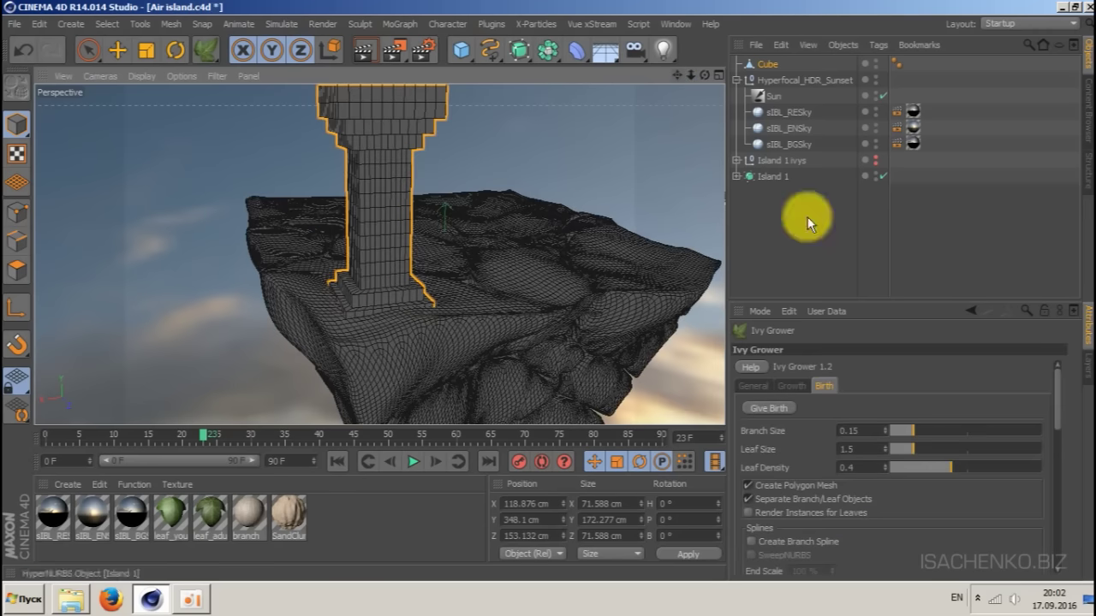
pyautogui.click(792, 386)
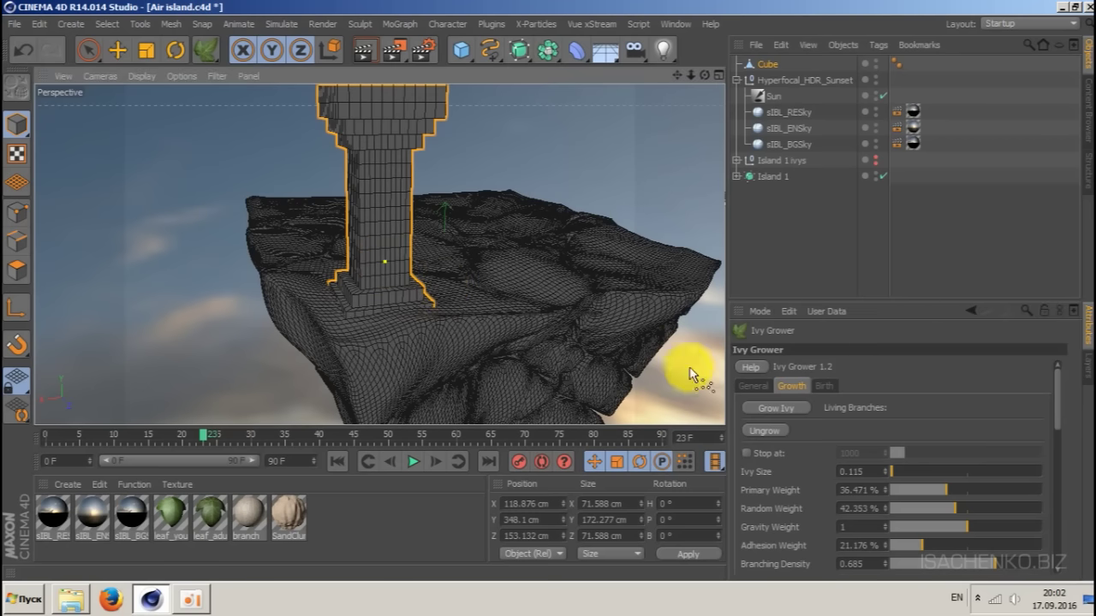
pyautogui.click(774, 406)
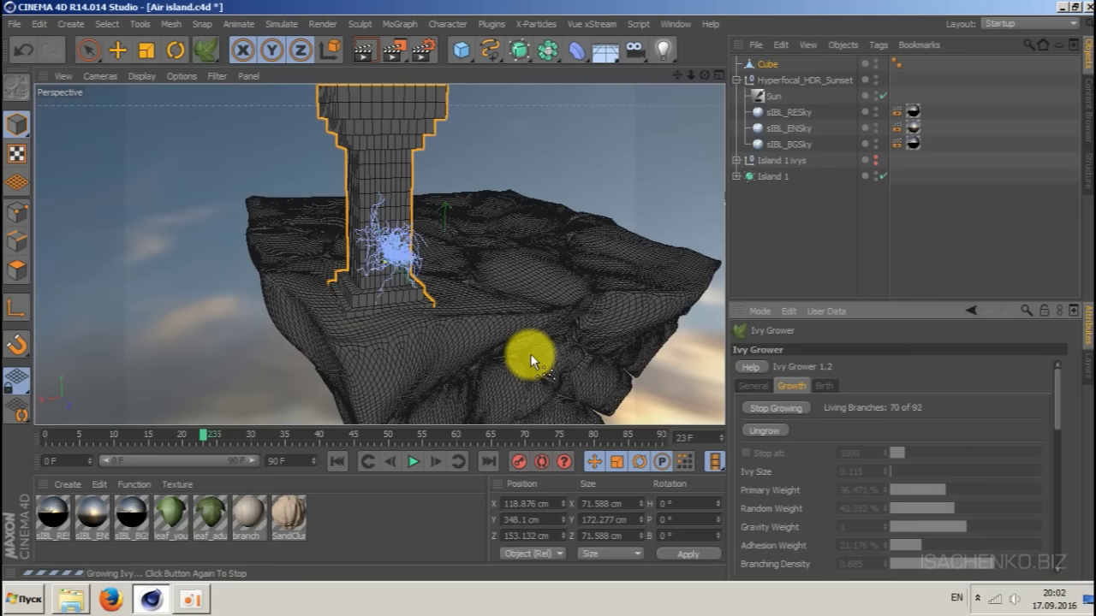
pyautogui.click(777, 408)
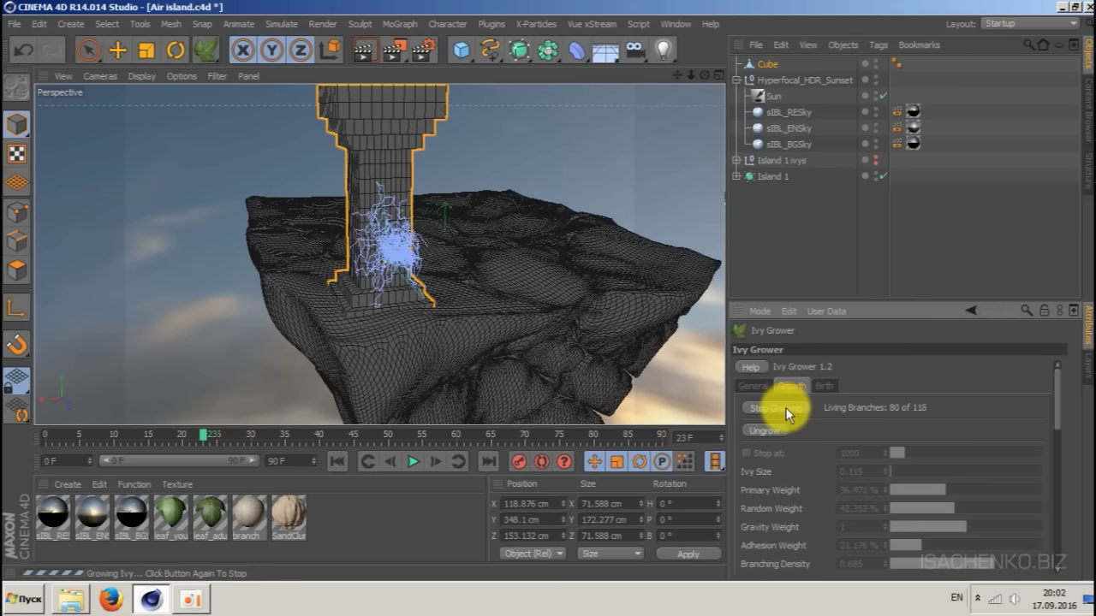
pyautogui.click(824, 386)
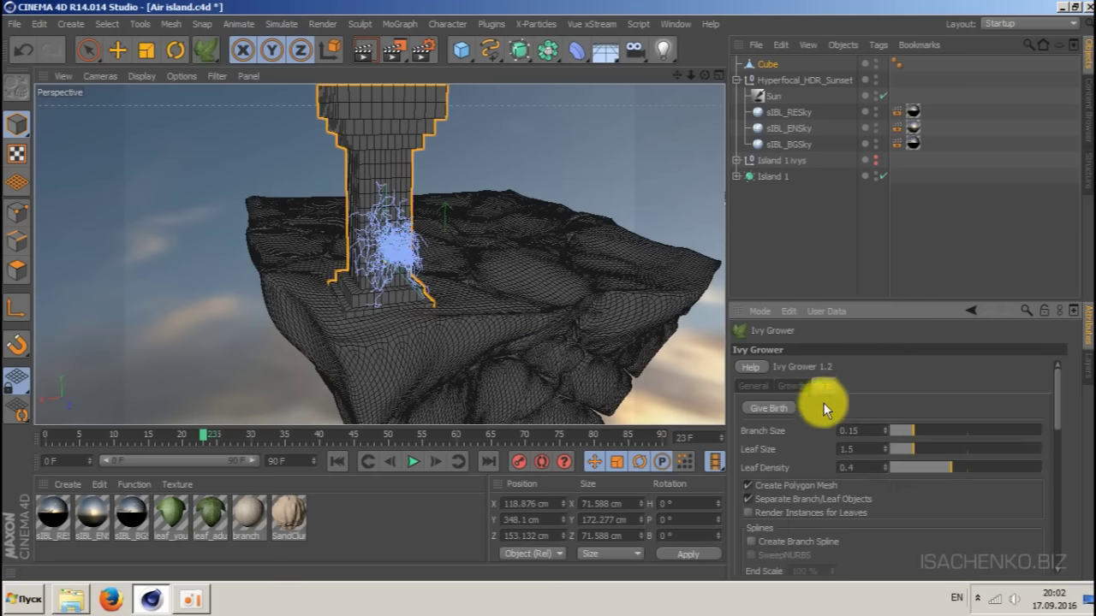
pyautogui.click(775, 408)
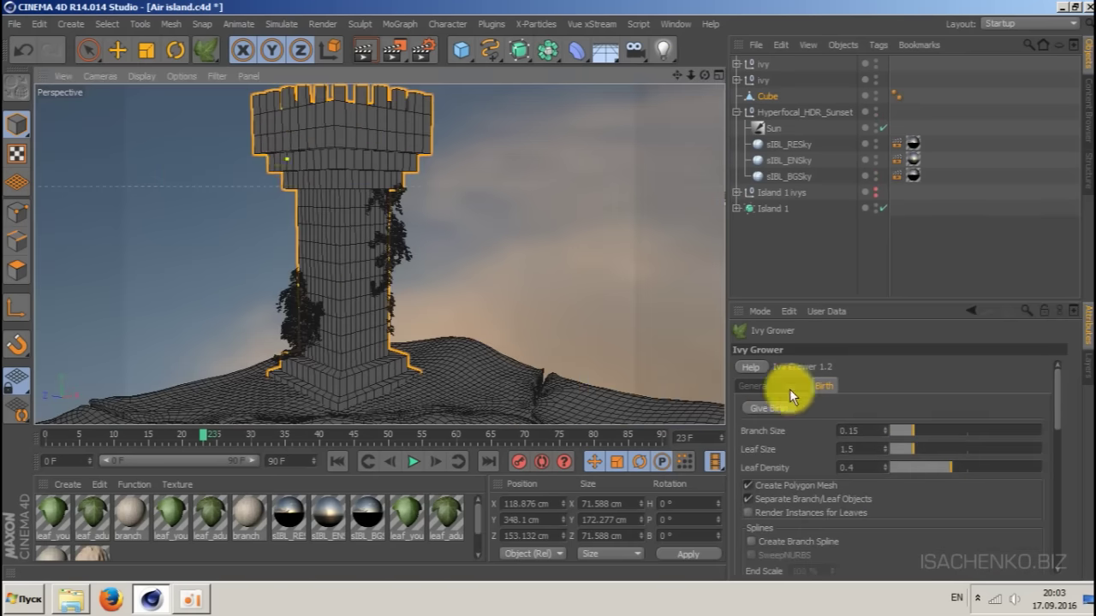
# - Grow and generate two more ivy plants, one from the tower's stepped parapet and one from its base
pyautogui.click(790, 387)
pyautogui.click(771, 409)
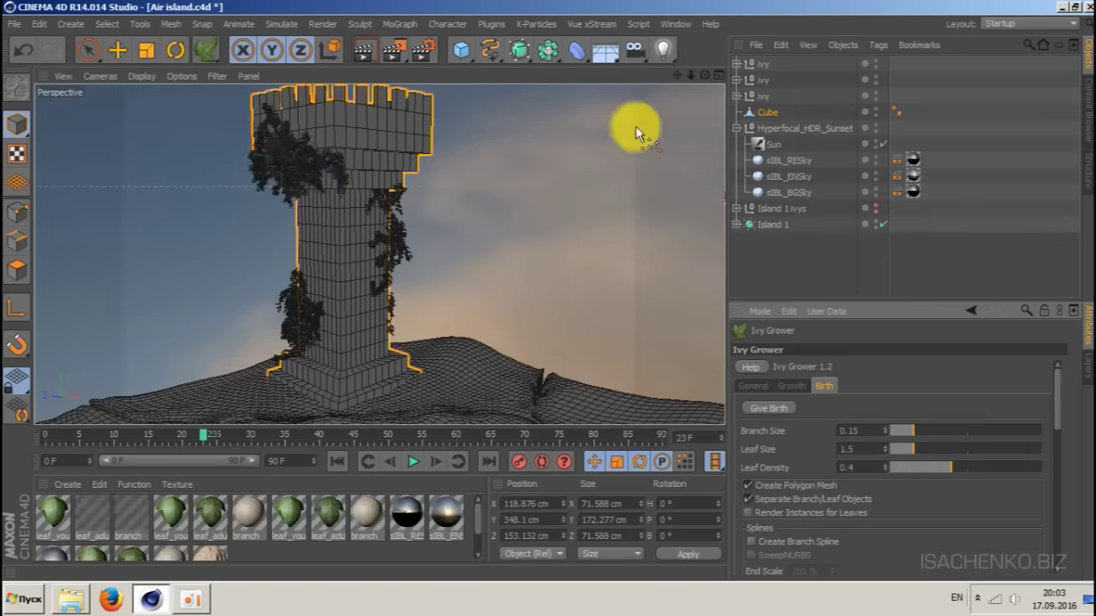
pyautogui.scroll(3, 379, 254)
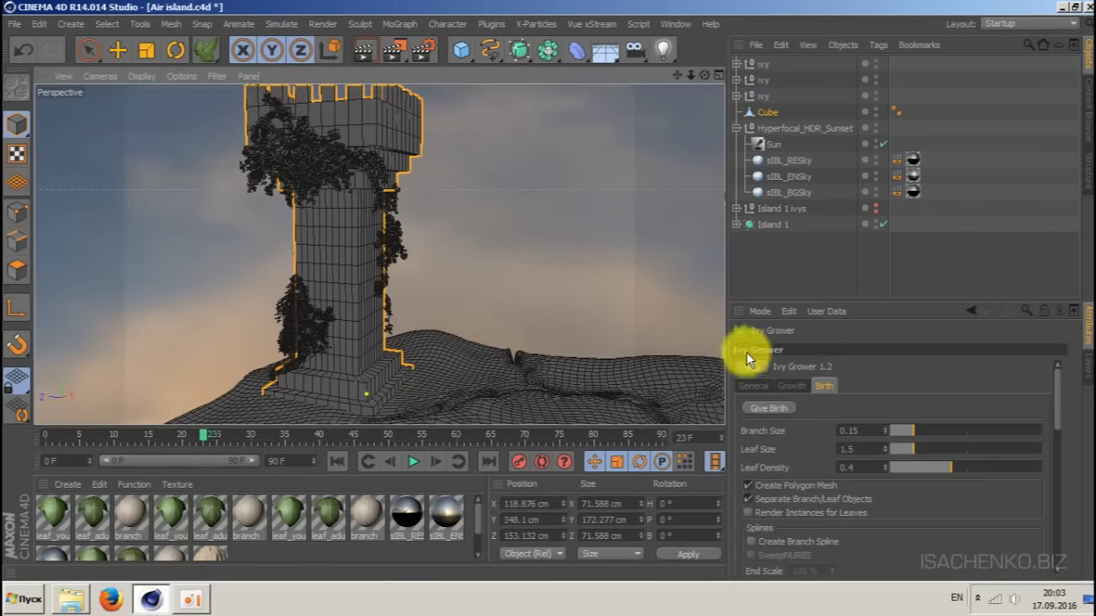
pyautogui.click(792, 386)
pyautogui.click(773, 408)
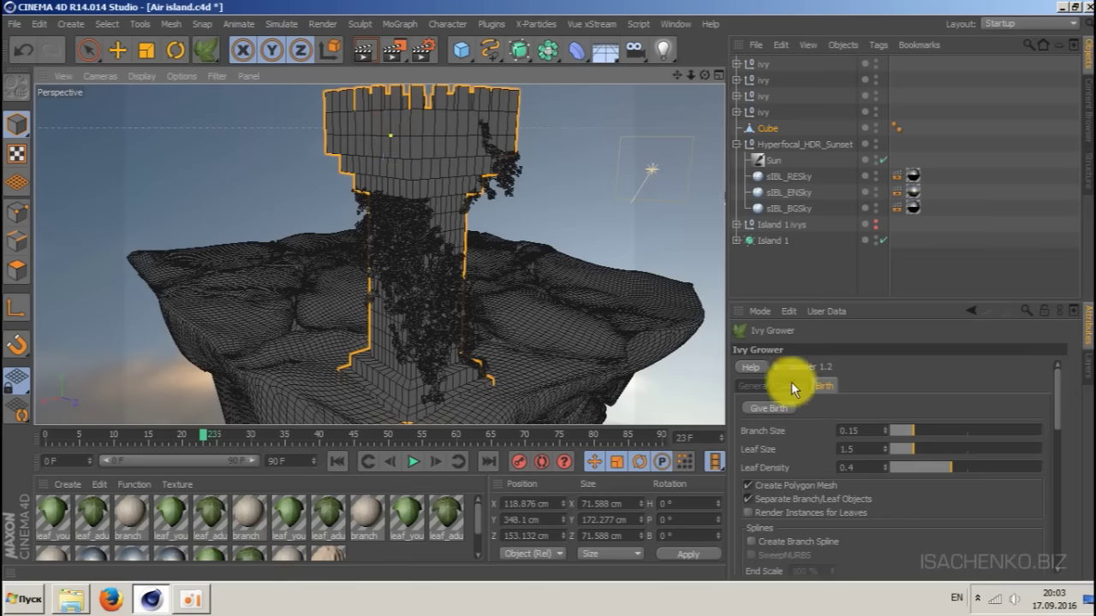
# - Grow further ivy from points on the tower's parapet, stop the growth and generate the ivy meshes
pyautogui.click(791, 386)
pyautogui.click(774, 408)
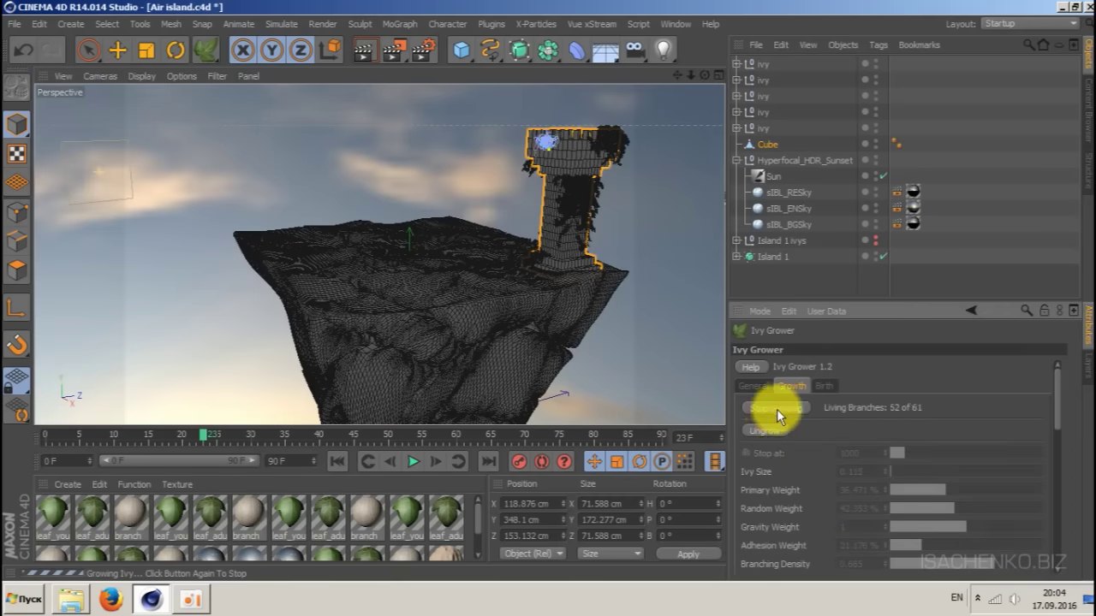
pyautogui.click(776, 408)
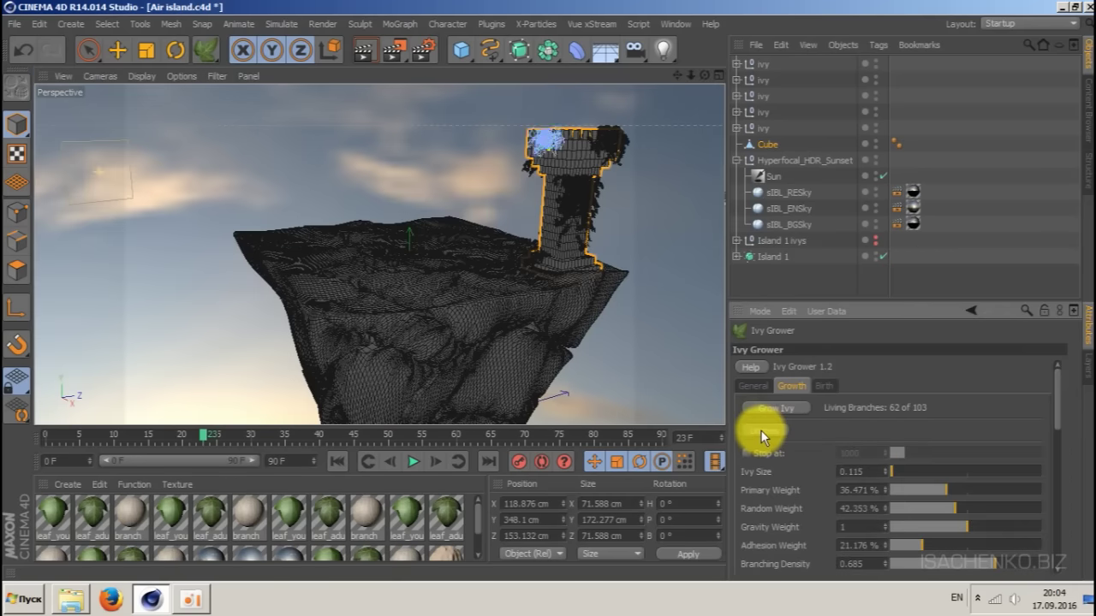
pyautogui.click(790, 404)
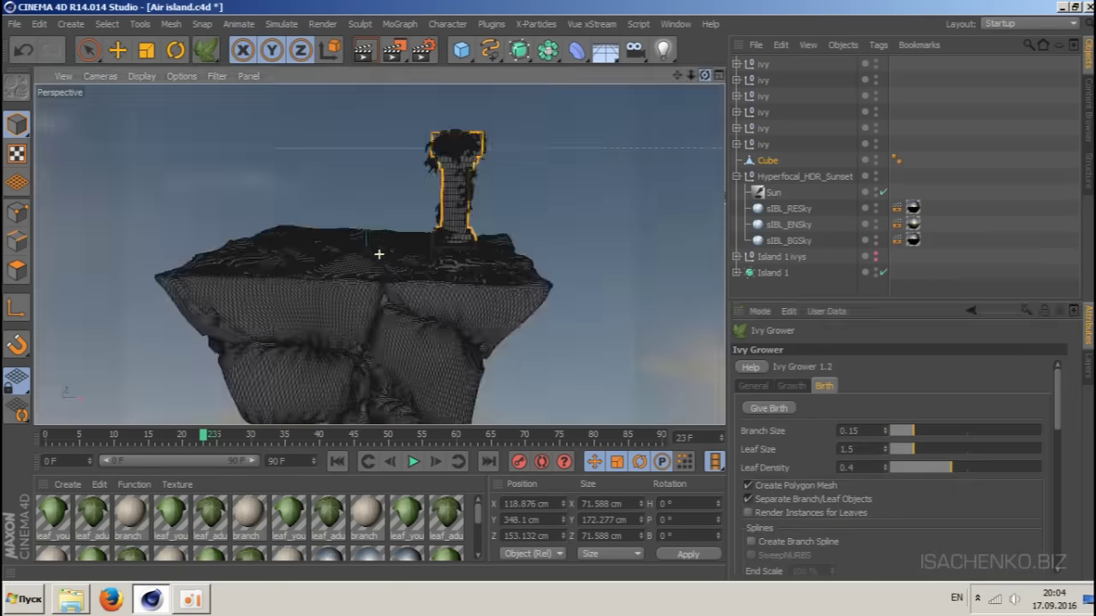
# - Remove the duplicate materials from the scene's material list and save the scene
pyautogui.keyDown('alt'); pyautogui.moveTo(428, 171); pyautogui.dragTo(462, 158); pyautogui.keyUp('alt')
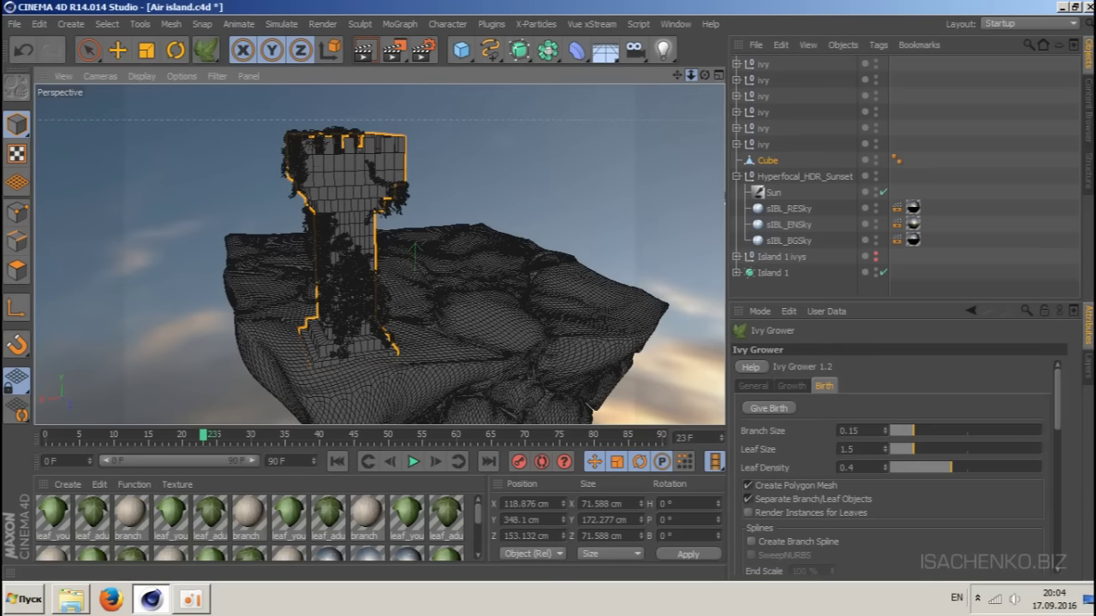
pyautogui.moveTo(693, 75); pyautogui.dragTo(703, 42)
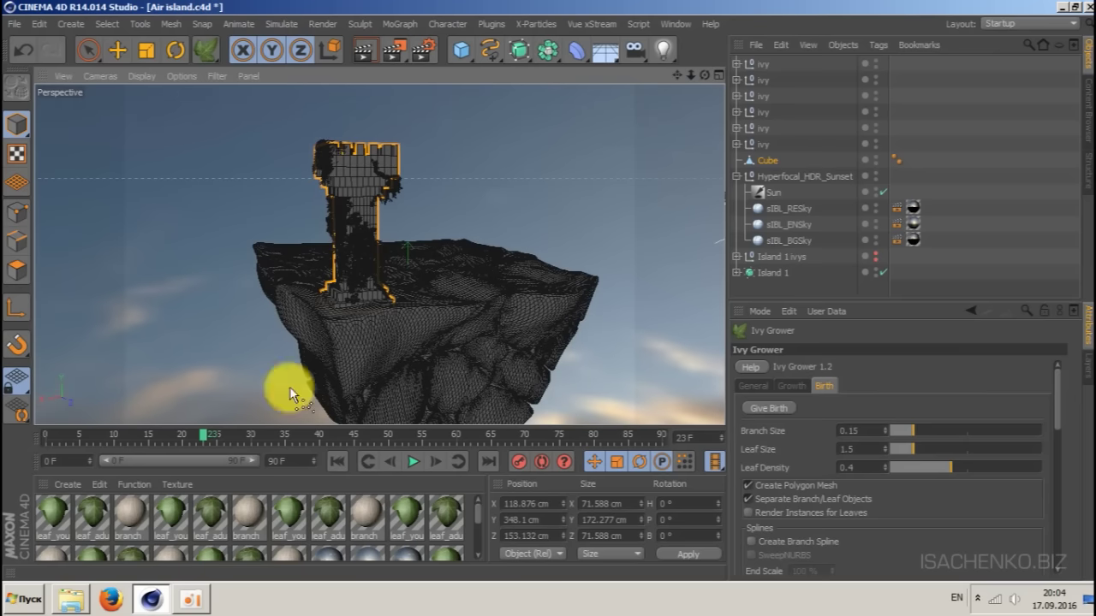
pyautogui.click(134, 484)
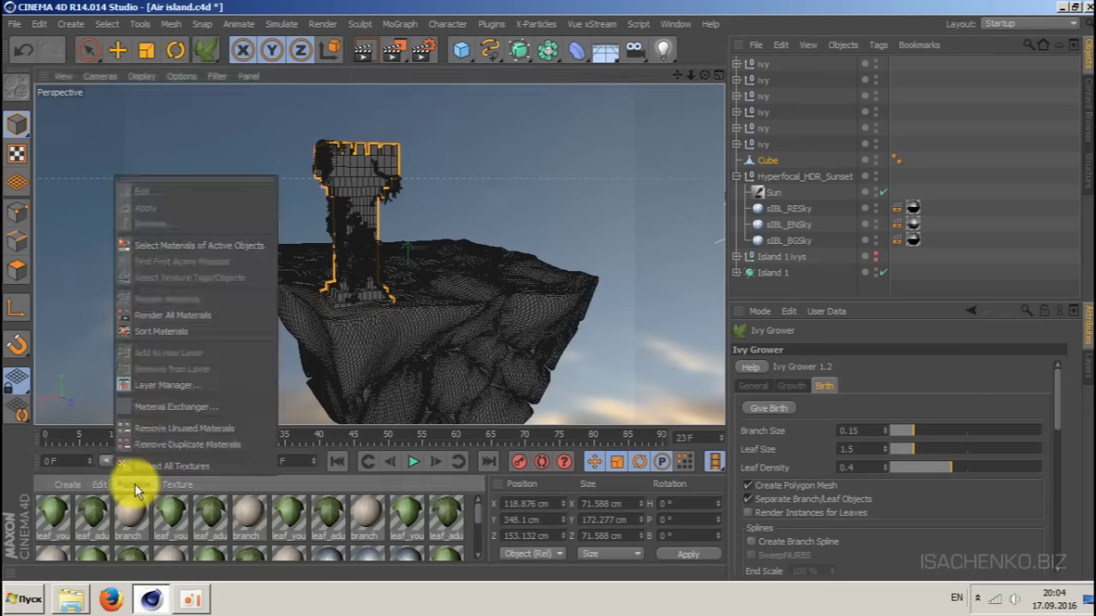
pyautogui.click(175, 444)
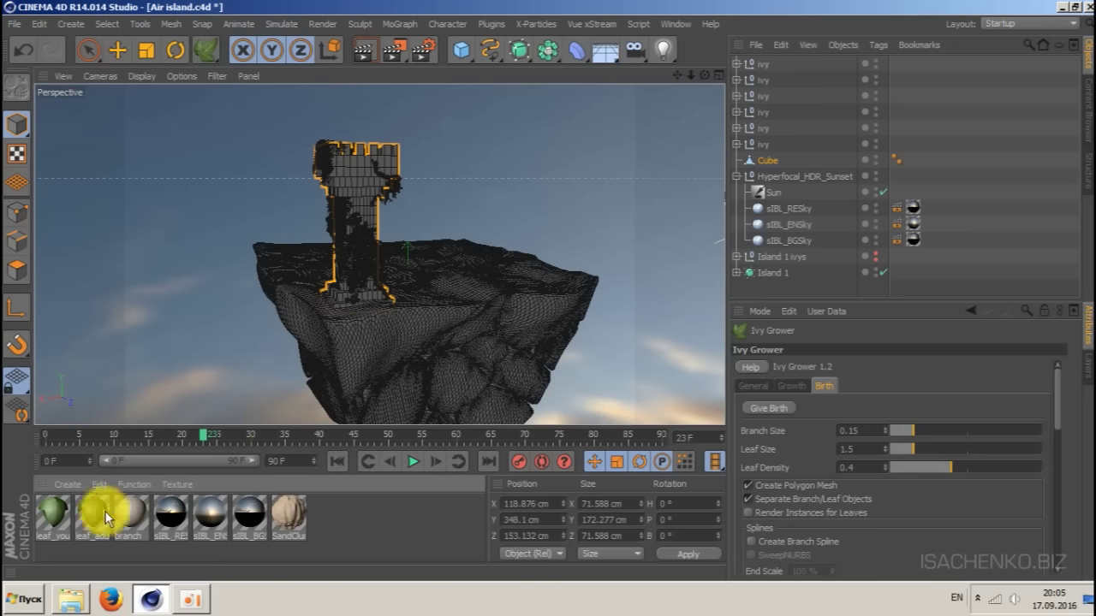
pyautogui.moveTo(112, 511); pyautogui.dragTo(370, 176)
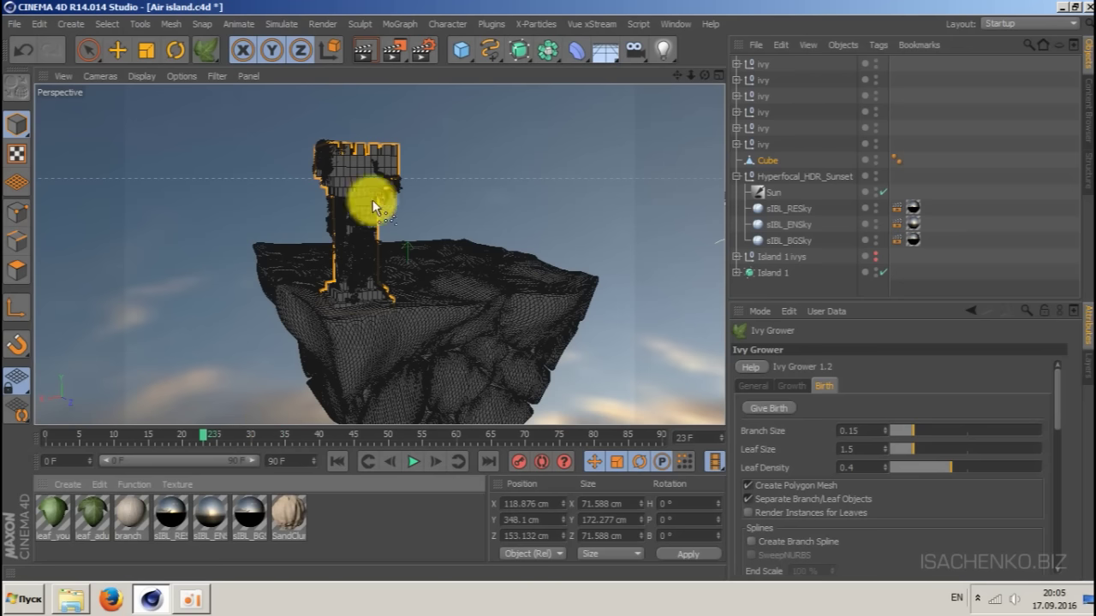
pyautogui.hotkey('ctrl', 's')
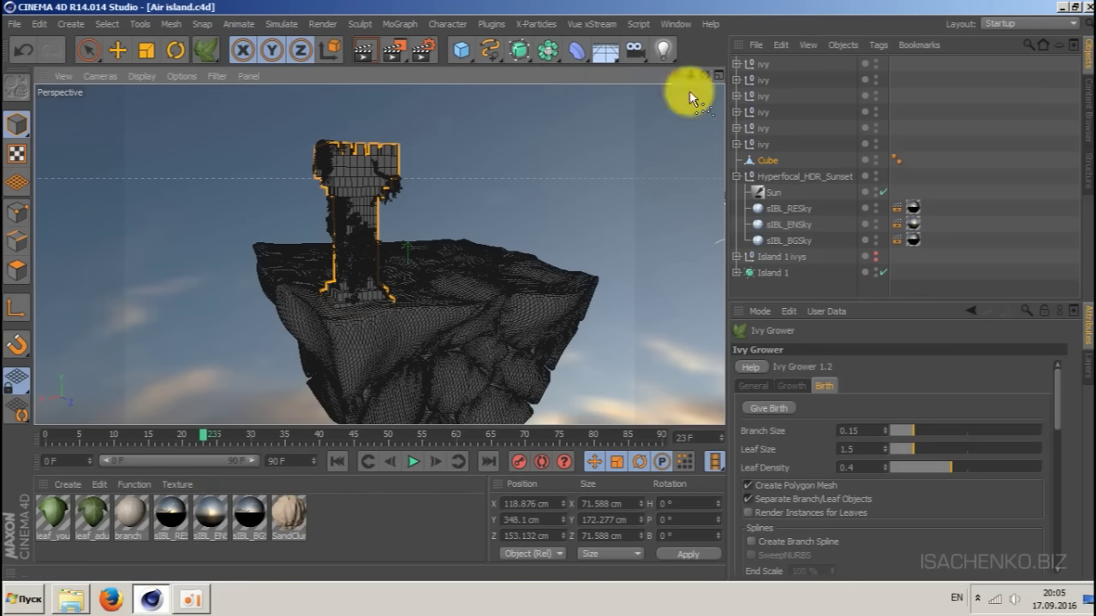
# - Open the Content Browser and go to the Brick materials of the GSG_Texture_Kit_Pro preset library
pyautogui.click(674, 23)
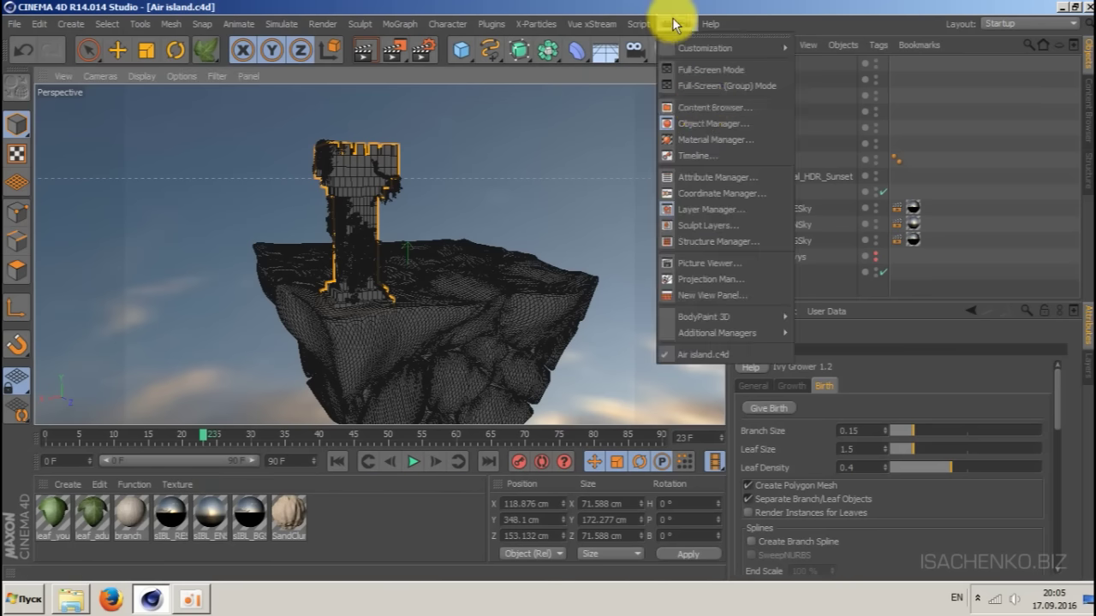
pyautogui.click(692, 102)
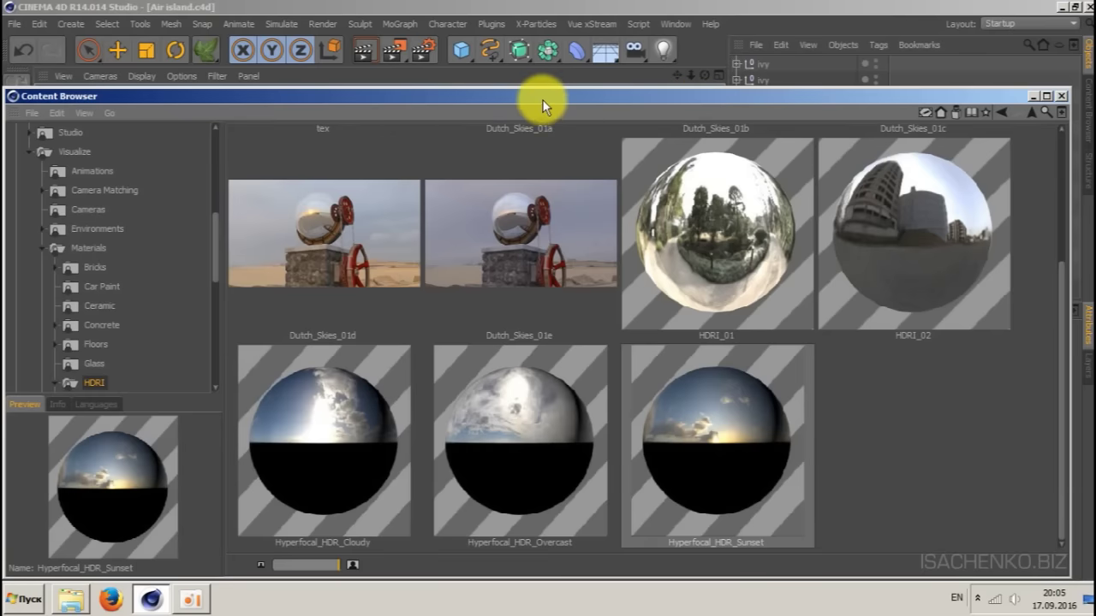
pyautogui.moveTo(542, 100); pyautogui.dragTo(556, 49)
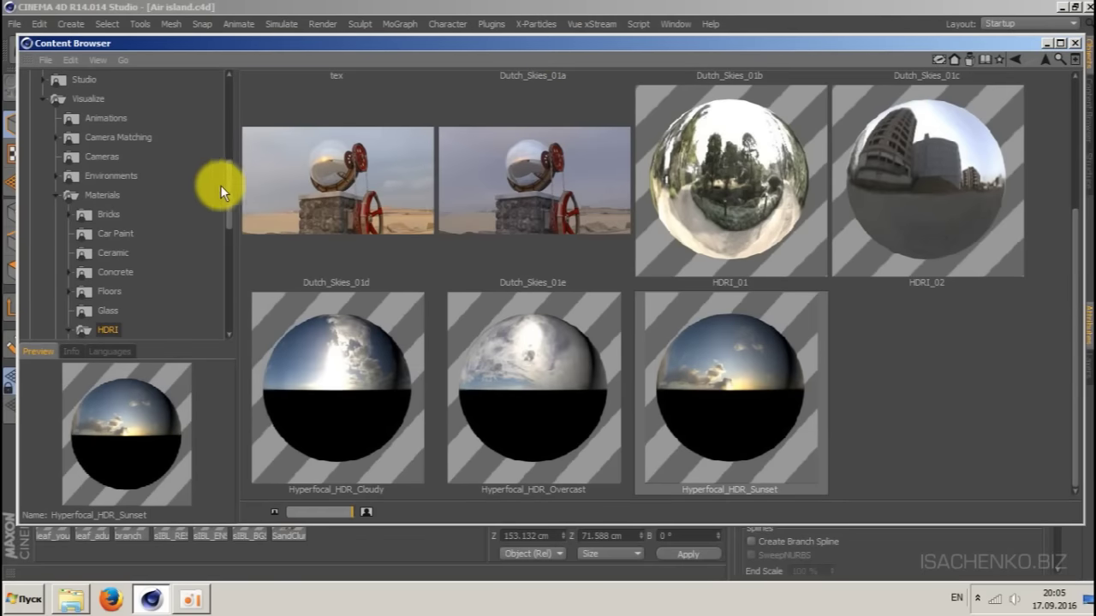
pyautogui.moveTo(231, 189); pyautogui.dragTo(228, 109)
pyautogui.click(42, 264)
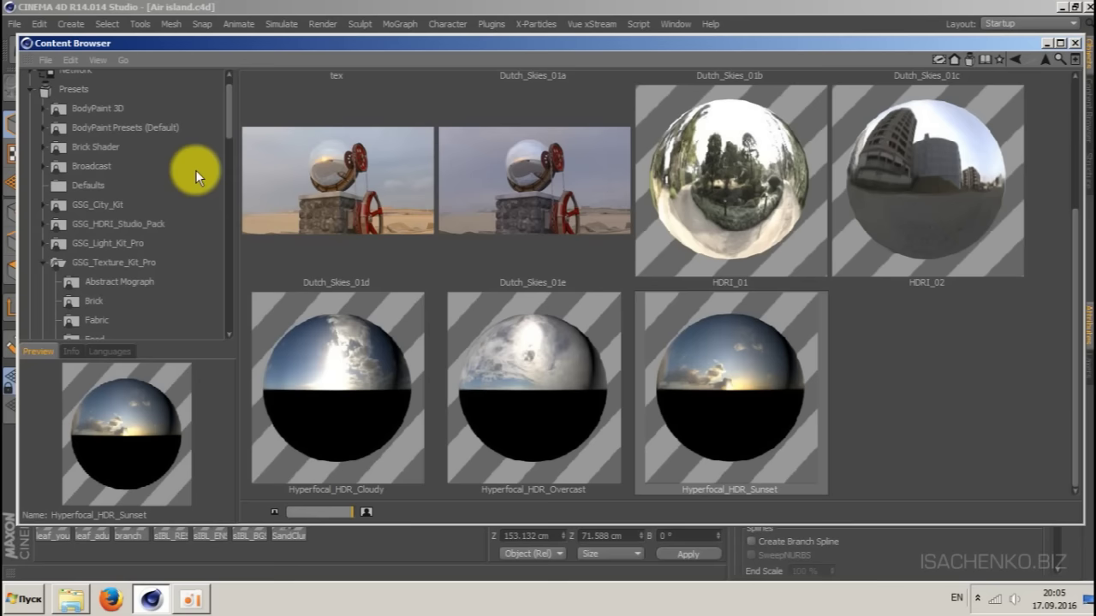
pyautogui.scroll(-5, 224, 121)
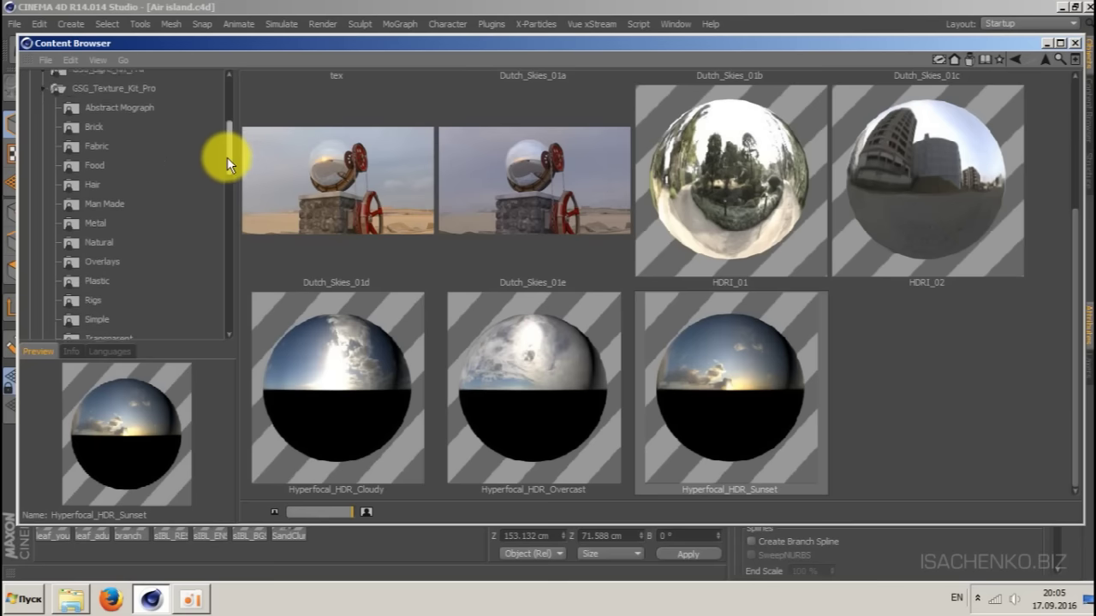
pyautogui.scroll(2, 228, 166)
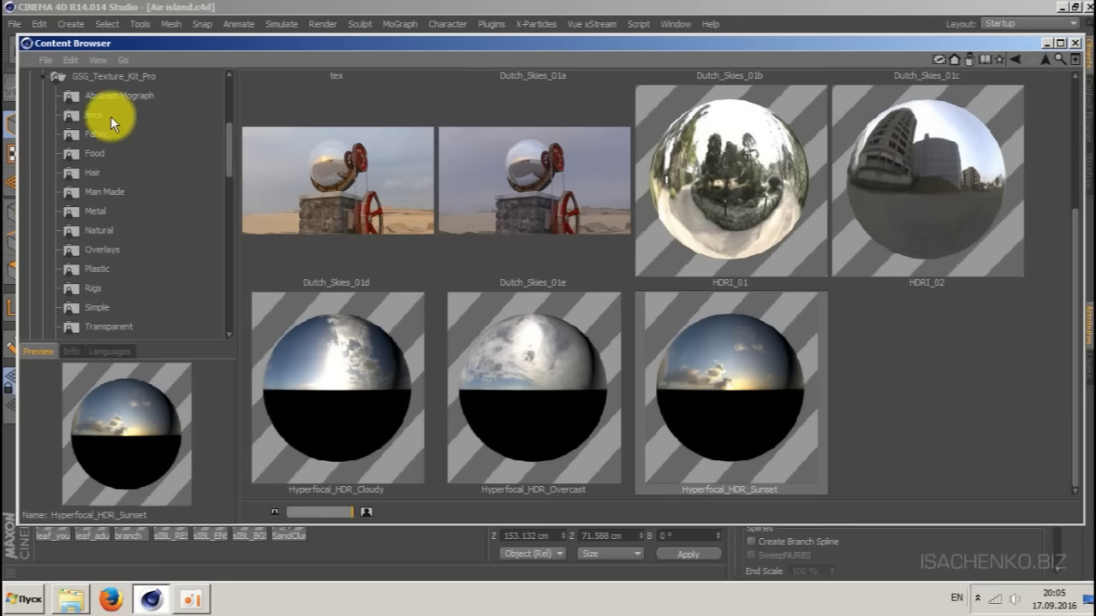
pyautogui.click(110, 115)
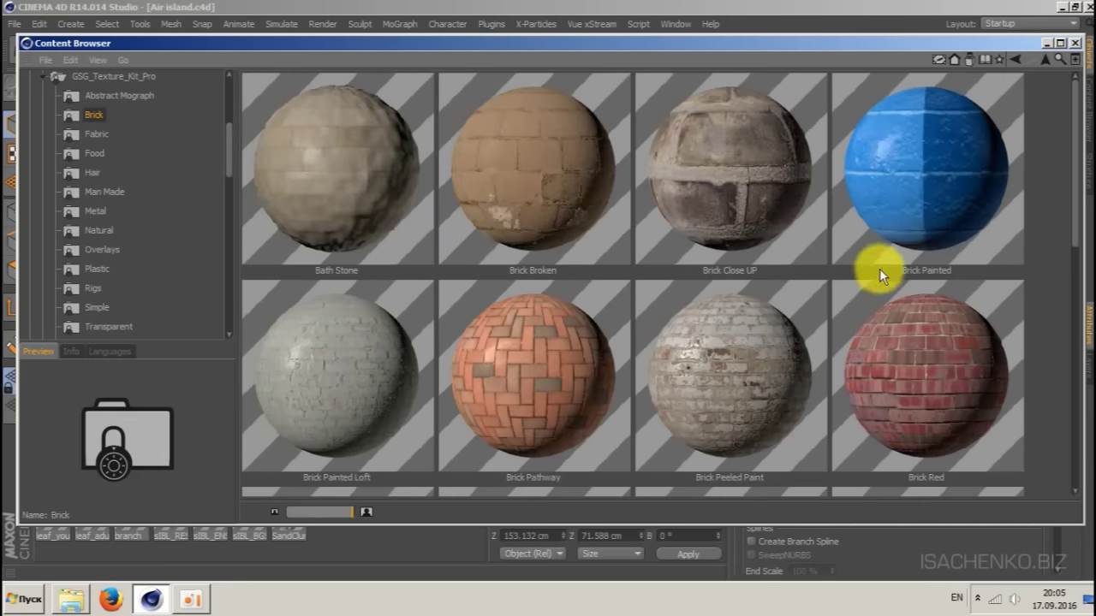
# - Load the StoneWall brick material into the scene and minimize the Content Browser
pyautogui.scroll(-6, 800, 272)
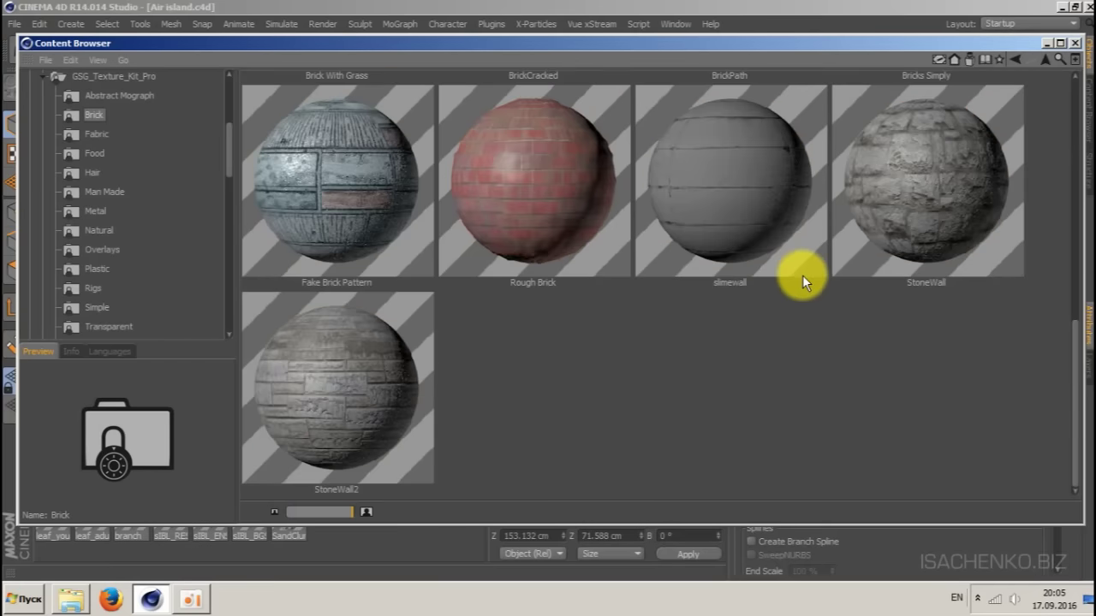
pyautogui.scroll(2, 802, 274)
pyautogui.scroll(-2, 780, 281)
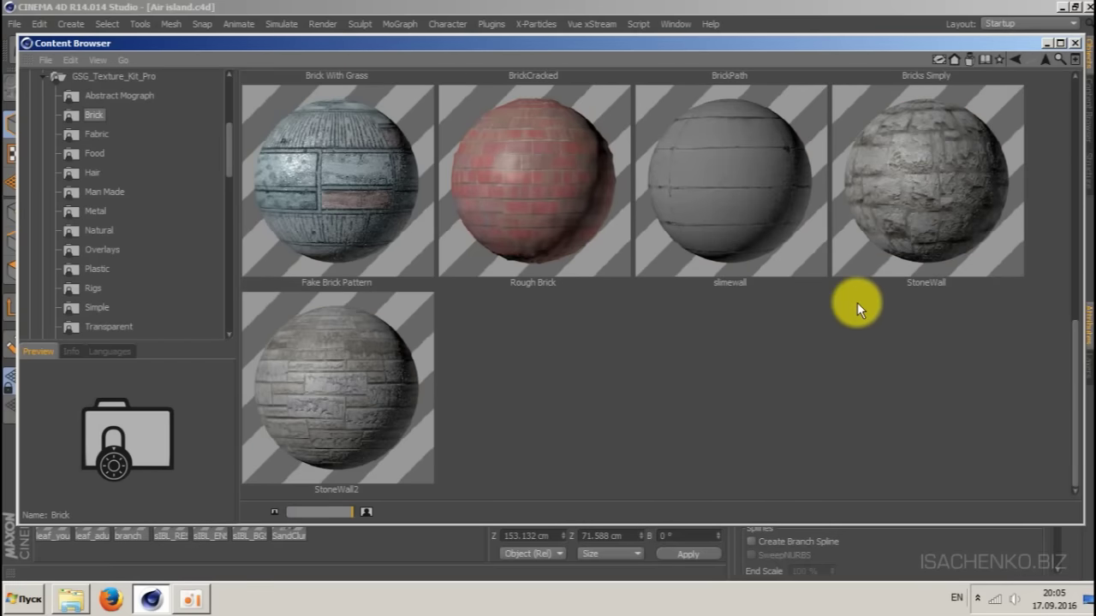
pyautogui.click(927, 182)
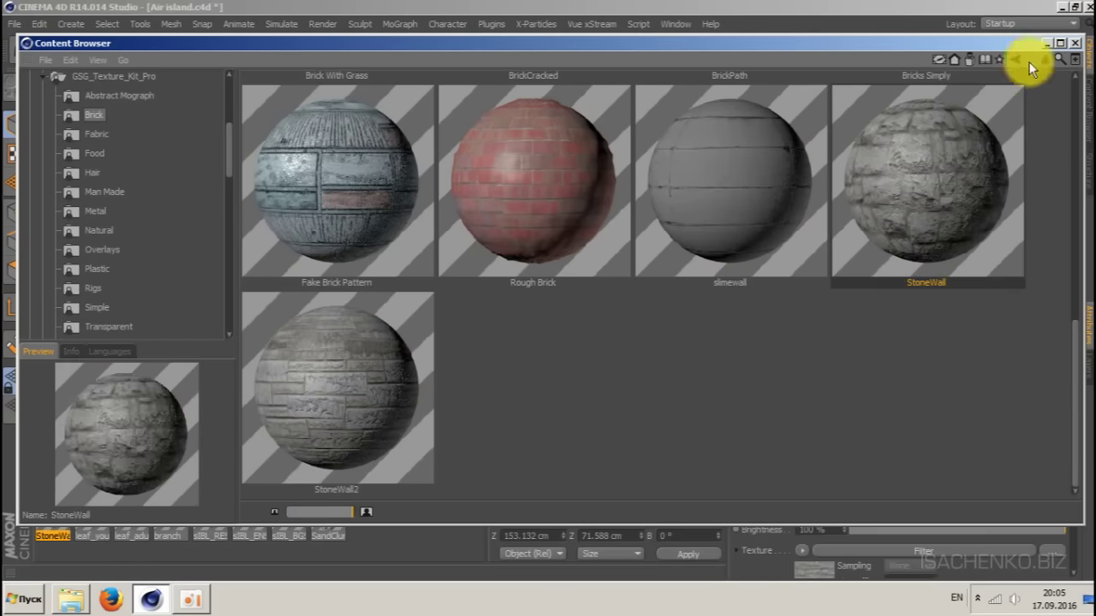
pyautogui.click(1048, 45)
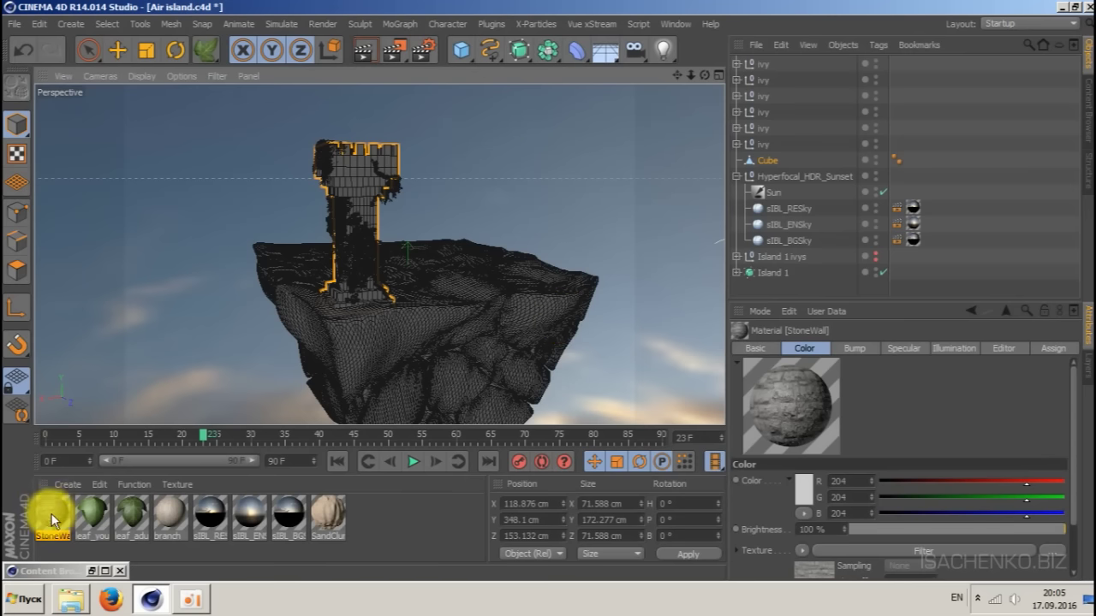
# - Apply the StoneWall material to the Cube object and rename the object Tower 1
pyautogui.moveTo(51, 519); pyautogui.dragTo(769, 164)
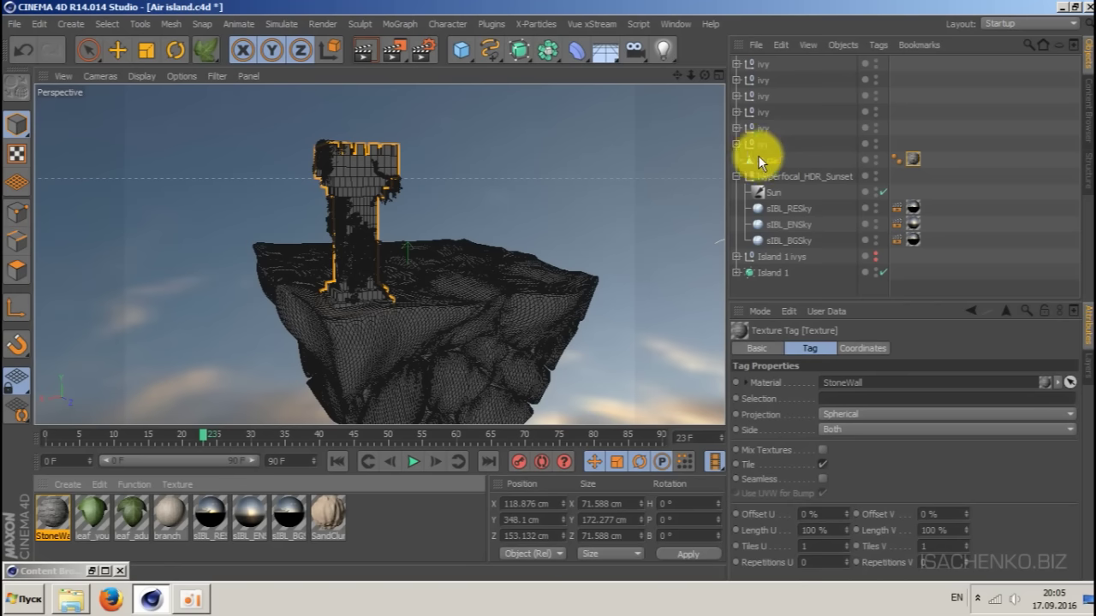
pyautogui.doubleClick(771, 160)
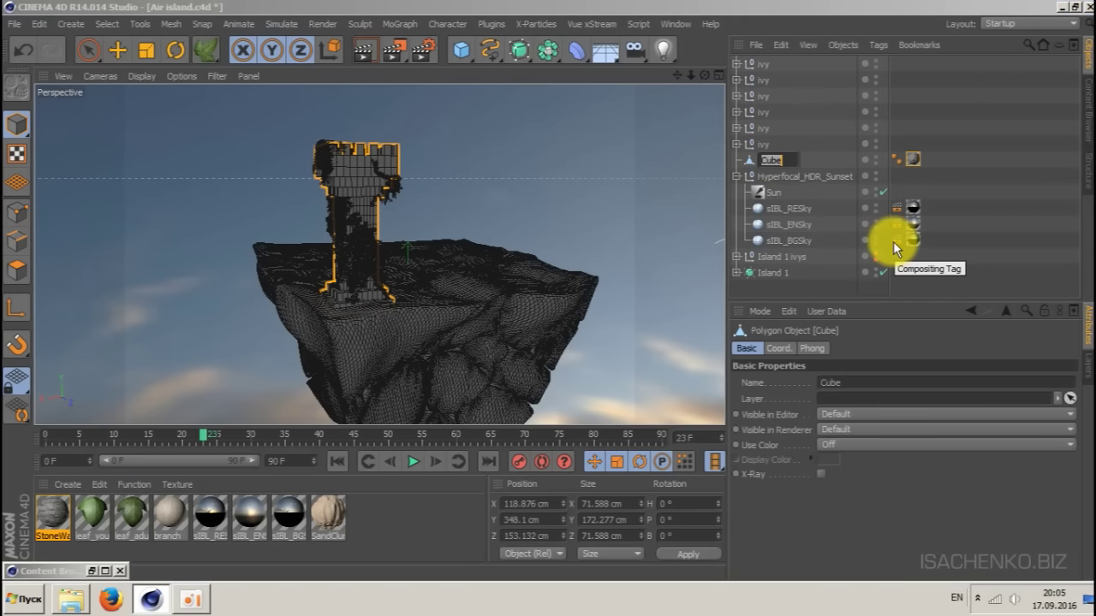
pyautogui.write('Tower')
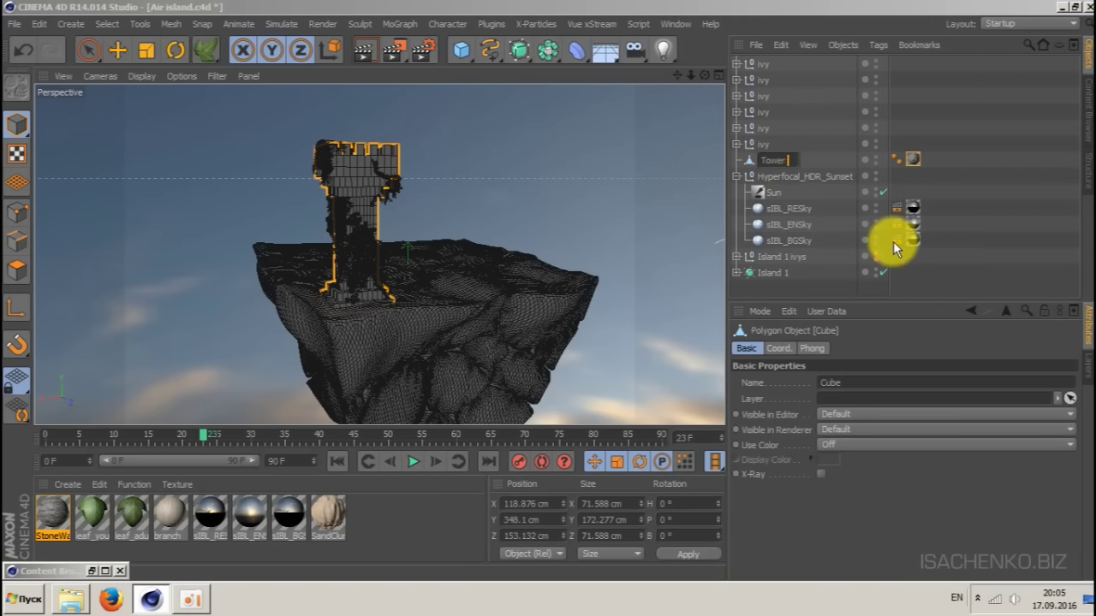
pyautogui.write(' 1')
pyautogui.press('Return')
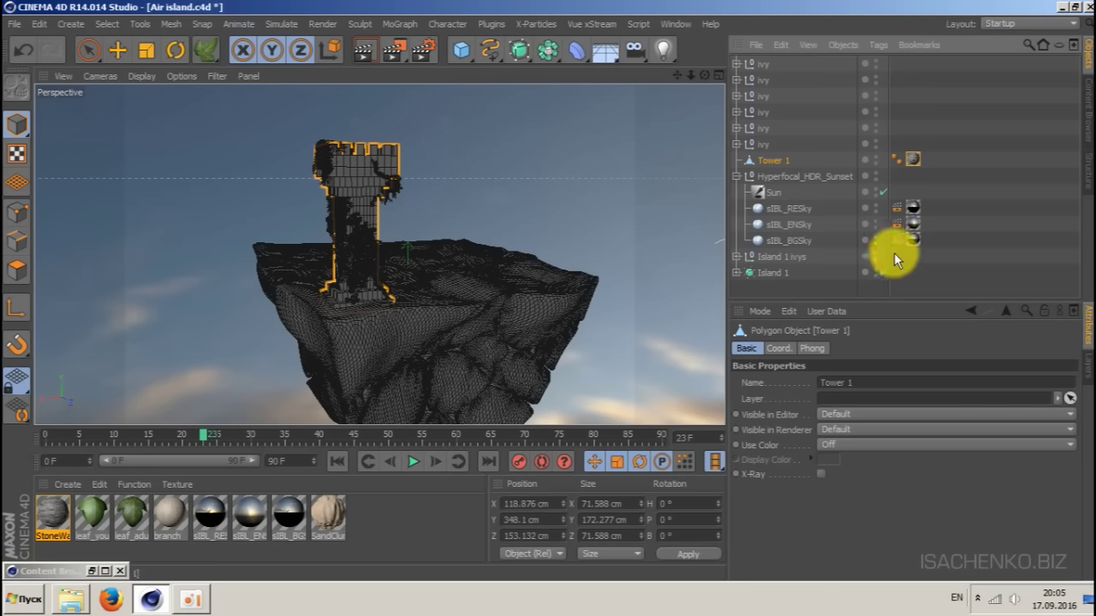
# - Switch the perspective viewport's display mode to Gouraud Shading and view the textured tower up close from its lit side
pyautogui.click(141, 75)
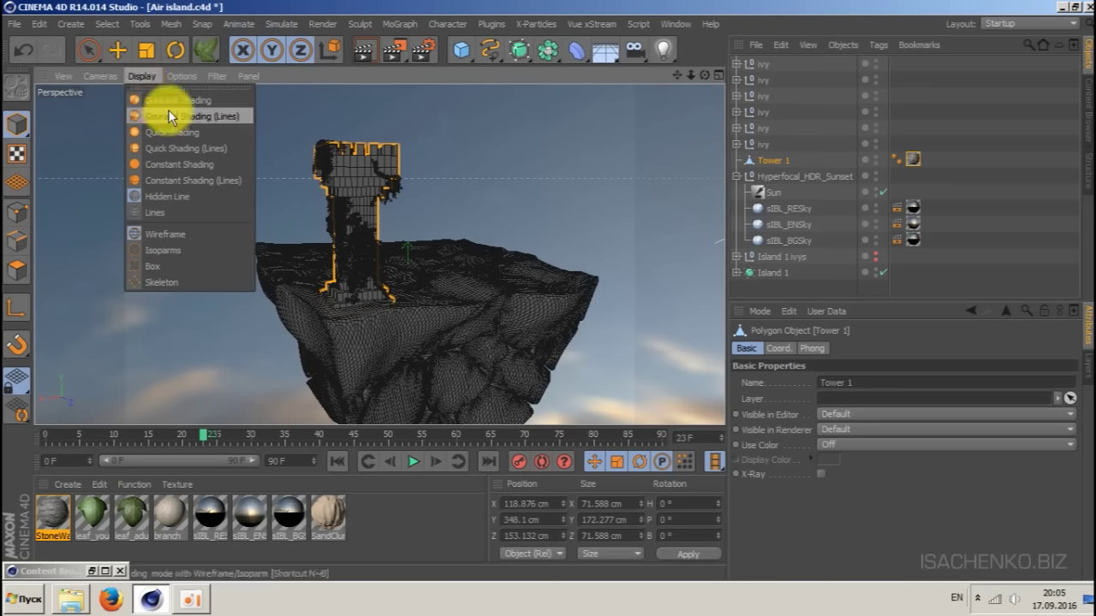
pyautogui.click(169, 98)
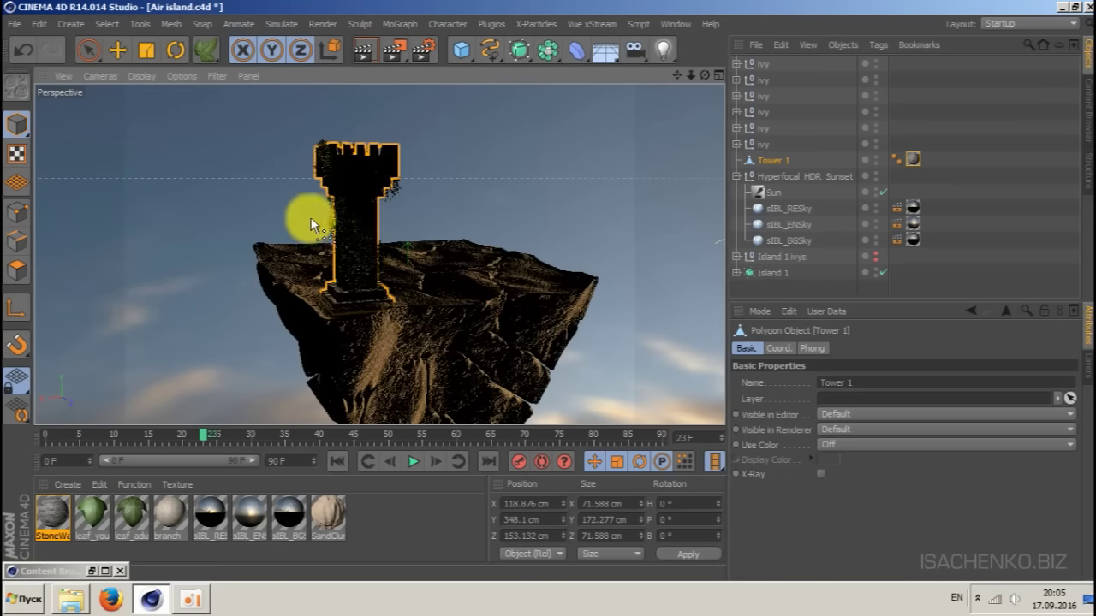
pyautogui.scroll(3, 316, 211)
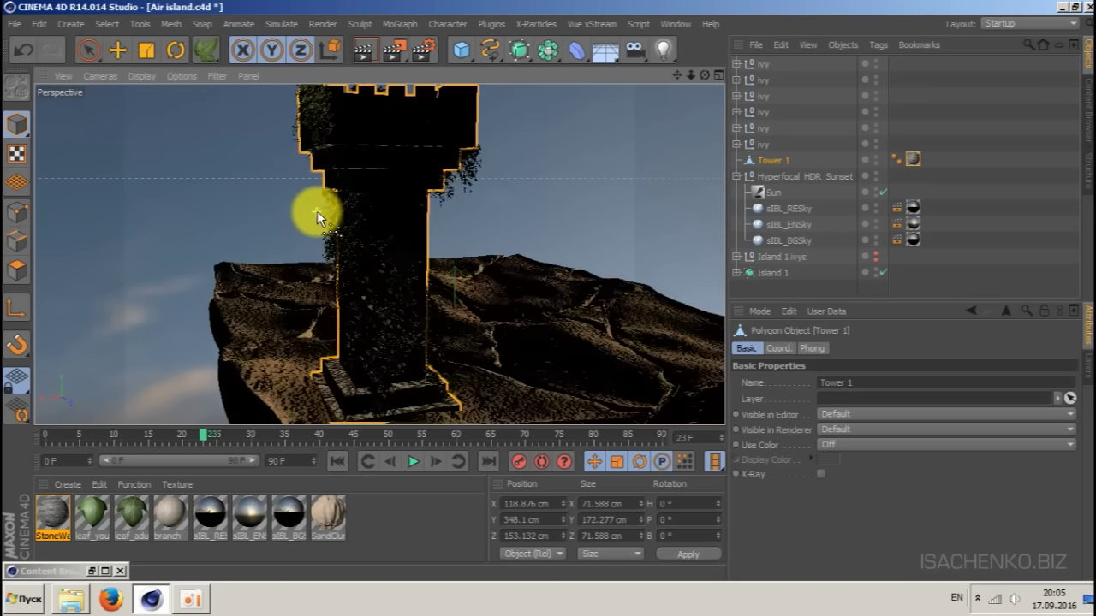
pyautogui.moveTo(704, 76); pyautogui.dragTo(758, 69)
pyautogui.moveTo(587, 91); pyautogui.dragTo(635, 277)
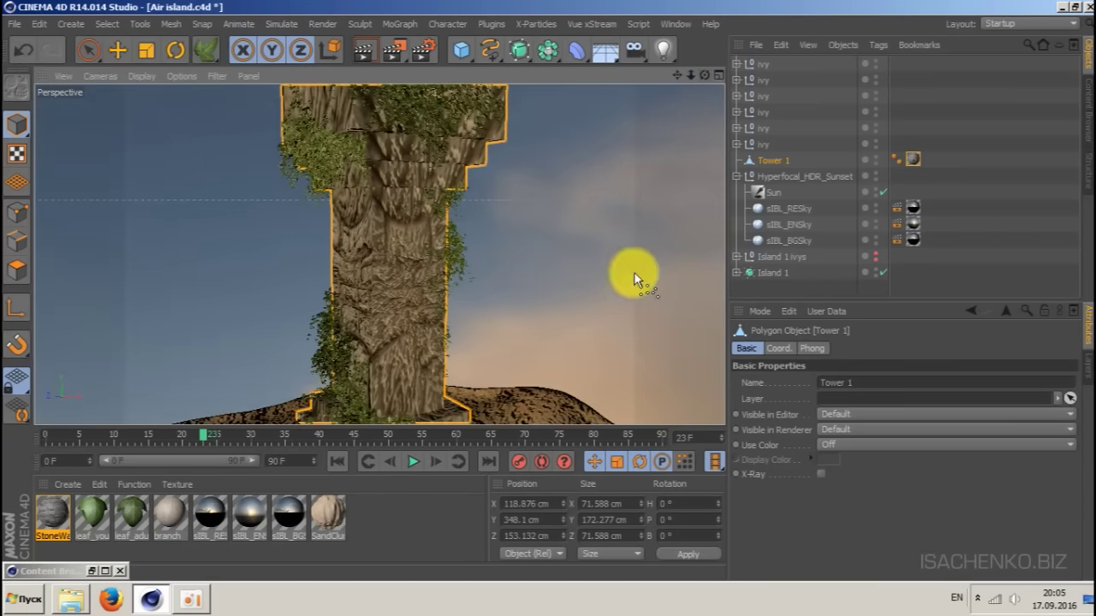
# - Set the tower's StoneWall texture projection to Cubic with 3 tiles in U and 3 tiles in V
pyautogui.click(913, 160)
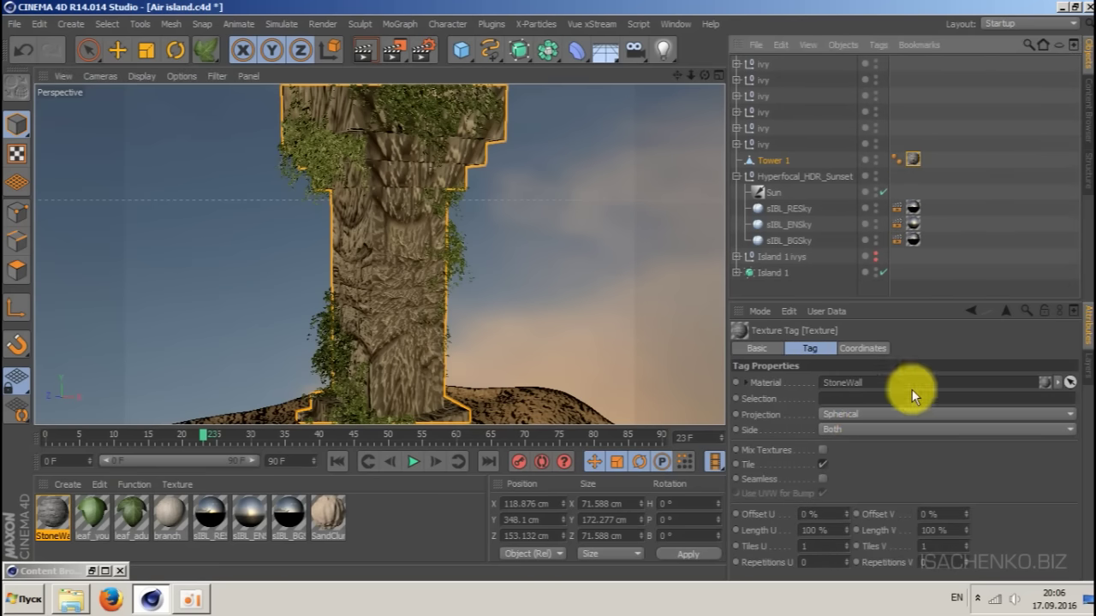
pyautogui.click(879, 413)
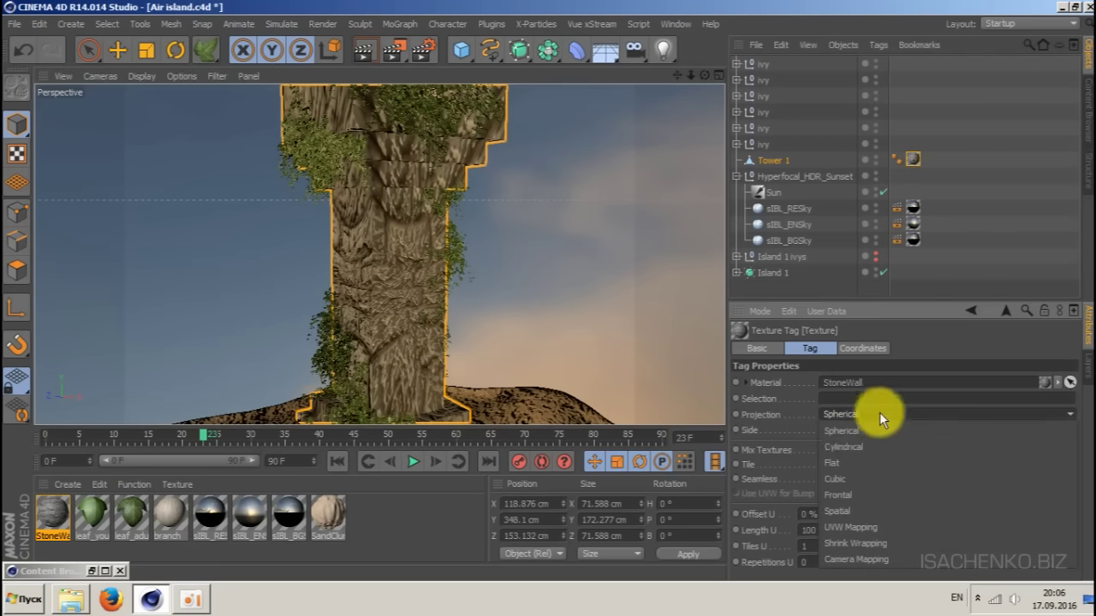
pyautogui.click(880, 480)
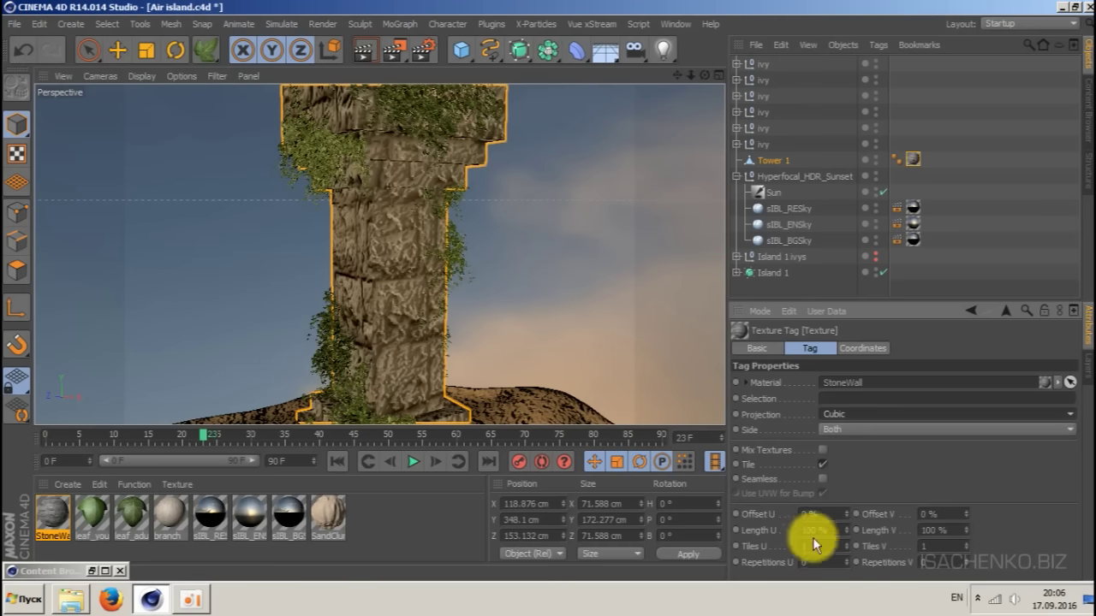
pyautogui.write('3')
pyautogui.press('Tab')
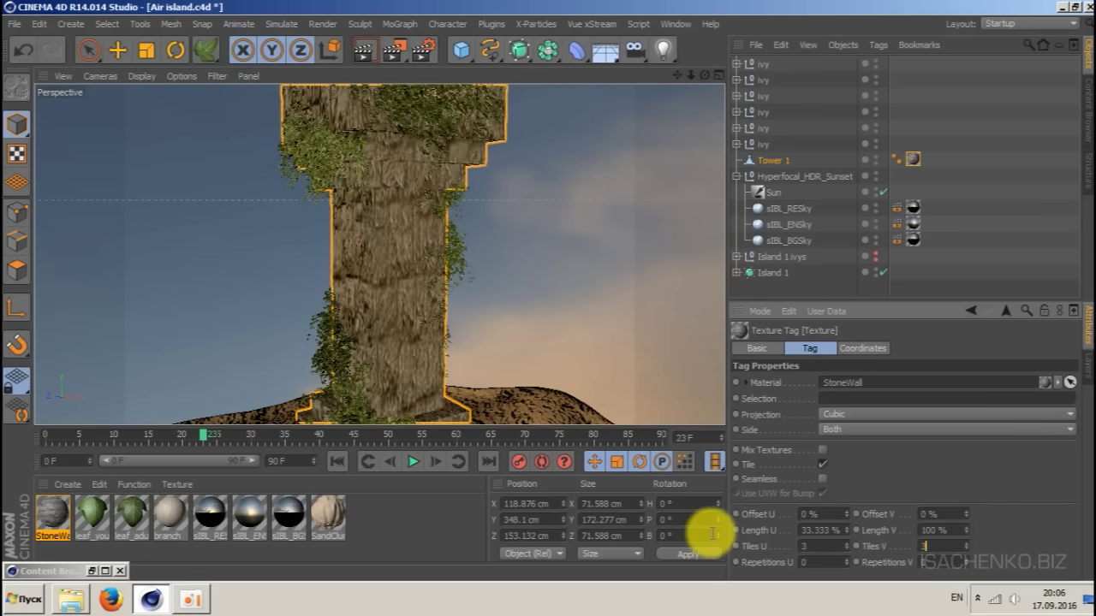
pyautogui.write('3')
pyautogui.press('Return')
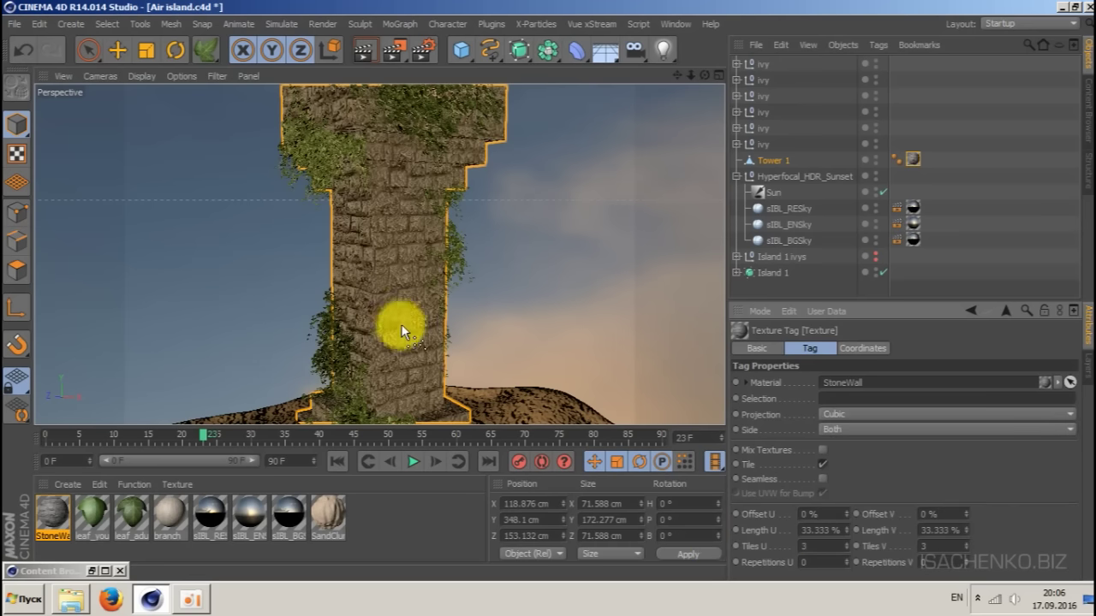
# - Enable the Displacement channel of the StoneWall material, check its settings, and minimize the Material Editor
pyautogui.moveTo(688, 77); pyautogui.dragTo(619, 78)
pyautogui.moveTo(704, 75); pyautogui.dragTo(793, 73)
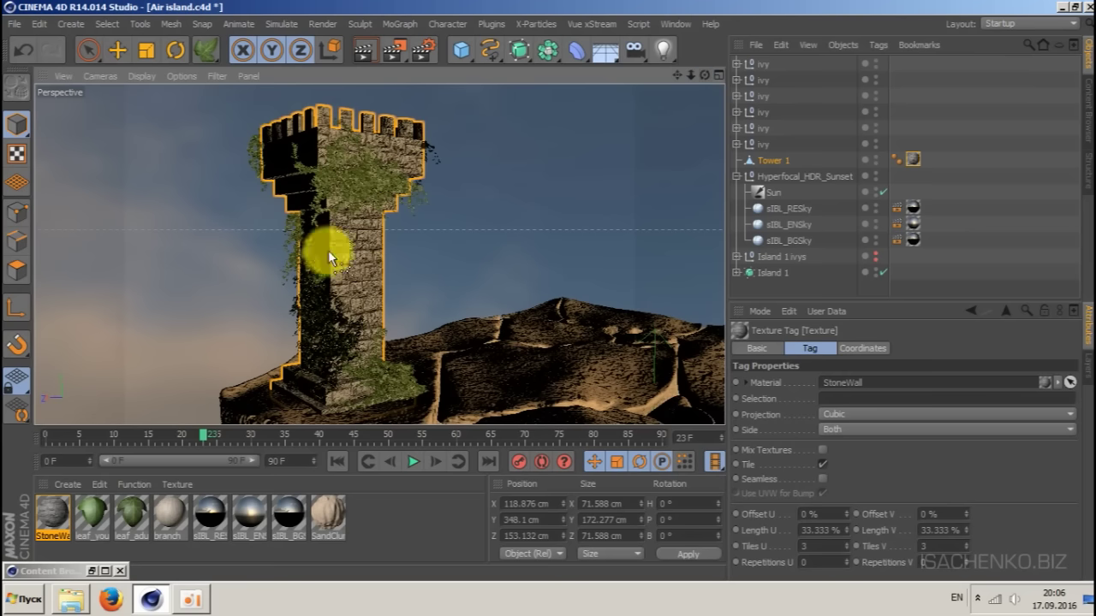
pyautogui.doubleClick(60, 515)
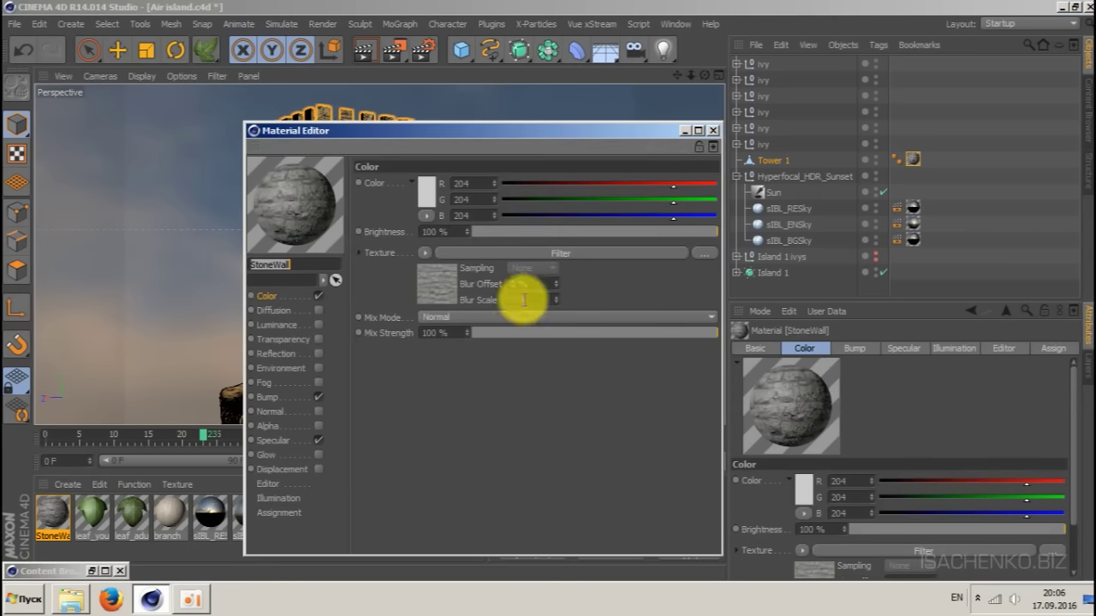
pyautogui.moveTo(473, 127); pyautogui.dragTo(791, 137)
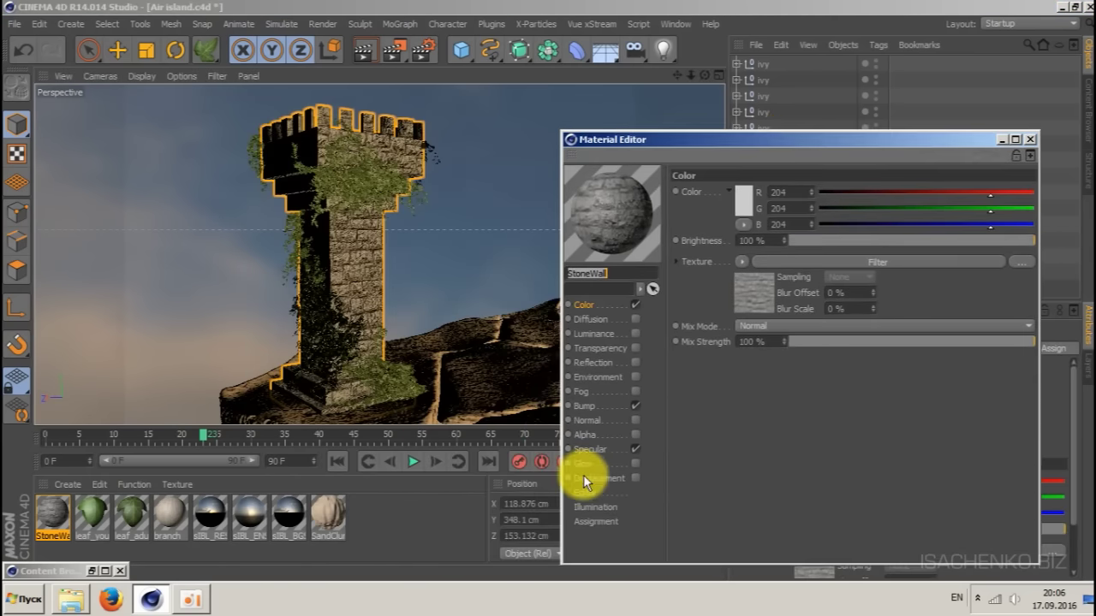
pyautogui.click(636, 476)
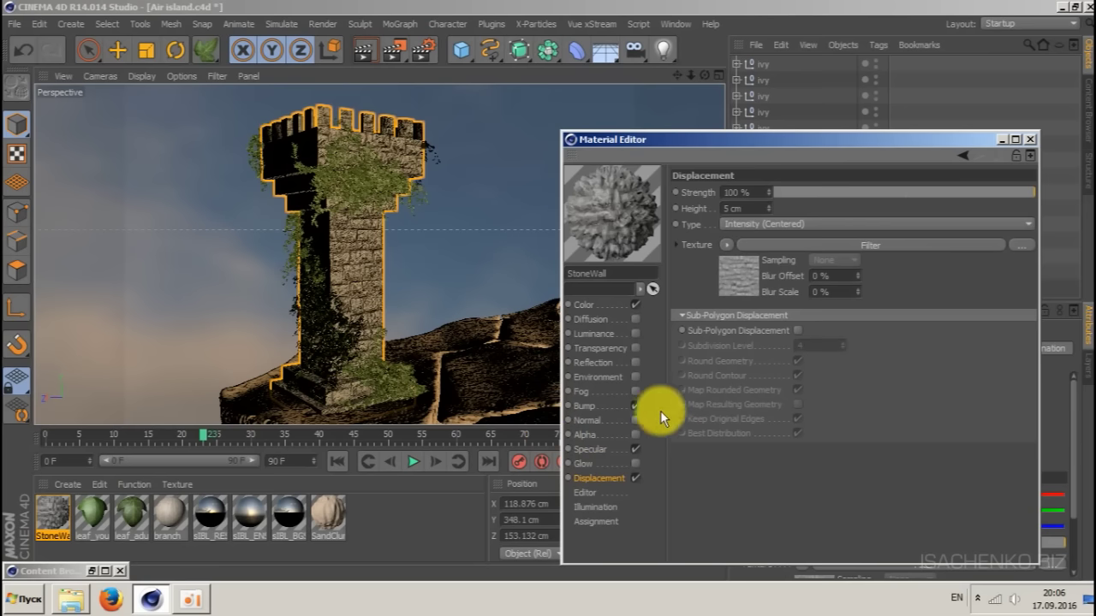
pyautogui.click(584, 306)
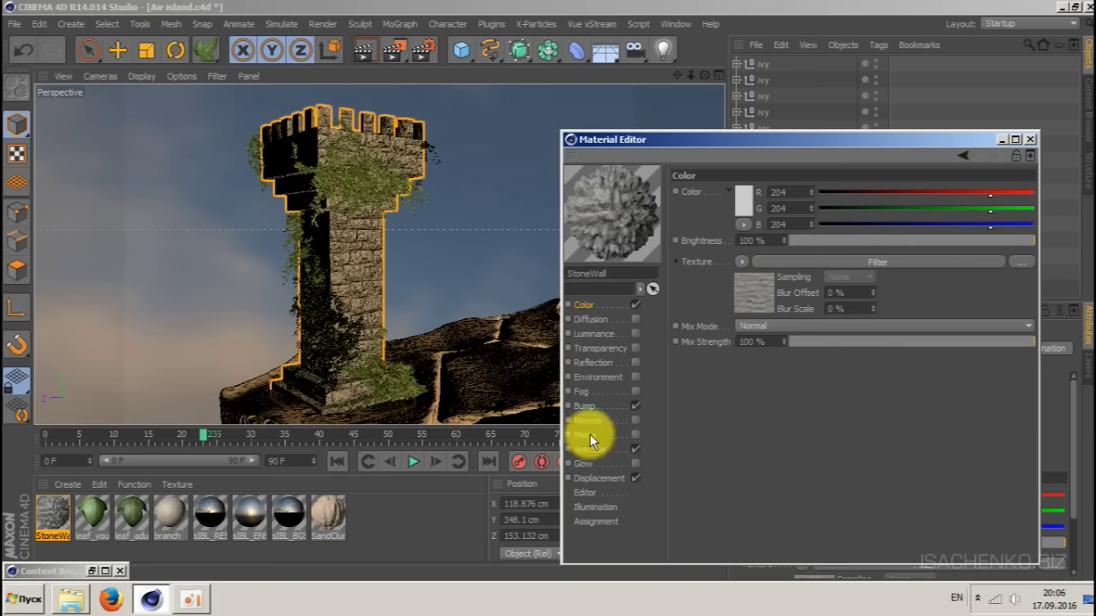
pyautogui.click(596, 481)
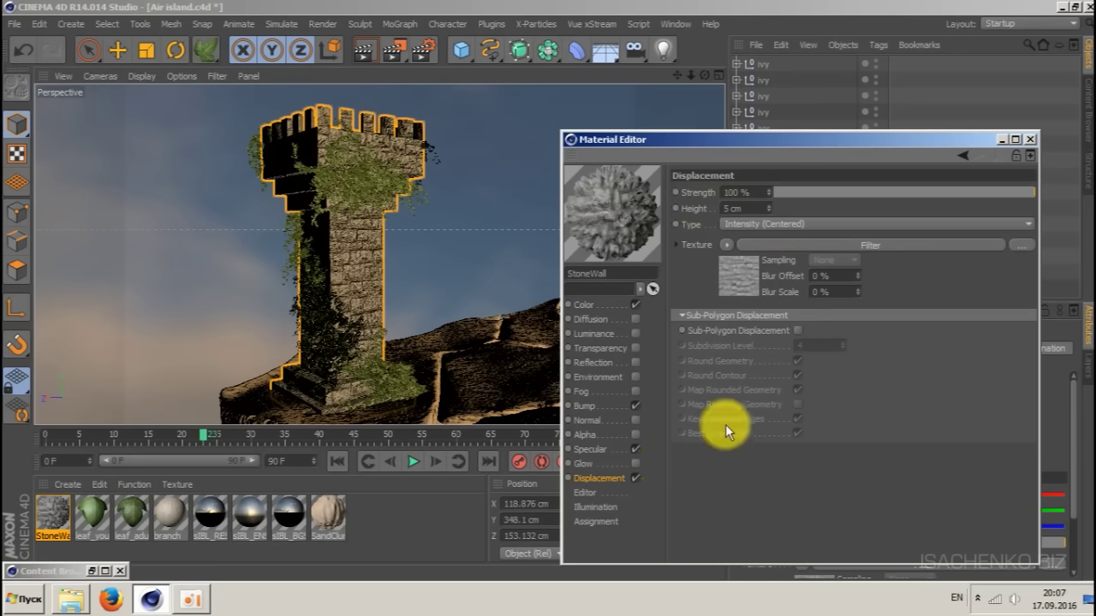
pyautogui.click(1004, 139)
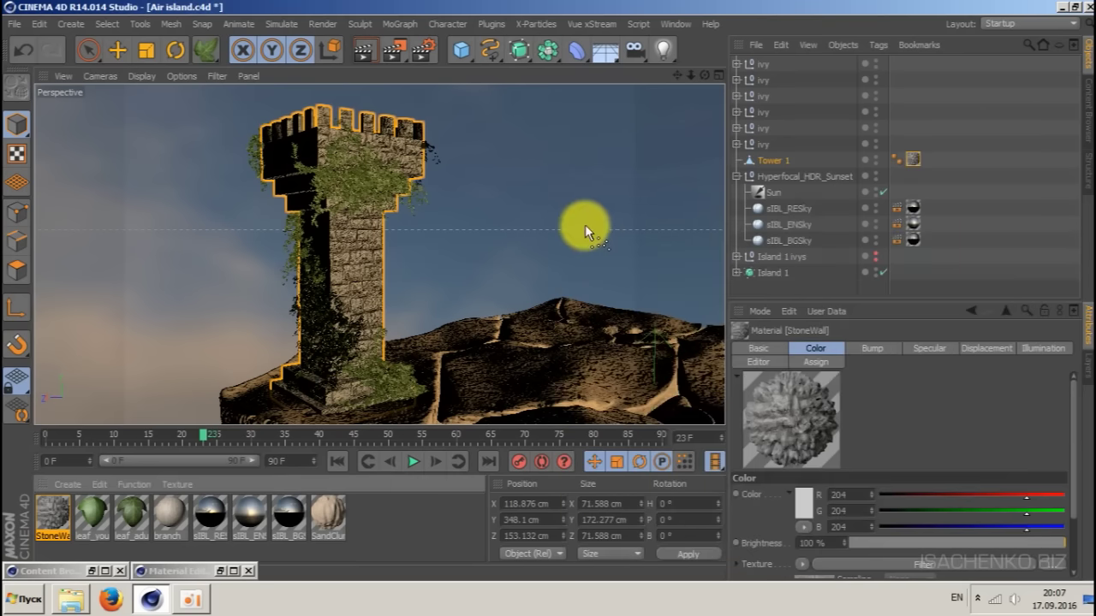
# - Group the six ivy objects and the tower under one null and name it Tower 1
pyautogui.scroll(-5, 587, 224)
pyautogui.moveTo(703, 76)
pyautogui.mouseDown()
pyautogui.moveTo(650, 81)
pyautogui.moveTo(702, 77)
pyautogui.mouseUp()
pyautogui.moveTo(675, 75); pyautogui.dragTo(591, 78)
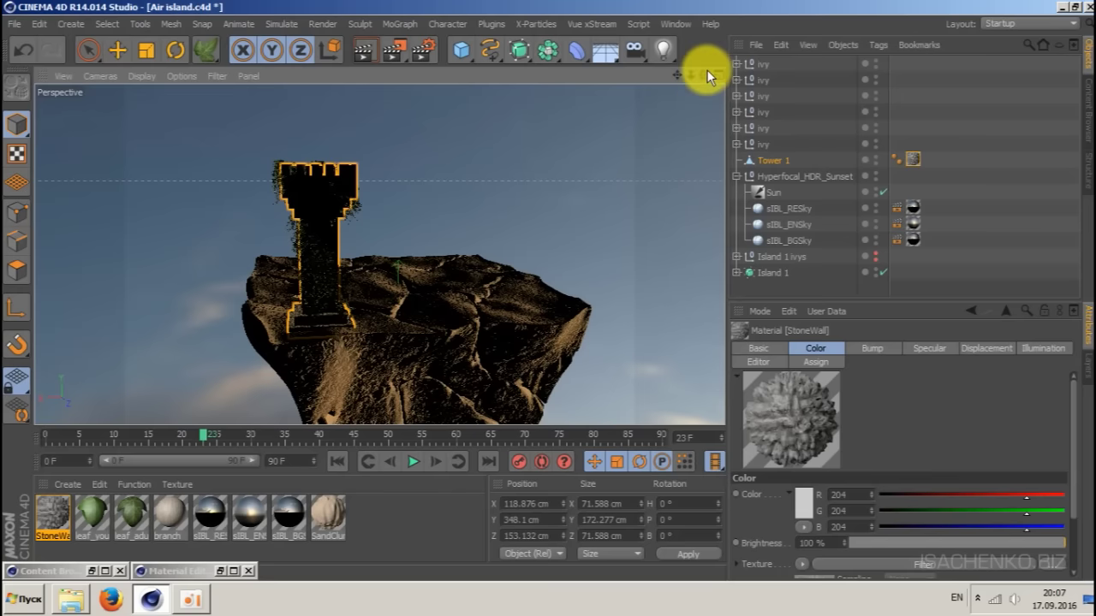
pyautogui.moveTo(707, 71)
pyautogui.mouseDown()
pyautogui.moveTo(676, 76)
pyautogui.moveTo(696, 78)
pyautogui.mouseUp()
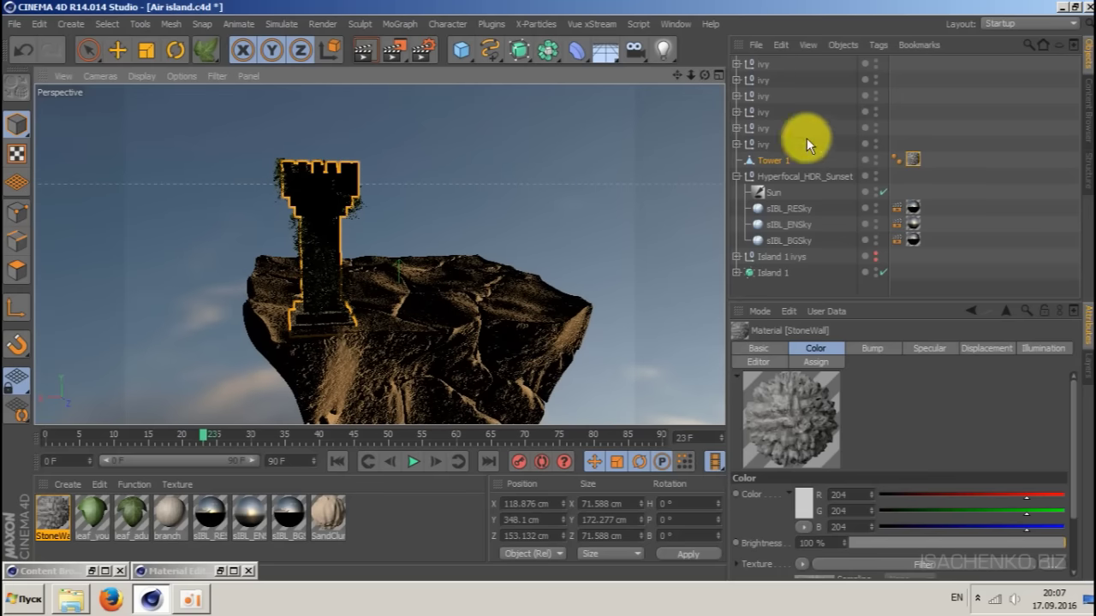
pyautogui.keyDown('shift'); pyautogui.click(765, 65); pyautogui.keyUp('shift')
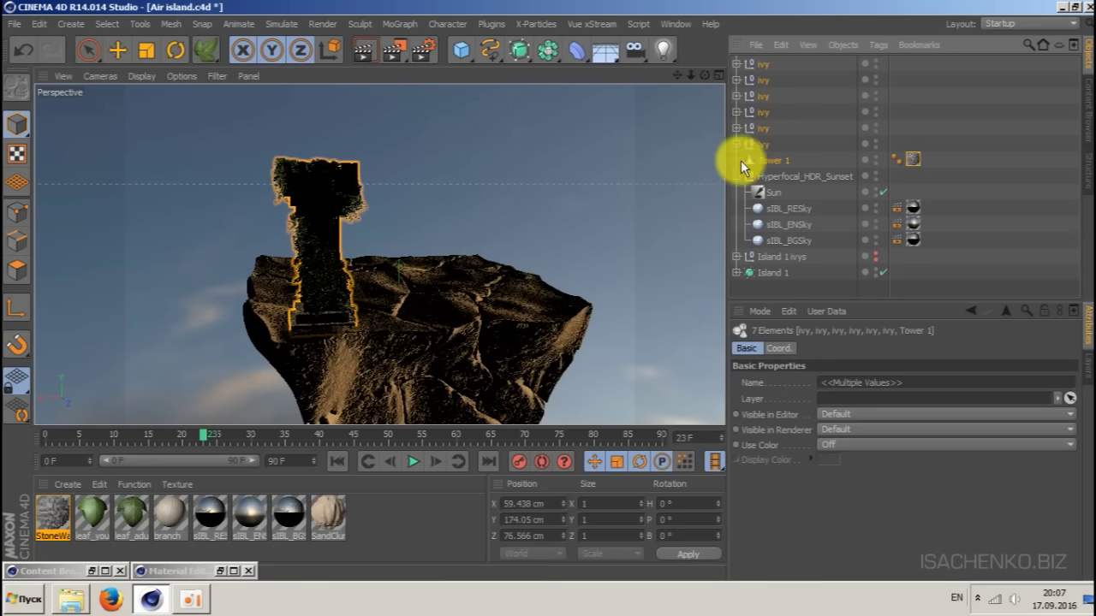
pyautogui.hotkey('alt', 'g')
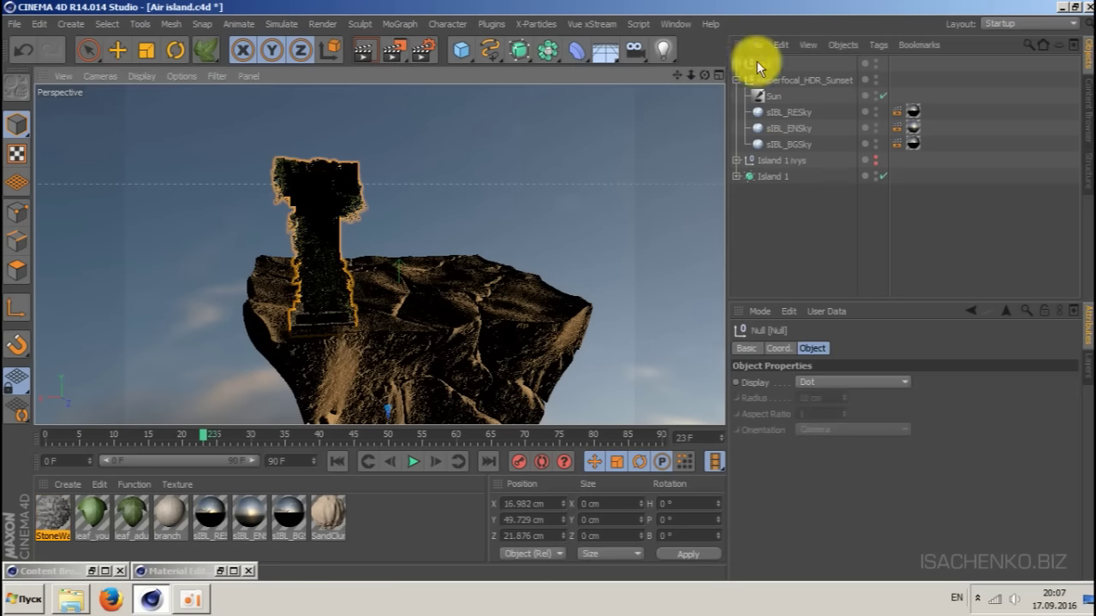
pyautogui.click(767, 60)
pyautogui.doubleClick(768, 62)
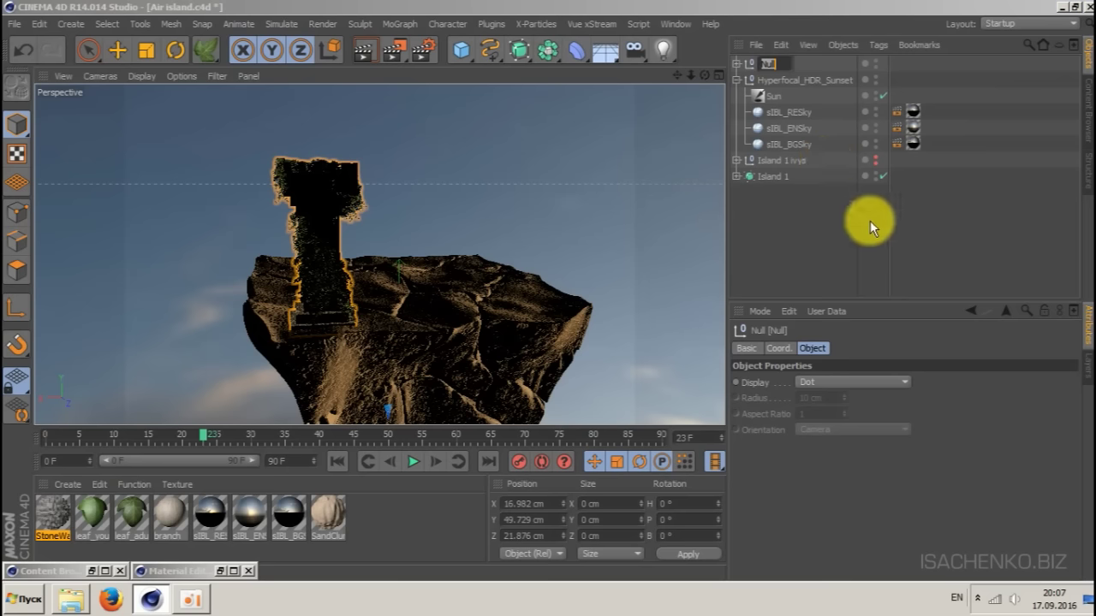
pyautogui.write('Tower 1')
pyautogui.press('Return')
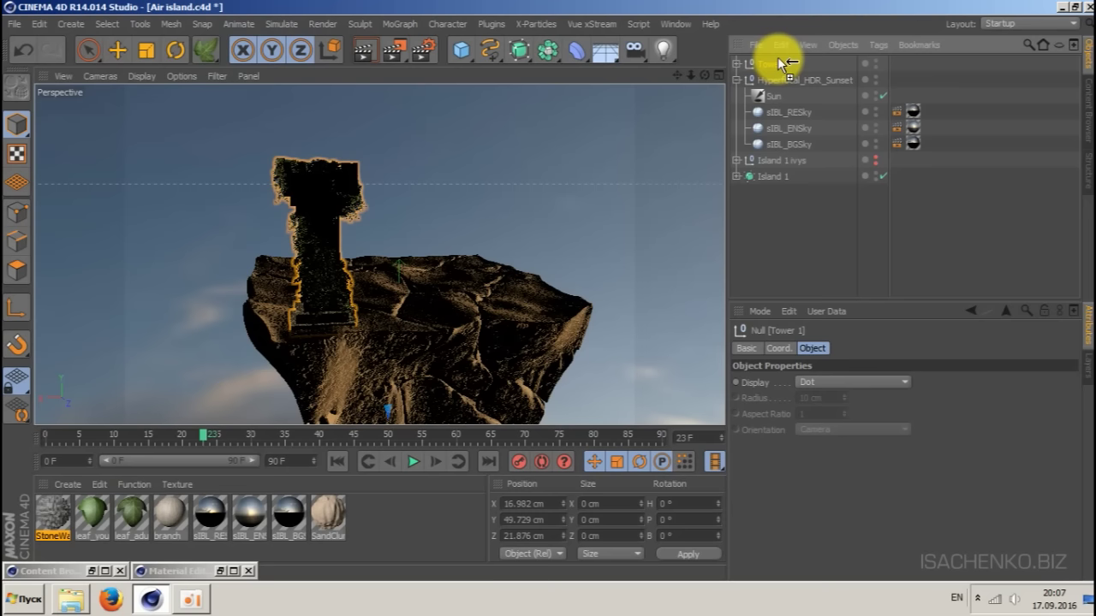
# - Duplicate the Tower 1 group and check which objects the copy contains
pyautogui.keyDown('ctrl'); pyautogui.moveTo(777, 57); pyautogui.dragTo(778, 58); pyautogui.keyUp('ctrl')
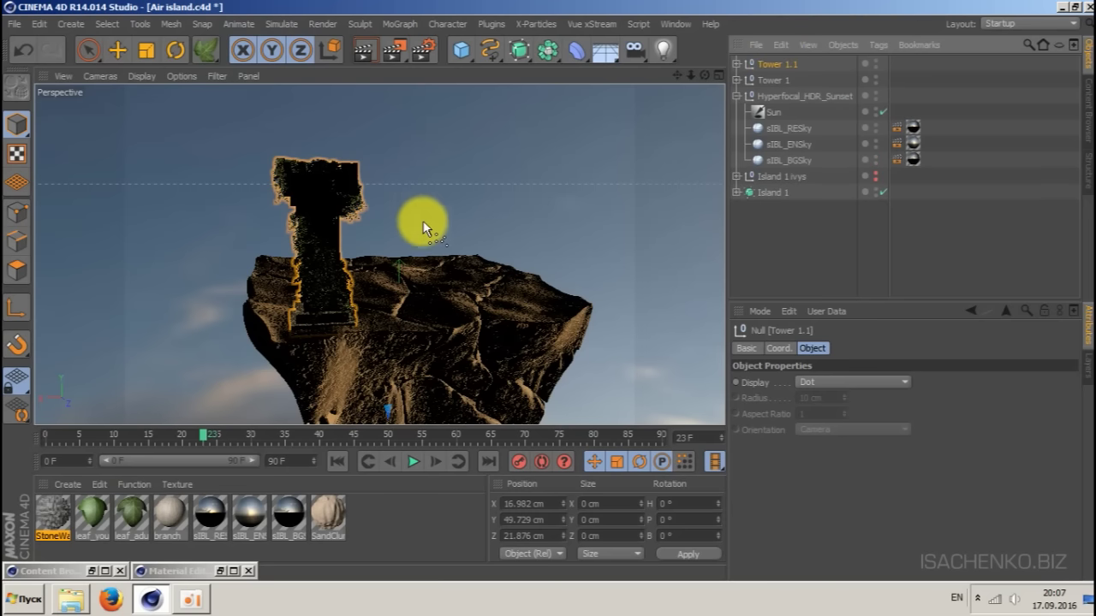
pyautogui.press('e')
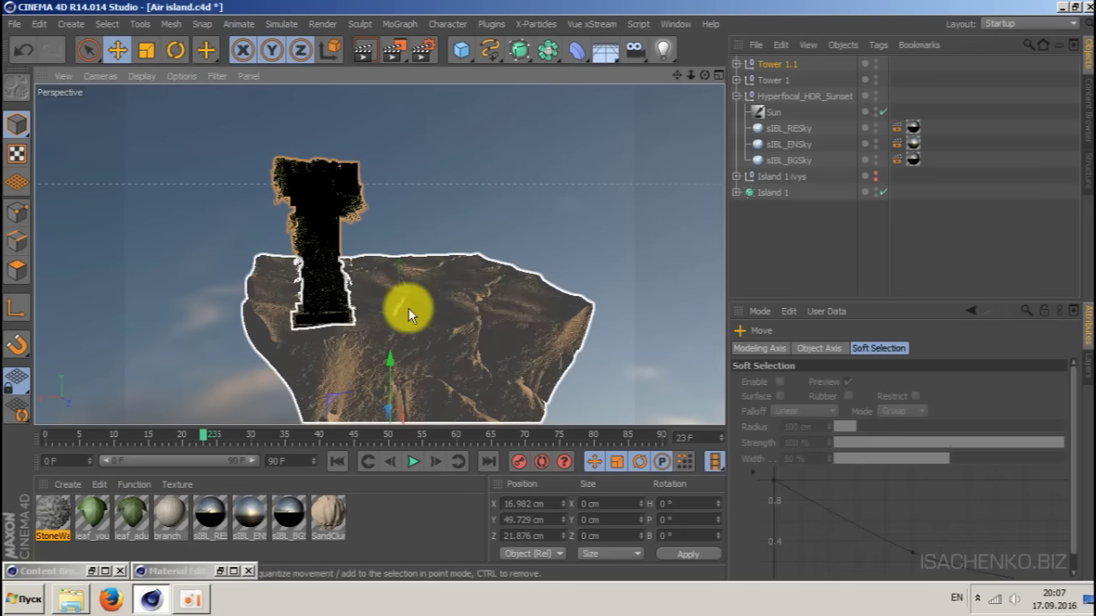
pyautogui.click(736, 64)
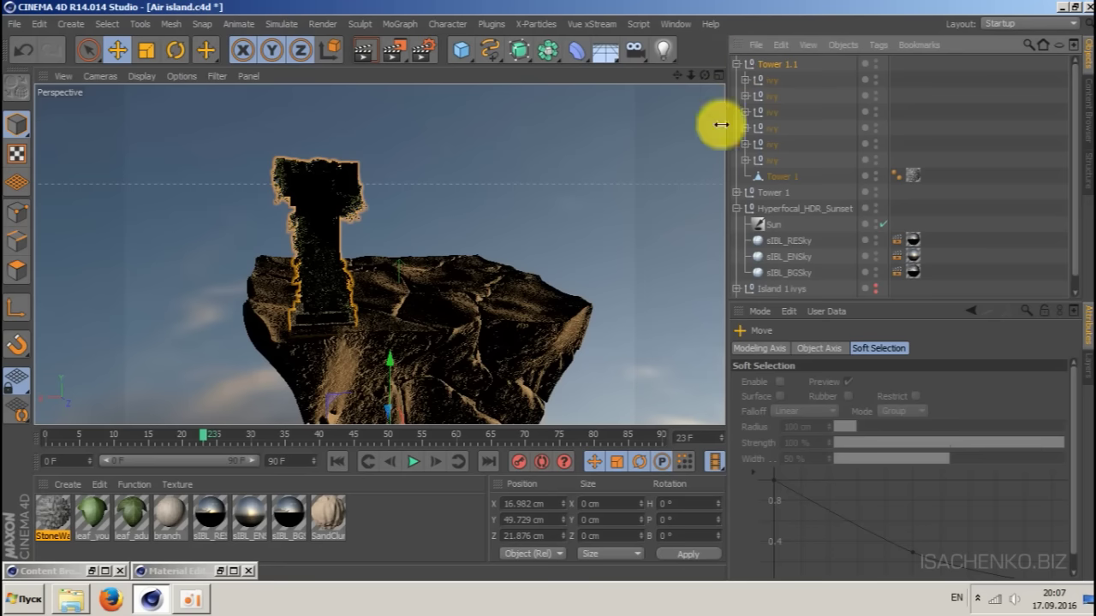
pyautogui.click(736, 64)
# - Move only the duplicated group's axis to the tower's base, at about X 117 cm, Y 299 cm, Z 153 cm
pyautogui.moveTo(679, 76); pyautogui.dragTo(719, 12)
pyautogui.click(541, 275)
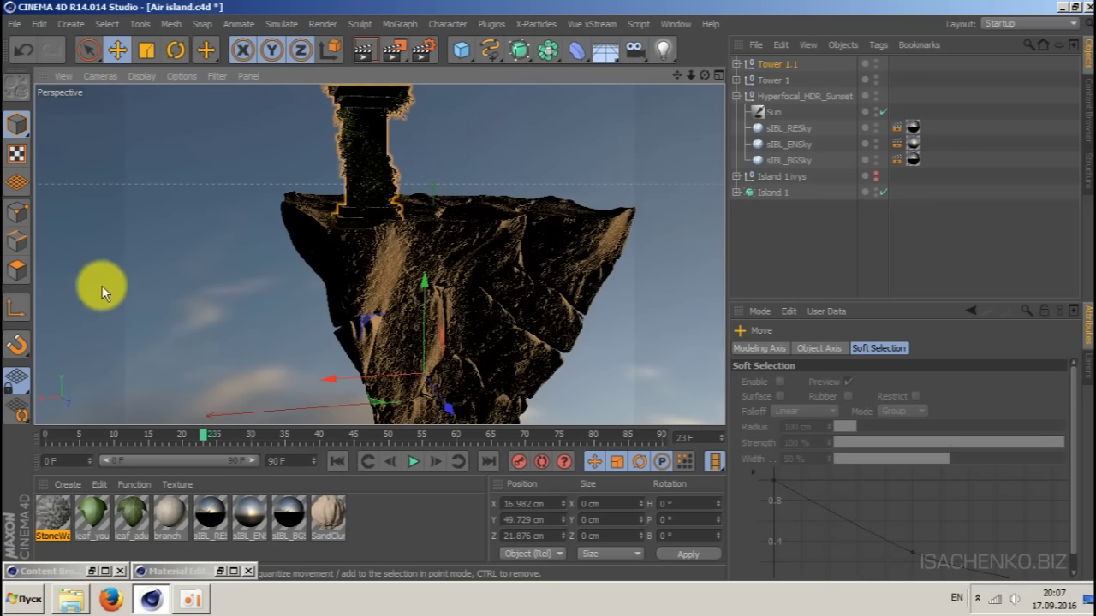
pyautogui.click(16, 304)
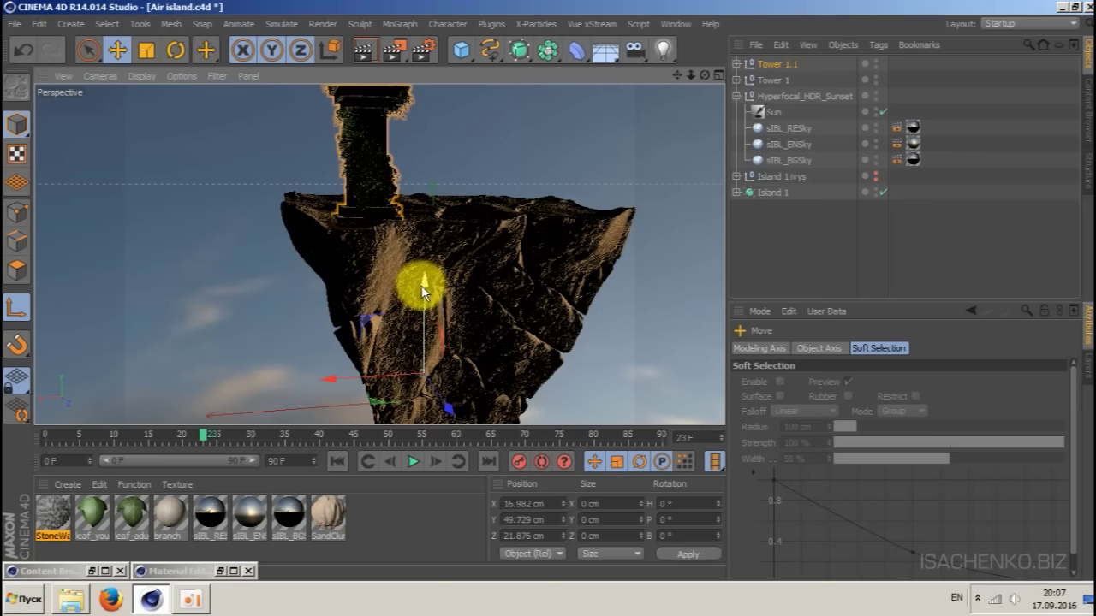
pyautogui.moveTo(421, 285); pyautogui.dragTo(415, 116)
pyautogui.moveTo(331, 210); pyautogui.dragTo(278, 215)
pyautogui.moveTo(704, 75); pyautogui.dragTo(976, 120)
pyautogui.moveTo(262, 225); pyautogui.dragTo(349, 252)
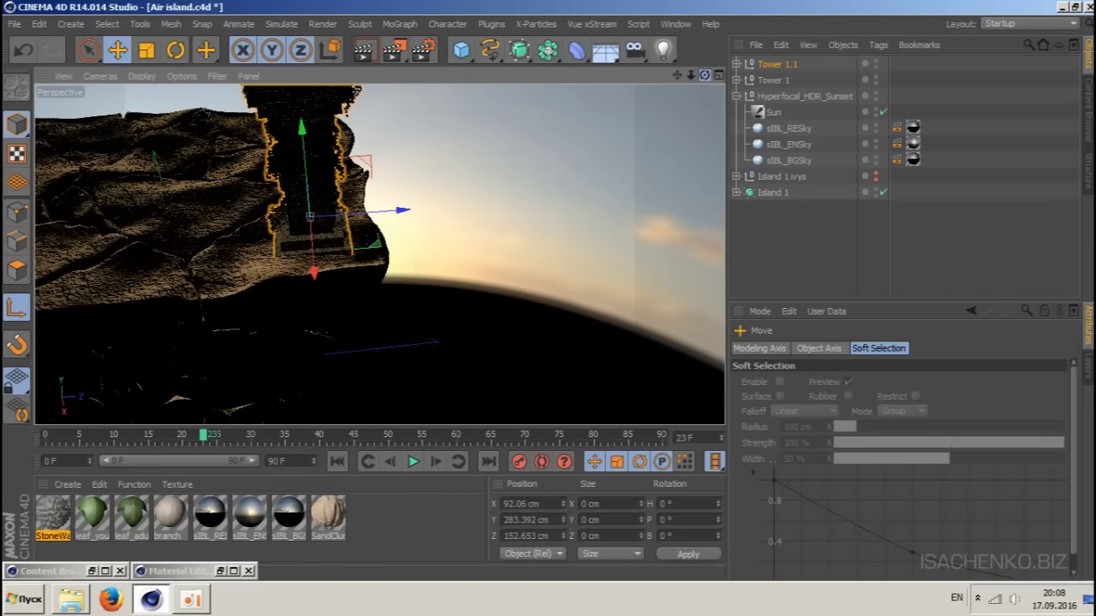
pyautogui.moveTo(704, 75); pyautogui.dragTo(475, 111)
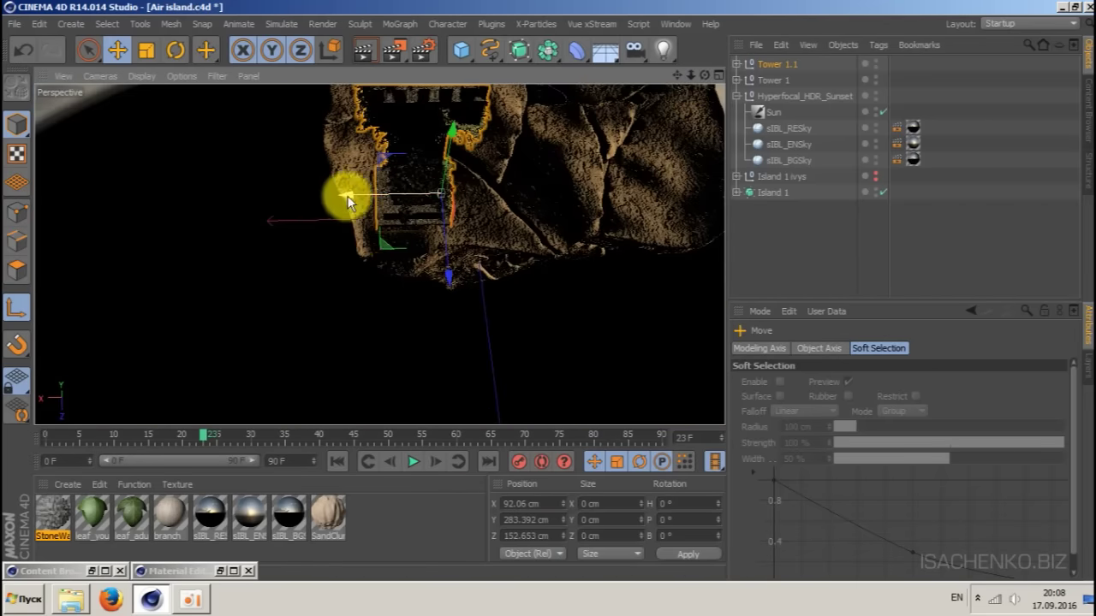
pyautogui.moveTo(348, 201); pyautogui.dragTo(323, 203)
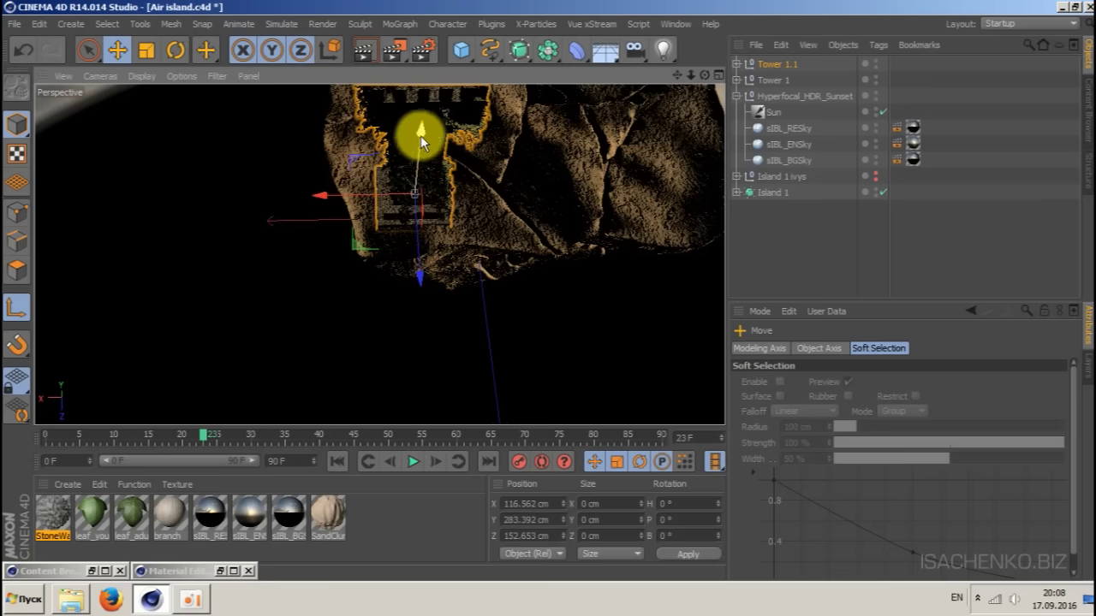
pyautogui.moveTo(420, 135); pyautogui.dragTo(416, 124)
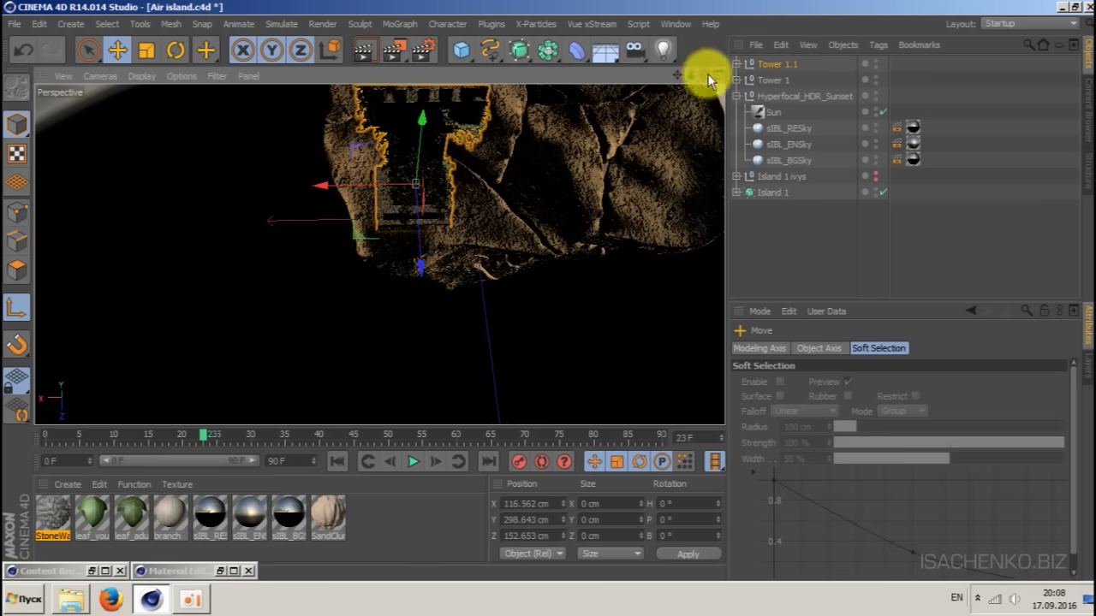
# - Move the duplicated tower group along X to about -124 cm and rotate its heading to 90°
pyautogui.moveTo(709, 81); pyautogui.dragTo(709, 80)
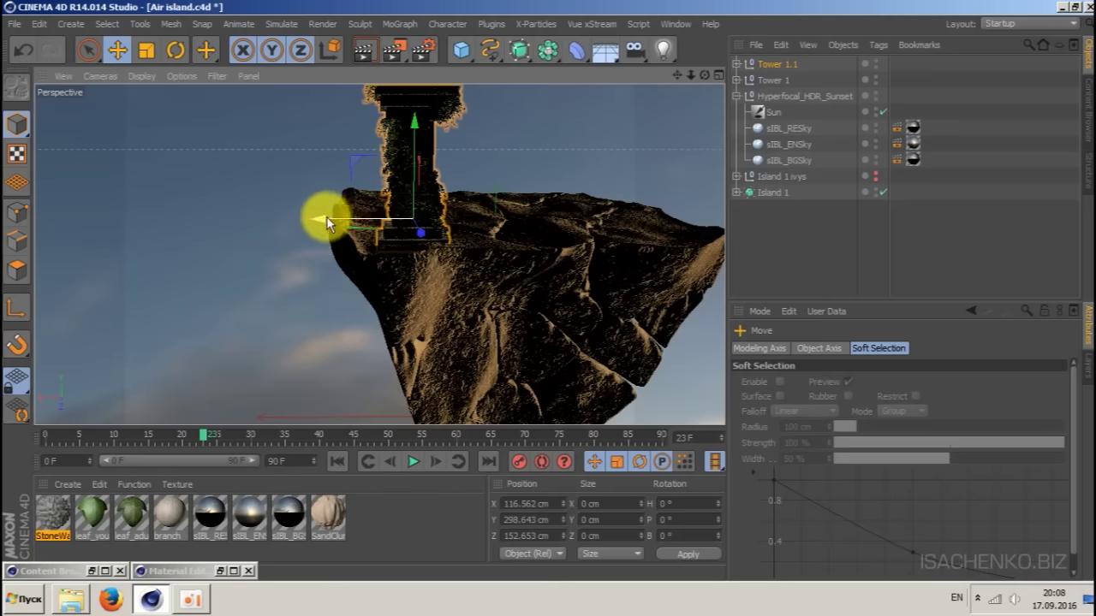
pyautogui.moveTo(327, 217); pyautogui.dragTo(571, 215)
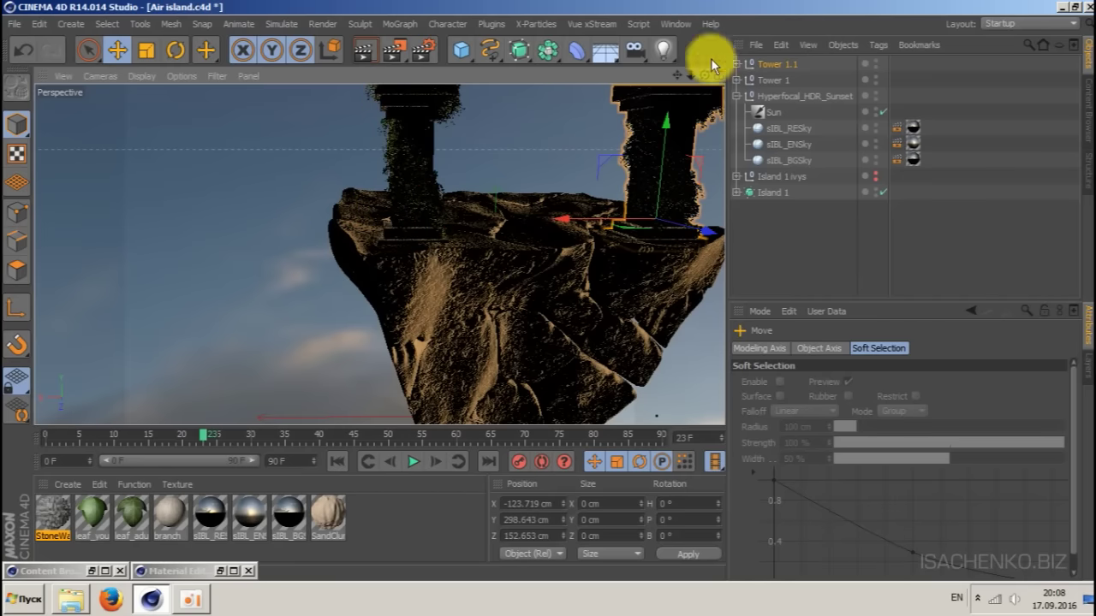
pyautogui.moveTo(676, 73); pyautogui.dragTo(468, 79)
pyautogui.moveTo(702, 72); pyautogui.dragTo(286, 131)
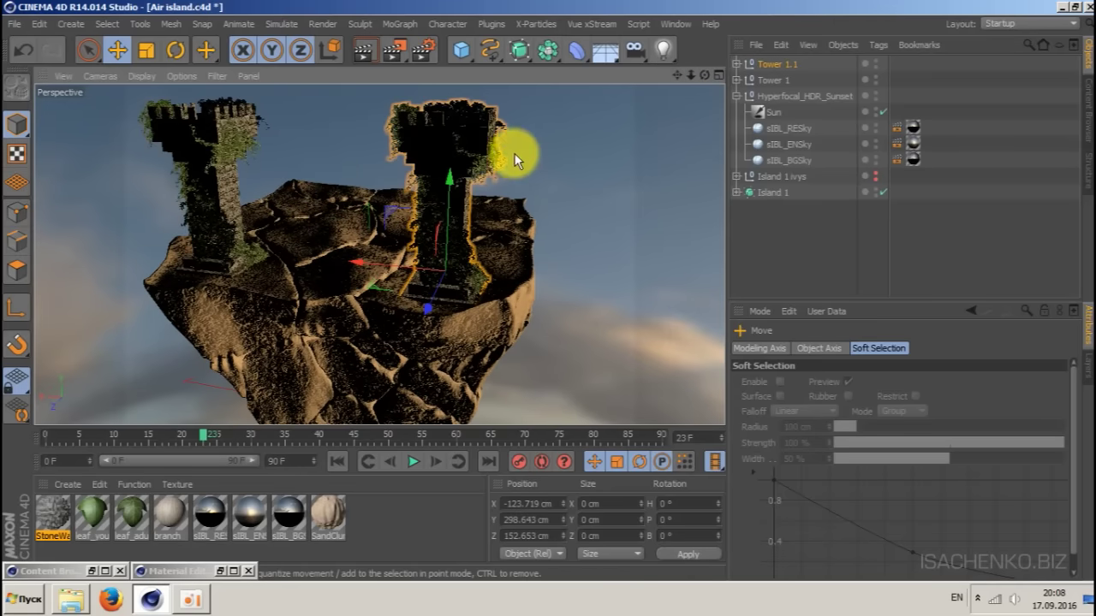
pyautogui.press('r')
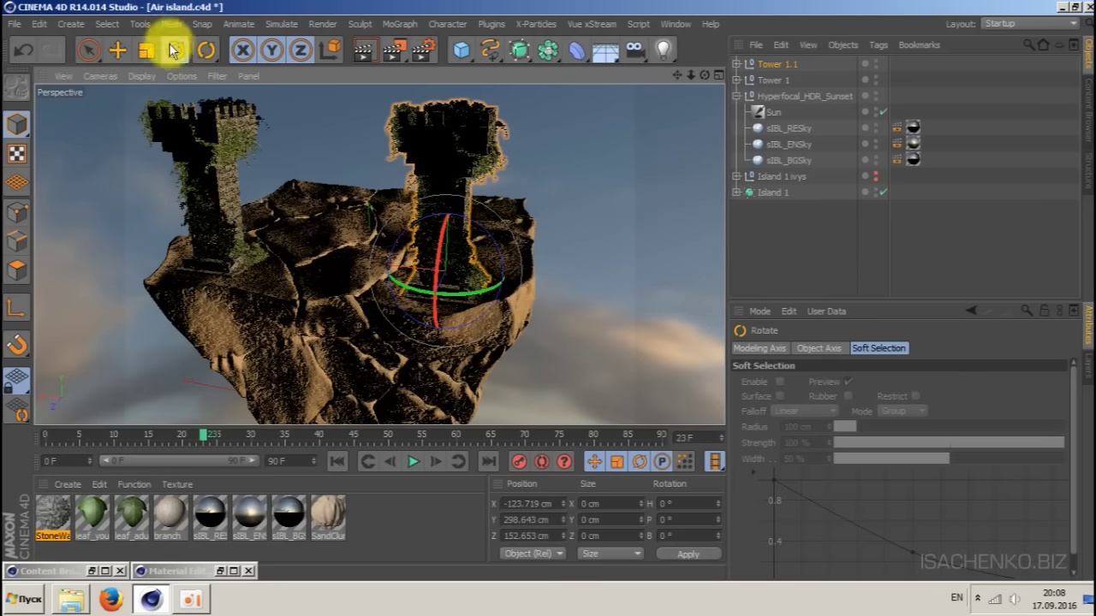
pyautogui.moveTo(405, 285); pyautogui.dragTo(479, 285)
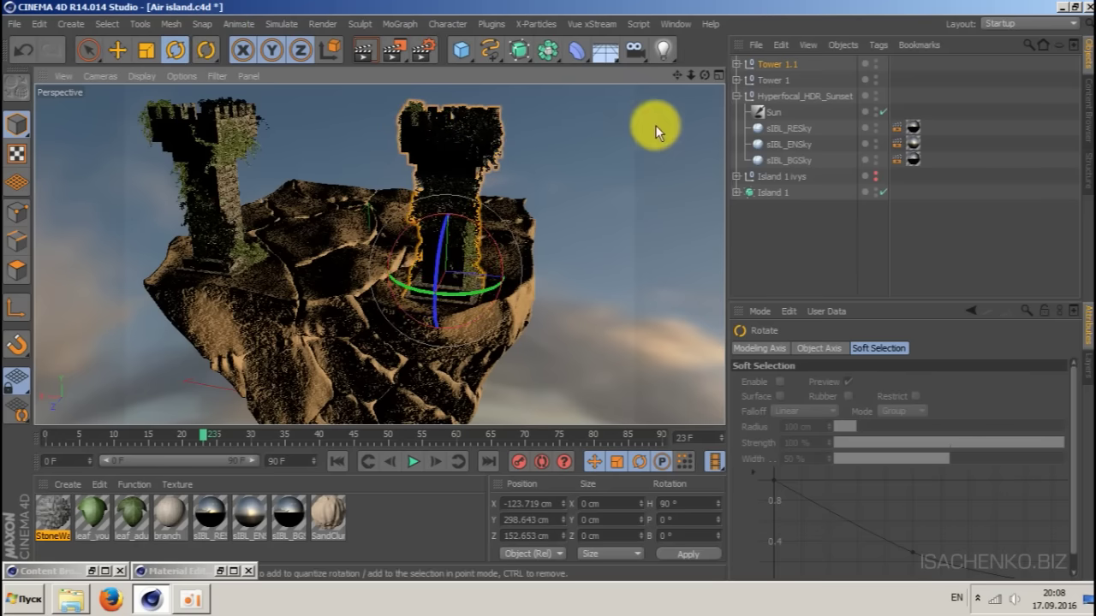
# - Rename both the duplicated group and the tower mesh inside it as Tower 2
pyautogui.moveTo(704, 76); pyautogui.dragTo(649, 80)
pyautogui.doubleClick(775, 63)
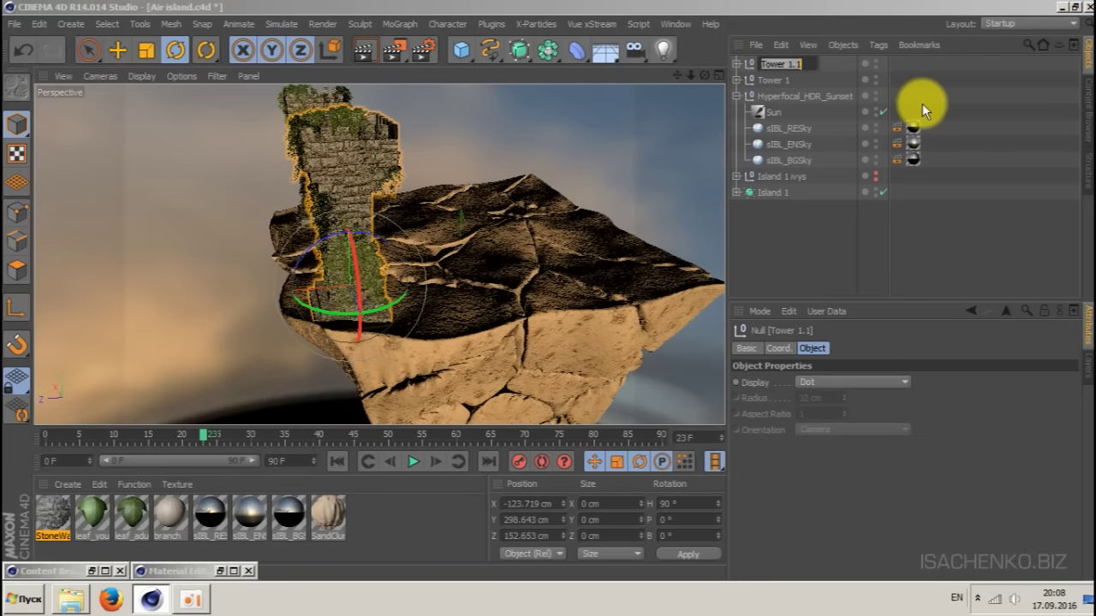
pyautogui.write('Tower 2')
pyautogui.press('Return')
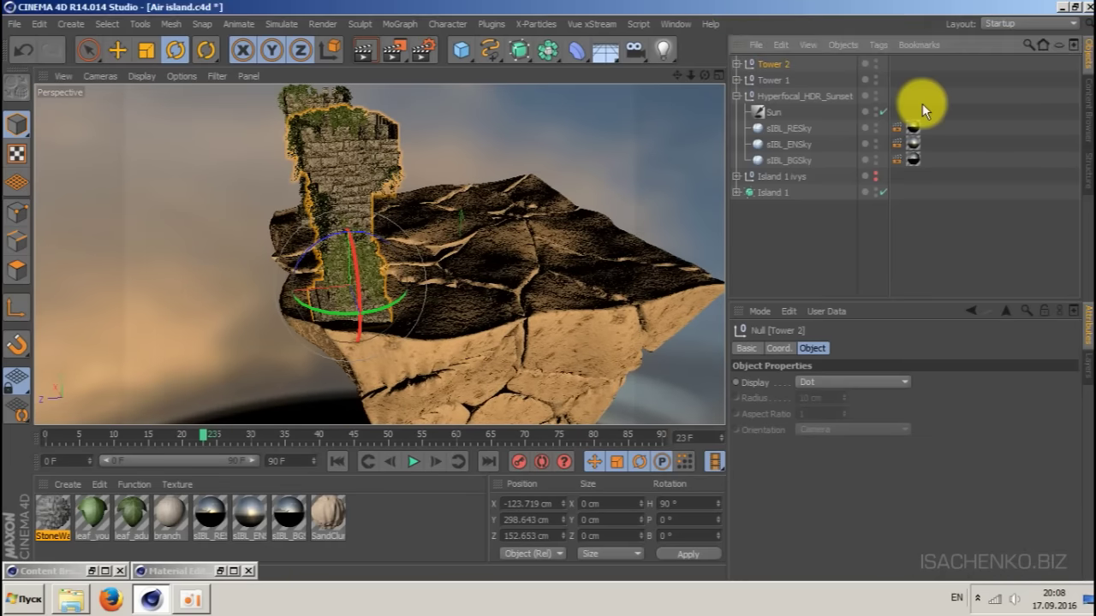
pyautogui.click(737, 65)
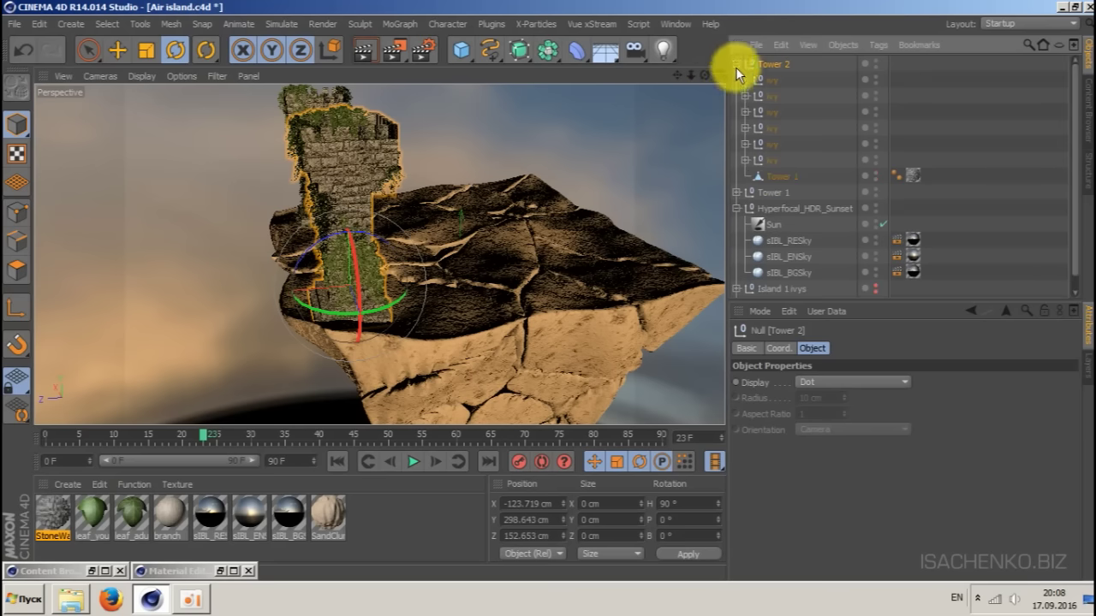
pyautogui.doubleClick(784, 177)
pyautogui.write('Tower 2')
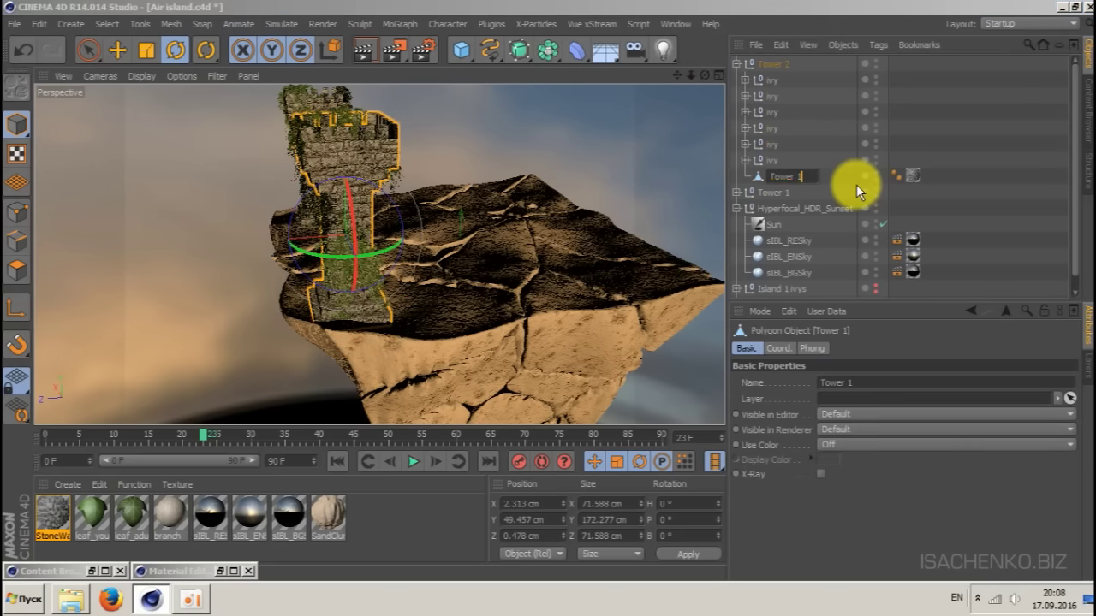
pyautogui.press('Return')
pyautogui.click(737, 64)
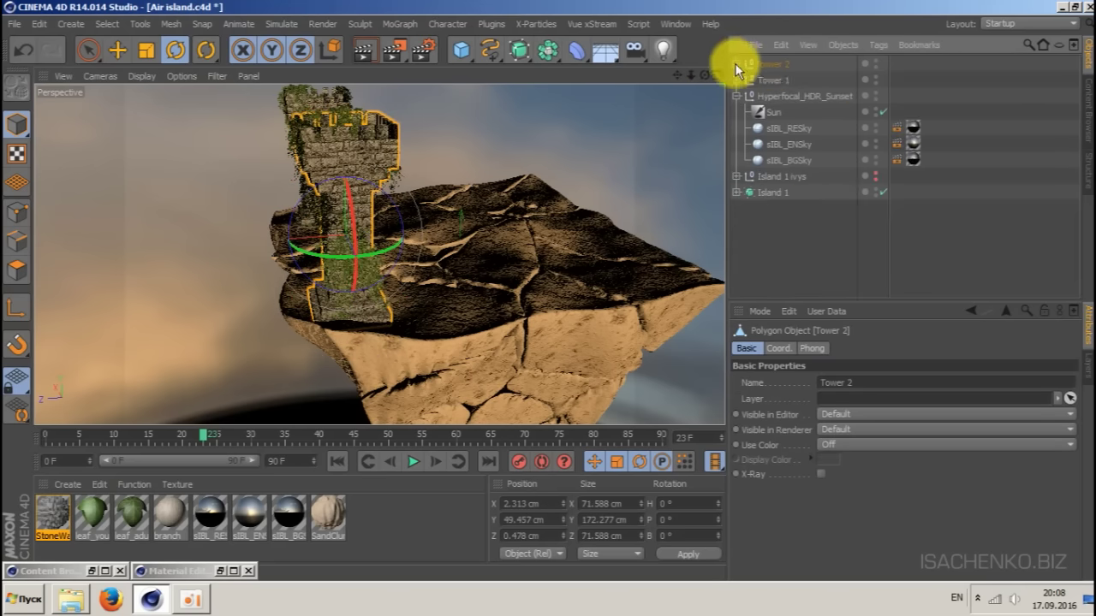
# - Duplicate the Tower 2 group and move the copy along Z to about -148 cm, onto the island's next corner
pyautogui.keyDown('ctrl'); pyautogui.moveTo(769, 65); pyautogui.dragTo(782, 60); pyautogui.keyUp('ctrl')
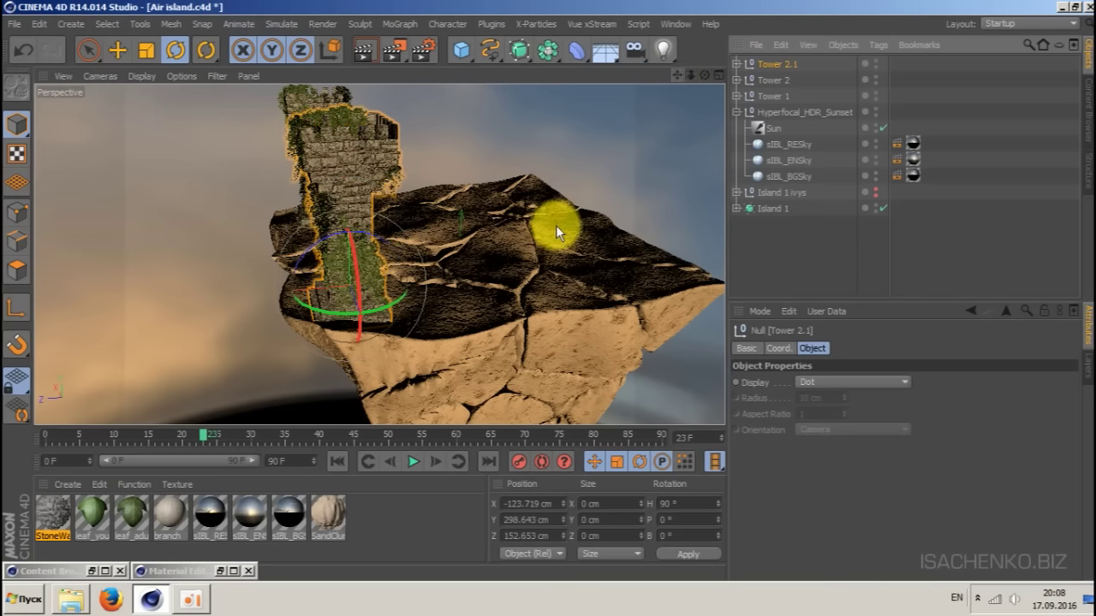
pyautogui.press('e')
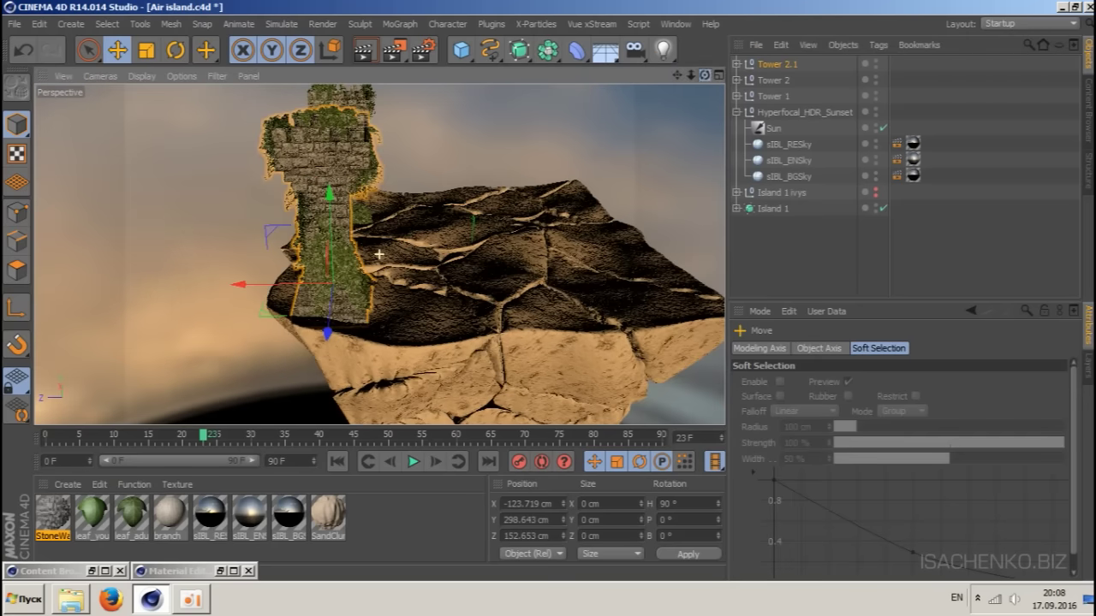
pyautogui.moveTo(233, 285); pyautogui.dragTo(557, 282)
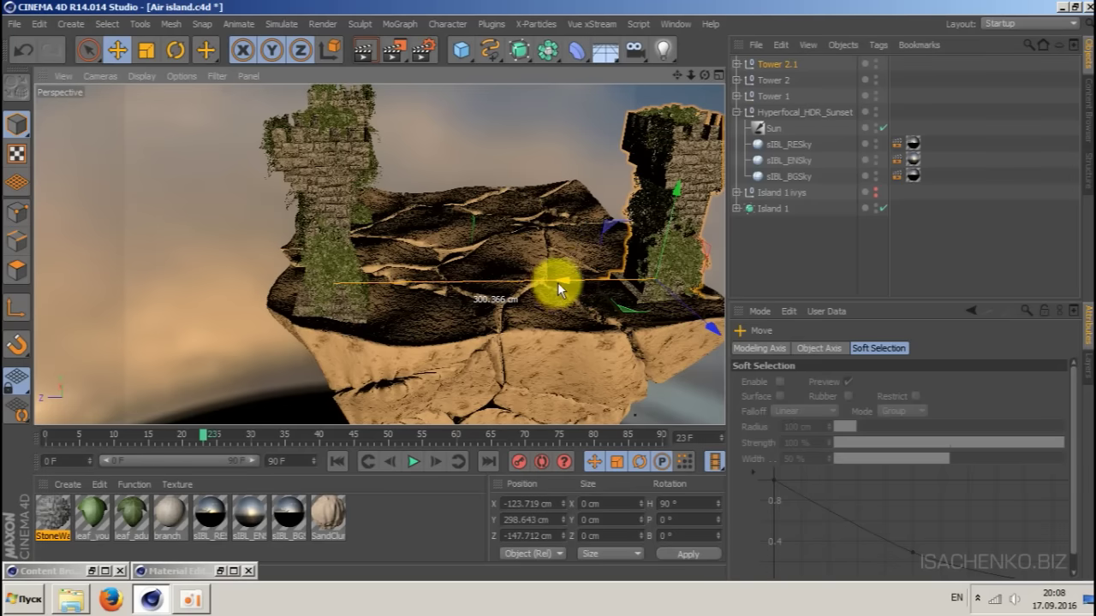
pyautogui.moveTo(677, 76); pyautogui.dragTo(470, 60)
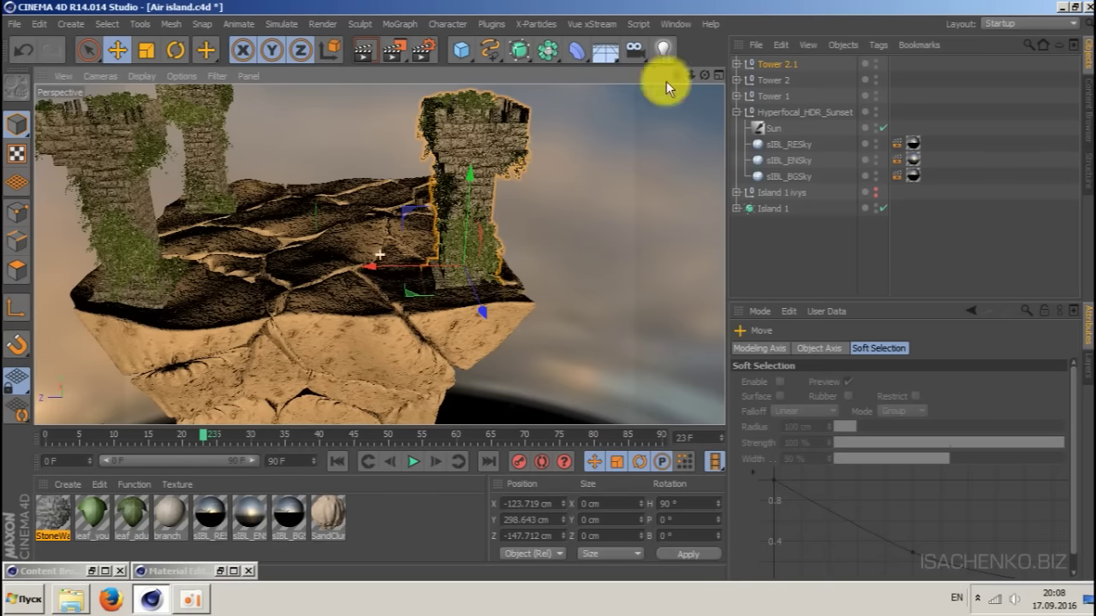
# - Nudge the third tower group to about Z -141 cm and rotate its heading to 180°
pyautogui.moveTo(387, 266); pyautogui.dragTo(378, 268)
pyautogui.press('r')
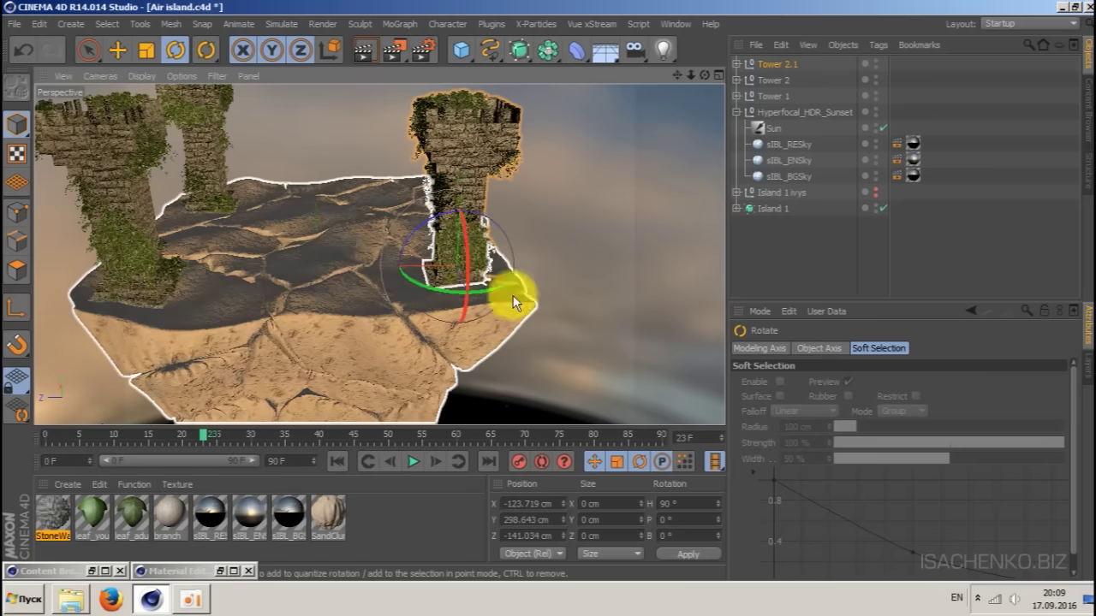
pyautogui.moveTo(436, 288); pyautogui.dragTo(518, 279)
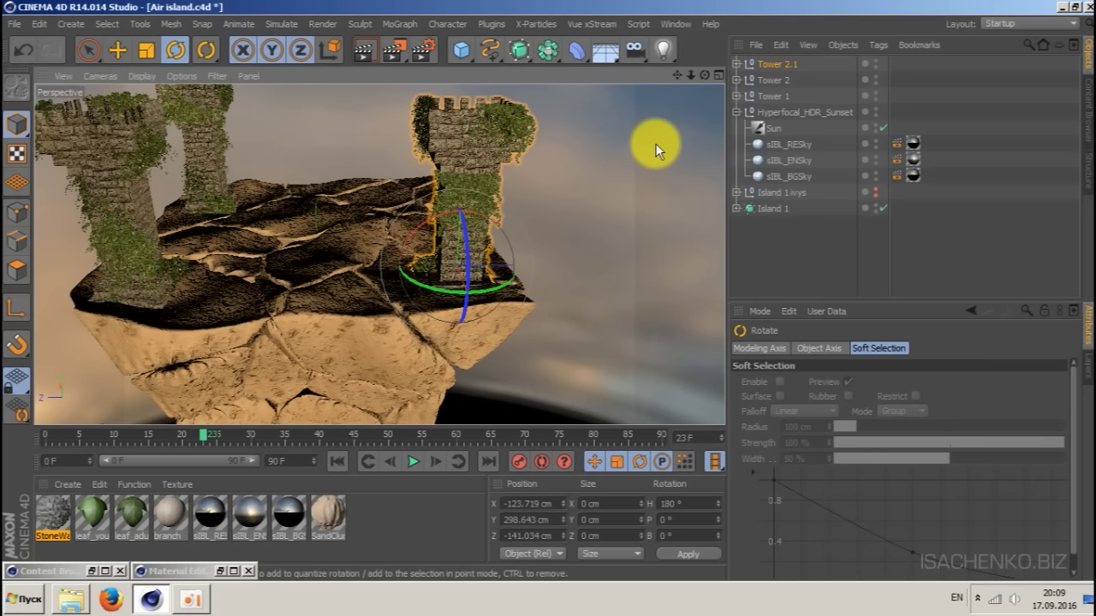
# - Rename both the third tower group and the tower mesh inside it as Tower 3
pyautogui.doubleClick(773, 63)
pyautogui.press('BackSpace')
pyautogui.press('BackSpace')
pyautogui.press('BackSpace')
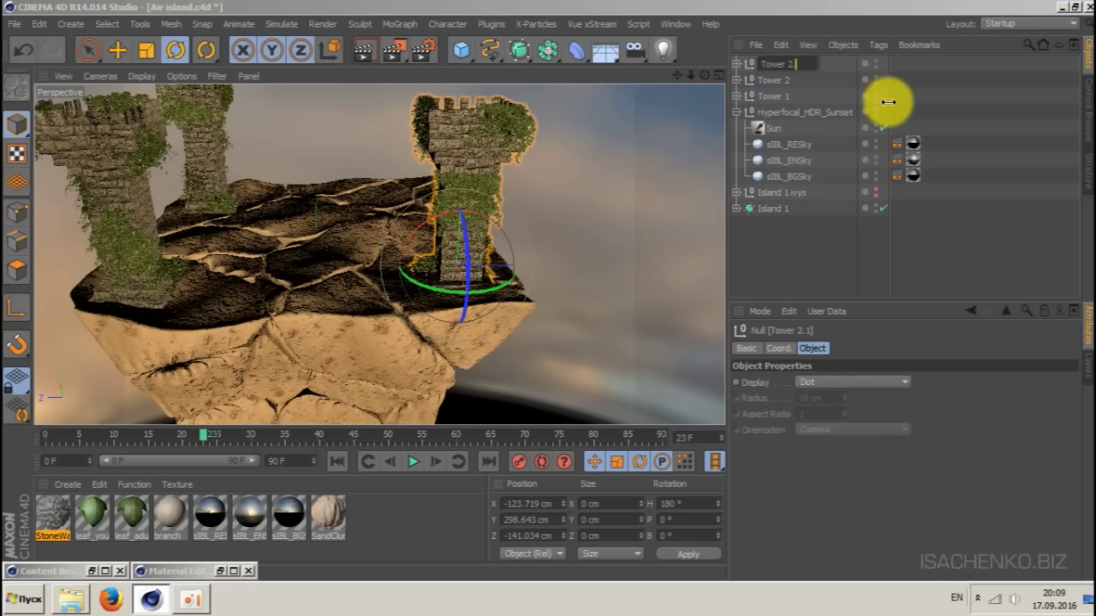
pyautogui.write('3')
pyautogui.press('Return')
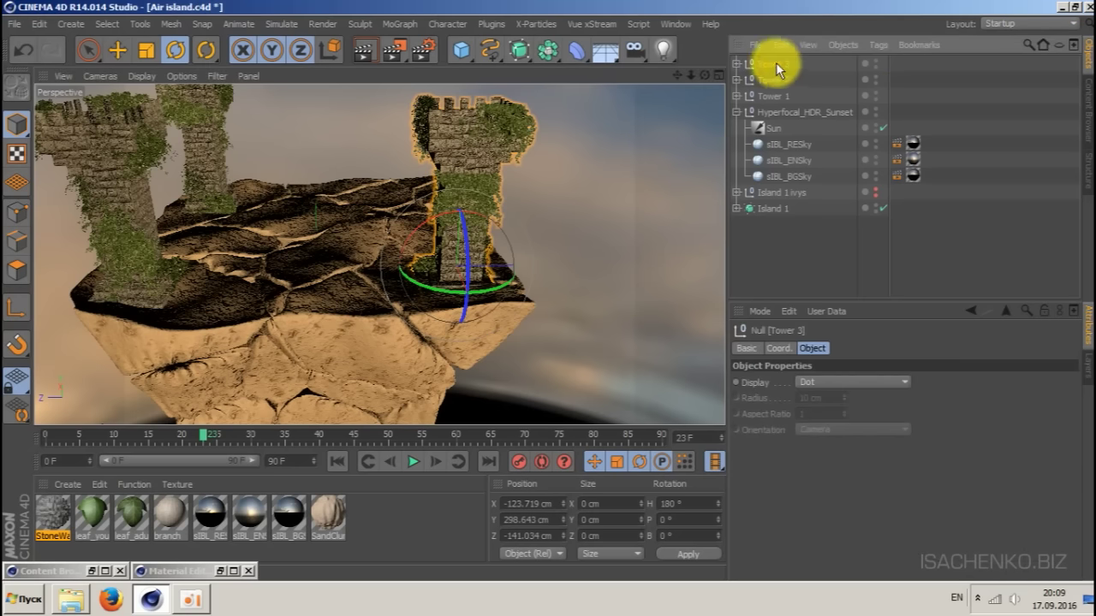
pyautogui.moveTo(775, 65); pyautogui.dragTo(754, 62)
pyautogui.click(737, 64)
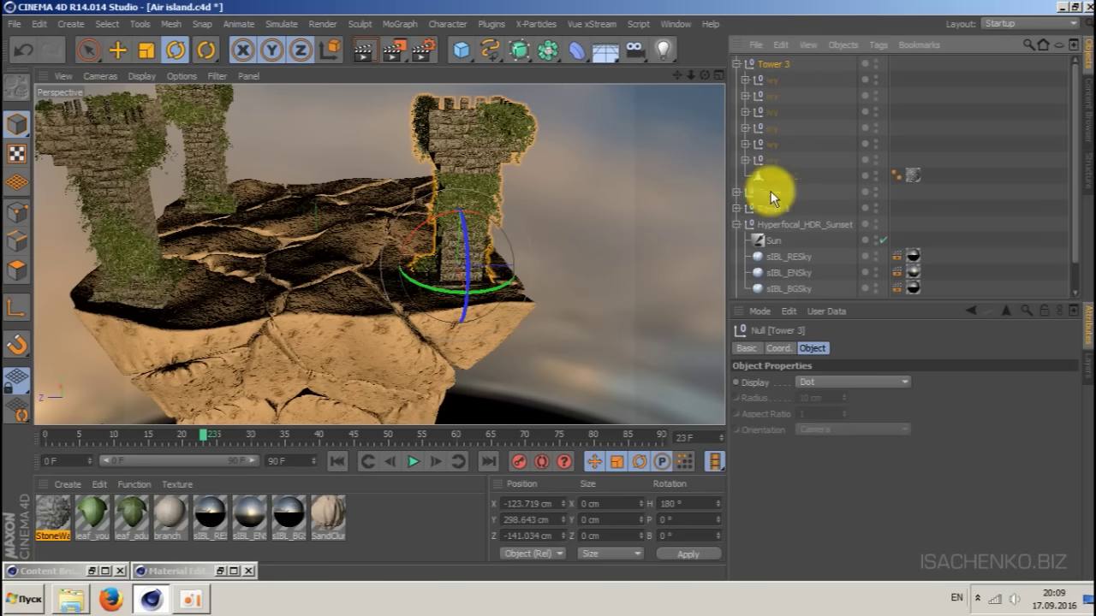
pyautogui.click(777, 176)
pyautogui.doubleClick(805, 177)
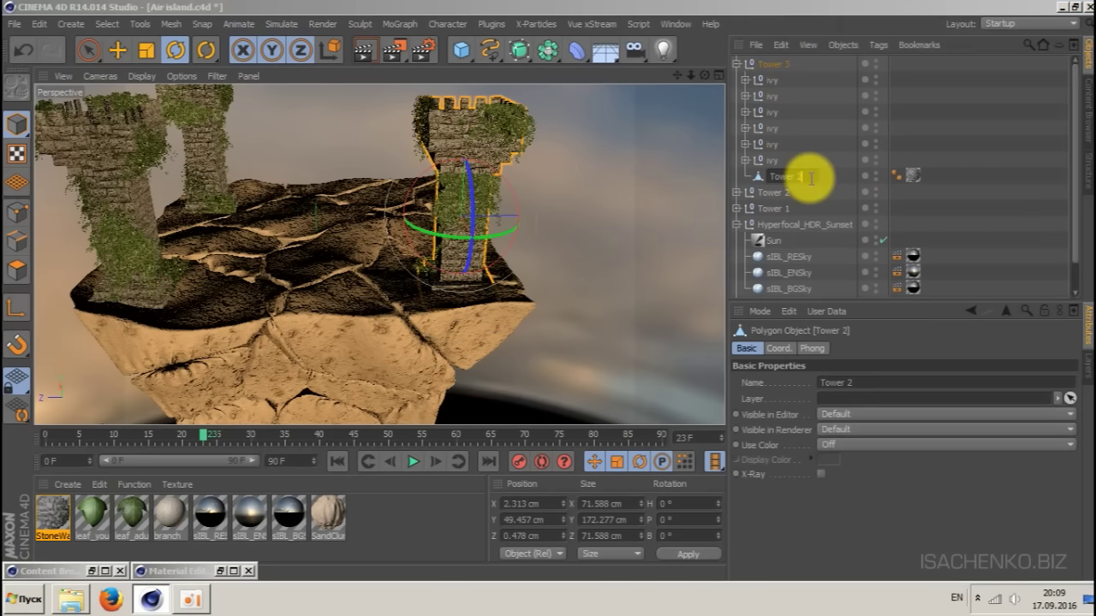
pyautogui.click(740, 65)
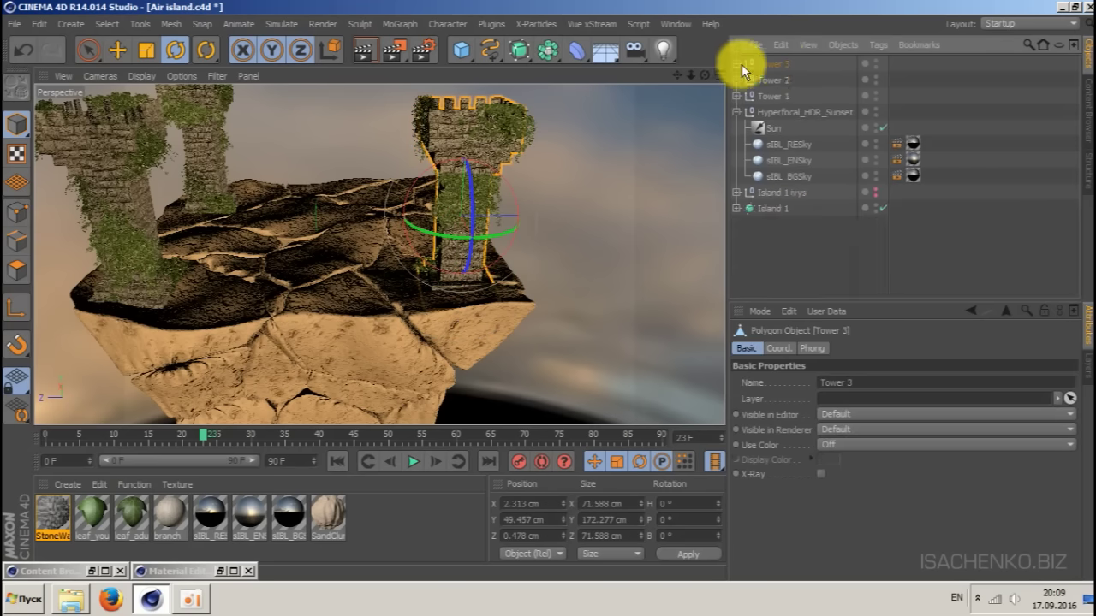
# - Duplicate the Tower 3 group and move the copy along X to about 148 cm, onto the island's free corner
pyautogui.keyDown('ctrl'); pyautogui.moveTo(778, 57); pyautogui.dragTo(778, 59); pyautogui.keyUp('ctrl')
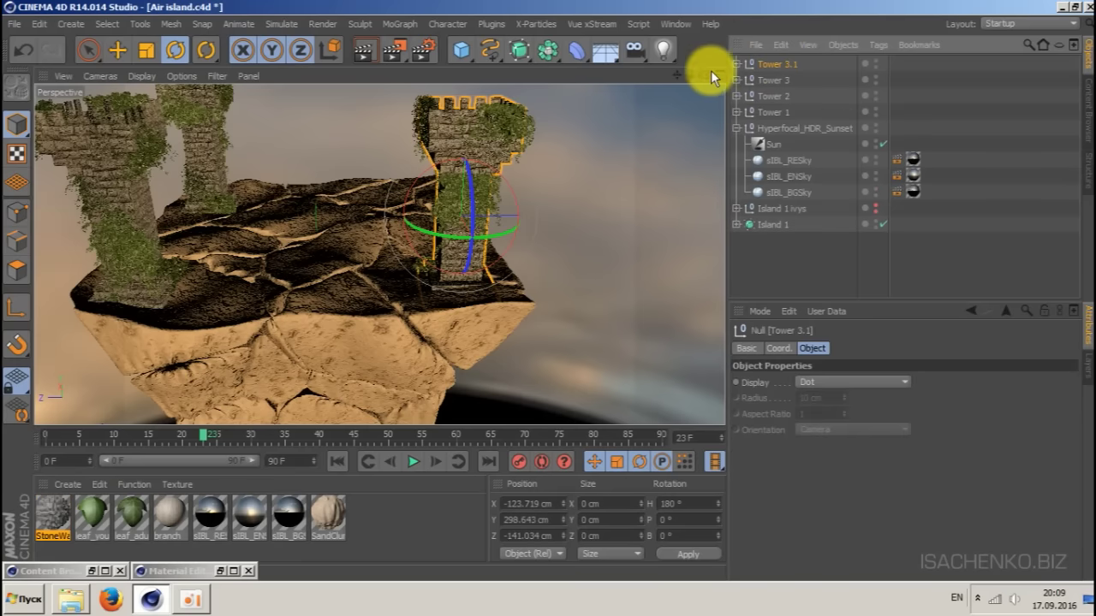
pyautogui.moveTo(703, 75)
pyautogui.mouseDown()
pyautogui.moveTo(704, 94)
pyautogui.moveTo(737, 77)
pyautogui.moveTo(685, 79)
pyautogui.moveTo(697, 84)
pyautogui.mouseUp()
pyautogui.hotkey('ctrl', 's')
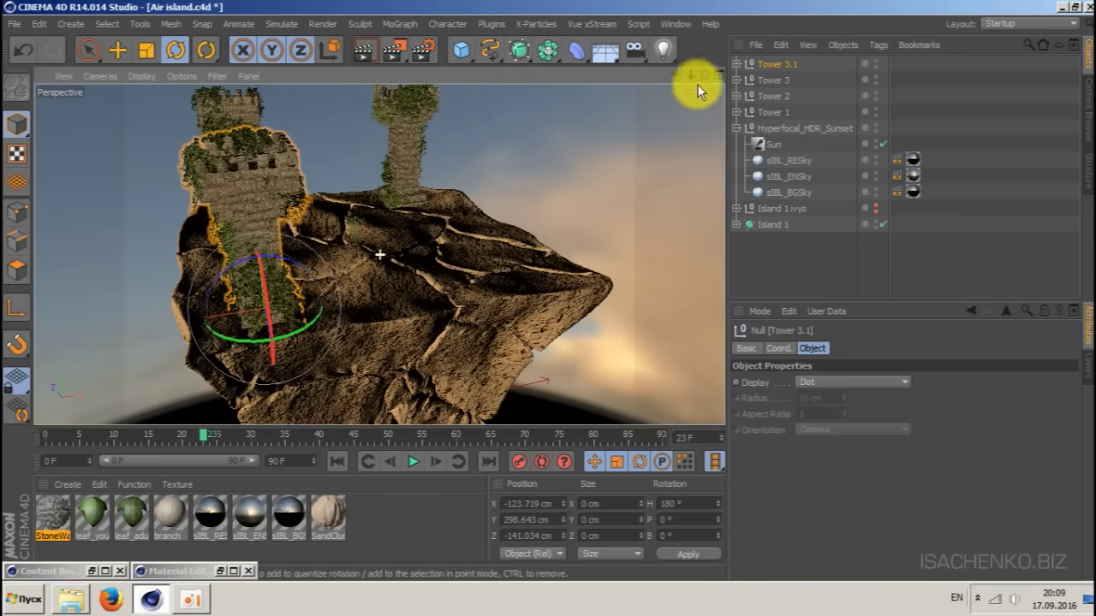
pyautogui.press('e')
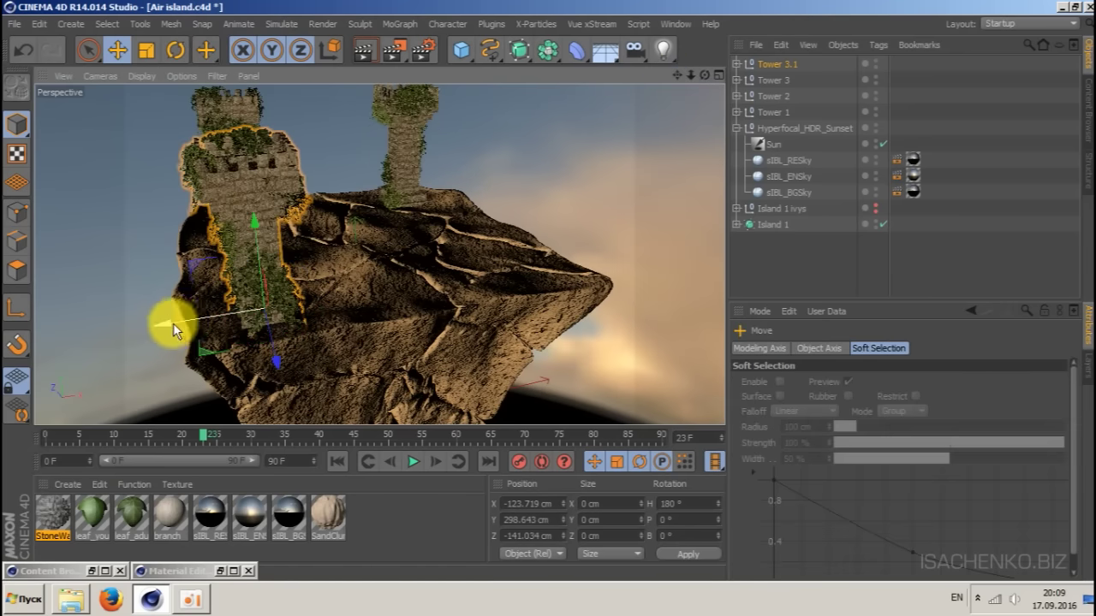
pyautogui.moveTo(173, 323); pyautogui.dragTo(452, 291)
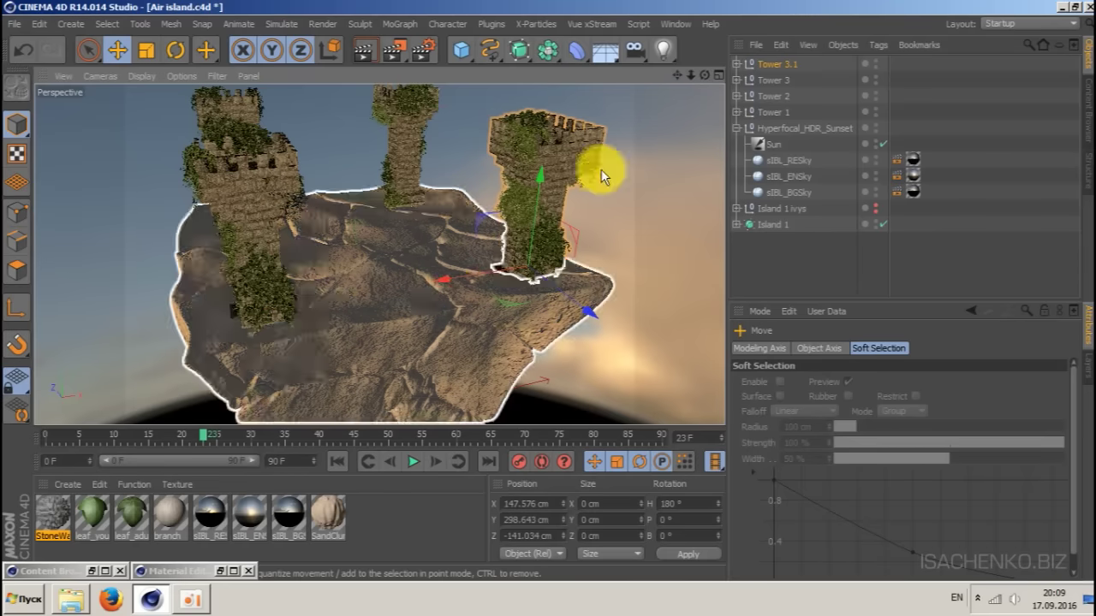
# - Adjust the fourth tower group's position to about X 137 cm and rotate its heading to 270°
pyautogui.keyDown('alt'); pyautogui.moveTo(380, 254); pyautogui.dragTo(423, 280); pyautogui.keyUp('alt')
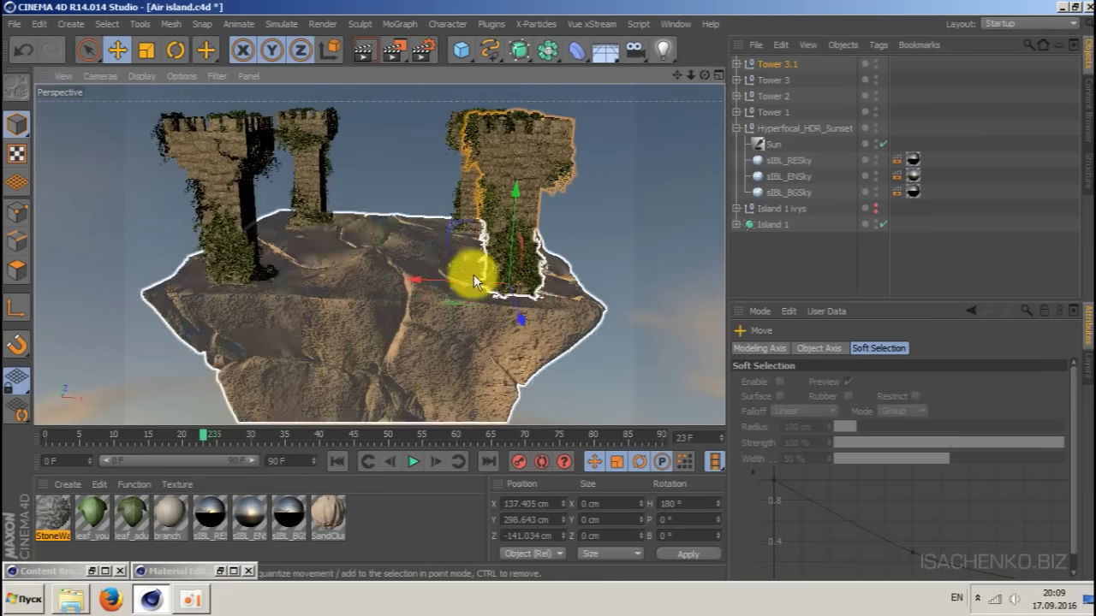
pyautogui.press('r')
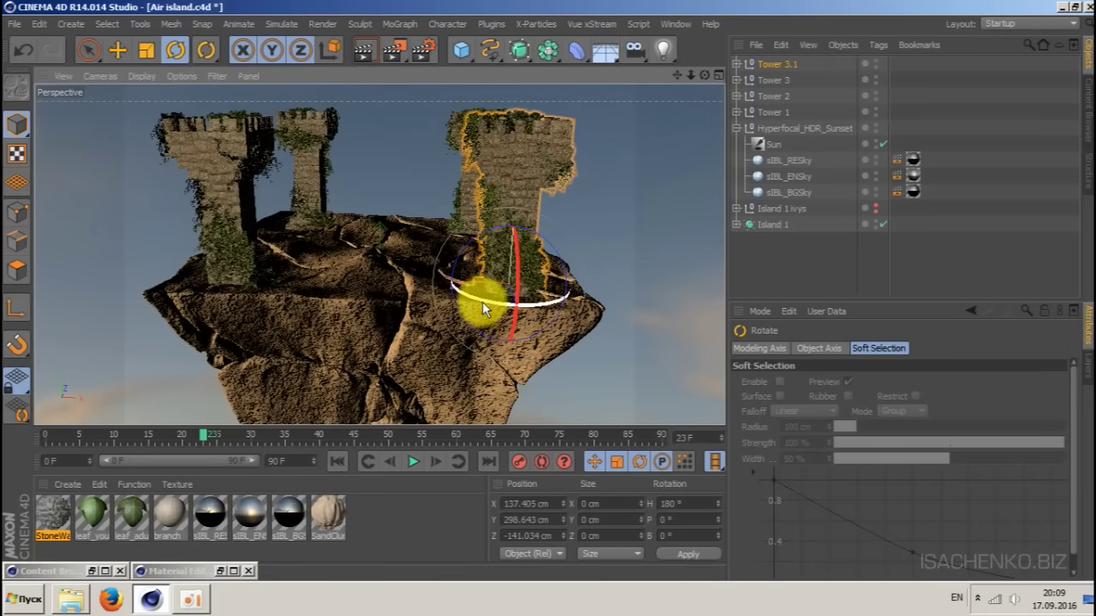
pyautogui.moveTo(487, 302); pyautogui.dragTo(584, 298)
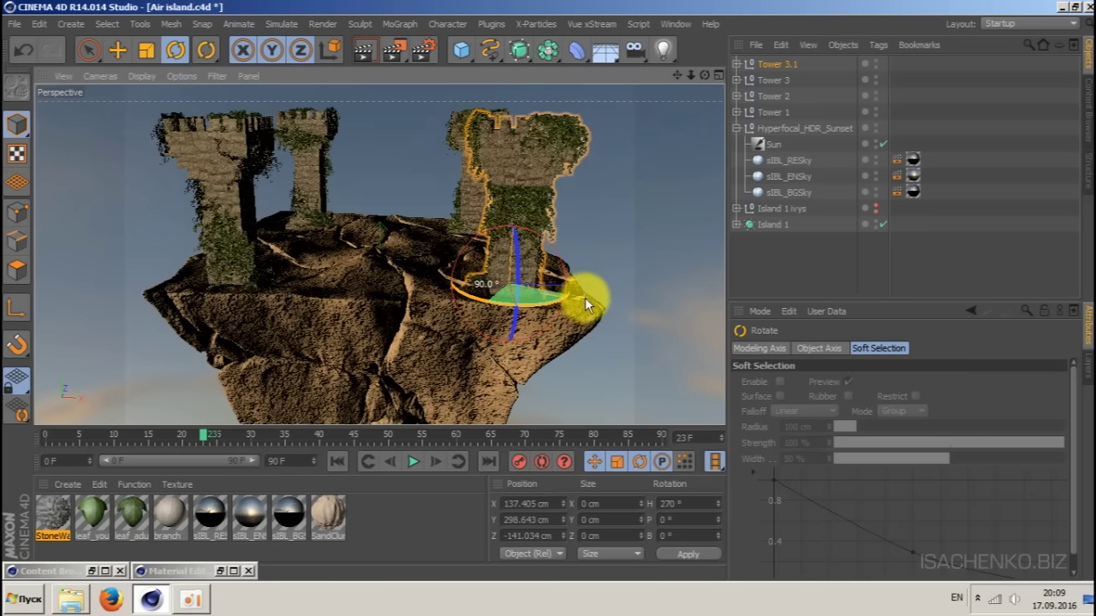
# - Render a side view of the island with its four towers in the Picture Viewer and close the viewer
pyautogui.moveTo(704, 75); pyautogui.dragTo(600, 74)
pyautogui.moveTo(754, 79); pyautogui.dragTo(796, 77)
pyautogui.moveTo(704, 76); pyautogui.dragTo(670, 80)
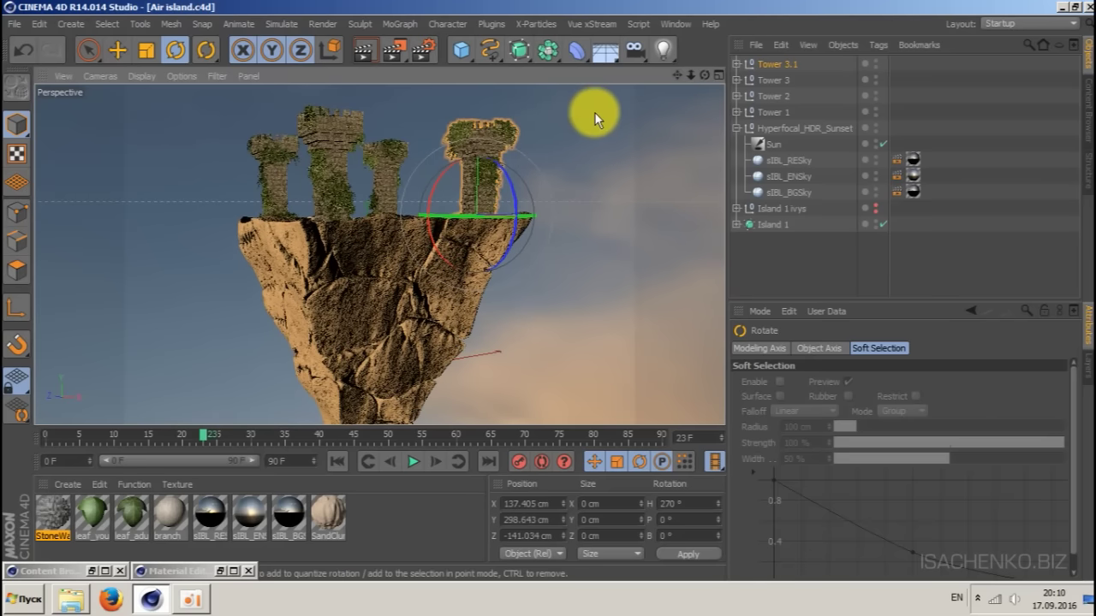
pyautogui.click(399, 53)
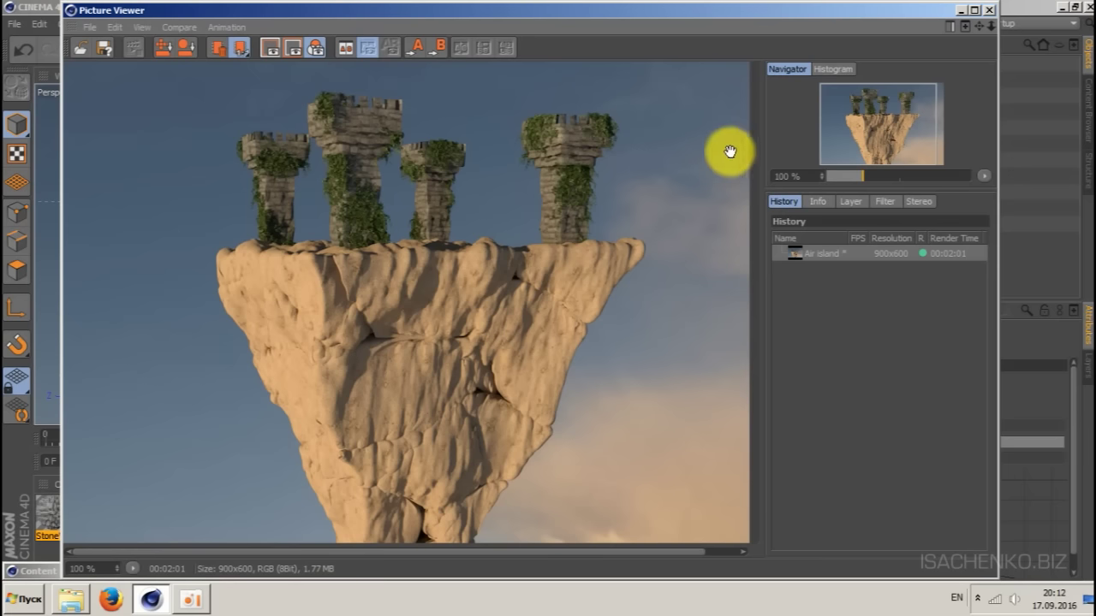
pyautogui.click(989, 12)
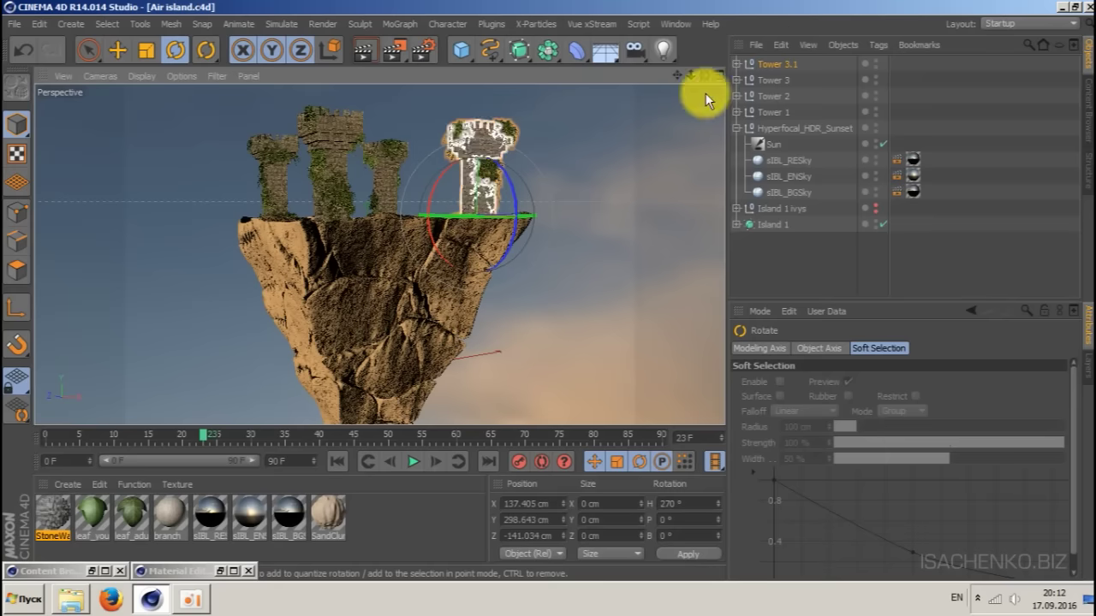
# - Set the perspective view's display mode to Hidden Line, looking down on the island and its towers
pyautogui.moveTo(704, 75); pyautogui.dragTo(697, 147)
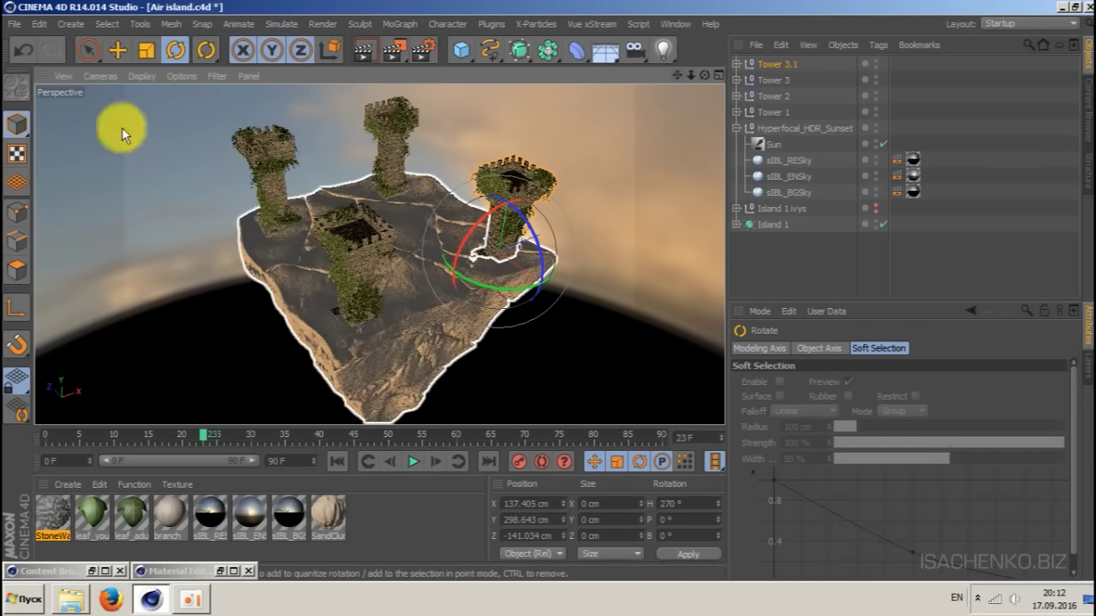
pyautogui.click(141, 75)
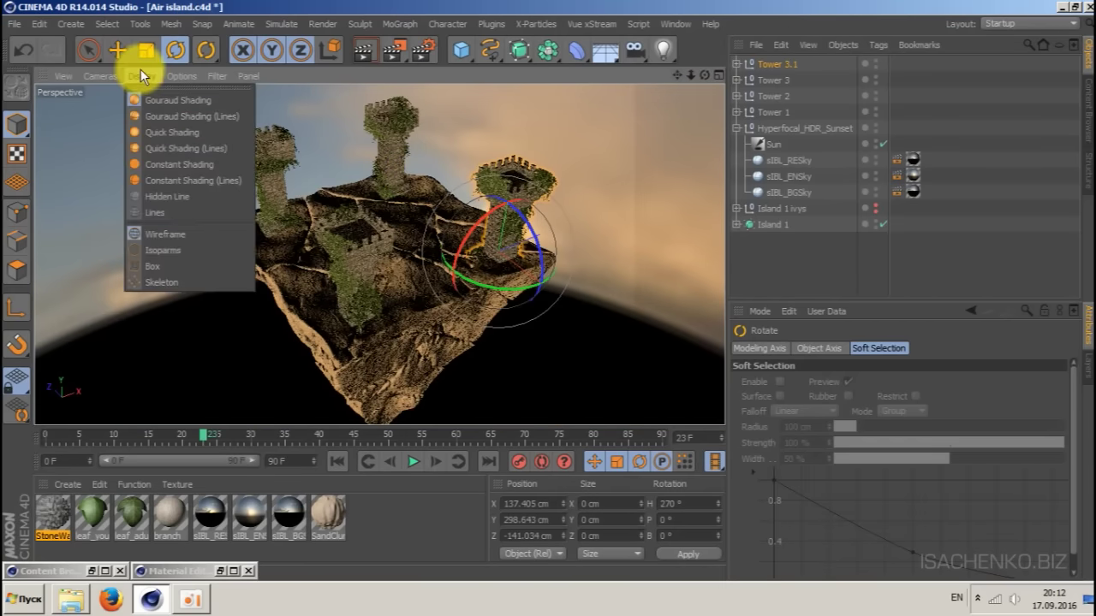
pyautogui.click(167, 195)
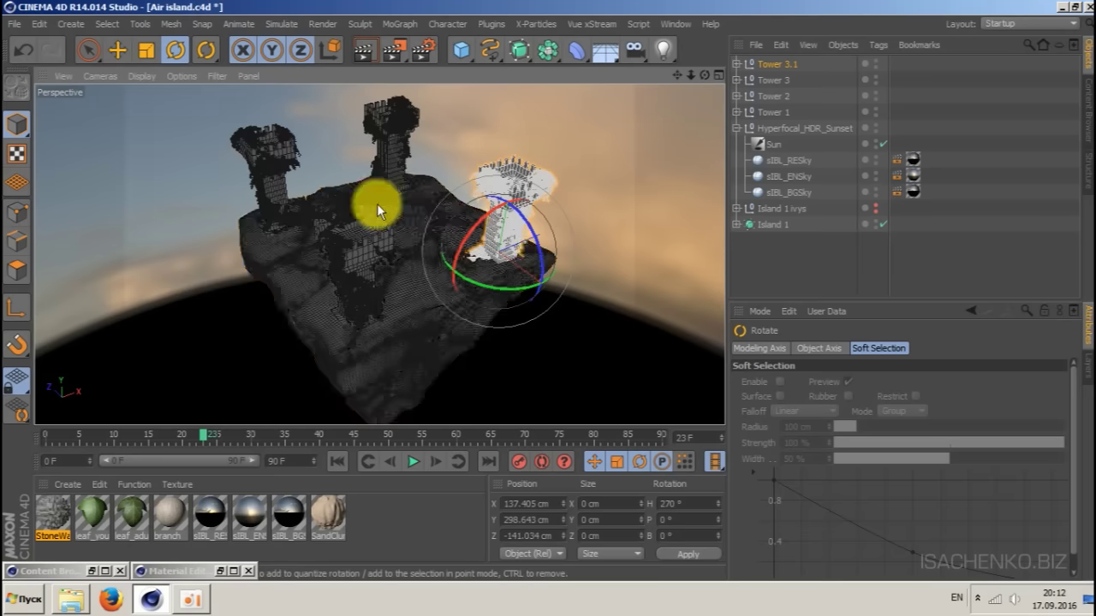
pyautogui.scroll(2, 404, 200)
pyautogui.scroll(-1, 404, 201)
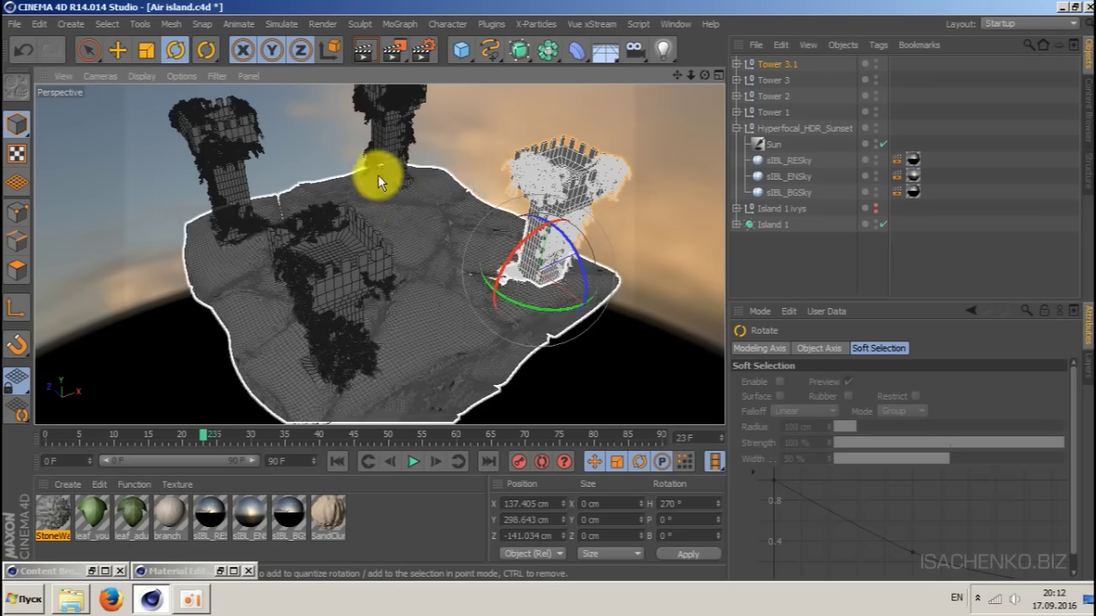
# - Deselect the fourth tower and collapse the Hyperfocal_HDR_Sunset group in the object list
pyautogui.click(795, 250)
pyautogui.click(796, 250)
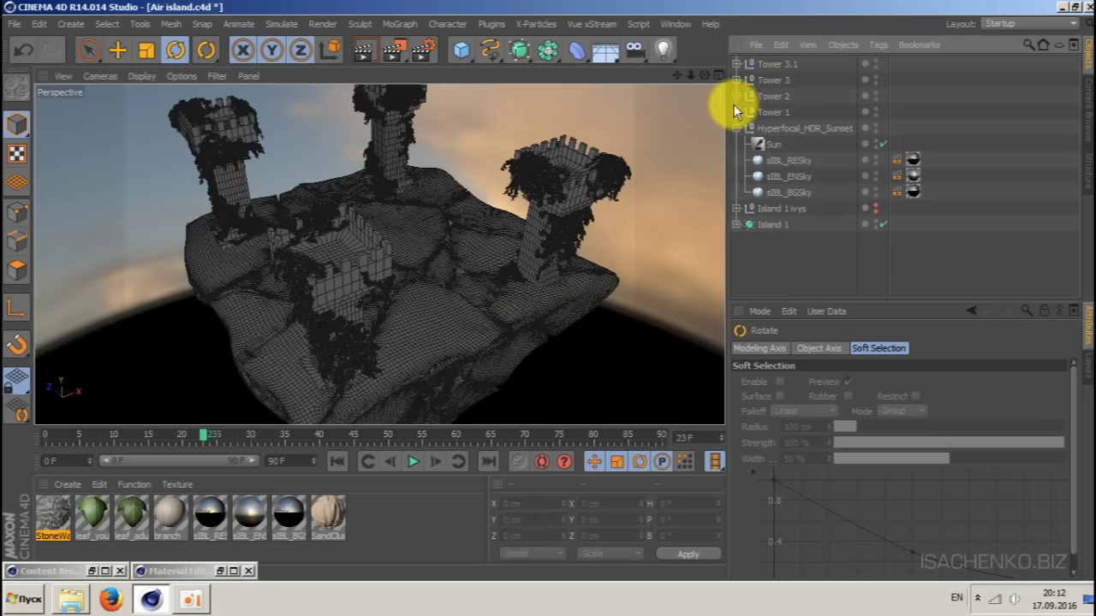
pyautogui.click(737, 127)
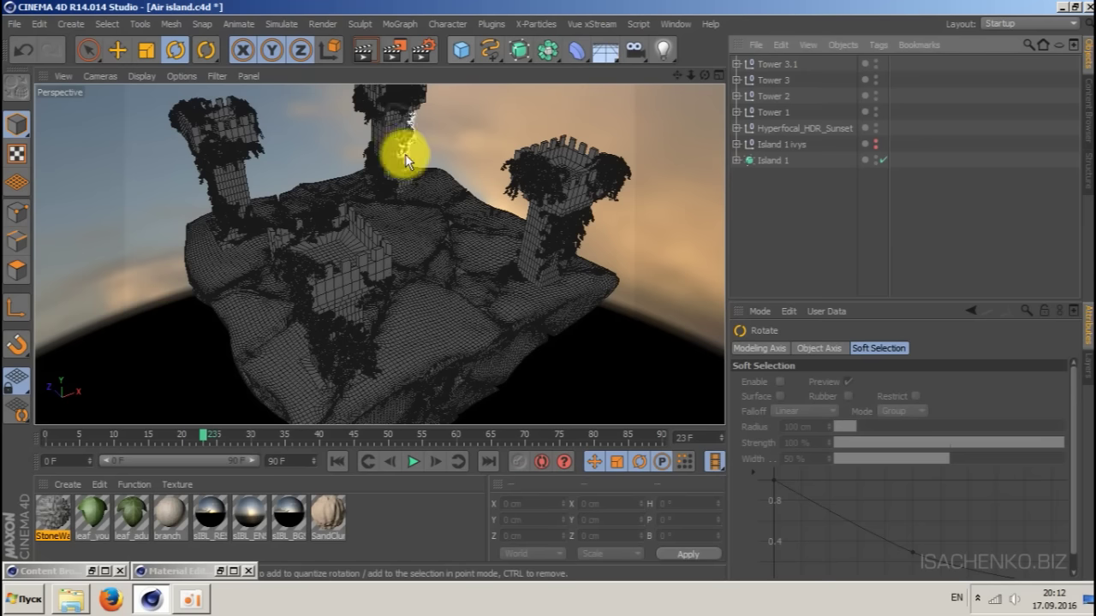
# - Add a Tube primitive and raise it to about Y 294 cm, level with the island's upper surface between the towers
pyautogui.moveTo(406, 155)
pyautogui.keyDown('alt'); pyautogui.mouseDown()
pyautogui.moveTo(321, 183)
pyautogui.moveTo(479, 202)
pyautogui.moveTo(428, 269)
pyautogui.moveTo(411, 225)
pyautogui.moveTo(496, 134)
pyautogui.moveTo(337, 135)
pyautogui.moveTo(472, 162)
pyautogui.moveTo(445, 78)
pyautogui.mouseUp(); pyautogui.keyUp('alt')
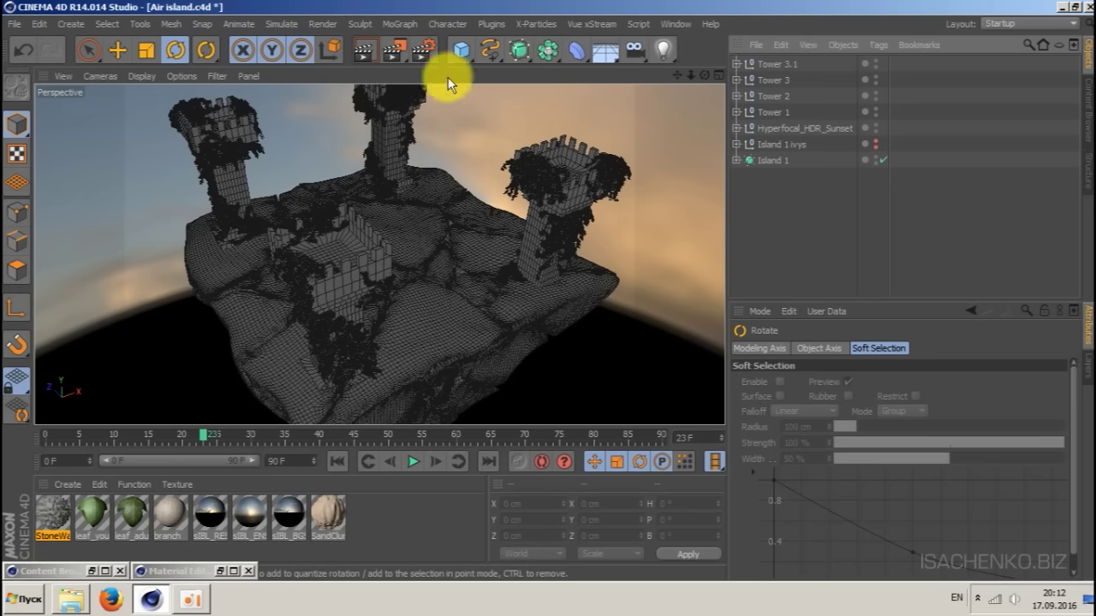
pyautogui.click(459, 52)
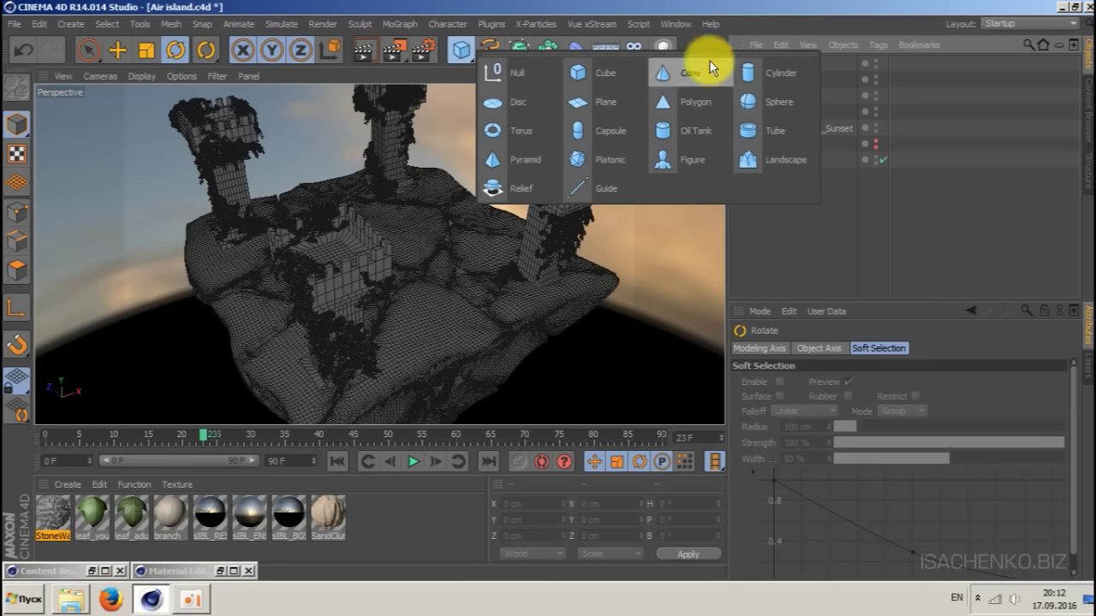
pyautogui.click(767, 129)
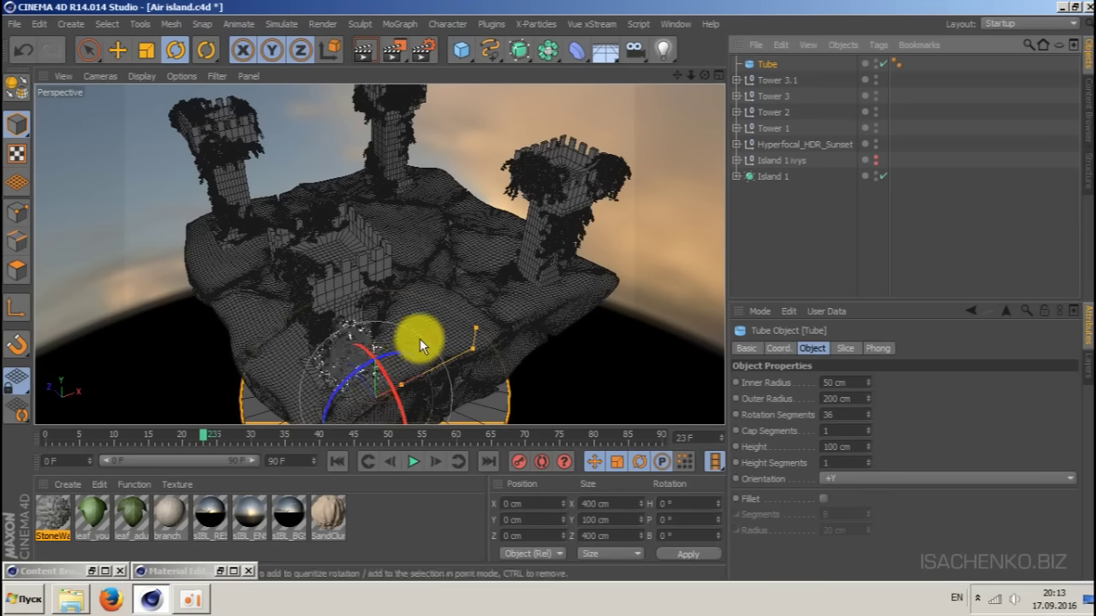
pyautogui.press('e')
pyautogui.moveTo(374, 335); pyautogui.dragTo(383, 168)
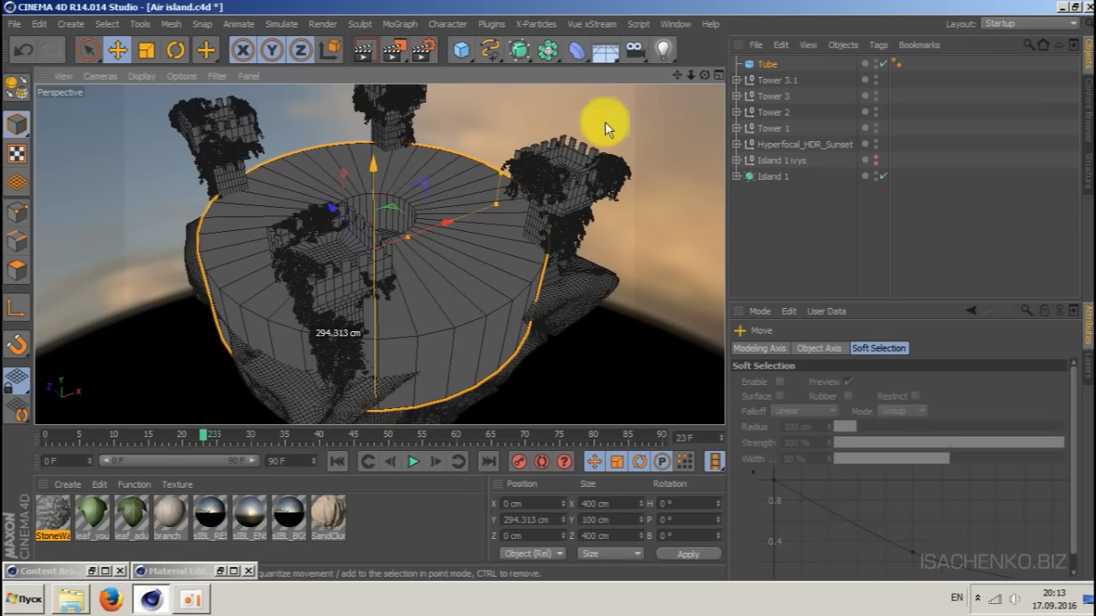
# - Shrink the tube's outer diameter to about 155 cm and move it to about X 10 cm, Y 332 cm
pyautogui.moveTo(704, 75)
pyautogui.mouseDown()
pyautogui.moveTo(666, 74)
pyautogui.moveTo(699, 77)
pyautogui.mouseUp()
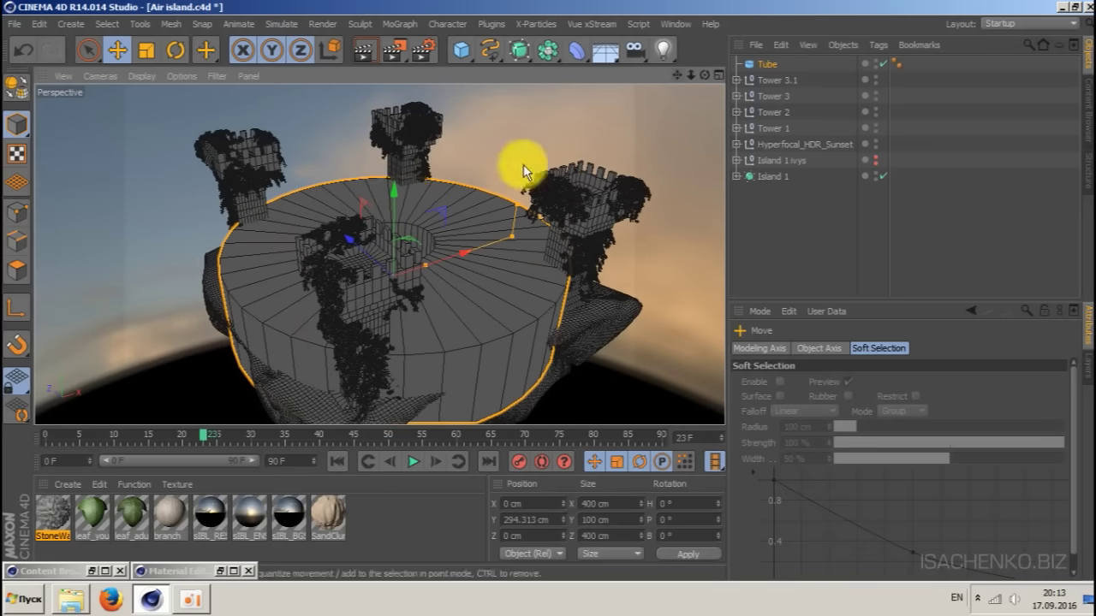
pyautogui.scroll(2, 401, 189)
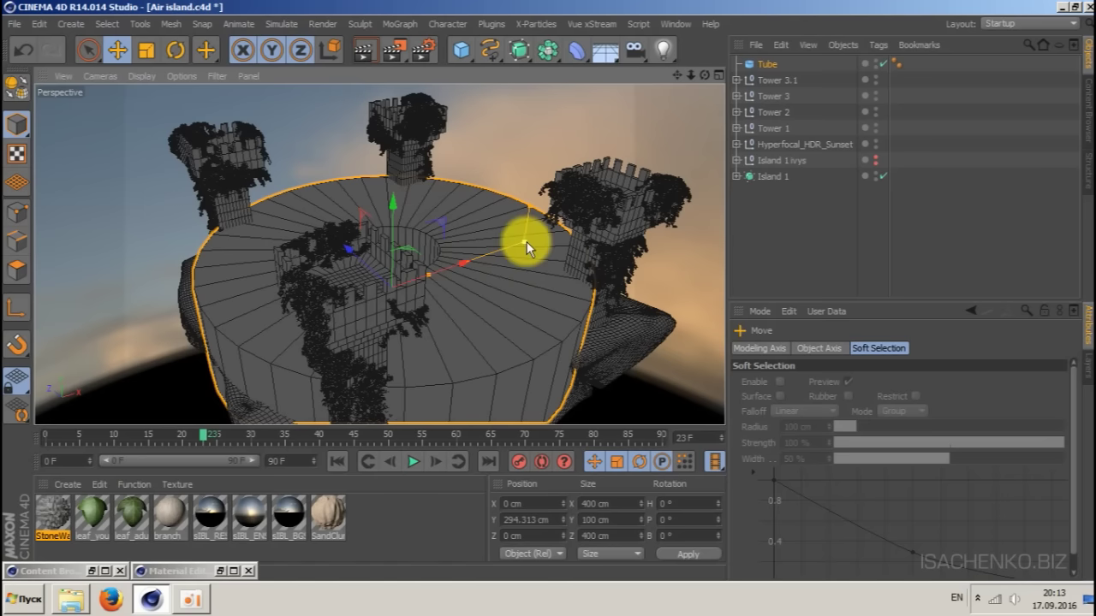
pyautogui.moveTo(526, 242); pyautogui.dragTo(446, 262)
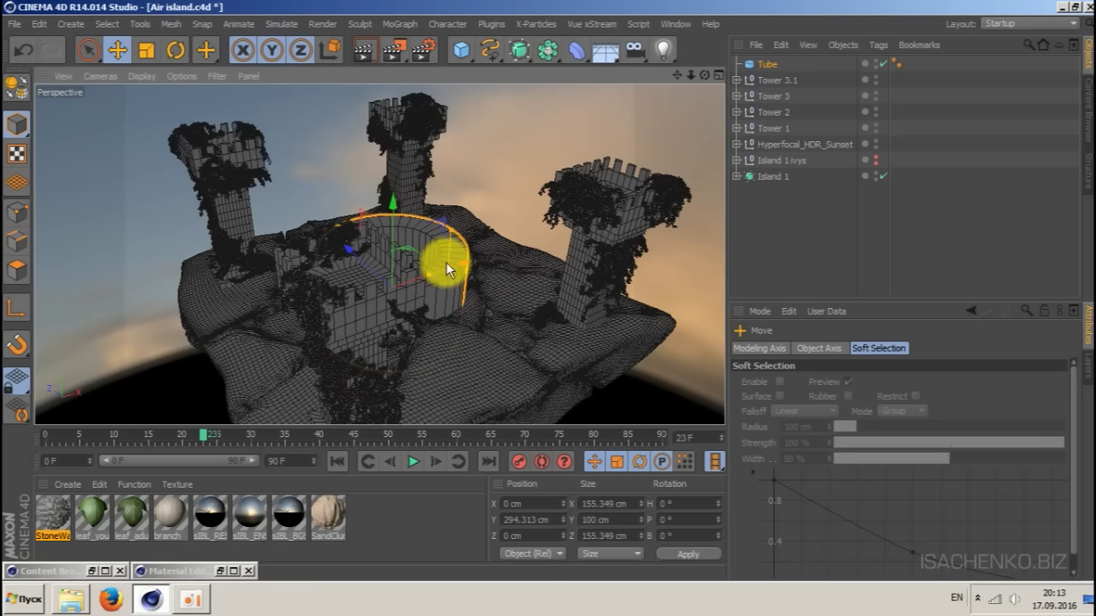
pyautogui.moveTo(391, 213); pyautogui.dragTo(398, 181)
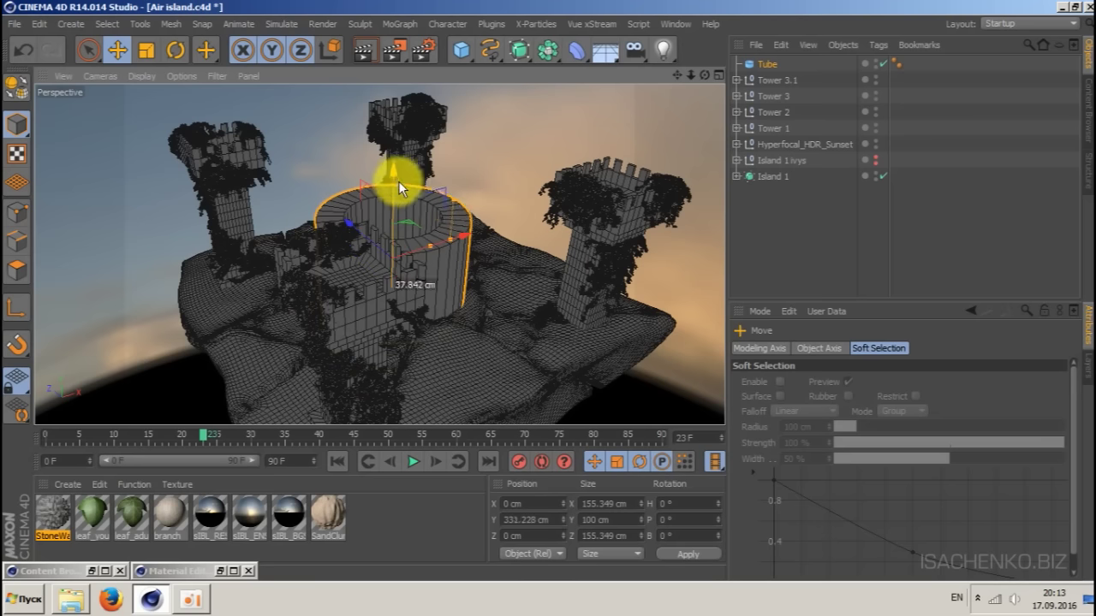
pyautogui.moveTo(463, 237); pyautogui.dragTo(472, 234)
# - Widen the tube between the towers to an inner radius of about 63 cm and an outer radius of about 92 cm
pyautogui.moveTo(705, 76); pyautogui.dragTo(762, 154)
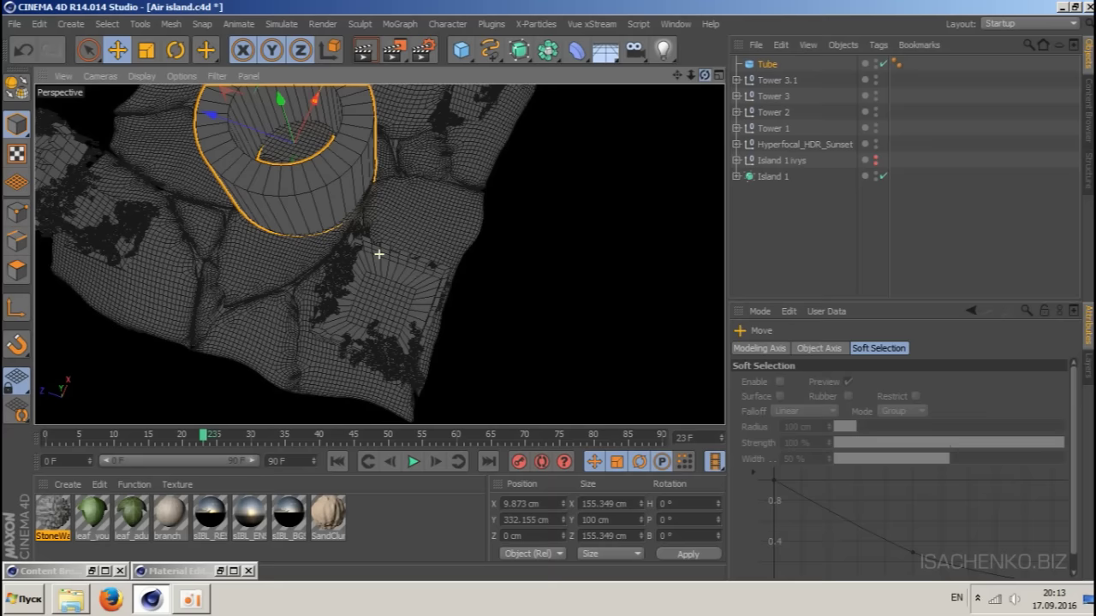
pyautogui.moveTo(678, 76); pyautogui.dragTo(752, 148)
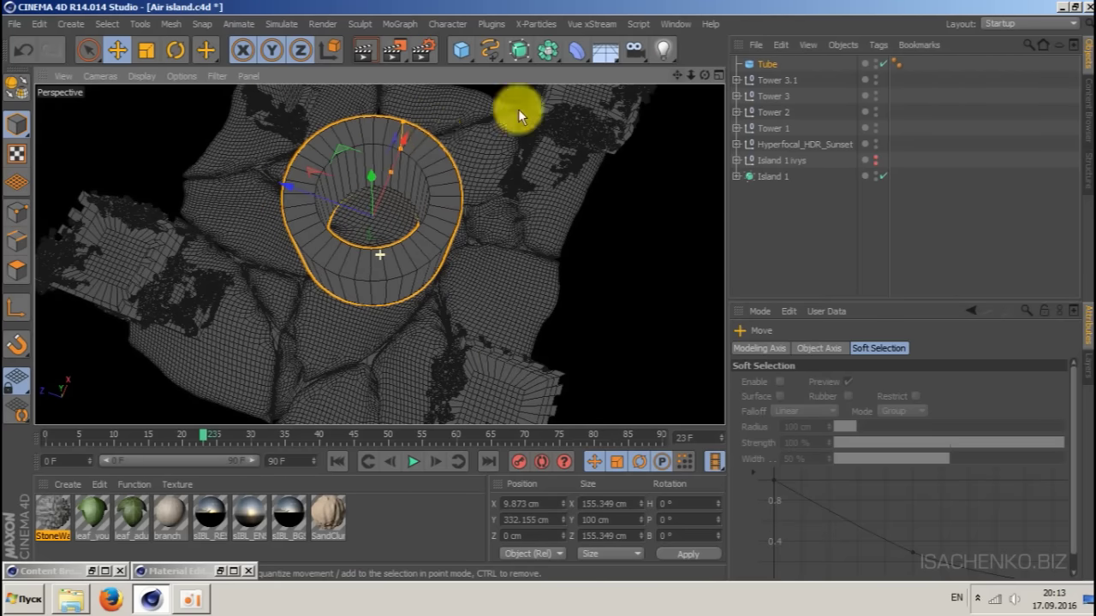
pyautogui.moveTo(400, 151)
pyautogui.mouseDown()
pyautogui.moveTo(411, 139)
pyautogui.moveTo(400, 163)
pyautogui.mouseUp()
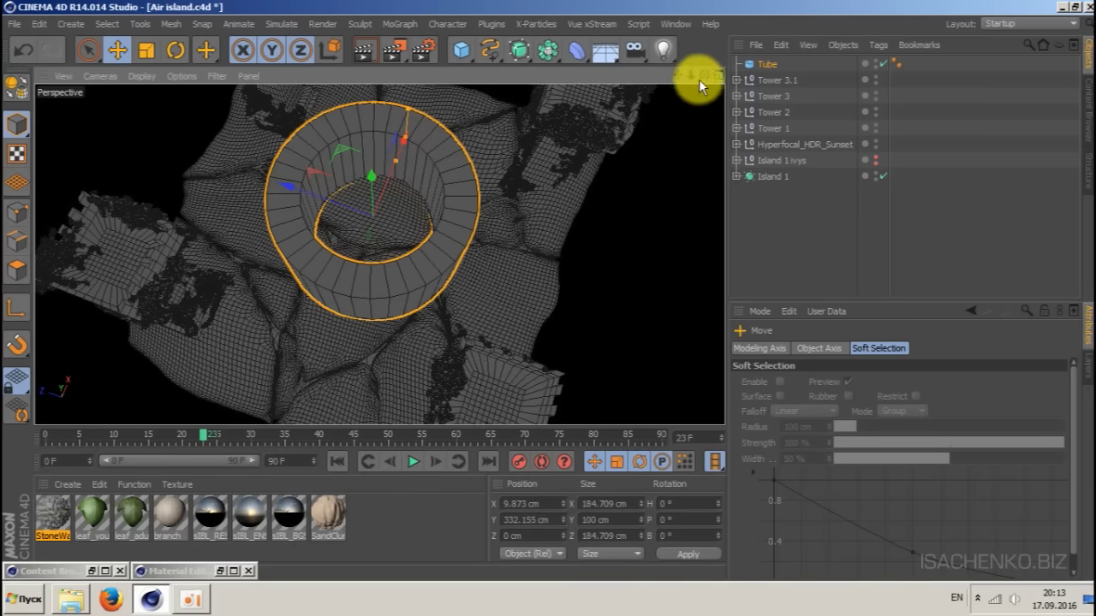
# - Lower the tube to about Y 324 cm and shift it to about X 16 cm, Z 7 cm to centre it between the towers
pyautogui.moveTo(705, 75); pyautogui.dragTo(537, 119)
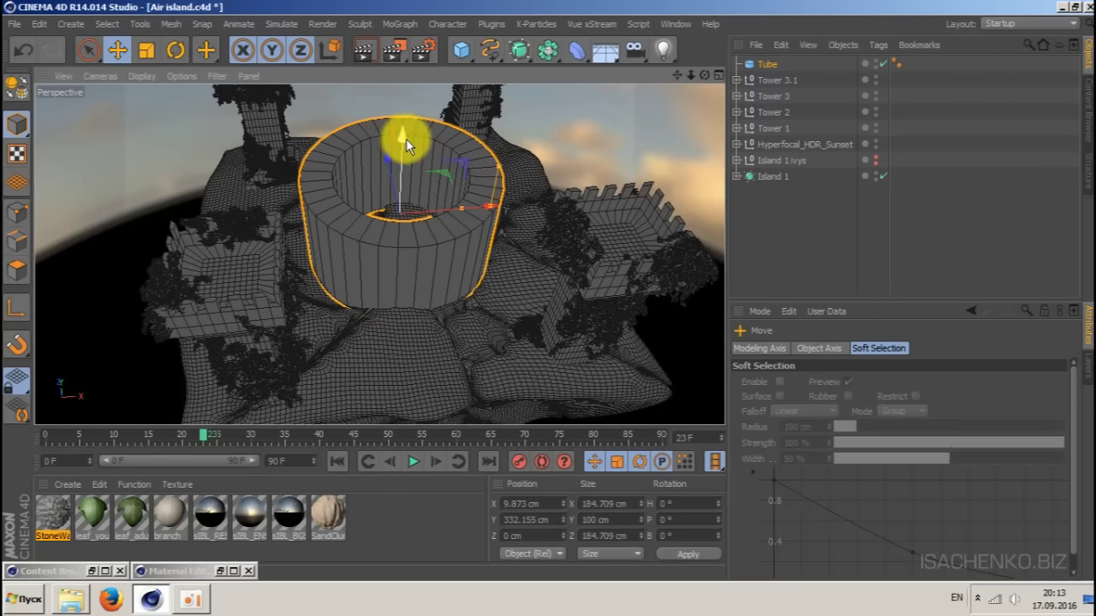
pyautogui.moveTo(406, 139); pyautogui.dragTo(405, 147)
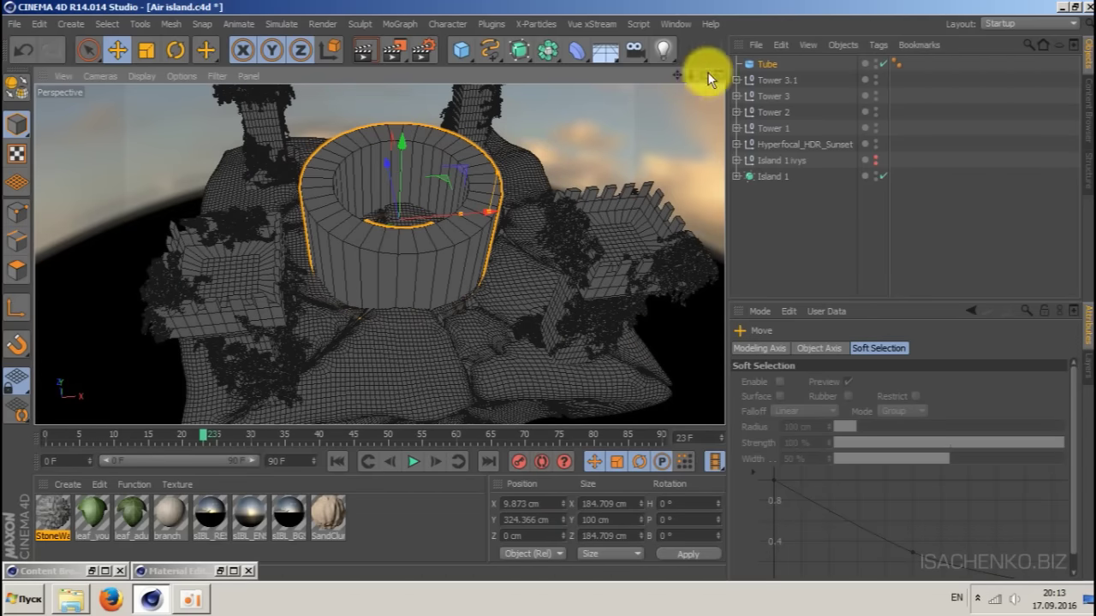
pyautogui.moveTo(704, 75); pyautogui.dragTo(714, 114)
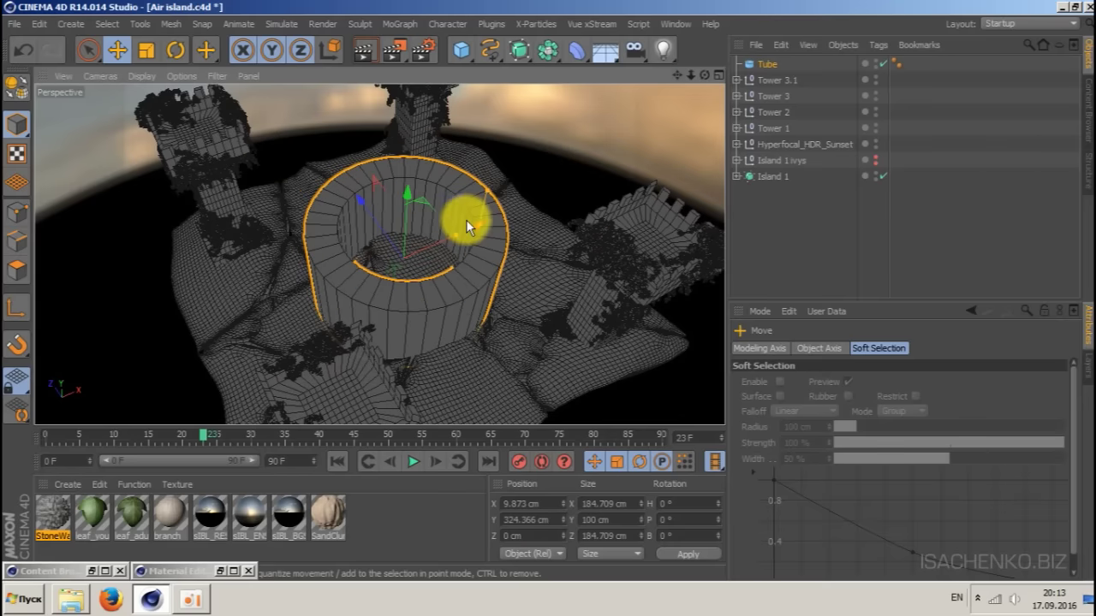
pyautogui.moveTo(472, 226); pyautogui.dragTo(478, 226)
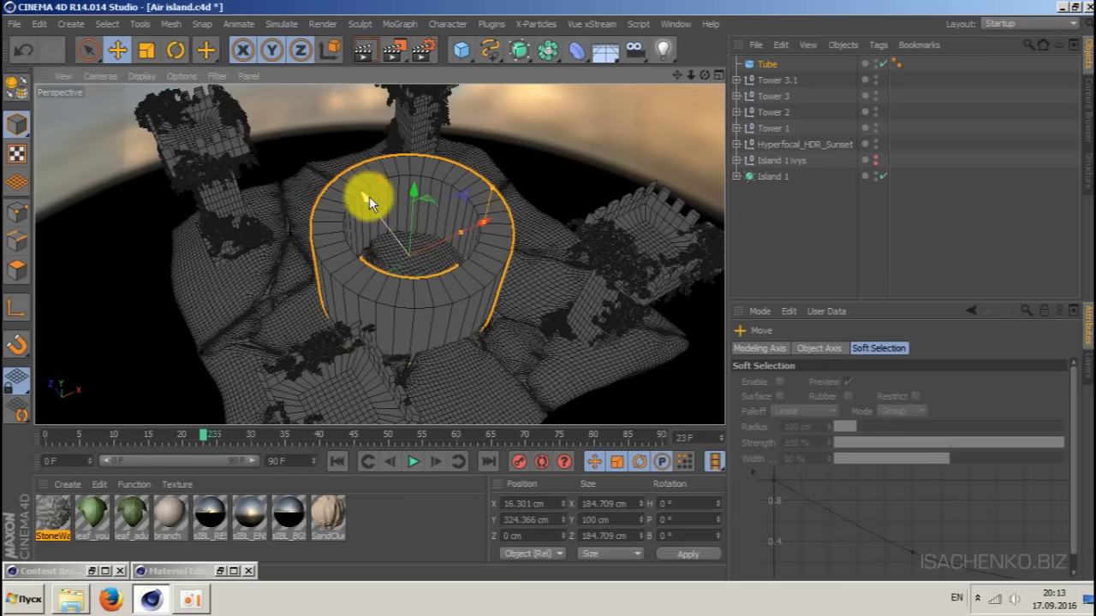
pyautogui.moveTo(369, 196); pyautogui.dragTo(369, 192)
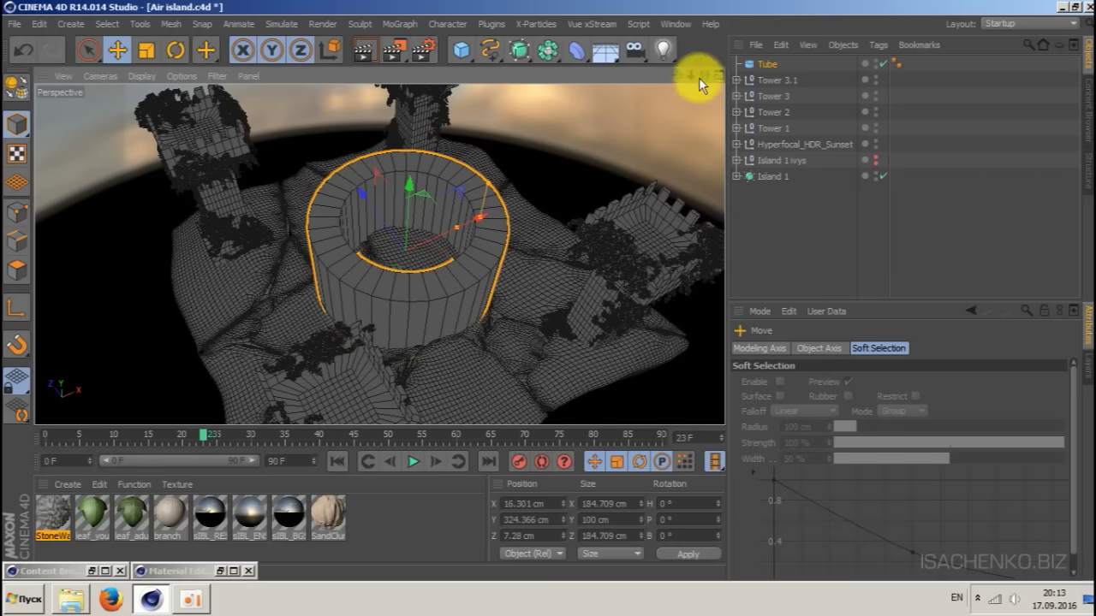
# - Set the tube's outer radius to 100 cm and its inner radius to 70 cm
pyautogui.moveTo(699, 77); pyautogui.dragTo(700, 76)
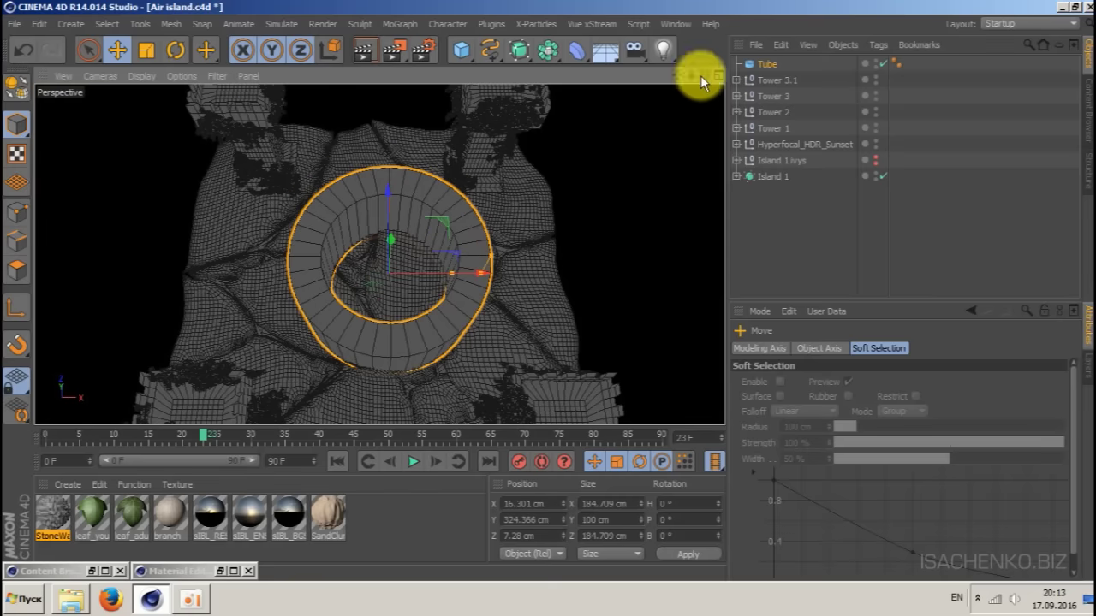
pyautogui.click(758, 66)
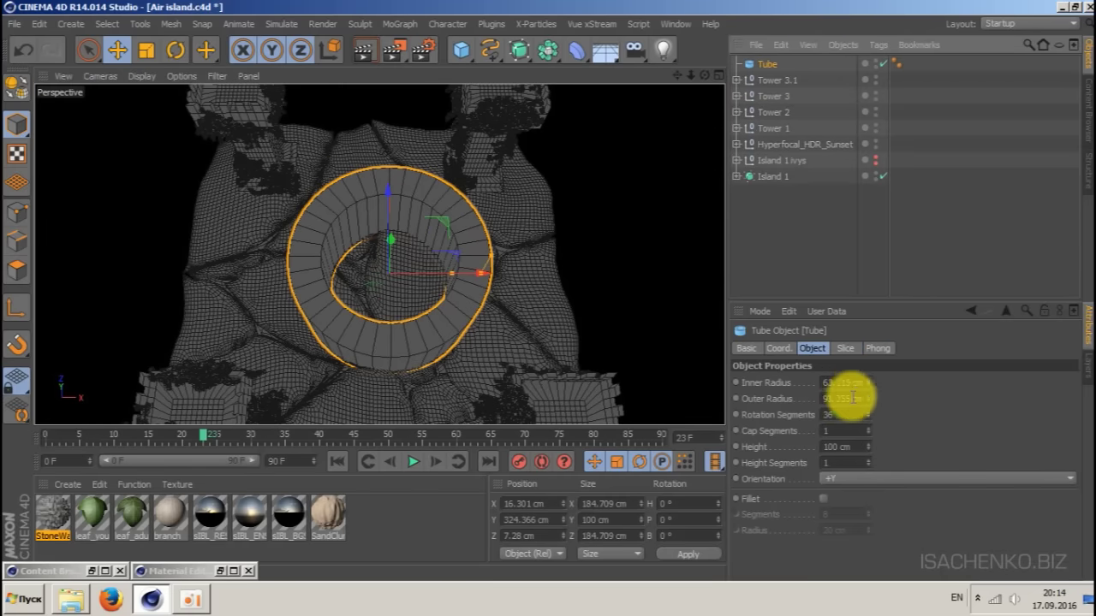
pyautogui.click(853, 396)
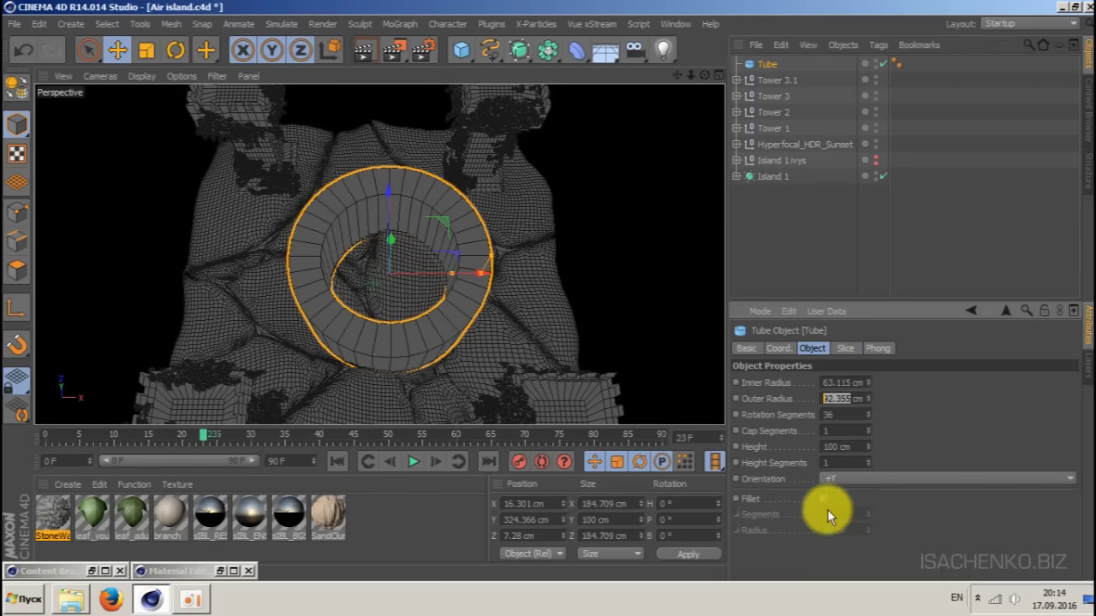
pyautogui.write('100')
pyautogui.press('Return')
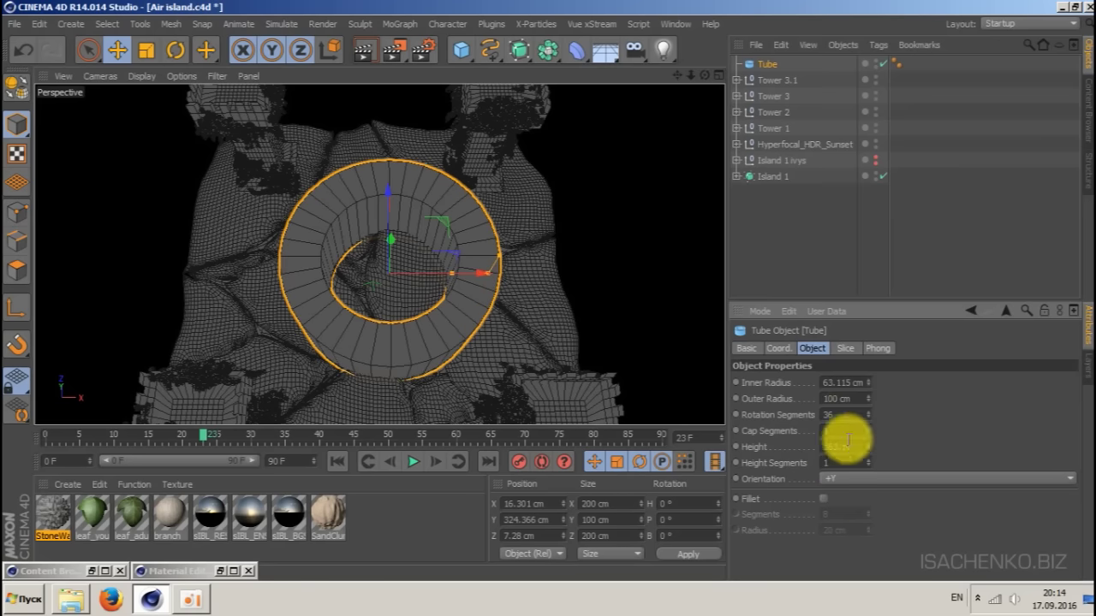
pyautogui.click(847, 383)
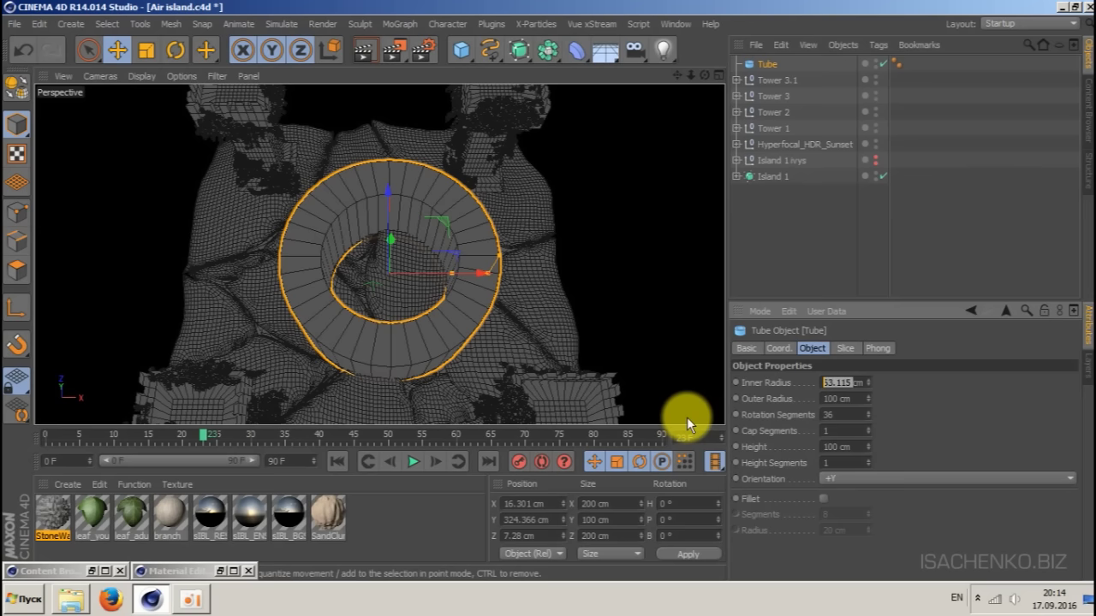
pyautogui.write('70')
pyautogui.press('Return')
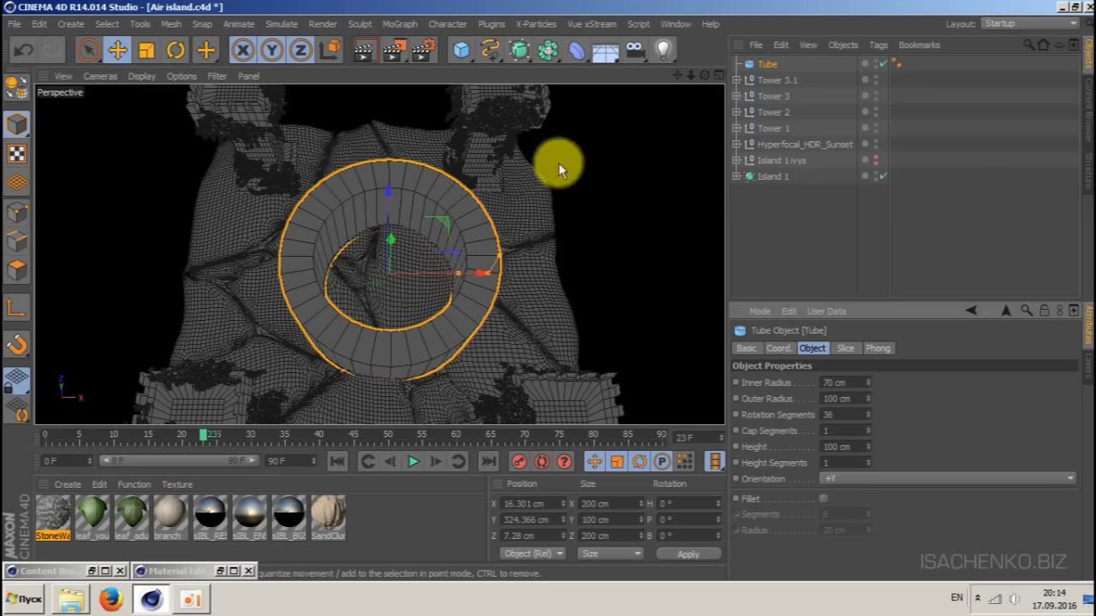
# - Divide the tube's walls vertically by setting its height segments to 6
pyautogui.moveTo(704, 76)
pyautogui.mouseDown()
pyautogui.moveTo(705, 42)
pyautogui.moveTo(706, 77)
pyautogui.moveTo(745, 124)
pyautogui.moveTo(698, 93)
pyautogui.moveTo(702, 79)
pyautogui.mouseUp()
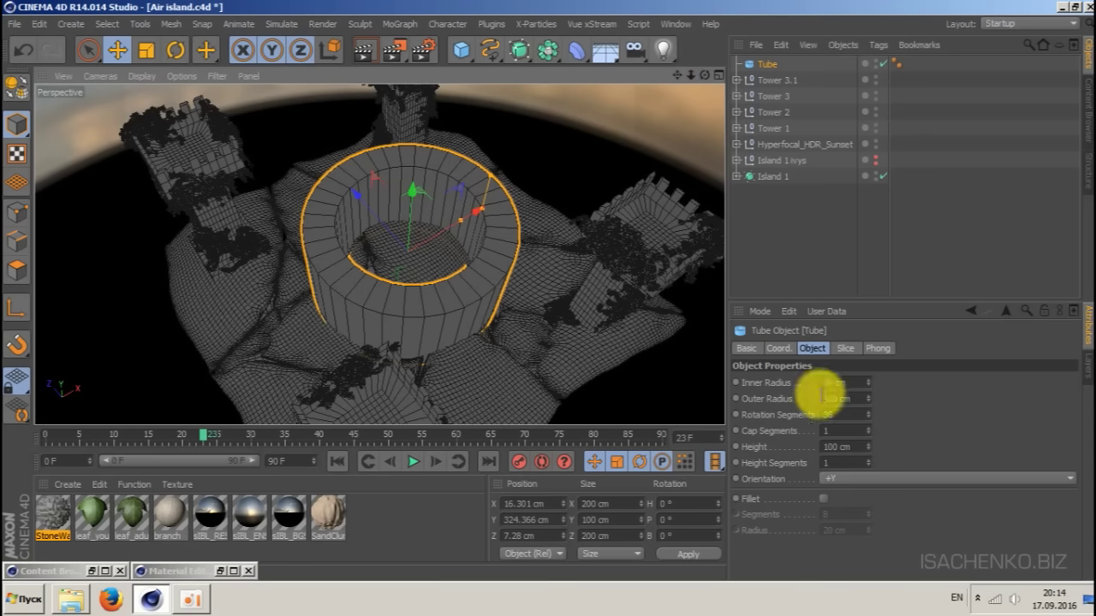
pyautogui.click(837, 463)
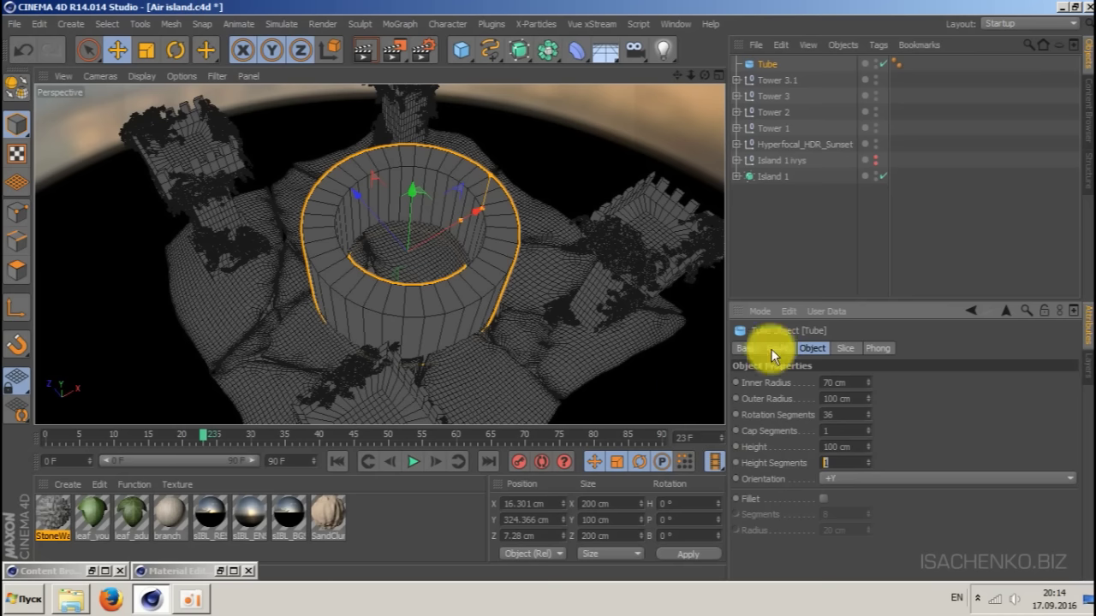
pyautogui.write('6')
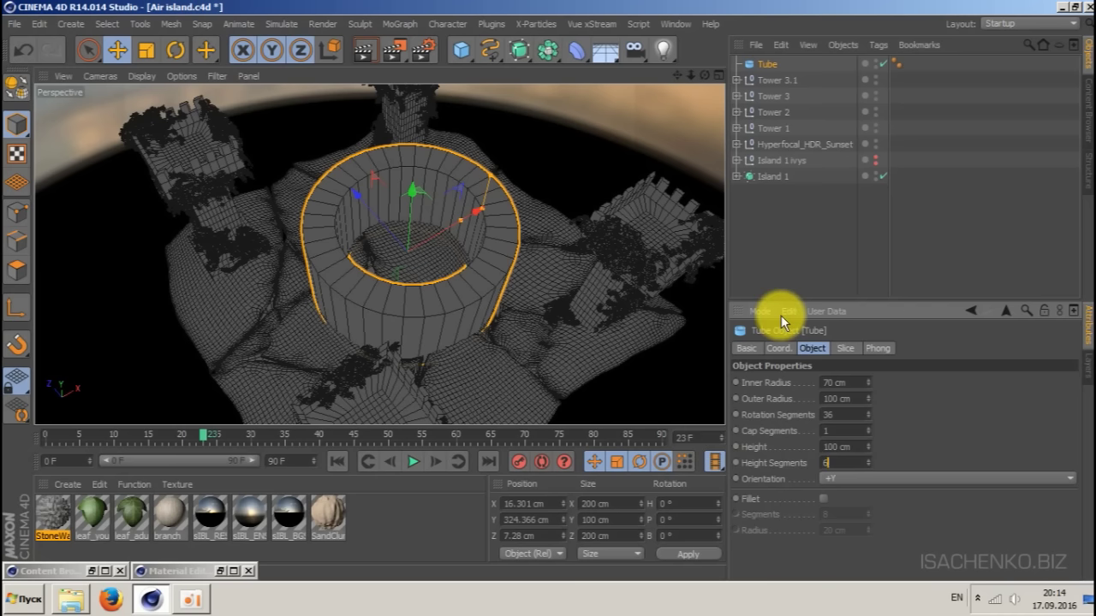
pyautogui.press('Return')
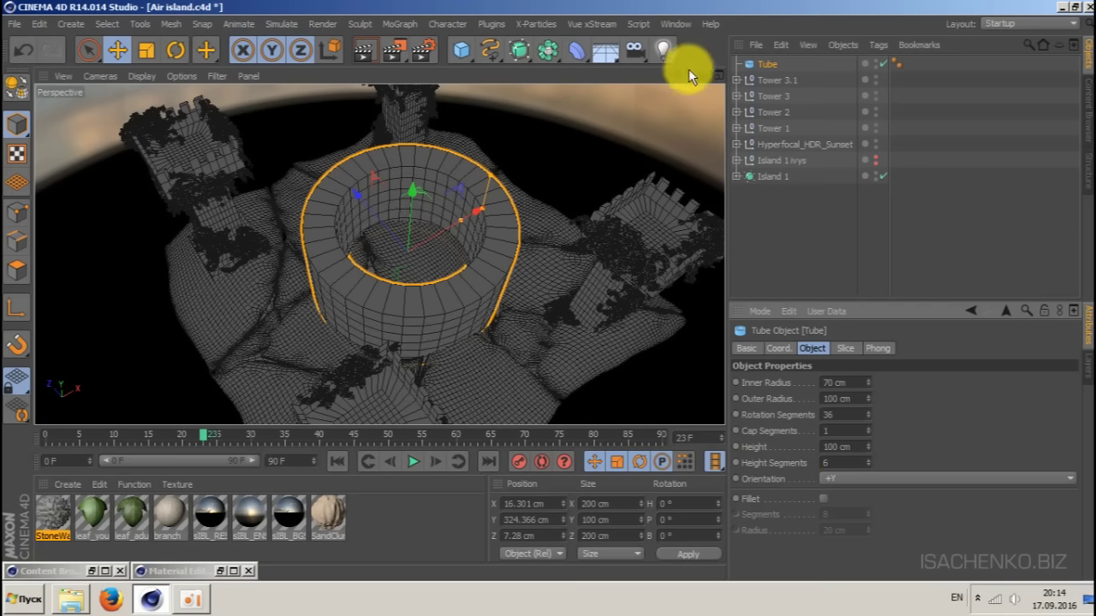
# - Convert the tube into an editable polygon object and delete its UVW tag
pyautogui.moveTo(704, 76); pyautogui.dragTo(680, 75)
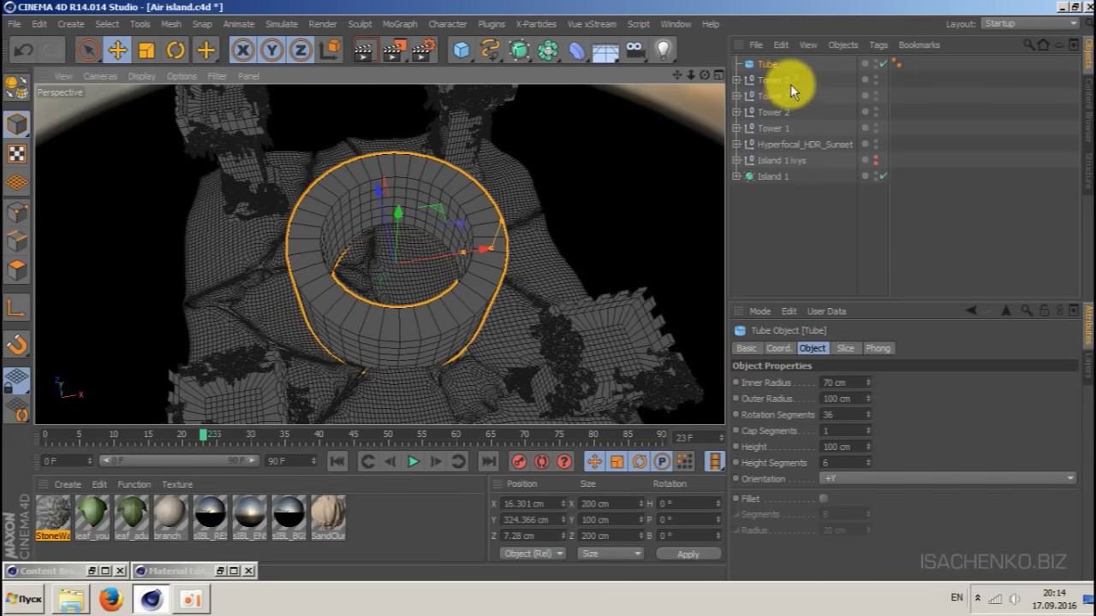
pyautogui.press('c')
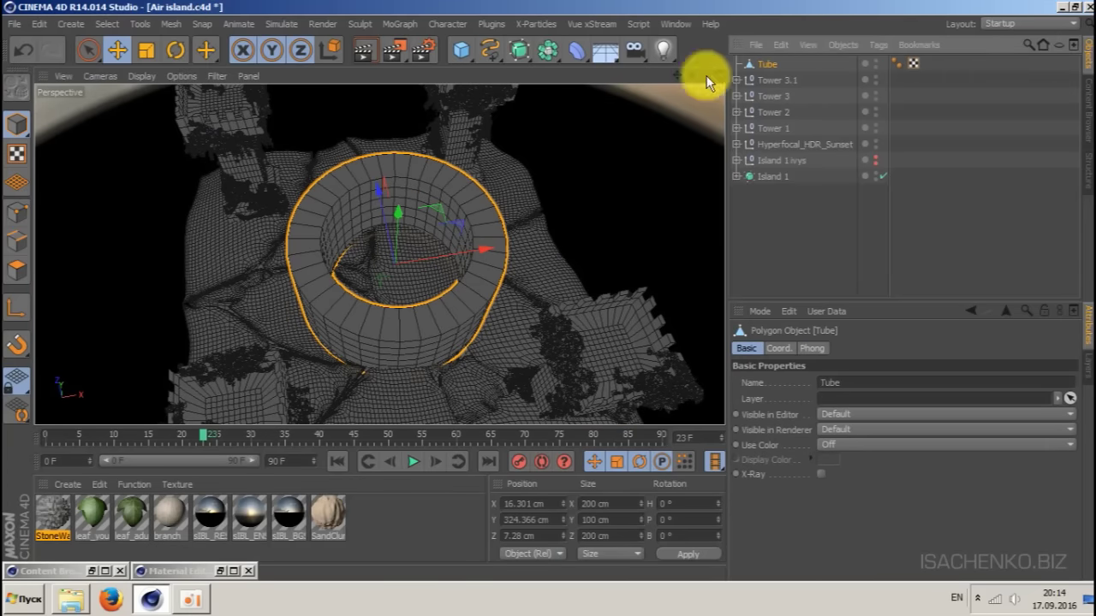
pyautogui.click(917, 63)
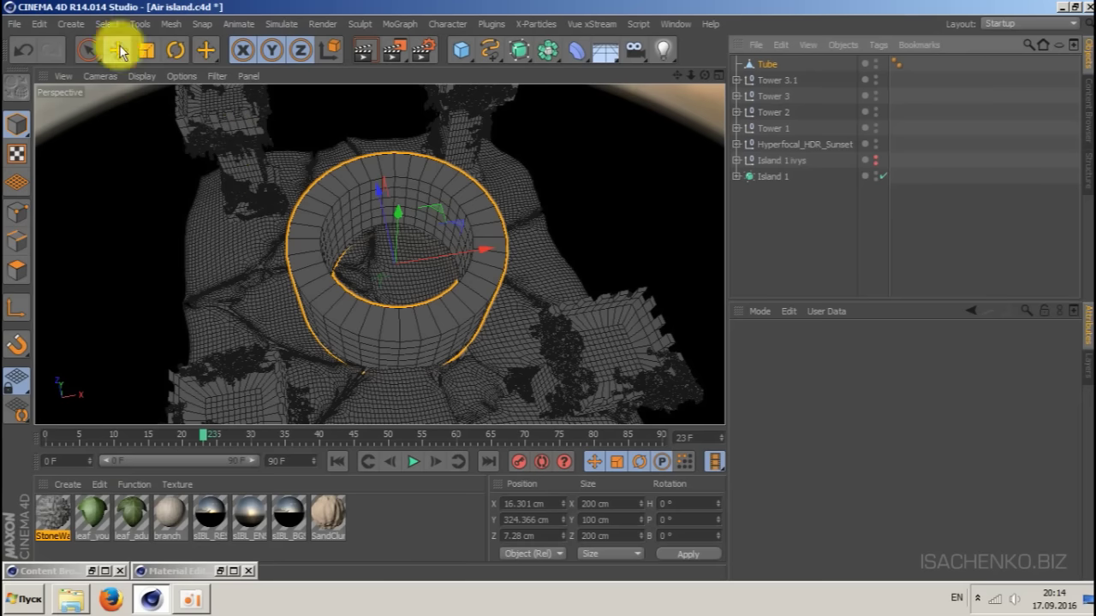
# - Switch to polygon editing with the Loop Selection tool and hide Island 1 in the viewport
pyautogui.click(107, 24)
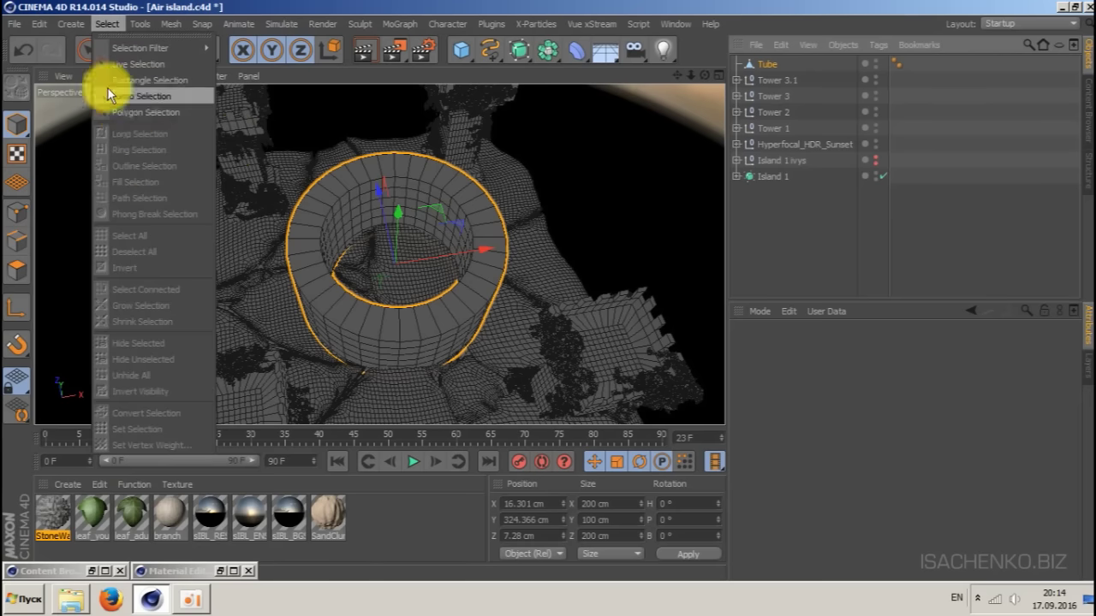
pyautogui.click(105, 26)
pyautogui.click(17, 269)
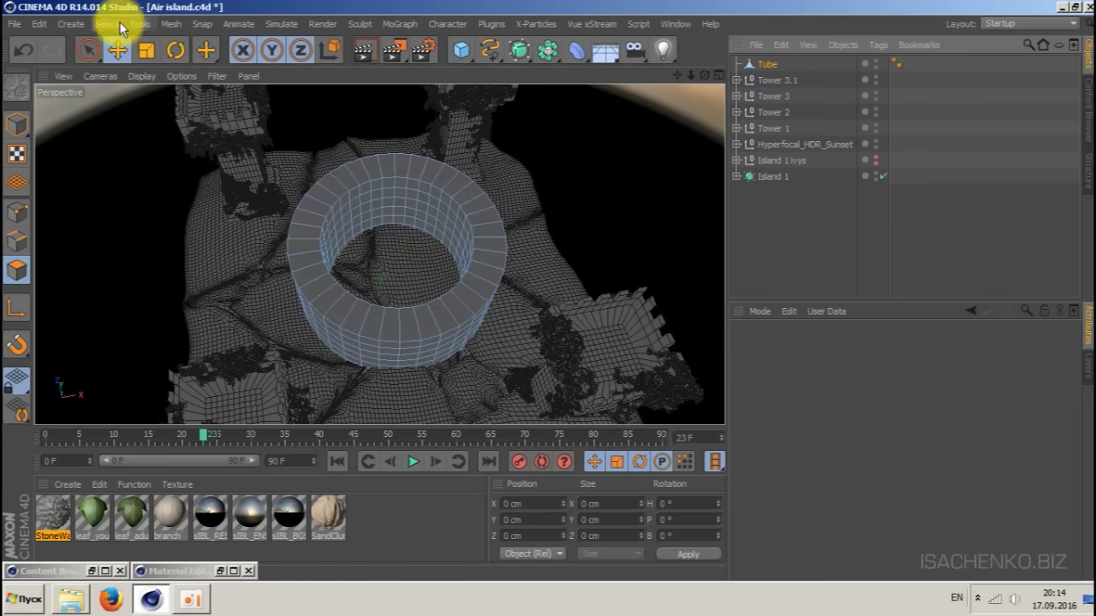
pyautogui.click(119, 23)
pyautogui.click(137, 139)
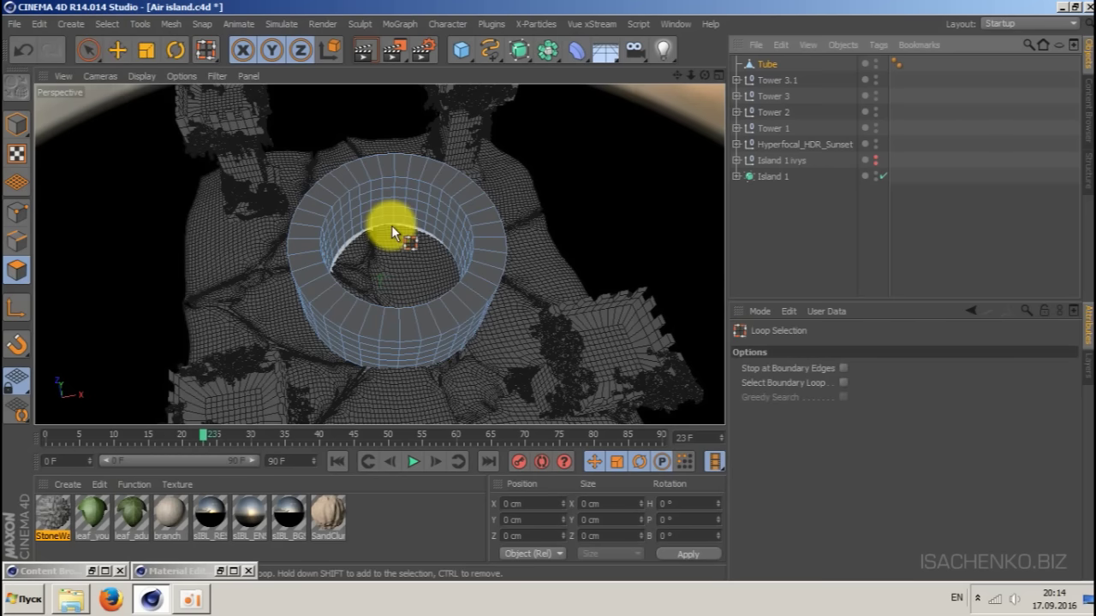
pyautogui.click(874, 174)
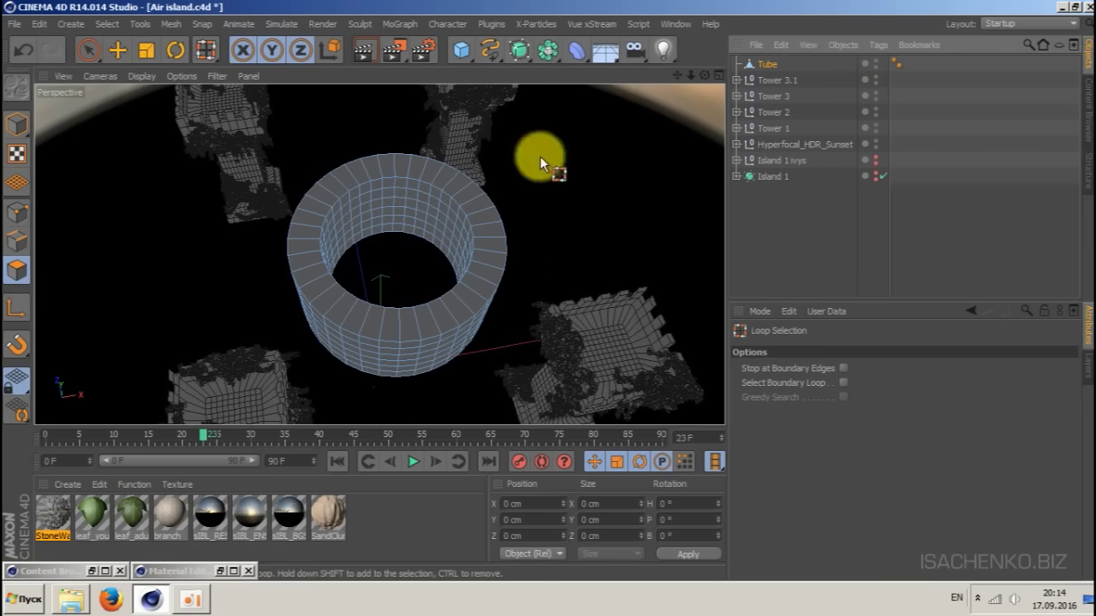
pyautogui.scroll(4, 326, 237)
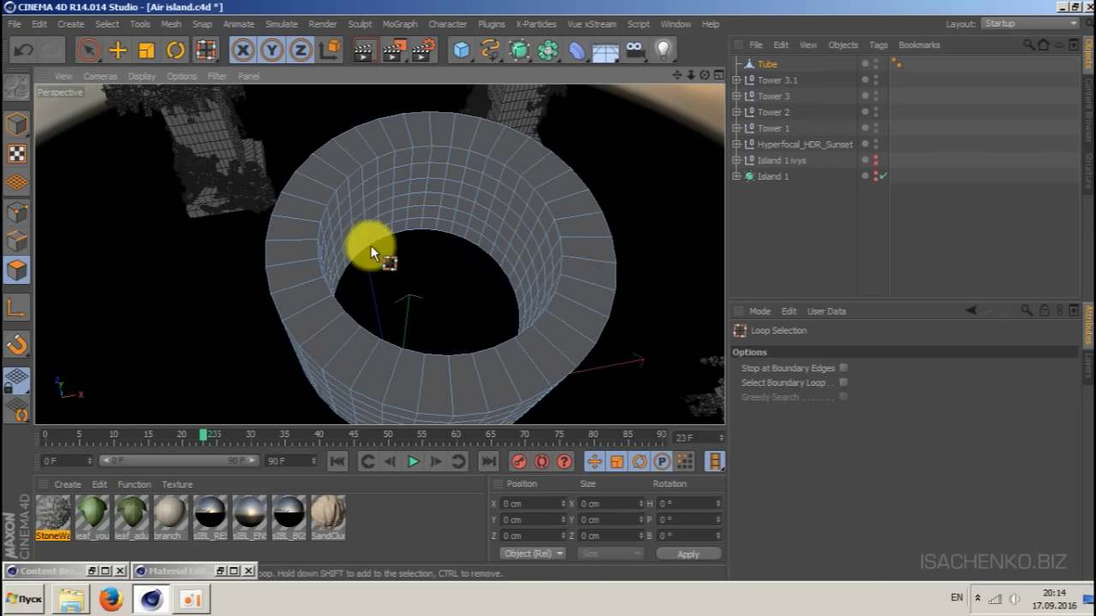
# - Select all six polygon loops of the tube's inner wall and delete them
pyautogui.click(364, 242)
pyautogui.keyDown('shift'); pyautogui.click(362, 235); pyautogui.keyUp('shift')
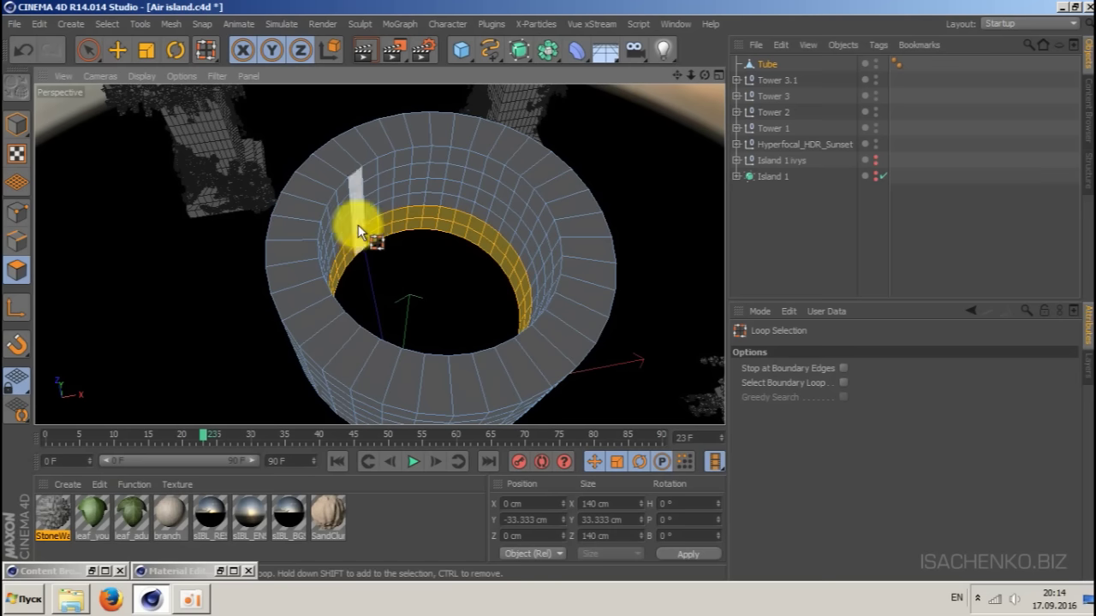
pyautogui.keyDown('shift'); pyautogui.click(366, 216); pyautogui.keyUp('shift')
pyautogui.keyDown('shift'); pyautogui.click(361, 196); pyautogui.keyUp('shift')
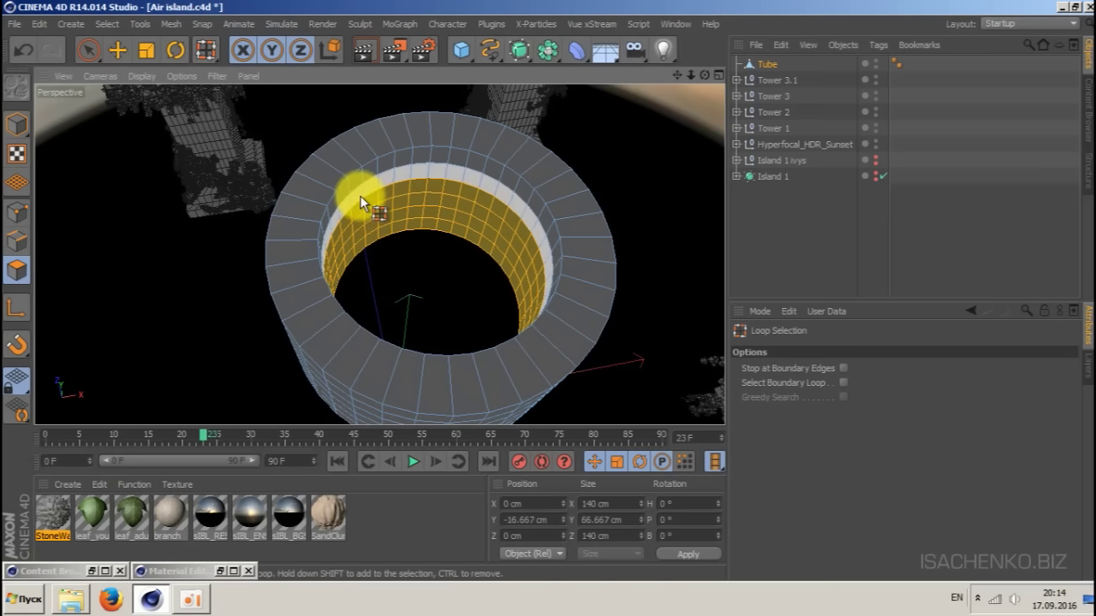
pyautogui.keyDown('shift'); pyautogui.click(358, 184); pyautogui.keyUp('shift')
pyautogui.keyDown('shift'); pyautogui.click(364, 175); pyautogui.keyUp('shift')
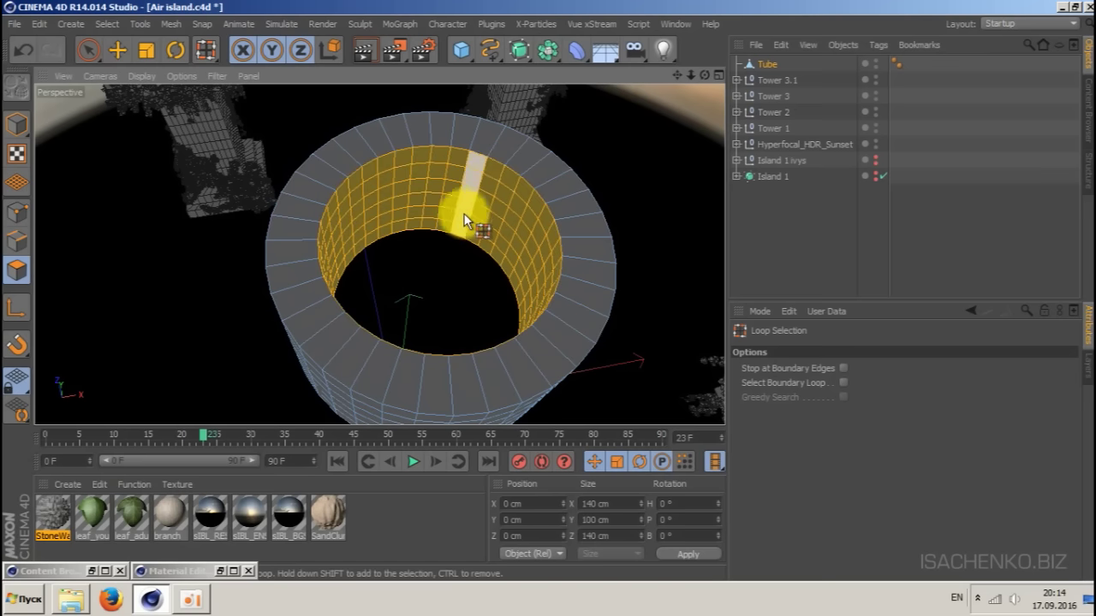
pyautogui.press('Delete')
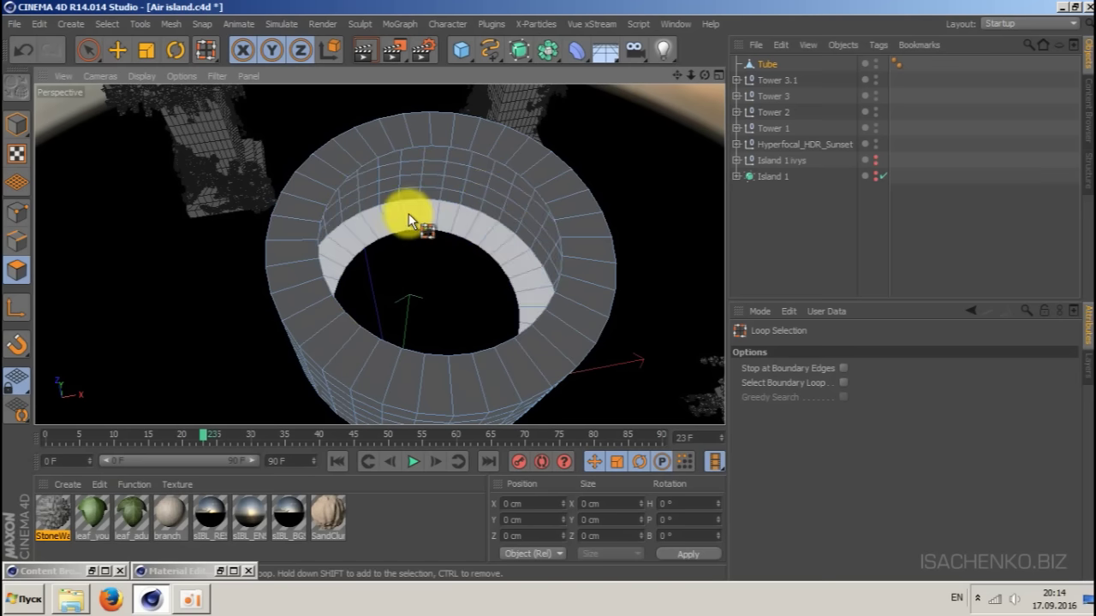
# - Delete the tube's bottom and top cap rings, leaving only the outer wall, and show Island 1 in the viewport again
pyautogui.click(482, 230)
pyautogui.press('Delete')
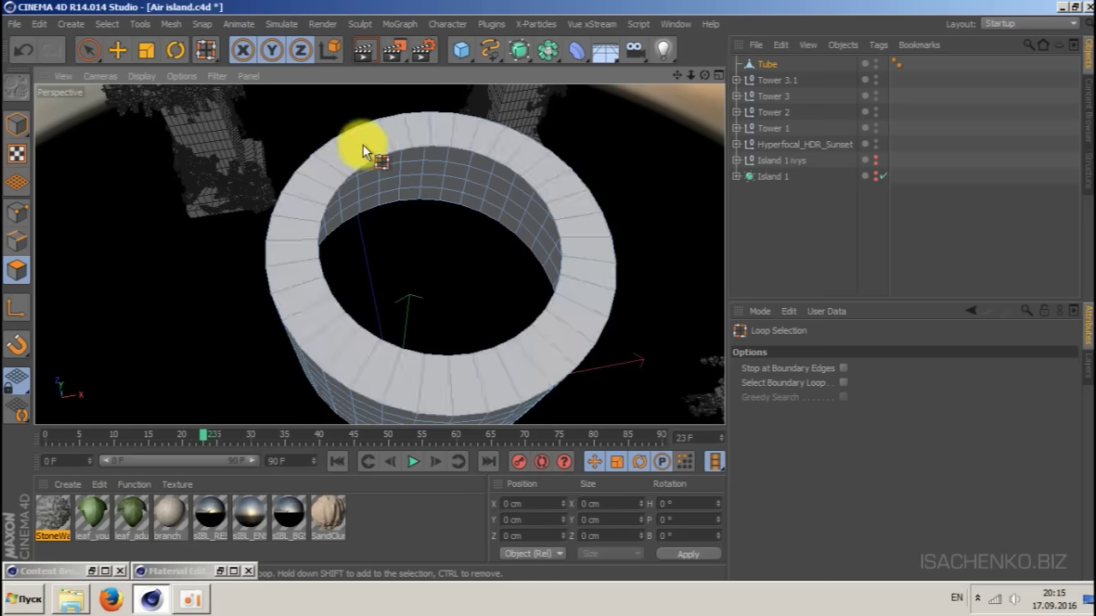
pyautogui.click(393, 177)
pyautogui.press('Delete')
pyautogui.moveTo(703, 74)
pyautogui.mouseDown()
pyautogui.moveTo(676, 26)
pyautogui.moveTo(668, 60)
pyautogui.moveTo(660, 24)
pyautogui.moveTo(703, 74)
pyautogui.mouseUp()
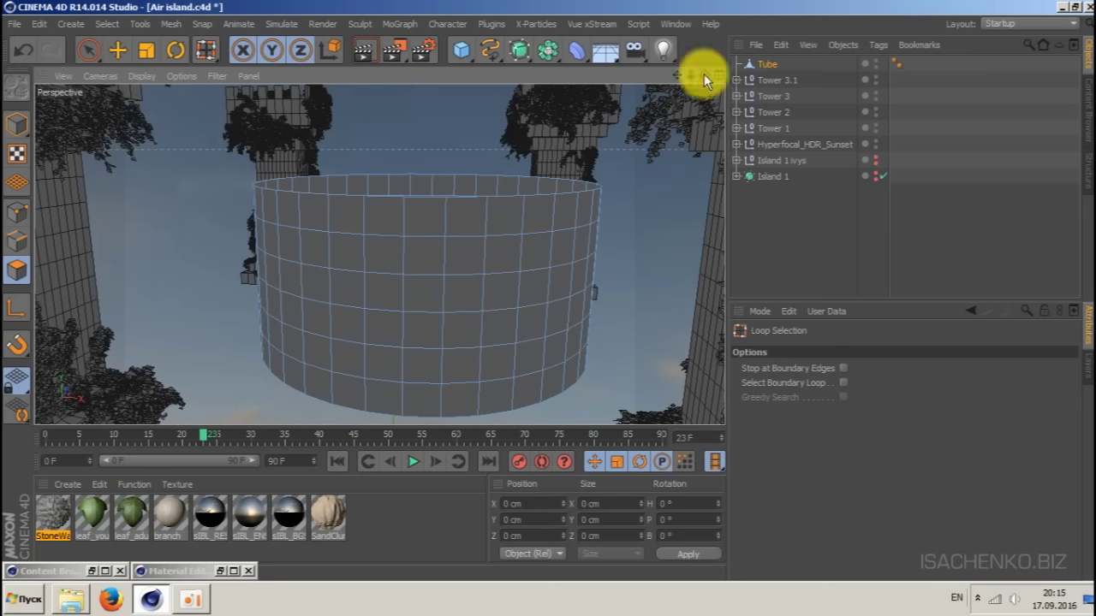
pyautogui.click(874, 172)
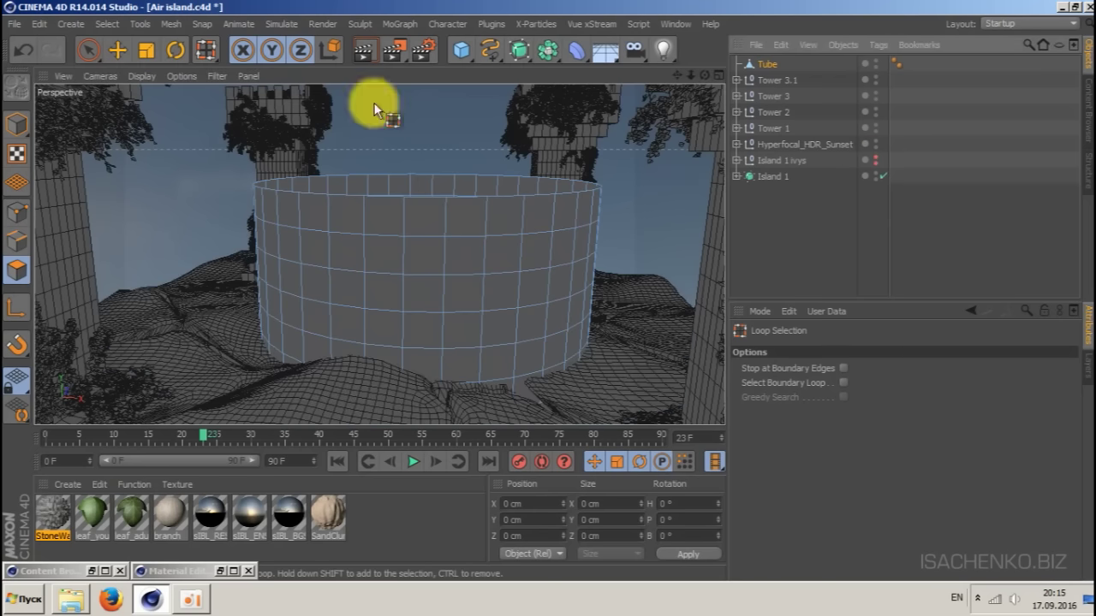
# - With Live Selection, select eight alternating polygons in the second and fourth rows from the top on the near side of the wall
pyautogui.moveTo(706, 69); pyautogui.dragTo(517, 128)
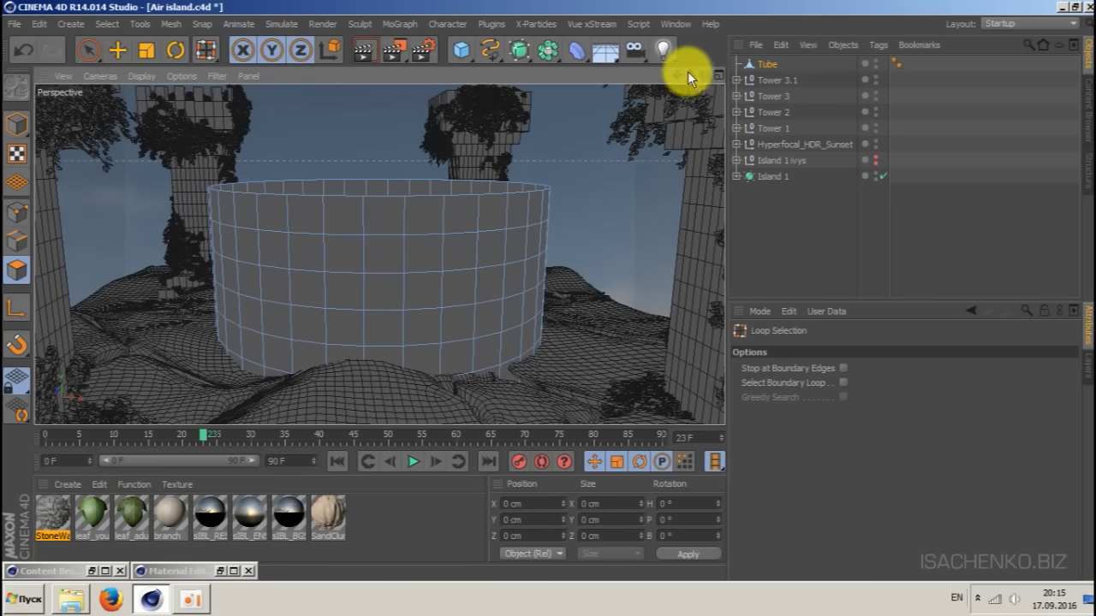
pyautogui.moveTo(690, 73); pyautogui.dragTo(647, 106)
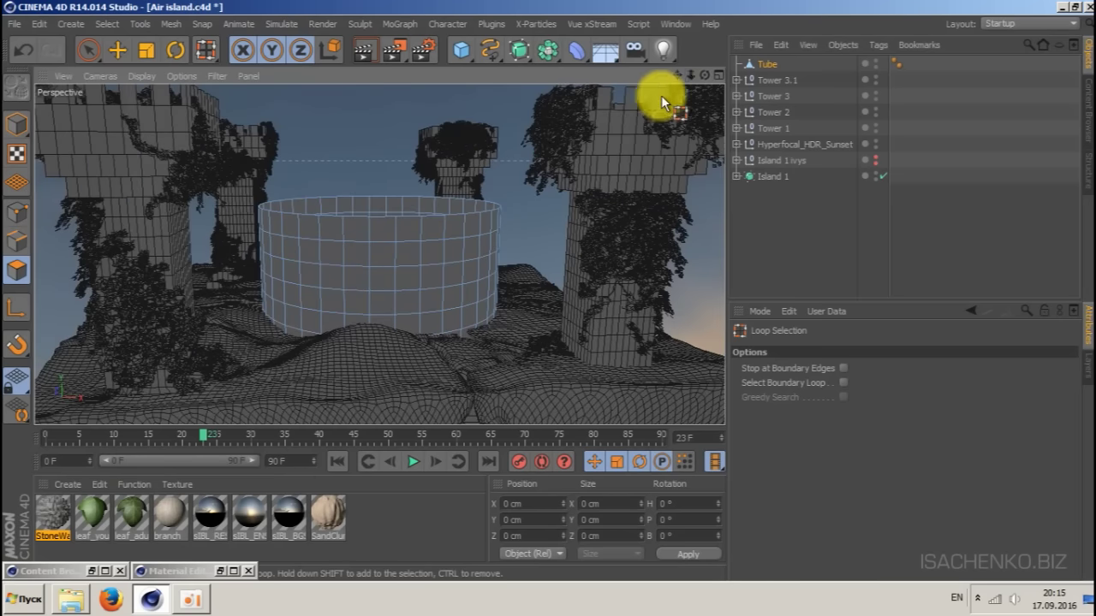
pyautogui.moveTo(679, 71); pyautogui.dragTo(577, 92)
pyautogui.scroll(3, 372, 226)
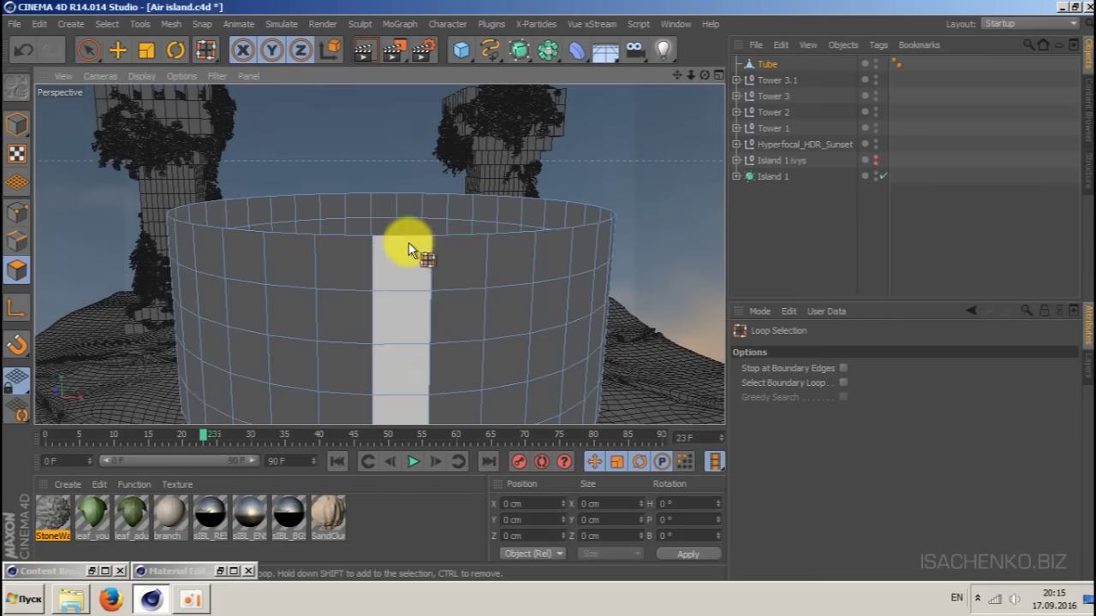
pyautogui.press('space')
pyautogui.moveTo(675, 74); pyautogui.dragTo(700, 46)
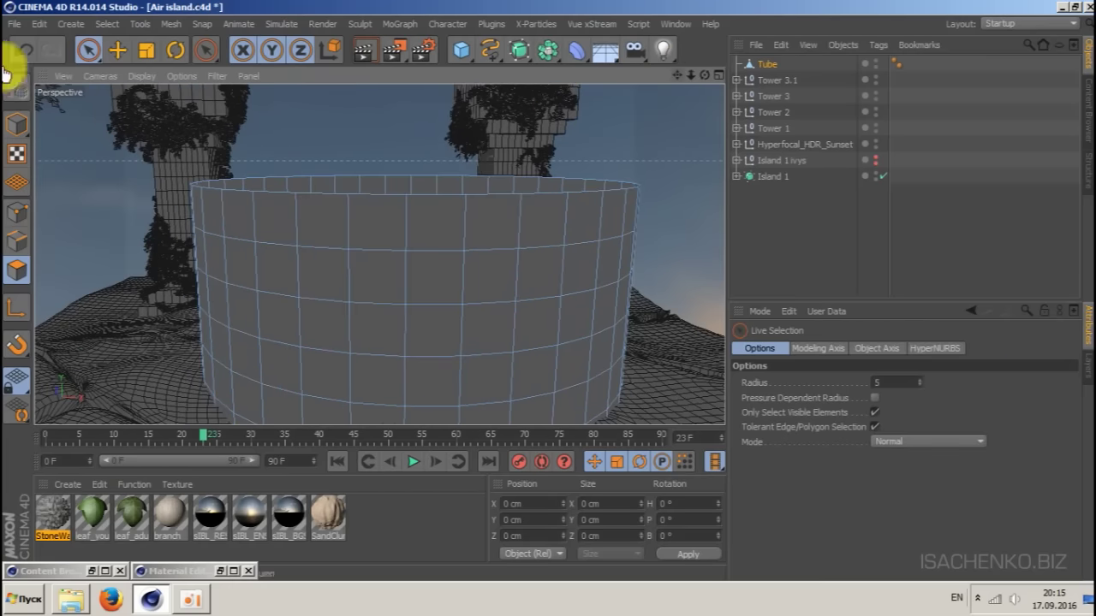
pyautogui.click(274, 270)
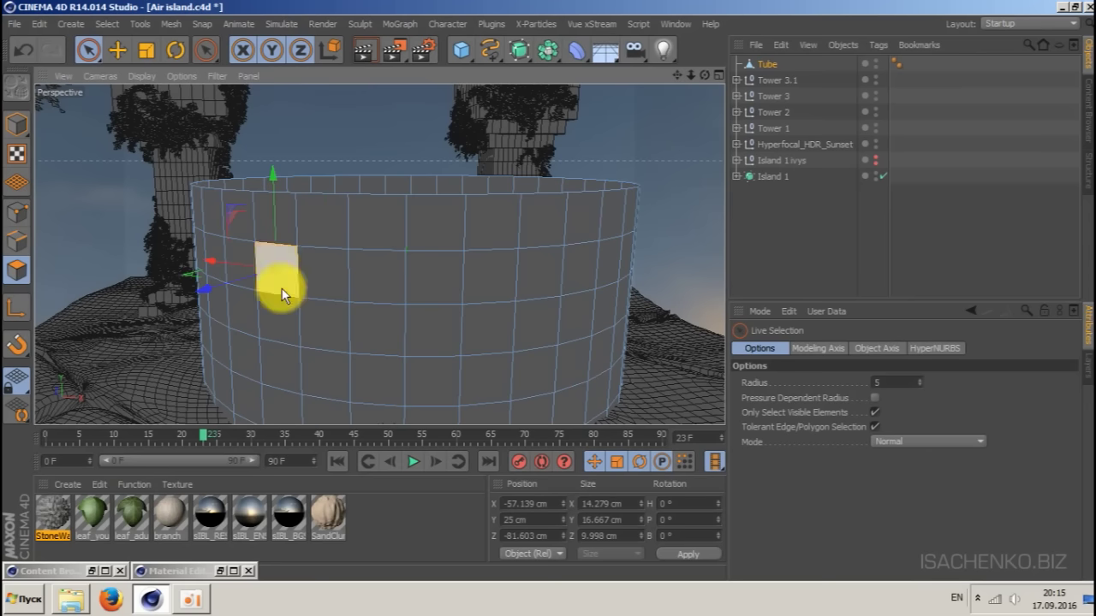
pyautogui.keyDown('shift'); pyautogui.click(364, 275); pyautogui.keyUp('shift')
pyautogui.keyDown('shift'); pyautogui.click(283, 362); pyautogui.keyUp('shift')
pyautogui.keyDown('shift'); pyautogui.click(386, 370); pyautogui.keyUp('shift')
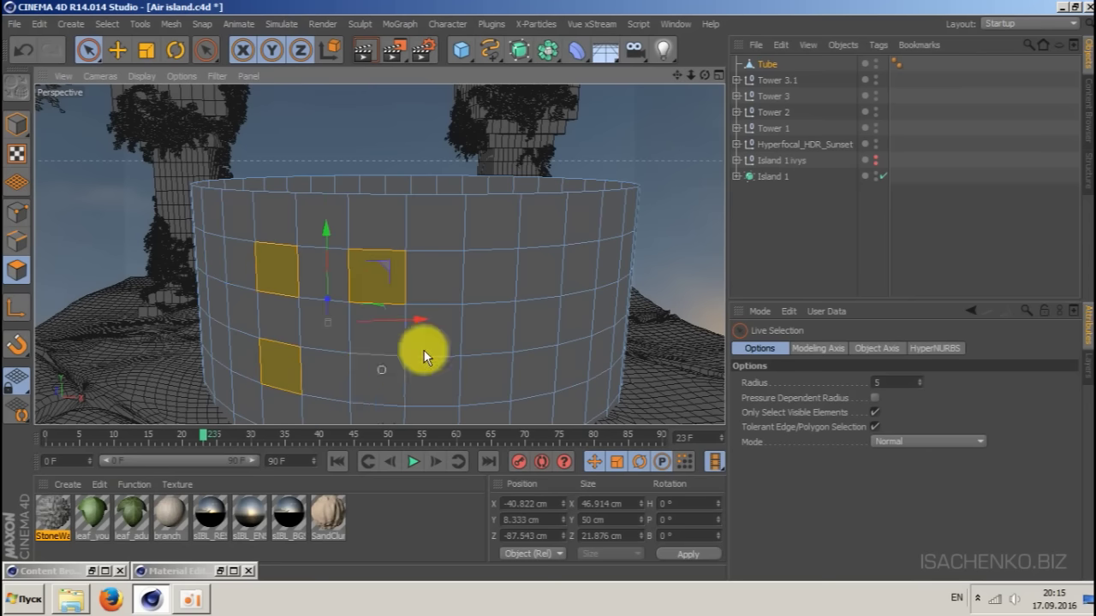
pyautogui.keyDown('shift'); pyautogui.click(492, 256); pyautogui.keyUp('shift')
pyautogui.keyDown('shift'); pyautogui.click(491, 358); pyautogui.keyUp('shift')
pyautogui.keyDown('shift'); pyautogui.click(575, 274); pyautogui.keyUp('shift')
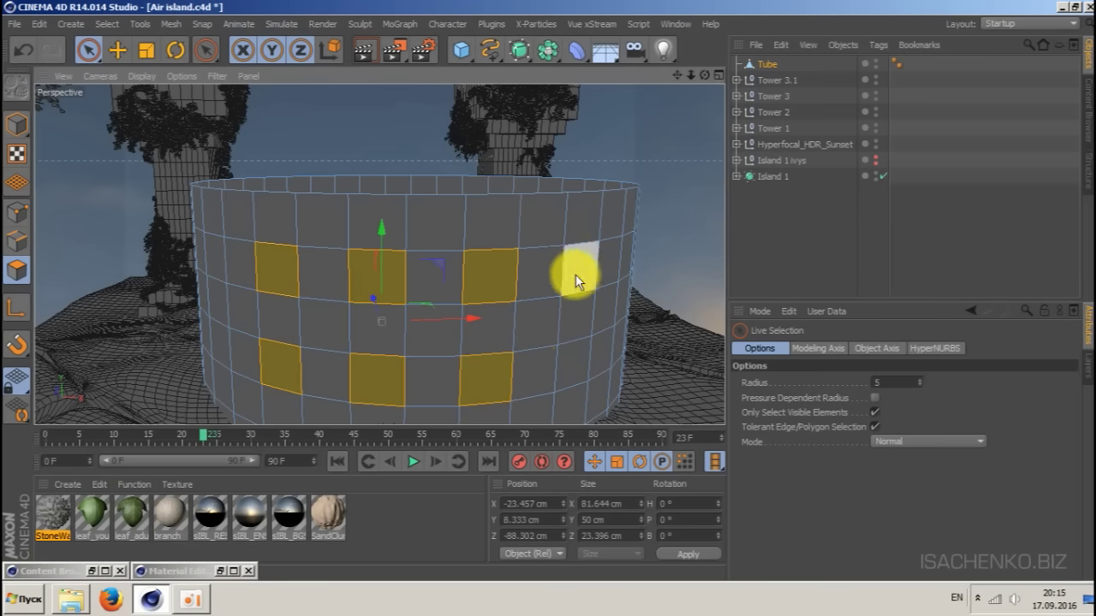
pyautogui.keyDown('shift'); pyautogui.click(574, 365); pyautogui.keyUp('shift')
# - Hide all four towers in the viewport and add the next four alternating polygons in the same two rows to the selection
pyautogui.moveTo(703, 76); pyautogui.dragTo(480, 82)
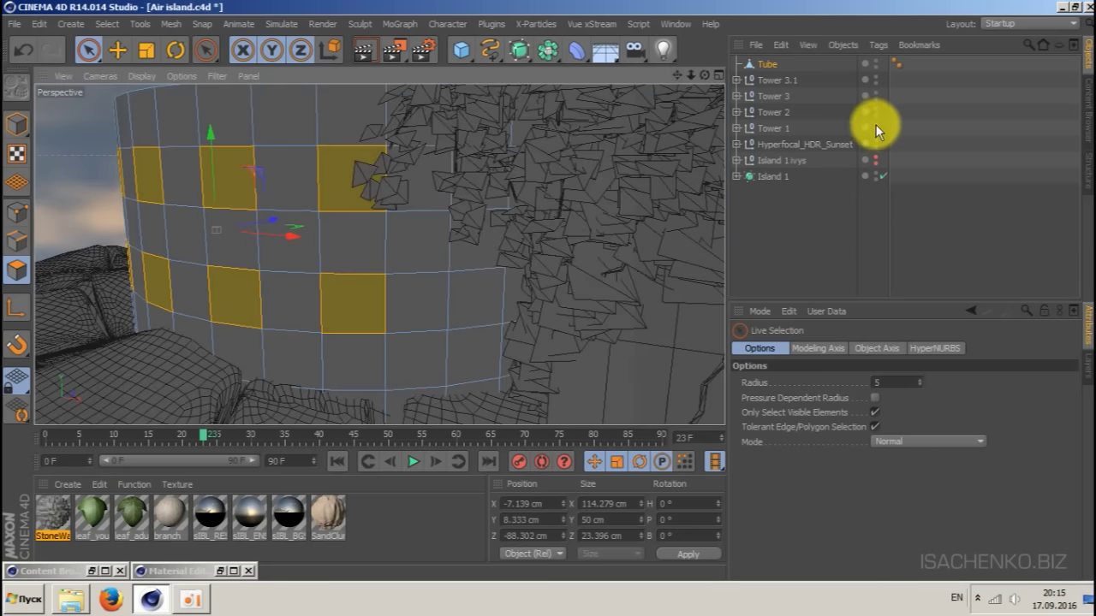
pyautogui.click(875, 79)
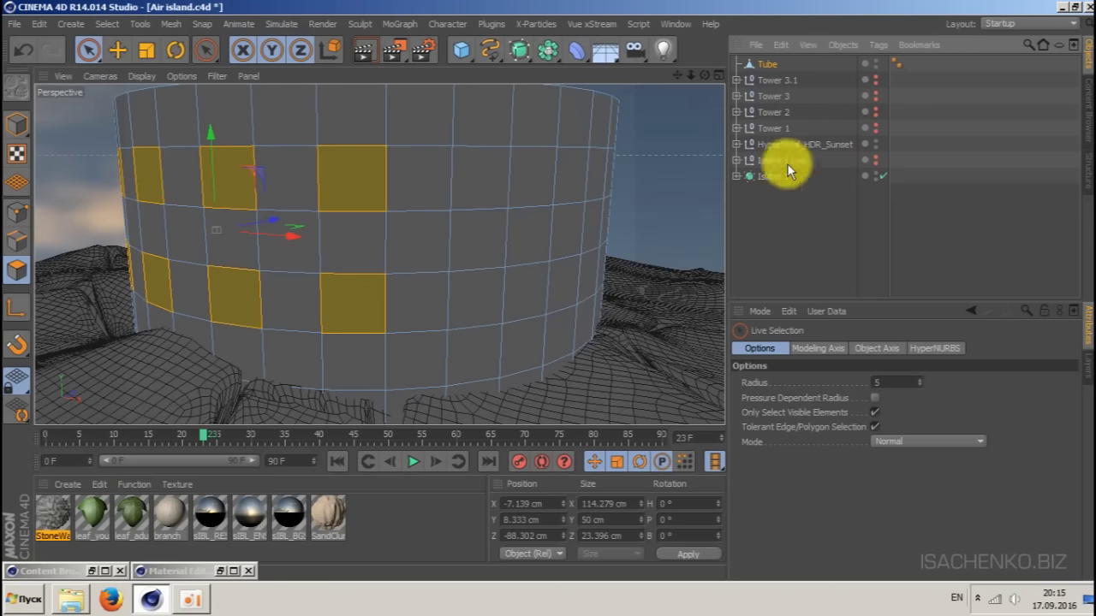
pyautogui.keyDown('shift'); pyautogui.click(492, 185); pyautogui.keyUp('shift')
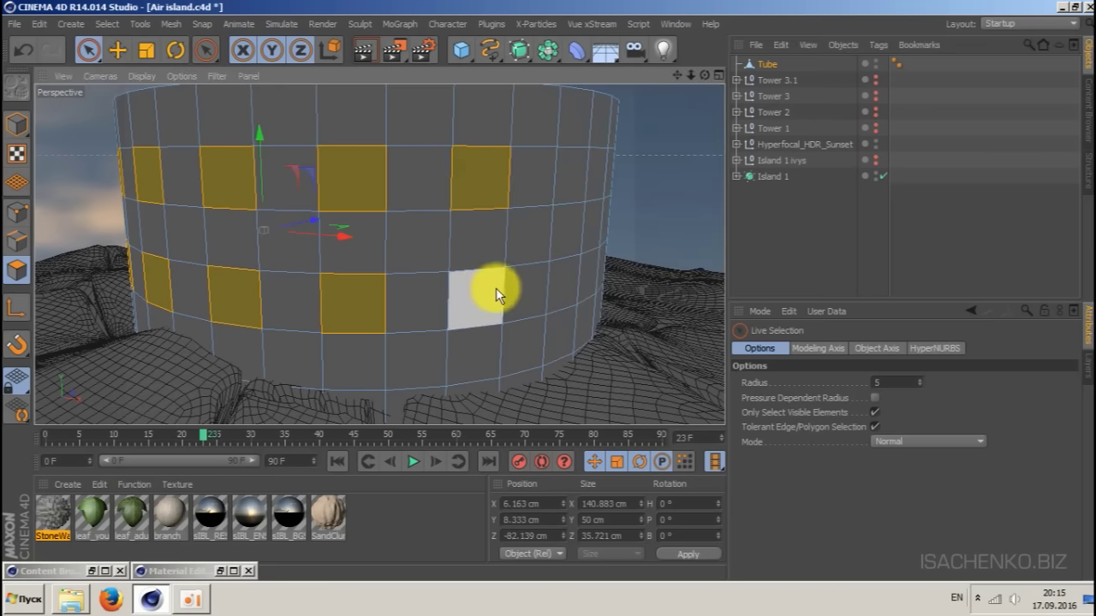
pyautogui.keyDown('shift'); pyautogui.click(496, 288); pyautogui.keyUp('shift')
pyautogui.keyDown('shift'); pyautogui.click(562, 286); pyautogui.keyUp('shift')
pyautogui.keyDown('shift'); pyautogui.click(597, 161); pyautogui.keyUp('shift')
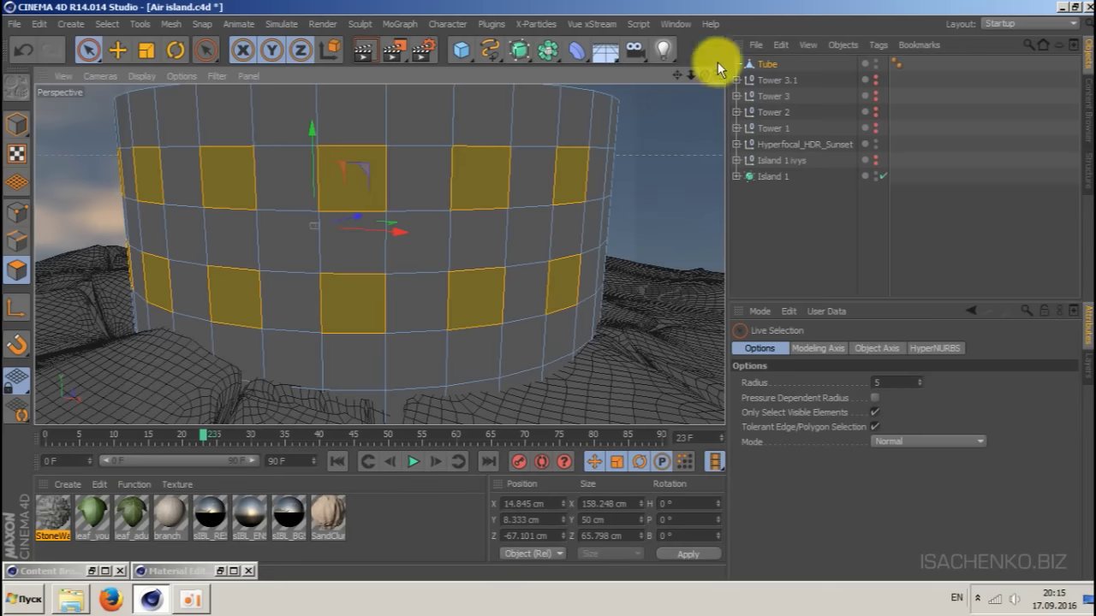
# - Continue the alternating polygon selection in both rows around the rest of the wall and delete the selected polygons to open windows
pyautogui.moveTo(705, 75); pyautogui.dragTo(790, 75)
pyautogui.moveTo(691, 75); pyautogui.dragTo(668, 120)
pyautogui.keyDown('shift'); pyautogui.click(542, 291); pyautogui.keyUp('shift')
pyautogui.keyDown('shift'); pyautogui.click(548, 172); pyautogui.keyUp('shift')
pyautogui.keyDown('shift'); pyautogui.click(685, 262); pyautogui.keyUp('shift')
pyautogui.keyDown('shift'); pyautogui.click(683, 182); pyautogui.keyUp('shift')
pyautogui.keyDown('shift'); pyautogui.click(519, 250); pyautogui.keyUp('shift')
pyautogui.keyDown('shift'); pyautogui.click(519, 202); pyautogui.keyUp('shift')
pyautogui.keyDown('shift'); pyautogui.click(572, 258); pyautogui.keyUp('shift')
pyautogui.keyDown('shift'); pyautogui.click(590, 224); pyautogui.keyUp('shift')
pyautogui.moveTo(704, 75); pyautogui.dragTo(600, 95)
pyautogui.keyDown('shift'); pyautogui.click(594, 301); pyautogui.keyUp('shift')
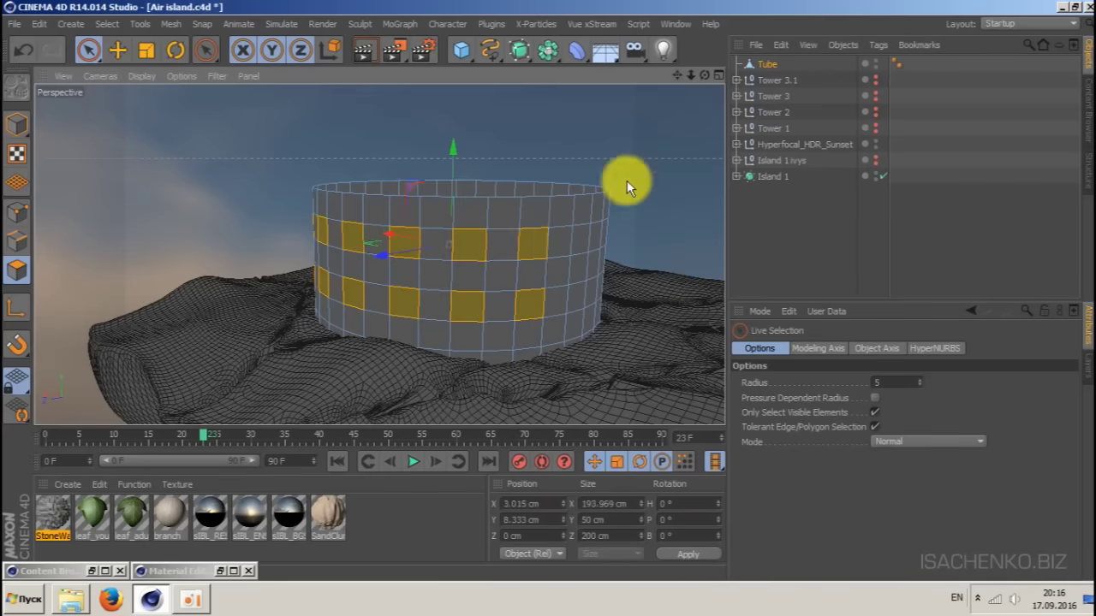
pyautogui.keyDown('shift'); pyautogui.click(679, 325); pyautogui.keyUp('shift')
pyautogui.keyDown('alt'); pyautogui.moveTo(678, 324); pyautogui.dragTo(635, 213); pyautogui.keyUp('alt')
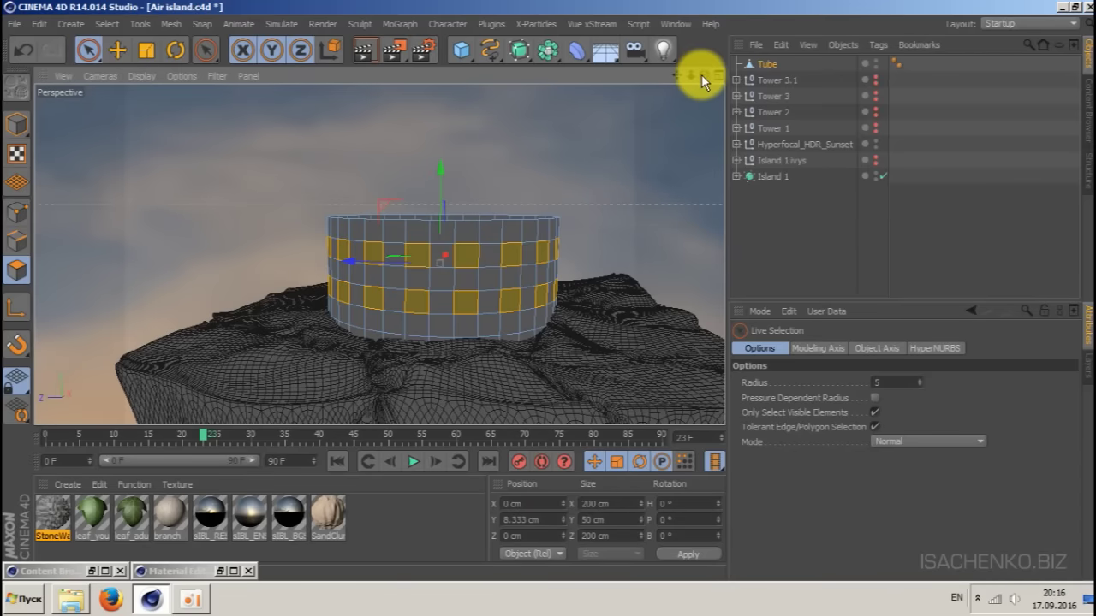
pyautogui.moveTo(702, 76); pyautogui.dragTo(557, 112)
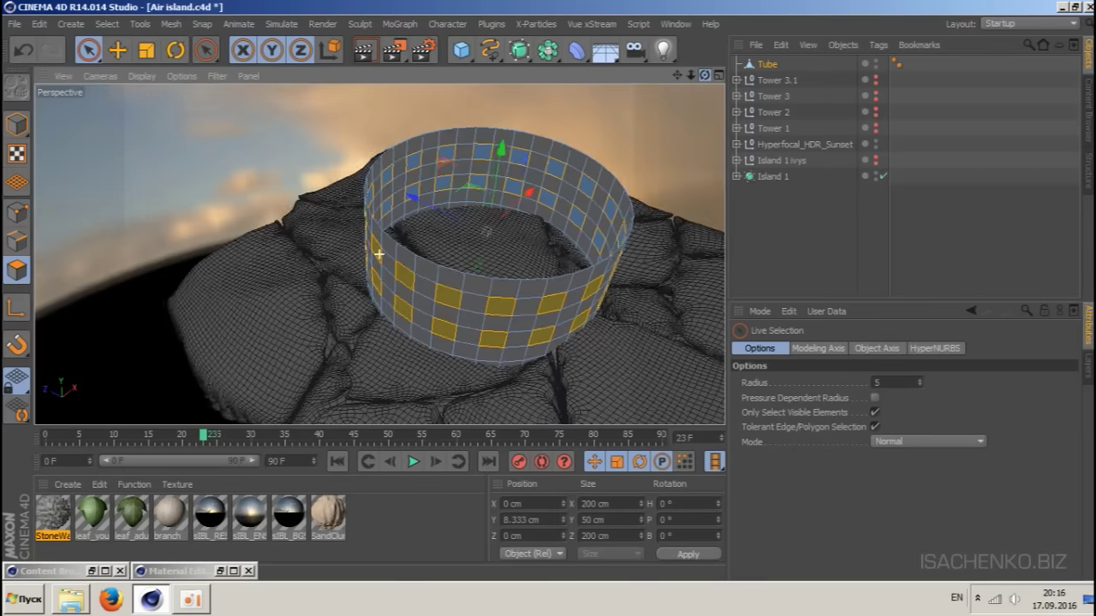
pyautogui.keyDown('alt'); pyautogui.moveTo(378, 254); pyautogui.dragTo(411, 137); pyautogui.keyUp('alt')
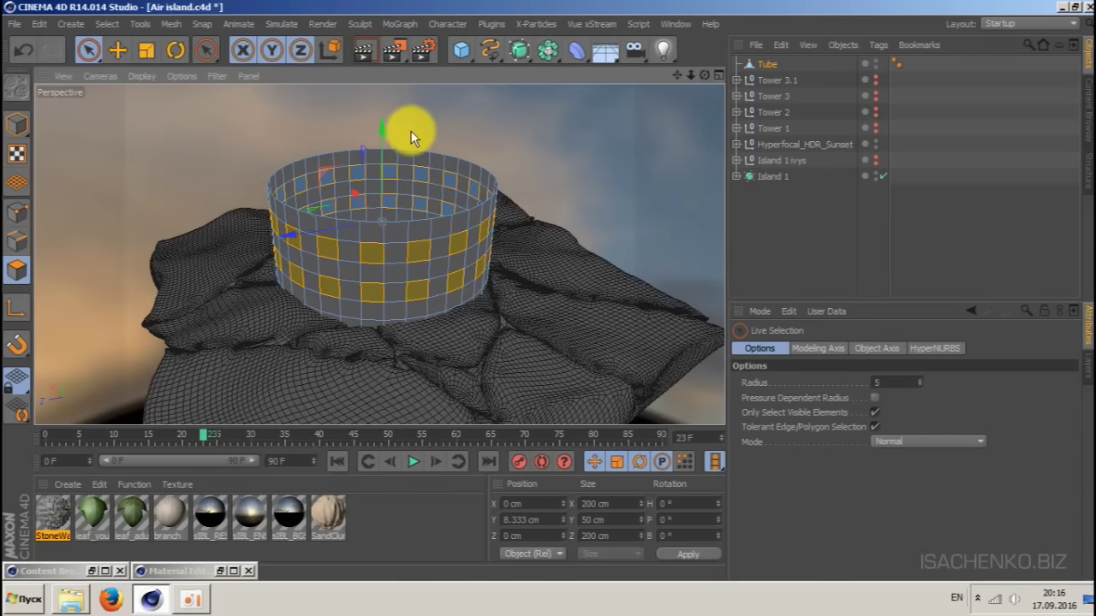
pyautogui.press('Delete')
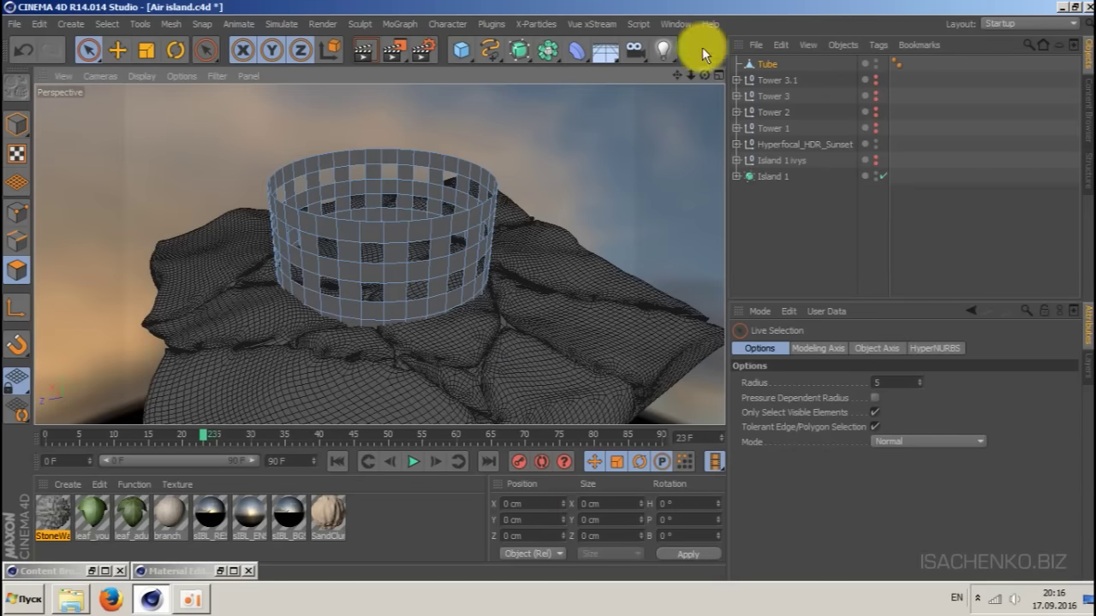
# - Select all the wall's remaining polygons and extrude them outward with an offset of about 9.7 cm to give the wall thickness
pyautogui.moveTo(677, 75); pyautogui.dragTo(771, 70)
pyautogui.keyDown('alt'); pyautogui.moveTo(380, 254); pyautogui.dragTo(341, 230); pyautogui.keyUp('alt')
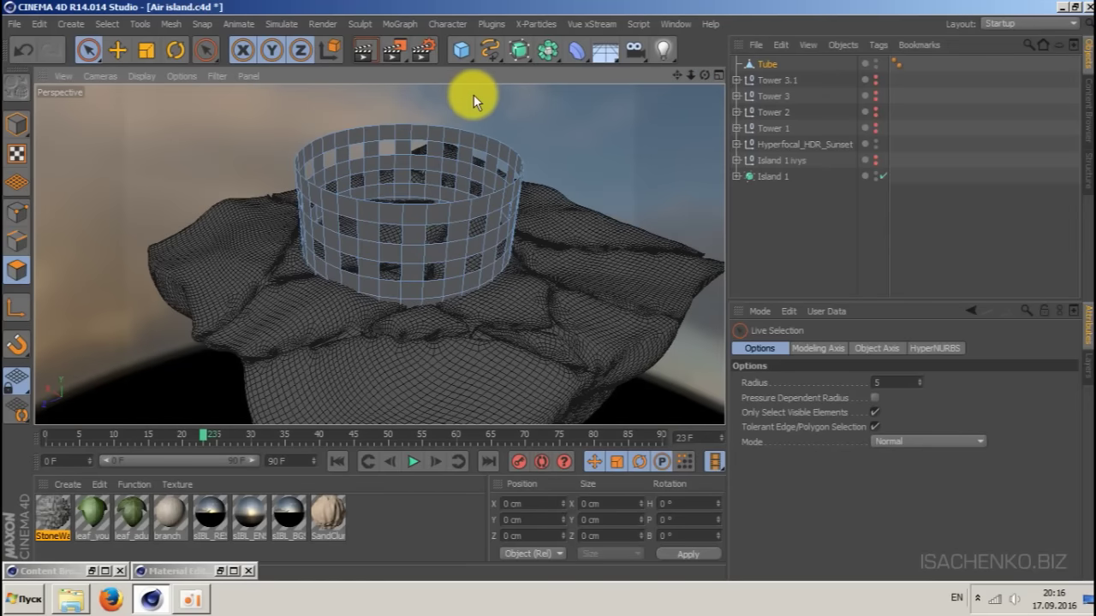
pyautogui.hotkey('ctrl', 'a')
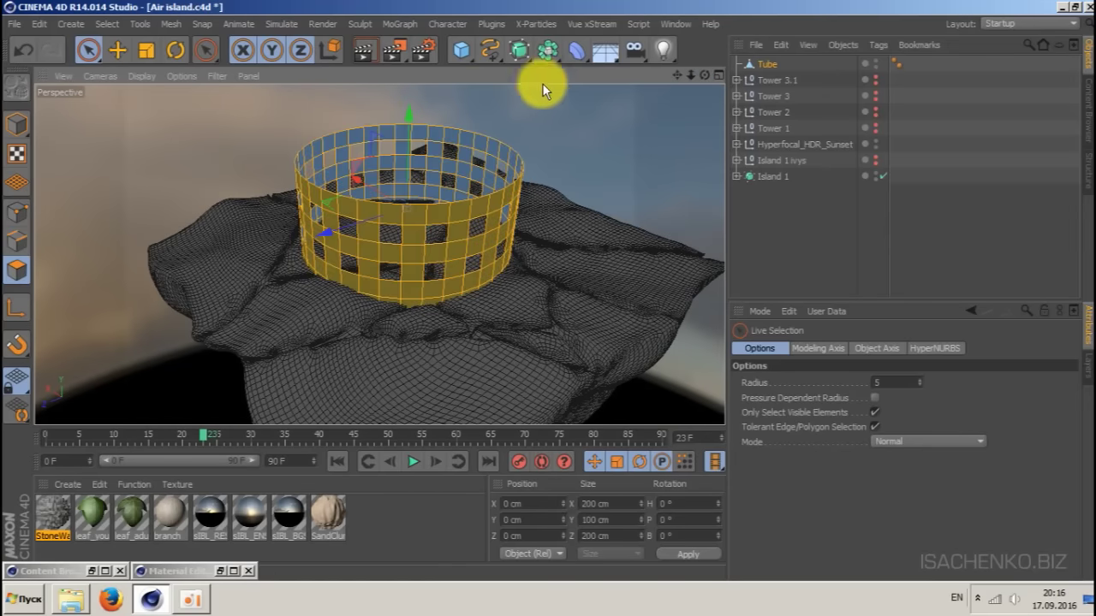
pyautogui.keyDown('alt'); pyautogui.moveTo(654, 94); pyautogui.dragTo(665, 115, button='middle'); pyautogui.keyUp('alt')
pyautogui.scroll(3, 459, 188)
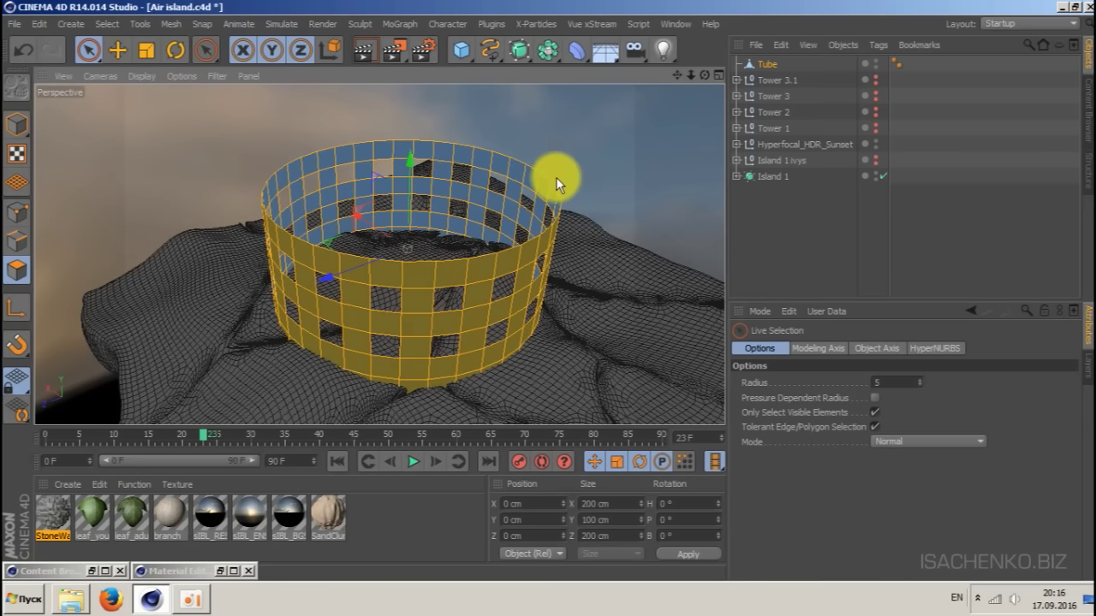
pyautogui.rightClick(580, 171)
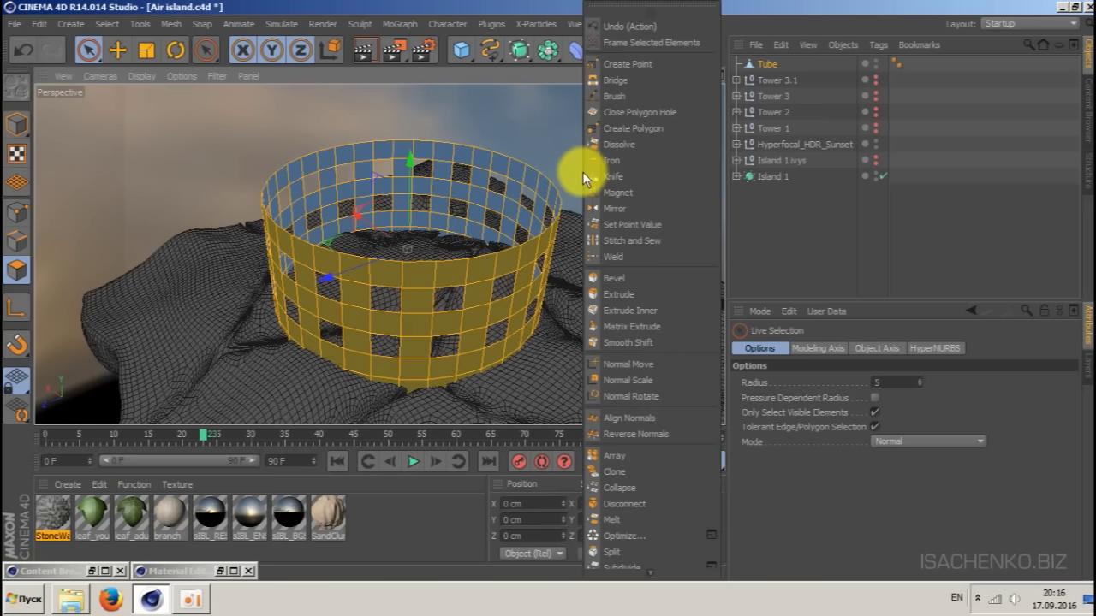
pyautogui.click(636, 295)
pyautogui.moveTo(707, 72); pyautogui.dragTo(868, 307)
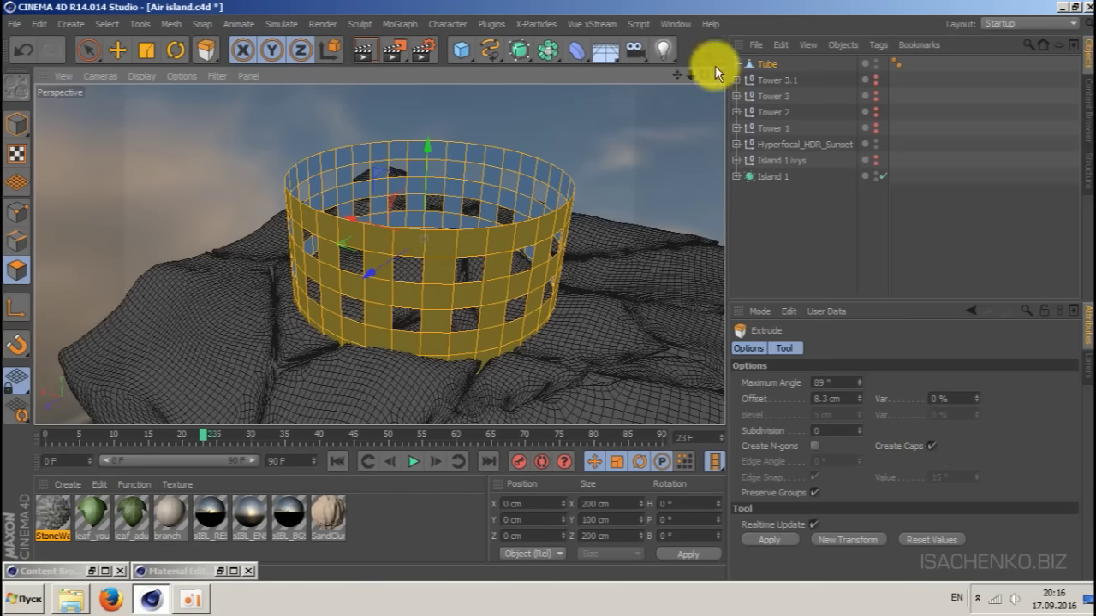
pyautogui.moveTo(704, 75); pyautogui.dragTo(703, 91)
pyautogui.moveTo(606, 266); pyautogui.dragTo(656, 266)
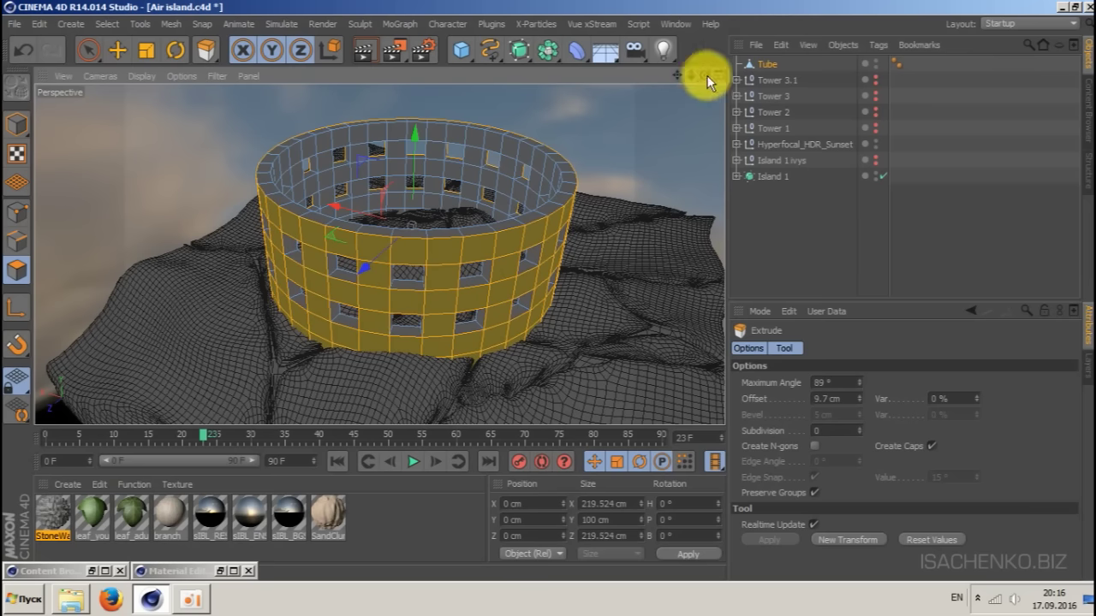
pyautogui.moveTo(707, 76); pyautogui.dragTo(513, 136)
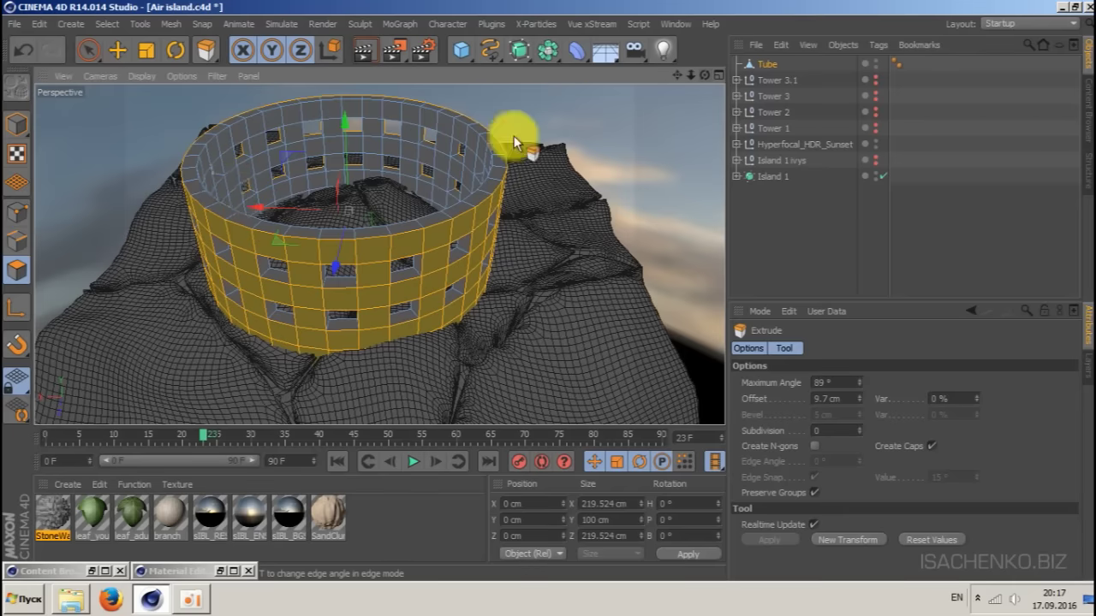
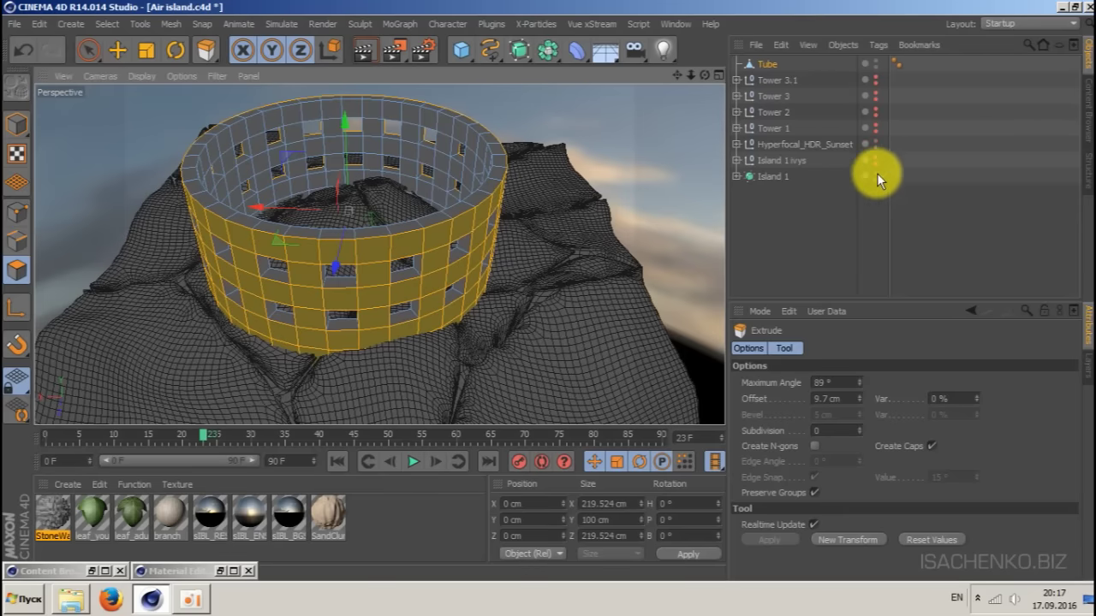
# - Show all four towers in the viewport again and move the whole tube horizontally to about X 7.9 cm, Z 2.4 cm
pyautogui.moveTo(878, 128); pyautogui.dragTo(873, 79)
pyautogui.scroll(-3, 534, 155)
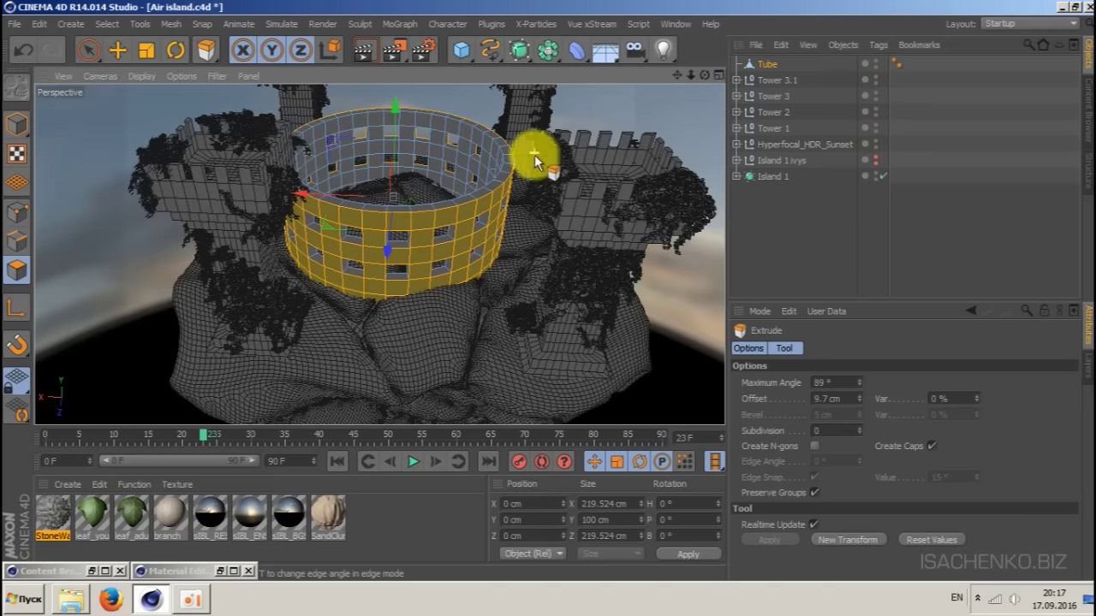
pyautogui.moveTo(704, 75); pyautogui.dragTo(703, 171)
pyautogui.moveTo(677, 76); pyautogui.dragTo(688, 2)
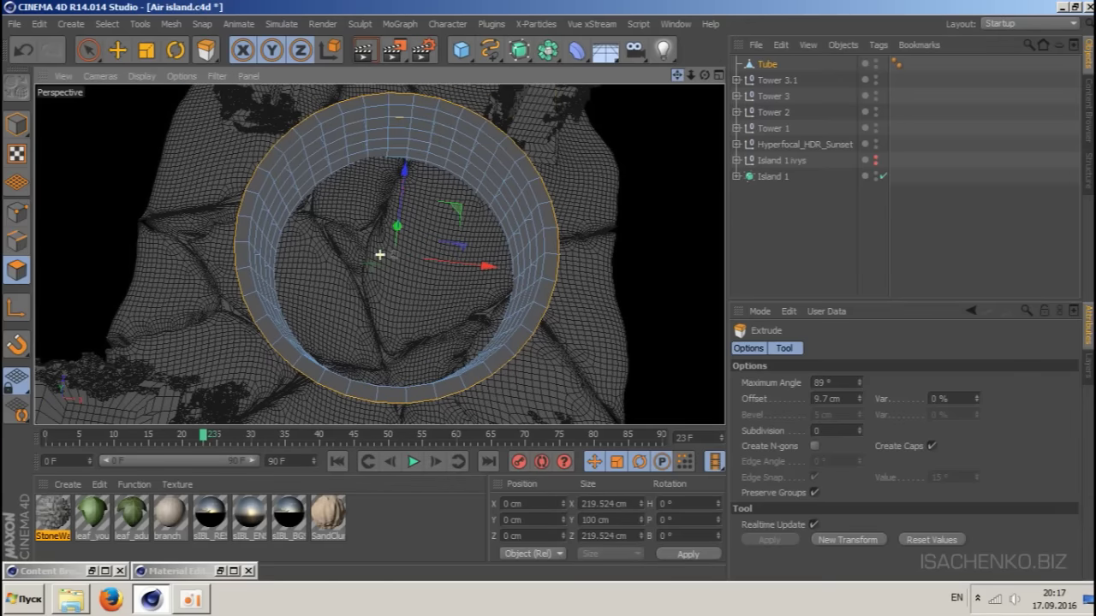
pyautogui.click(18, 127)
pyautogui.moveTo(706, 73)
pyautogui.mouseDown()
pyautogui.moveTo(685, 94)
pyautogui.moveTo(706, 73)
pyautogui.mouseUp()
pyautogui.press('e')
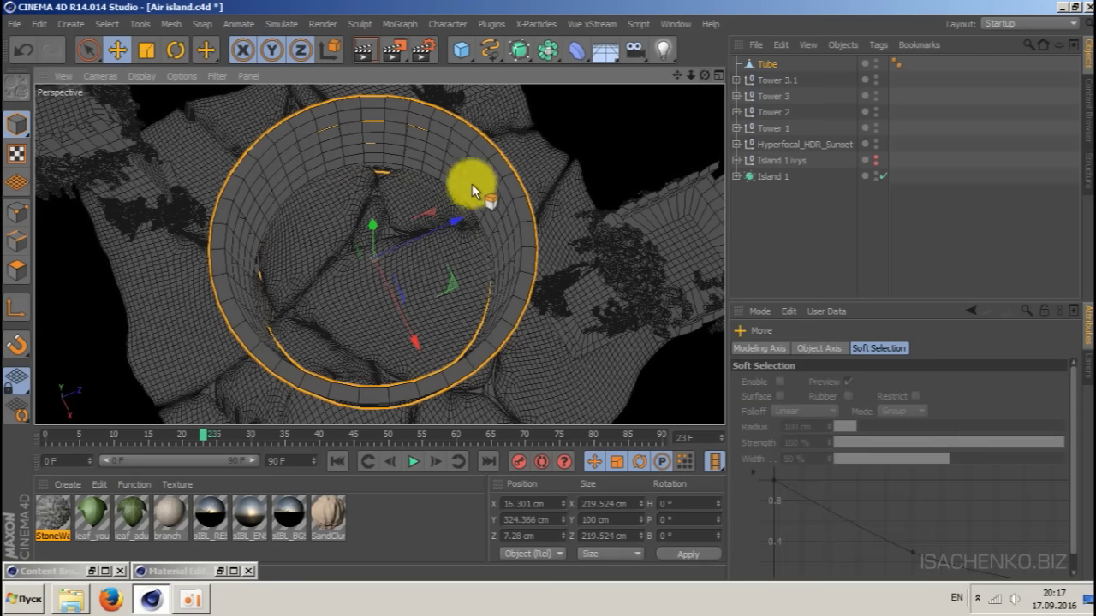
pyautogui.moveTo(459, 220); pyautogui.dragTo(454, 225)
pyautogui.moveTo(425, 353); pyautogui.dragTo(399, 341)
pyautogui.scroll(-3, 423, 299)
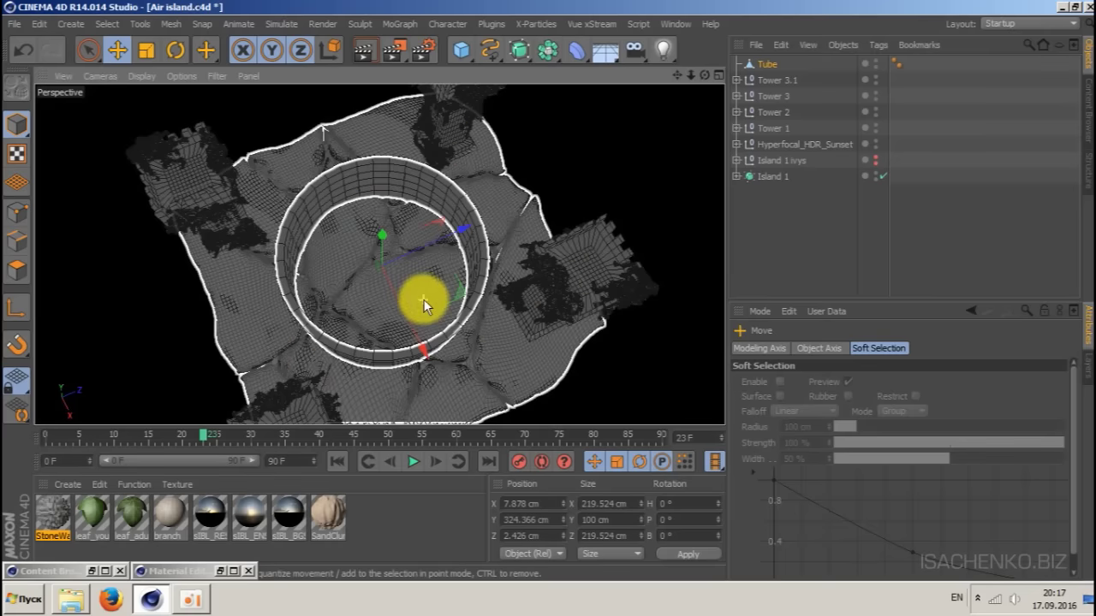
# - Clear the polygon selection, select two neighbouring polygons on the wall's top rim with Live Selection and raise them to about Y 82 cm
pyautogui.keyDown('alt'); pyautogui.moveTo(325, 286); pyautogui.dragTo(379, 253); pyautogui.keyUp('alt')
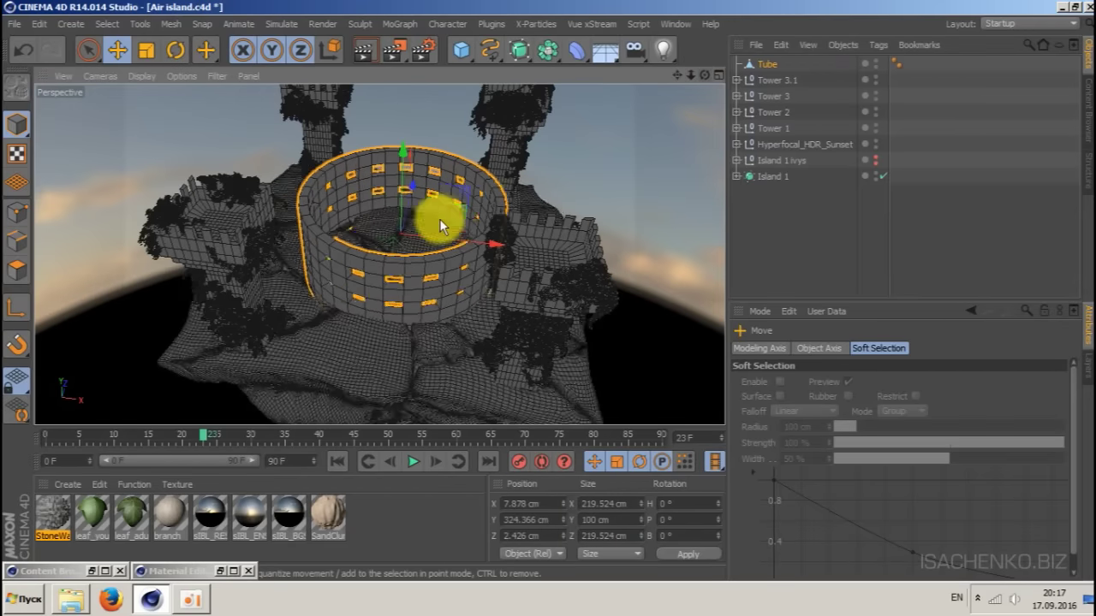
pyautogui.scroll(5, 409, 243)
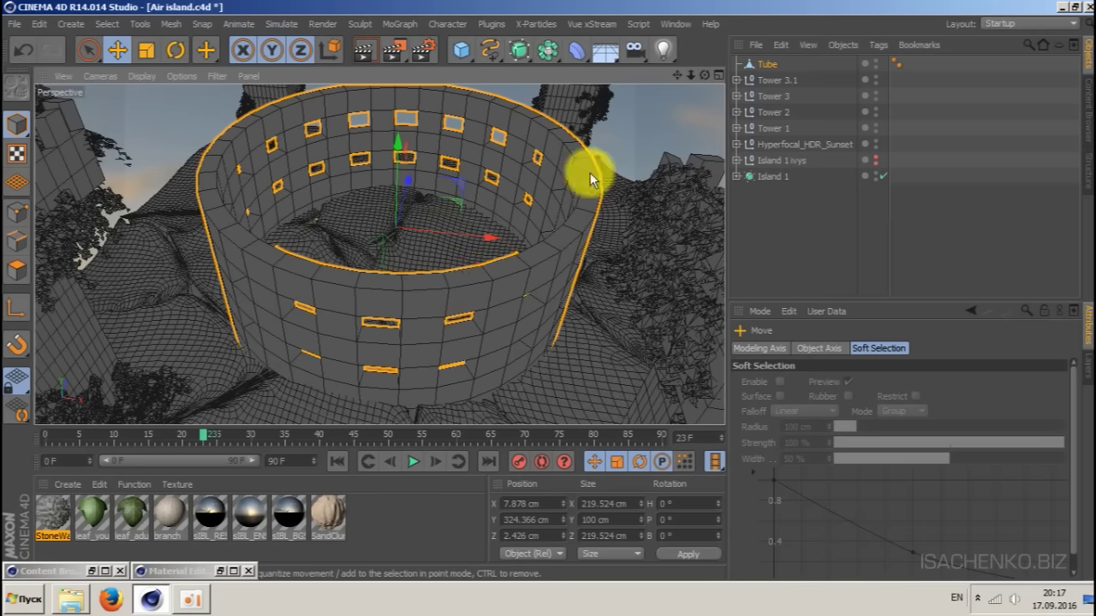
pyautogui.click(18, 268)
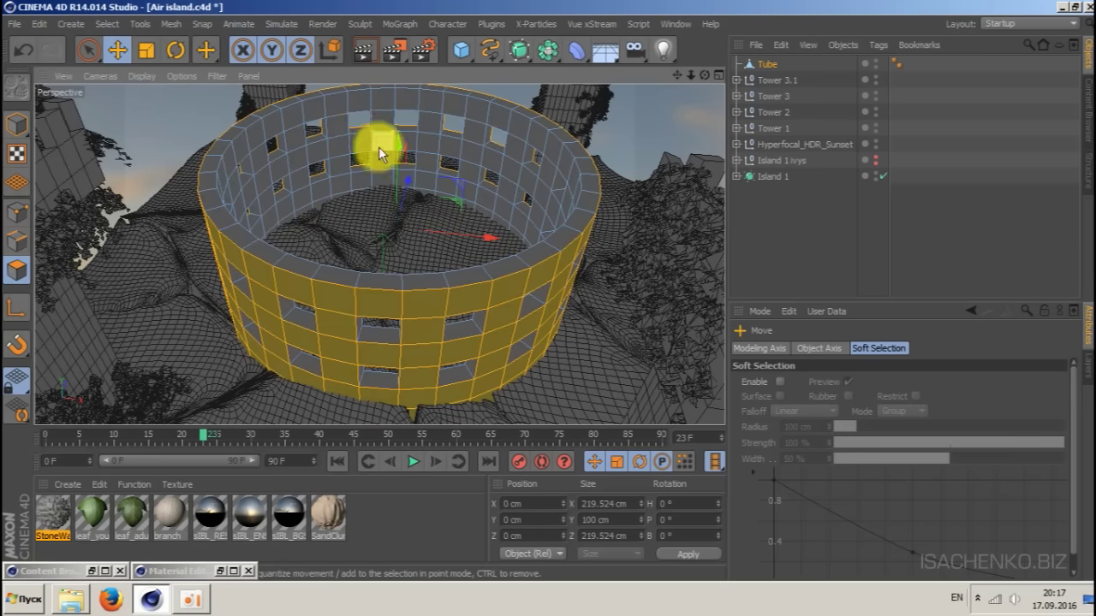
pyautogui.click(613, 137)
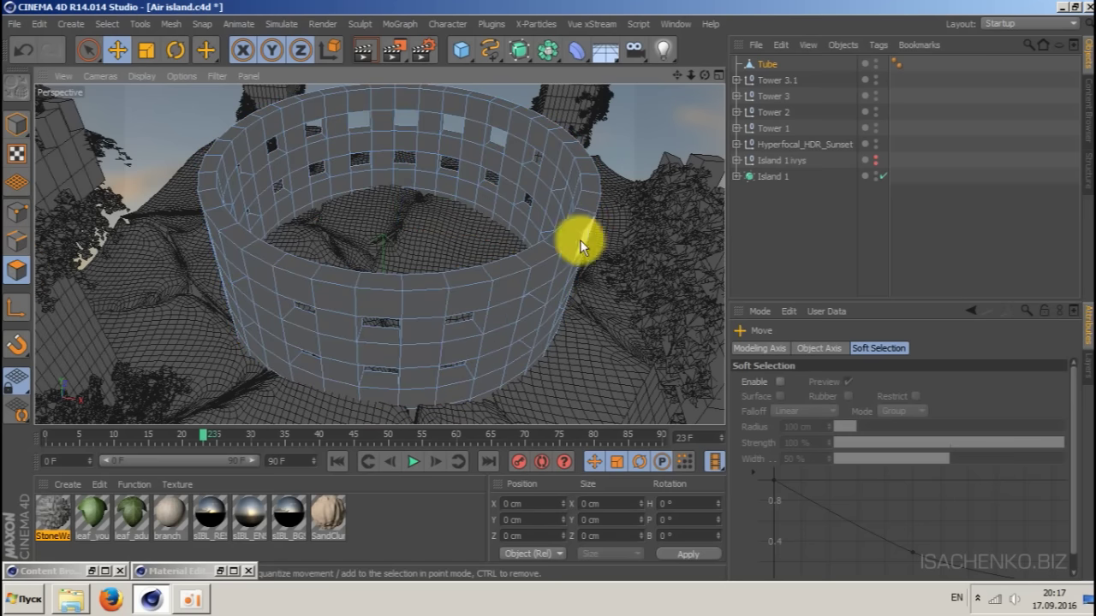
pyautogui.press('space')
pyautogui.moveTo(700, 74)
pyautogui.mouseDown()
pyautogui.moveTo(685, 81)
pyautogui.moveTo(701, 75)
pyautogui.mouseUp()
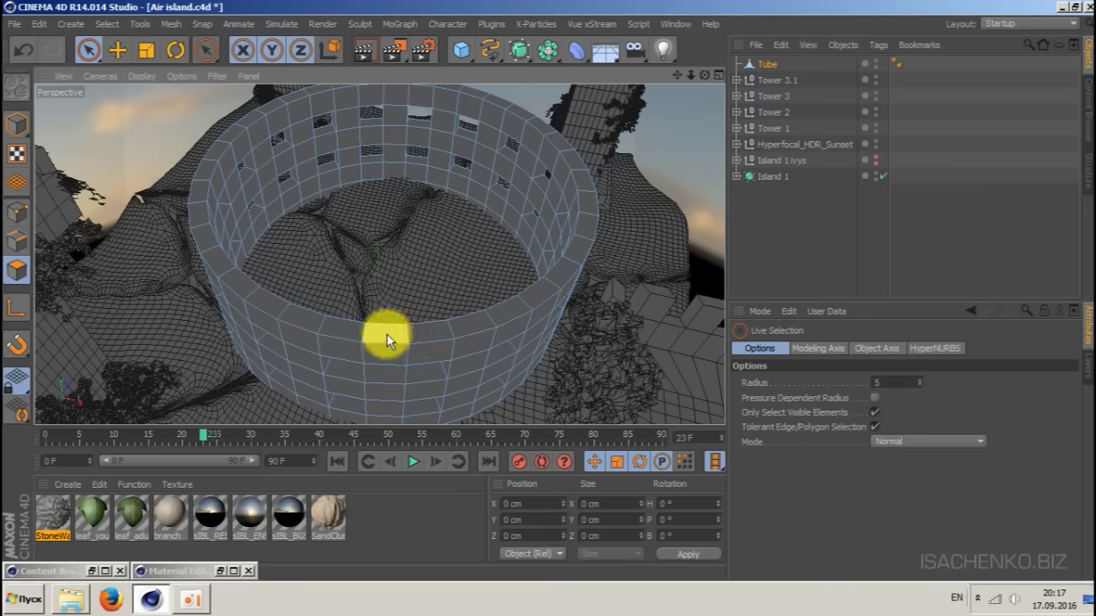
pyautogui.moveTo(387, 335); pyautogui.dragTo(419, 335)
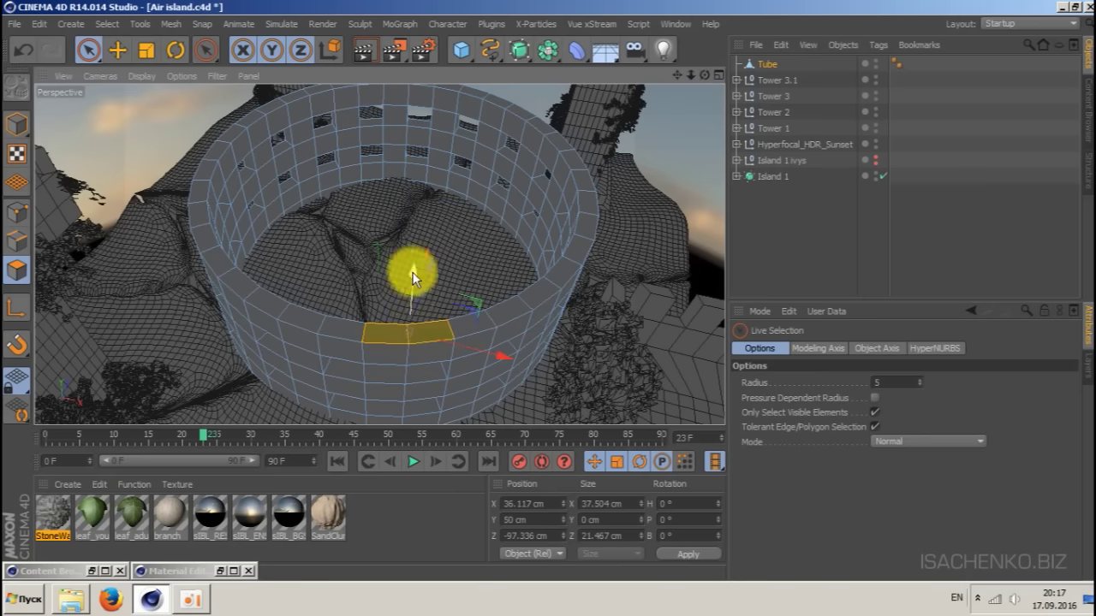
pyautogui.moveTo(412, 274); pyautogui.dragTo(416, 214)
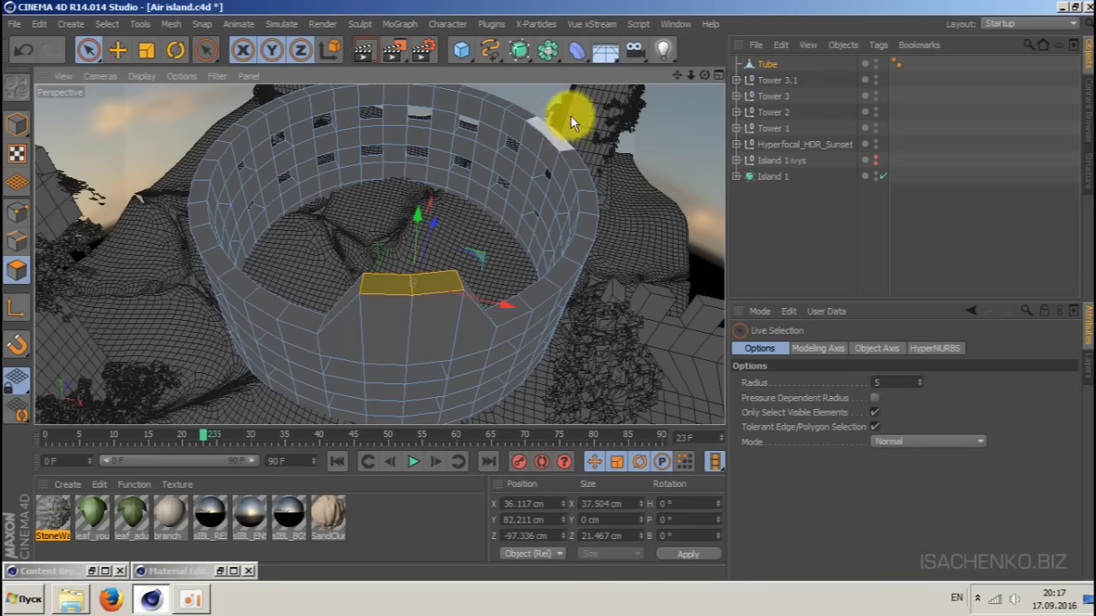
# - Raise two more pairs of top-rim polygons beside the high section, bringing the second pair to about Y 62.6 cm
pyautogui.moveTo(704, 75); pyautogui.dragTo(677, 78)
pyautogui.moveTo(355, 337); pyautogui.dragTo(387, 347)
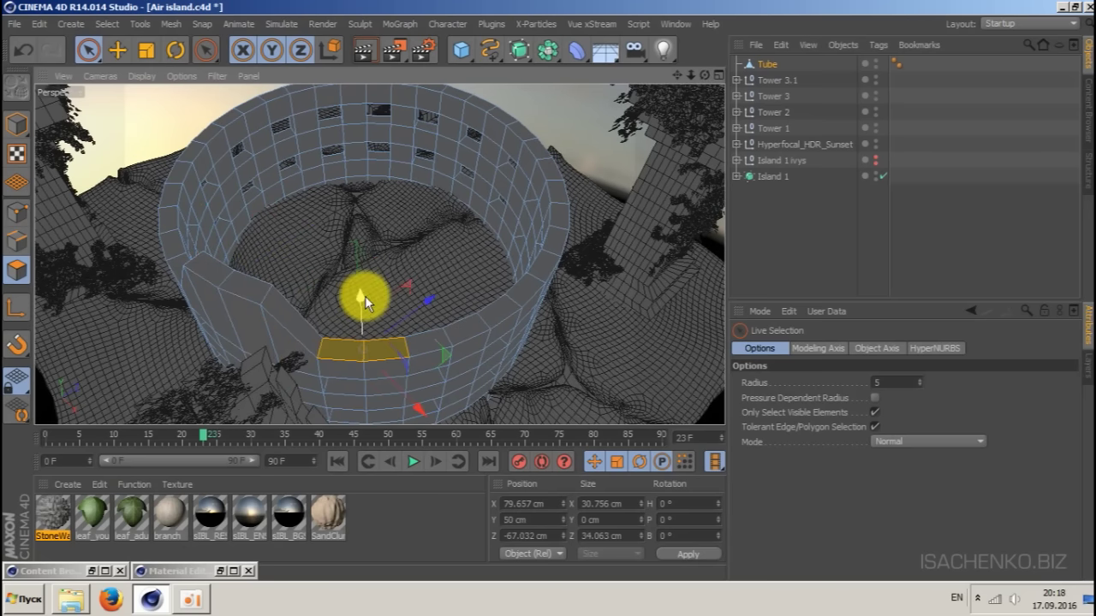
pyautogui.moveTo(363, 296); pyautogui.dragTo(364, 266)
pyautogui.moveTo(465, 321); pyautogui.dragTo(502, 309)
pyautogui.moveTo(495, 272); pyautogui.dragTo(495, 248)
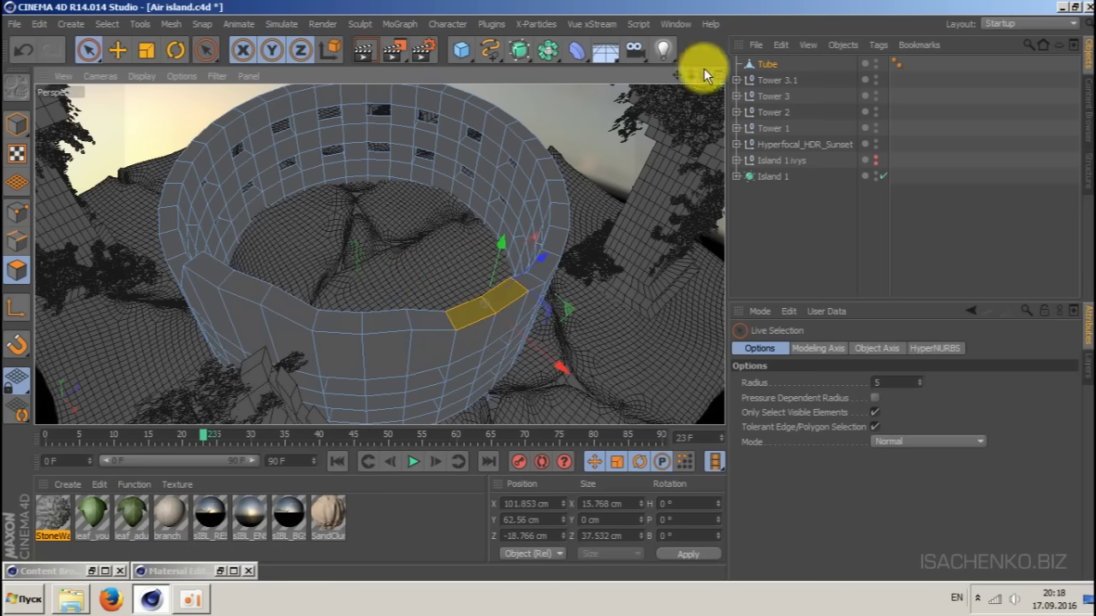
# - Raise the next top-rim polygon pair to about Y 56.3 cm and lower the pair following it to about Y 47.5 cm
pyautogui.moveTo(704, 75); pyautogui.dragTo(625, 47)
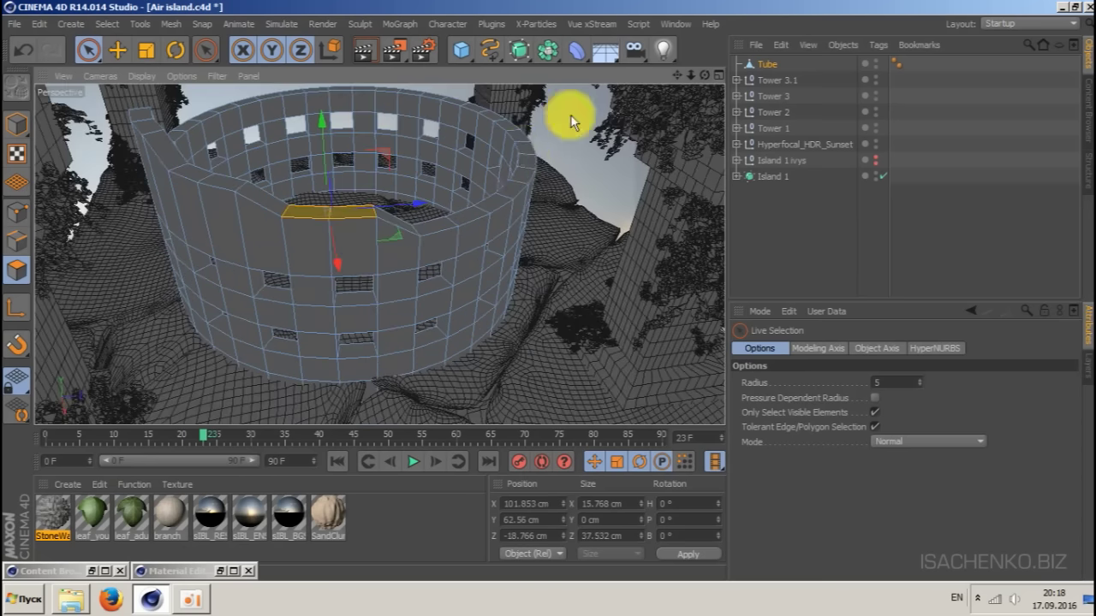
pyautogui.click(432, 224)
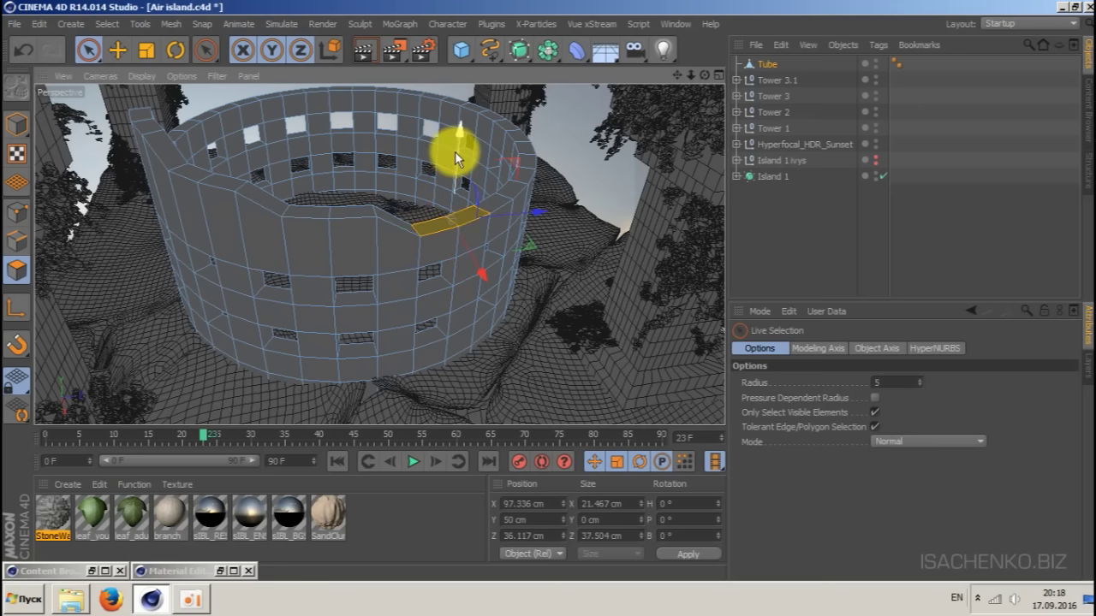
pyautogui.moveTo(454, 152); pyautogui.dragTo(463, 141)
pyautogui.moveTo(704, 75); pyautogui.dragTo(599, 73)
pyautogui.moveTo(703, 74); pyautogui.dragTo(577, 181)
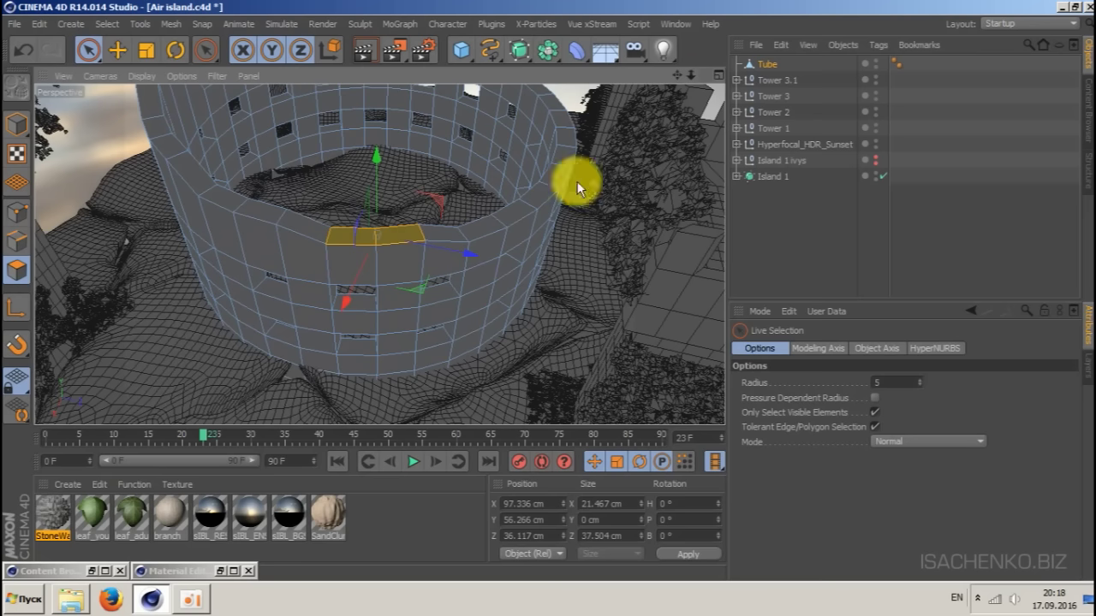
pyautogui.click(483, 223)
pyautogui.keyDown('shift'); pyautogui.click(508, 211); pyautogui.keyUp('shift')
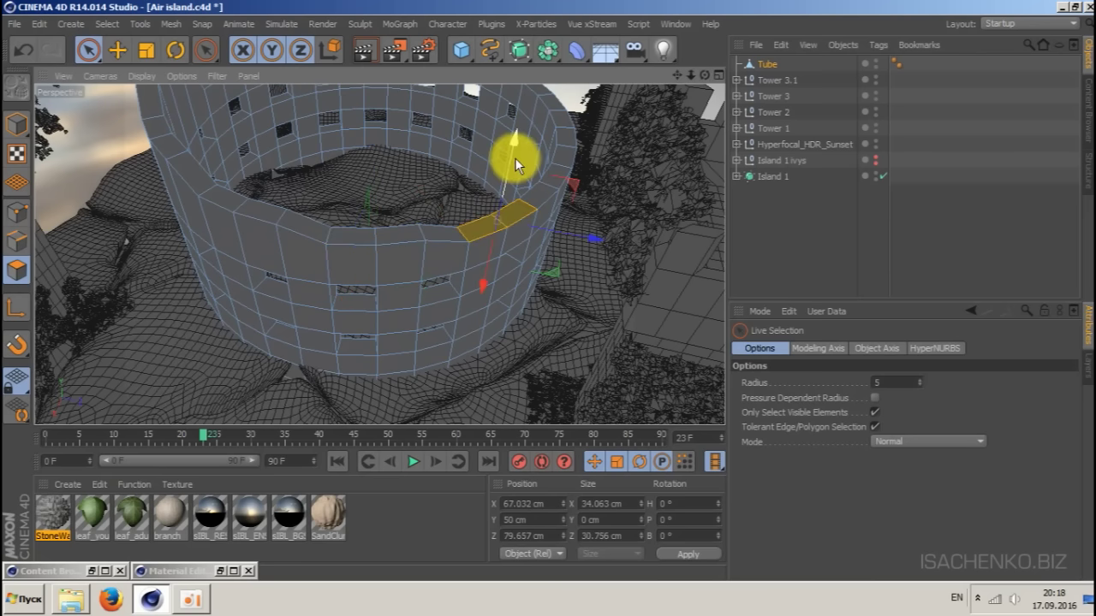
pyautogui.moveTo(509, 154); pyautogui.dragTo(511, 158)
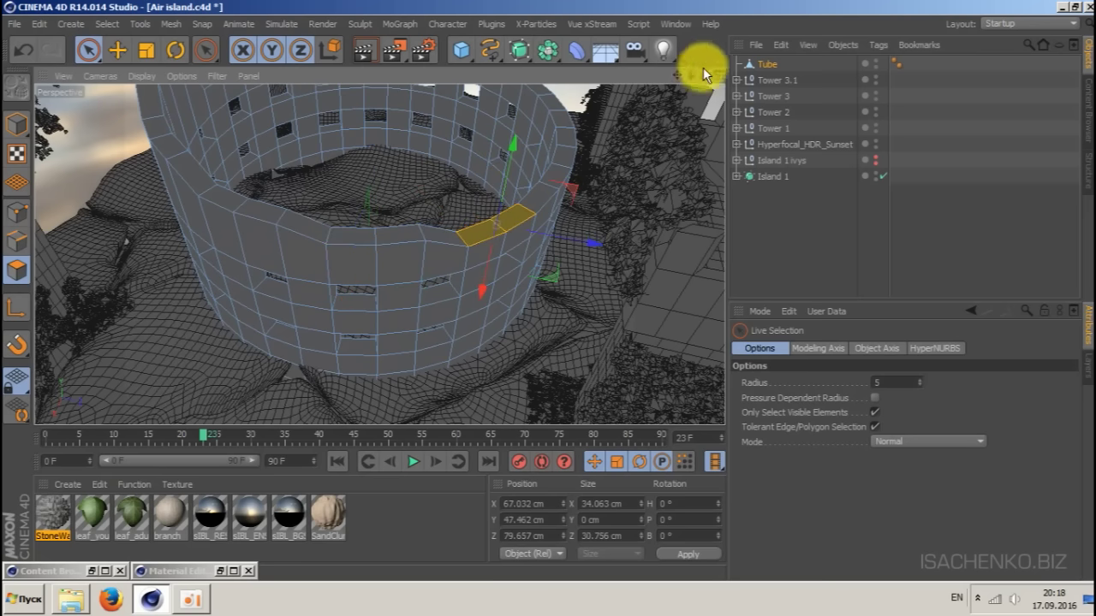
# - Raise two pairs of rim polygons on the side opposite the first high section, the second pair to about Y 67.3 cm
pyautogui.moveTo(704, 74)
pyautogui.mouseDown()
pyautogui.moveTo(633, 74)
pyautogui.moveTo(704, 67)
pyautogui.moveTo(653, 75)
pyautogui.moveTo(681, 77)
pyautogui.moveTo(568, 0)
pyautogui.moveTo(685, 81)
pyautogui.mouseUp()
pyautogui.moveTo(465, 299); pyautogui.dragTo(502, 306)
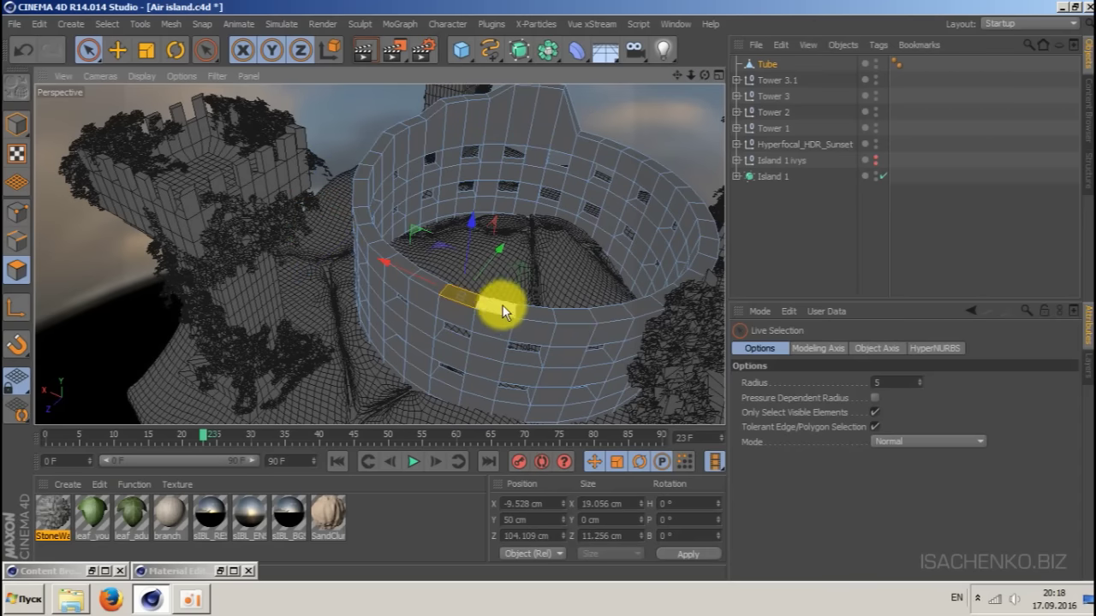
pyautogui.moveTo(490, 230); pyautogui.dragTo(505, 169)
pyautogui.click(569, 311)
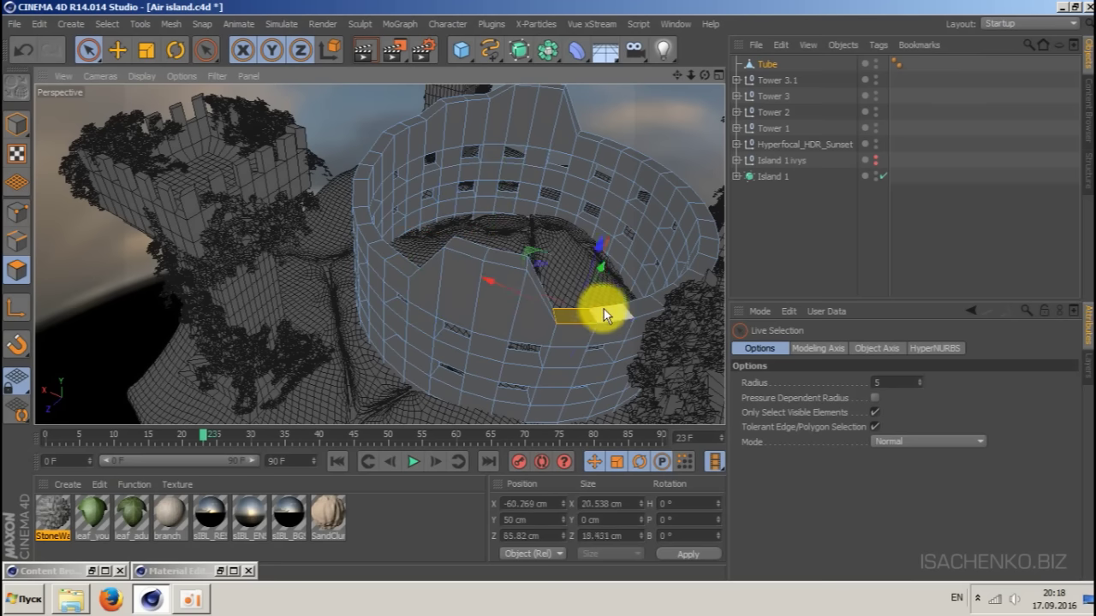
pyautogui.moveTo(616, 253); pyautogui.dragTo(624, 221)
pyautogui.moveTo(678, 76); pyautogui.dragTo(463, 61)
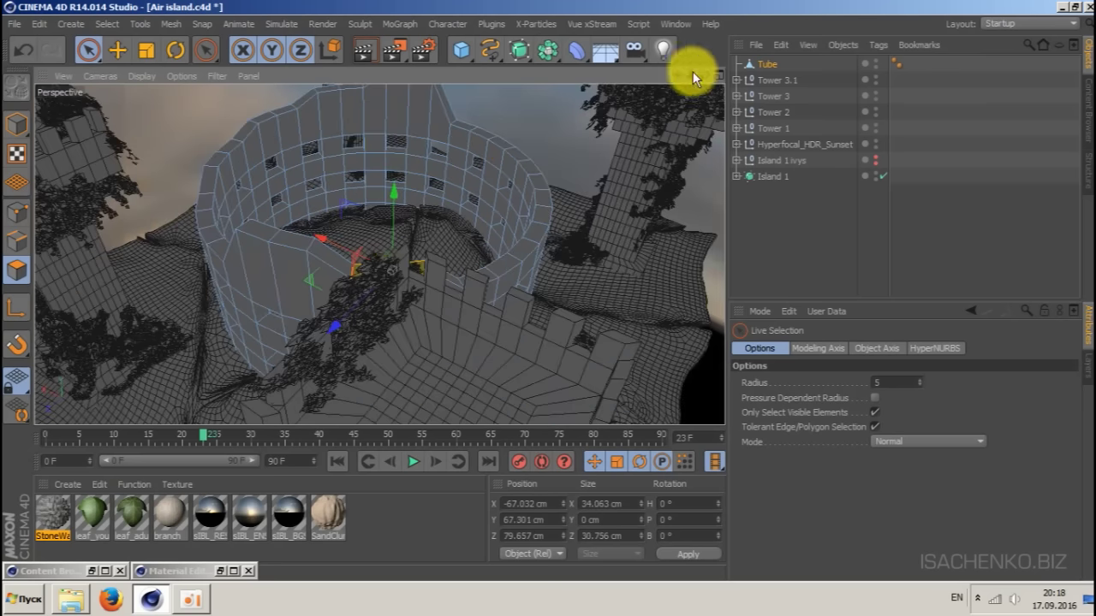
pyautogui.moveTo(705, 76)
pyautogui.mouseDown()
pyautogui.moveTo(638, 76)
pyautogui.moveTo(704, 78)
pyautogui.mouseUp()
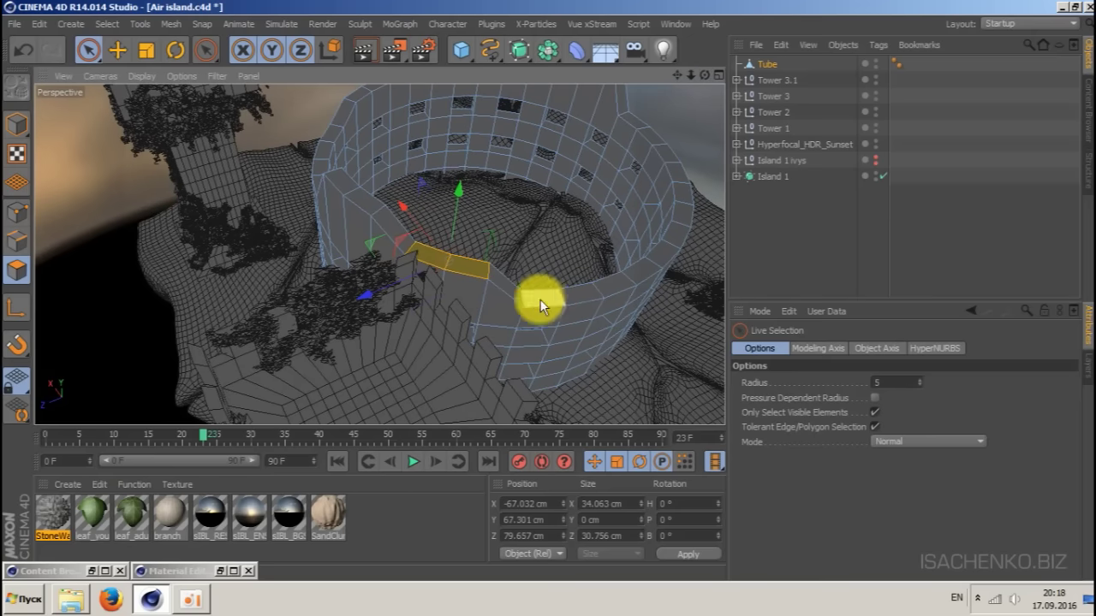
pyautogui.keyDown('shift'); pyautogui.click(552, 297); pyautogui.keyUp('shift')
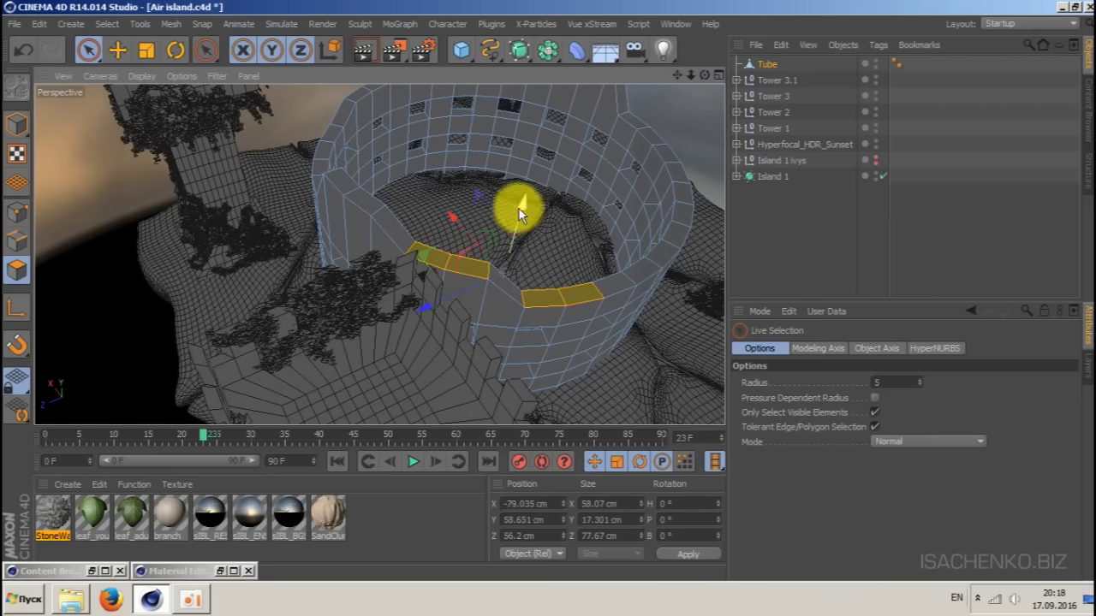
pyautogui.moveTo(518, 207); pyautogui.dragTo(525, 202)
pyautogui.hotkey('ctrl', 'z')
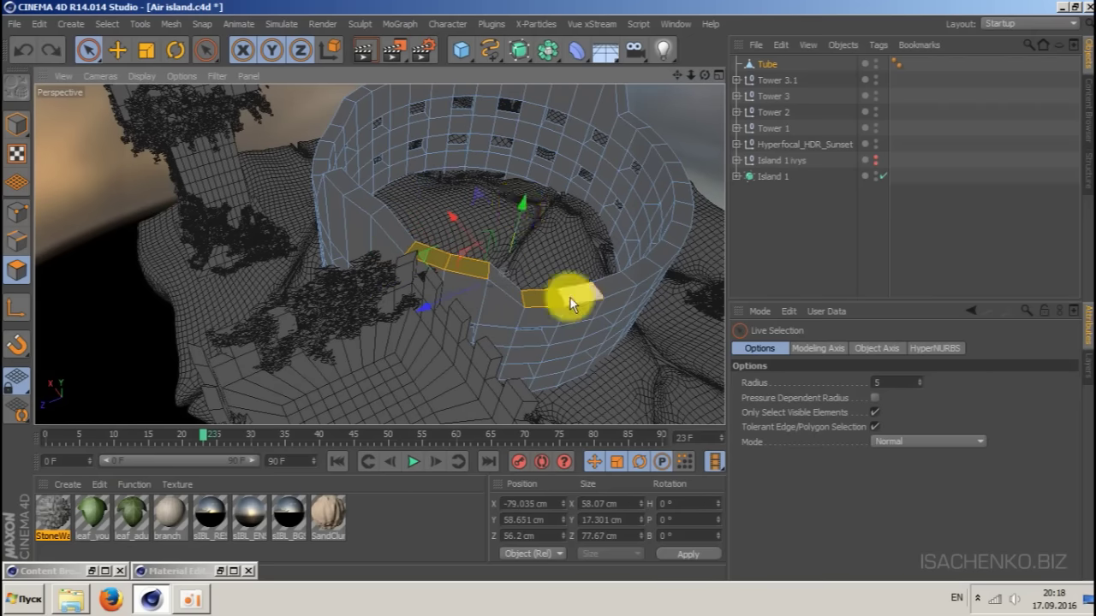
# - Raise only the next pair of top-rim polygons to about Y 58.5 cm and nudge the following pair up by about 0.3 cm
pyautogui.click(544, 296)
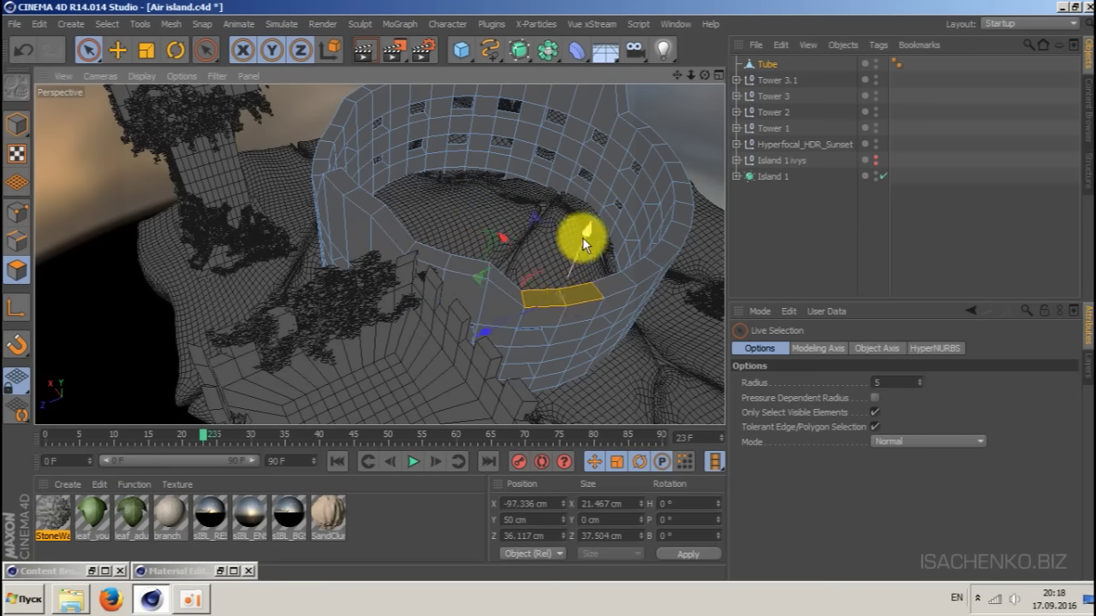
pyautogui.moveTo(582, 237); pyautogui.dragTo(589, 221)
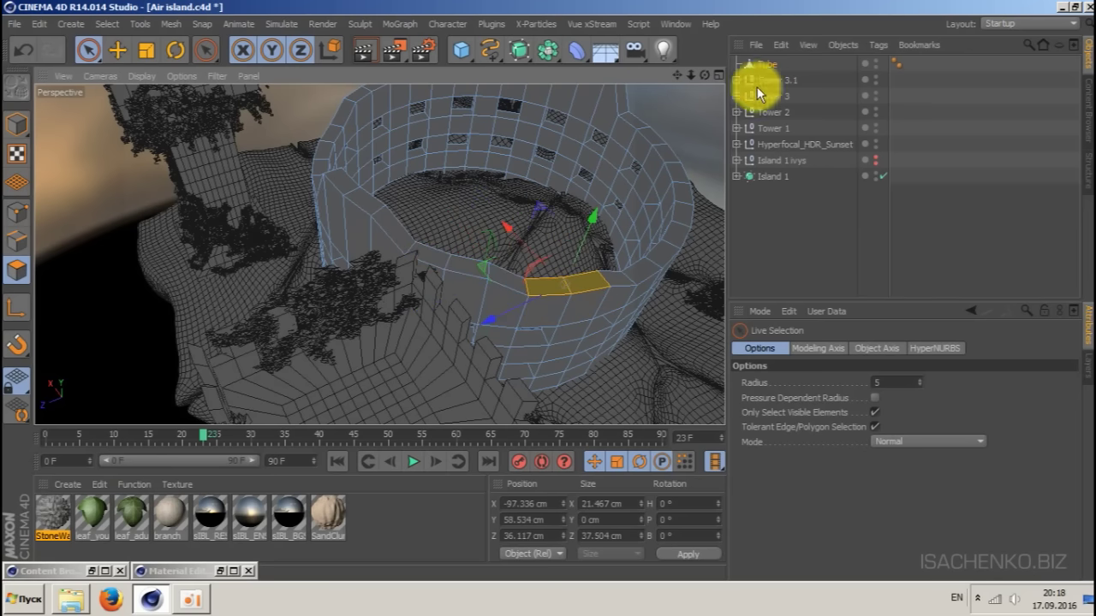
pyautogui.moveTo(704, 74); pyautogui.dragTo(762, 84)
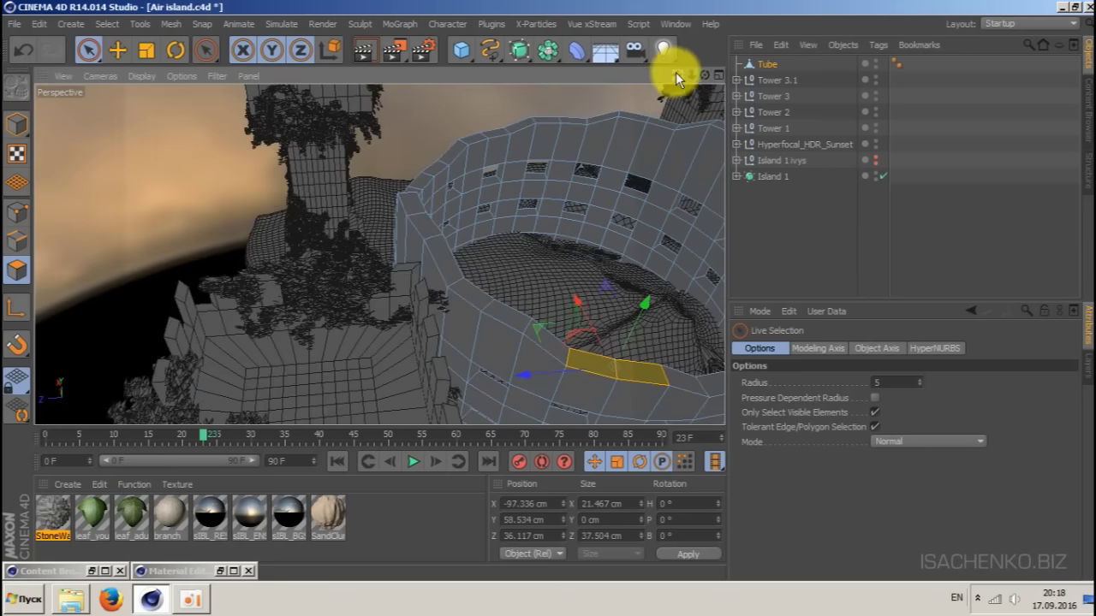
pyautogui.moveTo(676, 74); pyautogui.dragTo(714, 191)
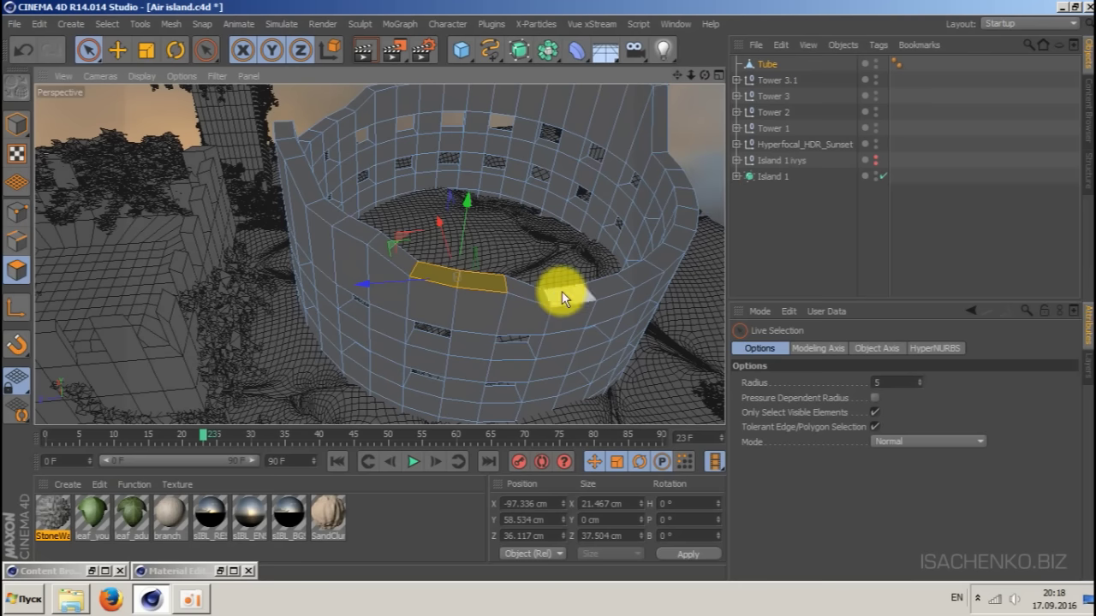
pyautogui.click(591, 294)
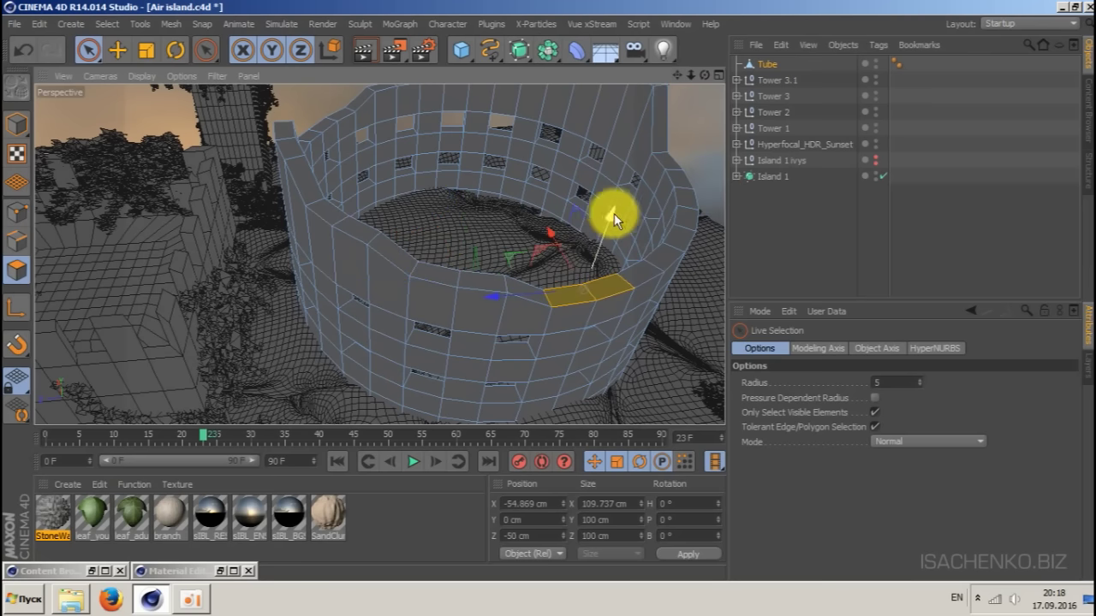
pyautogui.moveTo(614, 214); pyautogui.dragTo(610, 213)
# - Select just the next two polygons along the top rim and lower them to about Y 42.1 cm
pyautogui.keyDown('shift'); pyautogui.click(652, 262); pyautogui.keyUp('shift')
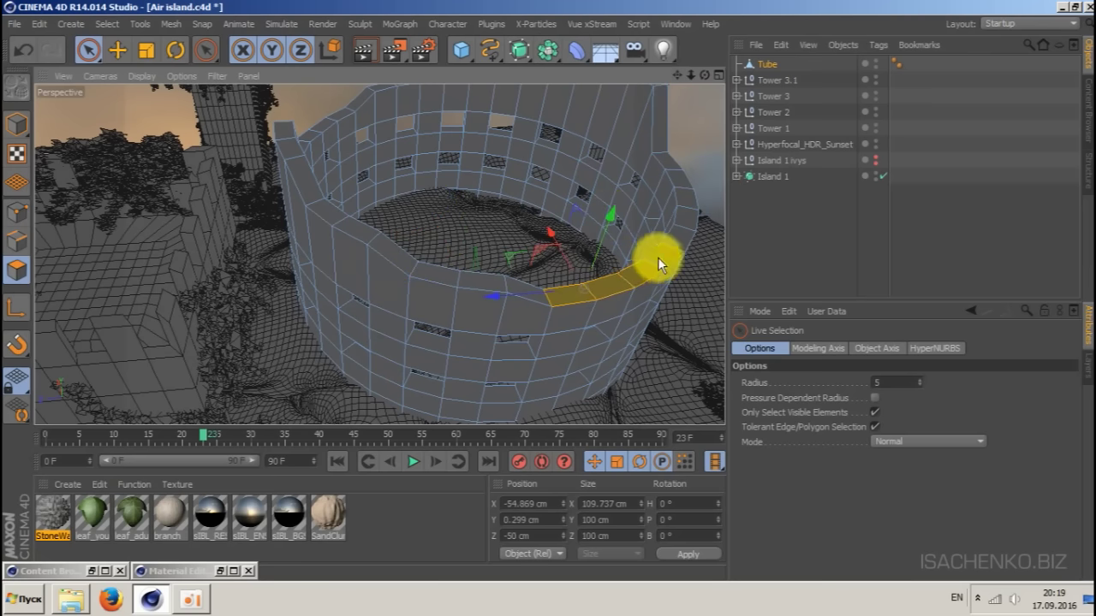
pyautogui.click(636, 274)
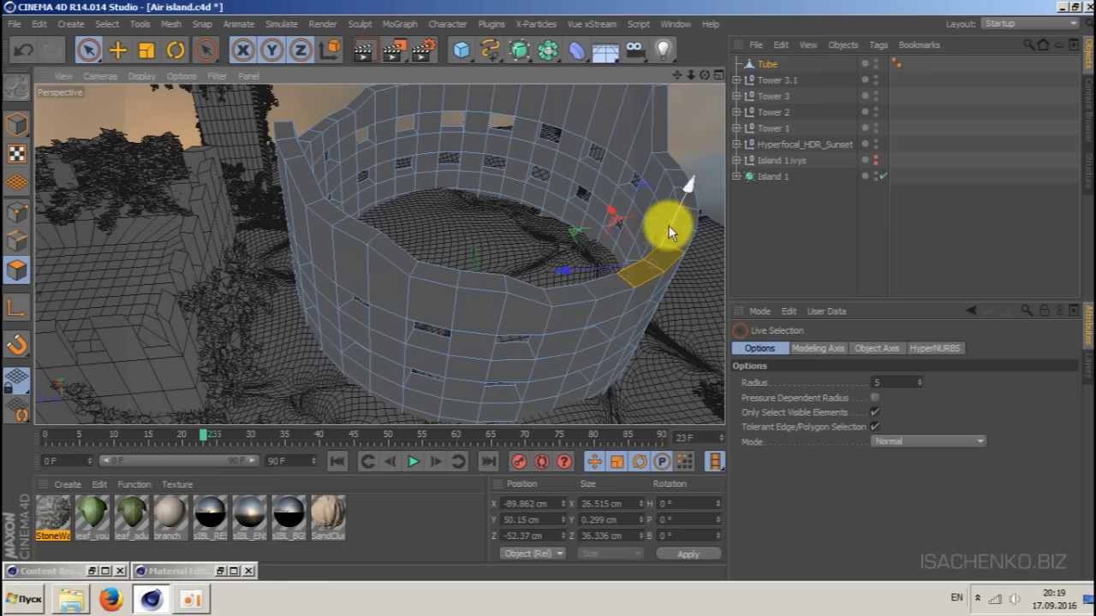
pyautogui.moveTo(681, 196); pyautogui.dragTo(681, 214)
pyautogui.scroll(-6, 542, 223)
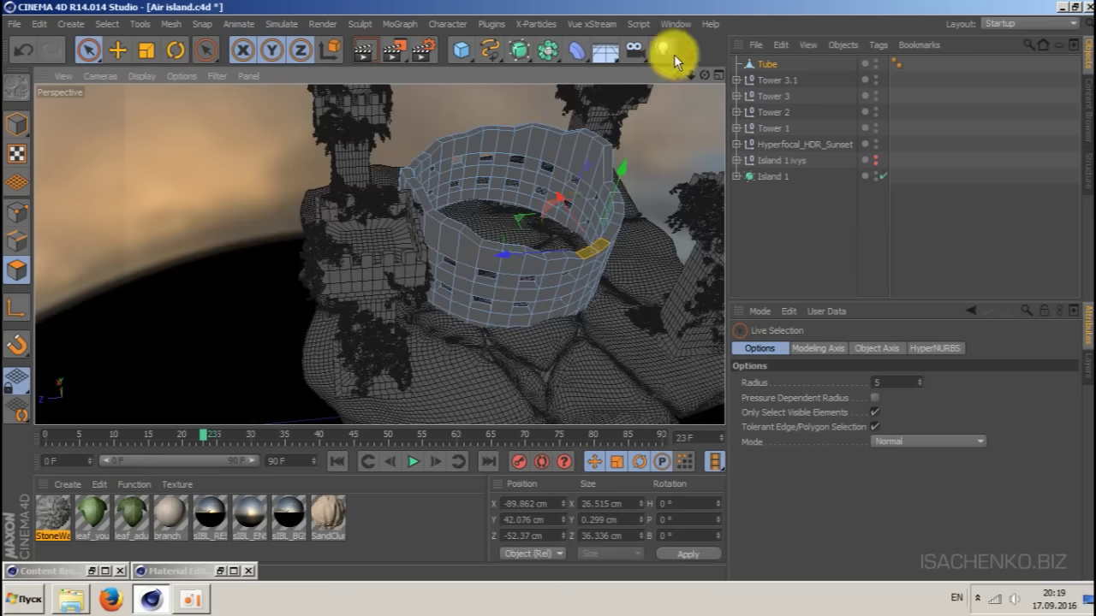
# - Rename the Tube object as Main wall and save the scene
pyautogui.moveTo(704, 73); pyautogui.dragTo(681, 75)
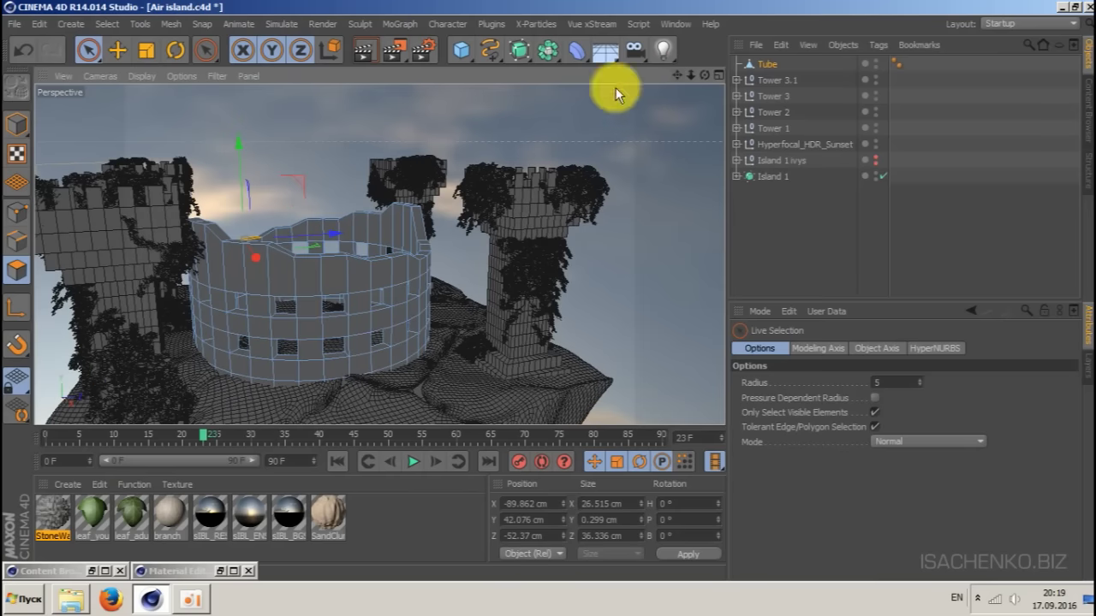
pyautogui.click(768, 64)
pyautogui.write('Wall')
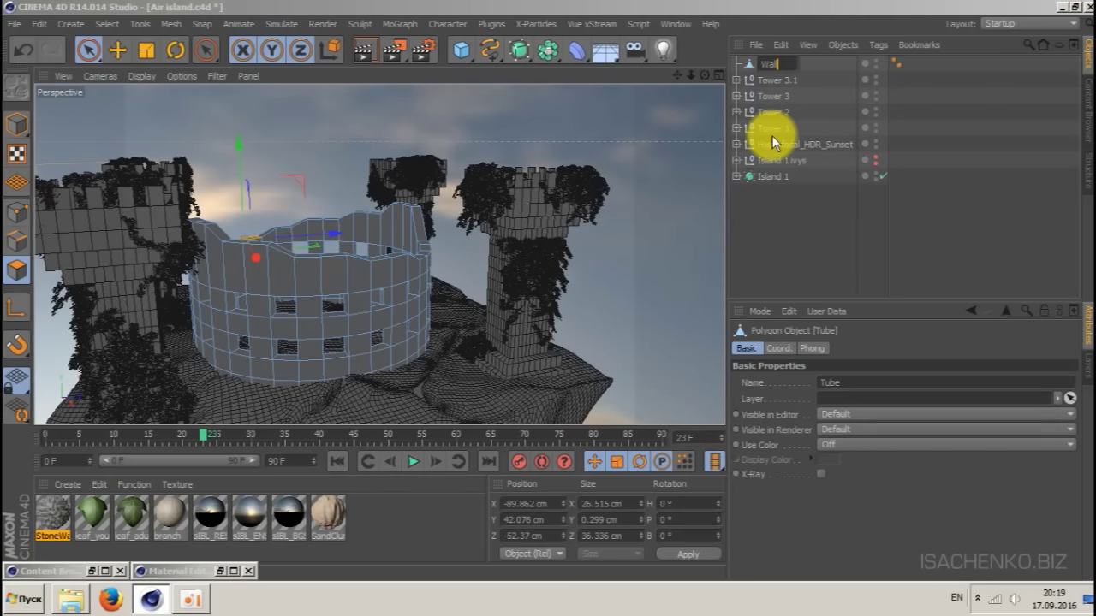
pyautogui.press('Return')
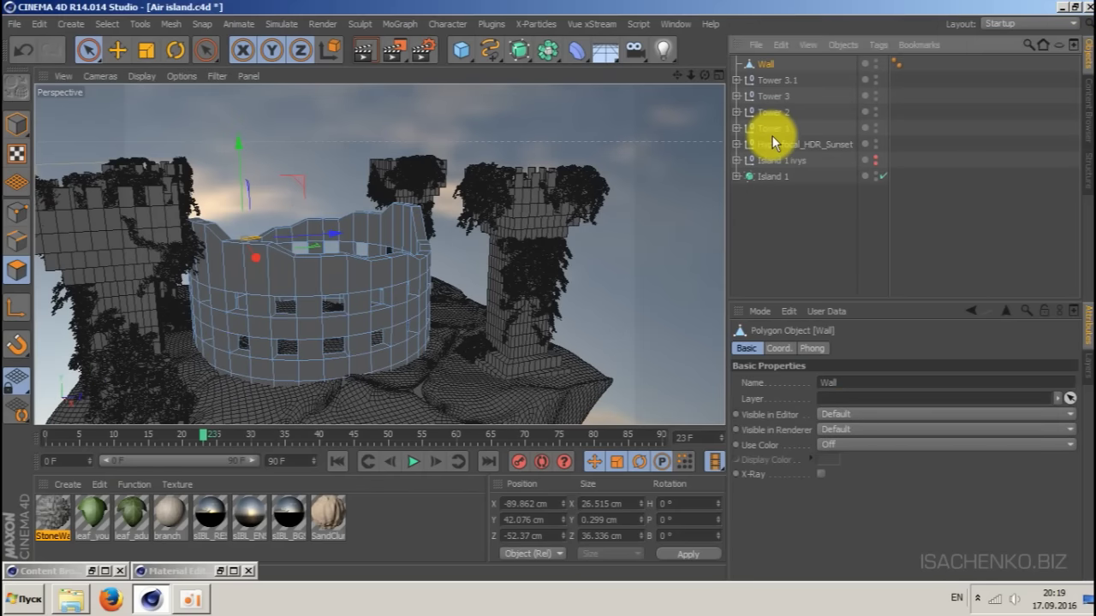
pyautogui.doubleClick(771, 64)
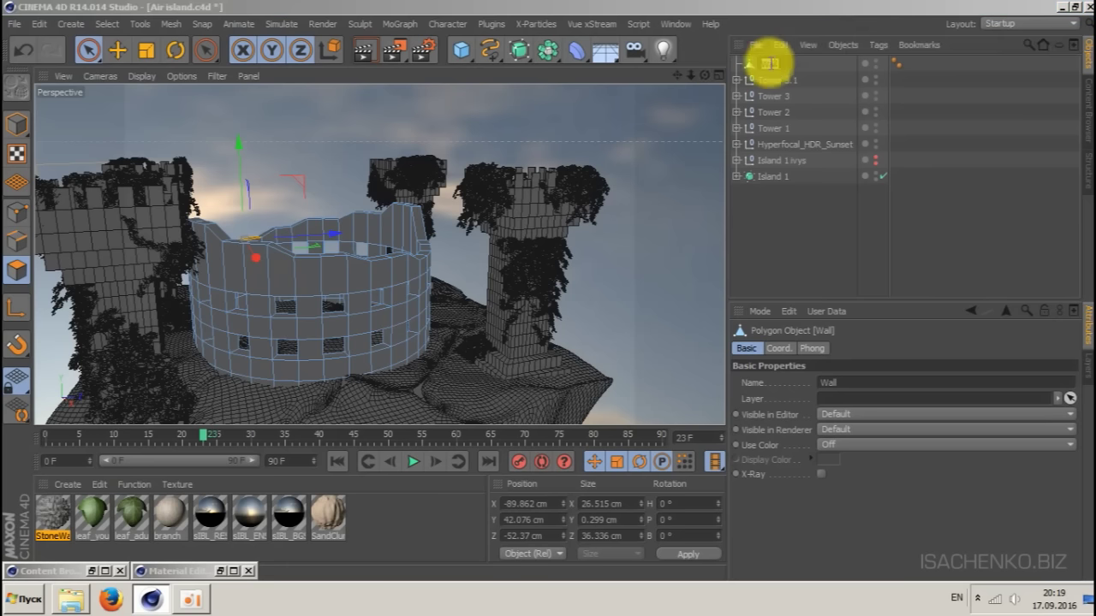
pyautogui.write('Main wa')
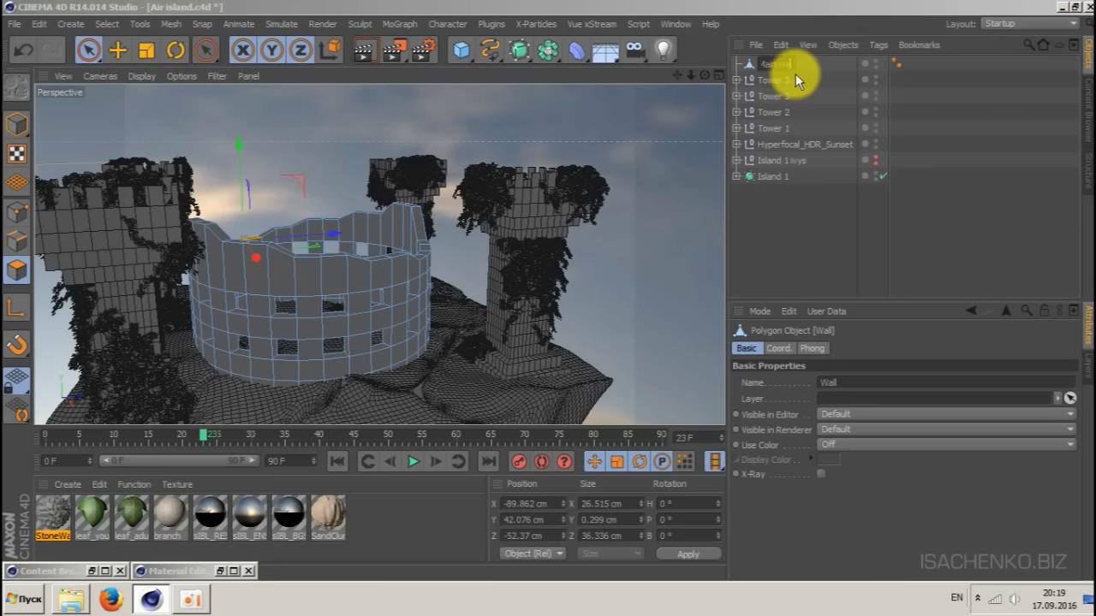
pyautogui.write('ll')
pyautogui.press('Return')
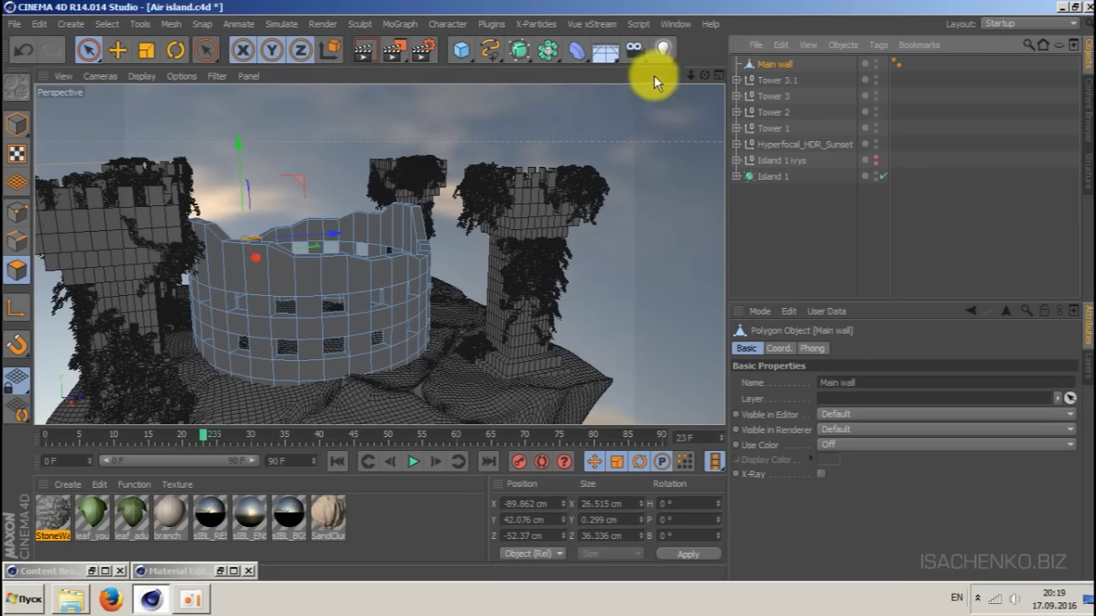
pyautogui.hotkey('ctrl', 's')
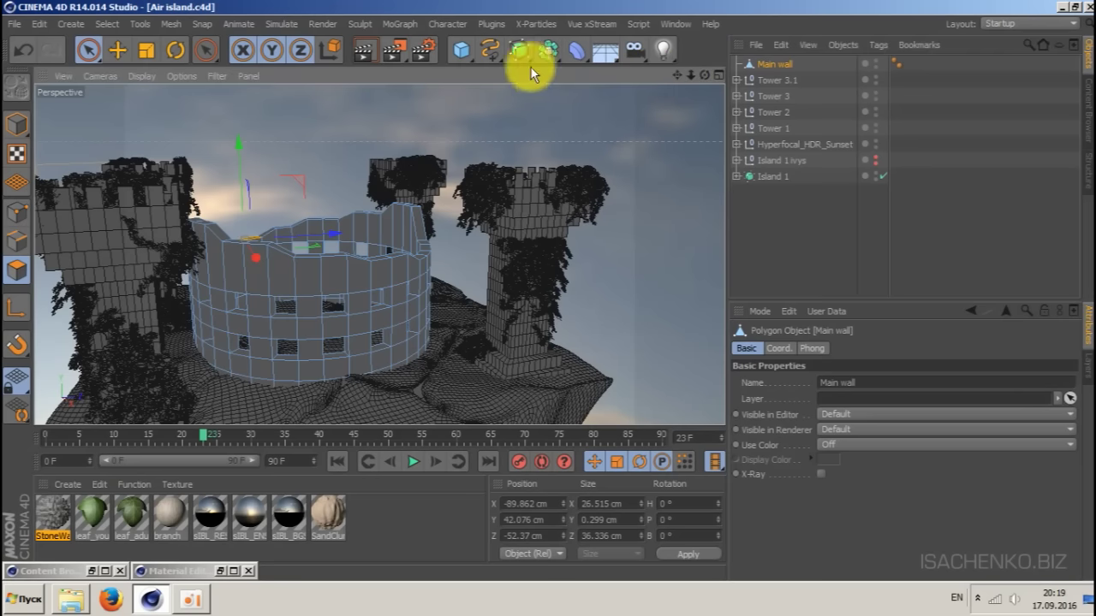
# - Add a HyperNURBS object and nest the Main wall mesh inside it to smooth the wall
pyautogui.moveTo(523, 57); pyautogui.dragTo(565, 73)
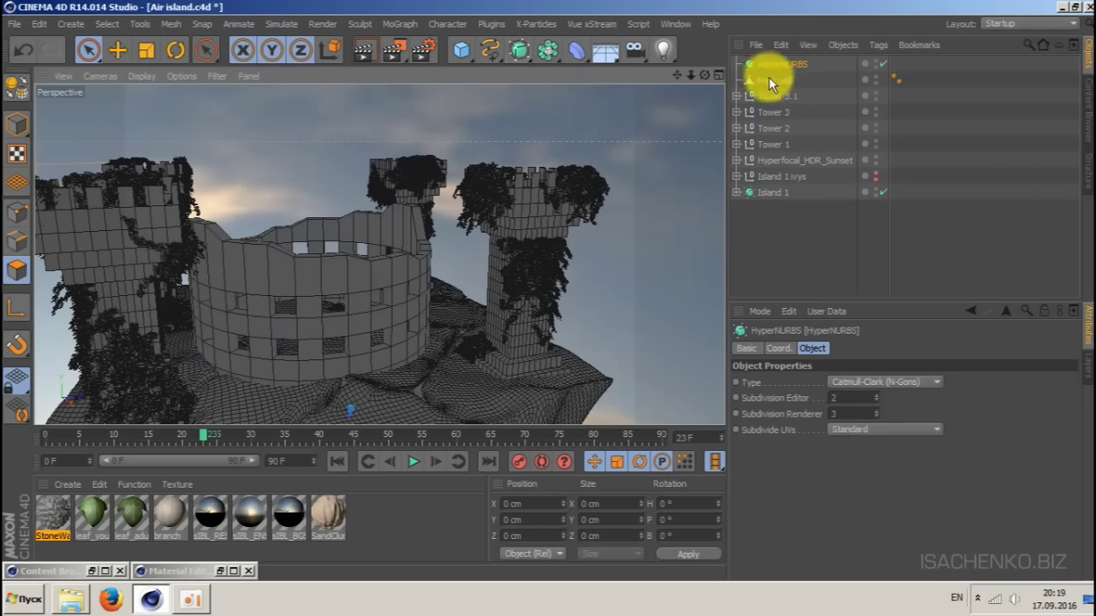
pyautogui.moveTo(769, 78); pyautogui.dragTo(787, 67)
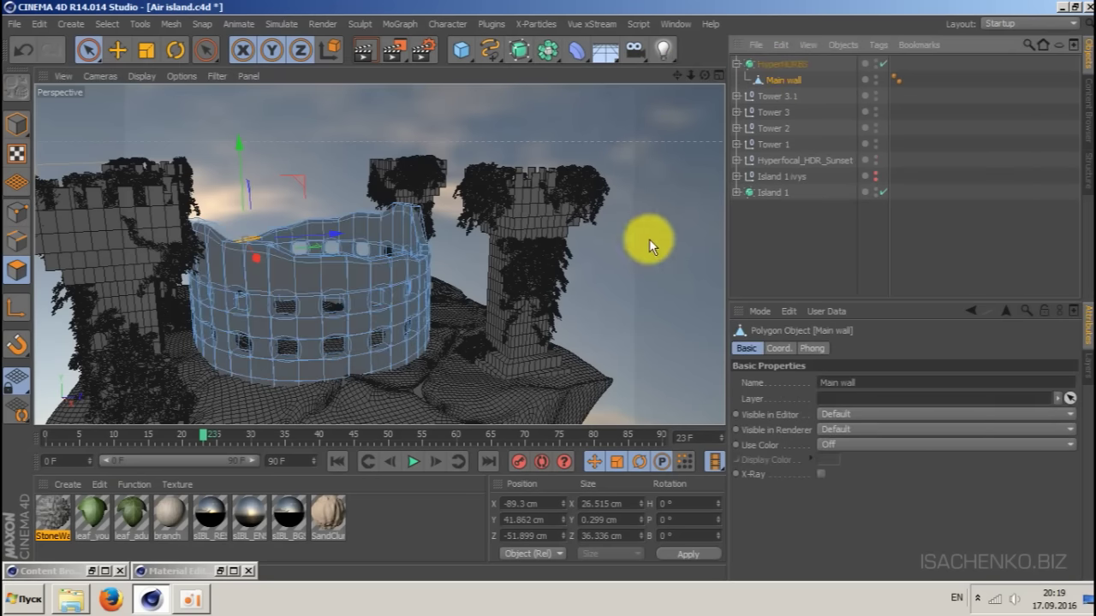
pyautogui.click(822, 271)
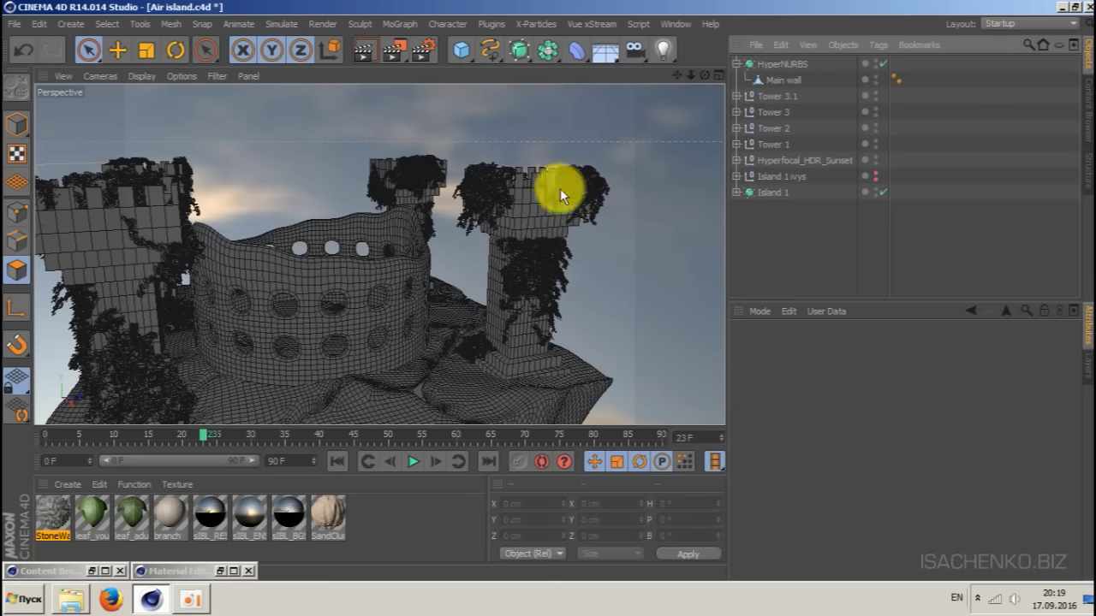
pyautogui.moveTo(705, 75); pyautogui.dragTo(660, 120)
# - Rename the HyperNURBS object as Main wall
pyautogui.doubleClick(777, 63)
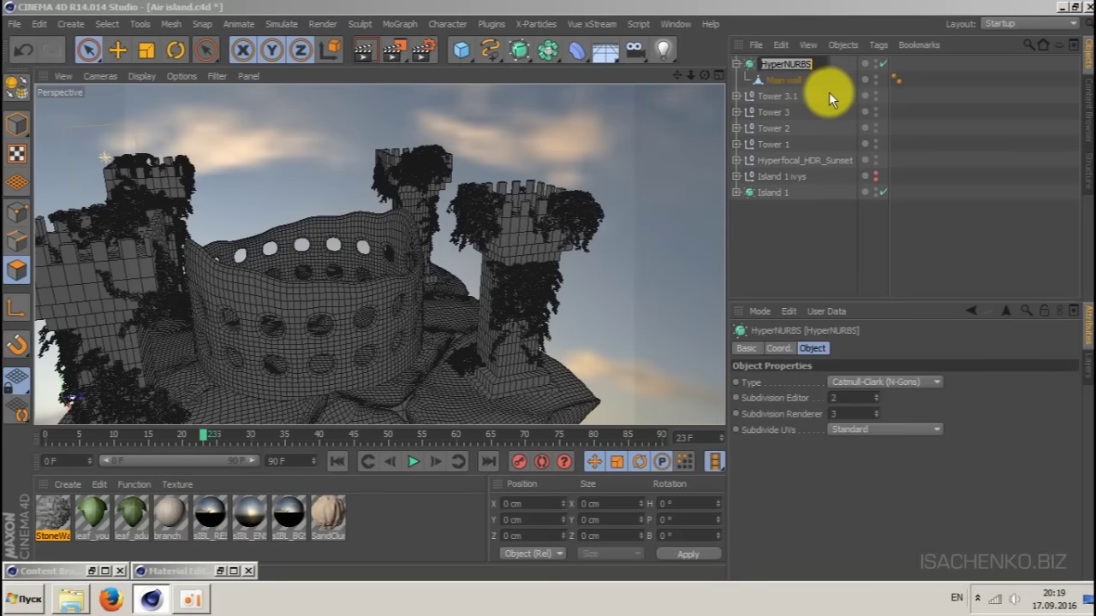
pyautogui.write('Main wall')
pyautogui.press('Return')
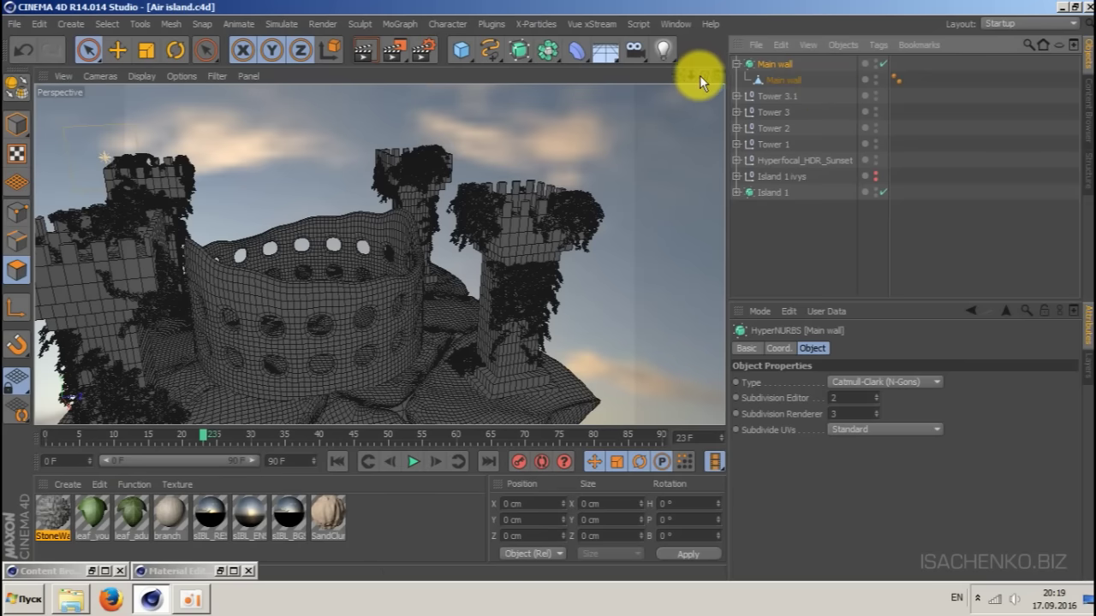
# - Add a cylinder and raise it to about Y 377.8 cm so it stands inside the round wall
pyautogui.moveTo(704, 75); pyautogui.dragTo(704, 102)
pyautogui.moveTo(679, 75); pyautogui.dragTo(764, 23)
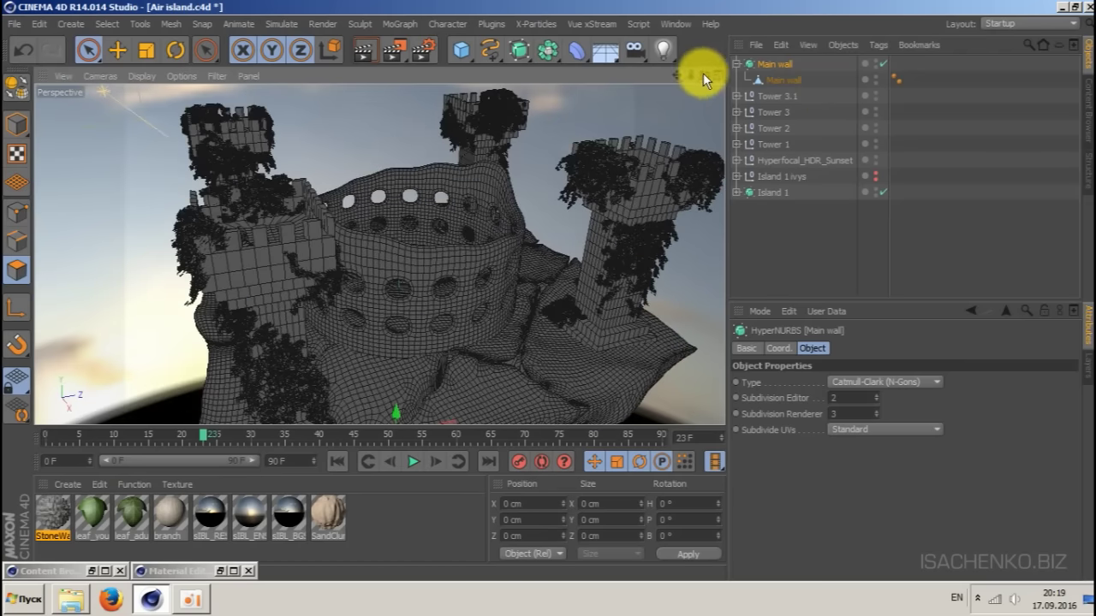
pyautogui.moveTo(703, 75); pyautogui.dragTo(740, 104)
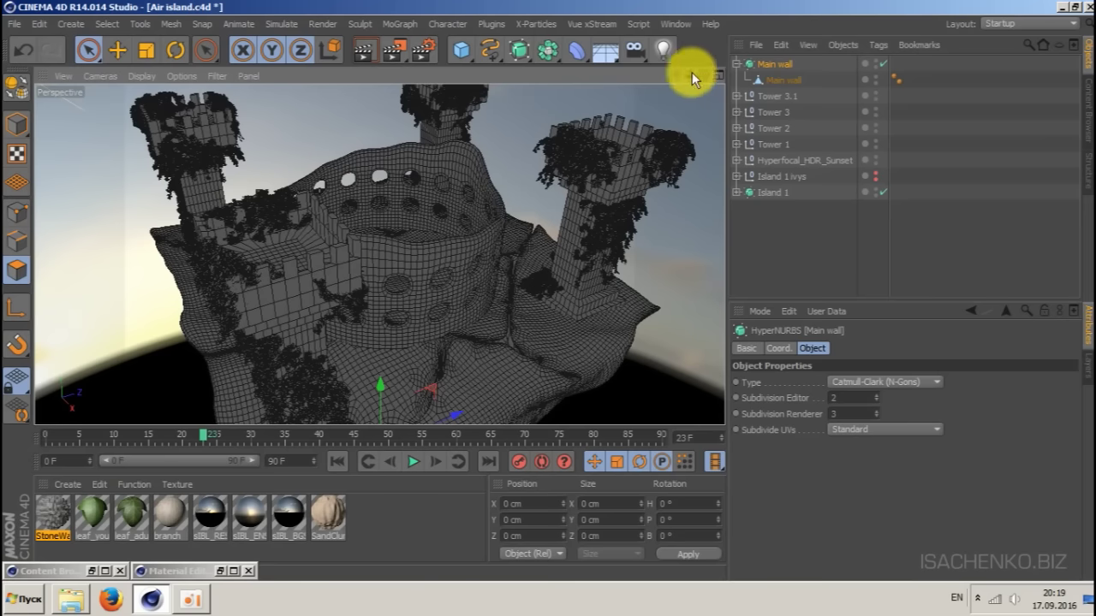
pyautogui.moveTo(678, 75); pyautogui.dragTo(682, 81)
pyautogui.click(465, 54)
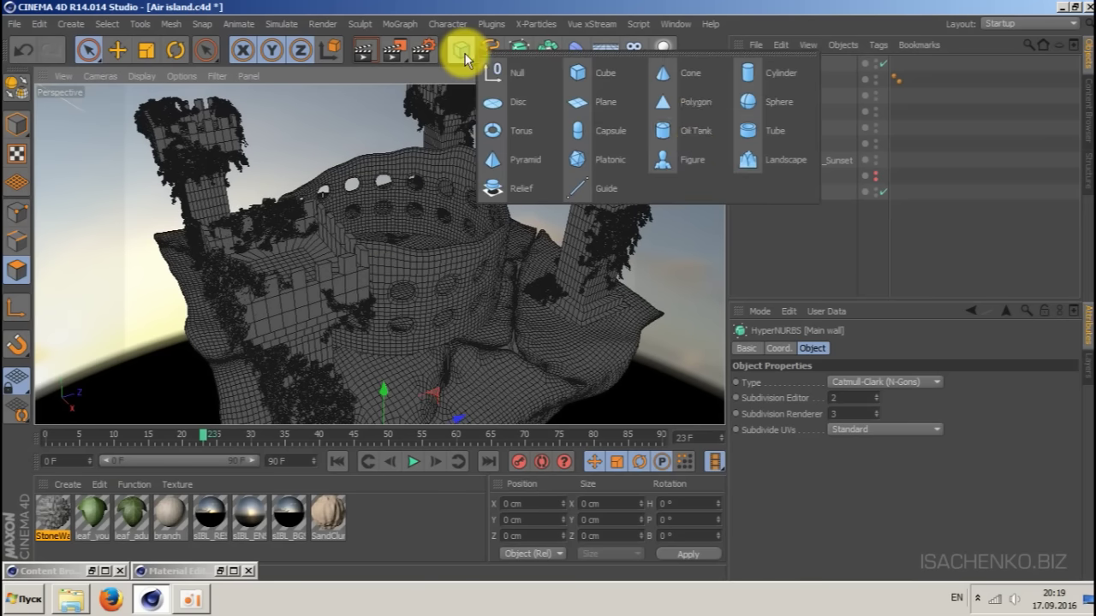
pyautogui.click(788, 76)
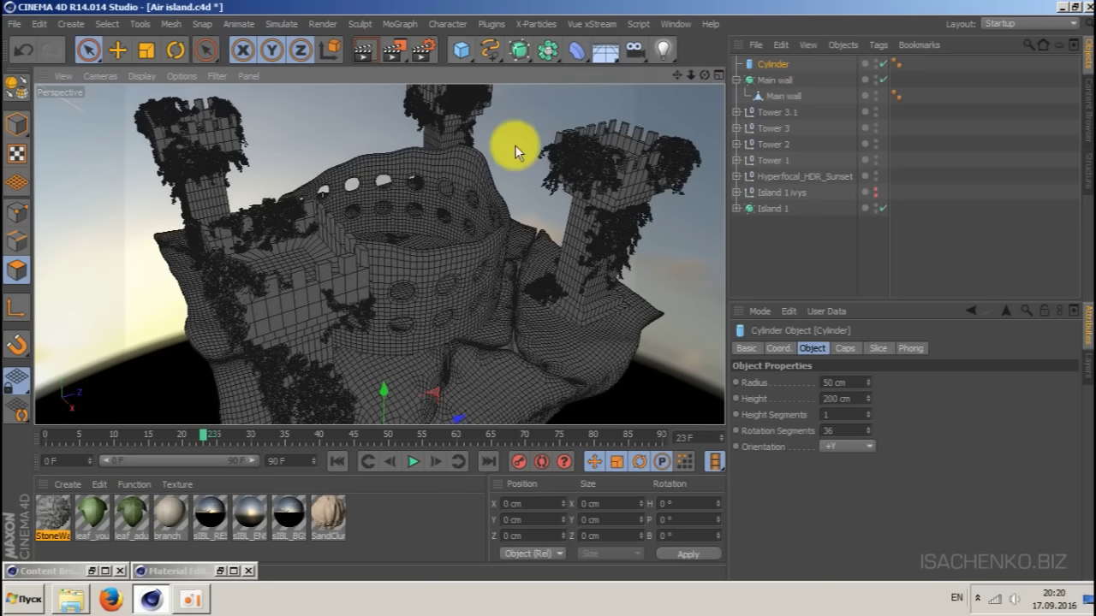
pyautogui.moveTo(386, 389); pyautogui.dragTo(416, 104)
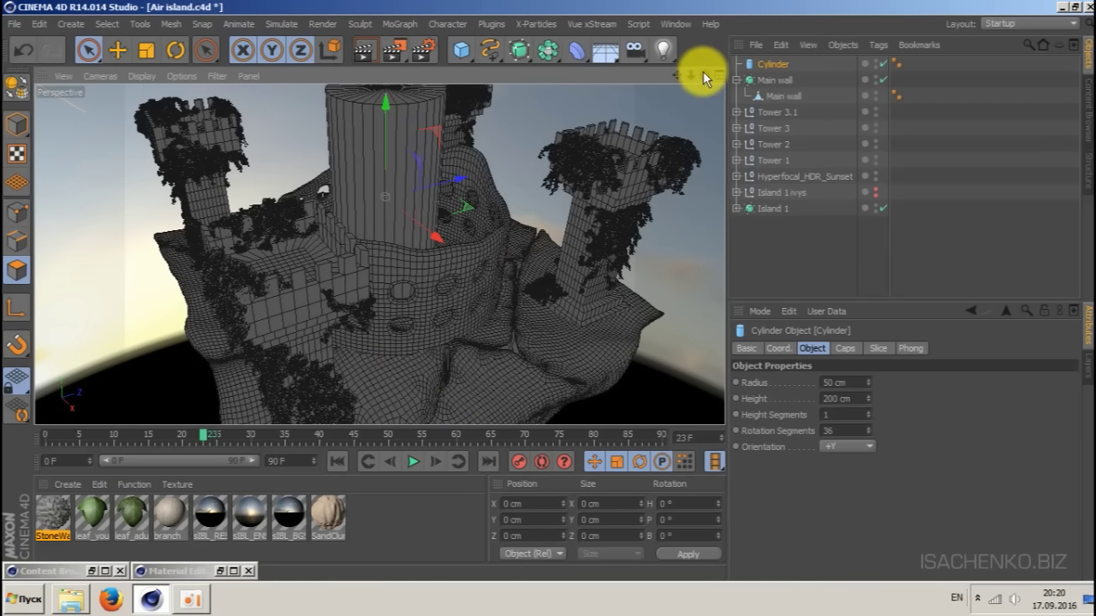
# - Select the Main wall mesh as a whole model and move it along X to about -4.1 cm to centre it around the cylinder
pyautogui.moveTo(704, 74); pyautogui.dragTo(727, 190)
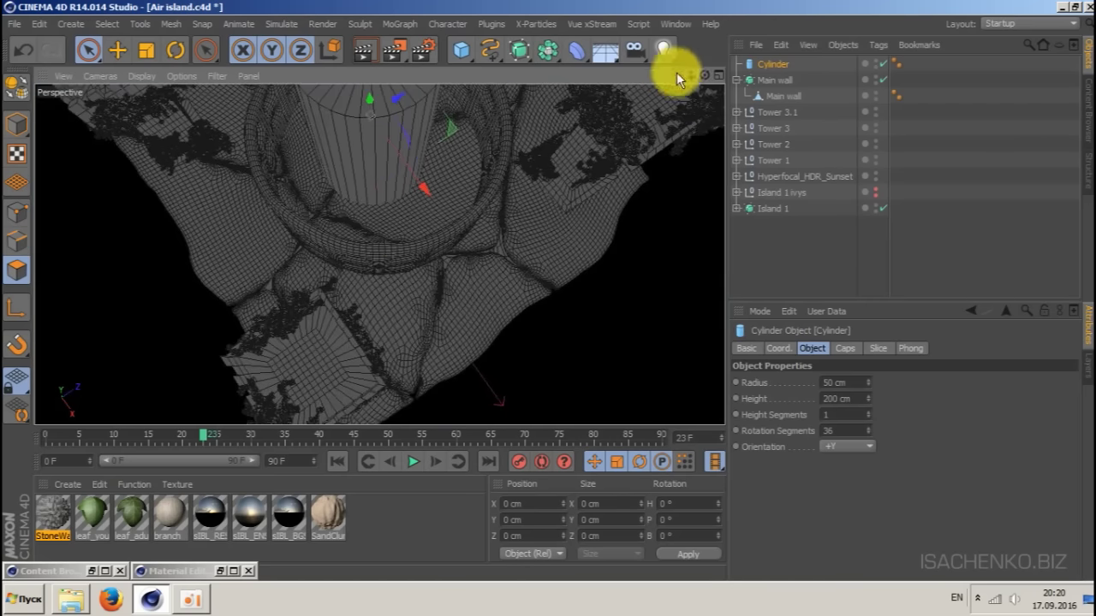
pyautogui.moveTo(676, 74); pyautogui.dragTo(704, 137)
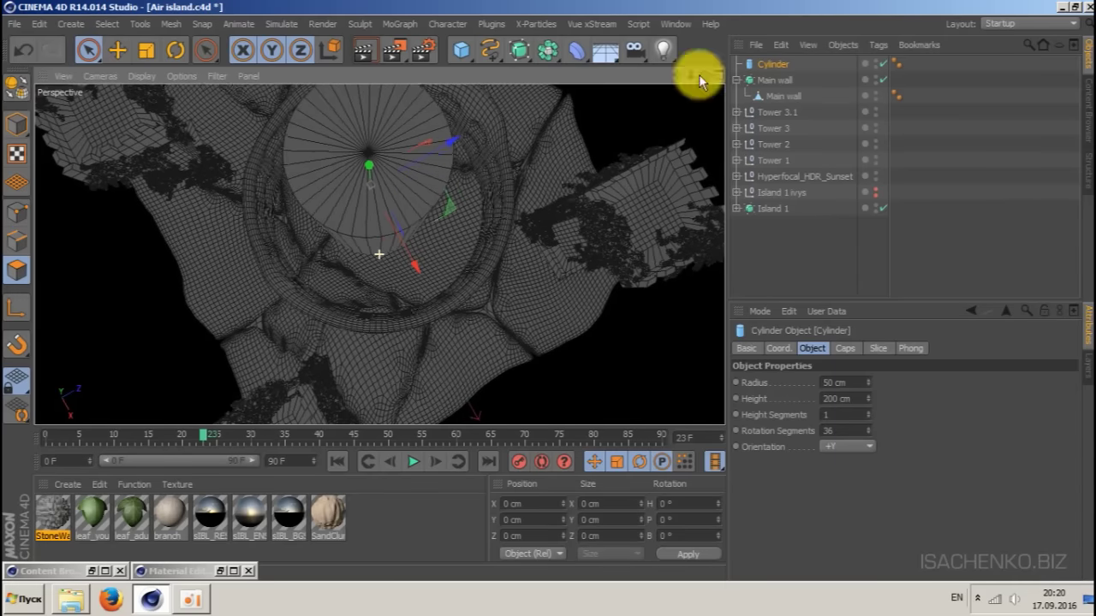
pyautogui.moveTo(678, 74); pyautogui.dragTo(758, 130)
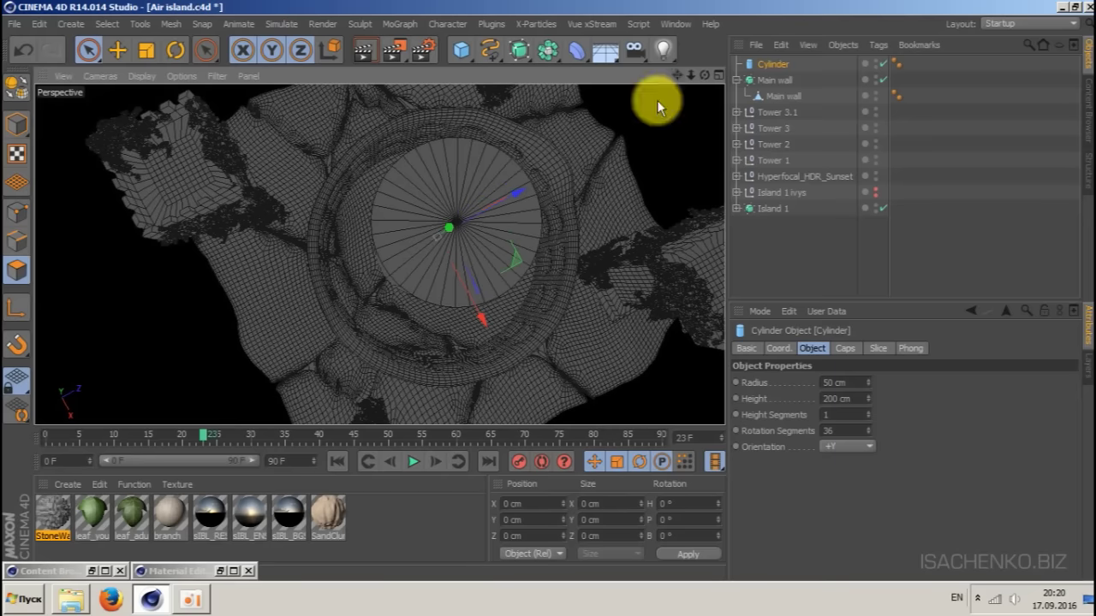
pyautogui.click(773, 94)
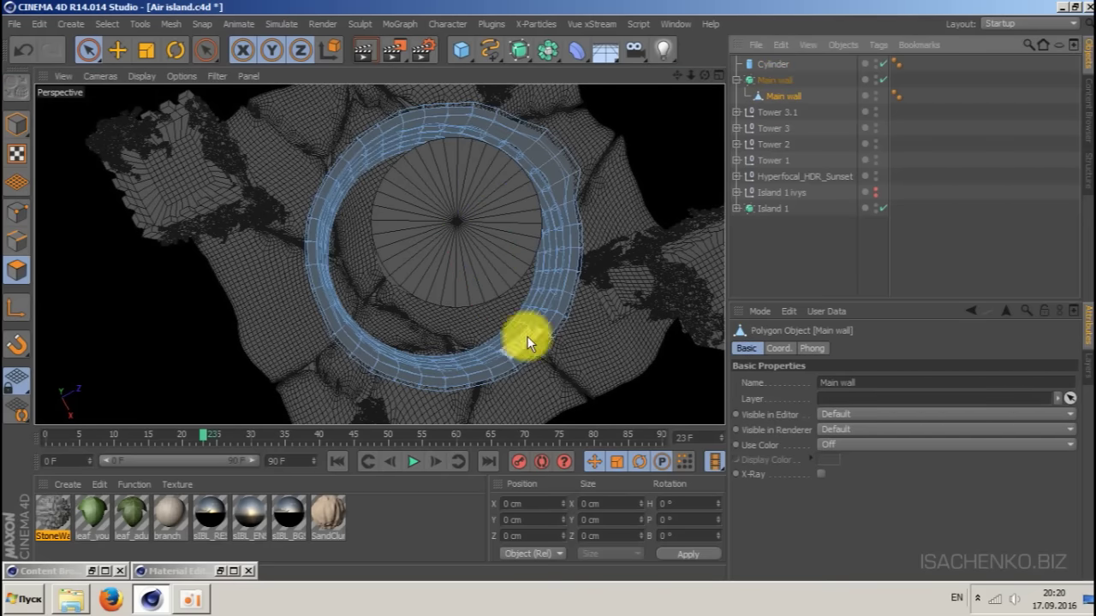
pyautogui.moveTo(704, 75); pyautogui.dragTo(685, 26)
pyautogui.scroll(-3, 668, 139)
pyautogui.scroll(-2, 662, 180)
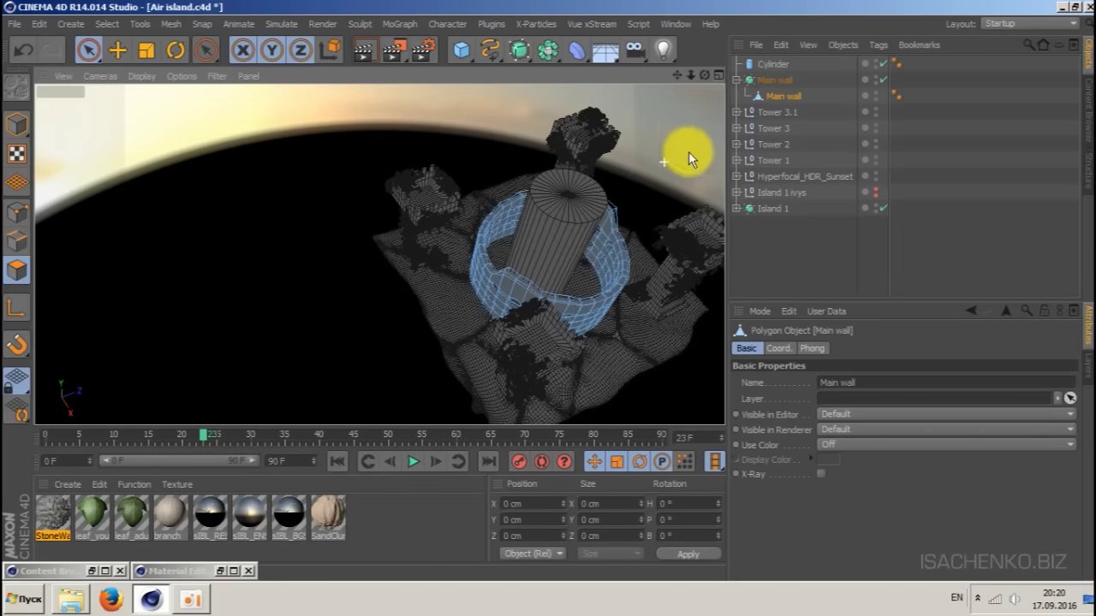
pyautogui.moveTo(677, 75); pyautogui.dragTo(691, 189)
pyautogui.click(15, 128)
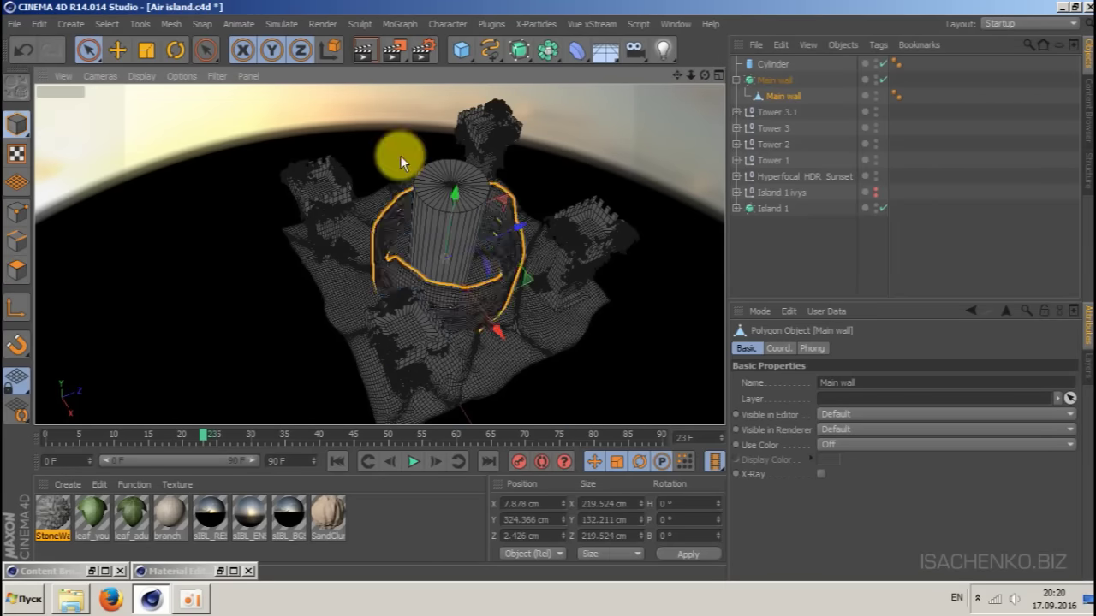
pyautogui.scroll(5, 479, 237)
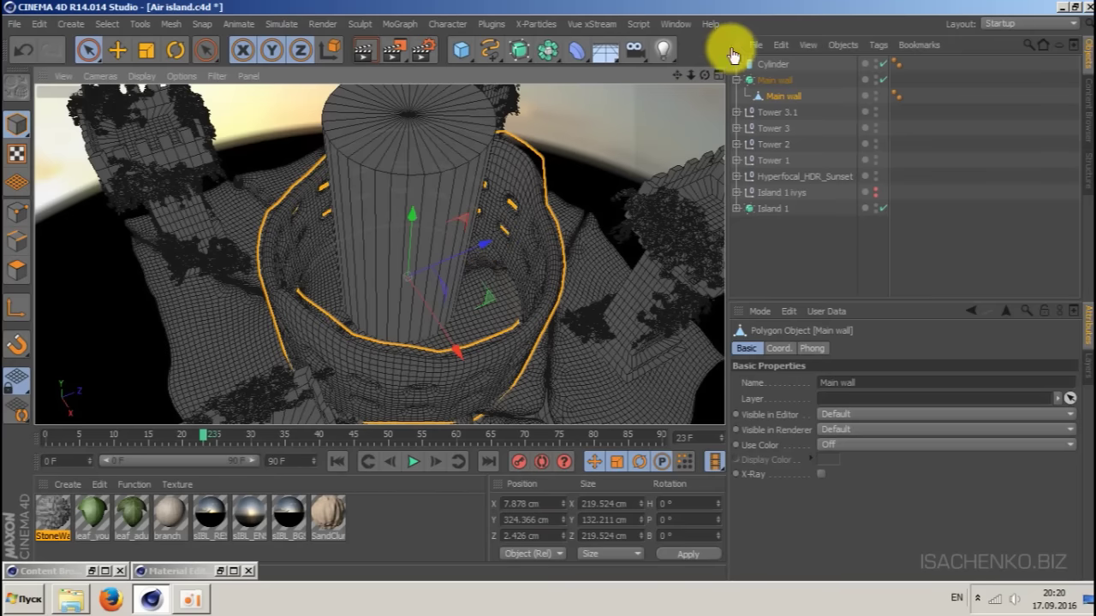
pyautogui.moveTo(704, 75); pyautogui.dragTo(612, 74)
pyautogui.moveTo(434, 301); pyautogui.dragTo(436, 285)
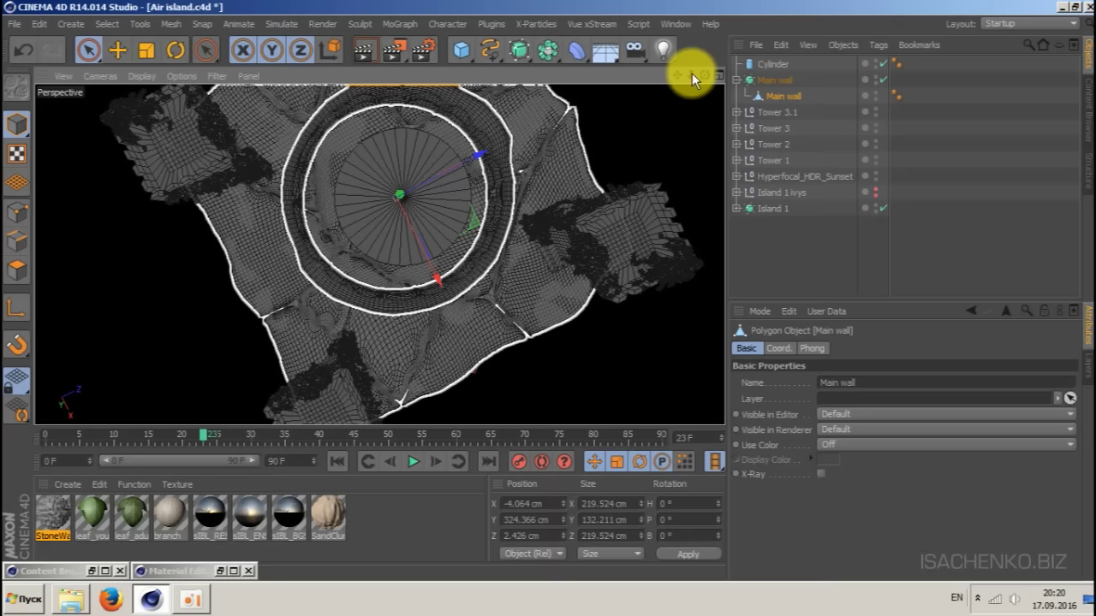
# - Move the Main wall mesh along Z to about 5.4 cm, judging its centring around the cylinder from above
pyautogui.moveTo(704, 76)
pyautogui.mouseDown()
pyautogui.moveTo(705, 60)
pyautogui.moveTo(705, 85)
pyautogui.mouseUp()
pyautogui.moveTo(379, 254); pyautogui.dragTo(379, 254)
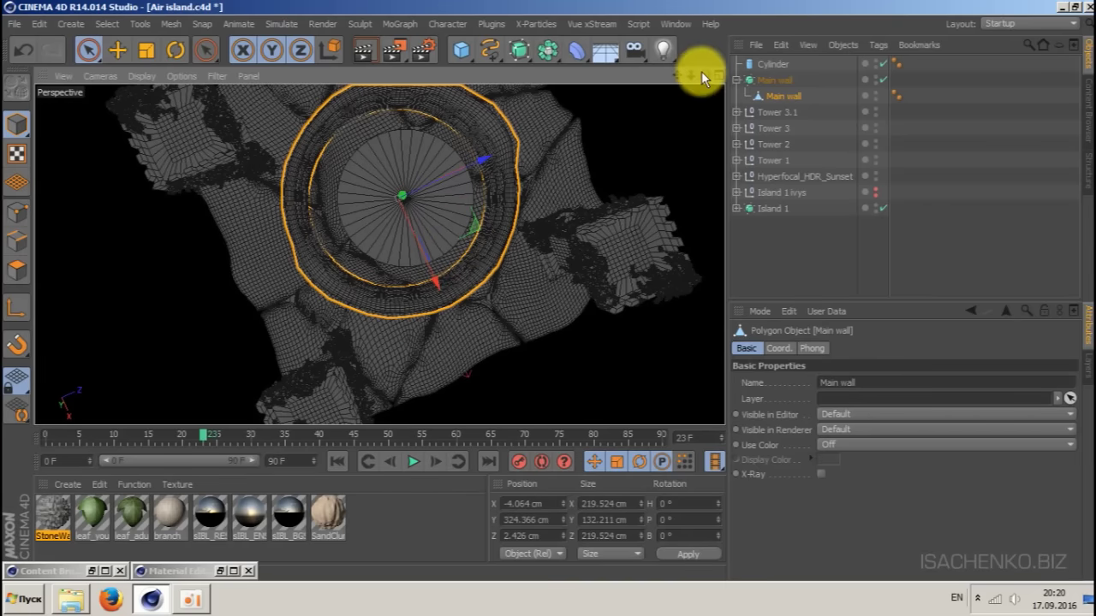
pyautogui.moveTo(701, 71); pyautogui.dragTo(618, 102)
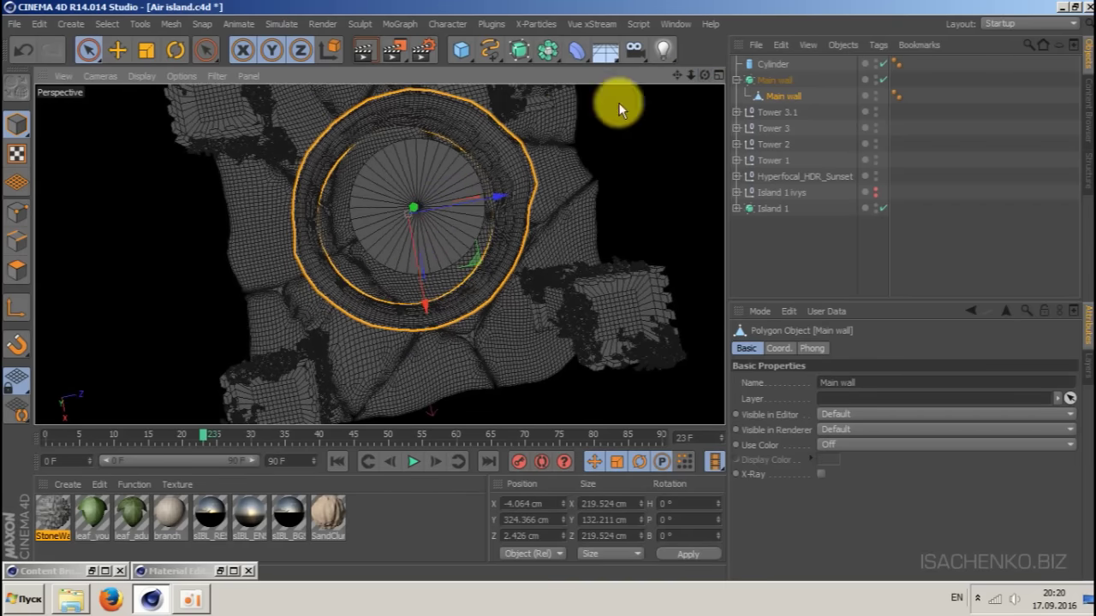
pyautogui.moveTo(672, 73); pyautogui.dragTo(496, 197)
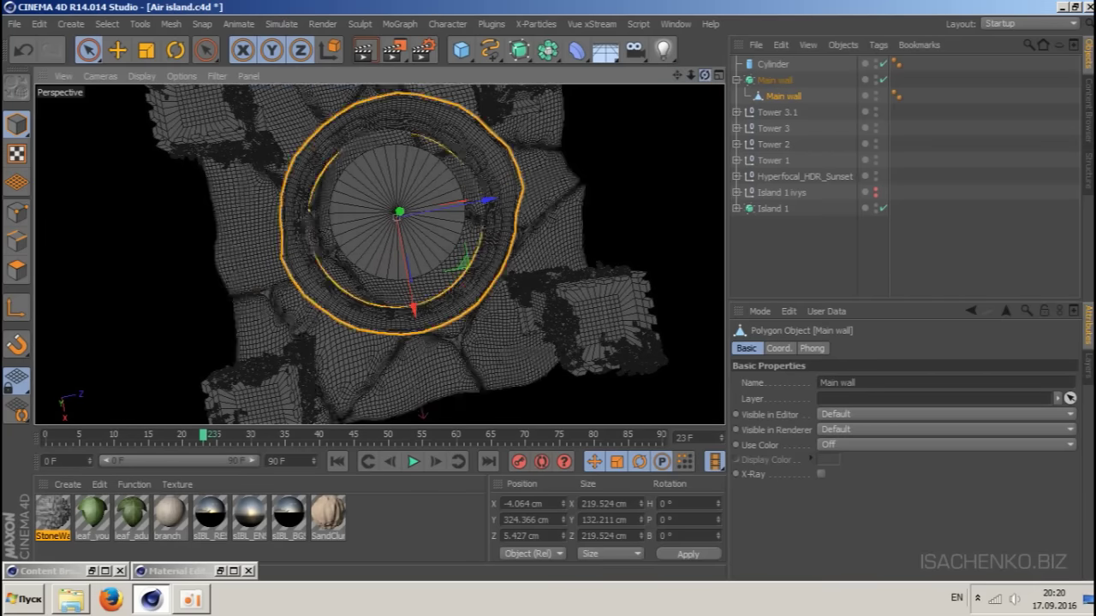
# - Set the cylinder's height segments to 10
pyautogui.moveTo(704, 76); pyautogui.dragTo(720, 195)
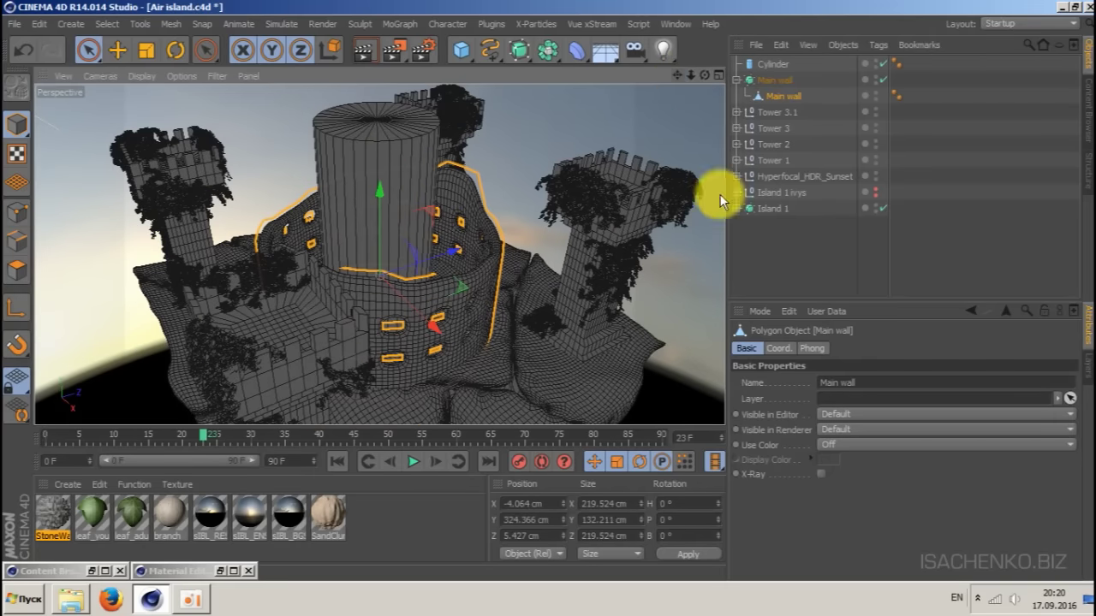
pyautogui.click(774, 64)
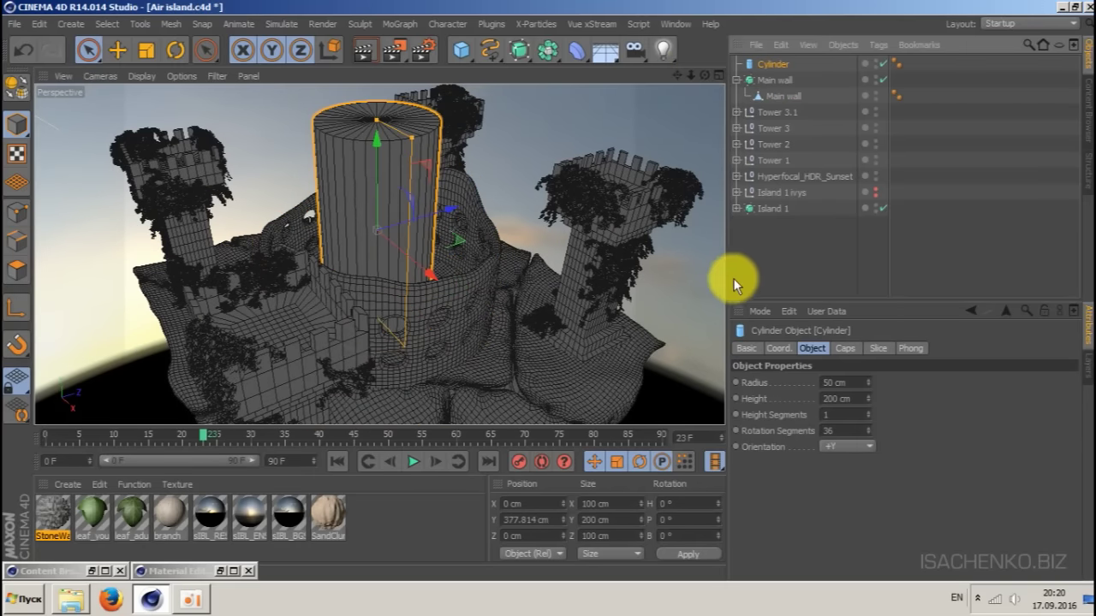
pyautogui.doubleClick(820, 414)
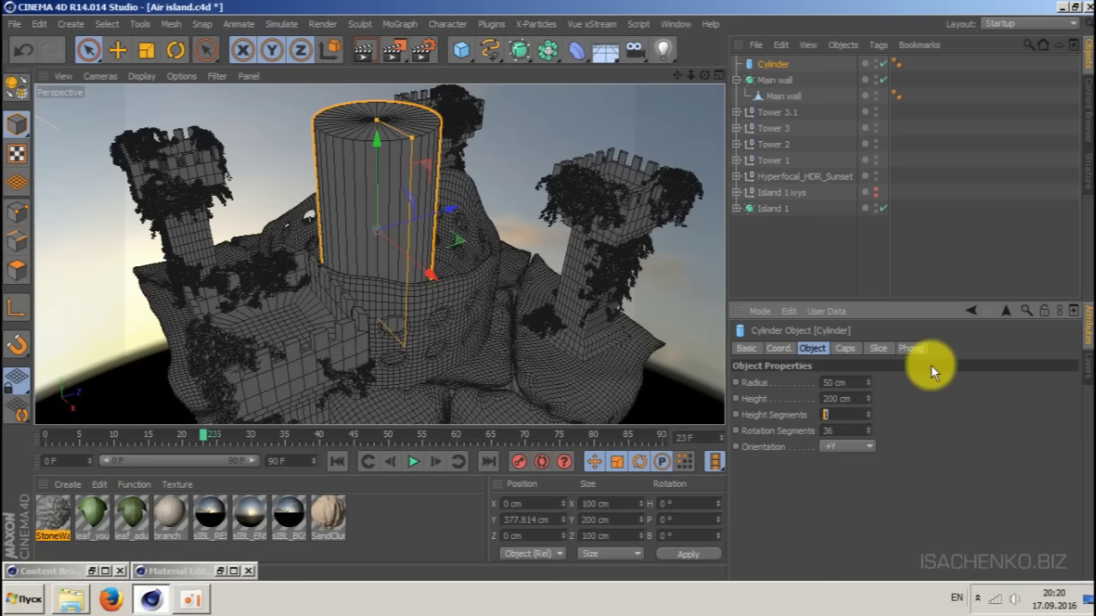
pyautogui.write('10')
pyautogui.press('Return')
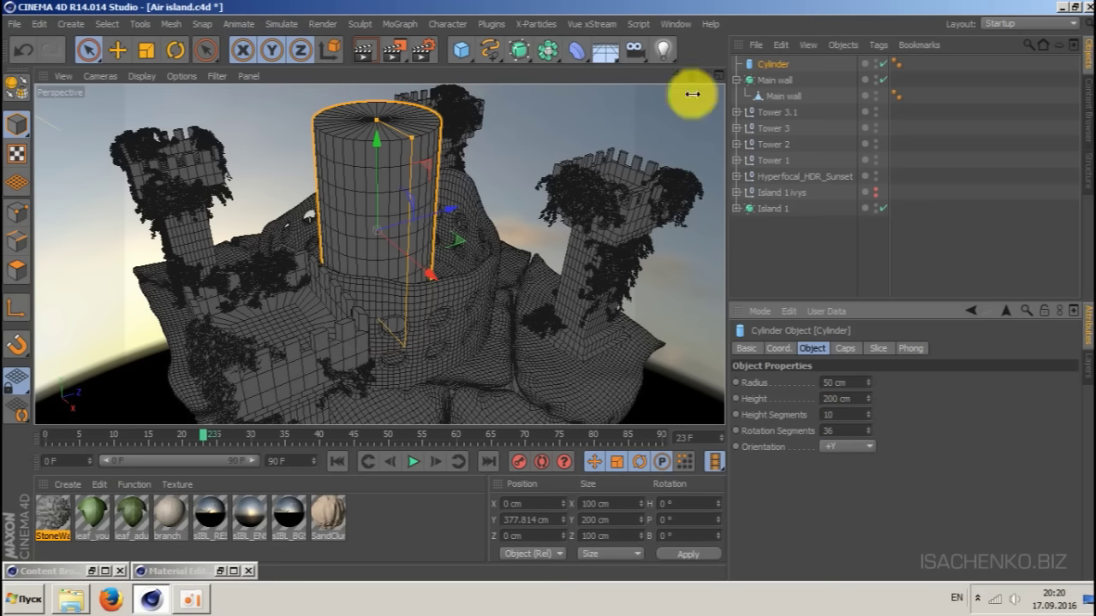
# - Convert the cylinder to an editable polygon object and delete its UVW tag
pyautogui.moveTo(702, 74); pyautogui.dragTo(804, 38)
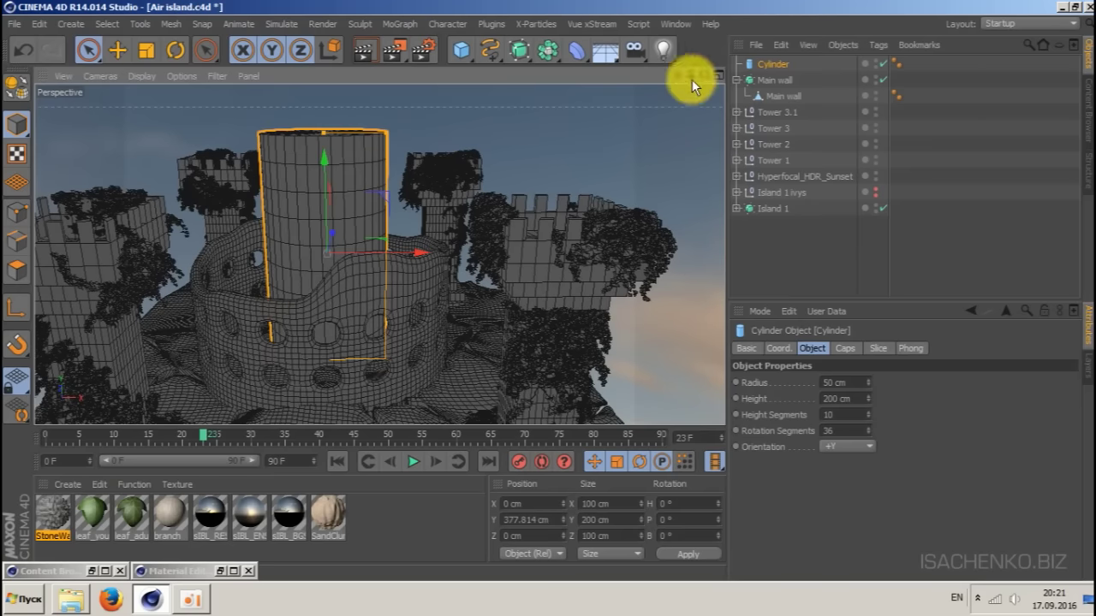
pyautogui.press('c')
pyautogui.click(912, 63)
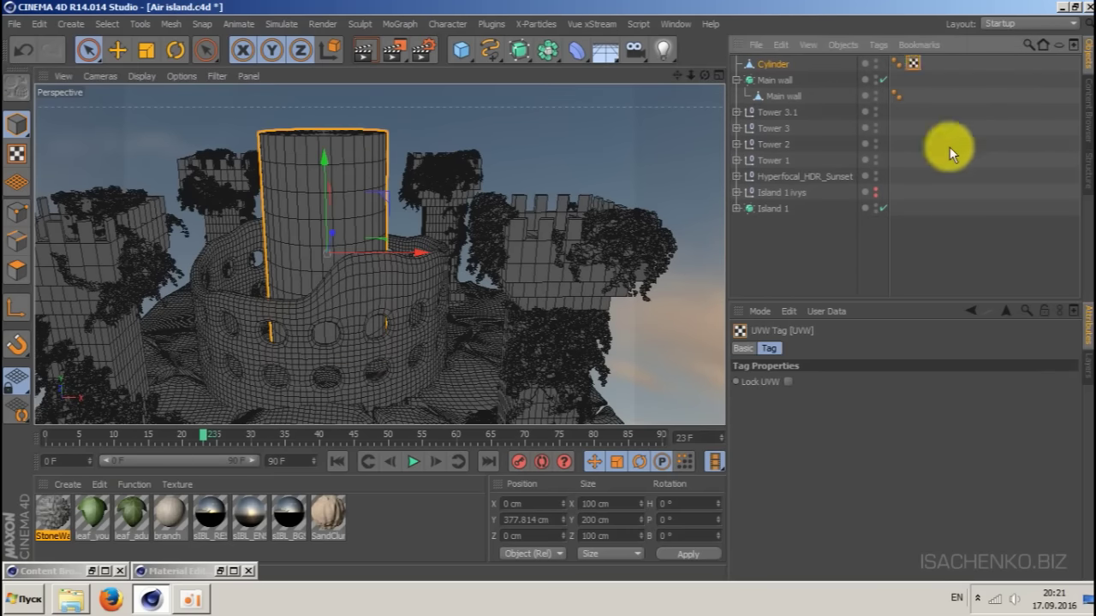
pyautogui.press('Delete')
pyautogui.moveTo(678, 76); pyautogui.dragTo(411, 102)
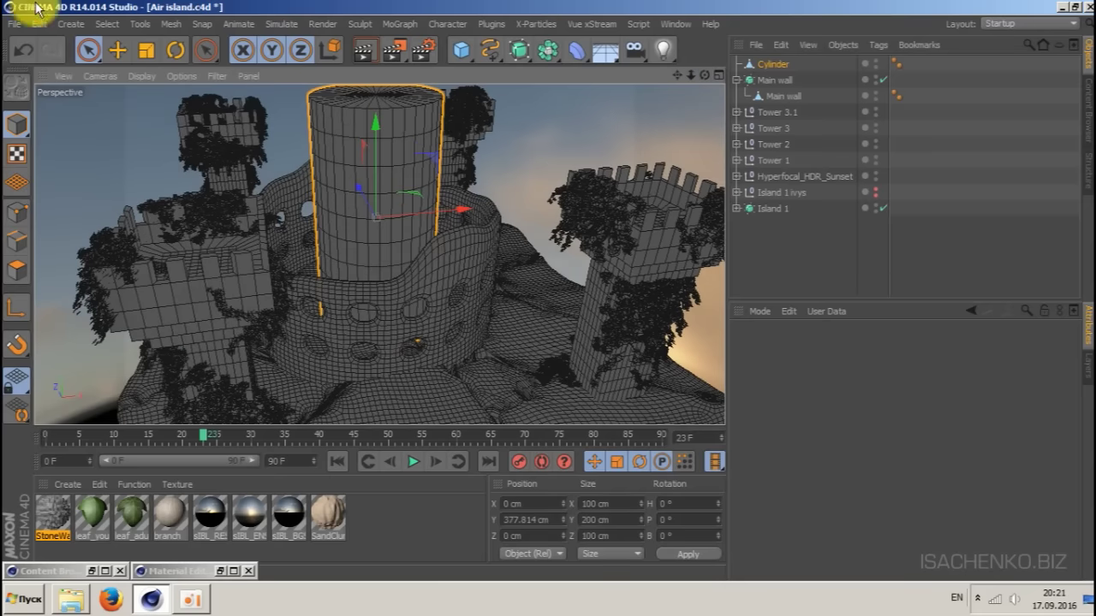
# - Loop-select the horizontal ring of polygons around the cylinder's middle, at a Y position of 30 cm
pyautogui.click(107, 23)
pyautogui.click(76, 74)
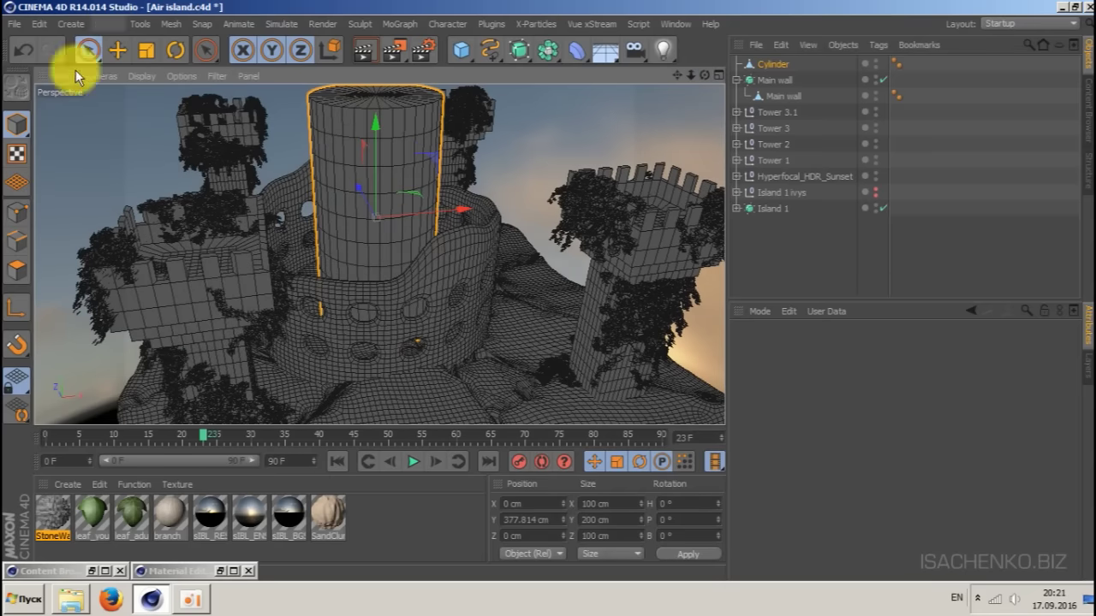
pyautogui.click(17, 268)
pyautogui.click(107, 24)
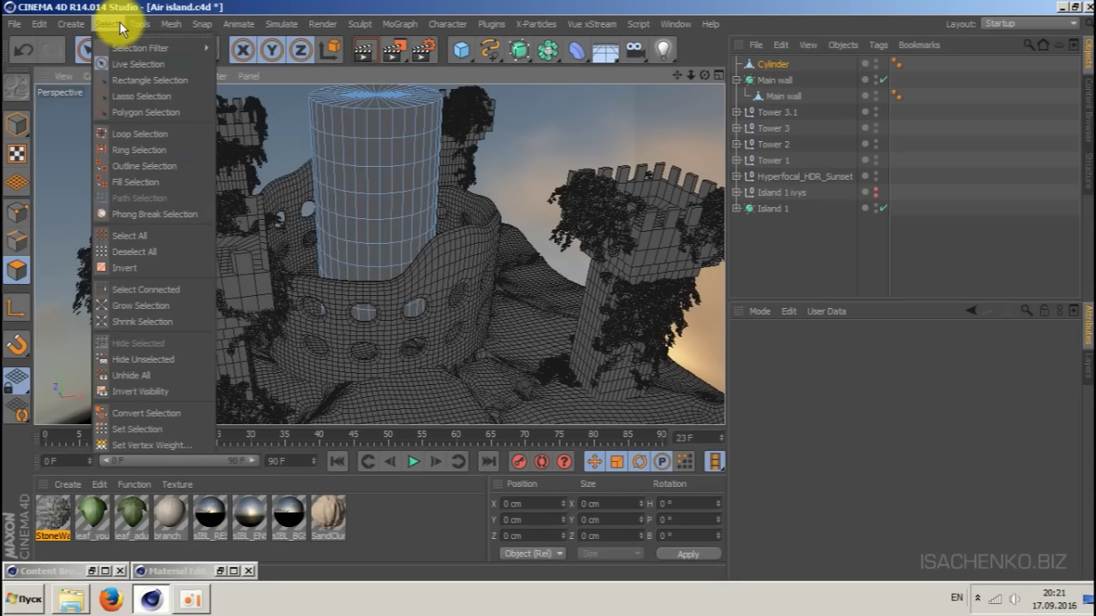
pyautogui.click(112, 134)
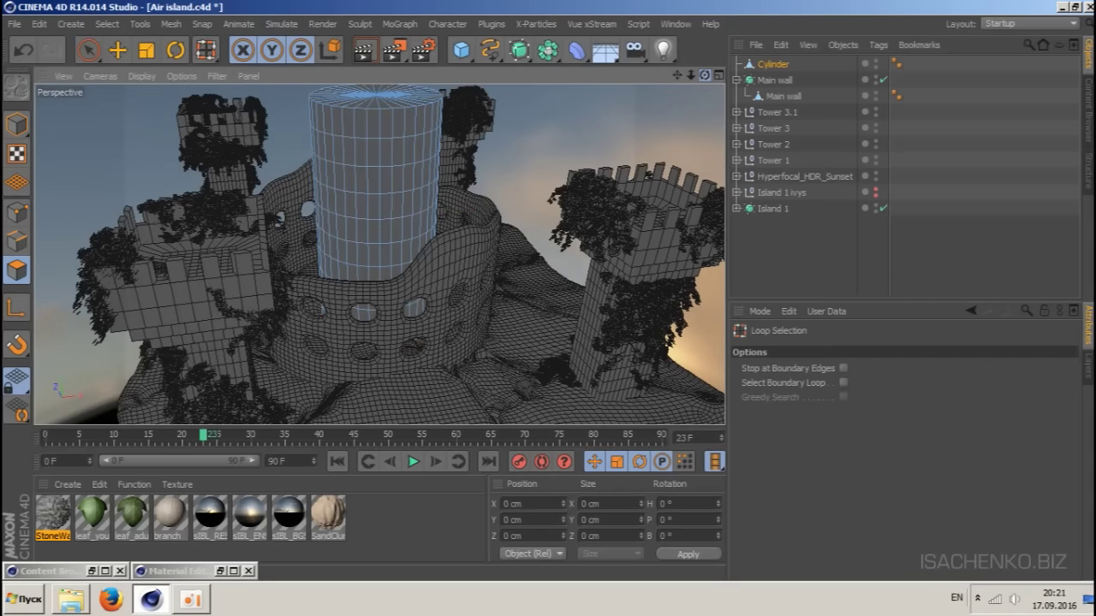
pyautogui.keyDown('alt'); pyautogui.moveTo(379, 254); pyautogui.dragTo(402, 239); pyautogui.keyUp('alt')
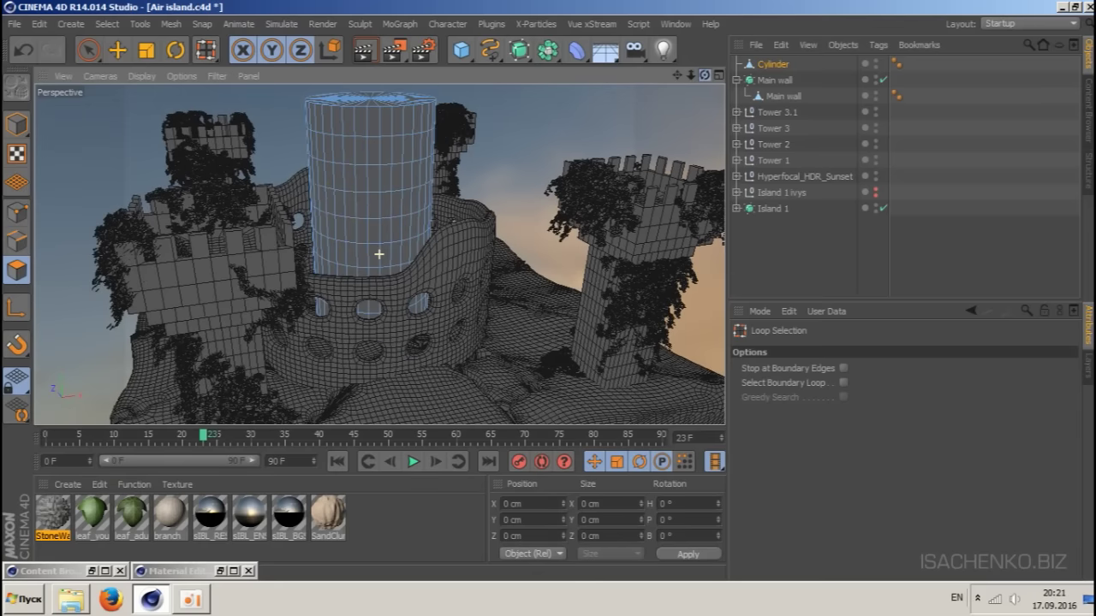
pyautogui.click(350, 207)
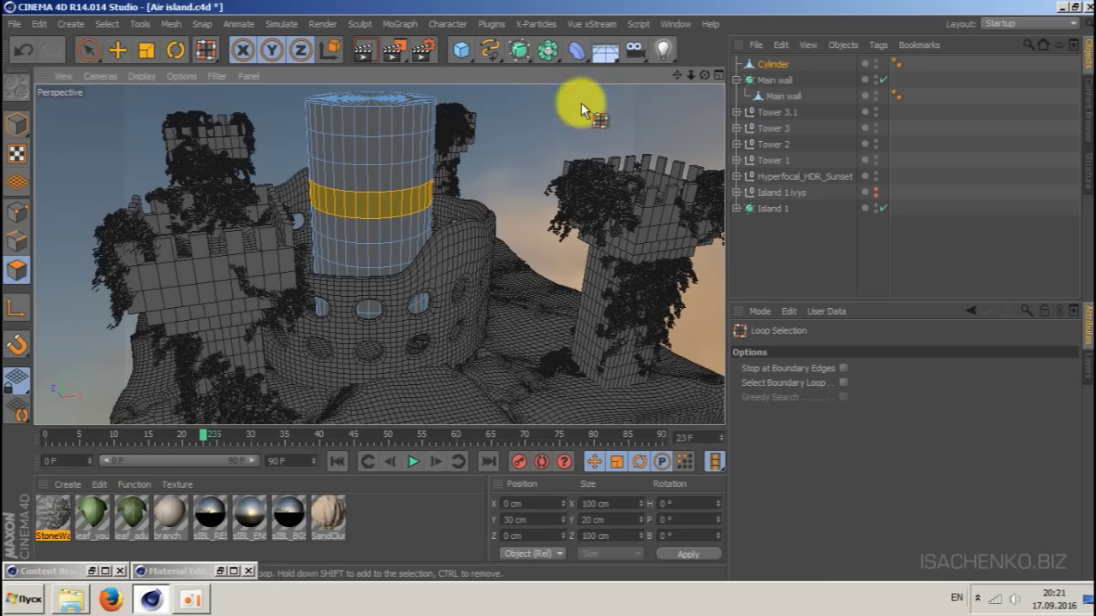
pyautogui.scroll(3, 357, 204)
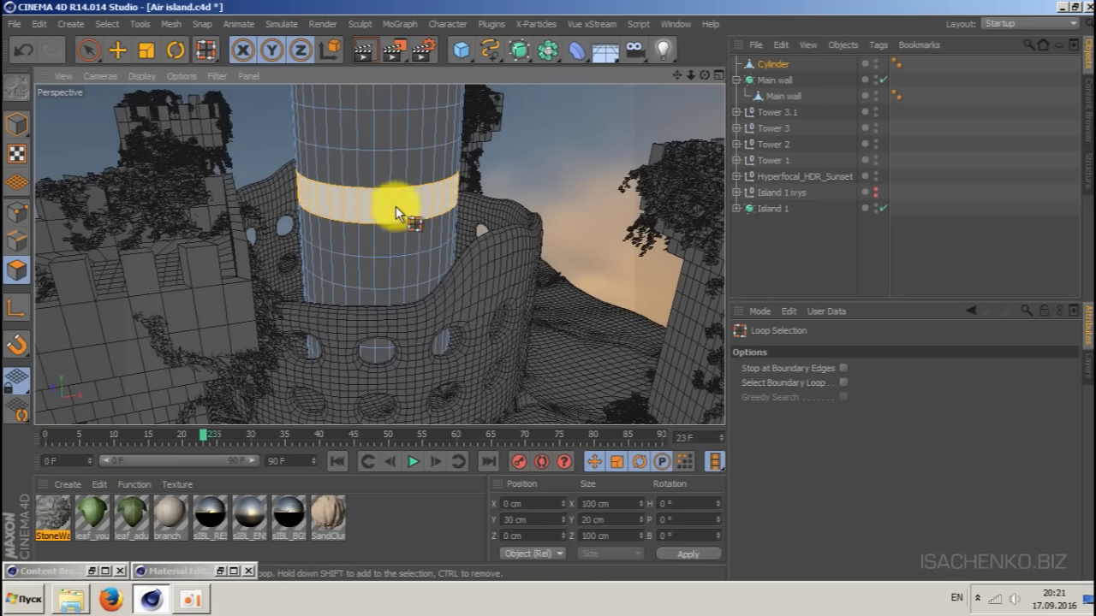
# - Loop-select the edge ring along the top of the selected polygon band and move it down to Y about 28.8 cm
pyautogui.click(17, 243)
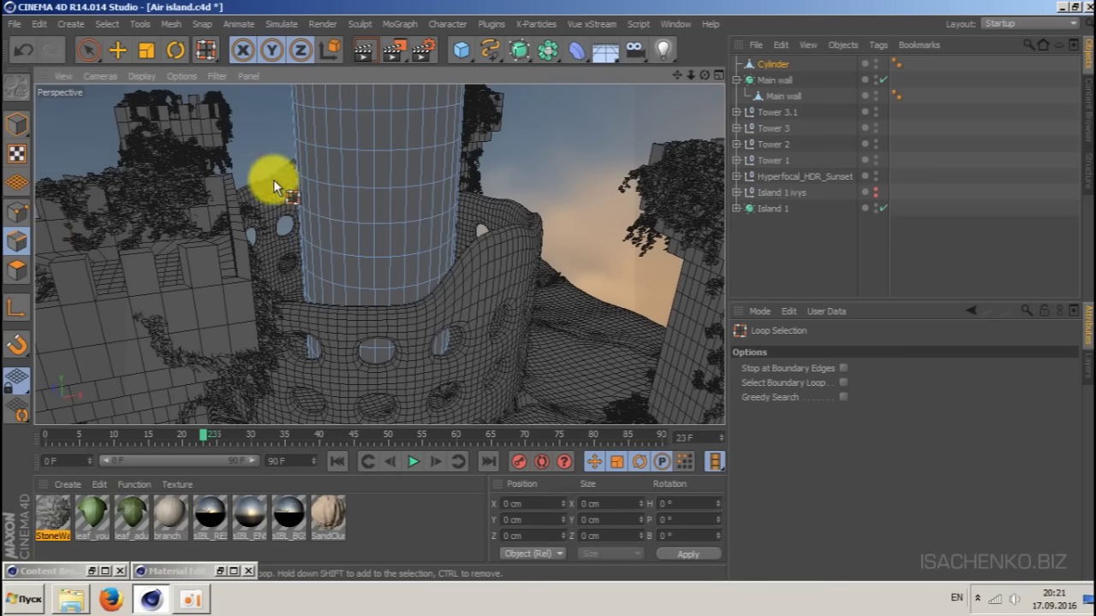
pyautogui.click(361, 188)
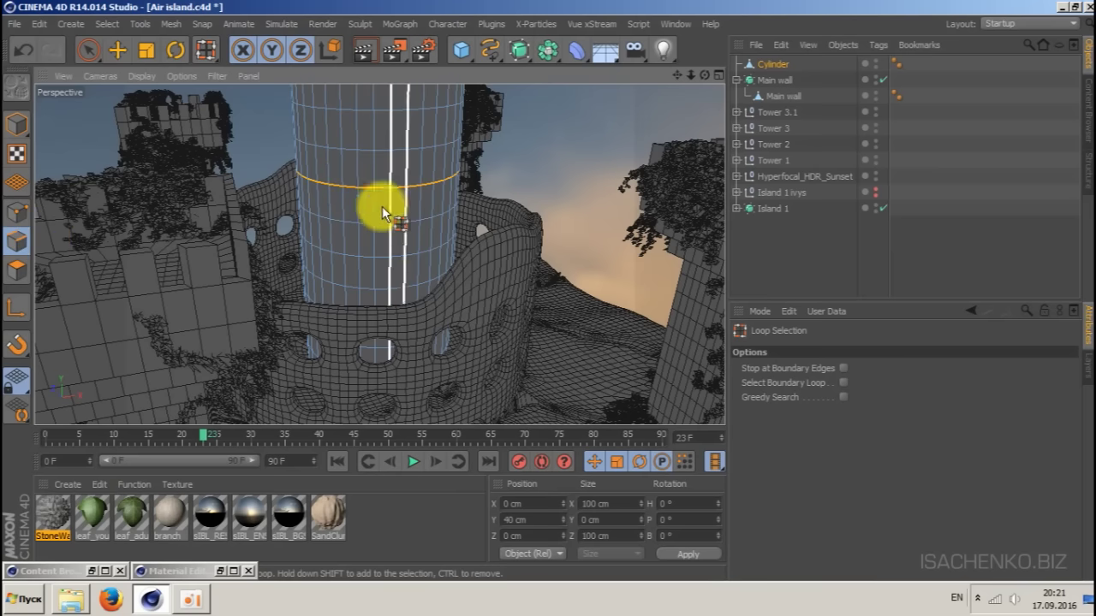
pyautogui.press('e')
pyautogui.moveTo(380, 102)
pyautogui.mouseDown()
pyautogui.moveTo(379, 122)
pyautogui.moveTo(374, 114)
pyautogui.mouseUp()
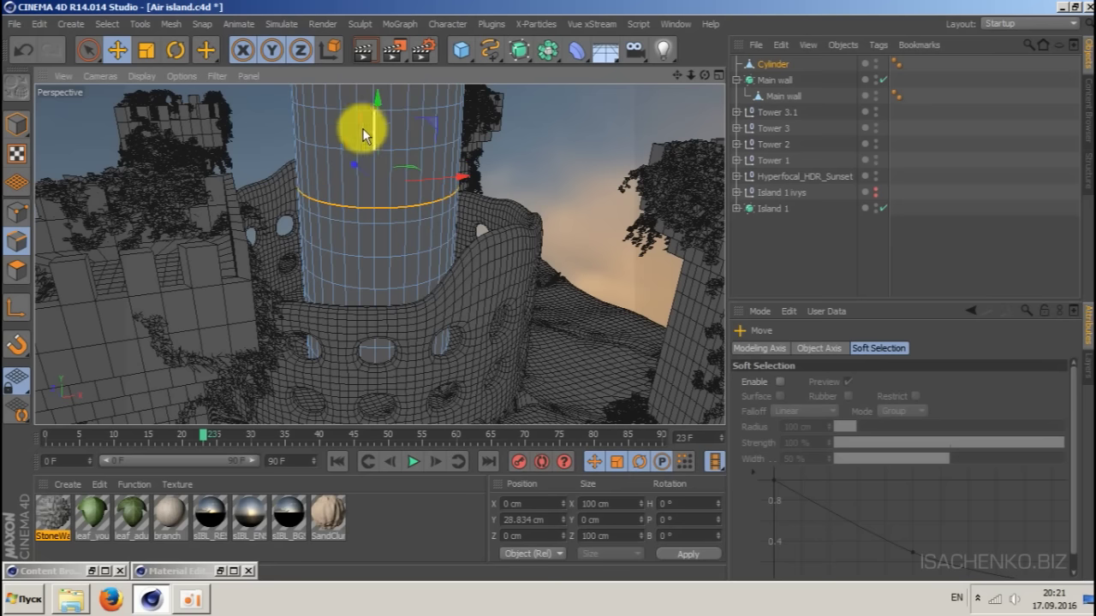
# - Scale the narrowed polygon band outward in X and Z to about 127.5 cm, forming a ledge around the cylinder
pyautogui.click(18, 270)
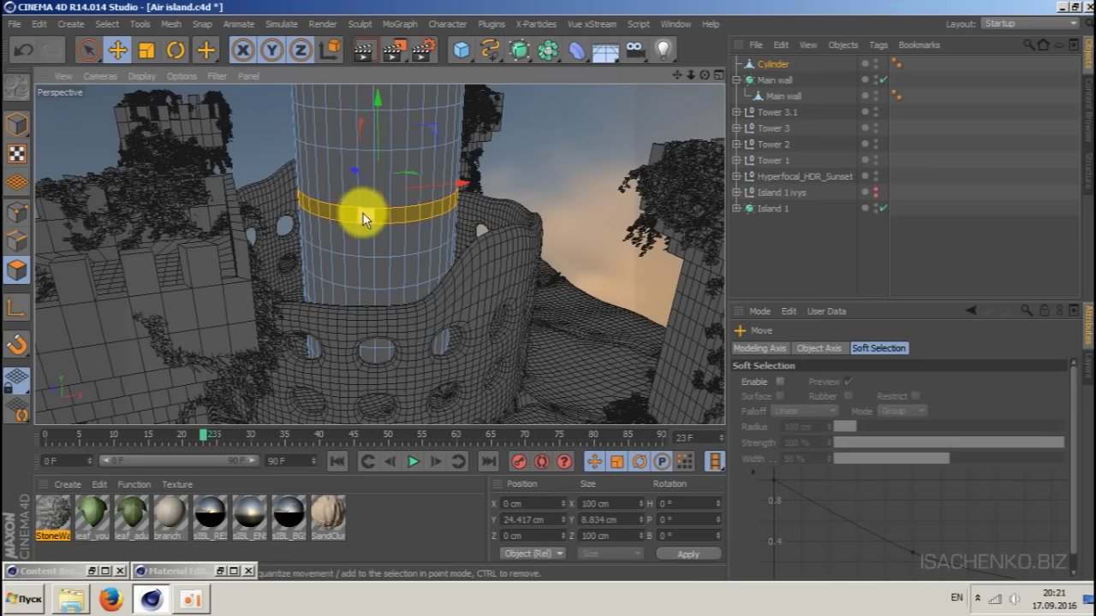
pyautogui.moveTo(705, 75); pyautogui.dragTo(644, 71)
pyautogui.press('t')
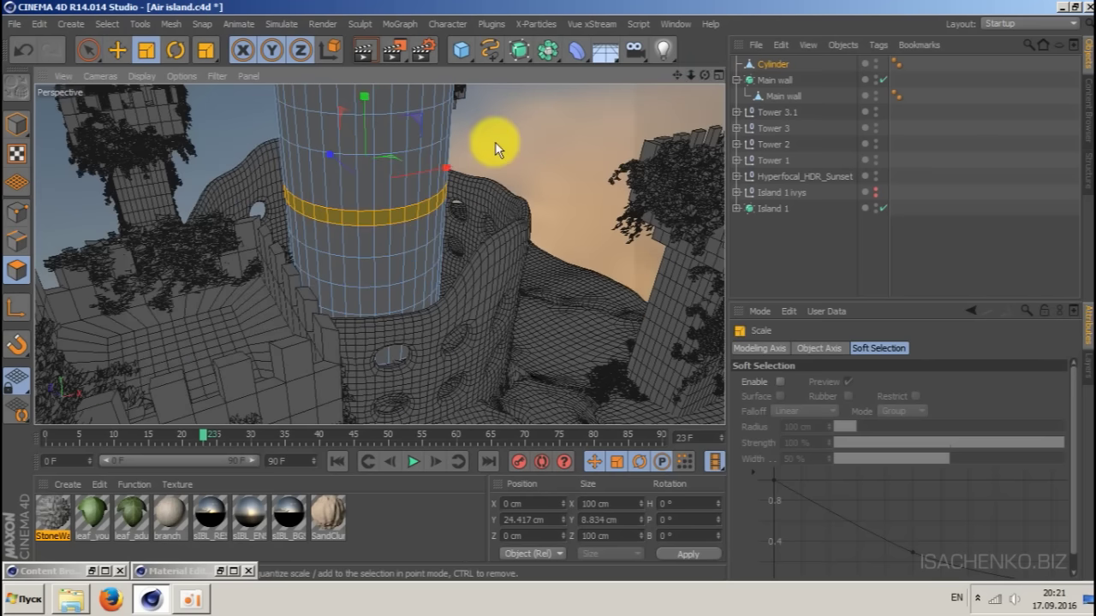
pyautogui.moveTo(389, 154); pyautogui.dragTo(551, 94)
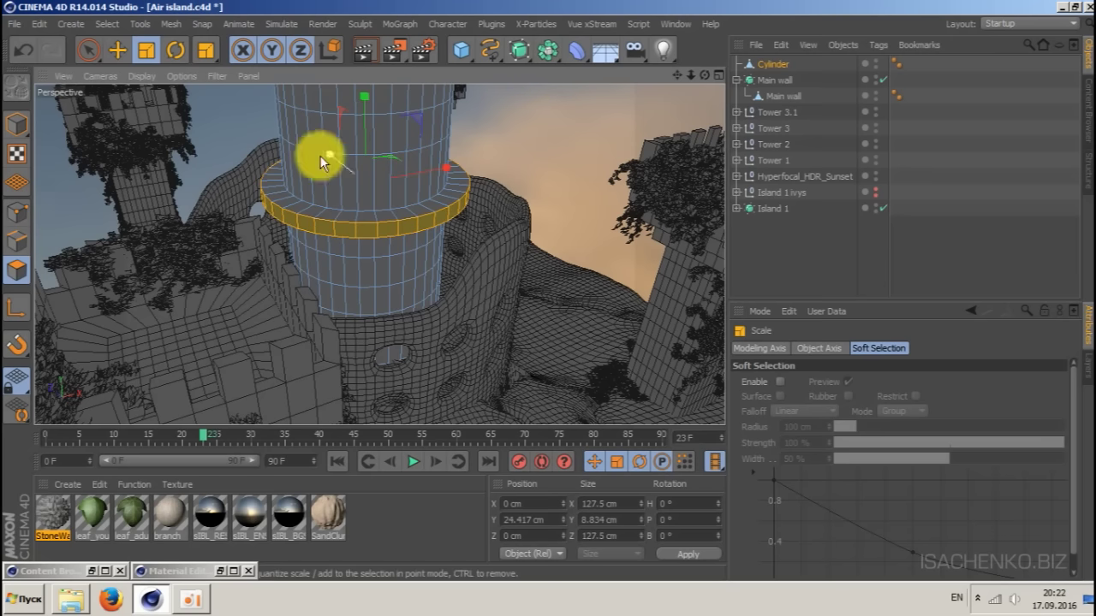
# - Loop-select the first edge ring above the ledge and move it down to Y about 39.1 cm
pyautogui.click(17, 240)
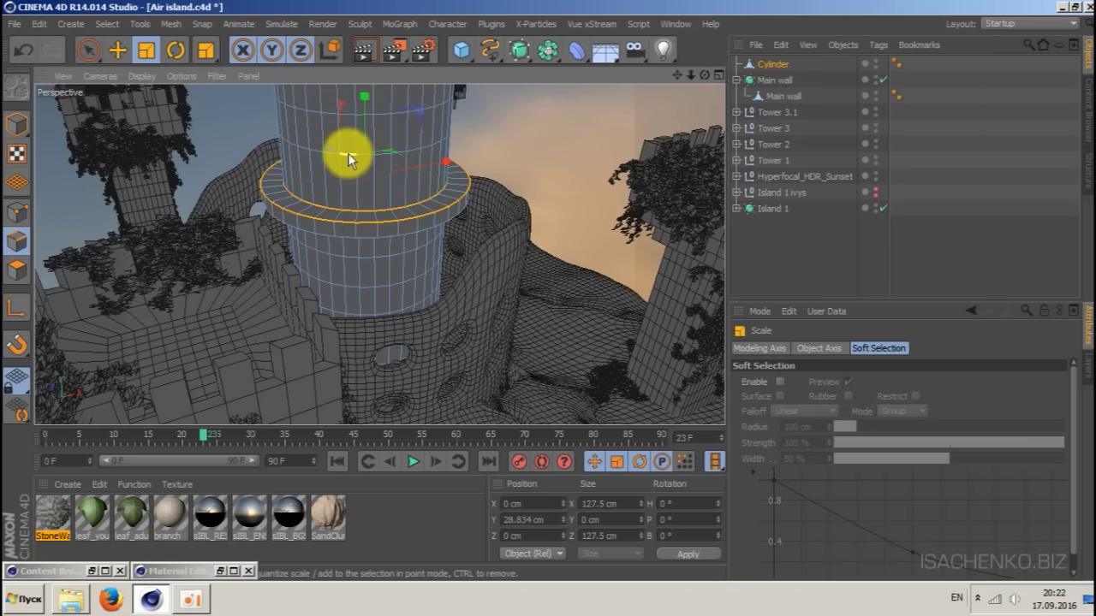
pyautogui.click(106, 24)
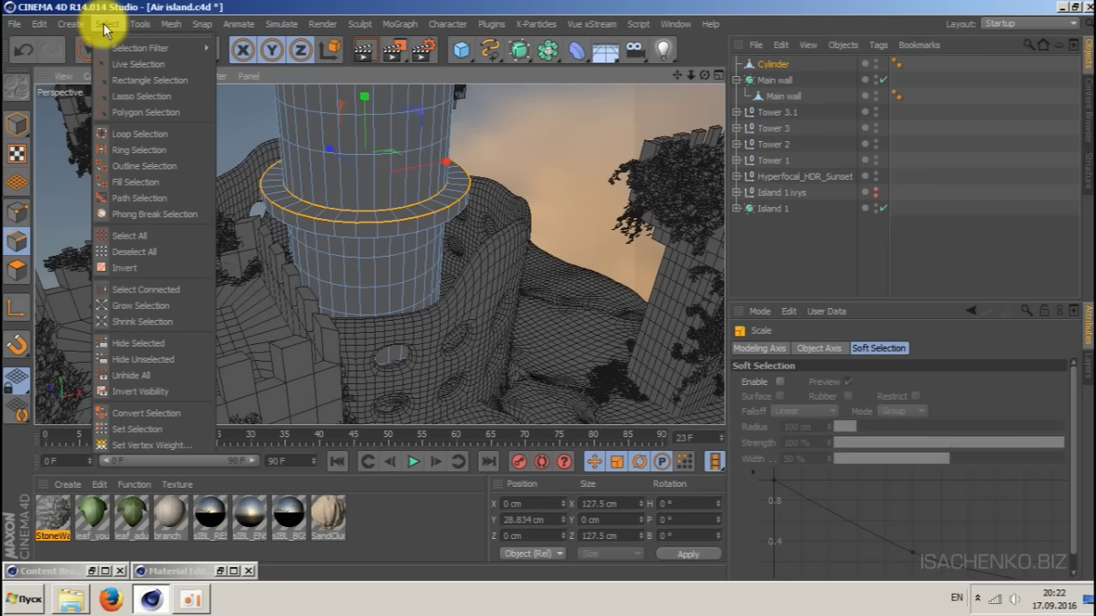
pyautogui.click(128, 136)
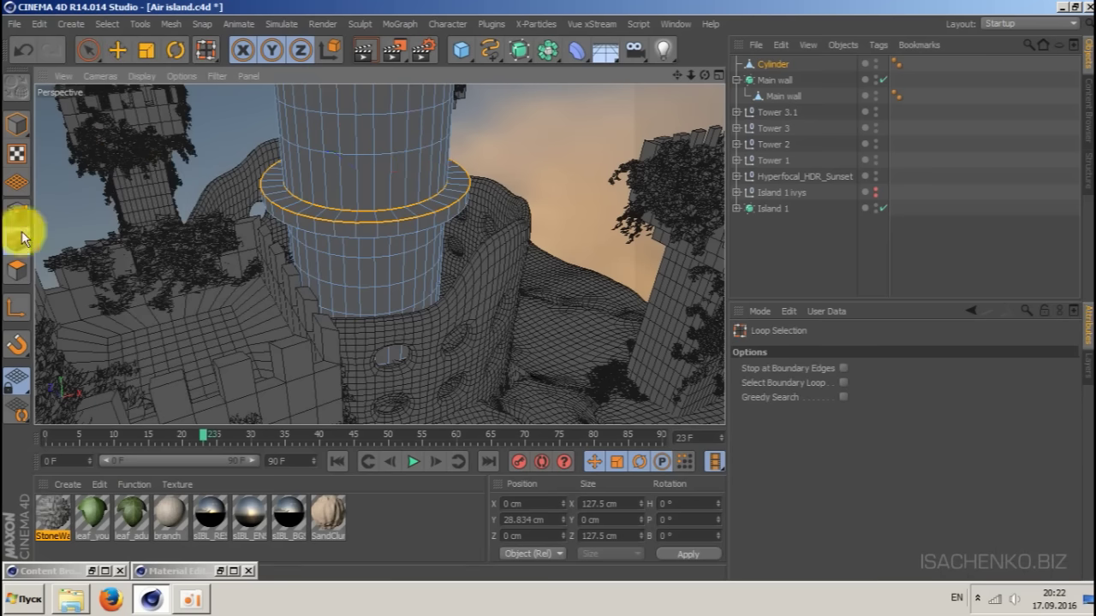
pyautogui.click(388, 154)
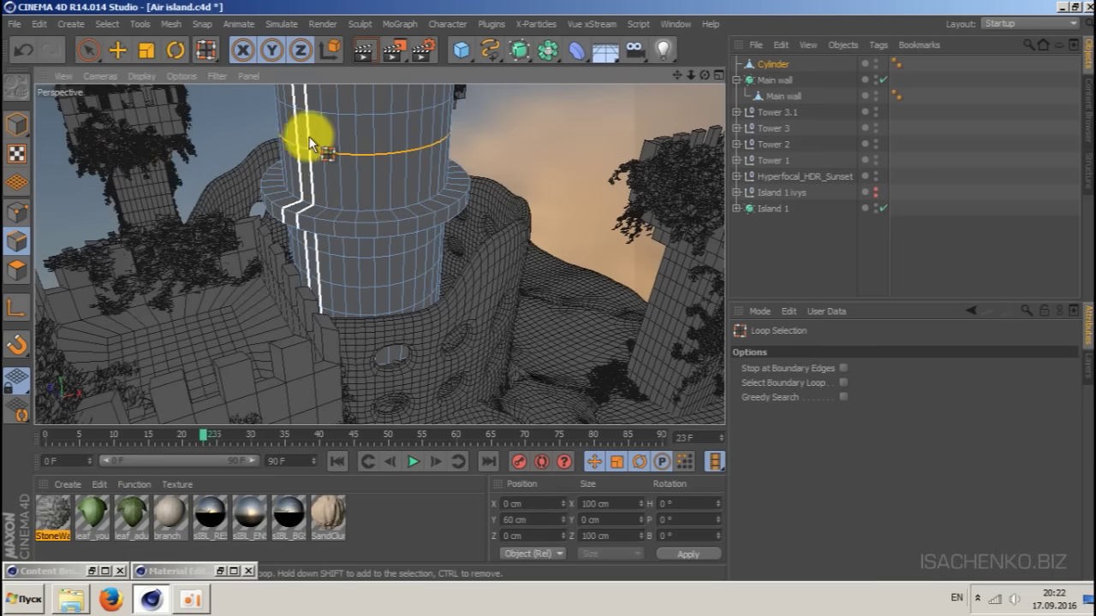
pyautogui.press('e')
pyautogui.moveTo(364, 96); pyautogui.dragTo(367, 131)
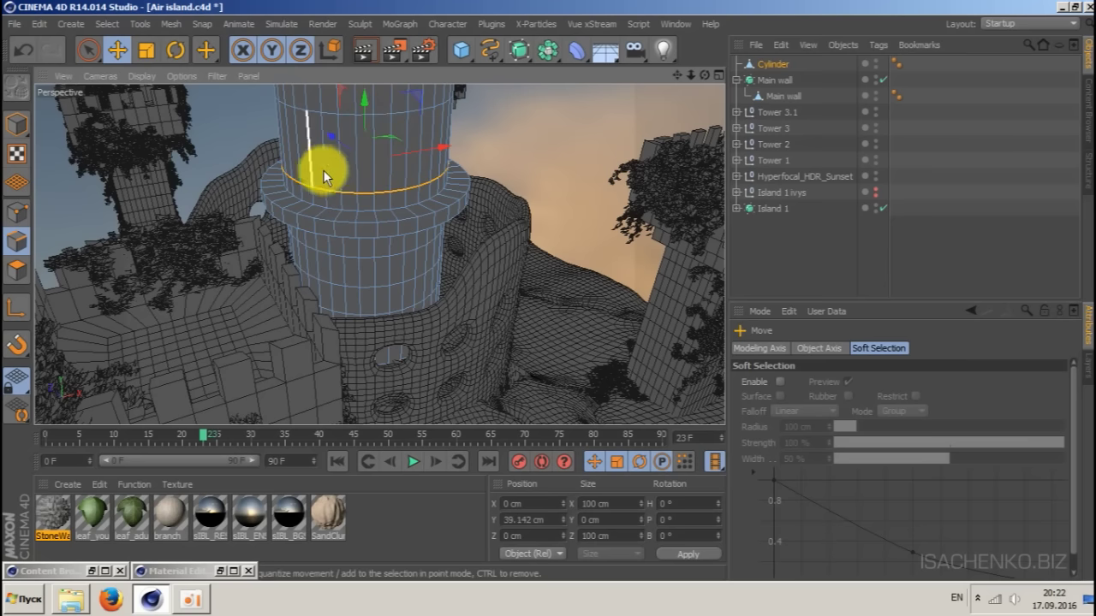
# - Loop-select the polygon band directly above the ledge and scale it outward in X and Z to about 138.2 cm
pyautogui.click(16, 270)
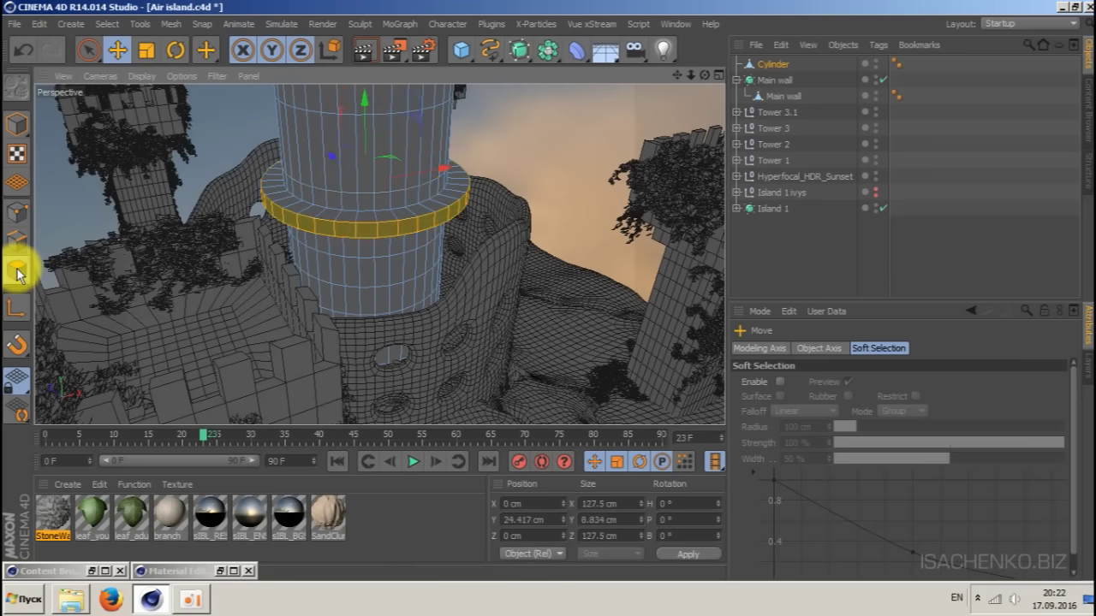
pyautogui.click(108, 24)
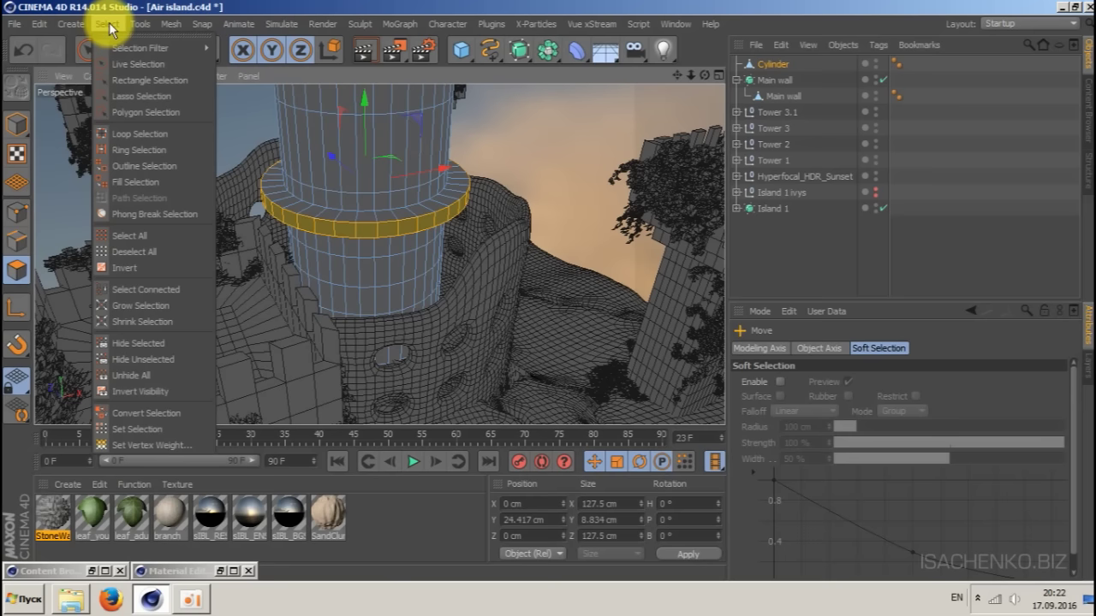
pyautogui.click(127, 137)
pyautogui.click(342, 197)
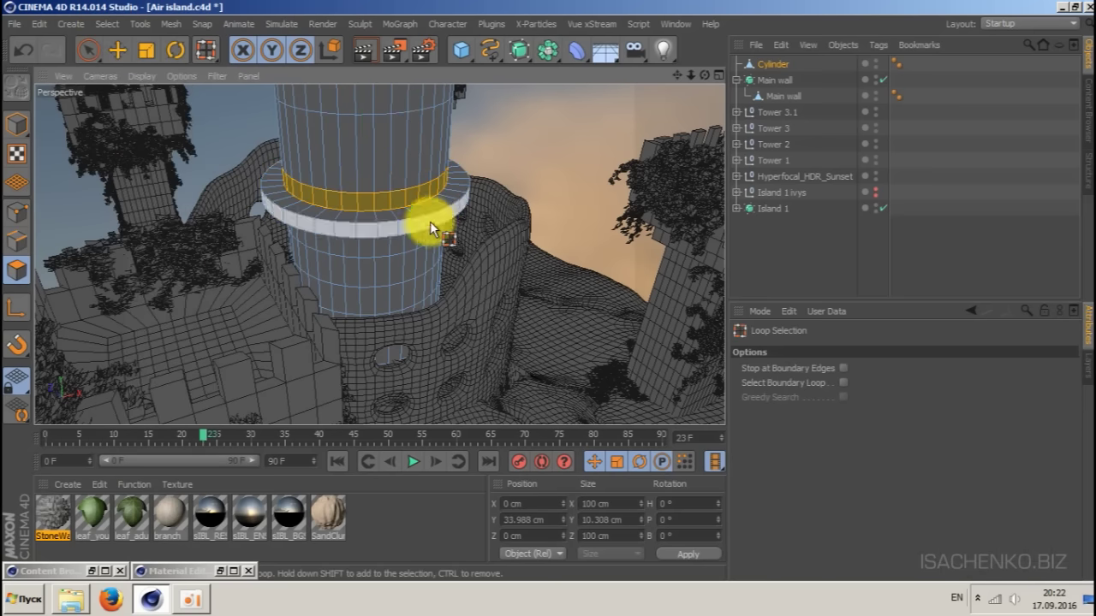
pyautogui.press('t')
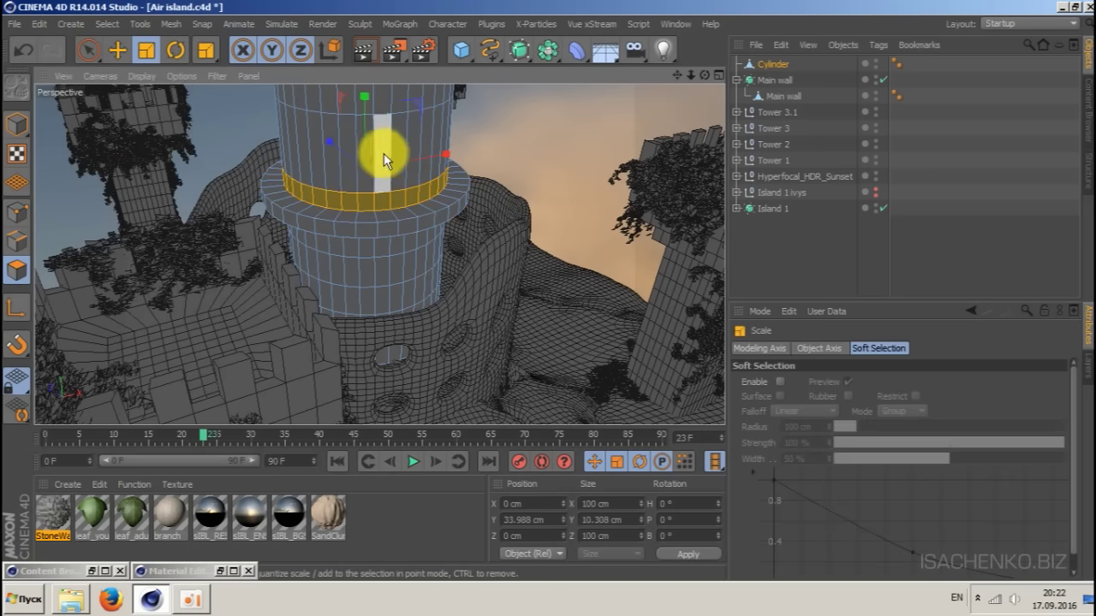
pyautogui.moveTo(390, 143); pyautogui.dragTo(644, 94)
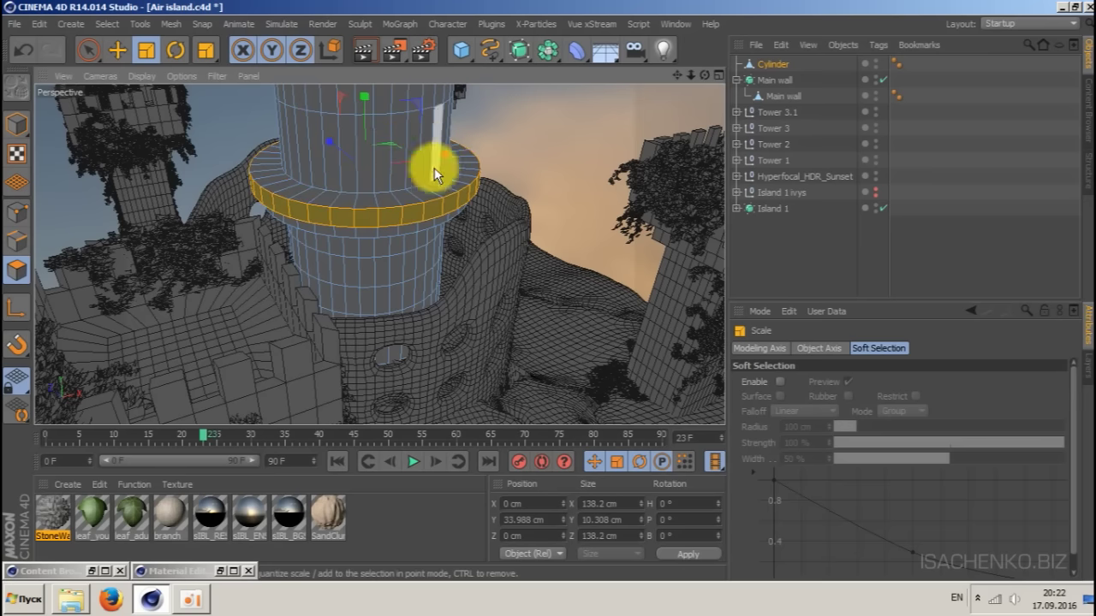
# - Loop-select the next edge ring above the second ledge and move it down to Y about 50.4 cm
pyautogui.click(17, 241)
pyautogui.click(107, 23)
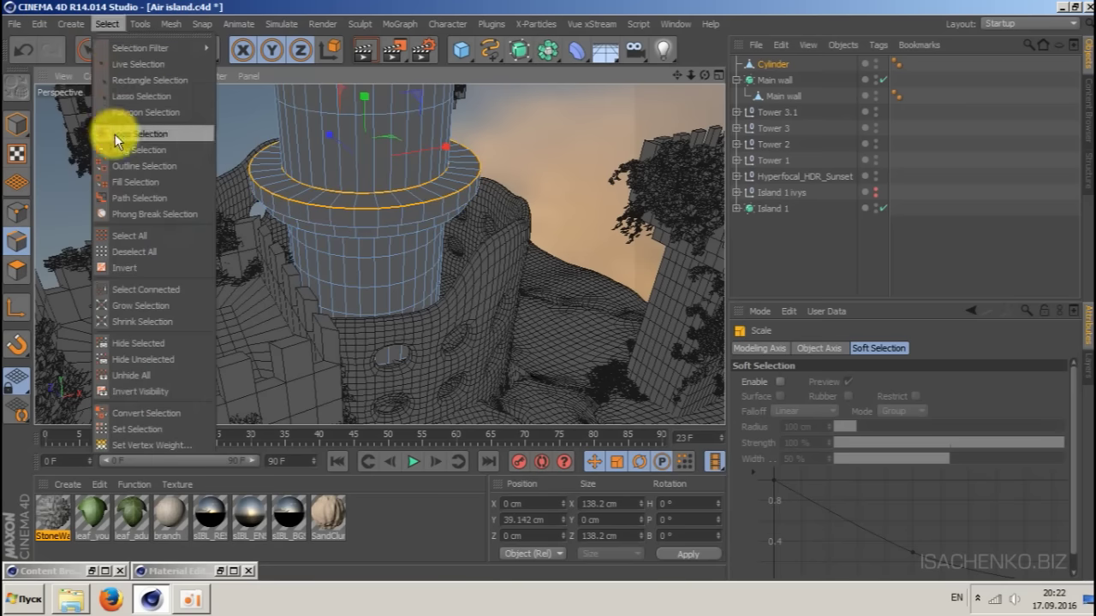
pyautogui.click(115, 134)
pyautogui.click(335, 112)
pyautogui.press('e')
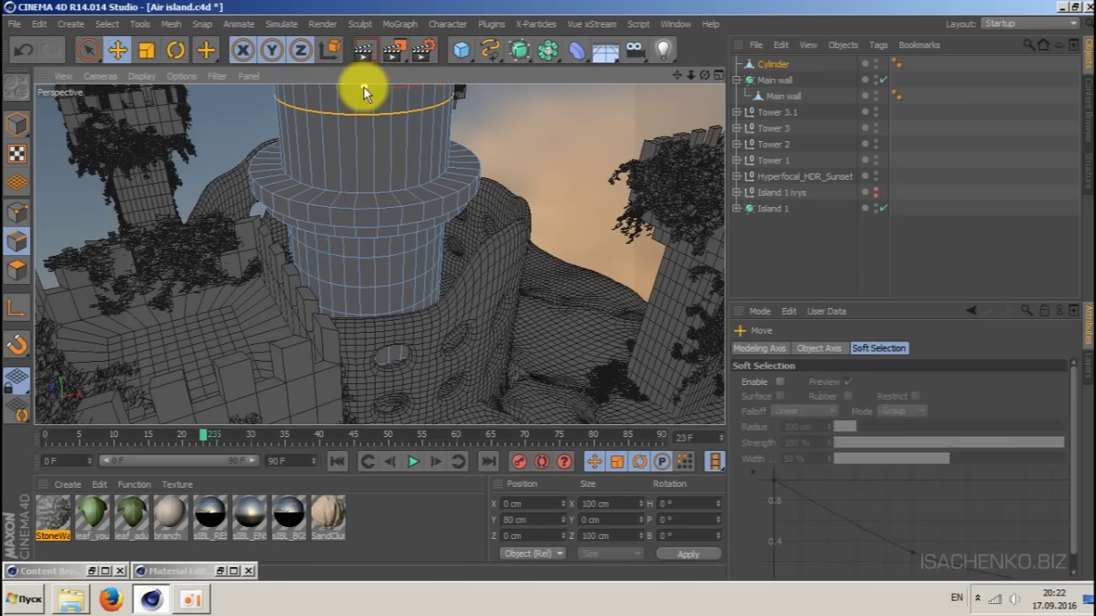
pyautogui.moveTo(363, 87); pyautogui.dragTo(365, 138)
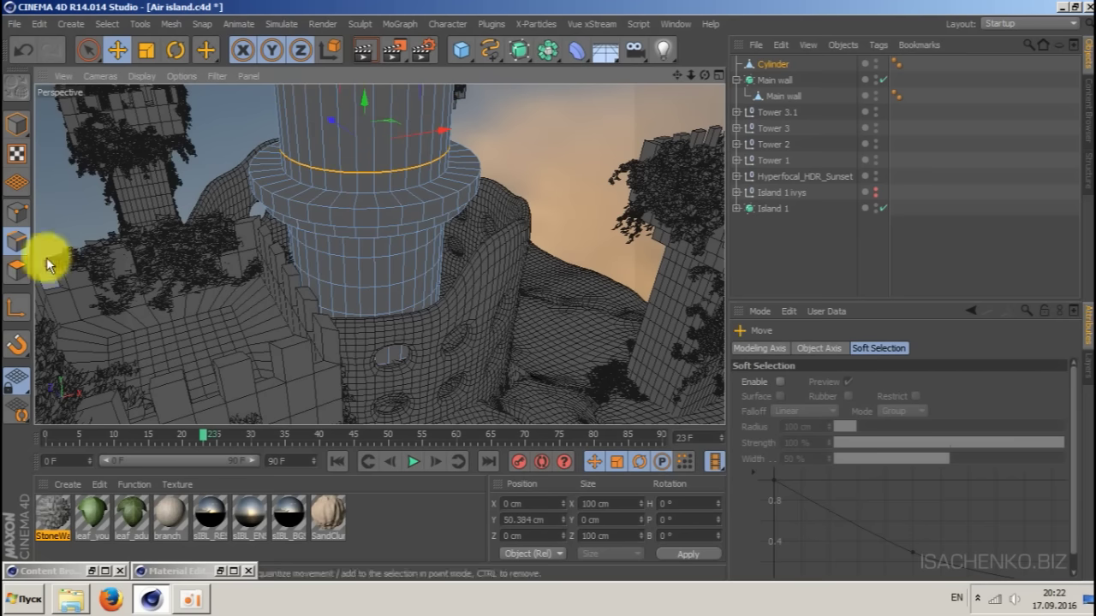
# - Loop-select the polygon band above the second ledge and scale it outward in X and Z to about 149 cm
pyautogui.click(17, 270)
pyautogui.click(107, 23)
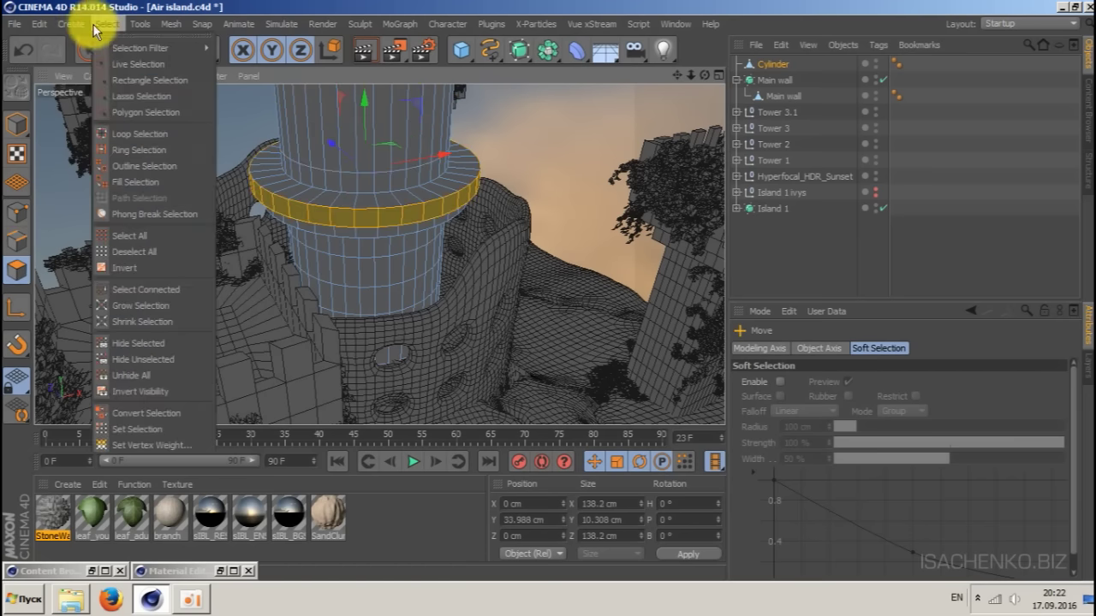
pyautogui.click(117, 134)
pyautogui.click(366, 183)
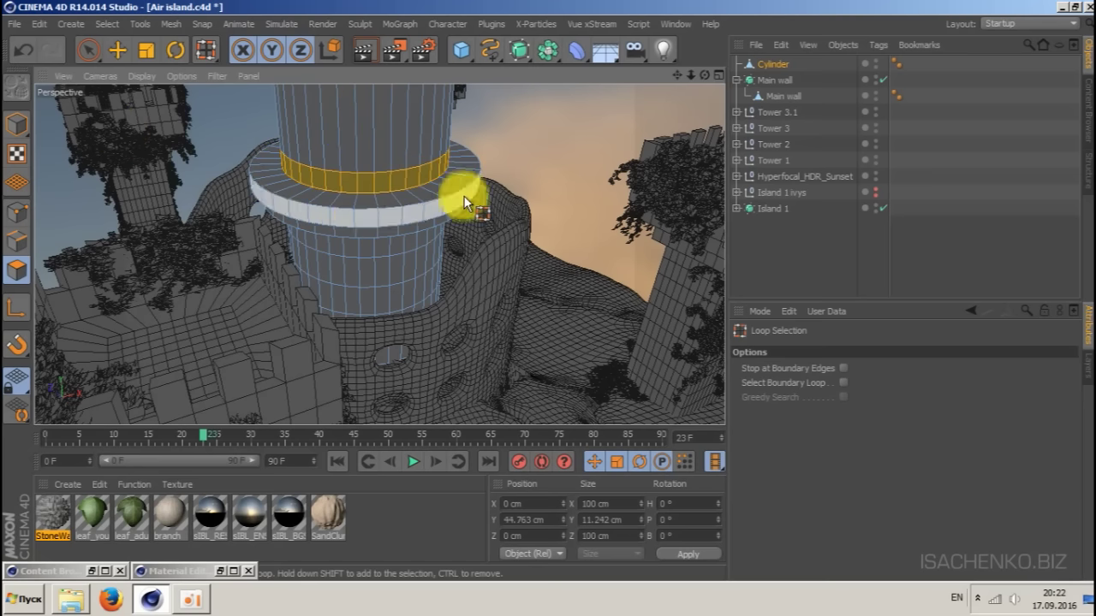
pyautogui.press('t')
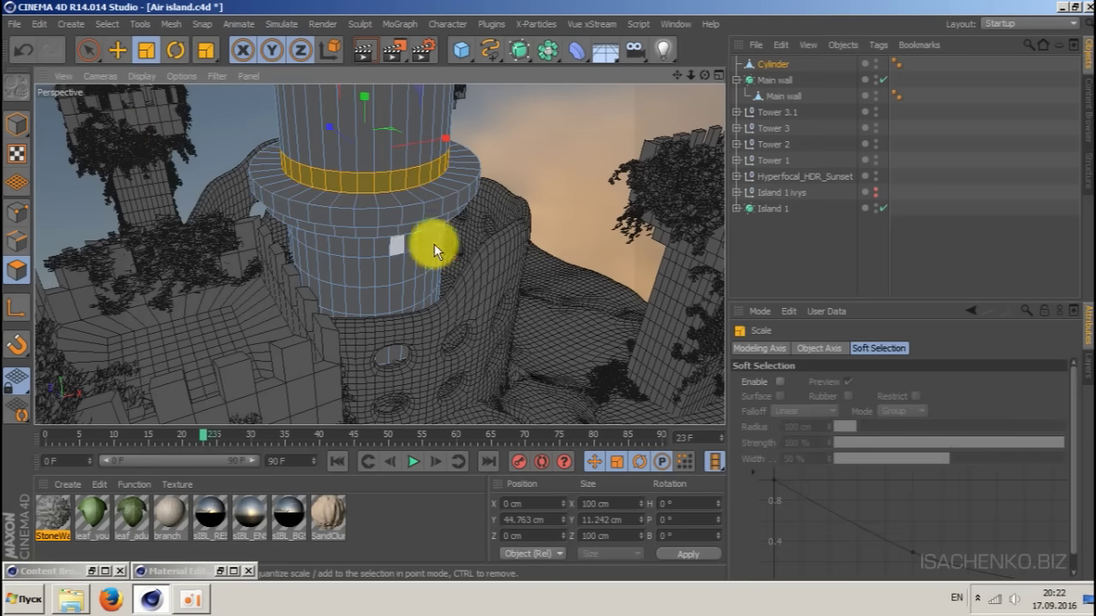
pyautogui.moveTo(399, 142); pyautogui.dragTo(440, 129)
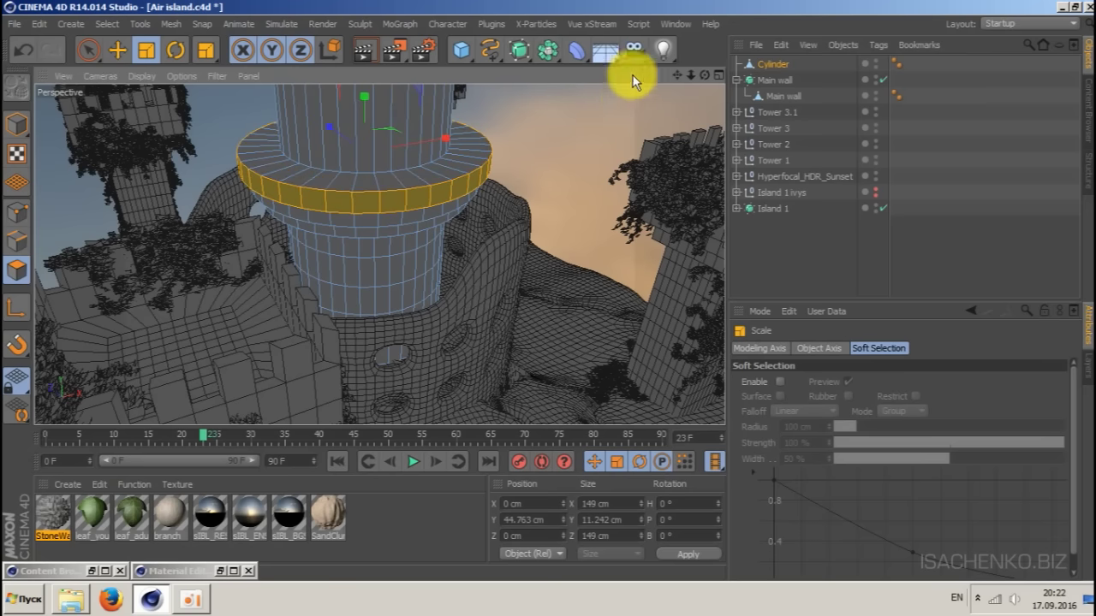
# - Scale the third ledge's polygon band up uniformly, widening it to about 160.6 cm in X and Z
pyautogui.moveTo(706, 76); pyautogui.dragTo(547, 30)
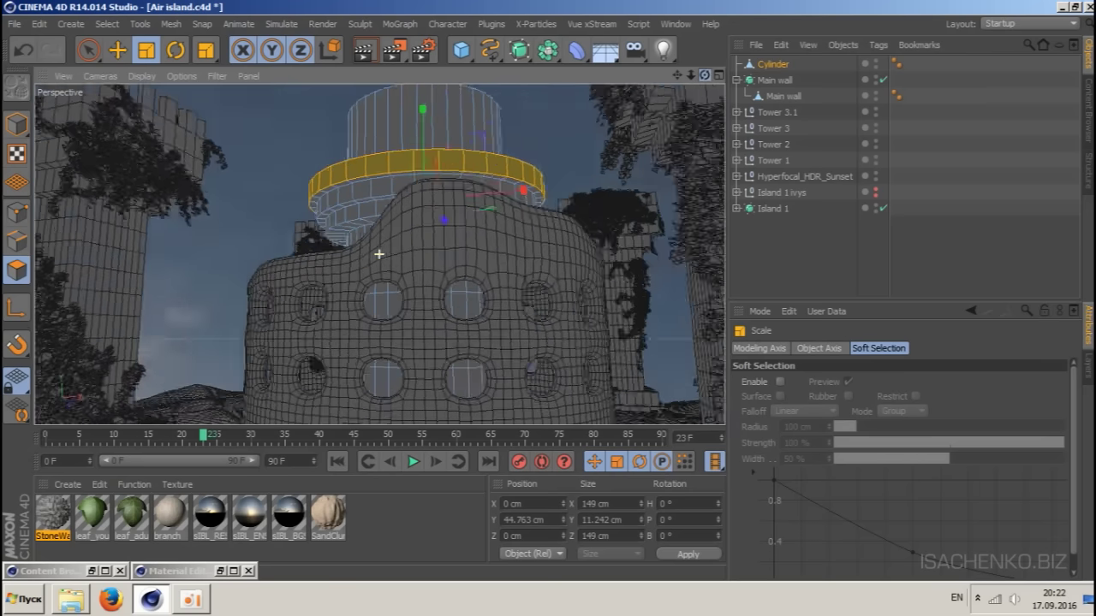
pyautogui.moveTo(379, 254); pyautogui.dragTo(589, 105)
pyautogui.moveTo(551, 147); pyautogui.dragTo(589, 119)
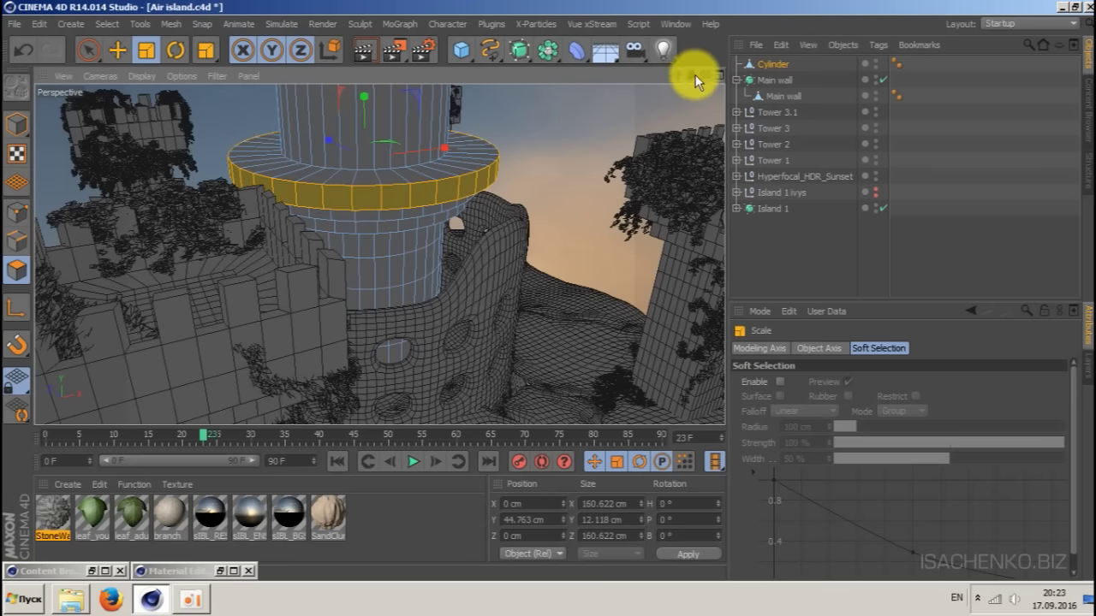
# - Hide Island 1, all four towers and the Main wall mesh in the viewport so that only the cylinder is shown
pyautogui.moveTo(701, 72); pyautogui.dragTo(379, 251)
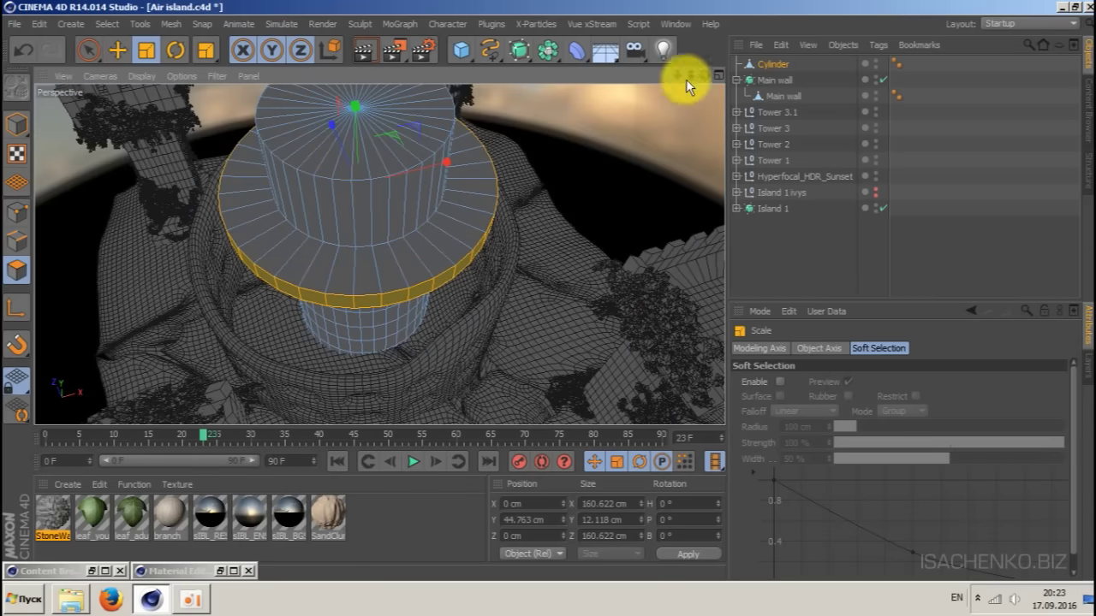
pyautogui.click(875, 207)
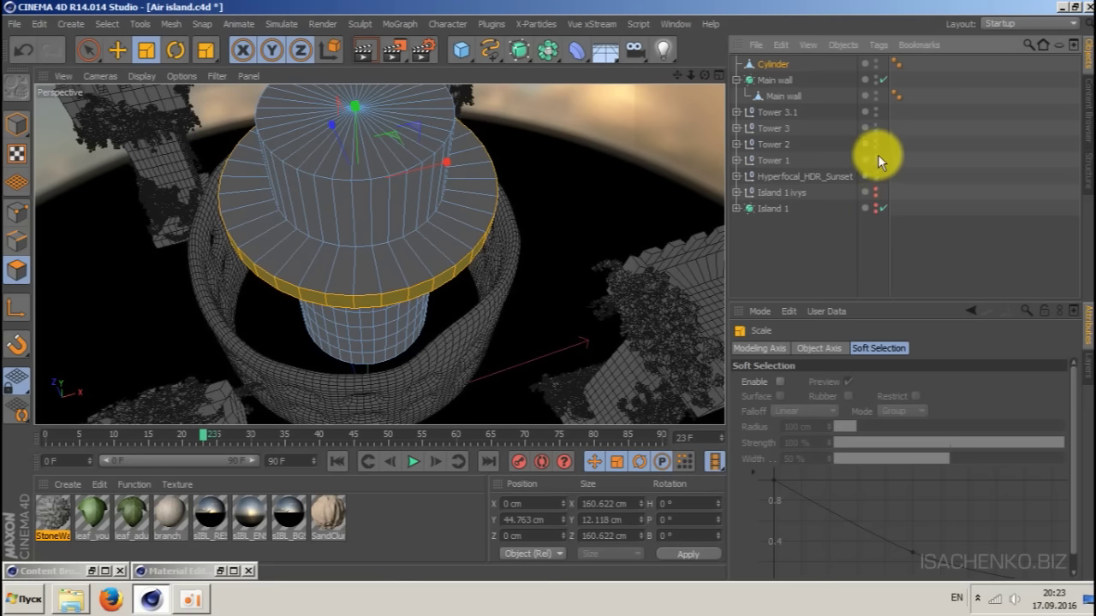
pyautogui.moveTo(877, 158); pyautogui.dragTo(877, 116)
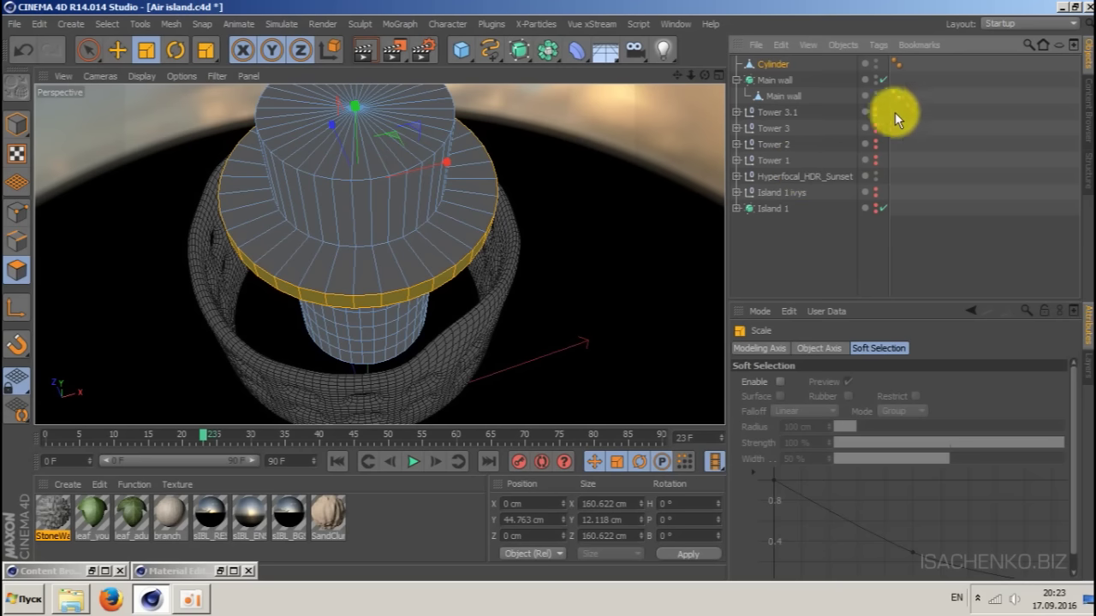
pyautogui.click(875, 97)
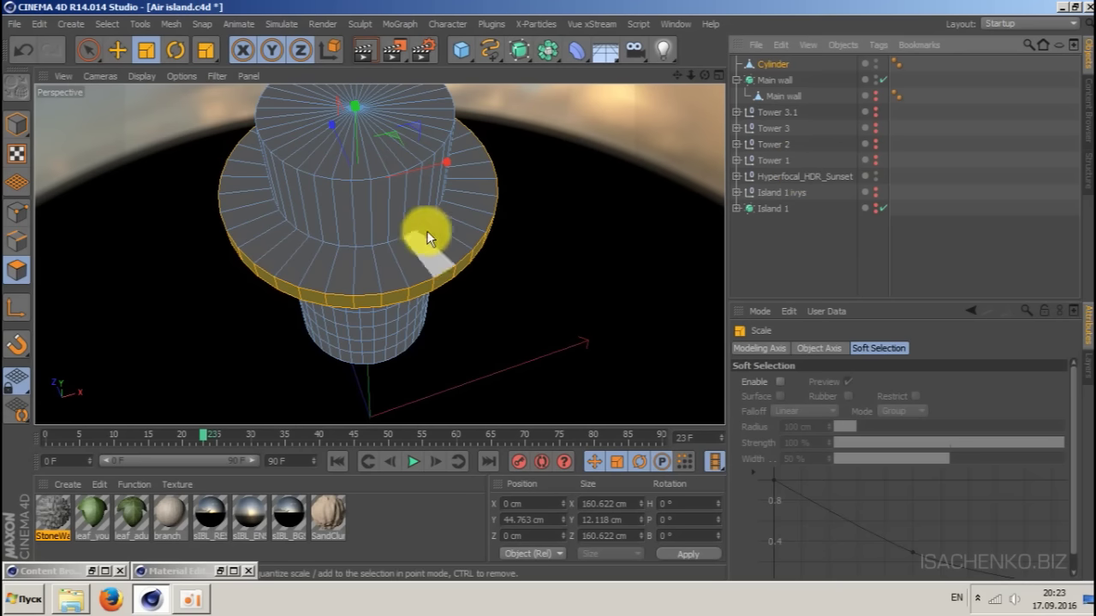
# - Deselect the side band and loop-cut the third ledge's top surface with the Knife at about 81 % offset, near its outer edge
pyautogui.click(584, 261)
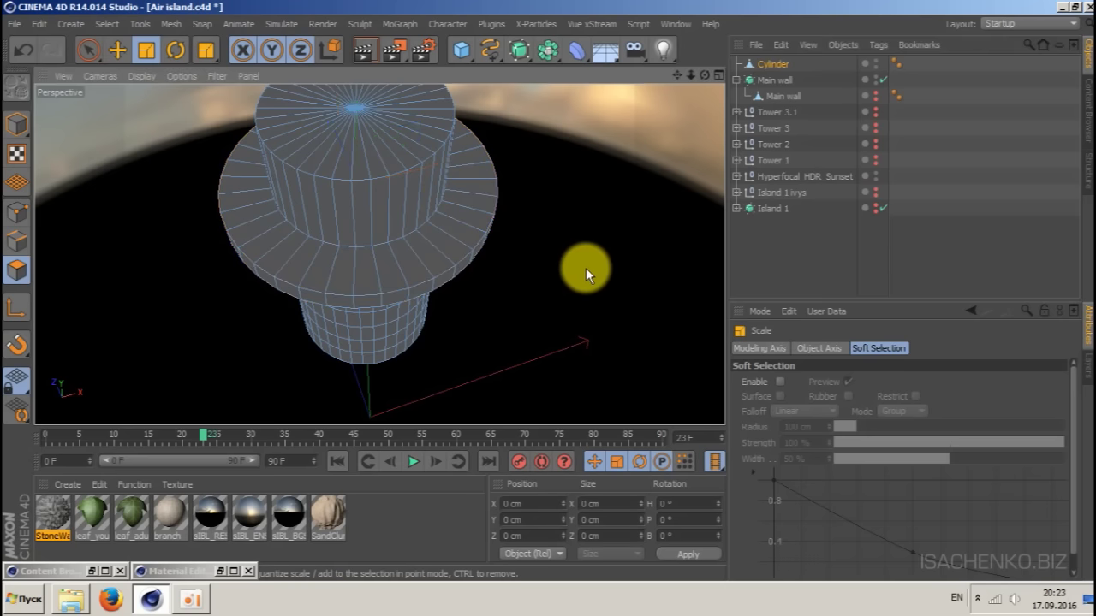
pyautogui.rightClick(580, 202)
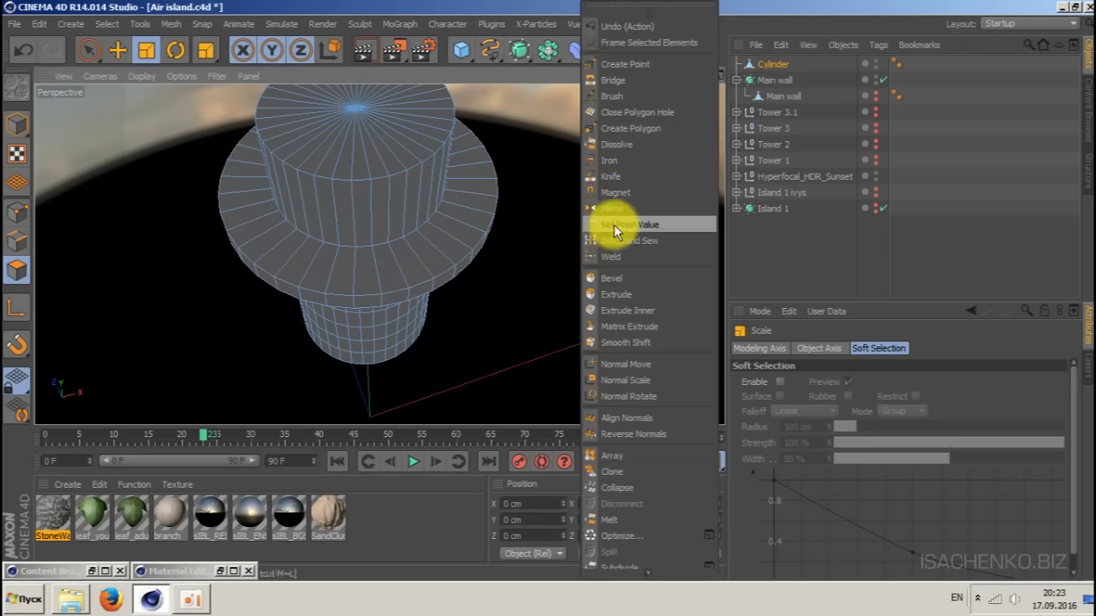
pyautogui.click(613, 175)
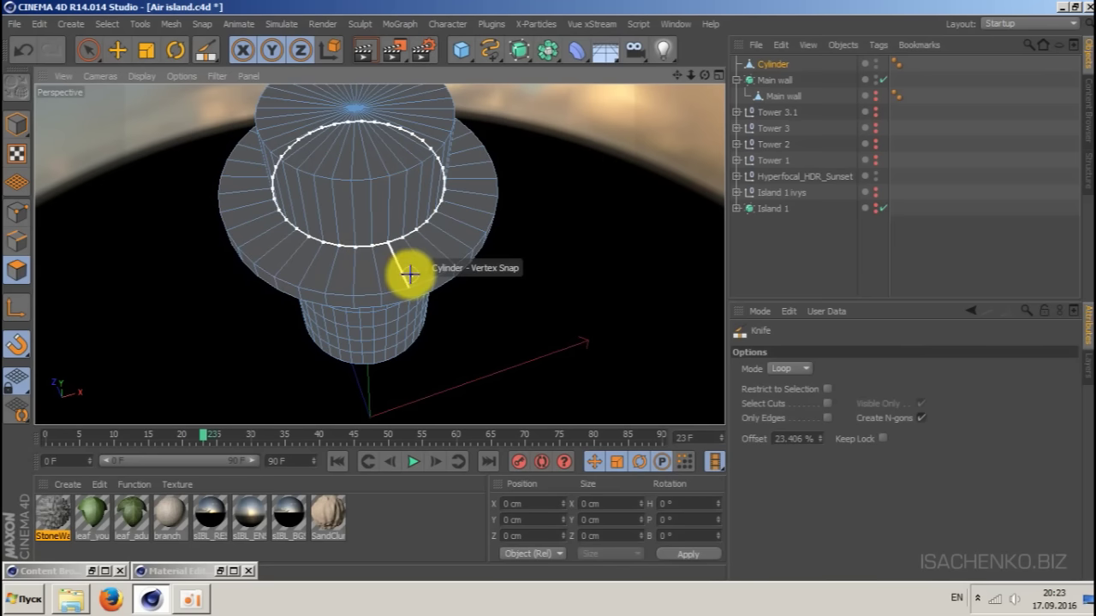
pyautogui.scroll(5, 403, 279)
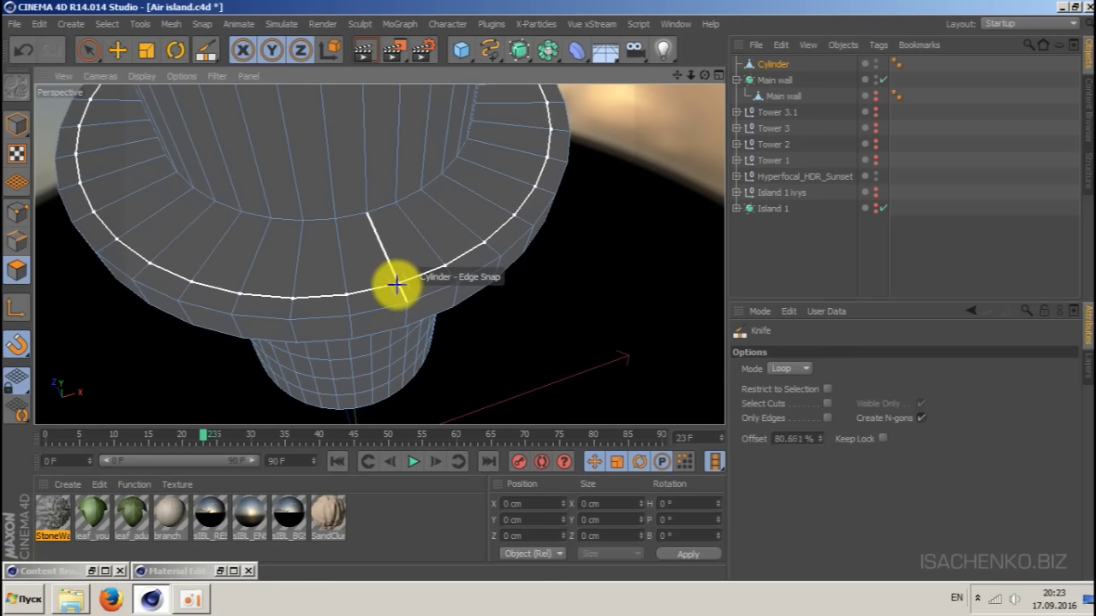
pyautogui.click(398, 285)
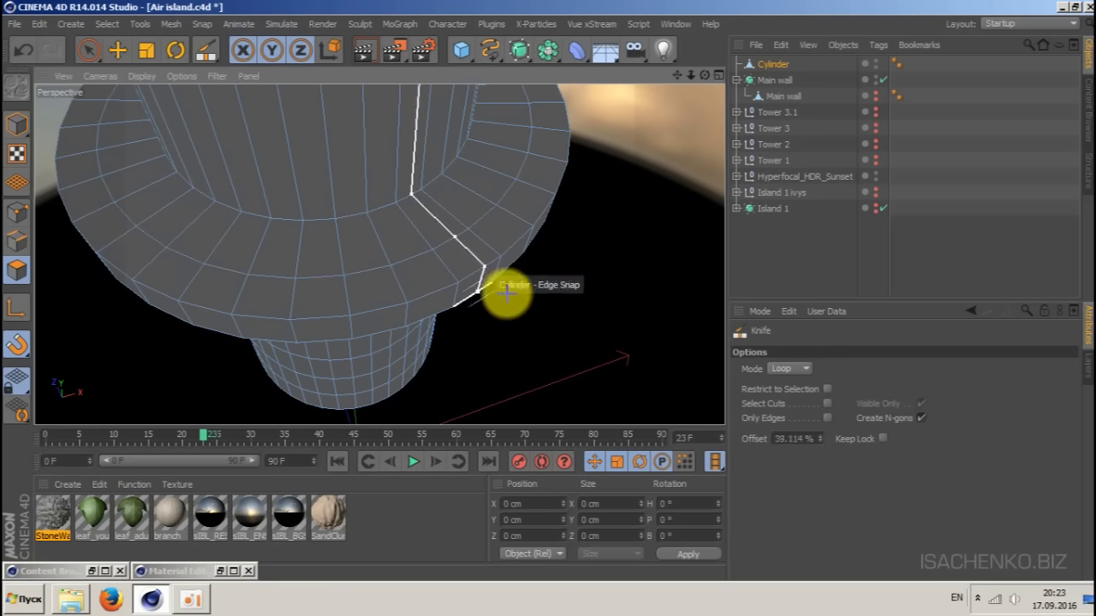
pyautogui.scroll(-2, 532, 299)
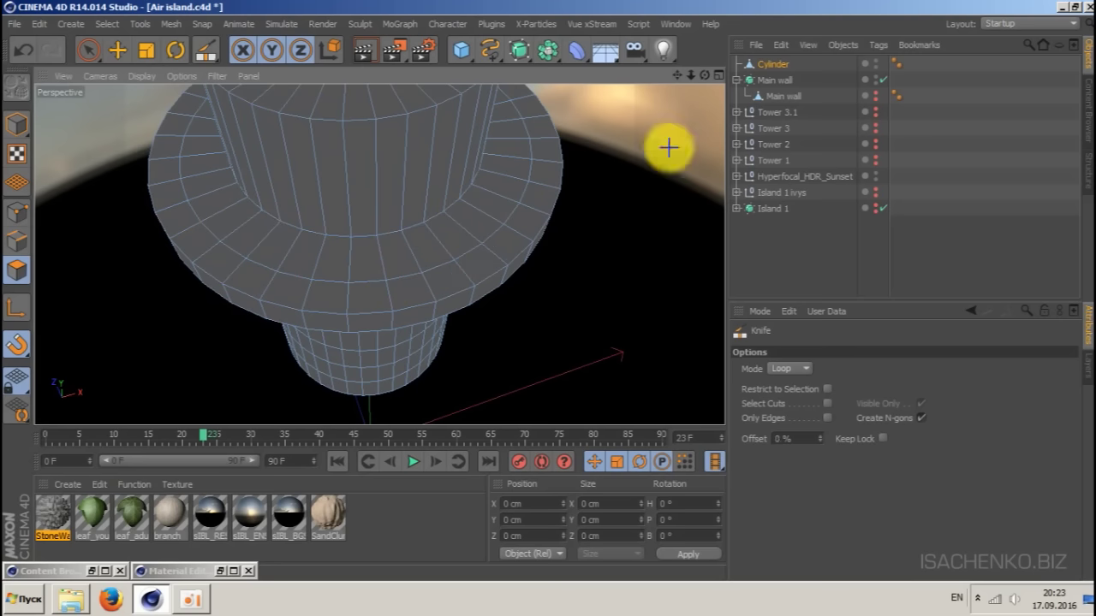
# - Loop-select the outer polygon ring on the third ledge's top and extrude it upward to Y about 68.7 cm as a parapet
pyautogui.click(106, 27)
pyautogui.click(132, 137)
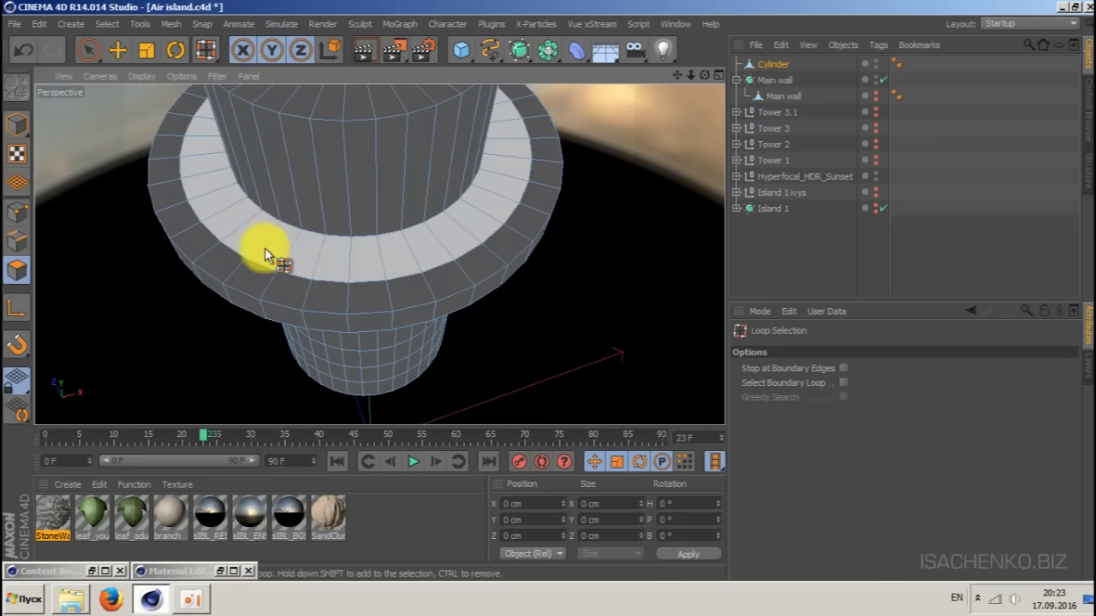
pyautogui.click(225, 266)
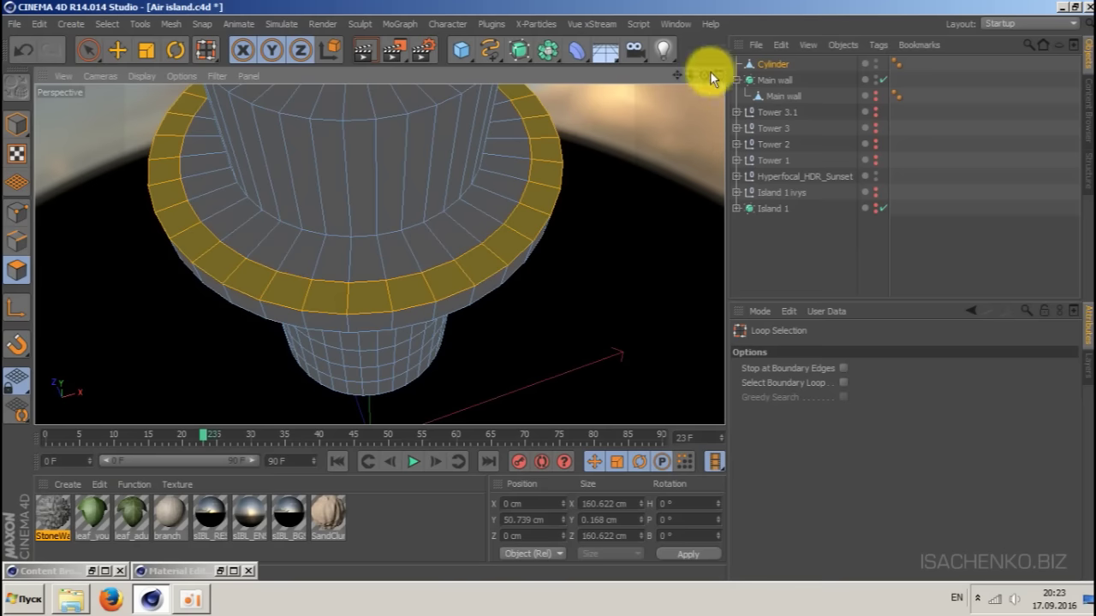
pyautogui.moveTo(710, 71); pyautogui.dragTo(696, 93)
pyautogui.press('e')
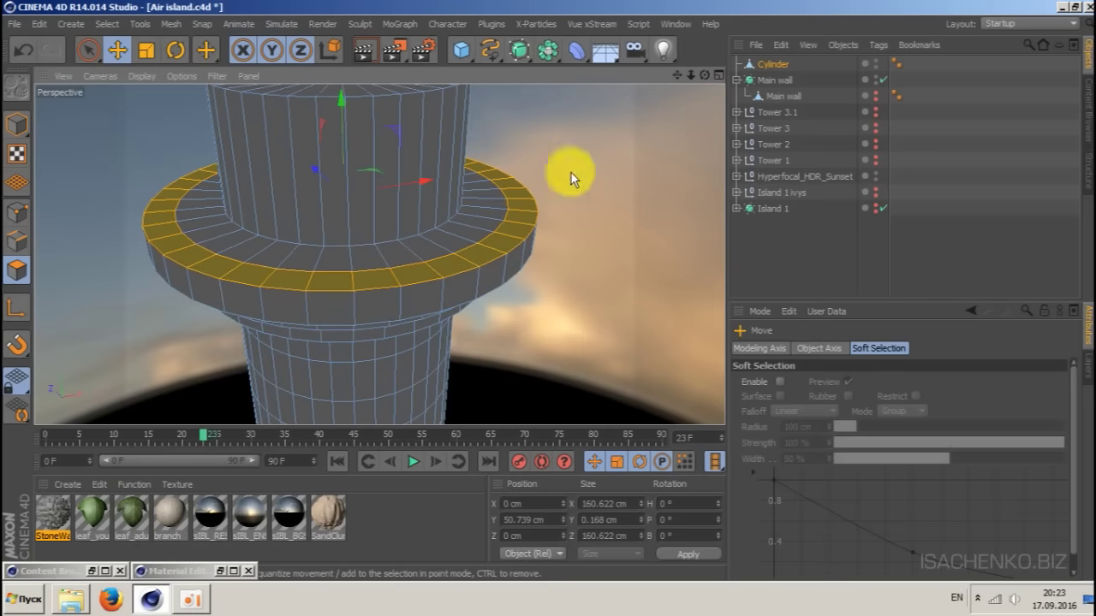
pyautogui.moveTo(343, 105); pyautogui.dragTo(344, 77)
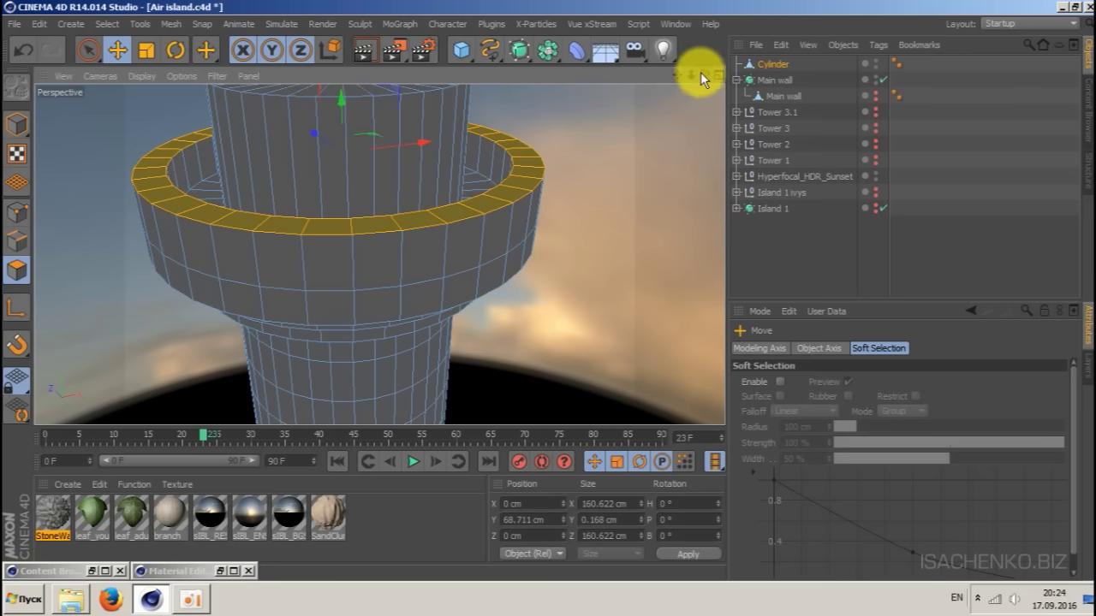
# - Select every second polygon all the way around the parapet's top rim with Live Selection
pyautogui.moveTo(701, 74); pyautogui.dragTo(721, 156)
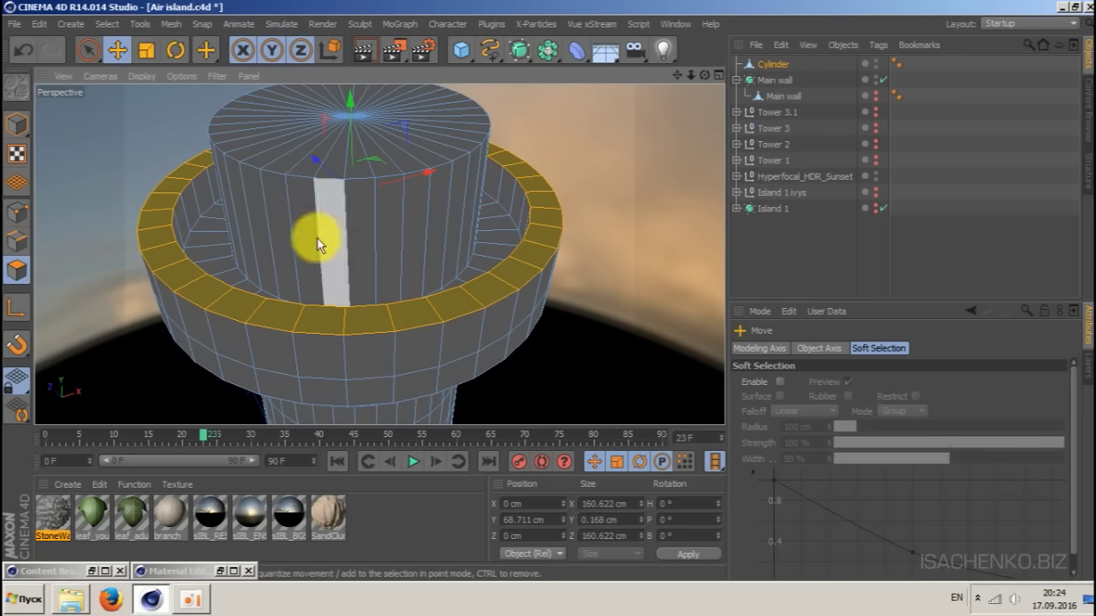
pyautogui.click(600, 268)
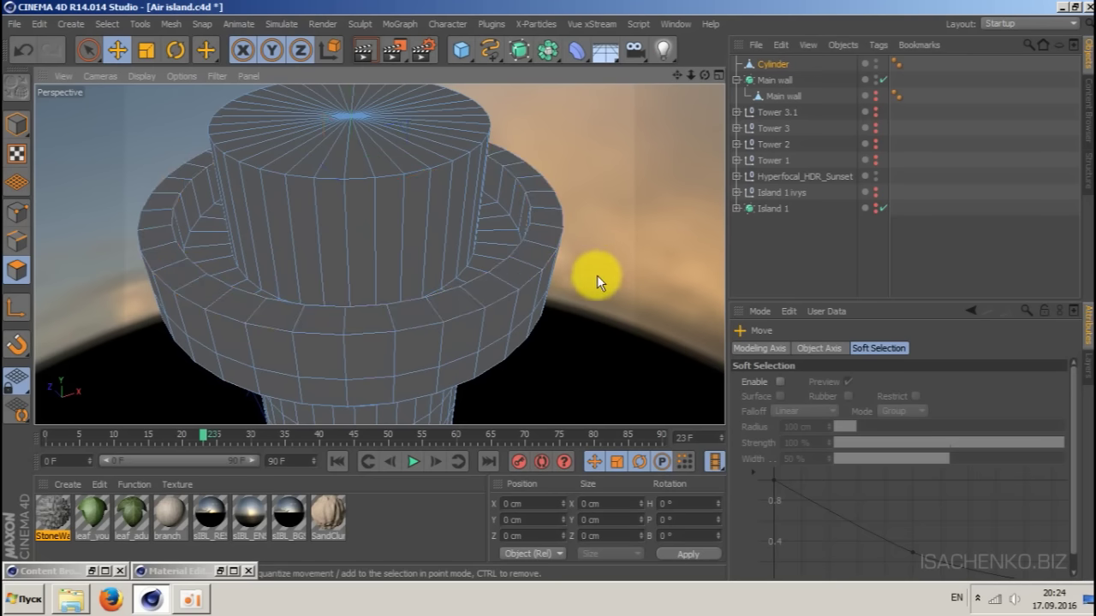
pyautogui.press('9')
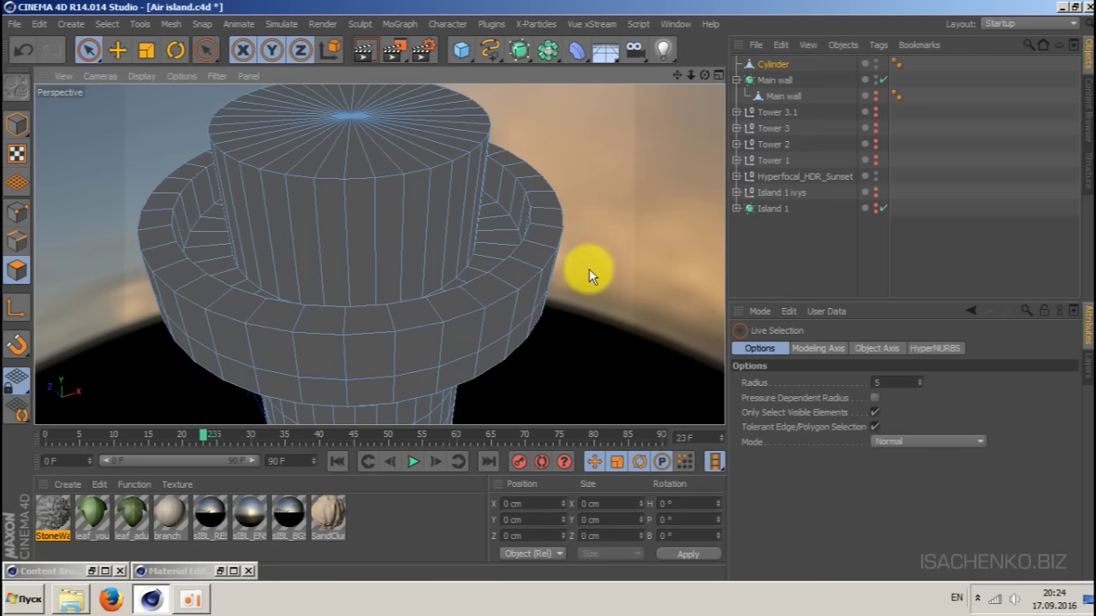
pyautogui.click(516, 275)
pyautogui.keyDown('shift'); pyautogui.click(543, 233); pyautogui.keyUp('shift')
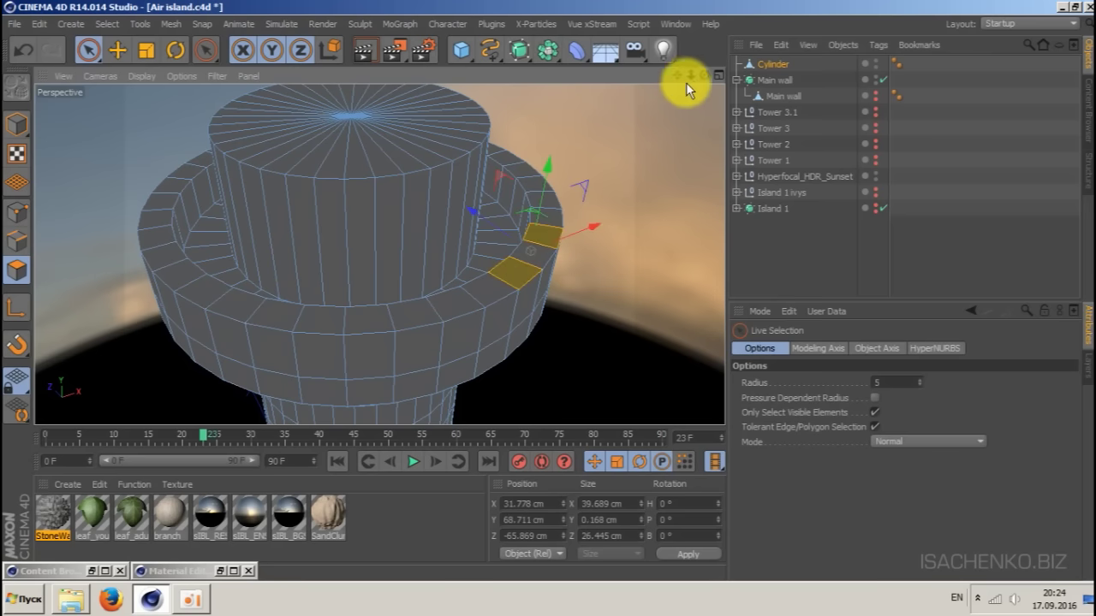
pyautogui.moveTo(701, 74); pyautogui.dragTo(492, 45)
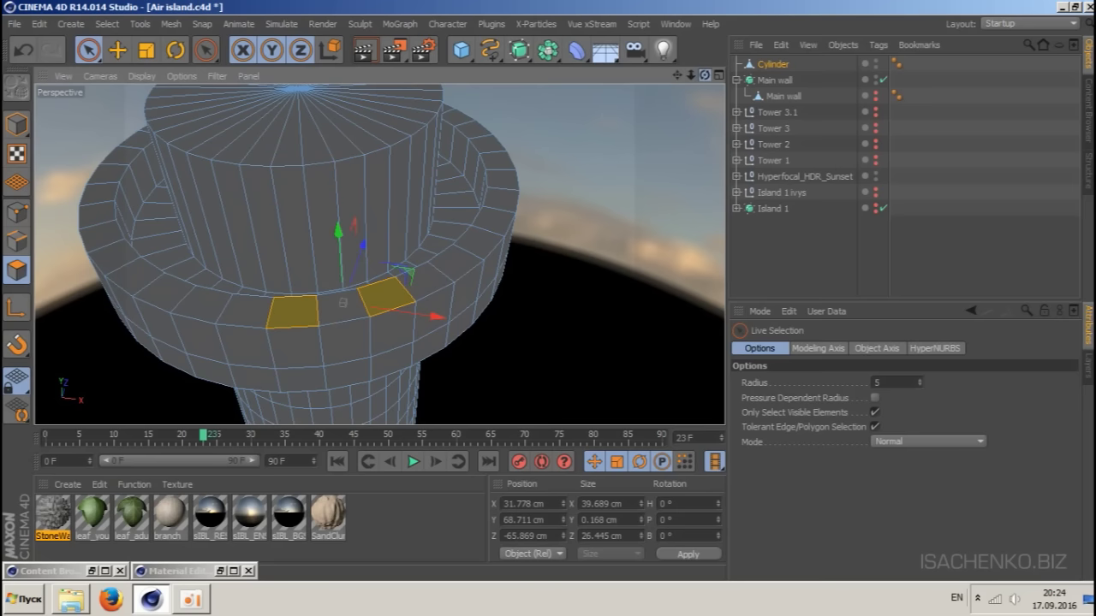
pyautogui.moveTo(705, 75); pyautogui.dragTo(647, 65)
pyautogui.keyDown('shift'); pyautogui.click(433, 284); pyautogui.keyUp('shift')
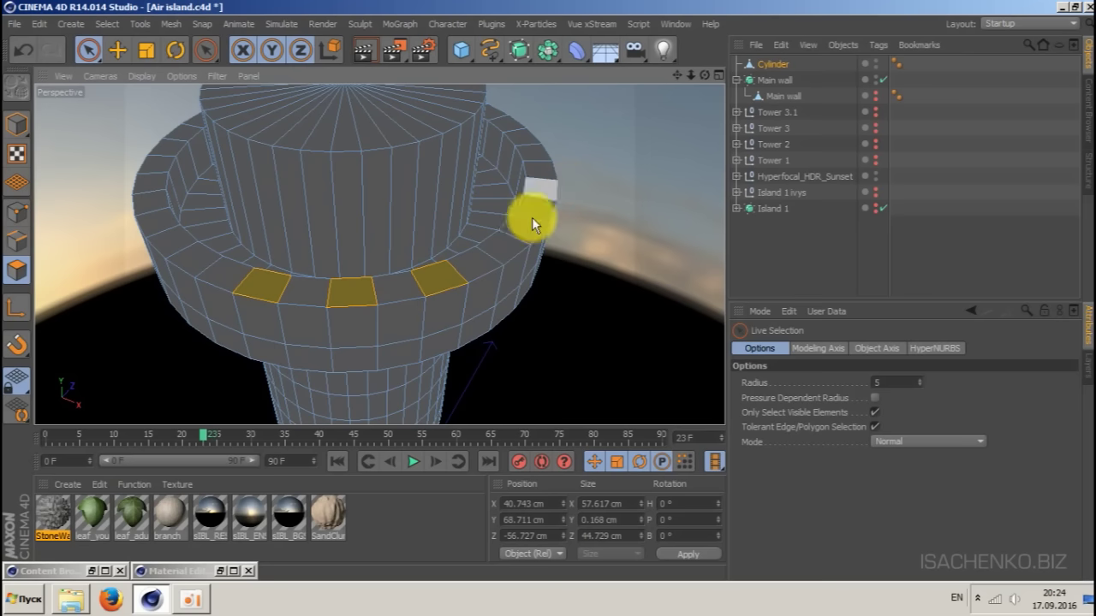
pyautogui.keyDown('shift'); pyautogui.click(506, 242); pyautogui.keyUp('shift')
pyautogui.keyDown('shift'); pyautogui.click(536, 212); pyautogui.keyUp('shift')
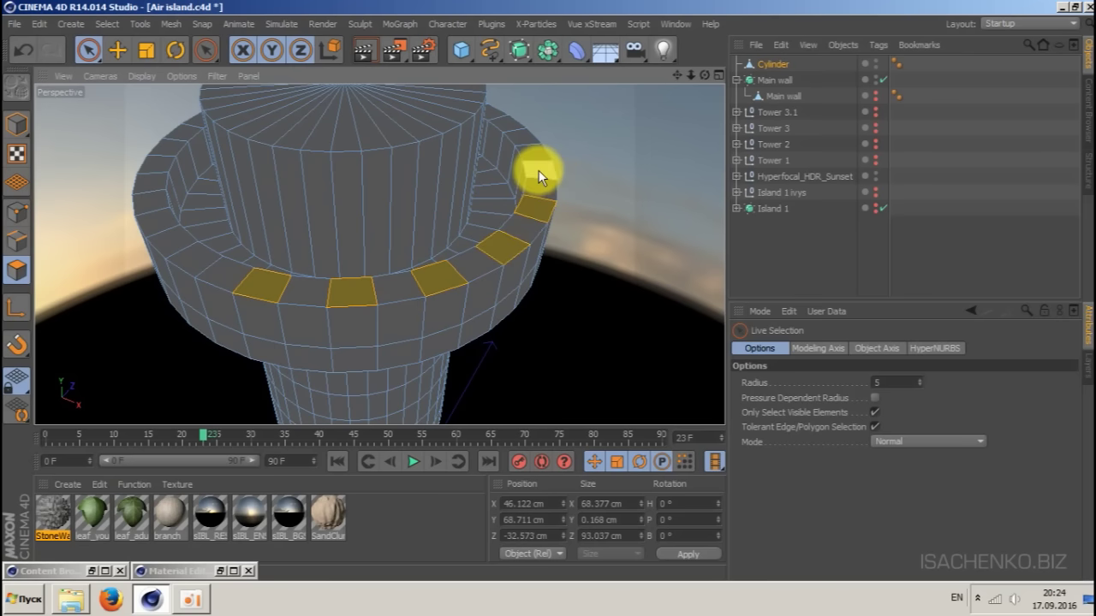
pyautogui.keyDown('shift'); pyautogui.click(535, 169); pyautogui.keyUp('shift')
pyautogui.moveTo(707, 74); pyautogui.dragTo(505, 46)
pyautogui.keyDown('shift'); pyautogui.click(501, 225); pyautogui.keyUp('shift')
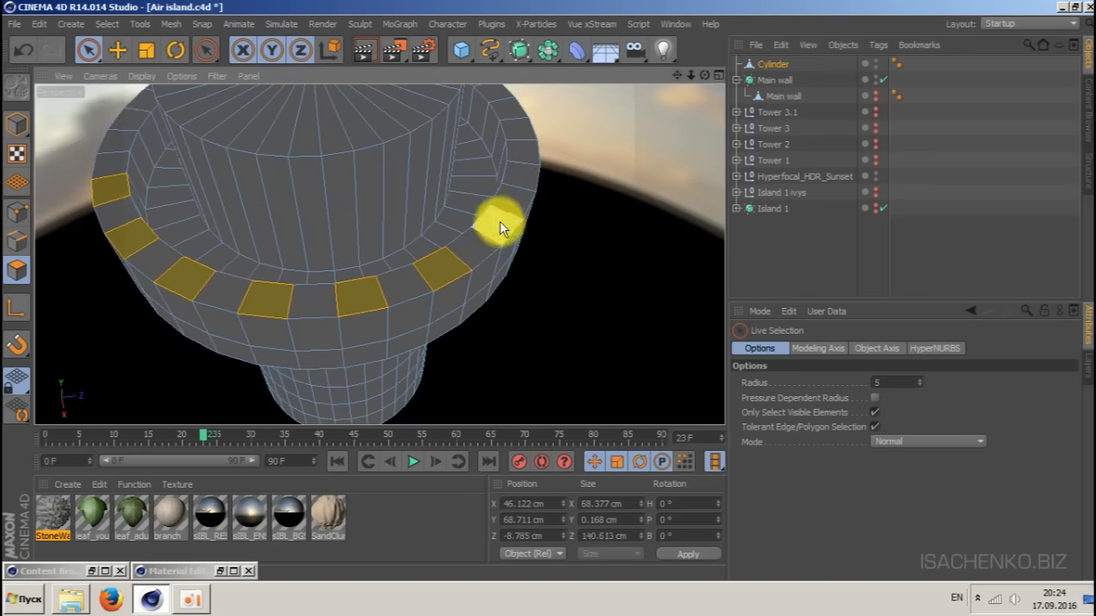
pyautogui.keyDown('shift'); pyautogui.click(520, 130); pyautogui.keyUp('shift')
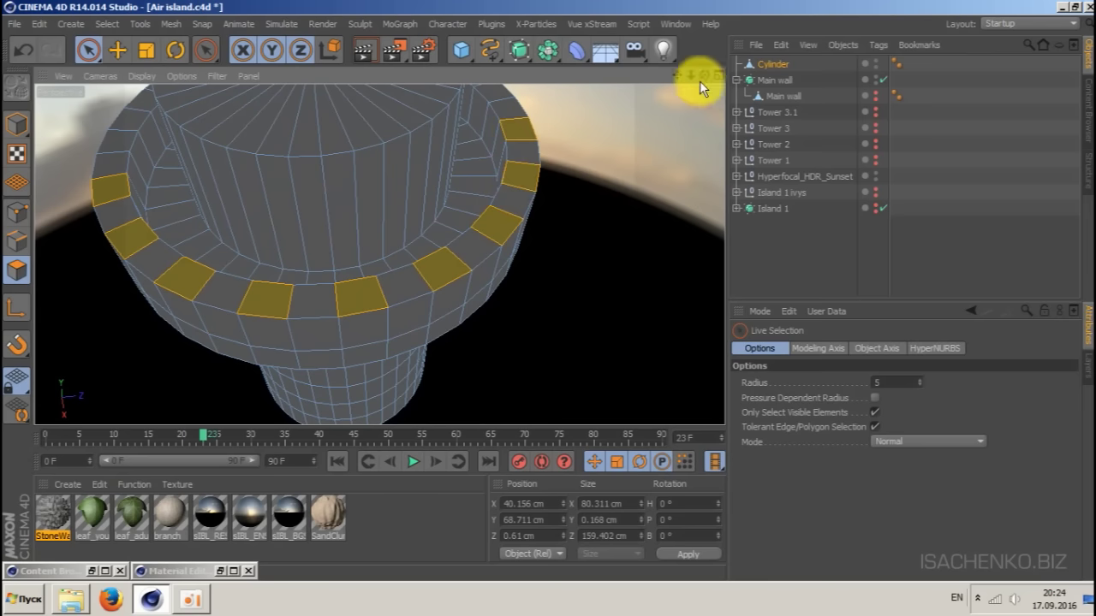
pyautogui.moveTo(703, 73); pyautogui.dragTo(646, 170)
pyautogui.keyDown('shift'); pyautogui.click(671, 290); pyautogui.keyUp('shift')
pyautogui.scroll(-3, 690, 206)
pyautogui.keyDown('shift'); pyautogui.click(467, 246); pyautogui.keyUp('shift')
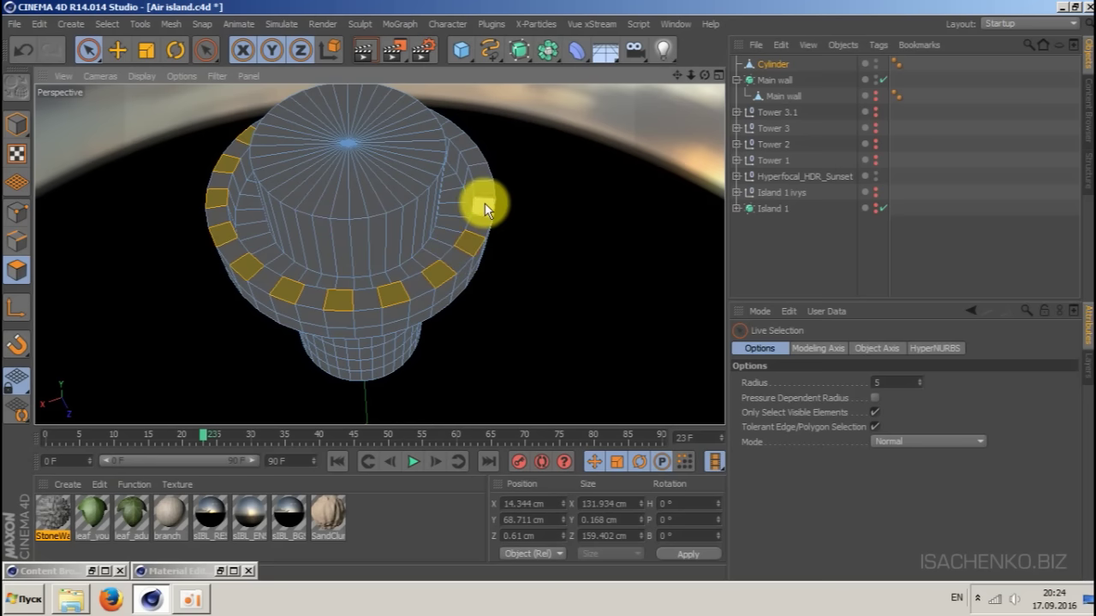
pyautogui.keyDown('shift'); pyautogui.click(484, 205); pyautogui.keyUp('shift')
pyautogui.keyDown('shift'); pyautogui.click(473, 160); pyautogui.keyUp('shift')
pyautogui.keyDown('shift'); pyautogui.click(467, 144); pyautogui.keyUp('shift')
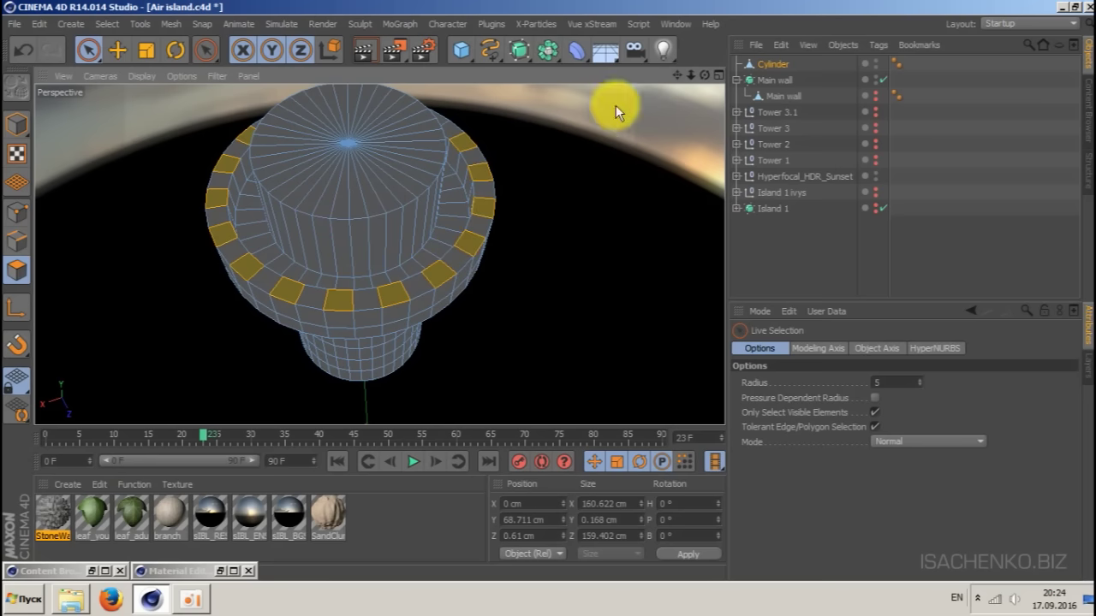
pyautogui.moveTo(702, 74); pyautogui.dragTo(379, 252)
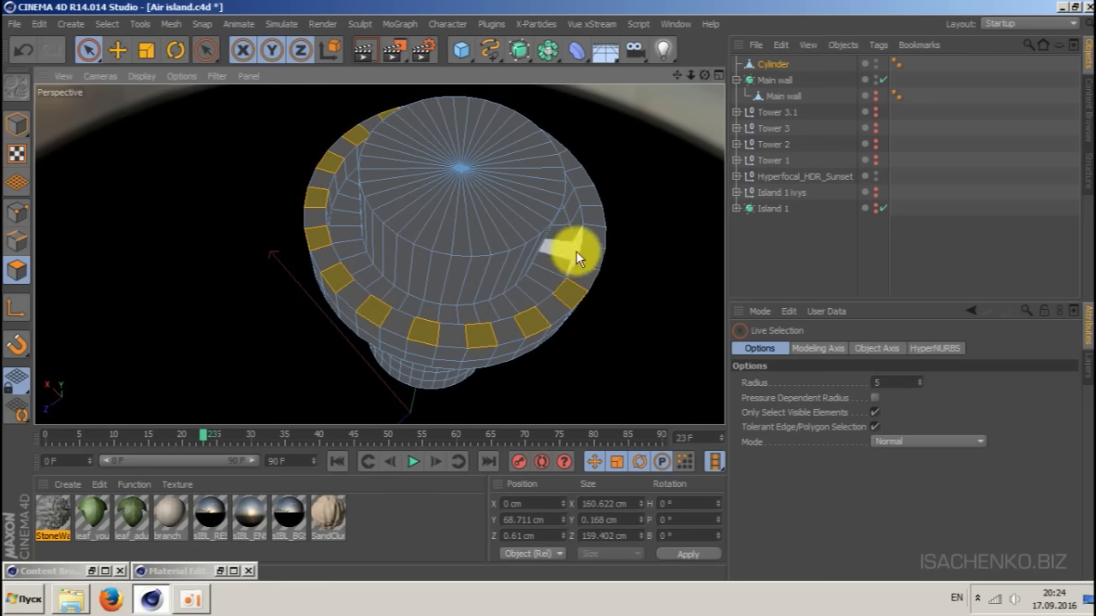
pyautogui.keyDown('shift'); pyautogui.click(601, 211); pyautogui.keyUp('shift')
pyautogui.keyDown('shift'); pyautogui.click(579, 176); pyautogui.keyUp('shift')
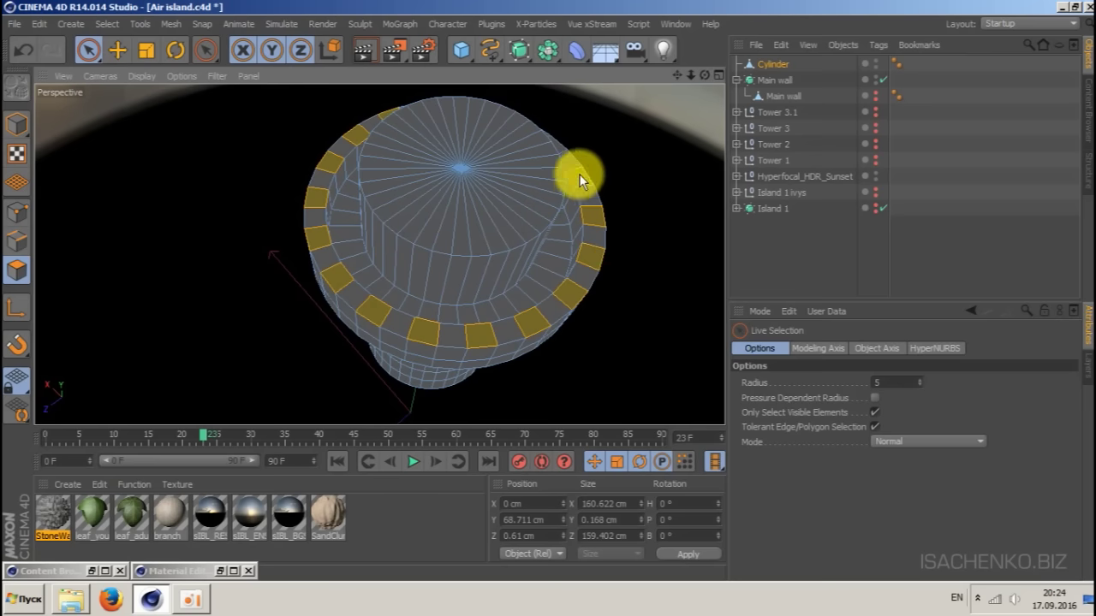
pyautogui.moveTo(704, 75); pyautogui.dragTo(632, 250)
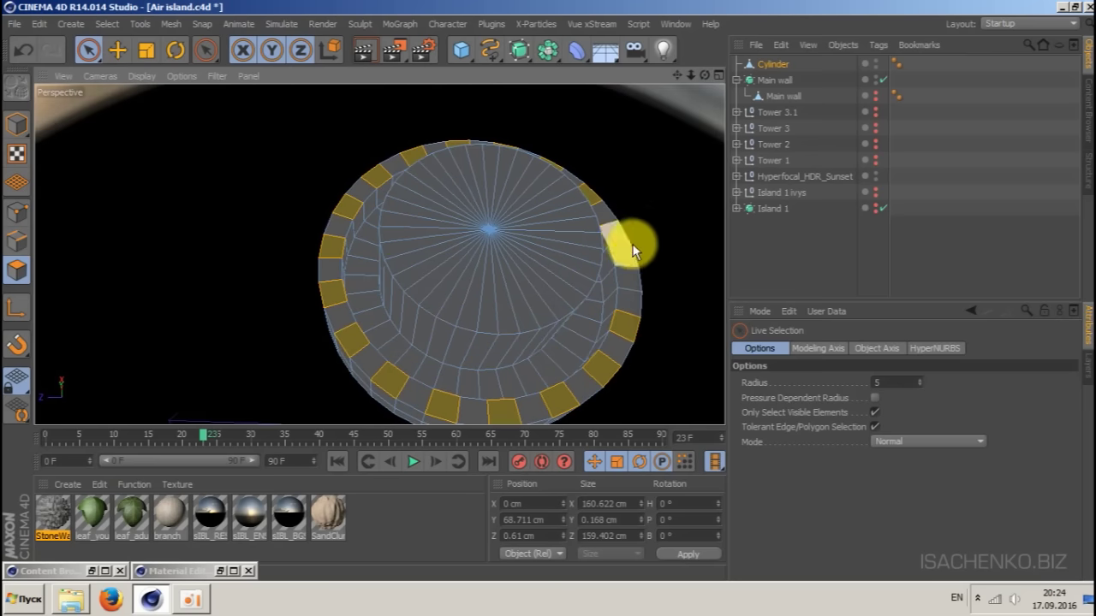
pyautogui.keyDown('shift'); pyautogui.click(626, 274); pyautogui.keyUp('shift')
pyautogui.scroll(-2, 580, 299)
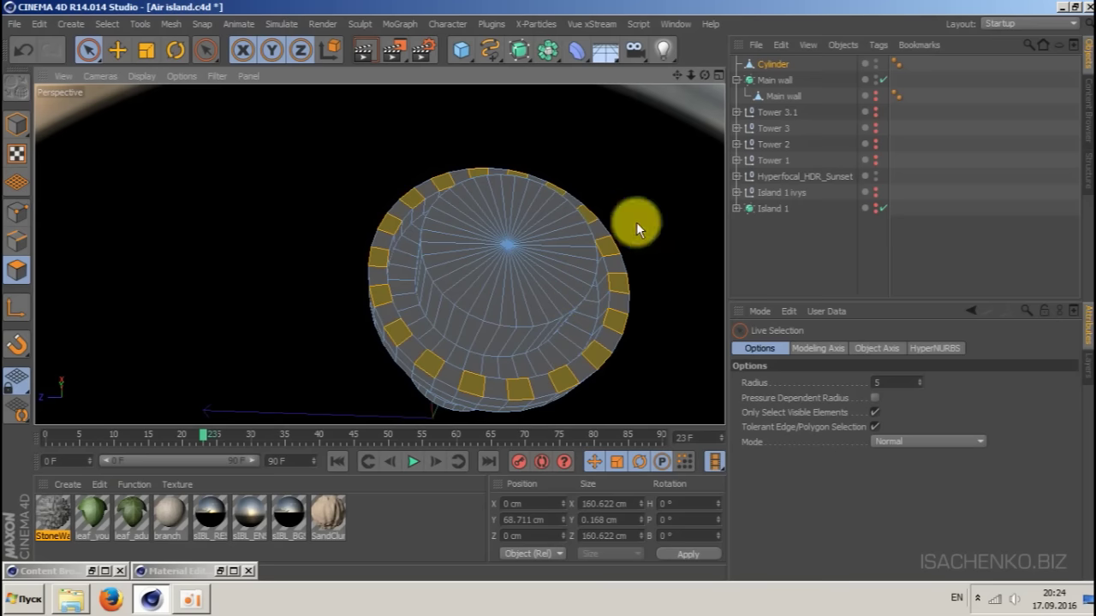
# - Extrude the selected rim polygons upward to Y about 81.5 cm to form battlements
pyautogui.moveTo(703, 73); pyautogui.dragTo(705, 75)
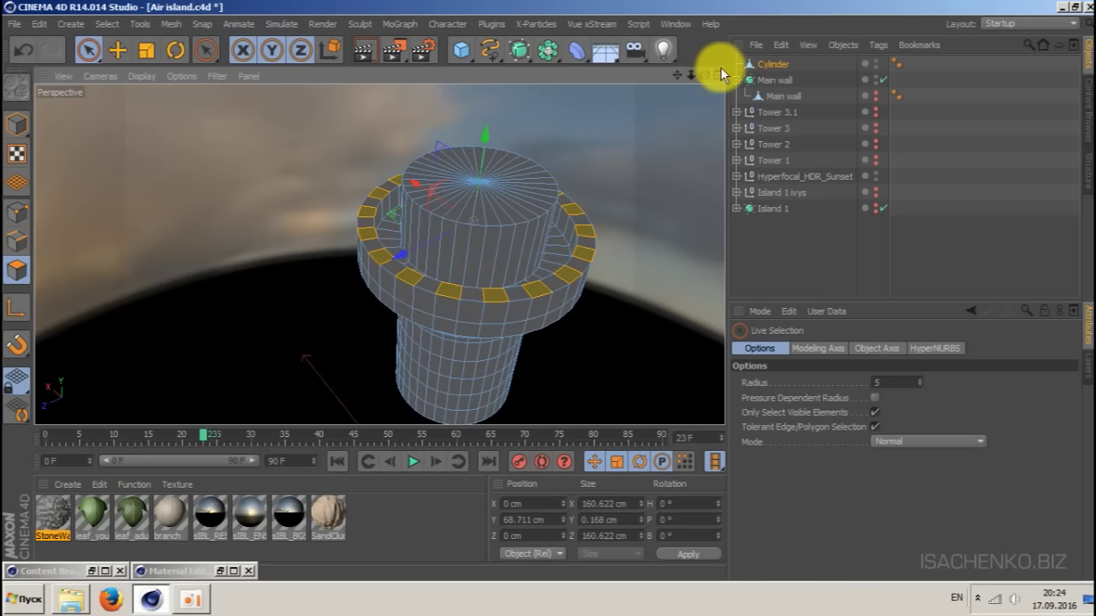
pyautogui.moveTo(704, 76); pyautogui.dragTo(703, 74)
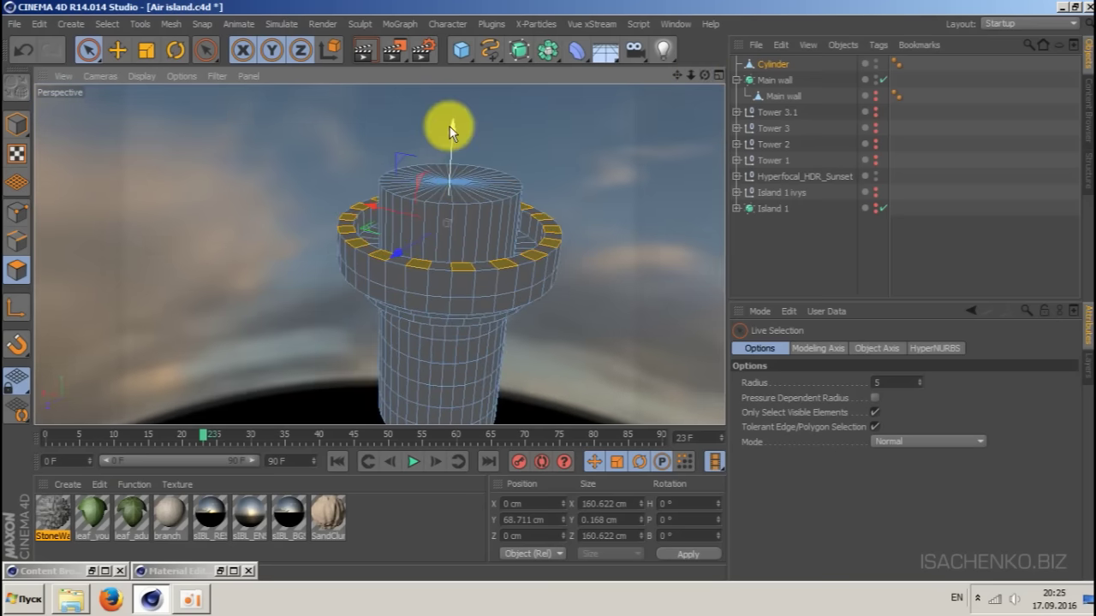
pyautogui.moveTo(452, 128); pyautogui.dragTo(458, 109)
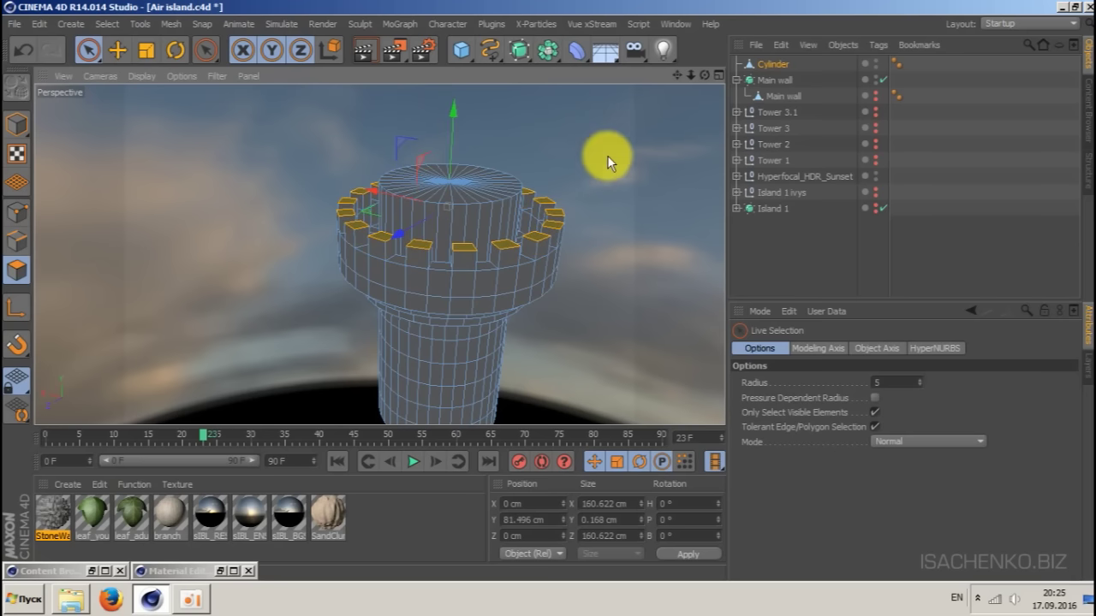
# - Loop-select the tower's top cap polygons and extrude them upward to Y about 153.2 cm
pyautogui.moveTo(702, 75)
pyautogui.mouseDown()
pyautogui.moveTo(682, 89)
pyautogui.moveTo(687, 103)
pyautogui.moveTo(704, 81)
pyautogui.moveTo(702, 94)
pyautogui.mouseUp()
pyautogui.click(107, 24)
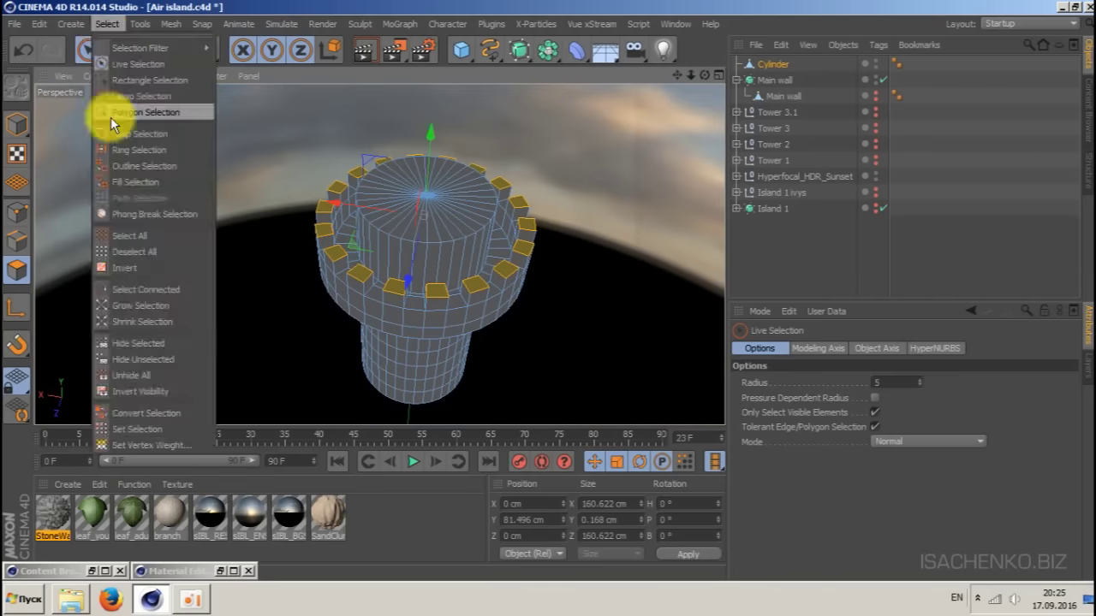
pyautogui.click(110, 117)
pyautogui.click(380, 196)
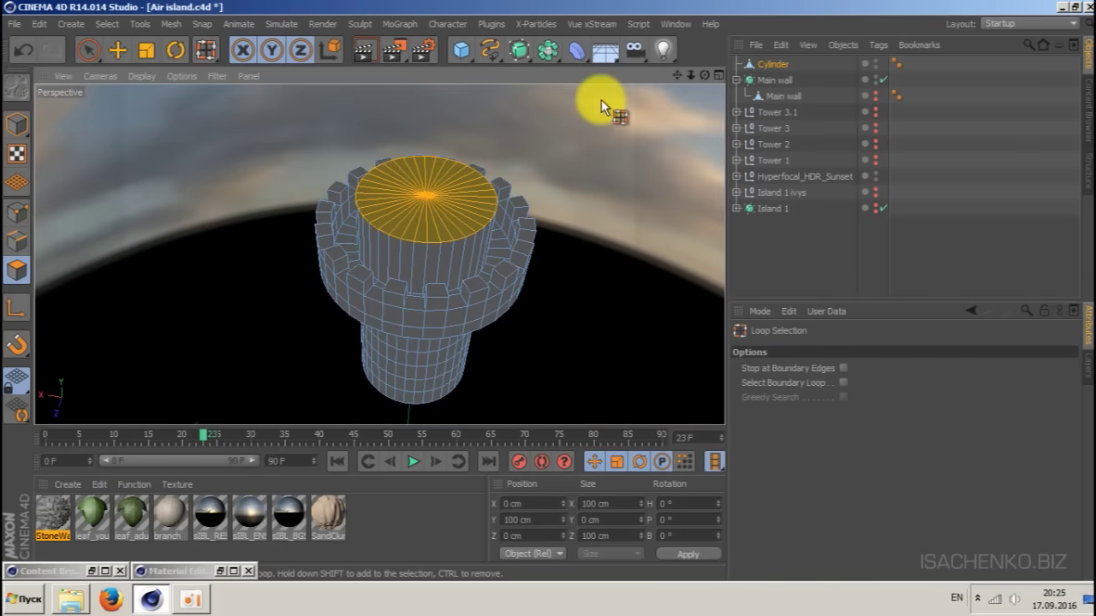
pyautogui.press('e')
pyautogui.moveTo(433, 121); pyautogui.dragTo(435, 55)
# - Add a Knife loop cut around the lower part of the newly raised tower section above the battlements
pyautogui.moveTo(704, 74); pyautogui.dragTo(717, 10)
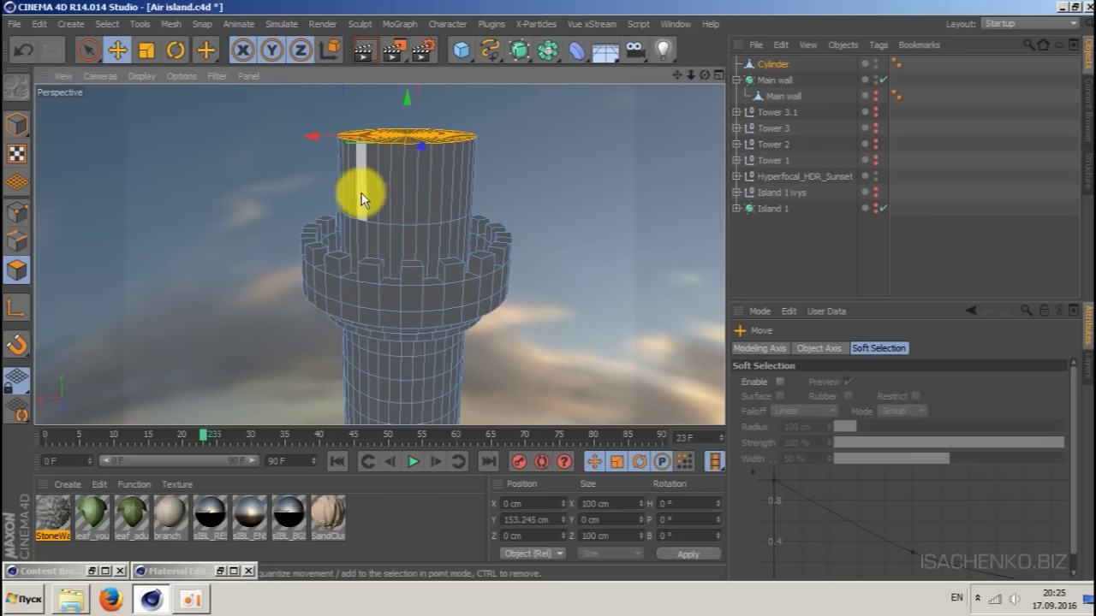
pyautogui.scroll(5, 363, 192)
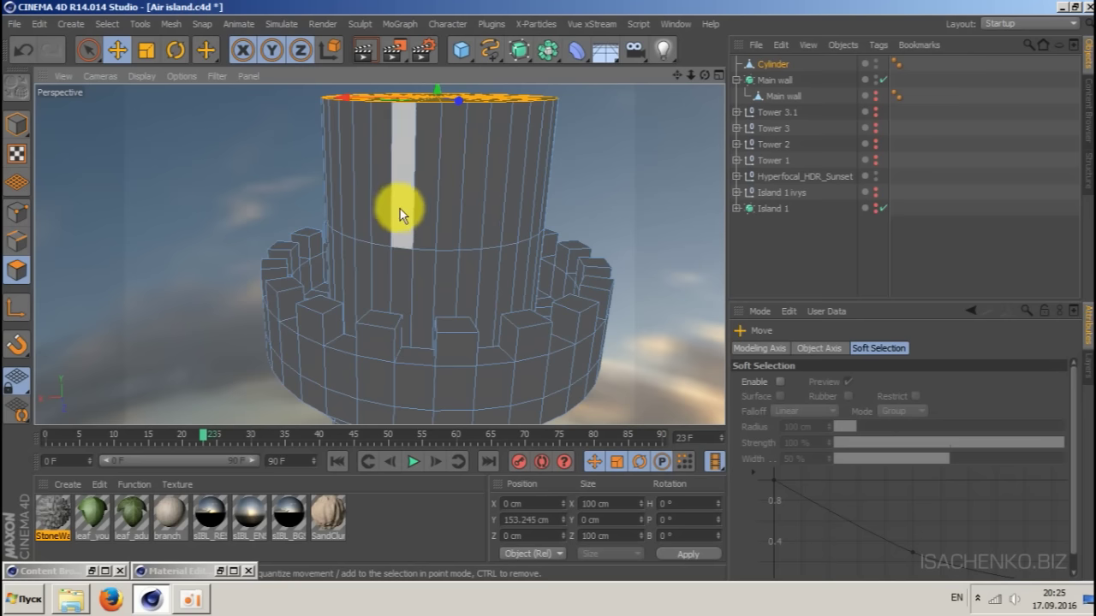
pyautogui.rightClick(218, 151)
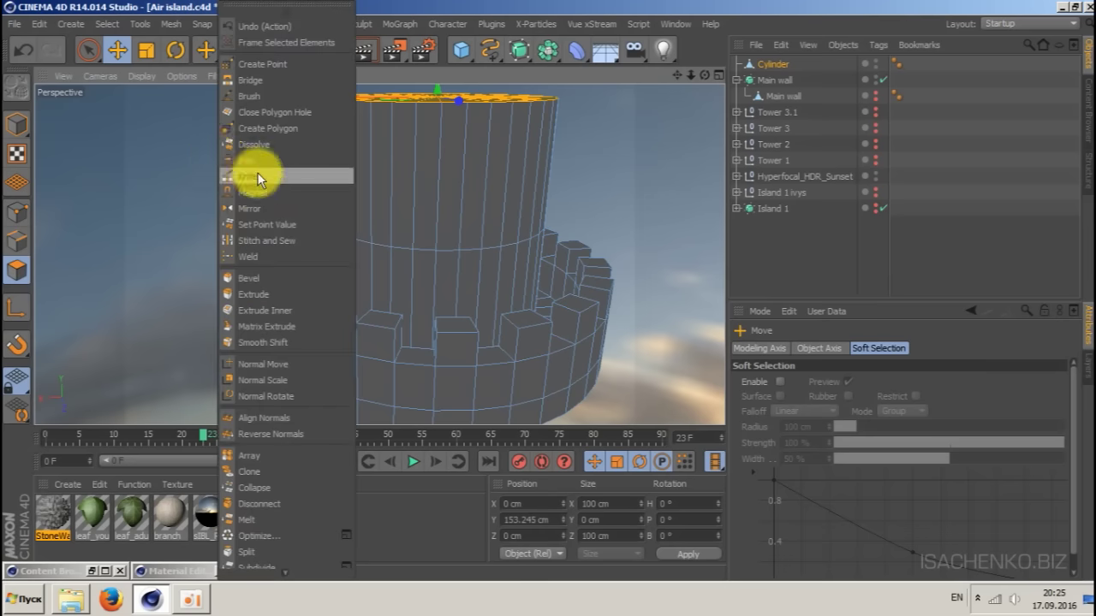
pyautogui.click(257, 172)
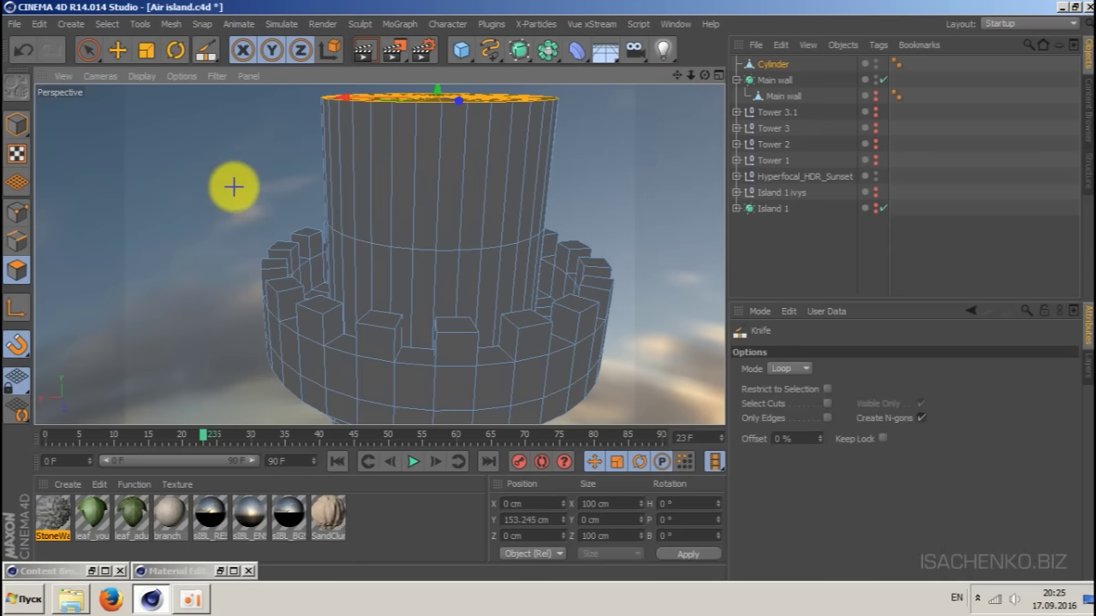
pyautogui.click(370, 196)
pyautogui.moveTo(704, 76); pyautogui.dragTo(409, 179)
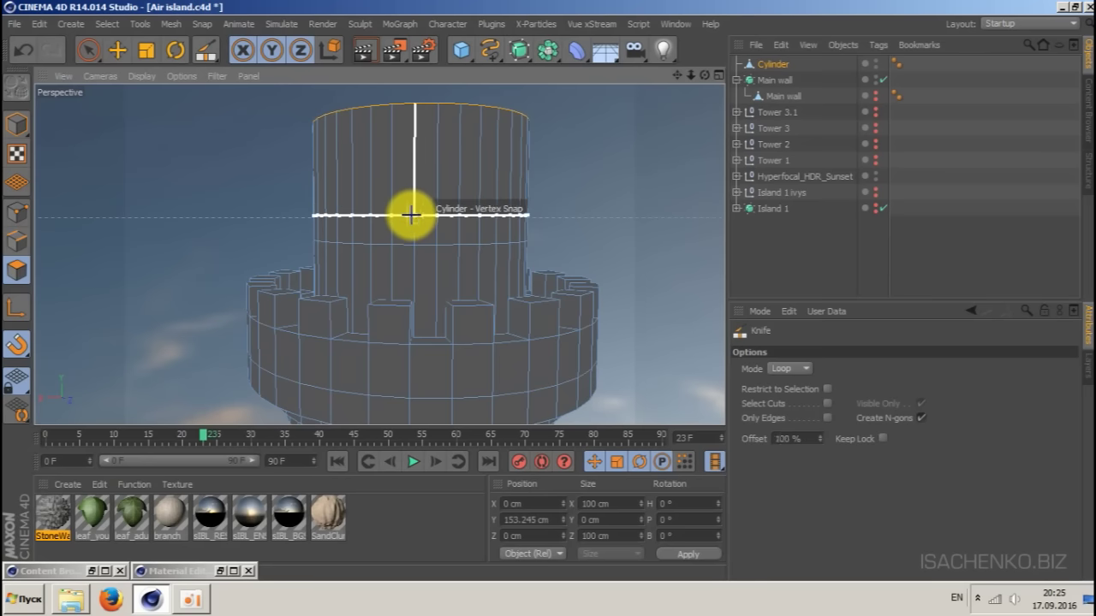
# - Add three more roughly evenly spaced Knife loop cuts around the raised tower section above its lowest loop cut
pyautogui.click(408, 166)
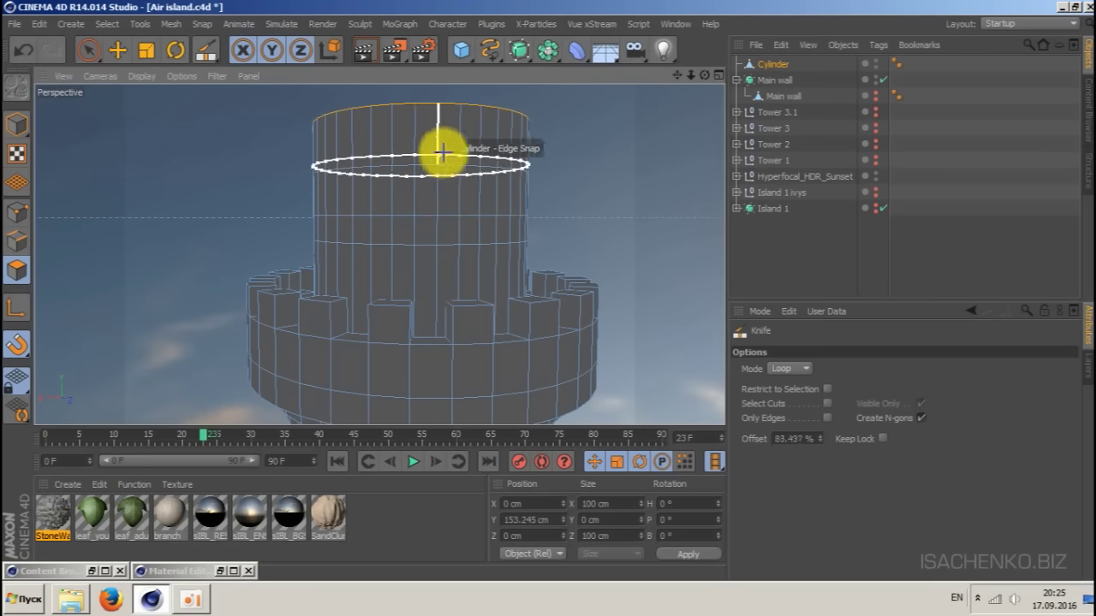
pyautogui.hotkey('ctrl', 'z')
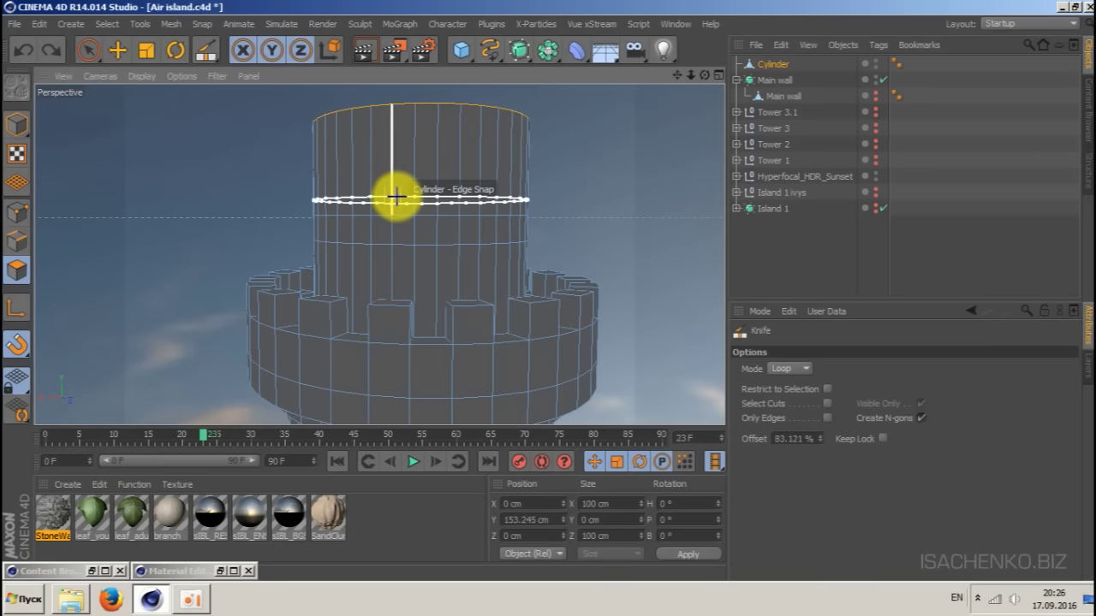
pyautogui.click(399, 189)
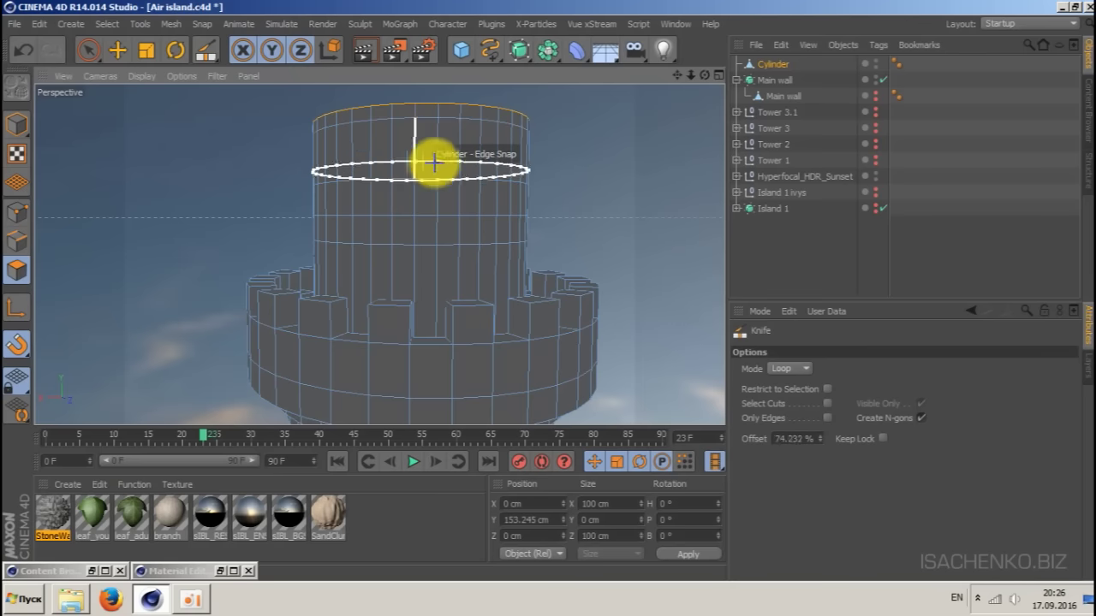
pyautogui.hotkey('ctrl', 'z')
pyautogui.click(389, 161)
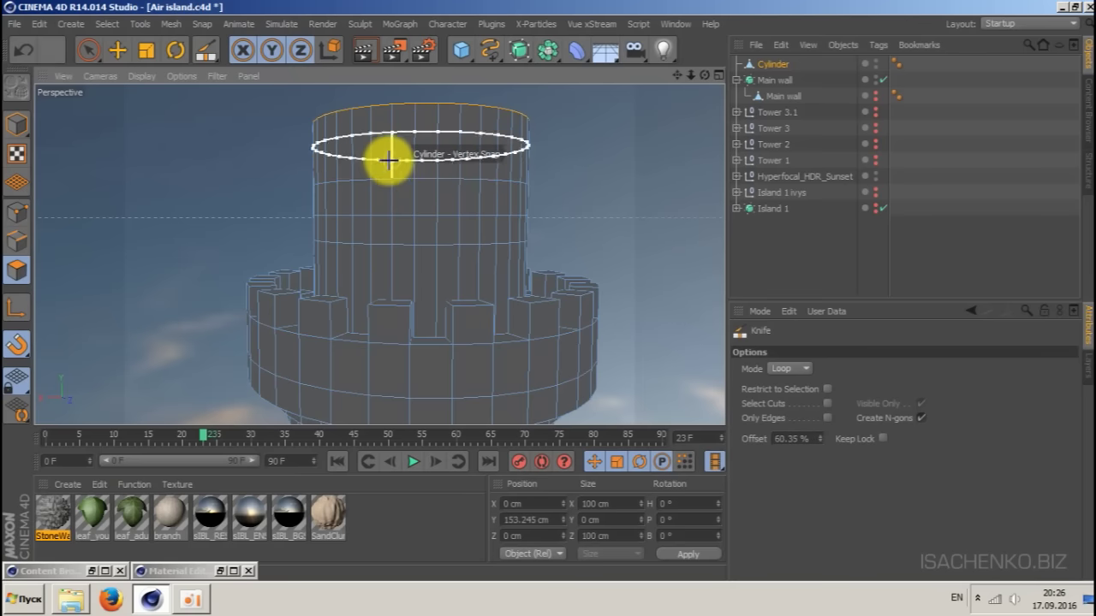
pyautogui.hotkey('ctrl', 'z')
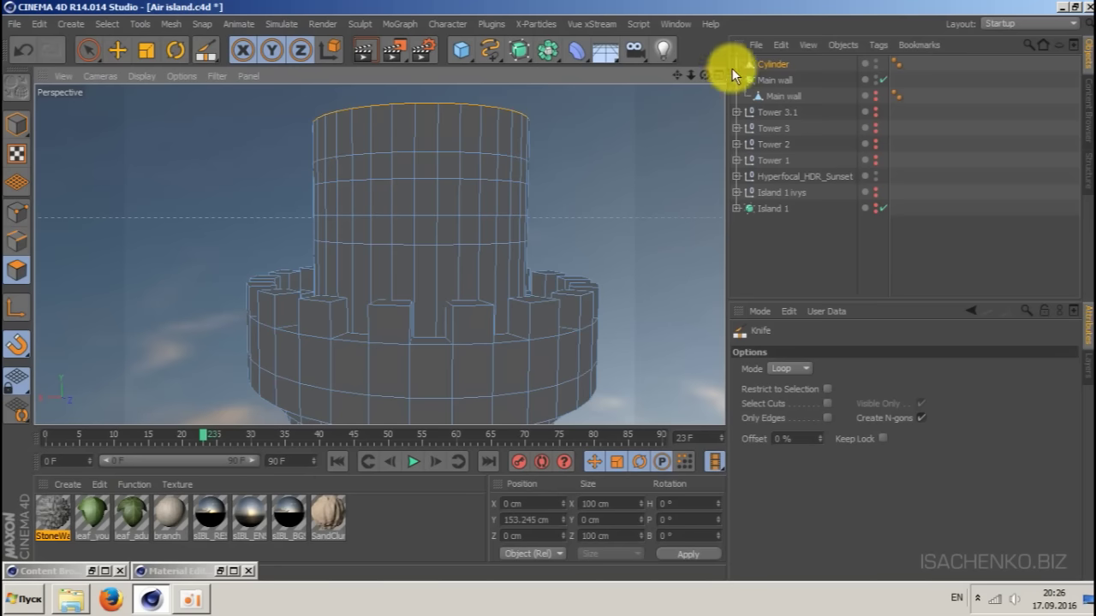
# - Live-select every second polygon along the facing side of the raised section's lower narrow ring, the second row above the battlements
pyautogui.moveTo(705, 76); pyautogui.dragTo(676, 75)
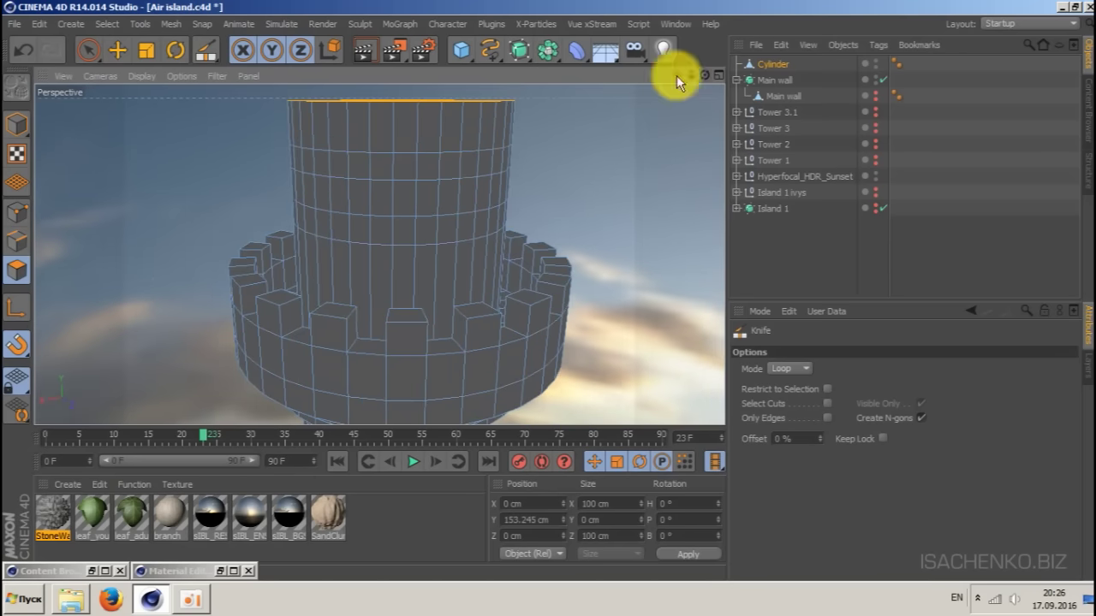
pyautogui.scroll(5, 411, 212)
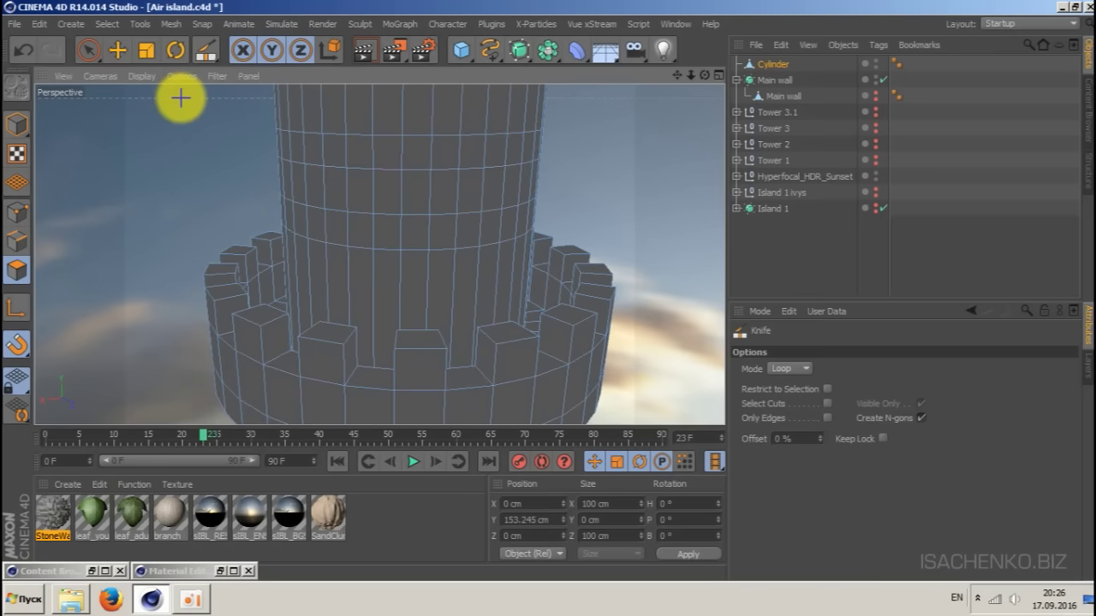
pyautogui.press('space')
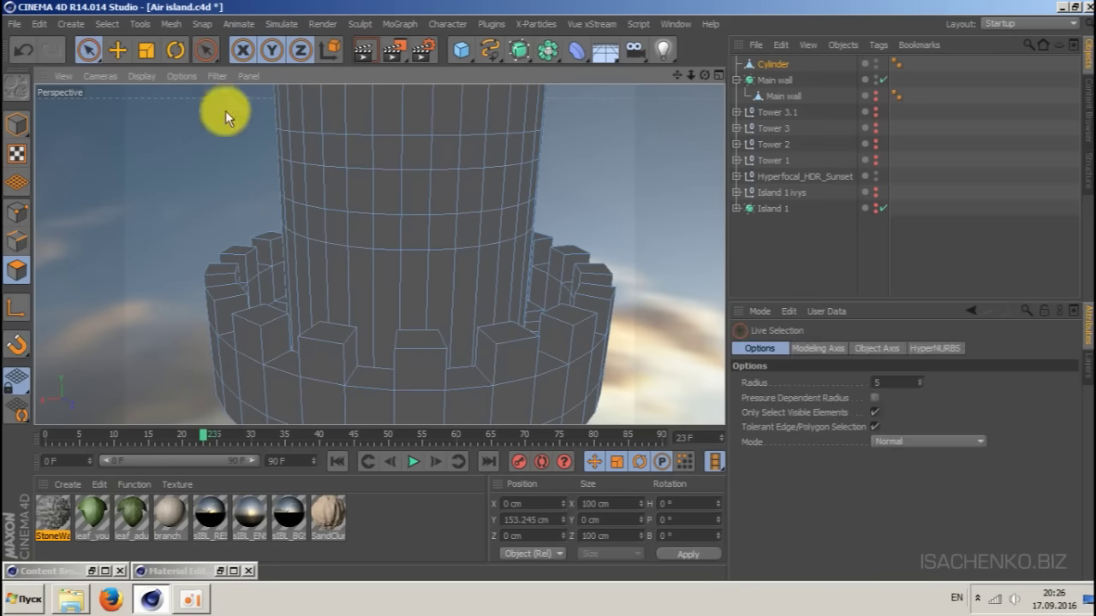
pyautogui.click(359, 229)
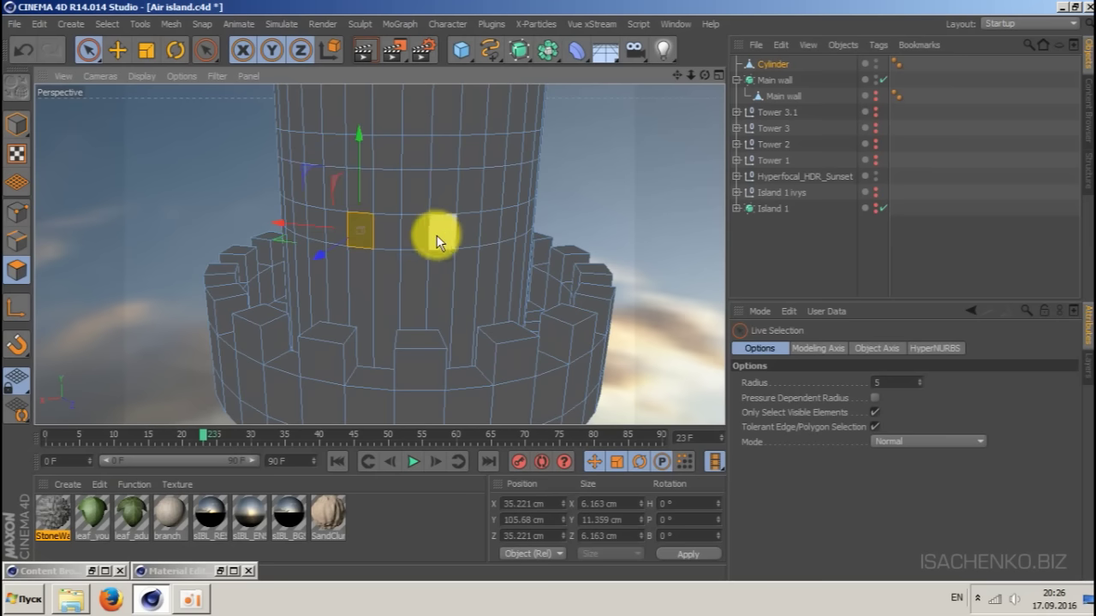
pyautogui.keyDown('shift'); pyautogui.click(415, 233); pyautogui.keyUp('shift')
pyautogui.keyDown('shift'); pyautogui.click(463, 229); pyautogui.keyUp('shift')
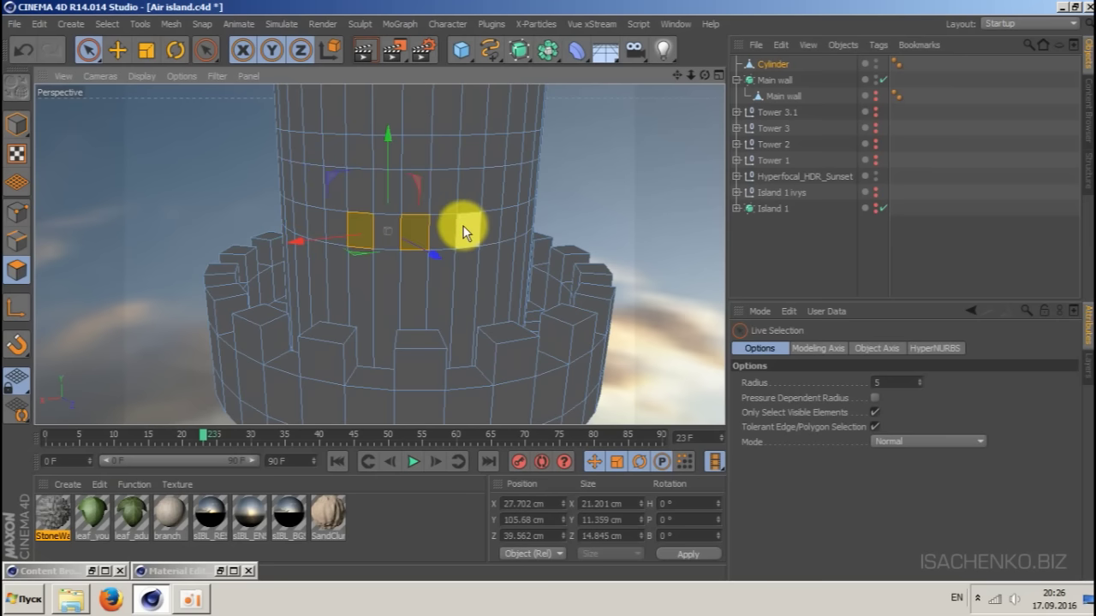
pyautogui.keyDown('shift'); pyautogui.click(507, 225); pyautogui.keyUp('shift')
pyautogui.moveTo(707, 79); pyautogui.dragTo(379, 252)
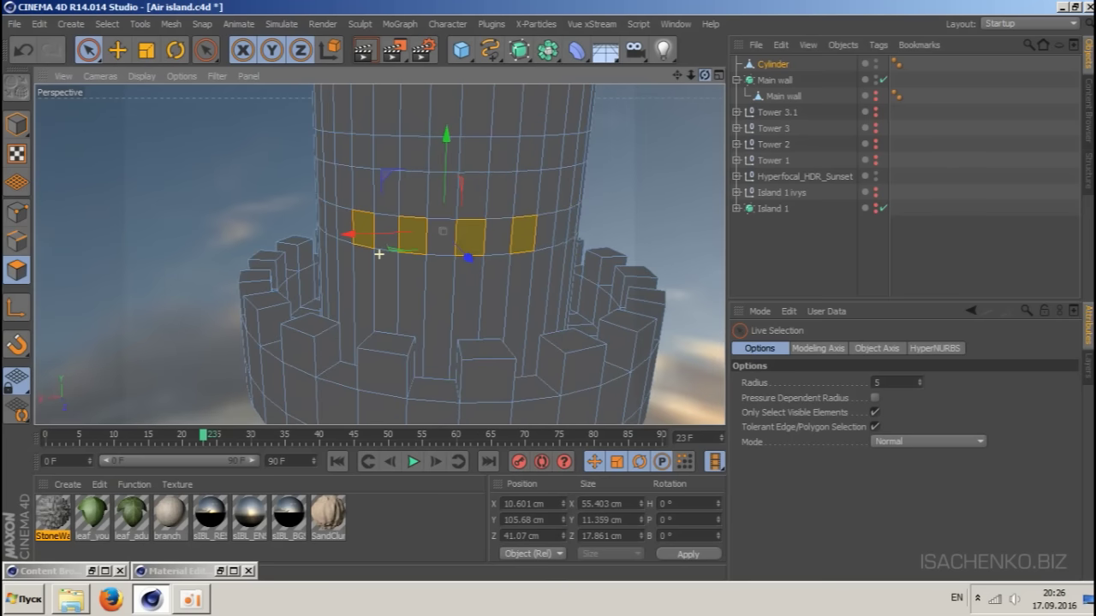
pyautogui.keyDown('shift'); pyautogui.click(560, 230); pyautogui.keyUp('shift')
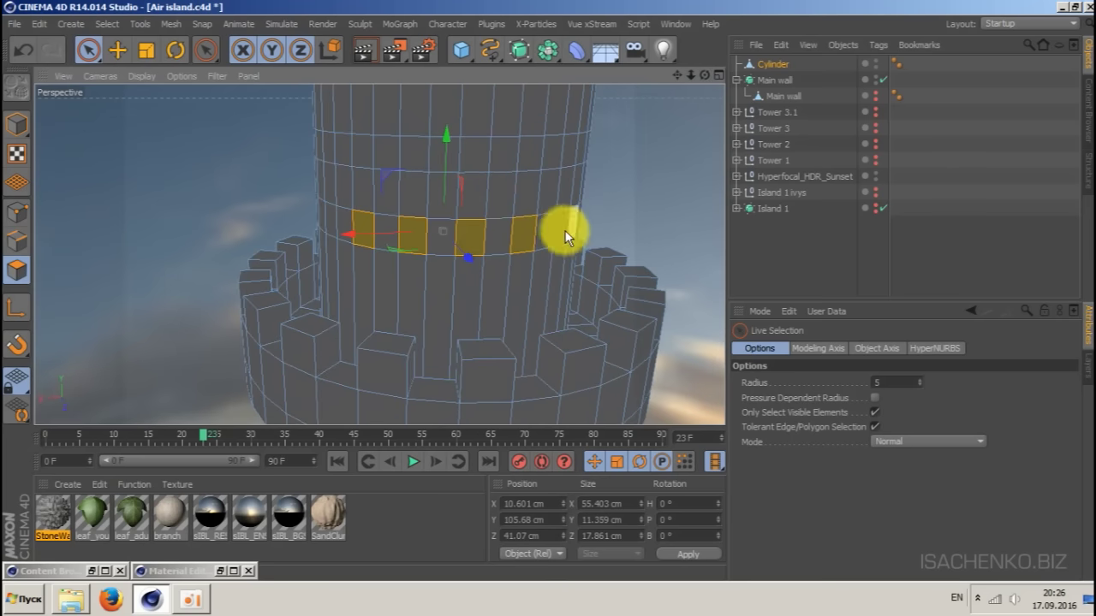
# - Add alternate polygons of the ring two rows higher to the selection, staggered by one polygon against the lower row
pyautogui.keyDown('shift'); pyautogui.click(389, 155); pyautogui.keyUp('shift')
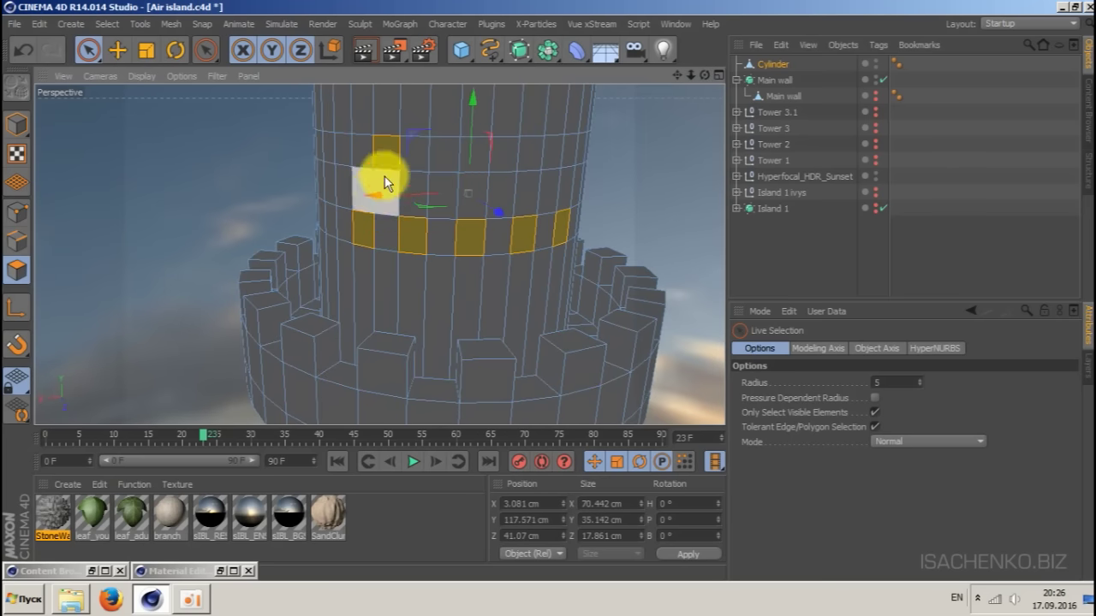
pyautogui.keyDown('shift'); pyautogui.click(382, 154); pyautogui.keyUp('shift')
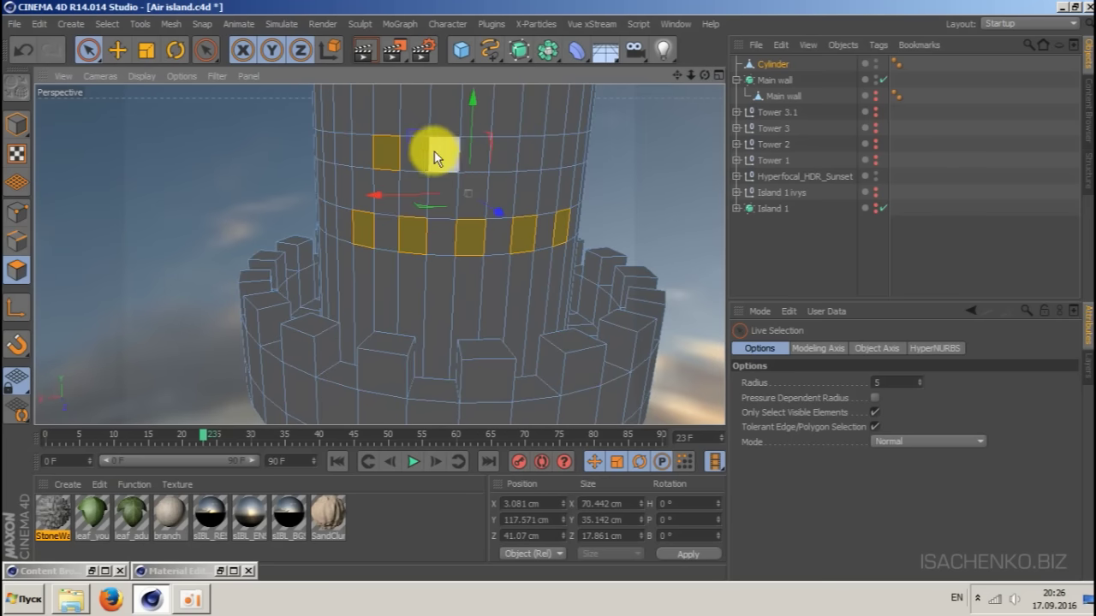
pyautogui.keyDown('shift'); pyautogui.click(504, 156); pyautogui.keyUp('shift')
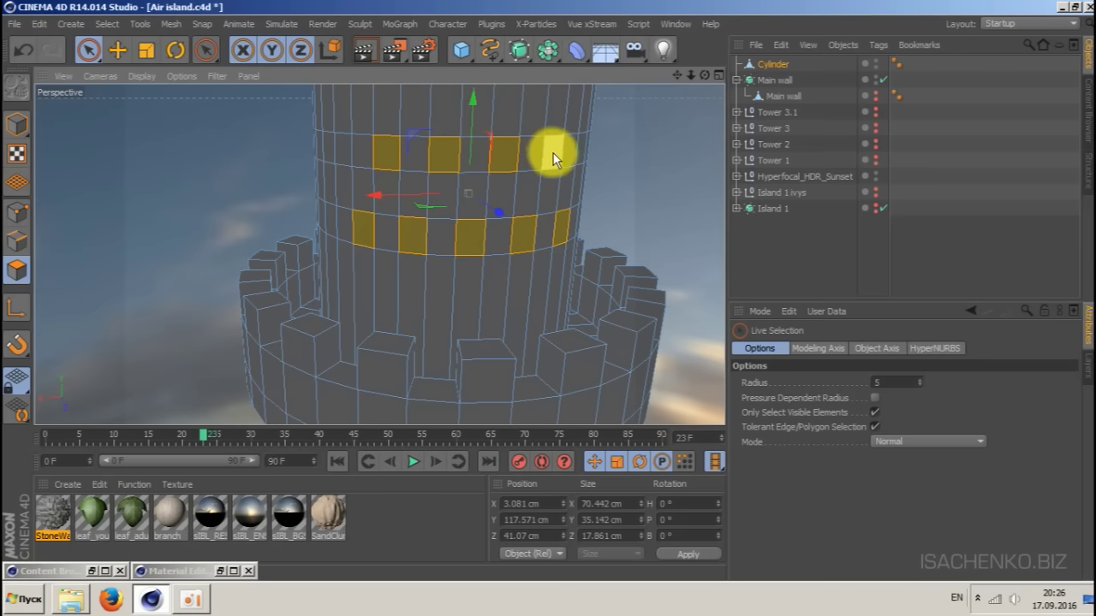
pyautogui.keyDown('shift'); pyautogui.click(553, 154); pyautogui.keyUp('shift')
pyautogui.moveTo(691, 77); pyautogui.dragTo(680, 82)
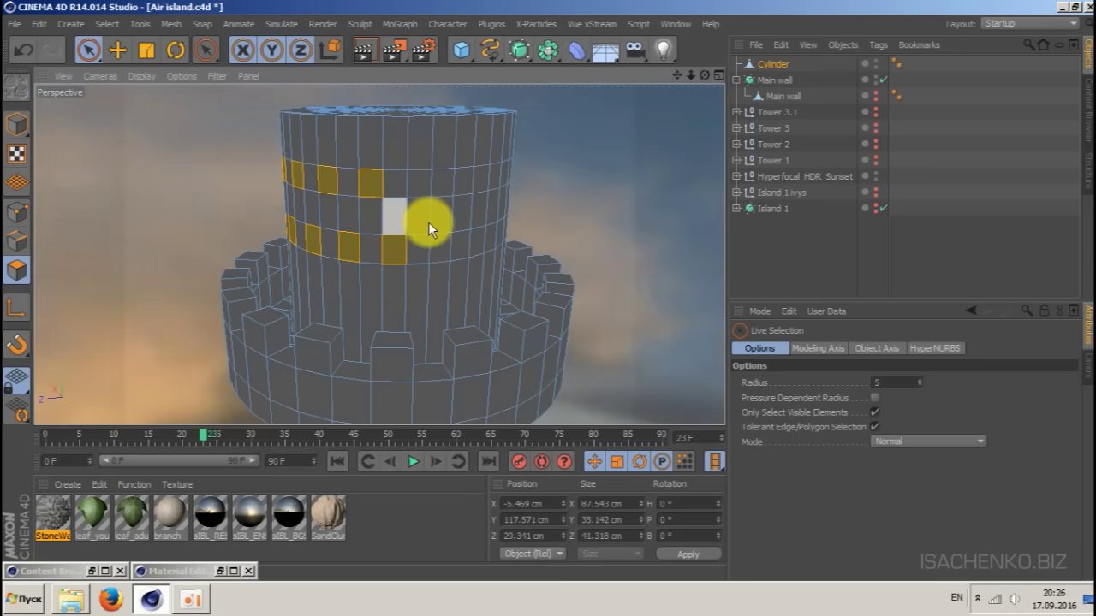
# - Continue the staggered selection of every second polygon in both rings around the rest of the tower
pyautogui.keyDown('shift'); pyautogui.click(441, 250); pyautogui.keyUp('shift')
pyautogui.keyDown('shift'); pyautogui.click(462, 181); pyautogui.keyUp('shift')
pyautogui.keyDown('shift'); pyautogui.click(500, 237); pyautogui.keyUp('shift')
pyautogui.moveTo(705, 76)
pyautogui.mouseDown()
pyautogui.moveTo(673, 103)
pyautogui.moveTo(651, 86)
pyautogui.moveTo(700, 75)
pyautogui.mouseUp()
pyautogui.keyDown('shift'); pyautogui.click(527, 274); pyautogui.keyUp('shift')
pyautogui.keyDown('shift'); pyautogui.click(603, 194); pyautogui.keyUp('shift')
pyautogui.keyDown('shift'); pyautogui.click(608, 263); pyautogui.keyUp('shift')
pyautogui.keyDown('shift'); pyautogui.click(636, 206); pyautogui.keyUp('shift')
pyautogui.keyDown('shift'); pyautogui.click(453, 207); pyautogui.keyUp('shift')
pyautogui.keyDown('shift'); pyautogui.click(474, 279); pyautogui.keyUp('shift')
pyautogui.keyDown('shift'); pyautogui.click(502, 208); pyautogui.keyUp('shift')
pyautogui.keyDown('shift'); pyautogui.click(524, 279); pyautogui.keyUp('shift')
pyautogui.keyDown('shift'); pyautogui.click(544, 219); pyautogui.keyUp('shift')
pyautogui.keyDown('shift'); pyautogui.click(564, 277); pyautogui.keyUp('shift')
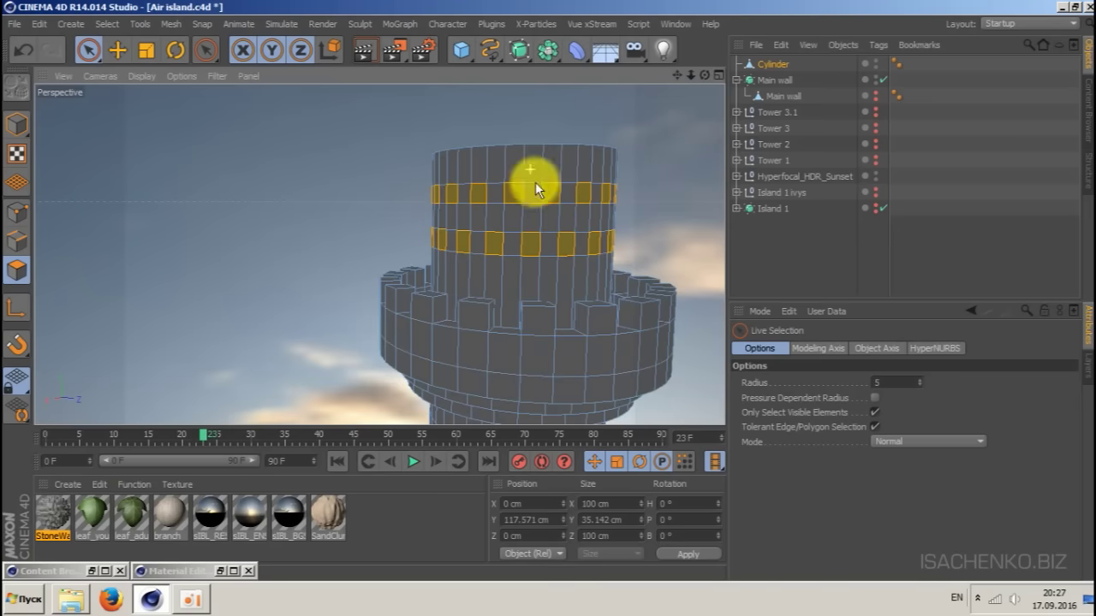
# - Scale the selected window polygons inward to a size of about 89.8 × 31.6 × 89.8 cm to recess them
pyautogui.moveTo(703, 73); pyautogui.dragTo(655, 111)
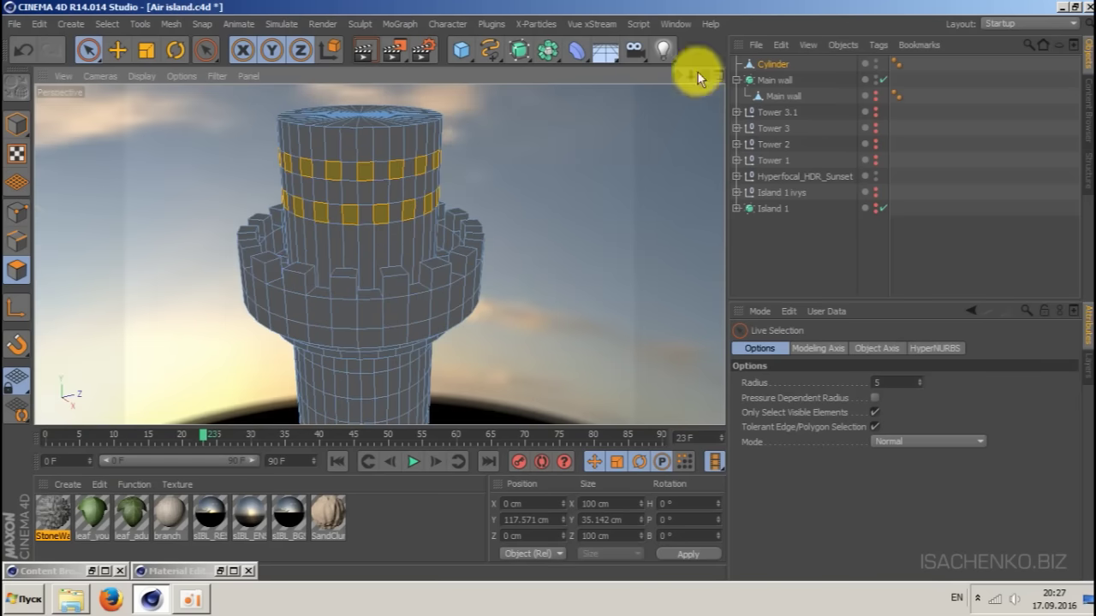
pyautogui.moveTo(677, 74)
pyautogui.mouseDown()
pyautogui.moveTo(762, 91)
pyautogui.moveTo(696, 80)
pyautogui.mouseUp()
pyautogui.scroll(3, 537, 127)
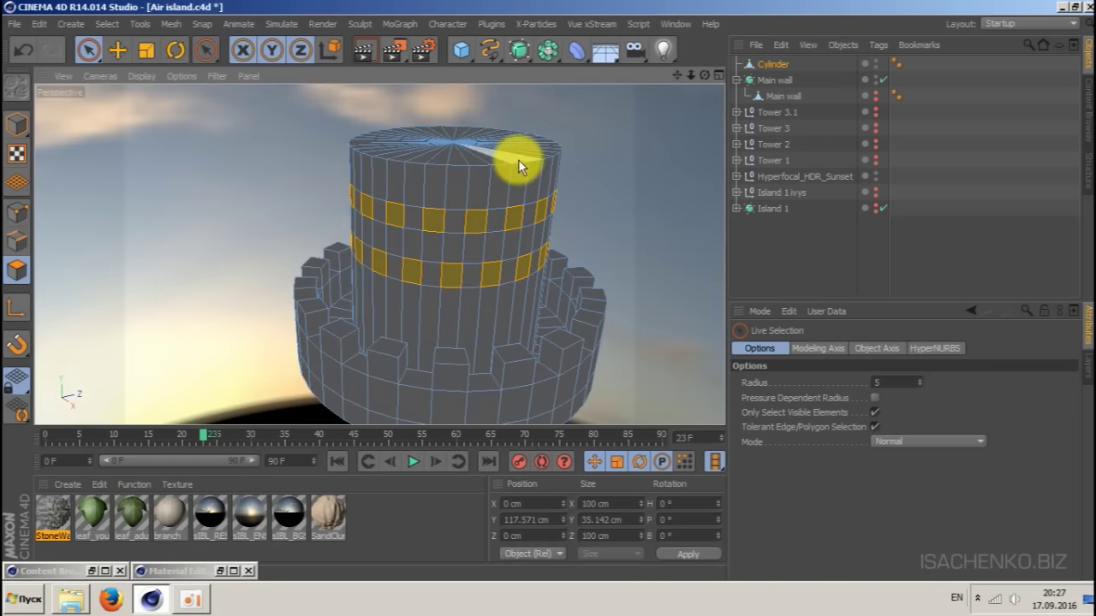
pyautogui.press('t')
pyautogui.moveTo(600, 224); pyautogui.dragTo(513, 219)
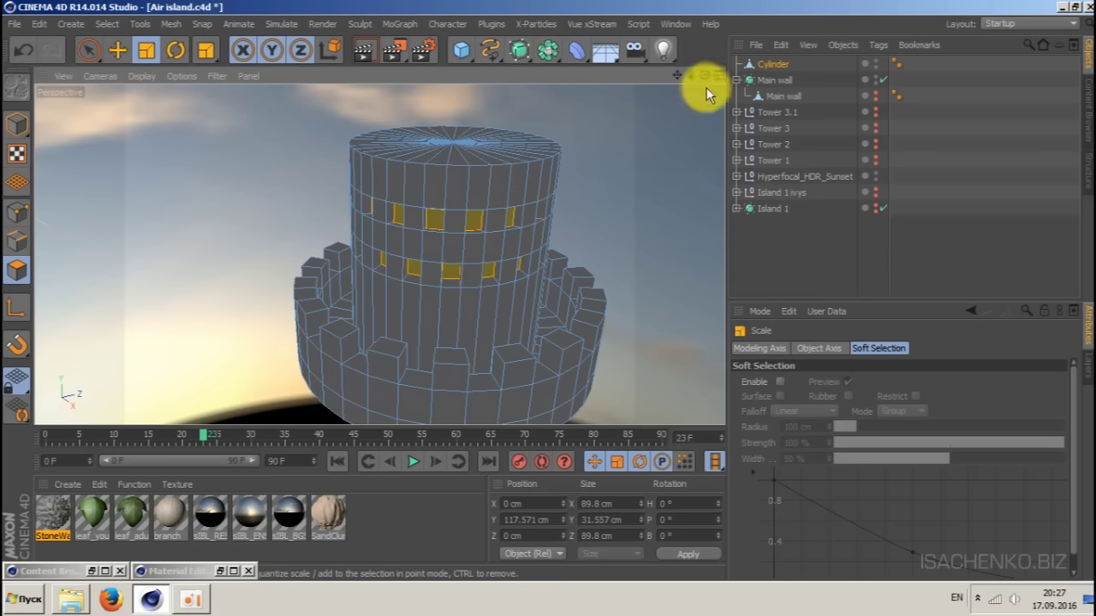
# - Loop-select the tower's top cap polygons and extrude them upward to Y about 206.2 cm
pyautogui.moveTo(703, 75); pyautogui.dragTo(681, 71)
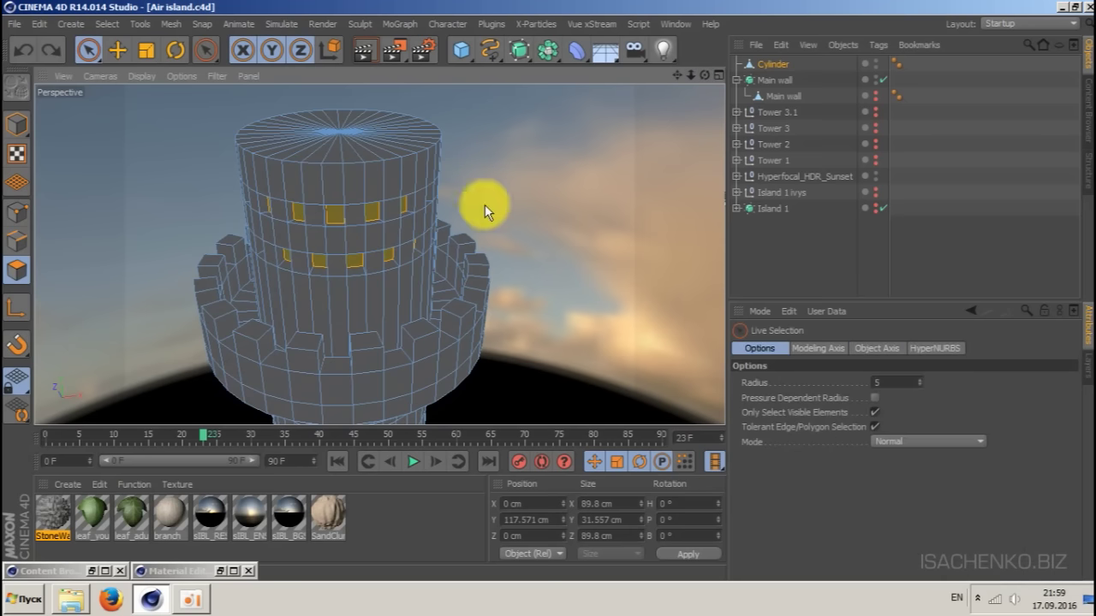
pyautogui.click(383, 163)
pyautogui.click(358, 169)
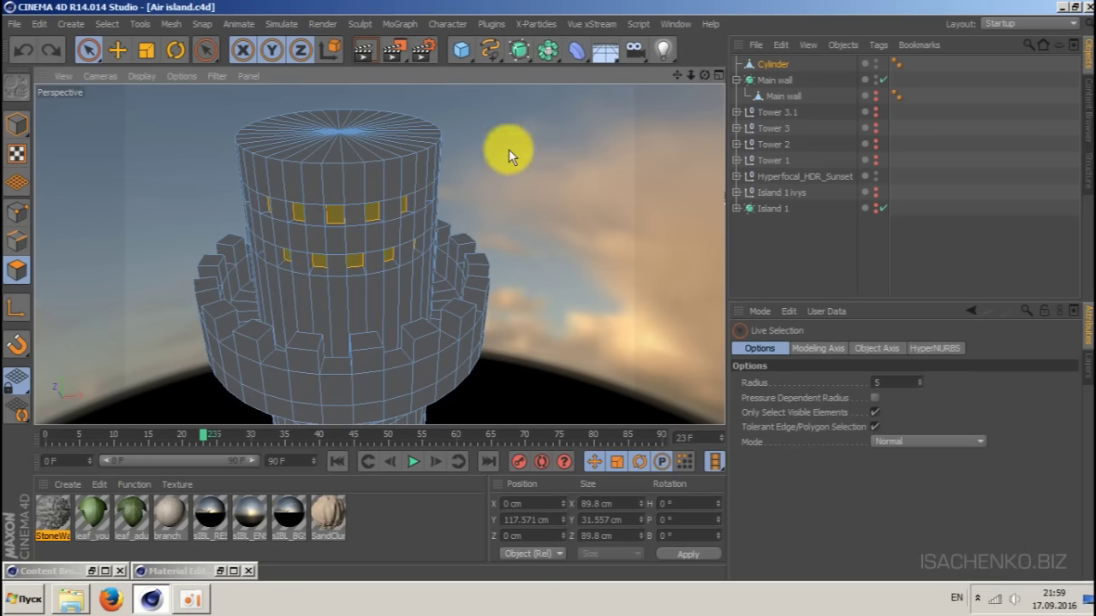
pyautogui.moveTo(695, 82); pyautogui.dragTo(625, 82)
pyautogui.click(107, 24)
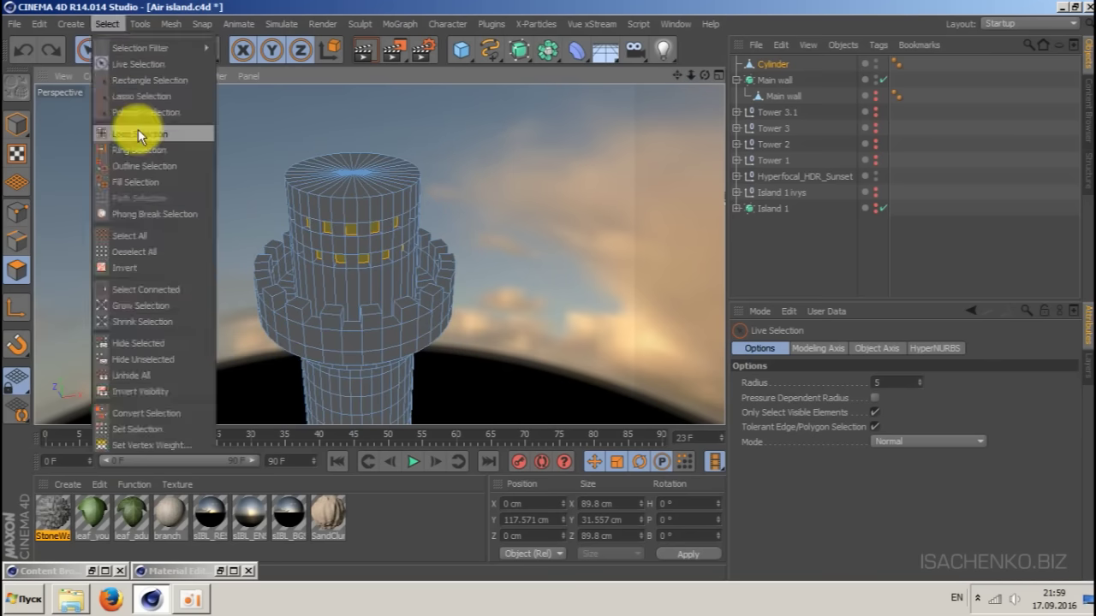
pyautogui.click(138, 130)
pyautogui.click(349, 169)
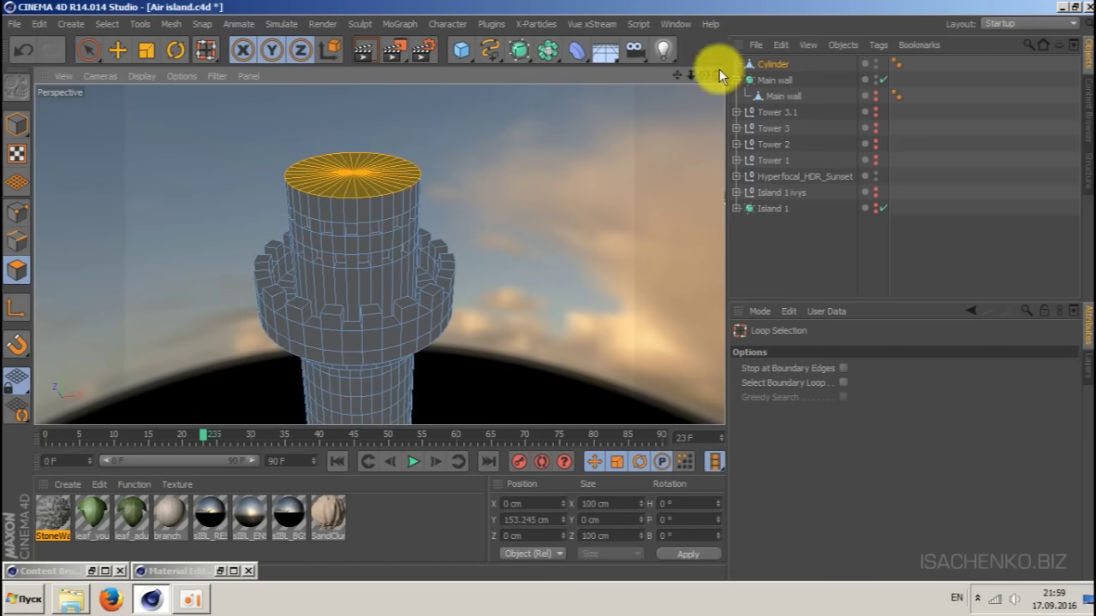
pyautogui.moveTo(703, 73); pyautogui.dragTo(690, 76)
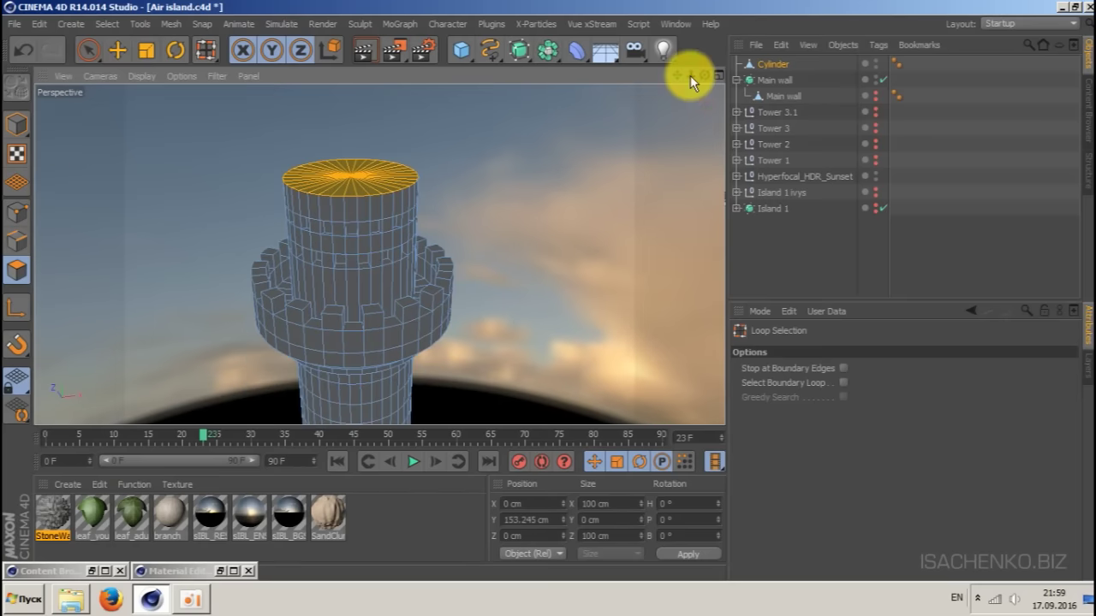
pyautogui.press('e')
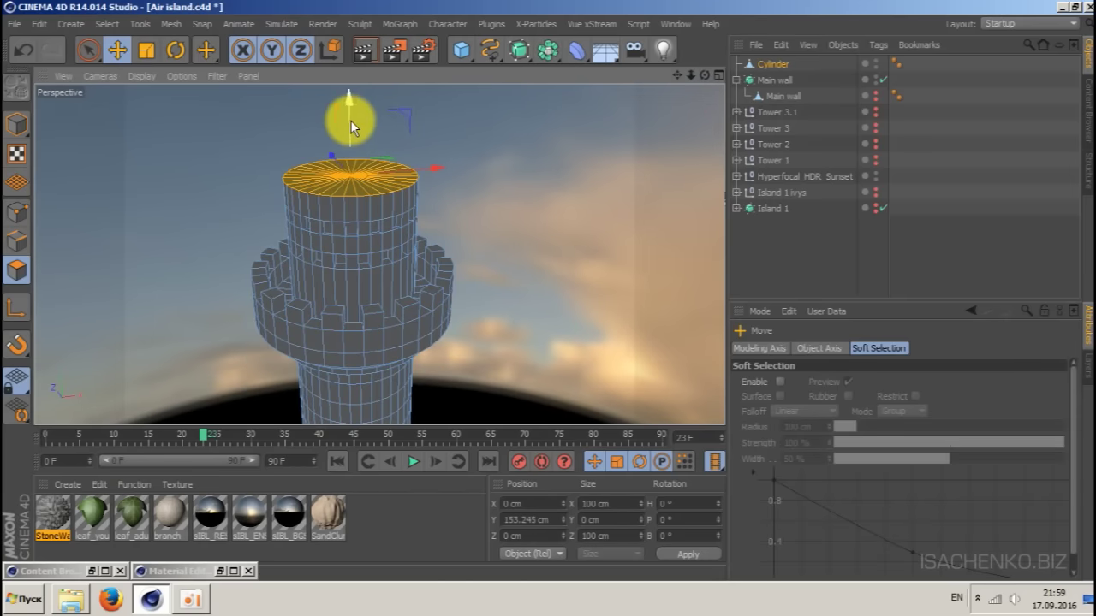
pyautogui.moveTo(351, 121); pyautogui.dragTo(350, 45)
# - Loop-select the polygon ring just below the newly extruded section and scale it outward to about 124.1 cm in X and Z
pyautogui.moveTo(677, 75); pyautogui.dragTo(692, 123)
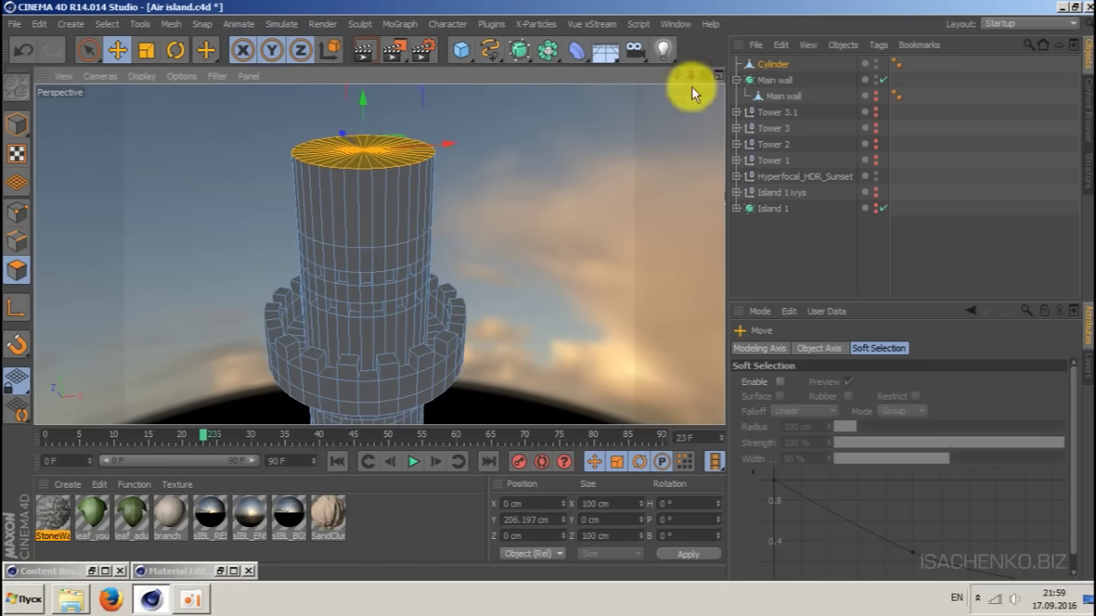
pyautogui.click(107, 24)
pyautogui.click(128, 135)
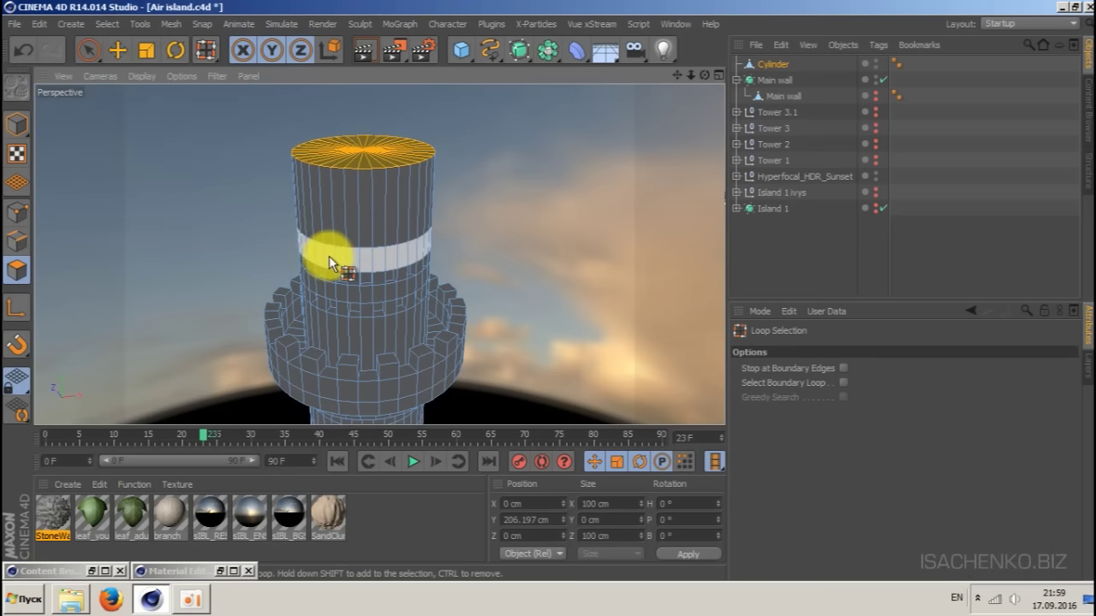
pyautogui.click(328, 256)
pyautogui.moveTo(704, 75); pyautogui.dragTo(641, 107)
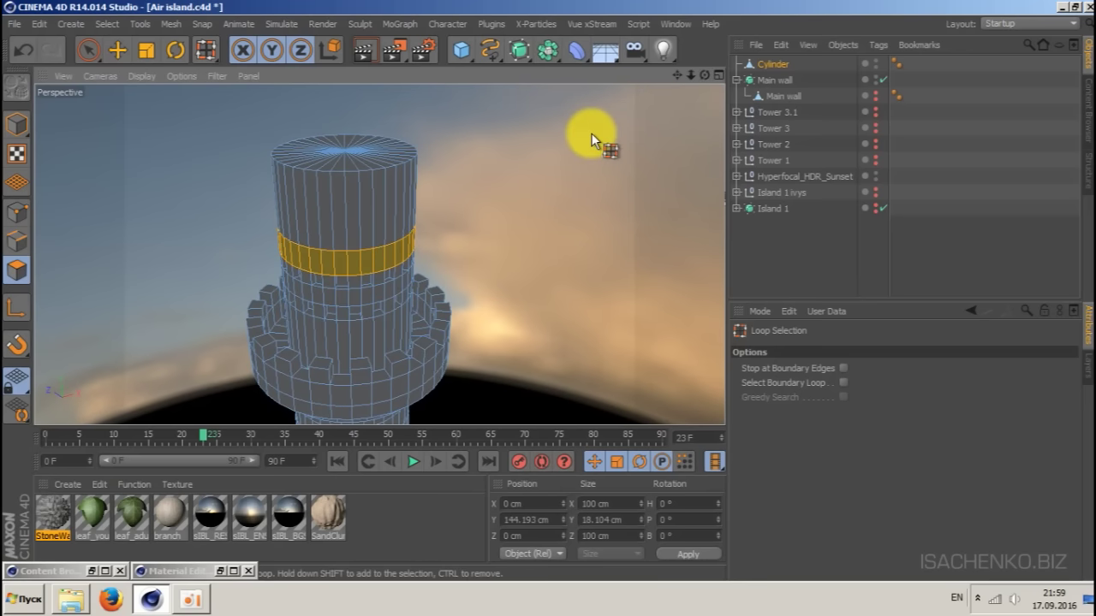
pyautogui.press('t')
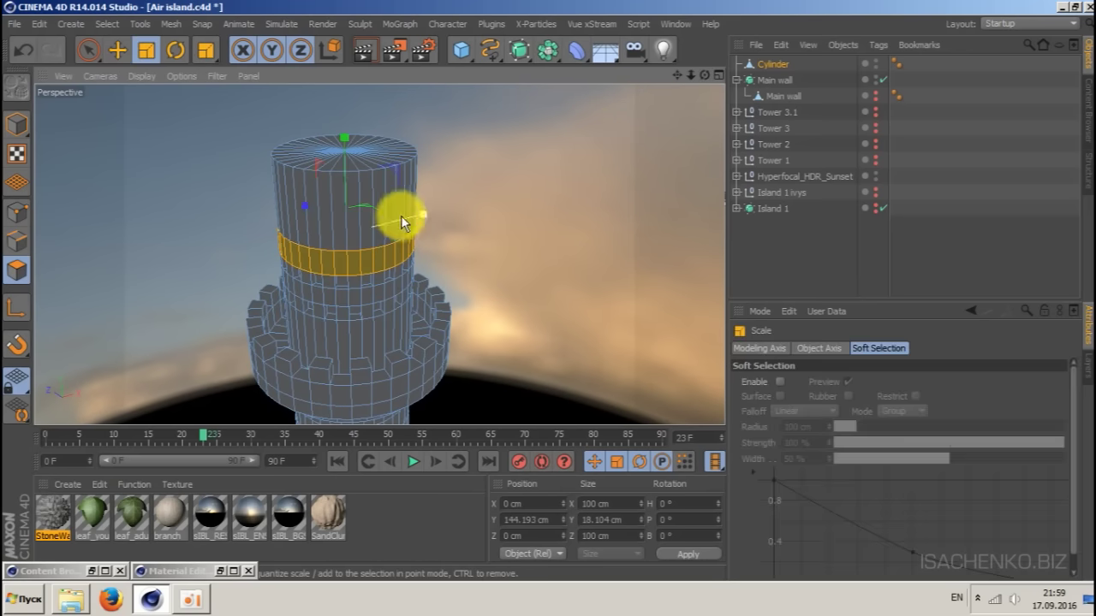
pyautogui.moveTo(365, 206); pyautogui.dragTo(365, 207)
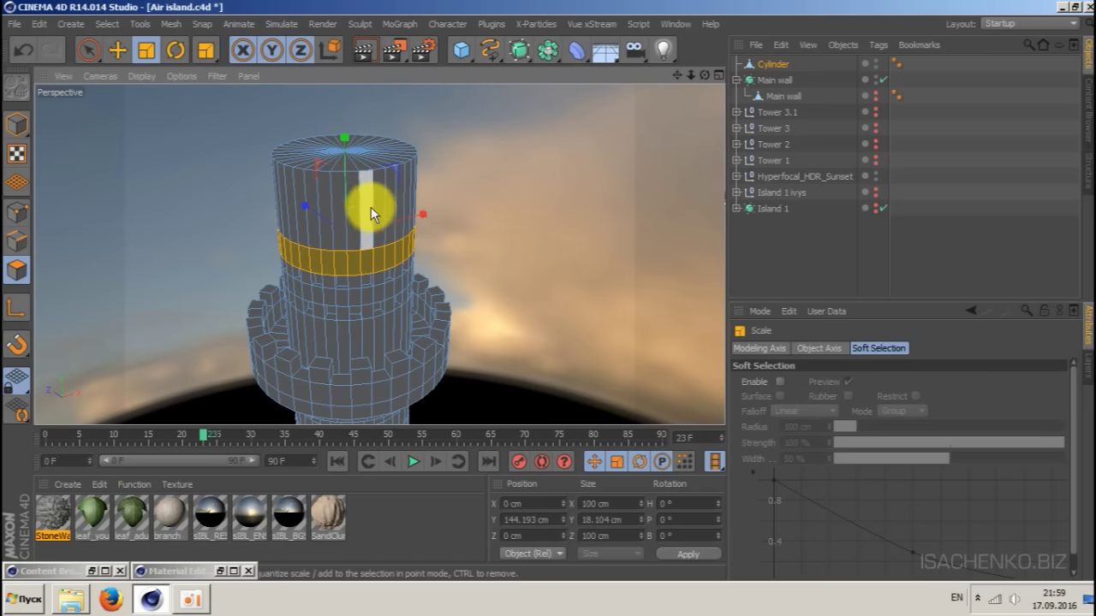
pyautogui.moveTo(368, 202); pyautogui.dragTo(485, 130)
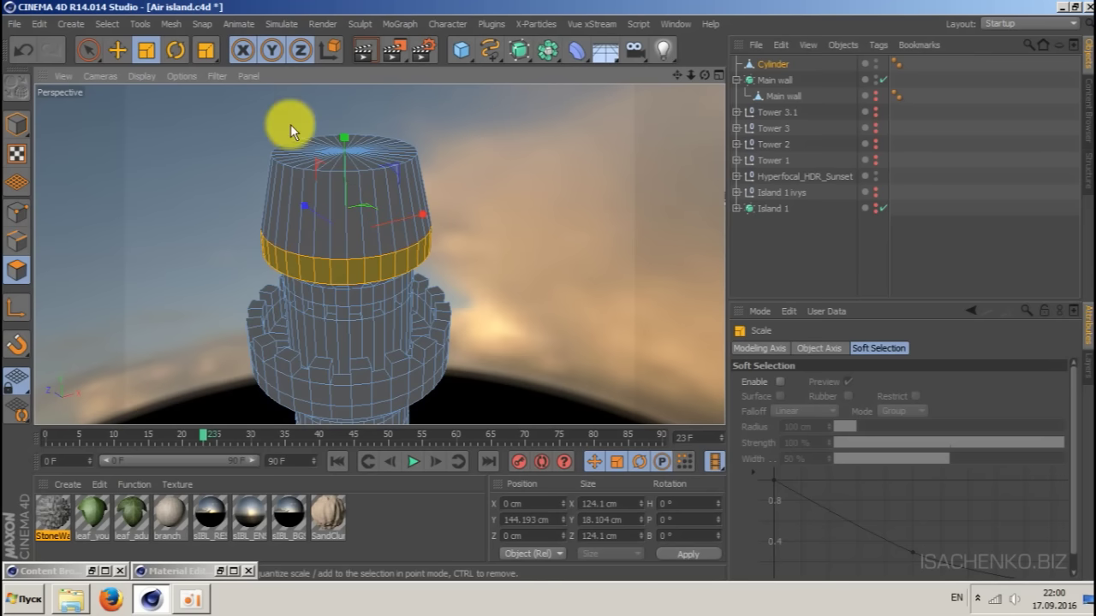
# - Loop-select the tower's top cap polygons and scale them down to about 10.8 cm in X and Z to form a conical roof
pyautogui.click(106, 24)
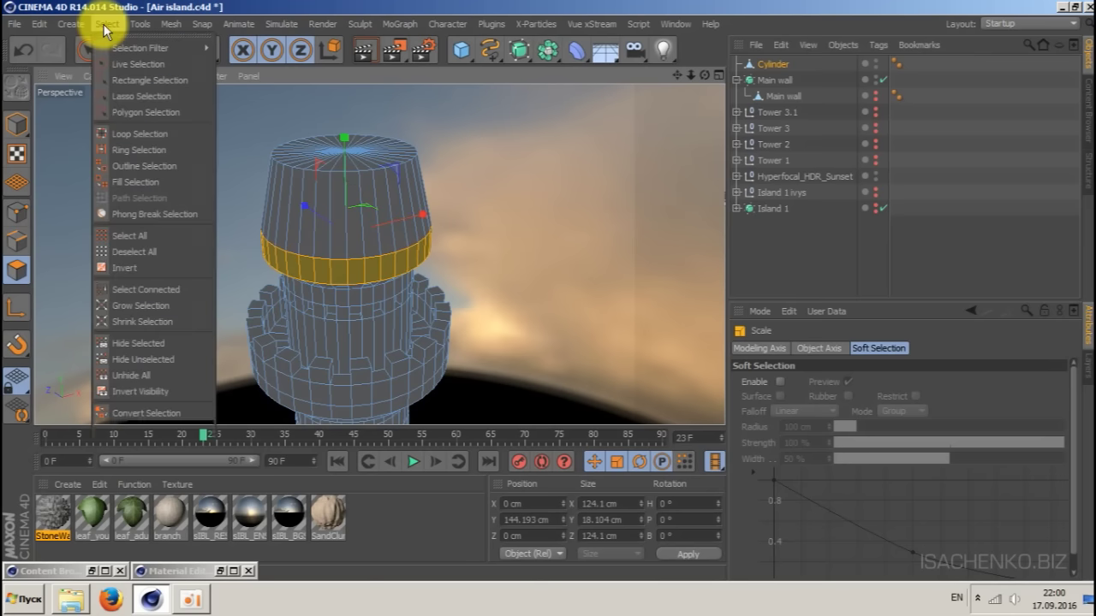
pyautogui.click(127, 131)
pyautogui.click(306, 146)
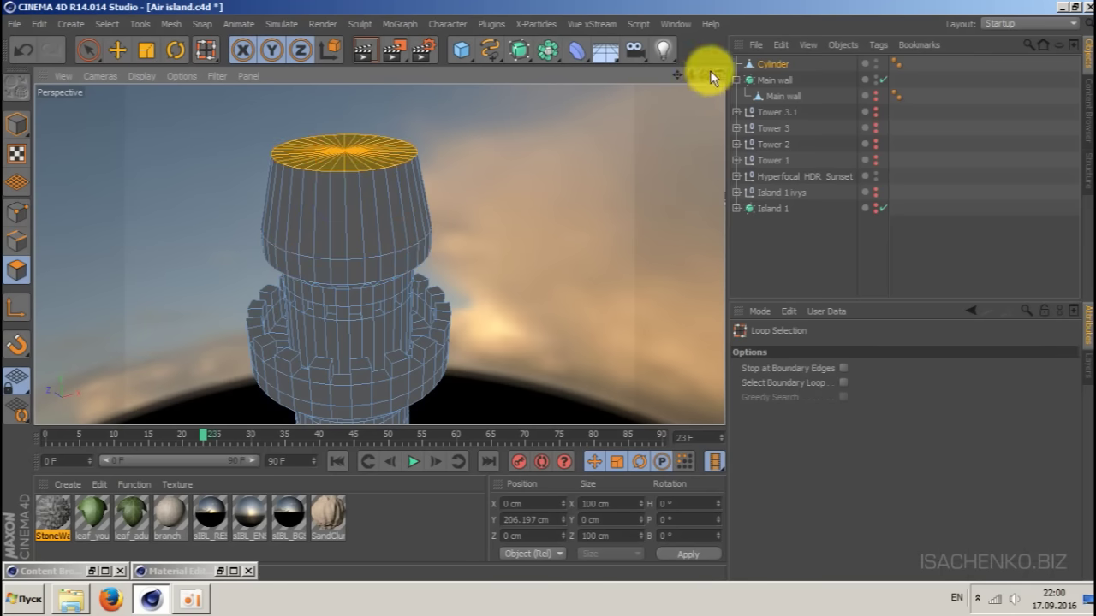
pyautogui.moveTo(707, 74); pyautogui.dragTo(621, 108)
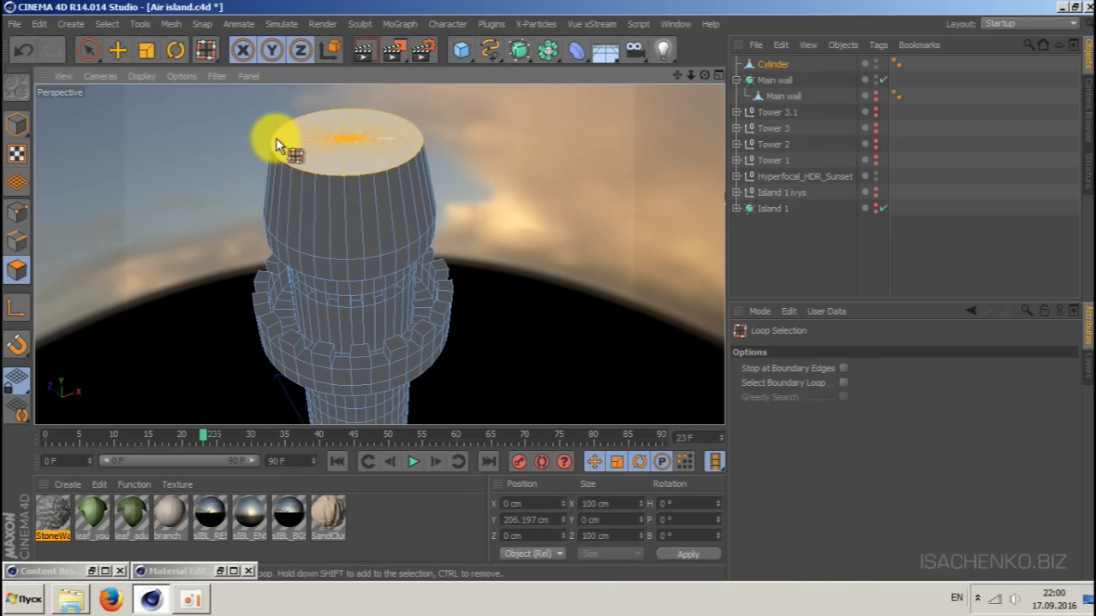
pyautogui.press('t')
pyautogui.moveTo(482, 164); pyautogui.dragTo(0, 161)
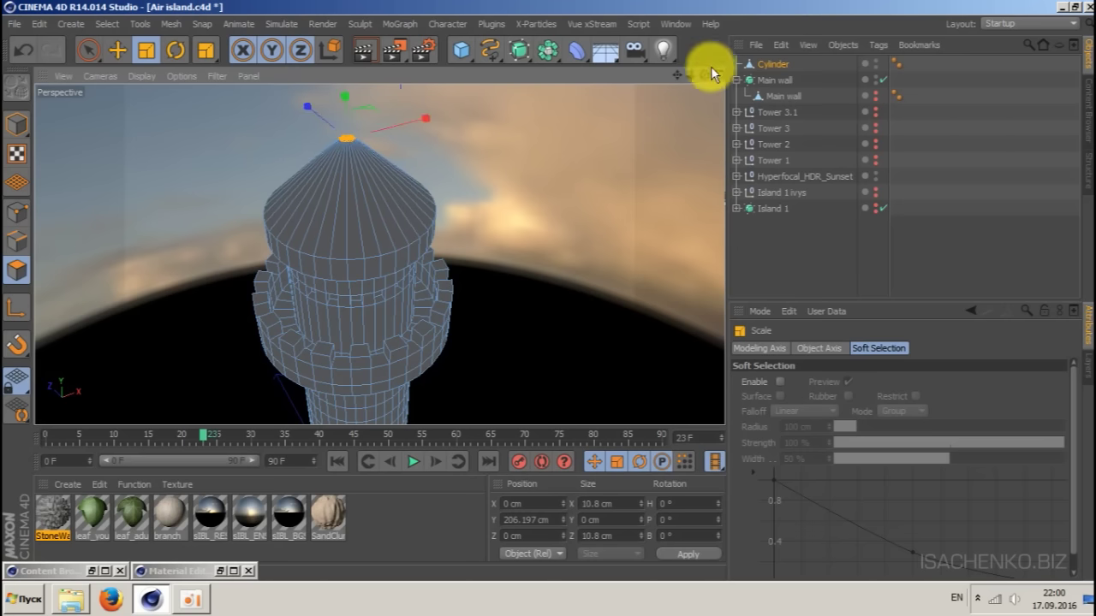
# - Unhide Island 1, the main wall and Towers 1, 2, 3 and 3.1, and save the scene
pyautogui.moveTo(705, 75); pyautogui.dragTo(685, 21)
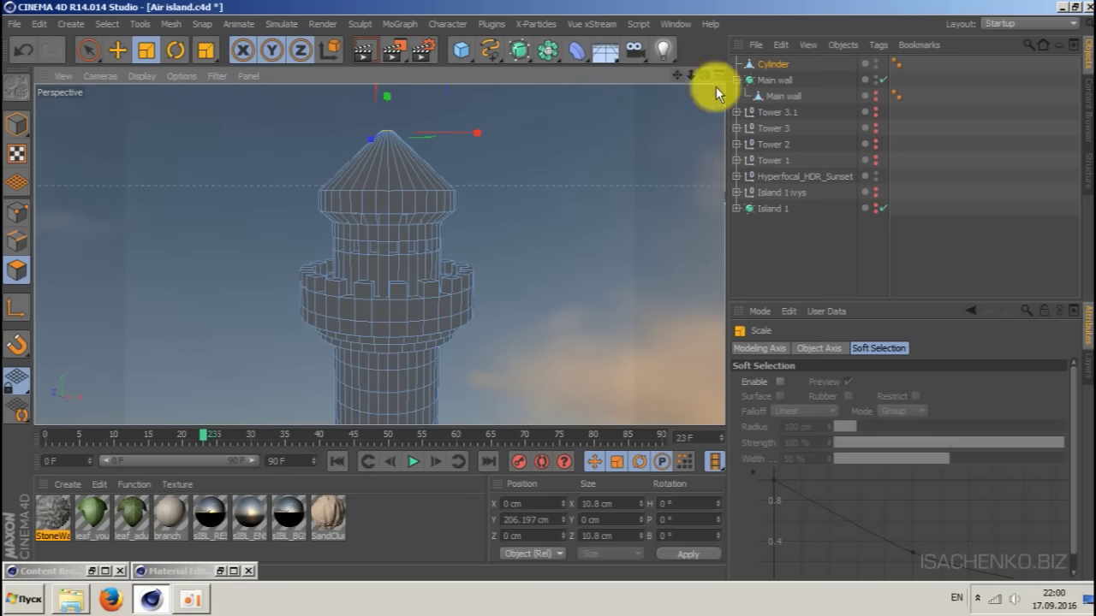
pyautogui.click(875, 208)
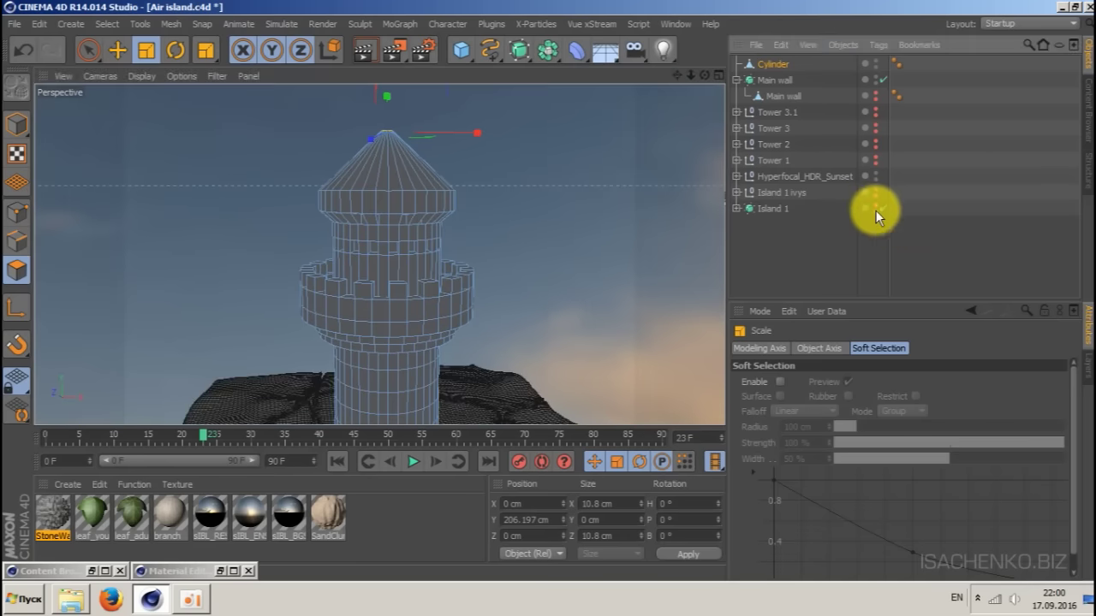
pyautogui.click(873, 96)
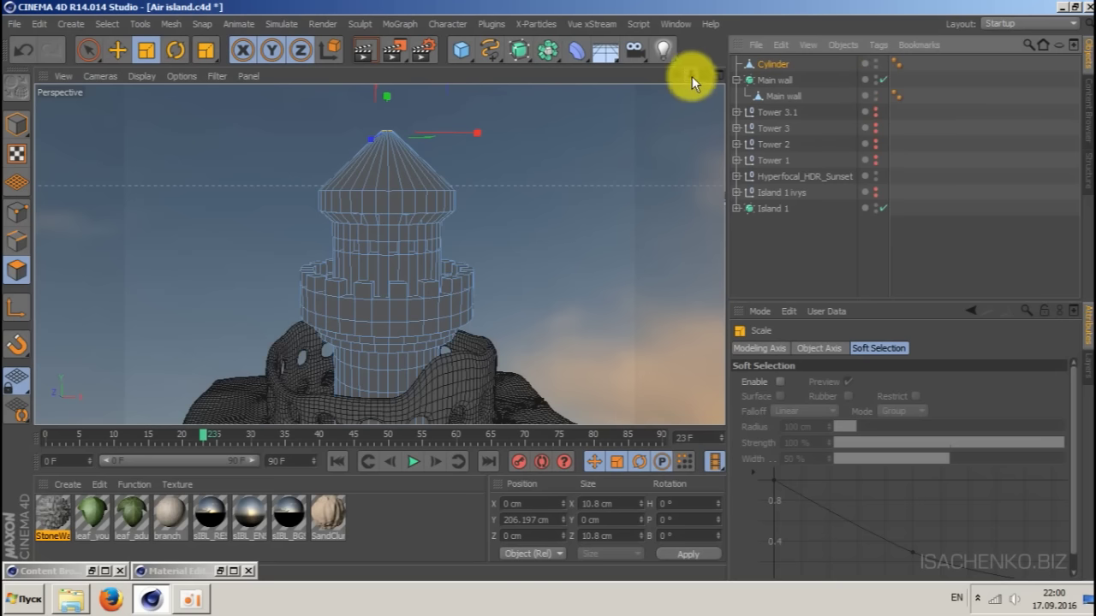
pyautogui.moveTo(692, 76); pyautogui.dragTo(676, 82)
pyautogui.click(875, 109)
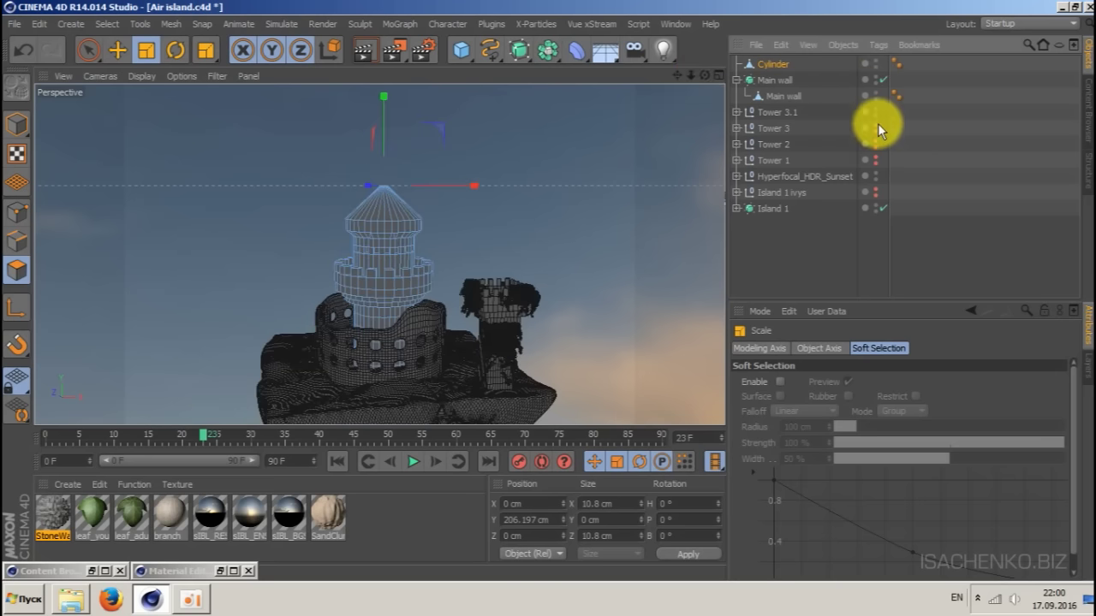
pyautogui.click(875, 128)
pyautogui.click(875, 143)
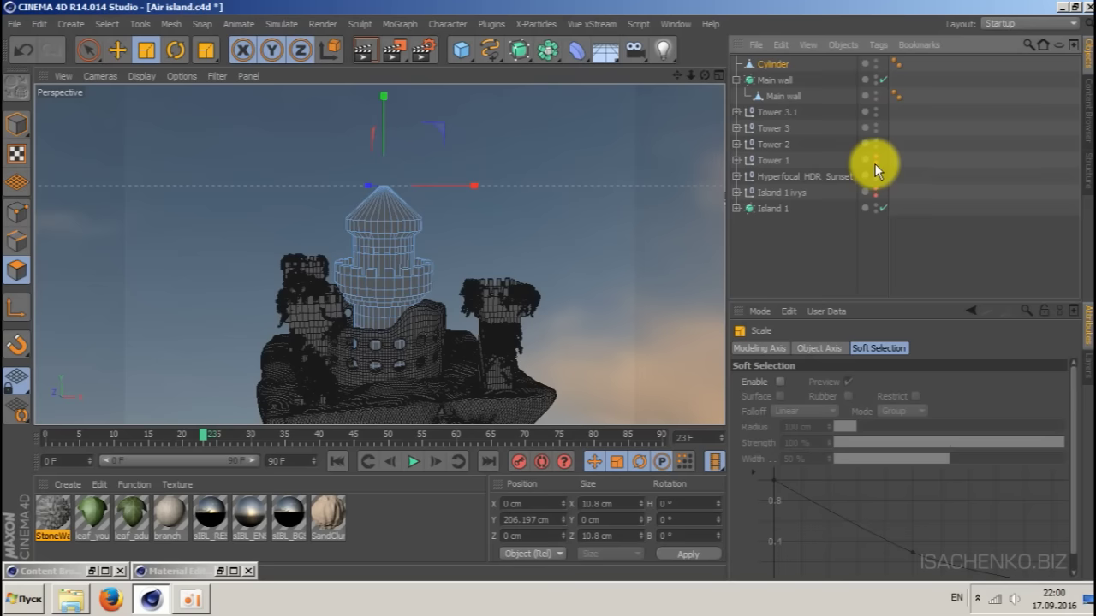
pyautogui.click(875, 162)
pyautogui.moveTo(704, 76)
pyautogui.mouseDown()
pyautogui.moveTo(805, 73)
pyautogui.moveTo(753, 60)
pyautogui.moveTo(716, 77)
pyautogui.mouseUp()
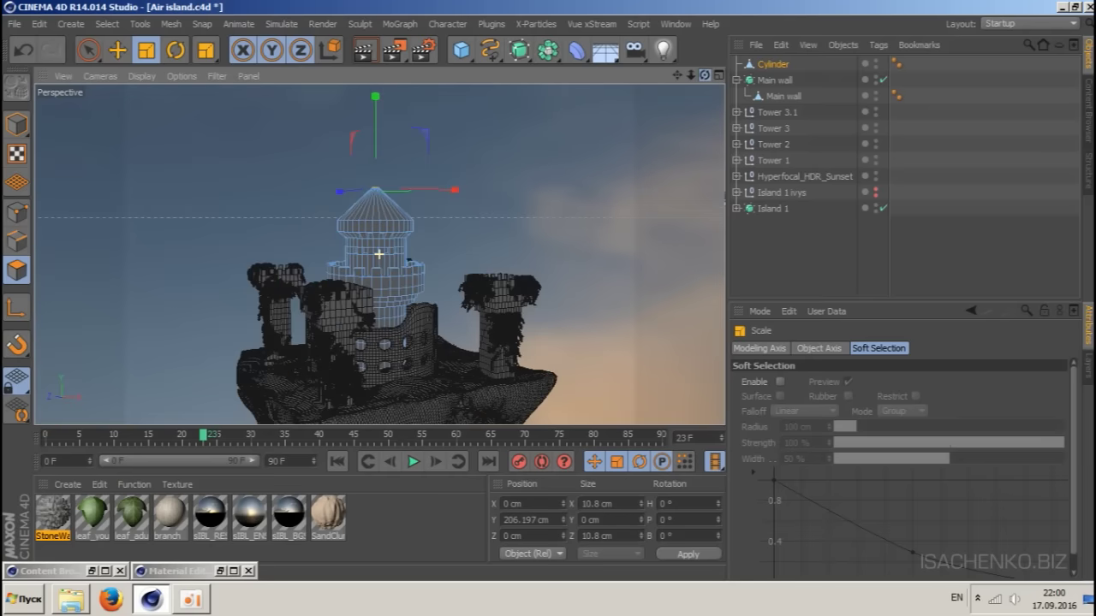
pyautogui.hotkey('ctrl', 's')
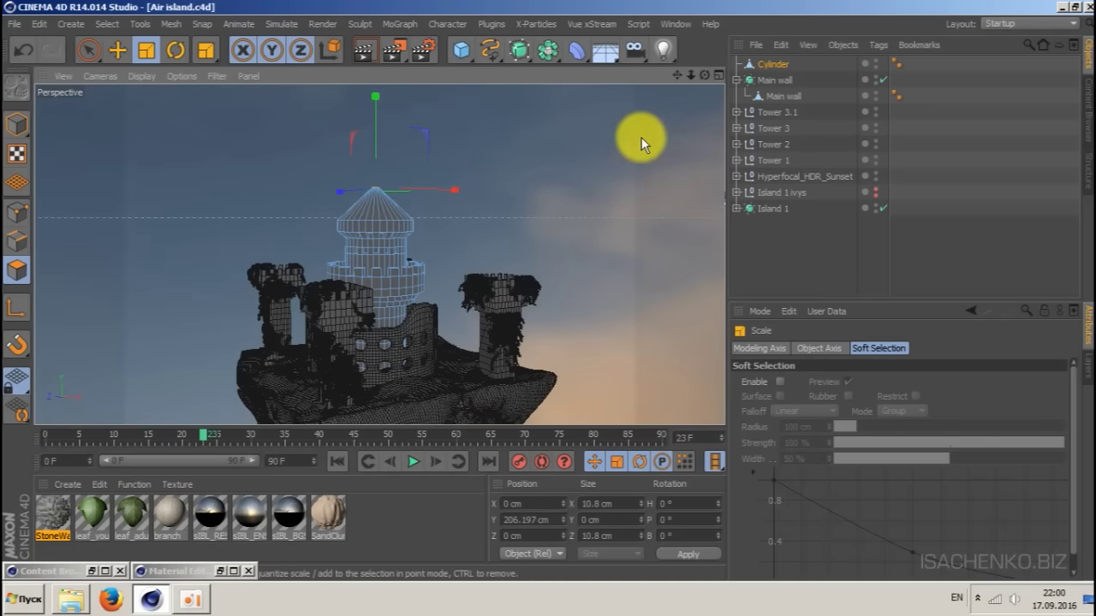
# - Disable the smoothing generator of the Main wall, select the wall's polygon object and save the scene
pyautogui.moveTo(682, 76); pyautogui.dragTo(718, 77)
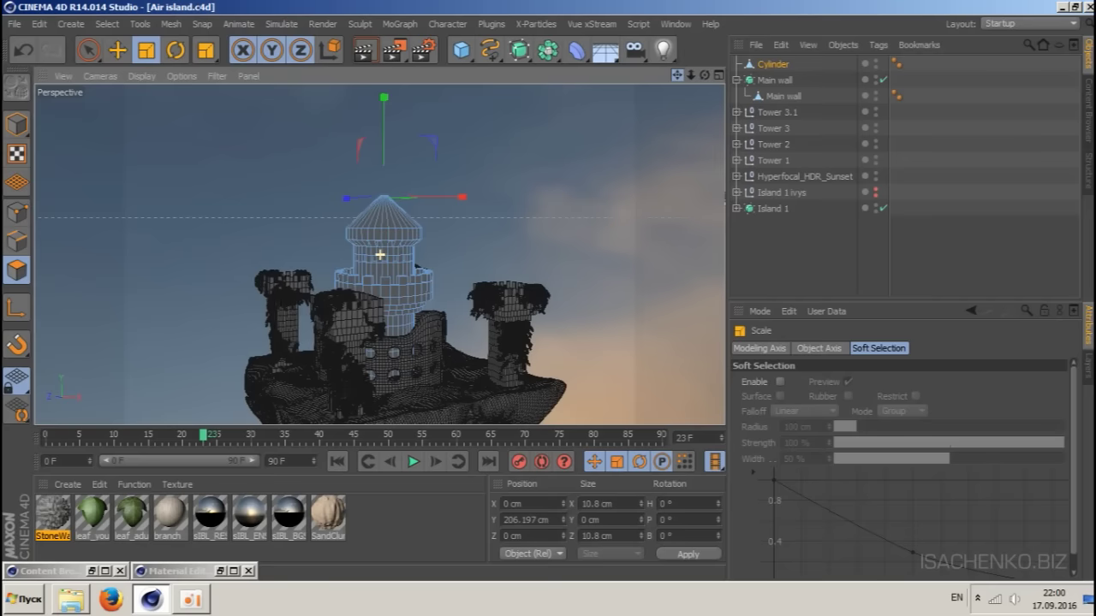
pyautogui.scroll(4, 402, 358)
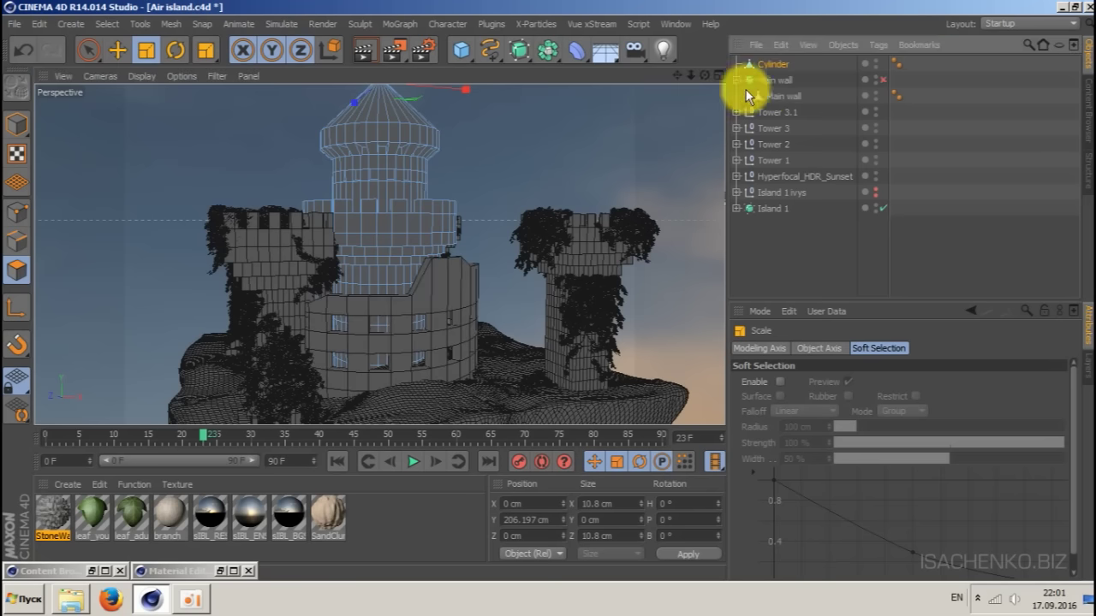
pyautogui.click(783, 94)
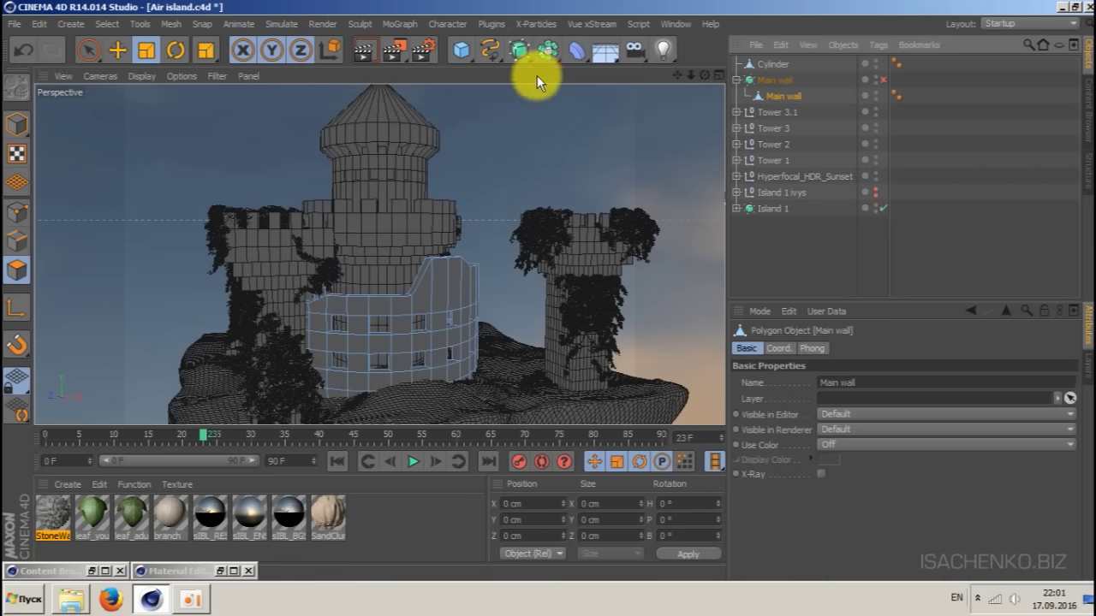
pyautogui.hotkey('ctrl', 's')
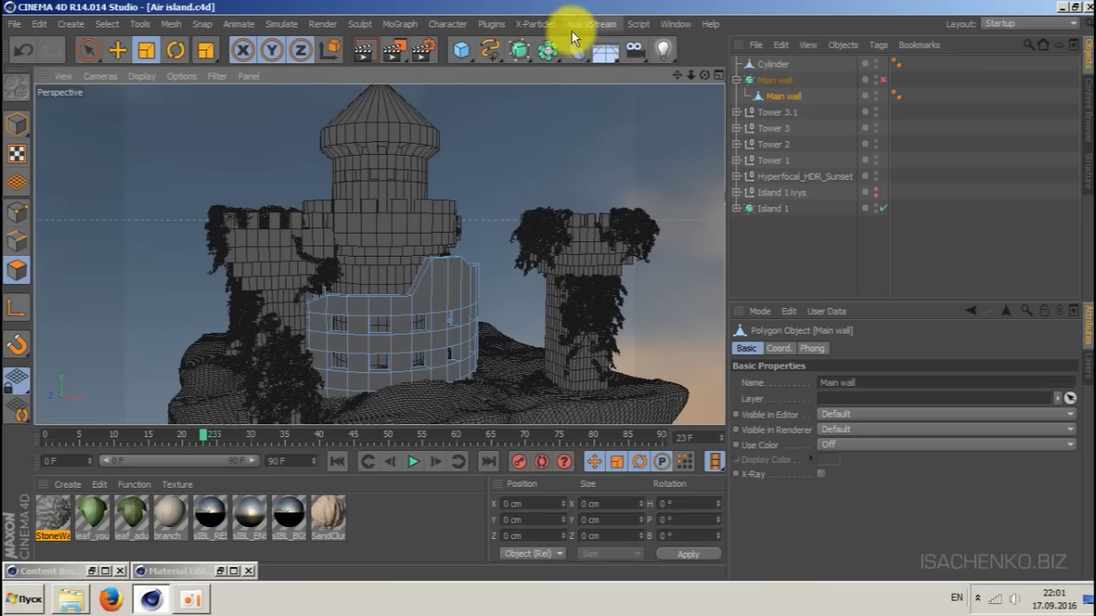
# - Start Ivy Grower on the main wall, plant an ivy root on its front between the lower windows and grow ivy from it
pyautogui.click(489, 23)
pyautogui.click(516, 182)
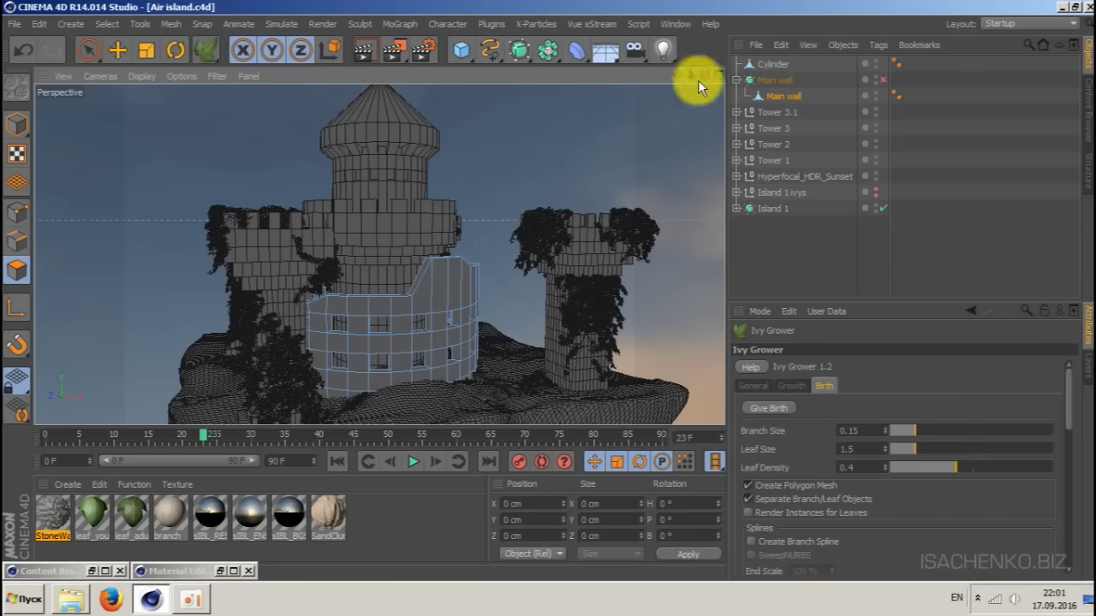
pyautogui.moveTo(700, 76); pyautogui.dragTo(676, 1)
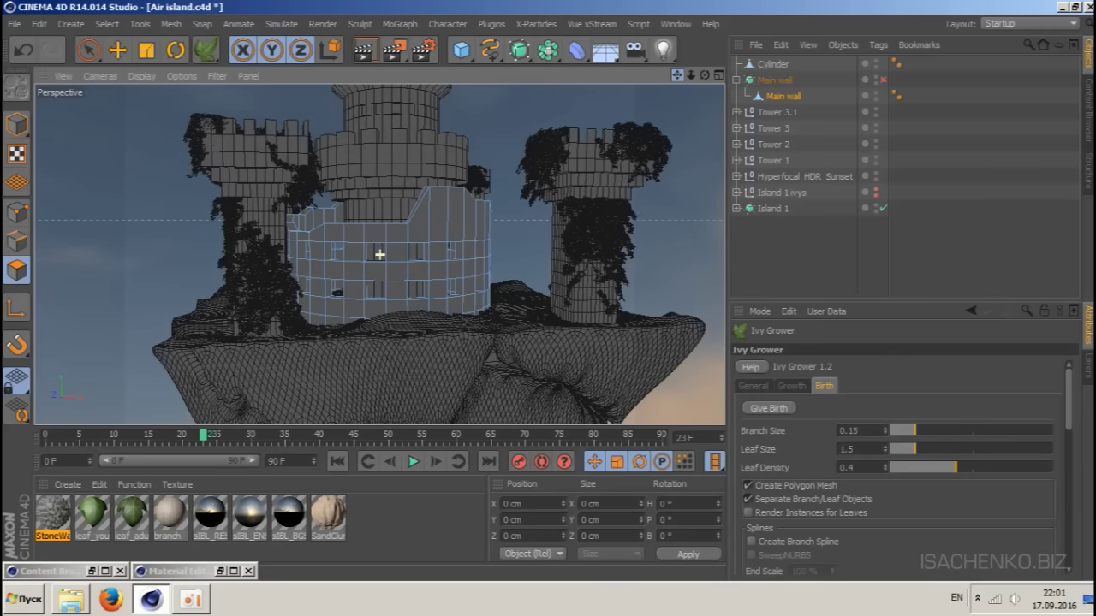
pyautogui.click(402, 337)
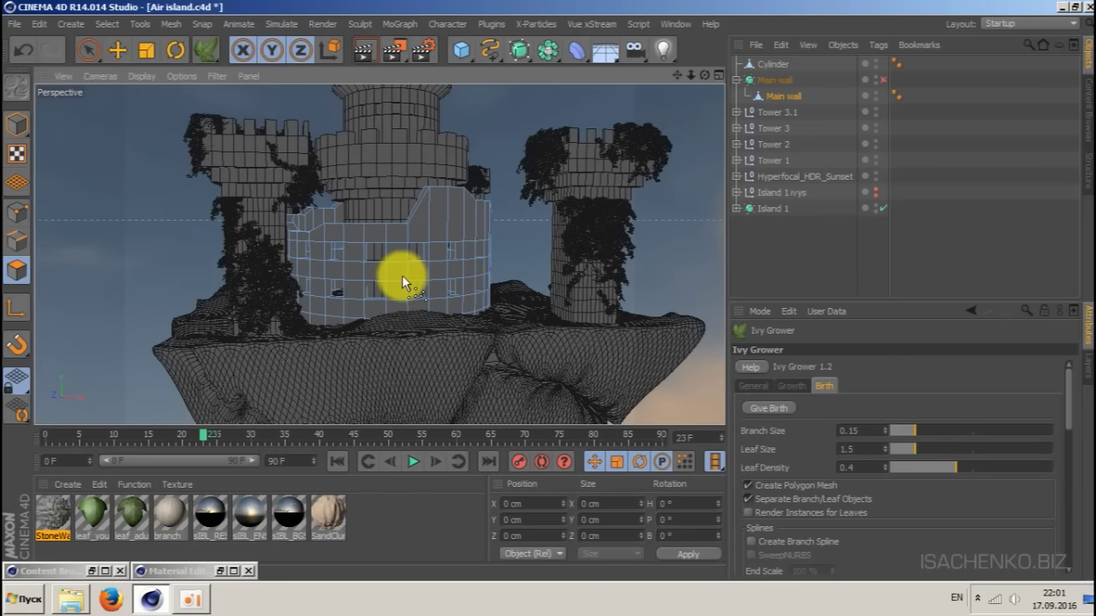
pyautogui.scroll(2, 401, 275)
pyautogui.click(793, 386)
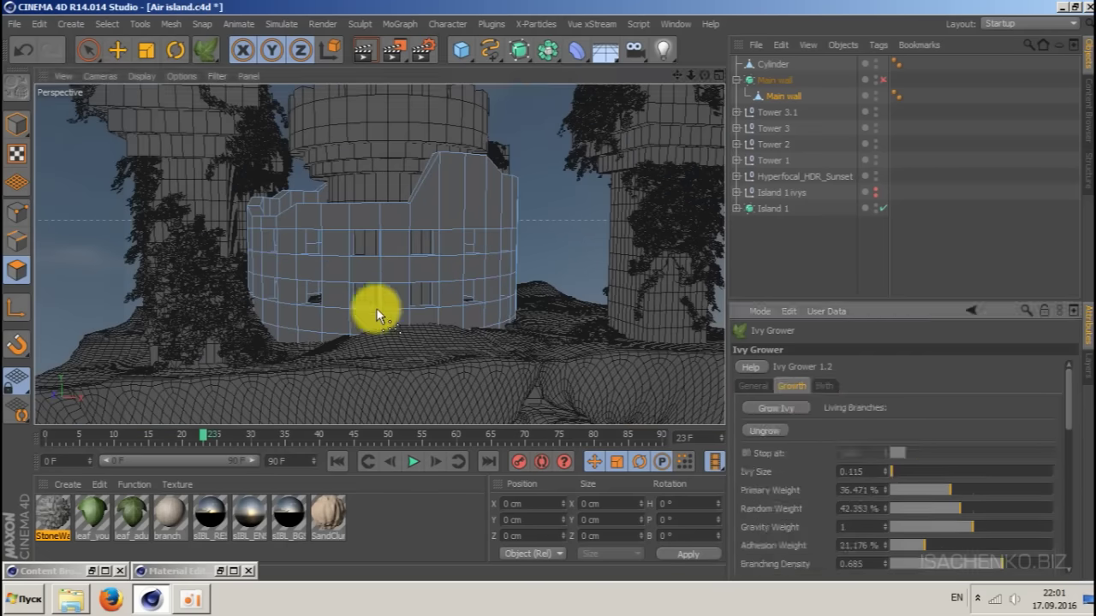
pyautogui.click(784, 409)
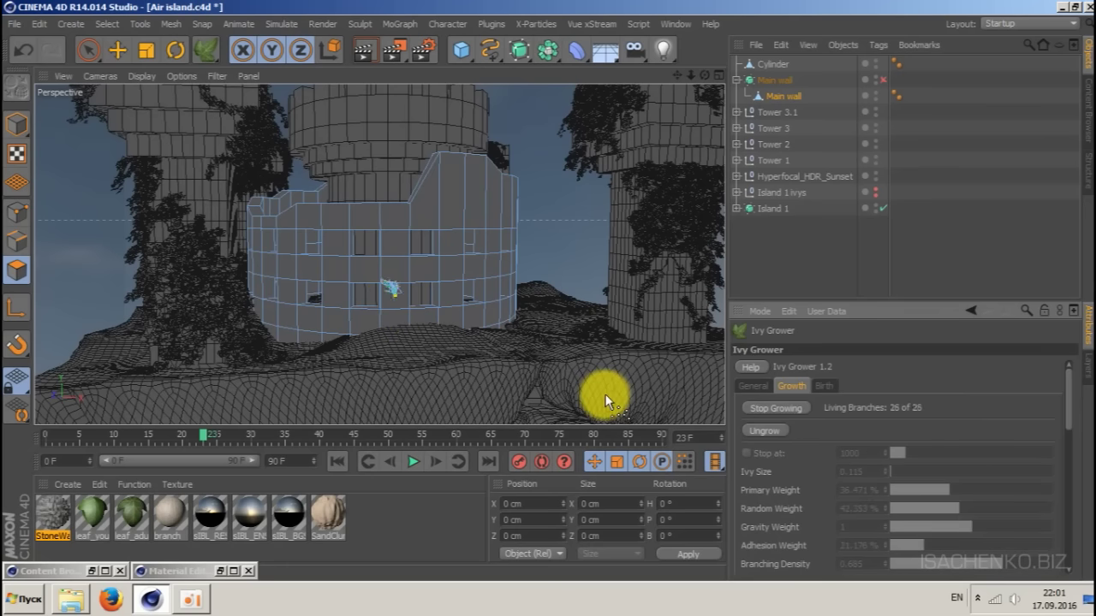
# - Grow more ivy patches at other spots around the main wall and generate their branch and leaf meshes
pyautogui.click(775, 408)
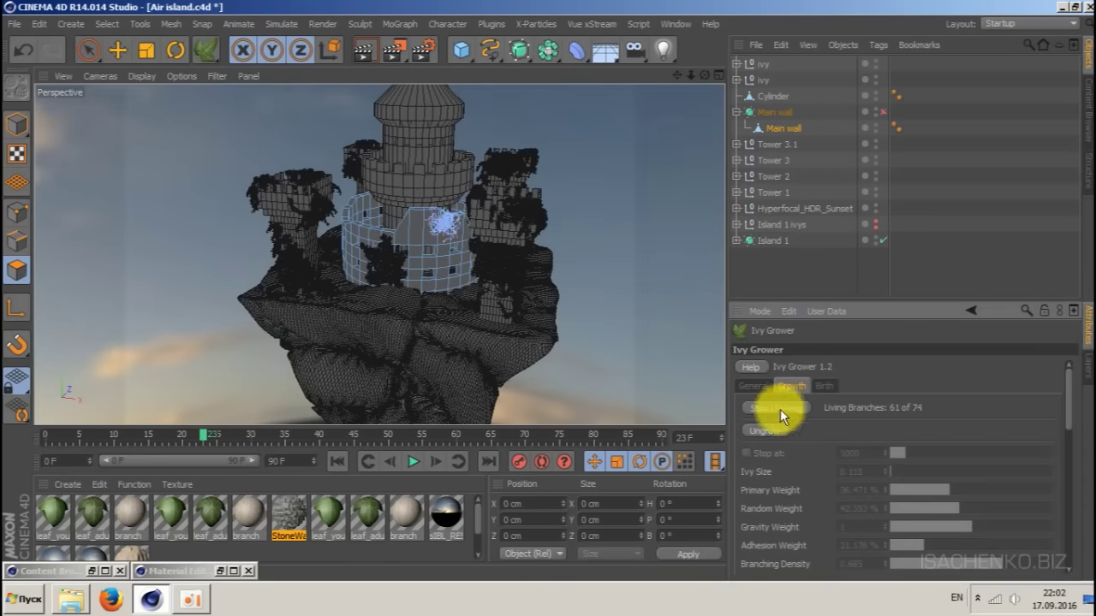
pyautogui.click(780, 410)
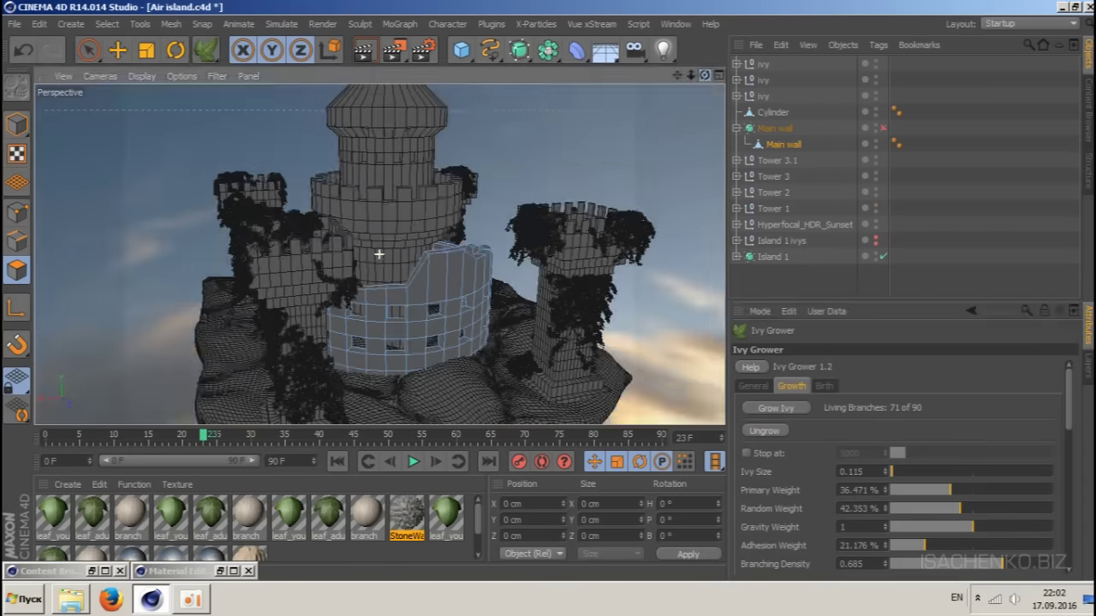
pyautogui.click(775, 408)
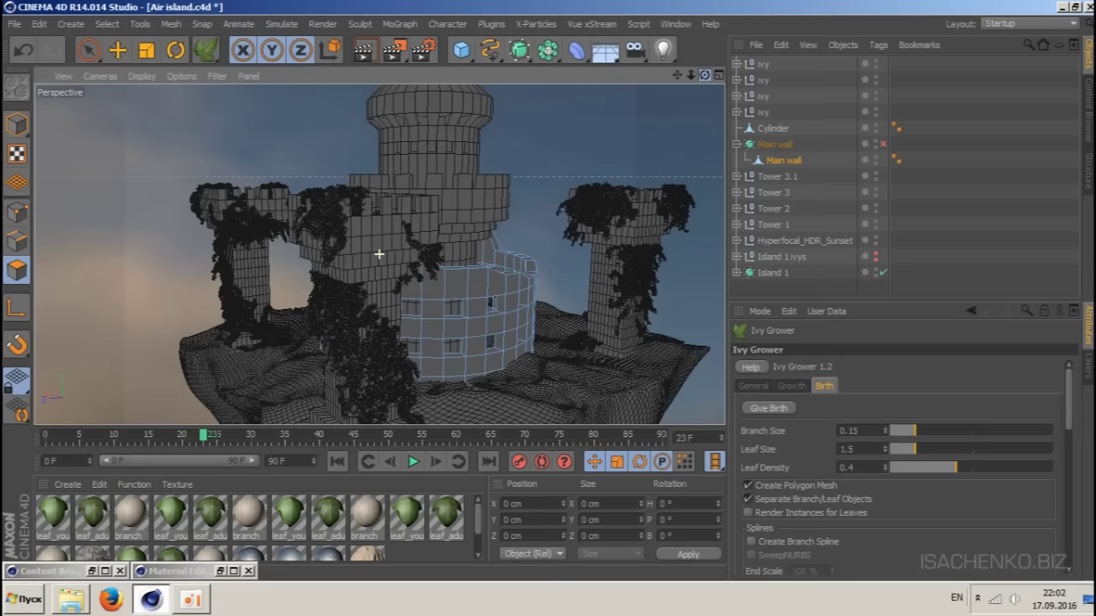
pyautogui.click(743, 408)
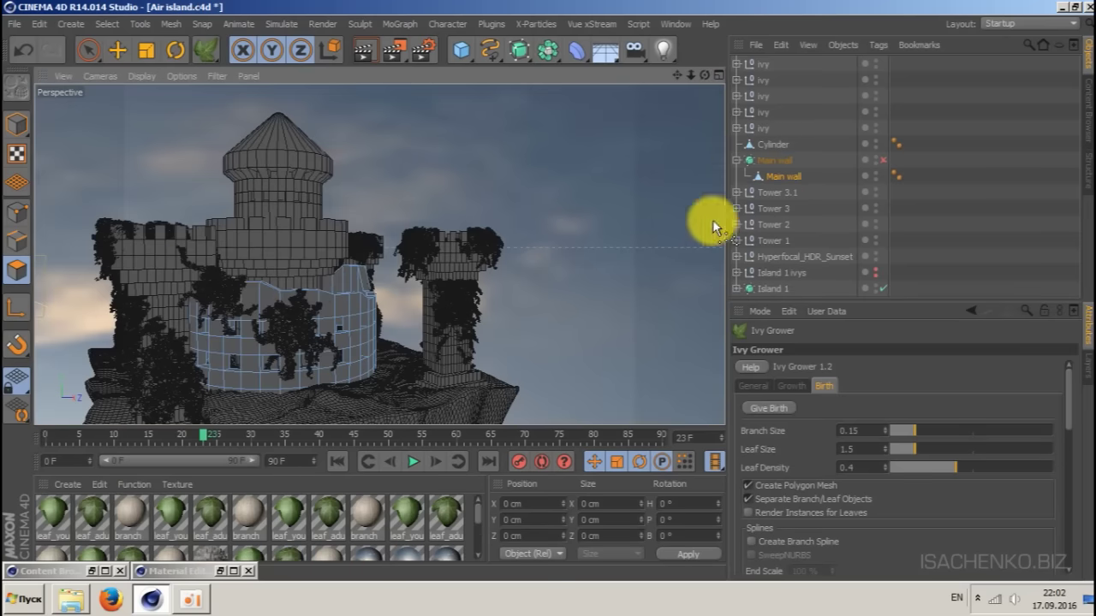
# - Collapse the Main wall hierarchy and turn its smoothing back on
pyautogui.moveTo(734, 164); pyautogui.dragTo(734, 161)
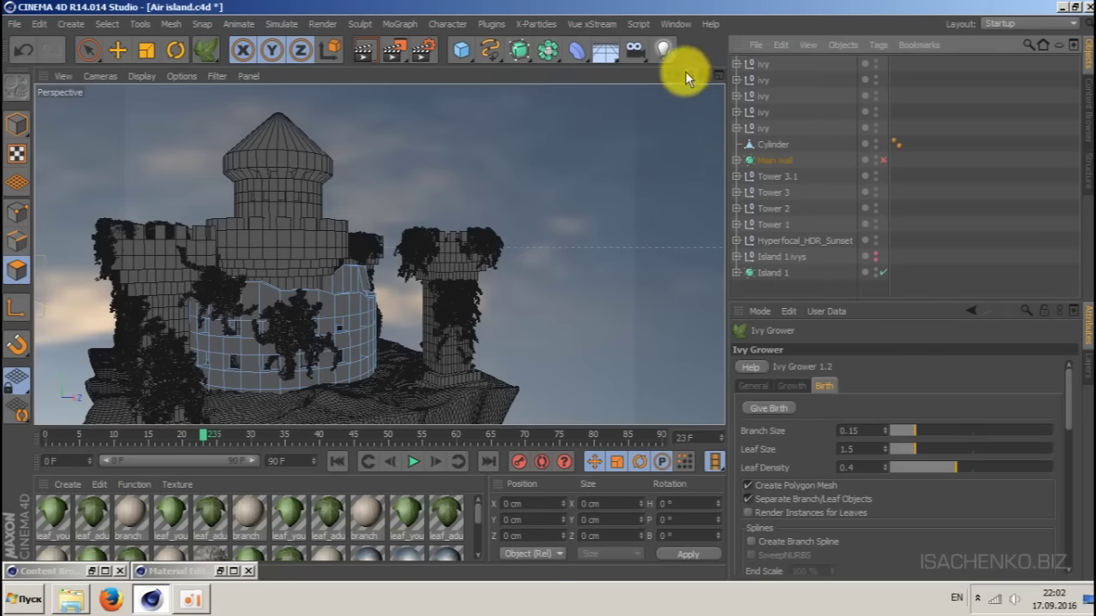
pyautogui.moveTo(703, 75); pyautogui.dragTo(796, 98)
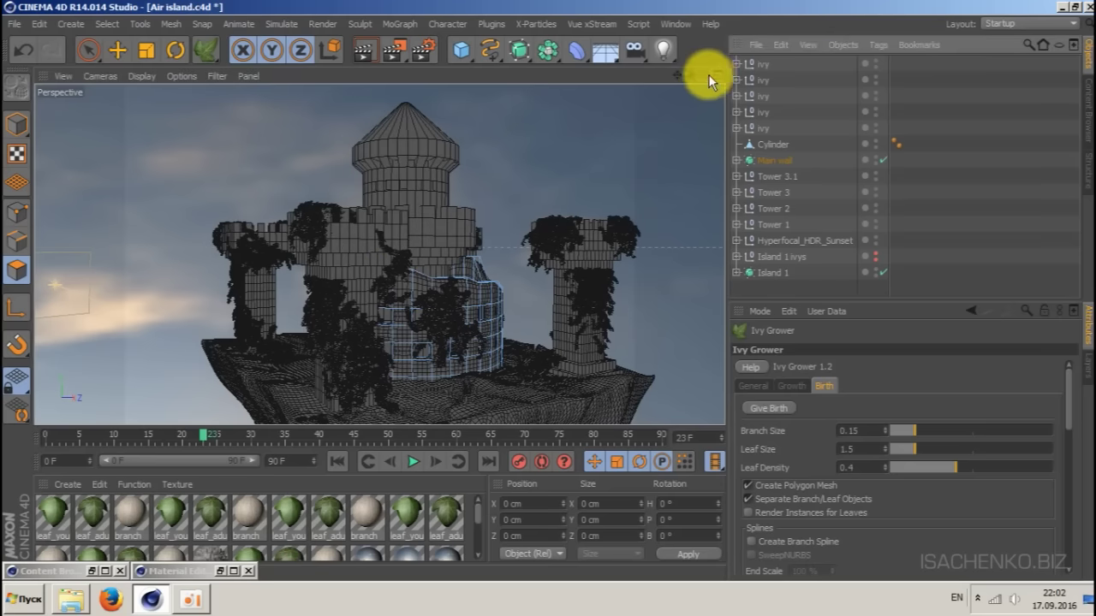
pyautogui.moveTo(706, 75); pyautogui.dragTo(613, 75)
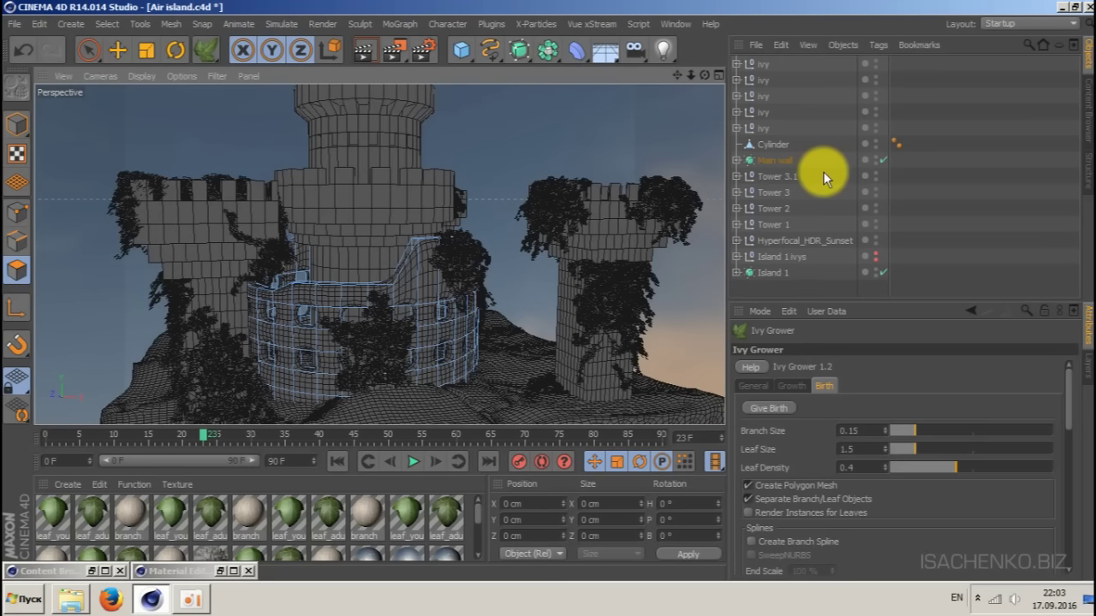
# - Rename the Cylinder object as Main tower
pyautogui.doubleClick(776, 144)
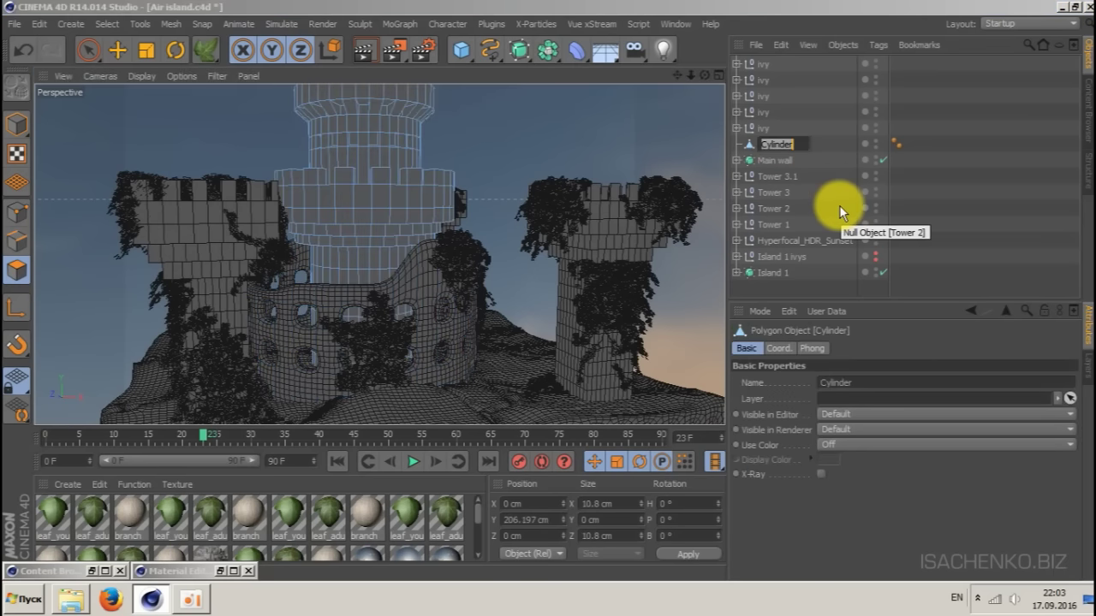
pyautogui.write('Main')
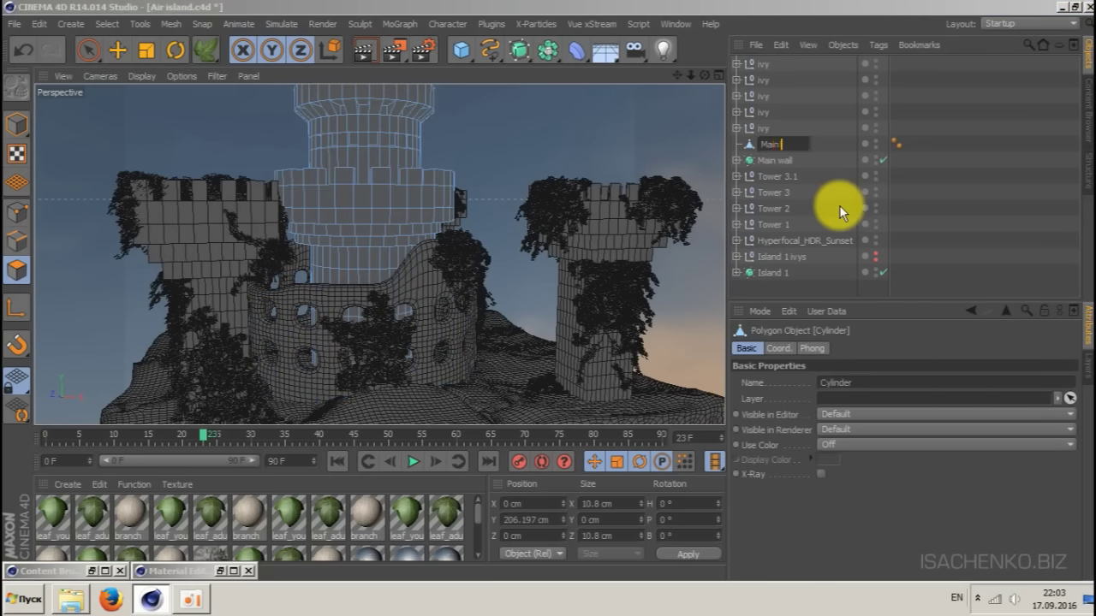
pyautogui.write(' tower')
pyautogui.press('Return')
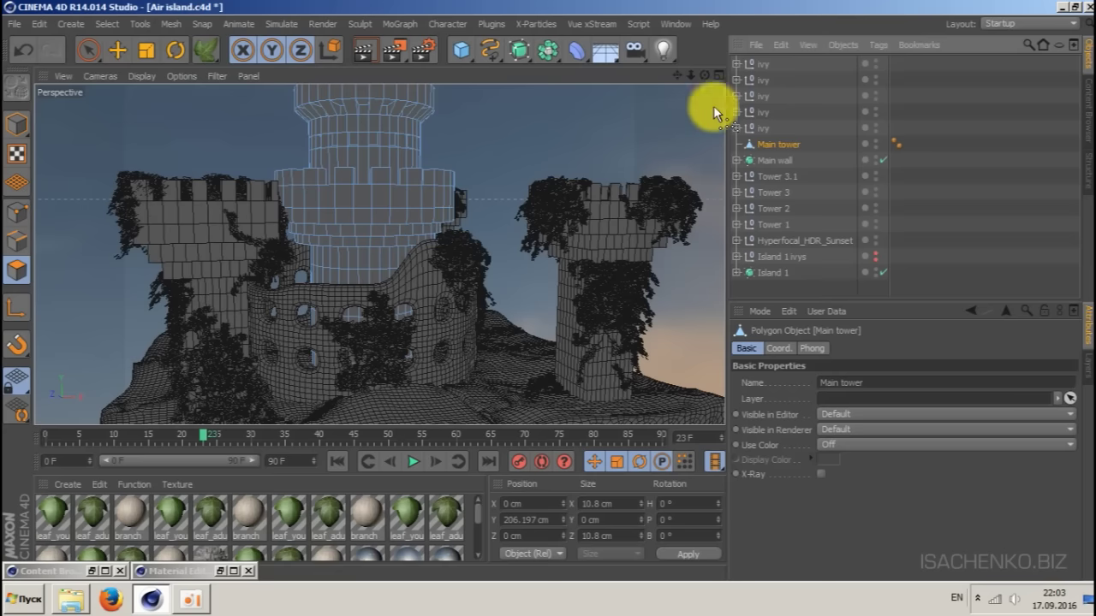
# - Plant an ivy root on the Main tower just below its battlements, grow it with Ivy Grower and generate the ivy mesh
pyautogui.moveTo(679, 74); pyautogui.dragTo(717, 55)
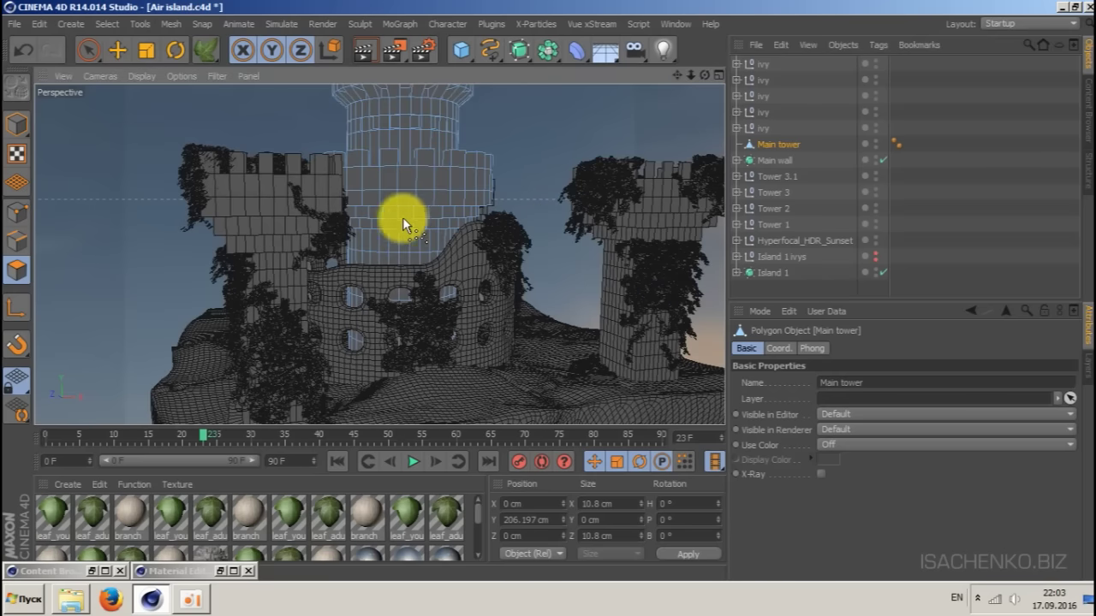
pyautogui.click(403, 214)
pyautogui.click(490, 24)
pyautogui.click(522, 163)
pyautogui.click(791, 385)
pyautogui.click(776, 407)
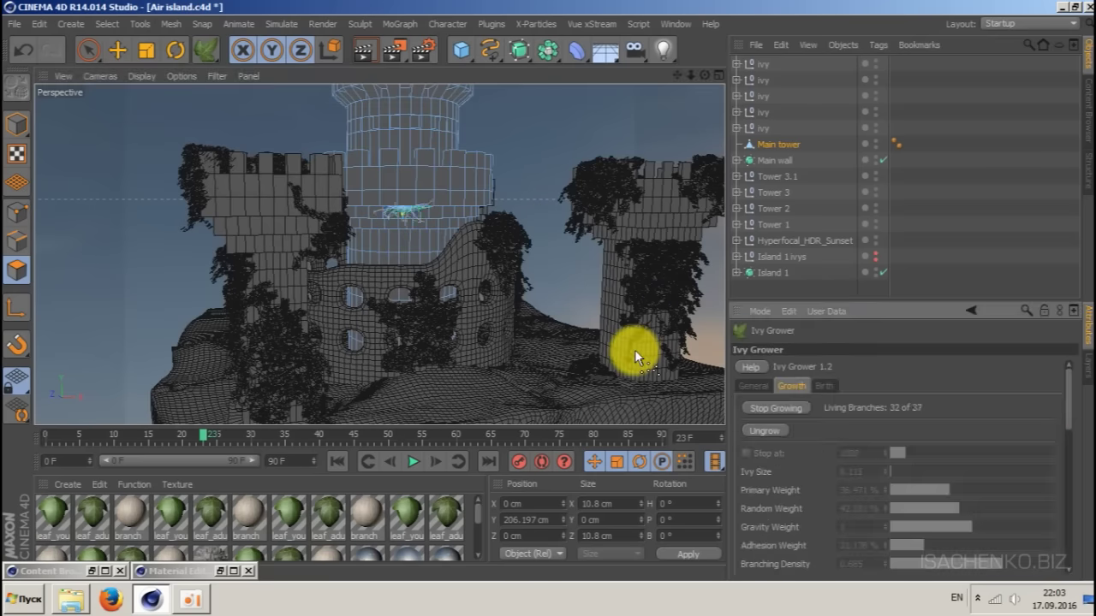
pyautogui.click(749, 413)
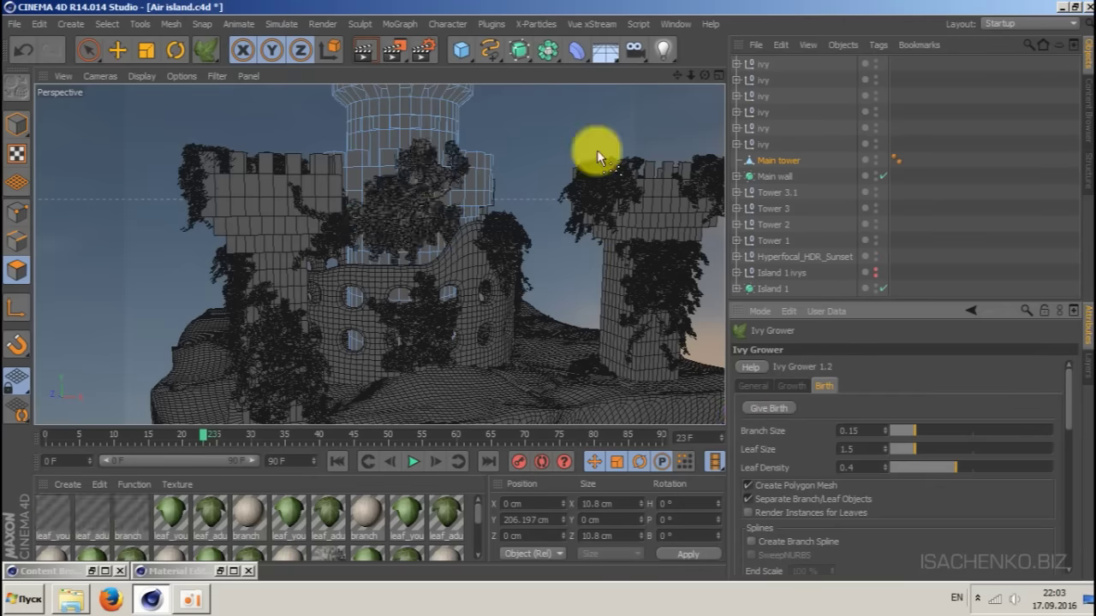
# - Grow more ivy patches around the upper part and roof of the Main tower and generate their meshes
pyautogui.keyDown('alt'); pyautogui.moveTo(596, 150); pyautogui.dragTo(728, 338); pyautogui.keyUp('alt')
pyautogui.click(755, 409)
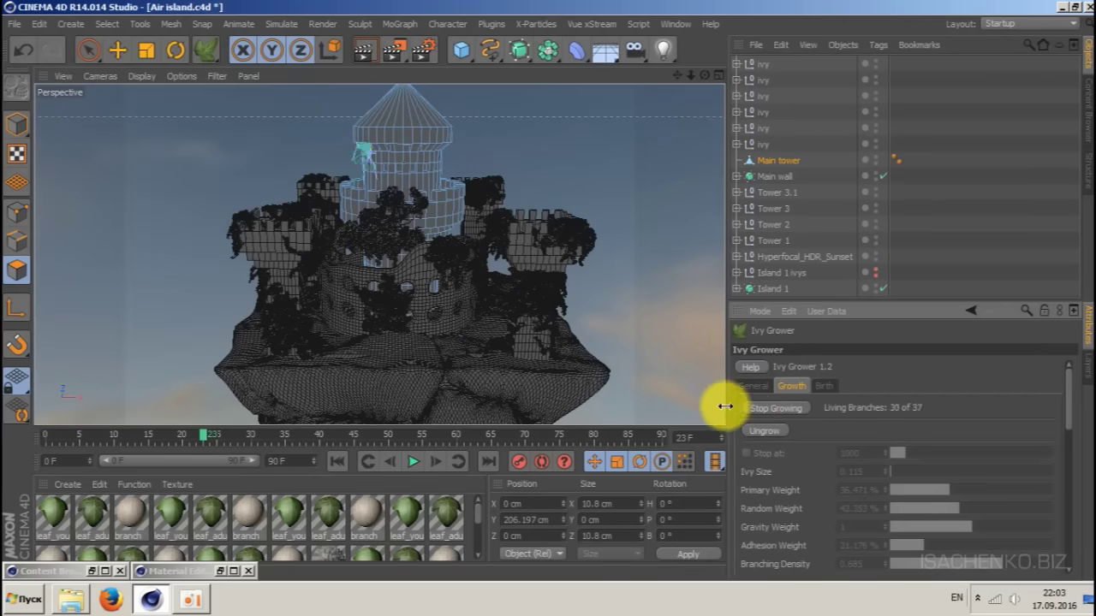
pyautogui.click(779, 408)
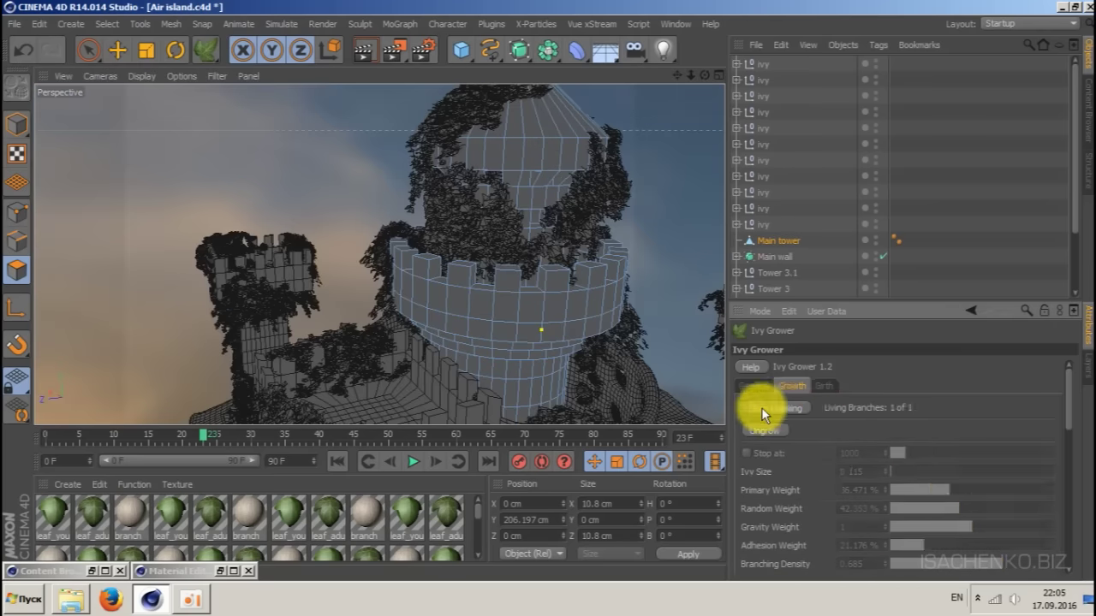
pyautogui.click(761, 407)
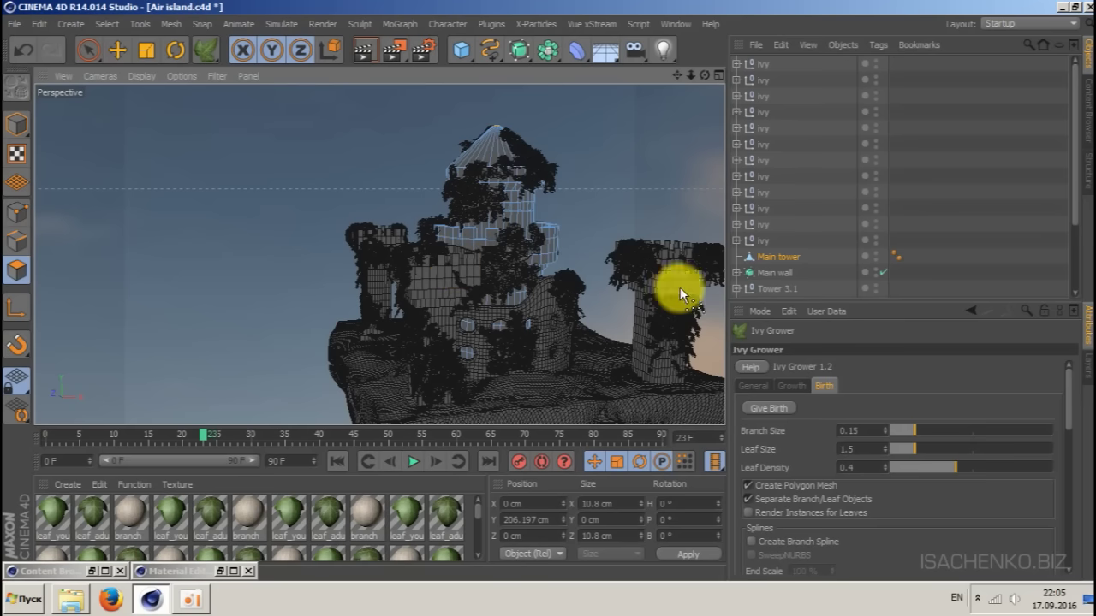
# - Add a HyperNURBS object directly above the Main tower mesh in the hierarchy and rename it Main tower
pyautogui.moveTo(528, 53); pyautogui.dragTo(573, 69)
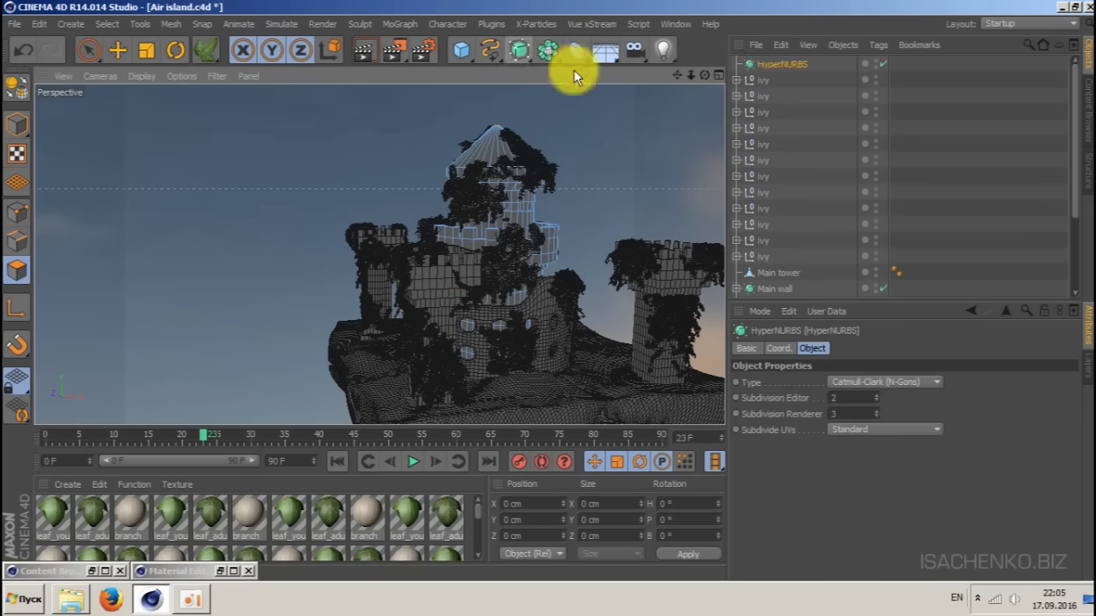
pyautogui.moveTo(776, 64); pyautogui.dragTo(739, 269)
pyautogui.doubleClick(777, 257)
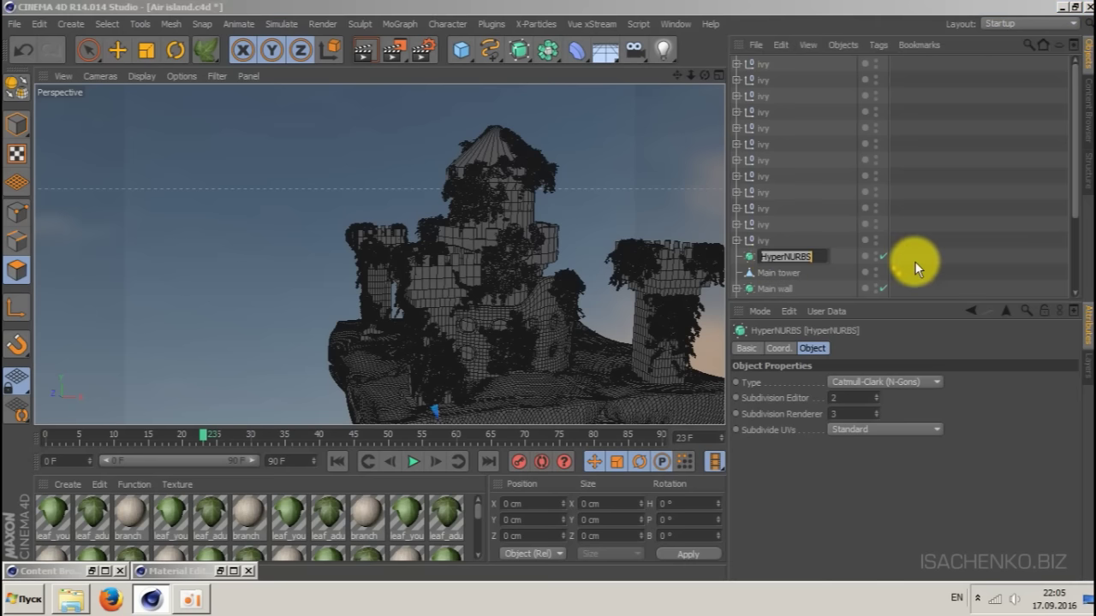
pyautogui.write('Main tower')
pyautogui.press('Return')
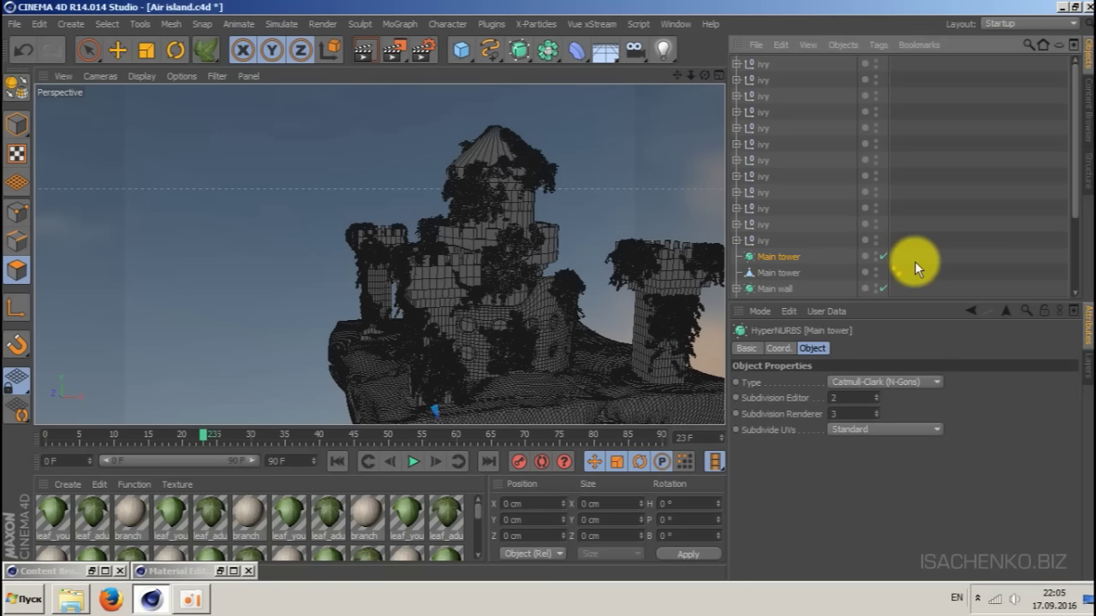
# - Nest the Main tower mesh inside the Main tower HyperNURBS and check the smoothed shape
pyautogui.click(781, 272)
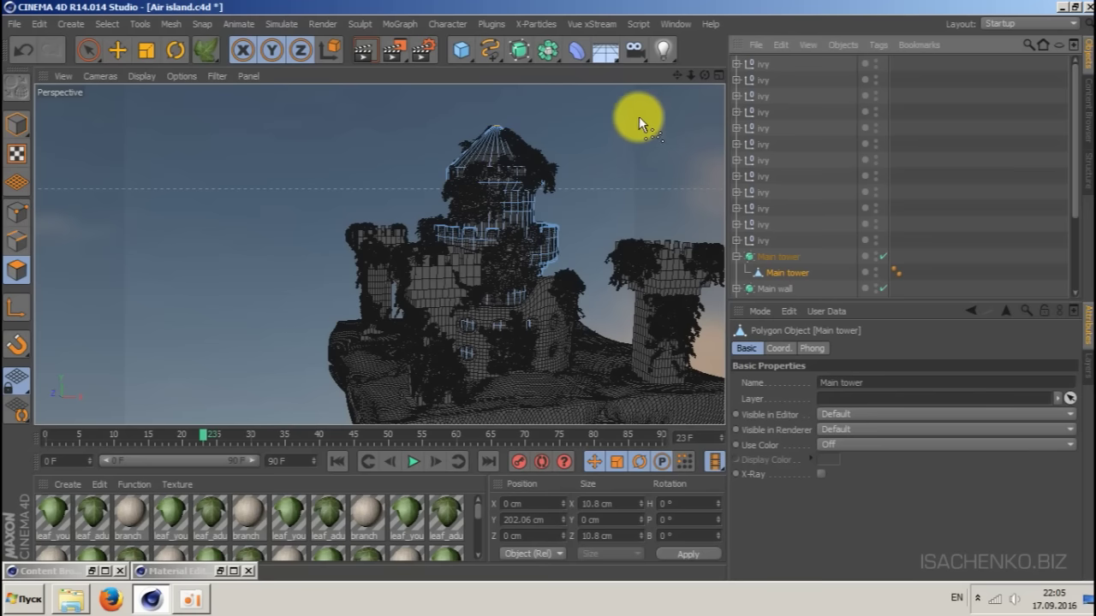
pyautogui.moveTo(704, 75); pyautogui.dragTo(676, 71)
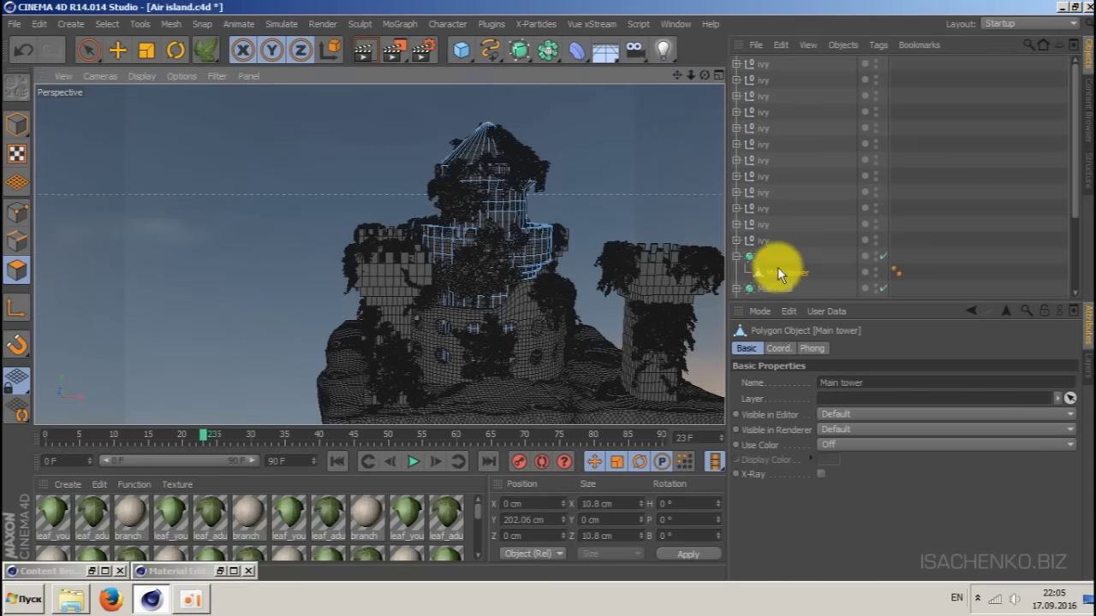
pyautogui.click(779, 264)
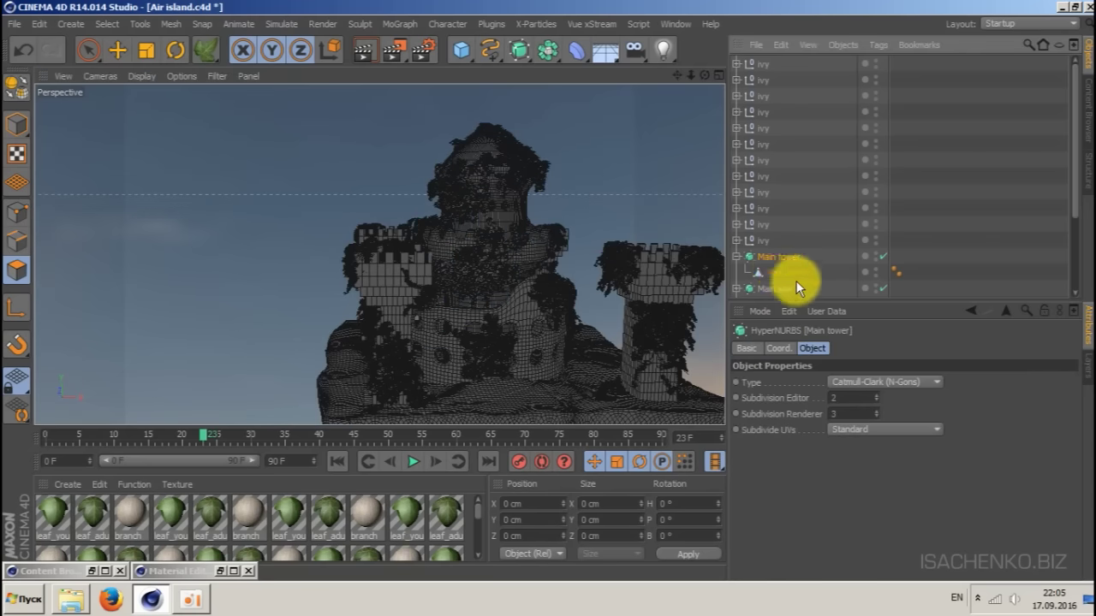
pyautogui.click(781, 272)
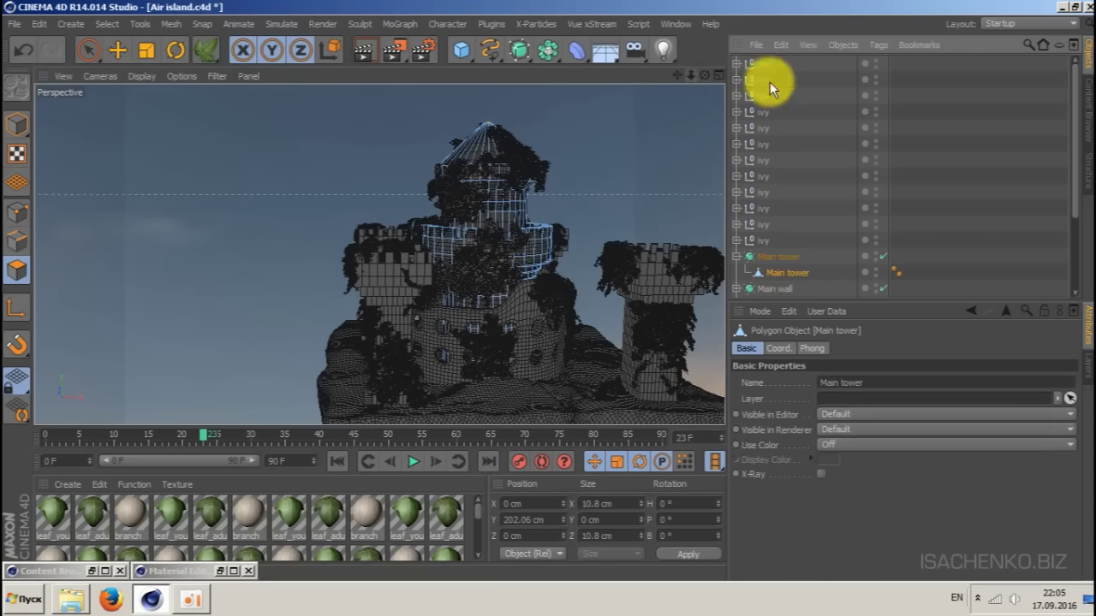
# - Group all the loose ivy objects together with the Main tower and Main wall under one null
pyautogui.click(765, 290)
pyautogui.scroll(-3, 808, 242)
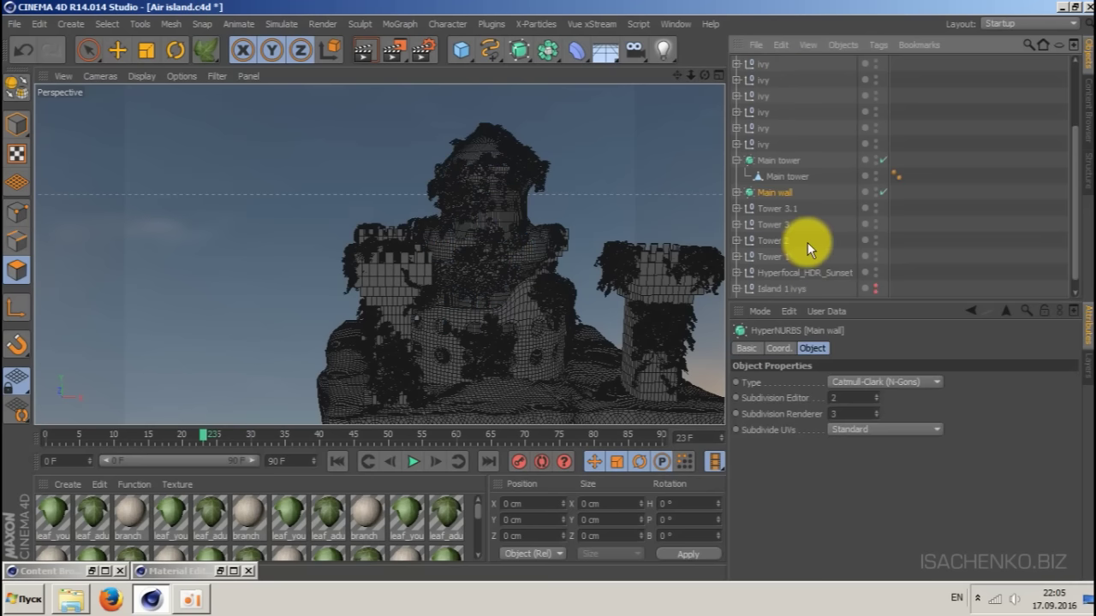
pyautogui.scroll(3, 809, 242)
pyautogui.keyDown('shift'); pyautogui.click(763, 64); pyautogui.keyUp('shift')
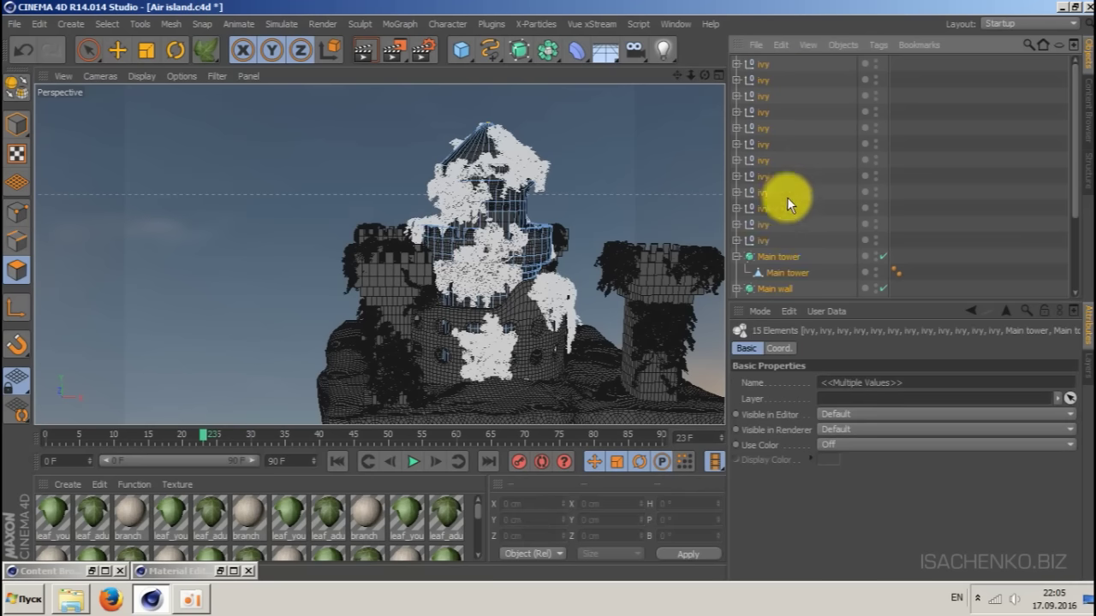
pyautogui.scroll(-2, 789, 210)
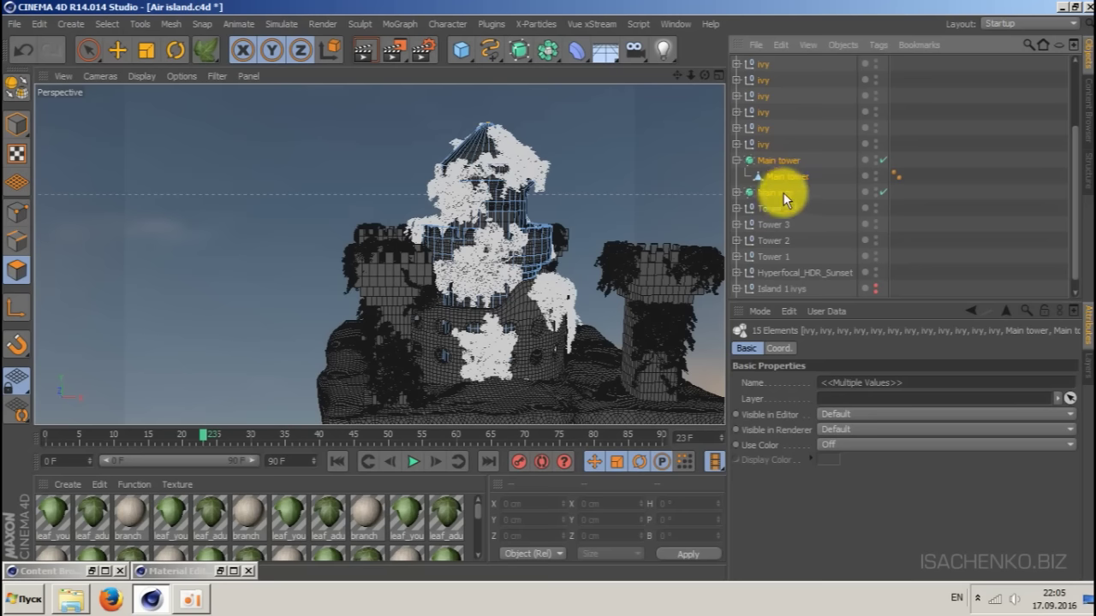
pyautogui.scroll(2, 774, 178)
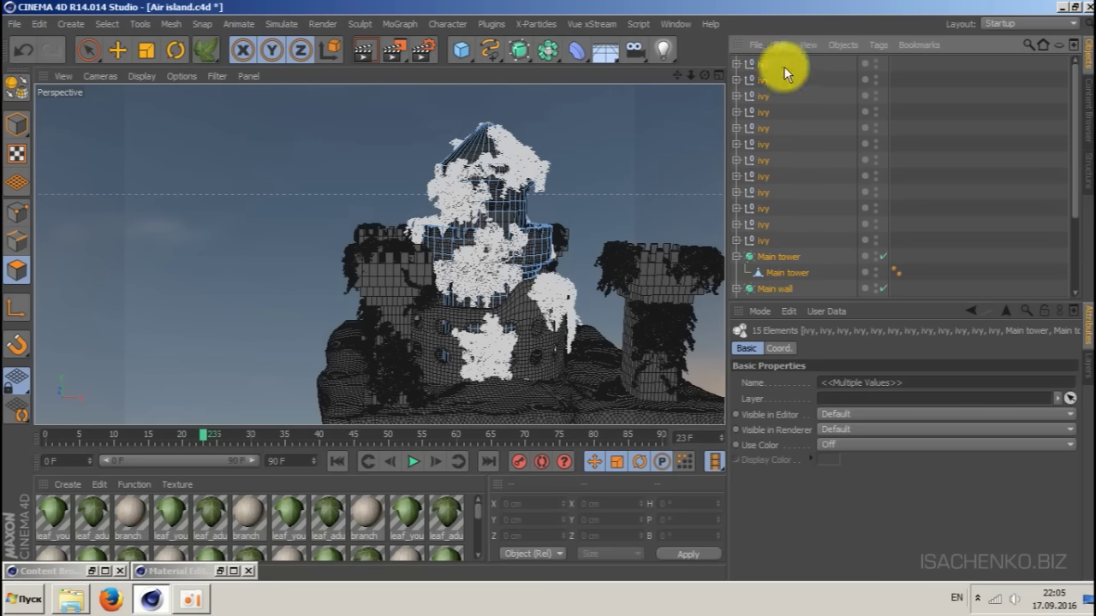
pyautogui.scroll(-2, 771, 176)
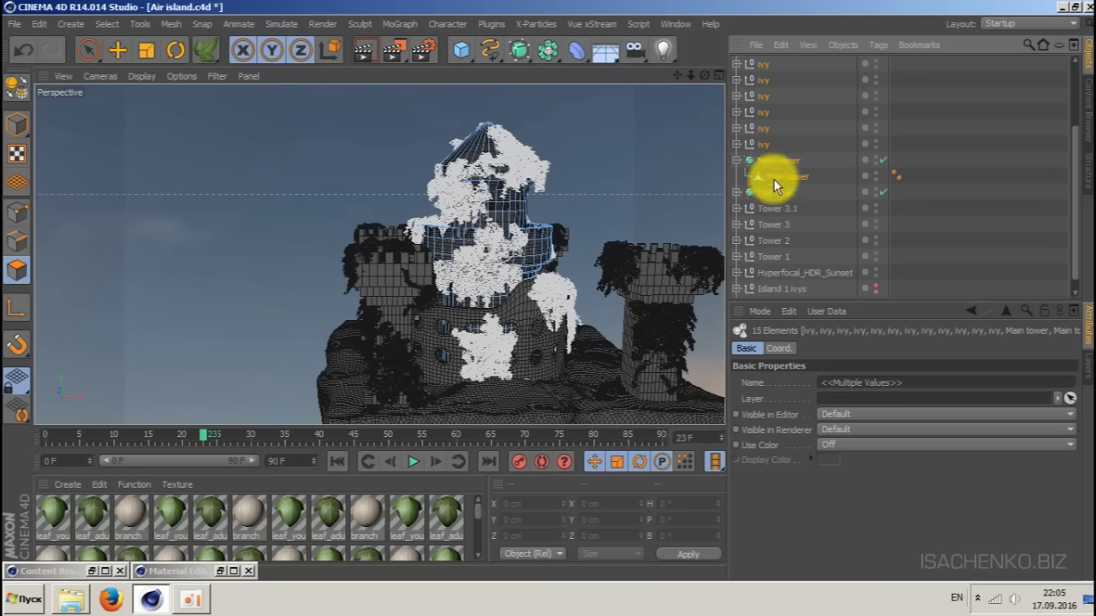
pyautogui.scroll(2, 779, 193)
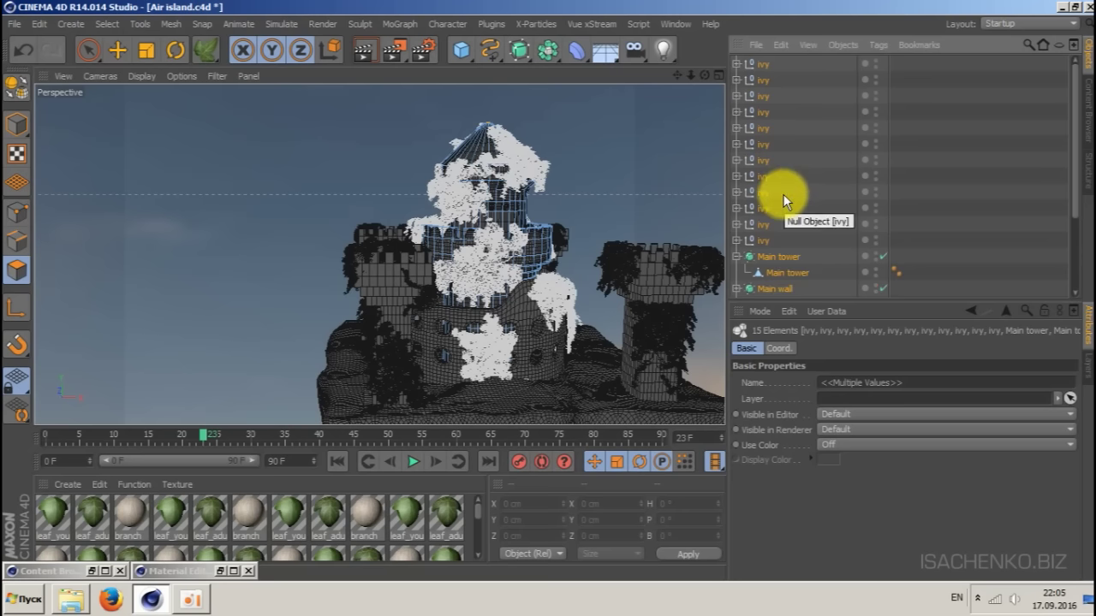
pyautogui.hotkey('alt', 'g')
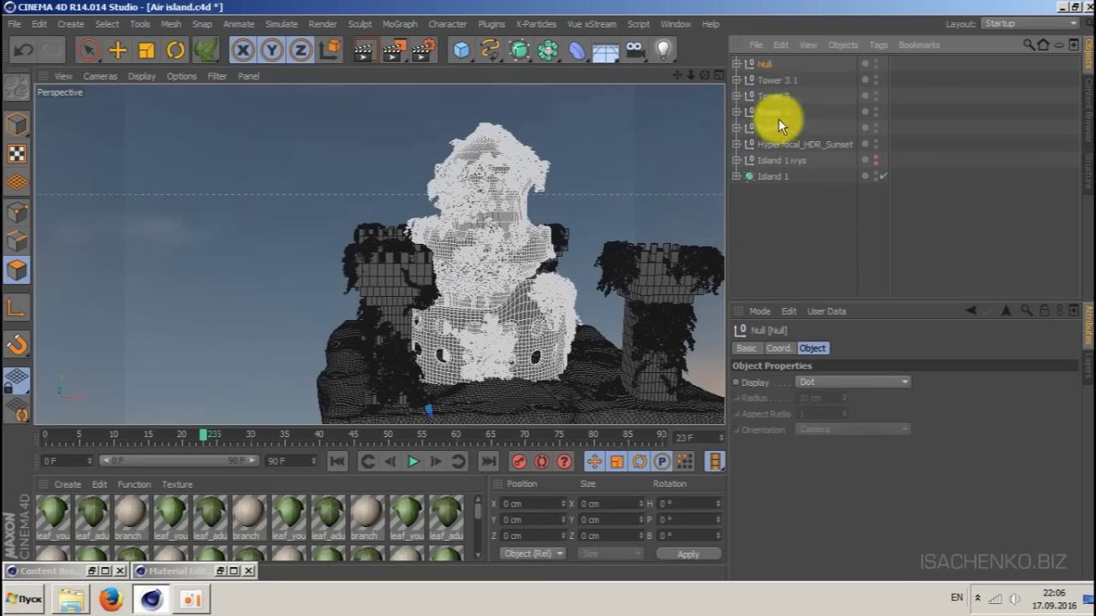
# - Rename the new group null as Building
pyautogui.doubleClick(767, 62)
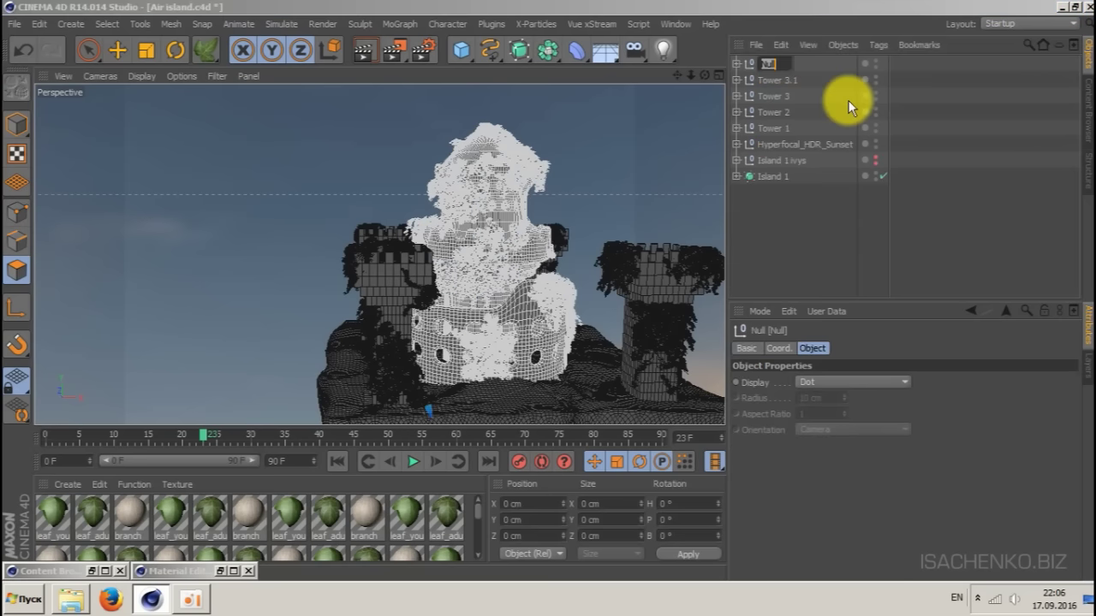
pyautogui.write('Building')
pyautogui.press('Return')
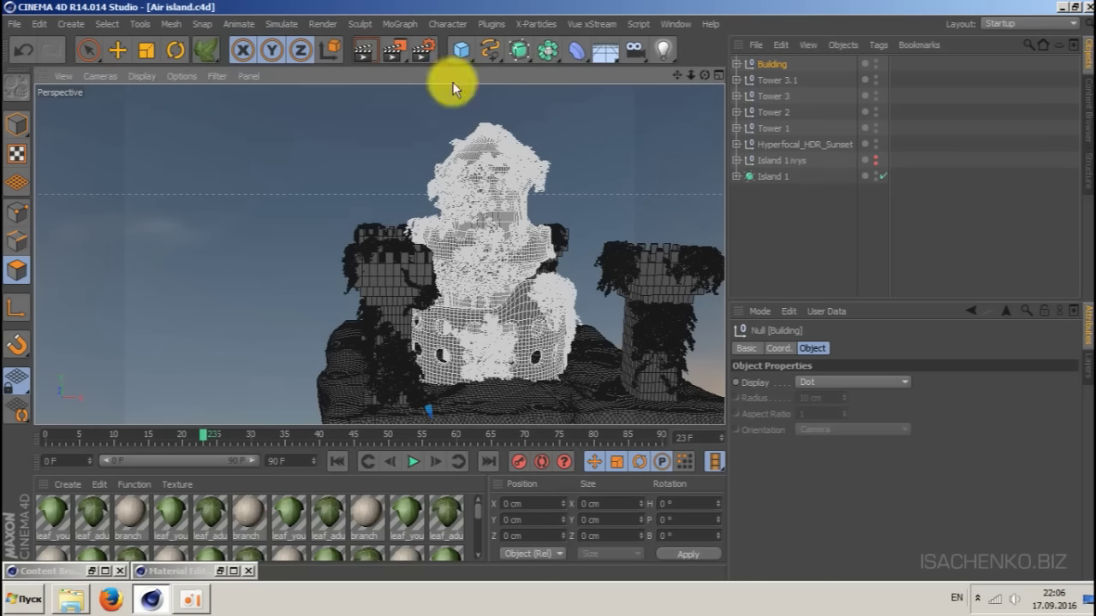
# - Switch to the Move tool and rename the Tower 3.1 group as Tower 4
pyautogui.click(121, 53)
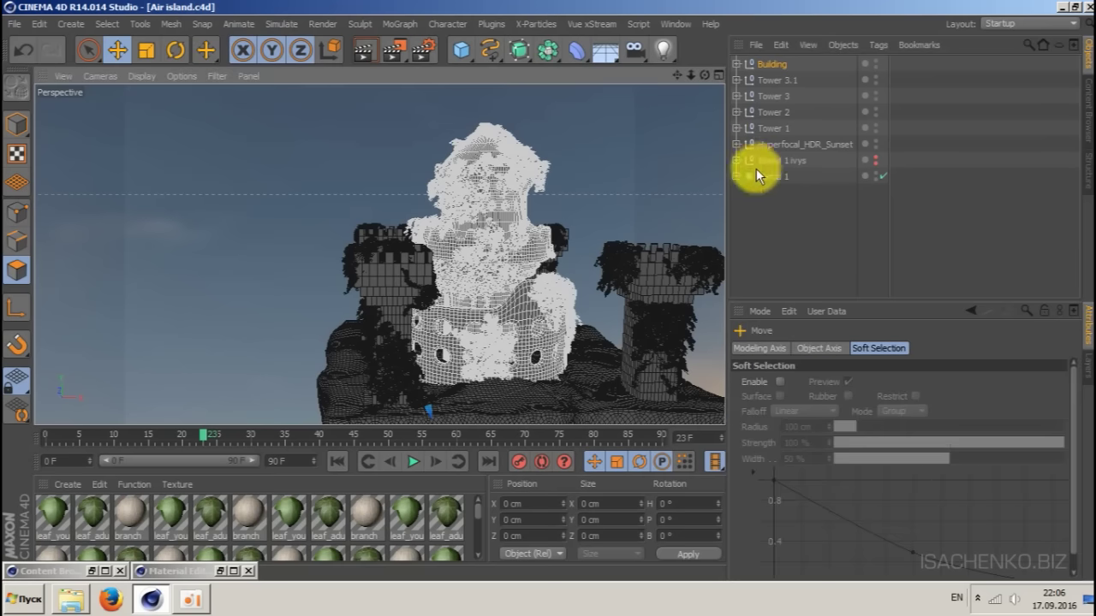
pyautogui.click(761, 78)
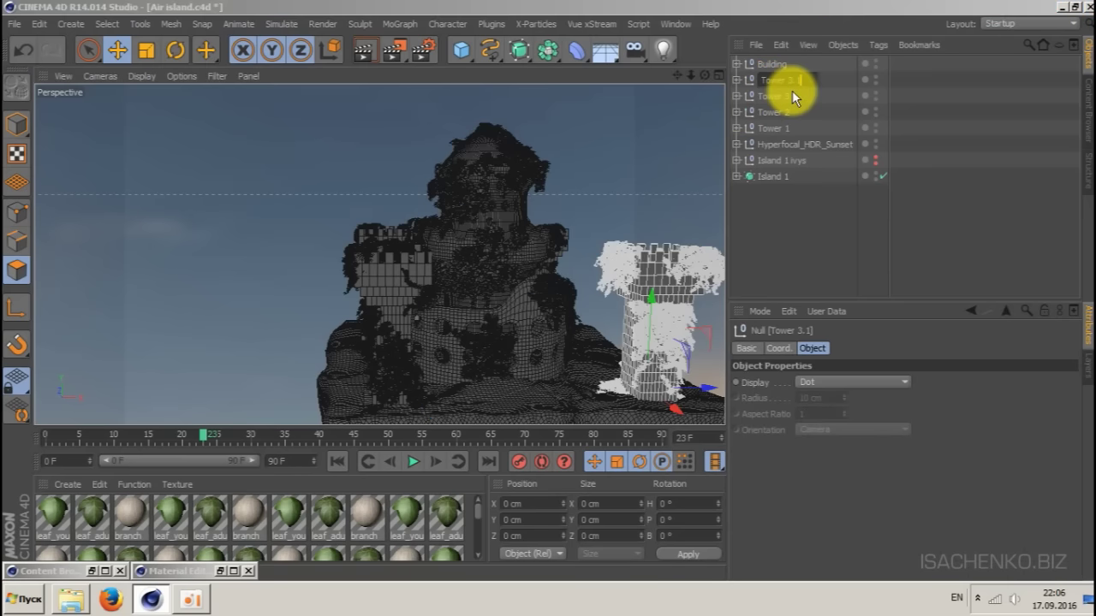
pyautogui.write('4')
pyautogui.press('Return')
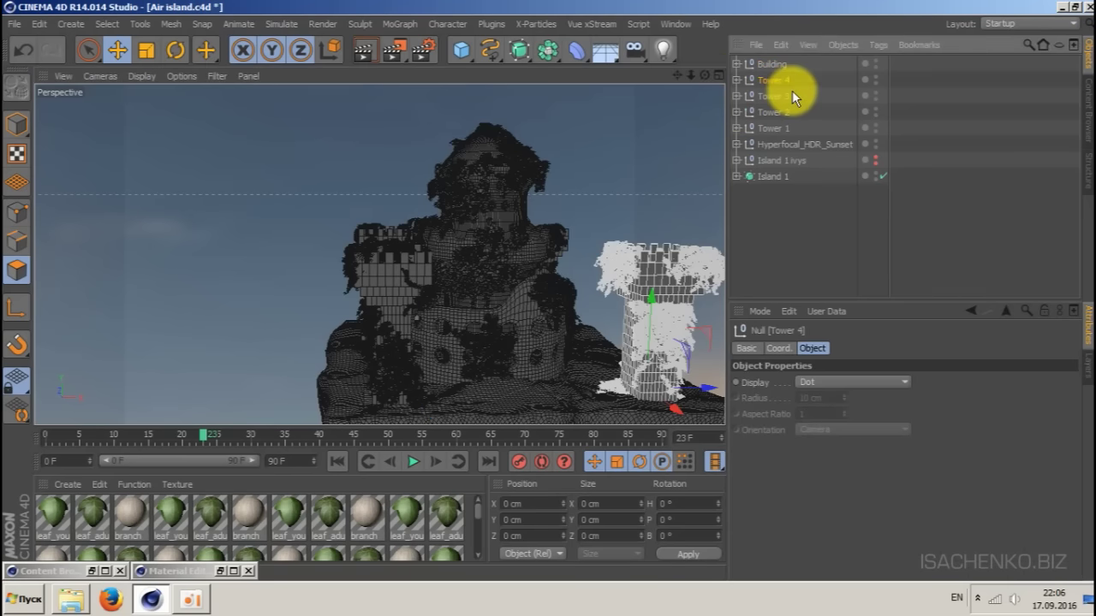
# - Add a HyperNURBS object inside the Tower 1 group and nest the Tower 1 mesh in it
pyautogui.click(735, 80)
pyautogui.click(735, 79)
pyautogui.click(735, 127)
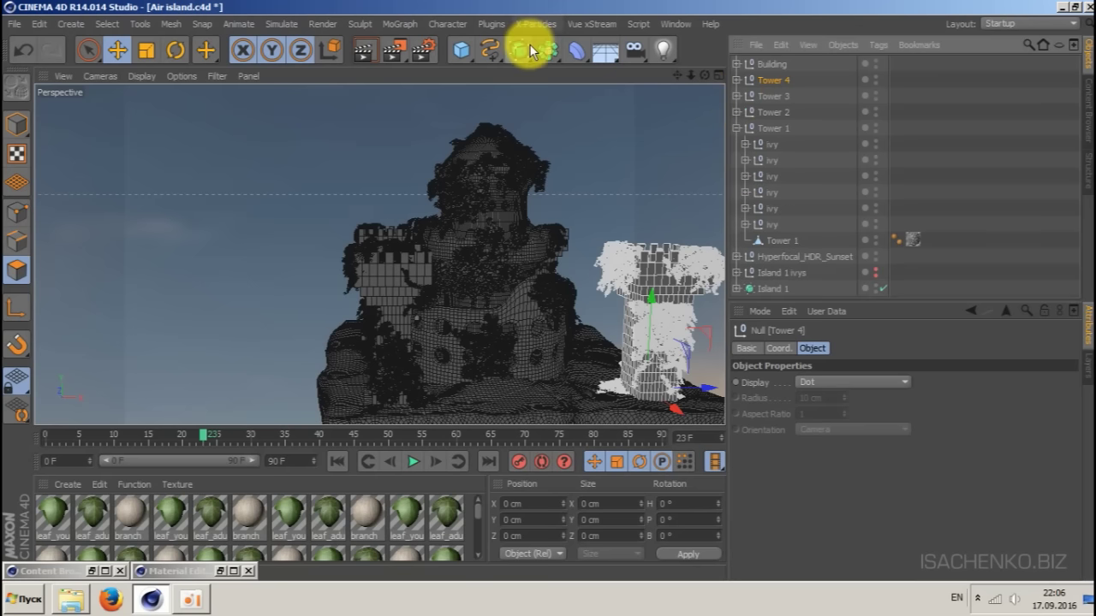
pyautogui.moveTo(529, 43); pyautogui.dragTo(600, 76)
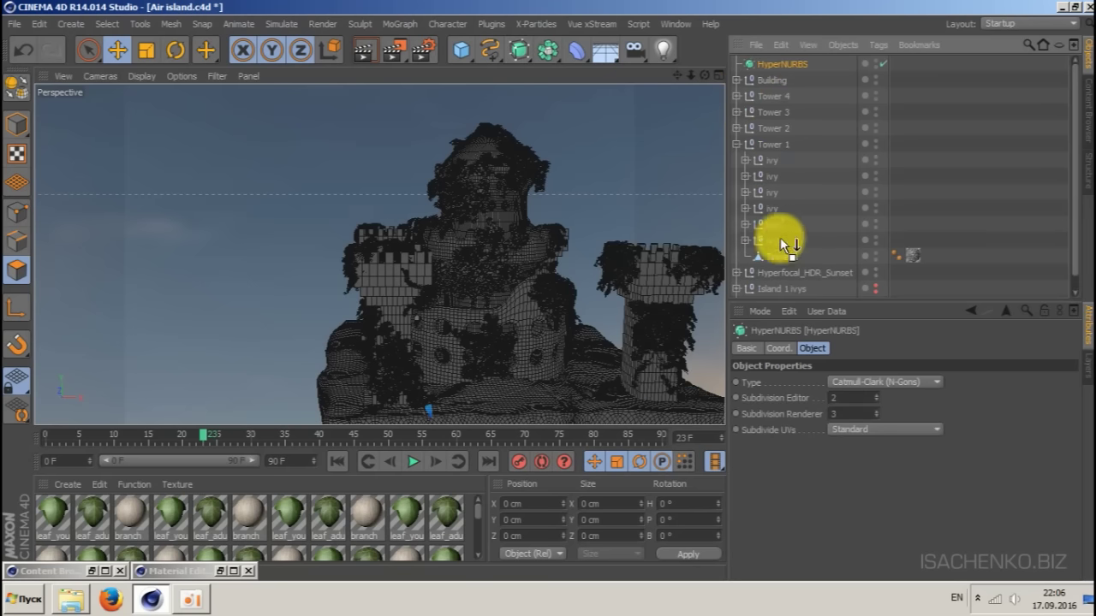
pyautogui.moveTo(773, 247); pyautogui.dragTo(772, 246)
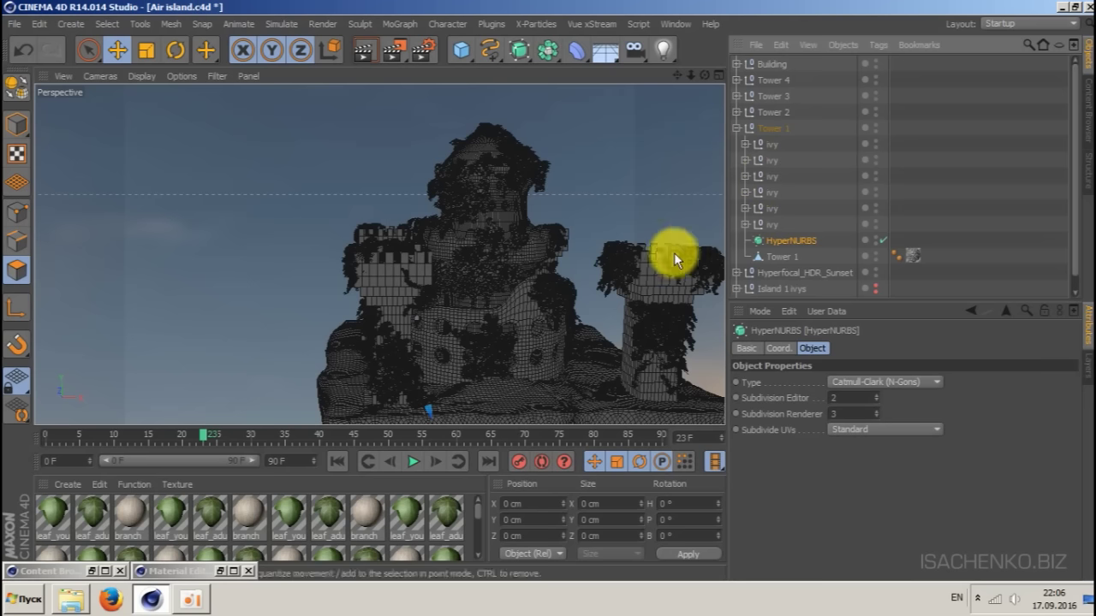
pyautogui.moveTo(790, 260)
pyautogui.mouseDown()
pyautogui.moveTo(778, 257)
pyautogui.moveTo(796, 241)
pyautogui.mouseUp()
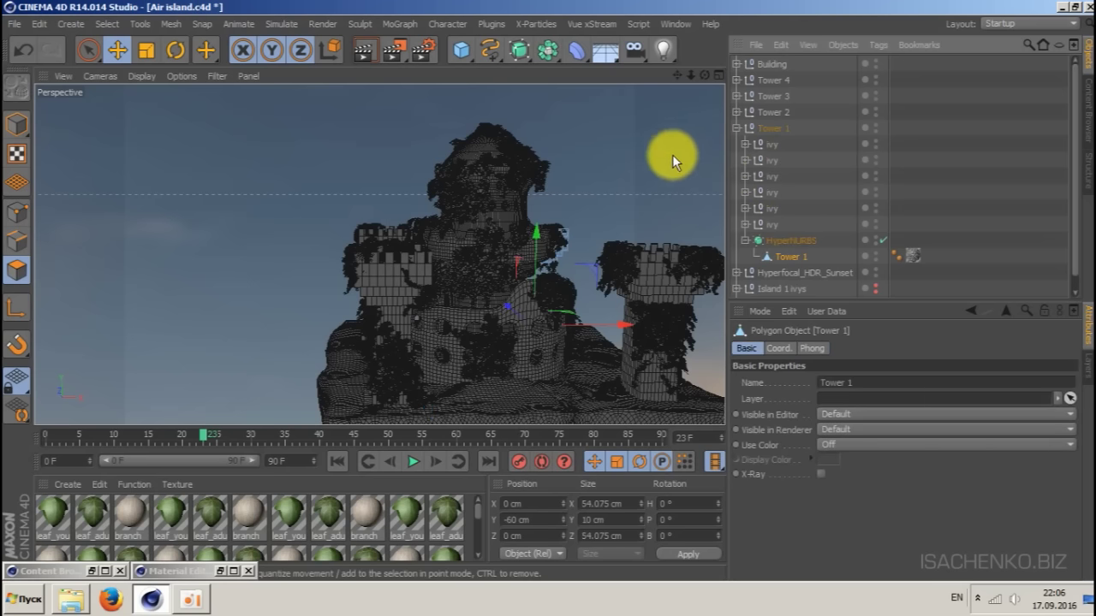
# - Examine the smoothed battlements and walls of Tower 1 from several angles, along with the HyperNURBS subdivision settings
pyautogui.moveTo(691, 74)
pyautogui.mouseDown()
pyautogui.moveTo(699, 76)
pyautogui.moveTo(684, 75)
pyautogui.mouseUp()
pyautogui.click(805, 220)
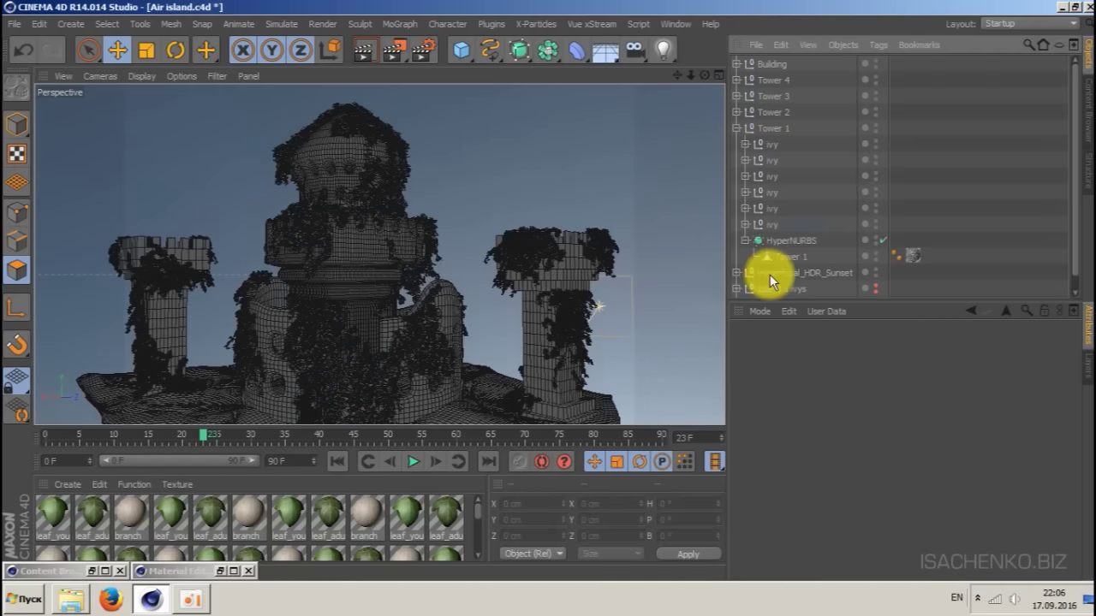
pyautogui.moveTo(685, 74); pyautogui.dragTo(679, 93)
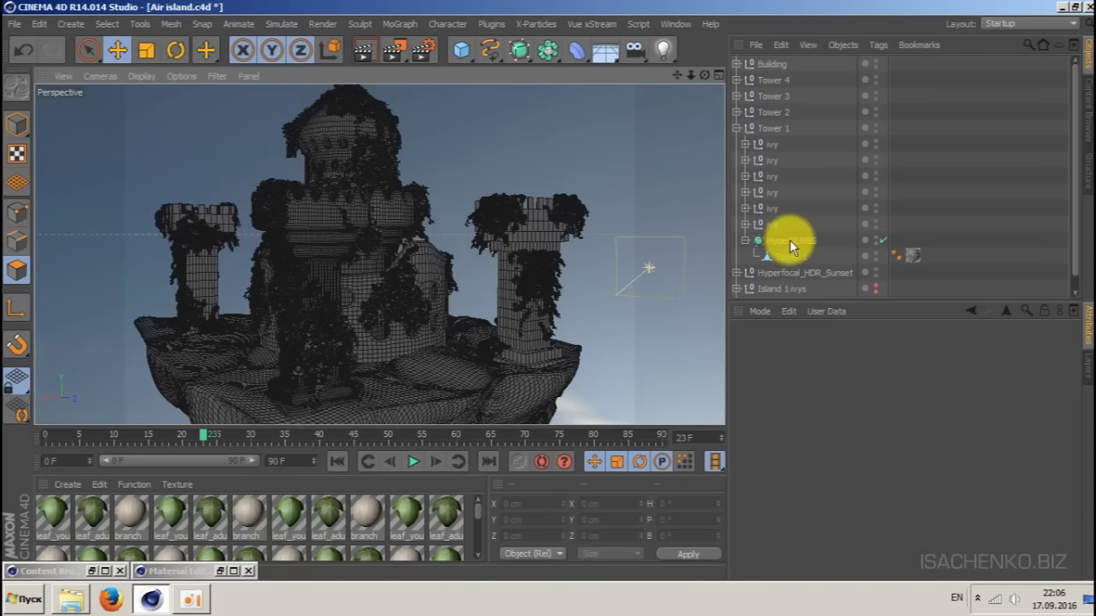
pyautogui.click(789, 240)
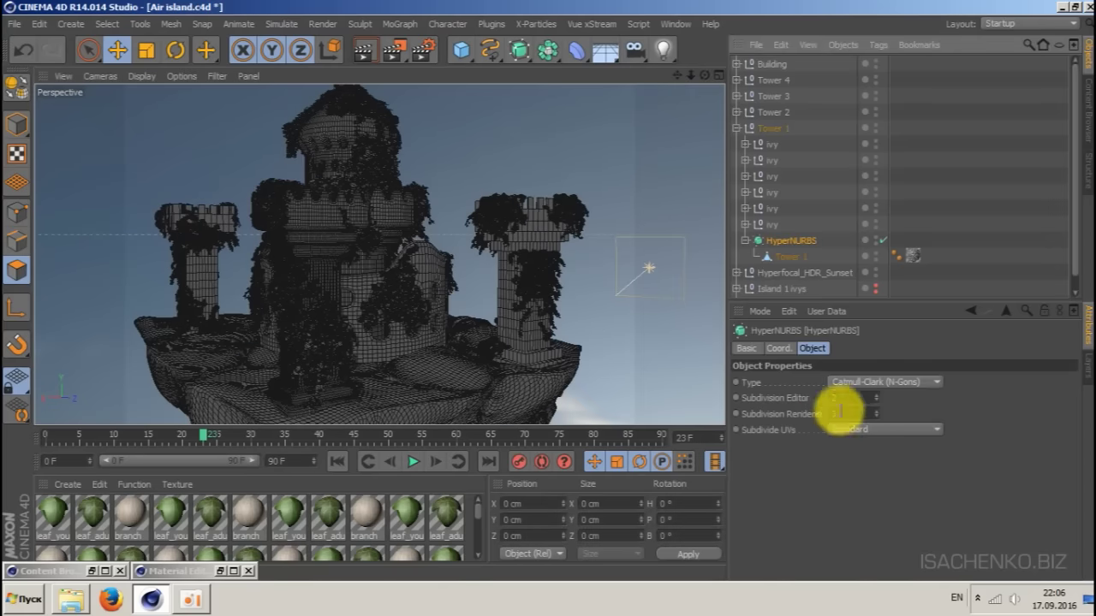
pyautogui.scroll(10, 294, 187)
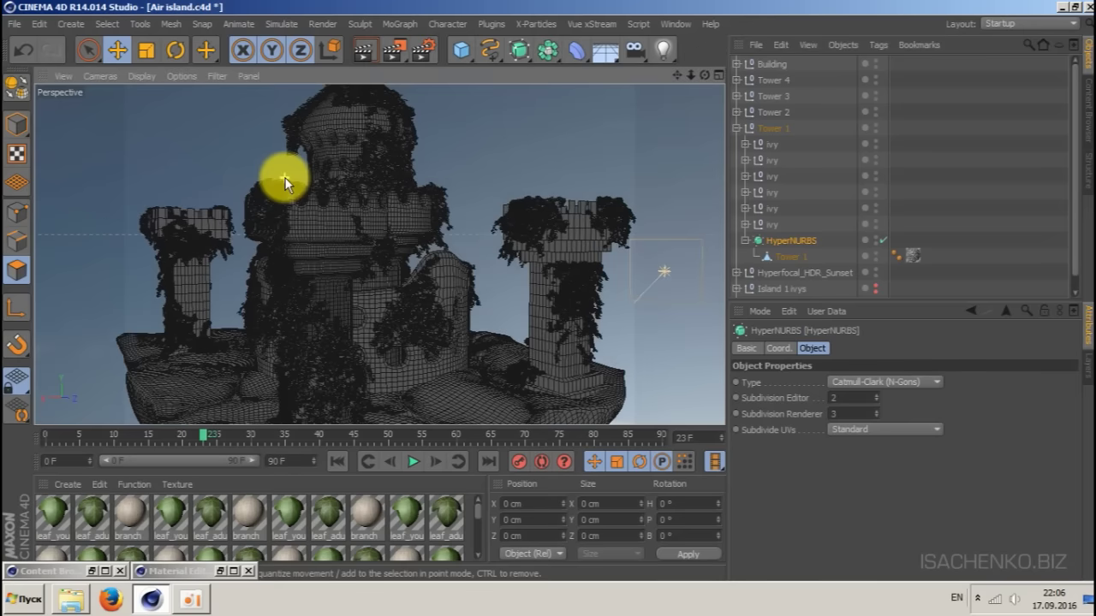
pyautogui.scroll(1, 295, 178)
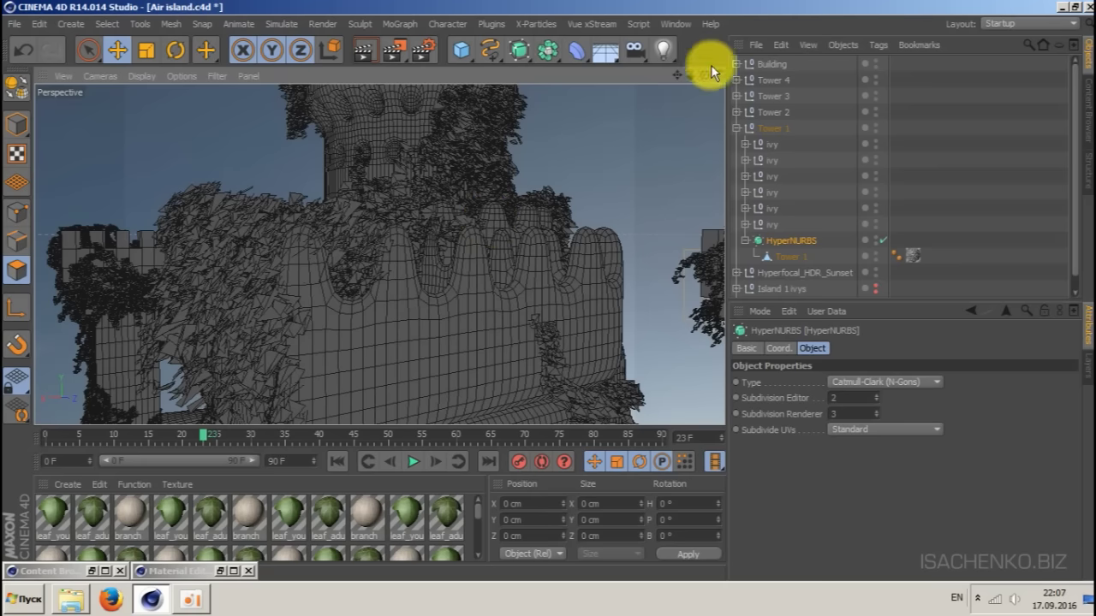
pyautogui.moveTo(697, 75)
pyautogui.mouseDown()
pyautogui.moveTo(646, 75)
pyautogui.moveTo(702, 75)
pyautogui.mouseUp()
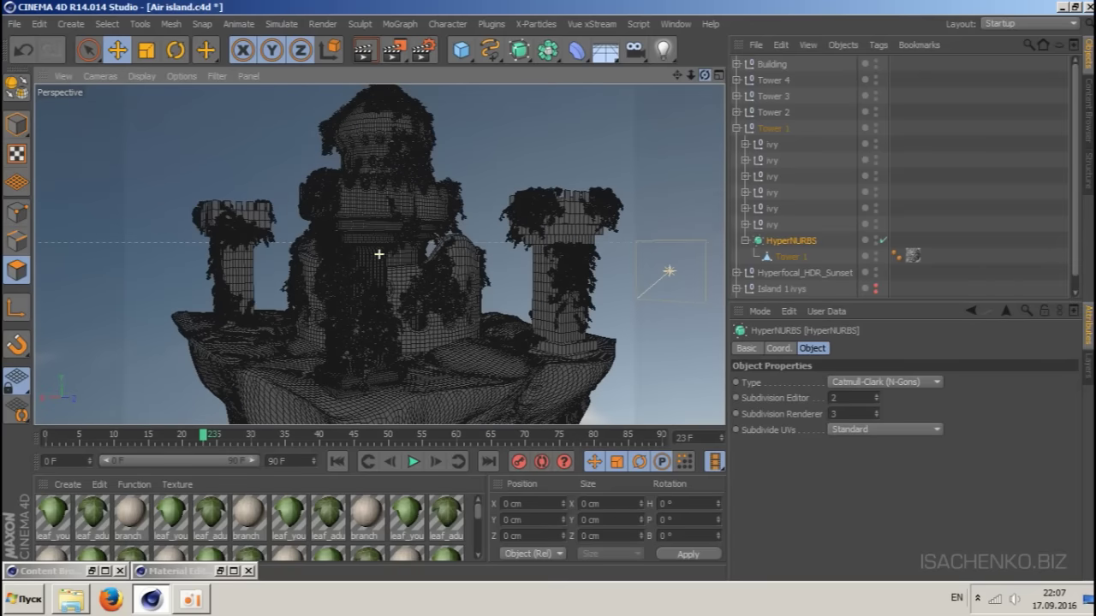
# - Rename the HyperNURBS in the Tower 1 group as Tower
pyautogui.doubleClick(793, 242)
pyautogui.write('Tow')
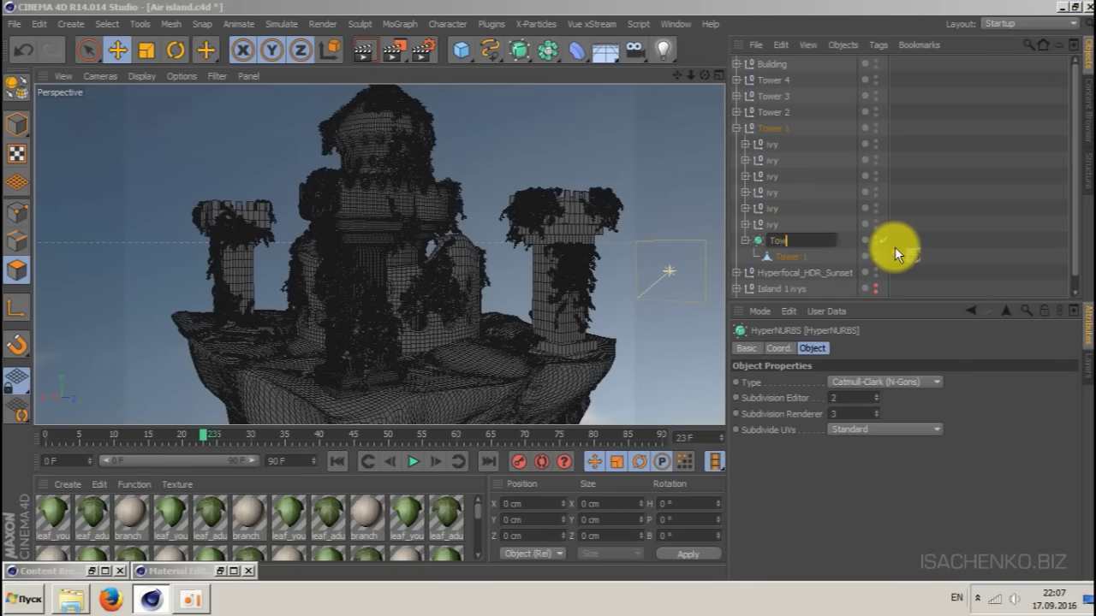
pyautogui.write('er')
pyautogui.press('Return')
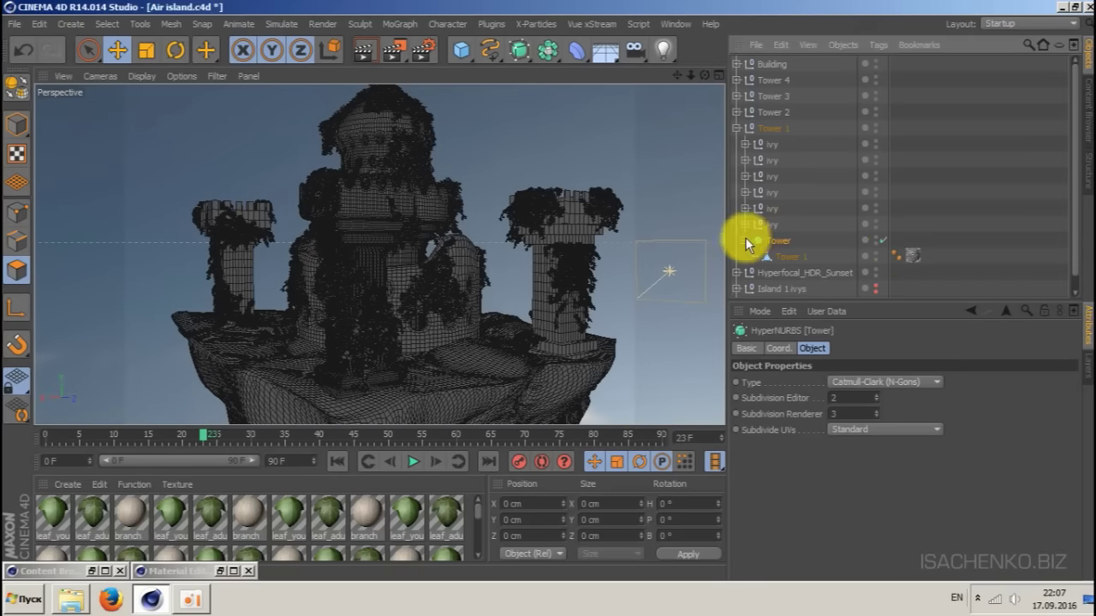
# - Add a HyperNURBS object inside the Tower 2 group, nest the Tower 2 mesh in it and name it Tower 2
pyautogui.click(736, 127)
pyautogui.click(736, 112)
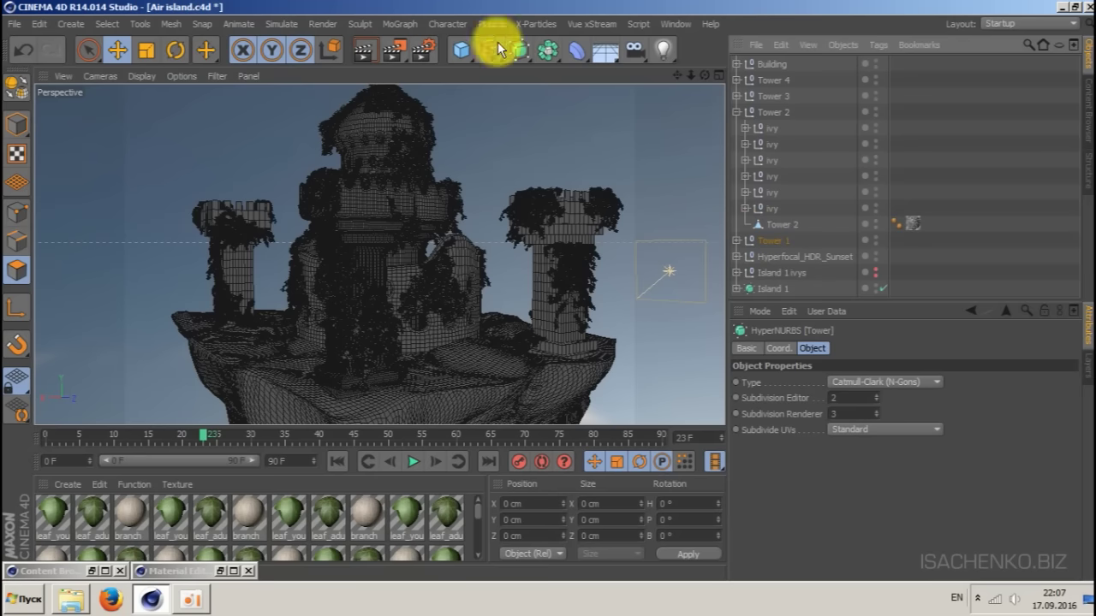
pyautogui.moveTo(518, 50); pyautogui.dragTo(583, 72)
pyautogui.moveTo(775, 64); pyautogui.dragTo(783, 224)
pyautogui.doubleClick(780, 224)
pyautogui.write('Tower 2')
pyautogui.press('Return')
pyautogui.keyDown('alt'); pyautogui.moveTo(380, 255); pyautogui.dragTo(334, 255); pyautogui.keyUp('alt')
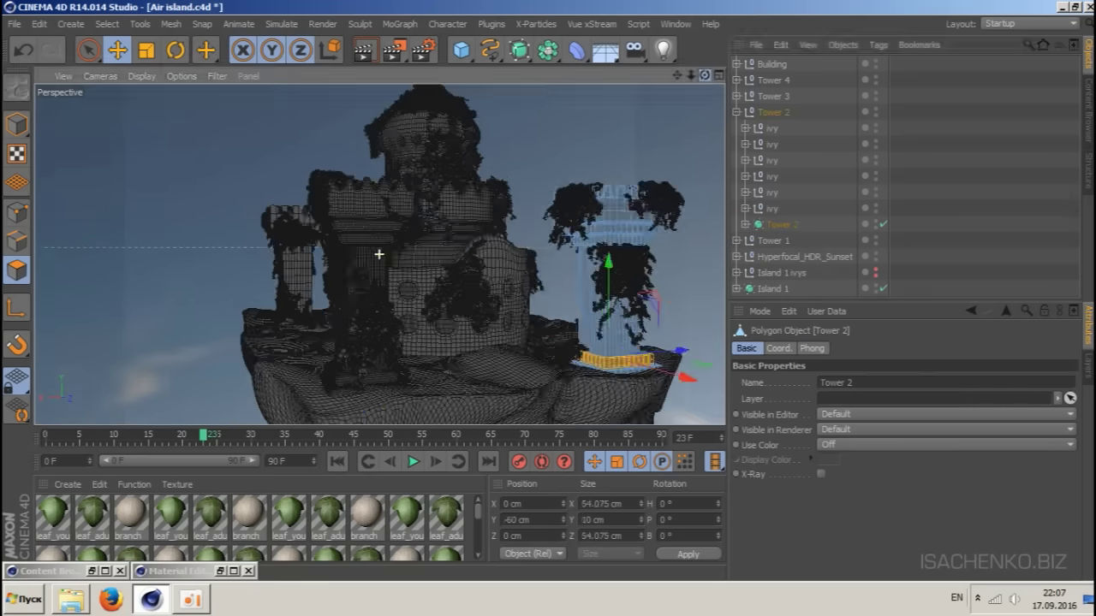
# - Add a HyperNURBS object inside the Tower 3 group, nest the Tower 3 mesh in it and name it Tower 3
pyautogui.click(736, 112)
pyautogui.click(737, 96)
pyautogui.click(520, 53)
pyautogui.moveTo(775, 65); pyautogui.dragTo(800, 203)
pyautogui.doubleClick(796, 207)
pyautogui.write('Tower 3')
pyautogui.press('Return')
pyautogui.click(737, 95)
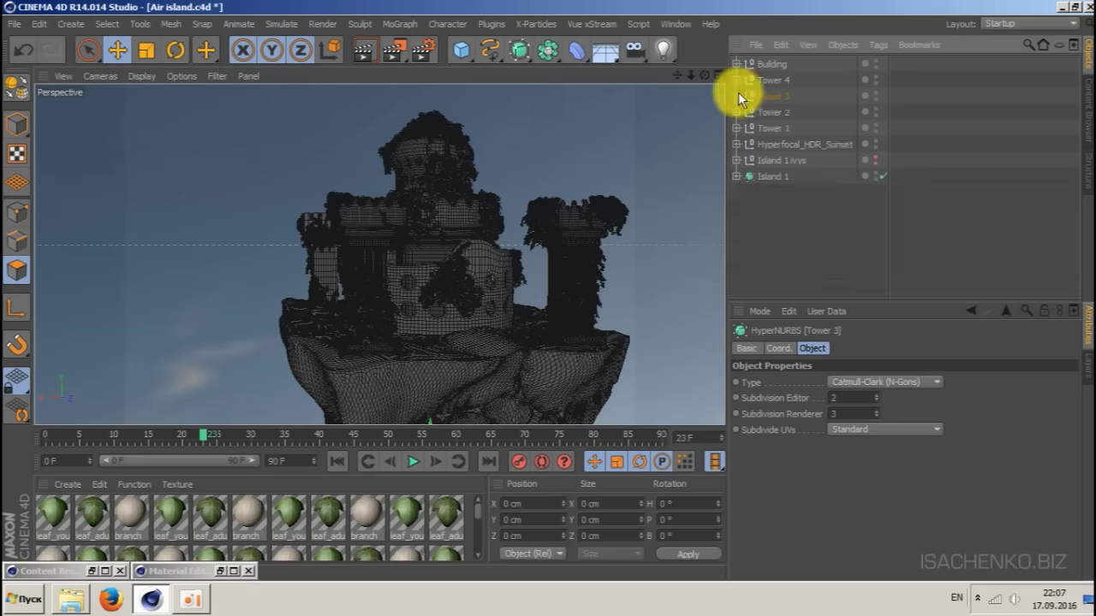
# - Add a HyperNURBS object inside the Tower 4 group, nest the Tower 4 mesh in it and name it Tower 4
pyautogui.click(736, 80)
pyautogui.click(783, 194)
pyautogui.moveTo(519, 49); pyautogui.dragTo(560, 74)
pyautogui.doubleClick(794, 192)
pyautogui.write('Tower ')
pyautogui.moveTo(775, 64); pyautogui.dragTo(784, 192)
pyautogui.write('4')
pyautogui.press('Return')
pyautogui.keyDown('alt'); pyautogui.moveTo(380, 254); pyautogui.dragTo(343, 254); pyautogui.keyUp('alt')
pyautogui.click(736, 79)
# - Examine the smoothed towers and the castle's main wall from several angles and distances
pyautogui.scroll(-1, 601, 158)
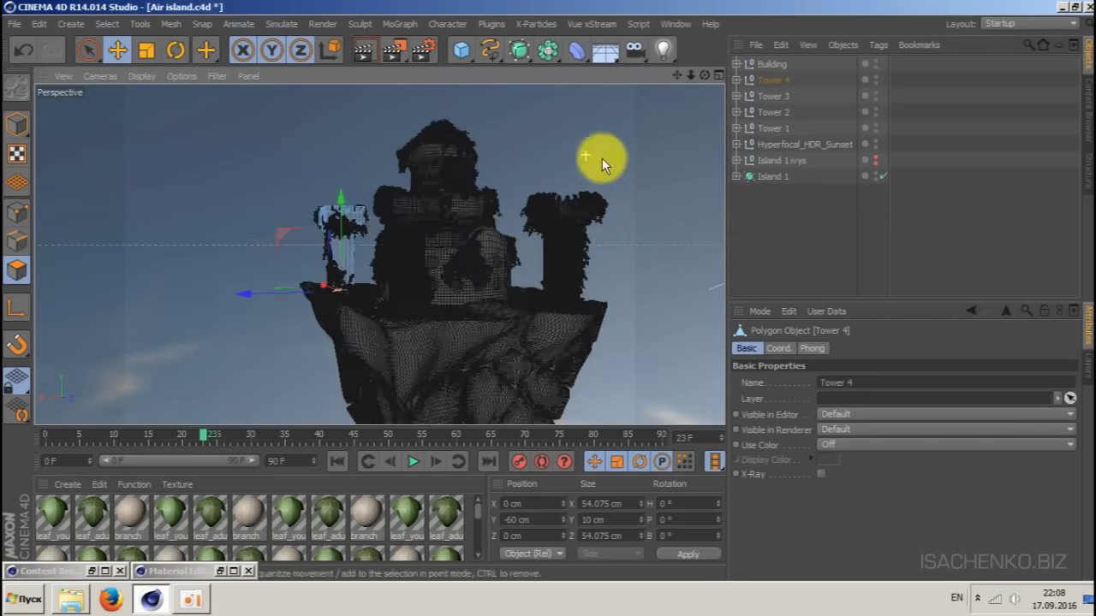
pyautogui.keyDown('alt'); pyautogui.moveTo(602, 158); pyautogui.dragTo(734, 183); pyautogui.keyUp('alt')
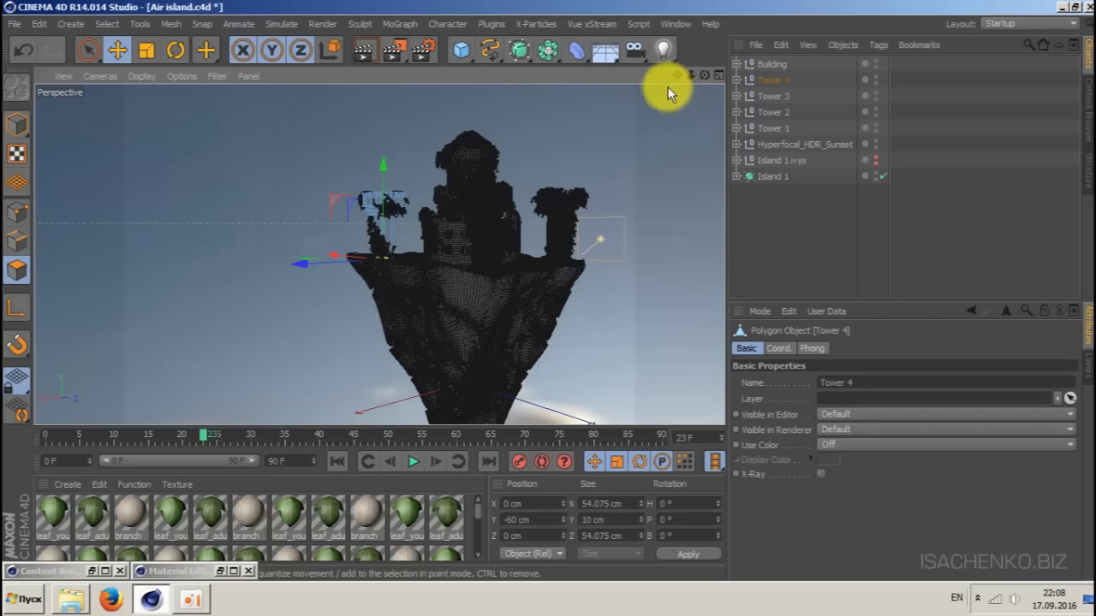
pyautogui.moveTo(676, 75); pyautogui.dragTo(642, 75)
pyautogui.keyDown('alt'); pyautogui.moveTo(397, 217); pyautogui.dragTo(414, 218, button='right'); pyautogui.keyUp('alt')
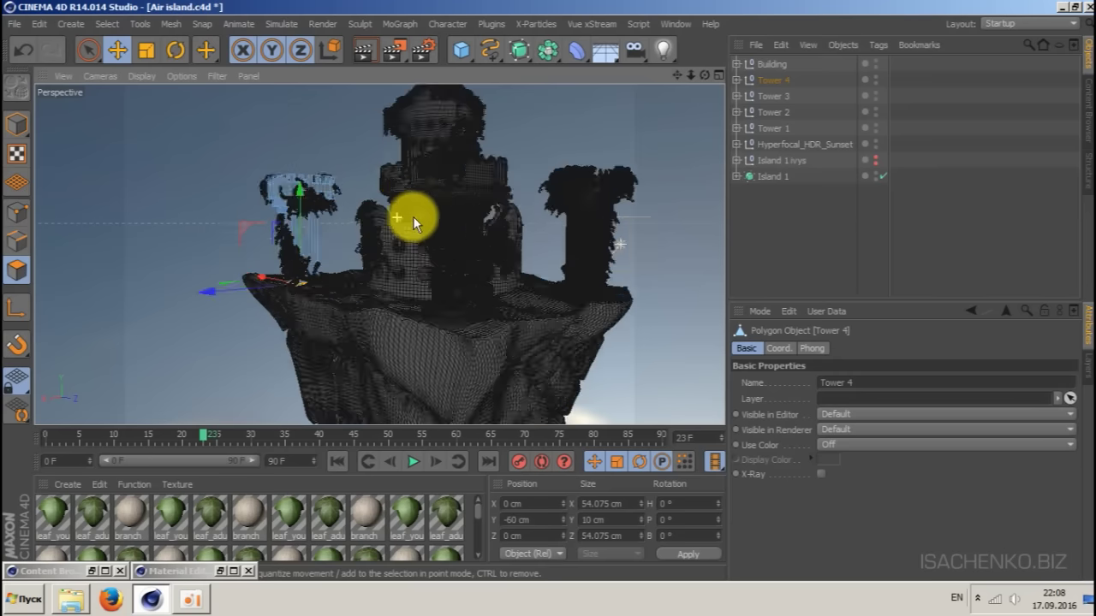
pyautogui.scroll(2, 413, 219)
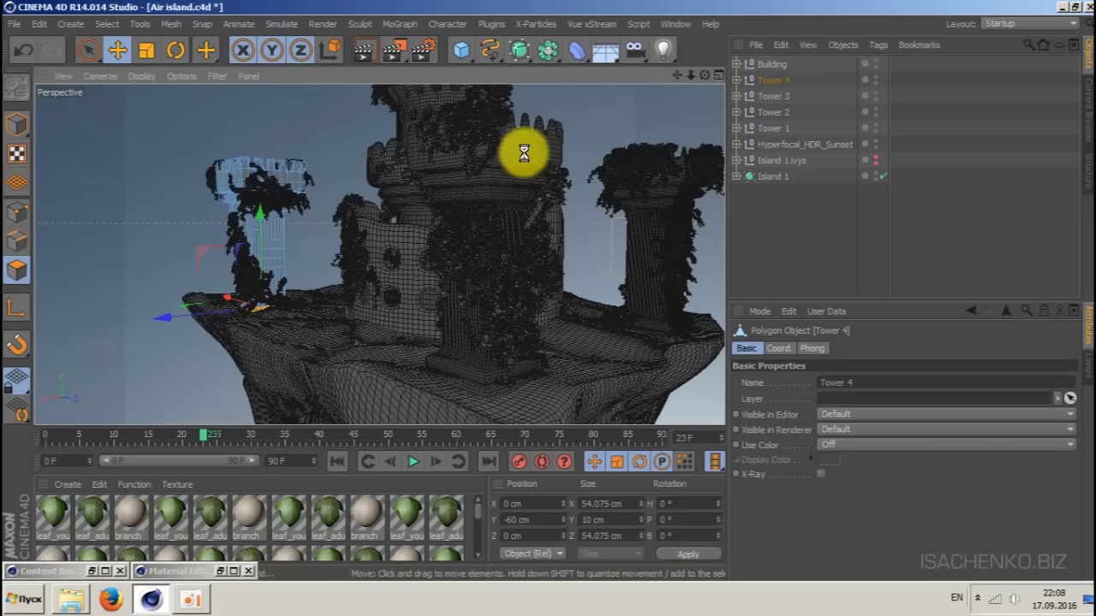
pyautogui.moveTo(701, 75); pyautogui.dragTo(626, 76)
pyautogui.scroll(2, 572, 157)
pyautogui.scroll(1, 572, 156)
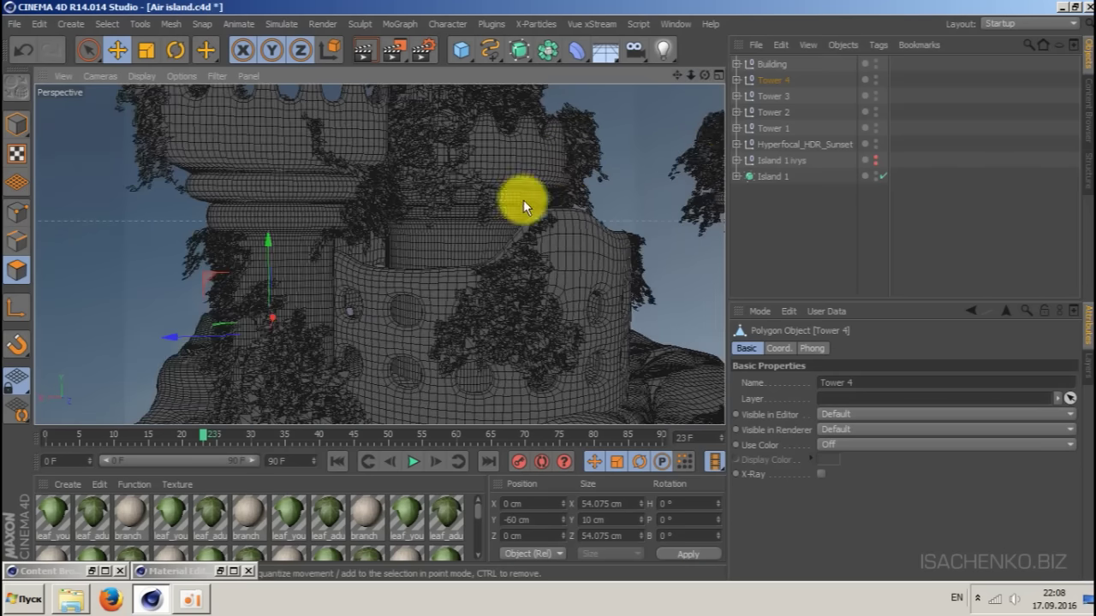
# - Remove the duplicate materials from the scene and apply the StoneWall material to the Main wall mesh in the Building group
pyautogui.click(737, 63)
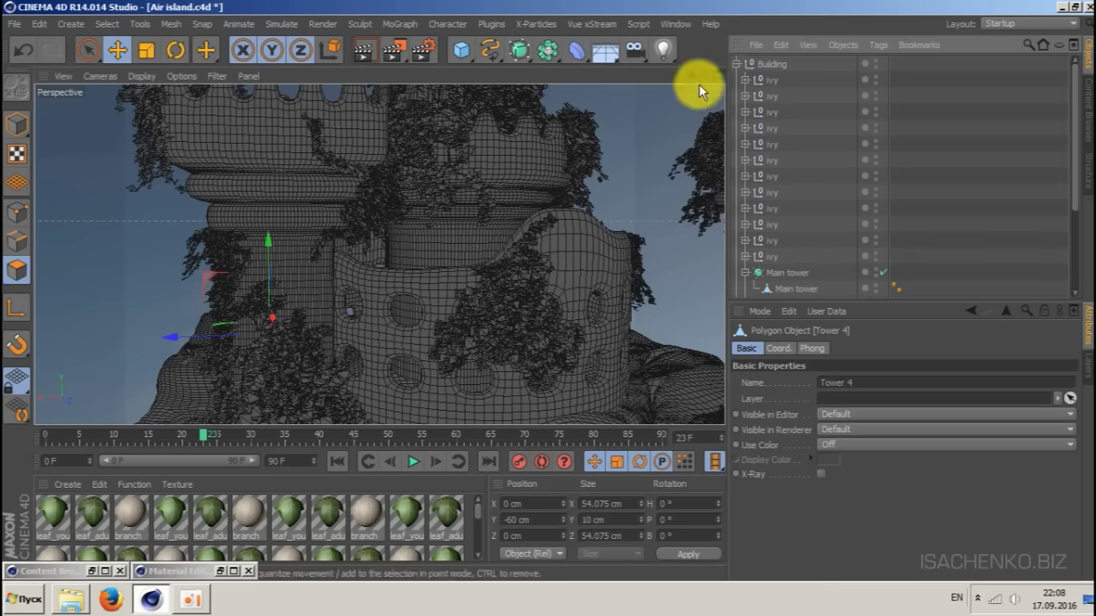
pyautogui.scroll(-5, 762, 217)
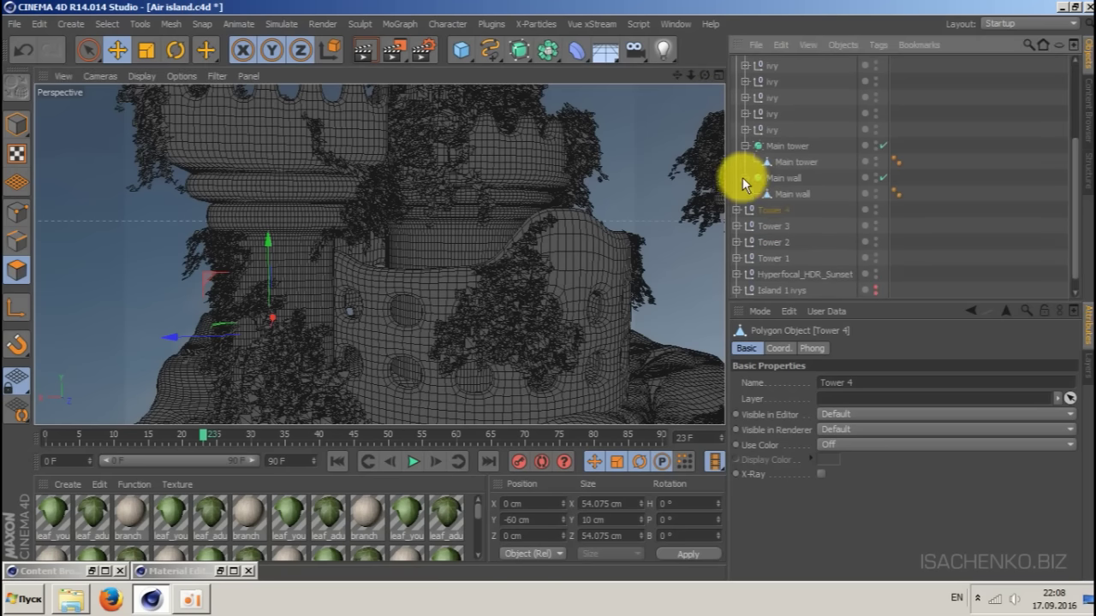
pyautogui.click(786, 193)
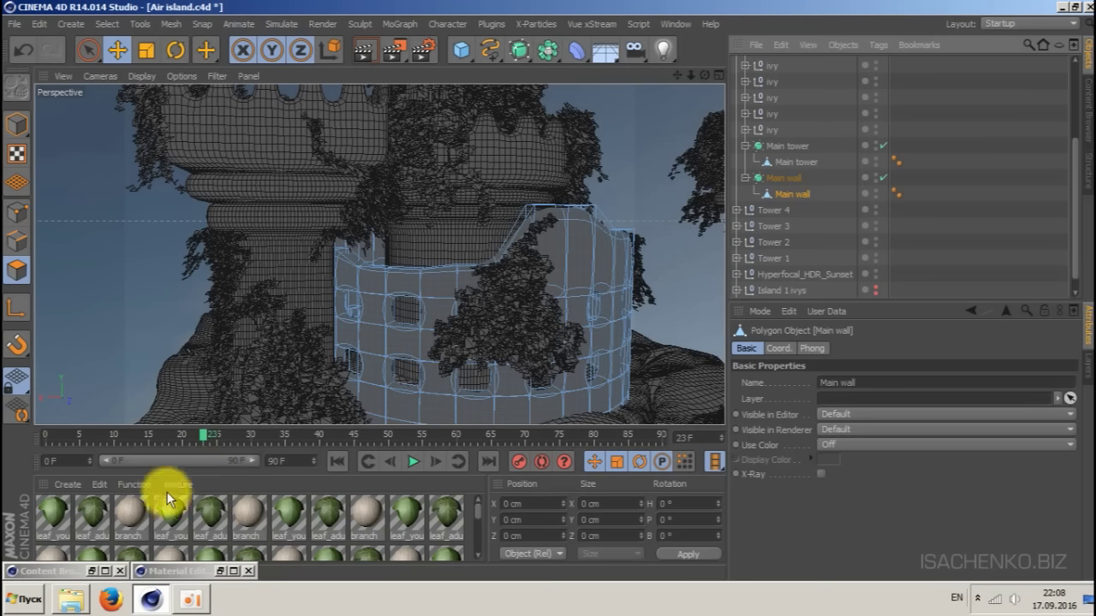
pyautogui.click(139, 485)
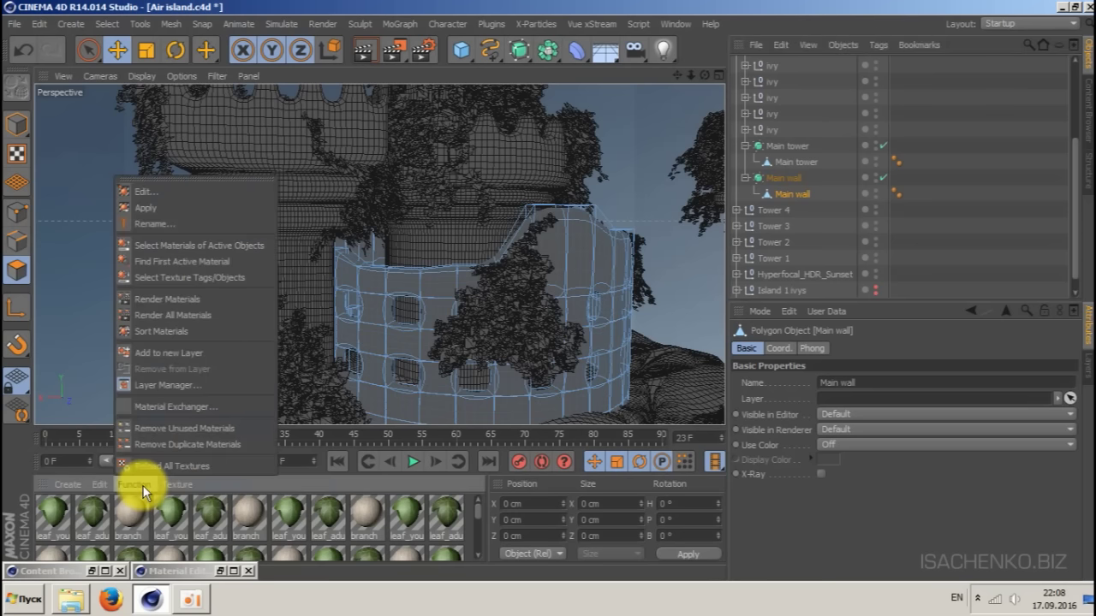
pyautogui.click(167, 443)
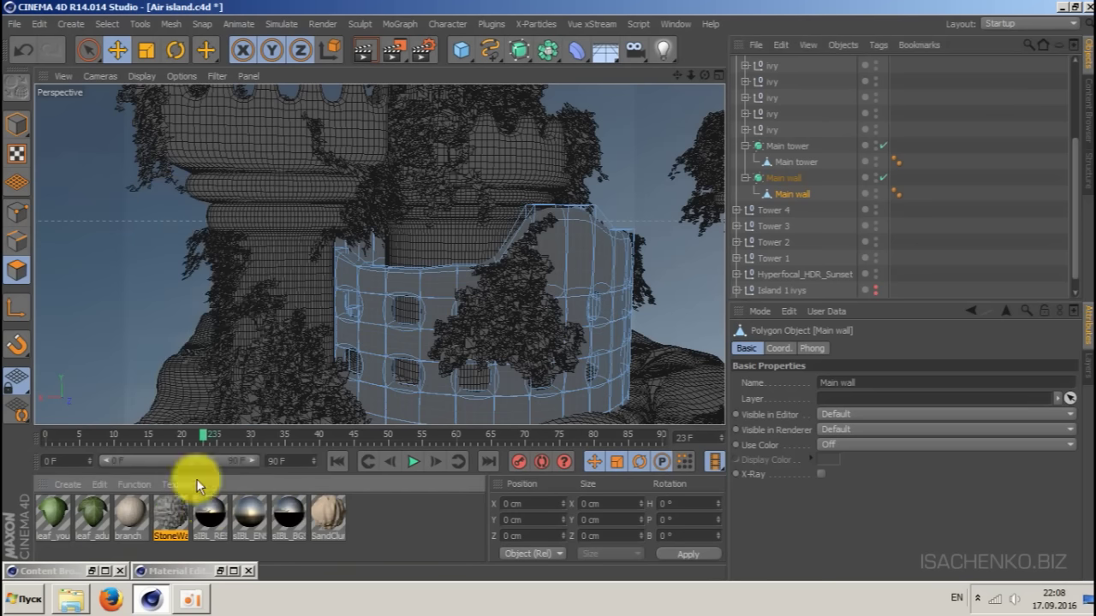
pyautogui.moveTo(165, 510); pyautogui.dragTo(782, 194)
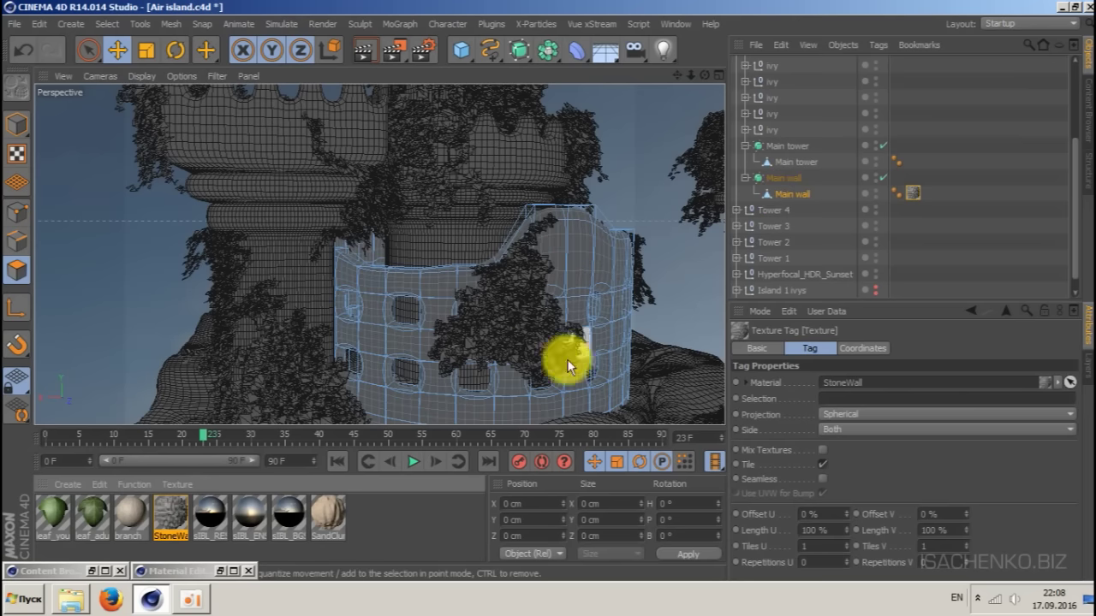
# - Switch the perspective view to Gouraud Shading and bring the lit side of the textured main wall into view
pyautogui.click(141, 76)
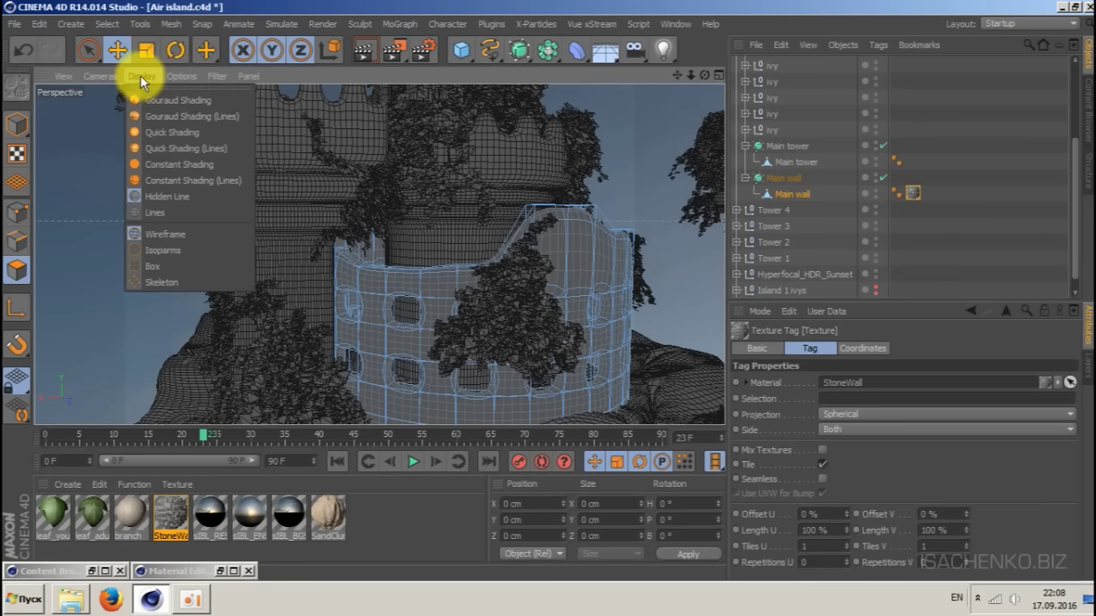
pyautogui.click(185, 115)
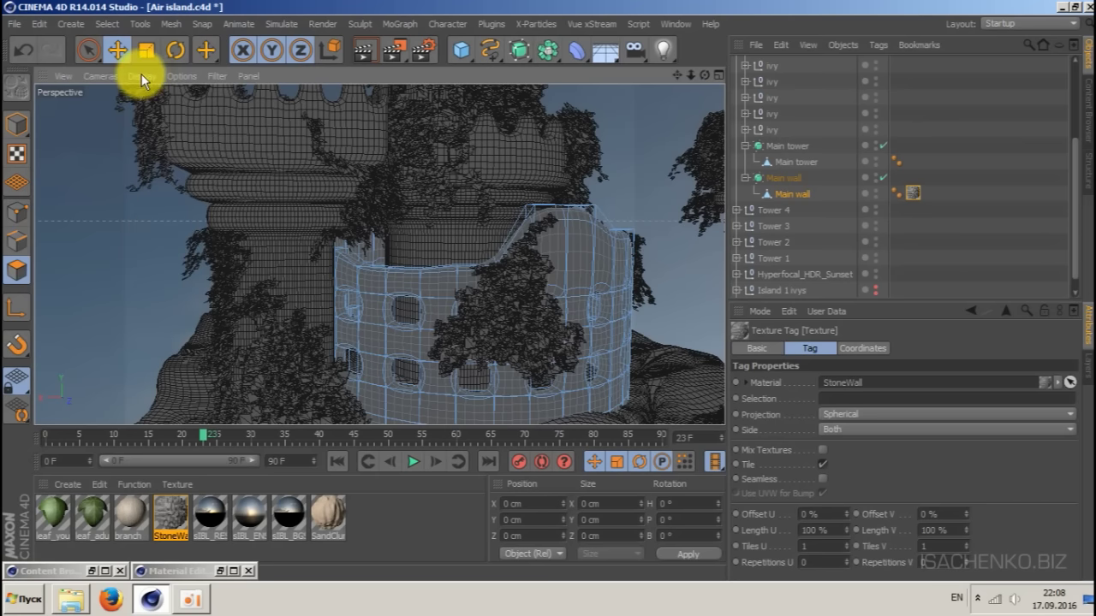
pyautogui.click(142, 74)
pyautogui.click(159, 97)
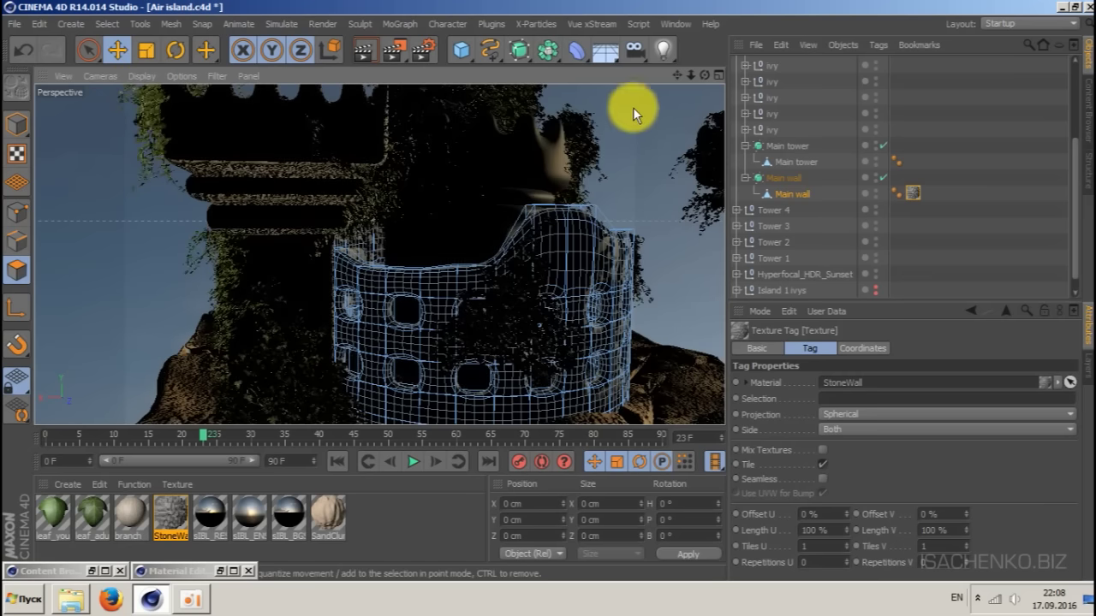
pyautogui.moveTo(704, 76); pyautogui.dragTo(453, 76)
pyautogui.moveTo(590, 101); pyautogui.dragTo(574, 103)
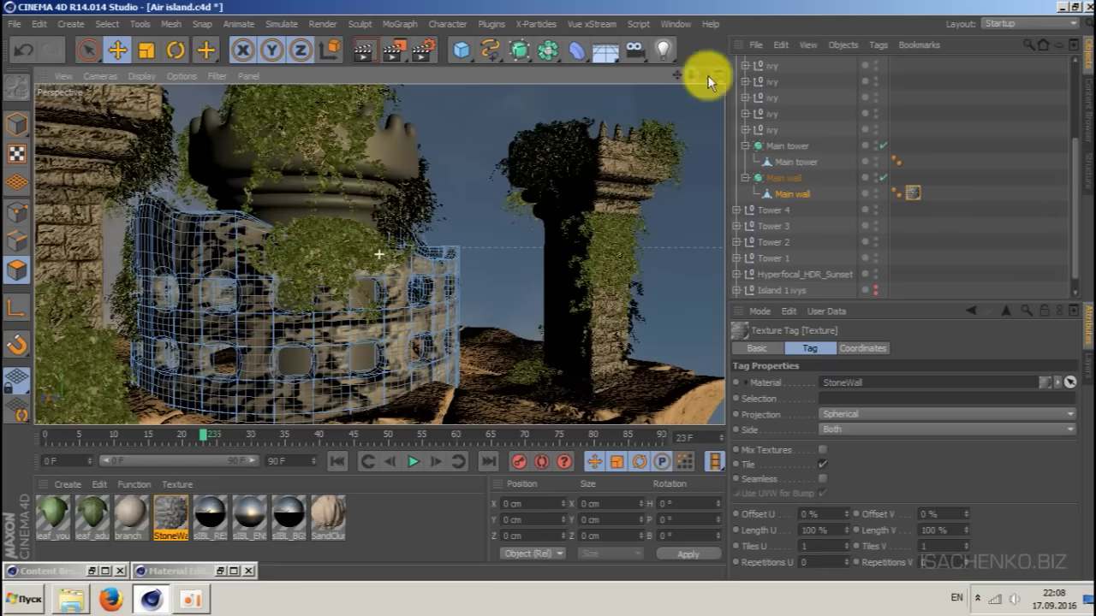
# - Set the Main wall's StoneWall texture to Cubic projection with 2 tiles in both U and V
pyautogui.click(936, 413)
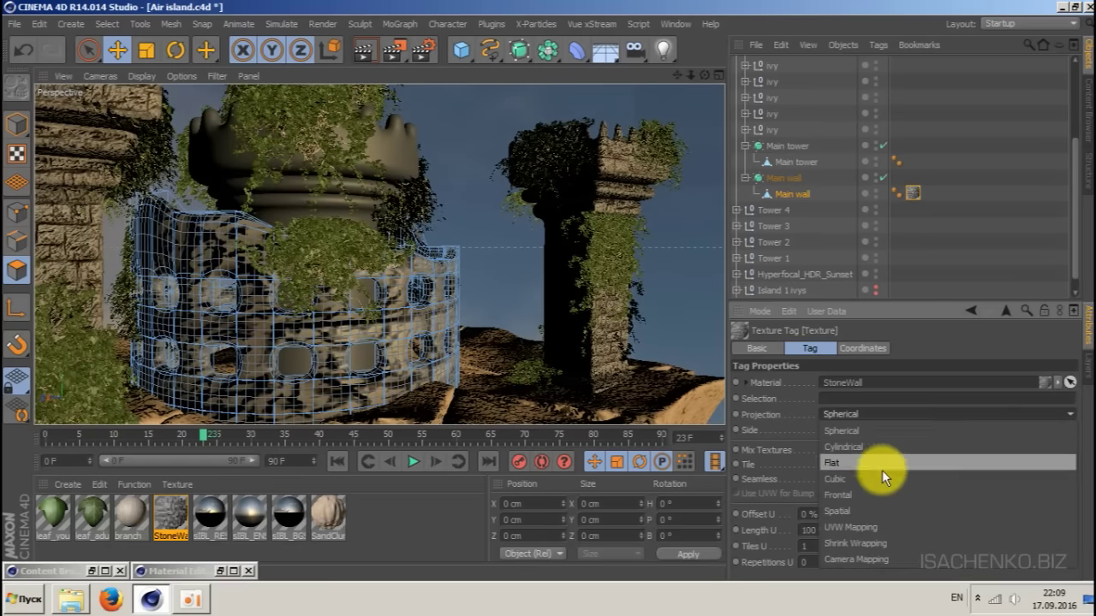
pyautogui.click(881, 472)
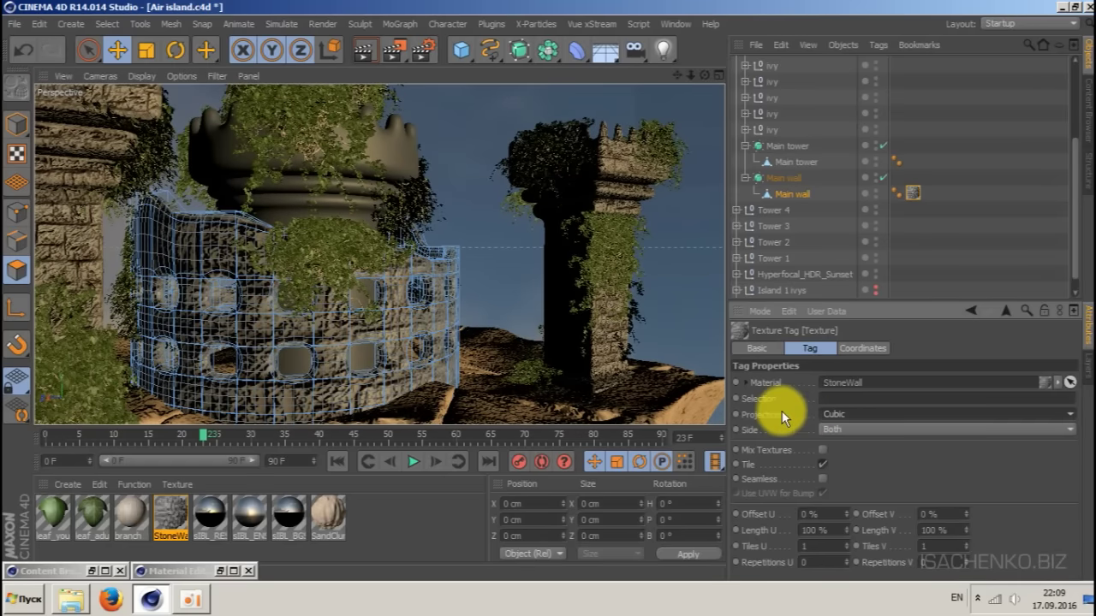
pyautogui.moveTo(676, 76); pyautogui.dragTo(722, 297)
pyautogui.click(803, 545)
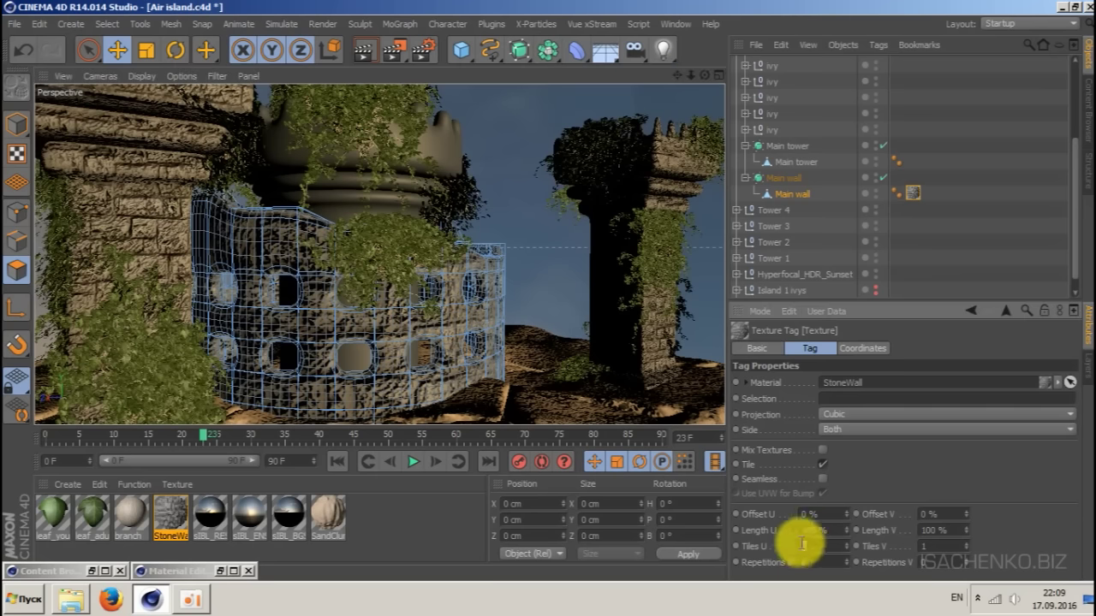
pyautogui.write('2')
pyautogui.press('Tab')
pyautogui.write('2')
pyautogui.press('Return')
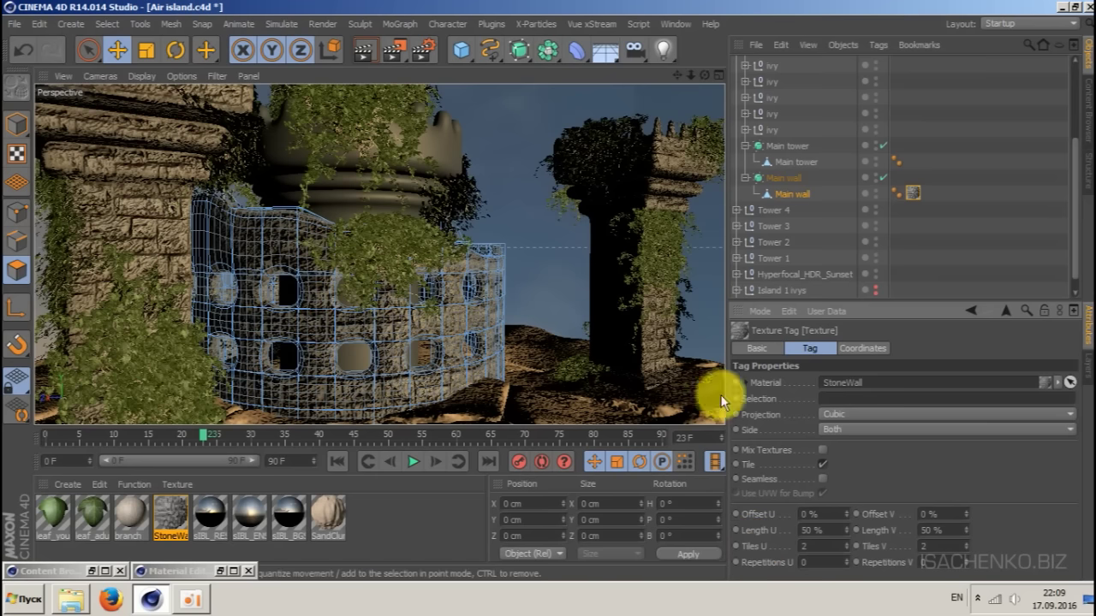
pyautogui.click(705, 75)
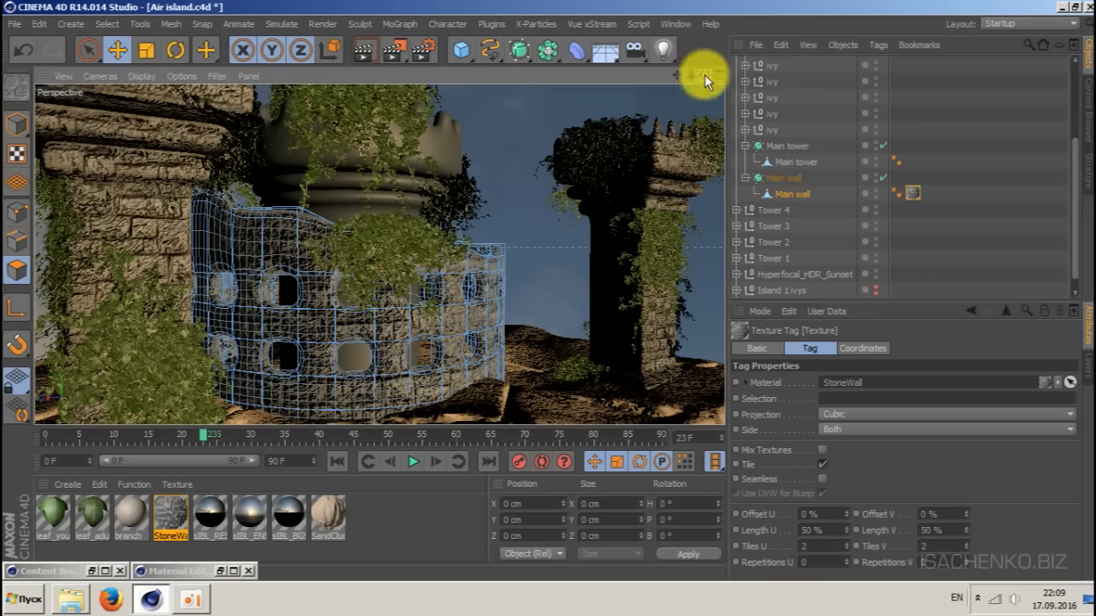
# - Copy the StoneWall texture tag from the Main wall mesh to the Main tower mesh
pyautogui.moveTo(705, 74); pyautogui.dragTo(423, 84)
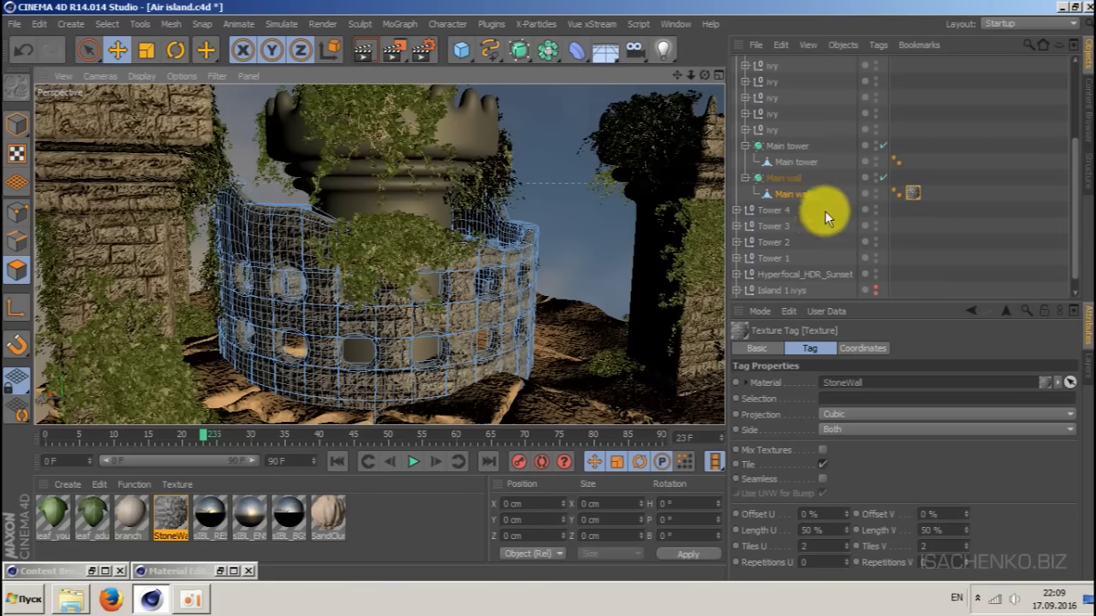
pyautogui.keyDown('ctrl'); pyautogui.moveTo(909, 191); pyautogui.dragTo(908, 164); pyautogui.keyUp('ctrl')
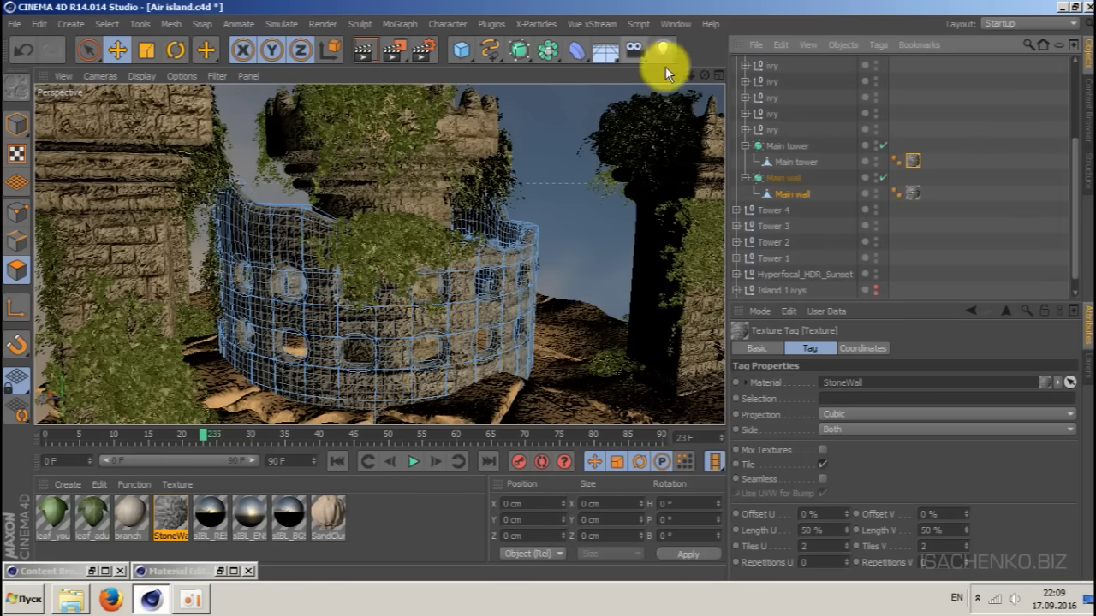
# - Render the whole floating island to the Picture Viewer, check the stone texture, and close the viewer
pyautogui.keyDown('alt'); pyautogui.moveTo(378, 254); pyautogui.dragTo(379, 254); pyautogui.keyUp('alt')
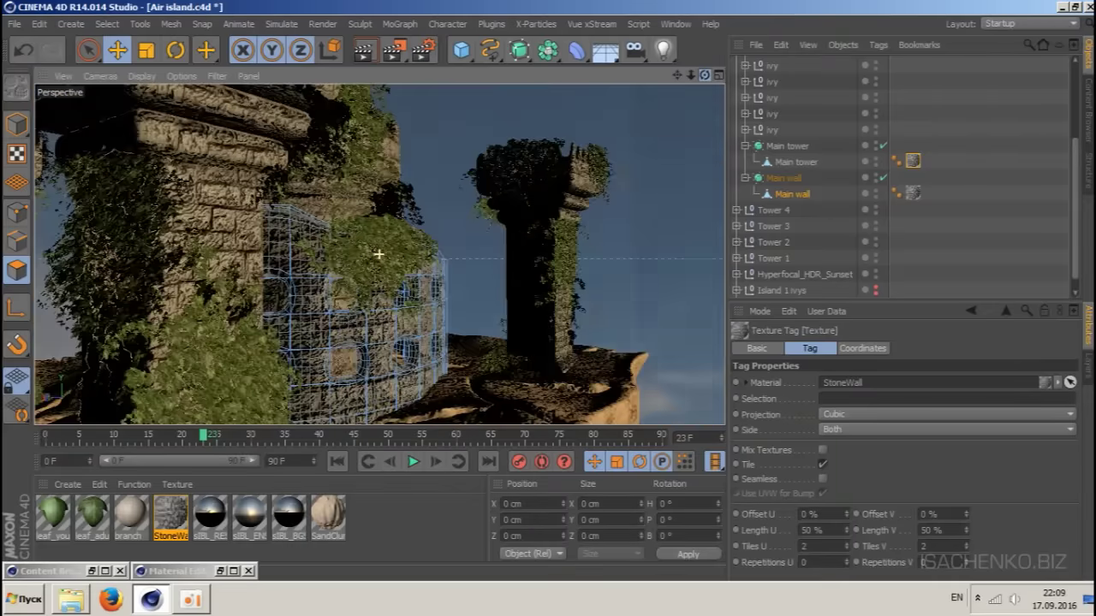
pyautogui.moveTo(688, 75)
pyautogui.mouseDown()
pyautogui.moveTo(701, 75)
pyautogui.moveTo(680, 76)
pyautogui.mouseUp()
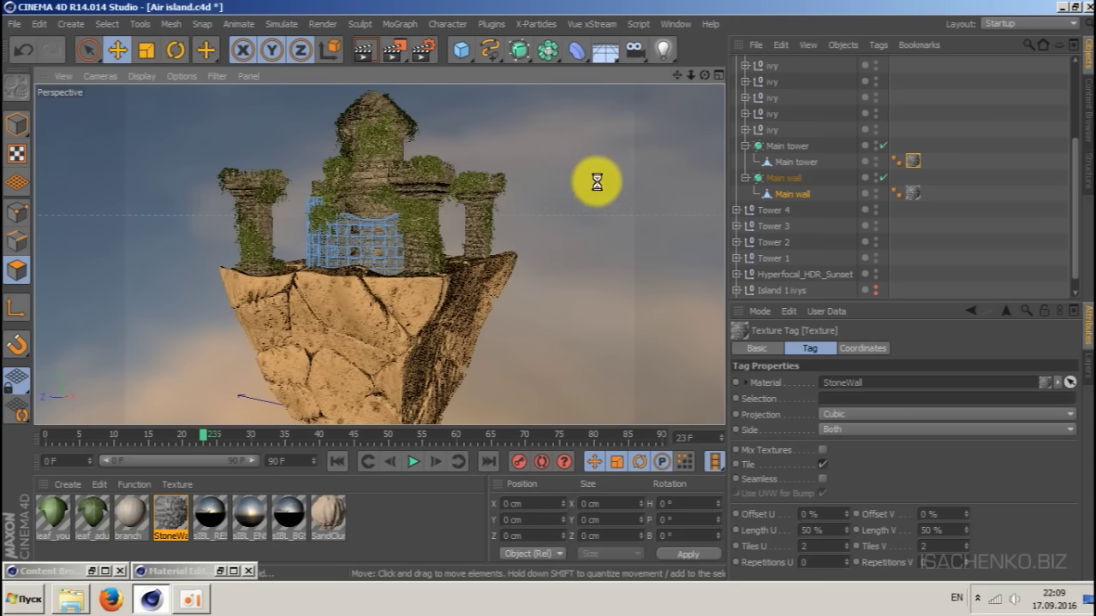
pyautogui.click(393, 52)
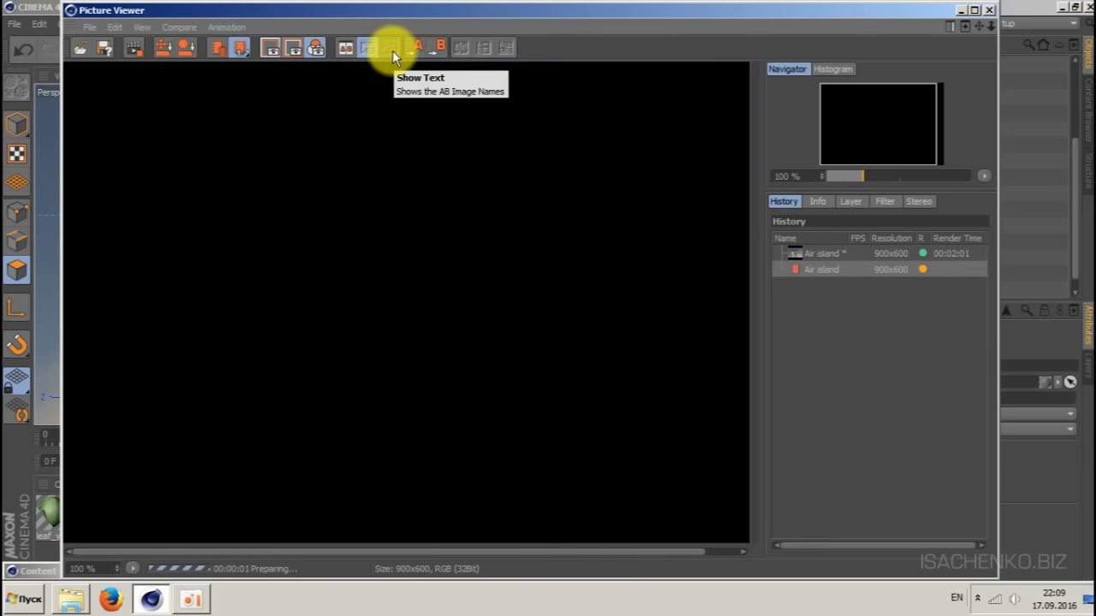
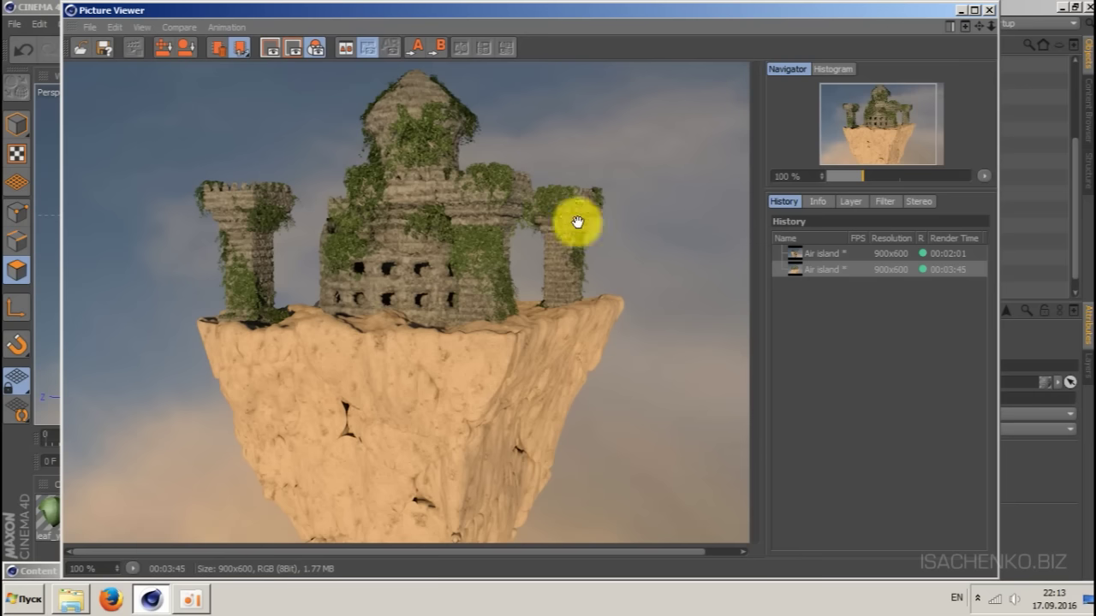
pyautogui.click(989, 10)
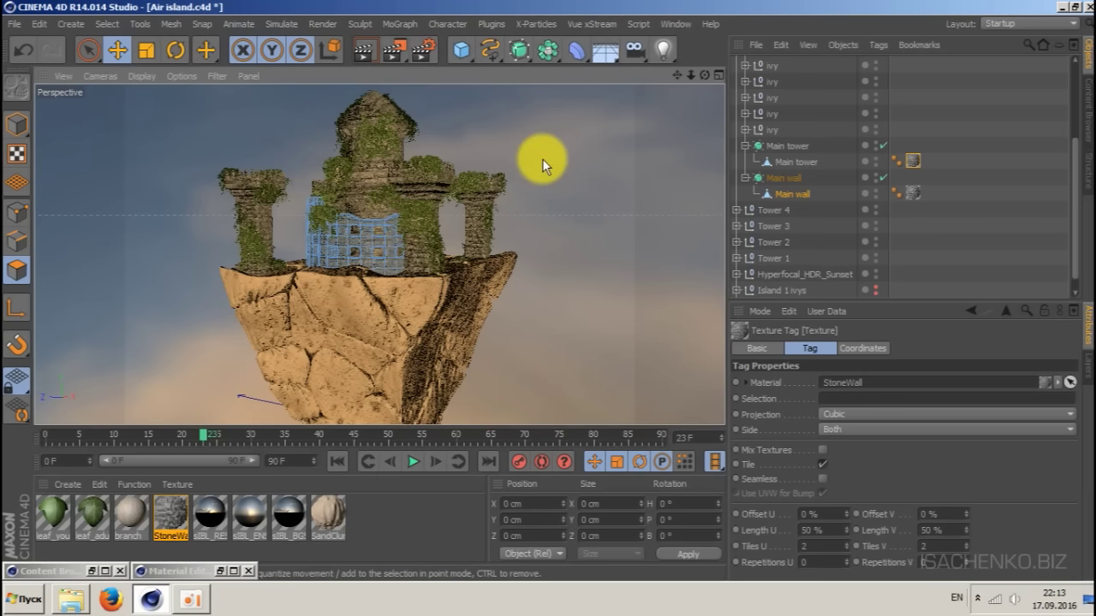
# - Collapse and select the Building group, and set the perspective view's display to Hidden Line
pyautogui.scroll(4, 757, 141)
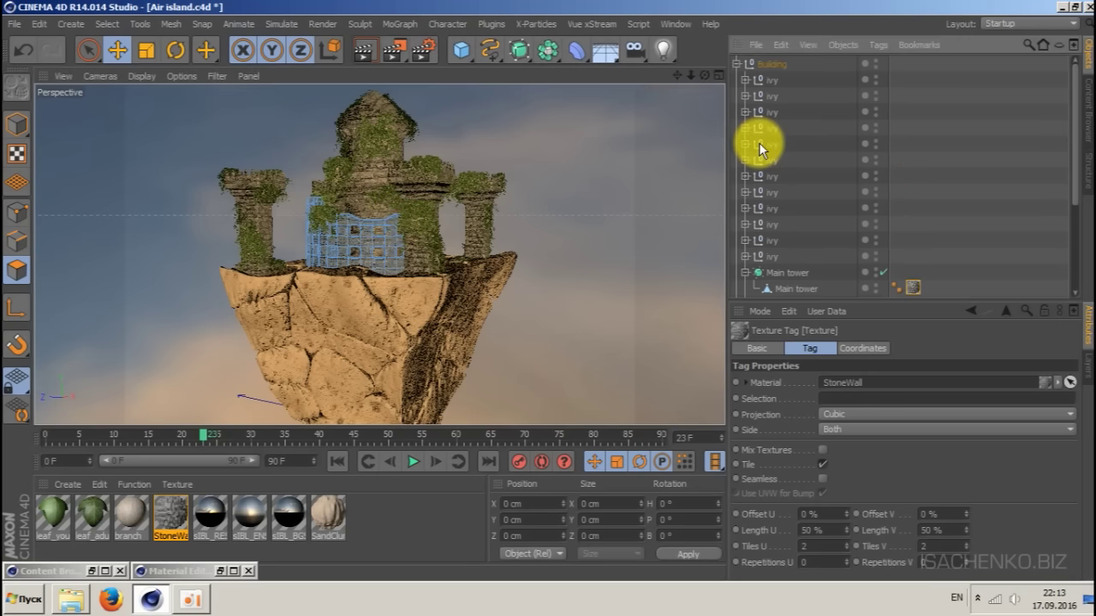
pyautogui.click(737, 64)
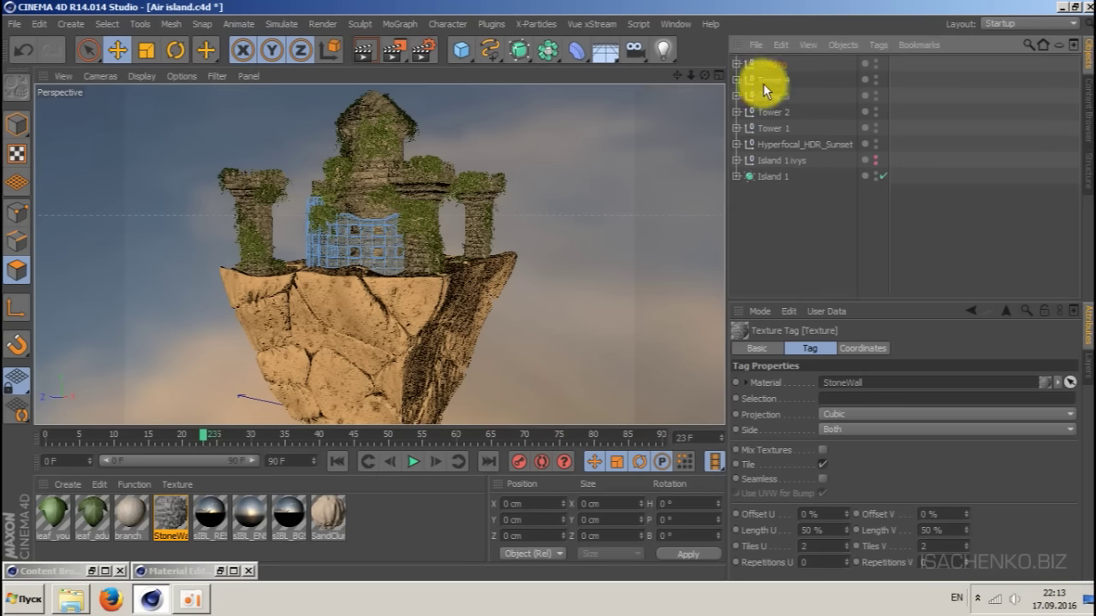
pyautogui.click(778, 65)
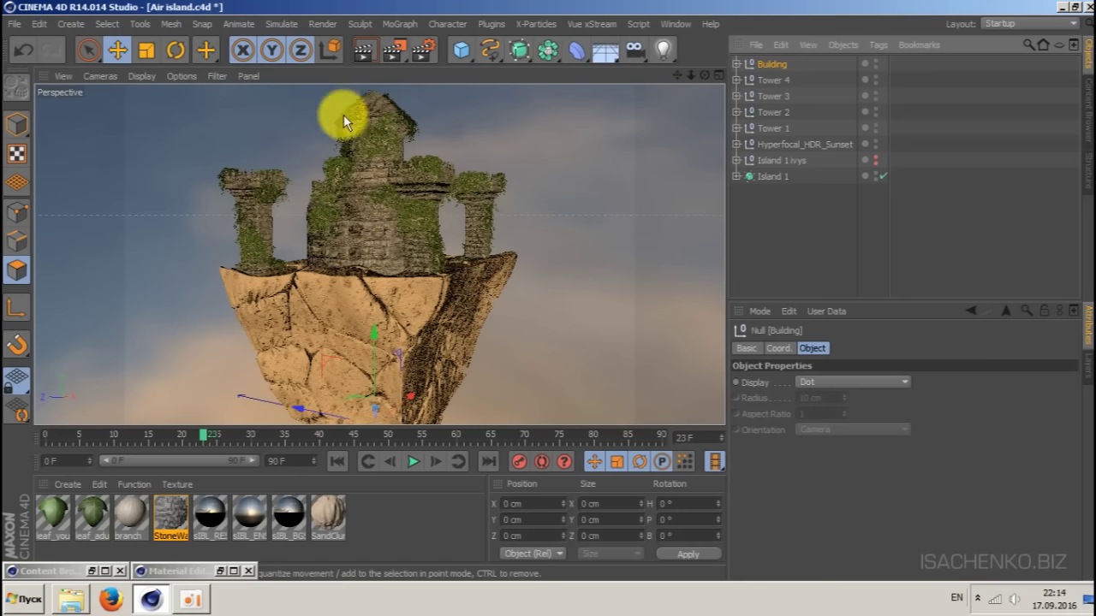
pyautogui.click(145, 74)
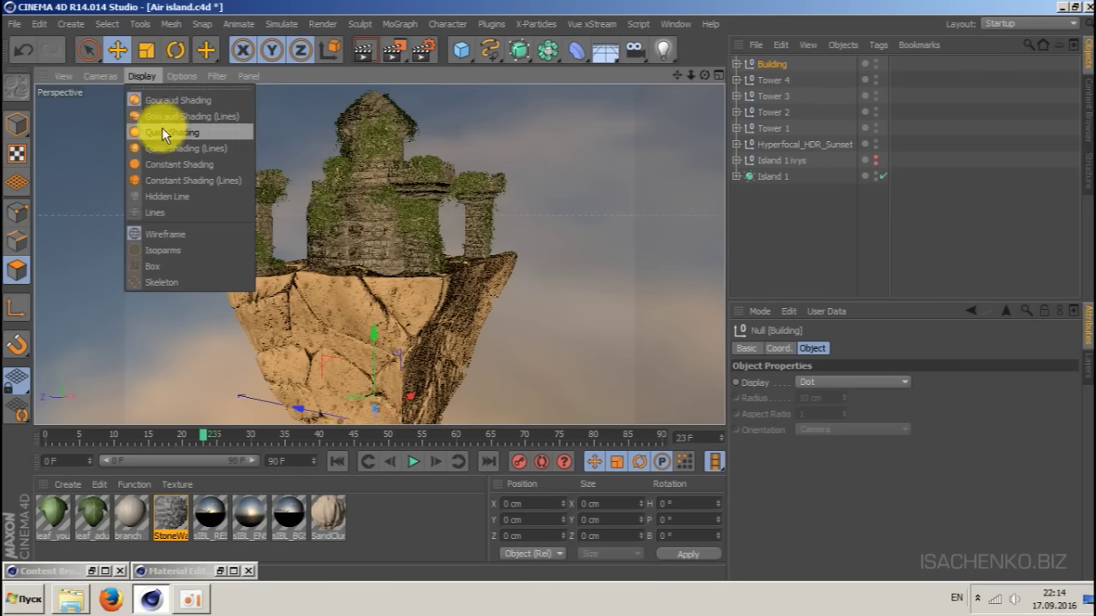
pyautogui.click(166, 197)
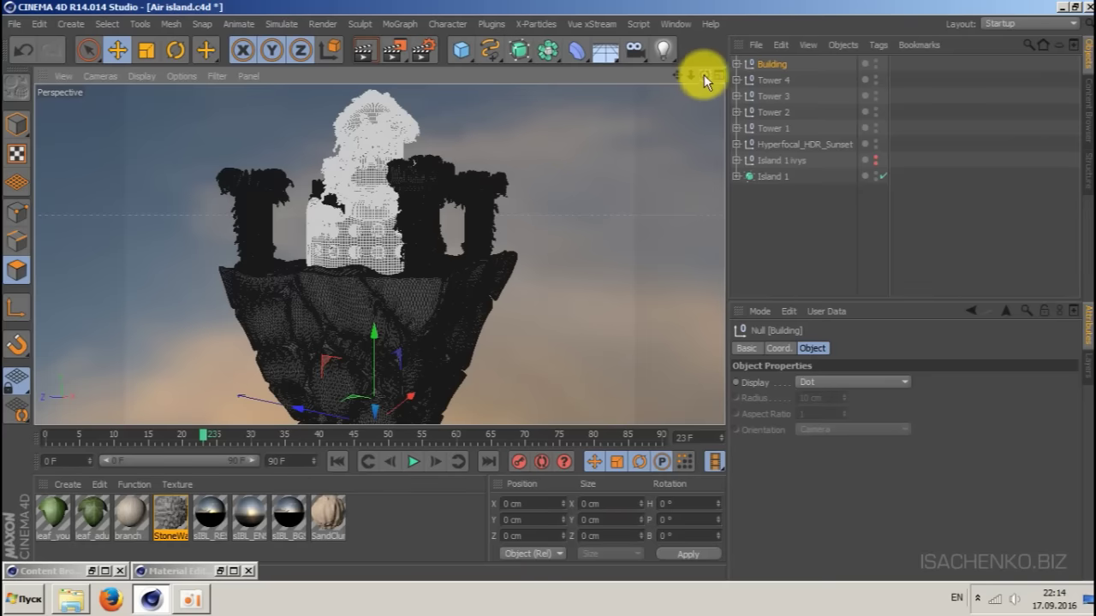
# - Add a cube, raise it to about Y 310 cm, and move it out beside the castle to about X -171 cm
pyautogui.moveTo(704, 75)
pyautogui.mouseDown()
pyautogui.moveTo(753, 75)
pyautogui.moveTo(589, 269)
pyautogui.mouseUp()
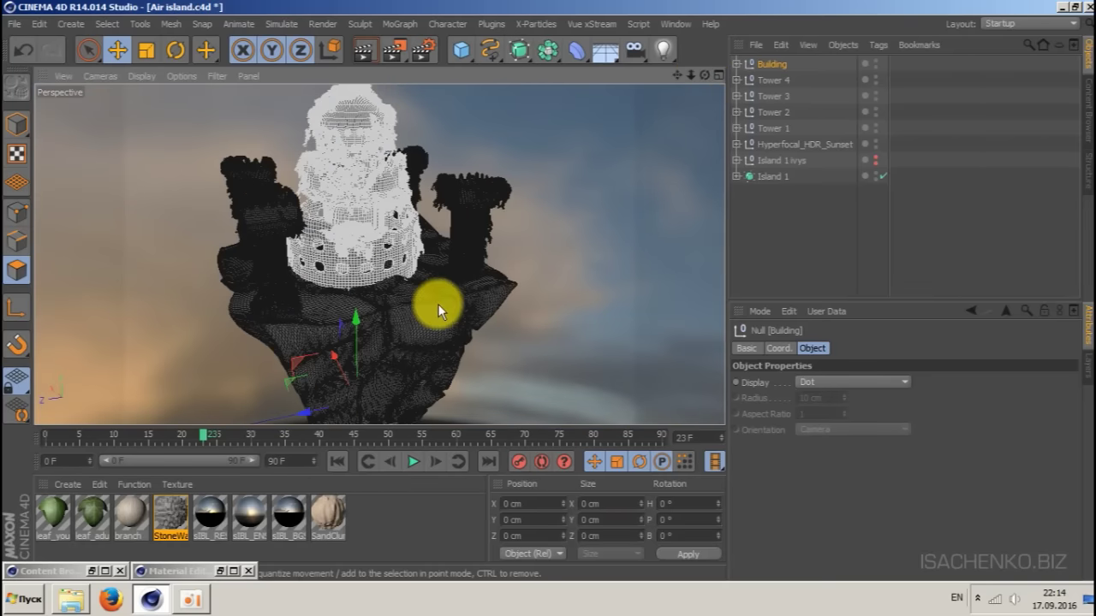
pyautogui.keyDown('alt'); pyautogui.moveTo(335, 301); pyautogui.dragTo(429, 234, button='right'); pyautogui.keyUp('alt')
pyautogui.click(795, 257)
pyautogui.click(461, 50)
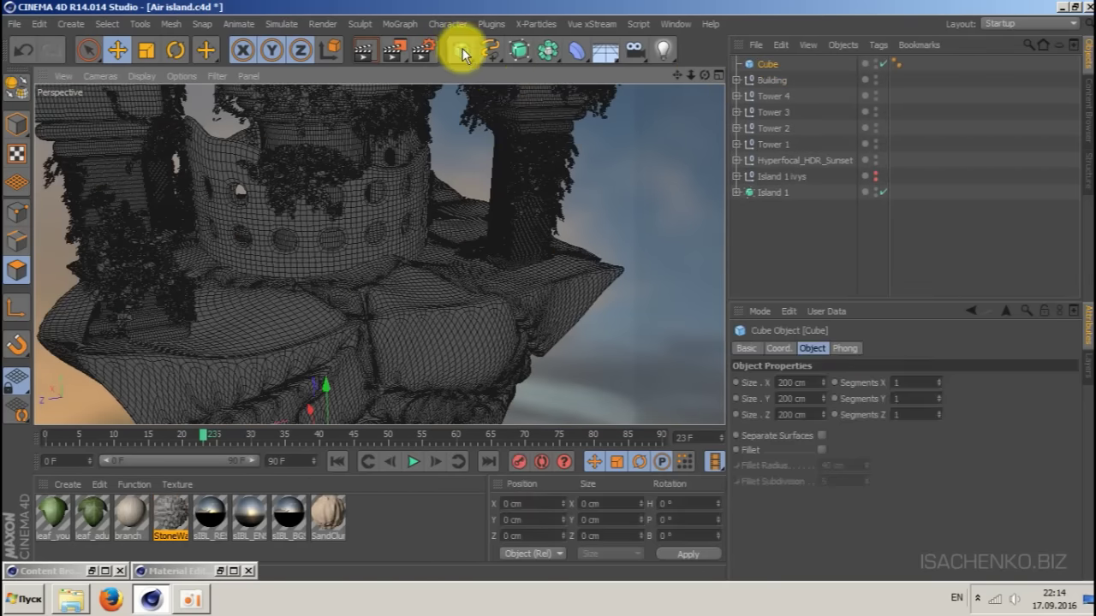
pyautogui.scroll(-3, 504, 189)
pyautogui.moveTo(354, 348); pyautogui.dragTo(351, 119)
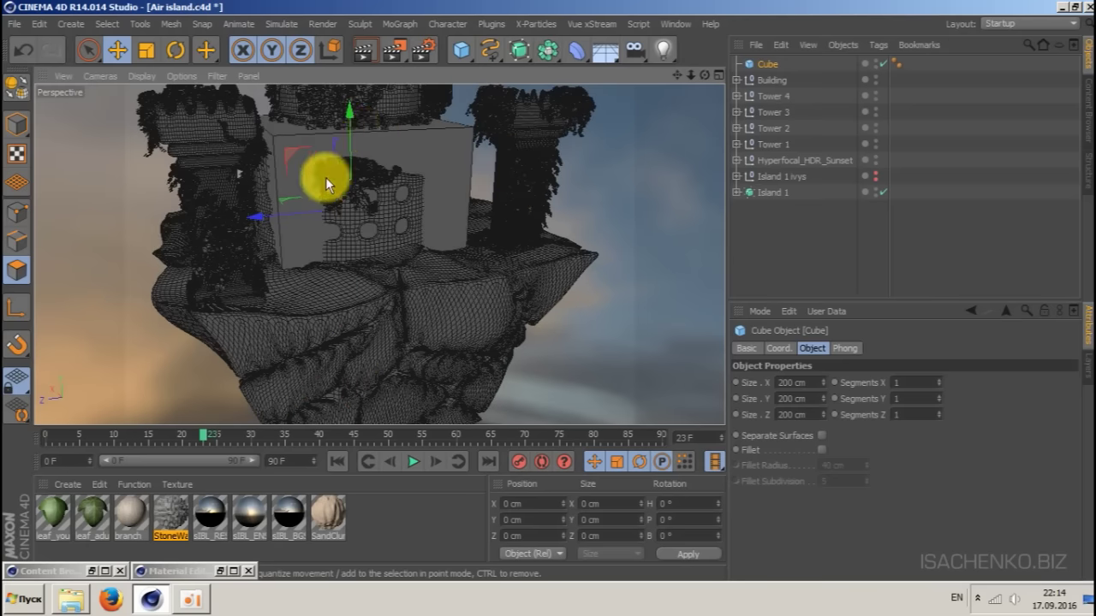
pyautogui.moveTo(705, 74); pyautogui.dragTo(278, 213)
pyautogui.moveTo(202, 219); pyautogui.dragTo(352, 222)
# - Resize the cube into a wall block about 32 x 117 x 273 cm and move it to about X -132 cm
pyautogui.scroll(-4, 340, 226)
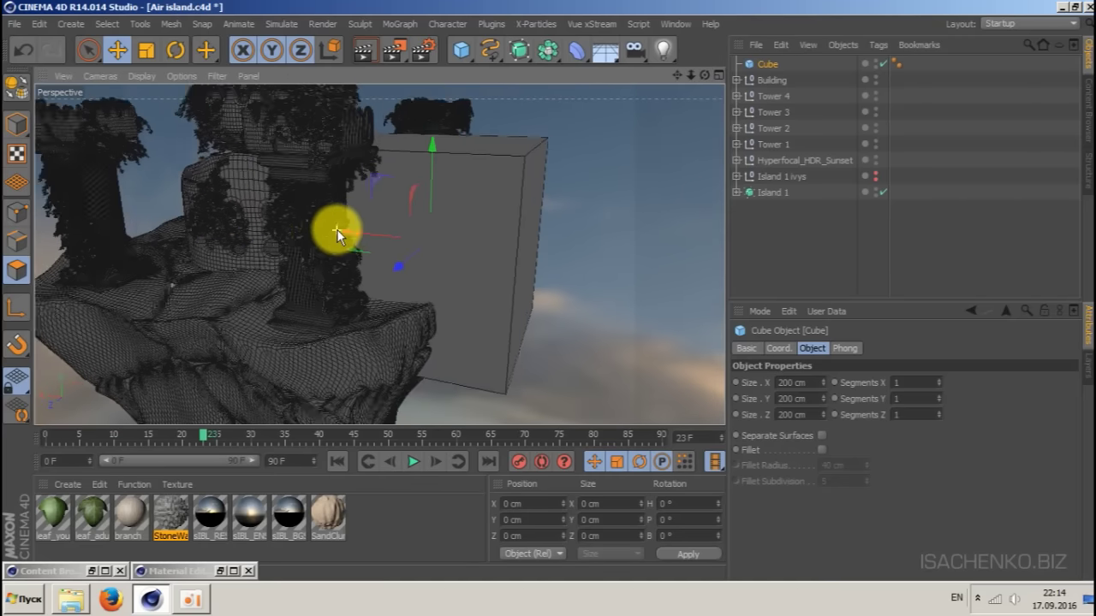
pyautogui.click(17, 124)
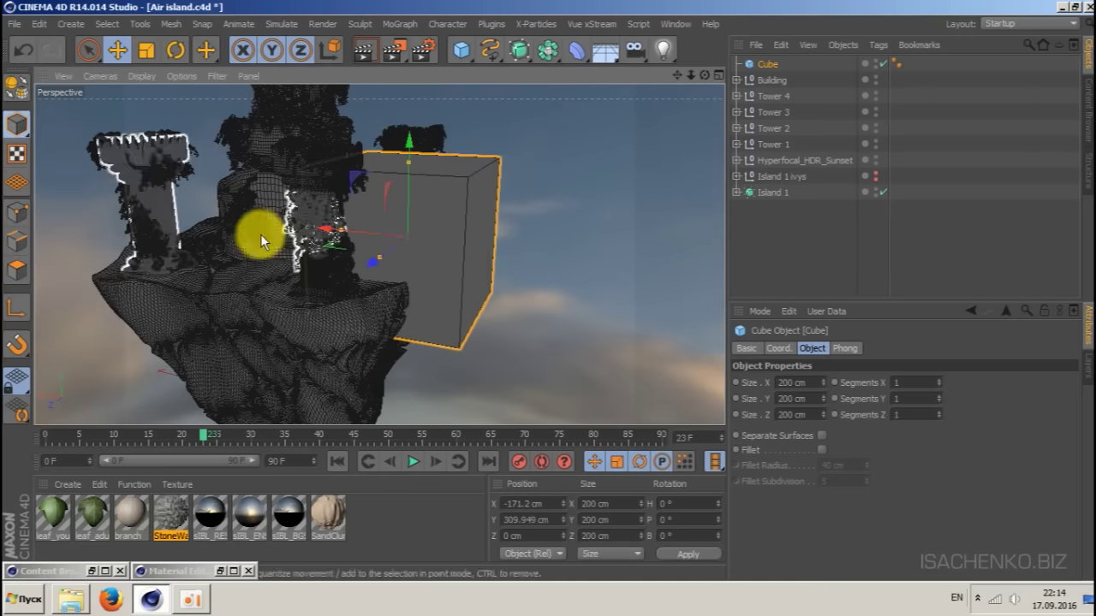
pyautogui.moveTo(343, 227); pyautogui.dragTo(392, 232)
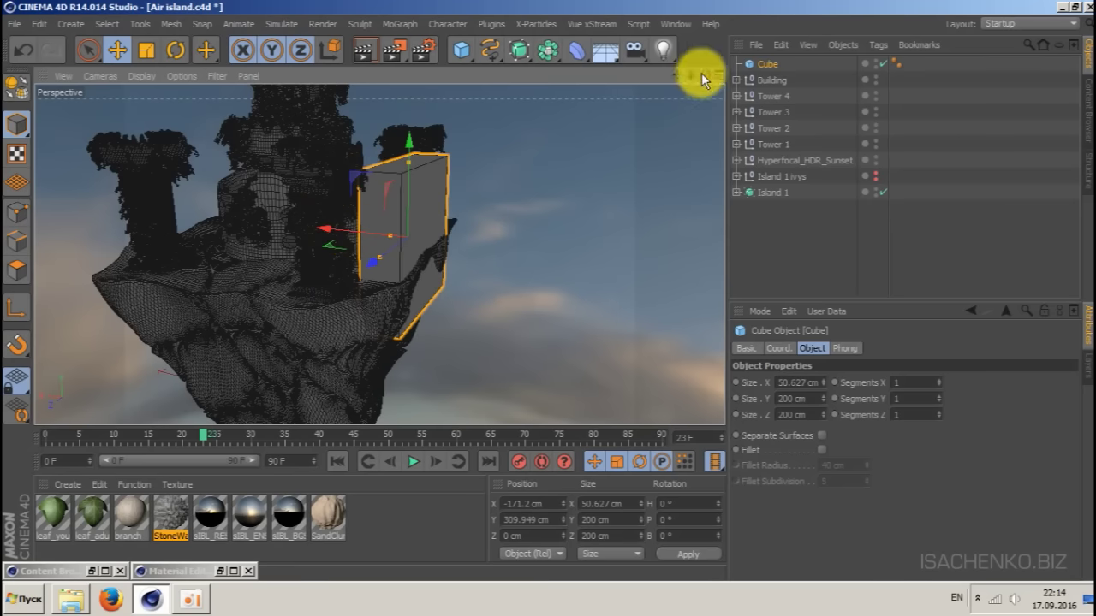
pyautogui.moveTo(702, 75); pyautogui.dragTo(424, 234)
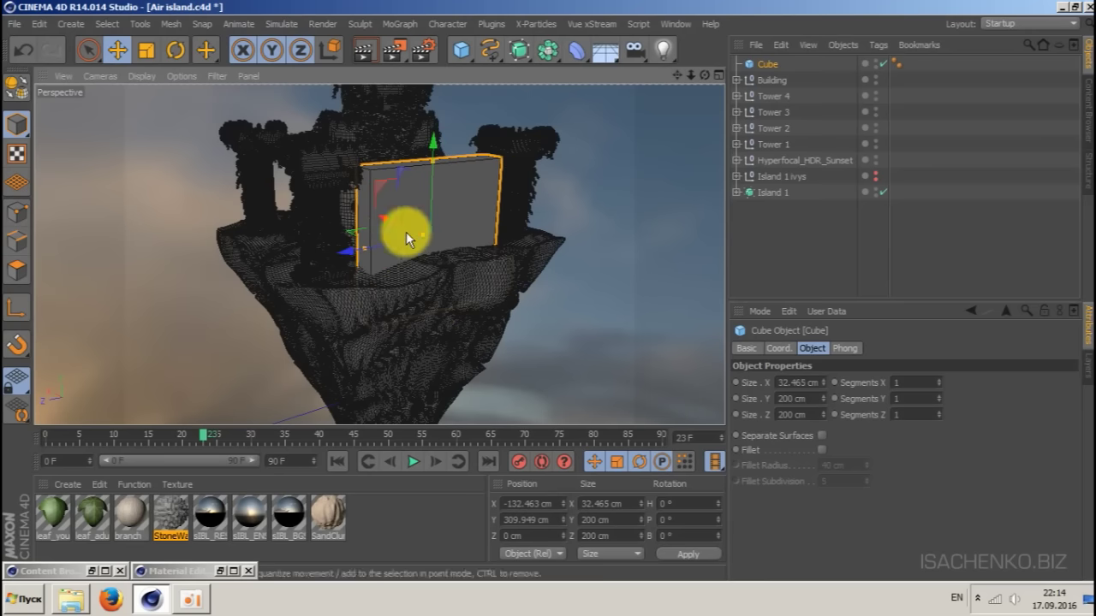
pyautogui.moveTo(434, 160); pyautogui.dragTo(435, 194)
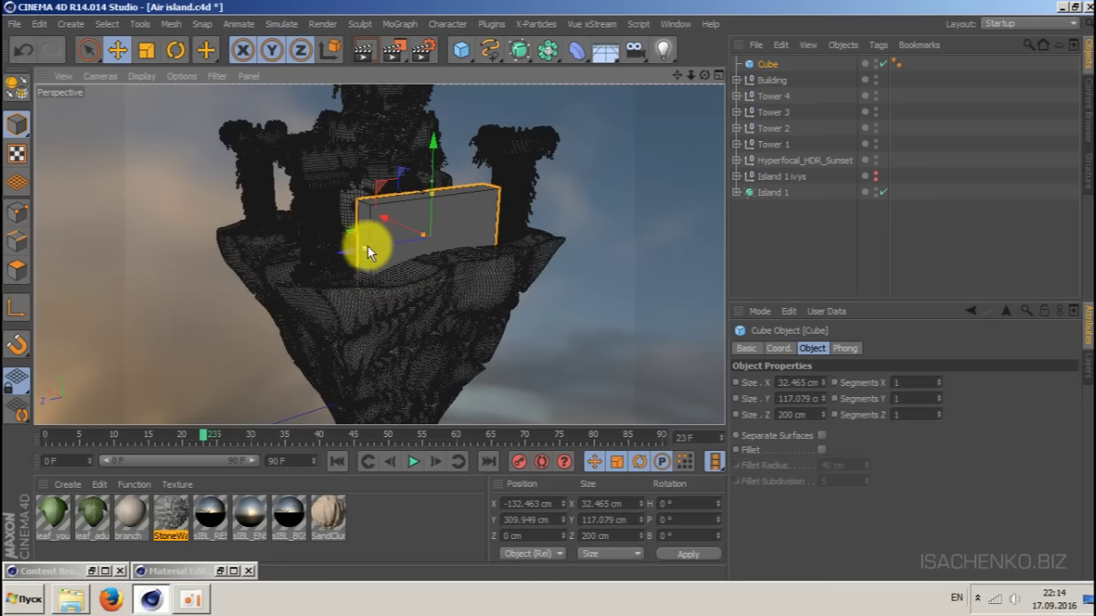
pyautogui.moveTo(367, 245); pyautogui.dragTo(337, 254)
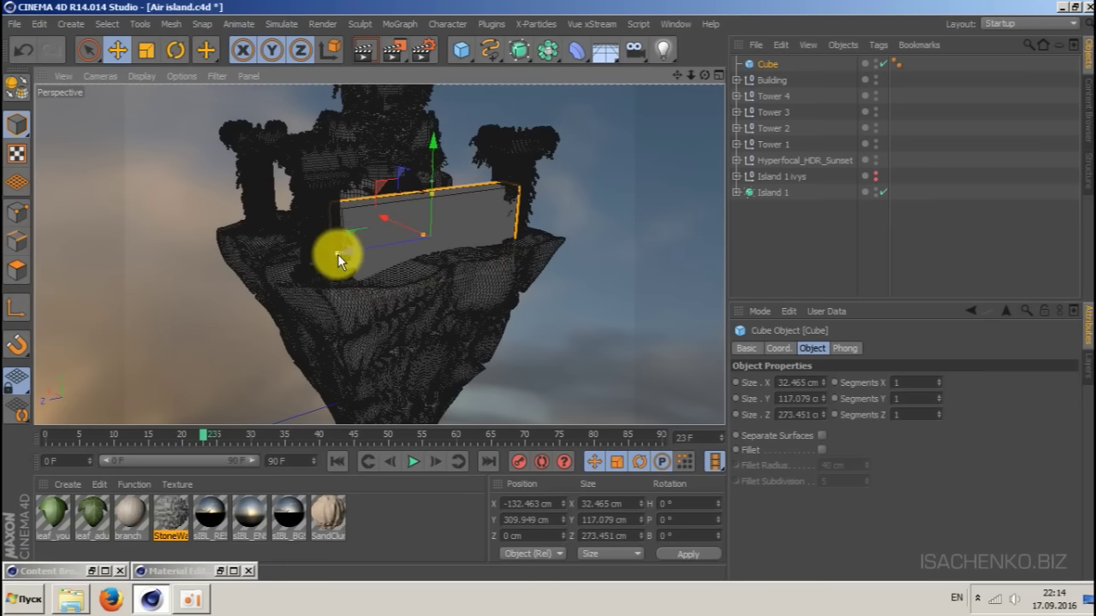
# - Position the wall block between the towers at about Y 379, Z 9 cm and reduce its height to about 98 cm
pyautogui.moveTo(705, 74); pyautogui.dragTo(618, 77)
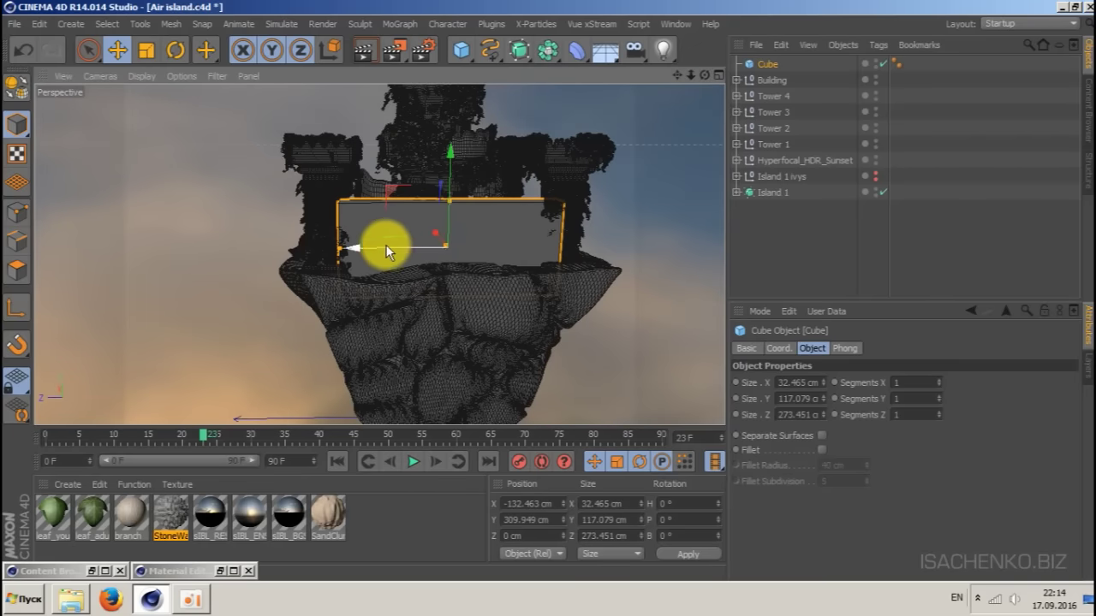
pyautogui.moveTo(385, 244); pyautogui.dragTo(379, 245)
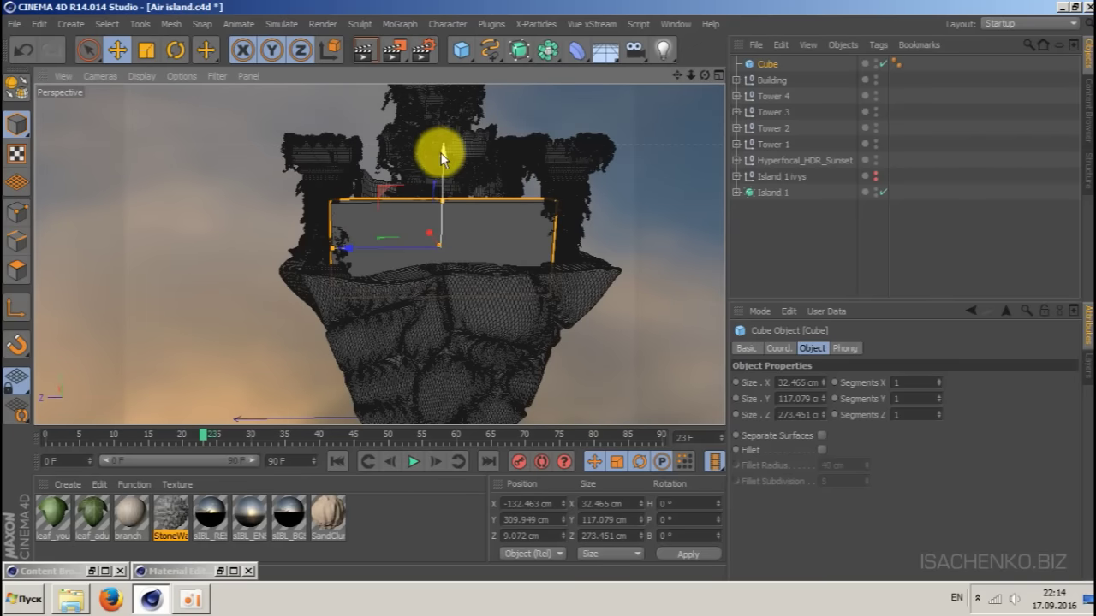
pyautogui.moveTo(440, 152); pyautogui.dragTo(446, 101)
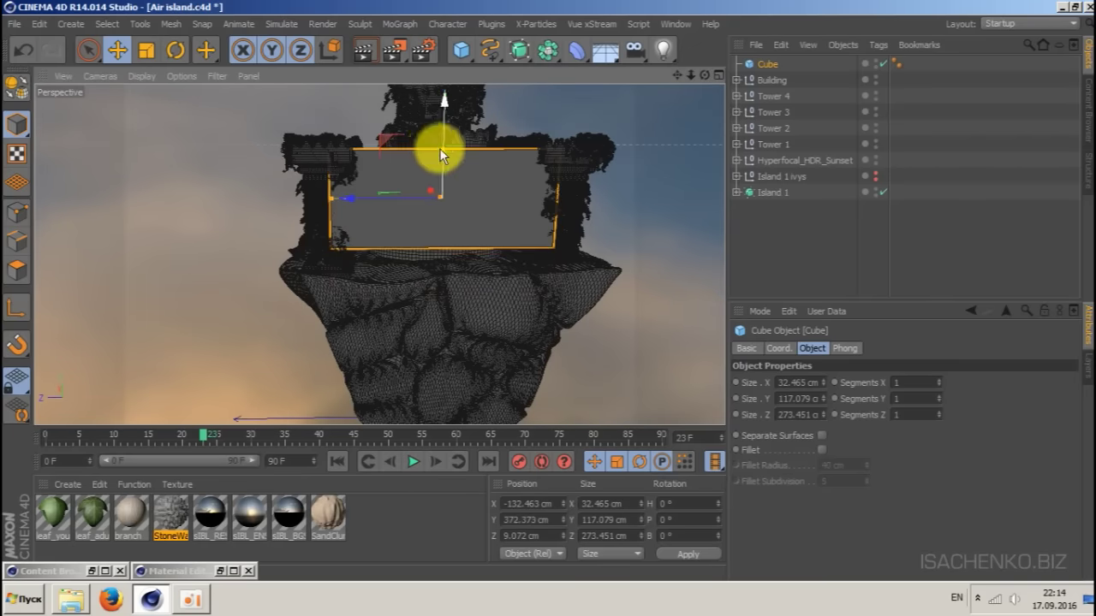
pyautogui.moveTo(443, 148); pyautogui.dragTo(441, 120)
pyautogui.moveTo(705, 74); pyautogui.dragTo(379, 254)
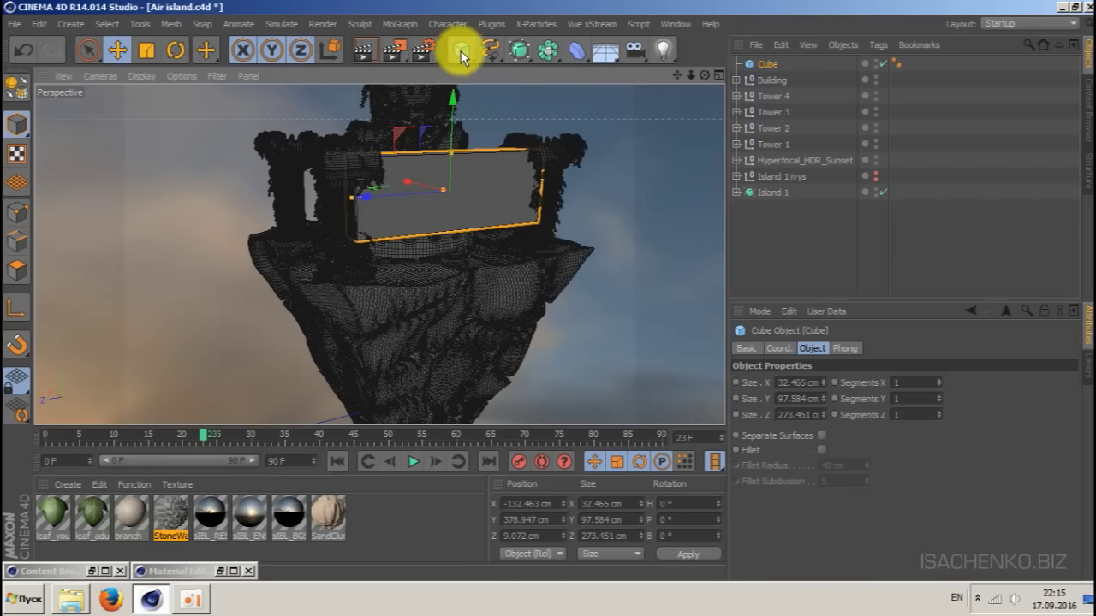
# - Add a plane and raise it to about Y 298 cm, at the level of the island's top surface
pyautogui.click(461, 54)
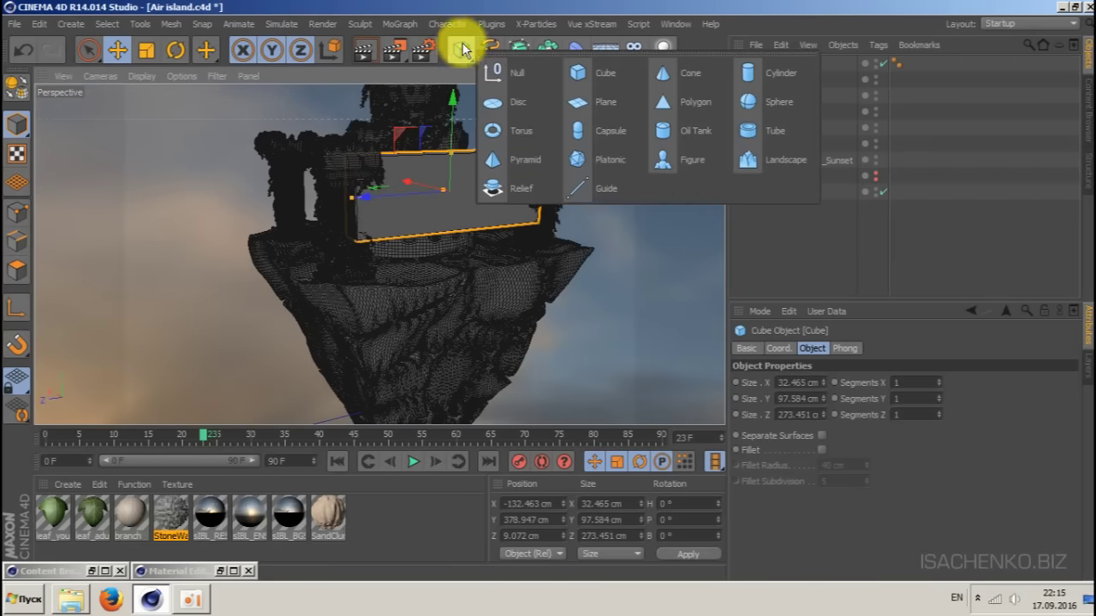
pyautogui.click(602, 101)
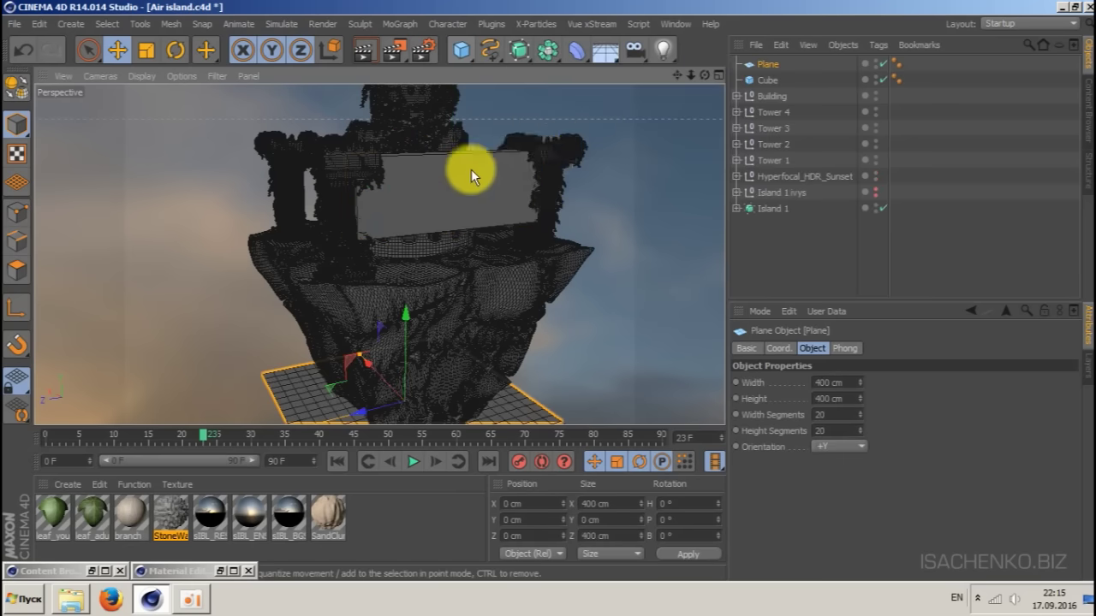
pyautogui.moveTo(403, 322); pyautogui.dragTo(397, 145)
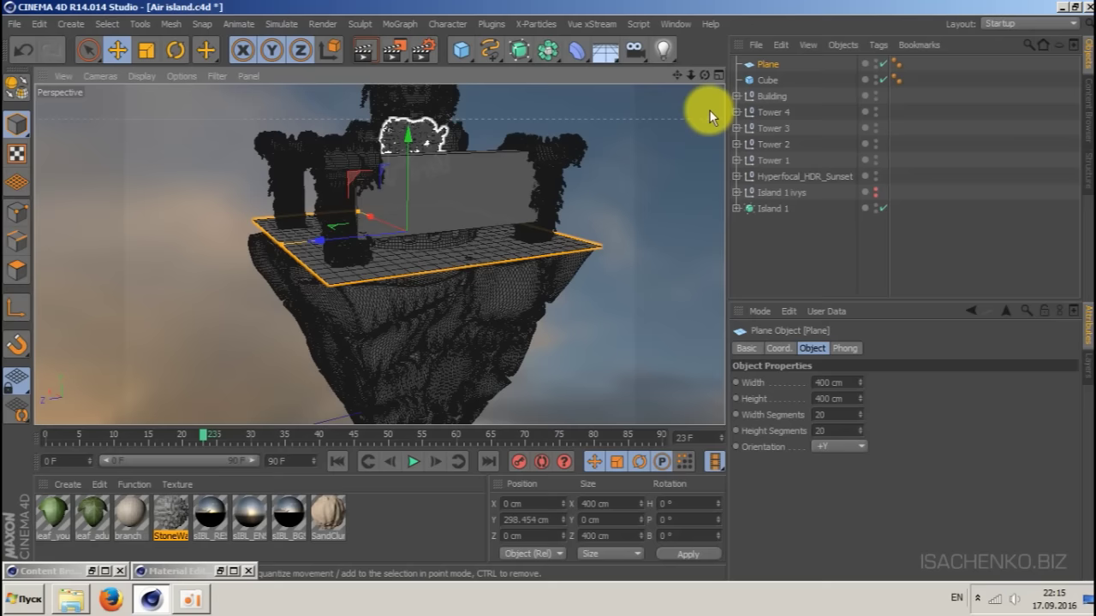
# - Hide the Building group and Towers 1 to 4, leaving the cube, plane and island displayed
pyautogui.moveTo(702, 76); pyautogui.dragTo(729, 98)
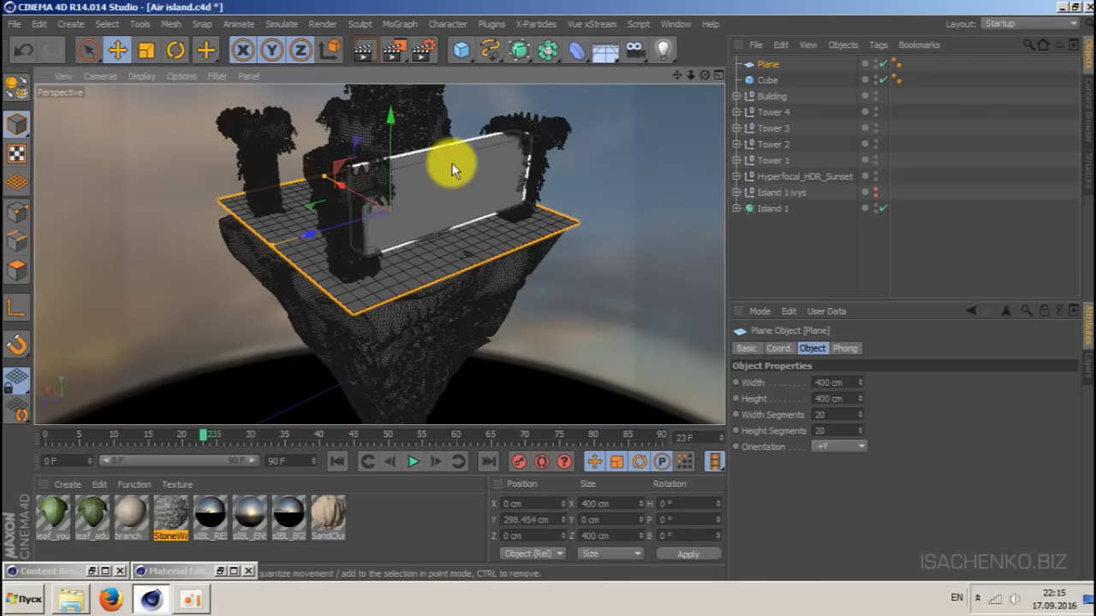
pyautogui.scroll(3, 452, 163)
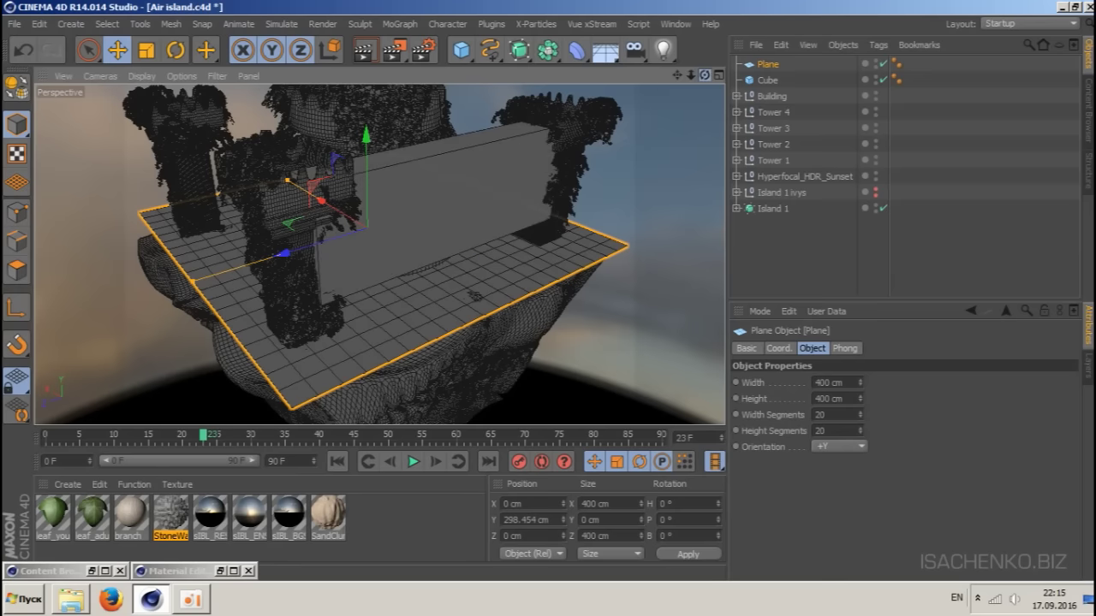
pyautogui.moveTo(705, 76); pyautogui.dragTo(638, 98)
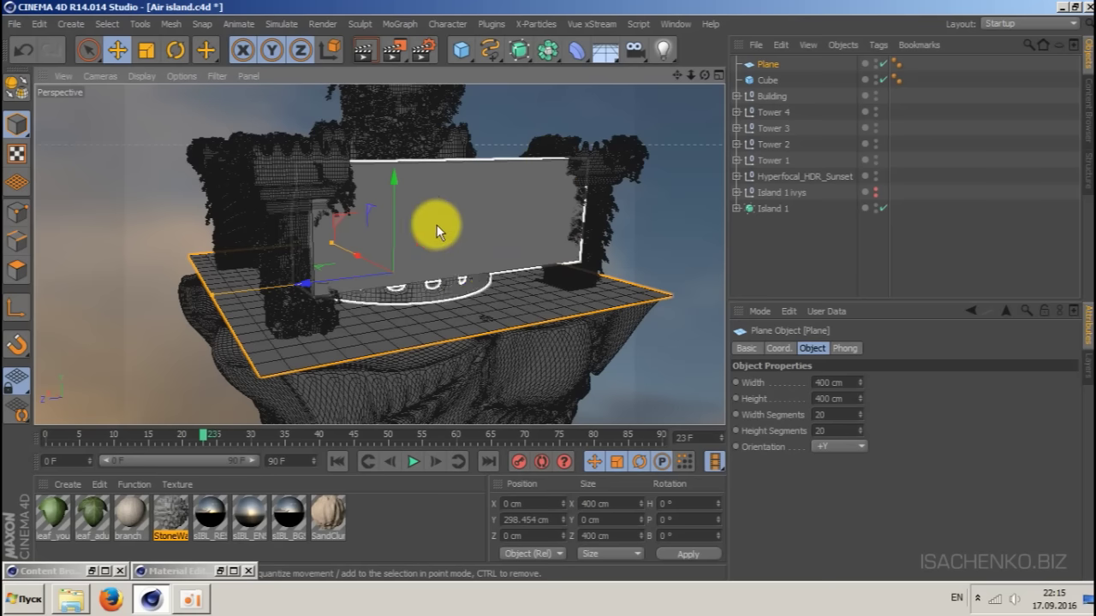
pyautogui.moveTo(705, 76); pyautogui.dragTo(682, 89)
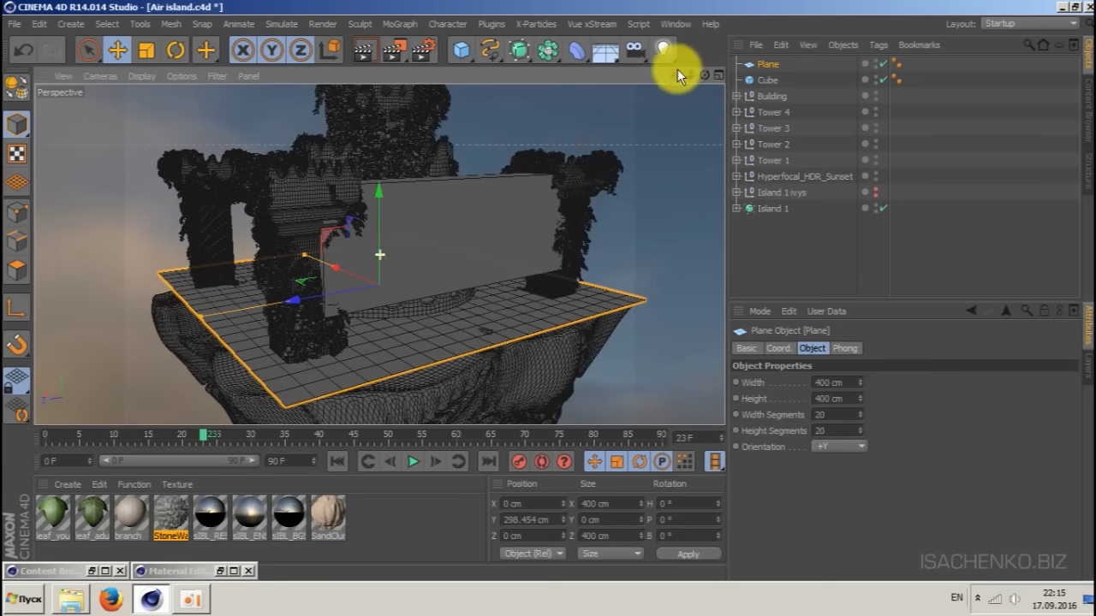
pyautogui.keyDown('alt'); pyautogui.doubleClick(876, 158); pyautogui.keyUp('alt')
pyautogui.keyDown('alt'); pyautogui.doubleClick(876, 142); pyautogui.keyUp('alt')
pyautogui.click(876, 127)
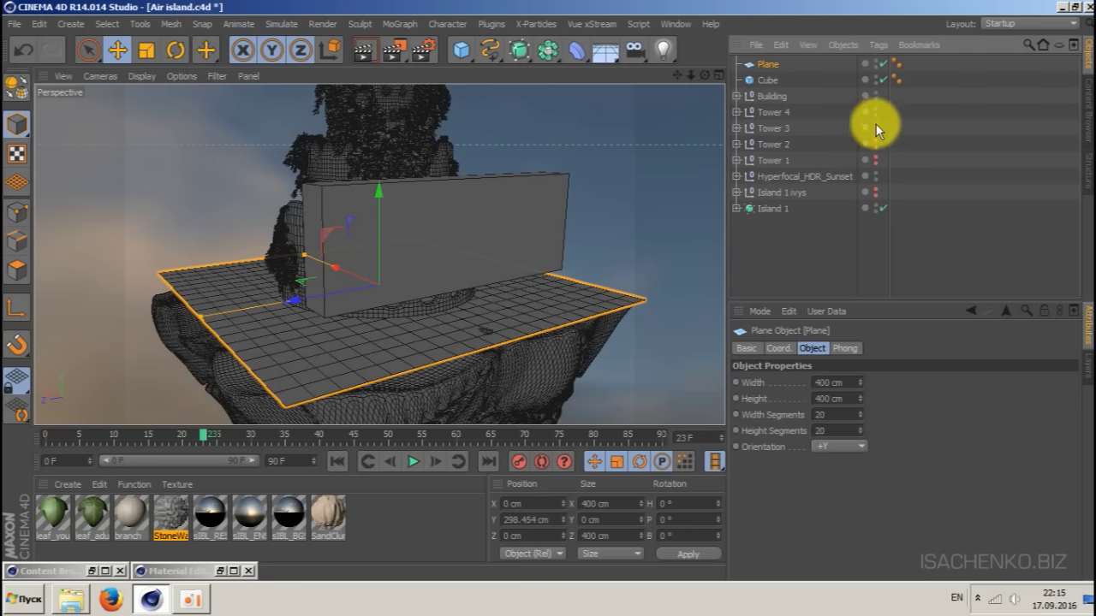
pyautogui.click(875, 96)
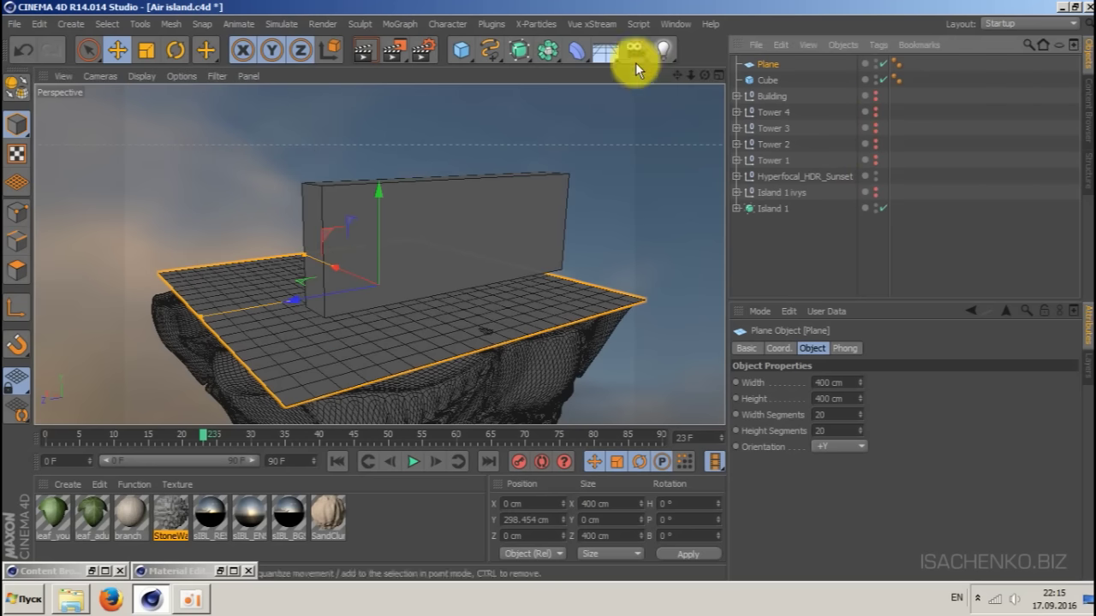
pyautogui.moveTo(703, 74); pyautogui.dragTo(667, 77)
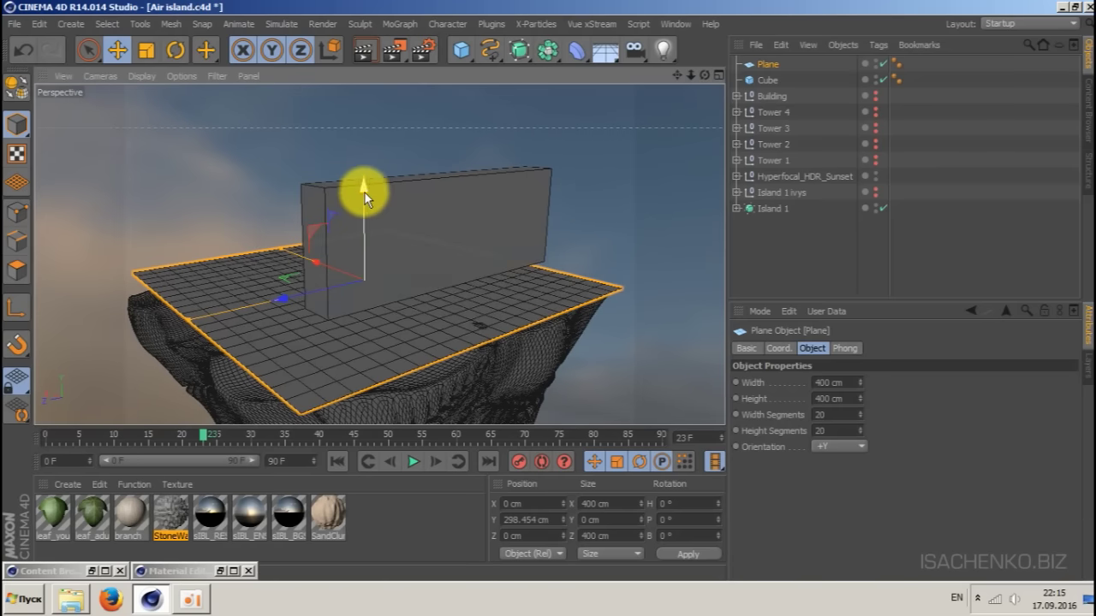
# - Raise the plane slightly to about Y 301 cm, closer to the base of the wall block
pyautogui.moveTo(365, 193); pyautogui.dragTo(365, 190)
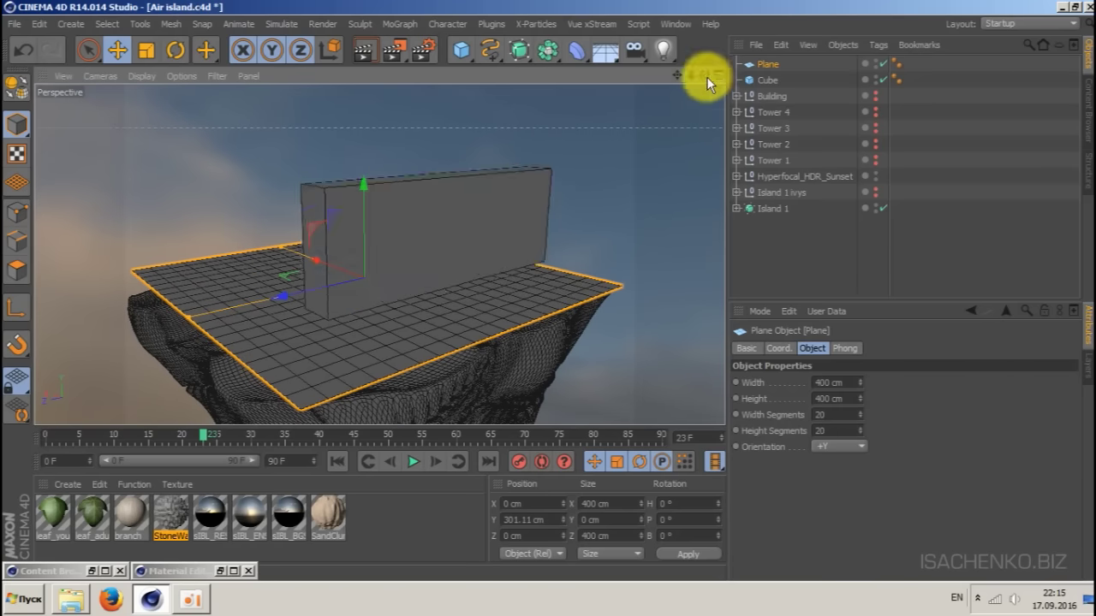
pyautogui.moveTo(706, 76); pyautogui.dragTo(331, 213)
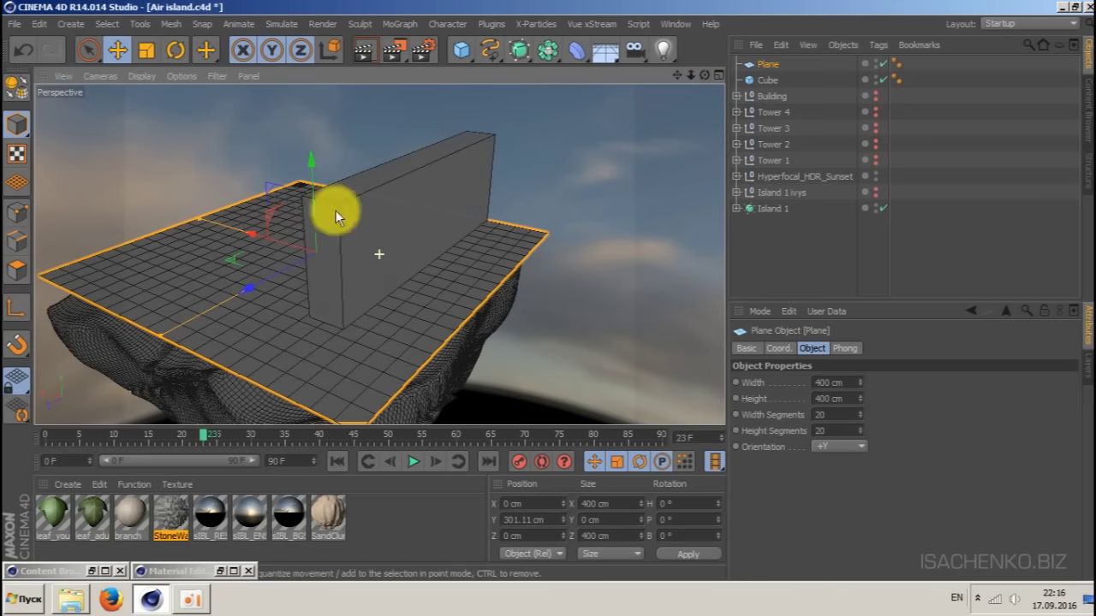
# - Resize the wall cube to 27 cm in X, 95 cm in Y and 273 cm in Z
pyautogui.click(757, 79)
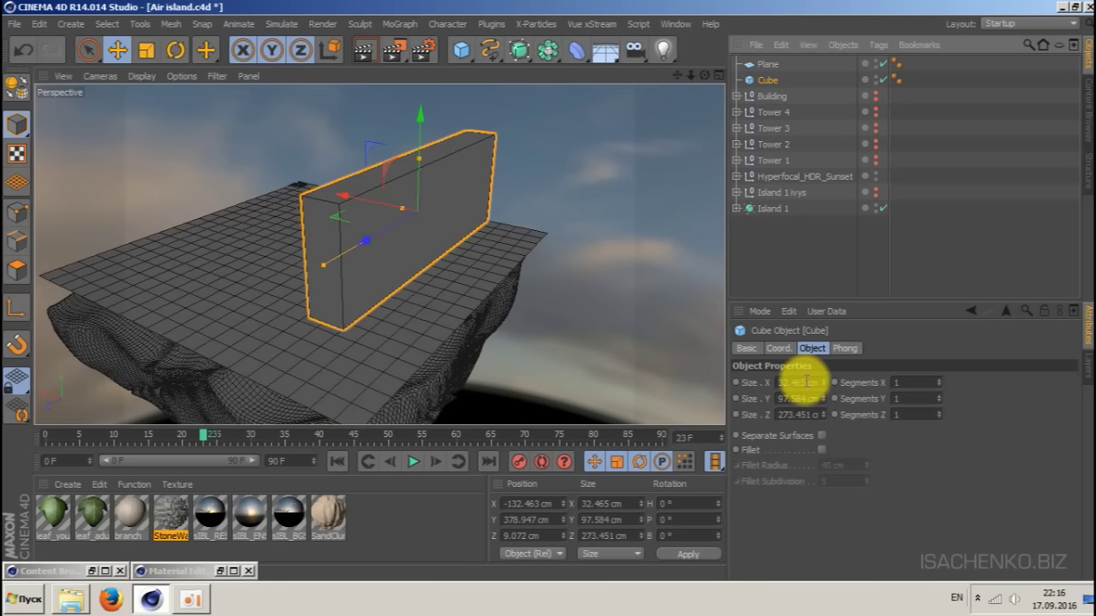
pyautogui.moveTo(402, 209); pyautogui.dragTo(404, 208)
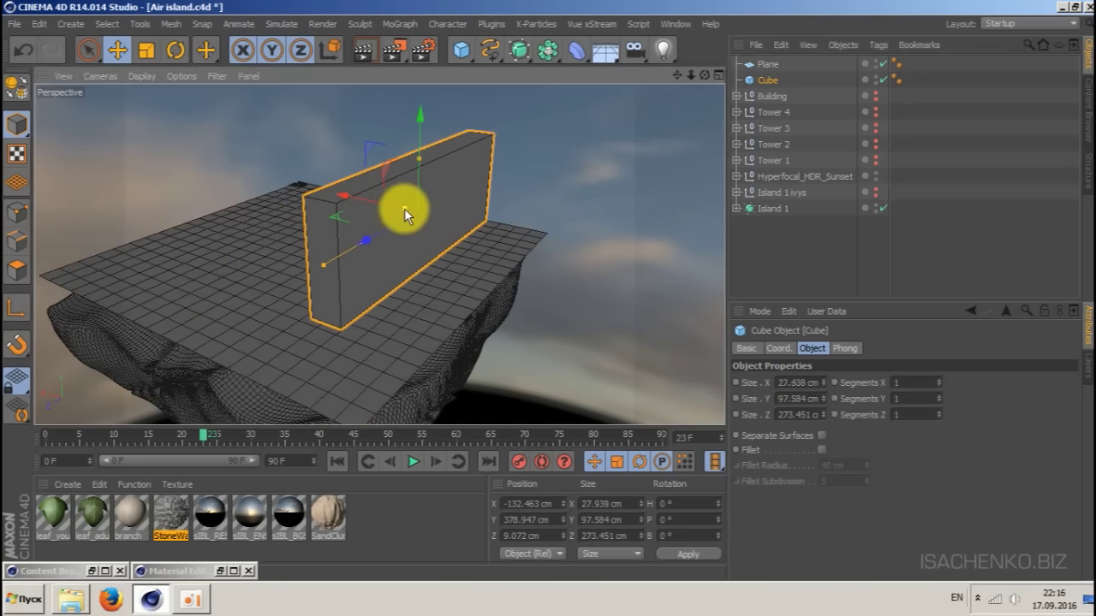
pyautogui.click(806, 382)
pyautogui.write('27')
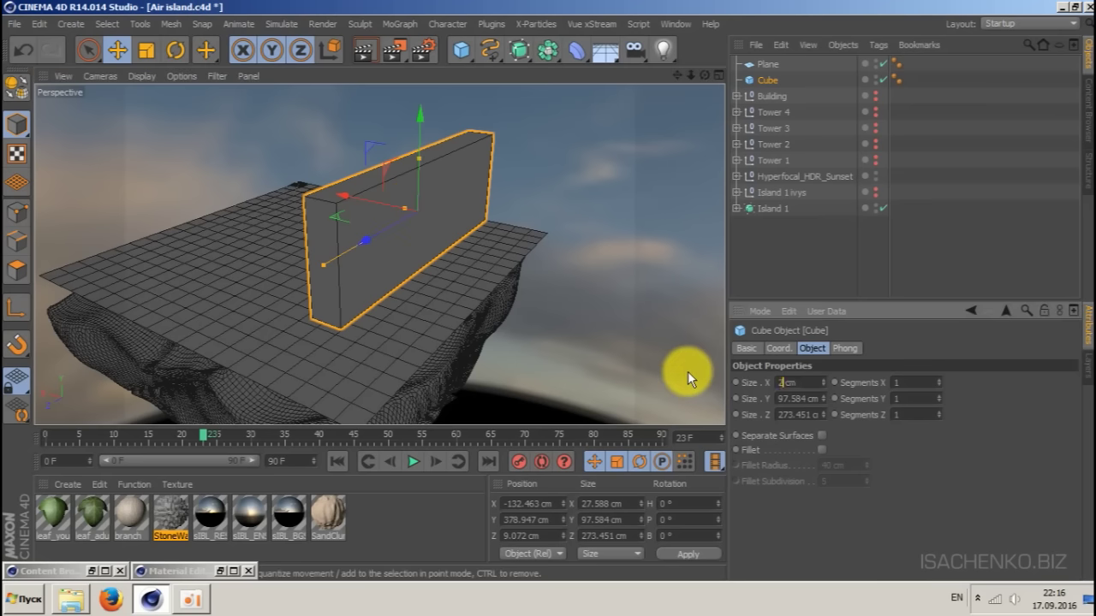
pyautogui.press('Tab')
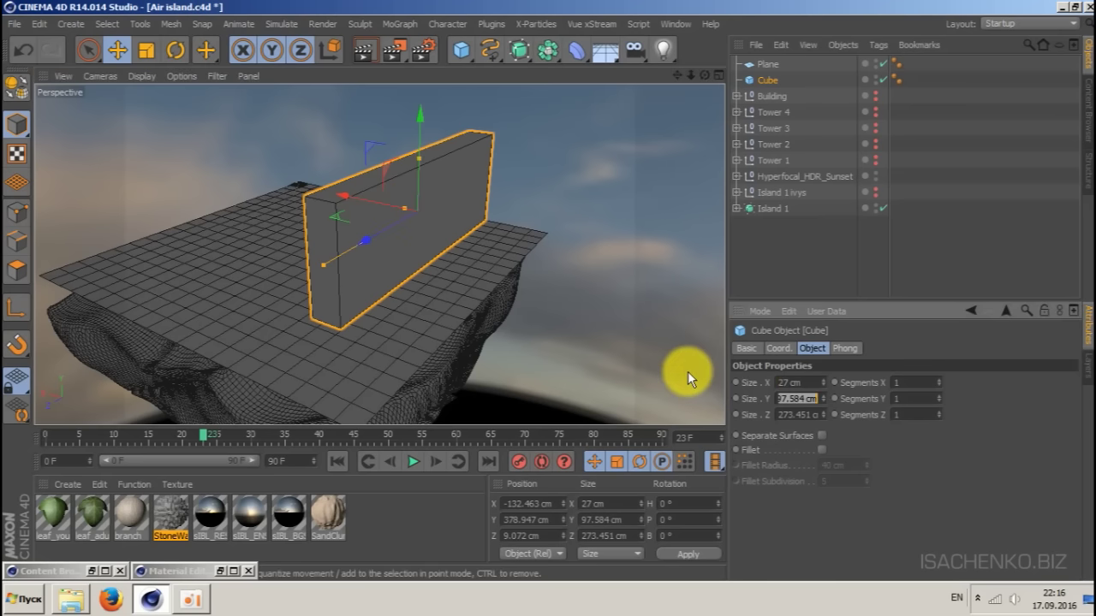
pyautogui.write('95')
pyautogui.press('Tab')
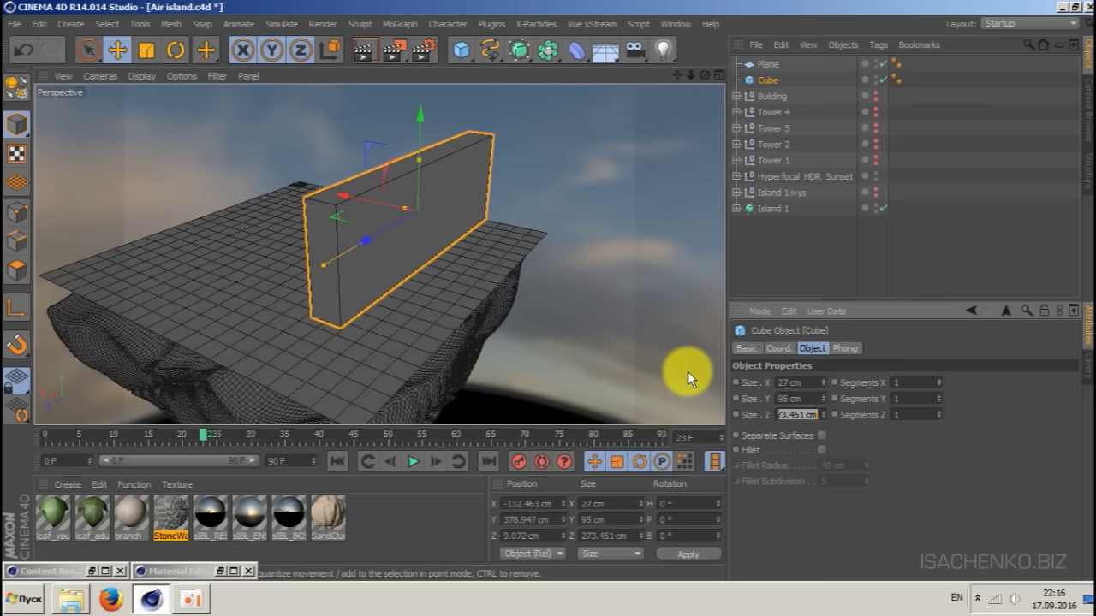
pyautogui.write('273')
pyautogui.press('Return')
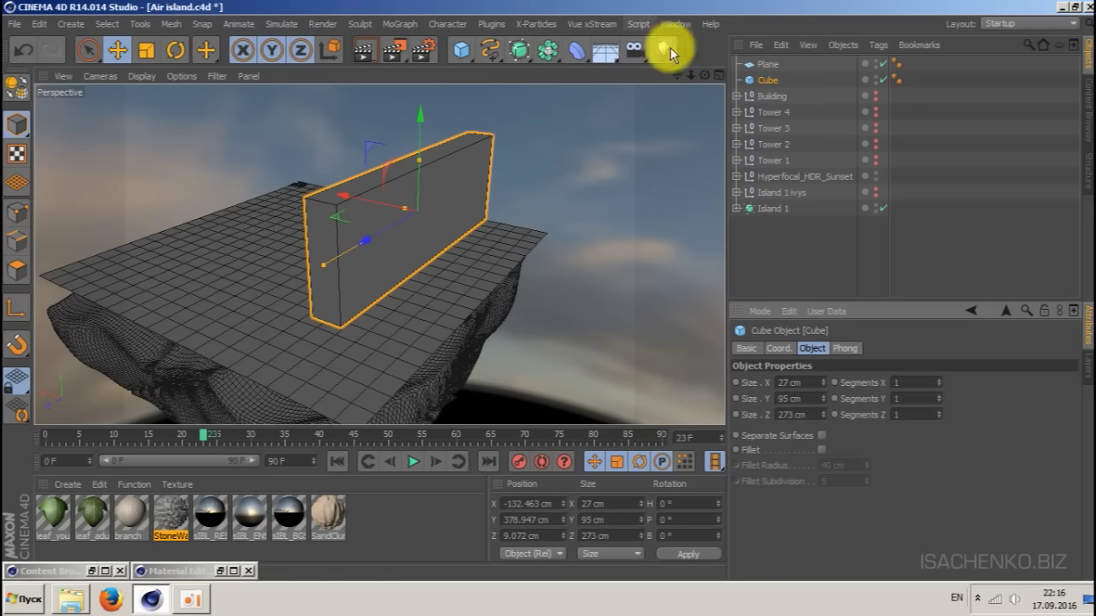
# - Open the NitroBlast Main plugin and dock its window beside the viewport
pyautogui.moveTo(705, 76); pyautogui.dragTo(624, 54)
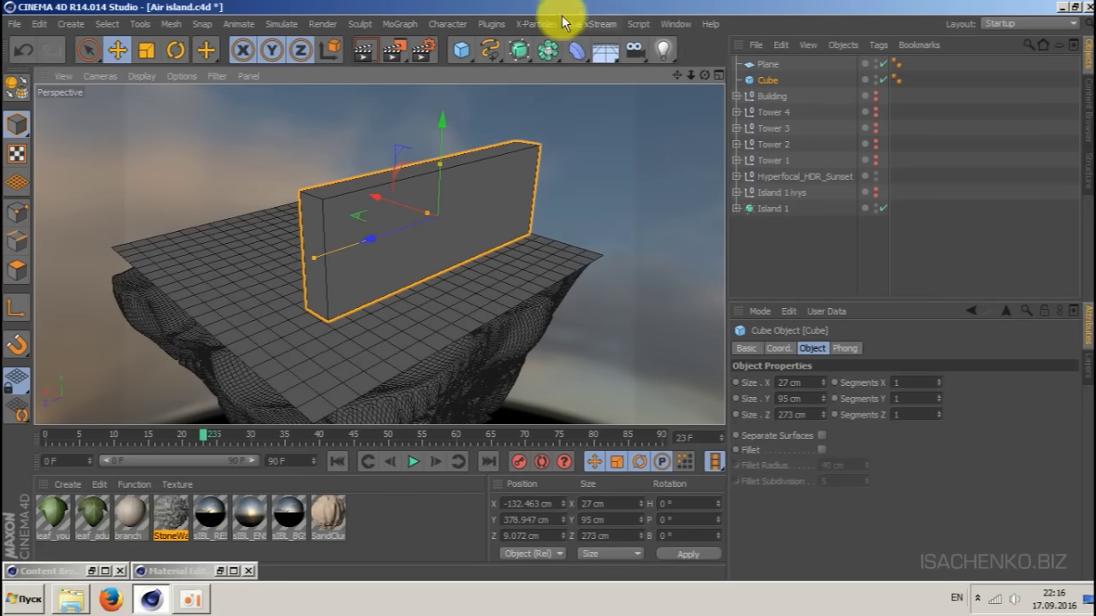
pyautogui.click(490, 23)
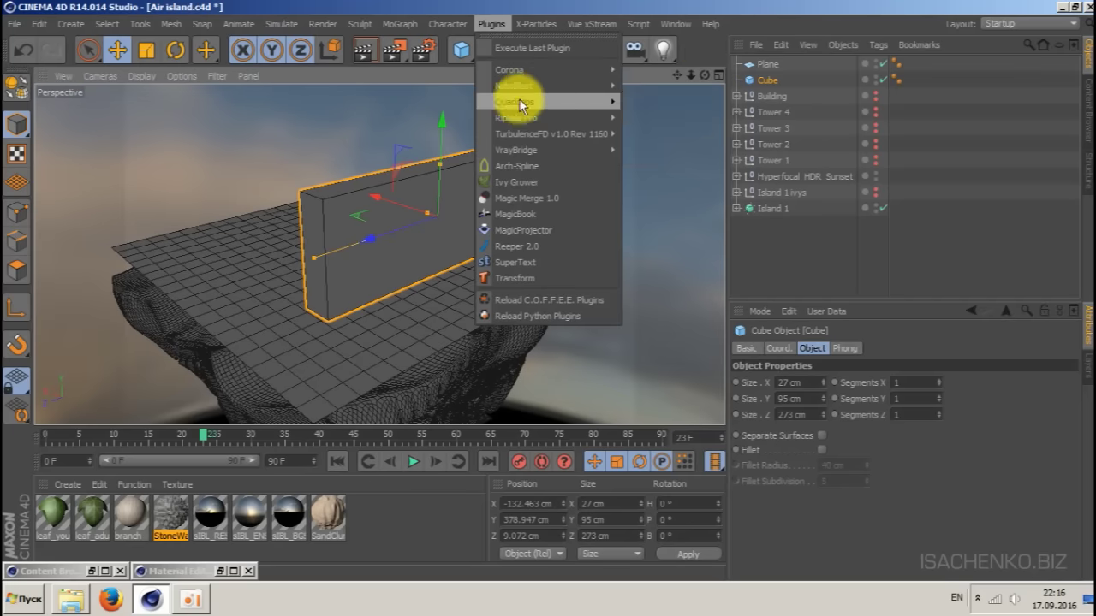
pyautogui.moveTo(520, 86)
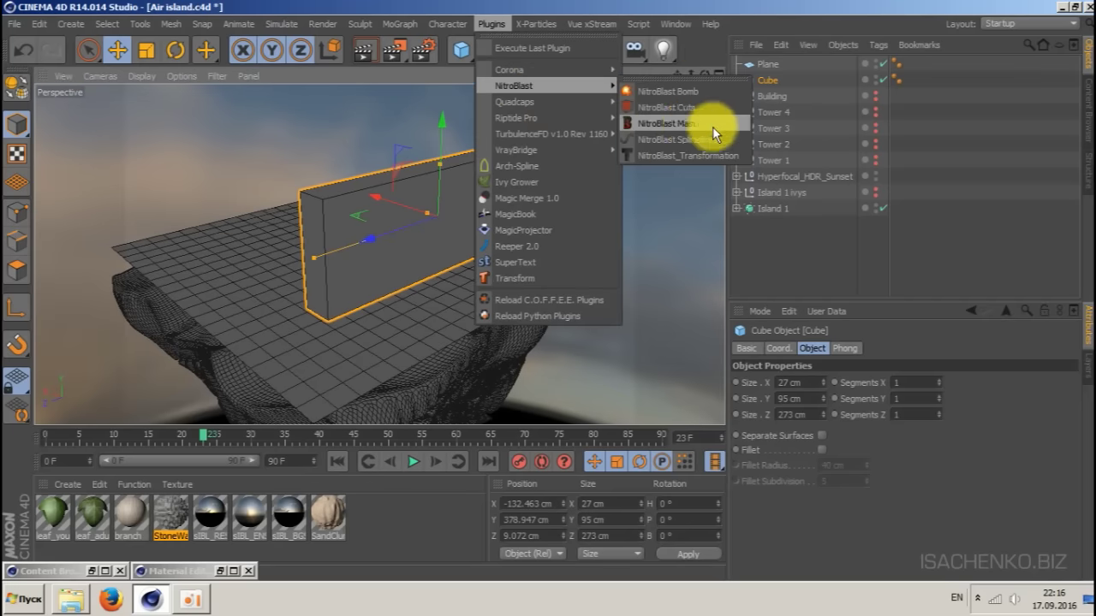
pyautogui.click(684, 127)
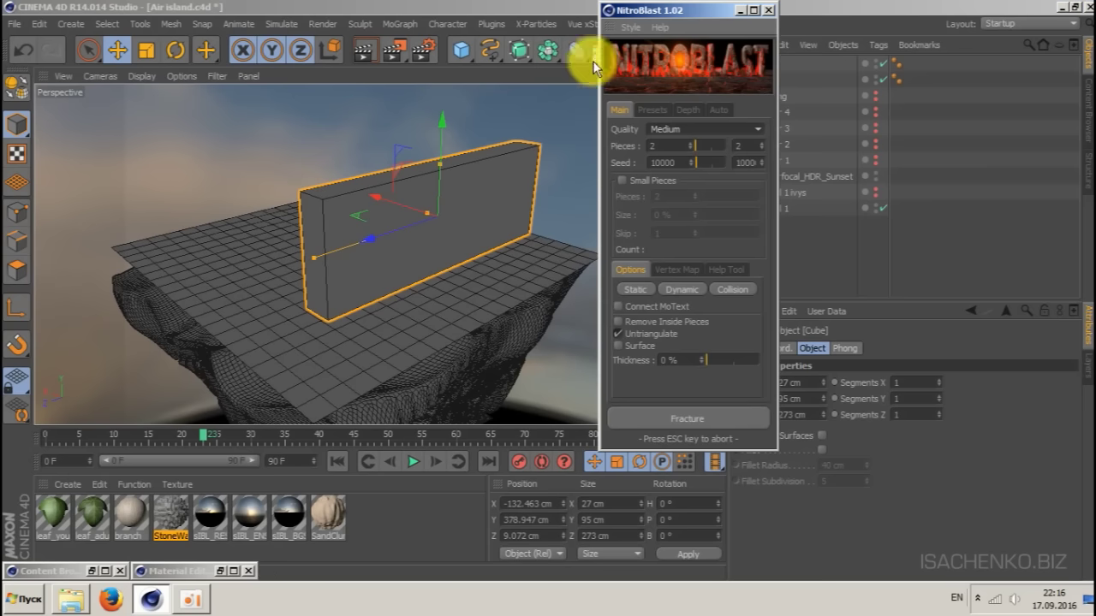
pyautogui.moveTo(610, 34); pyautogui.dragTo(32, 175)
pyautogui.moveTo(381, 245); pyautogui.dragTo(178, 248)
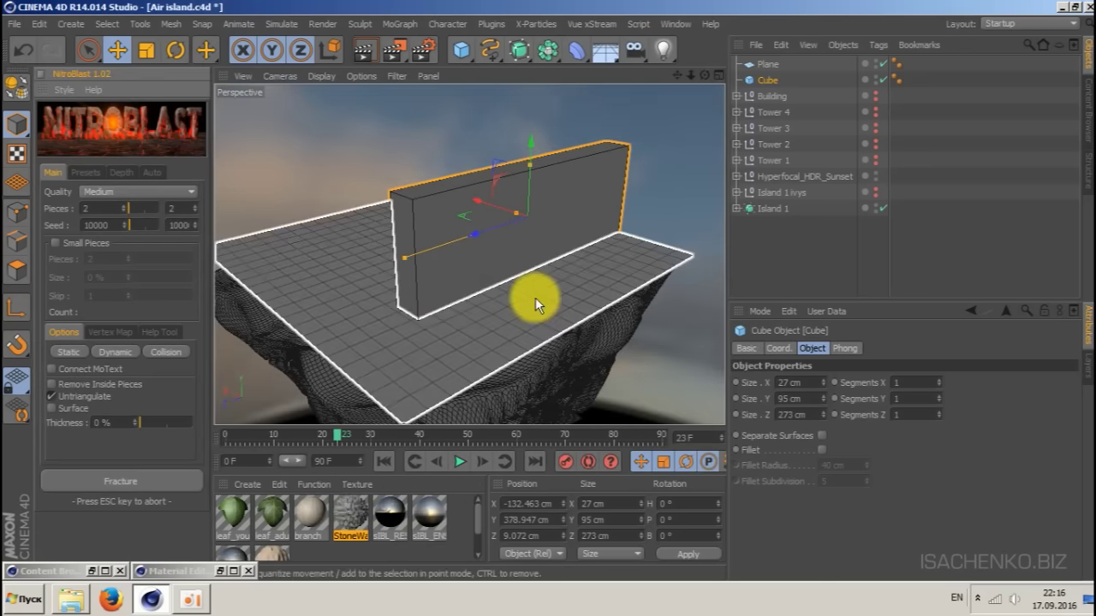
# - Use NitroBlast to make the plane a static body and the wall cube a dynamic body
pyautogui.click(535, 297)
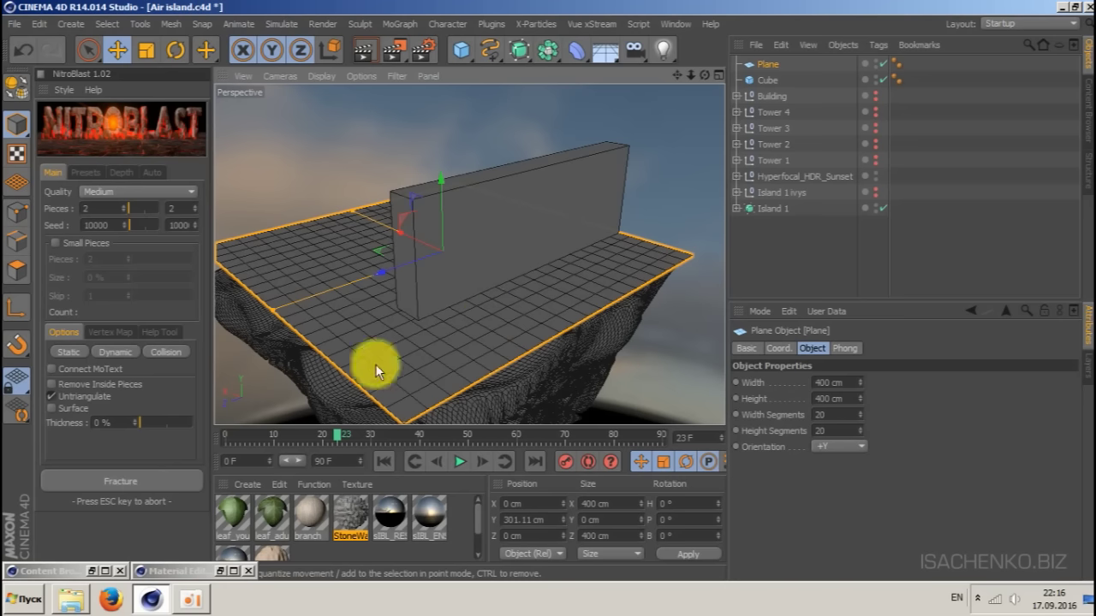
pyautogui.click(67, 353)
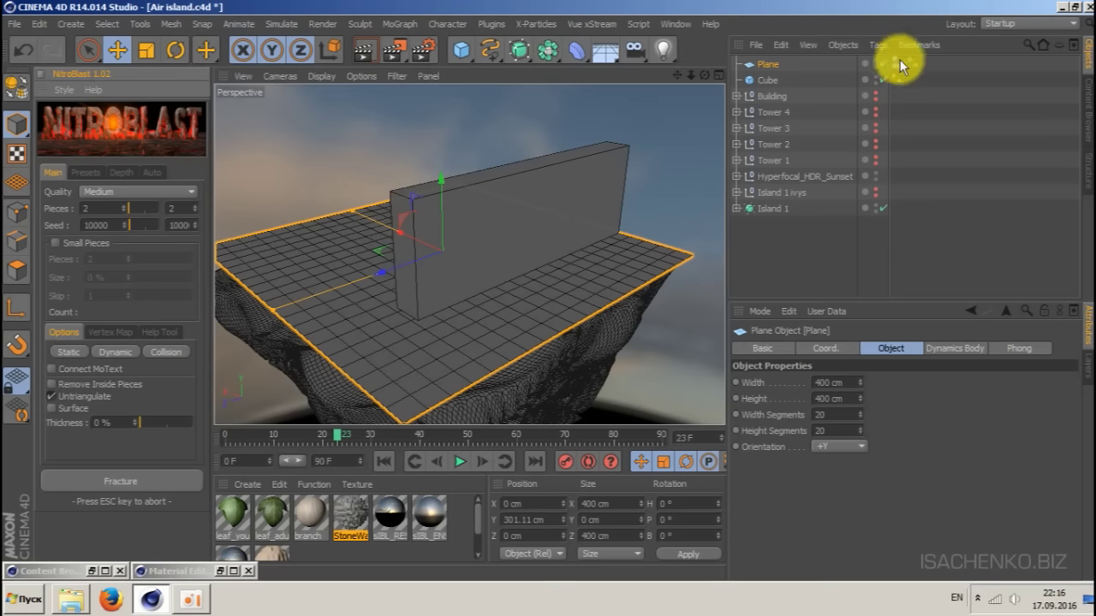
pyautogui.click(770, 79)
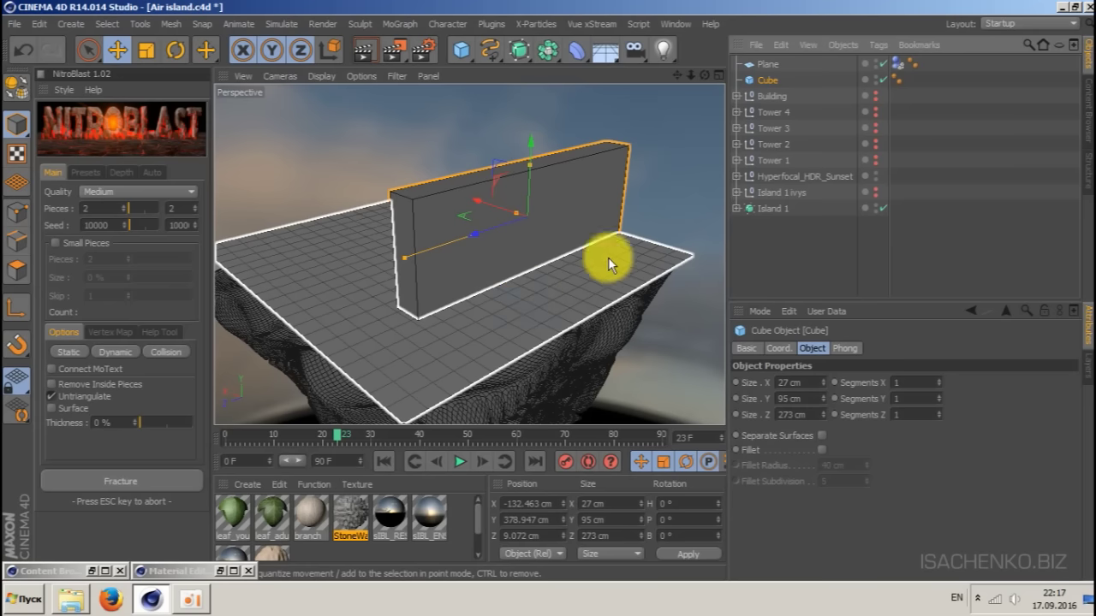
pyautogui.click(119, 351)
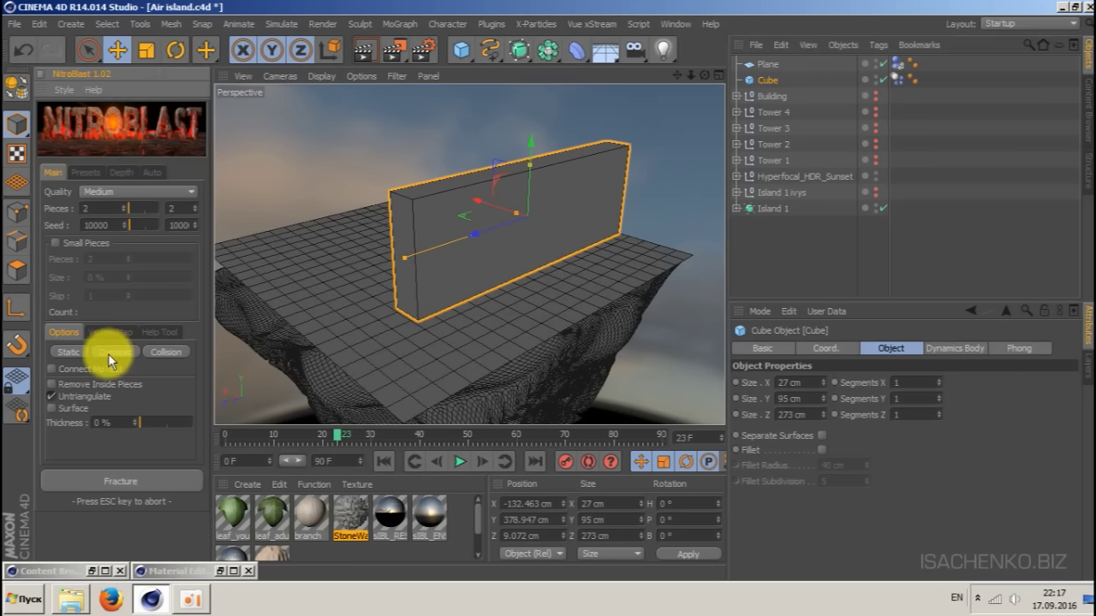
# - Set the NitroBlast piece count to 50 and fracture the wall cube
pyautogui.doubleClick(106, 208)
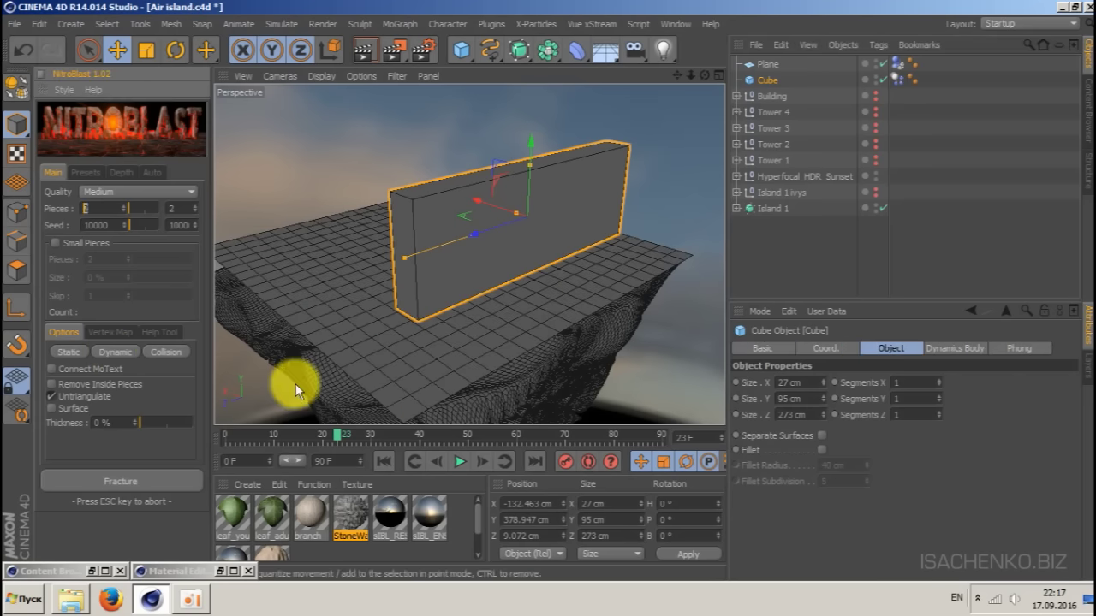
pyautogui.write('50')
pyautogui.press('Return')
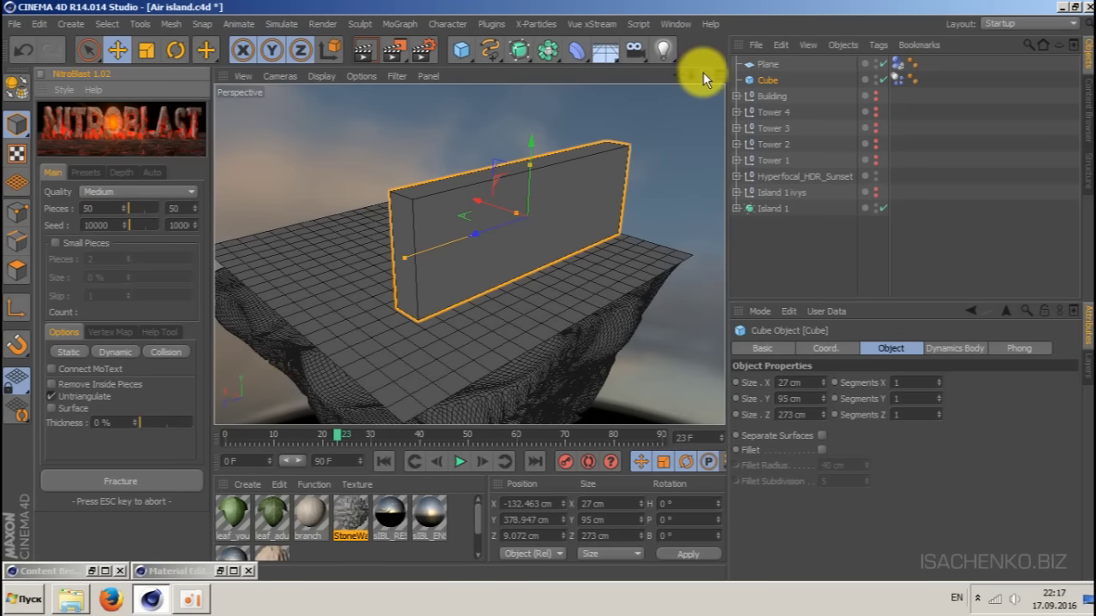
pyautogui.moveTo(704, 75); pyautogui.dragTo(692, 70)
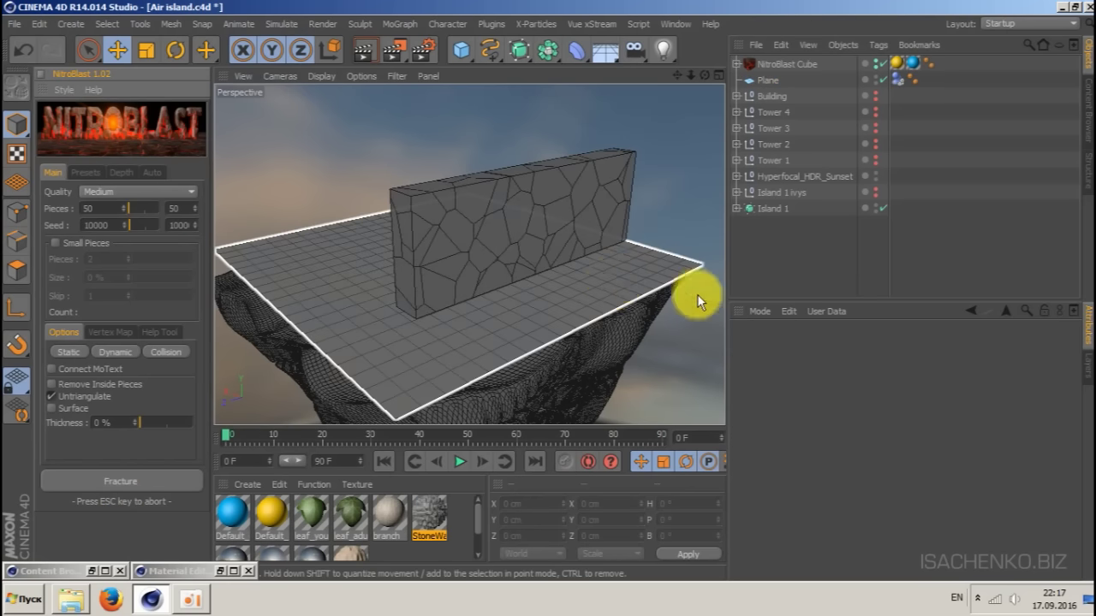
# - Play the simulation to check how the fractured wall collapses, and return to the first frame
pyautogui.click(460, 461)
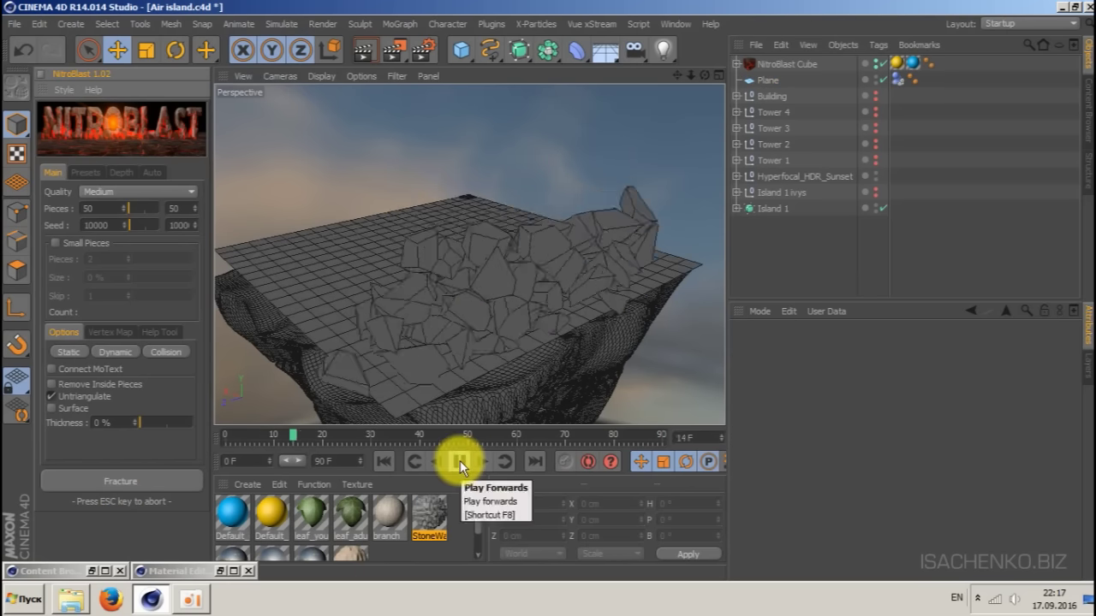
pyautogui.click(460, 460)
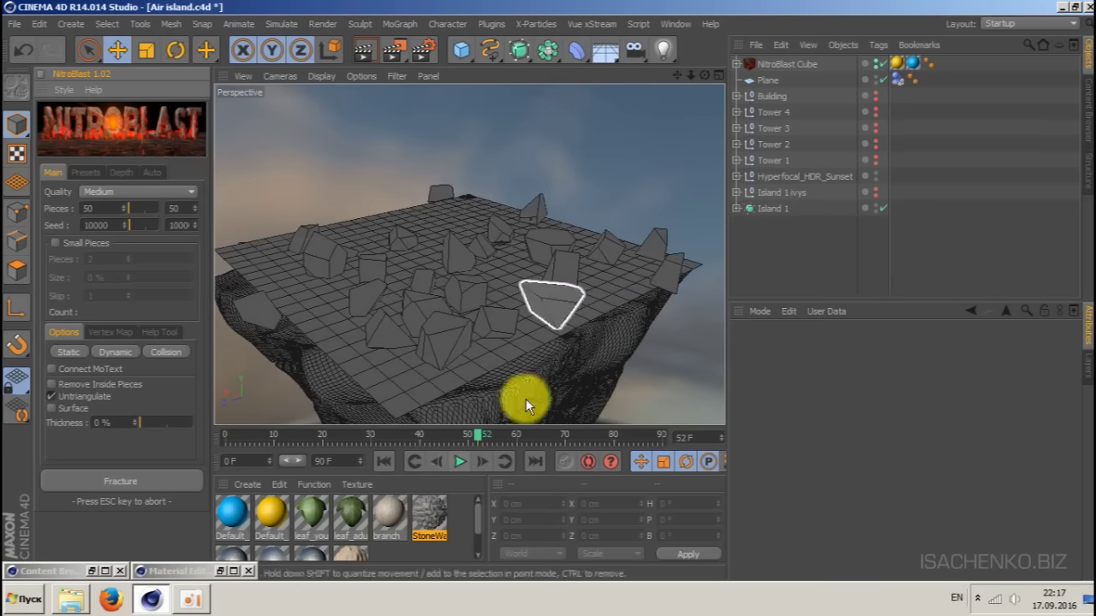
pyautogui.click(386, 460)
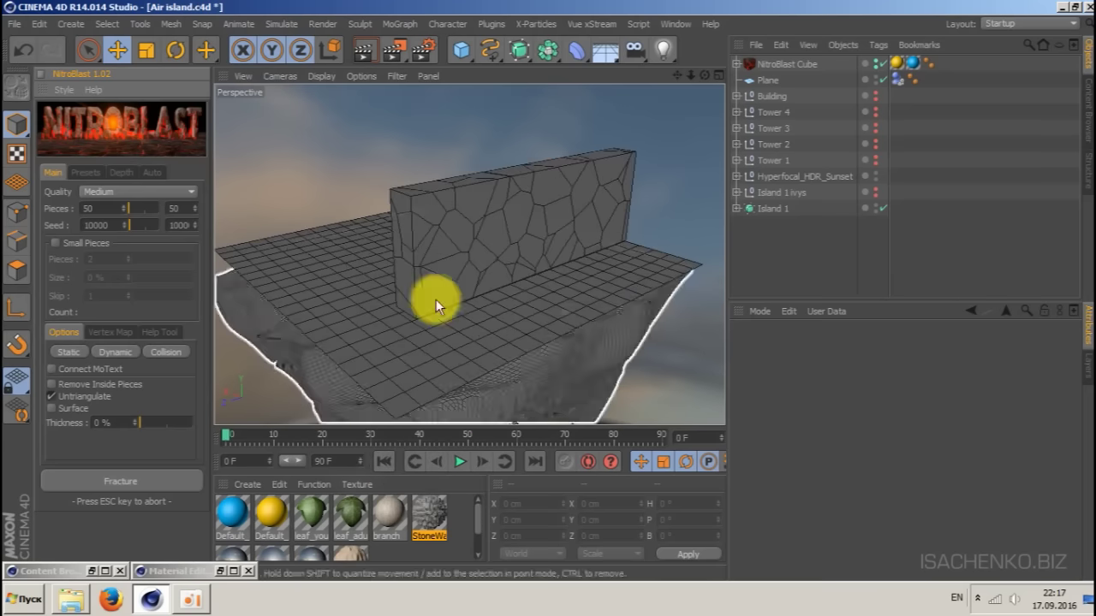
pyautogui.moveTo(703, 75); pyautogui.dragTo(680, 73)
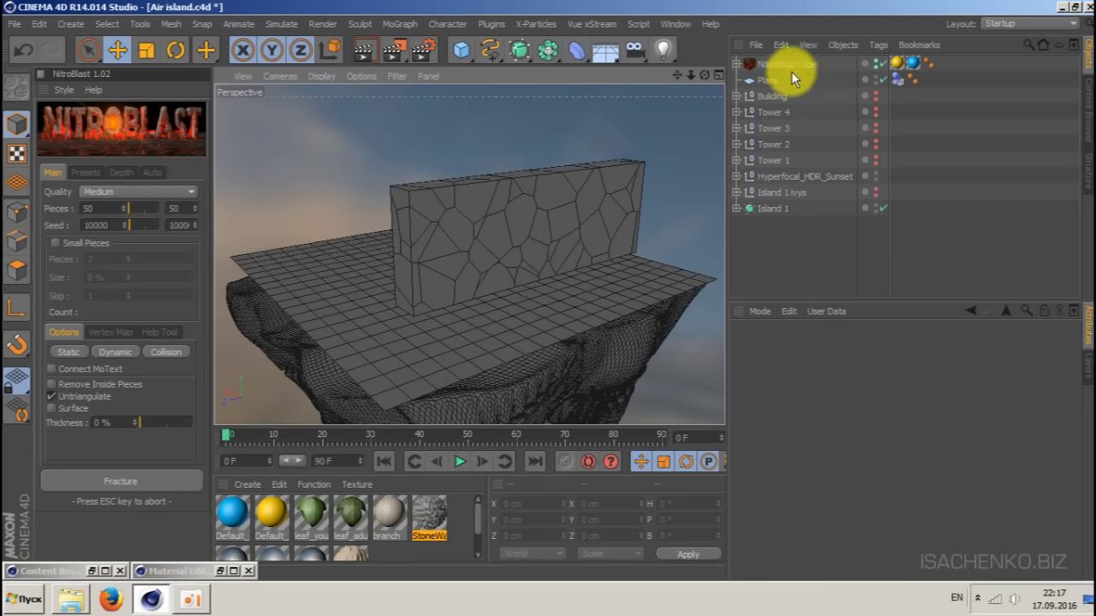
# - Set the collision bounce to 0% and friction to 100% in the plane's Dynamics Body tag
pyautogui.click(895, 79)
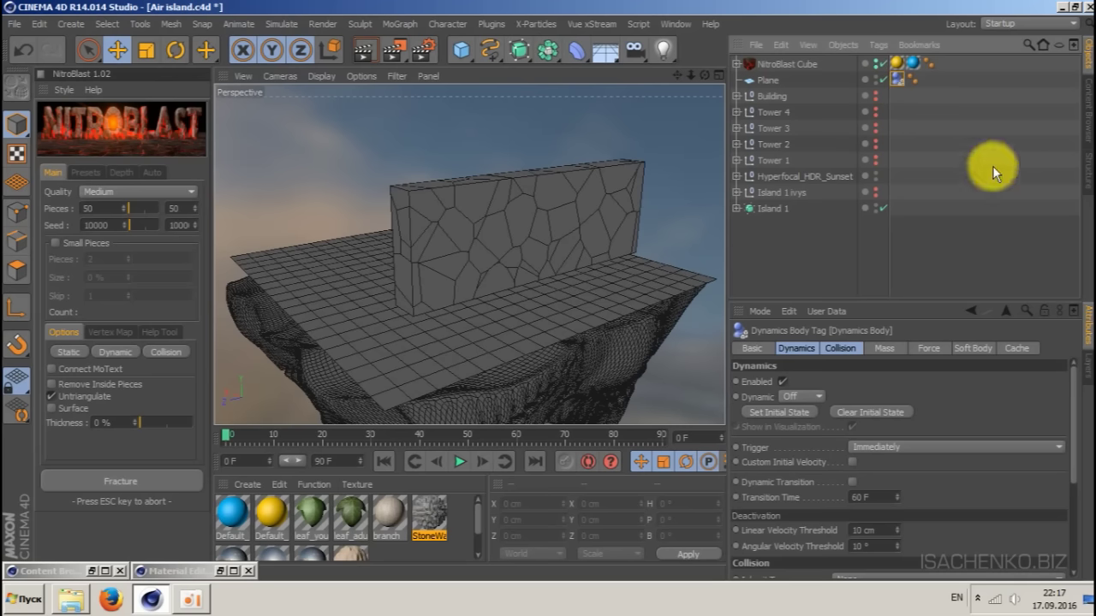
pyautogui.moveTo(1071, 420); pyautogui.dragTo(1054, 502)
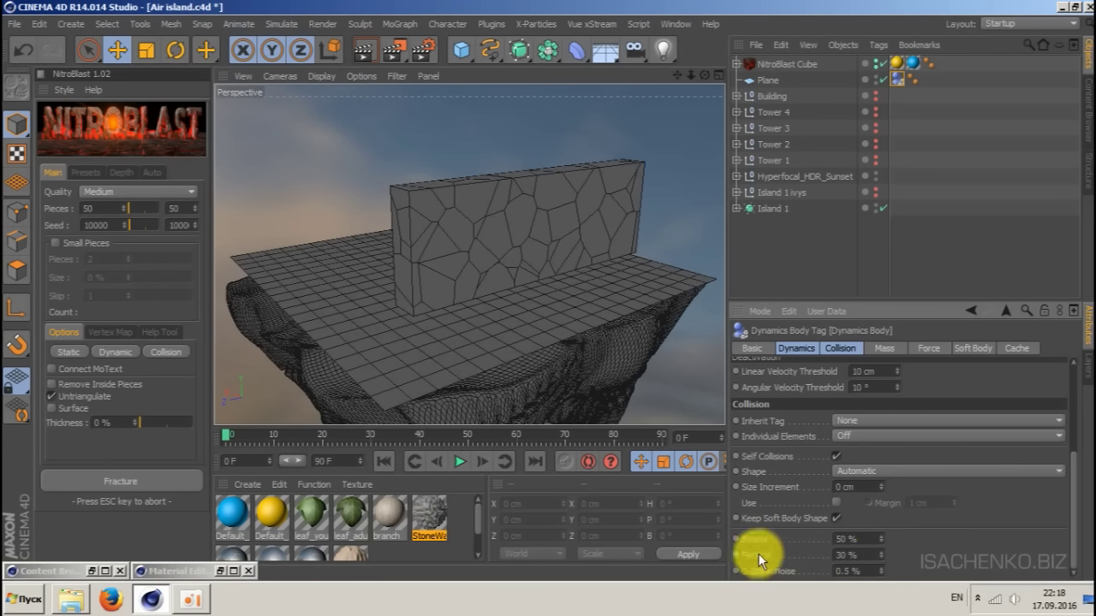
pyautogui.click(860, 540)
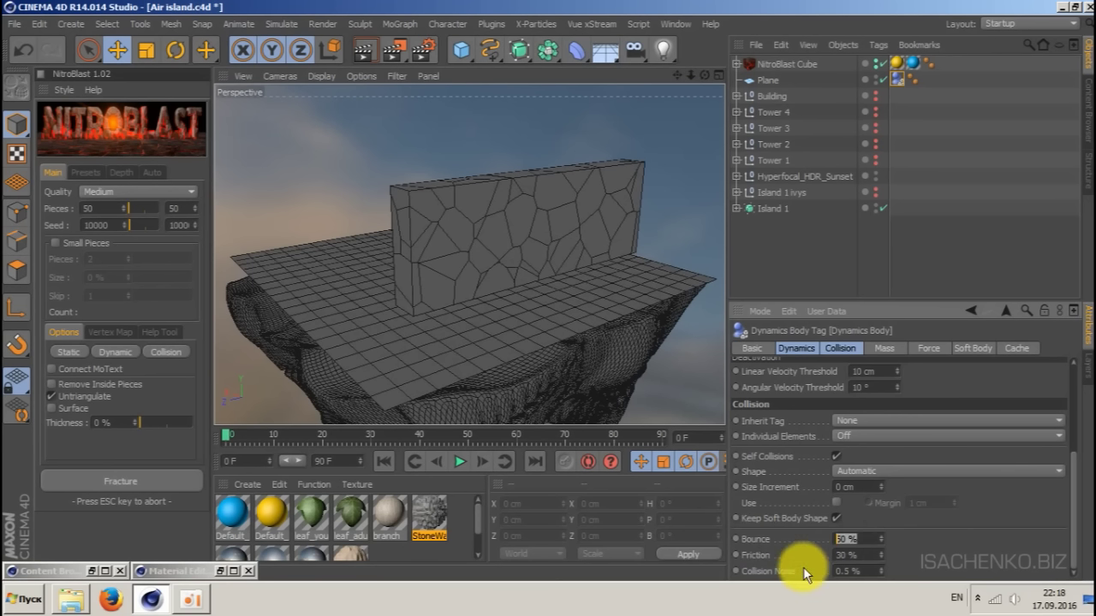
pyautogui.write('0')
pyautogui.press('Tab')
pyautogui.write('100')
pyautogui.press('Return')
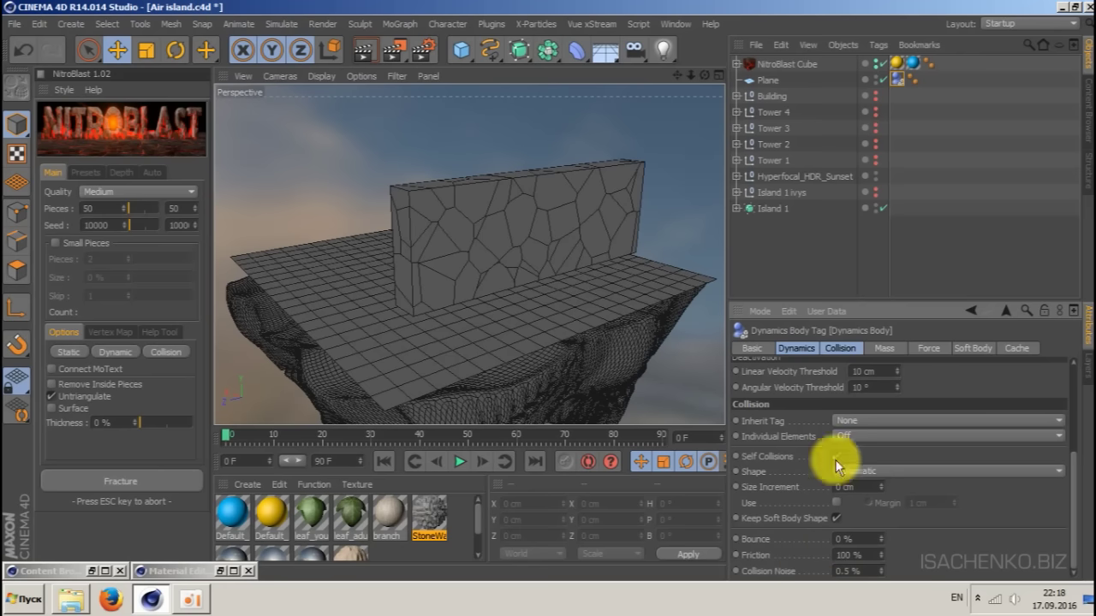
pyautogui.click(836, 459)
# - Set bounce to 0% and friction to 100% for the dynamics body of the fractured cube's Main Pieces, and play the simulation
pyautogui.click(768, 63)
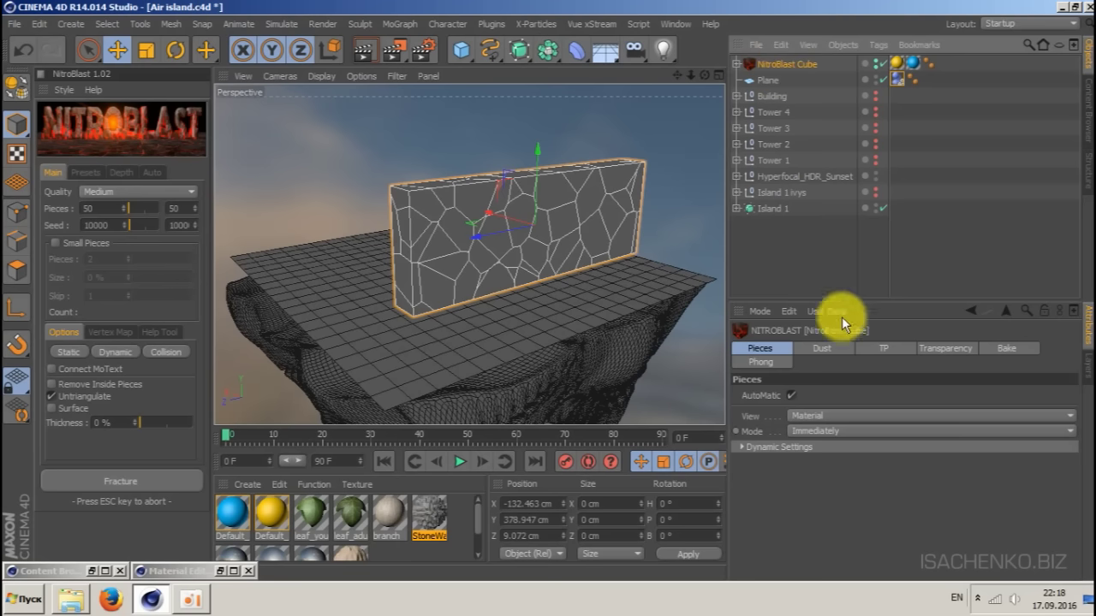
pyautogui.click(736, 63)
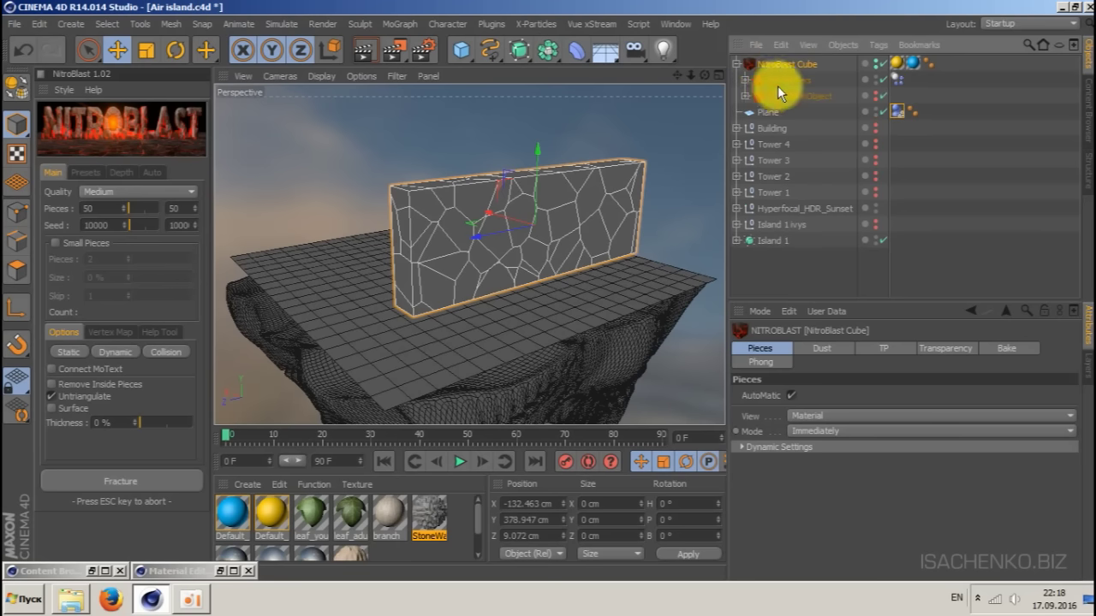
pyautogui.click(762, 81)
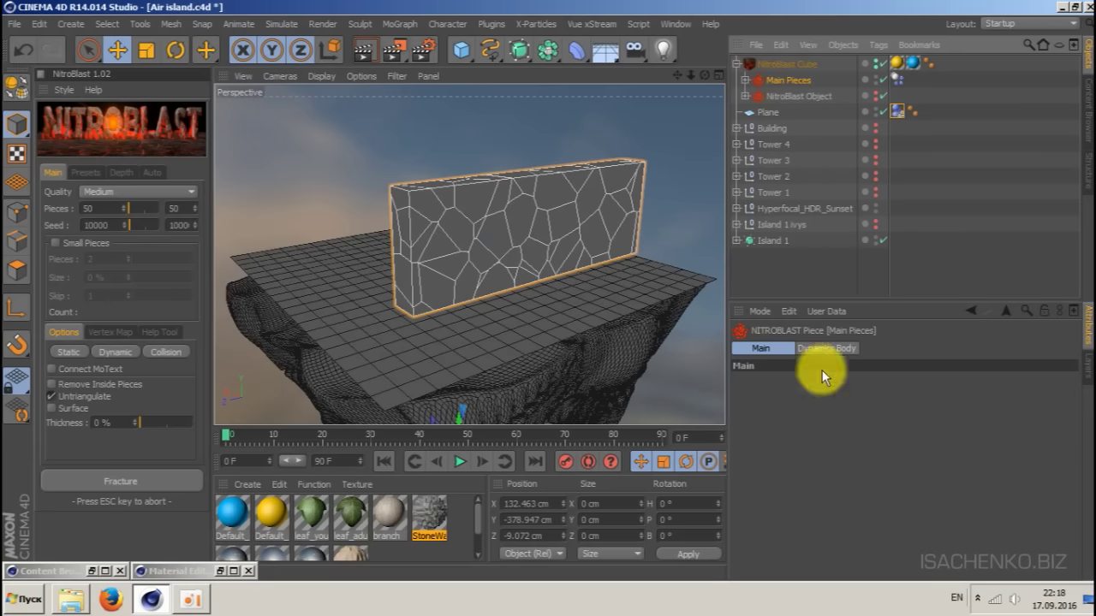
pyautogui.click(824, 348)
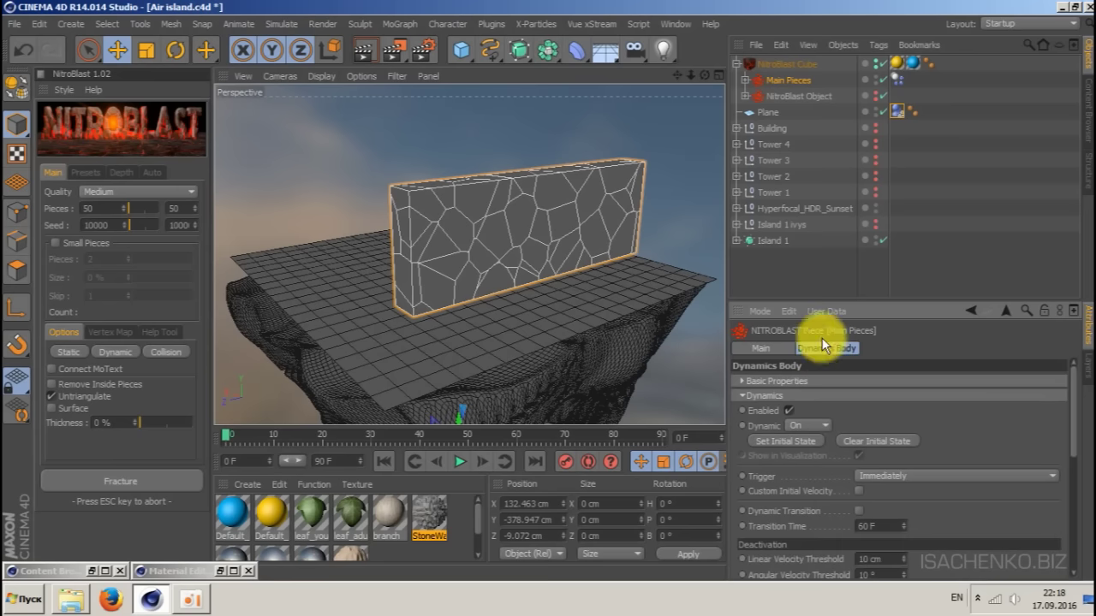
pyautogui.moveTo(1072, 418); pyautogui.dragTo(1068, 537)
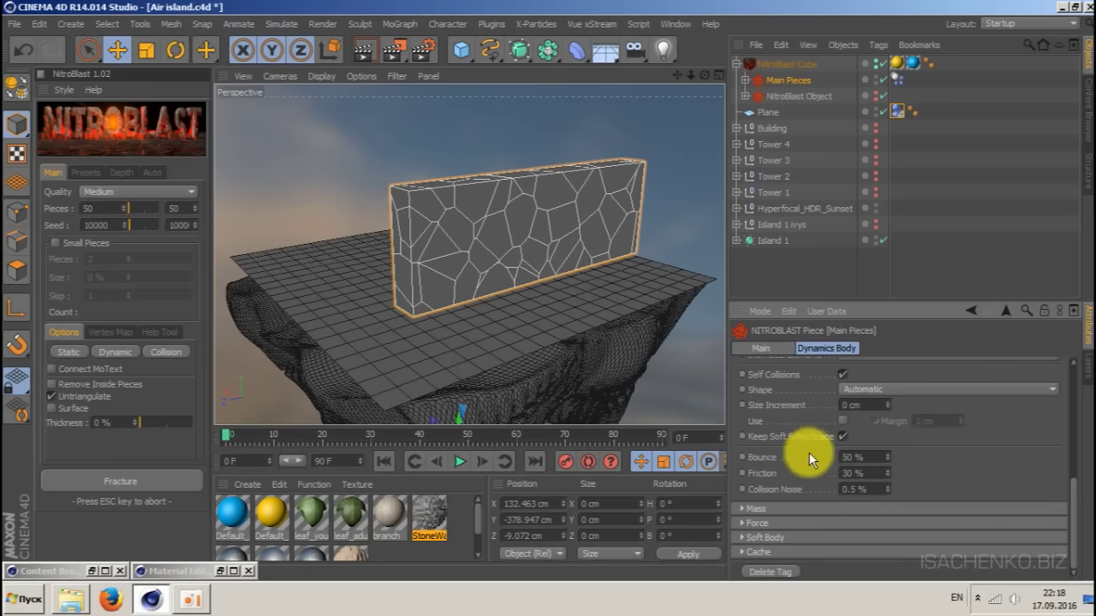
pyautogui.click(869, 457)
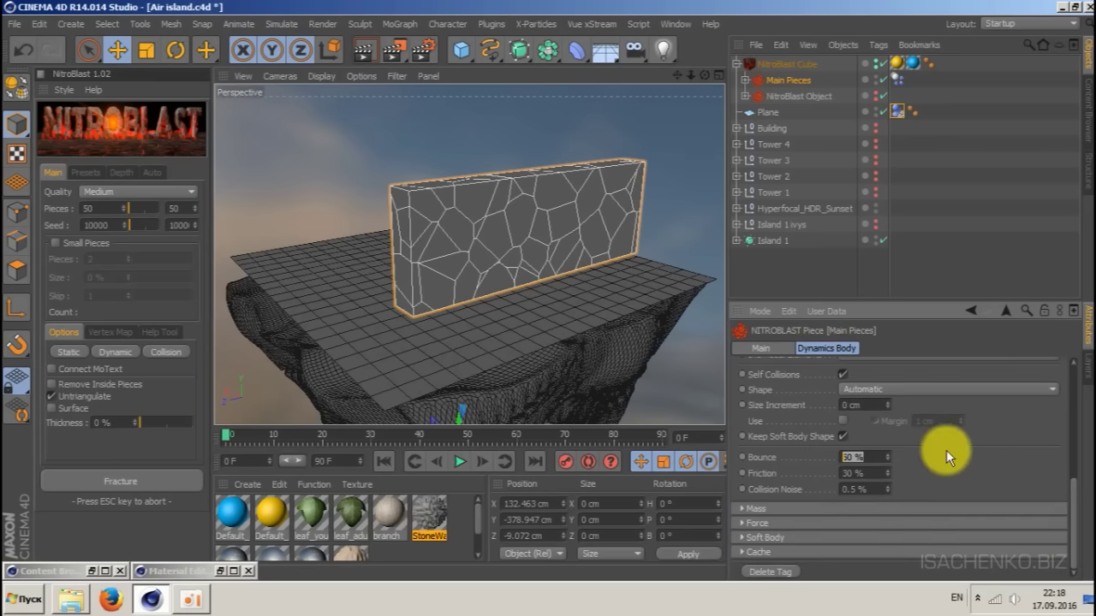
pyautogui.write('0')
pyautogui.press('Tab')
pyautogui.write('100')
pyautogui.click(459, 463)
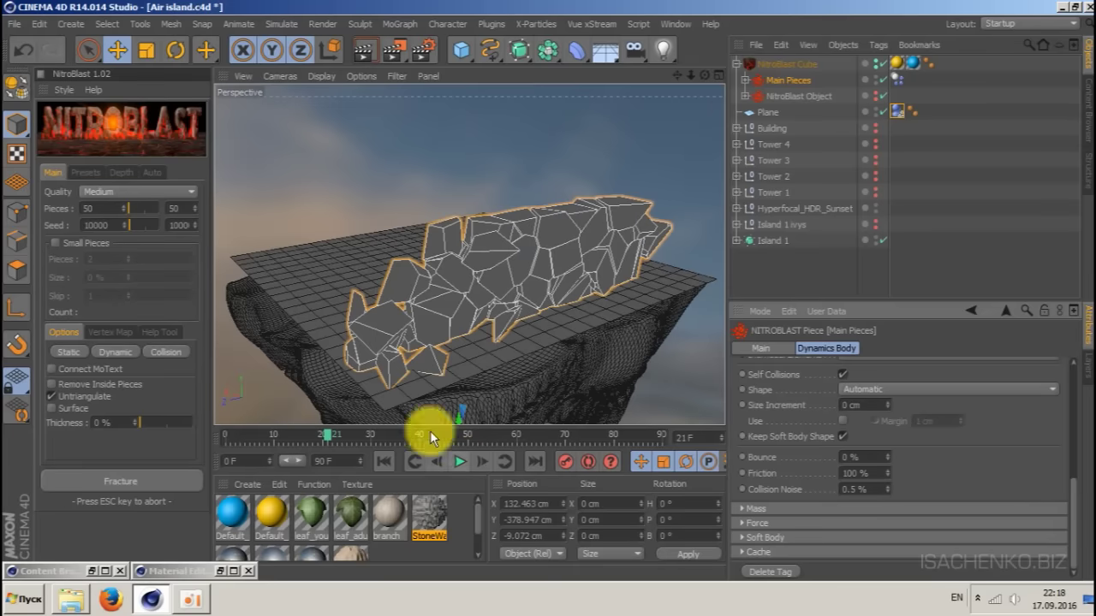
# - Replay the wall collapse simulation from the first frame and stop it at frame 22
pyautogui.moveTo(703, 75)
pyautogui.mouseDown()
pyautogui.moveTo(668, 71)
pyautogui.moveTo(643, 39)
pyautogui.moveTo(677, 65)
pyautogui.moveTo(709, 67)
pyautogui.mouseUp()
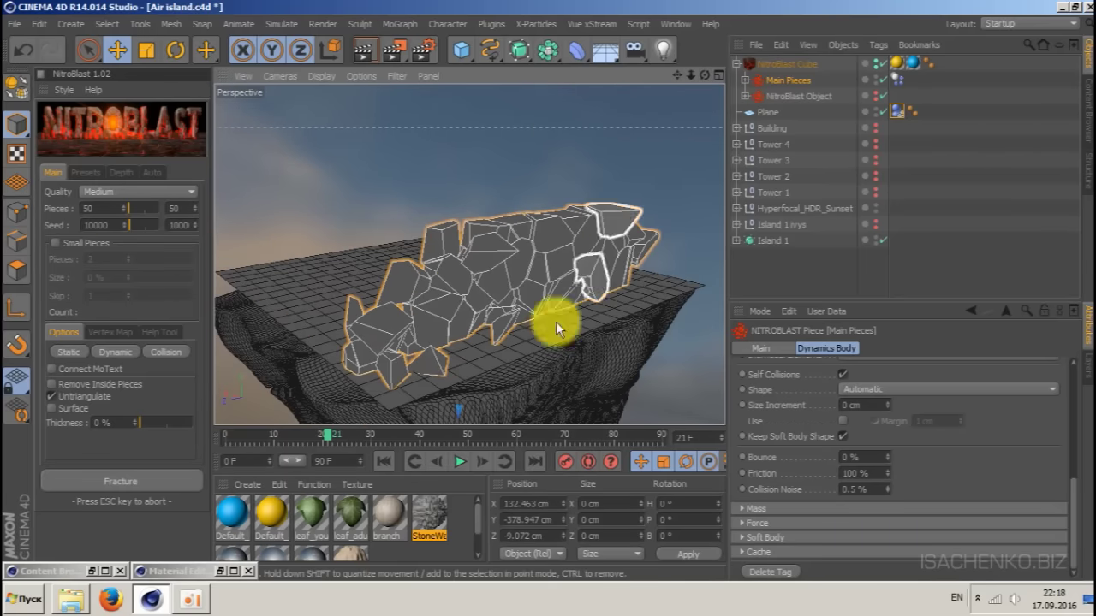
pyautogui.click(389, 461)
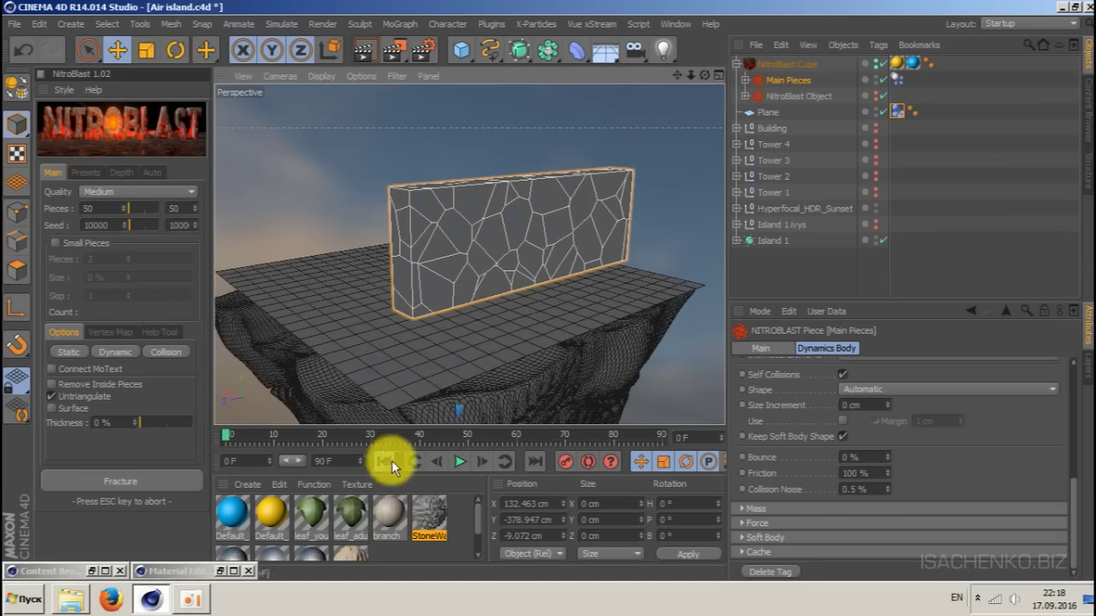
pyautogui.click(456, 461)
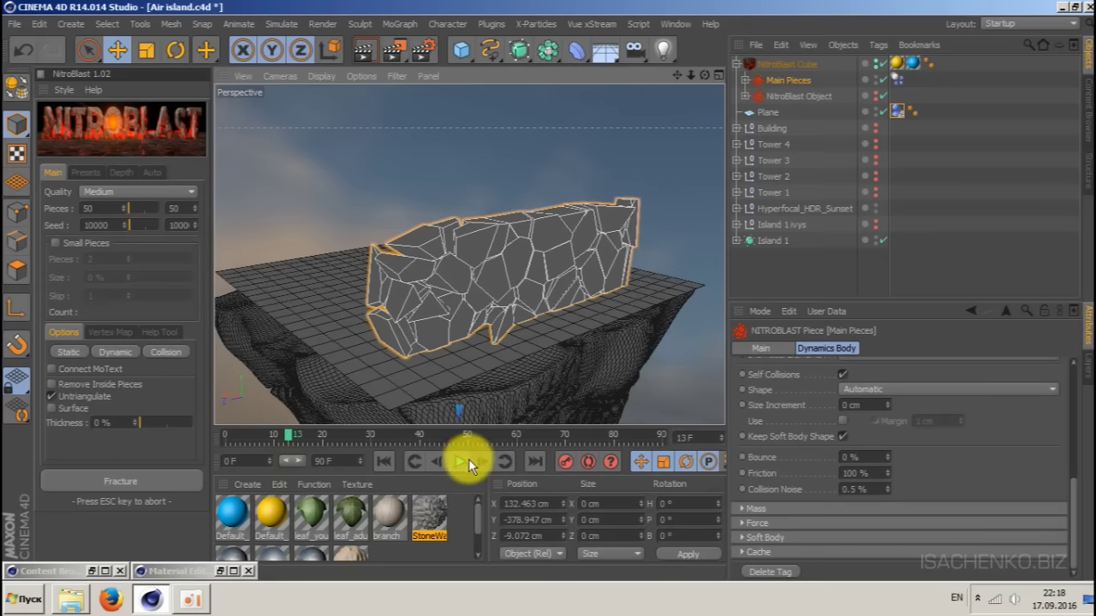
pyautogui.click(461, 459)
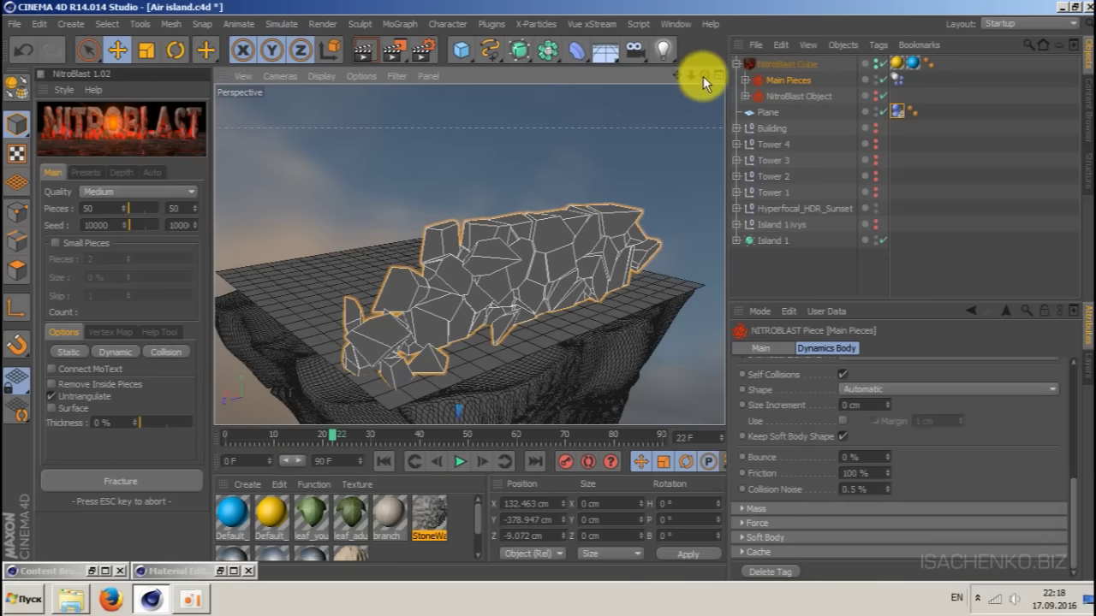
# - Examine the collapsed wall on the plane from several angles and distances
pyautogui.moveTo(703, 76); pyautogui.dragTo(600, 60)
pyautogui.moveTo(469, 254); pyautogui.dragTo(589, 130)
pyautogui.scroll(-10, 544, 244)
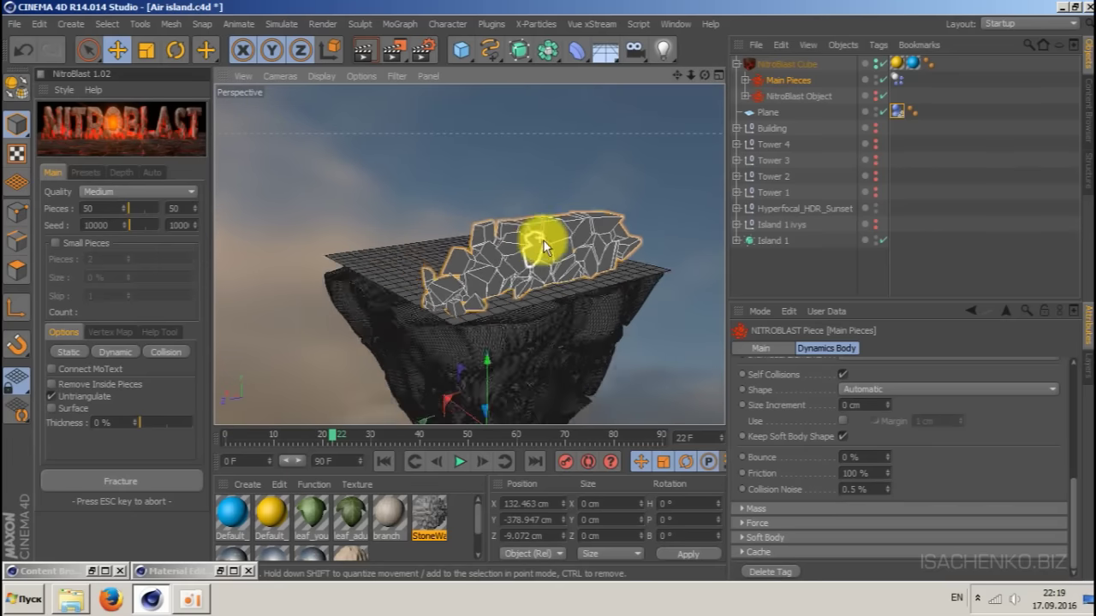
pyautogui.scroll(-2, 545, 244)
pyautogui.scroll(5, 550, 241)
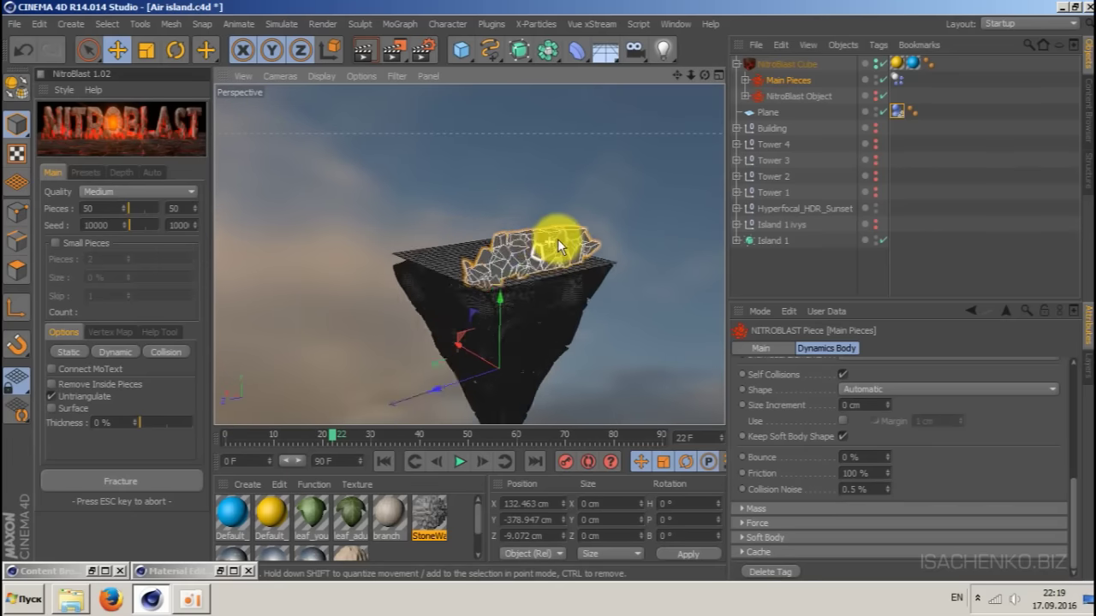
pyautogui.scroll(-5, 557, 239)
pyautogui.moveTo(703, 74); pyautogui.dragTo(469, 255)
pyautogui.moveTo(691, 76); pyautogui.dragTo(469, 254)
pyautogui.scroll(3, 489, 160)
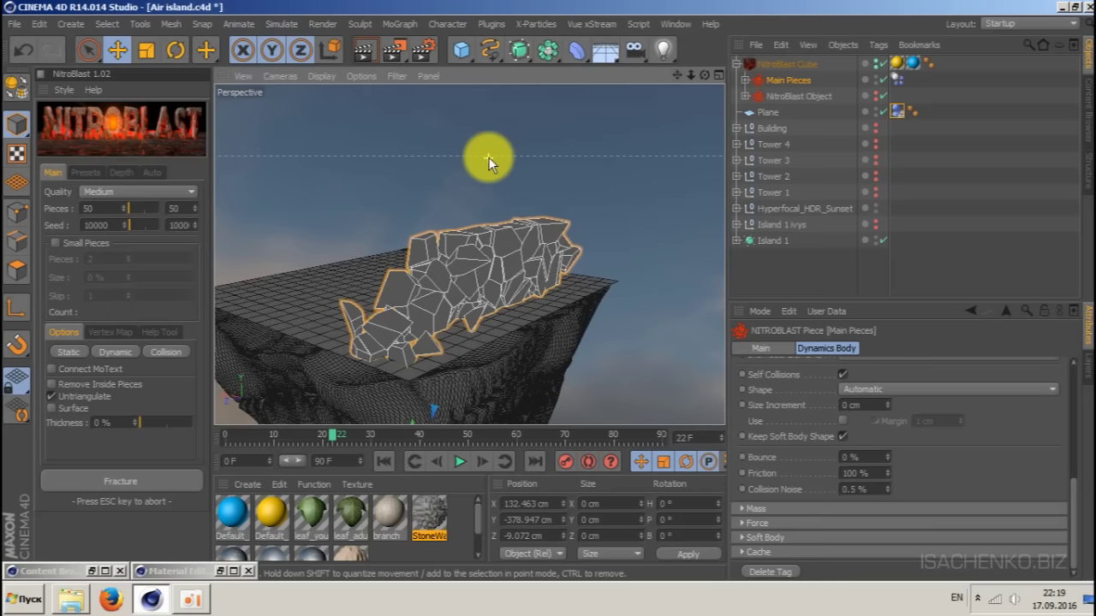
pyautogui.moveTo(704, 75); pyautogui.dragTo(745, 89)
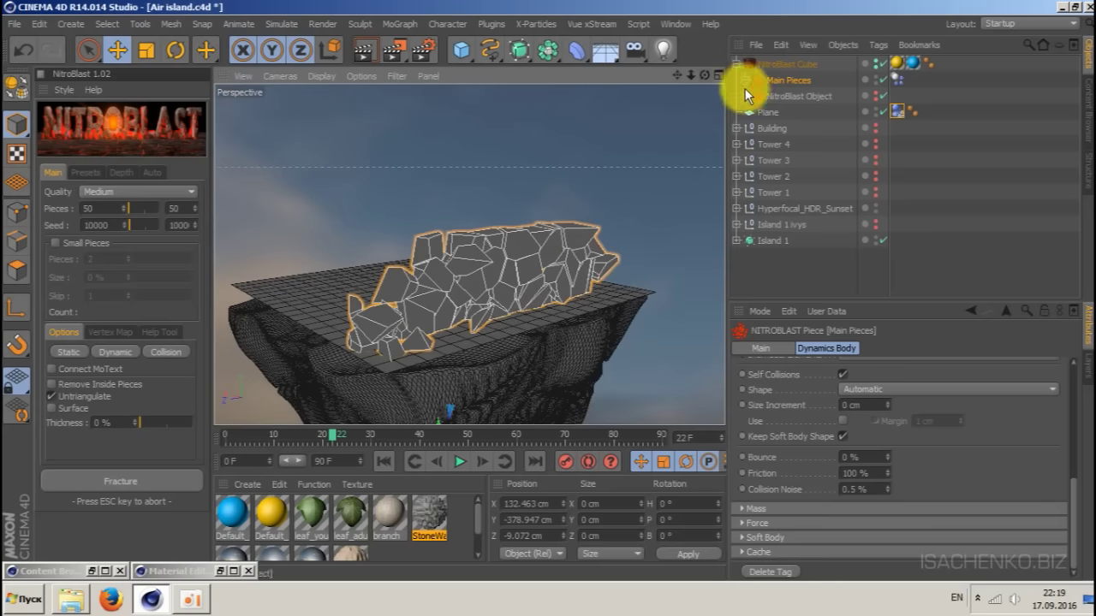
# - Select all the fractured pieces, Piece 0 to Piece 49, and move them out of the NitroBlast Cube to the top level of the hierarchy
pyautogui.click(743, 79)
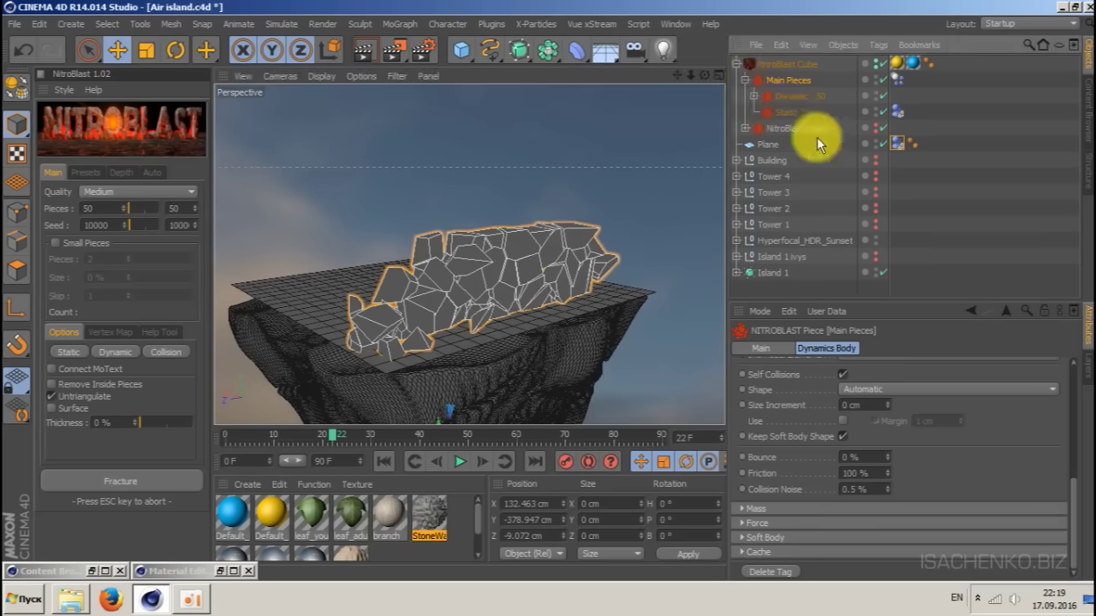
pyautogui.click(751, 96)
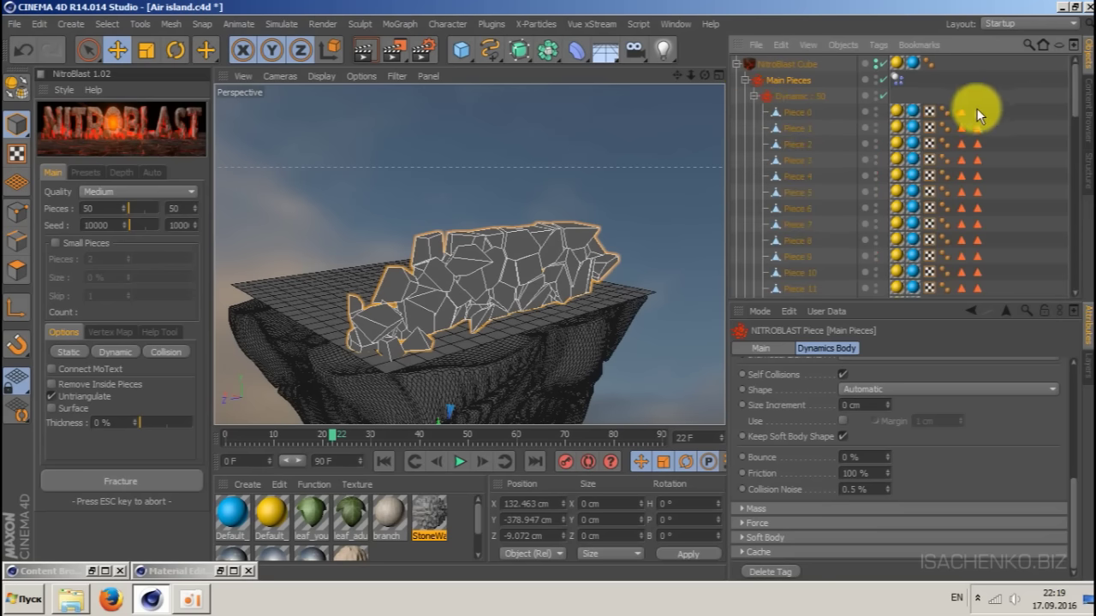
pyautogui.click(798, 111)
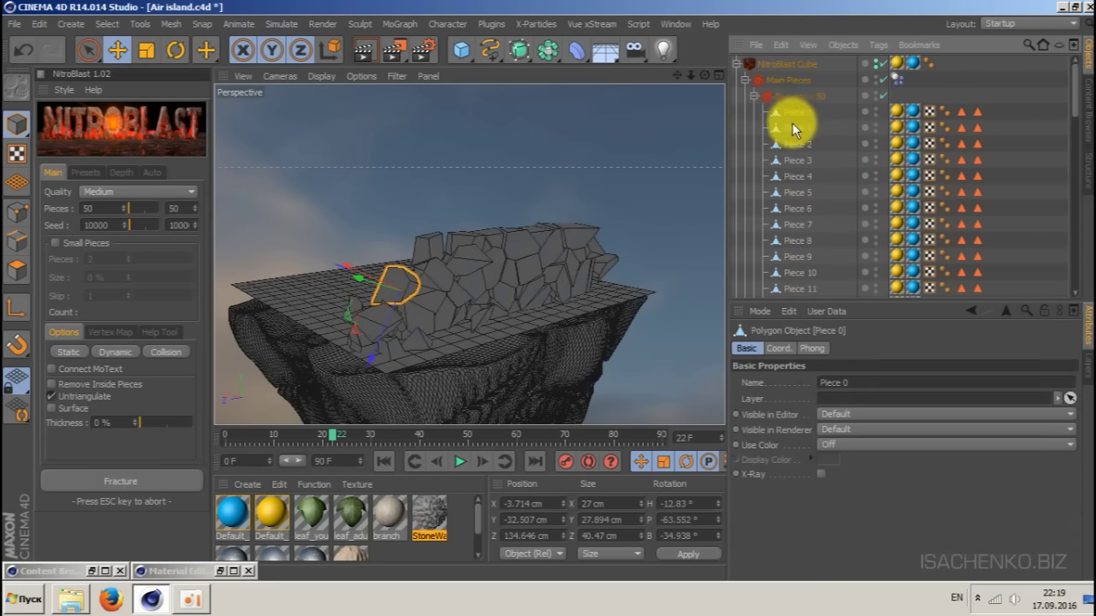
pyautogui.scroll(-15, 791, 134)
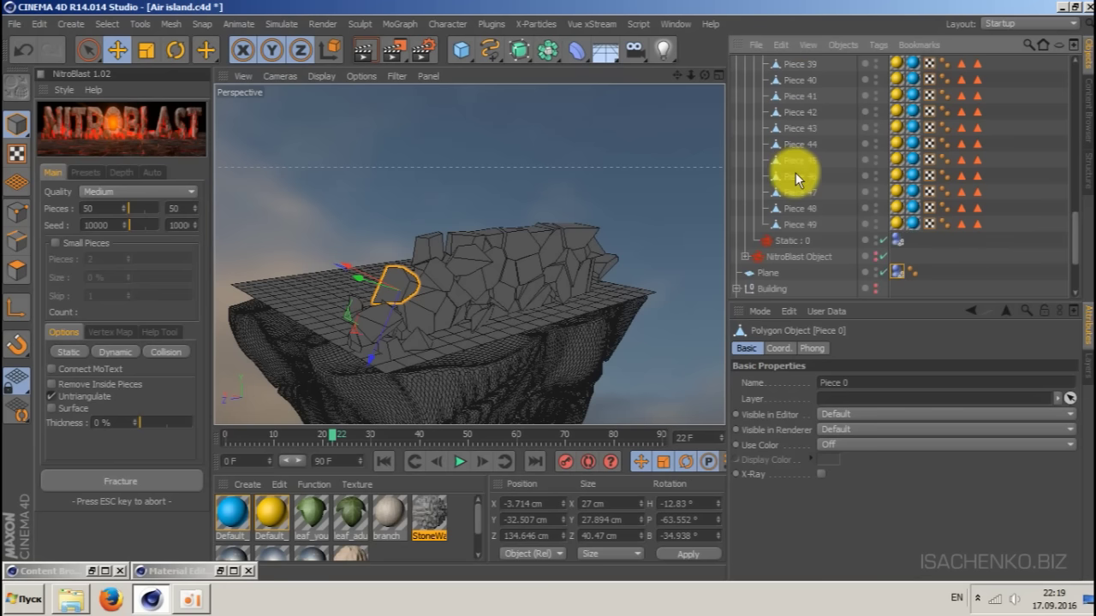
pyautogui.keyDown('shift'); pyautogui.click(803, 223); pyautogui.keyUp('shift')
pyautogui.scroll(15, 831, 193)
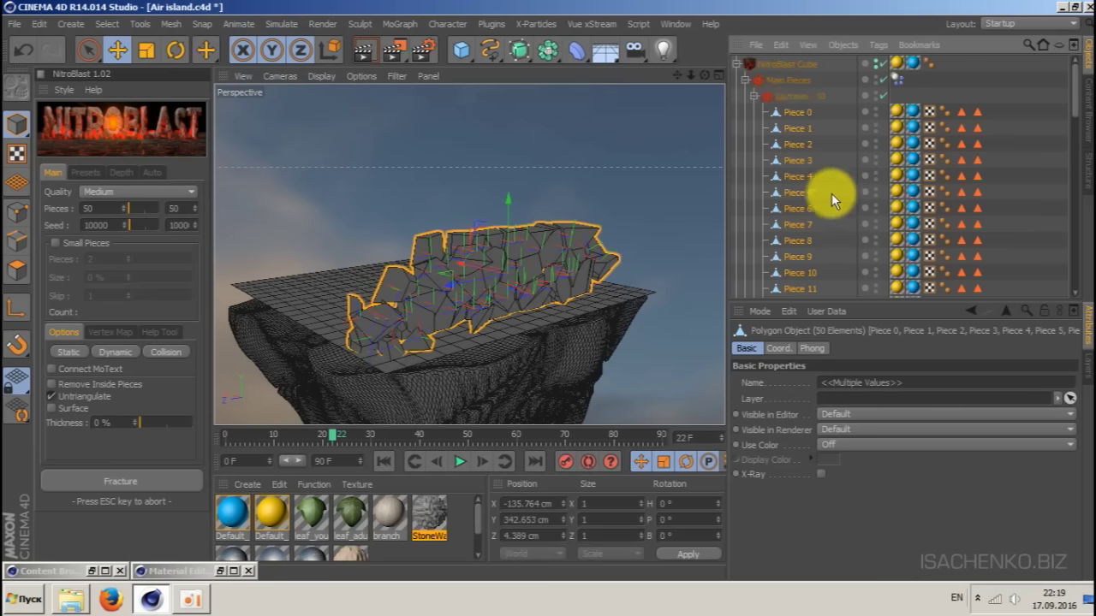
pyautogui.moveTo(781, 111); pyautogui.dragTo(784, 58)
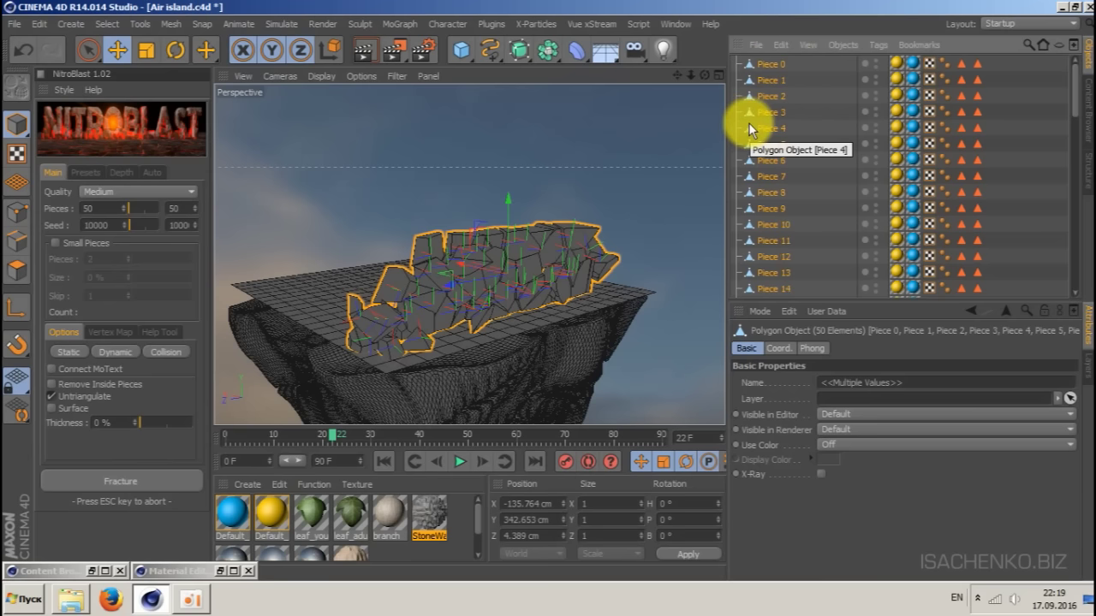
# - Group the selected pieces under a null and rename it Stonewall
pyautogui.hotkey('alt', 'g')
pyautogui.doubleClick(768, 62)
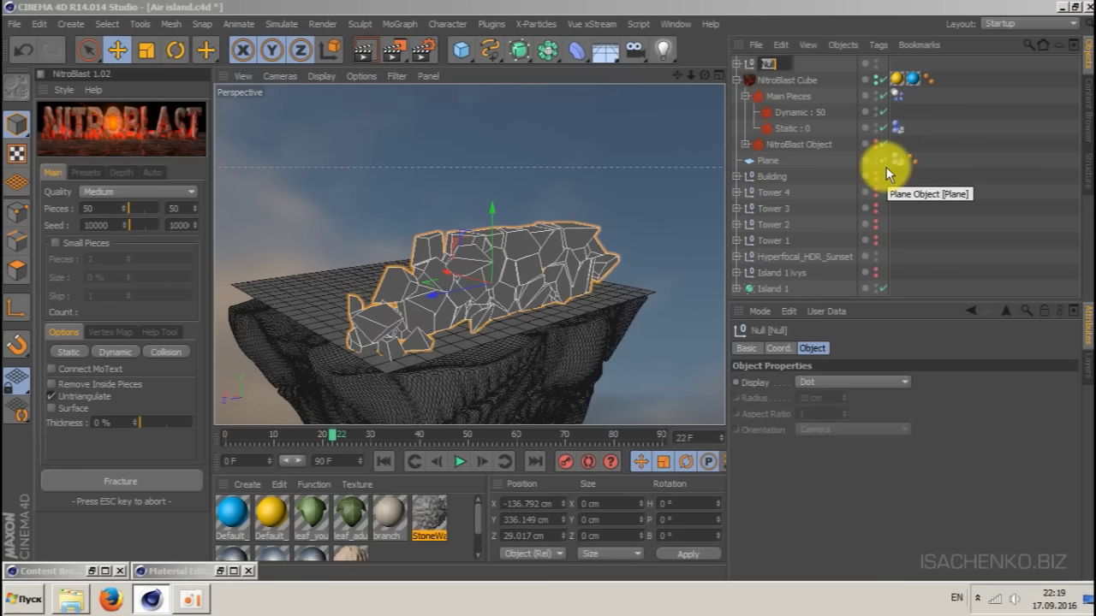
pyautogui.write('Stonewall')
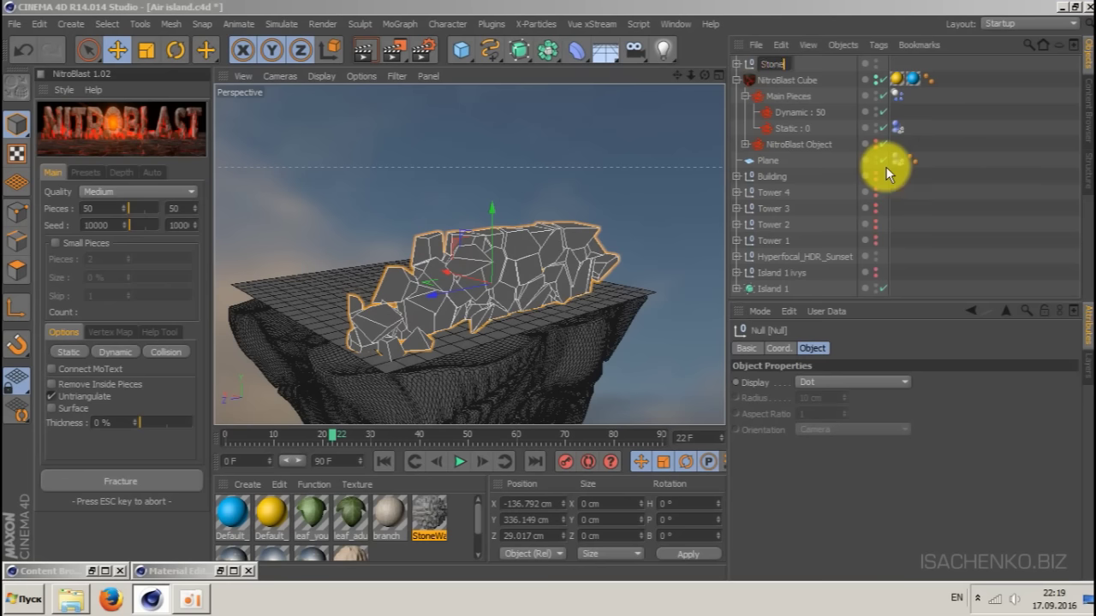
pyautogui.press('Return')
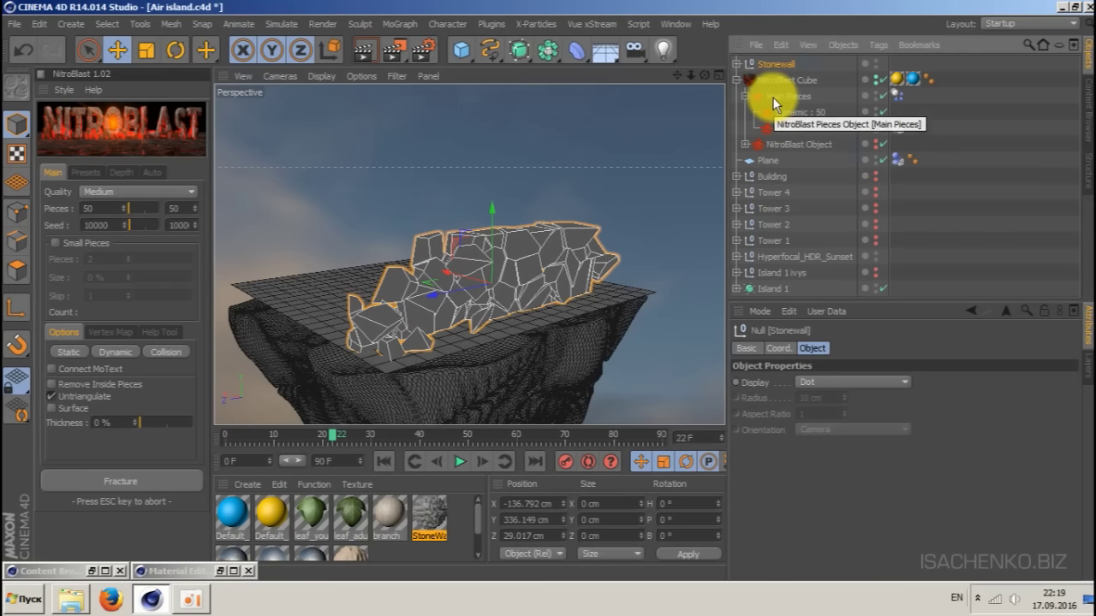
# - Delete the NitroBlast Cube object with its remaining children
pyautogui.click(789, 80)
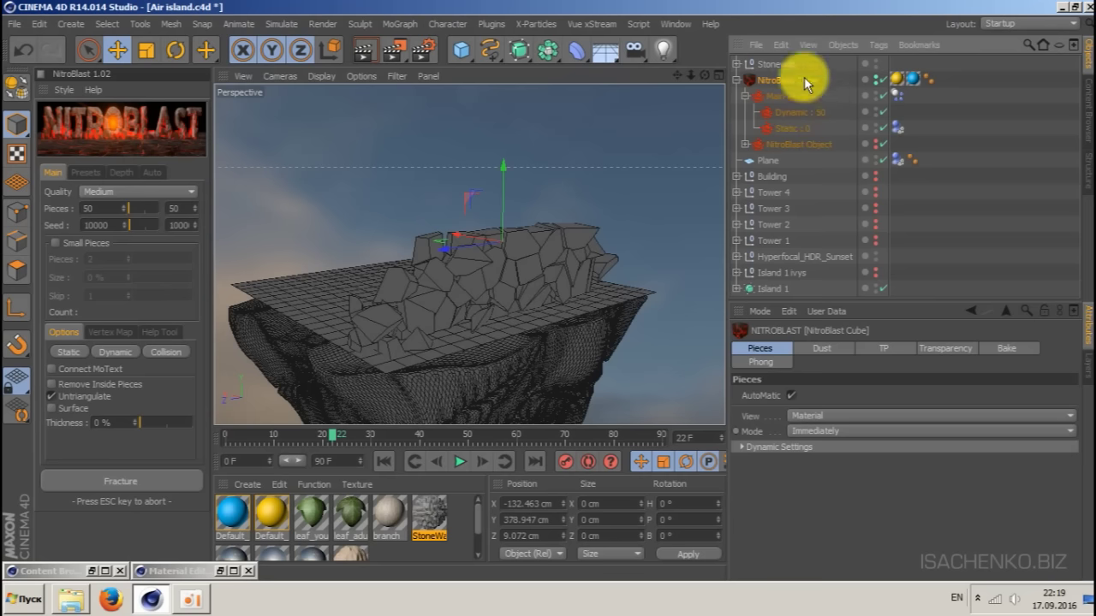
pyautogui.click(735, 79)
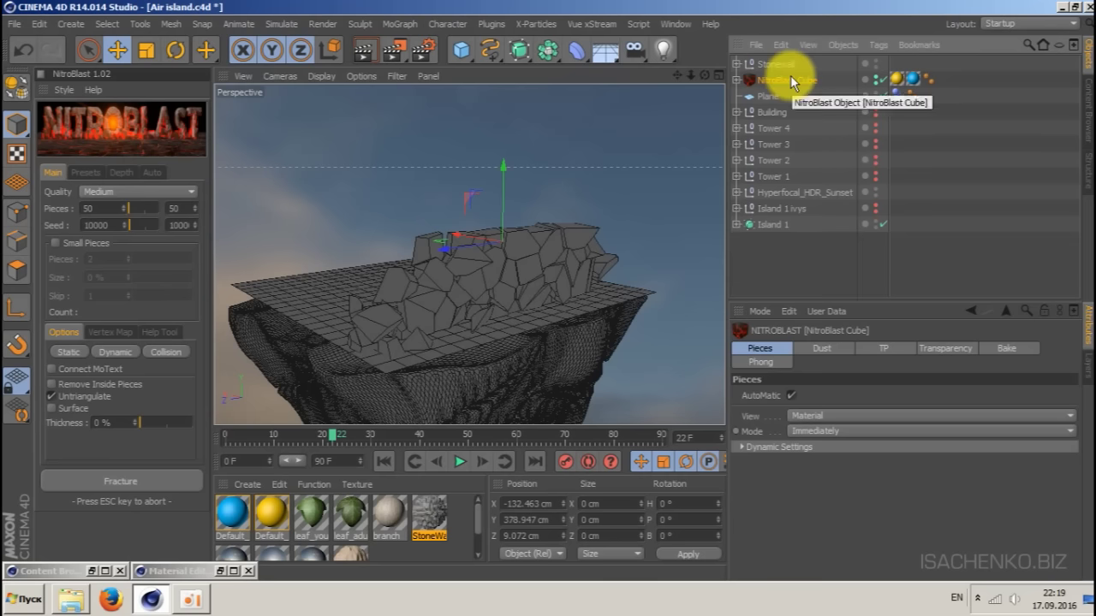
pyautogui.press('Delete')
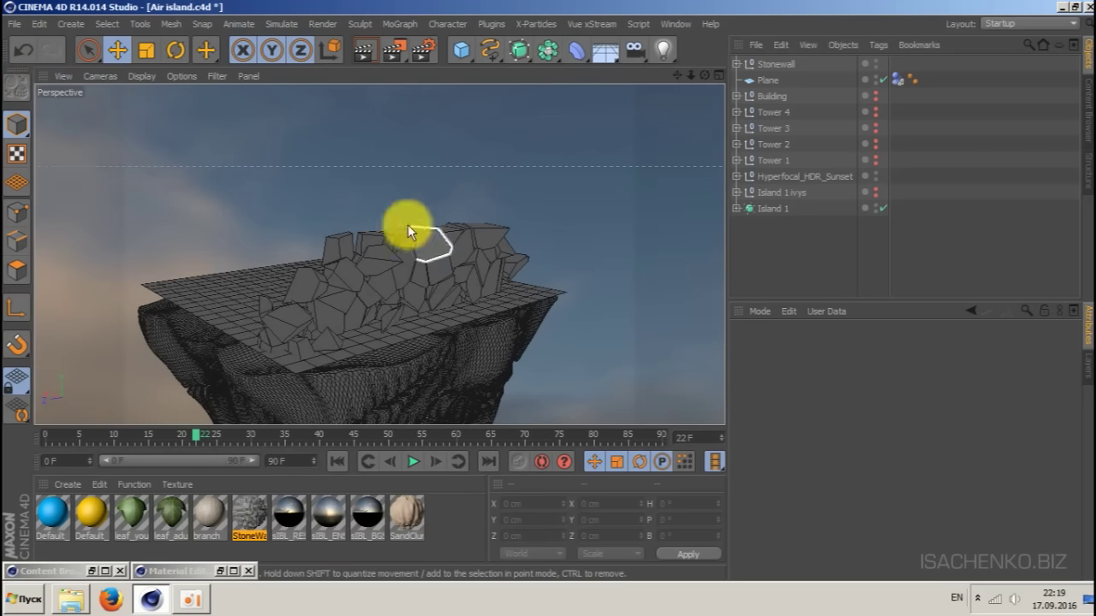
# - Inspect the ruined wall from several sides for badly placed fragments
pyautogui.moveTo(677, 76); pyautogui.dragTo(686, 38)
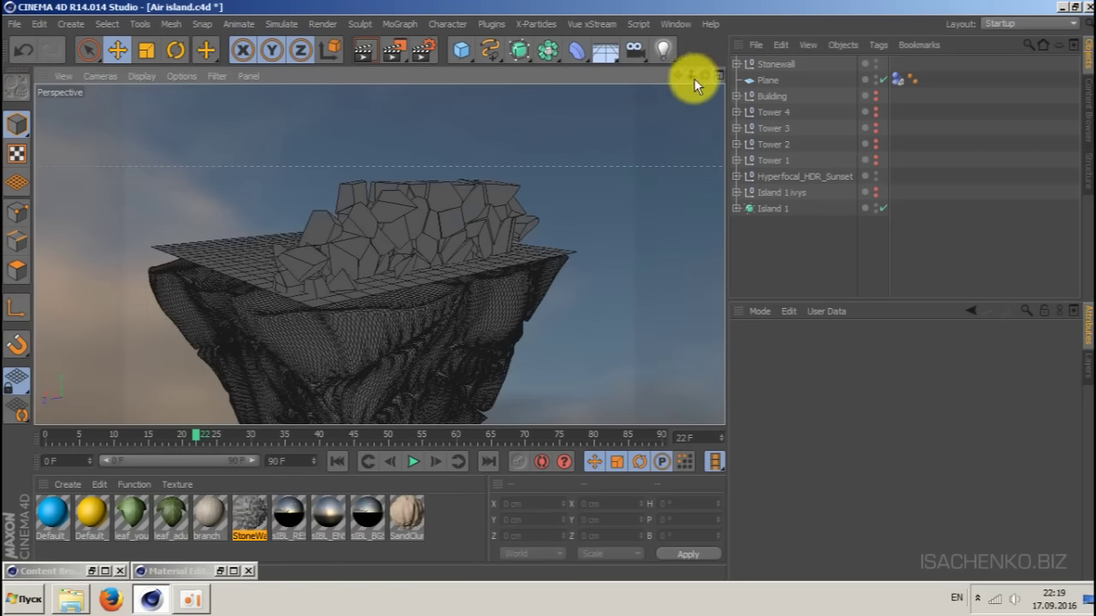
pyautogui.moveTo(704, 75); pyautogui.dragTo(548, 84)
pyautogui.keyDown('alt'); pyautogui.moveTo(379, 254); pyautogui.dragTo(360, 198); pyautogui.keyUp('alt')
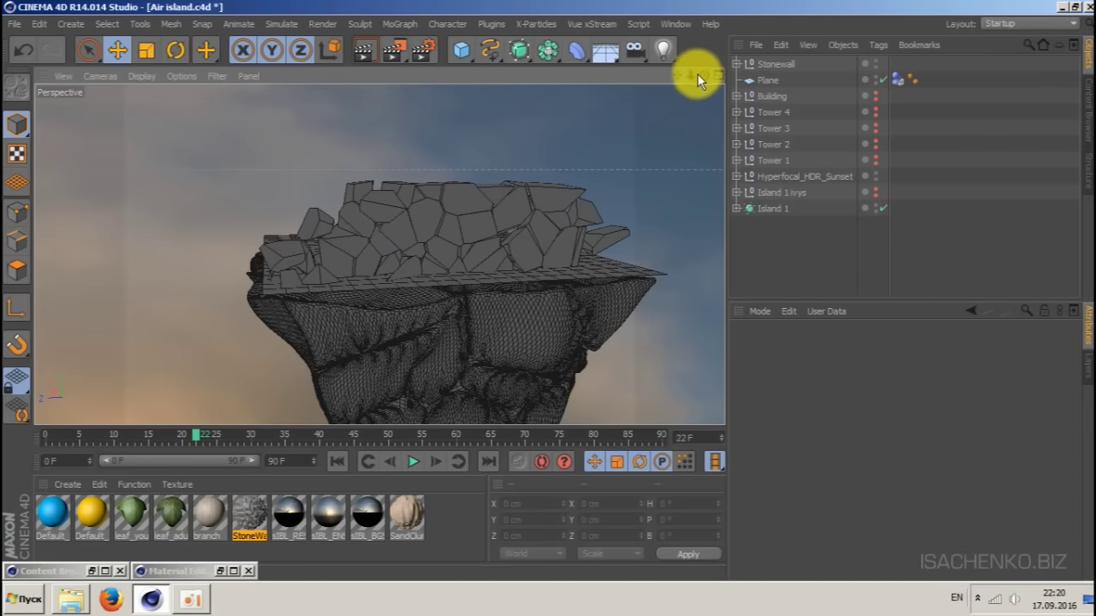
pyautogui.moveTo(701, 74); pyautogui.dragTo(843, 101)
pyautogui.click(394, 208)
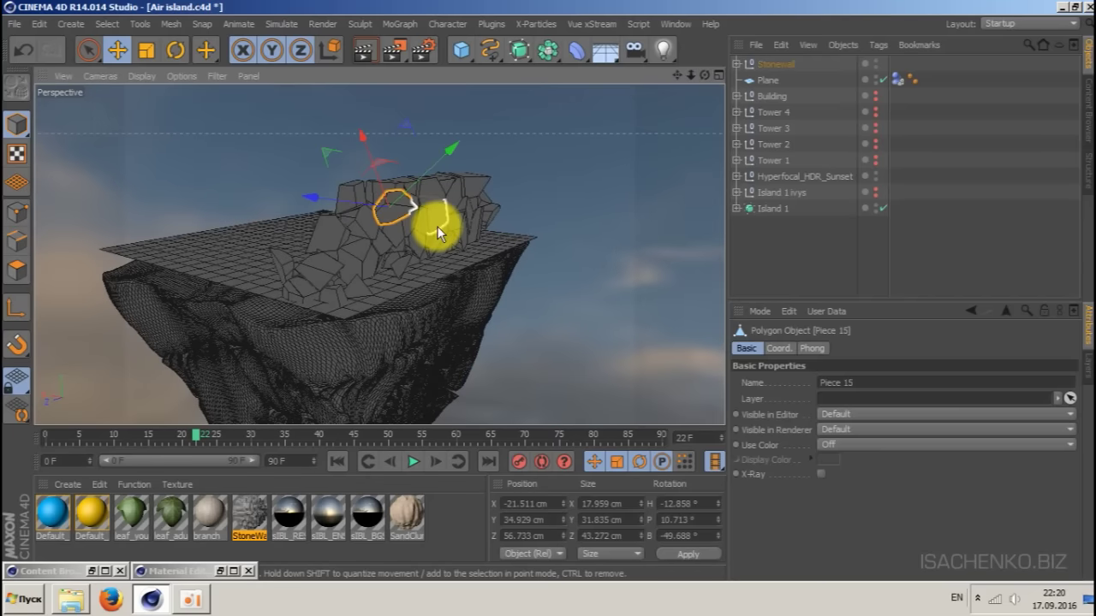
pyautogui.hotkey('ctrl', 'shift', 'a')
pyautogui.scroll(2, 350, 186)
pyautogui.scroll(3, 341, 193)
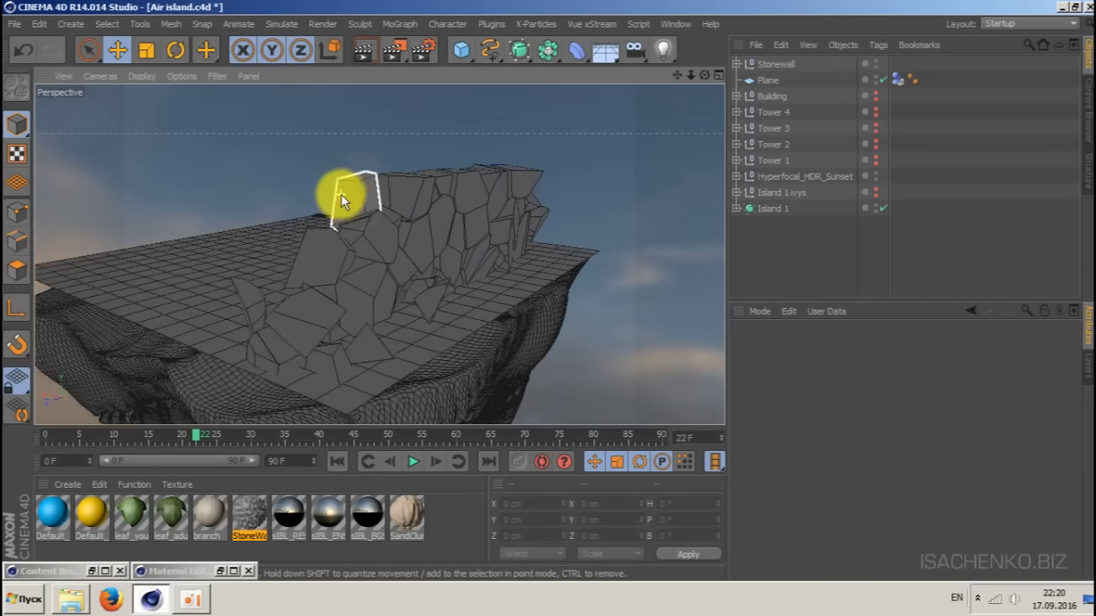
pyautogui.scroll(1, 342, 195)
# - Delete the loose fragments Piece 1 and Piece 47 lying on the plane at the two ends of the wall
pyautogui.moveTo(704, 75)
pyautogui.mouseDown()
pyautogui.moveTo(720, 77)
pyautogui.moveTo(700, 75)
pyautogui.mouseUp()
pyautogui.click(285, 341)
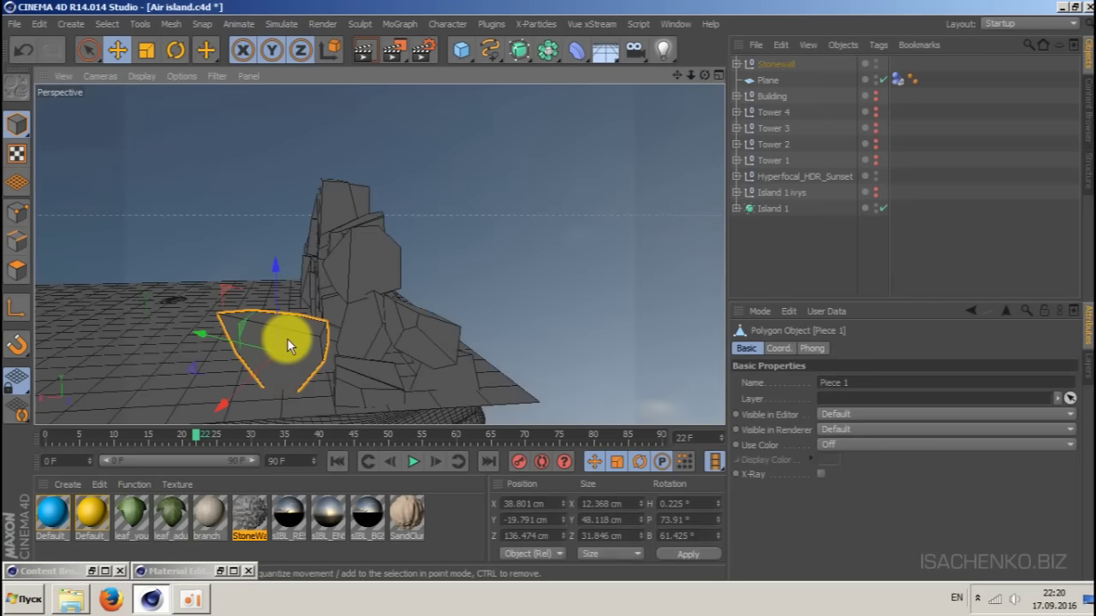
pyautogui.hotkey('ctrl', 'shift', 'a')
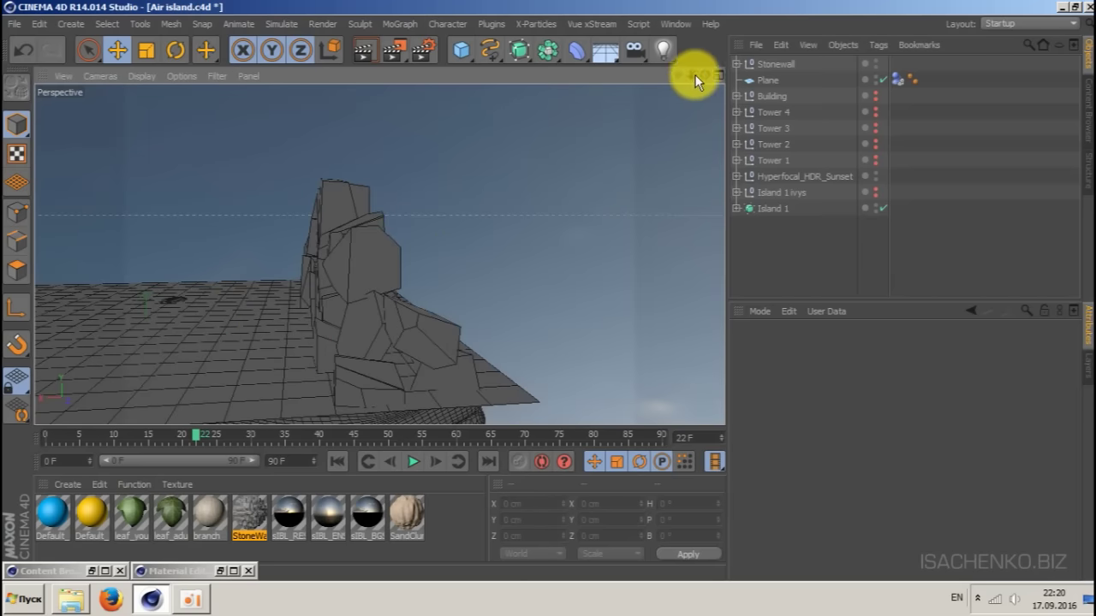
pyautogui.moveTo(704, 76); pyautogui.dragTo(633, 83)
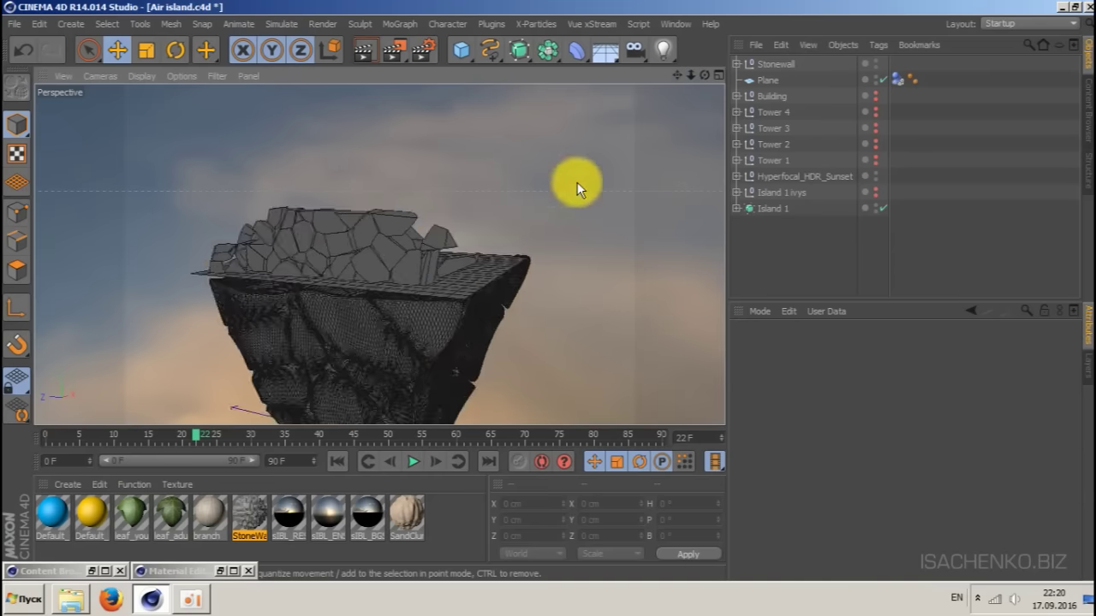
pyautogui.scroll(4, 537, 219)
pyautogui.click(326, 368)
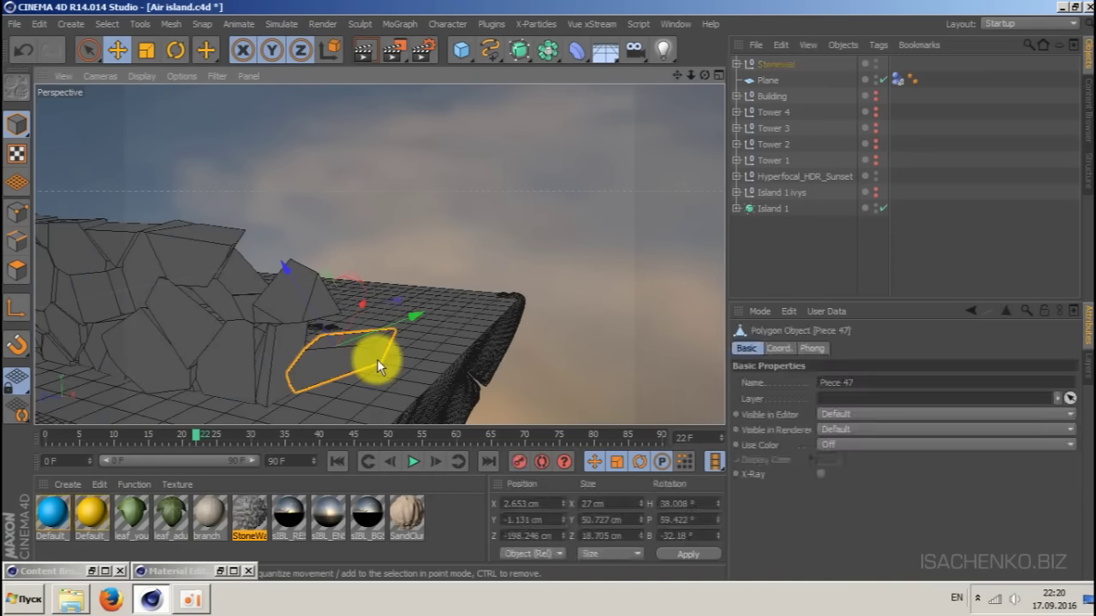
pyautogui.press('Delete')
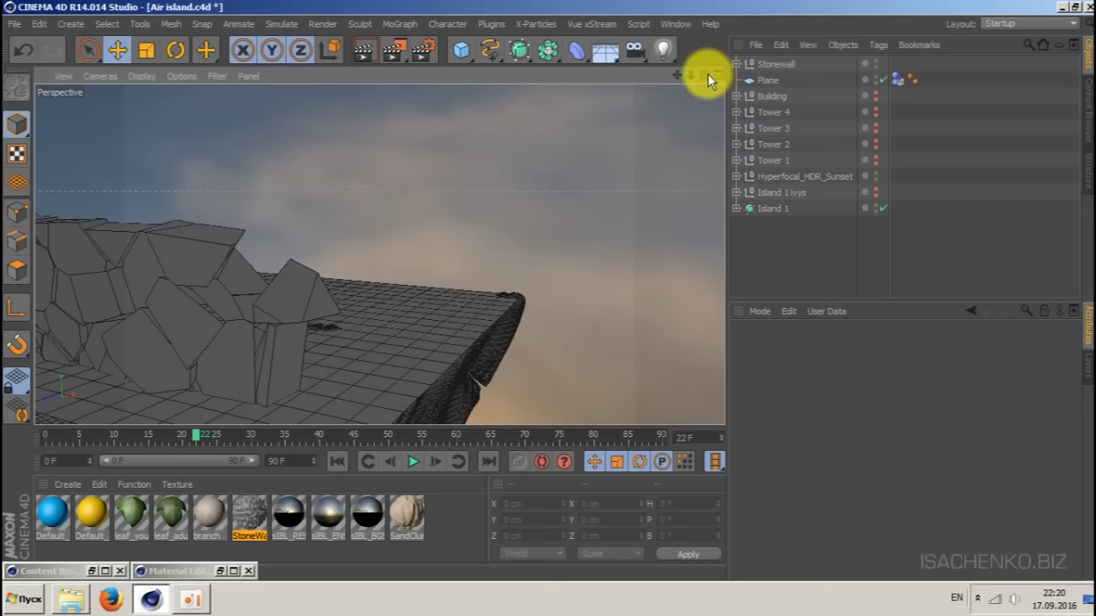
# - Delete Piece 45, the fragment sticking out at the upright end of the wall
pyautogui.moveTo(705, 75)
pyautogui.mouseDown()
pyautogui.moveTo(428, 77)
pyautogui.moveTo(698, 81)
pyautogui.mouseUp()
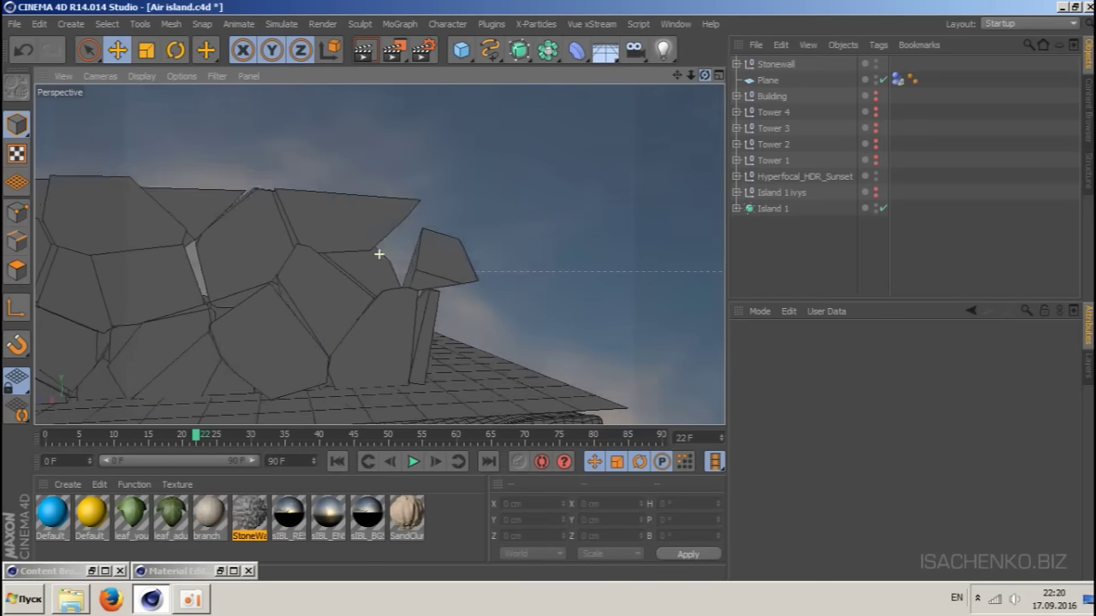
pyautogui.scroll(2, 380, 254)
pyautogui.click(401, 268)
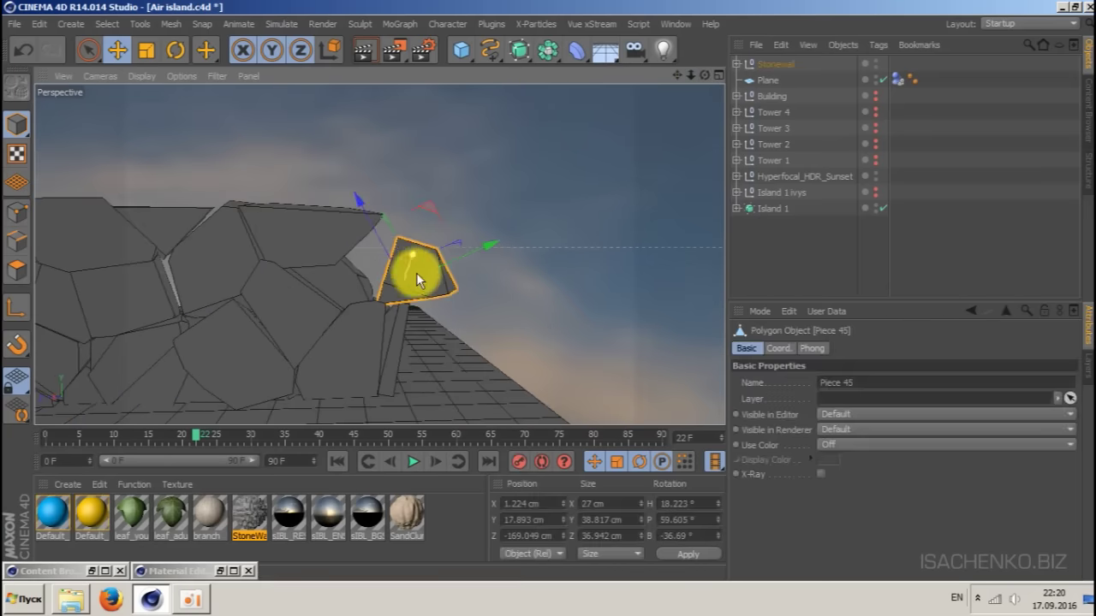
pyautogui.click(501, 294)
pyautogui.scroll(-8, 392, 262)
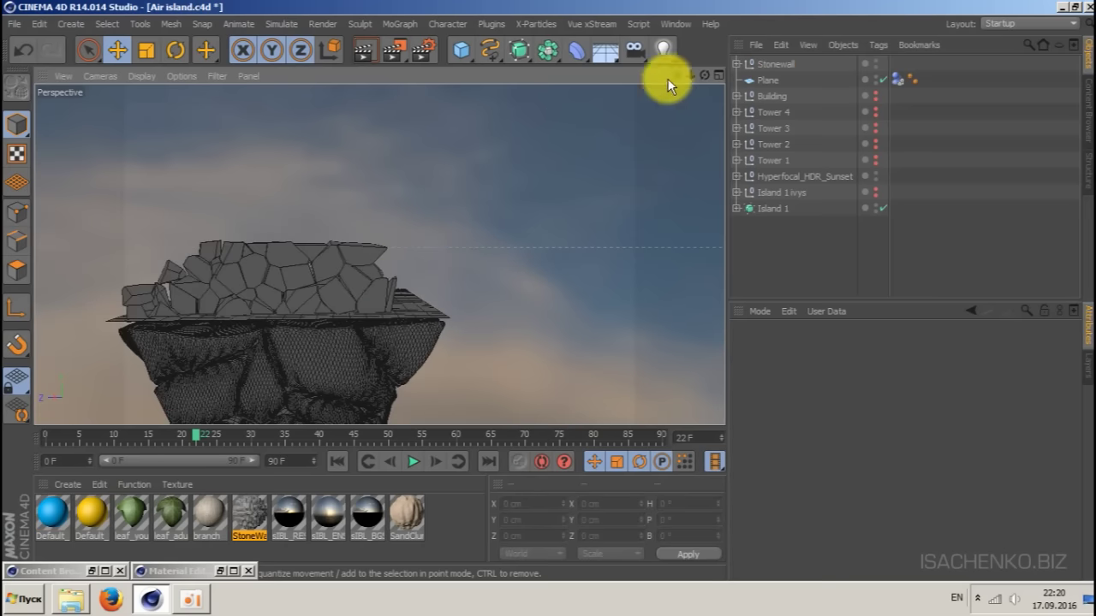
# - Add a HyperNURBS object named Stonewall and nest the Stonewall null with the wall pieces inside it
pyautogui.moveTo(676, 74)
pyautogui.mouseDown()
pyautogui.moveTo(706, 73)
pyautogui.moveTo(642, 98)
pyautogui.moveTo(680, 93)
pyautogui.mouseUp()
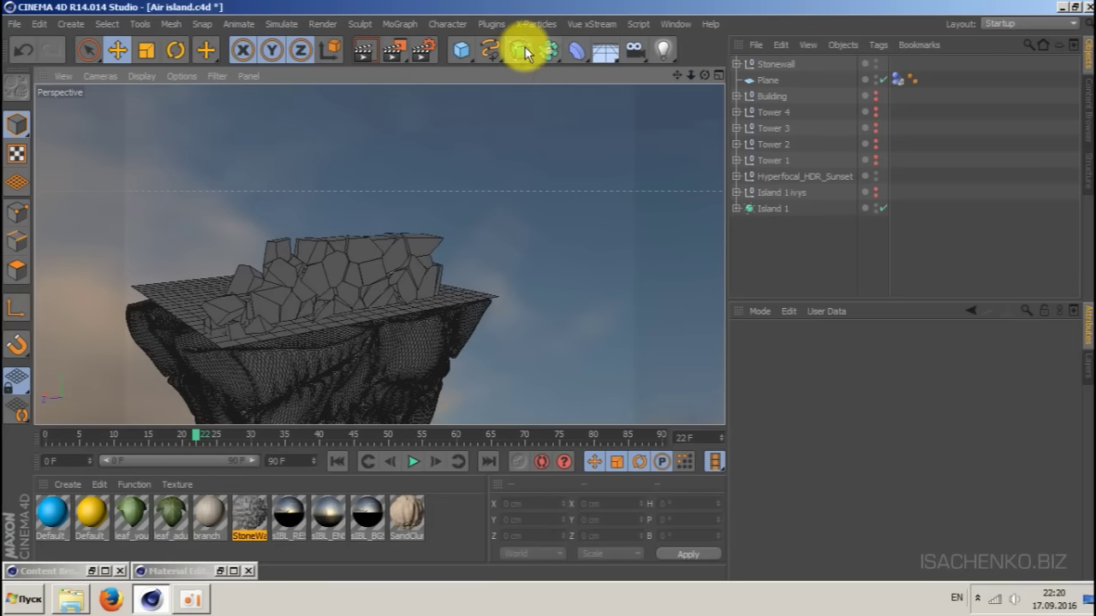
pyautogui.moveTo(525, 49); pyautogui.dragTo(562, 73)
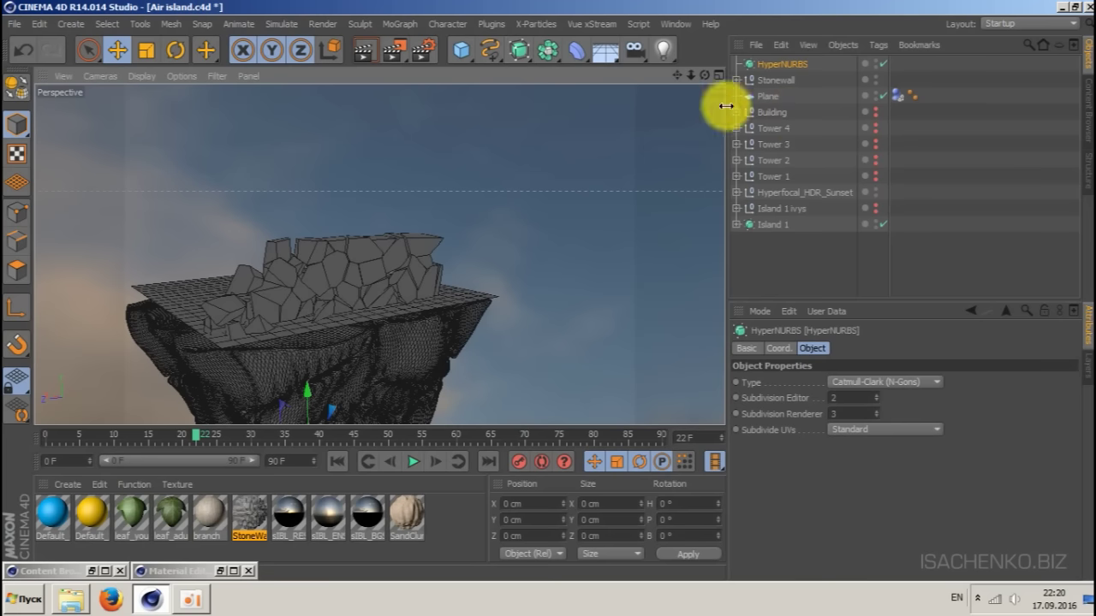
pyautogui.doubleClick(781, 64)
pyautogui.write('Stonewa')
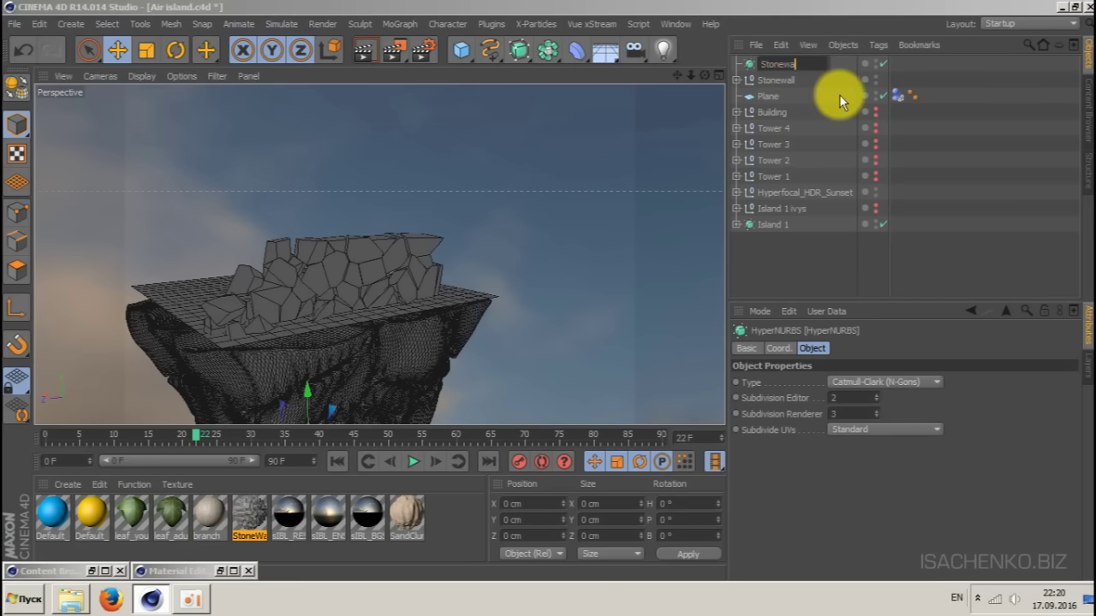
pyautogui.write('ll')
pyautogui.press('Return')
pyautogui.moveTo(791, 80)
pyautogui.mouseDown()
pyautogui.moveTo(781, 79)
pyautogui.moveTo(786, 64)
pyautogui.mouseUp()
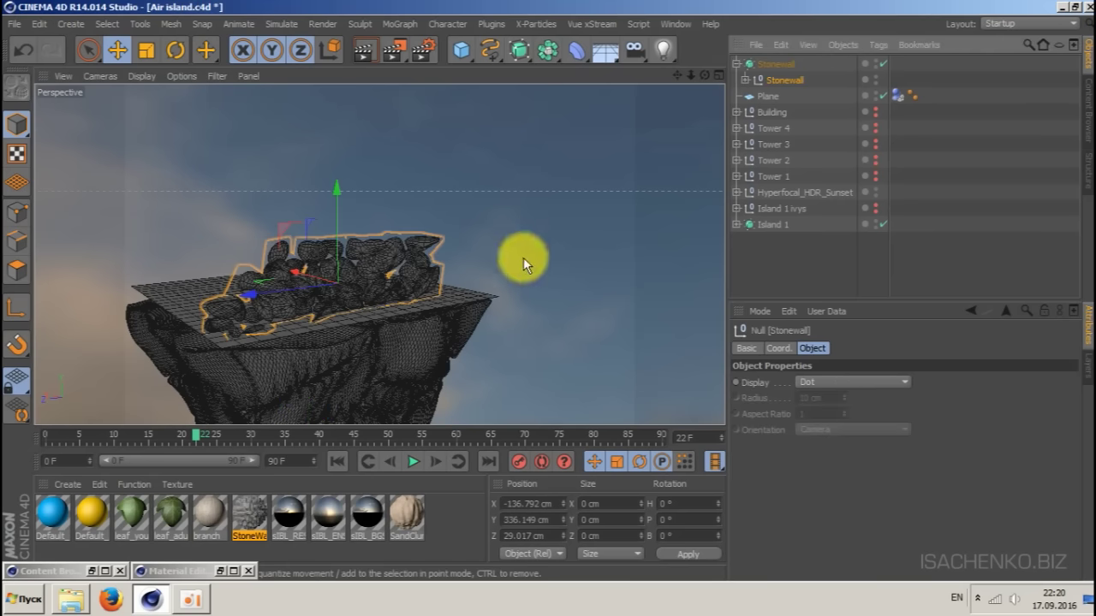
# - Try an editor and renderer subdivision of 1 on the Stonewall HyperNURBS and inspect the stones
pyautogui.click(772, 65)
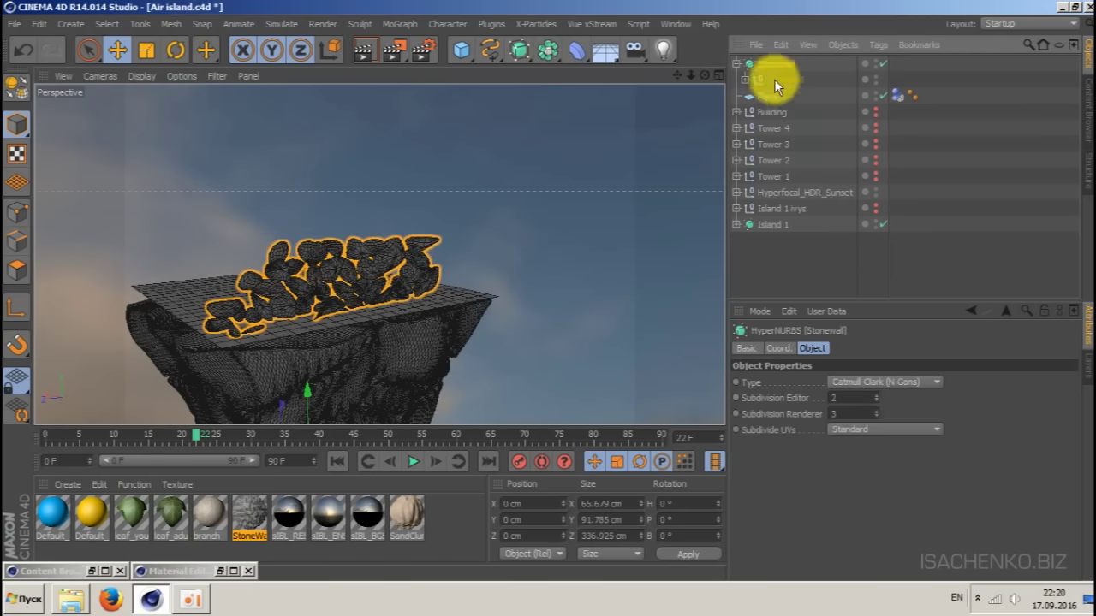
pyautogui.click(875, 400)
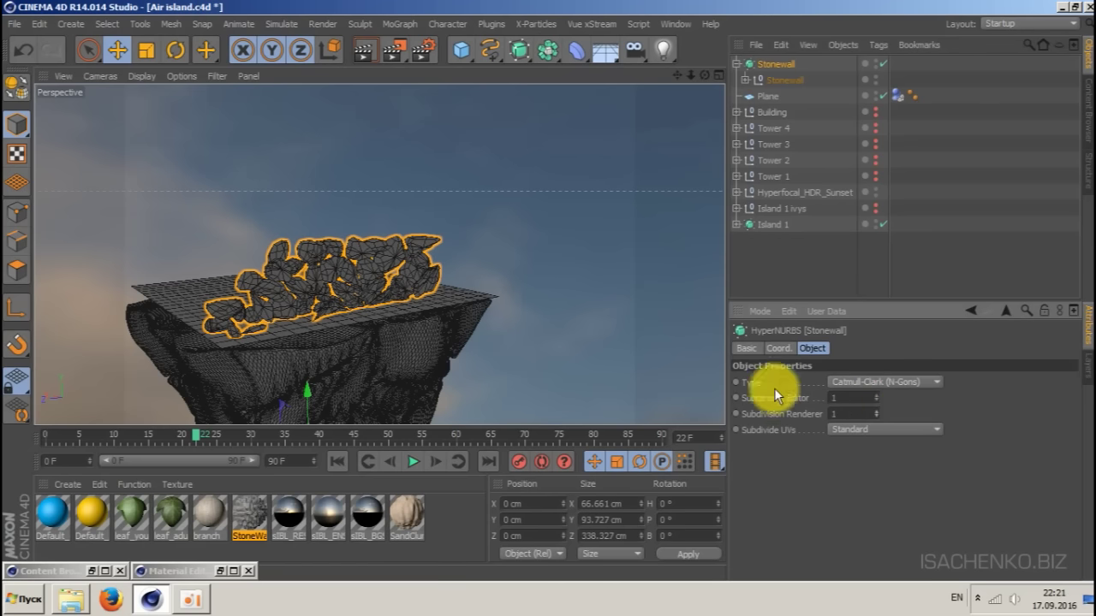
pyautogui.moveTo(705, 75)
pyautogui.mouseDown()
pyautogui.moveTo(548, 103)
pyautogui.moveTo(705, 75)
pyautogui.mouseUp()
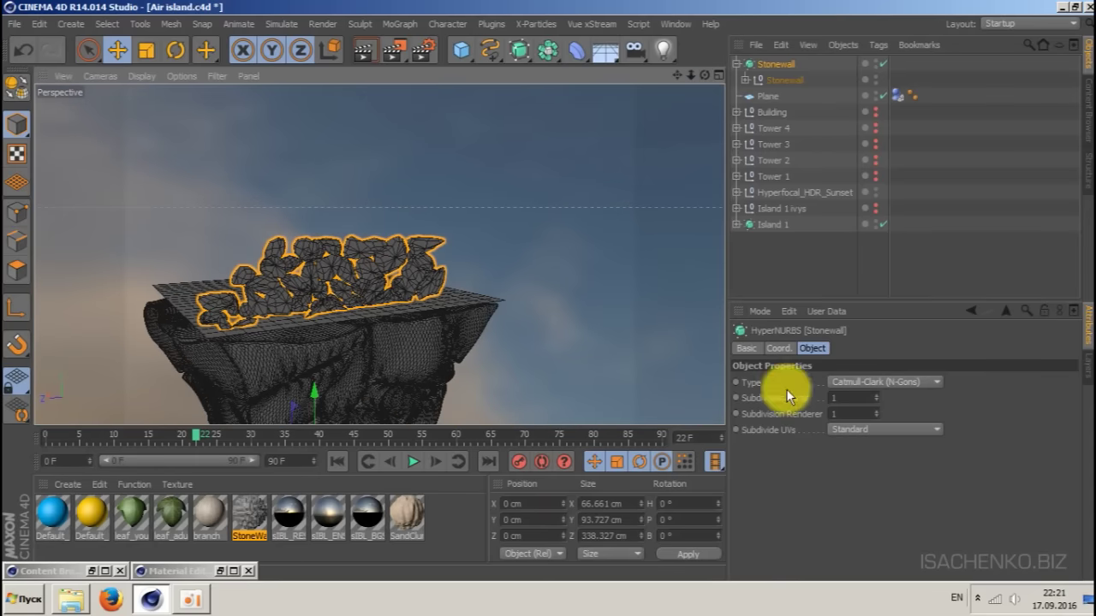
pyautogui.scroll(6, 318, 248)
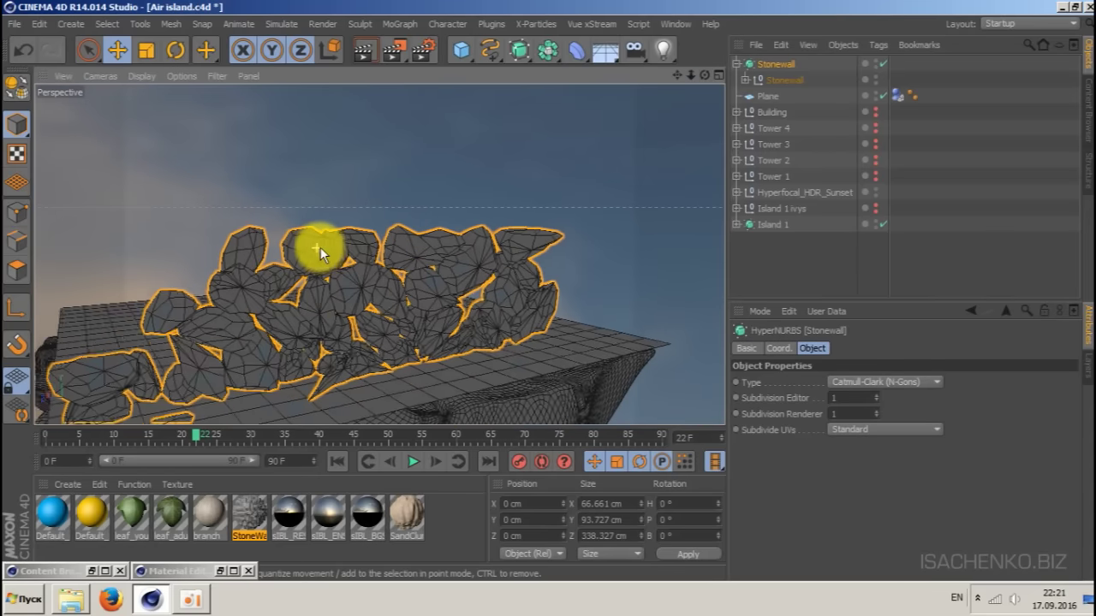
pyautogui.scroll(-4, 321, 246)
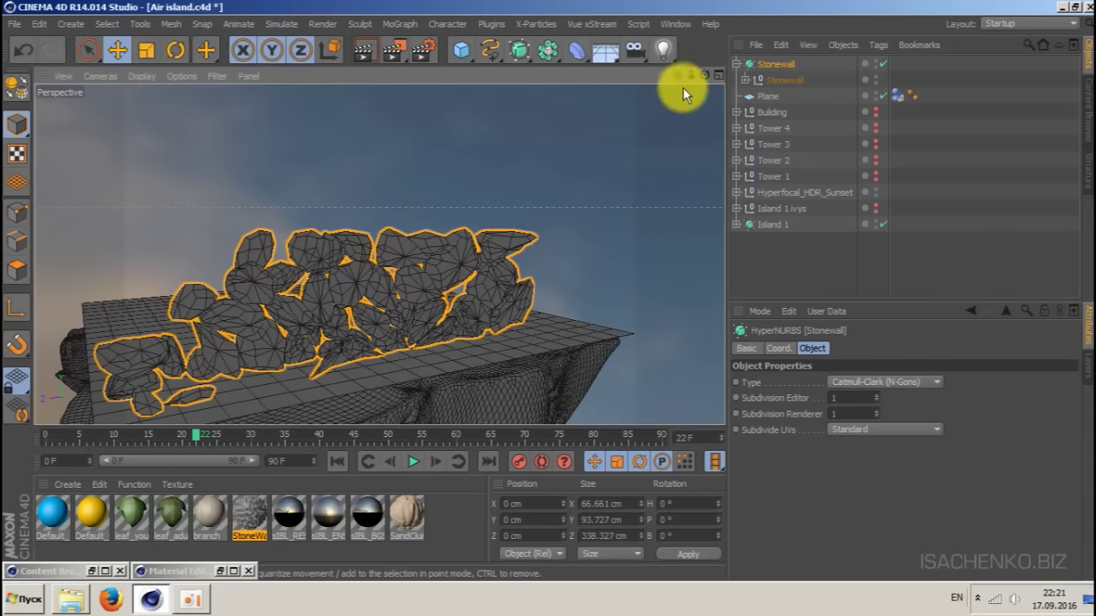
pyautogui.moveTo(677, 75); pyautogui.dragTo(750, 21)
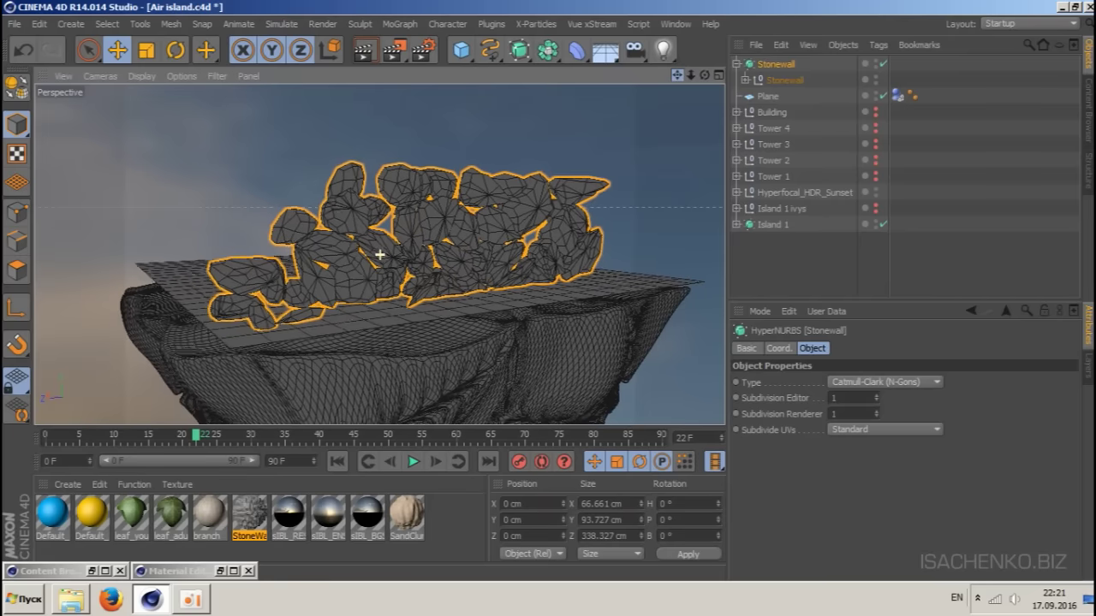
# - Set both the editor and renderer subdivision of the Stonewall HyperNURBS to 2
pyautogui.click(876, 394)
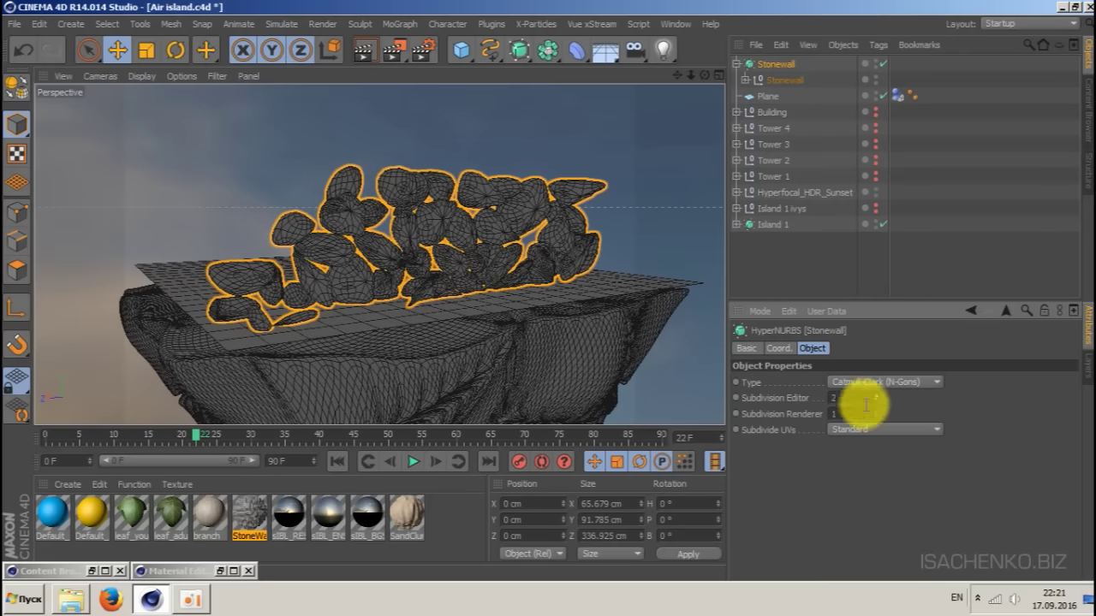
pyautogui.click(875, 411)
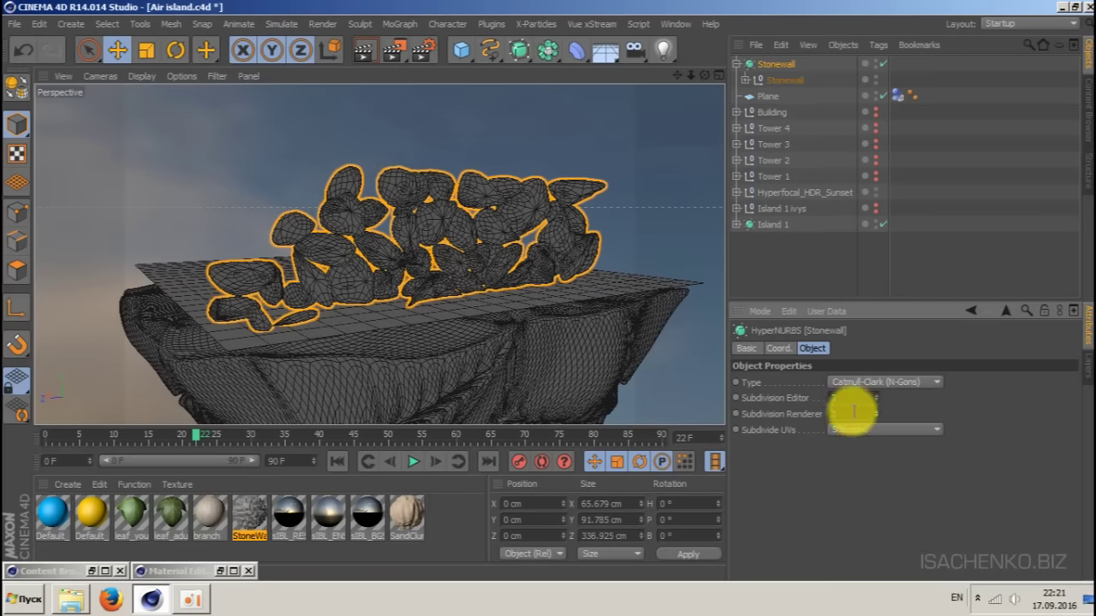
pyautogui.moveTo(705, 75); pyautogui.dragTo(659, 92)
pyautogui.moveTo(379, 254); pyautogui.dragTo(379, 253)
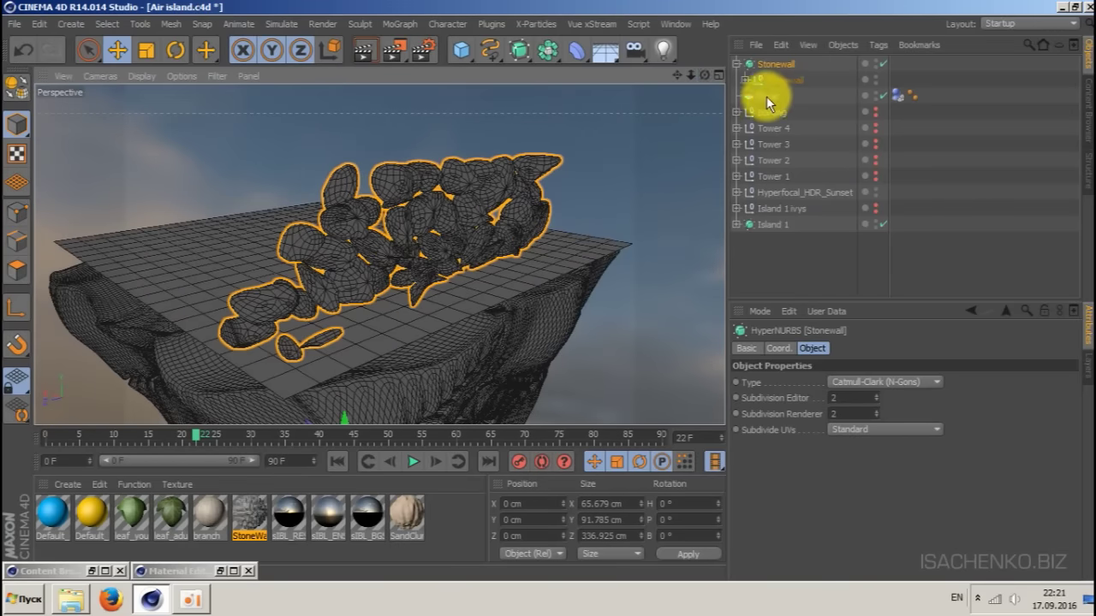
# - Delete the Plane object under the wall and return the timeline to frame 0
pyautogui.click(766, 97)
pyautogui.press('Delete')
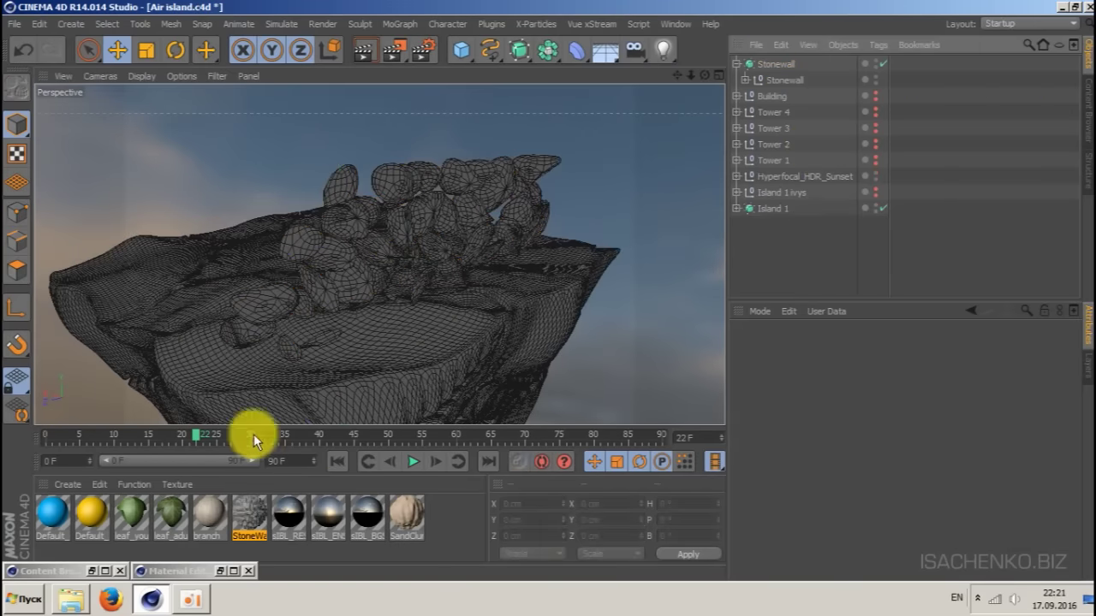
pyautogui.click(336, 461)
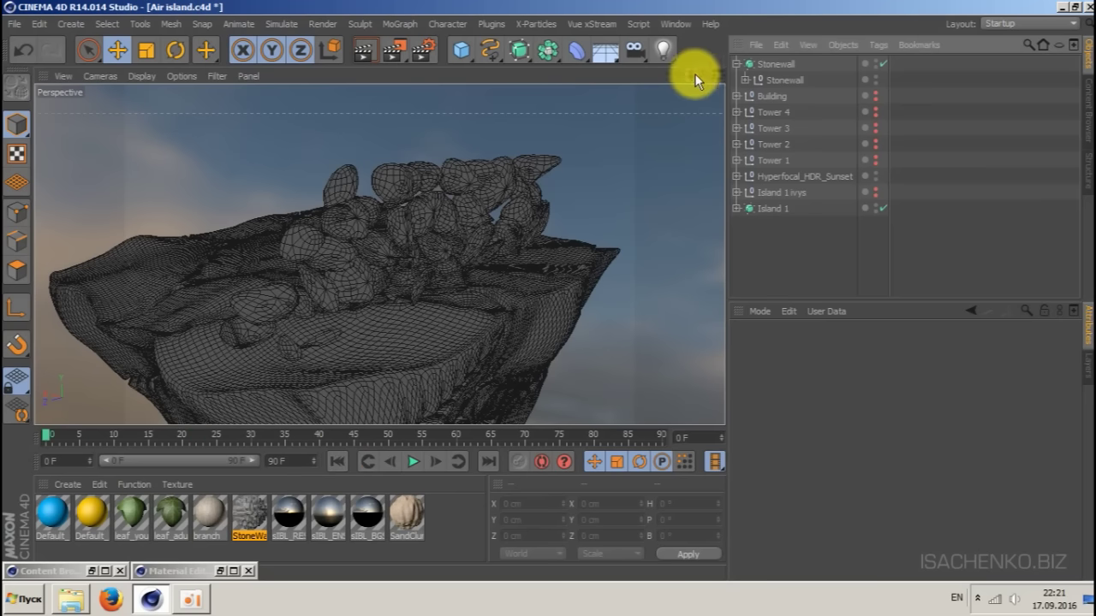
# - Make the Building and Tower 1 to Tower 4 groups visible again
pyautogui.moveTo(694, 79); pyautogui.dragTo(695, 78)
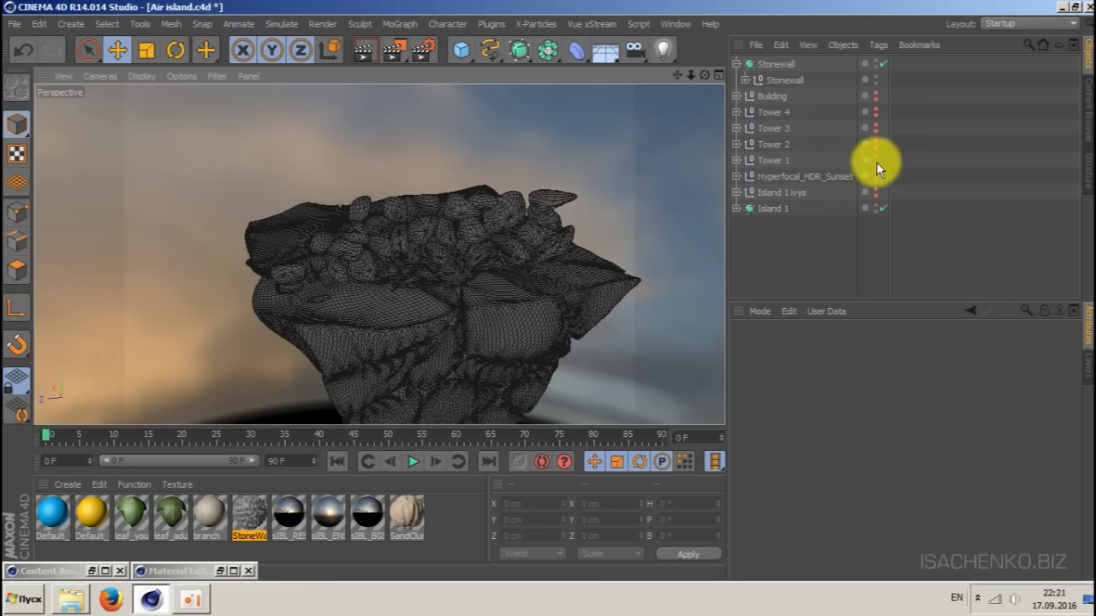
pyautogui.moveTo(876, 161); pyautogui.dragTo(876, 95)
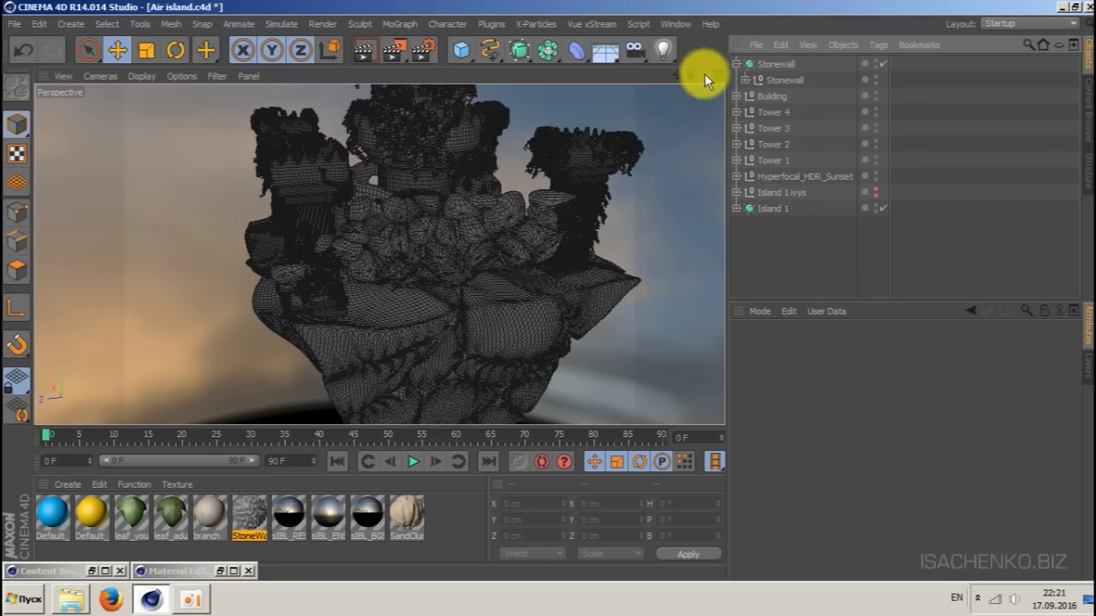
# - Move the Stonewall null along X to about -142.149 cm and check how it lines up with the towers
pyautogui.moveTo(705, 74); pyautogui.dragTo(736, 85)
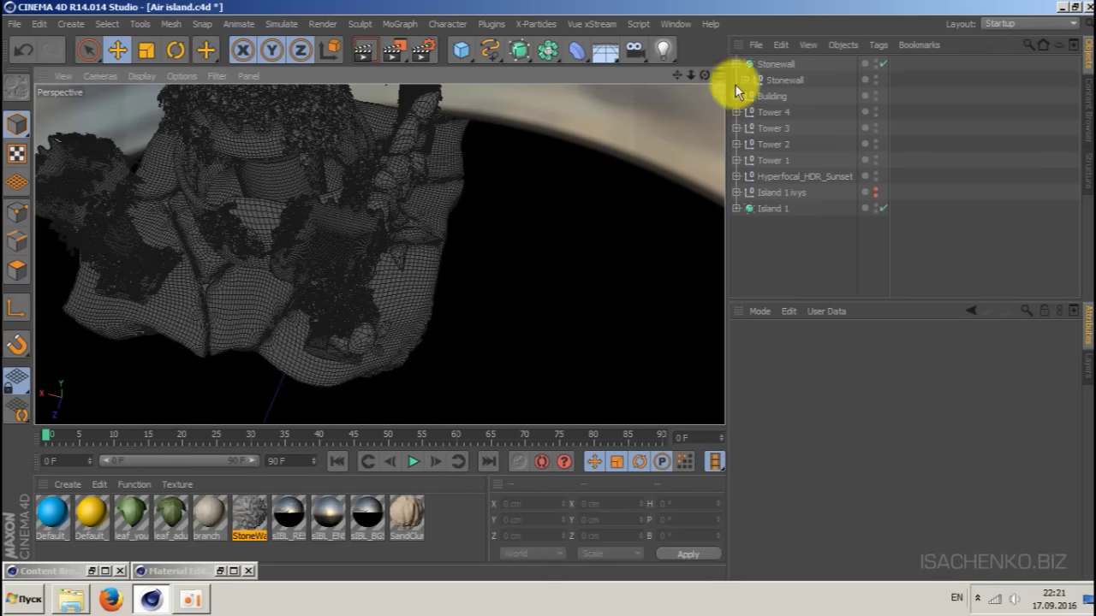
pyautogui.click(769, 65)
pyautogui.click(772, 78)
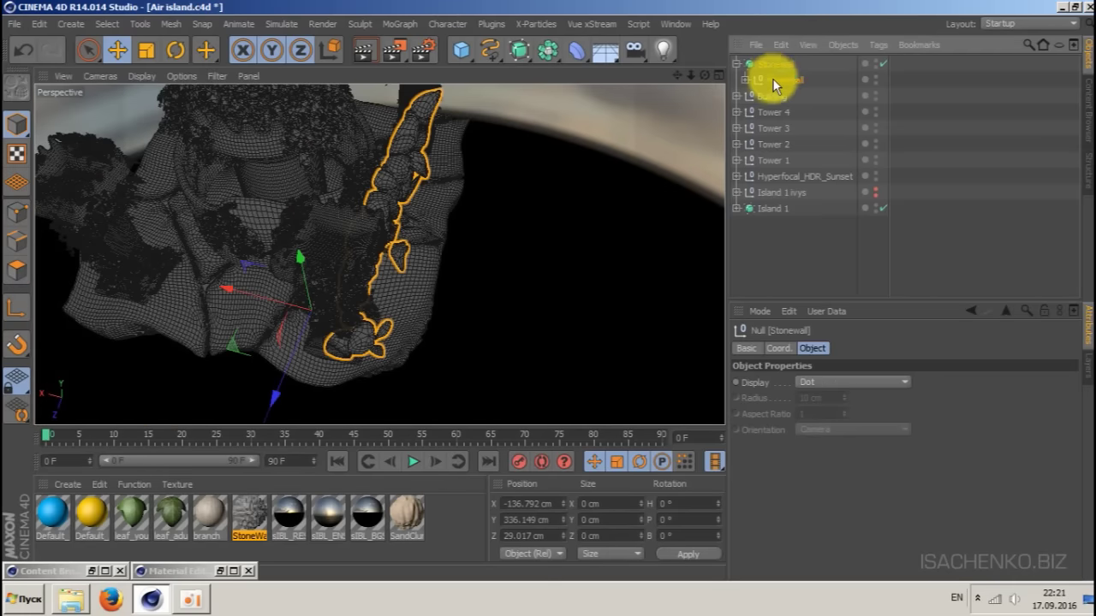
pyautogui.moveTo(379, 205); pyautogui.dragTo(309, 190)
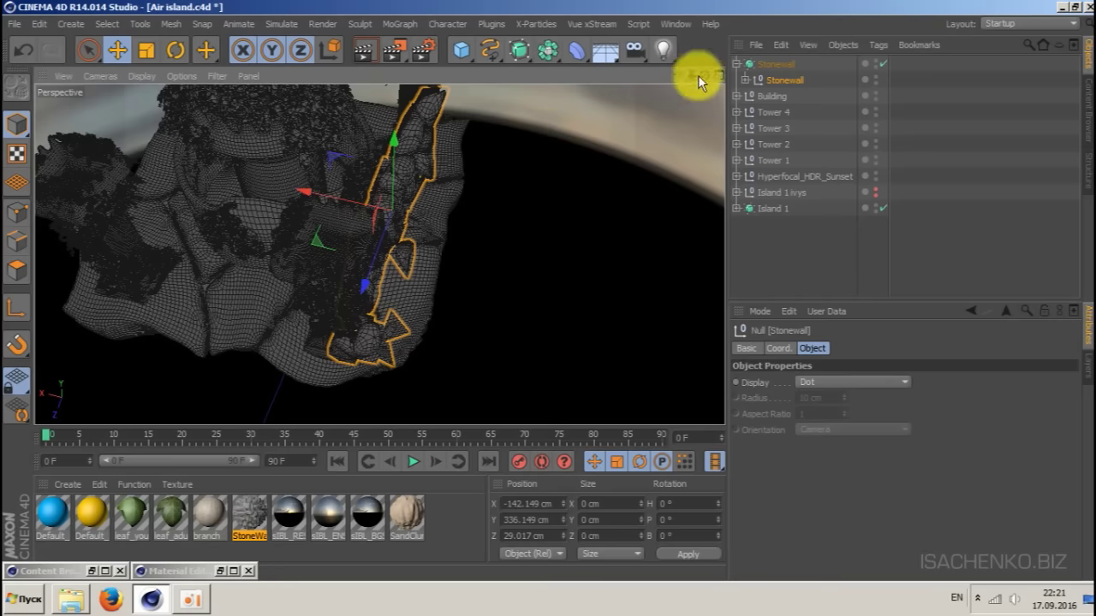
pyautogui.moveTo(704, 75); pyautogui.dragTo(738, 103)
pyautogui.moveTo(379, 254); pyautogui.dragTo(378, 254)
pyautogui.moveTo(578, 144); pyautogui.dragTo(557, 148)
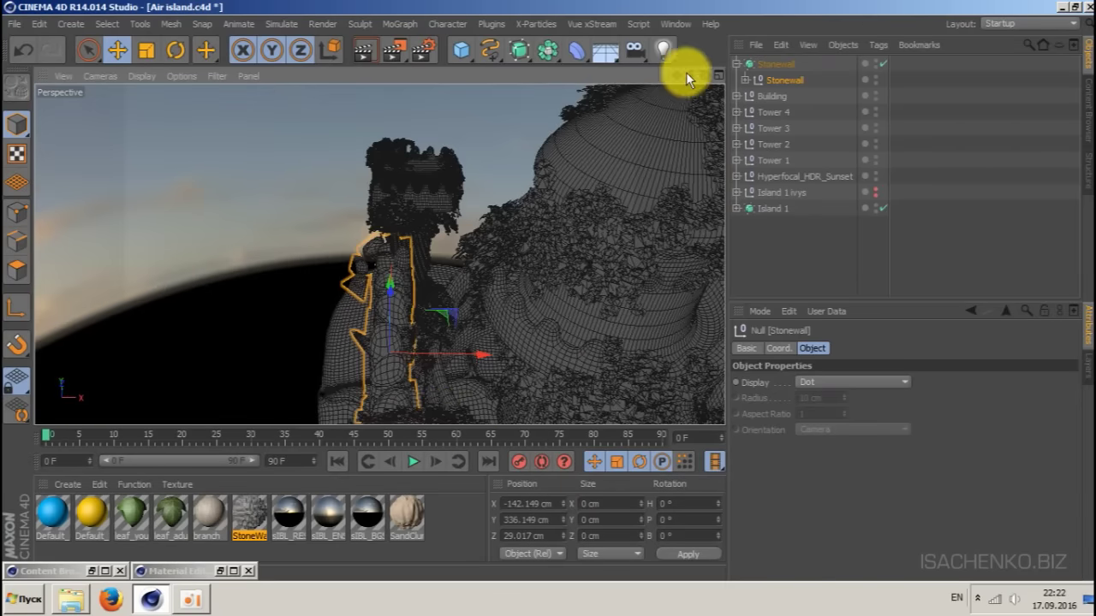
# - Switch the perspective view's display mode to Gouraud Shading
pyautogui.moveTo(705, 74); pyautogui.dragTo(634, 112)
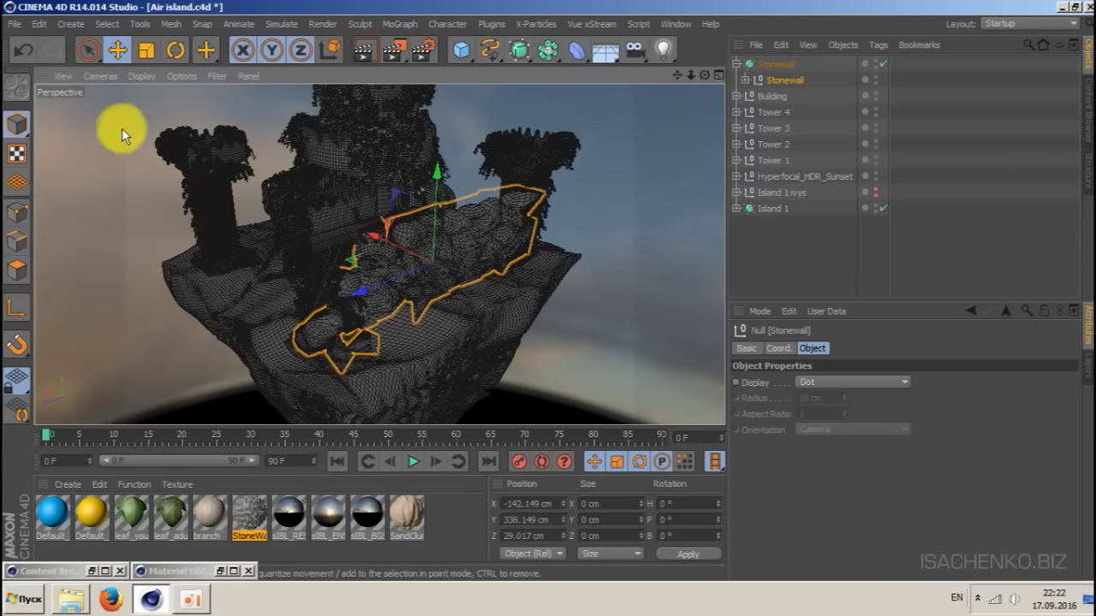
pyautogui.click(142, 76)
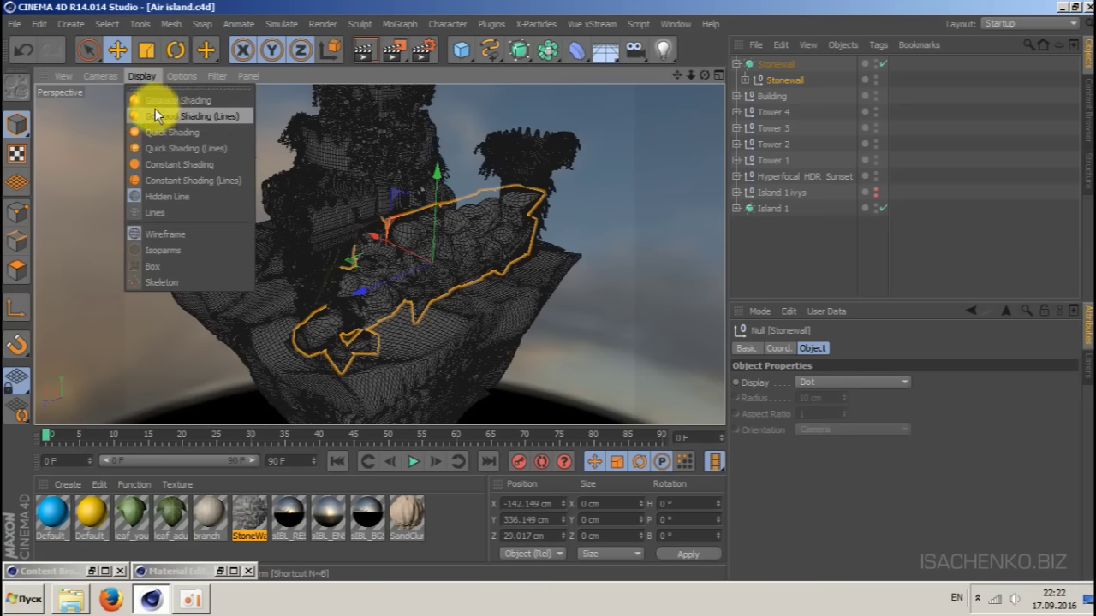
pyautogui.click(173, 101)
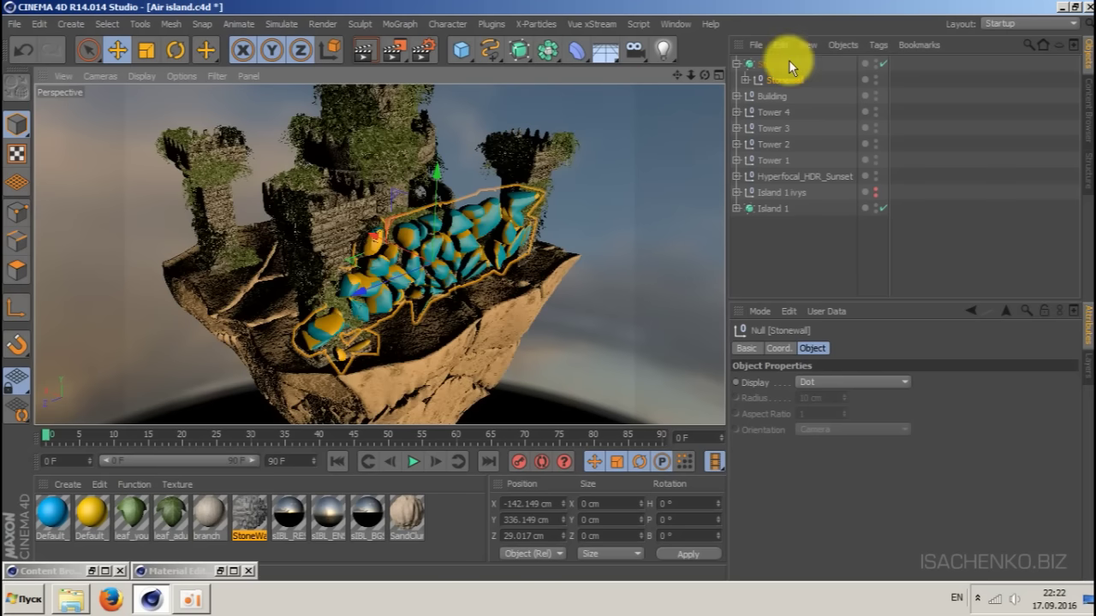
# - Delete the yellow and blue material tags and the UVW tags from all pieces in the Stonewall null
pyautogui.click(745, 80)
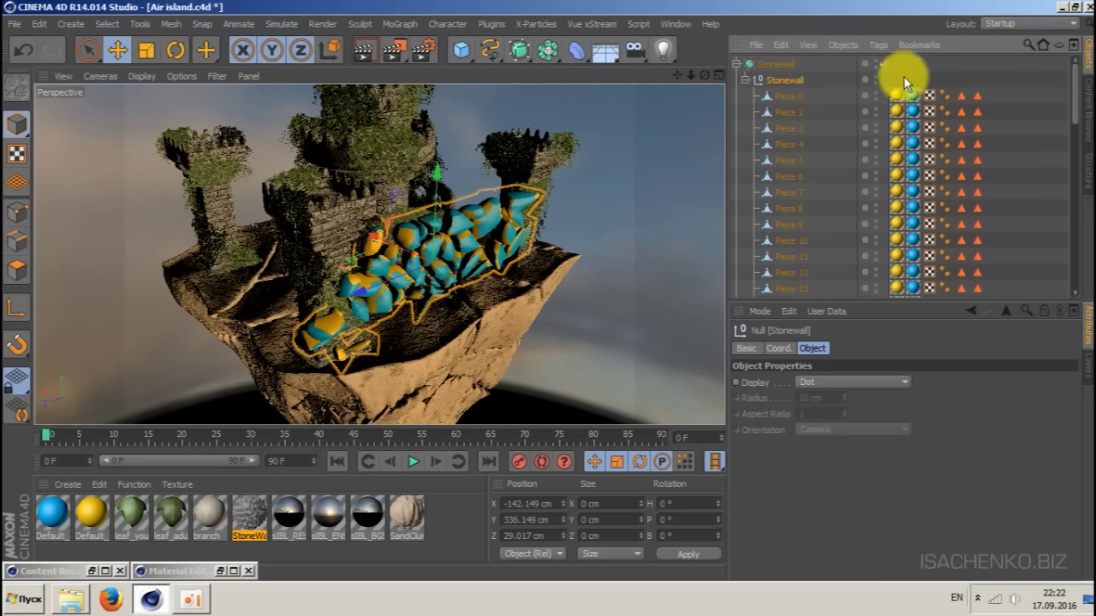
pyautogui.moveTo(894, 78); pyautogui.dragTo(931, 173)
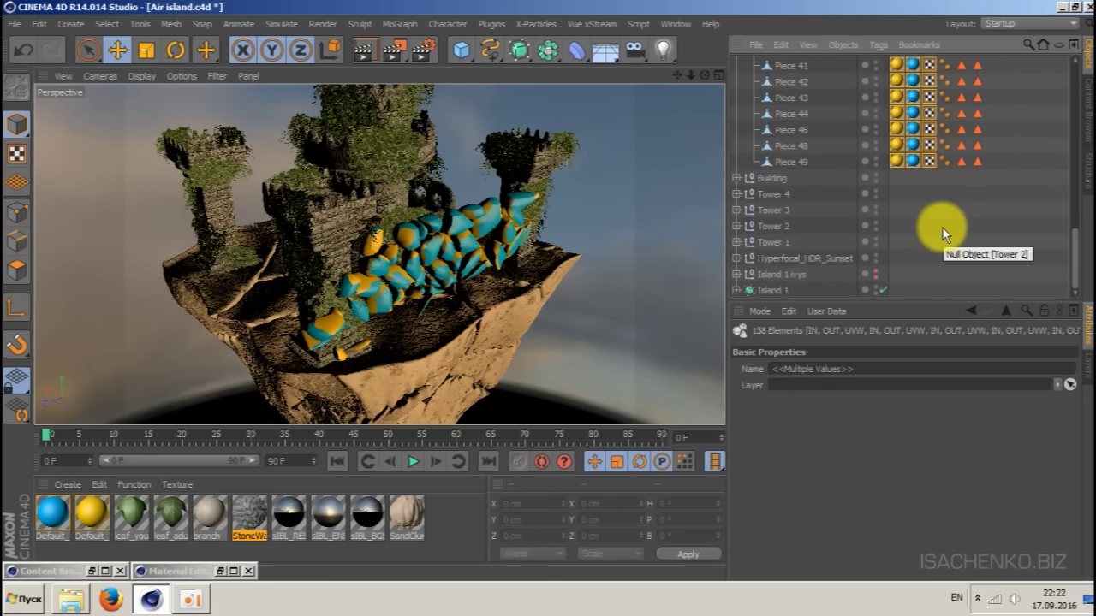
pyautogui.press('Delete')
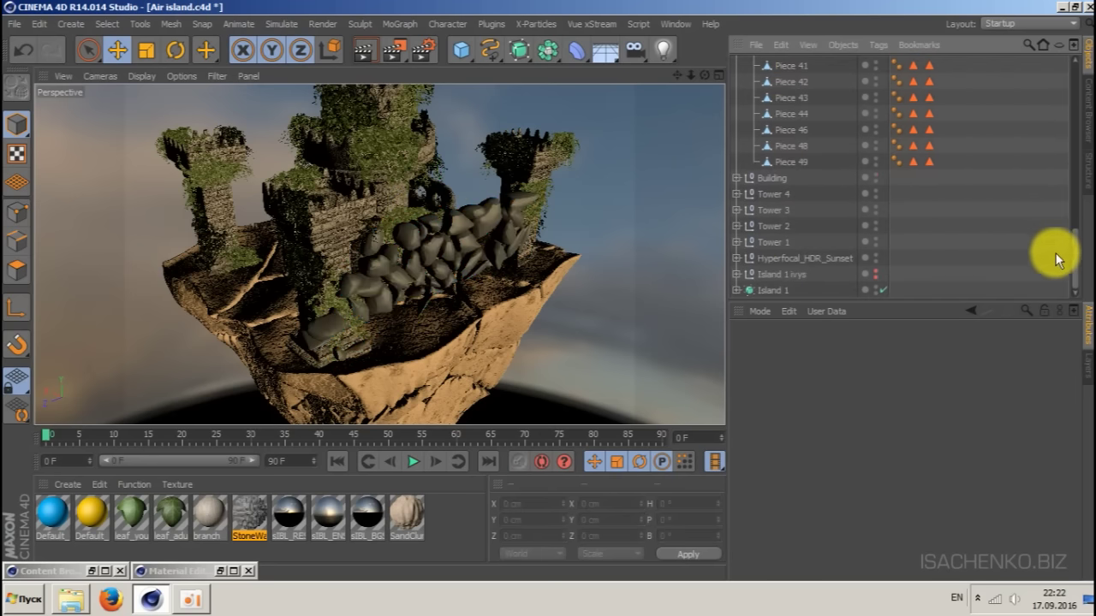
# - Delete the polygon selection tags from all the wall pieces
pyautogui.moveTo(1077, 255); pyautogui.dragTo(1071, 54)
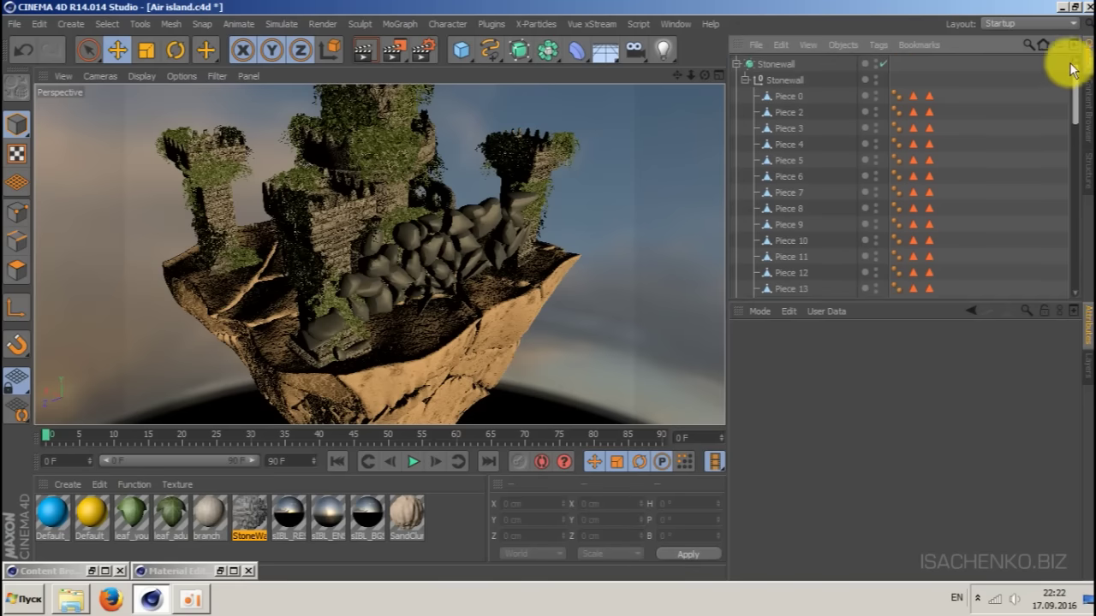
pyautogui.moveTo(951, 86); pyautogui.dragTo(912, 167)
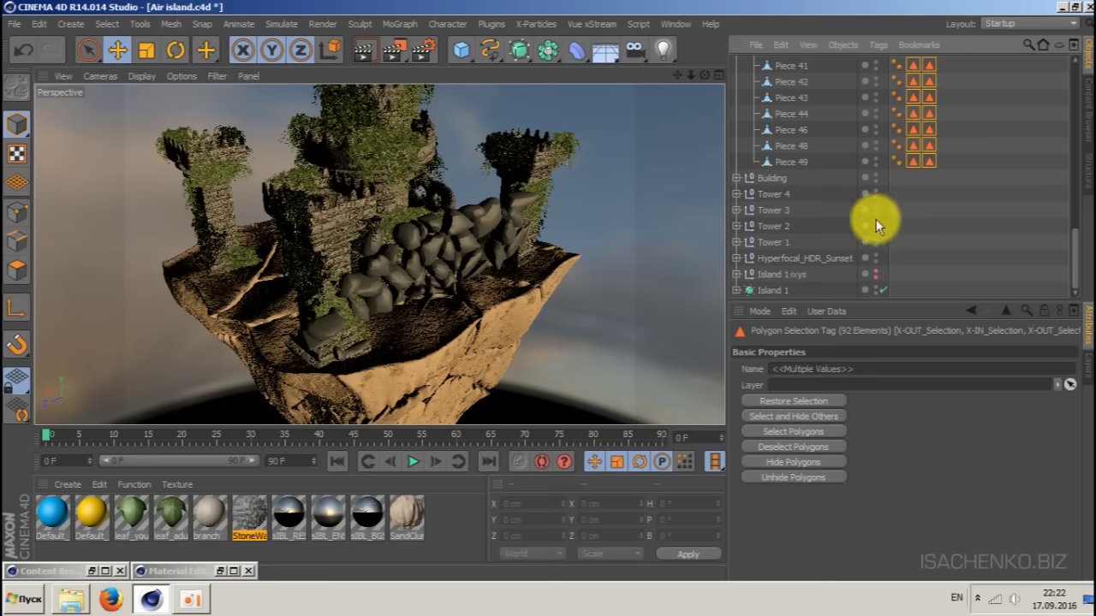
pyautogui.click(921, 184)
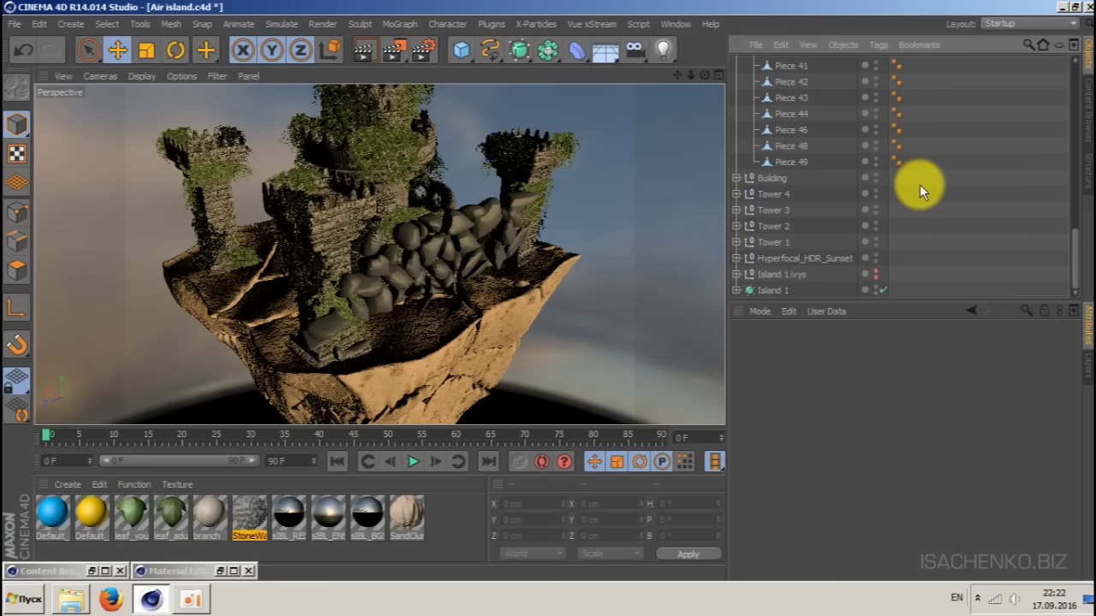
pyautogui.scroll(15, 953, 190)
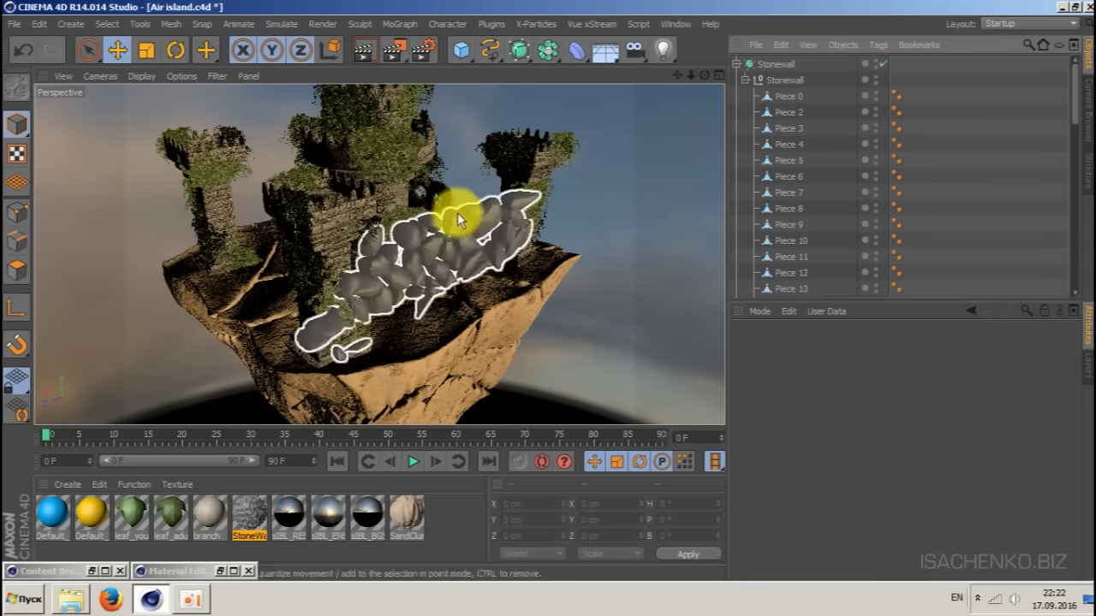
# - Remove the unused materials from the scene and collapse the Stonewall null in the object hierarchy
pyautogui.moveTo(704, 76)
pyautogui.mouseDown()
pyautogui.moveTo(676, 82)
pyautogui.moveTo(702, 73)
pyautogui.mouseUp()
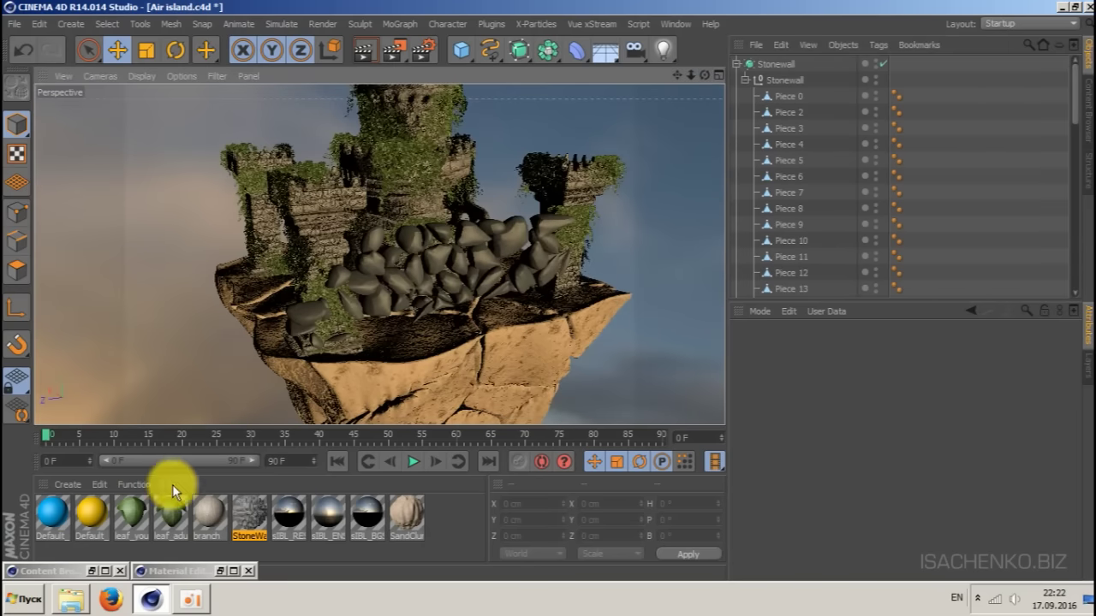
pyautogui.click(134, 485)
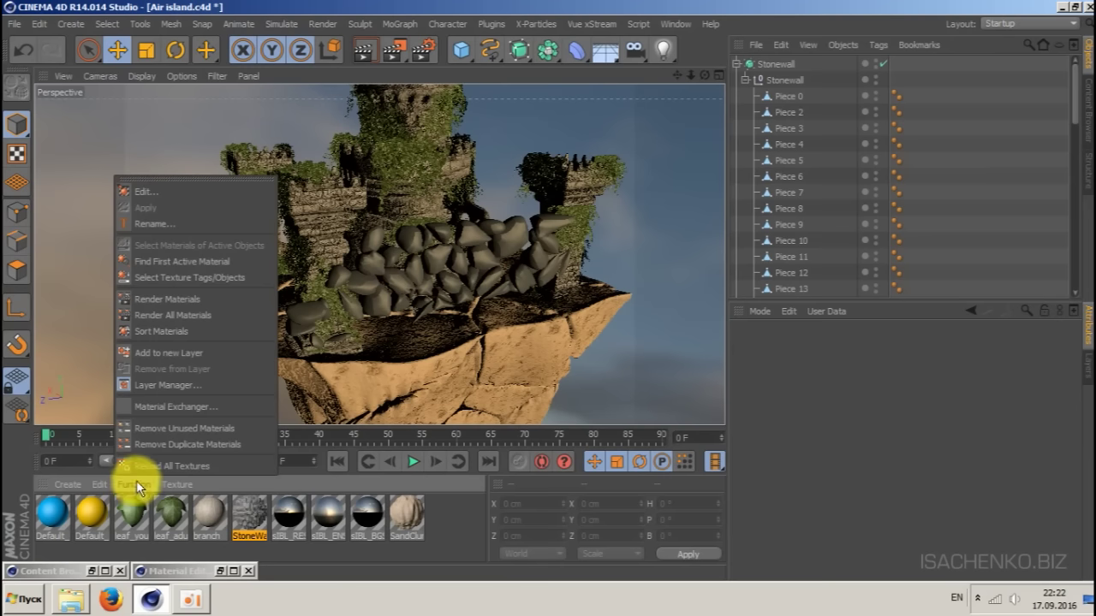
pyautogui.click(178, 428)
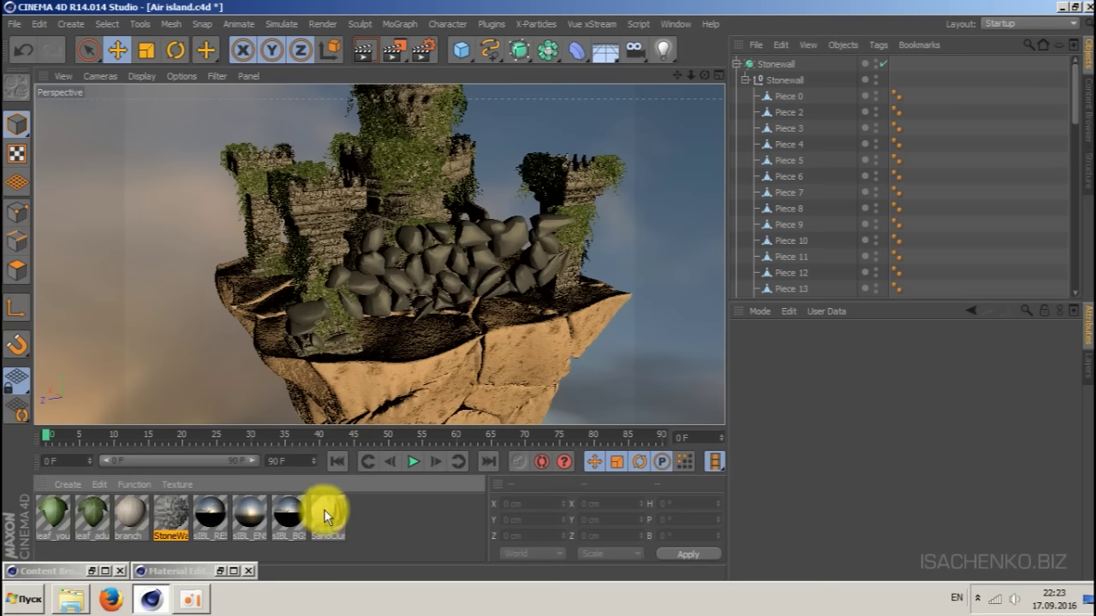
pyautogui.click(745, 80)
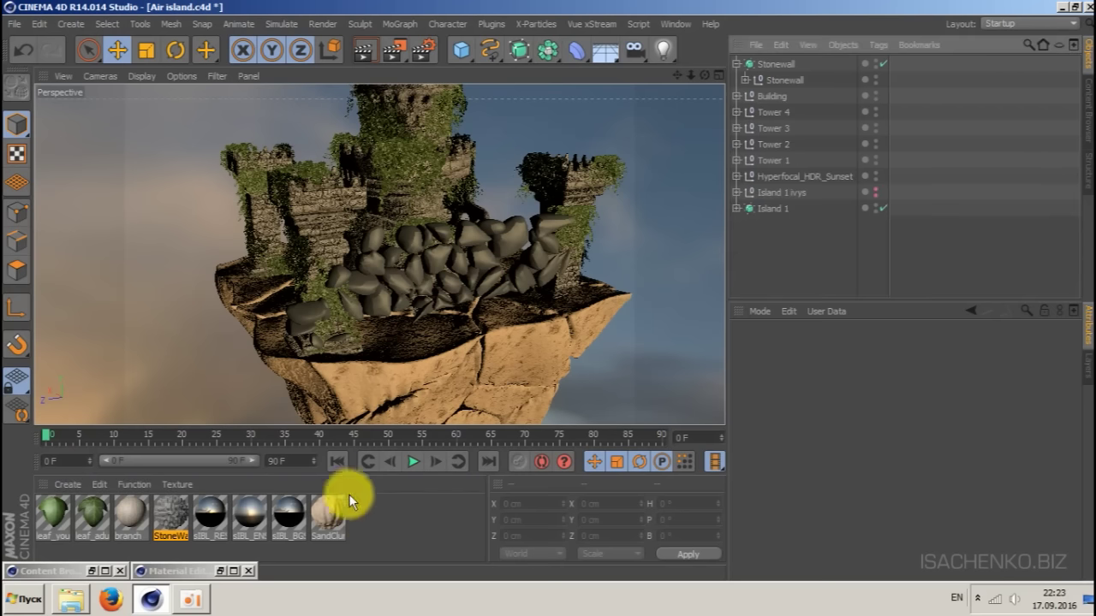
# - Apply the StoneWall material to the inner Stonewall null that holds the wall pieces
pyautogui.moveTo(167, 517); pyautogui.dragTo(787, 80)
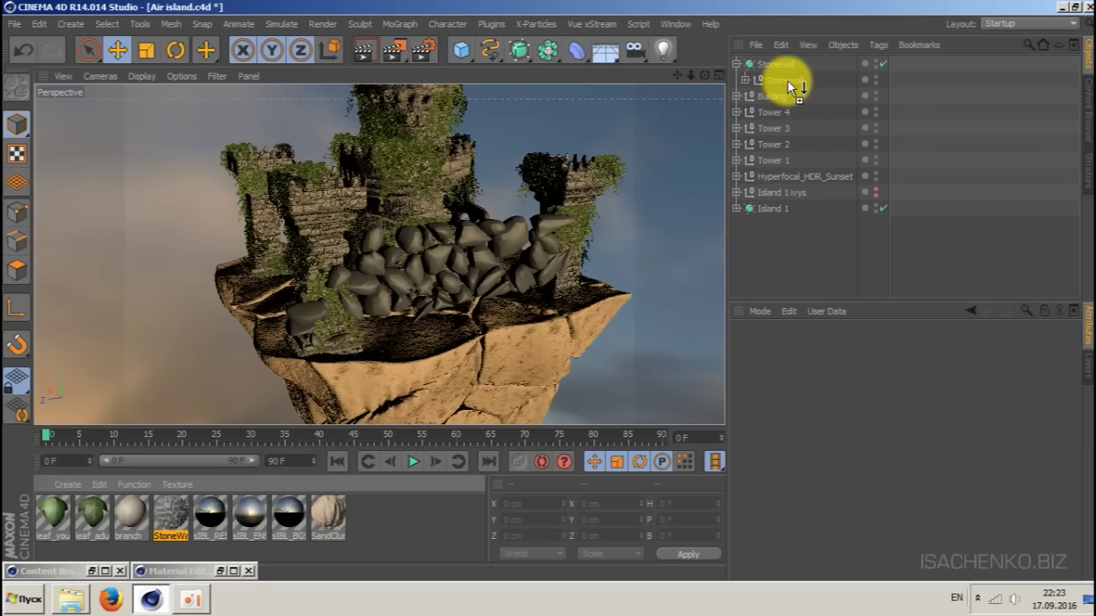
pyautogui.moveTo(786, 80); pyautogui.dragTo(787, 81)
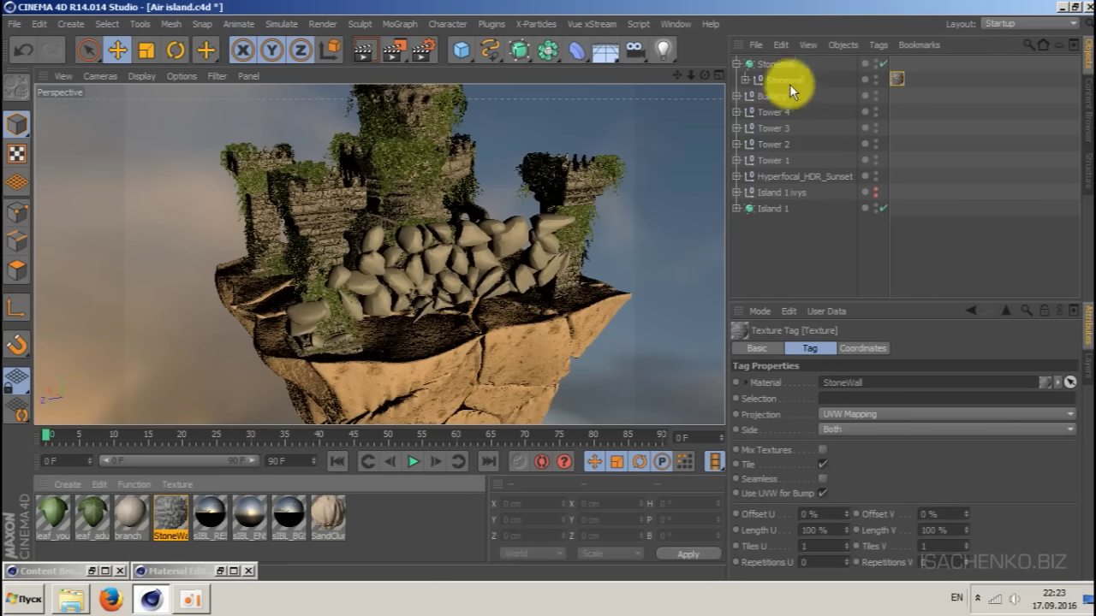
pyautogui.click(743, 78)
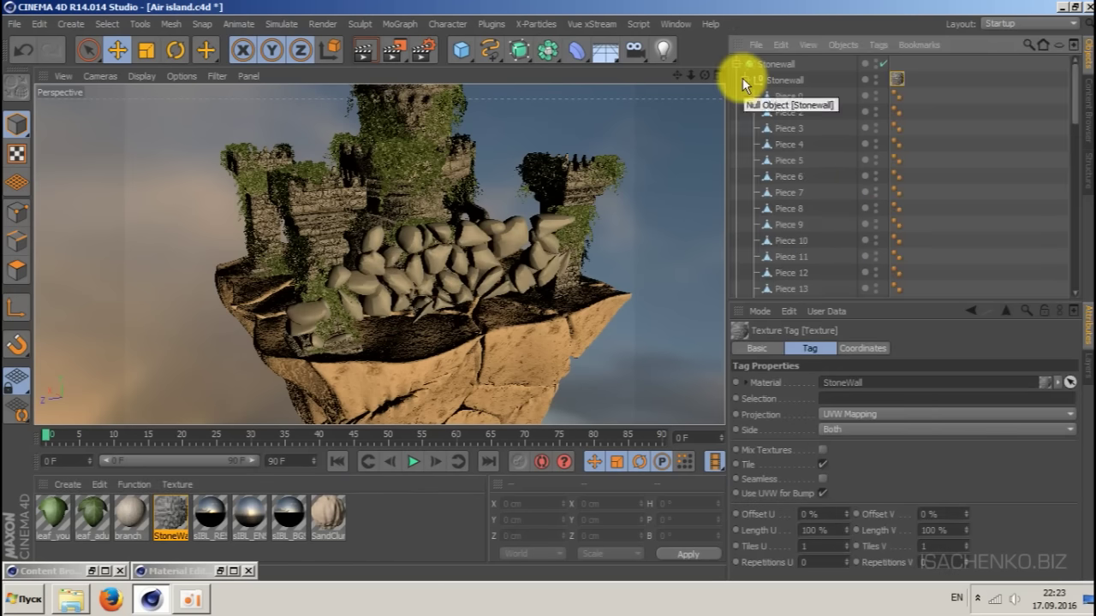
pyautogui.click(743, 79)
# - Set the projection of the Stonewall null's StoneWall texture to Cubic
pyautogui.click(786, 80)
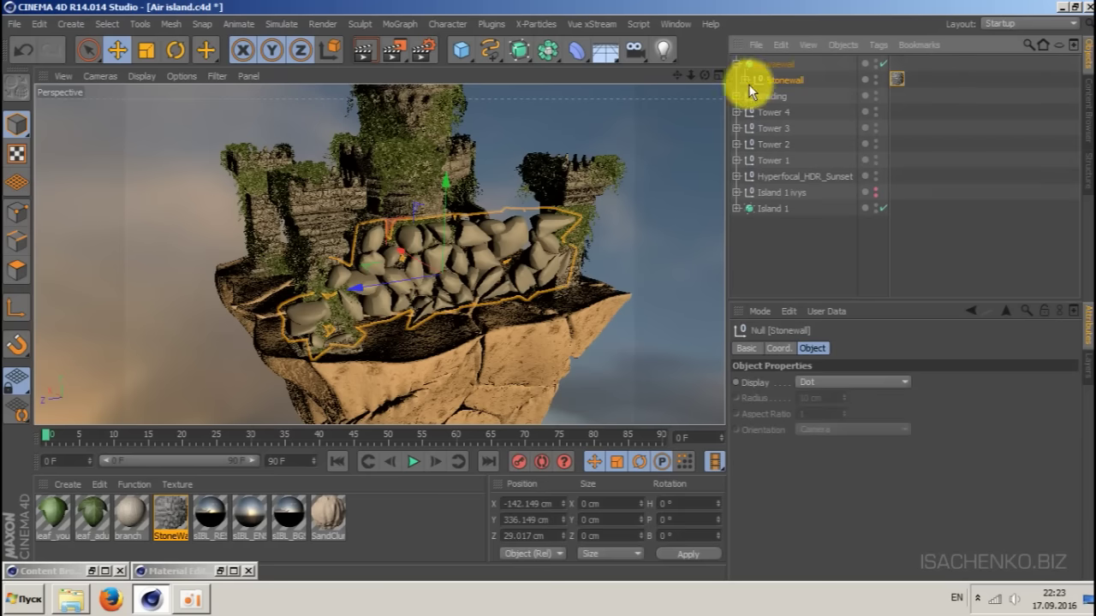
pyautogui.click(897, 79)
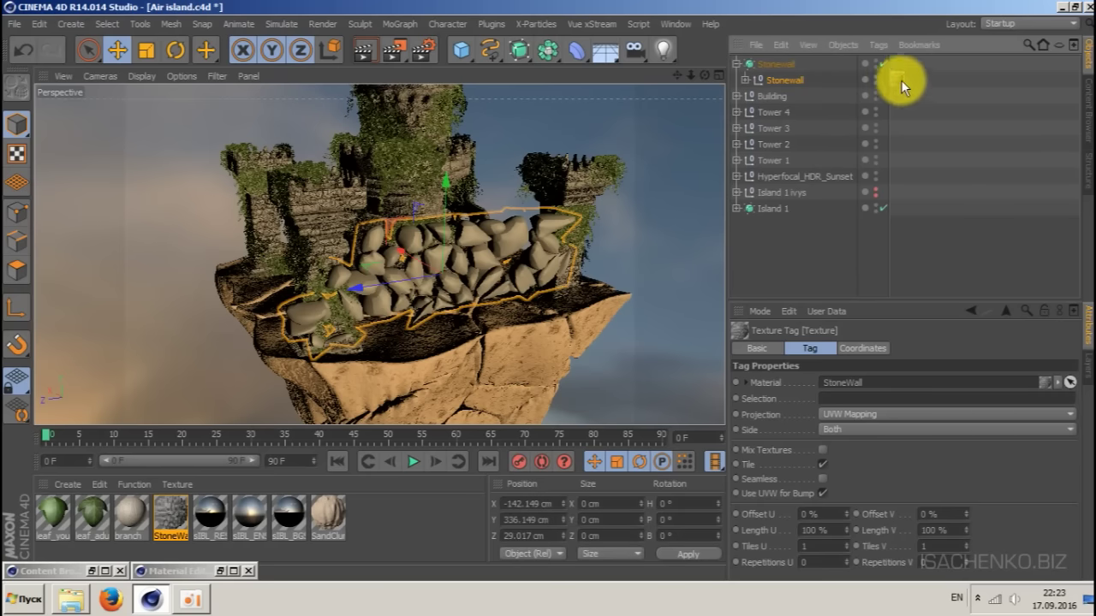
pyautogui.click(904, 413)
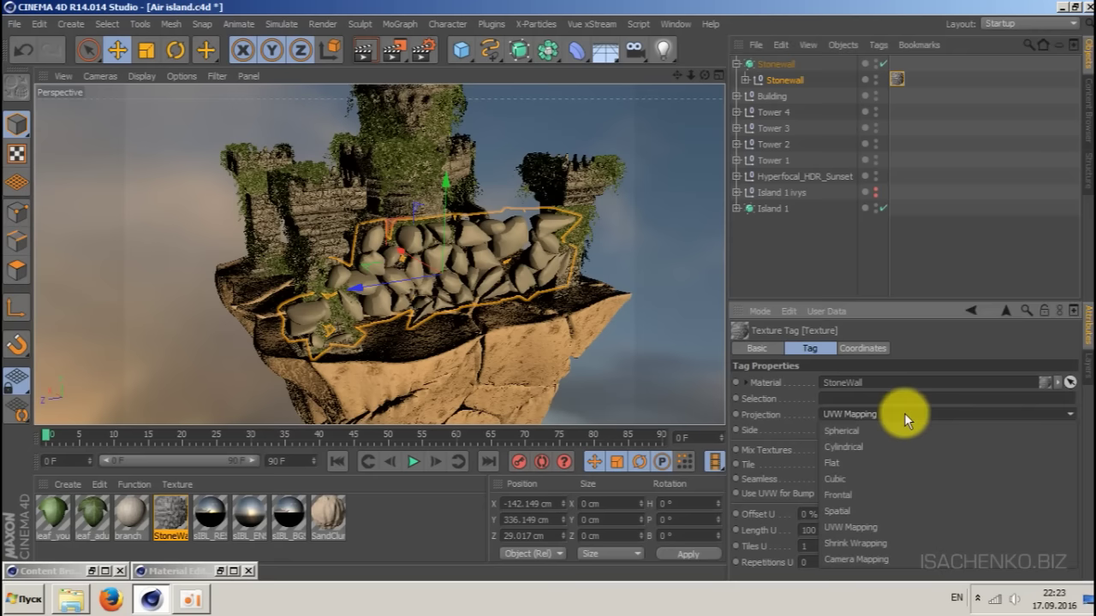
pyautogui.click(868, 477)
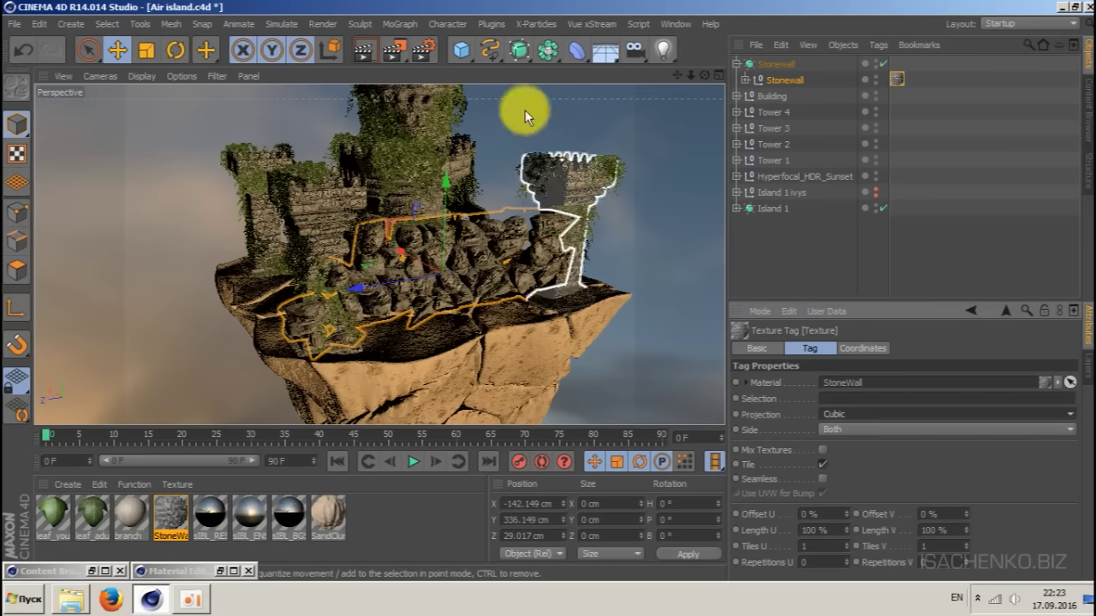
# - Set the wall texture's tiling to 3 tiles in both U and V
pyautogui.scroll(5, 500, 245)
pyautogui.scroll(-4, 502, 247)
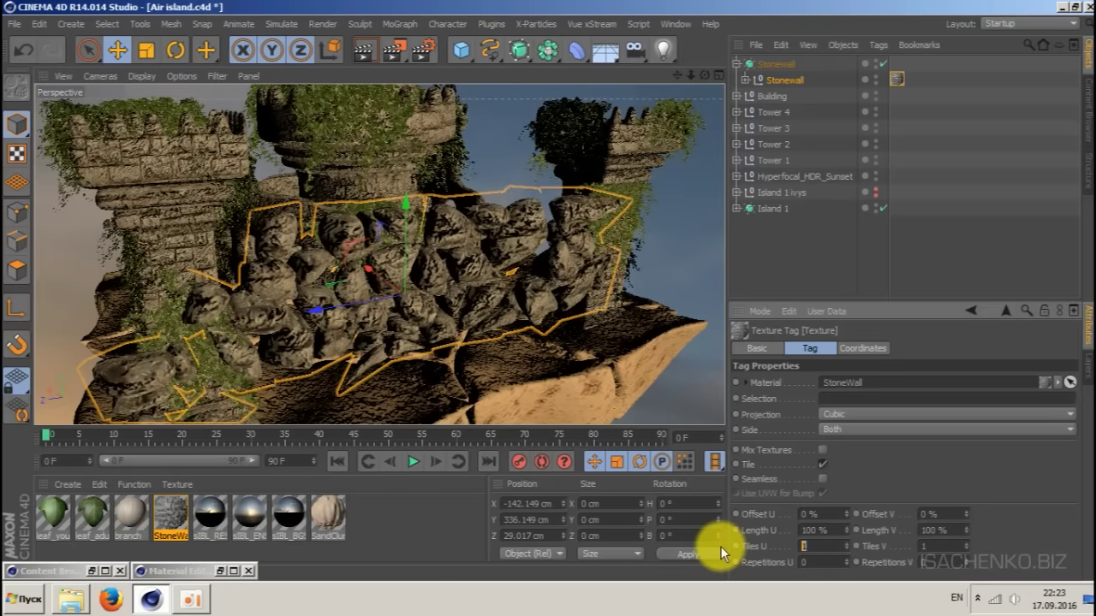
pyautogui.write('3')
pyautogui.press('Tab')
pyautogui.write('3')
pyautogui.press('Return')
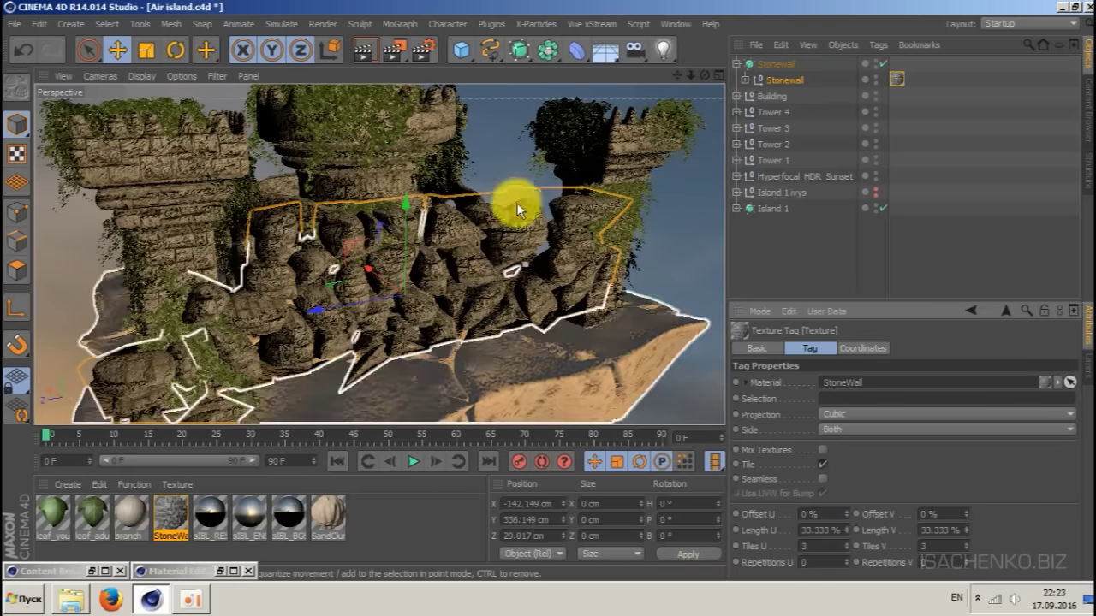
# - Try 2 tiles in U and V for the wall texture, and set both back to 3
pyautogui.scroll(-3, 530, 221)
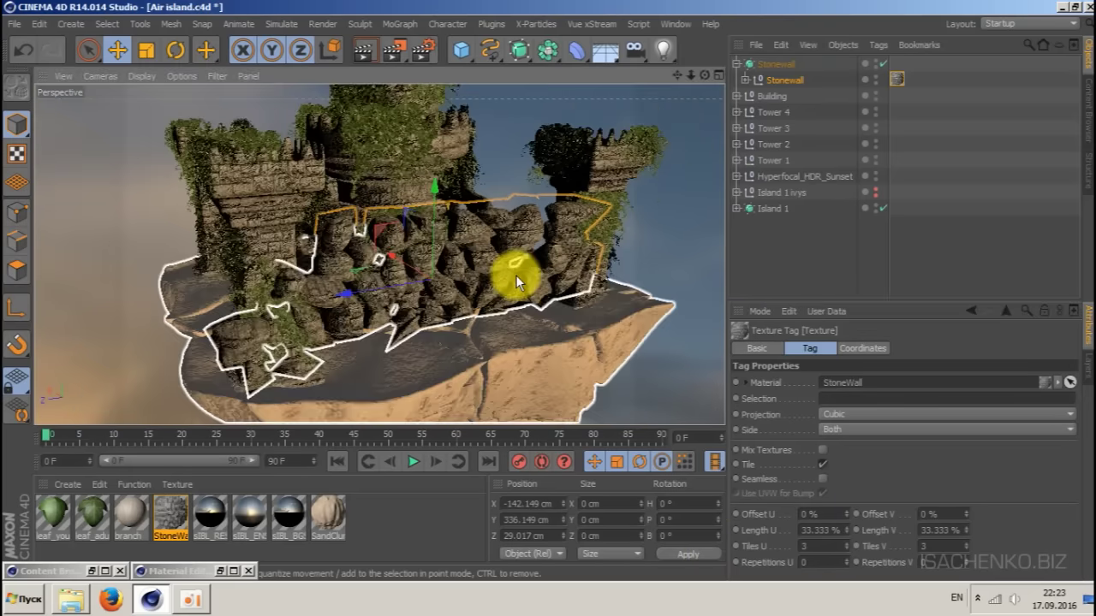
pyautogui.click(815, 546)
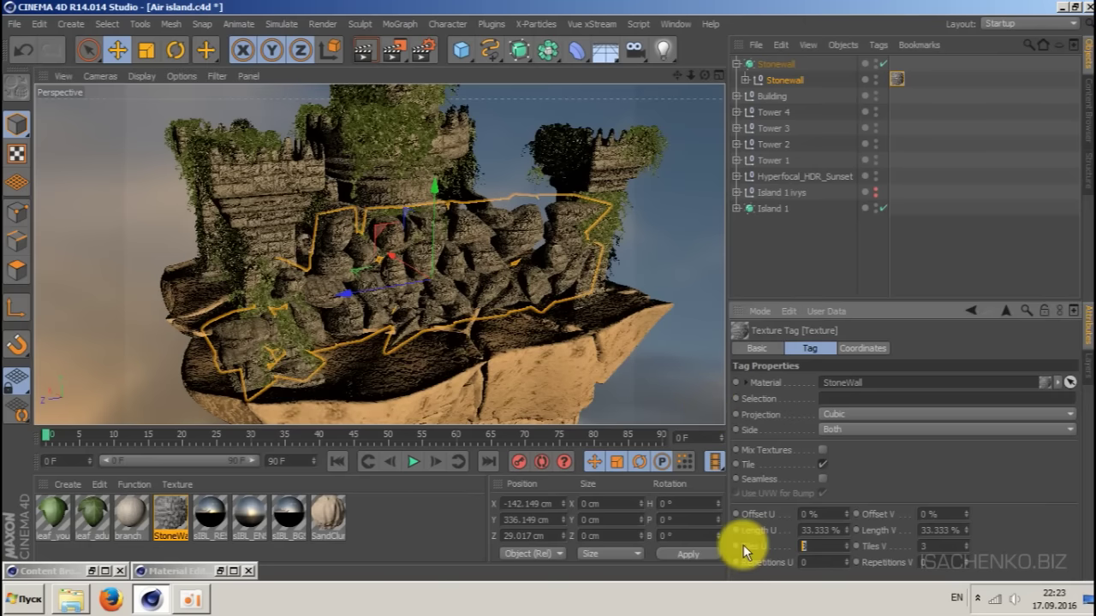
pyautogui.write('2')
pyautogui.press('Return')
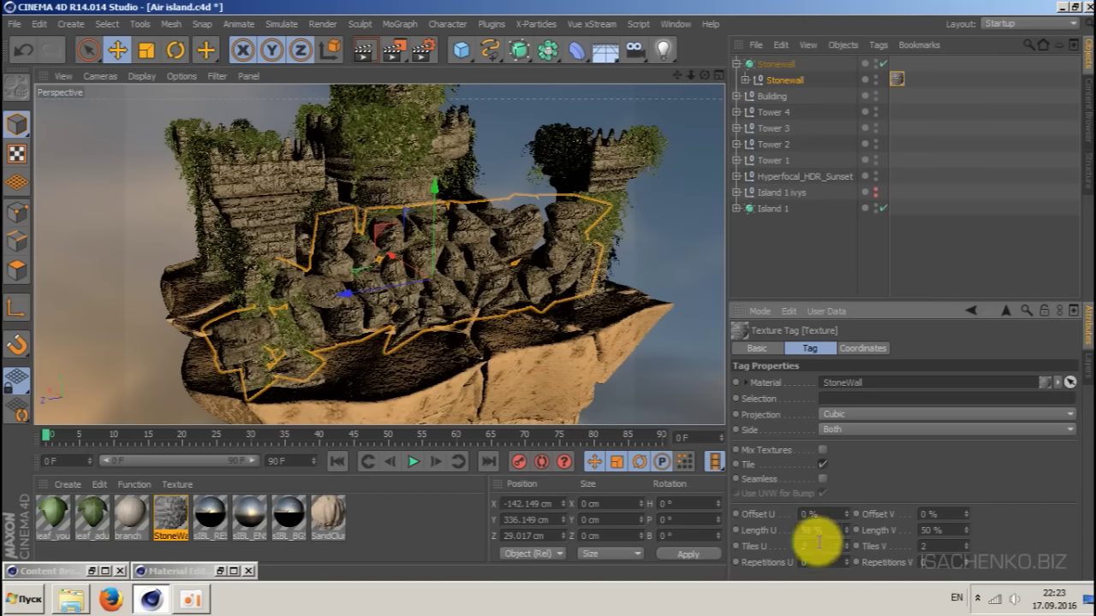
pyautogui.moveTo(819, 543); pyautogui.dragTo(759, 545)
pyautogui.write('3')
pyautogui.press('Tab')
pyautogui.write('3')
pyautogui.press('Return')
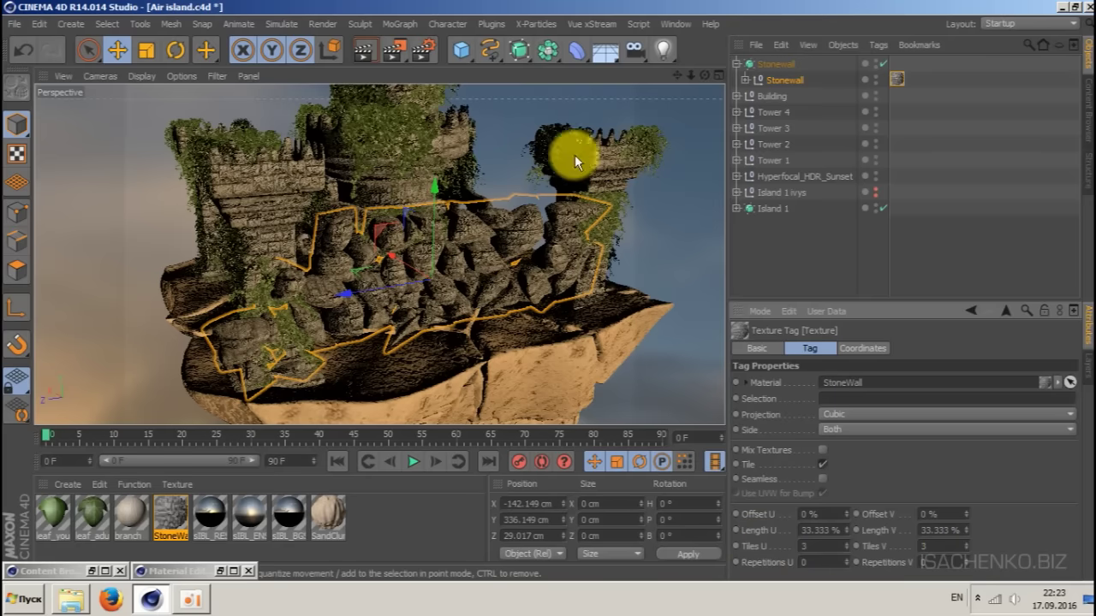
# - Shift the Stonewall null slightly between the towers to about X -139.9 cm and Z 24.7 cm
pyautogui.moveTo(704, 75); pyautogui.dragTo(738, 93)
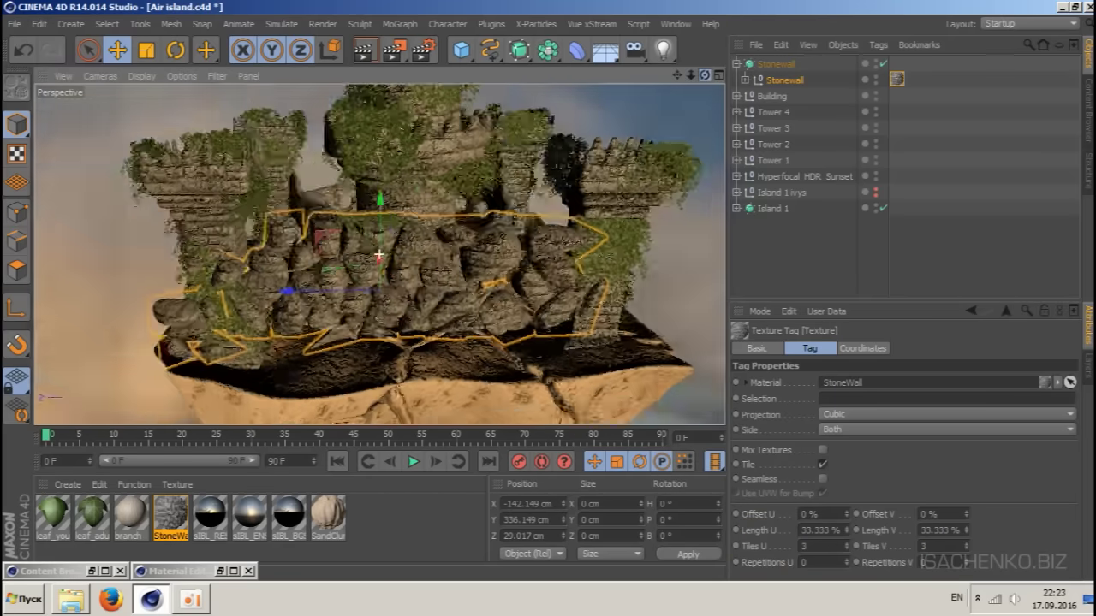
pyautogui.moveTo(630, 135); pyautogui.dragTo(658, 99)
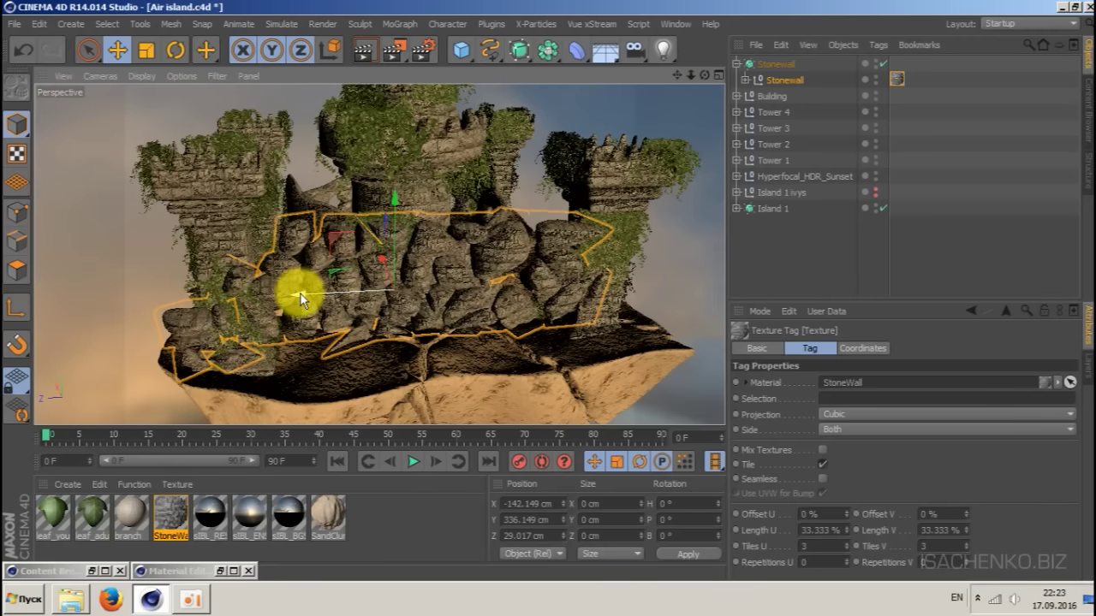
pyautogui.moveTo(300, 294); pyautogui.dragTo(306, 293)
pyautogui.moveTo(705, 75); pyautogui.dragTo(787, 80)
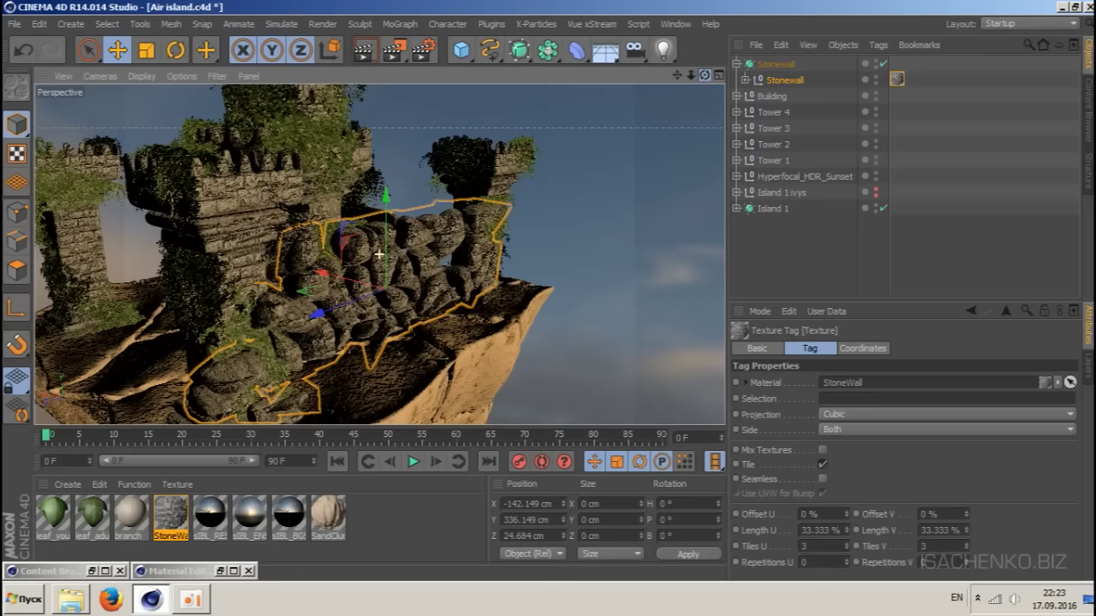
pyautogui.moveTo(326, 270); pyautogui.dragTo(324, 271)
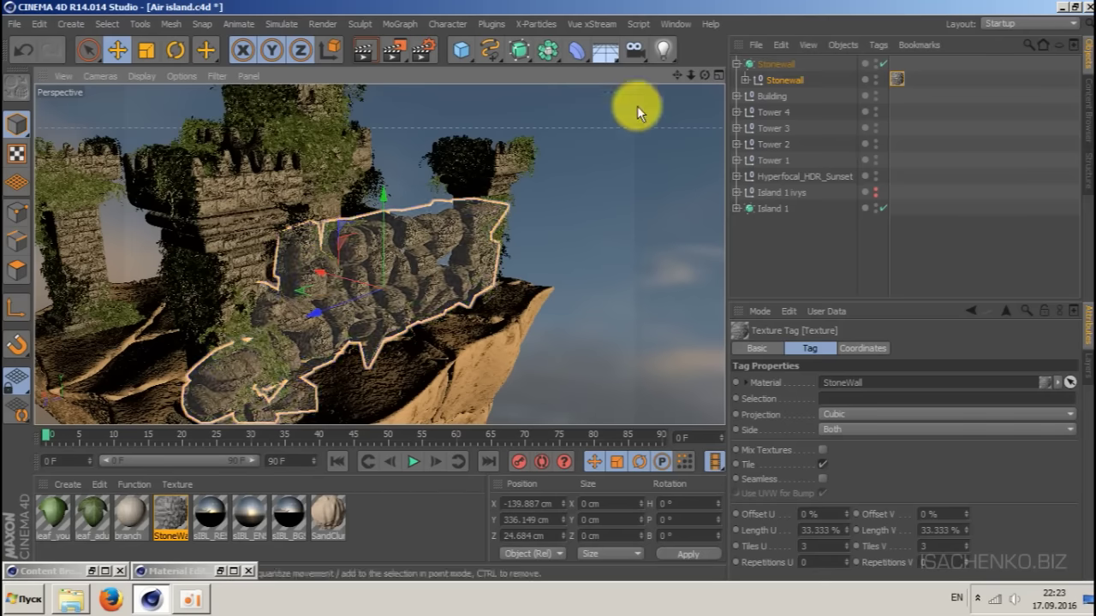
pyautogui.moveTo(704, 75); pyautogui.dragTo(813, 99)
pyautogui.moveTo(647, 84); pyautogui.dragTo(606, 91)
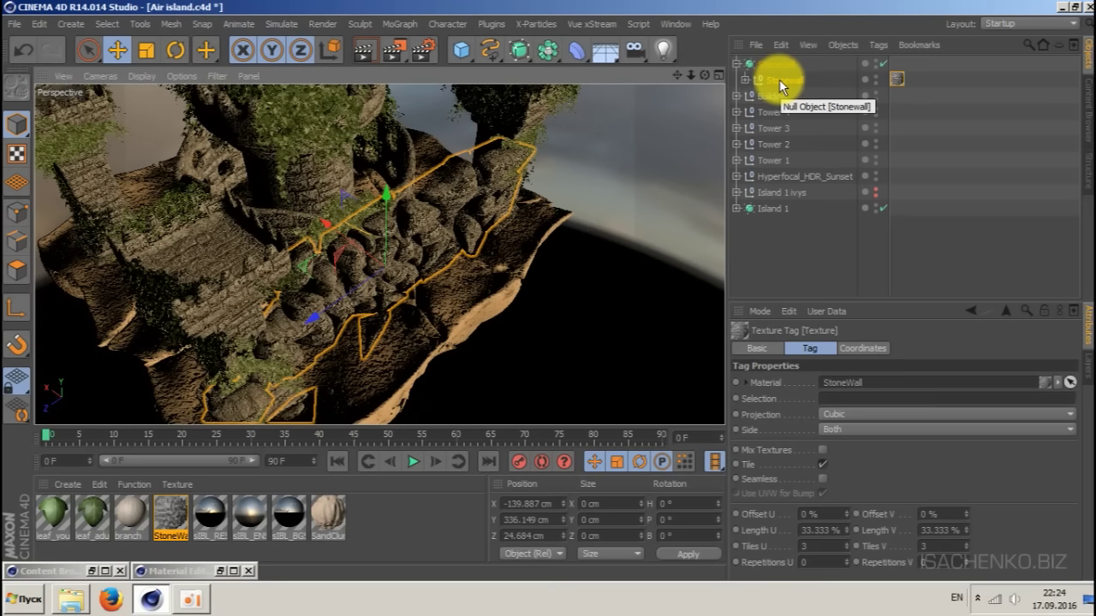
# - Raise only the object axis of the Stonewall HyperNURBS to about Y 278.4 cm
pyautogui.moveTo(782, 80)
pyautogui.mouseDown()
pyautogui.moveTo(786, 62)
pyautogui.moveTo(780, 76)
pyautogui.moveTo(766, 68)
pyautogui.moveTo(776, 63)
pyautogui.mouseUp()
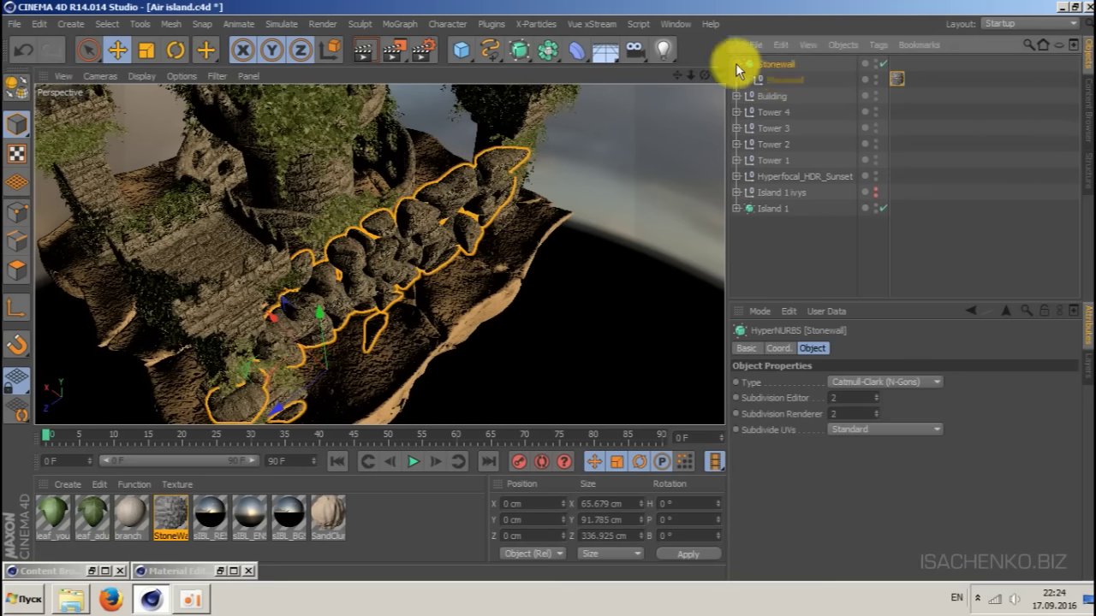
pyautogui.click(737, 64)
pyautogui.moveTo(704, 74); pyautogui.dragTo(631, 133)
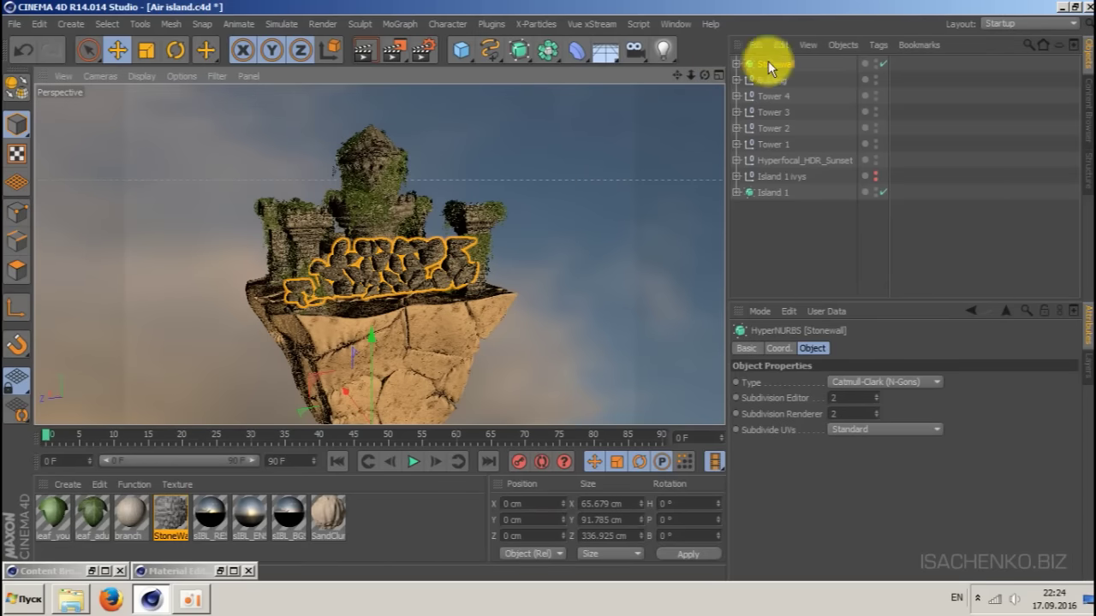
pyautogui.click(17, 310)
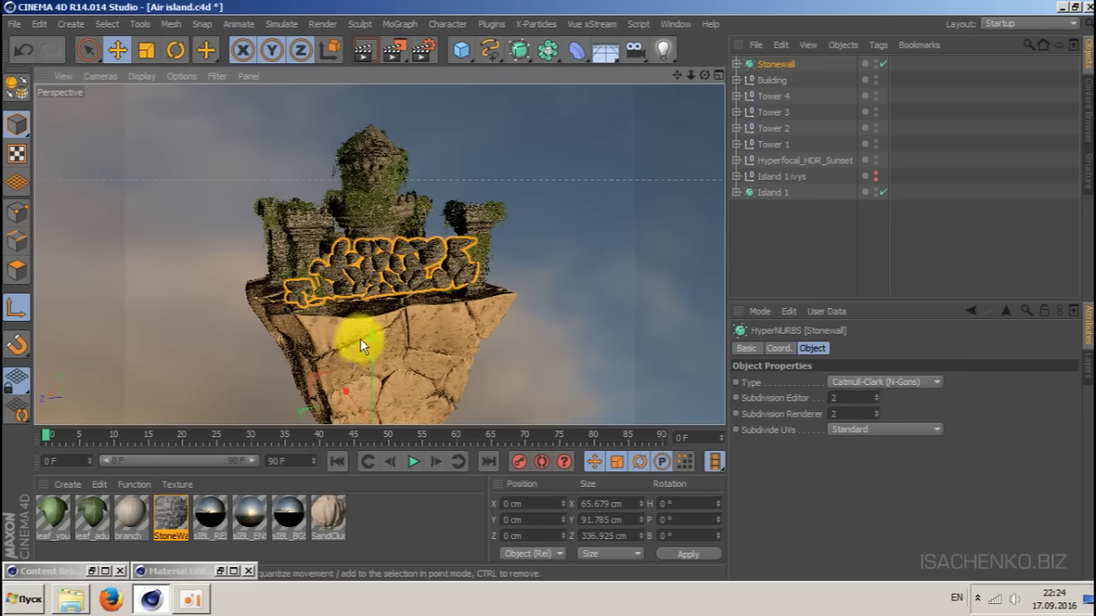
pyautogui.moveTo(371, 340); pyautogui.dragTo(438, 226)
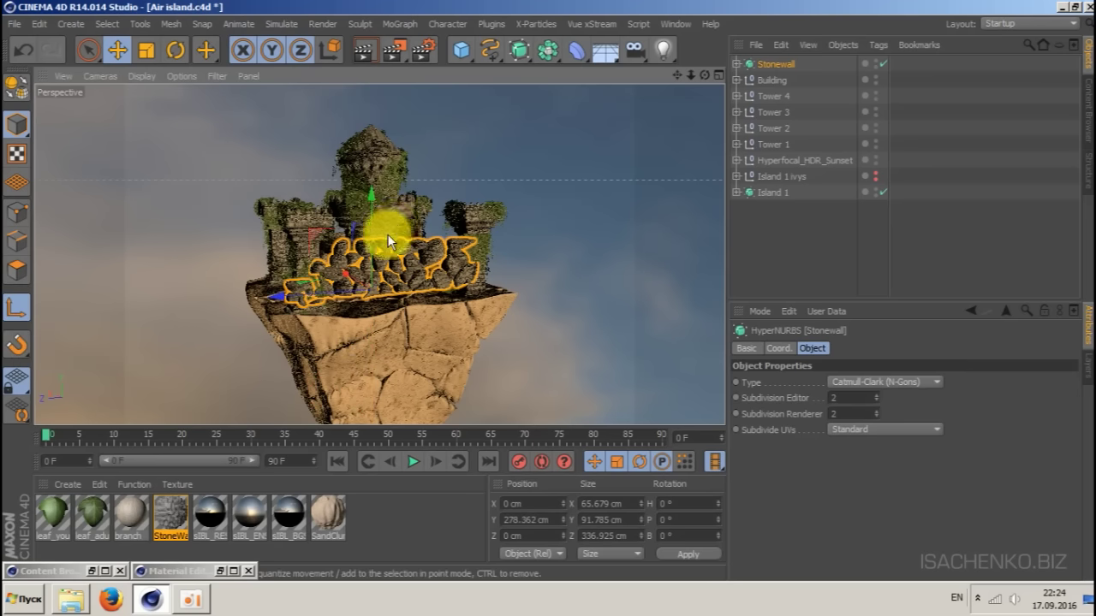
# - Center the Stonewall HyperNURBS axis inside the wall at about X -138.2, Y 310.5 and Z 1.7 cm, and leave axis editing
pyautogui.scroll(5, 387, 240)
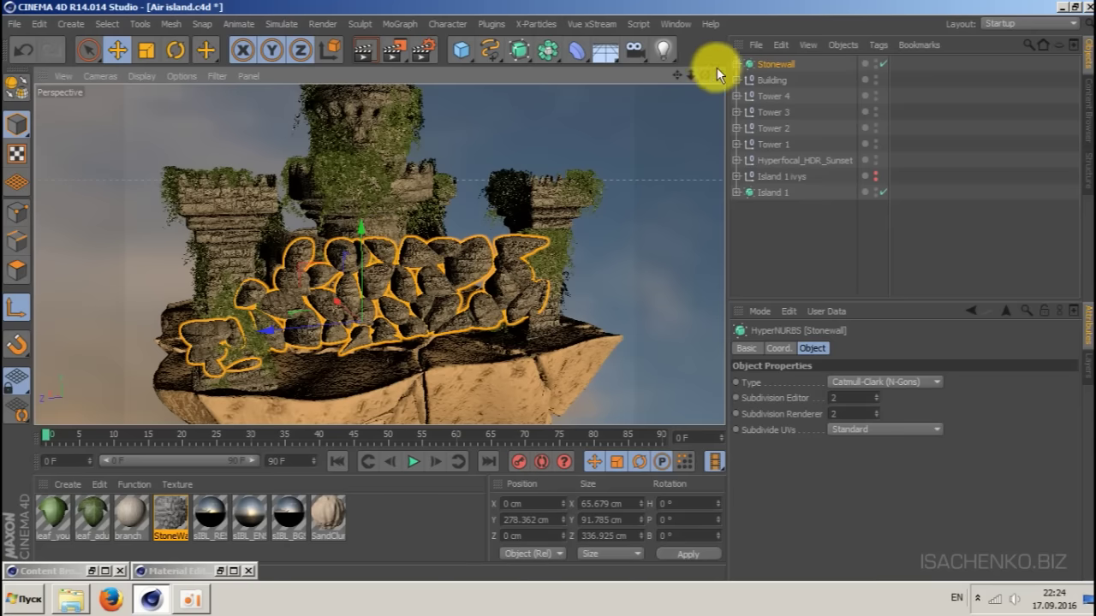
pyautogui.moveTo(705, 75); pyautogui.dragTo(856, 197)
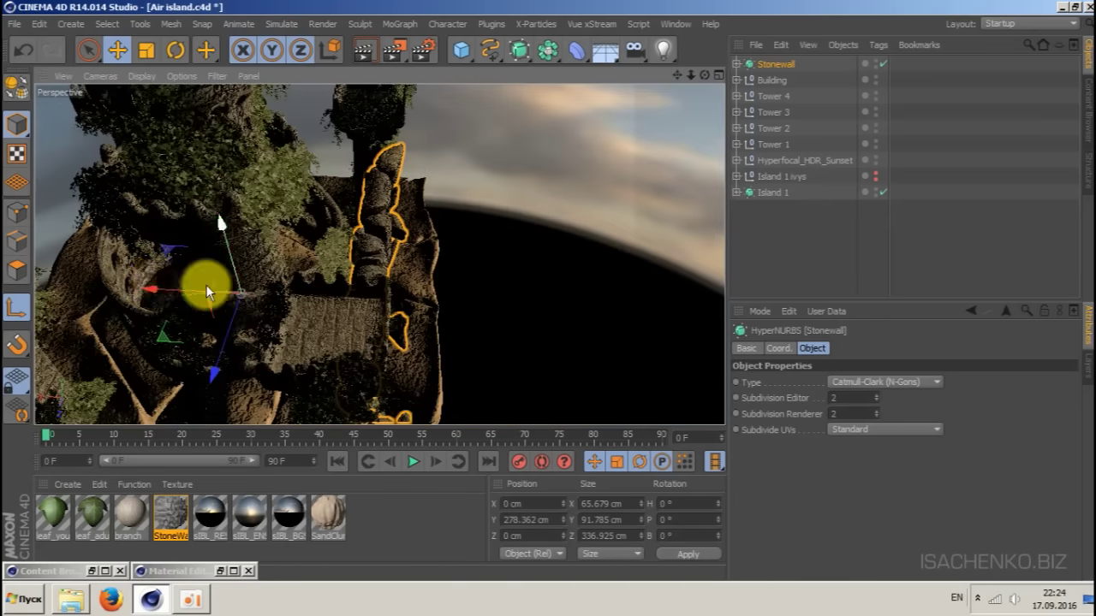
pyautogui.moveTo(156, 291); pyautogui.dragTo(279, 294)
pyautogui.moveTo(362, 379); pyautogui.dragTo(364, 342)
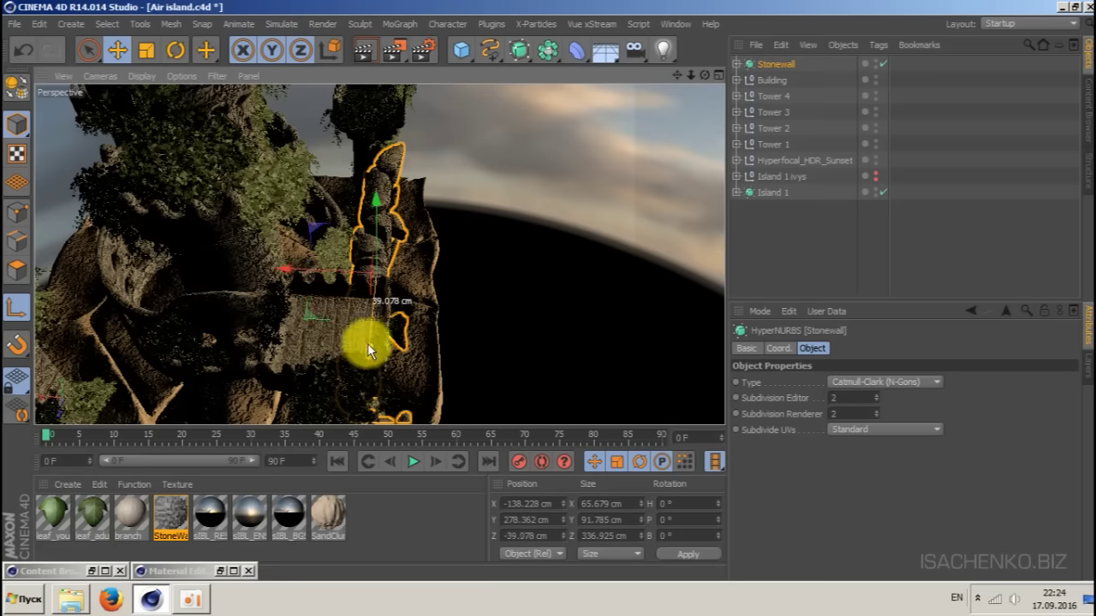
pyautogui.moveTo(701, 77); pyautogui.dragTo(700, 78)
pyautogui.moveTo(363, 357); pyautogui.dragTo(312, 355)
pyautogui.moveTo(407, 272); pyautogui.dragTo(405, 233)
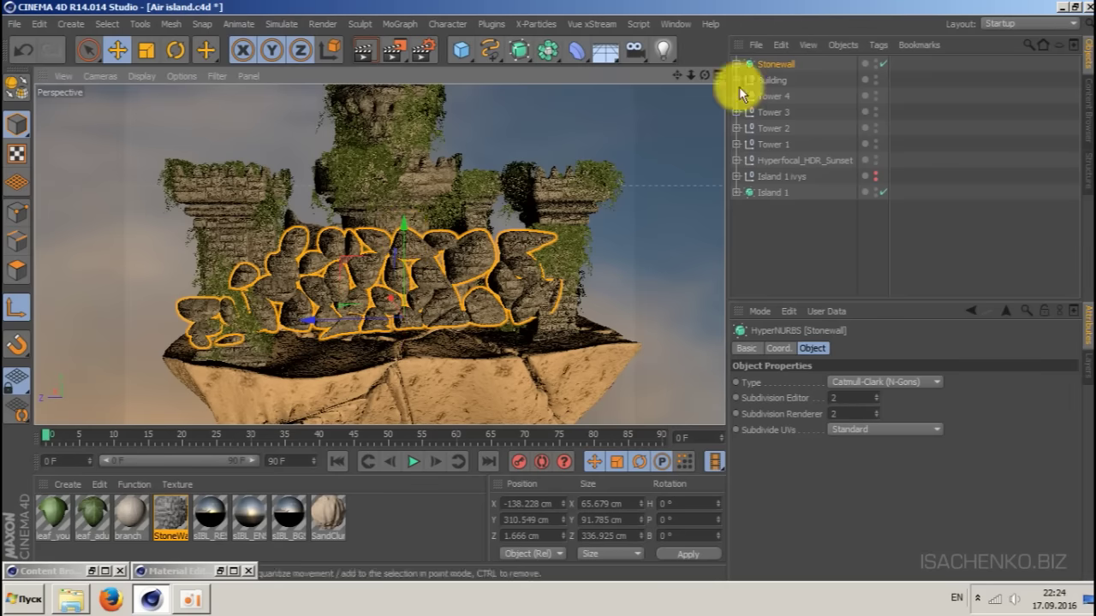
pyautogui.moveTo(703, 75)
pyautogui.mouseDown()
pyautogui.moveTo(488, 159)
pyautogui.moveTo(454, 112)
pyautogui.moveTo(692, 81)
pyautogui.mouseUp()
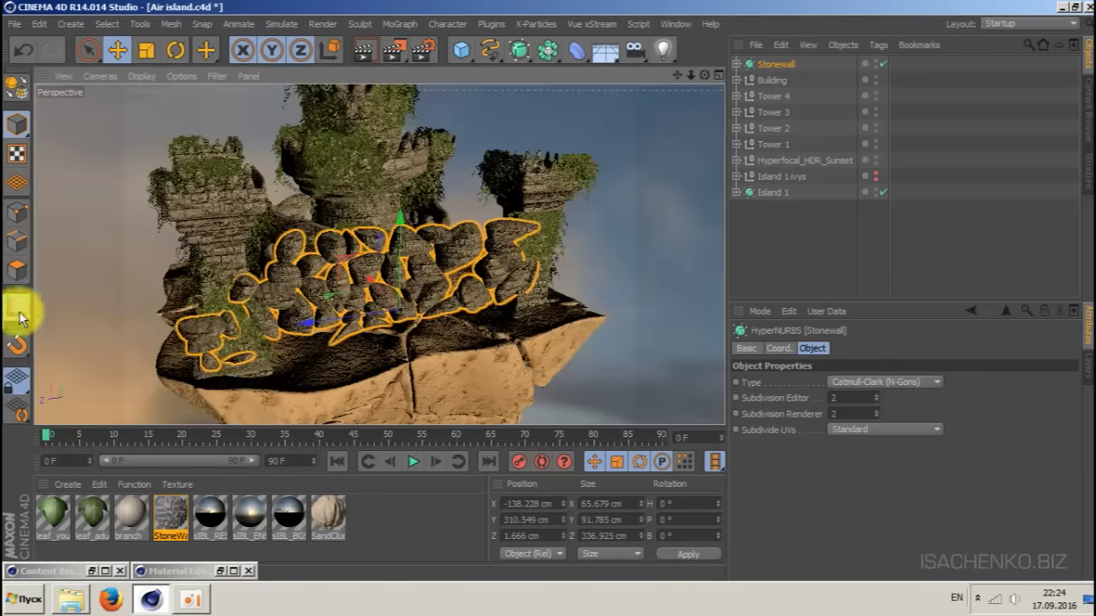
# - Duplicate the Stonewall HyperNURBS and rotate the copy to a heading of 90°
pyautogui.moveTo(680, 71); pyautogui.dragTo(628, 36)
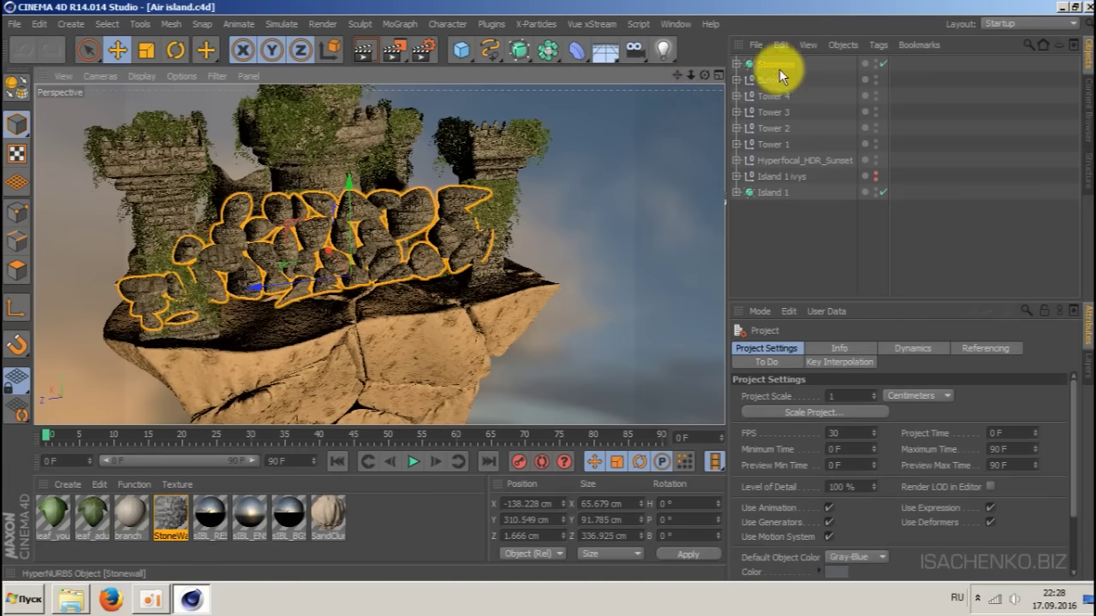
pyautogui.click(781, 65)
pyautogui.keyDown('ctrl'); pyautogui.moveTo(785, 59); pyautogui.dragTo(784, 57); pyautogui.keyUp('ctrl')
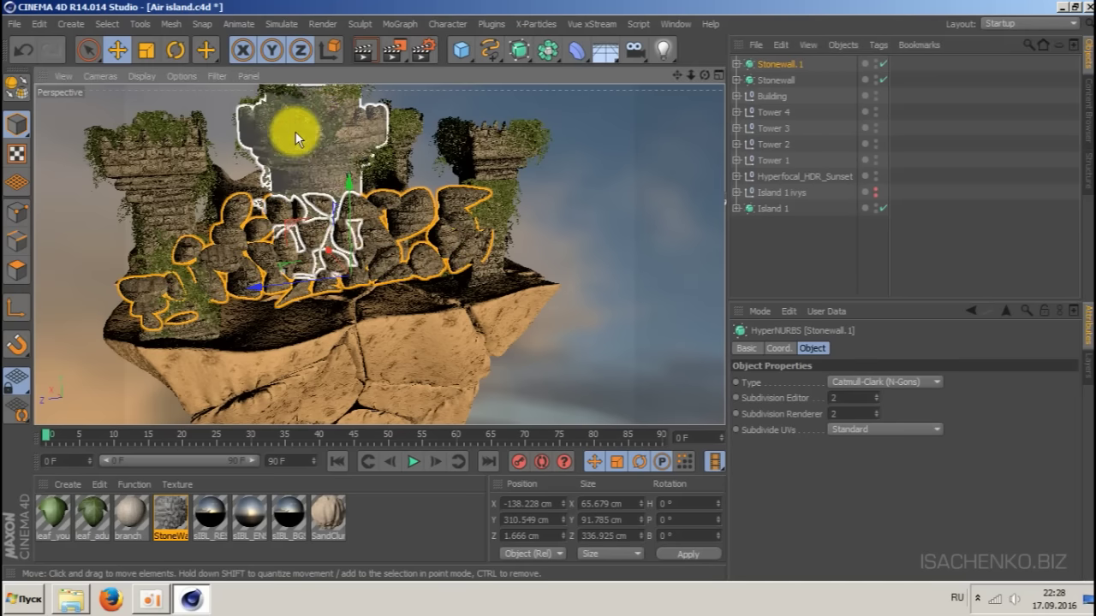
pyautogui.press('r')
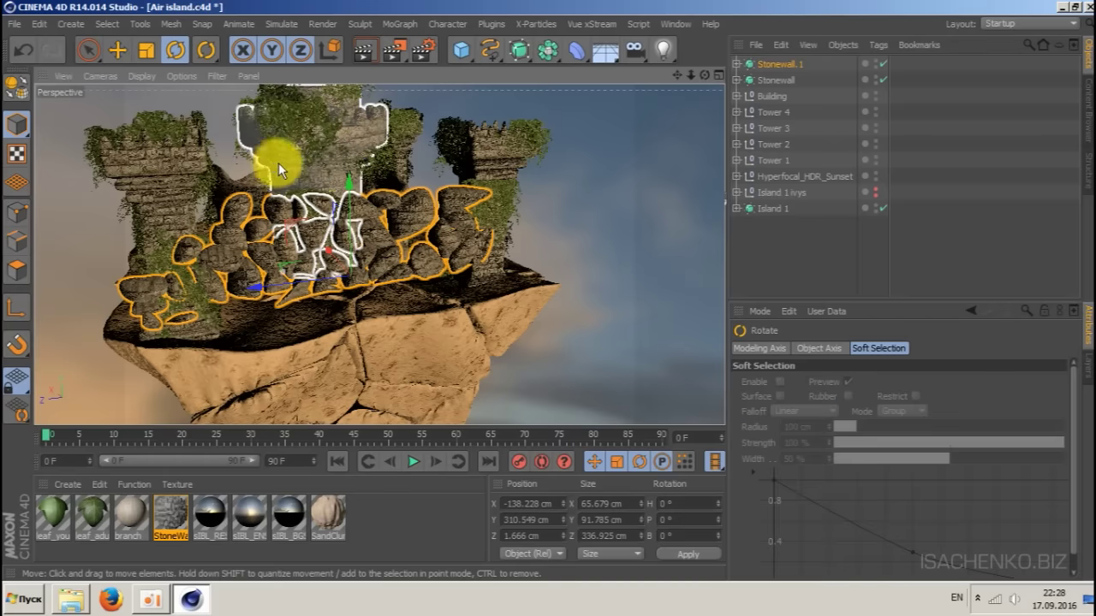
pyautogui.moveTo(331, 295); pyautogui.dragTo(441, 264)
# - Move the rotated copy between the towers at about X 33.9 and Z -144.3 cm, and name the walls Stonewall 1 and Stonewall 2
pyautogui.moveTo(705, 76); pyautogui.dragTo(533, 313)
pyautogui.press('e')
pyautogui.moveTo(705, 75); pyautogui.dragTo(716, 140)
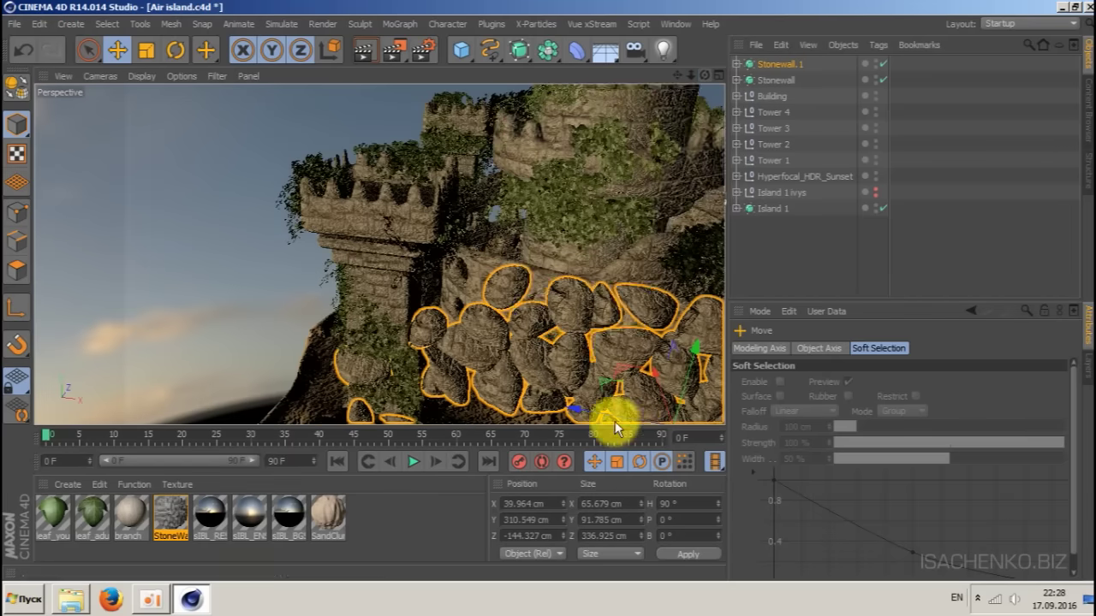
pyautogui.moveTo(615, 422); pyautogui.dragTo(543, 405)
pyautogui.scroll(-3, 659, 240)
pyautogui.moveTo(678, 76); pyautogui.dragTo(722, 111)
pyautogui.click(778, 80)
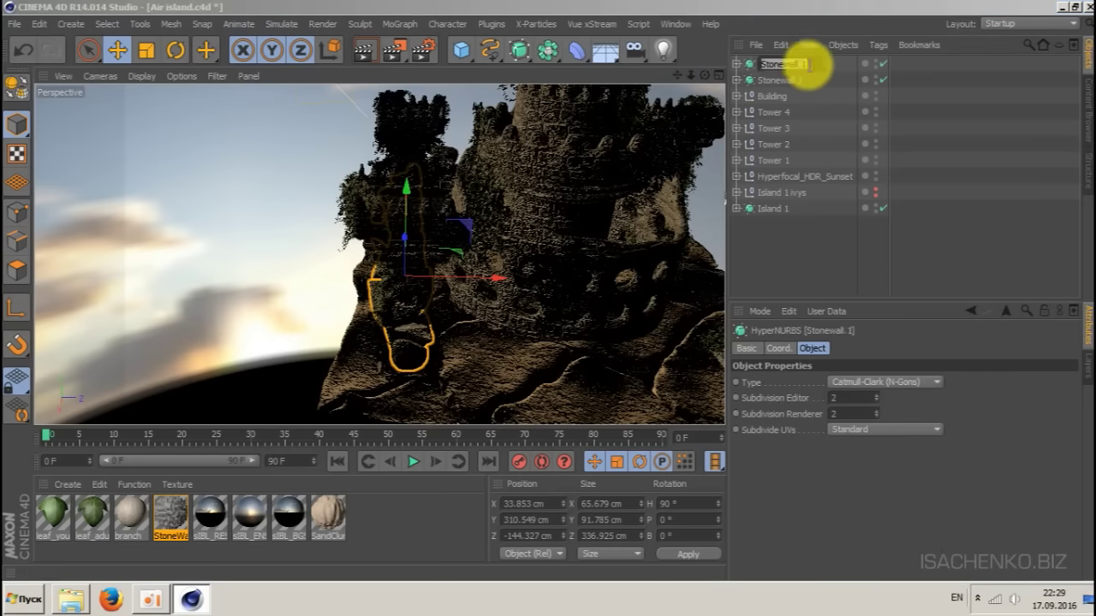
# - Duplicate Stonewall 2 and rotate the copy to a heading of 180°
pyautogui.press('r')
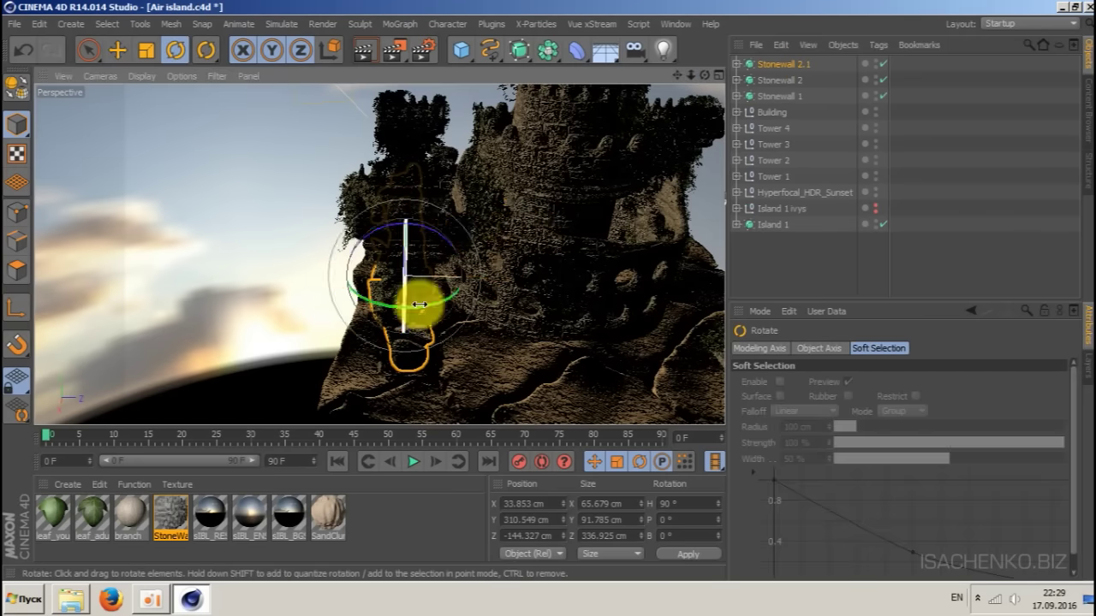
pyautogui.keyDown('shift'); pyautogui.moveTo(416, 301); pyautogui.dragTo(474, 299); pyautogui.keyUp('shift')
pyautogui.press('e')
# - Move the third wall copy between the towers at about X 135.8 and Z 18.8 cm, and name it Stonewall 3
pyautogui.moveTo(700, 75); pyautogui.dragTo(651, 111)
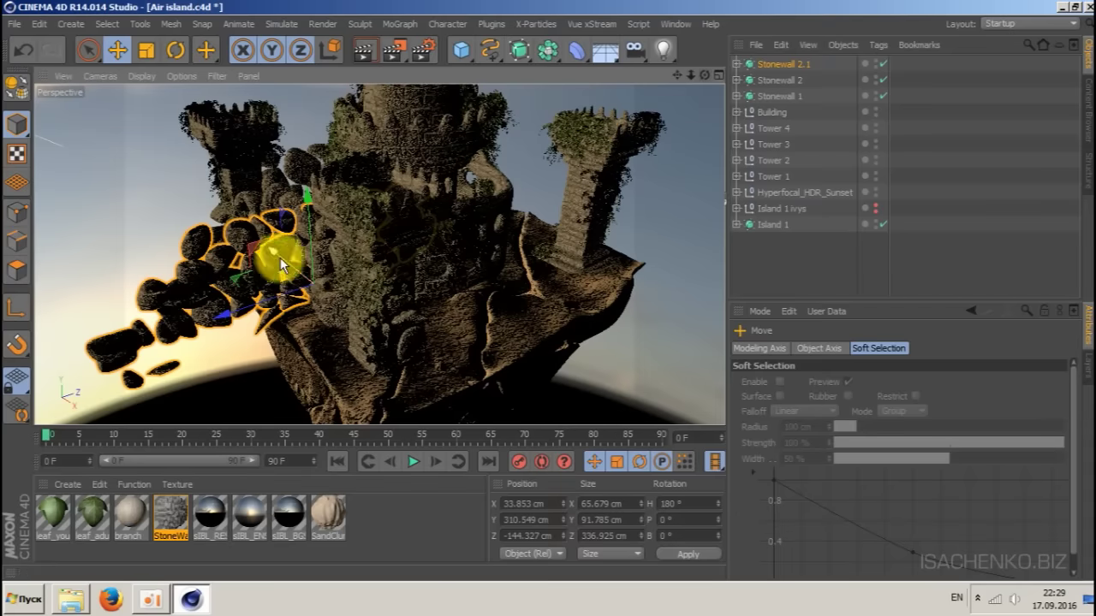
pyautogui.moveTo(269, 291); pyautogui.dragTo(467, 314)
pyautogui.moveTo(705, 75); pyautogui.dragTo(676, 77)
pyautogui.moveTo(309, 216); pyautogui.dragTo(318, 216)
pyautogui.moveTo(704, 75); pyautogui.dragTo(697, 137)
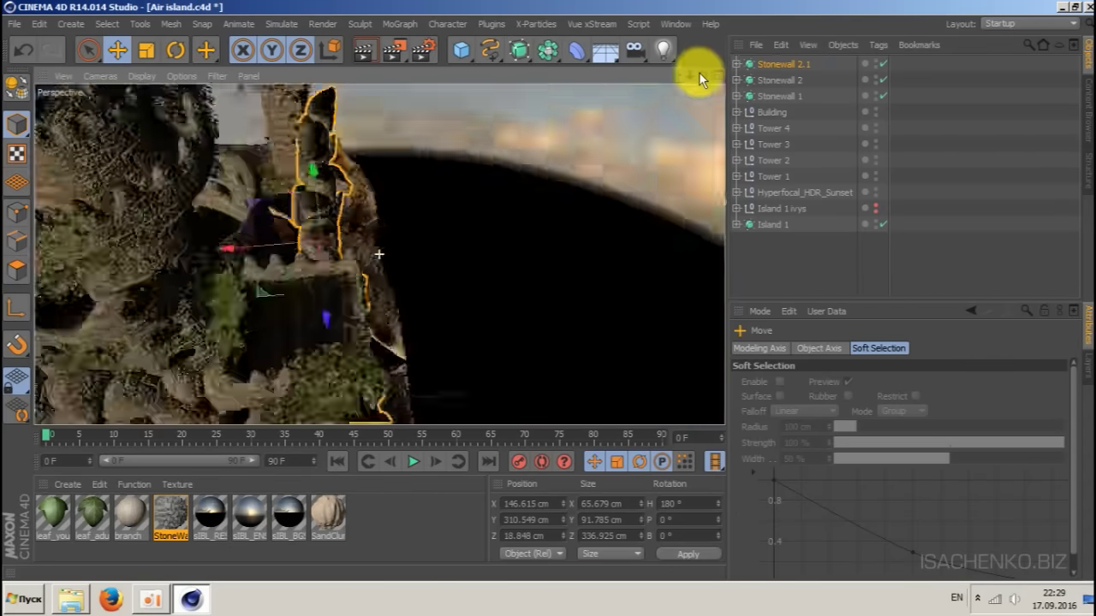
pyautogui.moveTo(261, 251); pyautogui.dragTo(232, 254)
pyautogui.moveTo(705, 75); pyautogui.dragTo(650, 34)
pyautogui.moveTo(676, 90); pyautogui.dragTo(660, 105)
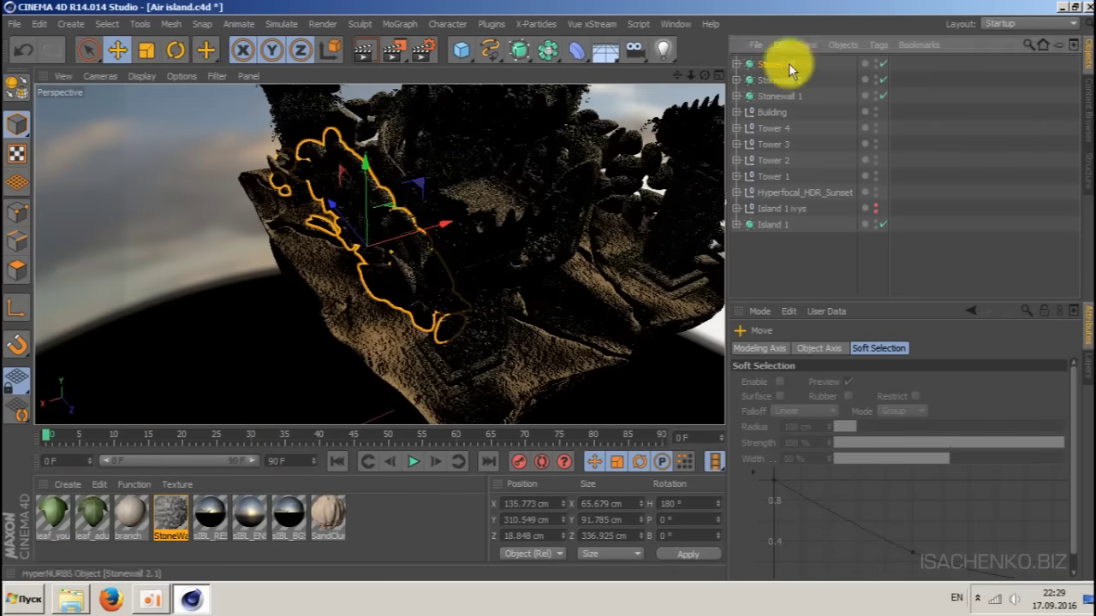
pyautogui.doubleClick(789, 64)
pyautogui.write('Stonewall 3')
pyautogui.press('Return')
# - Duplicate Stonewall 3, save the project, and rotate the copy to a heading of 270°
pyautogui.keyDown('ctrl'); pyautogui.moveTo(783, 64); pyautogui.dragTo(770, 59); pyautogui.keyUp('ctrl')
pyautogui.hotkey('ctrl', 's')
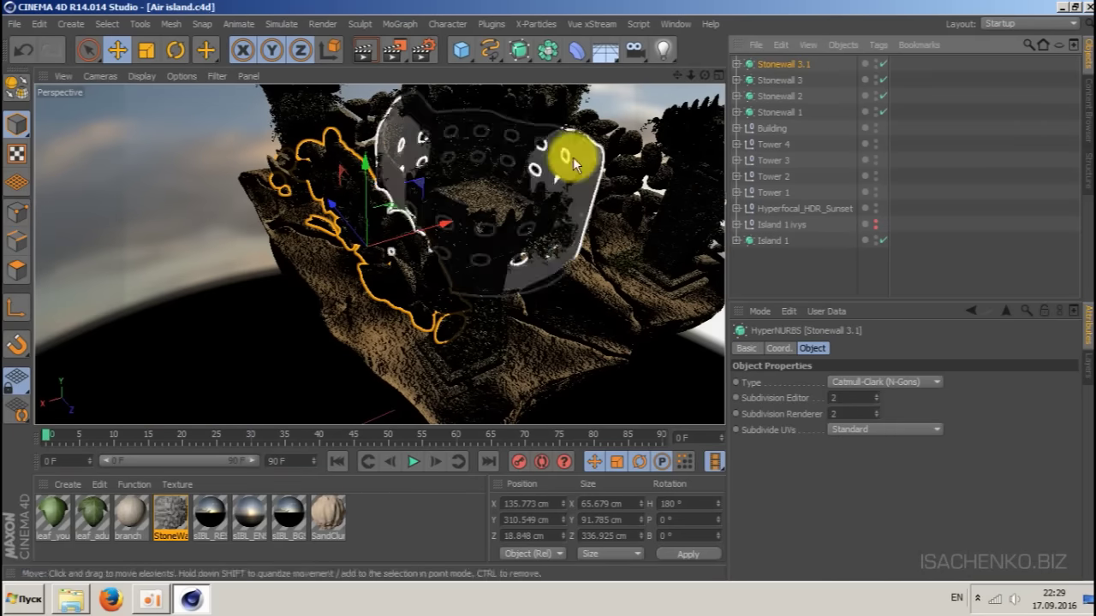
pyautogui.press('r')
pyautogui.keyDown('shift'); pyautogui.moveTo(342, 278); pyautogui.dragTo(416, 261); pyautogui.keyUp('shift')
# - Move the rotated copy between the towers at about X -15.5 and Z 162.3 cm, and save the project
pyautogui.press('e')
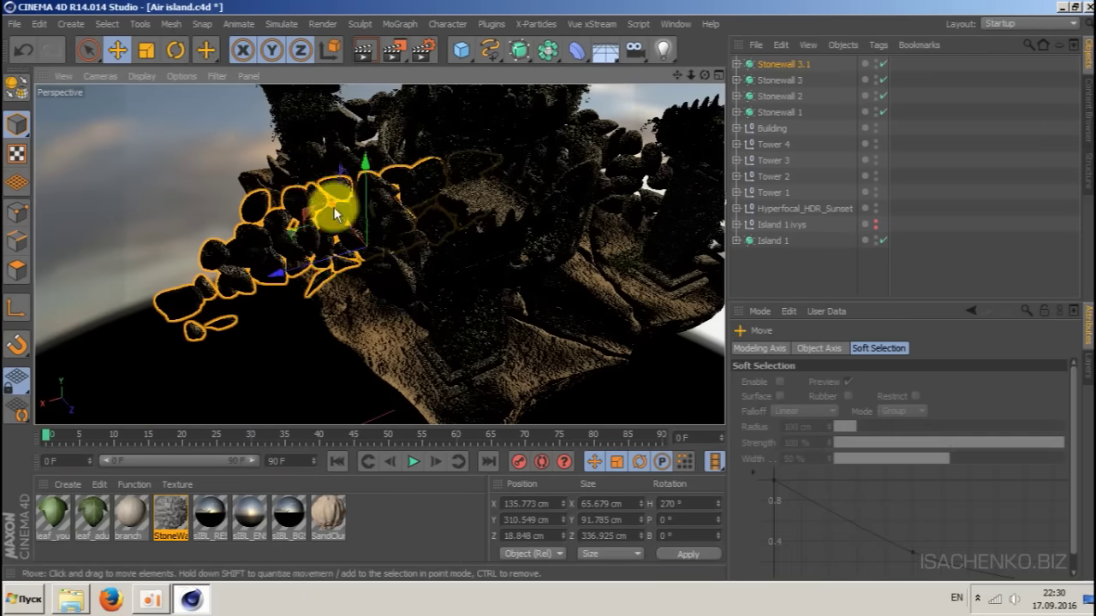
pyautogui.moveTo(333, 207); pyautogui.dragTo(438, 321)
pyautogui.moveTo(705, 75)
pyautogui.mouseDown()
pyautogui.moveTo(725, 202)
pyautogui.moveTo(705, 75)
pyautogui.mouseUp()
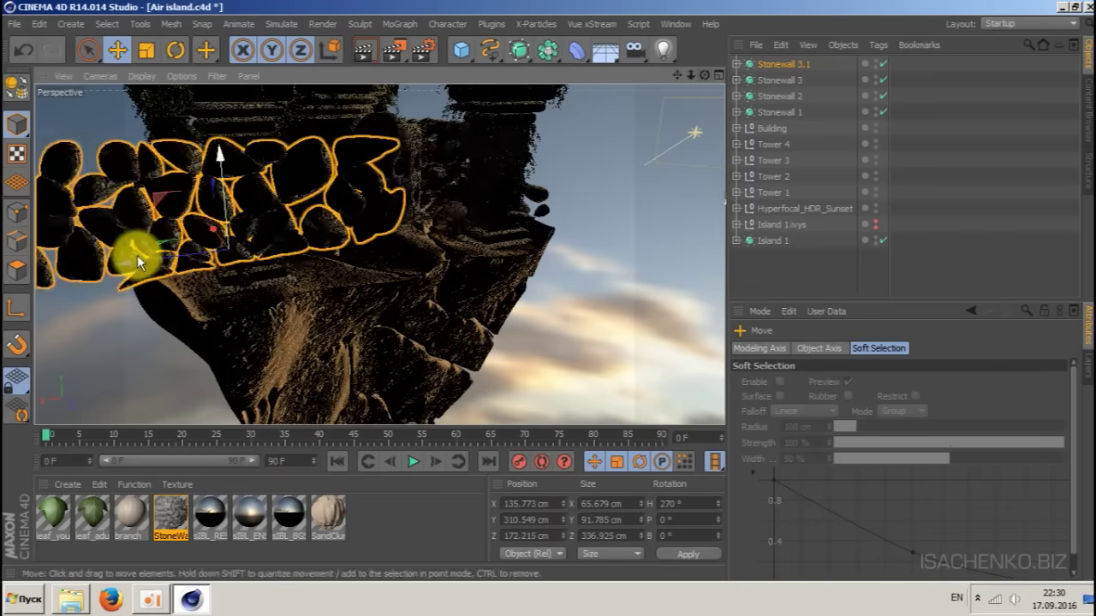
pyautogui.moveTo(137, 258); pyautogui.dragTo(333, 229)
pyautogui.moveTo(705, 75); pyautogui.dragTo(725, 202)
pyautogui.moveTo(379, 255); pyautogui.dragTo(296, 237)
pyautogui.keyDown('alt'); pyautogui.moveTo(517, 147); pyautogui.dragTo(257, 257); pyautogui.keyUp('alt')
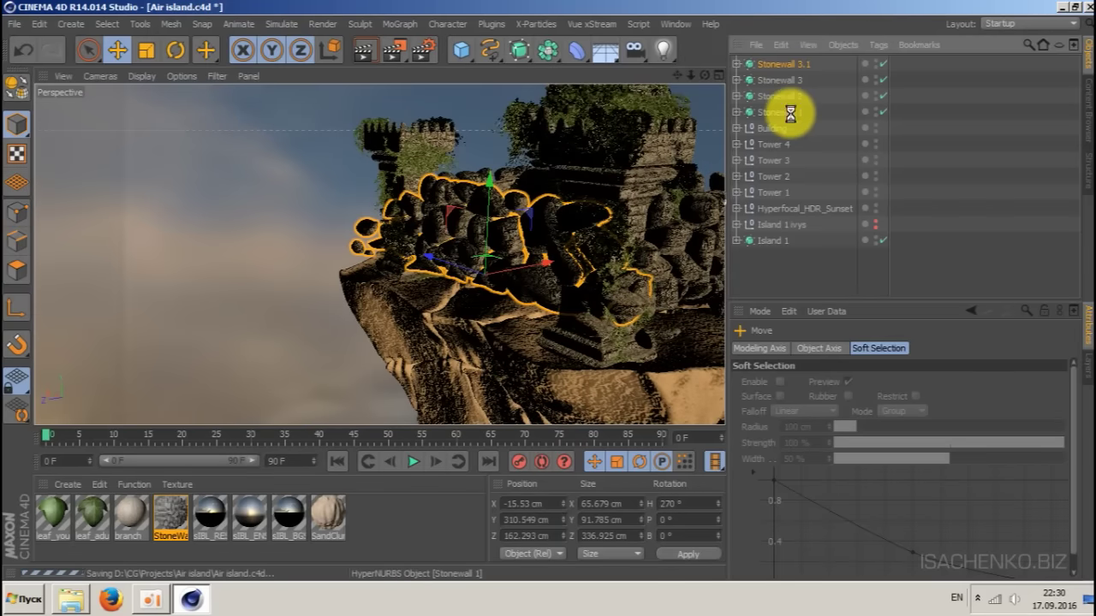
pyautogui.hotkey('ctrl', 's')
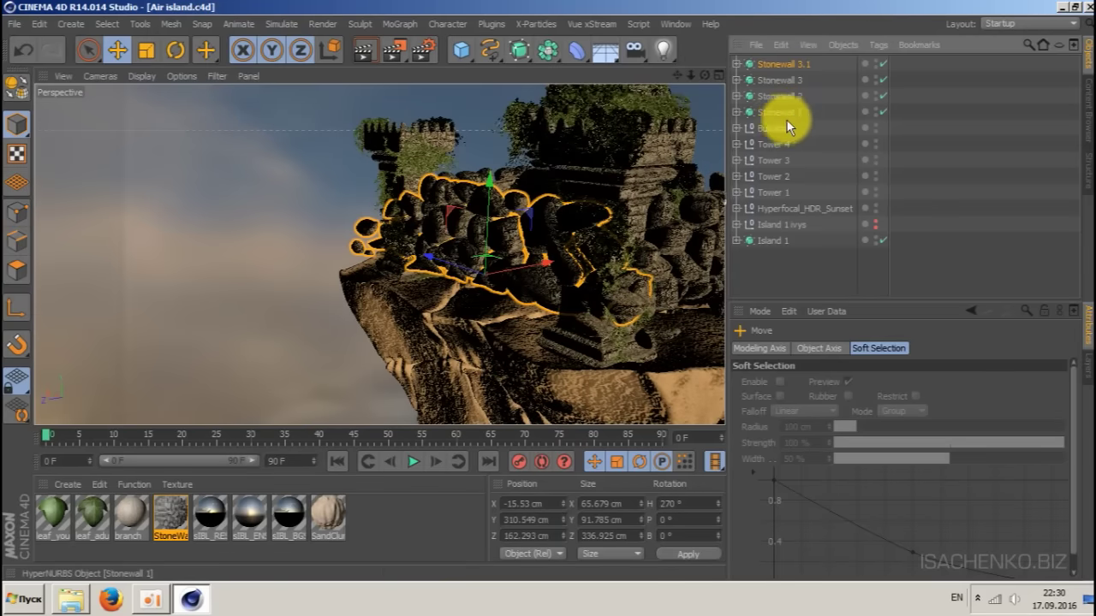
# - Rename the Stonewall 3.1 copy as Stonewall 4
pyautogui.click(782, 109)
pyautogui.click(782, 69)
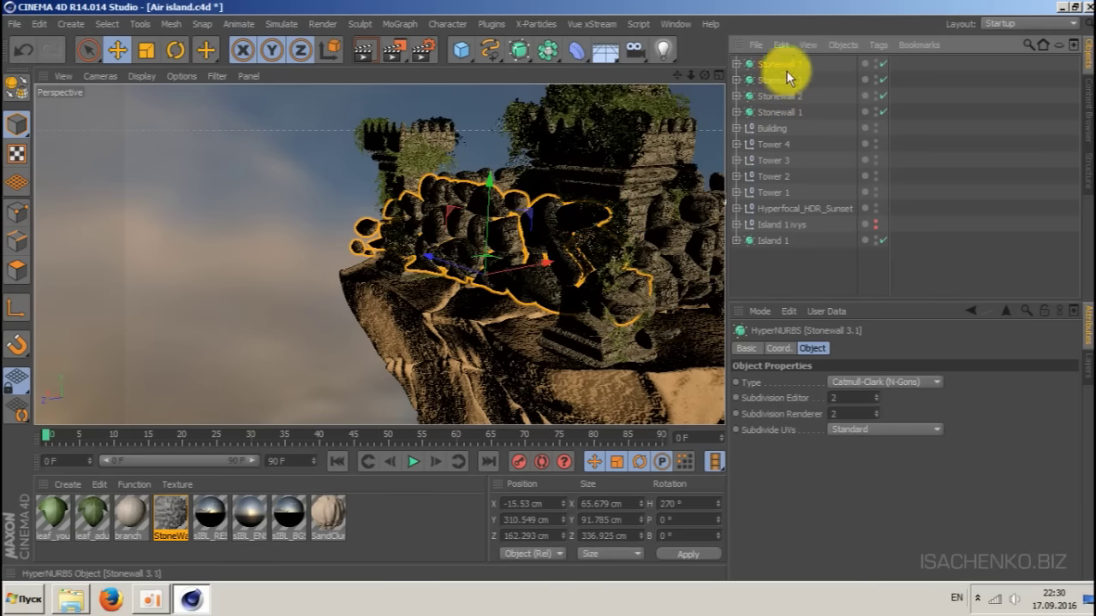
pyautogui.doubleClick(786, 64)
pyautogui.click(824, 70)
pyautogui.press('BackSpace')
pyautogui.press('BackSpace')
pyautogui.press('BackSpace')
pyautogui.write('4')
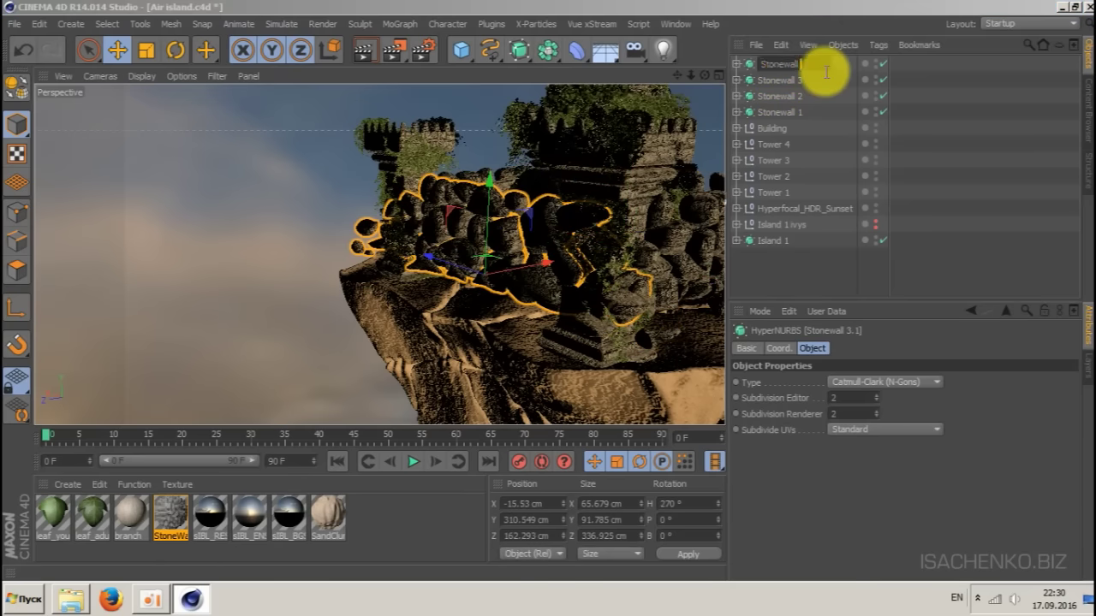
pyautogui.press('Return')
# - Lower all four Stonewall objects together to about Y 286.2 cm so they sit on the island, and save the project
pyautogui.keyDown('shift'); pyautogui.click(781, 111); pyautogui.keyUp('shift')
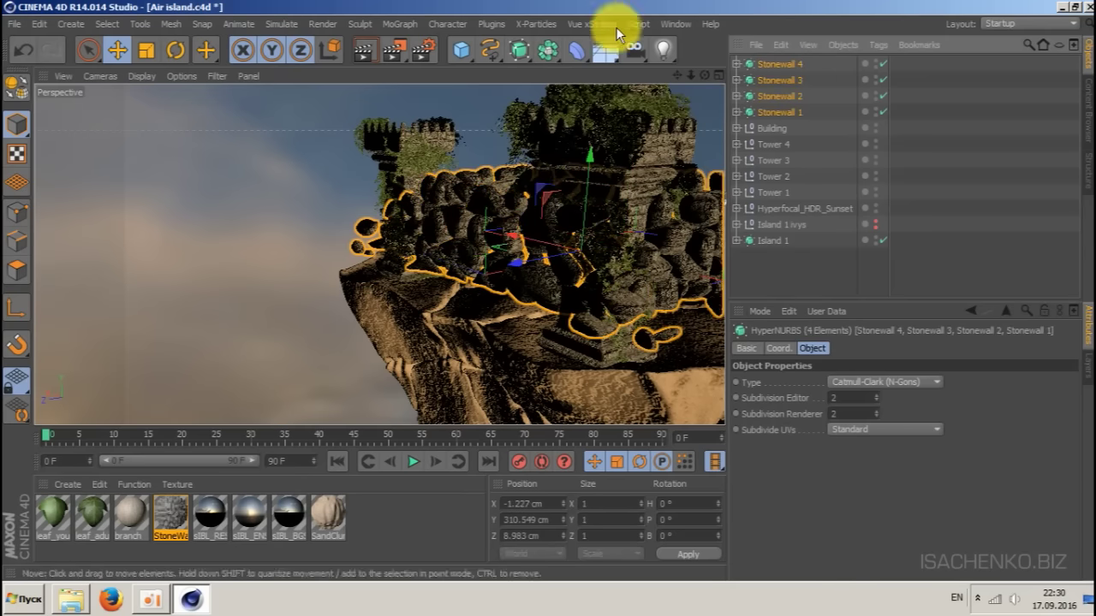
pyautogui.moveTo(705, 75); pyautogui.dragTo(734, 99)
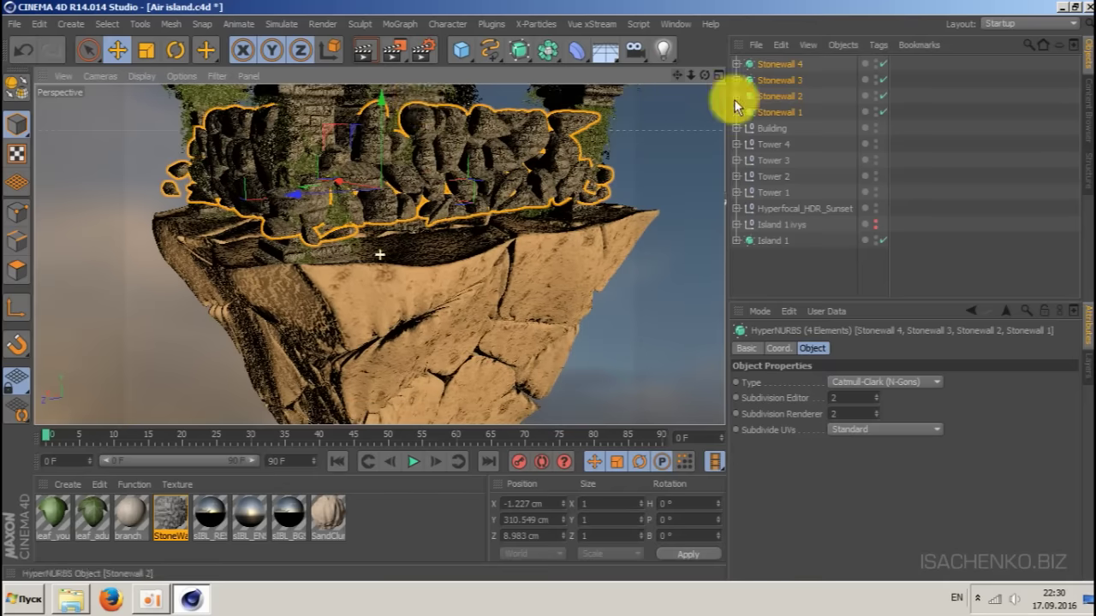
pyautogui.moveTo(379, 101); pyautogui.dragTo(376, 124)
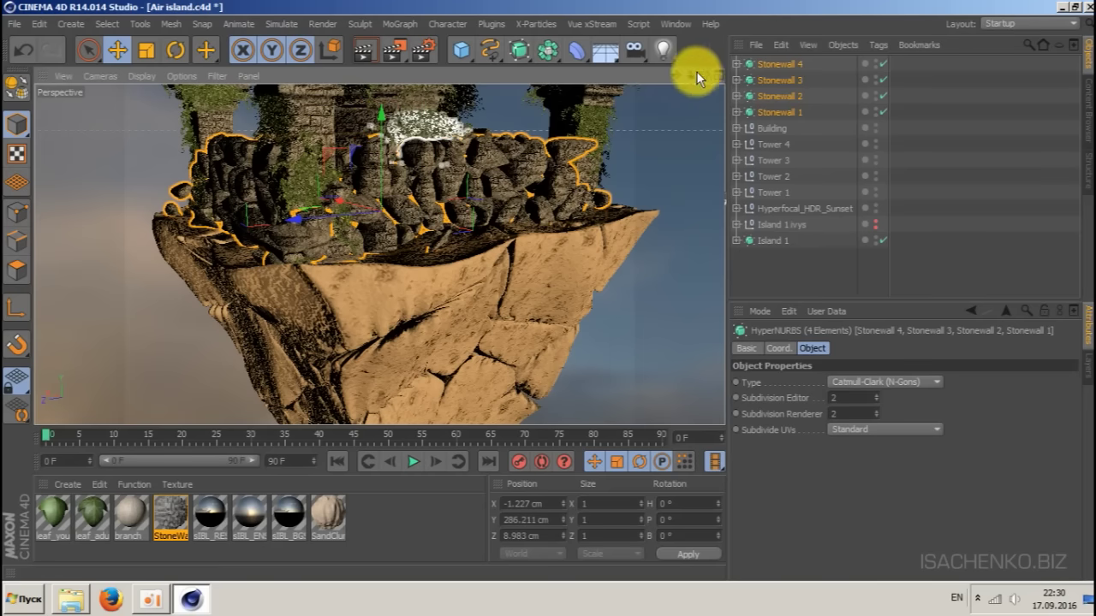
pyautogui.moveTo(696, 72)
pyautogui.mouseDown()
pyautogui.moveTo(707, 72)
pyautogui.moveTo(692, 73)
pyautogui.mouseUp()
pyautogui.hotkey('ctrl', 's')
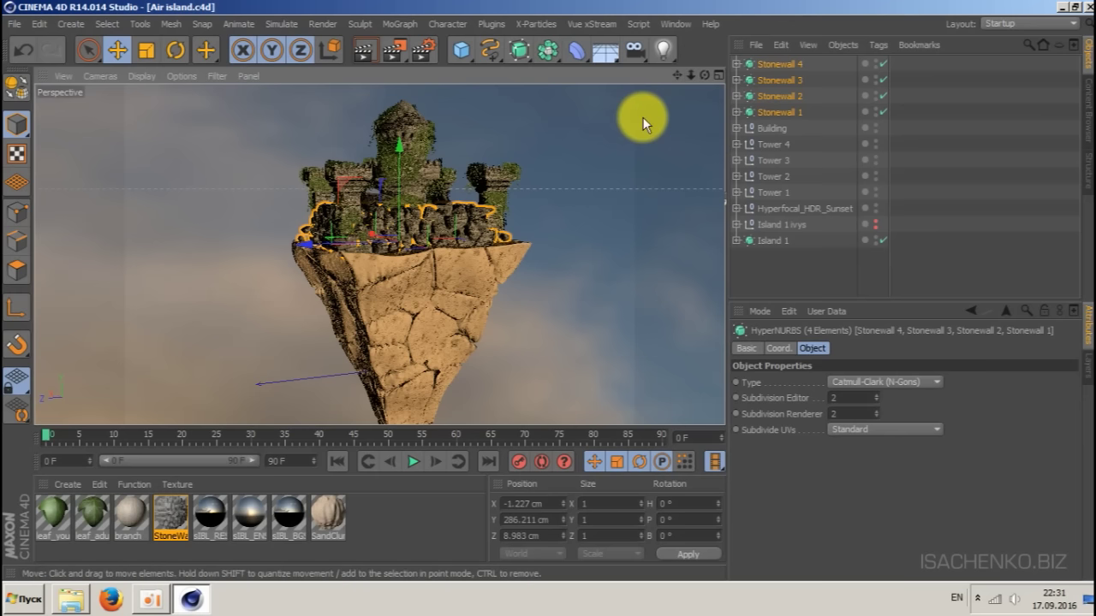
# - Make the Island 1 ivys group visible in the viewport and save the project
pyautogui.click(584, 196)
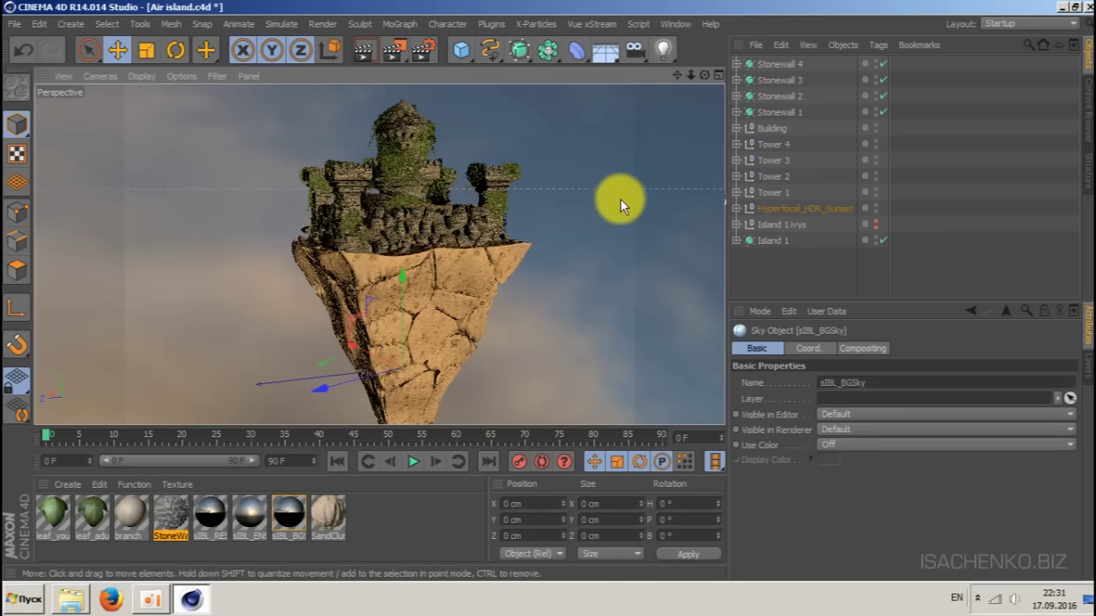
pyautogui.moveTo(672, 75); pyautogui.dragTo(674, 76)
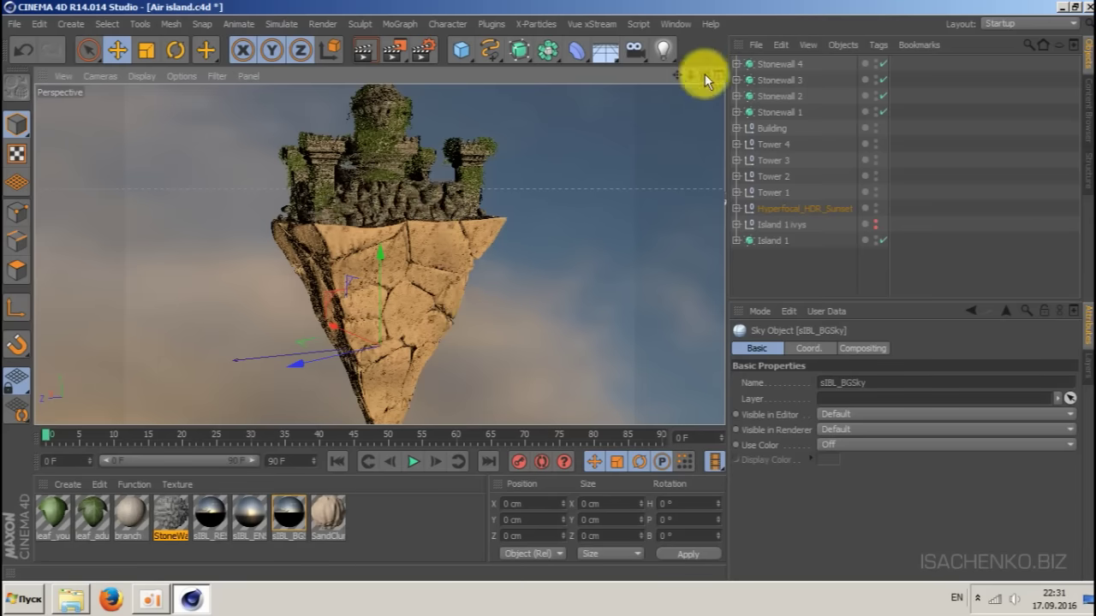
pyautogui.moveTo(705, 74); pyautogui.dragTo(704, 74)
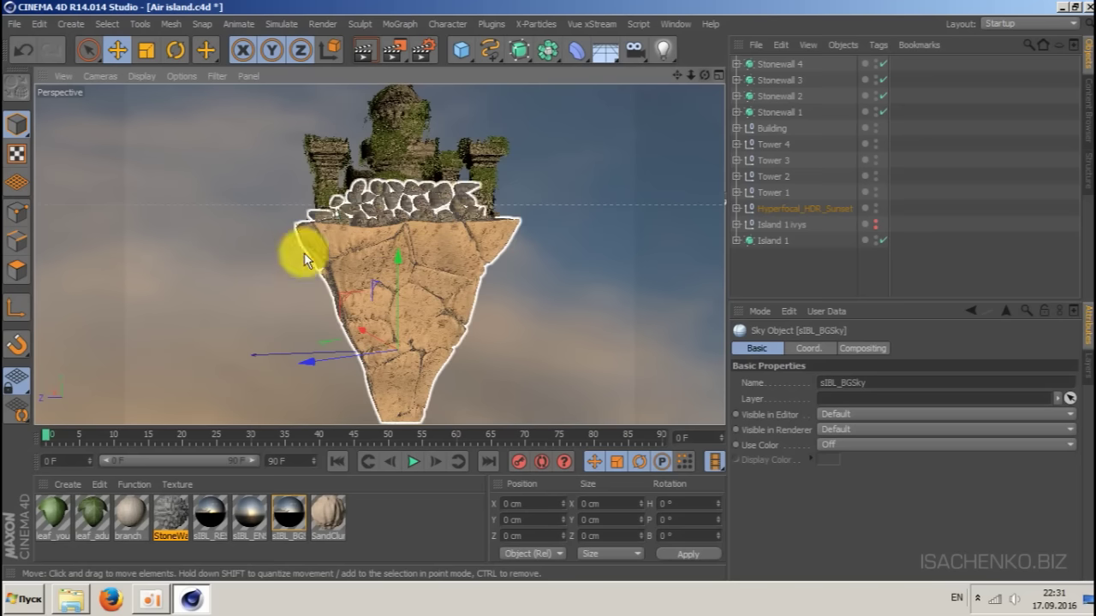
pyautogui.click(876, 222)
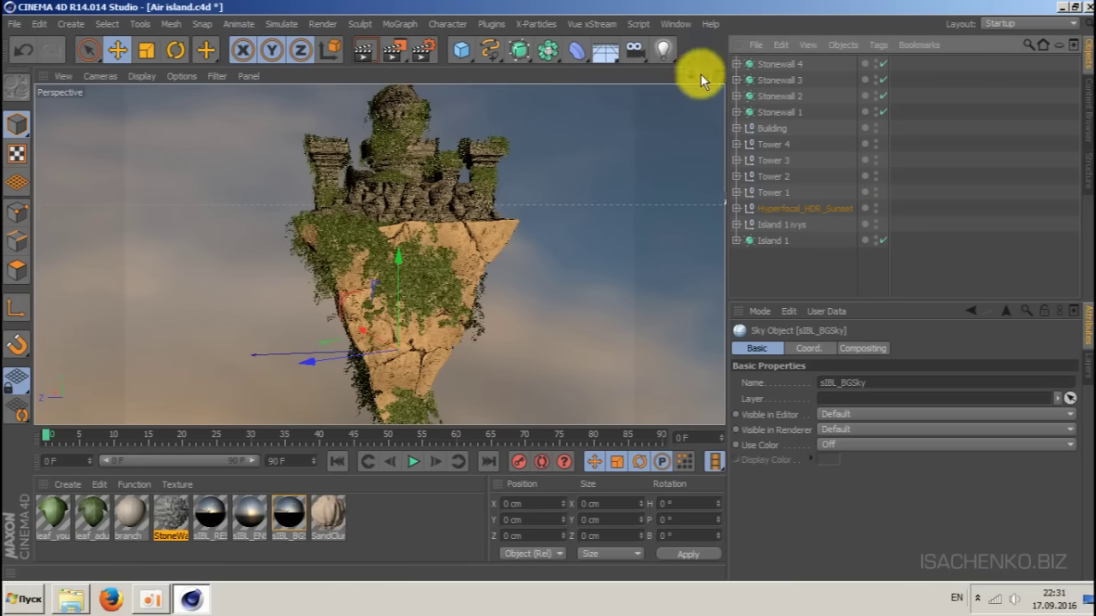
pyautogui.moveTo(704, 75); pyautogui.dragTo(703, 74)
pyautogui.hotkey('ctrl', 's')
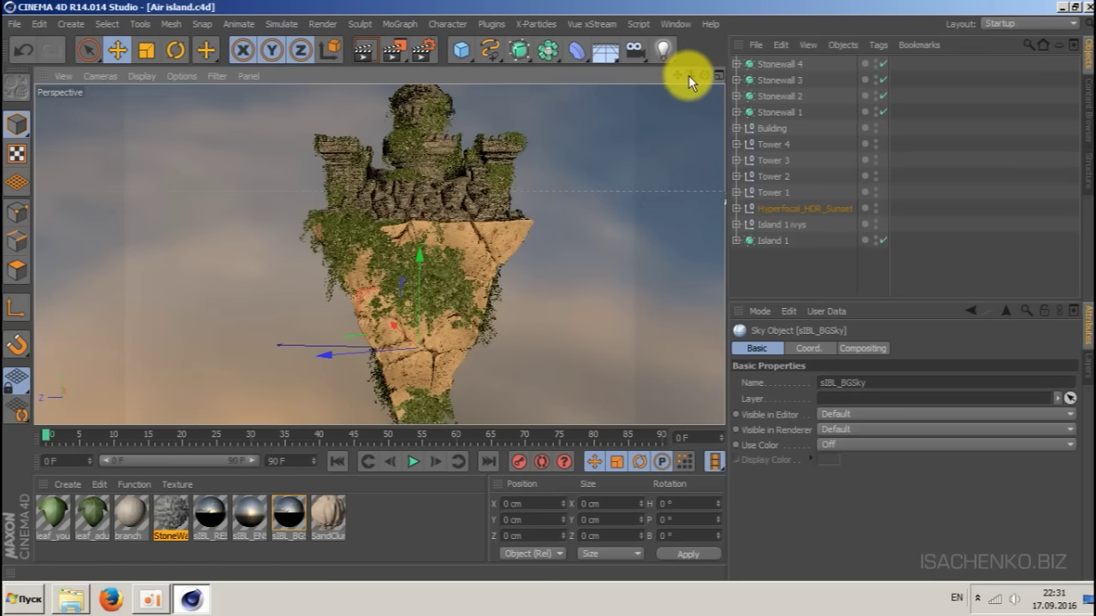
pyautogui.moveTo(703, 74); pyautogui.dragTo(706, 73)
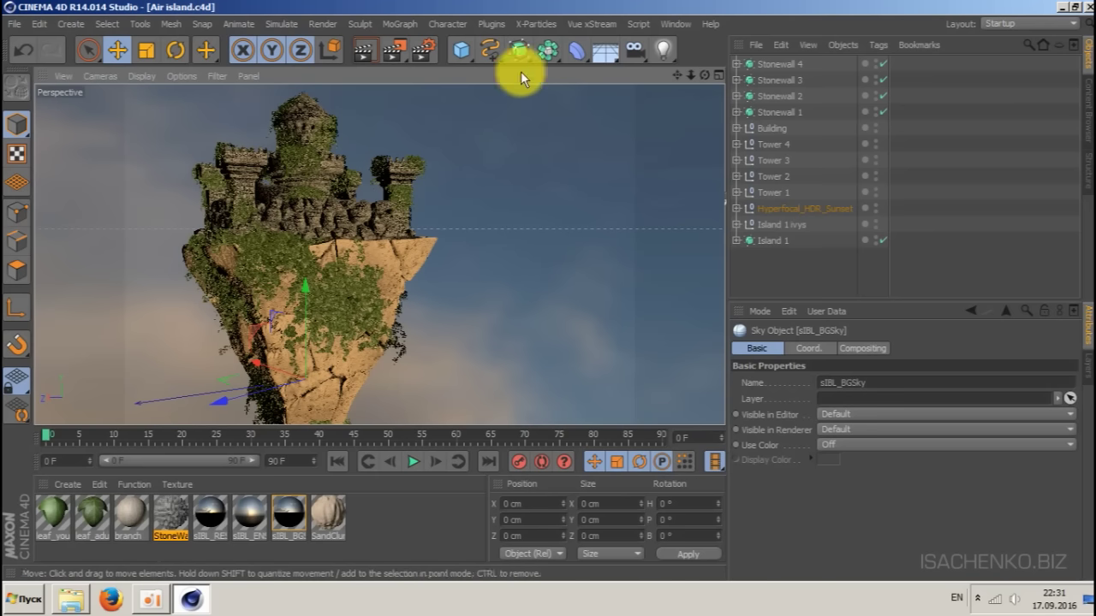
# - Add a torus primitive to a new project and display the viewport shaded with mesh lines
pyautogui.hotkey('ctrl', 'n')
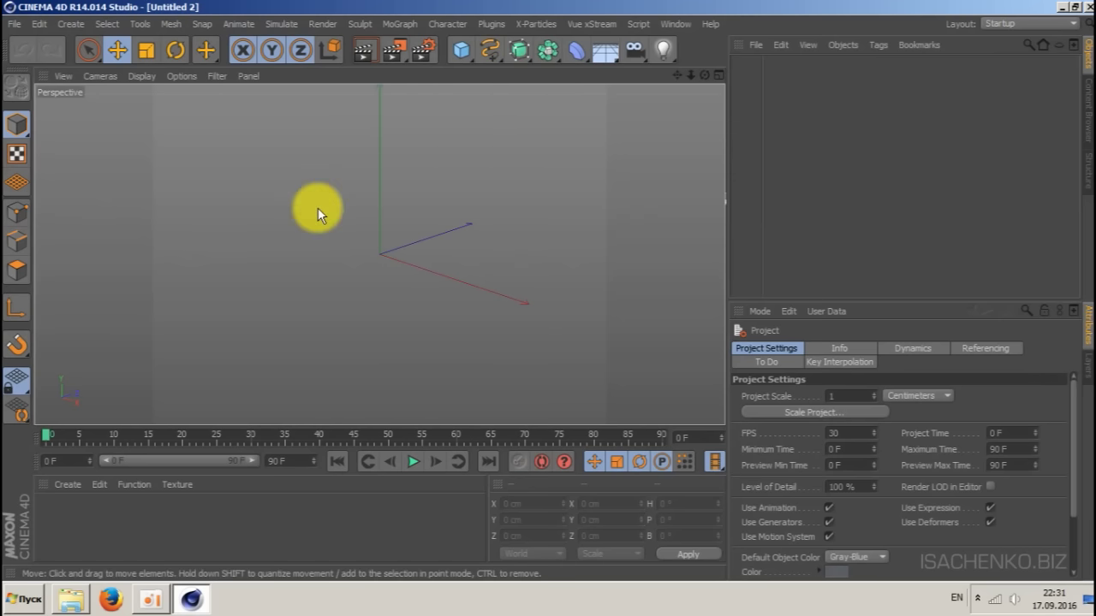
pyautogui.click(459, 53)
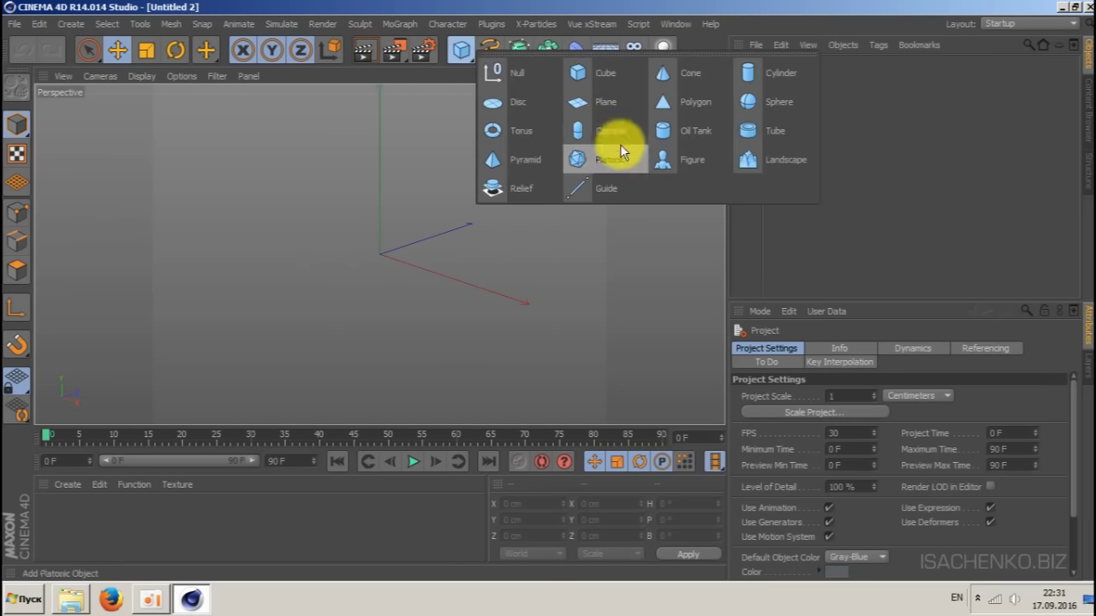
pyautogui.click(504, 131)
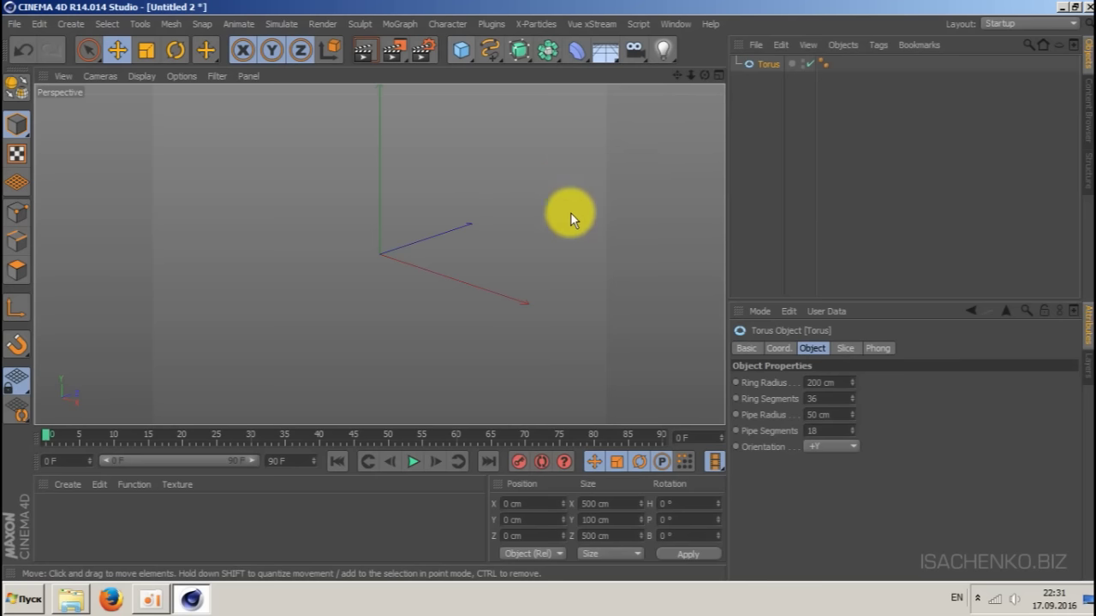
pyautogui.click(141, 75)
pyautogui.click(160, 117)
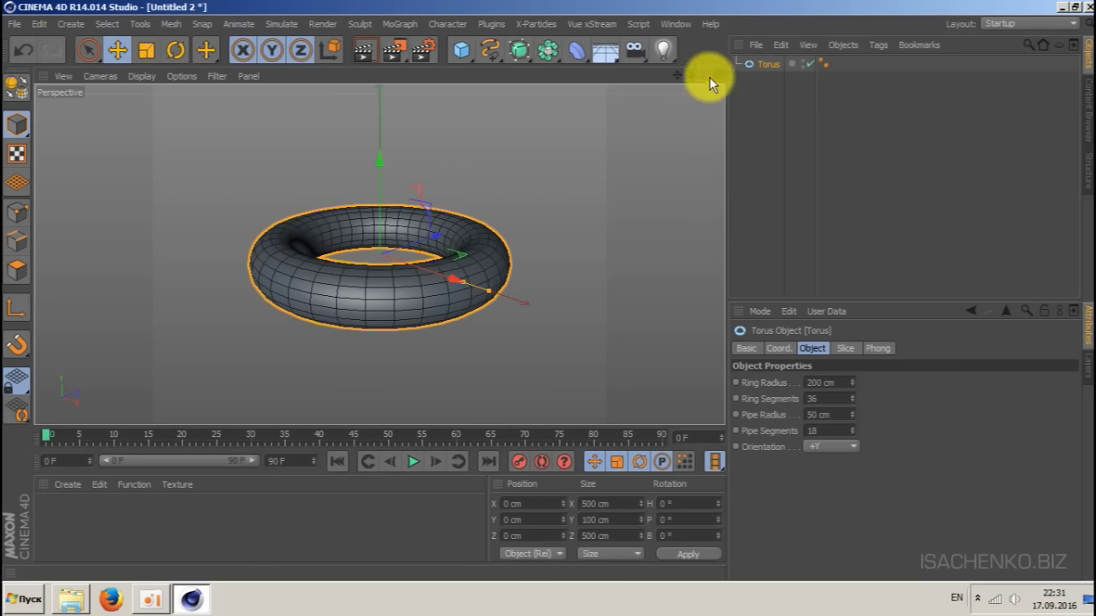
# - Convert the torus to an editable polygon object and delete its checkered UVW tag
pyautogui.moveTo(703, 75); pyautogui.dragTo(679, 78)
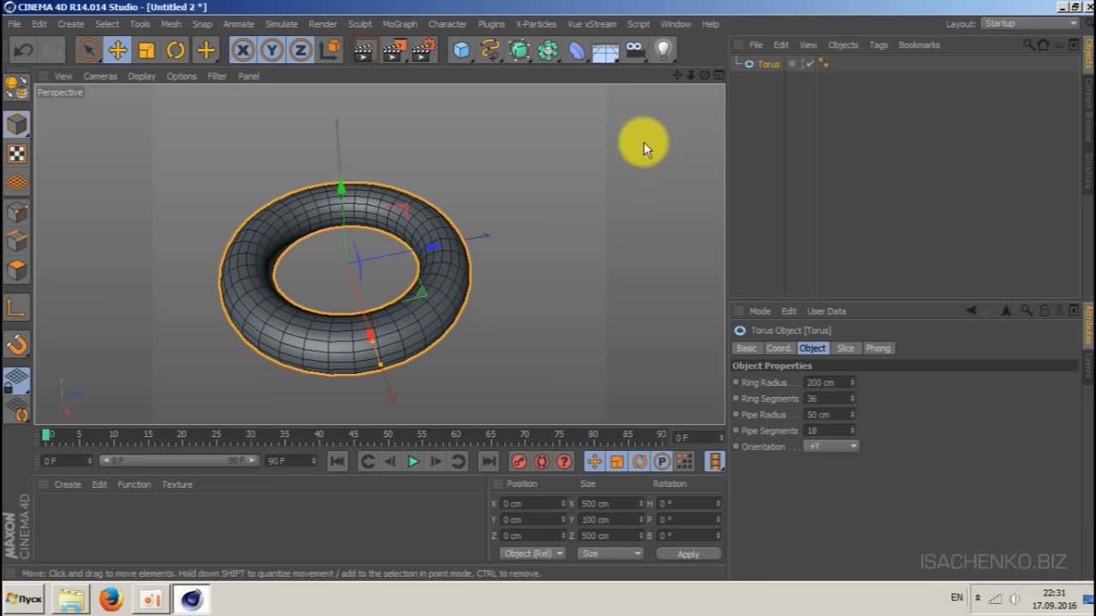
pyautogui.press('c')
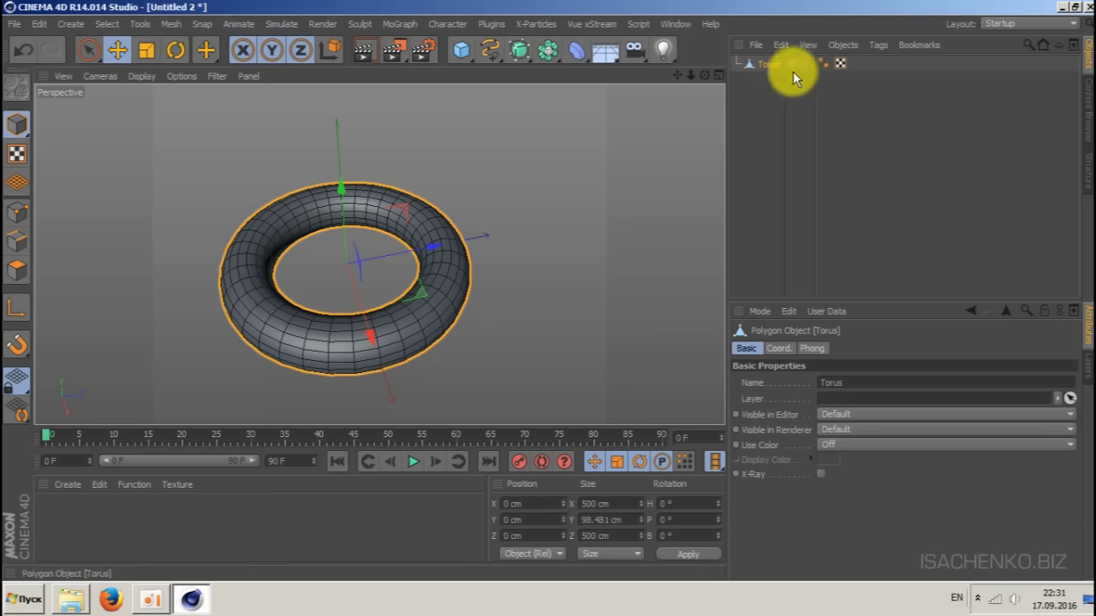
pyautogui.click(839, 63)
pyautogui.press('Delete')
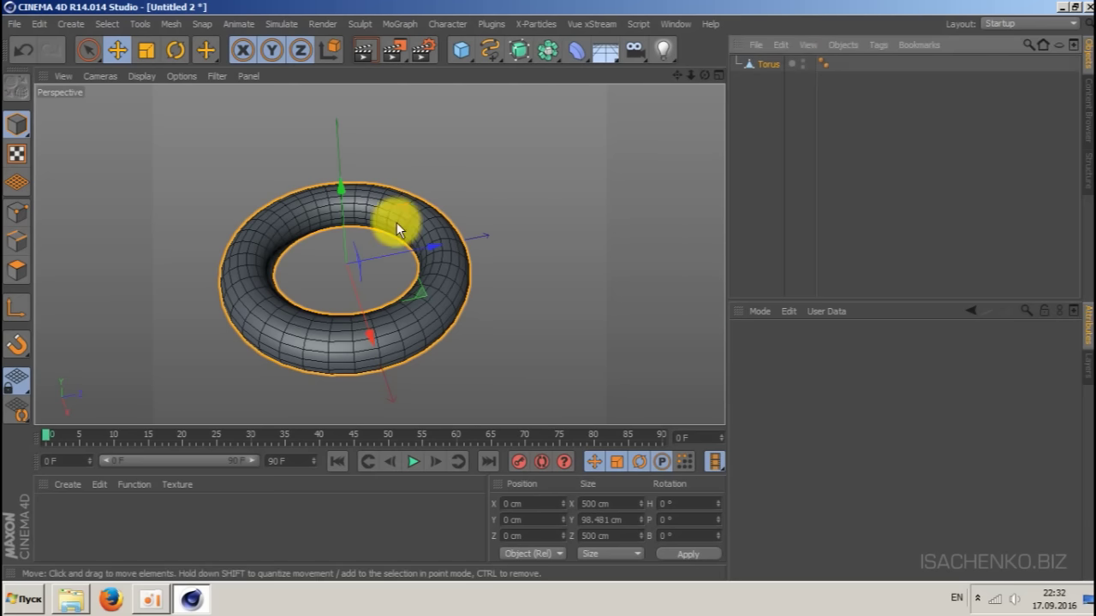
# - Stretch the torus along Z to about 819.5 cm long and duplicate it
pyautogui.press('t')
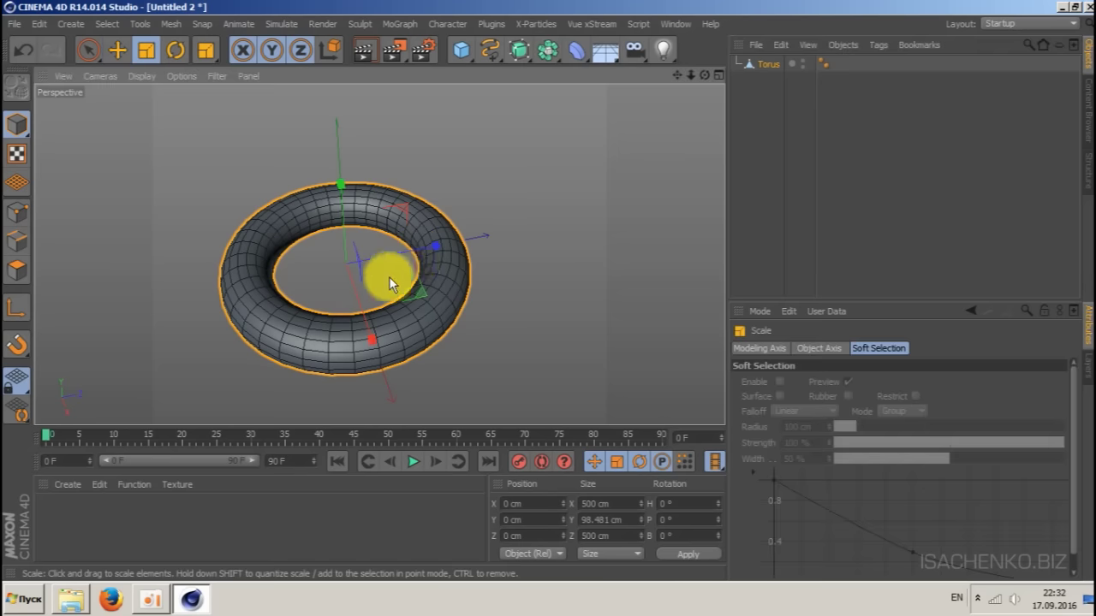
pyautogui.moveTo(417, 240); pyautogui.dragTo(486, 238)
pyautogui.keyDown('ctrl'); pyautogui.moveTo(774, 63); pyautogui.dragTo(776, 56); pyautogui.keyUp('ctrl')
# - Rotate the torus copy to a bank of 90° and move it along Z to about 524.3 cm to interlock both links
pyautogui.press('r')
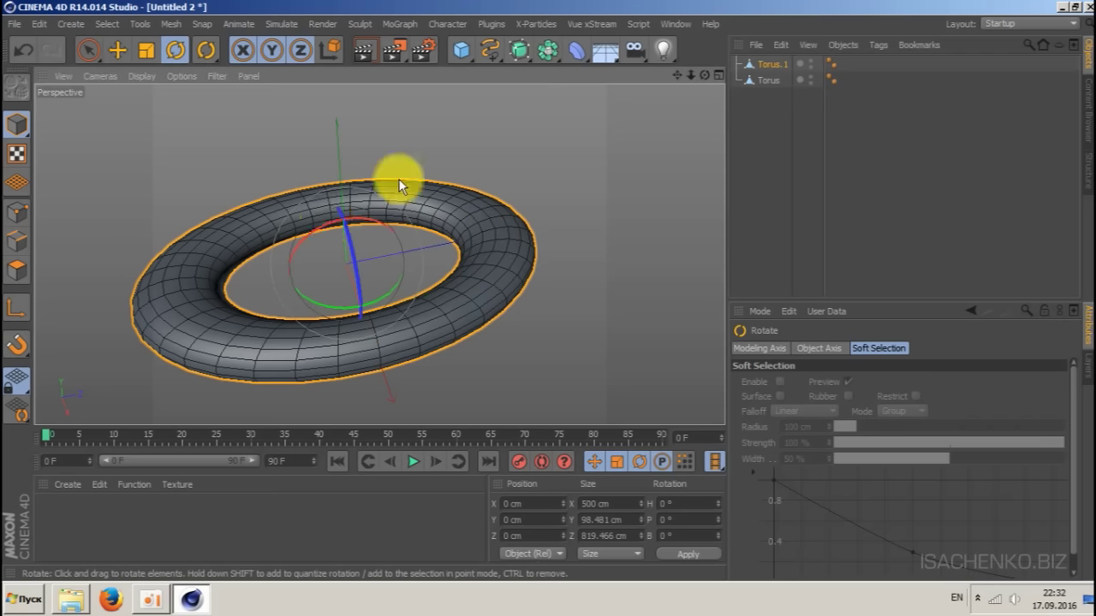
pyautogui.moveTo(703, 75); pyautogui.dragTo(728, 69)
pyautogui.moveTo(371, 240); pyautogui.dragTo(381, 304)
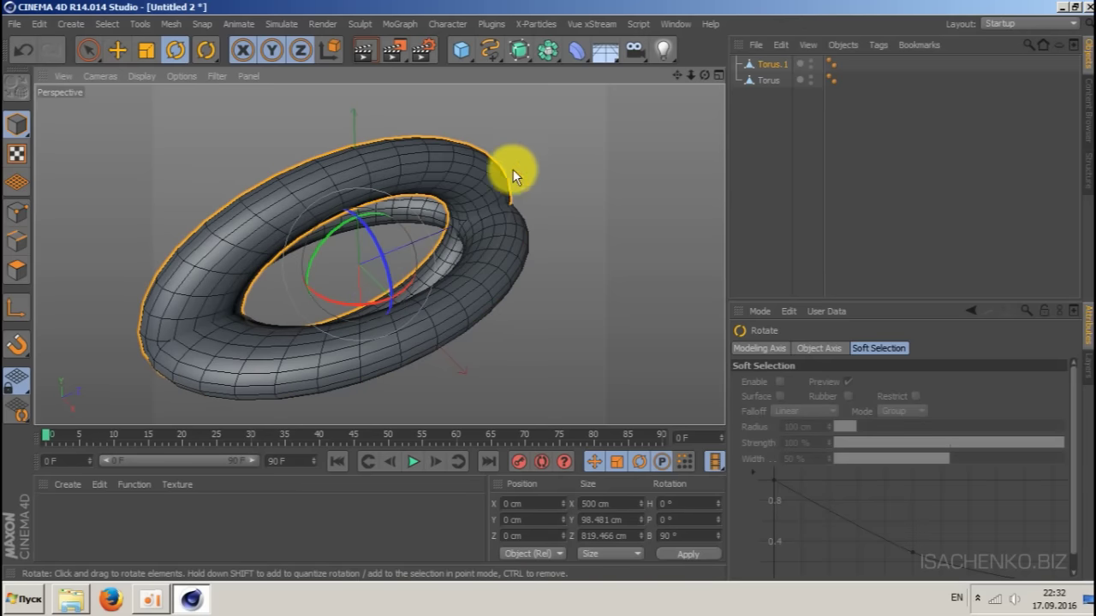
pyautogui.press('e')
pyautogui.moveTo(436, 232); pyautogui.dragTo(594, 163)
pyautogui.moveTo(704, 75); pyautogui.dragTo(677, 77)
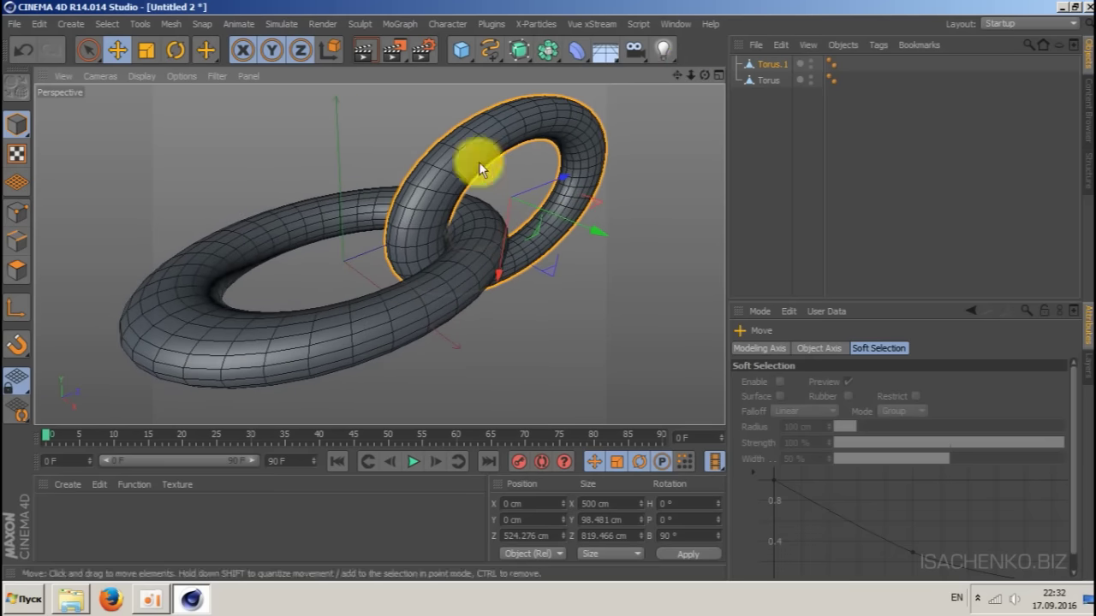
# - Group the two torus links under a null and name it Chain element
pyautogui.keyDown('ctrl'); pyautogui.click(769, 81); pyautogui.keyUp('ctrl')
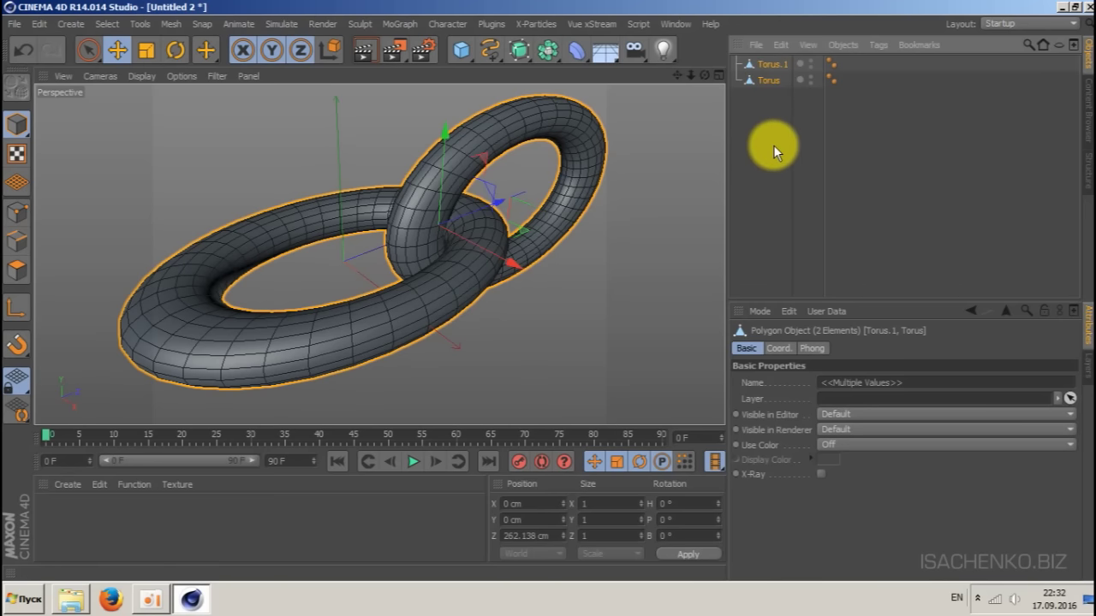
pyautogui.hotkey('alt', 'g')
pyautogui.doubleClick(767, 62)
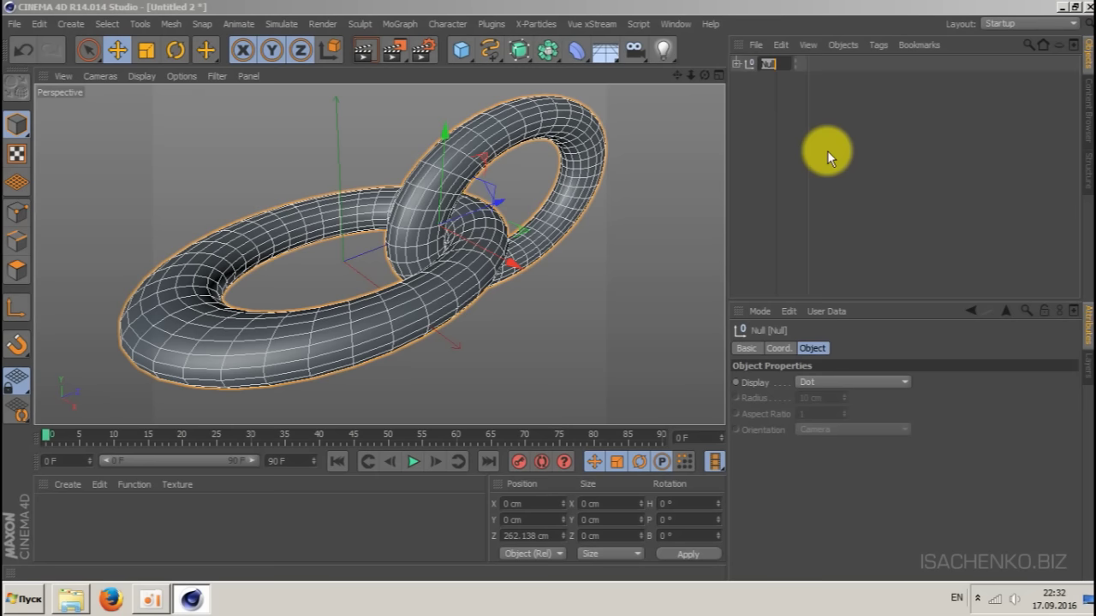
pyautogui.write('Chain e')
pyautogui.write('lement')
pyautogui.press('Return')
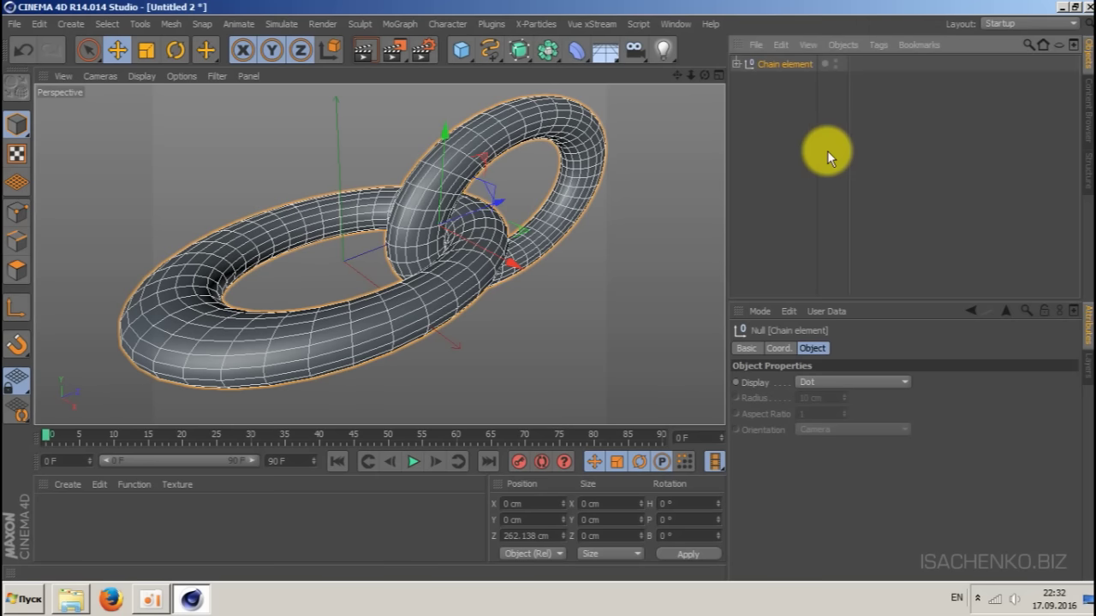
# - Copy the Chain element group and paste it into the Air island.c4d project
pyautogui.click(780, 44)
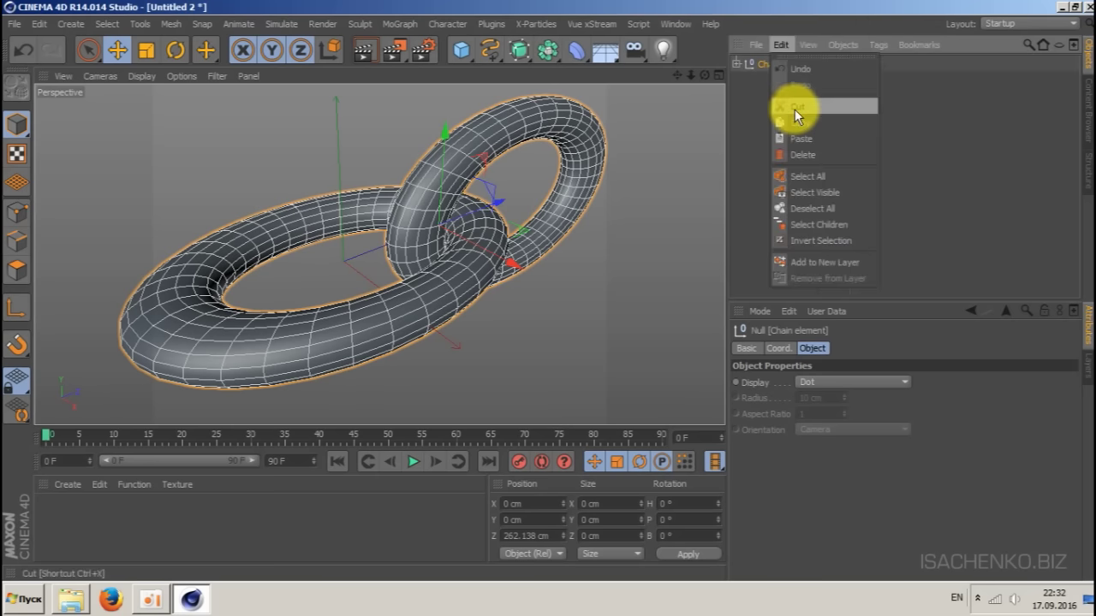
pyautogui.click(800, 121)
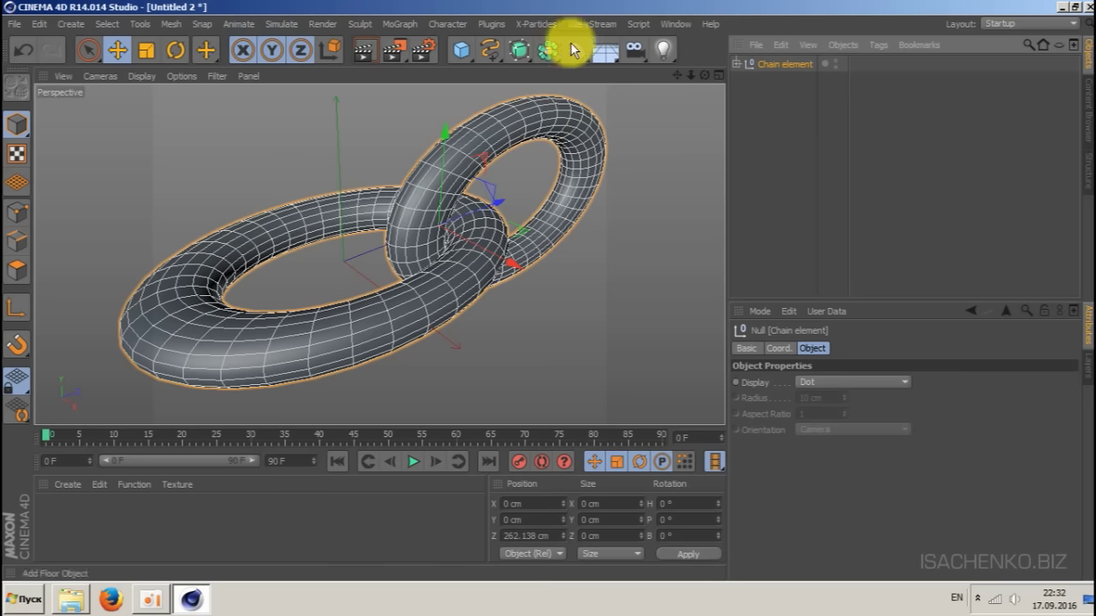
pyautogui.click(677, 24)
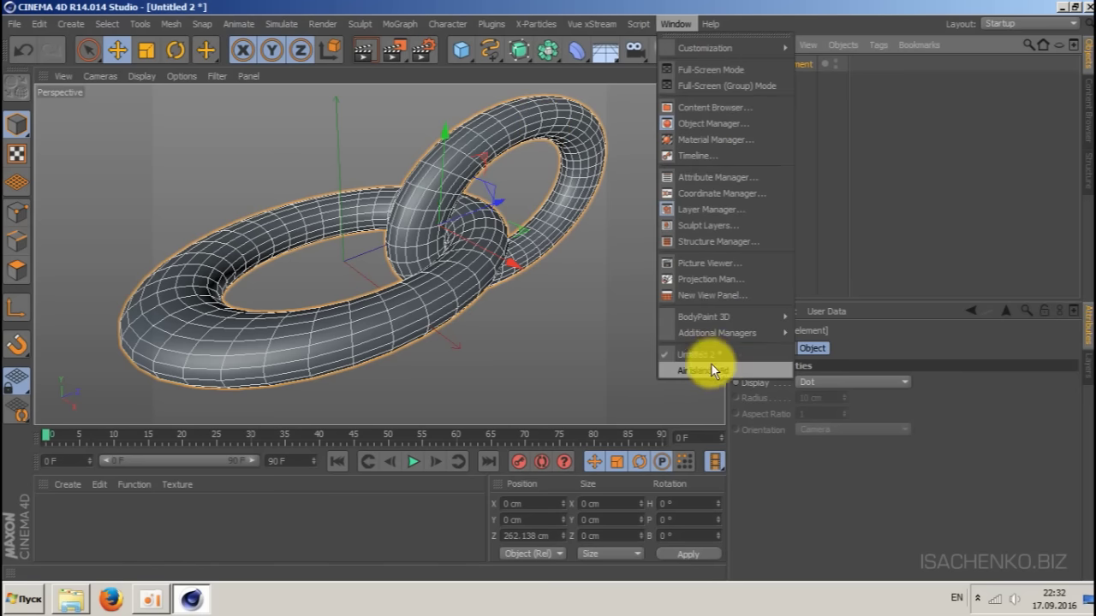
pyautogui.click(697, 370)
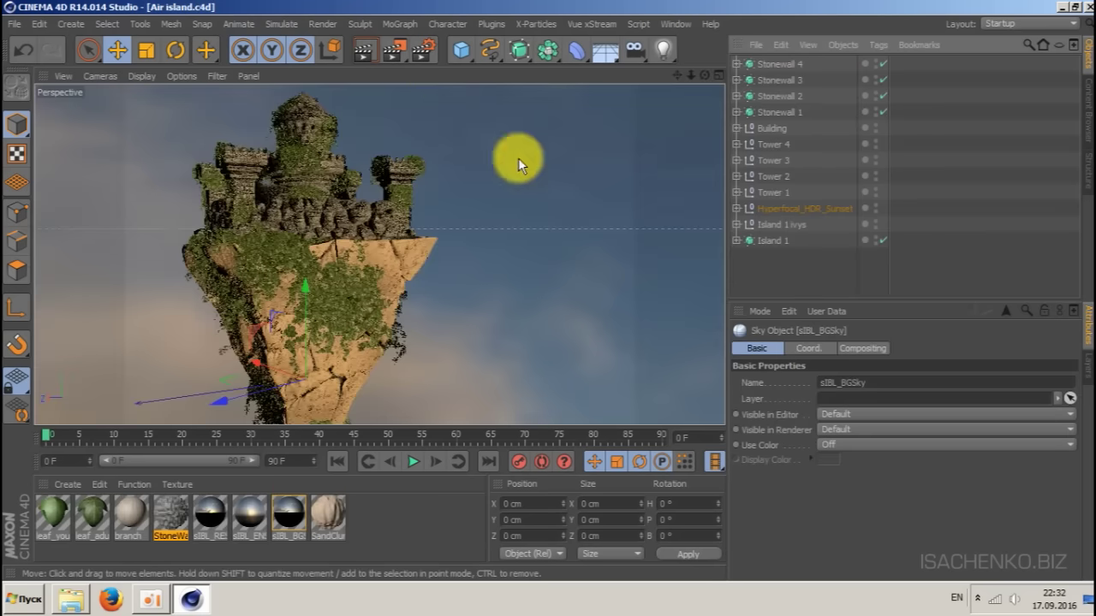
pyautogui.click(784, 45)
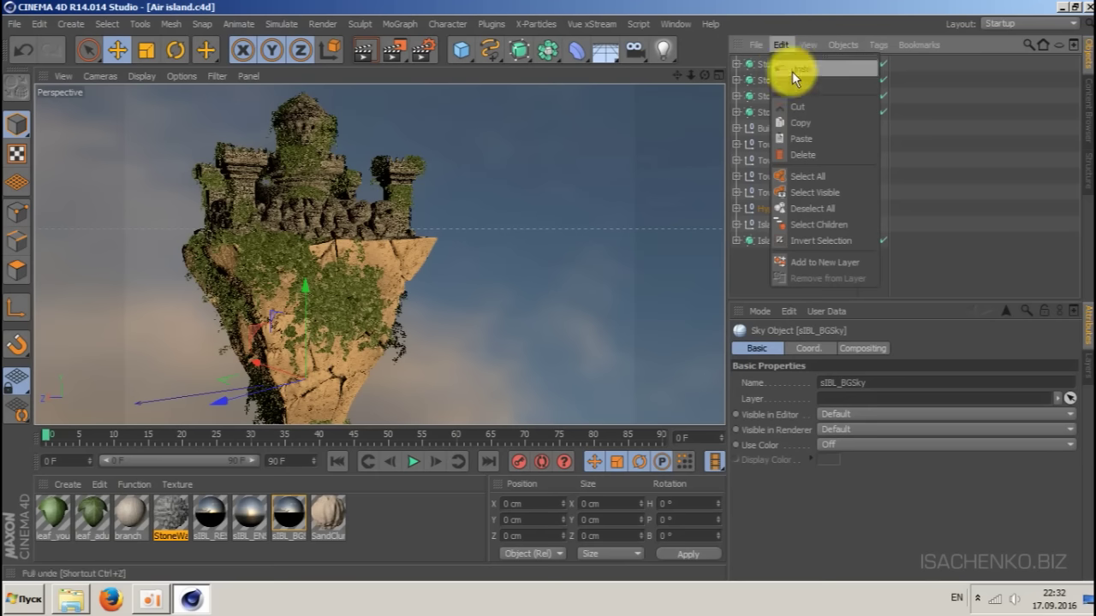
pyautogui.click(810, 140)
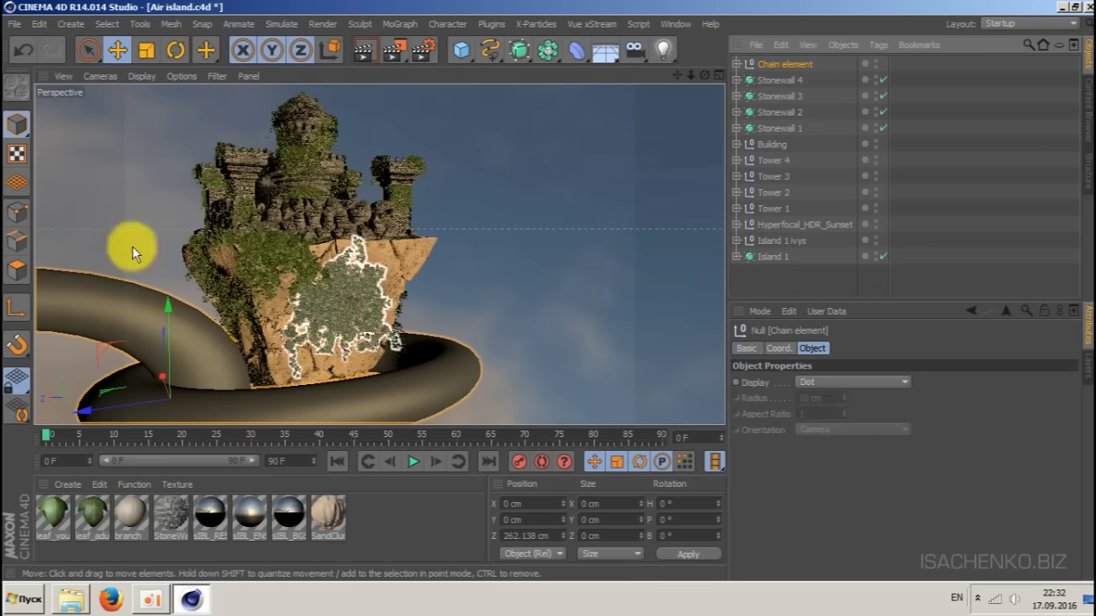
# - Close the Untitled 2 project without saving it and save the Air island project
pyautogui.click(679, 24)
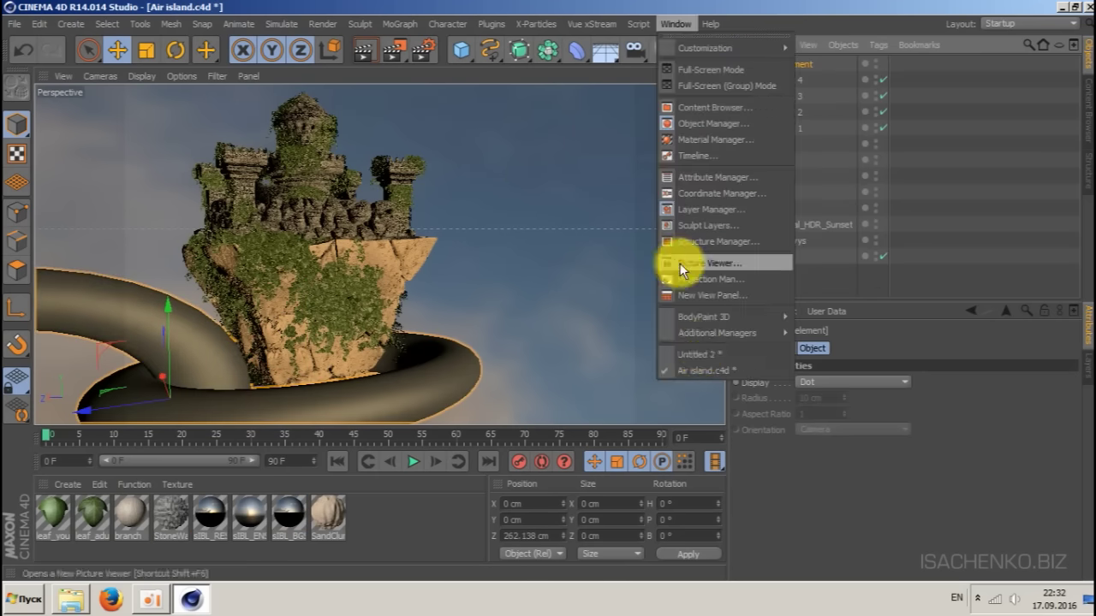
pyautogui.click(697, 352)
pyautogui.click(17, 24)
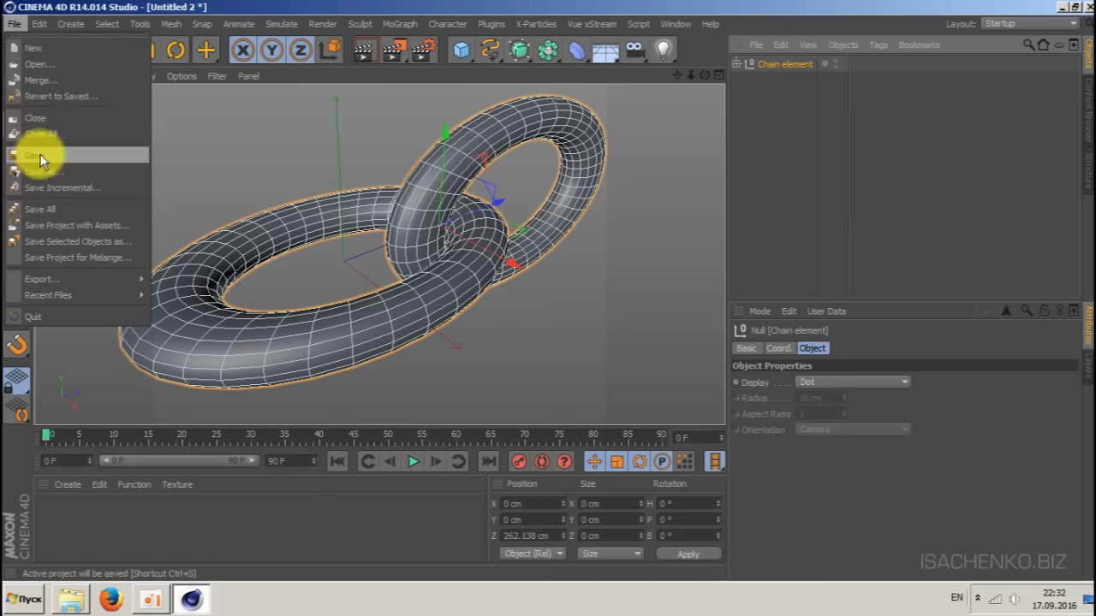
pyautogui.click(42, 117)
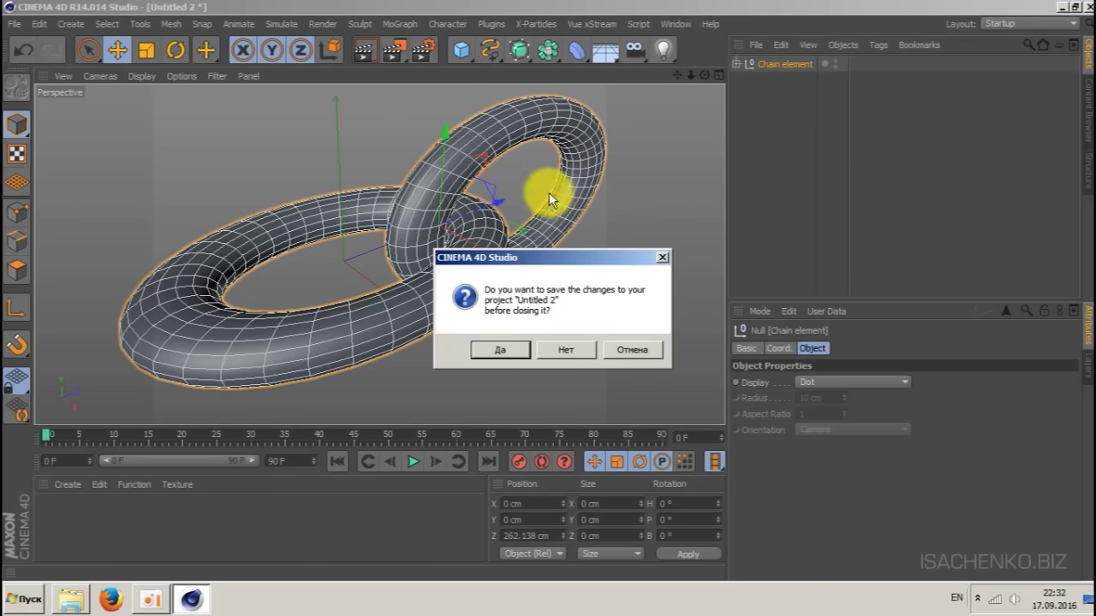
pyautogui.click(575, 355)
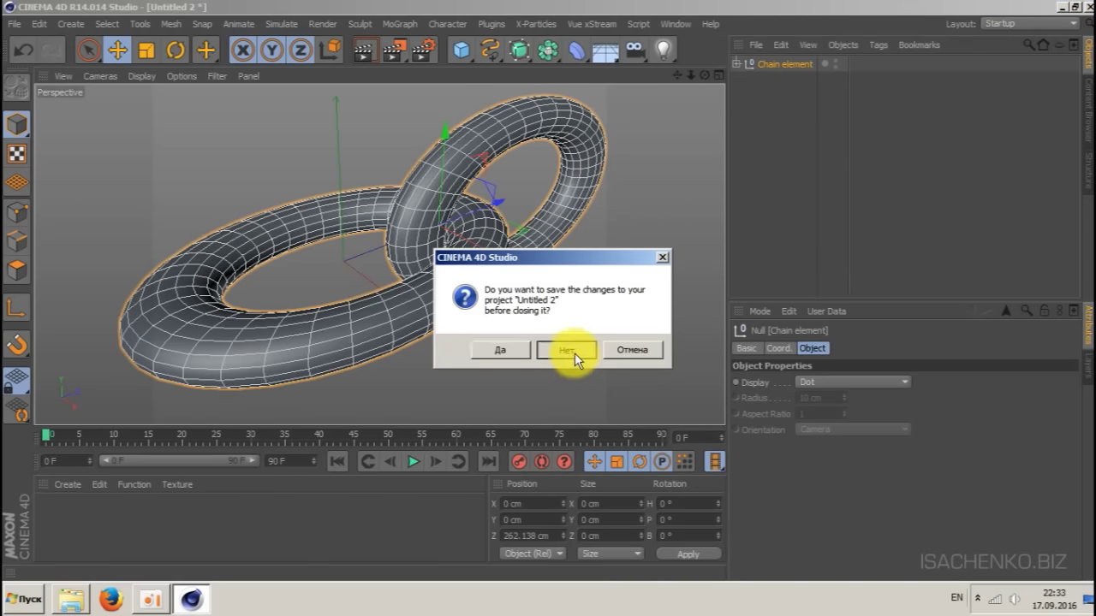
pyautogui.hotkey('ctrl', 's')
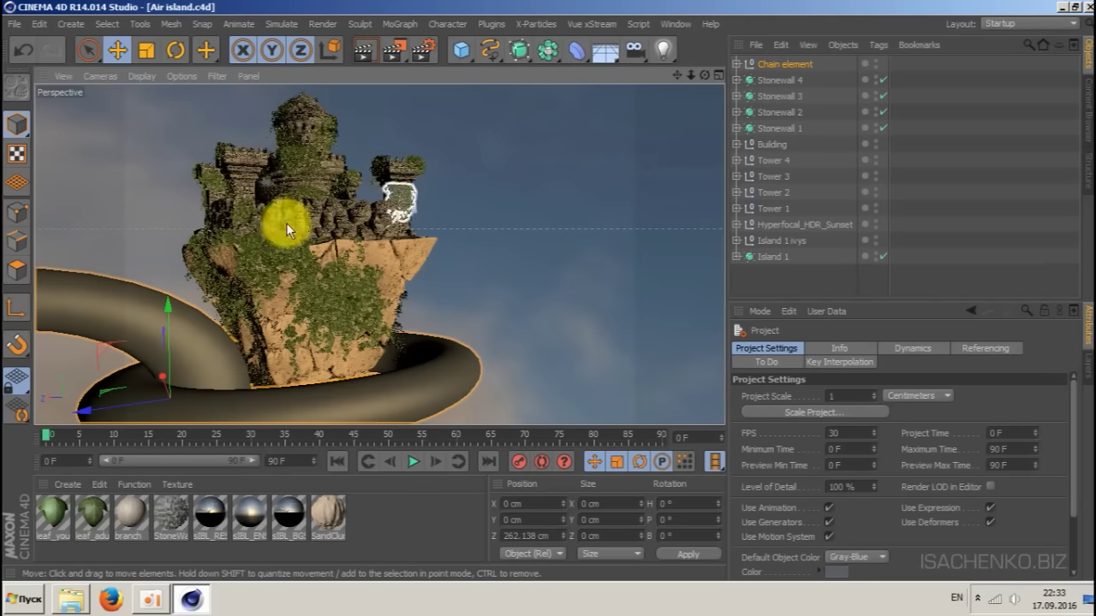
# - Scale the Chain element down uniformly until it is tiny compared with the floating island
pyautogui.press('t')
pyautogui.moveTo(561, 175); pyautogui.dragTo(43, 438)
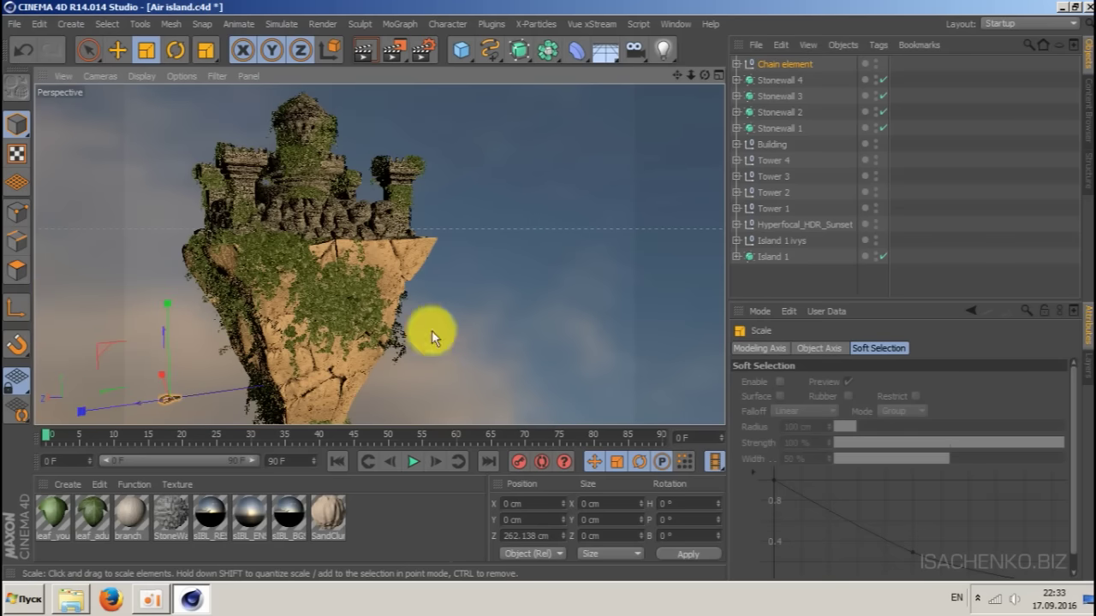
pyautogui.moveTo(680, 76)
pyautogui.mouseDown()
pyautogui.moveTo(699, 75)
pyautogui.moveTo(689, 82)
pyautogui.mouseUp()
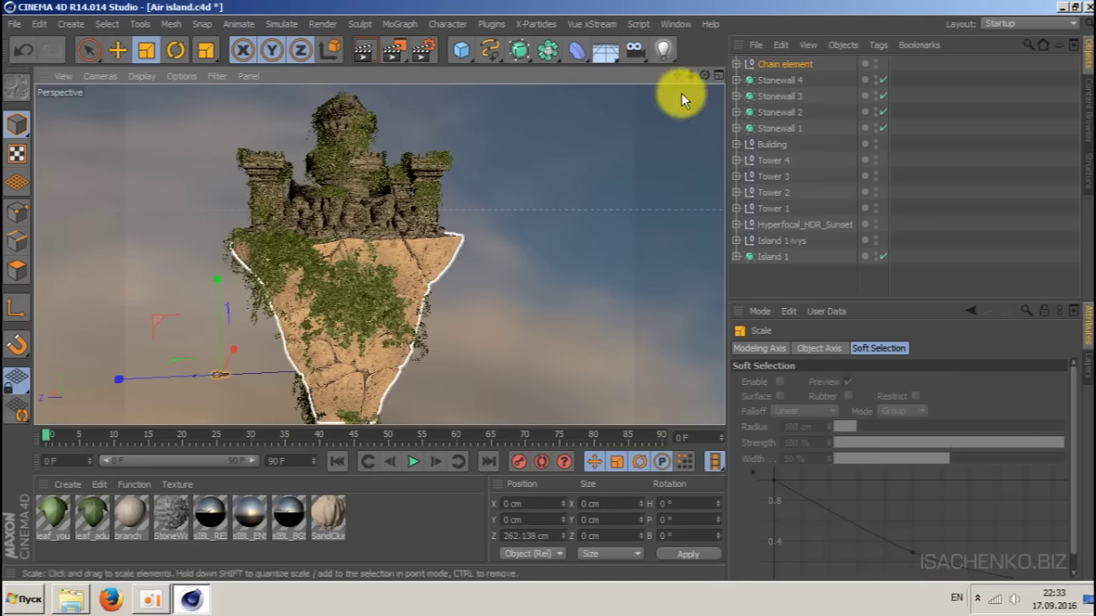
pyautogui.moveTo(704, 75); pyautogui.dragTo(700, 78)
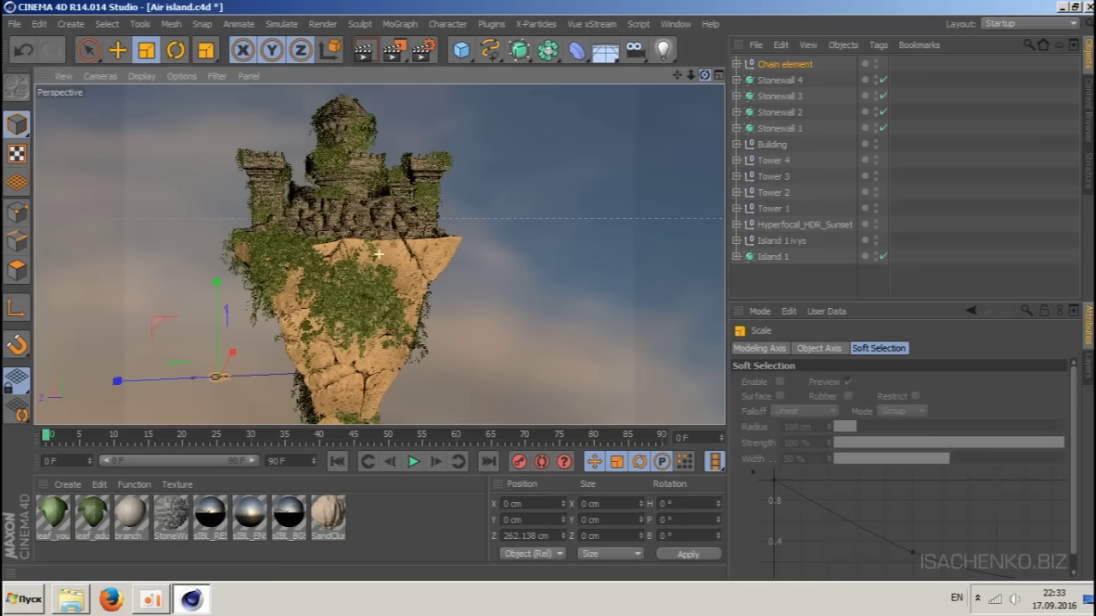
# - Draw a cubic spline in the Front view, curving from the island's upper edge down past its lower tip
pyautogui.click(717, 76)
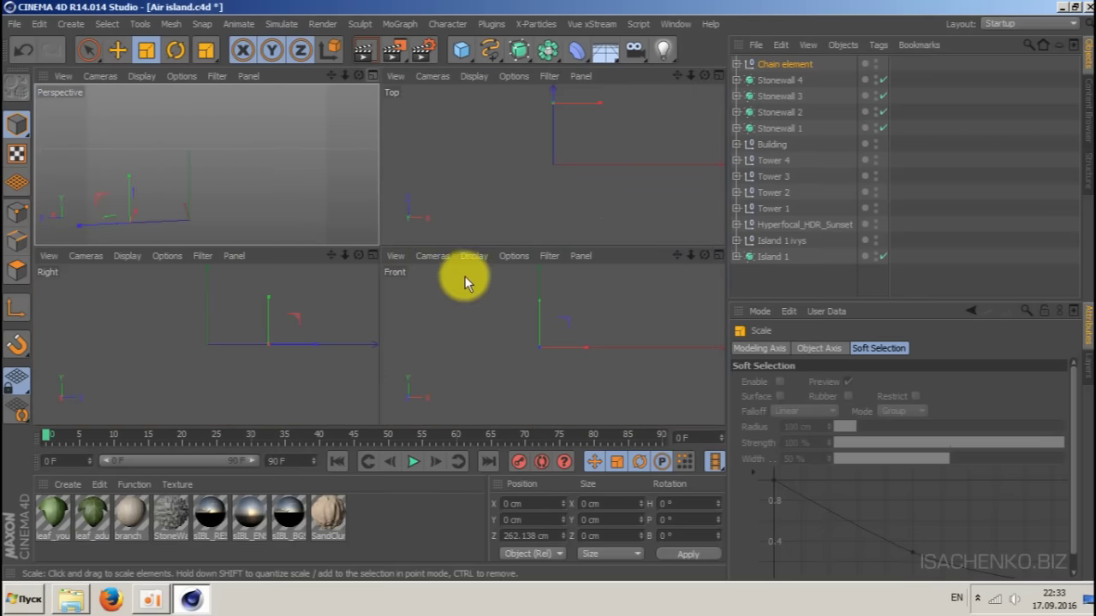
pyautogui.click(717, 254)
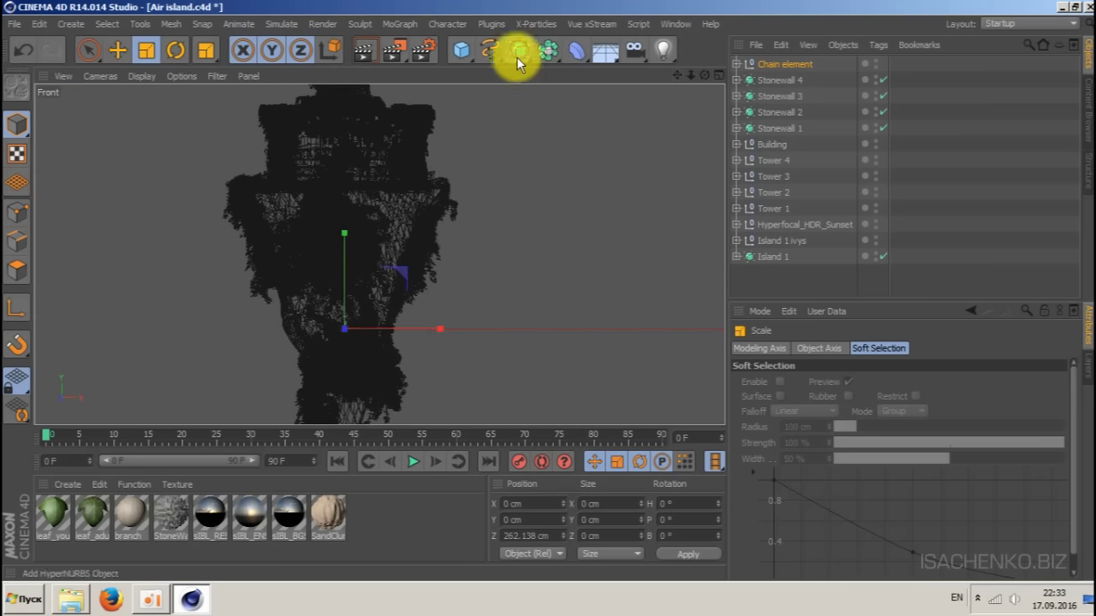
pyautogui.moveTo(491, 50); pyautogui.dragTo(561, 110)
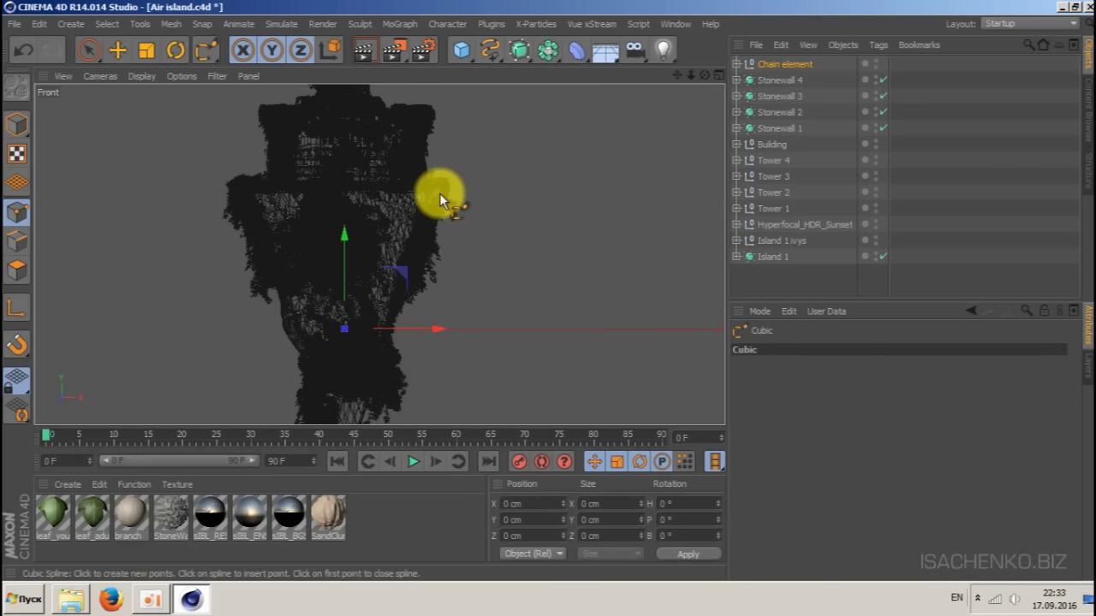
pyautogui.moveTo(438, 195)
pyautogui.mouseDown()
pyautogui.moveTo(471, 213)
pyautogui.moveTo(448, 350)
pyautogui.moveTo(454, 419)
pyautogui.mouseUp()
pyautogui.moveTo(674, 78); pyautogui.dragTo(673, 7)
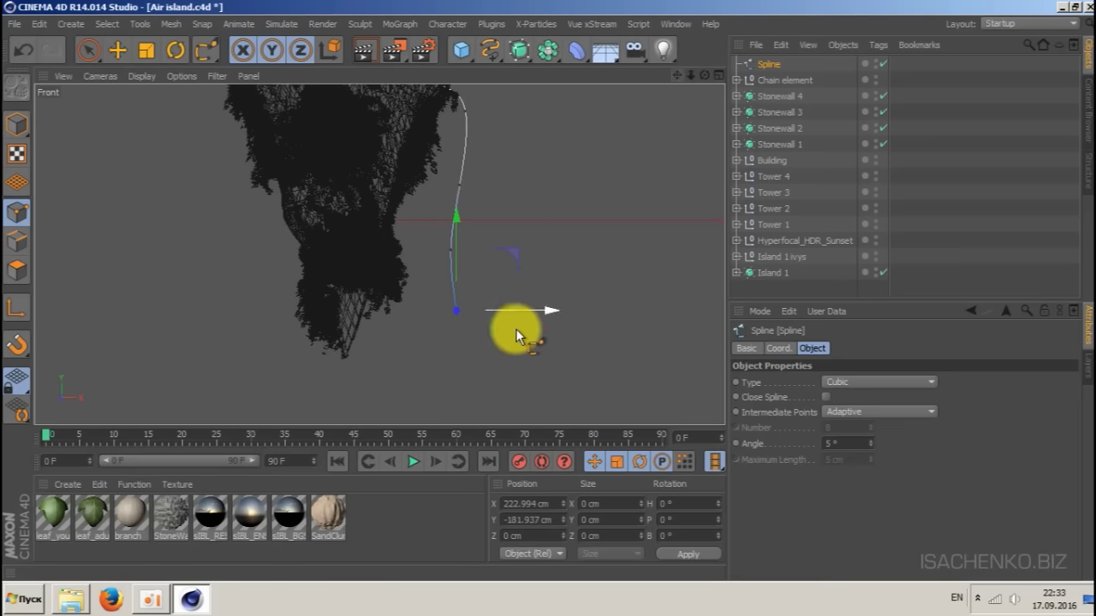
pyautogui.moveTo(470, 362); pyautogui.dragTo(491, 416)
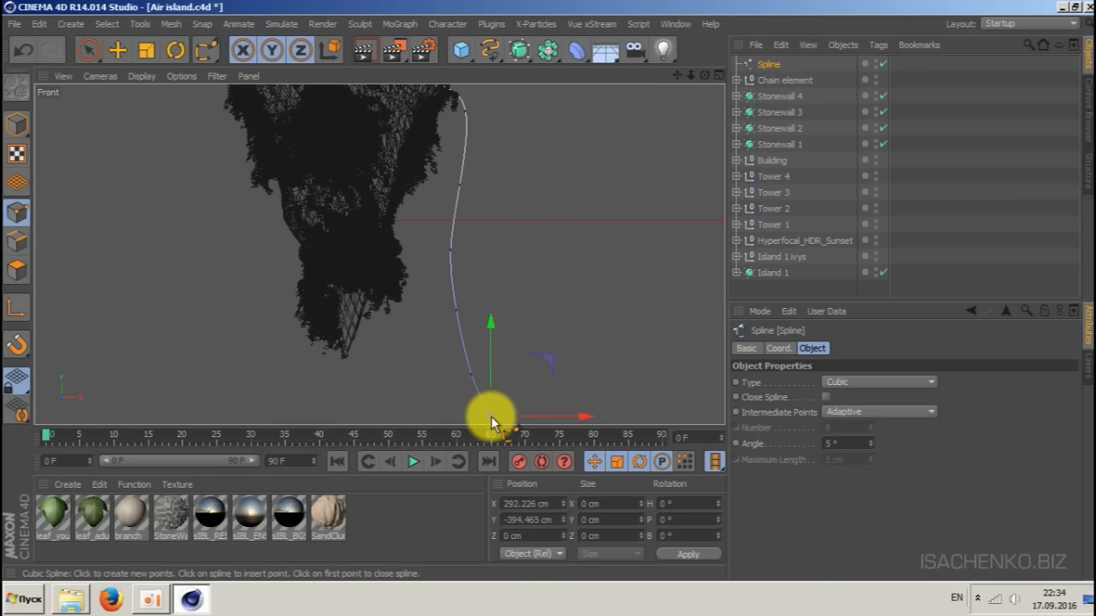
# - Set the Perspective view's display to Hidden Line with the spline in sight and save the project
pyautogui.click(717, 74)
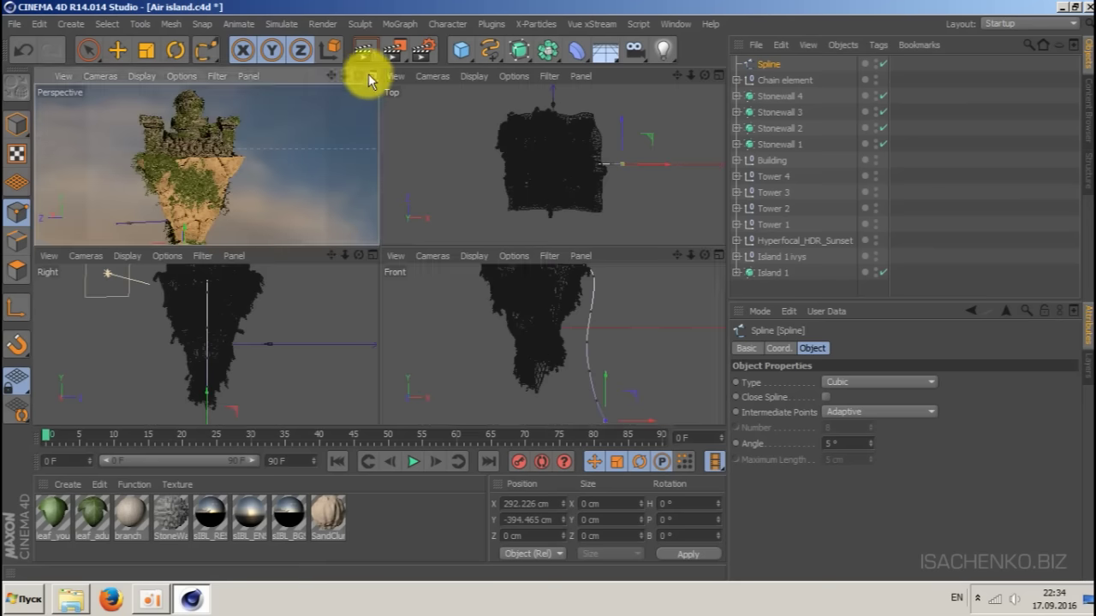
pyautogui.click(369, 73)
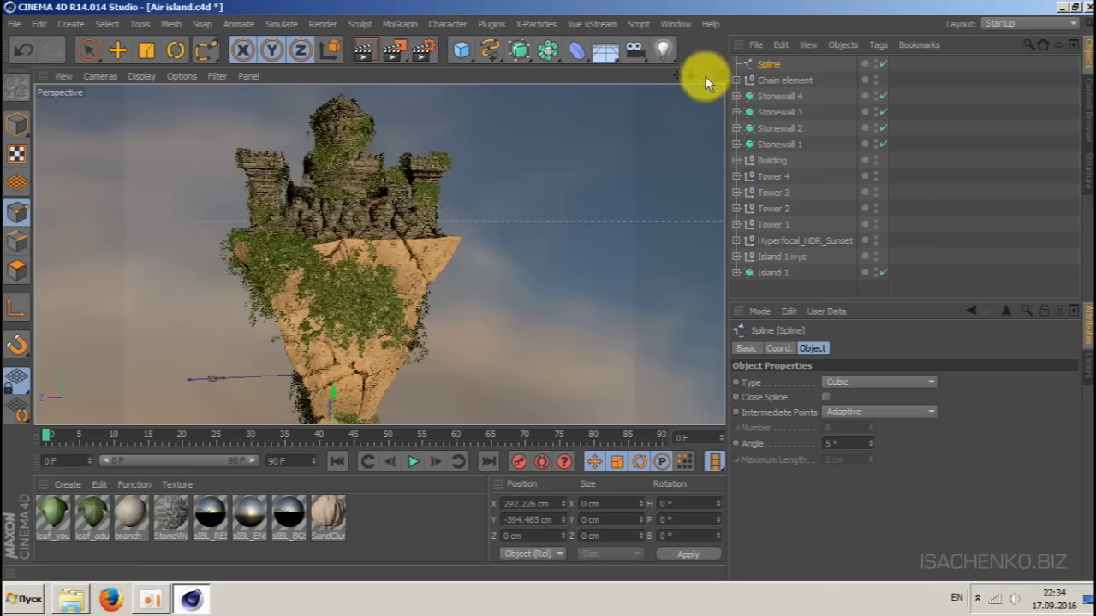
pyautogui.moveTo(705, 76); pyautogui.dragTo(695, 82)
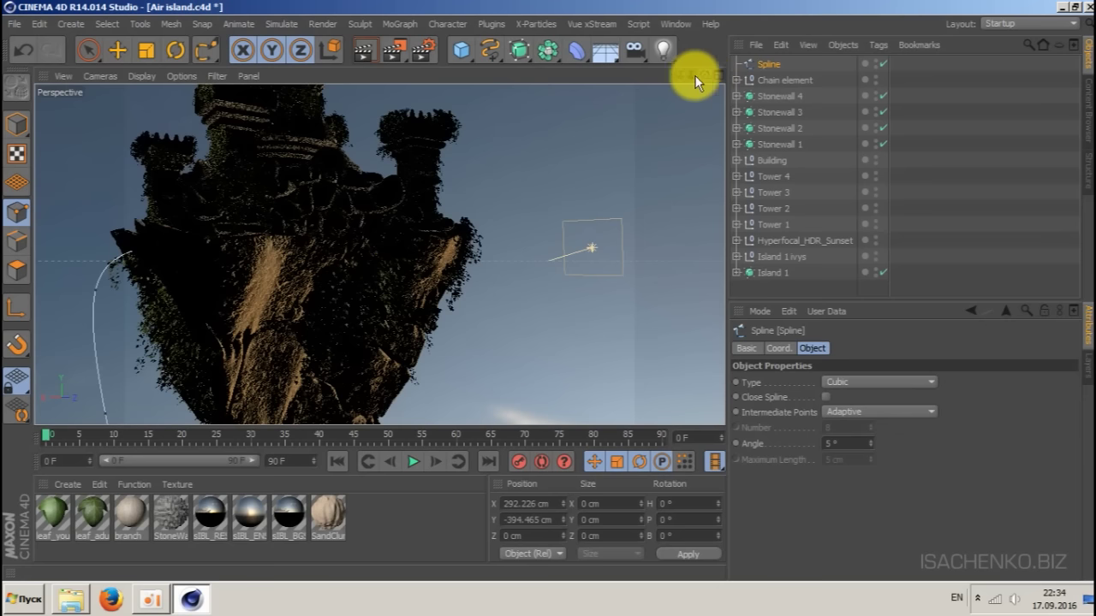
pyautogui.click(131, 77)
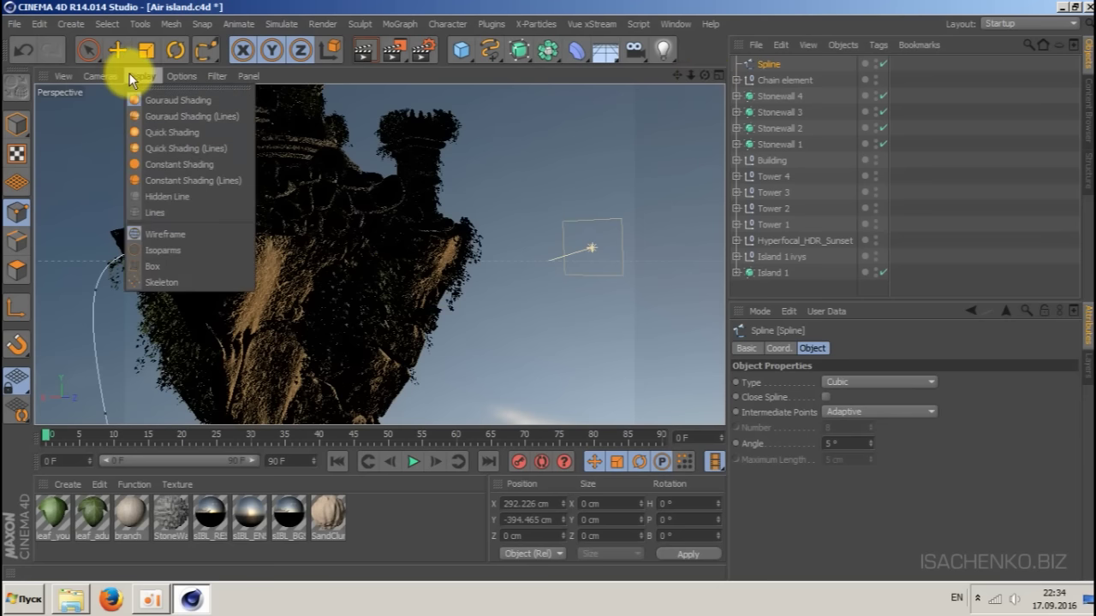
pyautogui.click(165, 197)
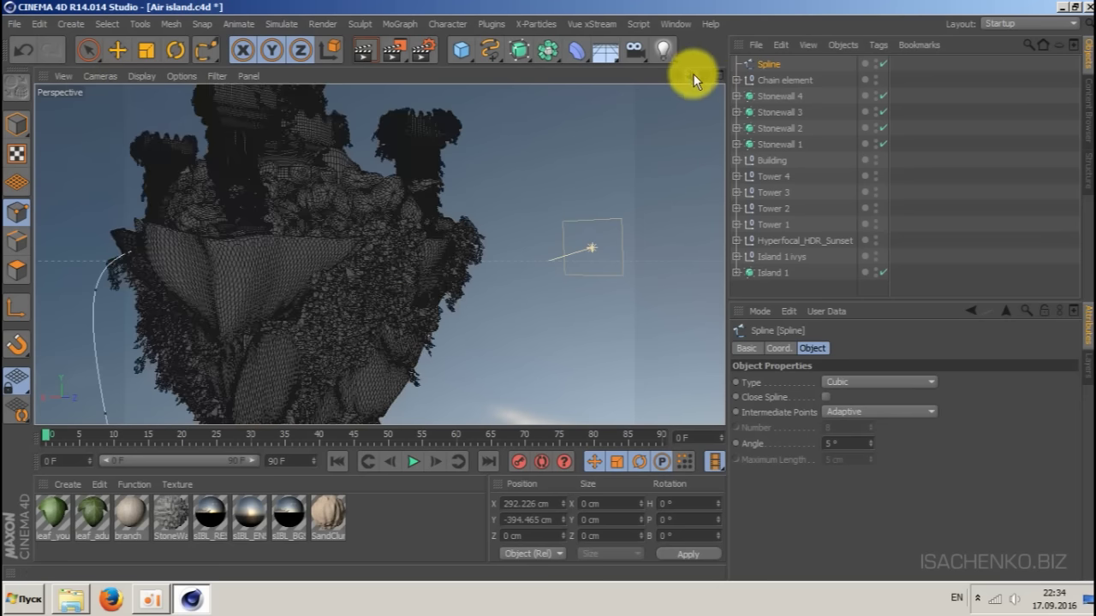
pyautogui.moveTo(693, 74)
pyautogui.mouseDown()
pyautogui.moveTo(659, 74)
pyautogui.moveTo(677, 74)
pyautogui.mouseUp()
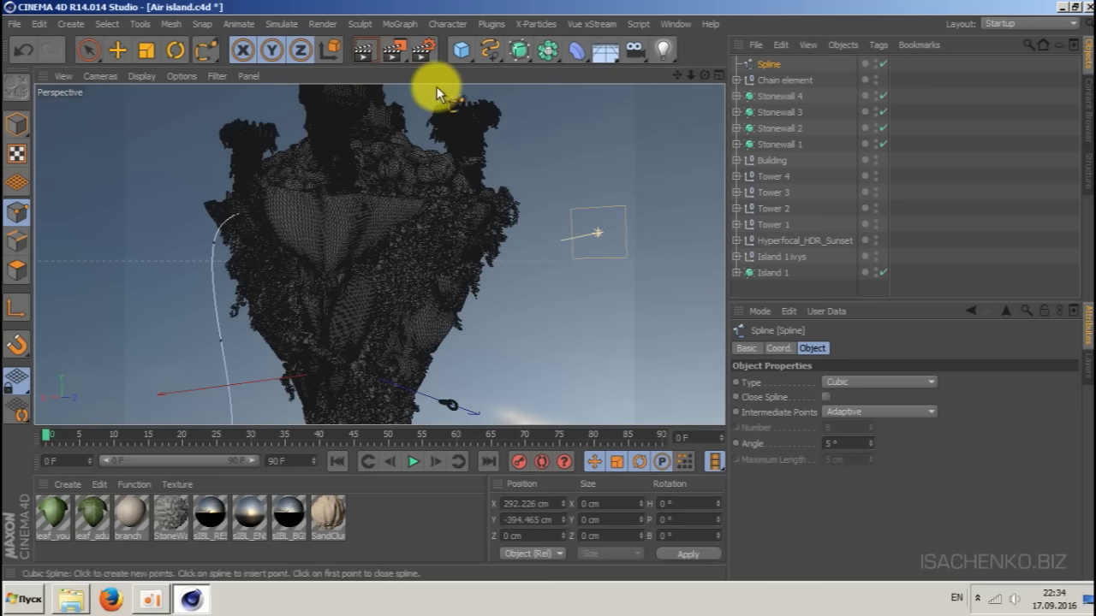
pyautogui.hotkey('ctrl', 's')
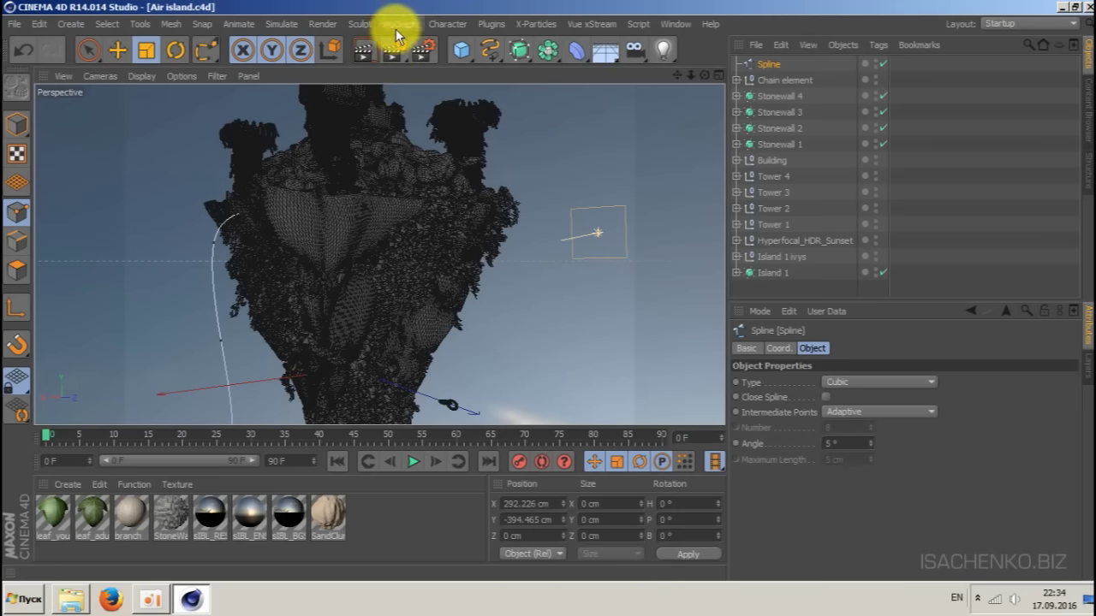
# - Add a MoGraph Cloner and make the Chain element its child
pyautogui.click(399, 24)
pyautogui.click(427, 144)
pyautogui.click(779, 96)
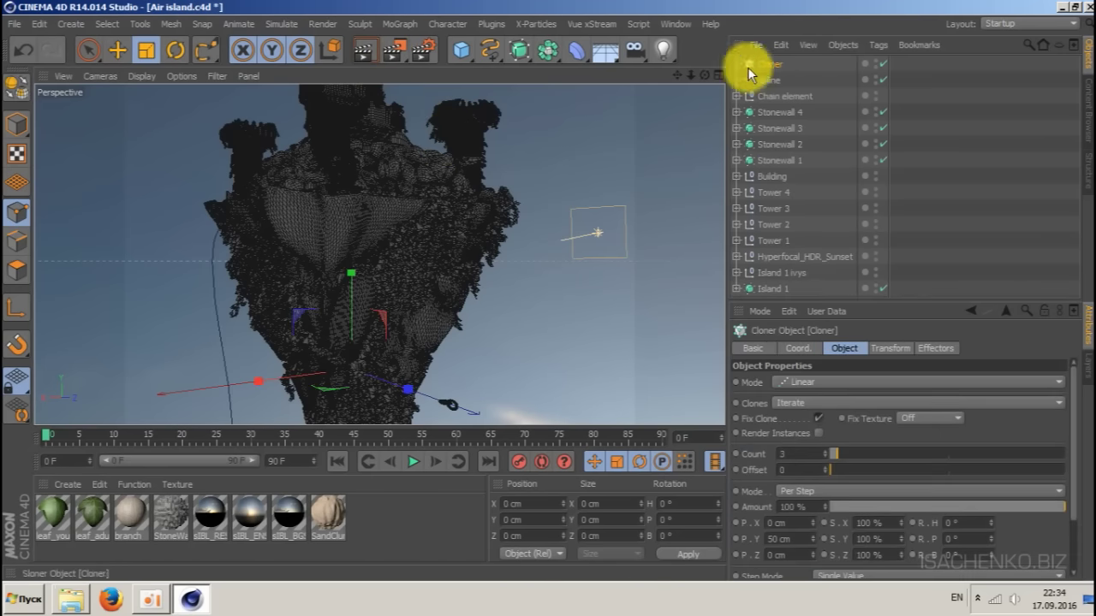
pyautogui.moveTo(772, 95); pyautogui.dragTo(771, 67)
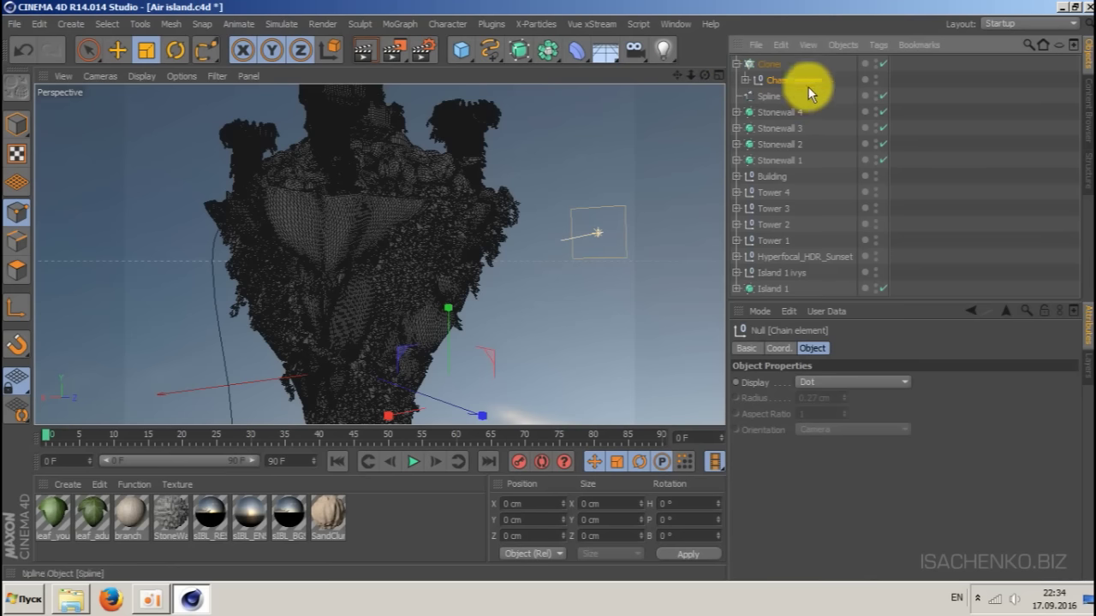
# - Set the Cloner's mode to Object and assign the spline as the object to clone along
pyautogui.click(769, 63)
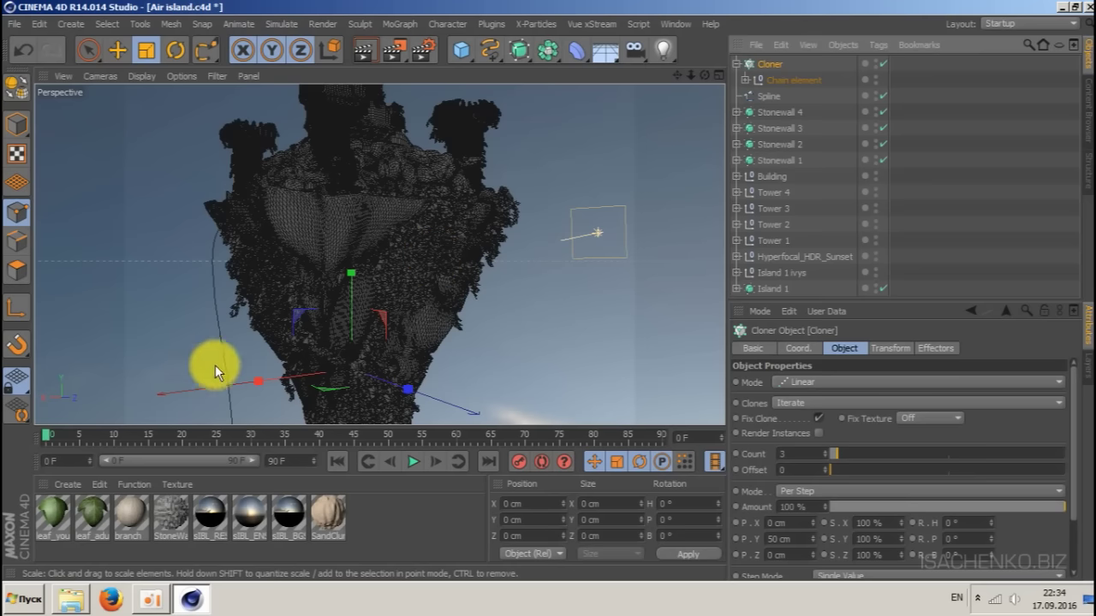
pyautogui.moveTo(679, 76); pyautogui.dragTo(522, 143)
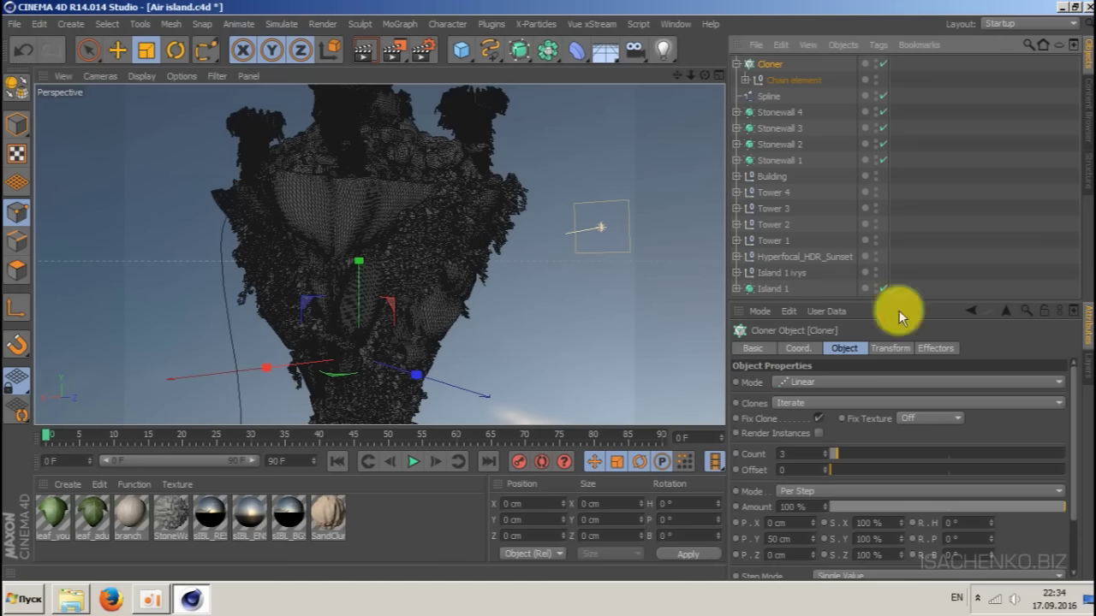
pyautogui.click(784, 388)
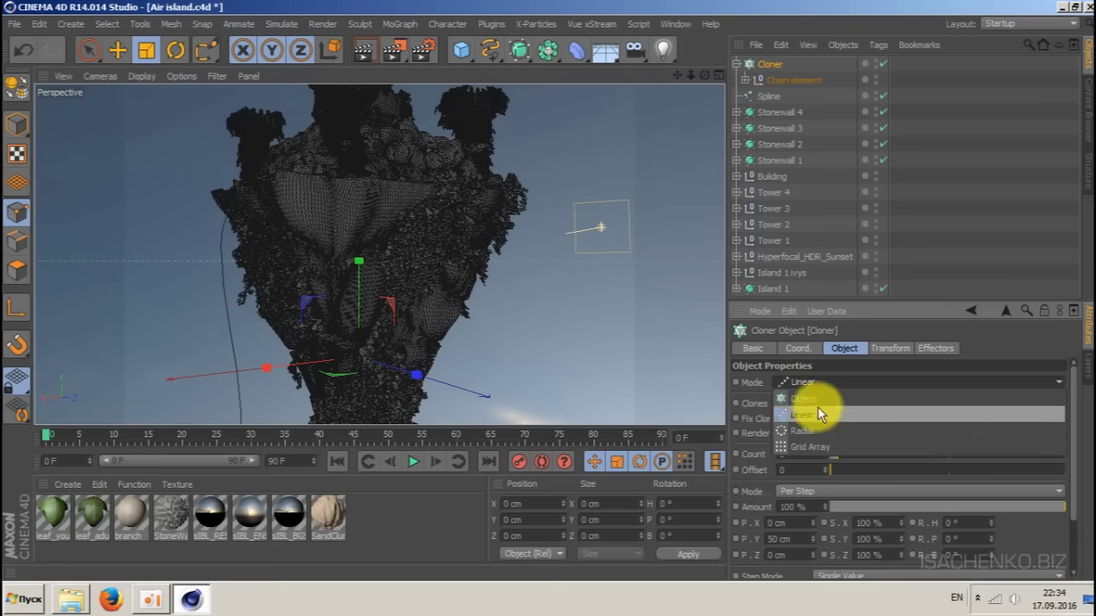
pyautogui.click(817, 399)
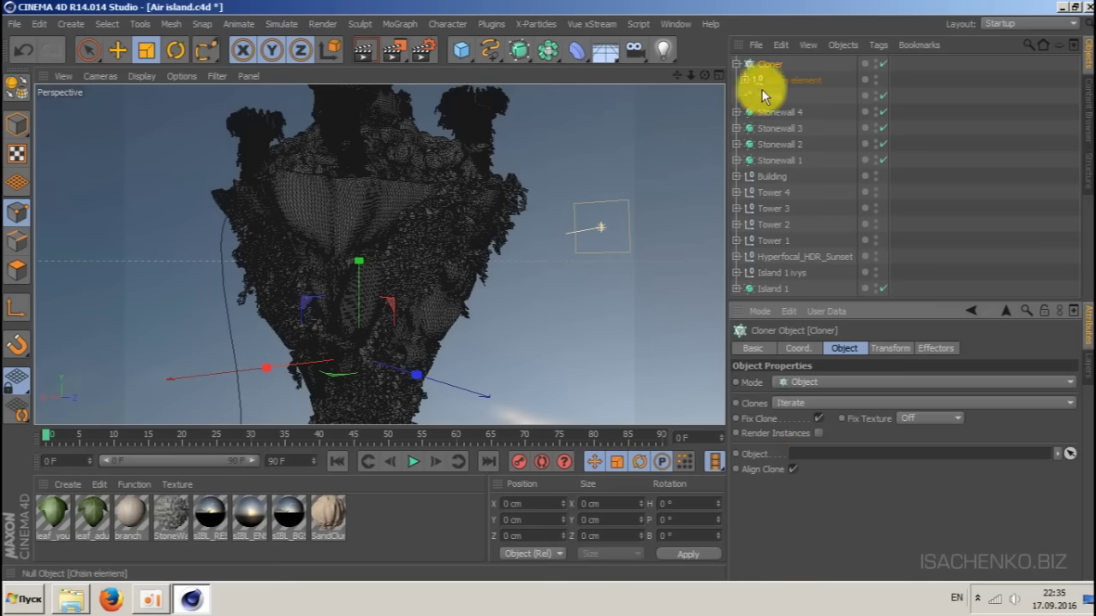
pyautogui.moveTo(763, 94); pyautogui.dragTo(832, 453)
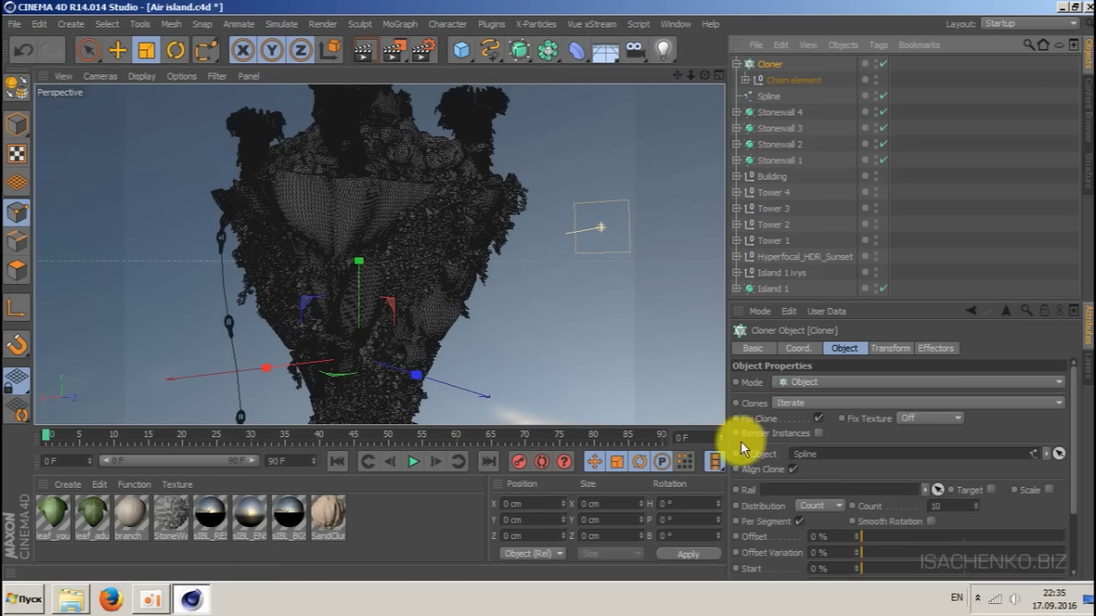
# - Rename the spline as Chain spline 1
pyautogui.doubleClick(767, 95)
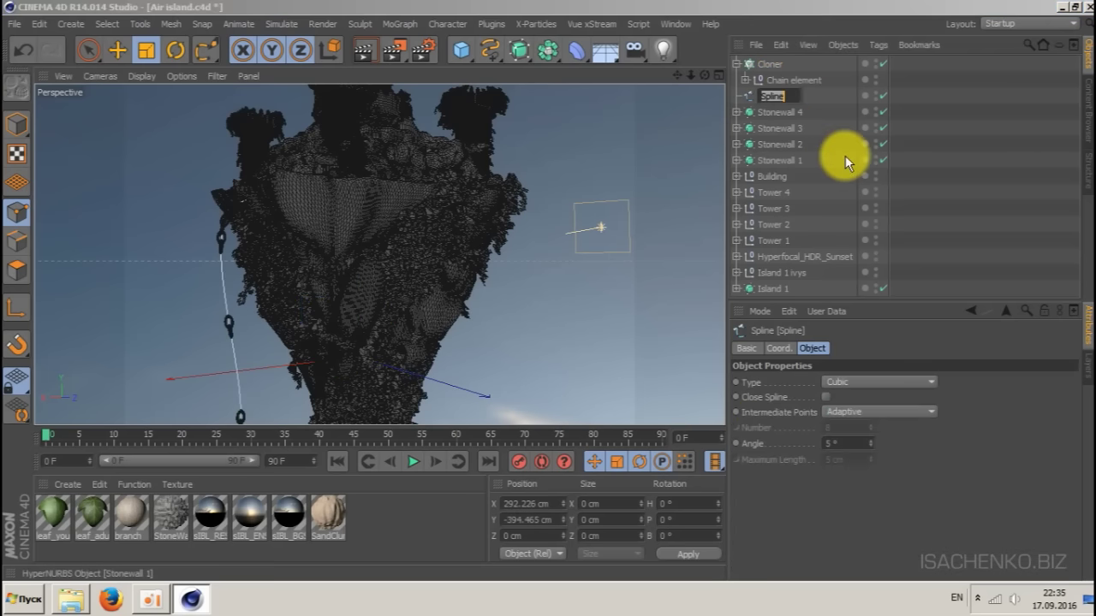
pyautogui.write('Chain spline 1')
pyautogui.press('Return')
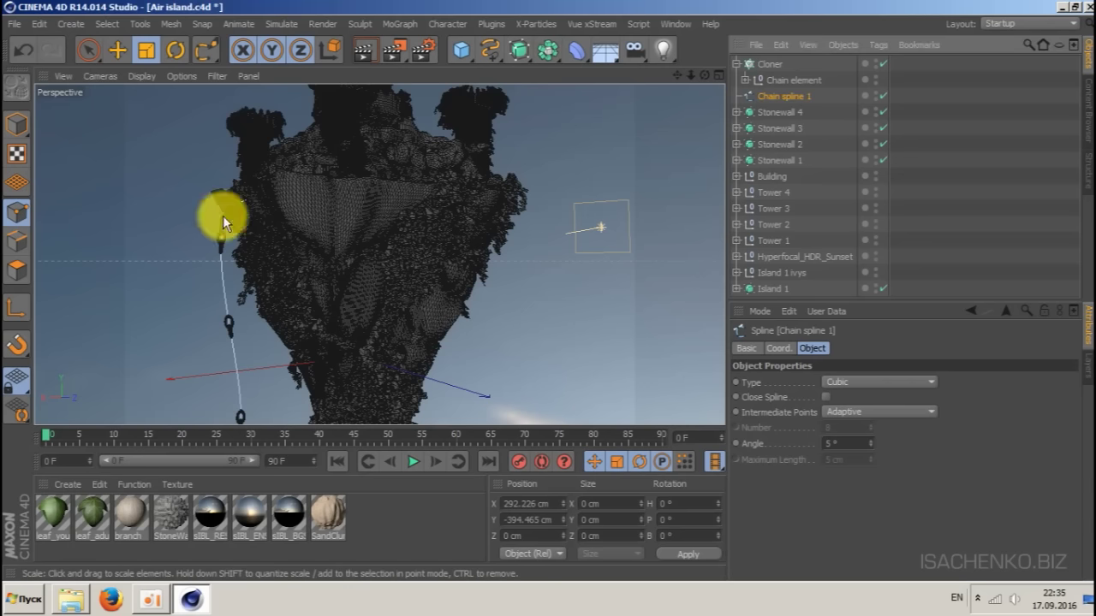
# - Set the Cloner's distribution along the spline to Step with a step of 28 cm
pyautogui.moveTo(676, 75); pyautogui.dragTo(708, 54)
pyautogui.moveTo(679, 98); pyautogui.dragTo(540, 184)
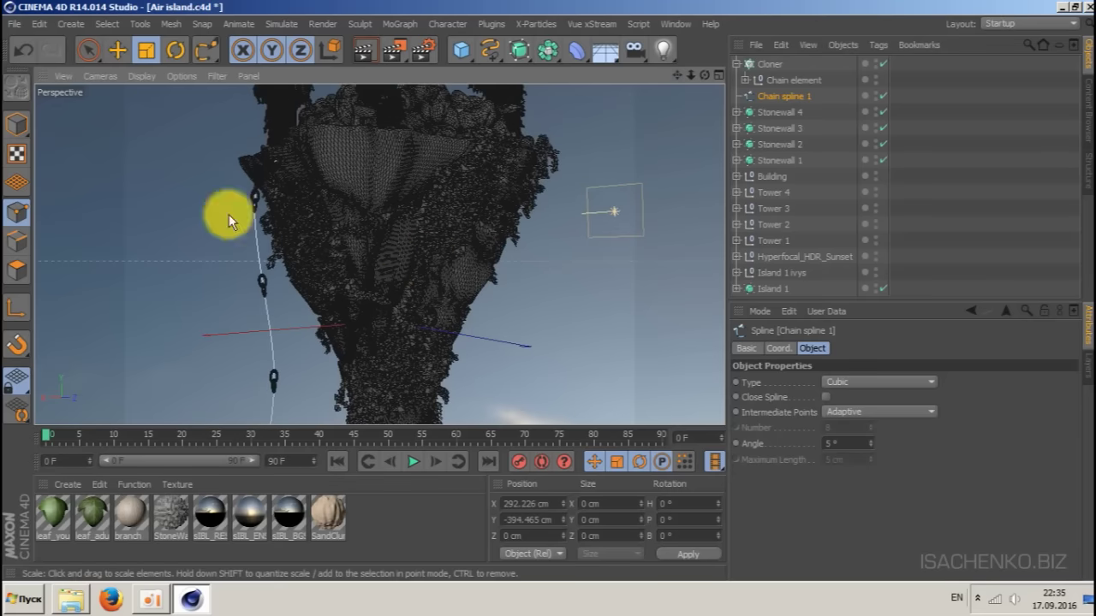
pyautogui.click(769, 64)
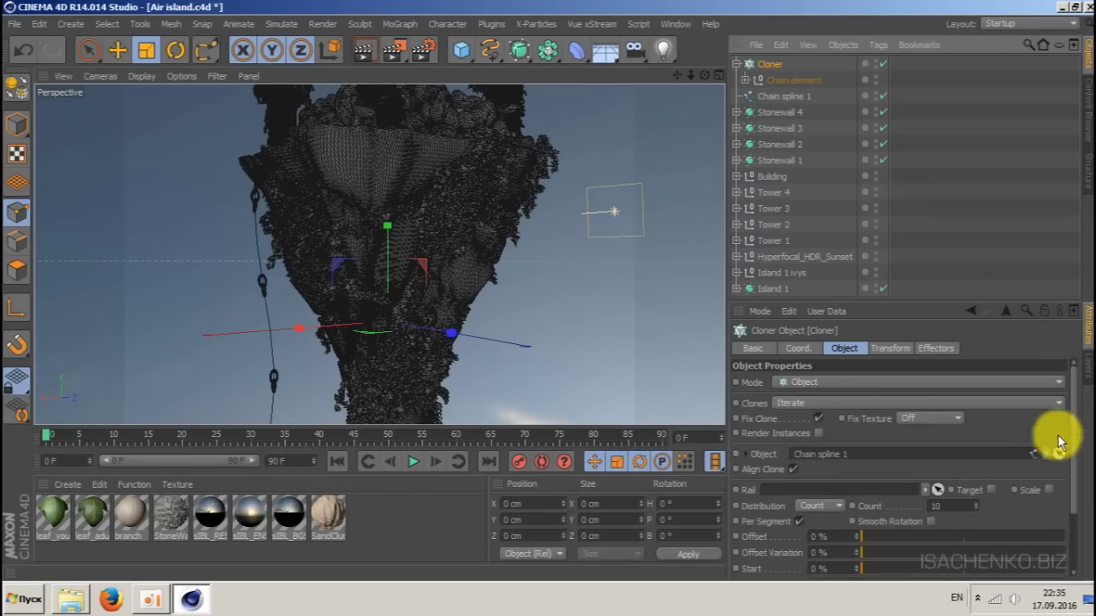
pyautogui.moveTo(1074, 450); pyautogui.dragTo(1075, 501)
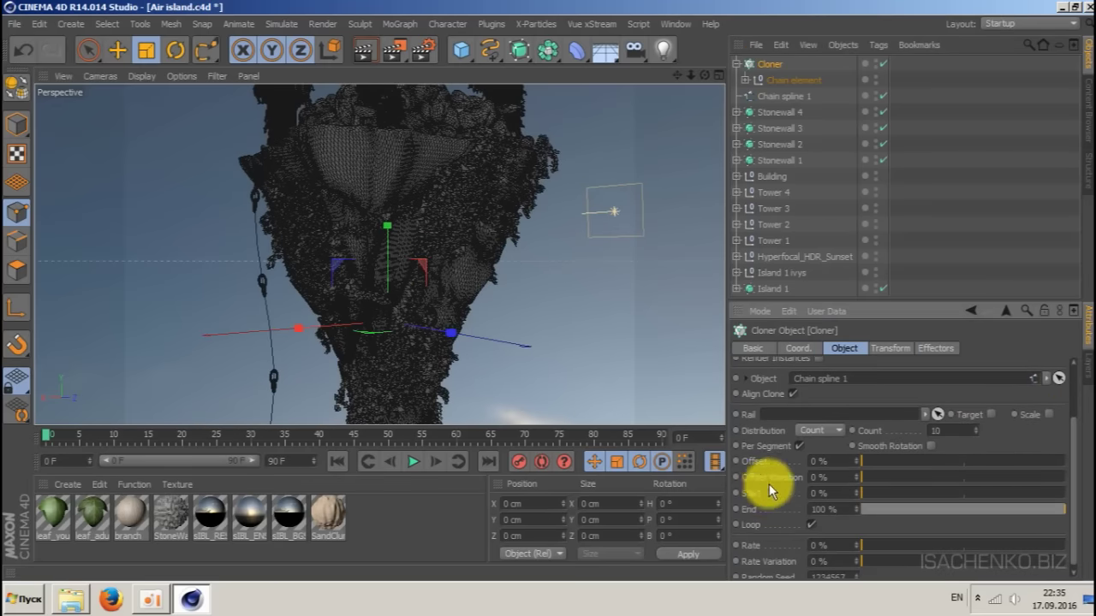
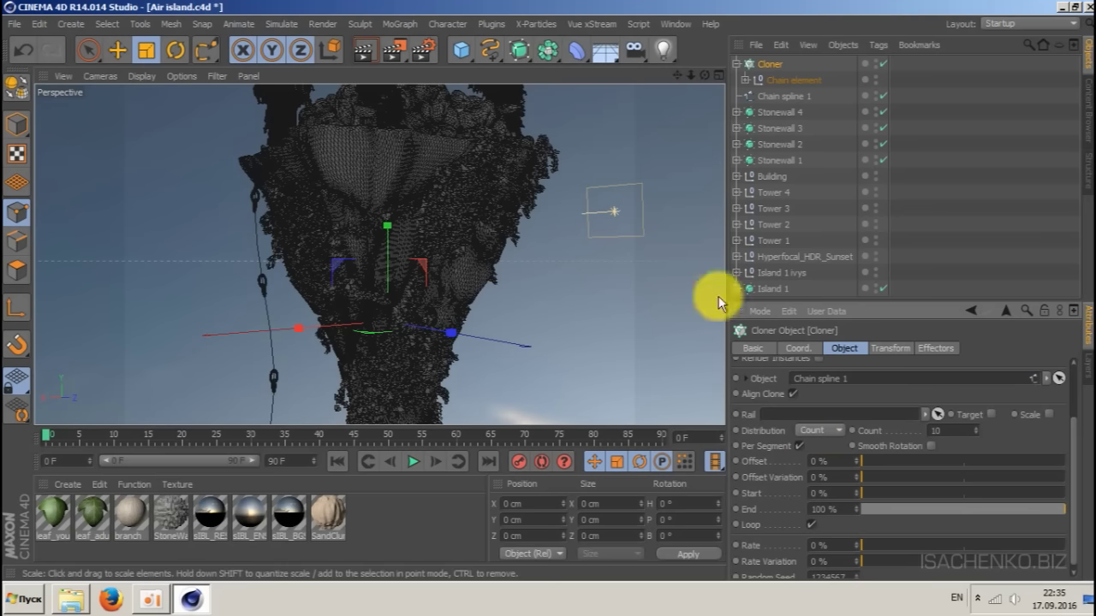
pyautogui.click(818, 428)
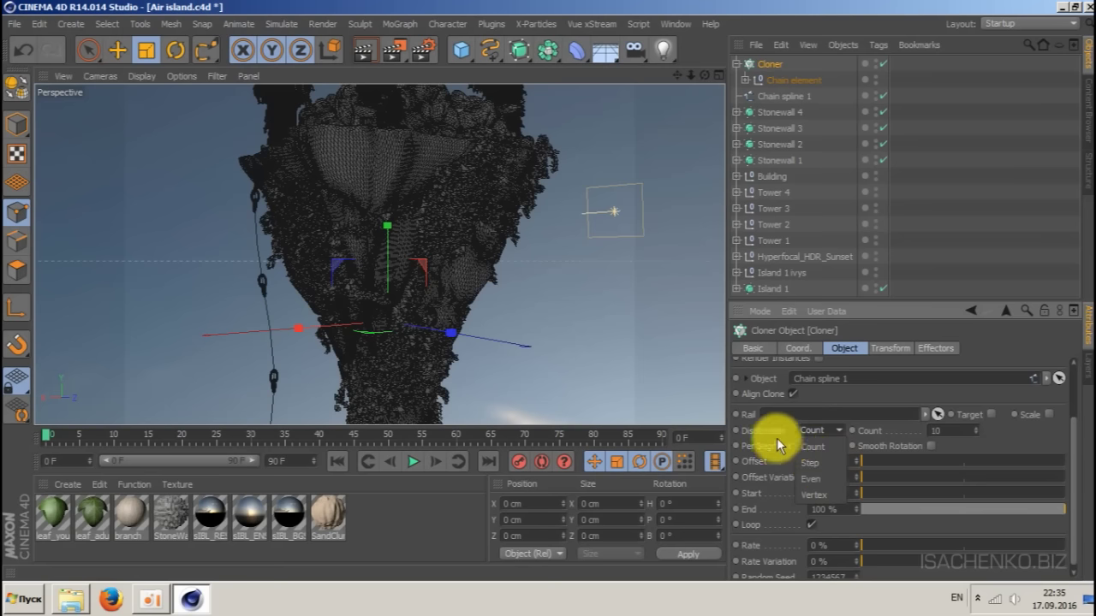
pyautogui.click(807, 461)
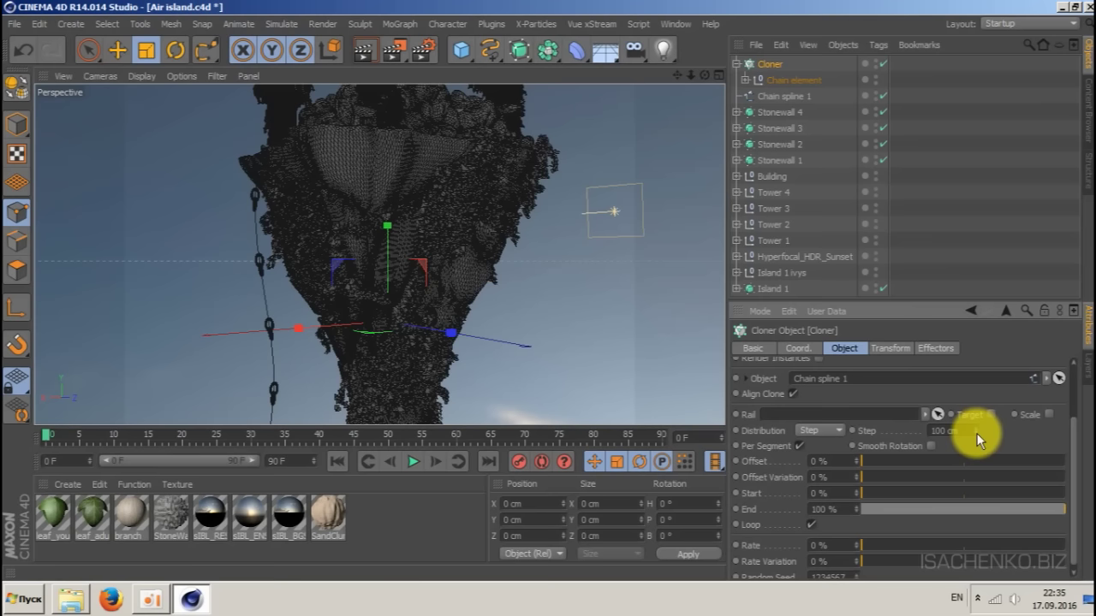
pyautogui.moveTo(975, 432); pyautogui.dragTo(975, 479)
pyautogui.moveTo(935, 432); pyautogui.dragTo(921, 431)
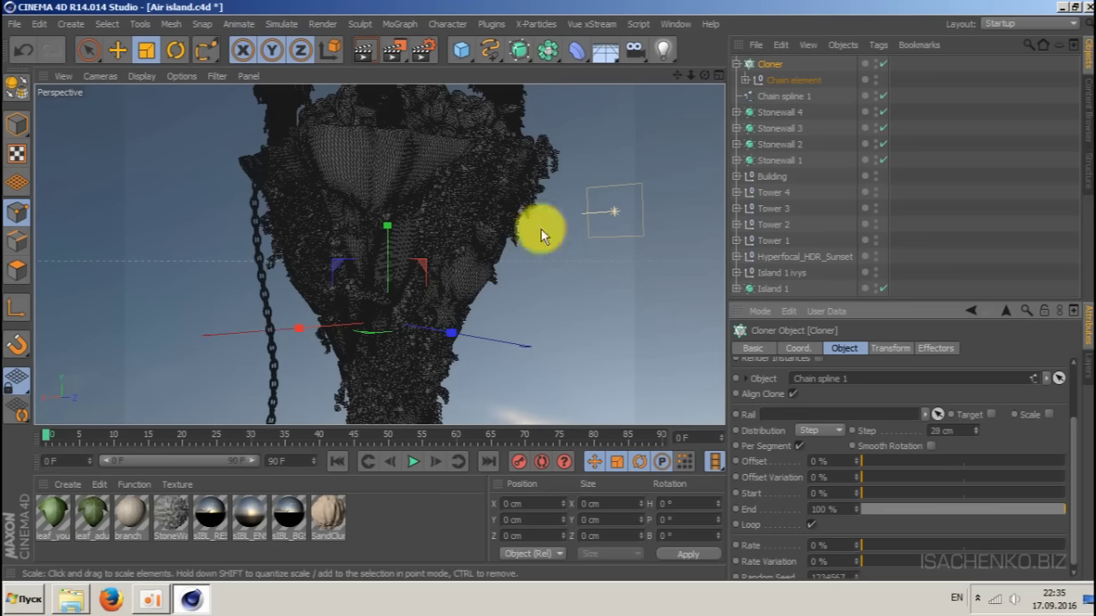
# - Examine up close how the cloned chain links interlock along the spline, and check the whole chain against the island
pyautogui.scroll(3, 200, 288)
pyautogui.scroll(6, 215, 270)
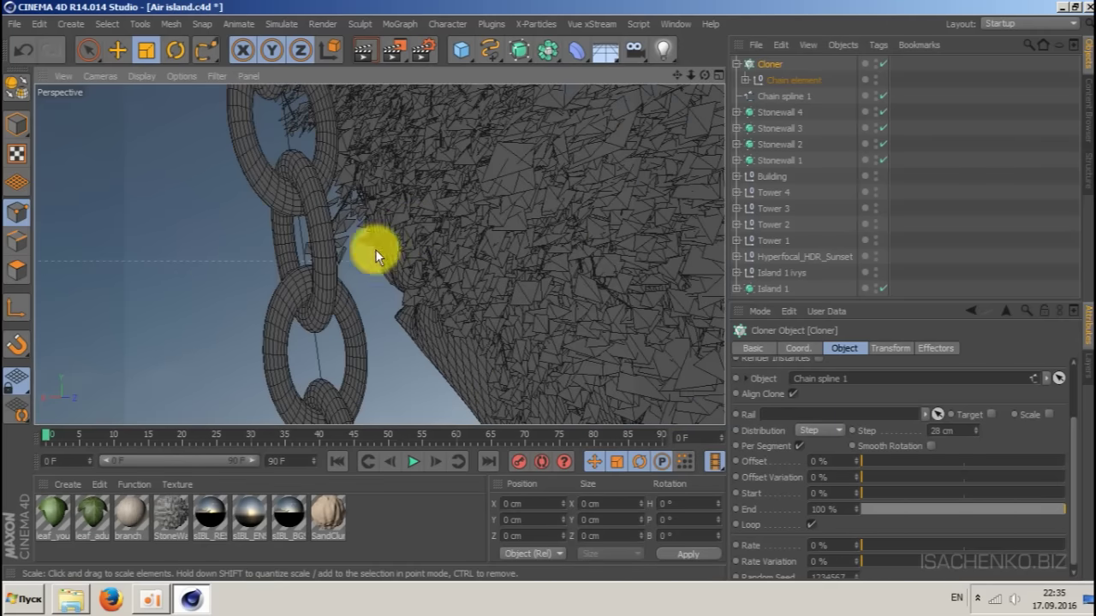
pyautogui.scroll(5, 376, 255)
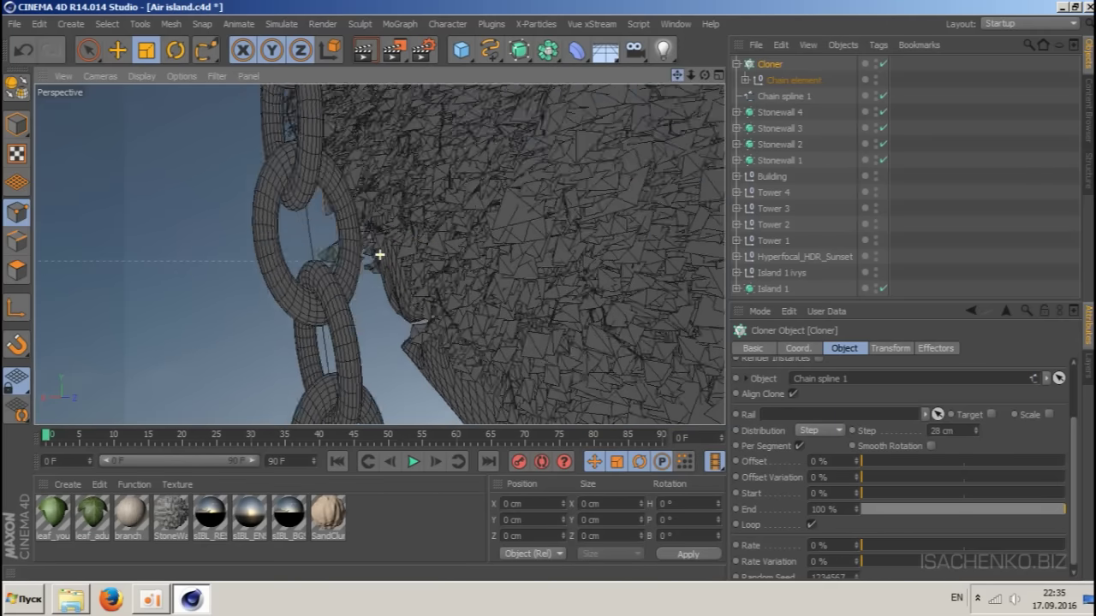
pyautogui.scroll(5, 379, 254)
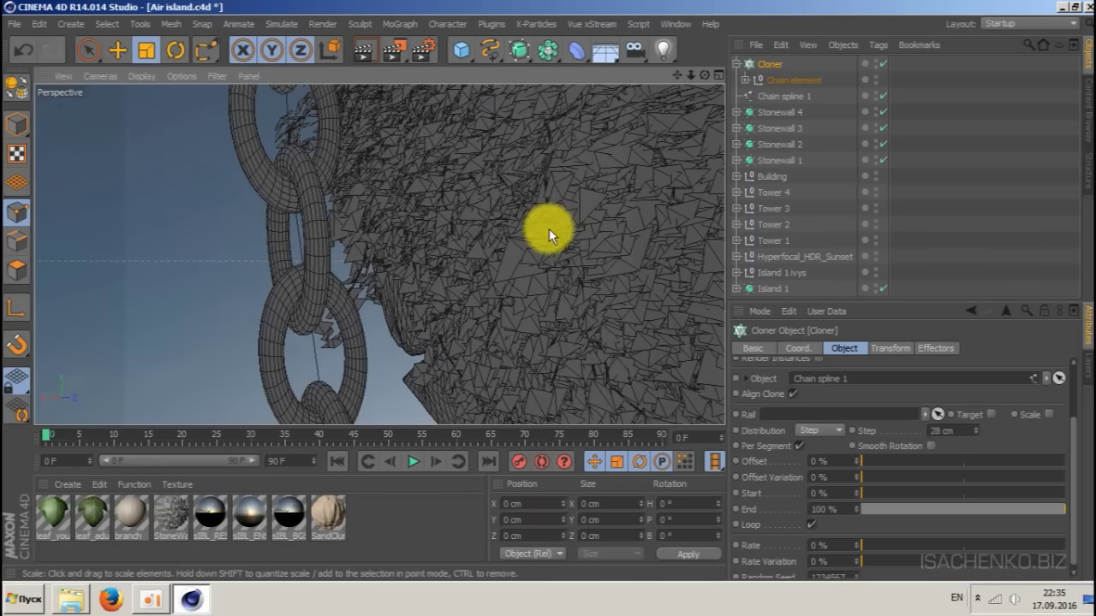
pyautogui.scroll(-10, 536, 242)
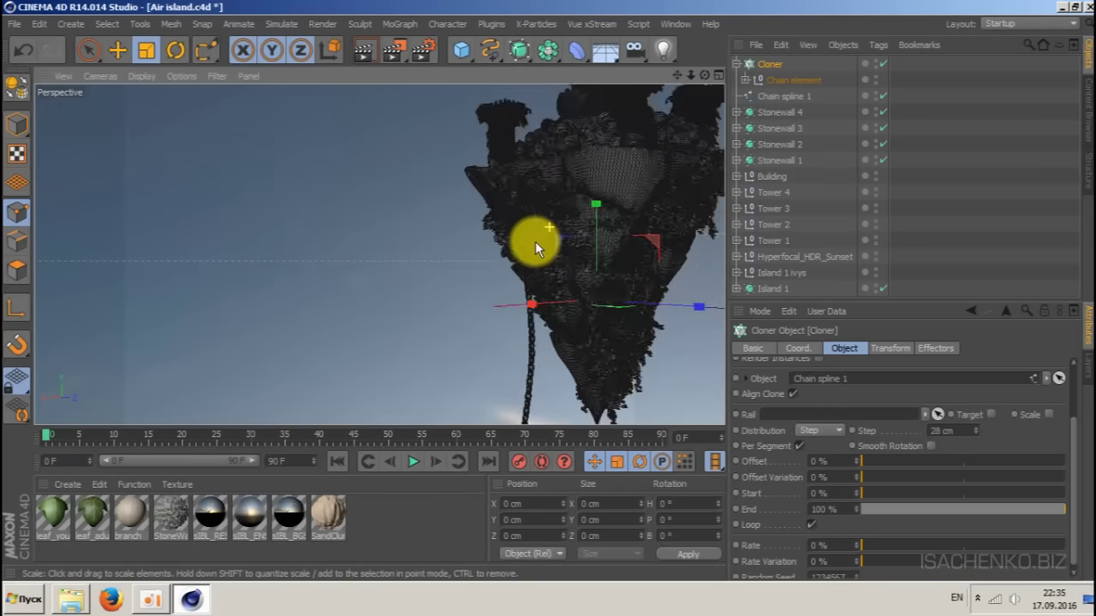
pyautogui.scroll(-3, 535, 241)
pyautogui.scroll(5, 604, 176)
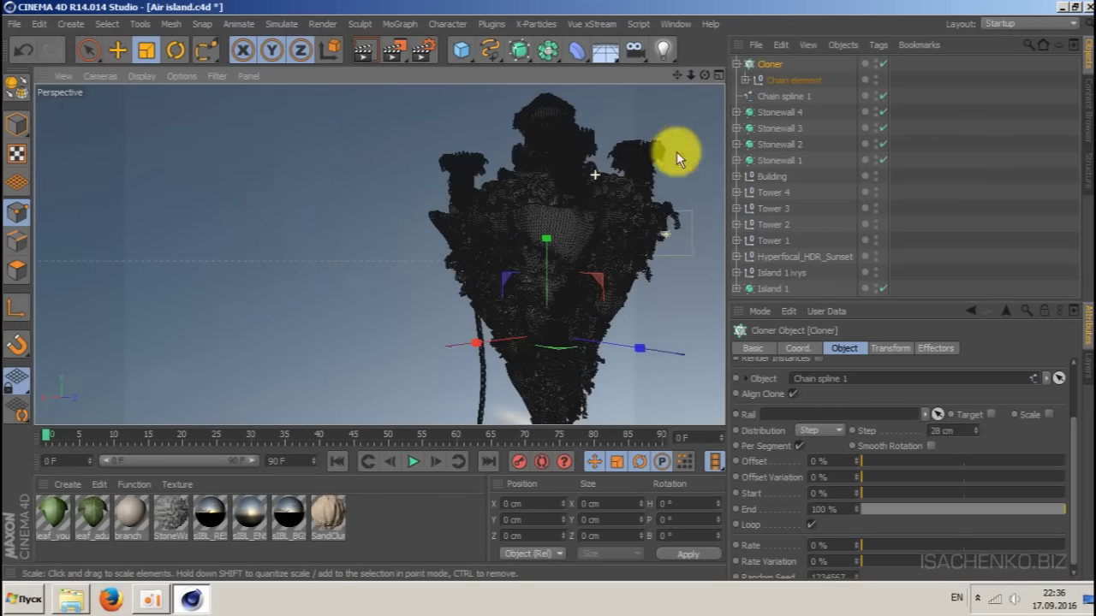
pyautogui.moveTo(704, 76)
pyautogui.mouseDown()
pyautogui.moveTo(618, 98)
pyautogui.moveTo(701, 73)
pyautogui.mouseUp()
# - Rename the Cloner as Chain 1 and save the project
pyautogui.hotkey('ctrl', 's')
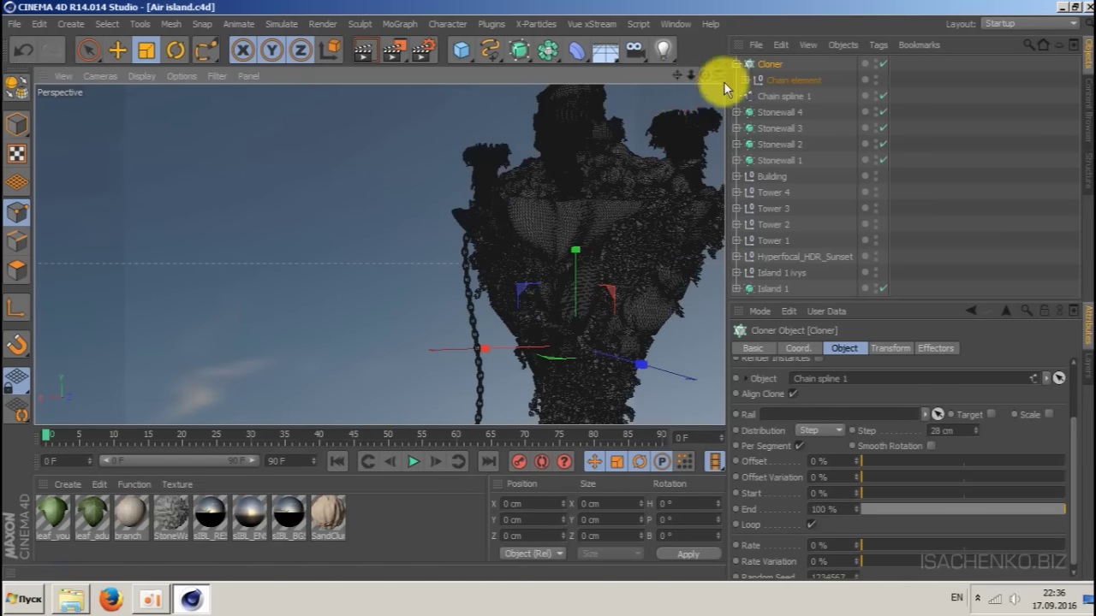
pyautogui.moveTo(679, 75); pyautogui.dragTo(679, 75)
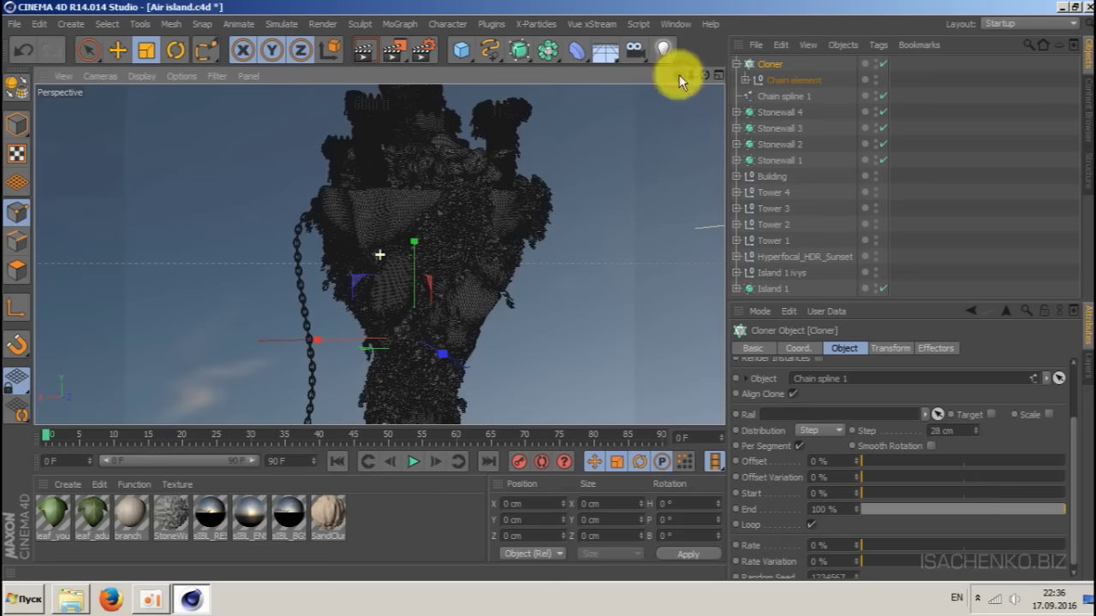
pyautogui.doubleClick(769, 64)
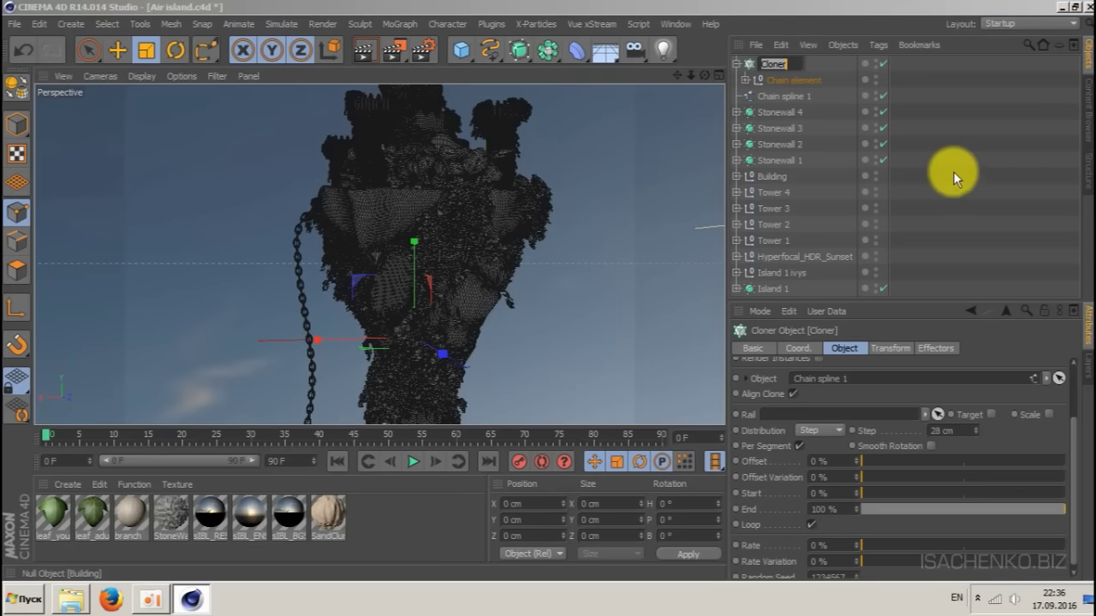
pyautogui.write('Chain 1')
pyautogui.press('Return')
pyautogui.hotkey('ctrl', 's')
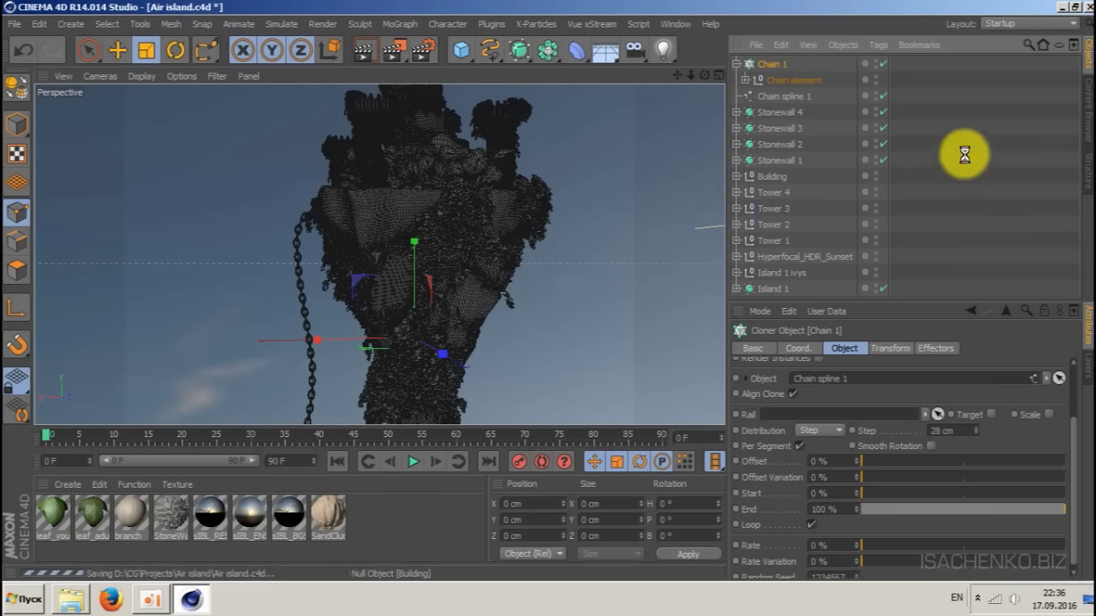
# - Duplicate Chain spline 1 and rename the copy as Chain spline 2
pyautogui.click(738, 63)
pyautogui.click(770, 81)
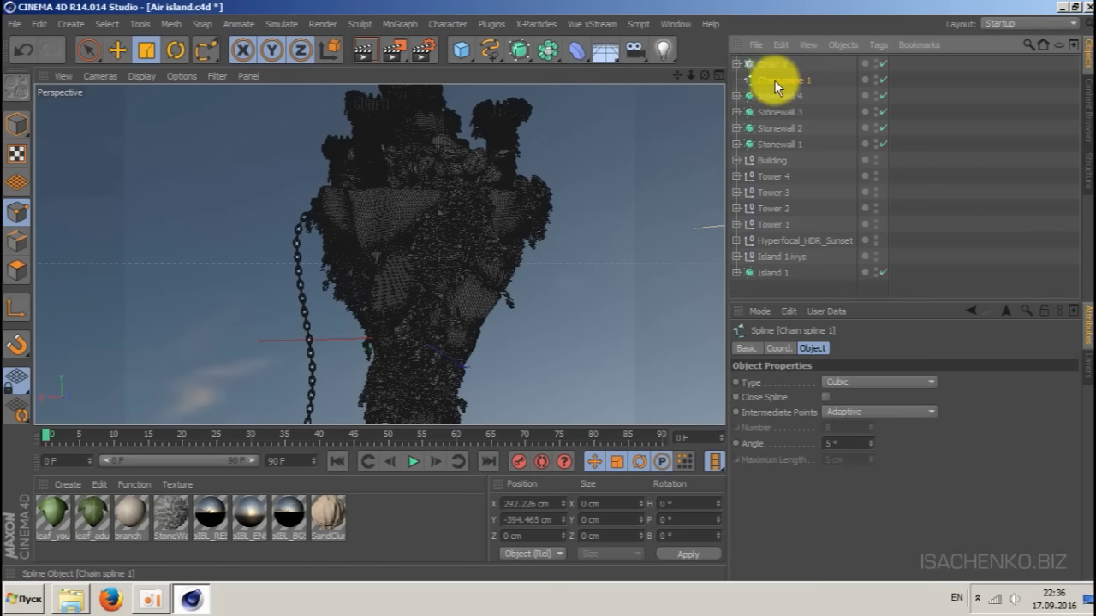
pyautogui.keyDown('ctrl'); pyautogui.moveTo(778, 57); pyautogui.dragTo(778, 58); pyautogui.keyUp('ctrl')
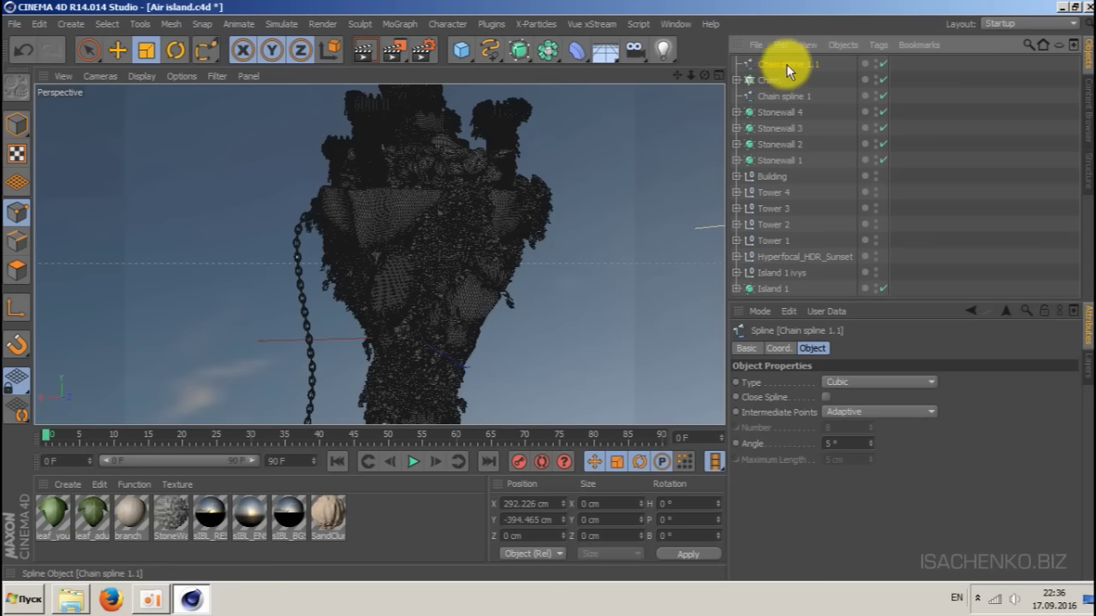
pyautogui.doubleClick(789, 63)
pyautogui.press('BackSpace')
pyautogui.press('BackSpace')
pyautogui.press('BackSpace')
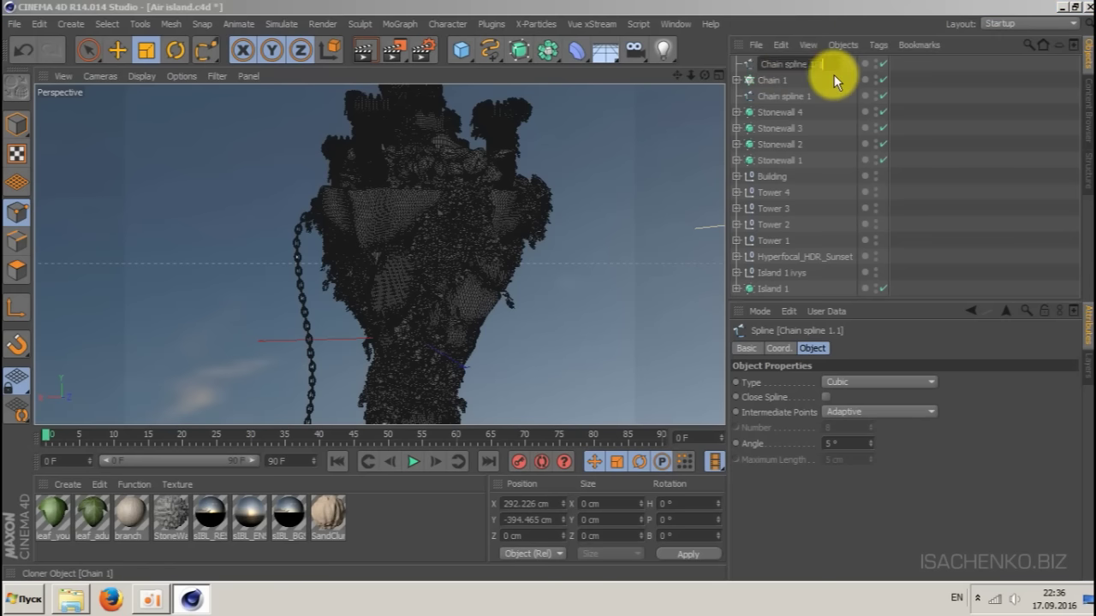
pyautogui.write('2')
pyautogui.press('Return')
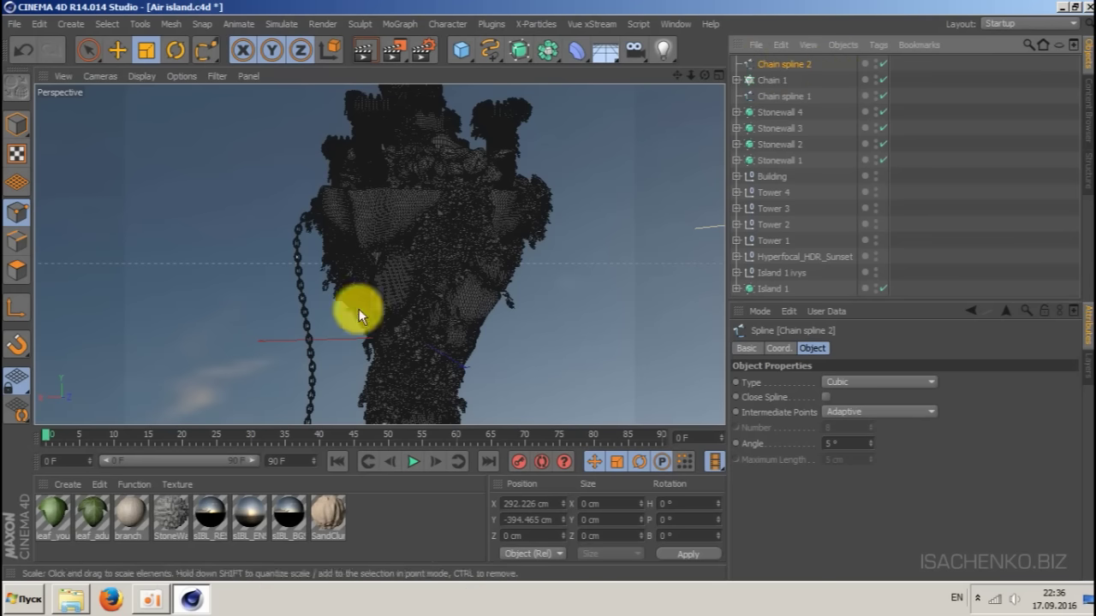
# - Center the axis of Chain spline 2 on its own points in Model mode
pyautogui.moveTo(706, 75)
pyautogui.mouseDown()
pyautogui.moveTo(726, 84)
pyautogui.moveTo(705, 87)
pyautogui.mouseUp()
pyautogui.click(17, 125)
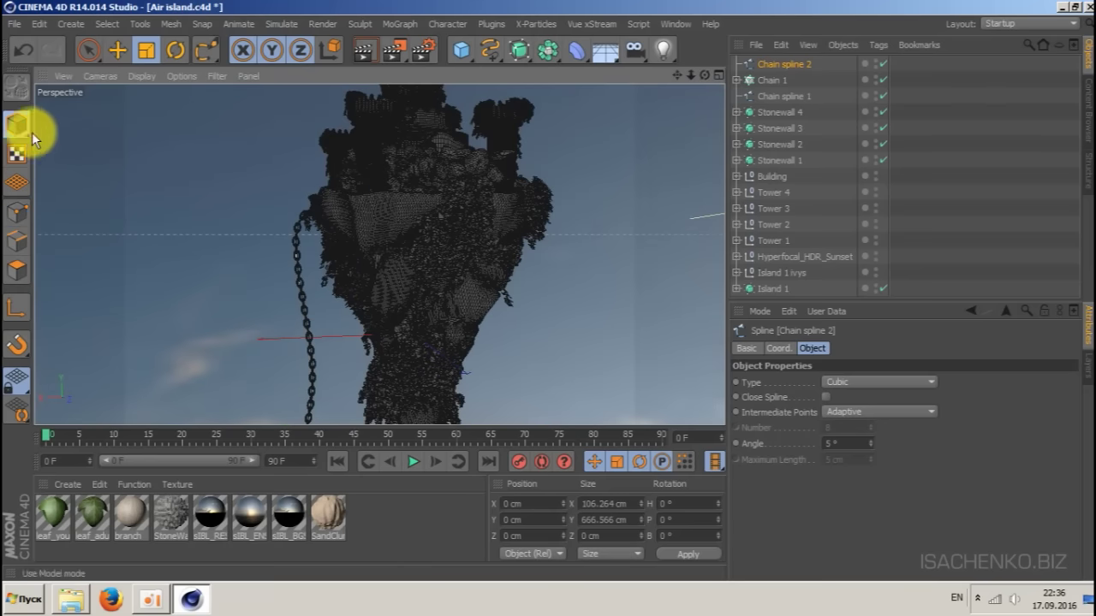
pyautogui.click(118, 50)
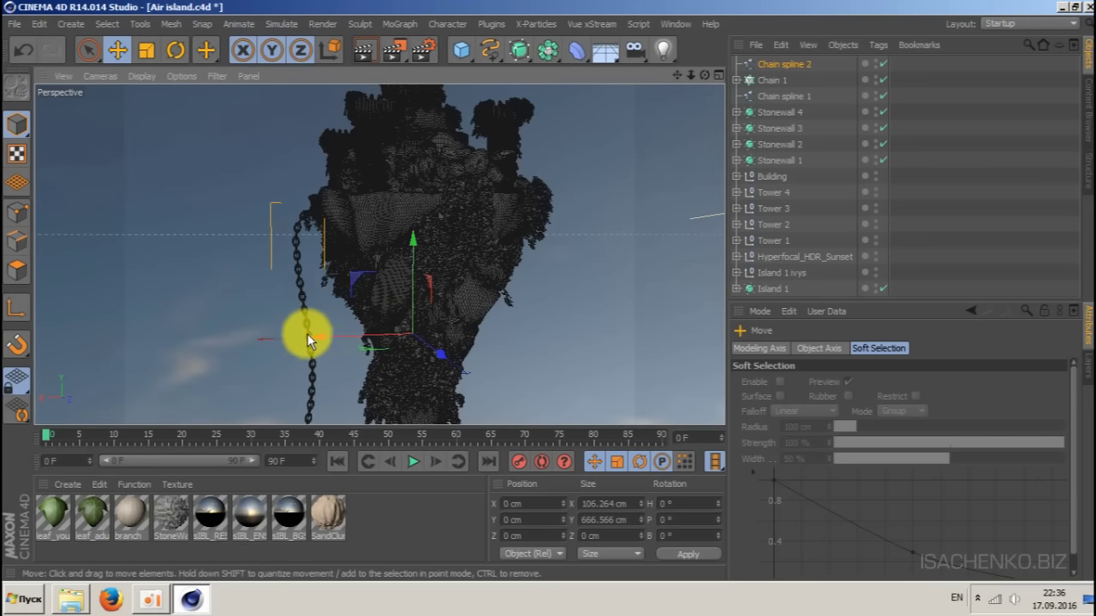
pyautogui.click(171, 24)
pyautogui.moveTo(182, 169)
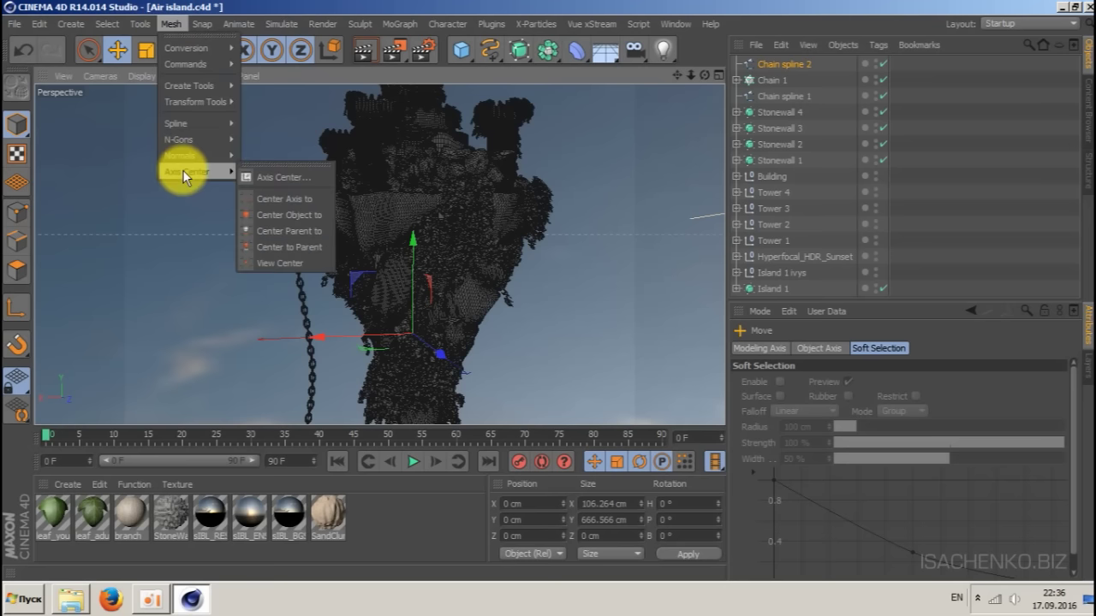
pyautogui.click(285, 199)
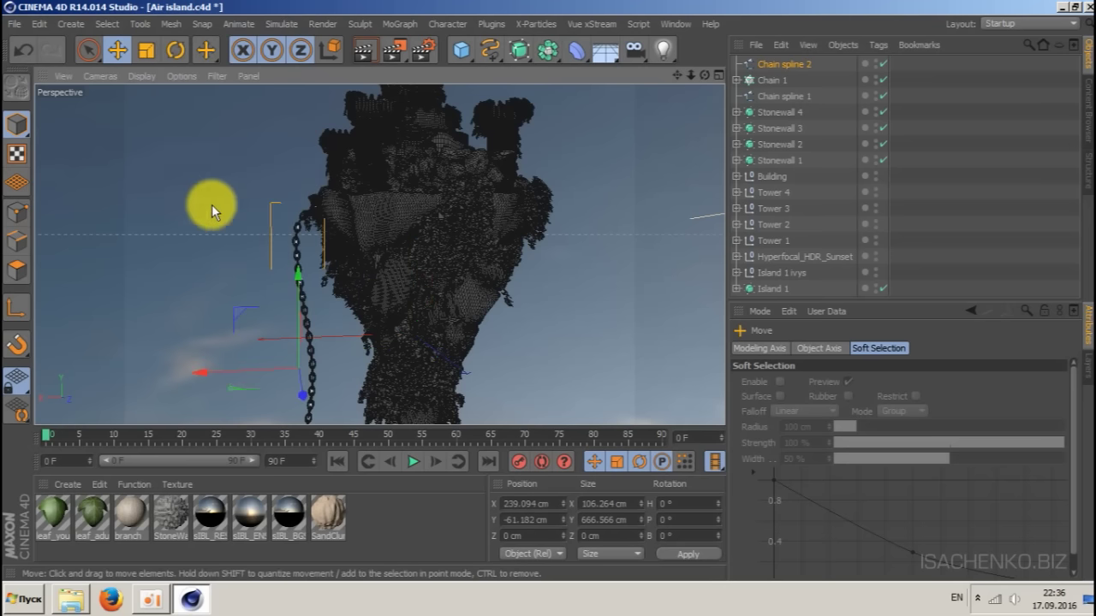
# - Rotate Chain spline 2 around its vertical axis to a heading of 190°
pyautogui.moveTo(700, 78); pyautogui.dragTo(706, 131)
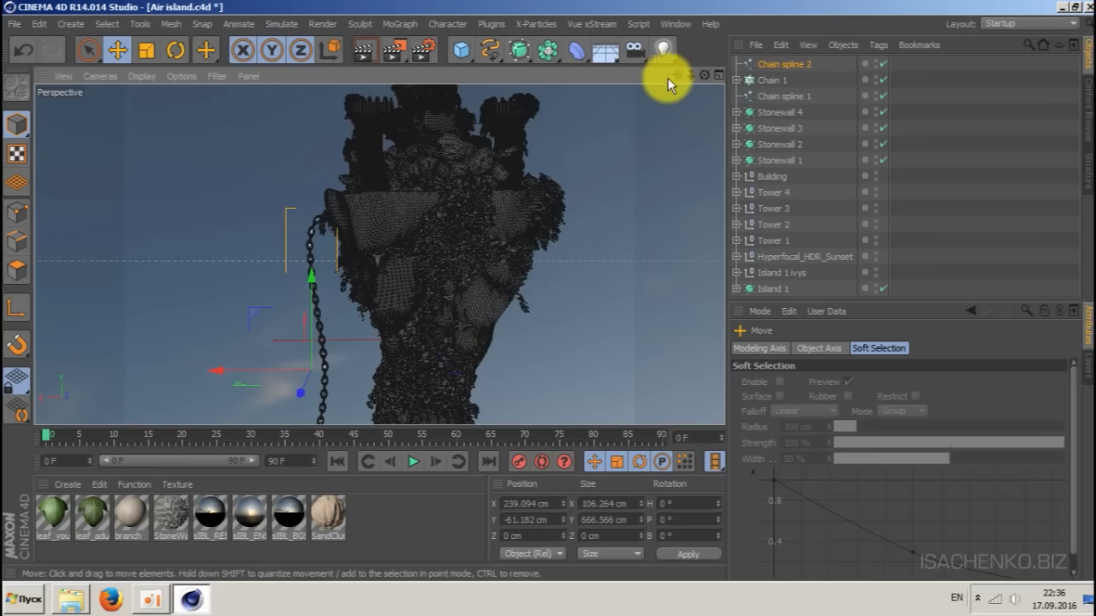
pyautogui.moveTo(673, 76); pyautogui.dragTo(649, 105)
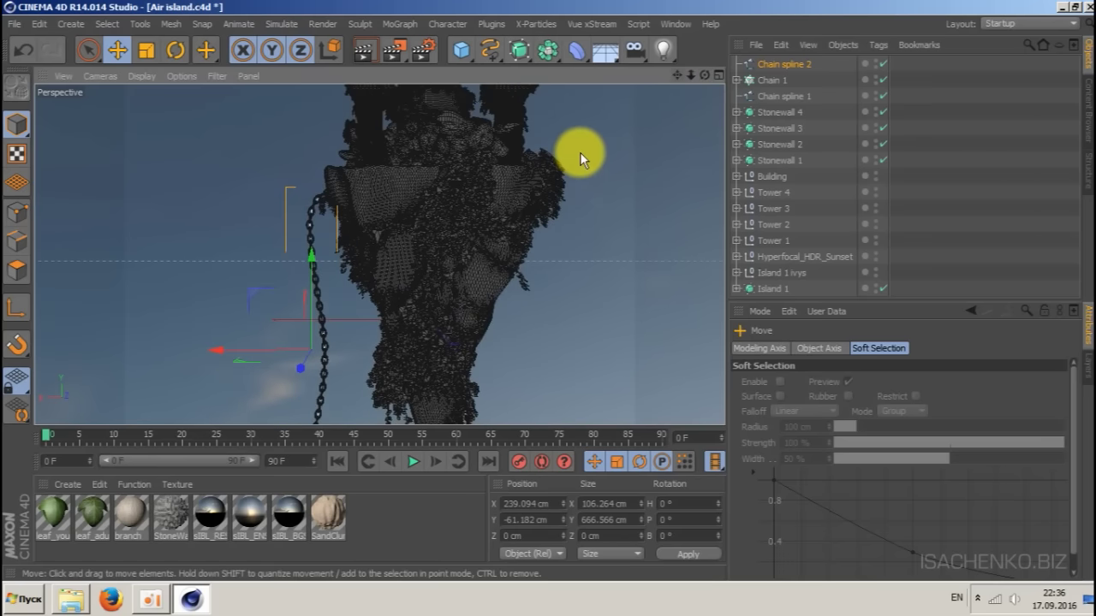
pyautogui.press('r')
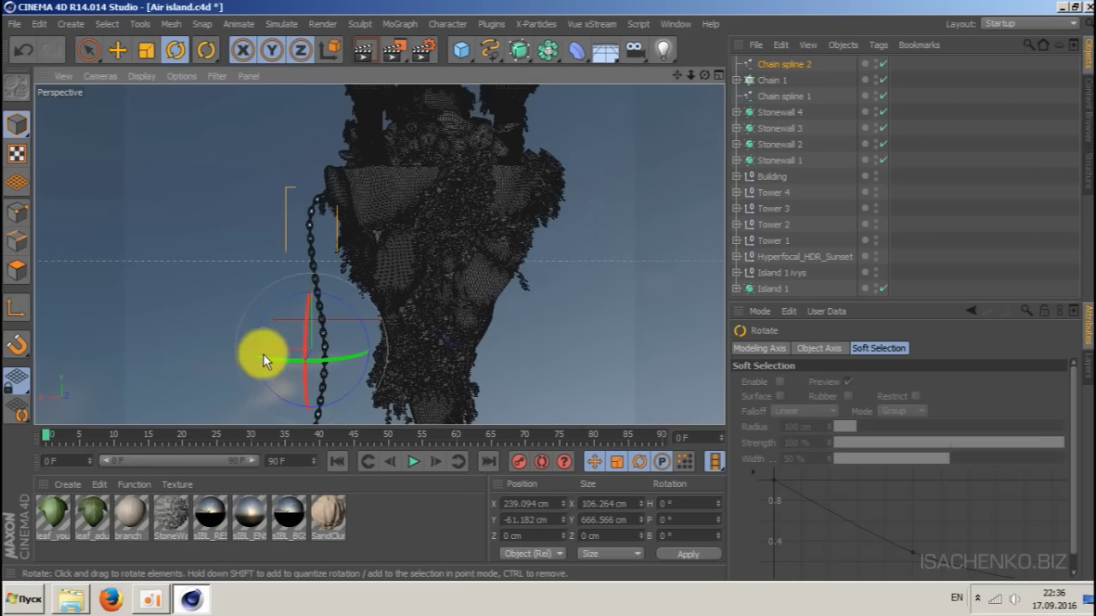
pyautogui.moveTo(265, 360); pyautogui.dragTo(656, 265)
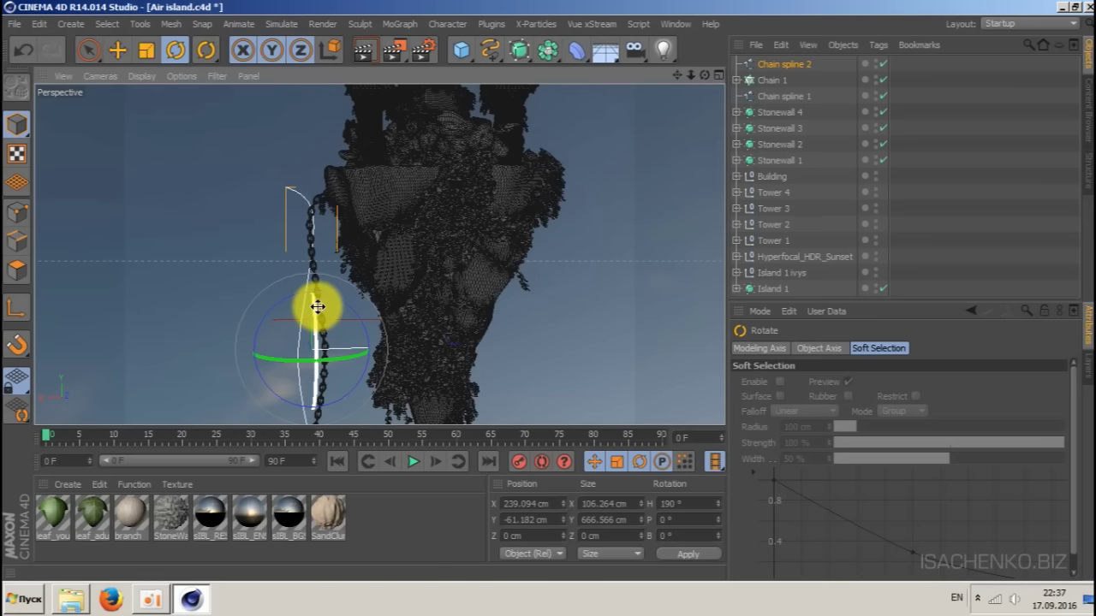
# - Move Chain spline 2 to the opposite side of the island, to about X -220 cm and Z -81 cm, near the rock edge
pyautogui.press('e')
pyautogui.moveTo(394, 346); pyautogui.dragTo(644, 310)
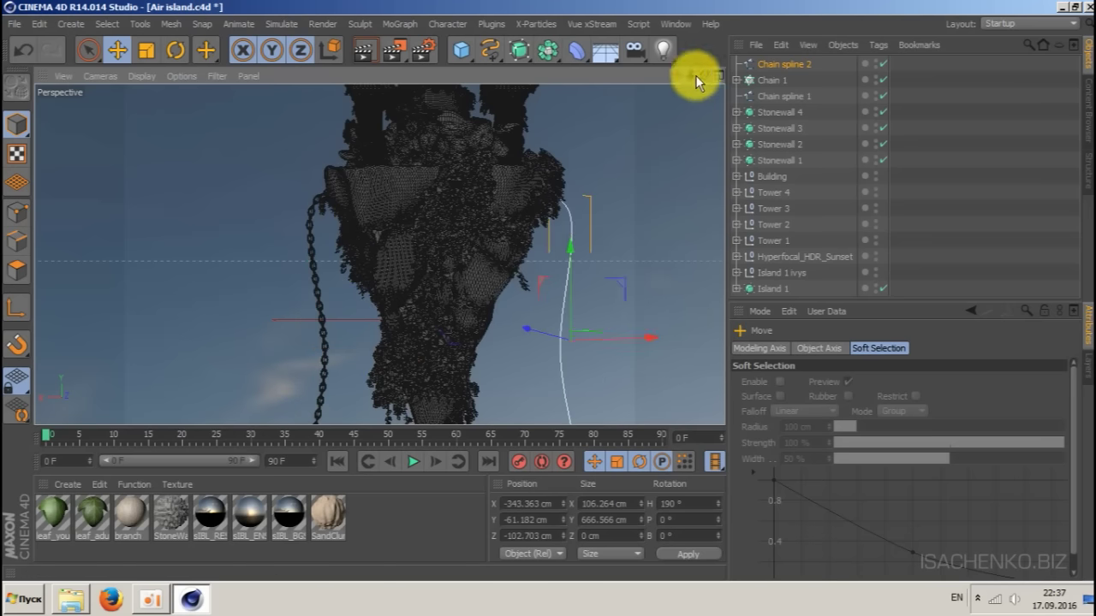
pyautogui.moveTo(704, 76); pyautogui.dragTo(645, 75)
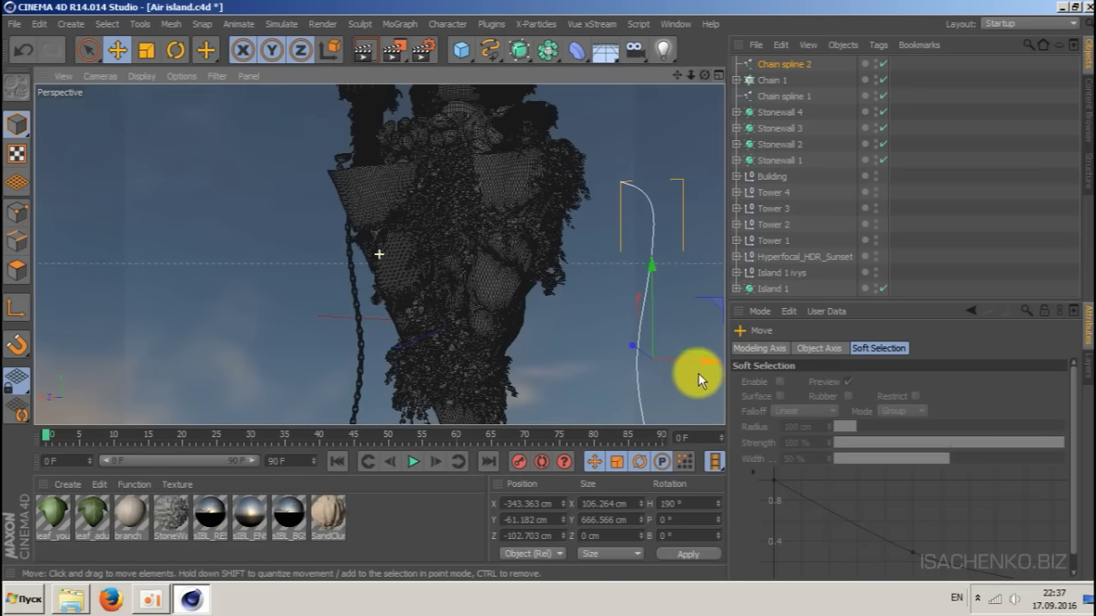
pyautogui.moveTo(703, 360); pyautogui.dragTo(635, 360)
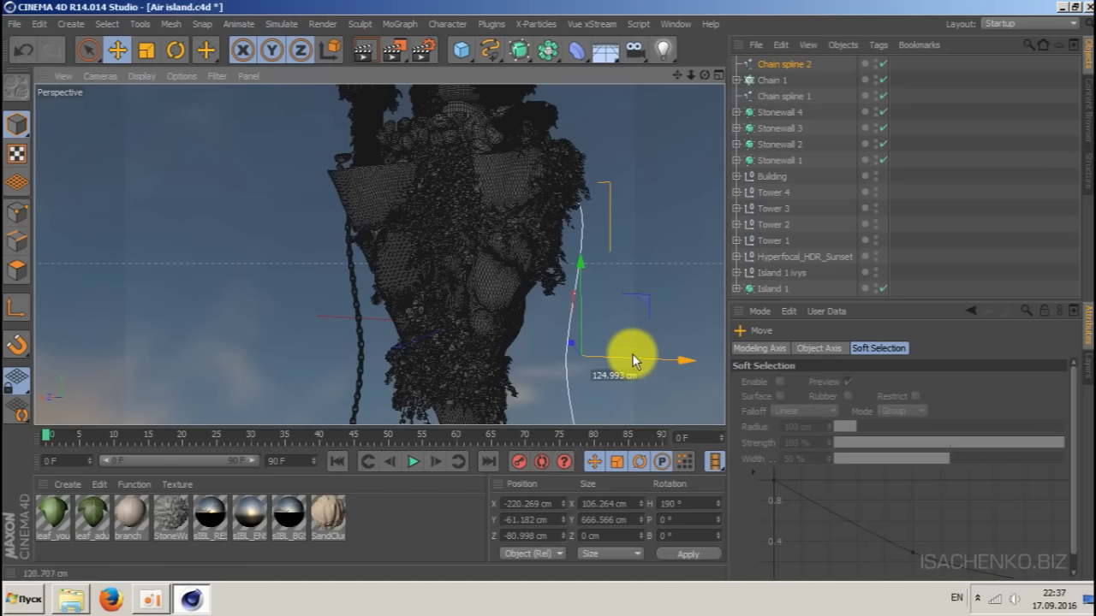
pyautogui.moveTo(704, 76); pyautogui.dragTo(651, 163)
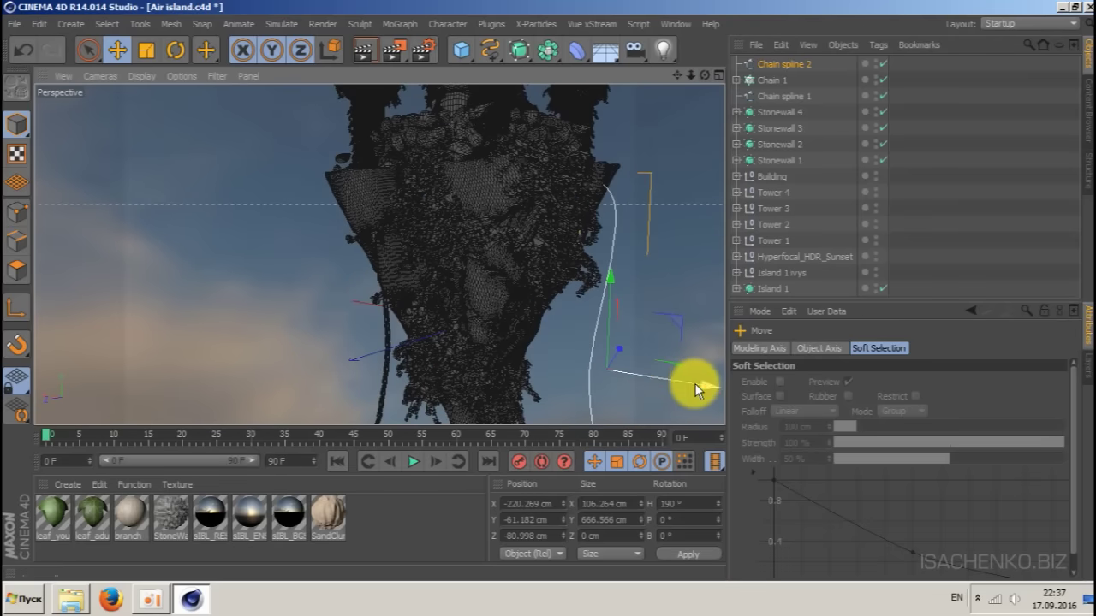
pyautogui.moveTo(695, 391); pyautogui.dragTo(690, 384)
# - Duplicate the Chain 1 cloner and rename the copy as Chain 2
pyautogui.moveTo(771, 79); pyautogui.dragTo(783, 62)
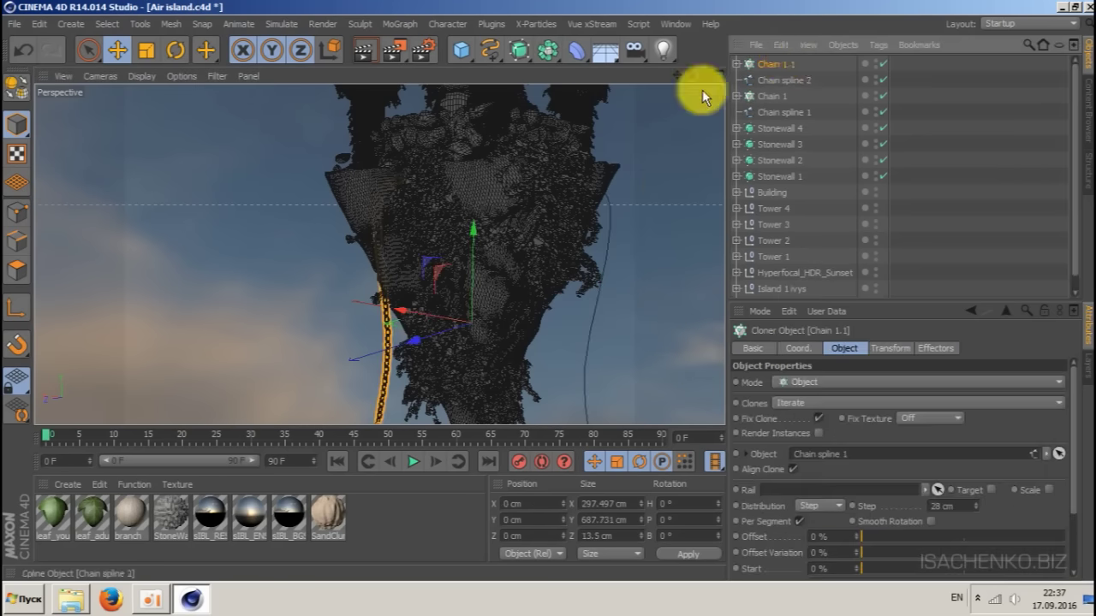
pyautogui.doubleClick(785, 61)
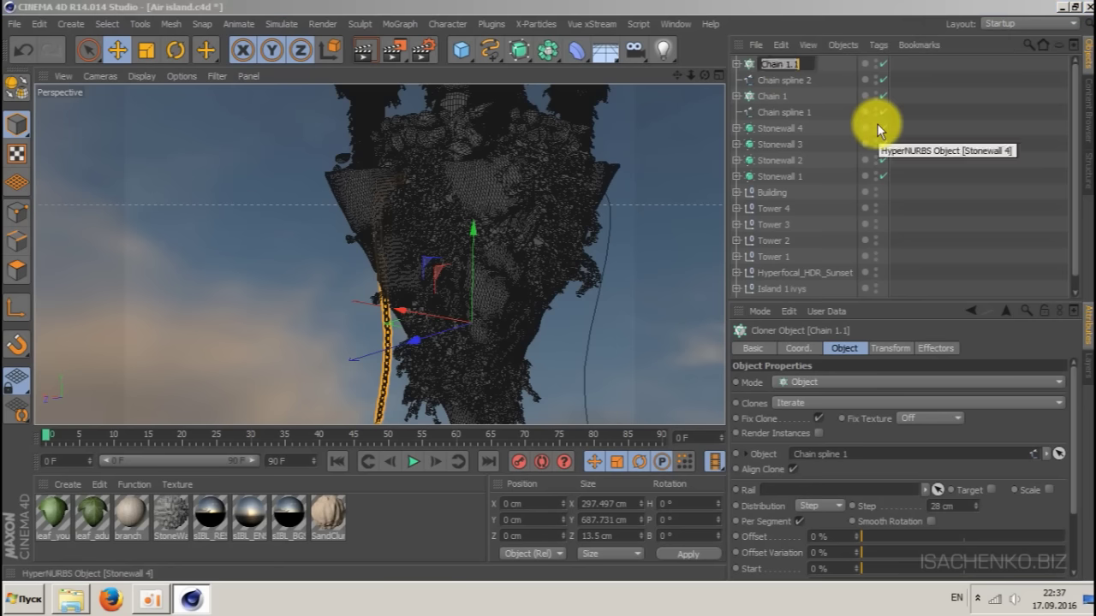
pyautogui.write('Chain 2')
pyautogui.press('Return')
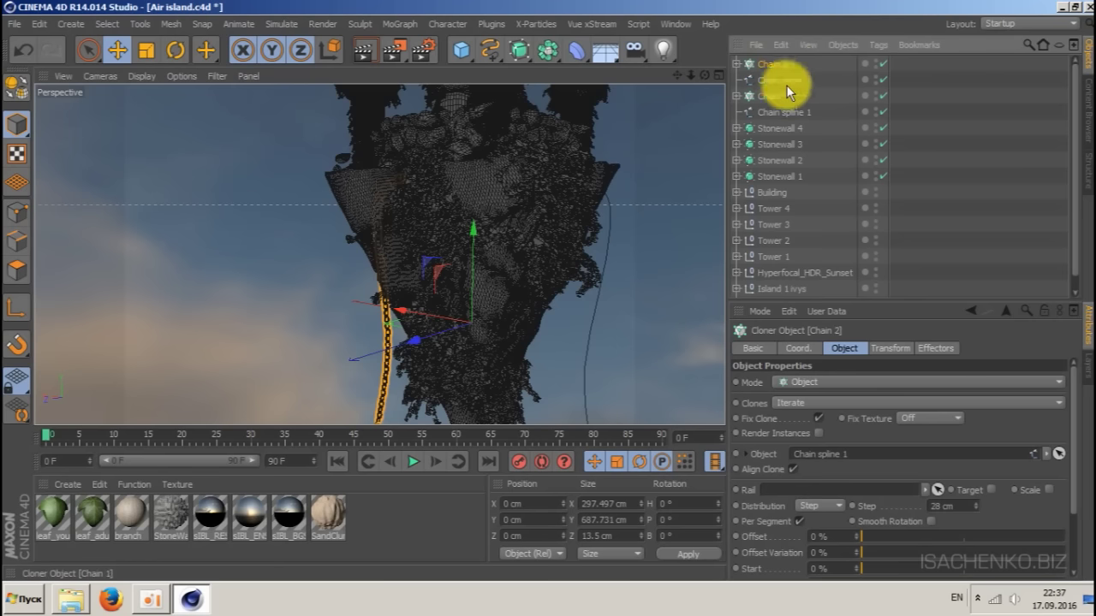
# - Set Chain spline 2 as the Object of the Chain 2 cloner and nudge that spline to about X -212 cm and Z -80 cm
pyautogui.moveTo(787, 79); pyautogui.dragTo(848, 455)
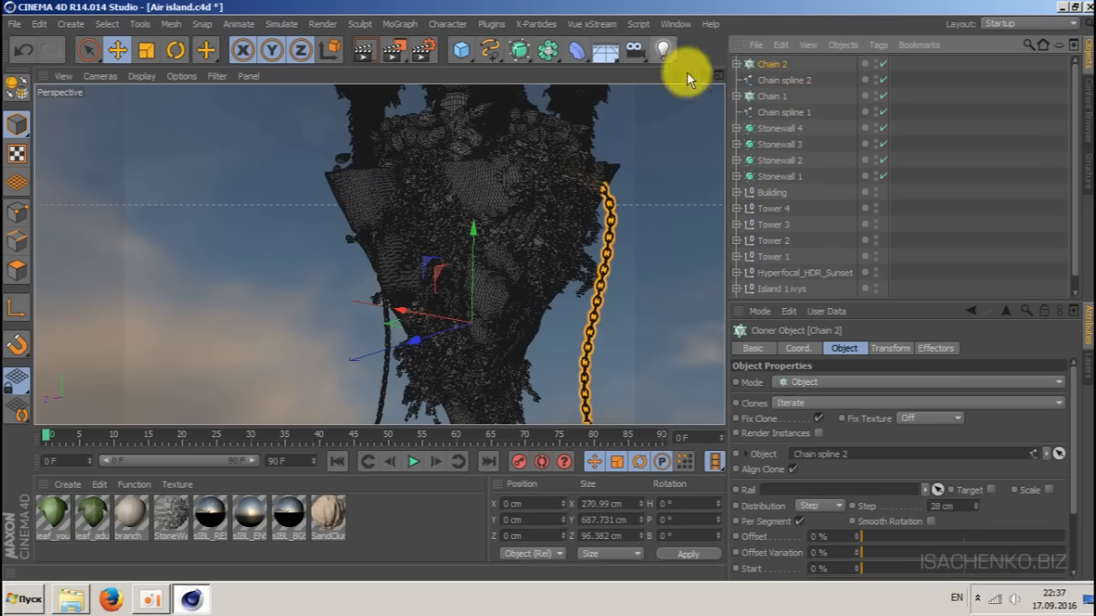
pyautogui.moveTo(704, 76); pyautogui.dragTo(775, 80)
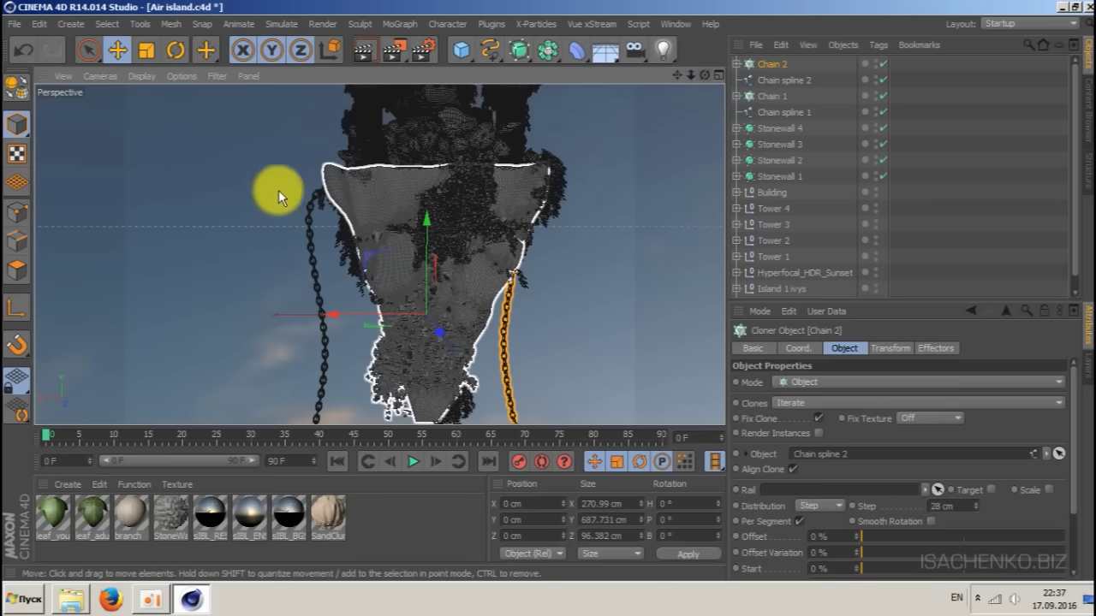
pyautogui.moveTo(708, 73); pyautogui.dragTo(379, 255)
pyautogui.moveTo(690, 71); pyautogui.dragTo(378, 254)
pyautogui.moveTo(704, 75)
pyautogui.mouseDown()
pyautogui.moveTo(732, 79)
pyautogui.moveTo(707, 79)
pyautogui.mouseUp()
# - Duplicate Chain spline 2 and rename the copy as Chain spline 3
pyautogui.doubleClick(787, 79)
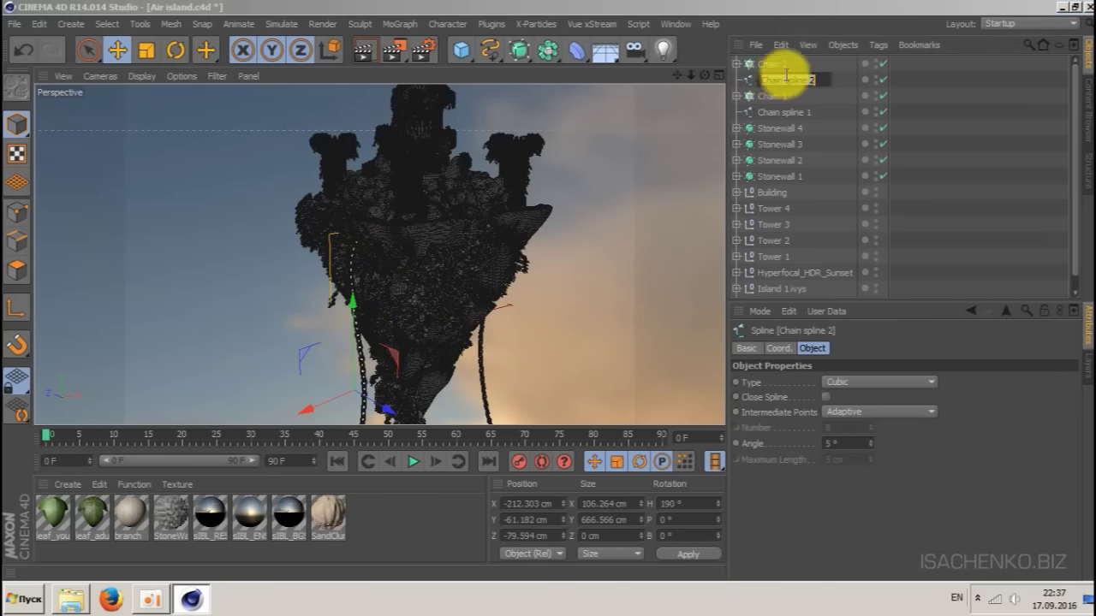
pyautogui.press('Return')
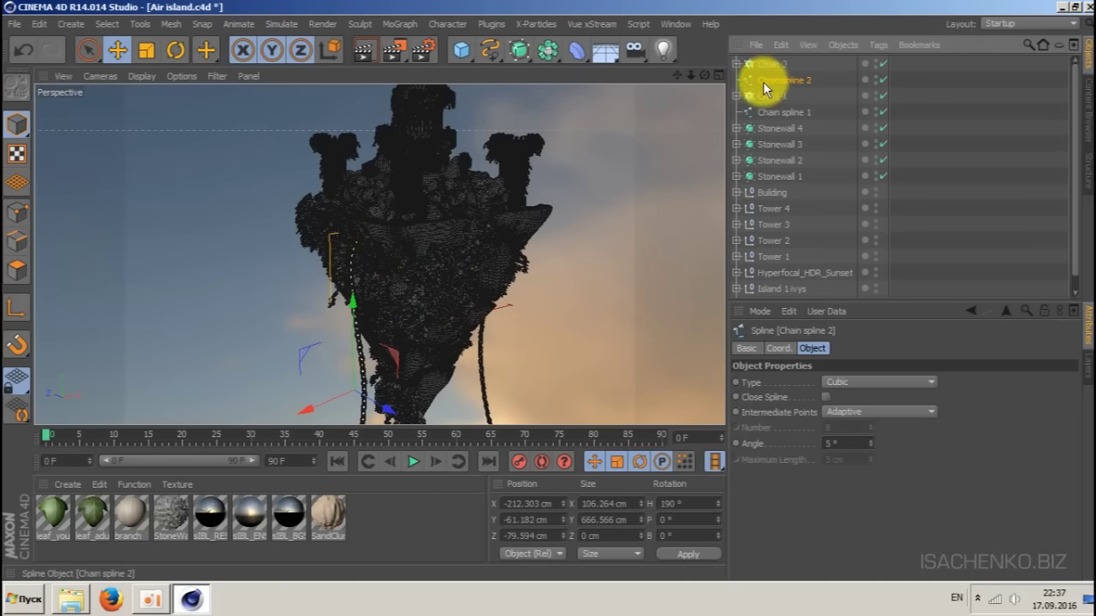
pyautogui.keyDown('ctrl'); pyautogui.moveTo(779, 60); pyautogui.dragTo(775, 61); pyautogui.keyUp('ctrl')
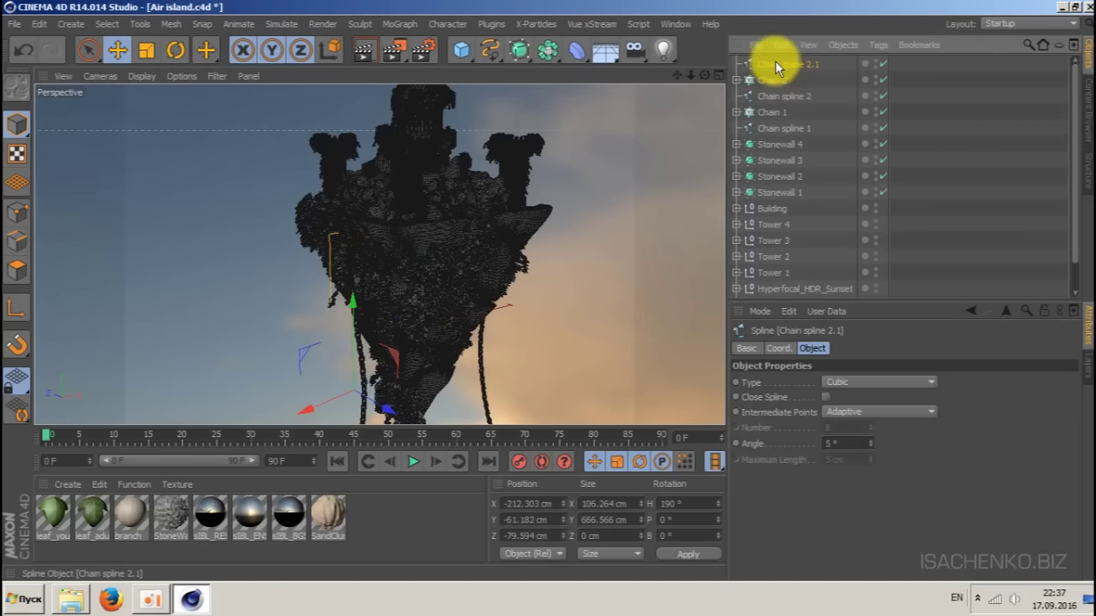
pyautogui.doubleClick(792, 65)
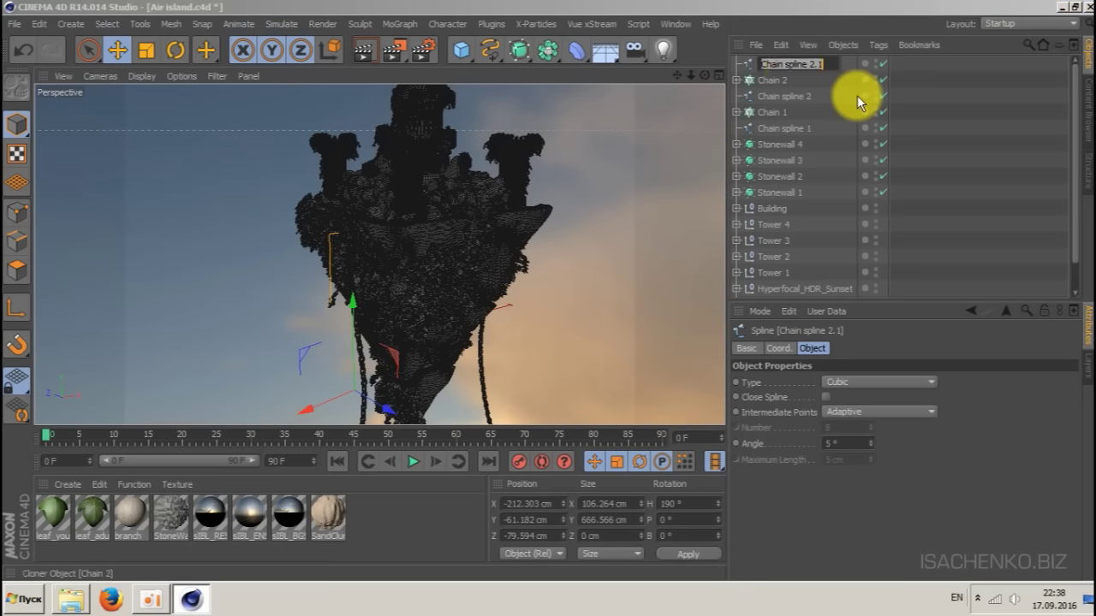
pyautogui.write('Chain spline 3')
pyautogui.press('Return')
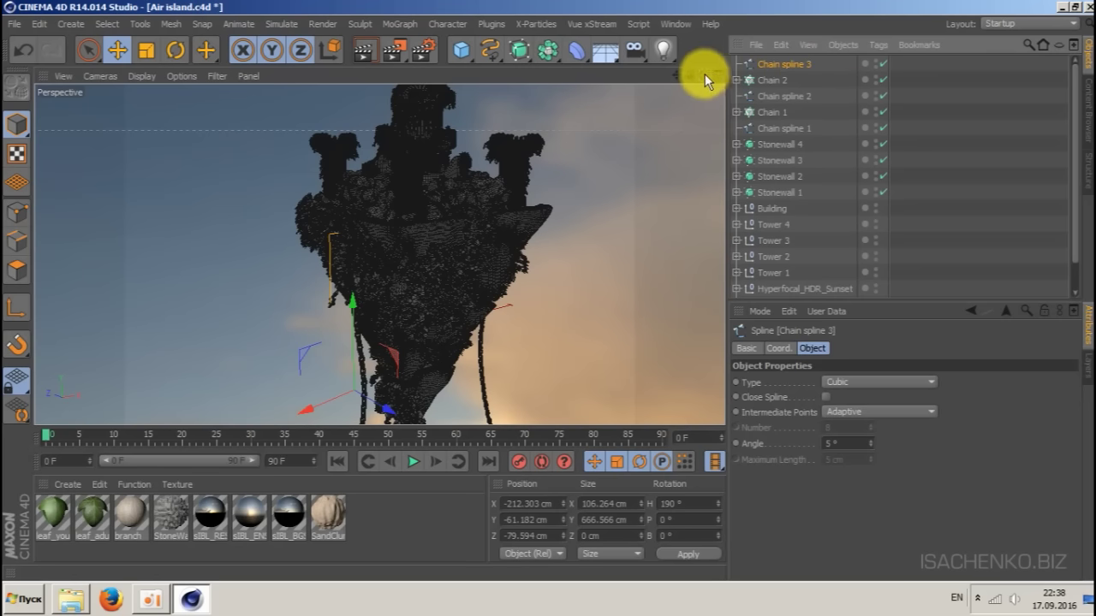
# - Rotate Chain spline 3 around its vertical axis to a heading of 280°
pyautogui.moveTo(705, 74); pyautogui.dragTo(659, 73)
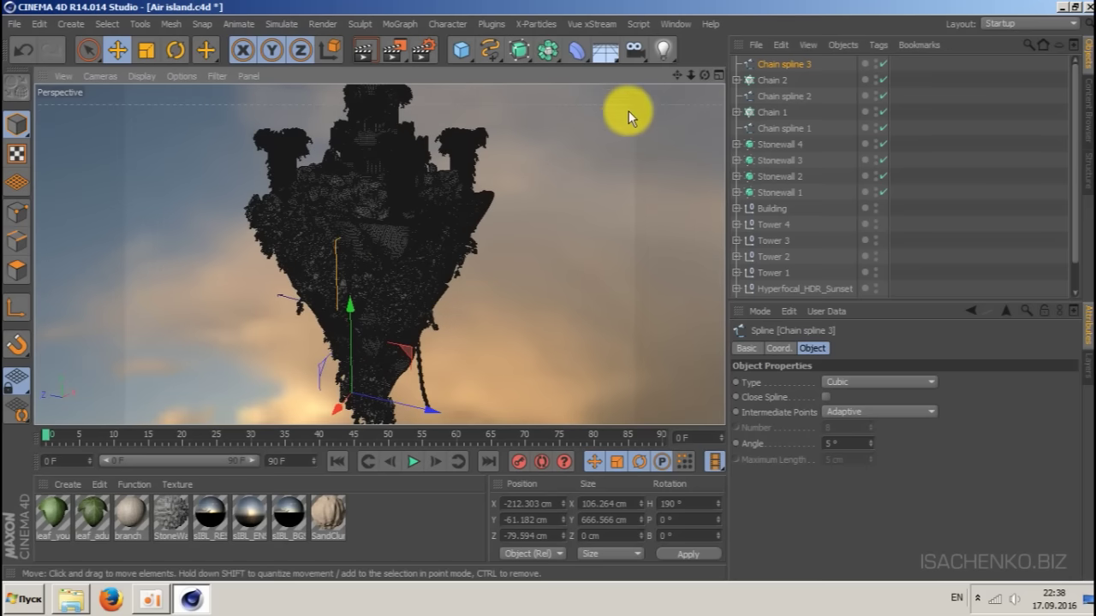
pyautogui.press('r')
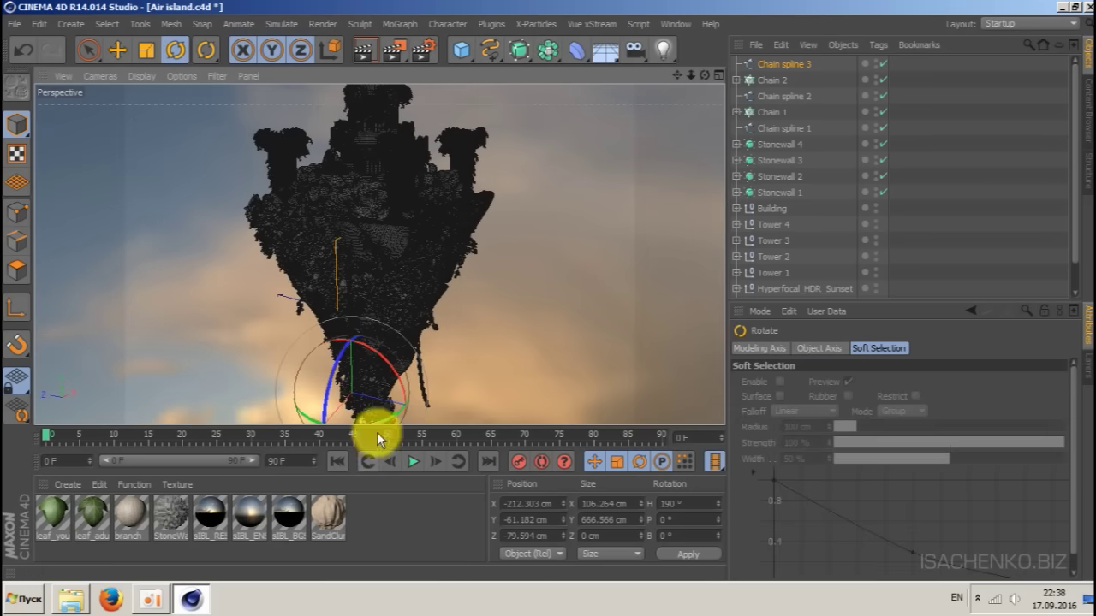
pyautogui.moveTo(392, 418); pyautogui.dragTo(580, 354)
# - Move Chain spline 3 beside an open side of the island's rock edge, to about X 32 cm and Z -211 cm
pyautogui.press('e')
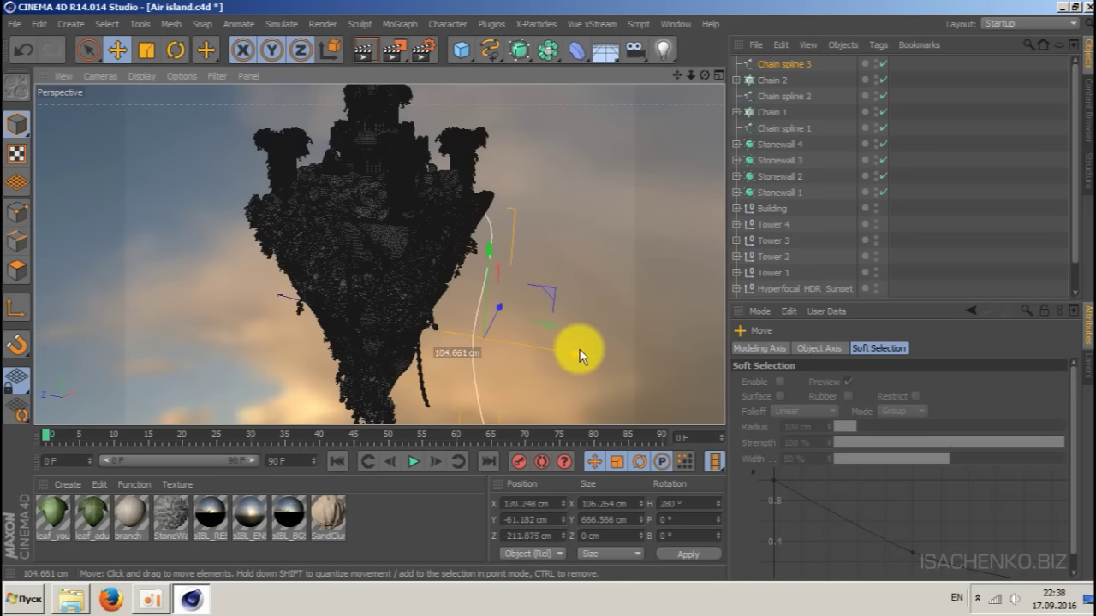
pyautogui.moveTo(704, 76); pyautogui.dragTo(552, 76)
pyautogui.keyDown('alt'); pyautogui.moveTo(378, 254); pyautogui.dragTo(379, 255); pyautogui.keyUp('alt')
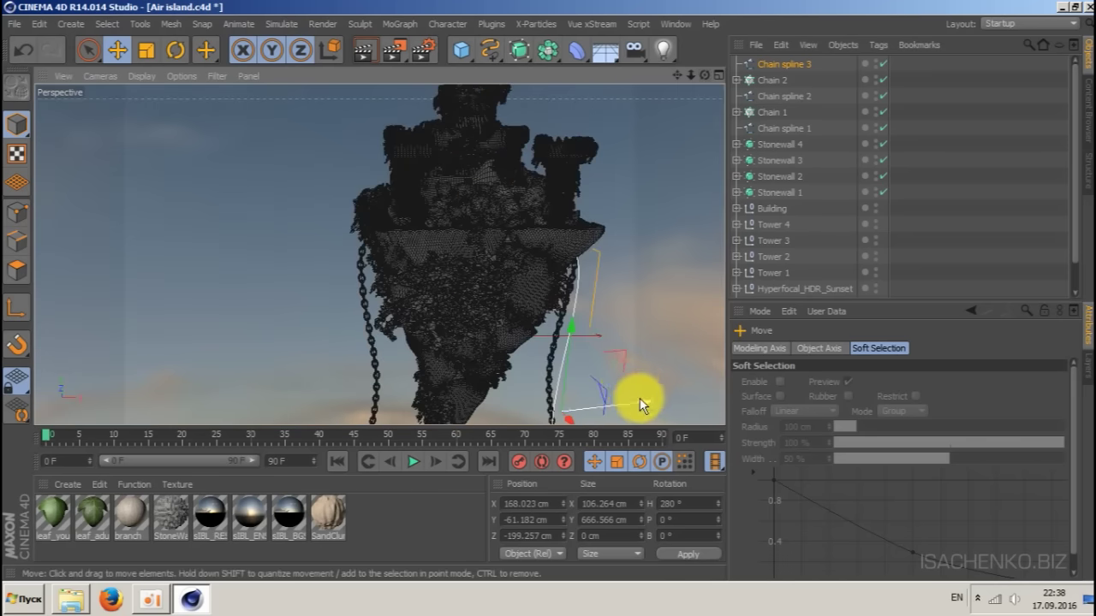
pyautogui.moveTo(640, 399); pyautogui.dragTo(575, 406)
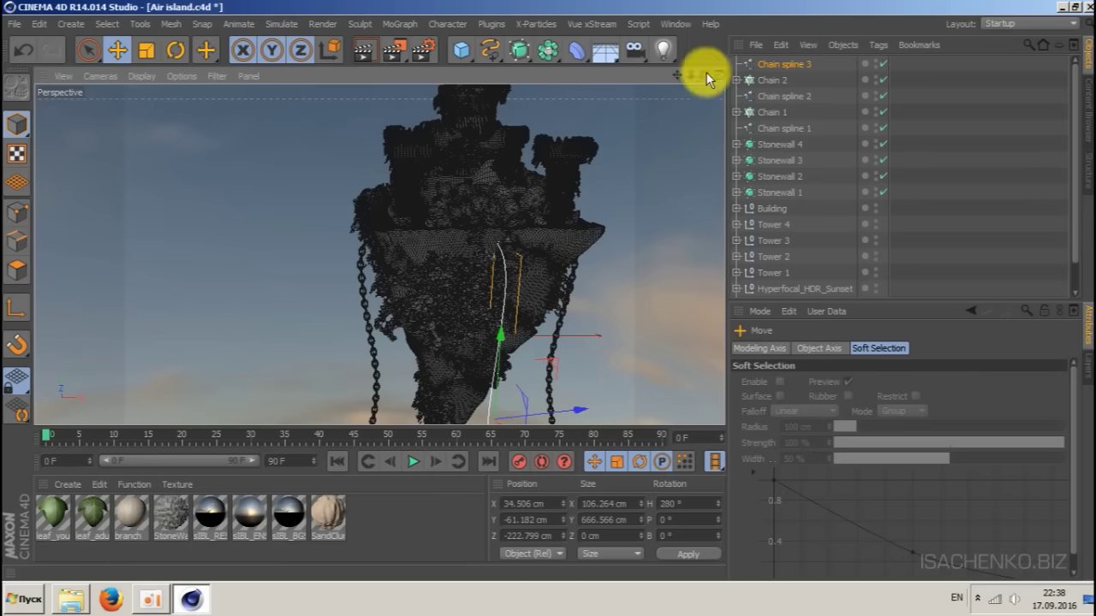
pyautogui.keyDown('alt'); pyautogui.moveTo(378, 254); pyautogui.dragTo(379, 254); pyautogui.keyUp('alt')
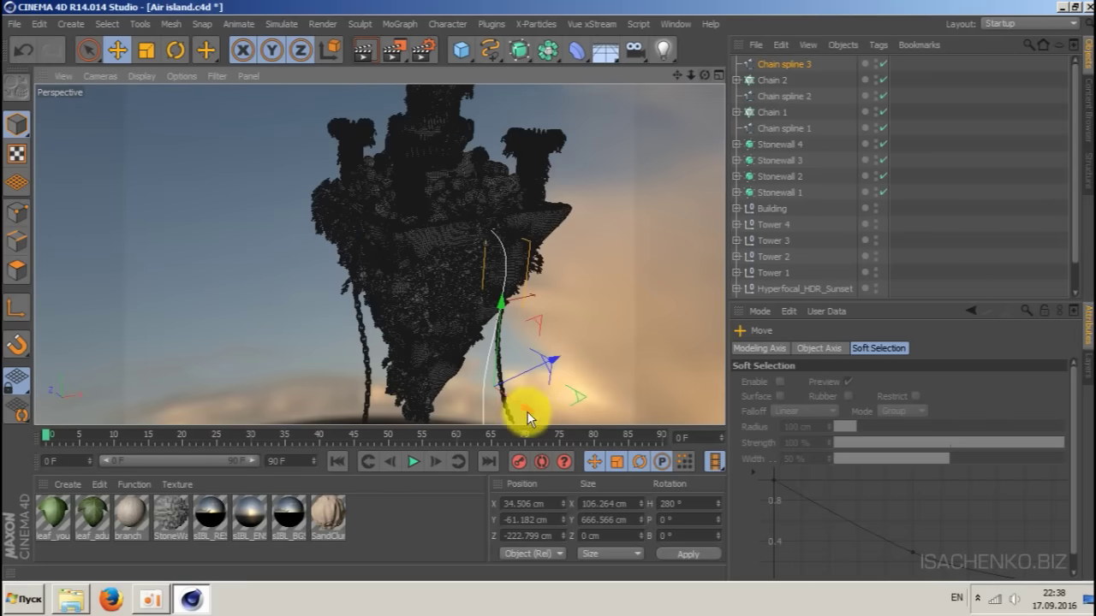
pyautogui.moveTo(521, 407); pyautogui.dragTo(516, 403)
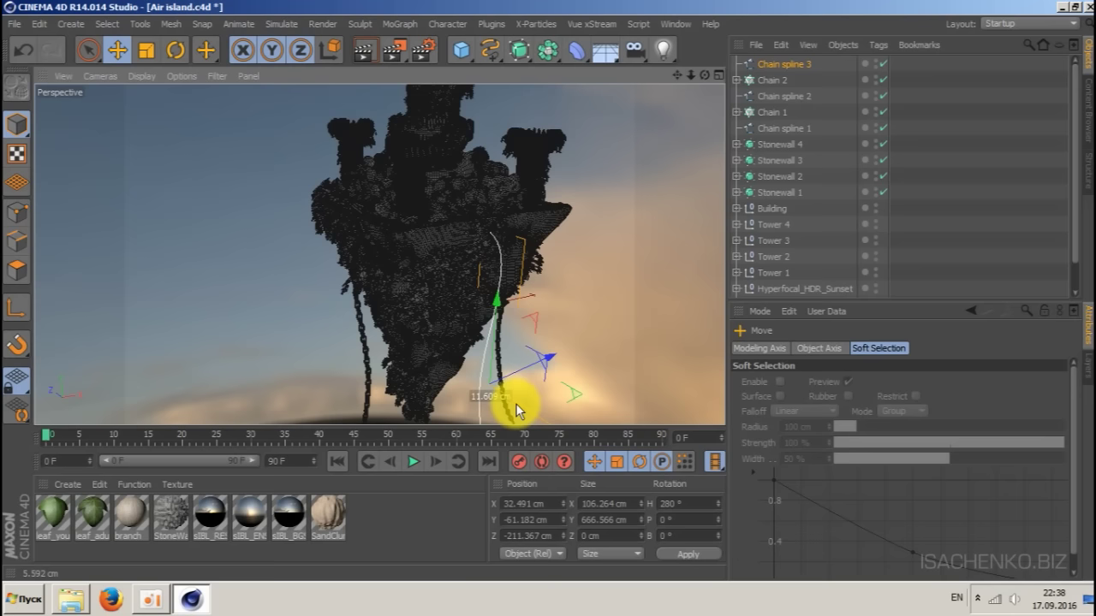
# - Duplicate the Chain 2 cloner, rename the copy as Chain 3, and set Chain spline 3 as its Object
pyautogui.moveTo(763, 78); pyautogui.dragTo(781, 62)
pyautogui.doubleClick(786, 64)
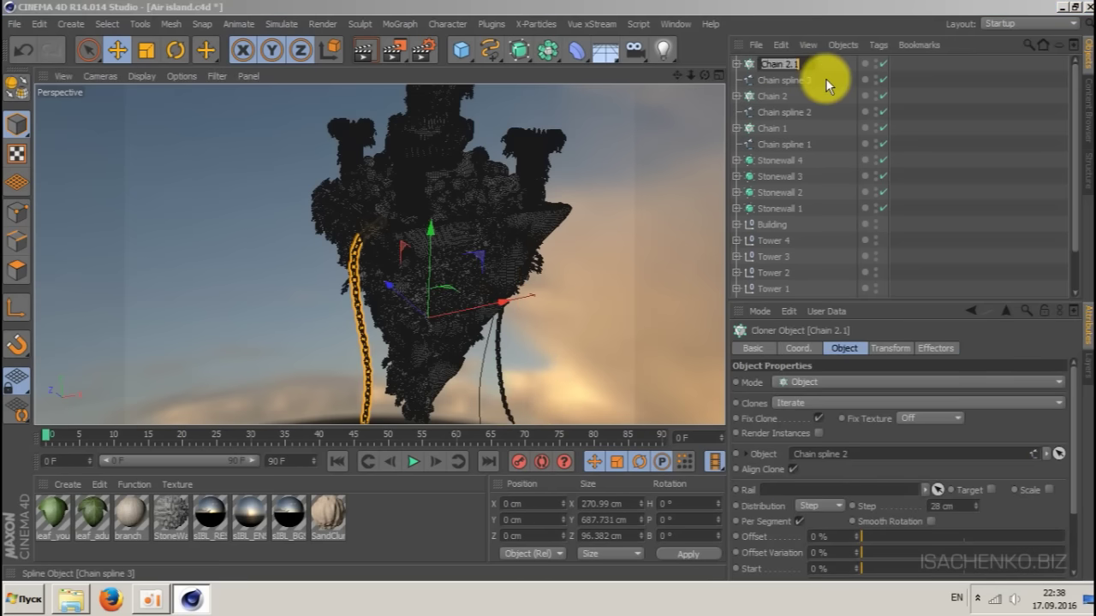
pyautogui.press('Right')
pyautogui.press('BackSpace')
pyautogui.press('BackSpace')
pyautogui.press('BackSpace')
pyautogui.write('3')
pyautogui.press('Return')
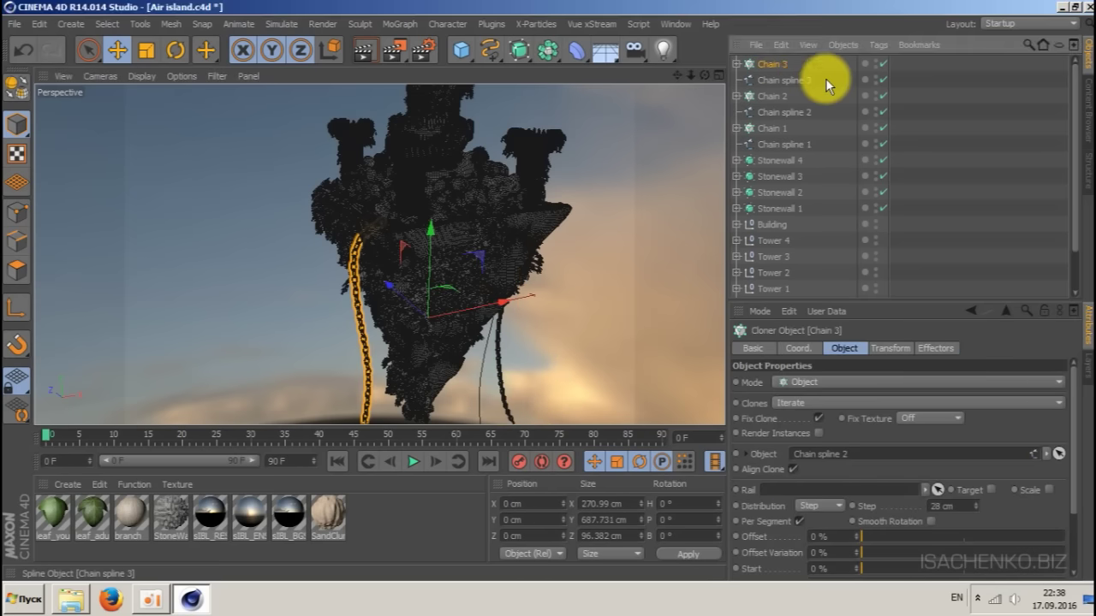
pyautogui.moveTo(799, 82); pyautogui.dragTo(844, 461)
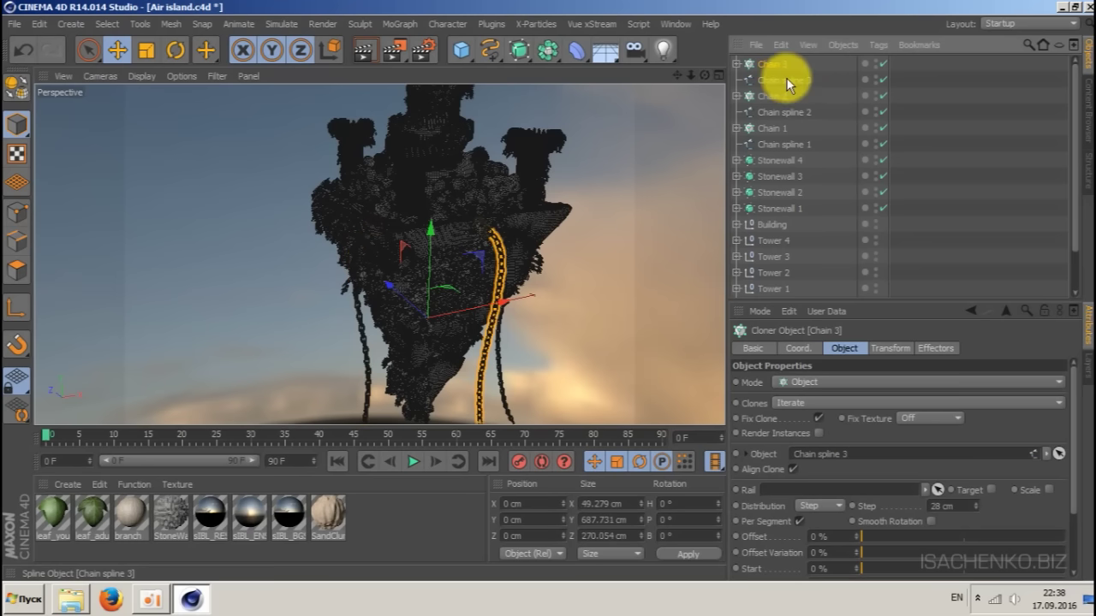
# - Duplicate Chain spline 3 and rotate the copy around its vertical axis to a heading of 100°
pyautogui.keyDown('ctrl'); pyautogui.moveTo(787, 79); pyautogui.dragTo(778, 61); pyautogui.keyUp('ctrl')
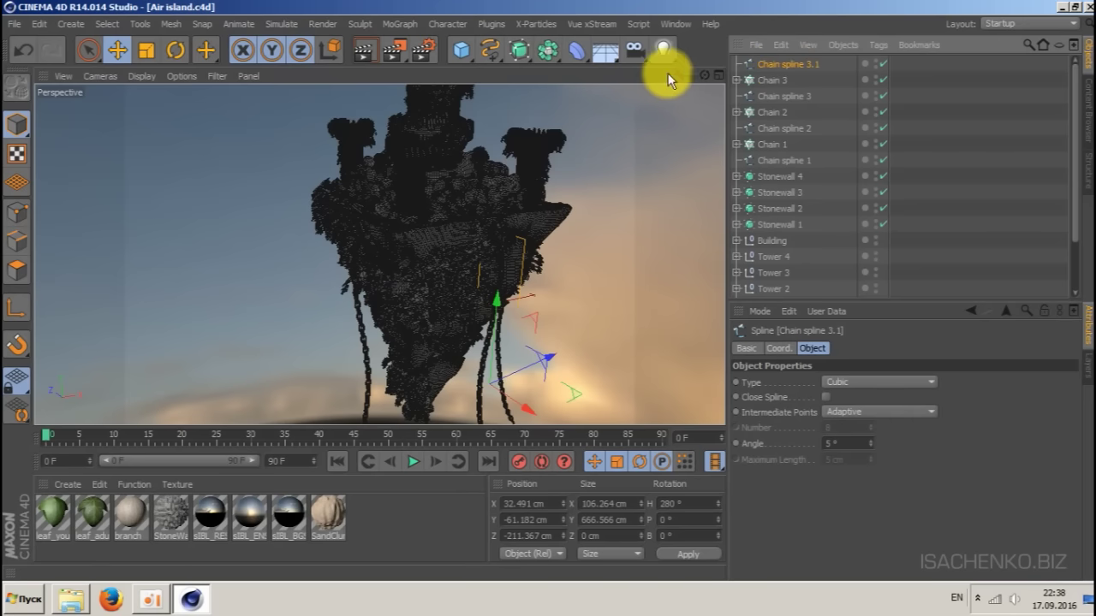
pyautogui.moveTo(703, 75); pyautogui.dragTo(916, 62)
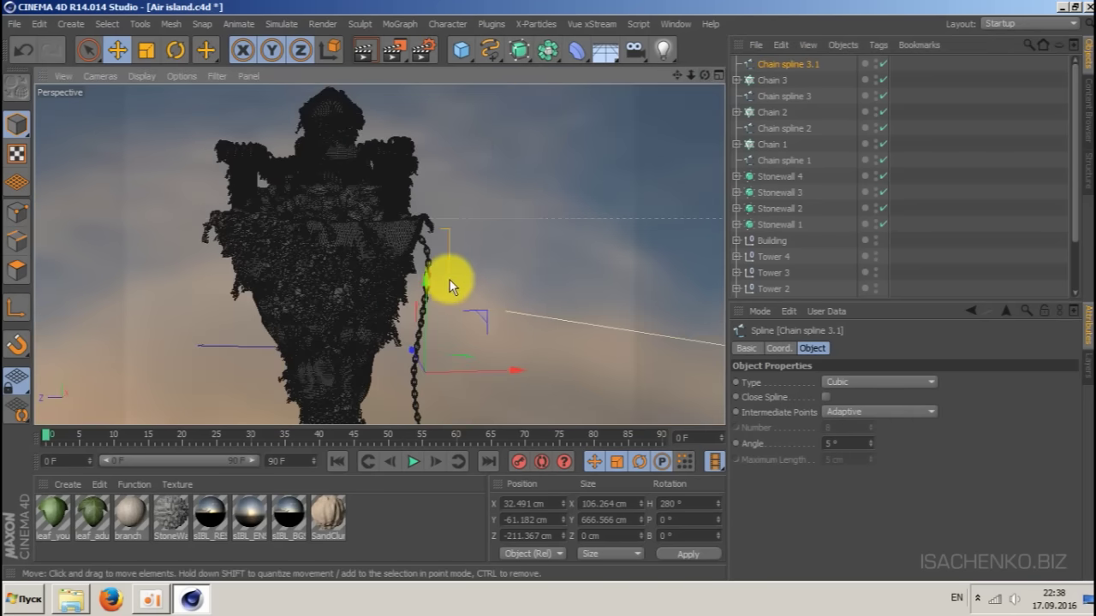
pyautogui.press('r')
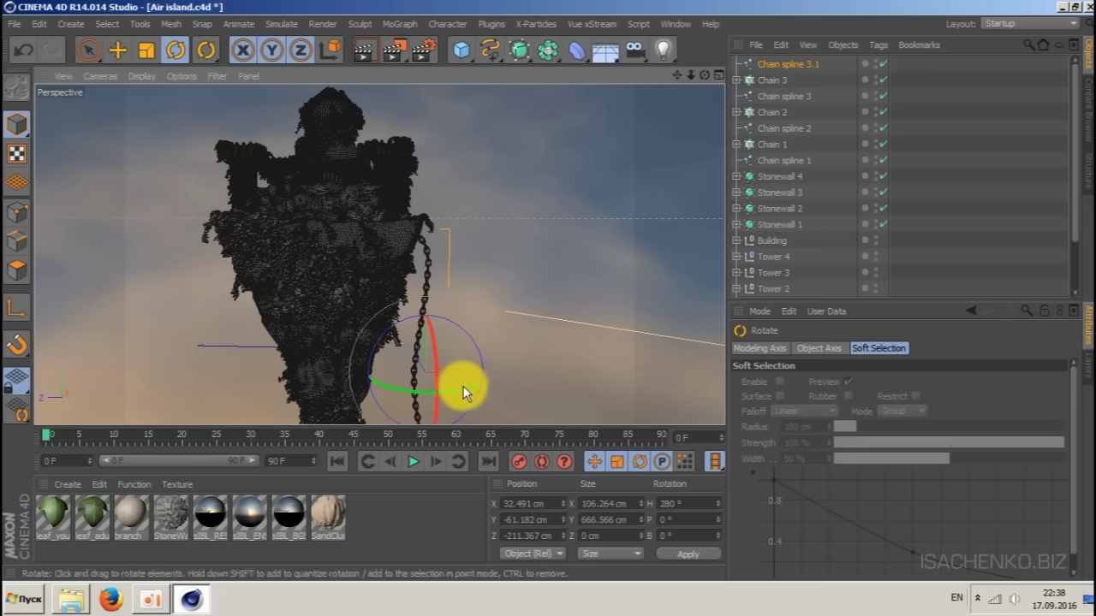
pyautogui.moveTo(464, 387); pyautogui.dragTo(335, 358)
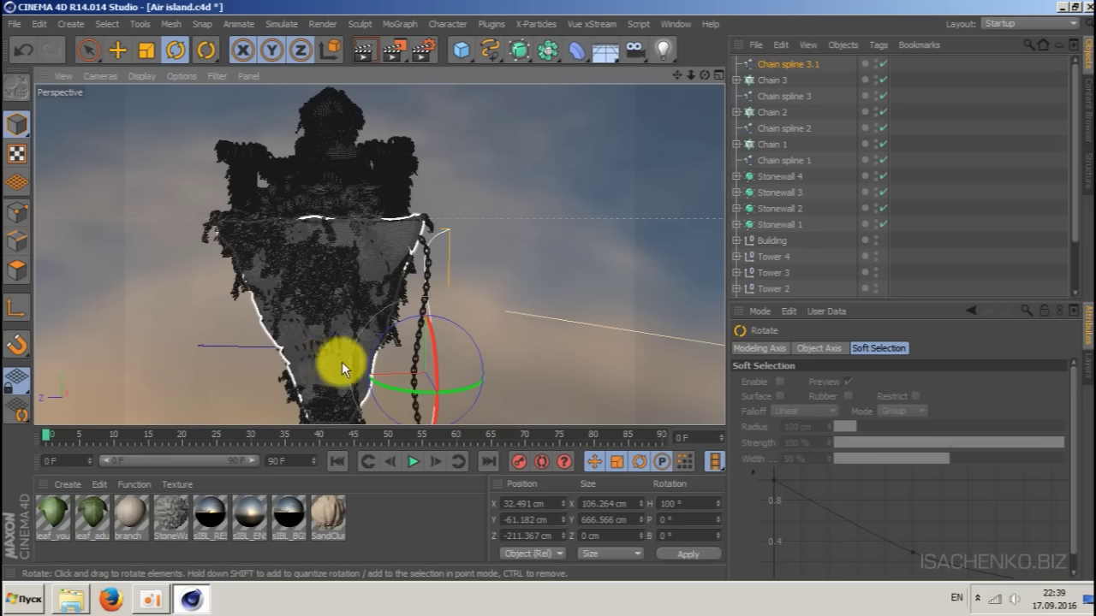
# - Move the copied spline to the opposite side of the island, to about X -47 cm and Z 242 cm, against the rock edge
pyautogui.press('e')
pyautogui.moveTo(333, 376); pyautogui.dragTo(131, 383)
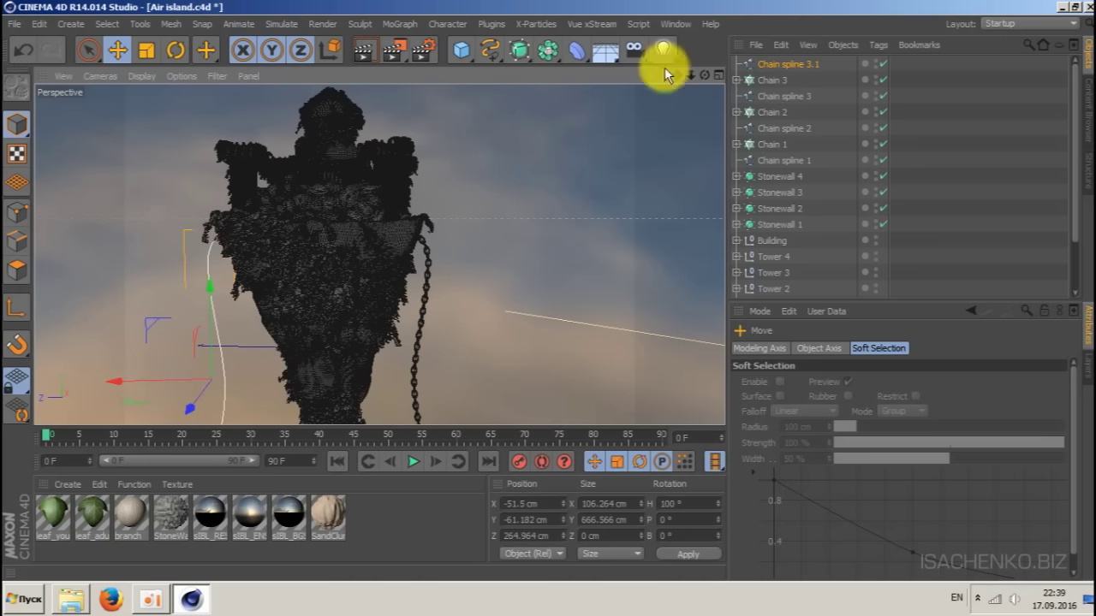
pyautogui.moveTo(704, 75); pyautogui.dragTo(642, 75)
pyautogui.moveTo(469, 428); pyautogui.dragTo(453, 421)
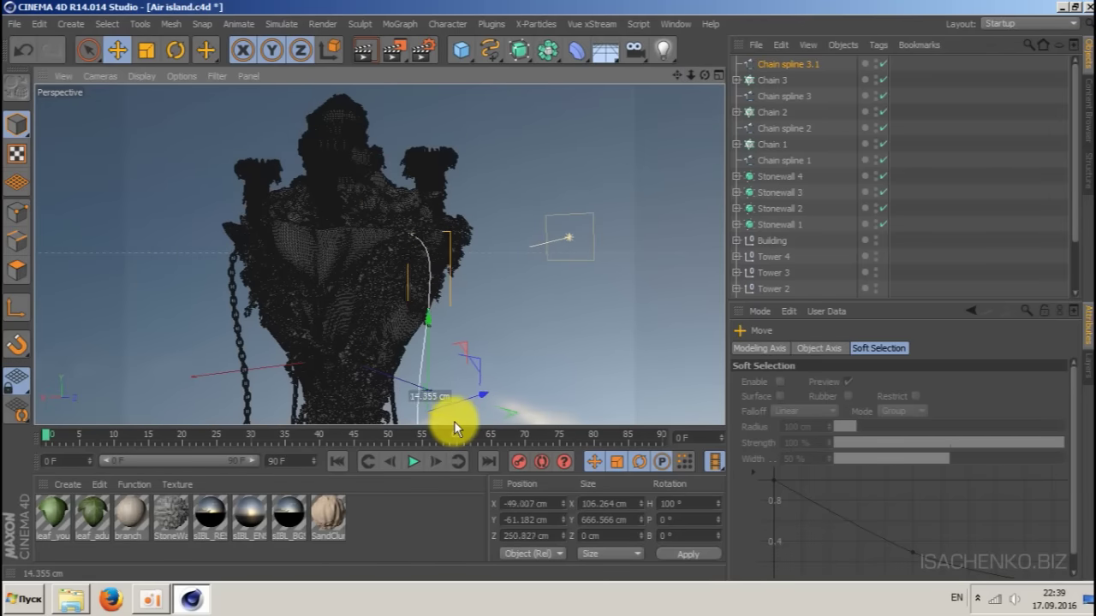
# - Duplicate the Chain 3 cloner and rename the copy as Chain 4
pyautogui.moveTo(745, 64); pyautogui.dragTo(788, 79)
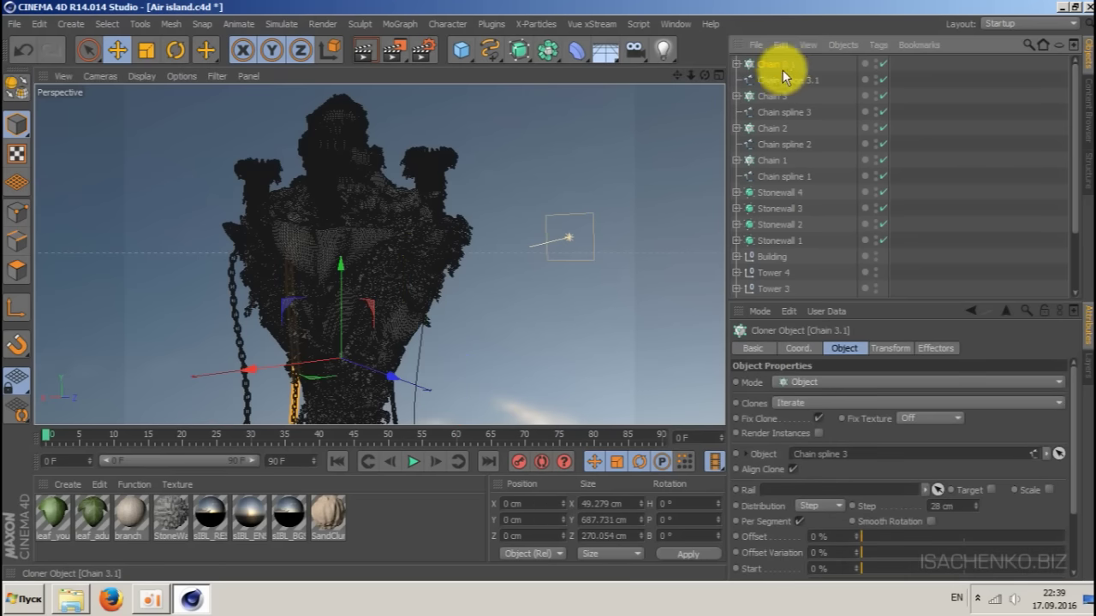
pyautogui.doubleClick(783, 67)
pyautogui.press('Right')
pyautogui.press('BackSpace')
pyautogui.press('BackSpace')
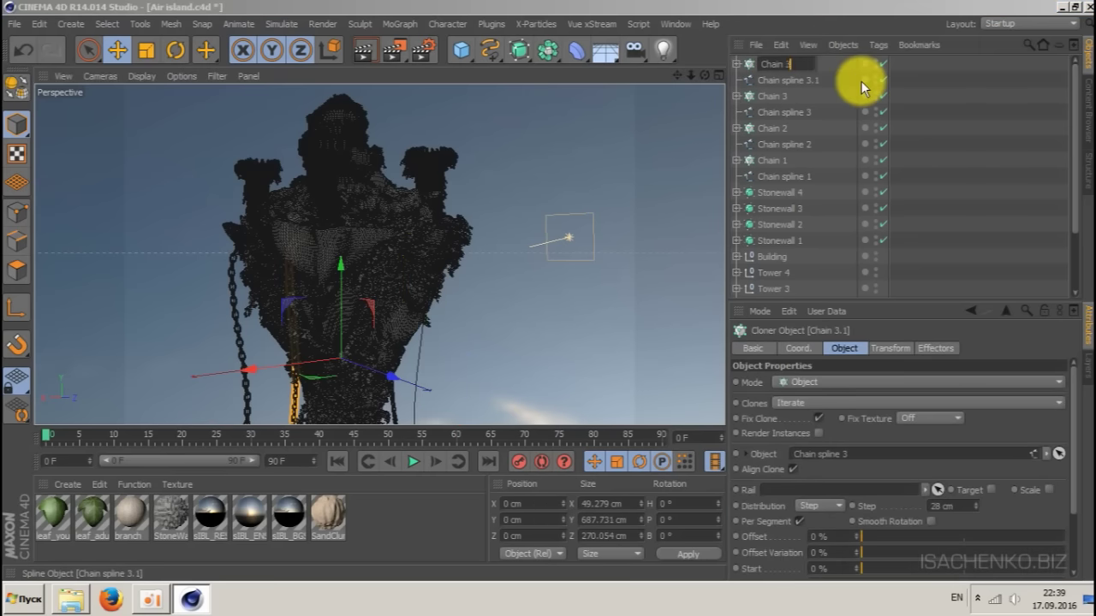
pyautogui.press('BackSpace')
pyautogui.write('4')
pyautogui.press('Return')
# - Rename the newest spline copy as Chain spline 4 and set it as the Object of the Chain 4 cloner
pyautogui.doubleClick(792, 80)
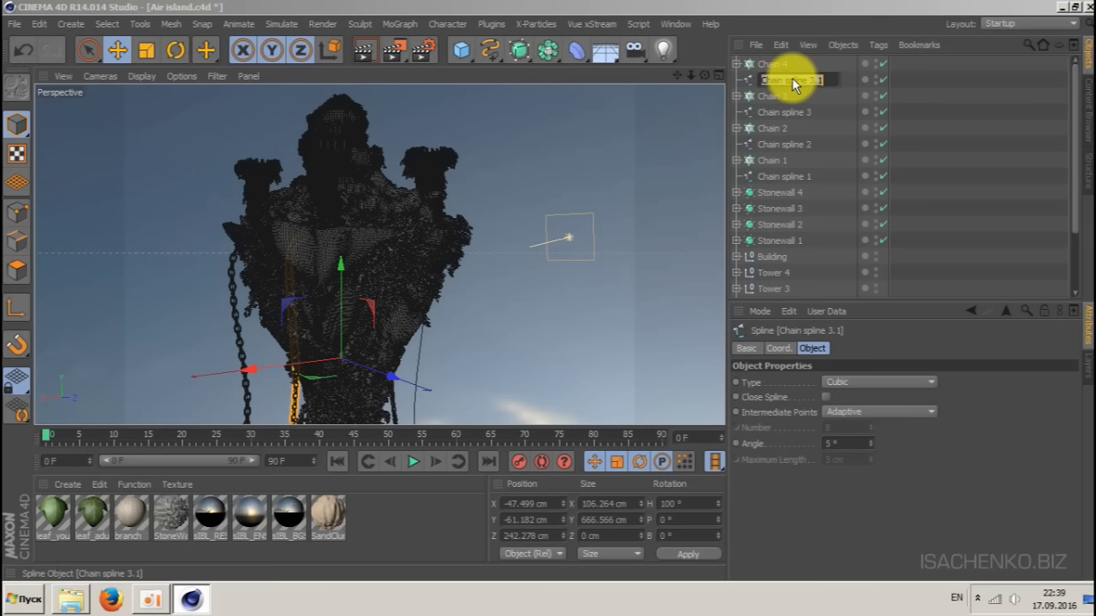
pyautogui.press('End')
pyautogui.press('BackSpace')
pyautogui.press('BackSpace')
pyautogui.press('BackSpace')
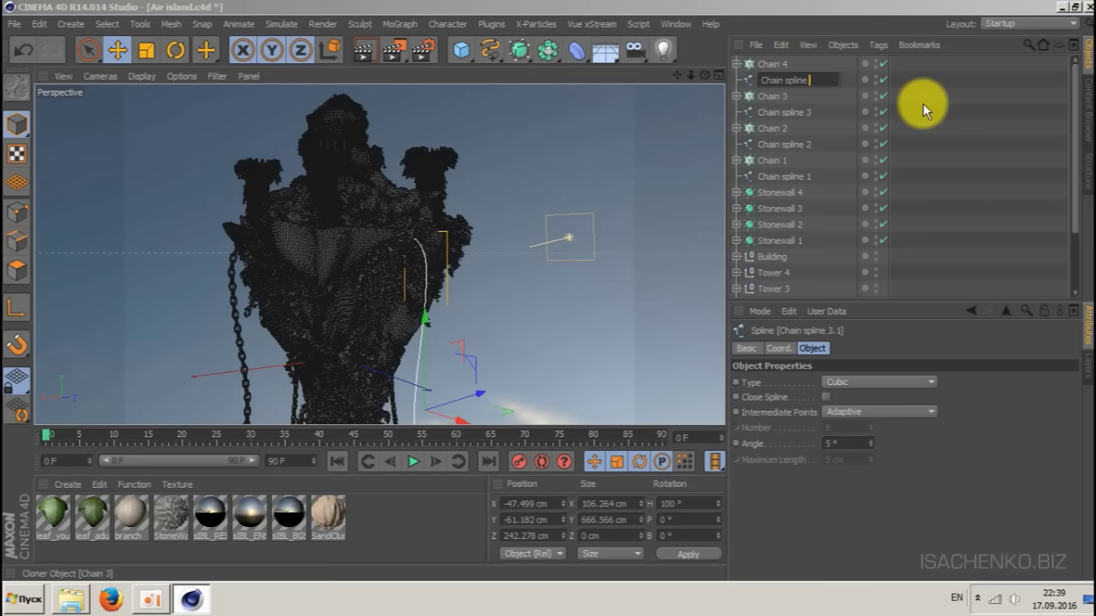
pyautogui.write('4')
pyautogui.press('Return')
pyautogui.click(747, 65)
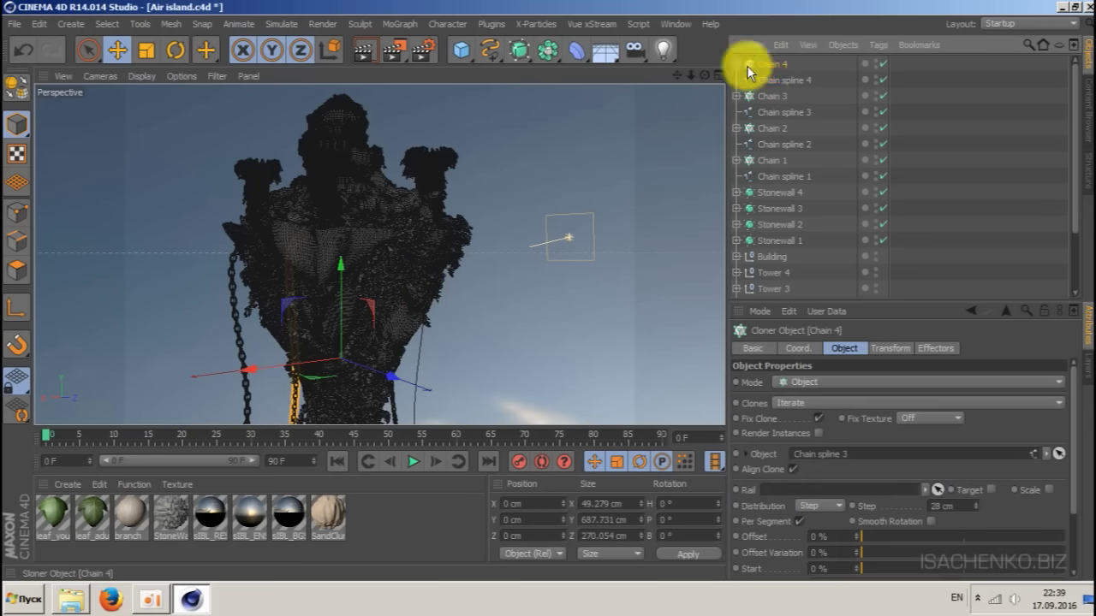
pyautogui.moveTo(828, 173); pyautogui.dragTo(844, 456)
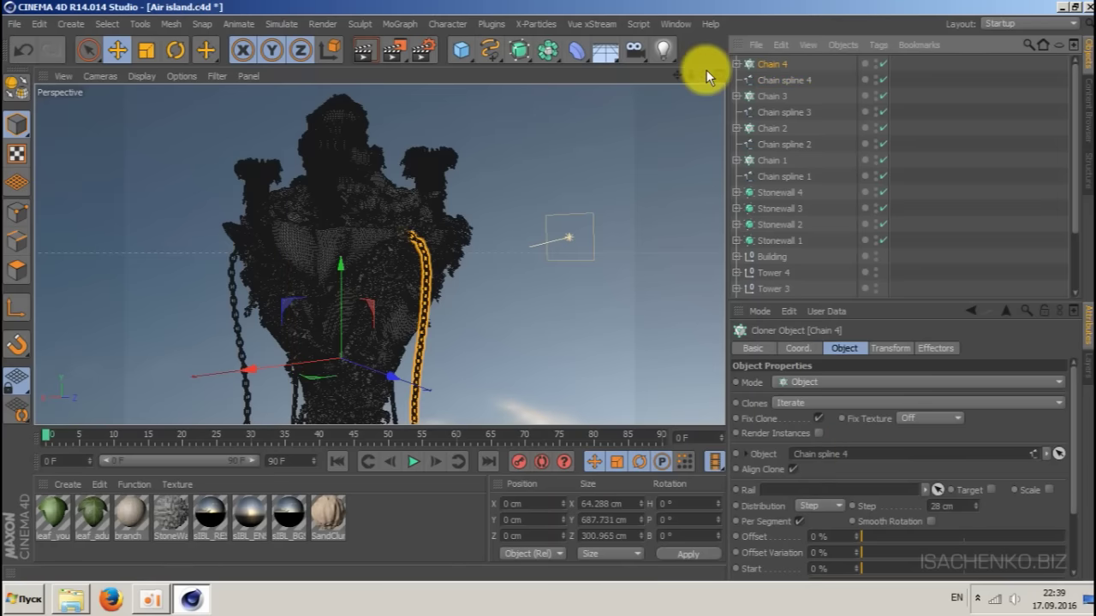
# - Reposition Chain spline 2 sideways along the rock edge, to about X -218 cm and Z -48 cm
pyautogui.moveTo(705, 75); pyautogui.dragTo(779, 75)
pyautogui.moveTo(378, 255); pyautogui.dragTo(645, 204)
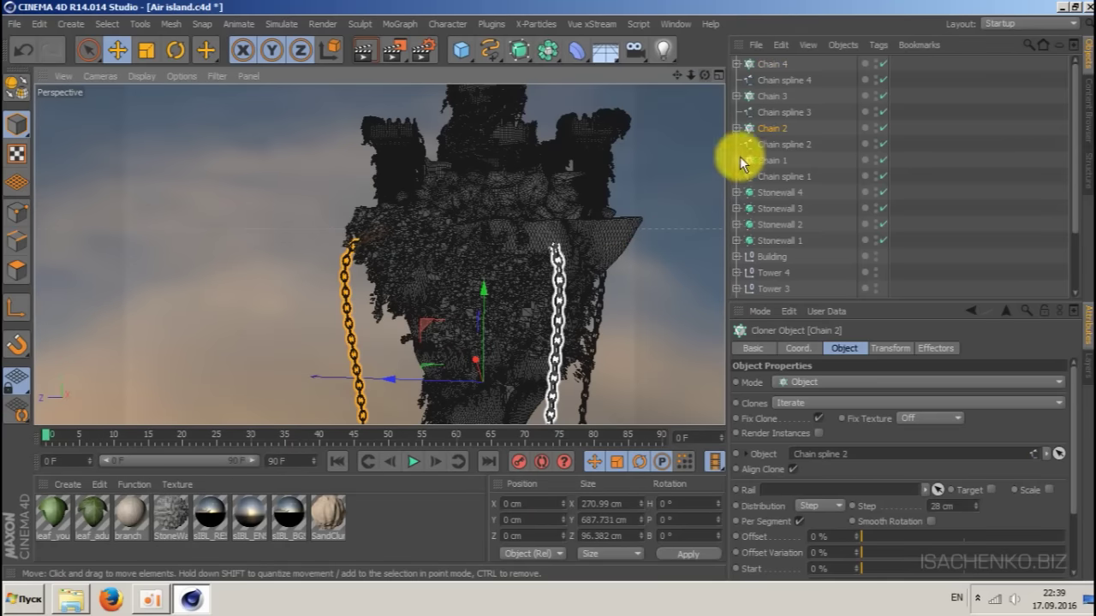
pyautogui.click(783, 144)
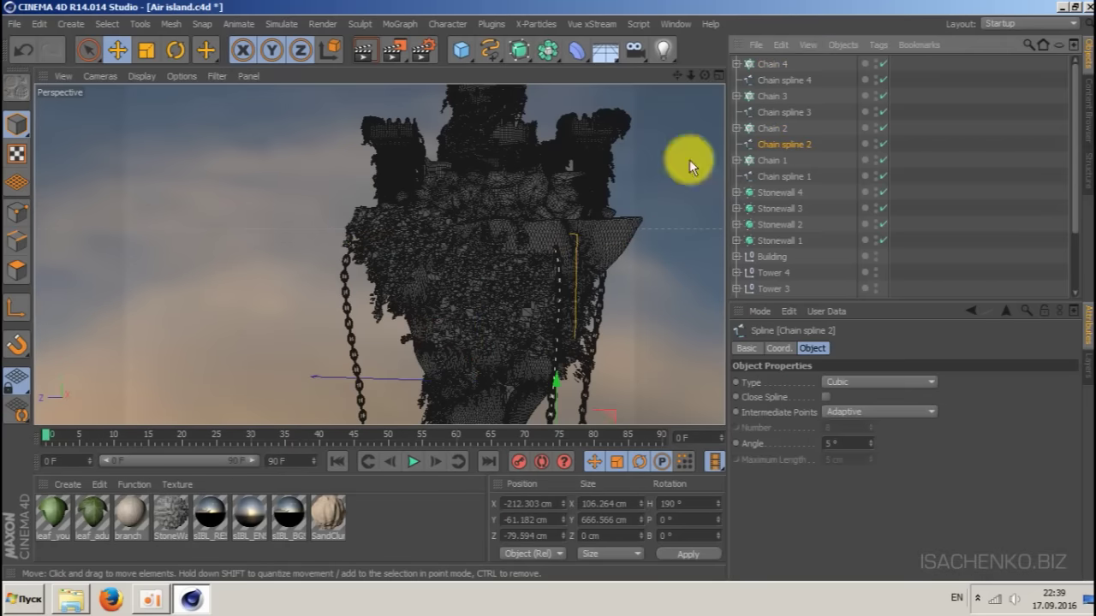
pyautogui.moveTo(677, 75); pyautogui.dragTo(665, 0)
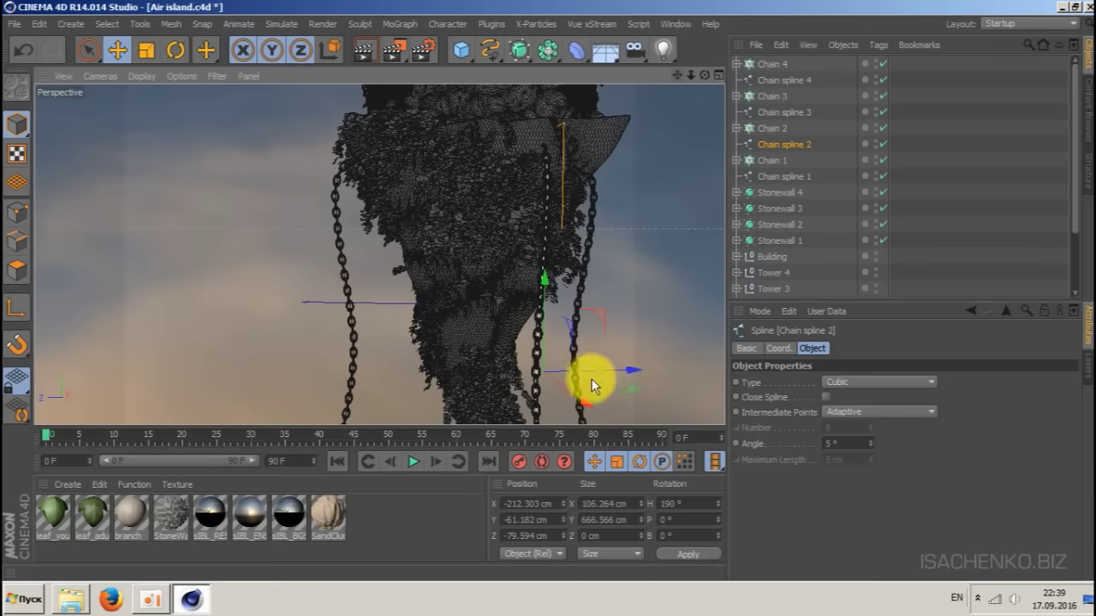
pyautogui.moveTo(634, 368); pyautogui.dragTo(547, 383)
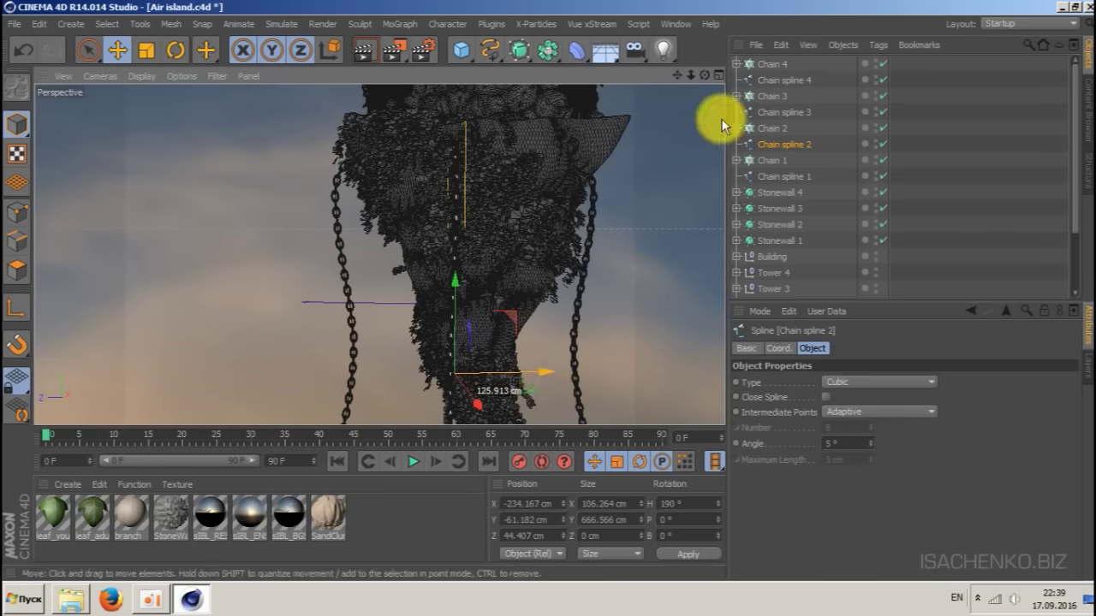
pyautogui.moveTo(704, 76); pyautogui.dragTo(646, 167)
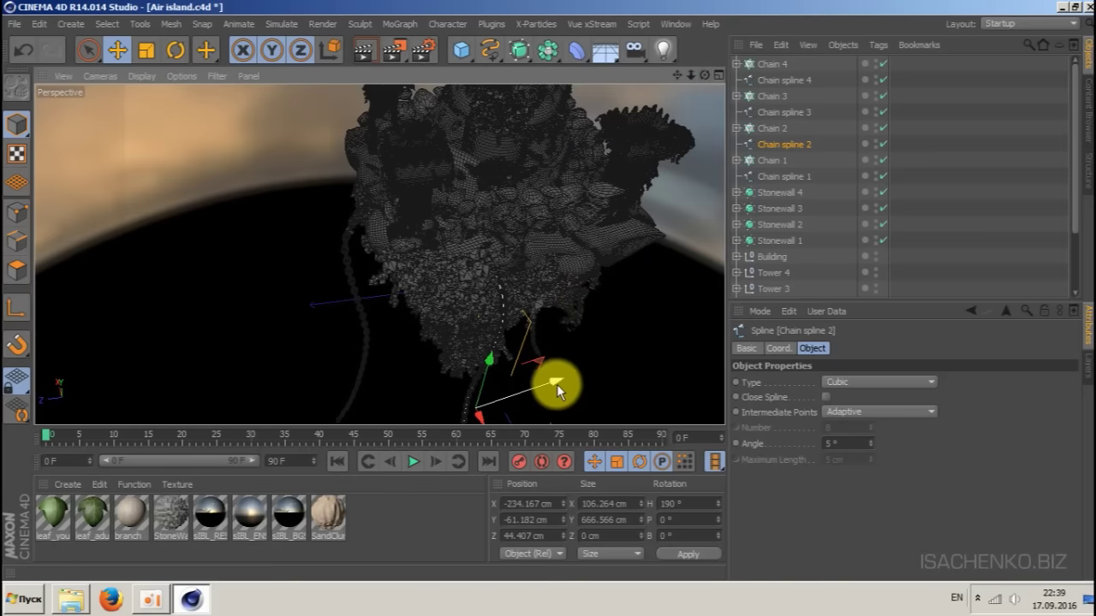
pyautogui.moveTo(556, 384); pyautogui.dragTo(599, 365)
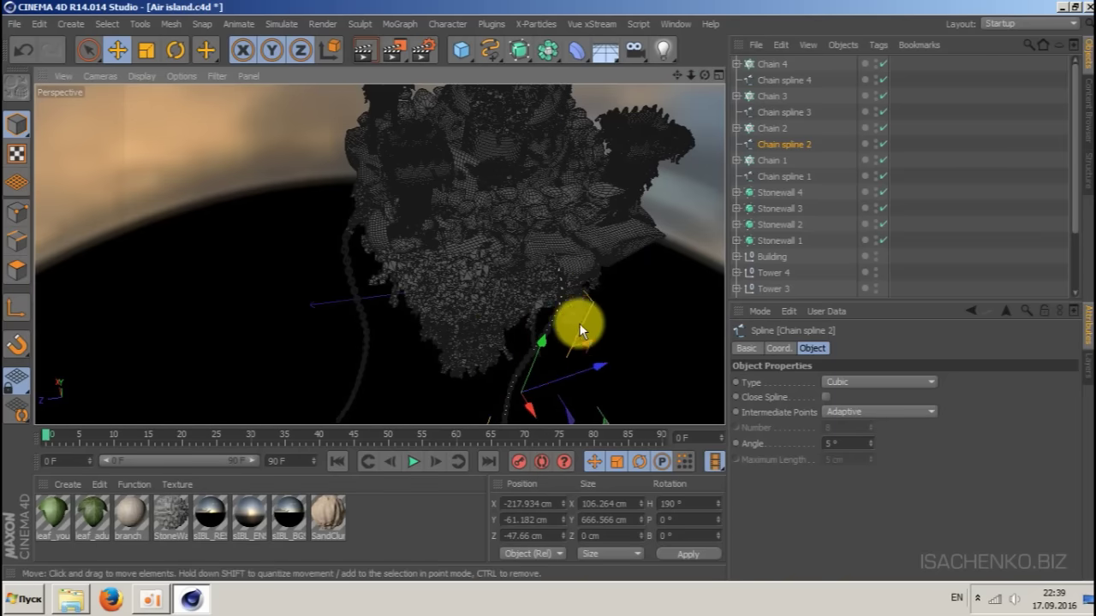
# - Save the Air island.c4d project with the repositioned Chain spline 2
pyautogui.scroll(-1, 579, 324)
pyautogui.keyDown('alt'); pyautogui.moveTo(579, 327); pyautogui.dragTo(729, 26); pyautogui.keyUp('alt')
pyautogui.hotkey('ctrl', 's')
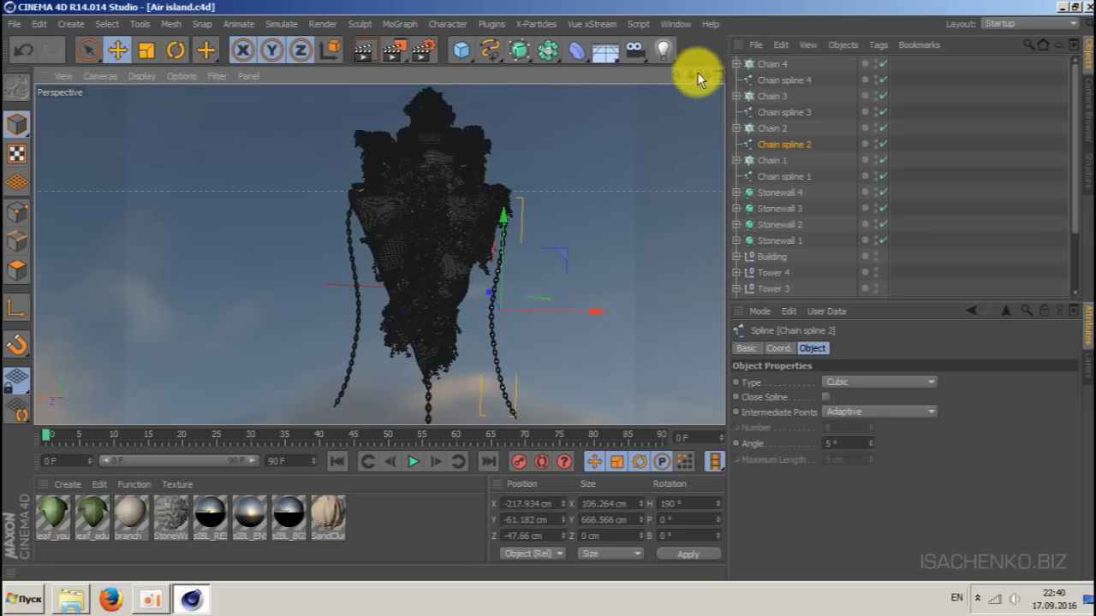
pyautogui.moveTo(704, 75); pyautogui.dragTo(671, 76)
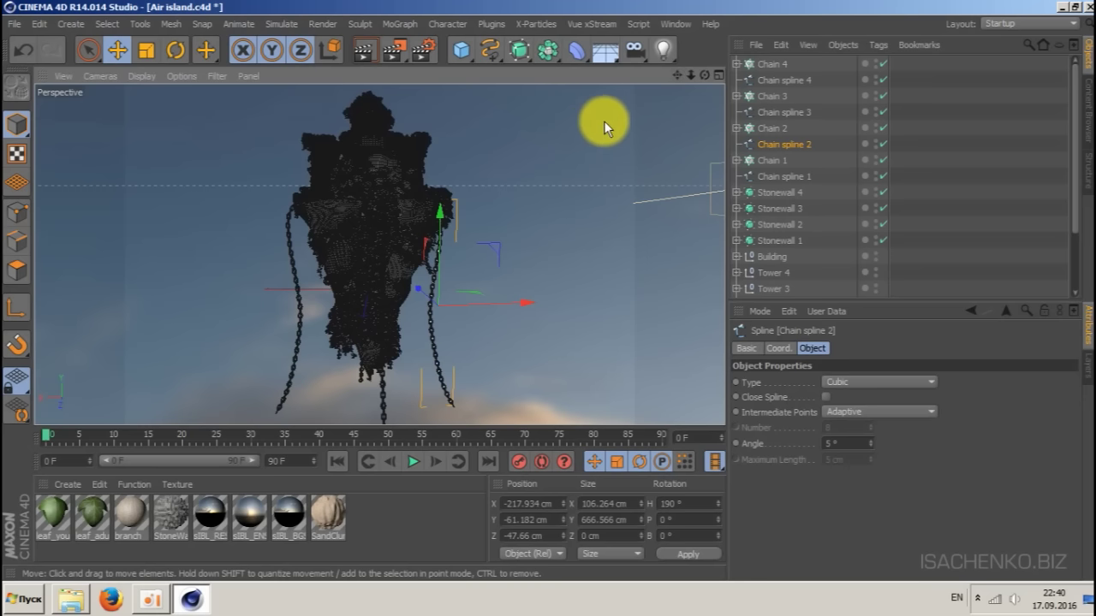
# - Load the rusti-gold material into the scene from the Metal folder of GSG_Texture_Kit_Pro in the Content Browser presets
pyautogui.click(677, 26)
pyautogui.click(692, 107)
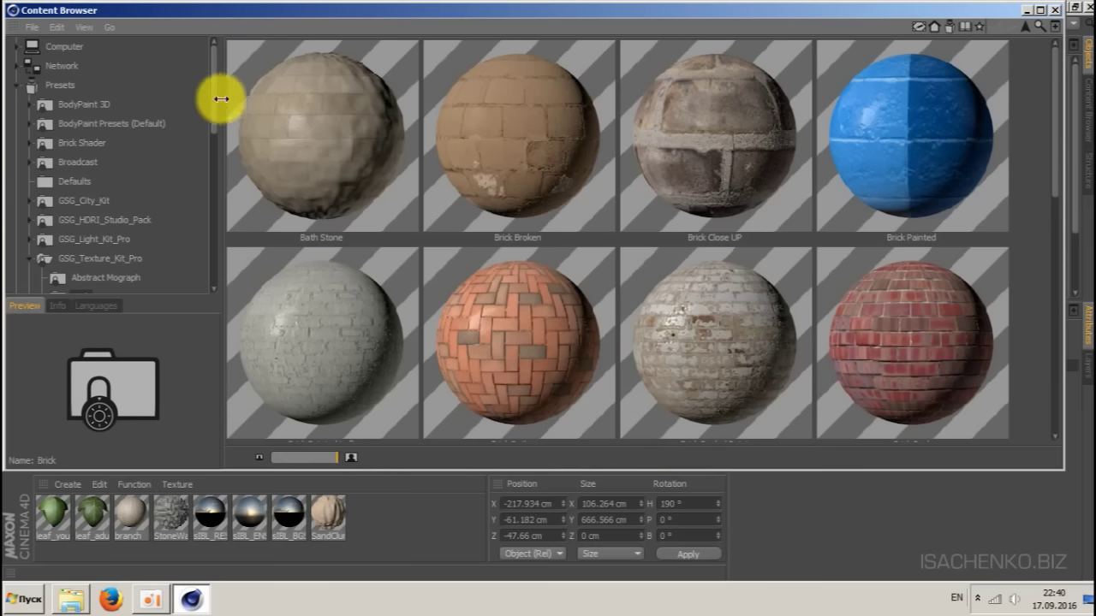
pyautogui.moveTo(214, 99); pyautogui.dragTo(214, 158)
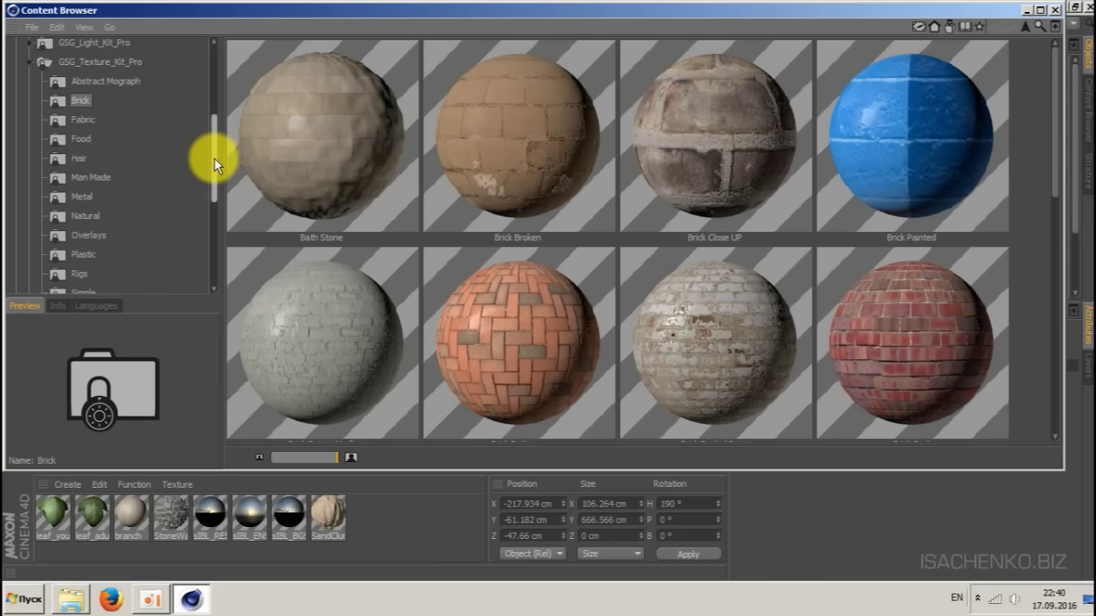
pyautogui.click(79, 197)
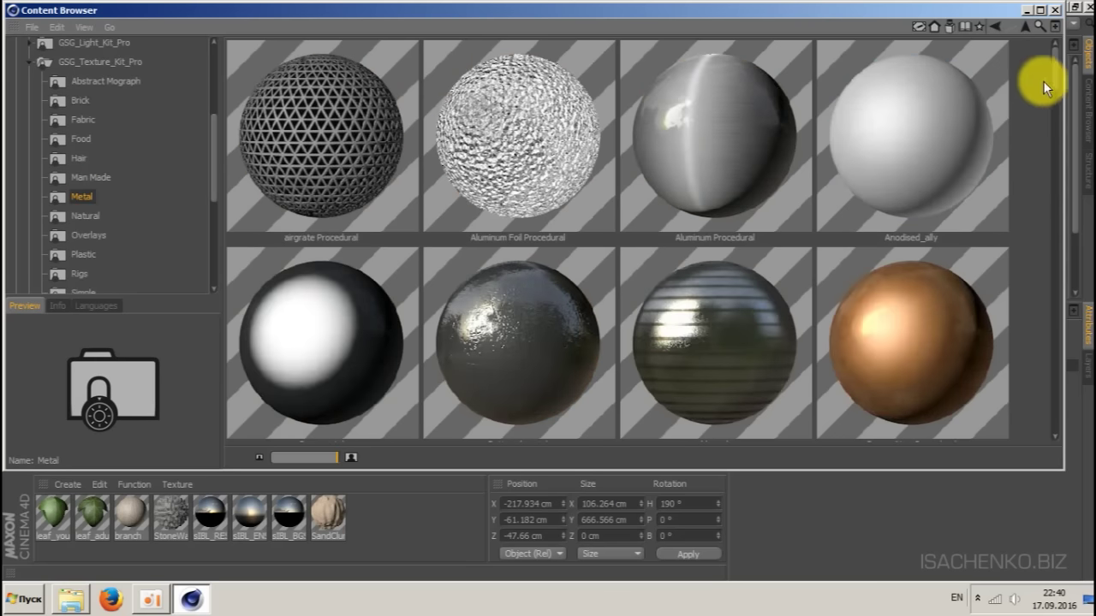
pyautogui.moveTo(1051, 70)
pyautogui.mouseDown()
pyautogui.moveTo(1066, 383)
pyautogui.moveTo(1058, 354)
pyautogui.mouseUp()
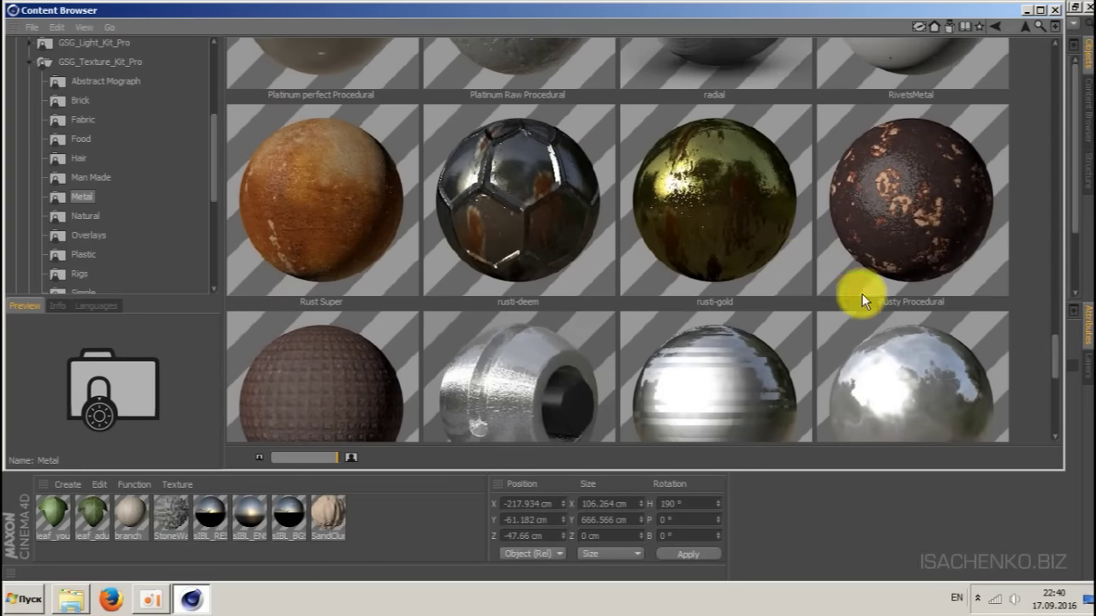
pyautogui.click(737, 216)
pyautogui.doubleClick(729, 209)
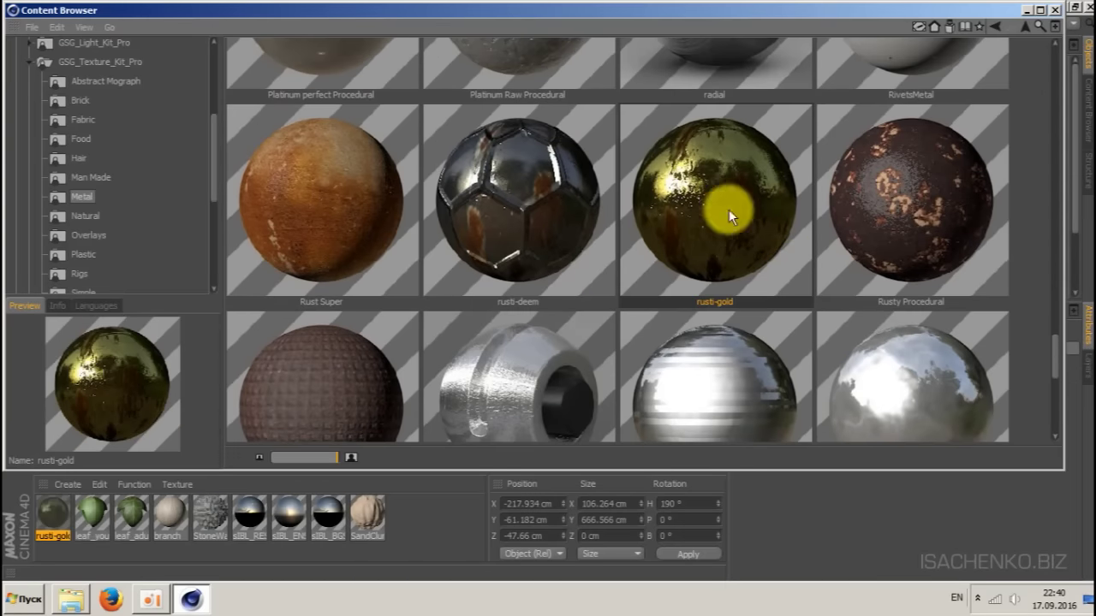
pyautogui.click(1056, 10)
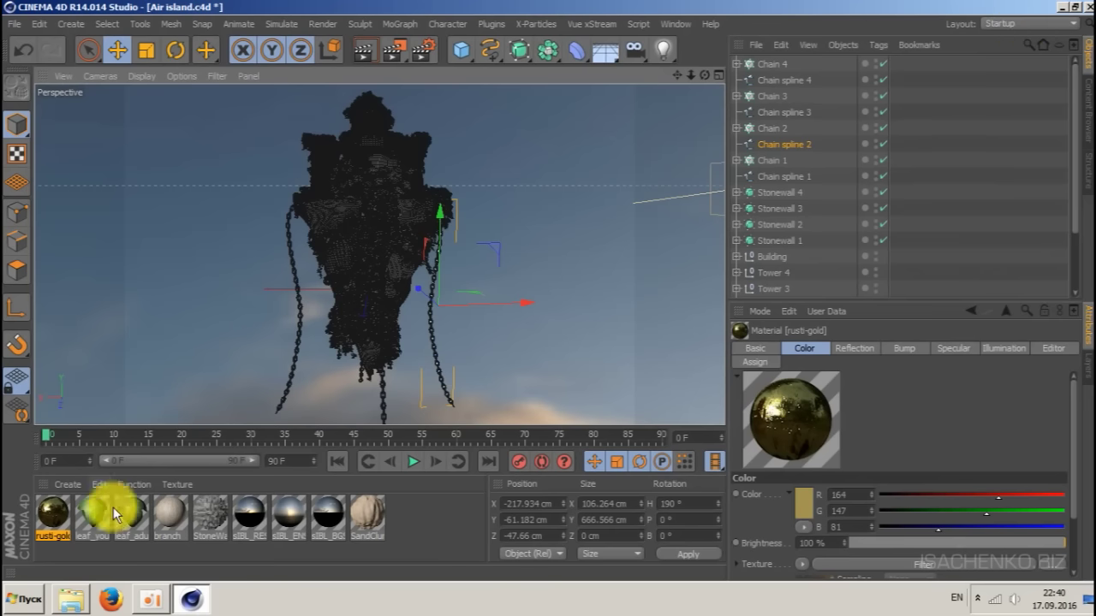
# - Apply the rusti-gold material to the Chain 1 cloner and save the project
pyautogui.moveTo(50, 513); pyautogui.dragTo(764, 161)
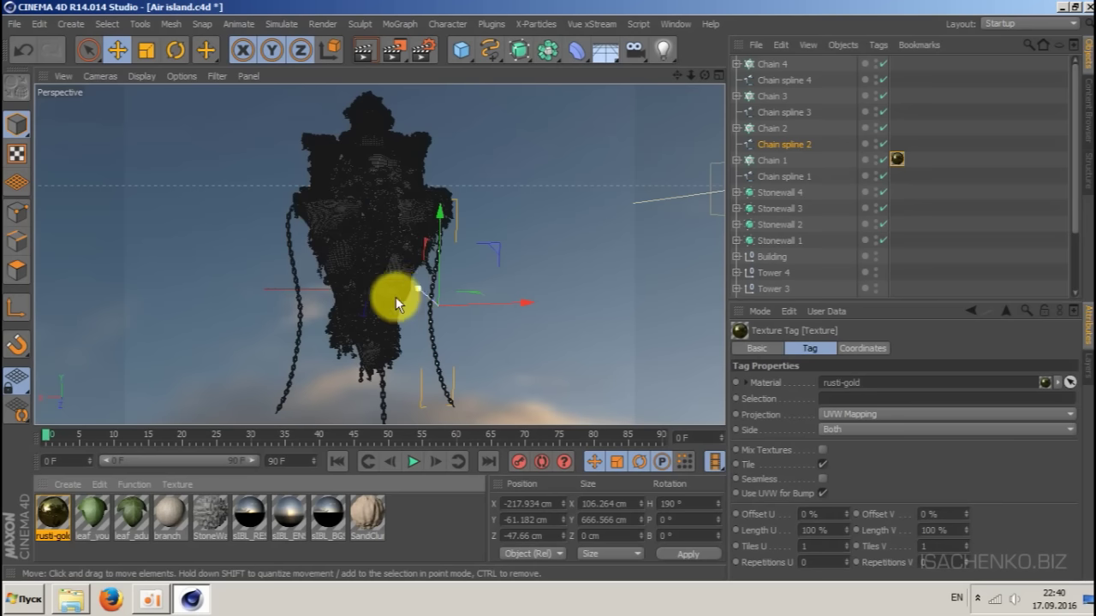
pyautogui.click(779, 160)
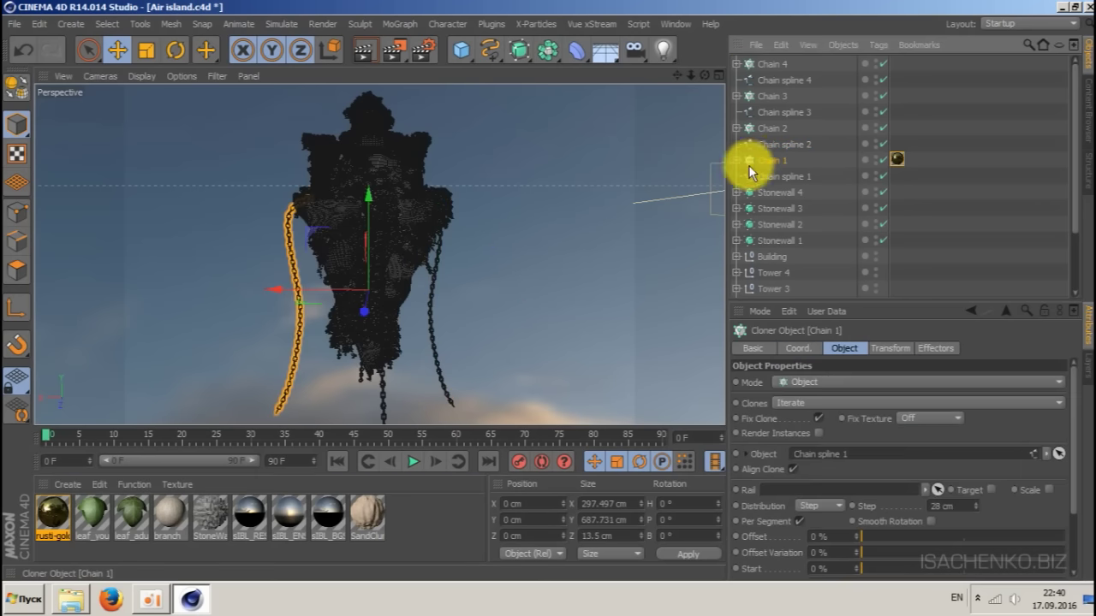
pyautogui.scroll(6, 277, 339)
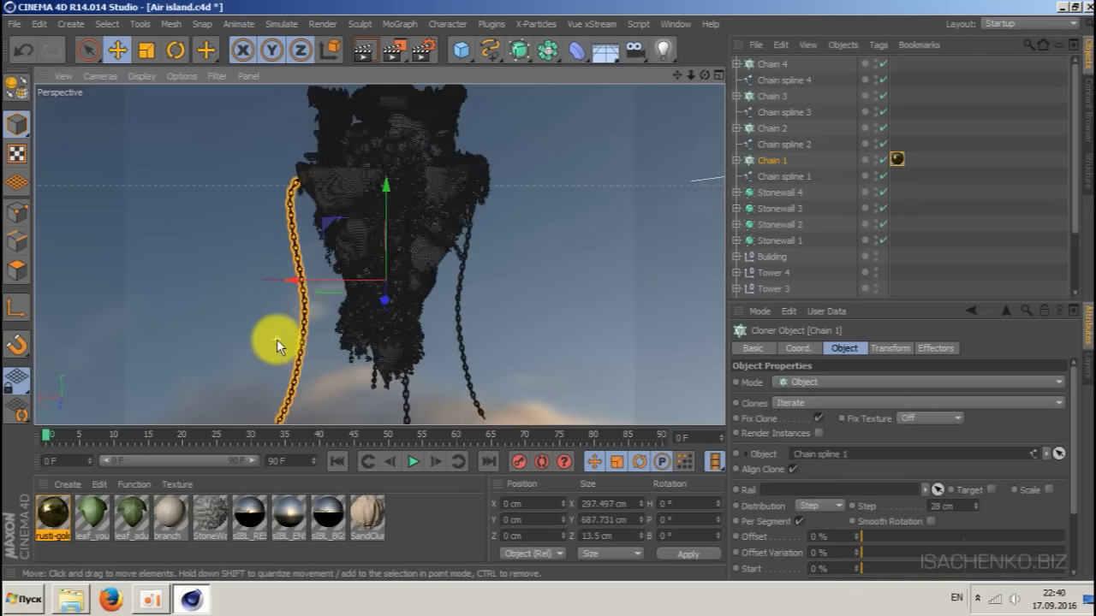
pyautogui.scroll(4, 287, 337)
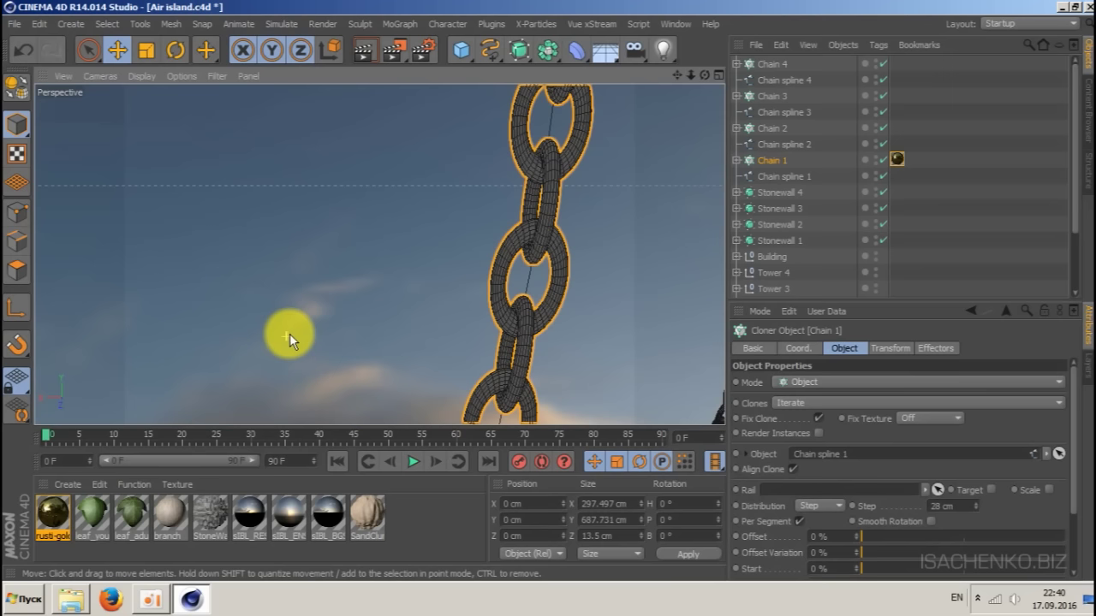
pyautogui.hotkey('ctrl', 's')
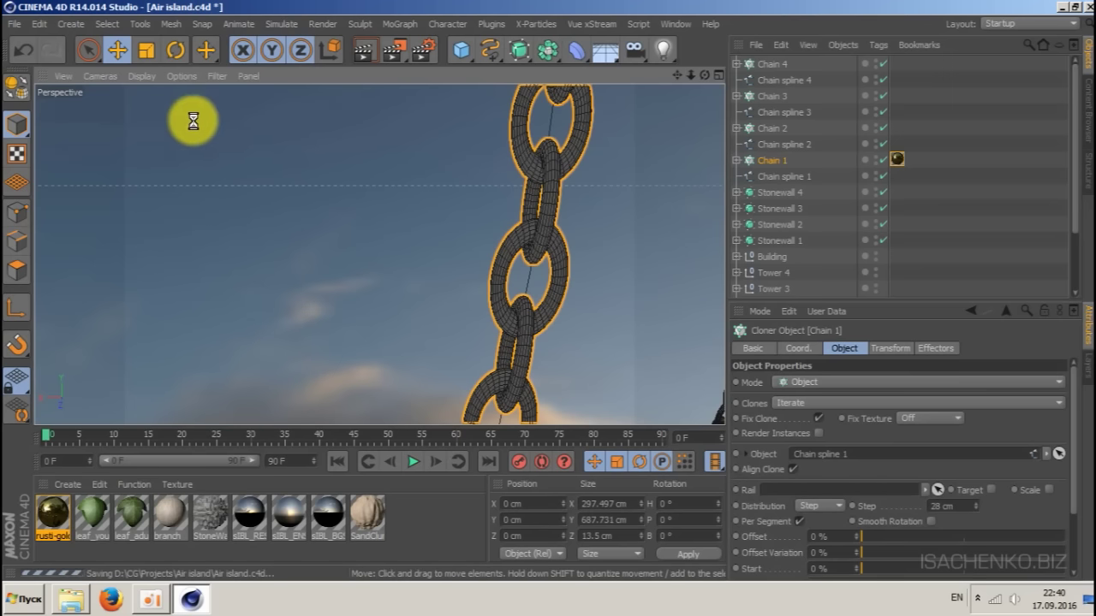
# - Switch the perspective view's display mode to Gouraud Shading to show the chain material without wireframe lines
pyautogui.click(143, 78)
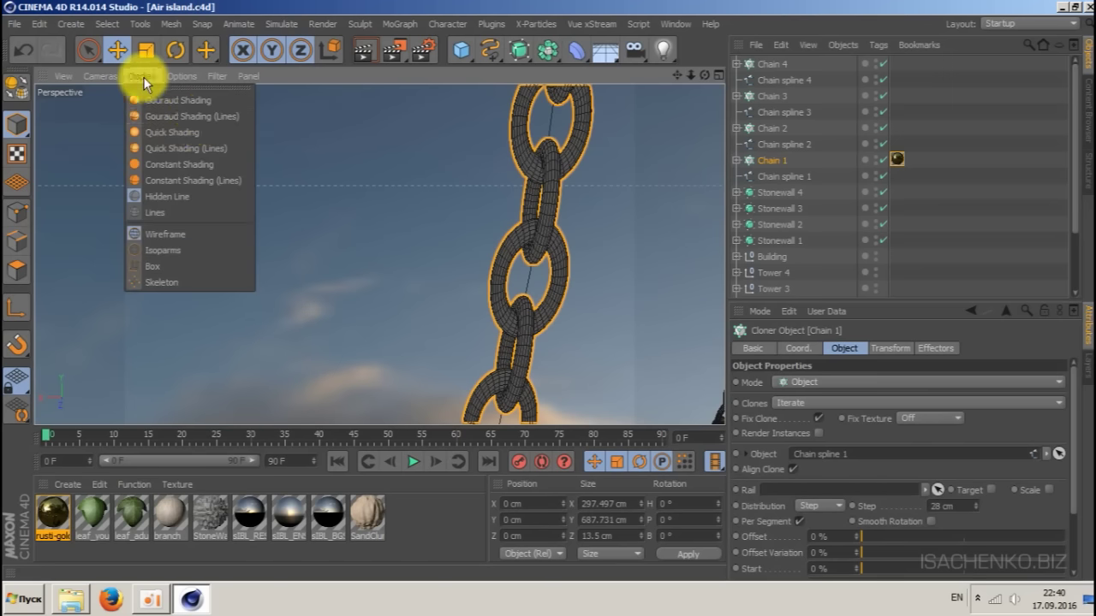
pyautogui.click(195, 110)
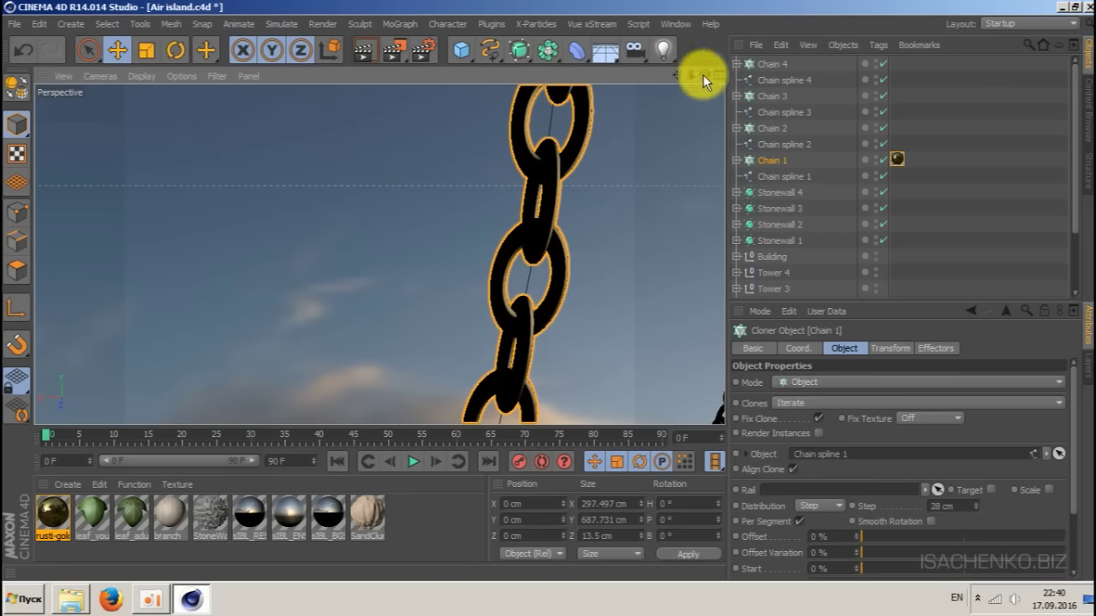
pyautogui.moveTo(706, 71); pyautogui.dragTo(647, 77)
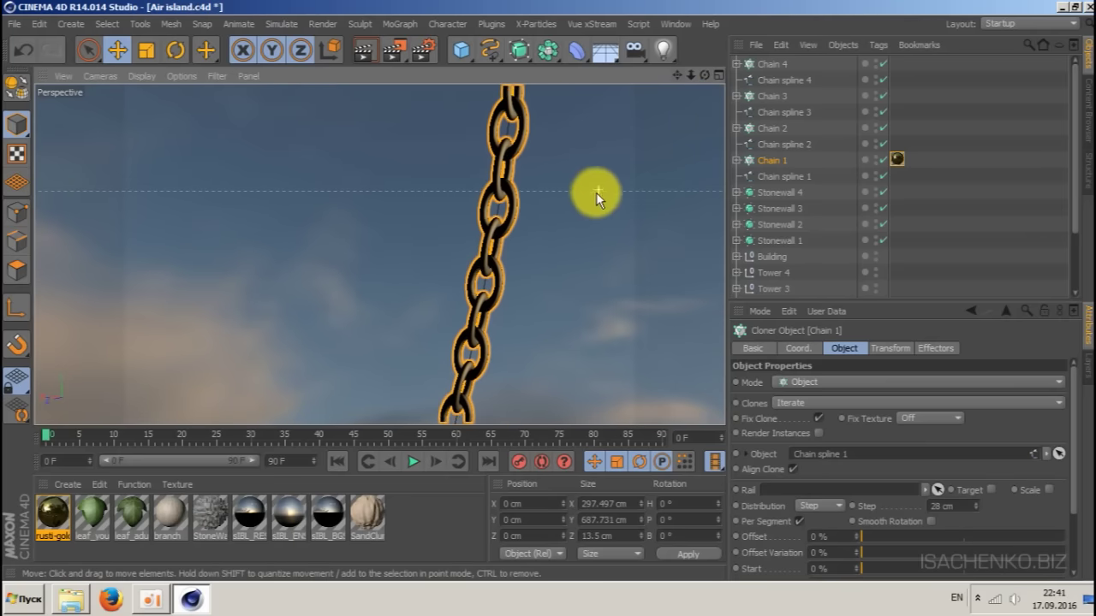
pyautogui.scroll(5, 596, 192)
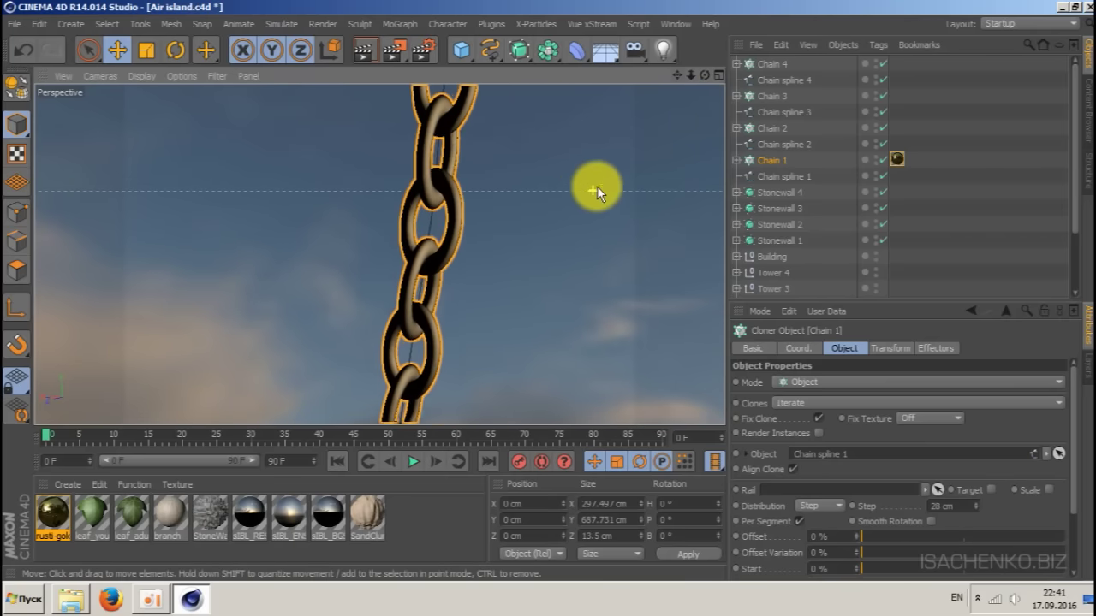
# - Set the projection of Chain 1's rusti-gold texture tag to Cubic
pyautogui.scroll(1, 597, 186)
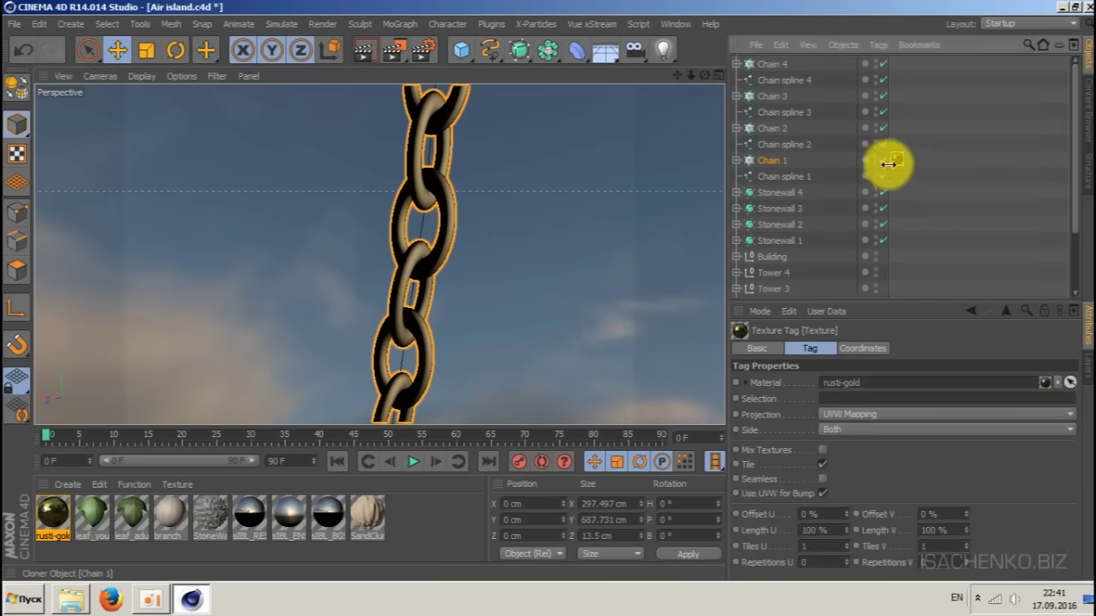
pyautogui.click(881, 414)
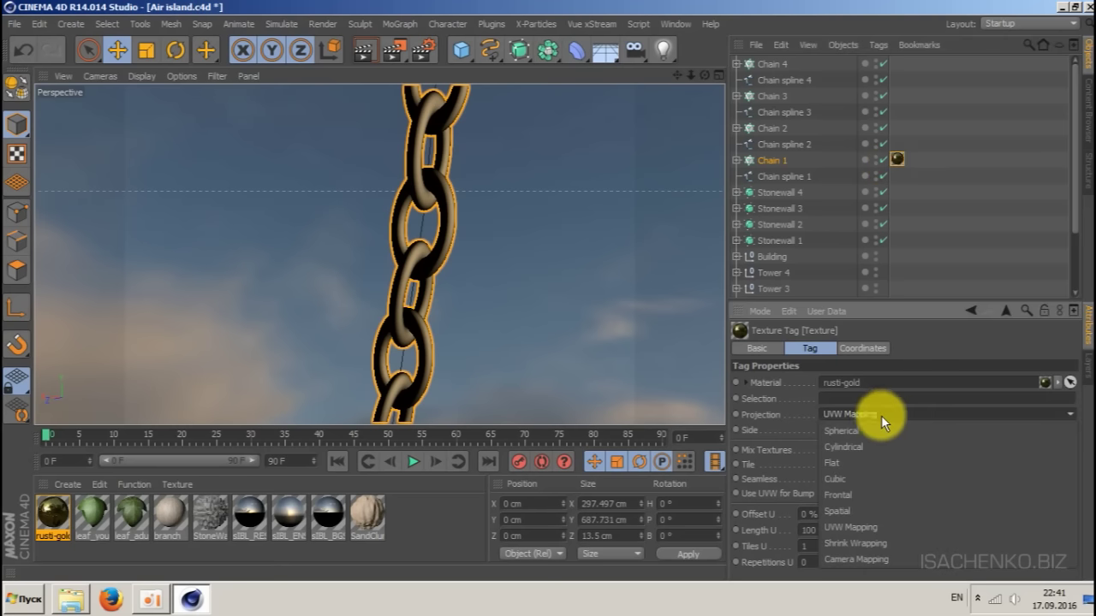
pyautogui.click(868, 476)
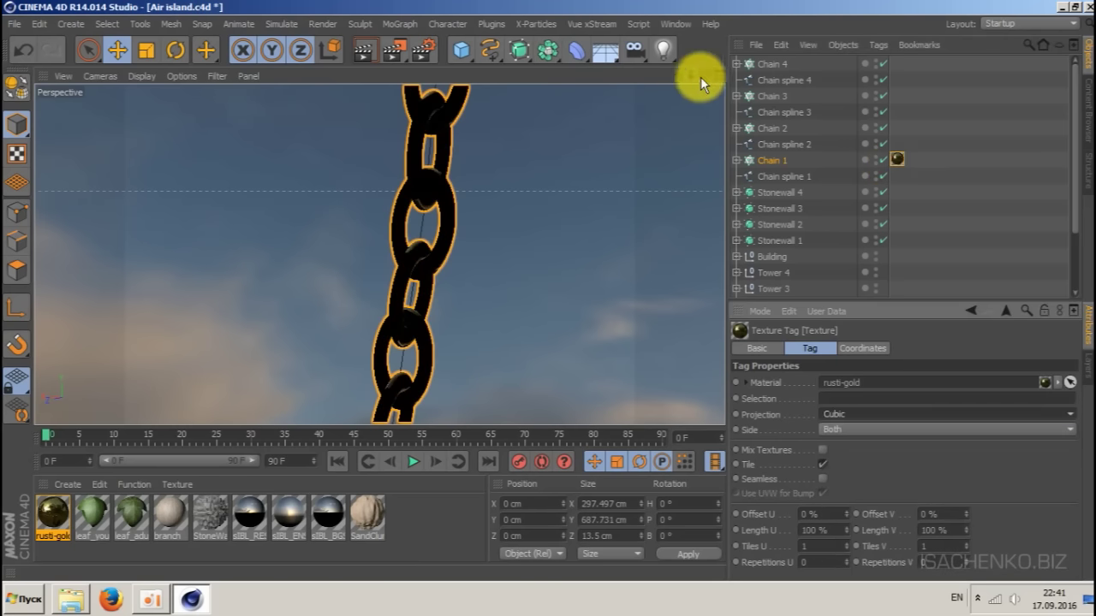
# - Copy Chain 1's rusti-gold texture tag to the Chain 2, Chain 3 and Chain 4 cloners
pyautogui.moveTo(705, 78); pyautogui.dragTo(667, 78)
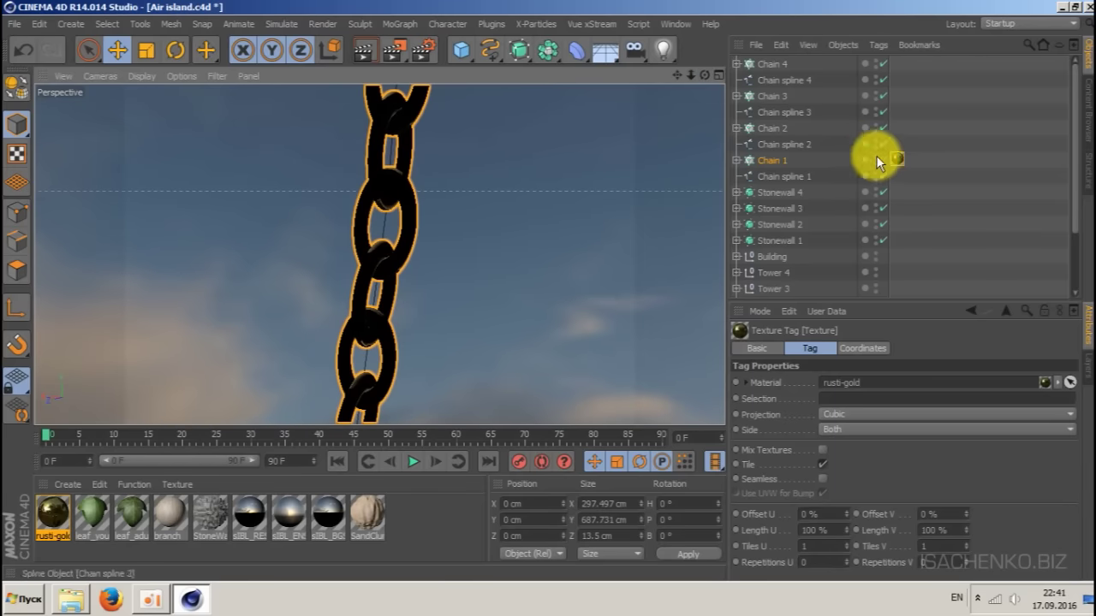
pyautogui.moveTo(896, 154); pyautogui.dragTo(896, 61)
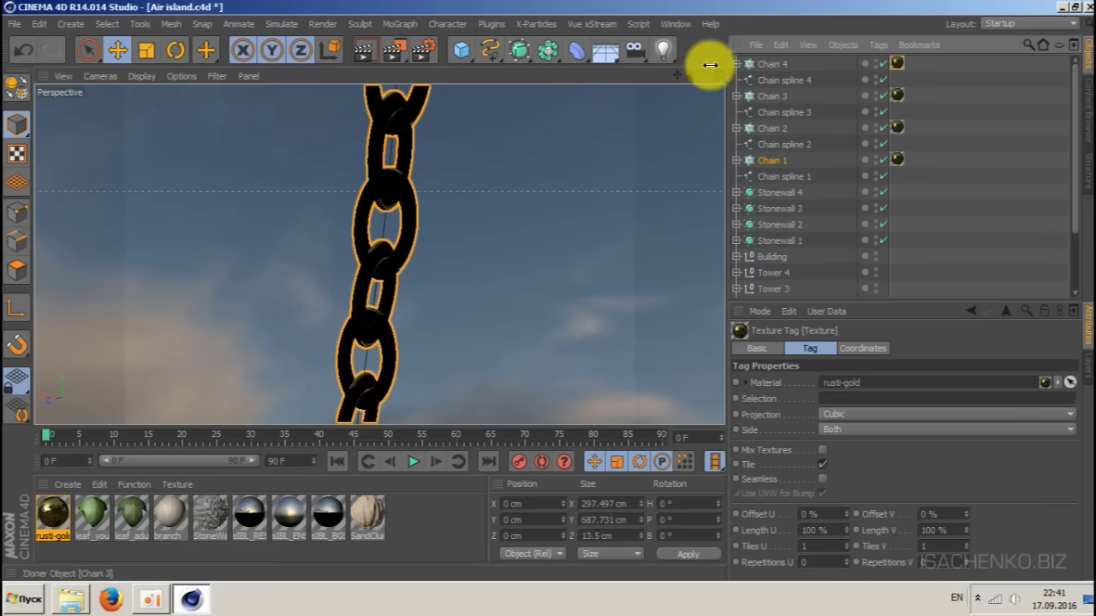
pyautogui.moveTo(704, 76)
pyautogui.mouseDown()
pyautogui.moveTo(724, 75)
pyautogui.moveTo(695, 82)
pyautogui.mouseUp()
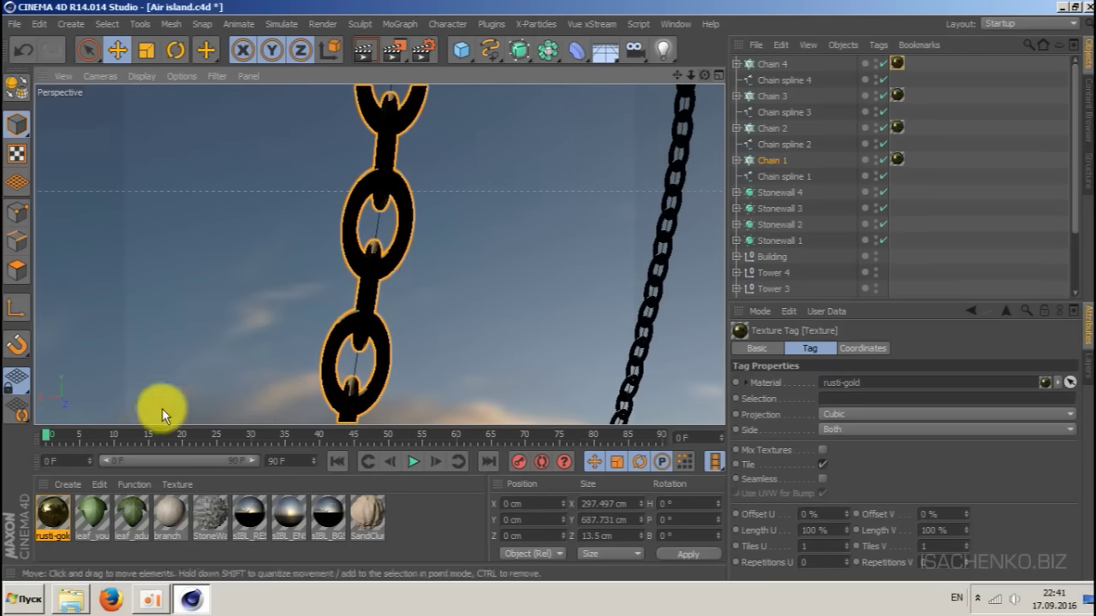
# - Set the mix mode of the rusti-gold material's Reflection channel texture to Normal
pyautogui.doubleClick(45, 515)
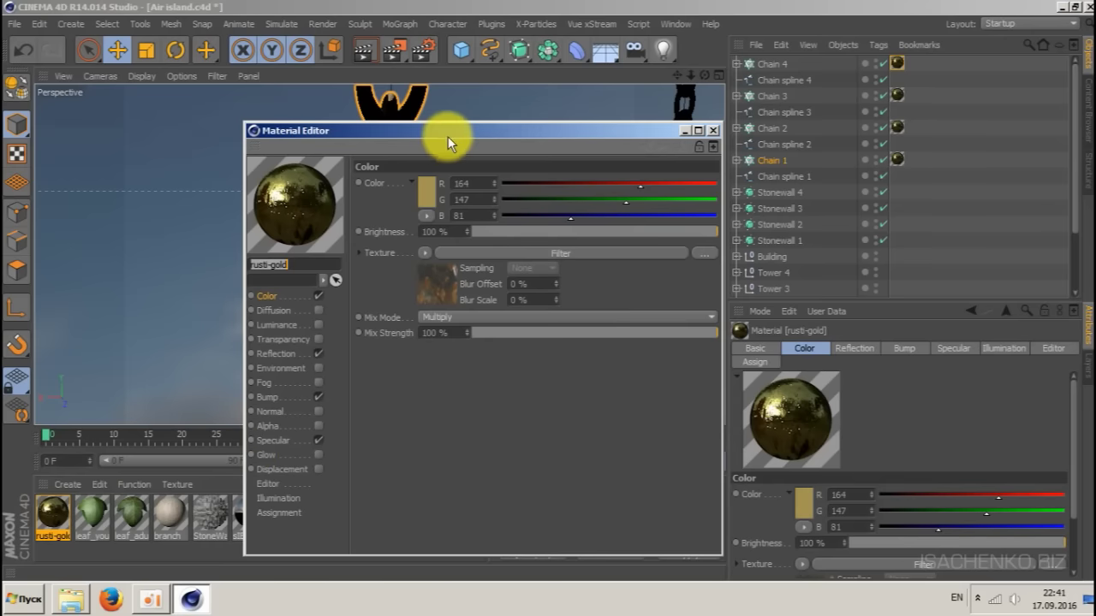
pyautogui.moveTo(448, 136); pyautogui.dragTo(695, 114)
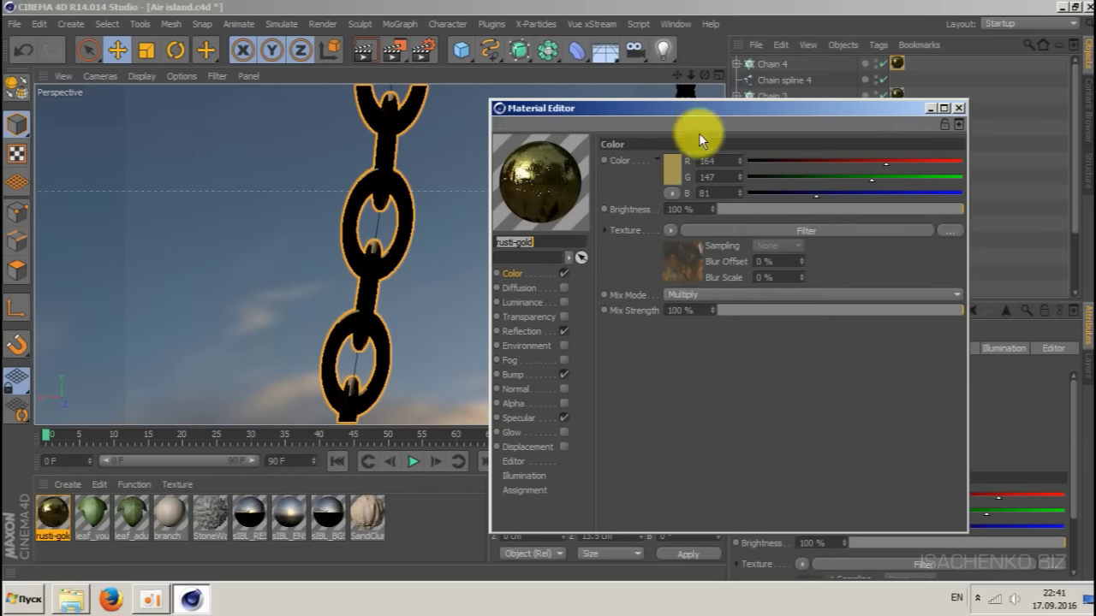
pyautogui.click(525, 331)
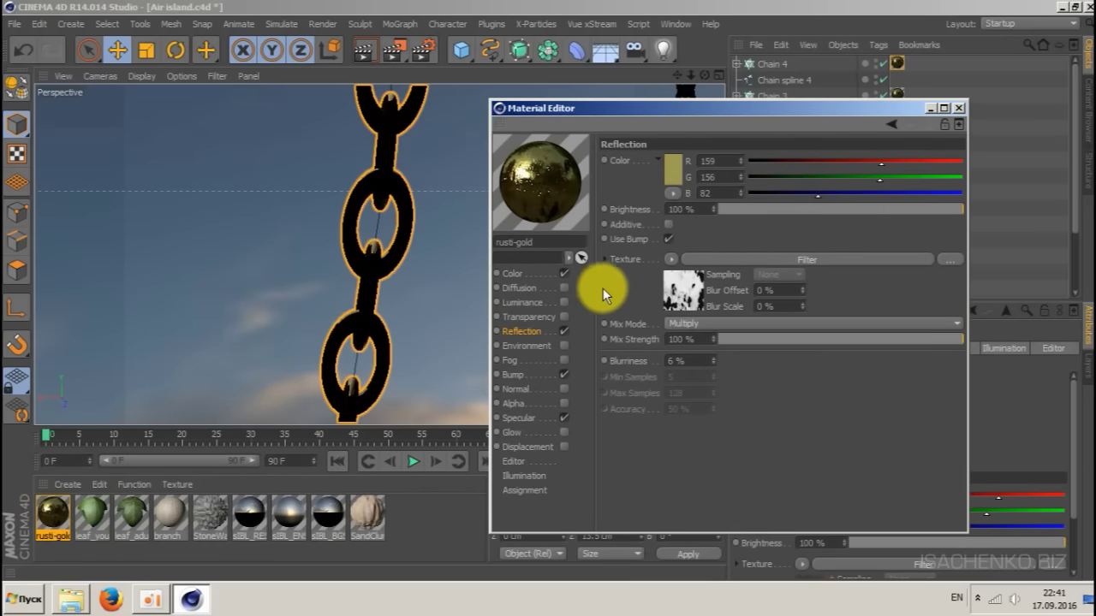
pyautogui.click(717, 330)
pyautogui.click(726, 319)
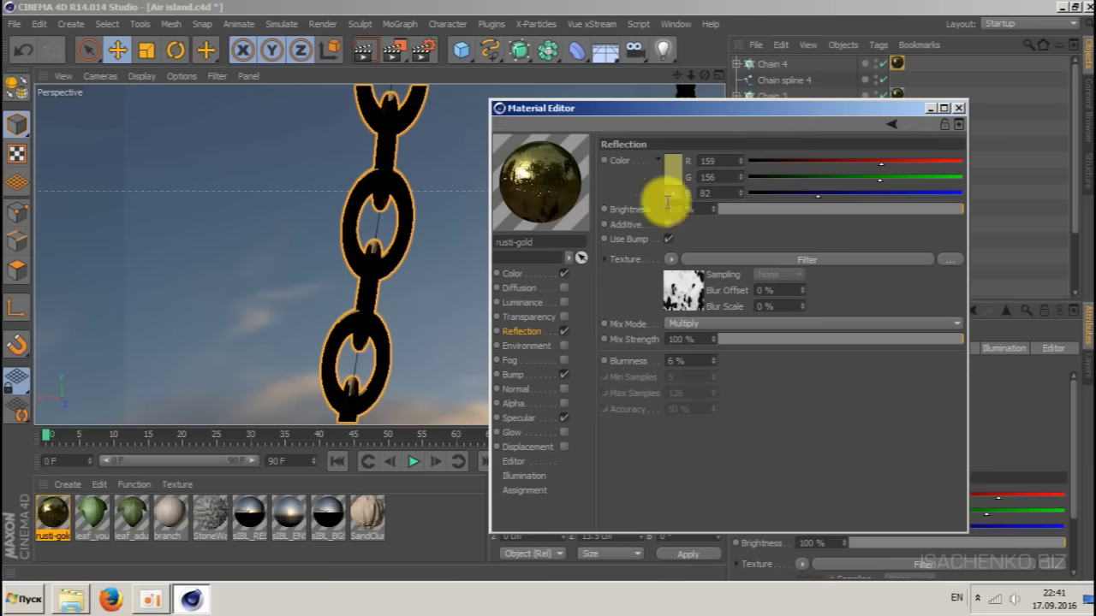
pyautogui.click(694, 323)
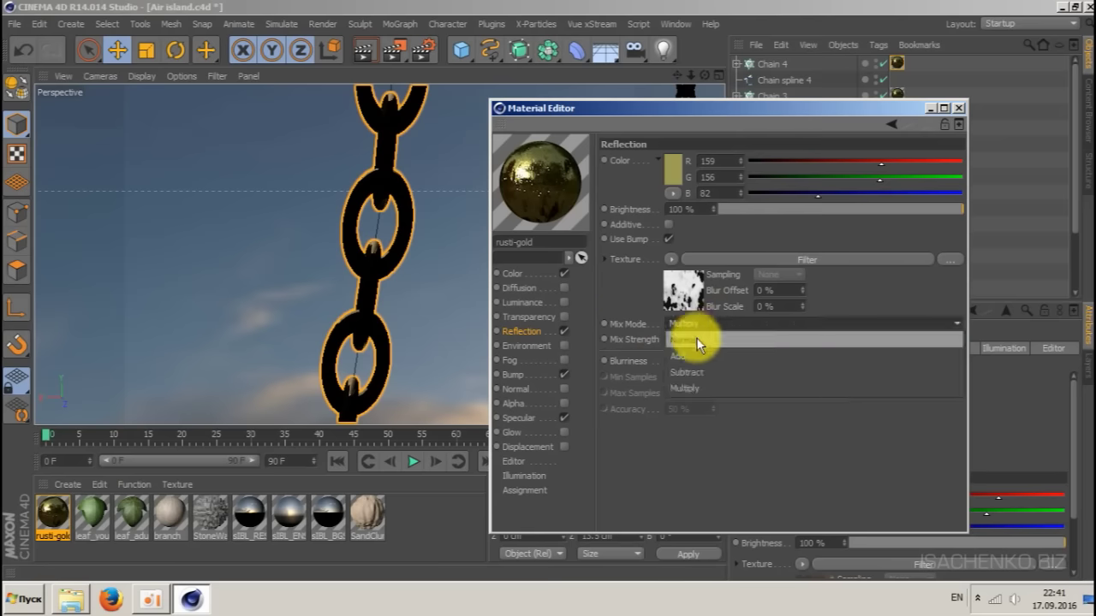
pyautogui.click(696, 342)
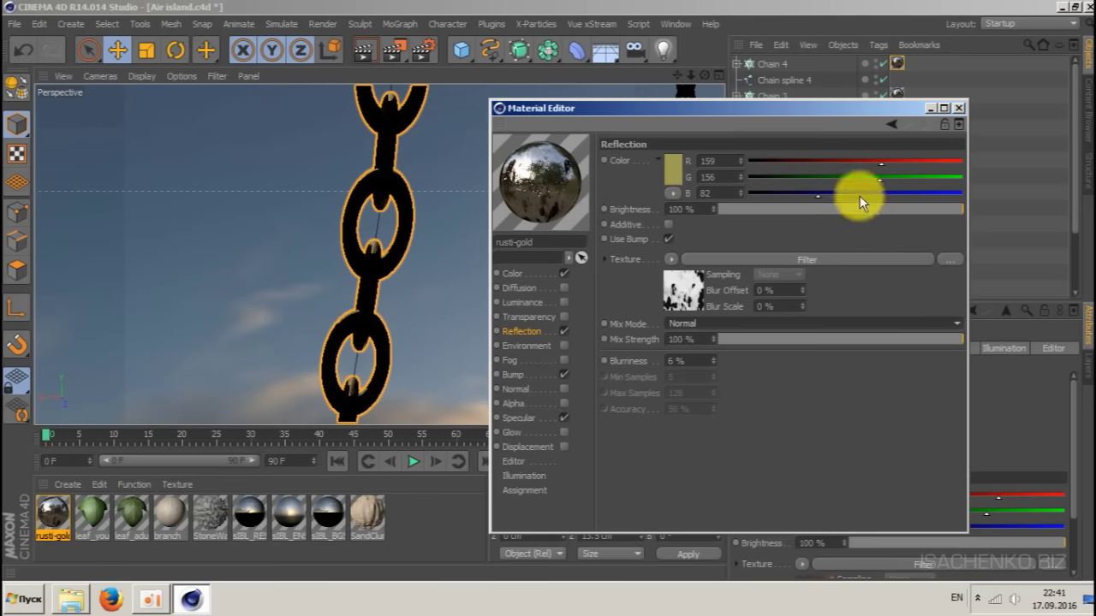
pyautogui.click(958, 108)
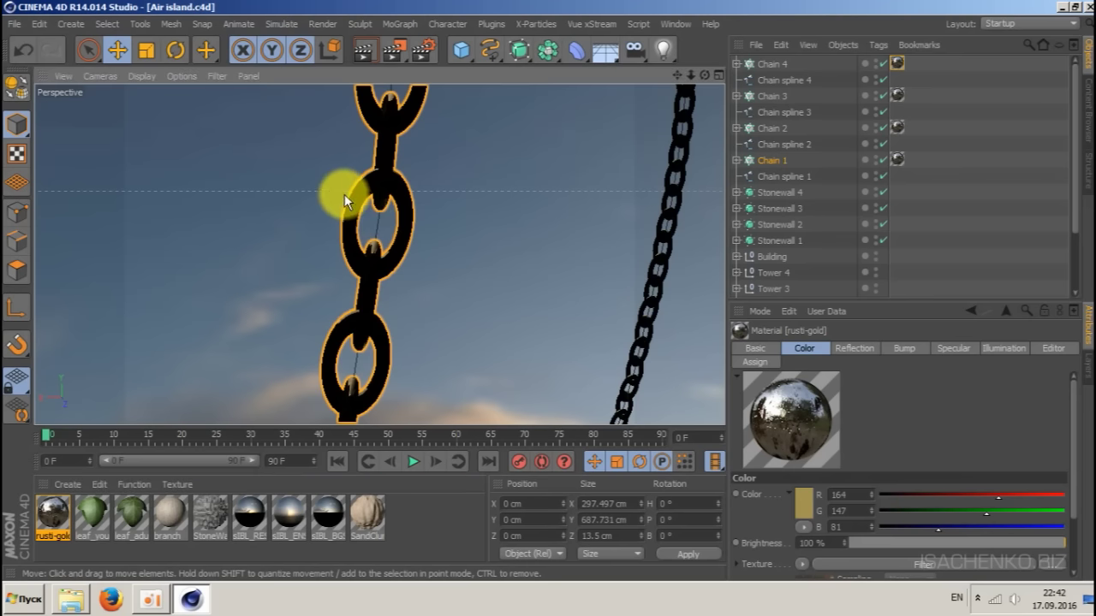
# - Render a tall region around the Chain 1 links in the perspective view to check the metal material
pyautogui.click(391, 53)
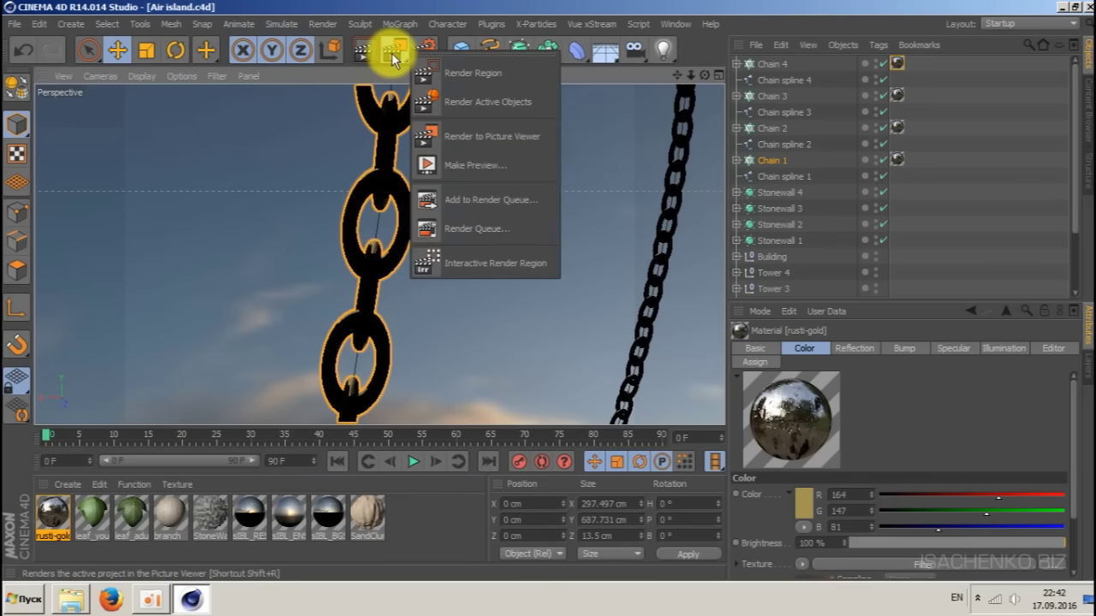
pyautogui.click(456, 72)
pyautogui.moveTo(317, 97); pyautogui.dragTo(421, 419)
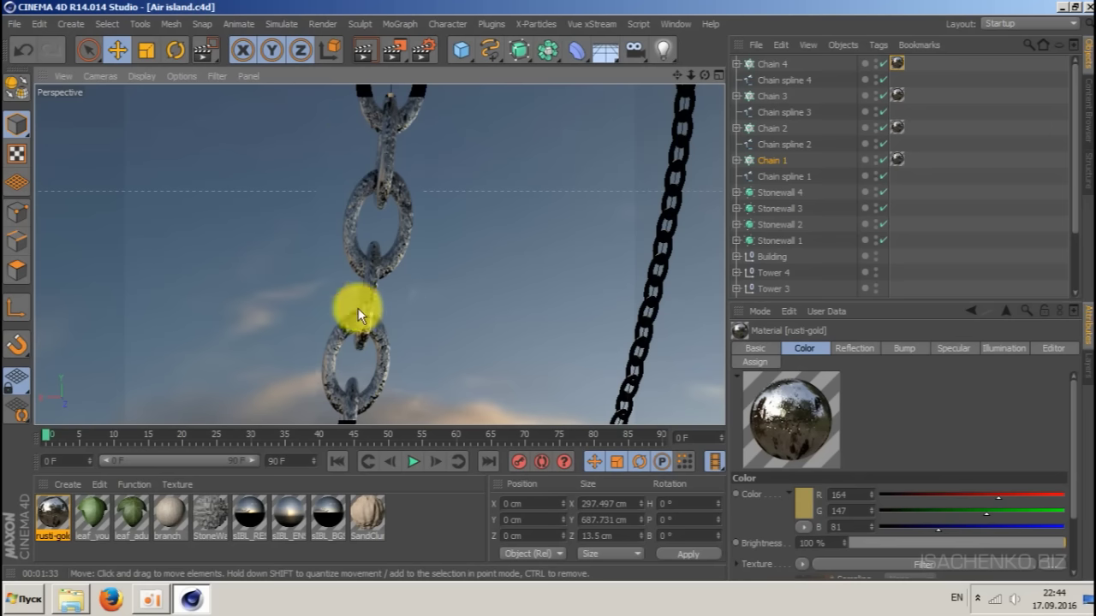
pyautogui.click(405, 253)
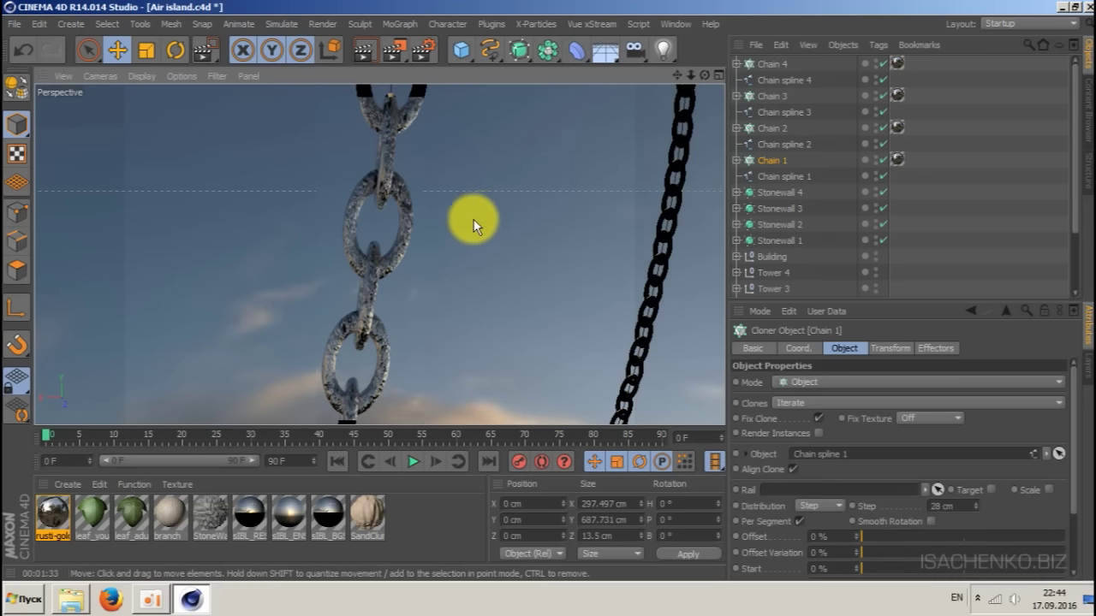
# - Save the project with the textured chains
pyautogui.hotkey('ctrl', 's')
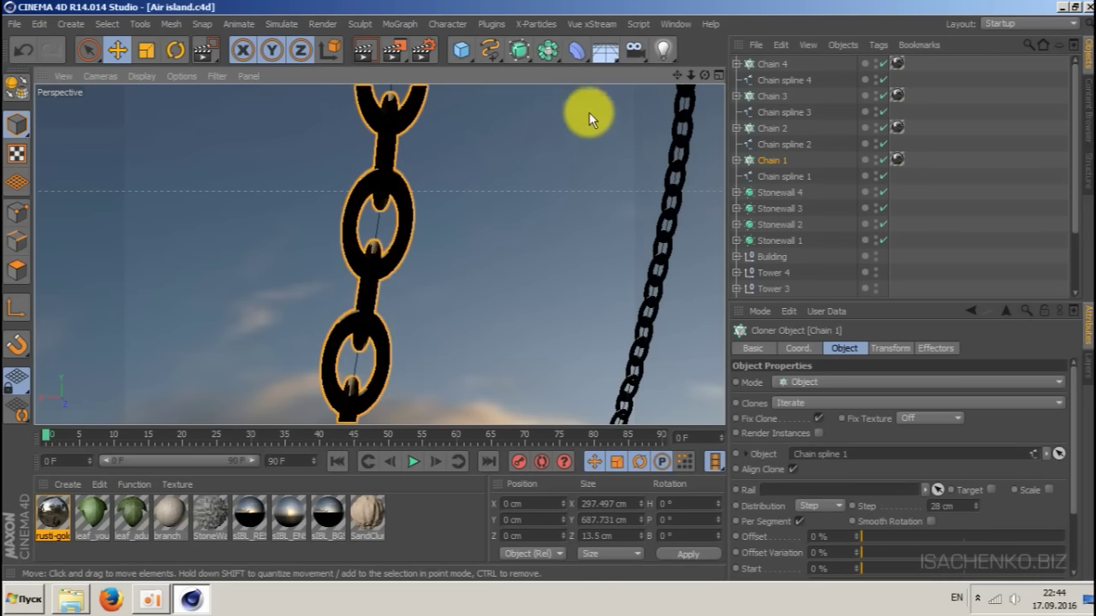
pyautogui.moveTo(691, 75); pyautogui.dragTo(582, 75)
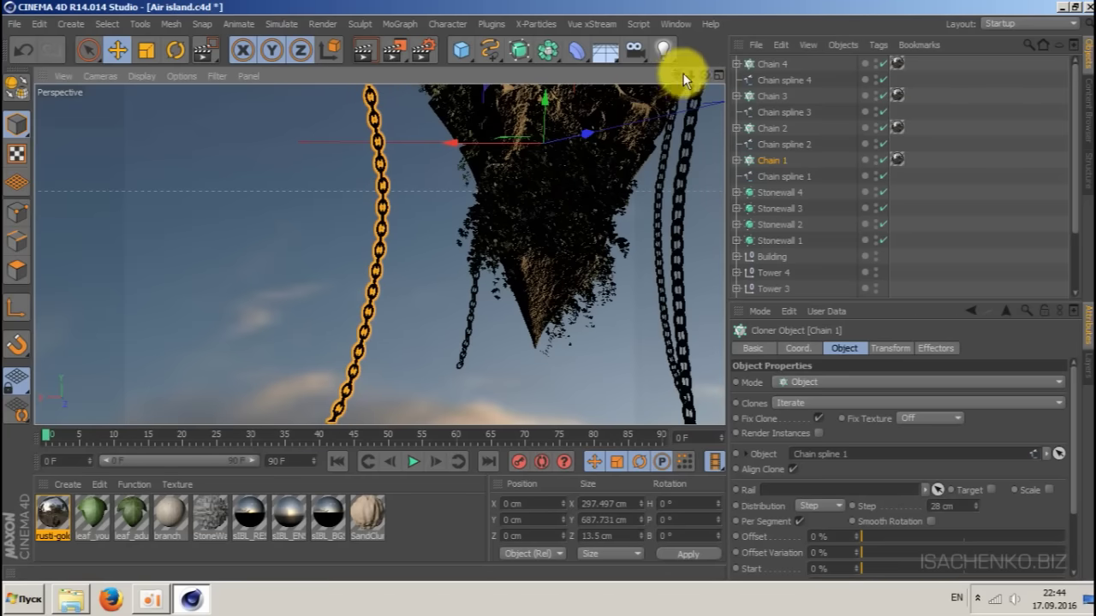
# - Group the four chain cloners and their splines under a null named Chains, and save the project
pyautogui.moveTo(678, 75); pyautogui.dragTo(561, 246)
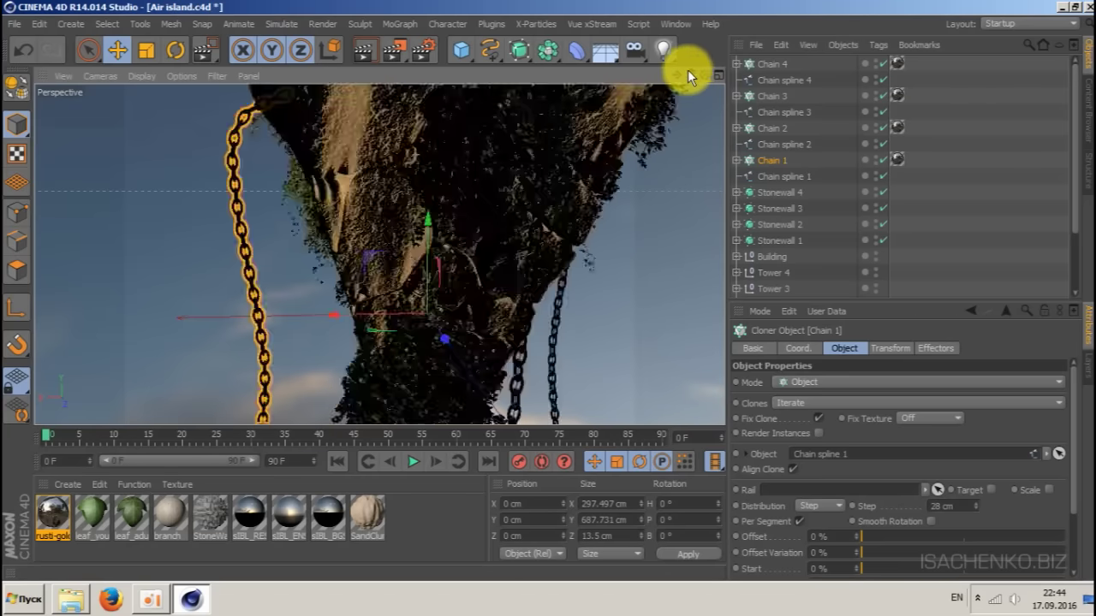
pyautogui.moveTo(692, 74); pyautogui.dragTo(702, 92)
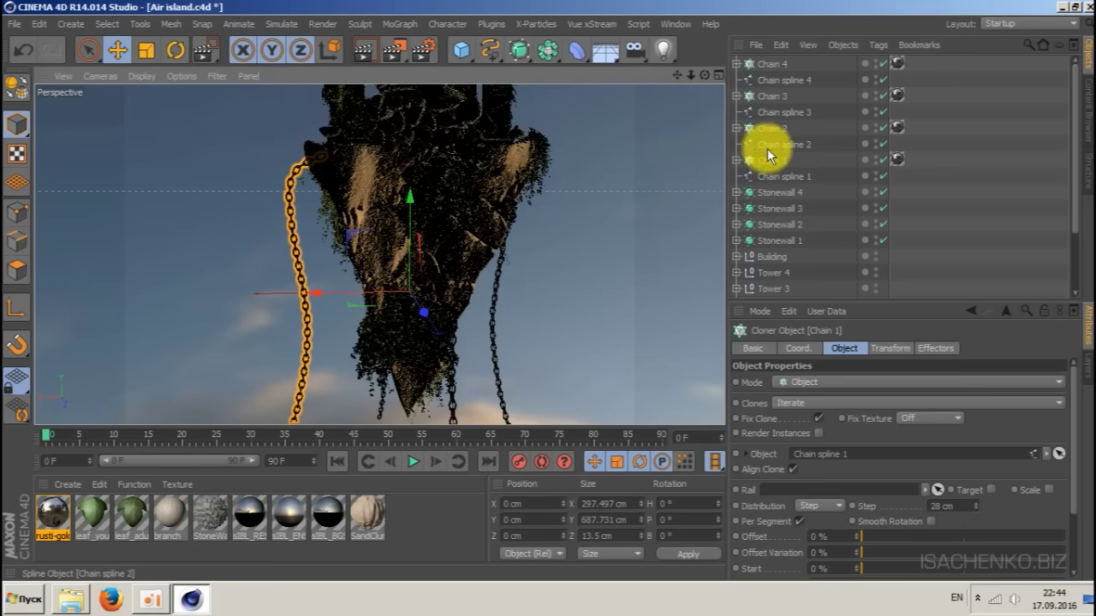
pyautogui.click(775, 173)
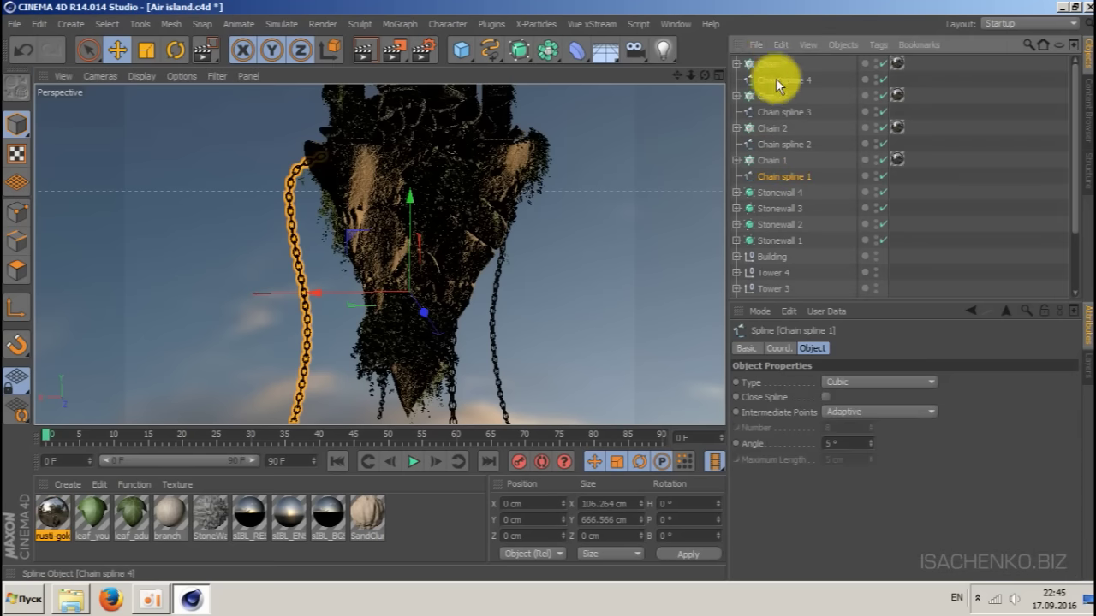
pyautogui.keyDown('shift'); pyautogui.click(771, 65); pyautogui.keyUp('shift')
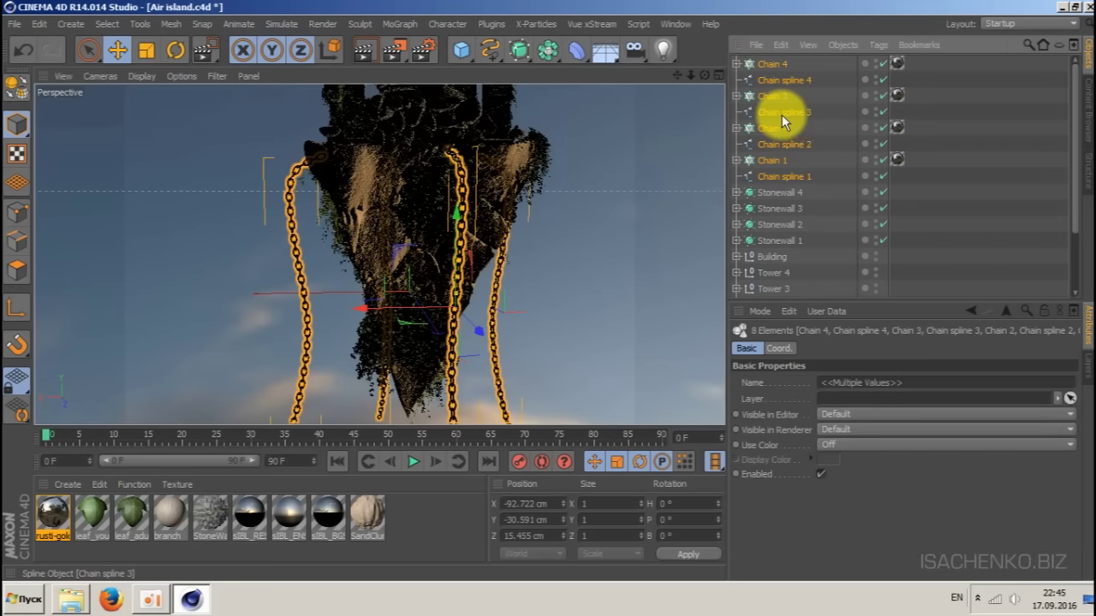
pyautogui.hotkey('alt', 'g')
pyautogui.doubleClick(766, 63)
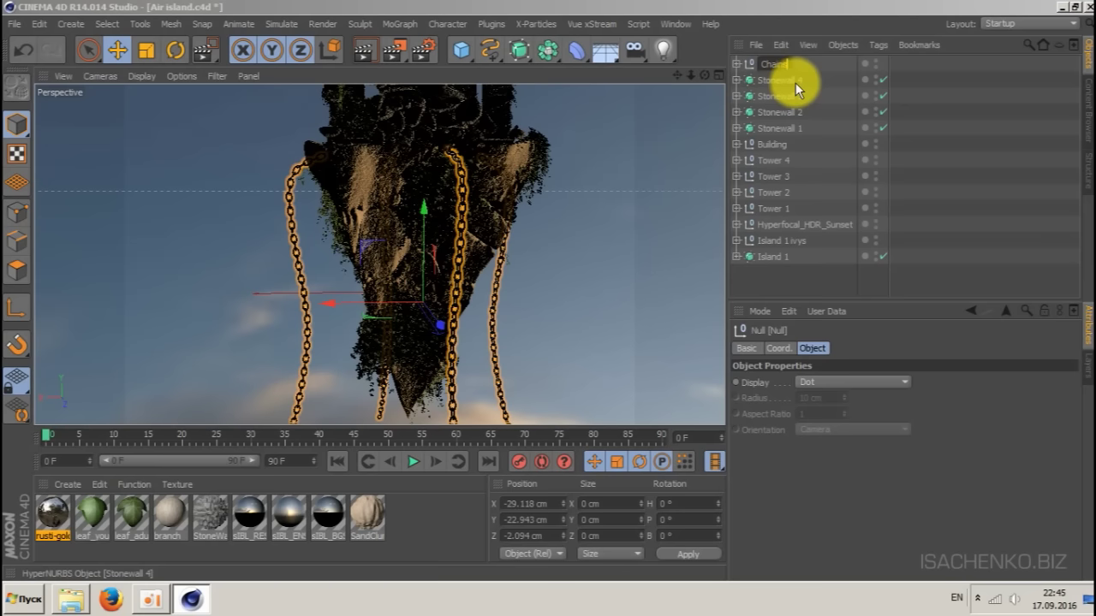
pyautogui.press('Return')
pyautogui.hotkey('ctrl', 's')
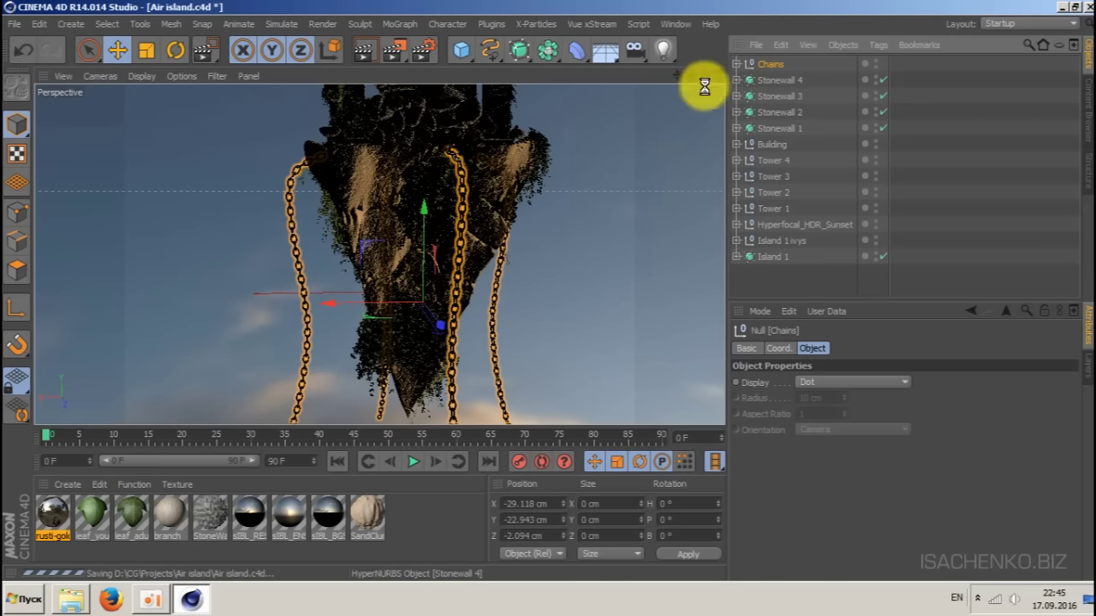
pyautogui.moveTo(706, 73); pyautogui.dragTo(670, 79)
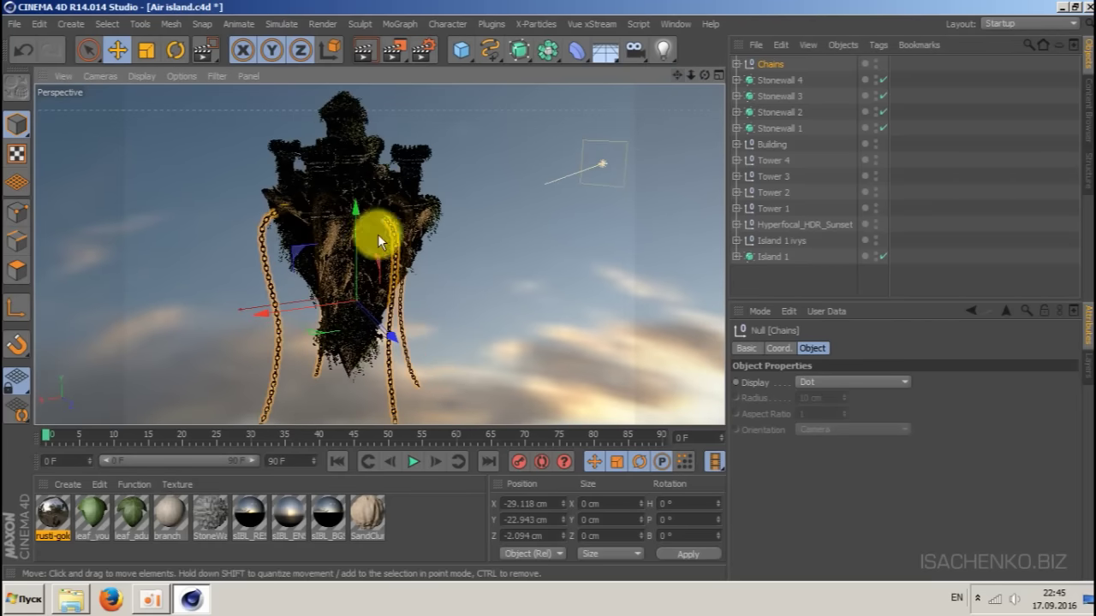
pyautogui.click(417, 207)
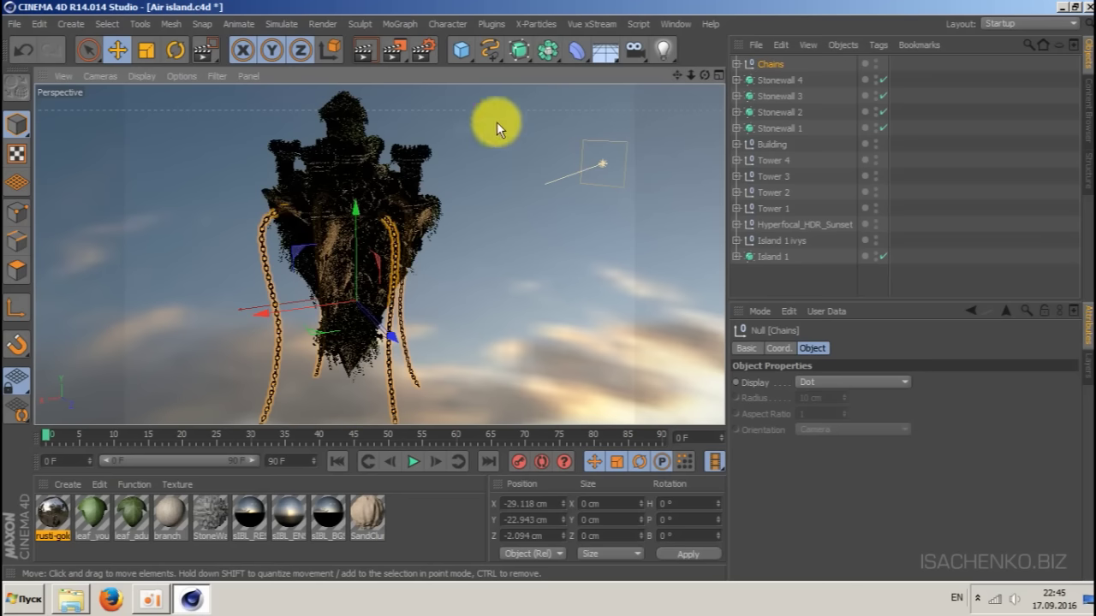
pyautogui.moveTo(703, 74); pyautogui.dragTo(745, 79)
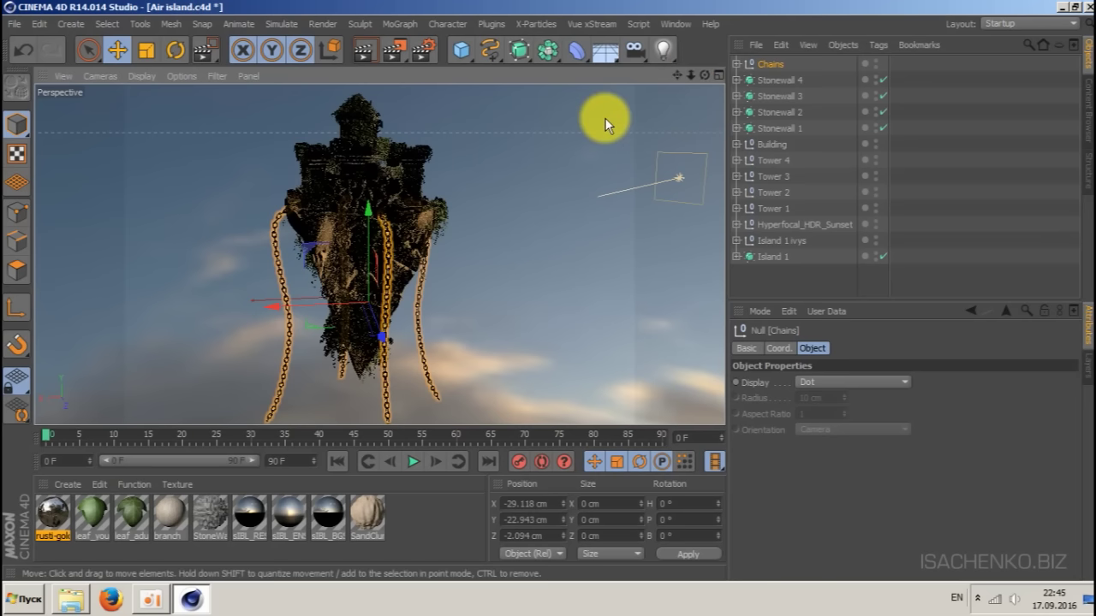
pyautogui.hotkey('ctrl', 's')
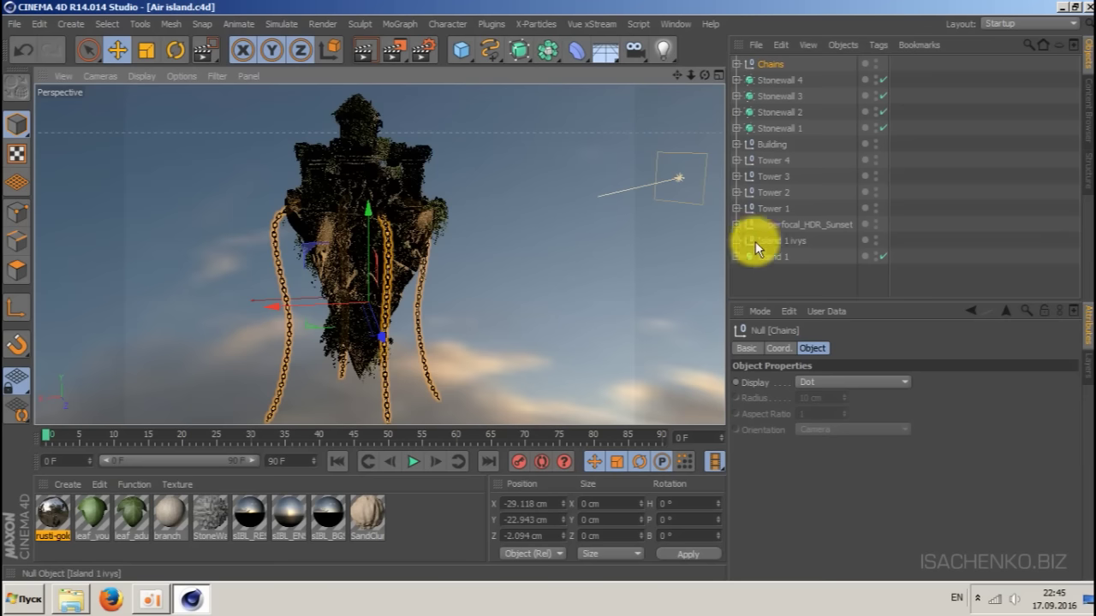
# - Group the Island 1 HyperNURBS and the Island 1 ivys null under a new null named Island 1
pyautogui.click(776, 255)
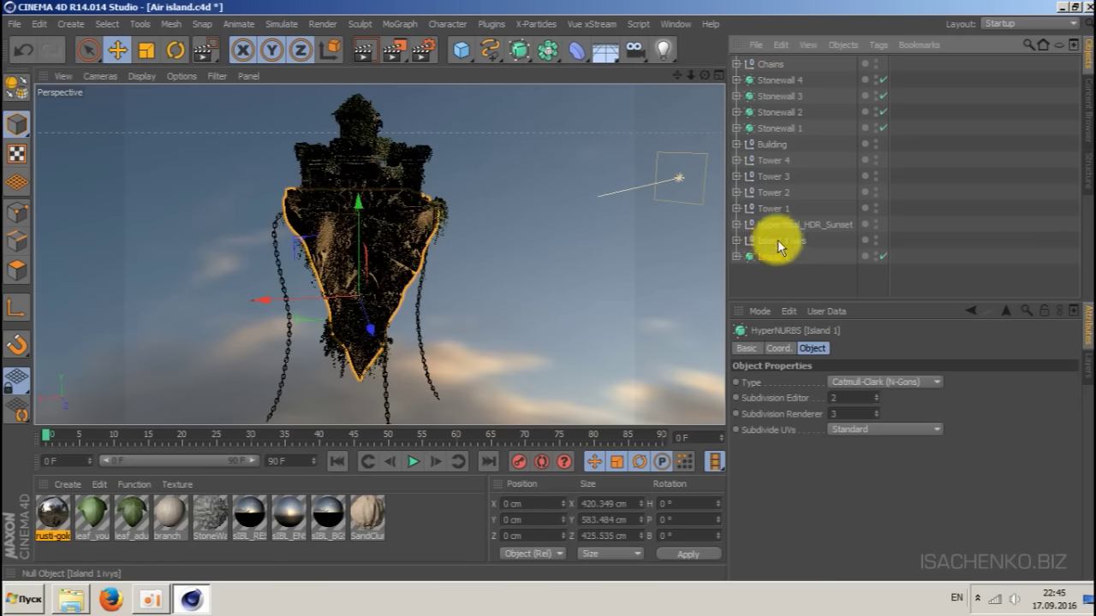
pyautogui.keyDown('ctrl'); pyautogui.click(780, 240); pyautogui.keyUp('ctrl')
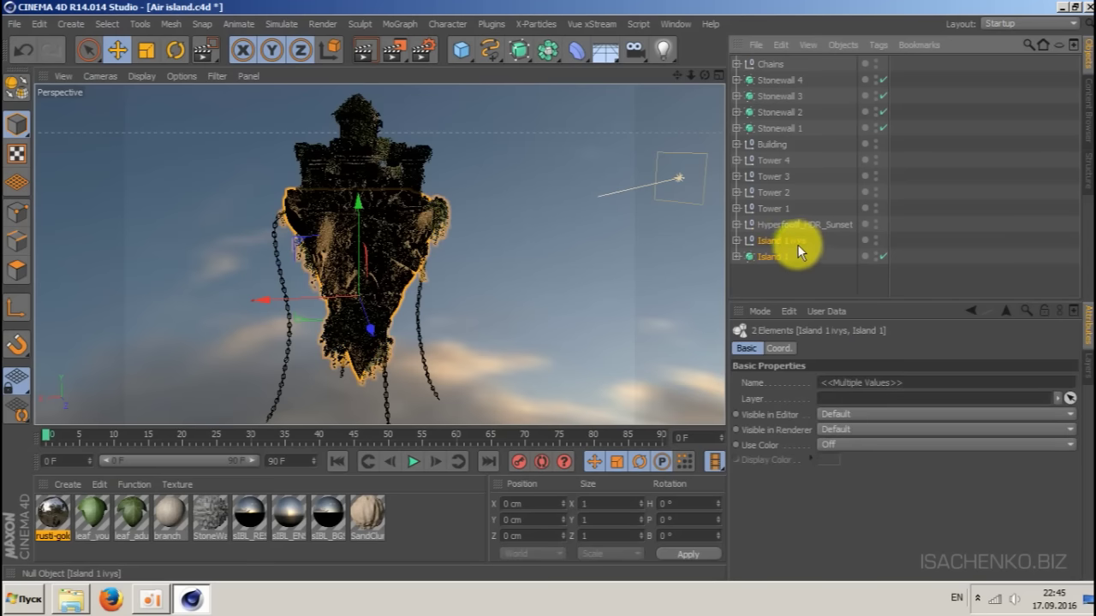
pyautogui.hotkey('alt', 'g')
pyautogui.doubleClick(769, 241)
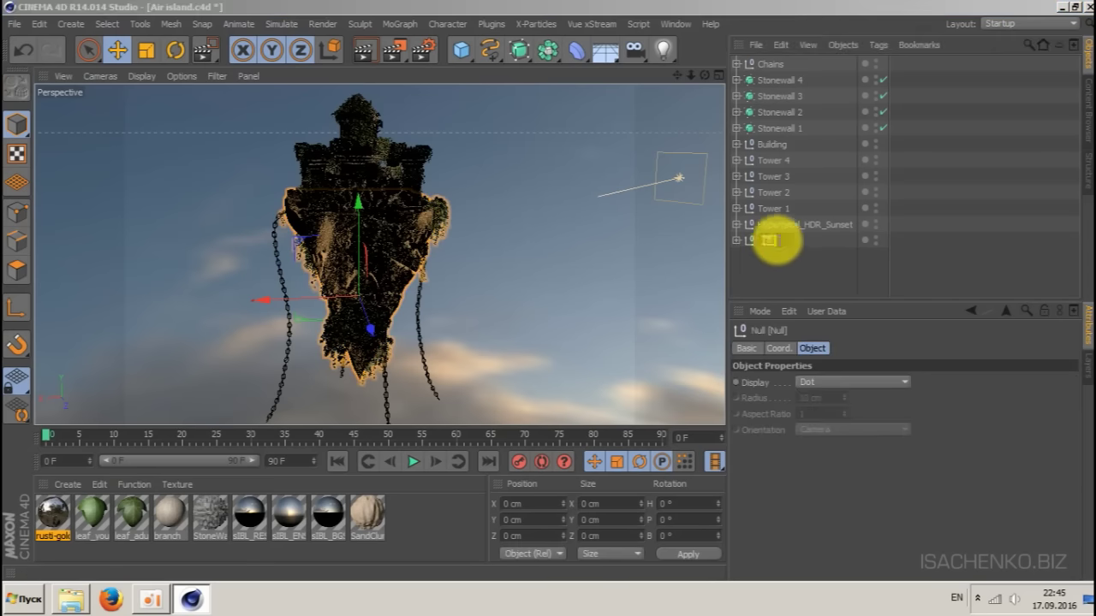
pyautogui.write('Isl')
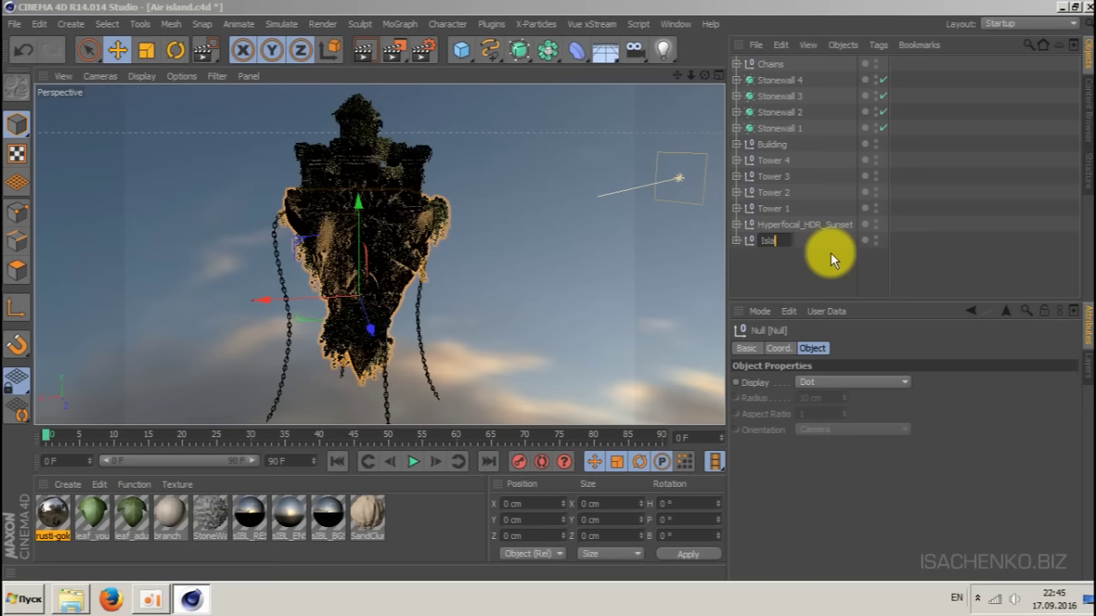
pyautogui.write('and 1')
pyautogui.press('Return')
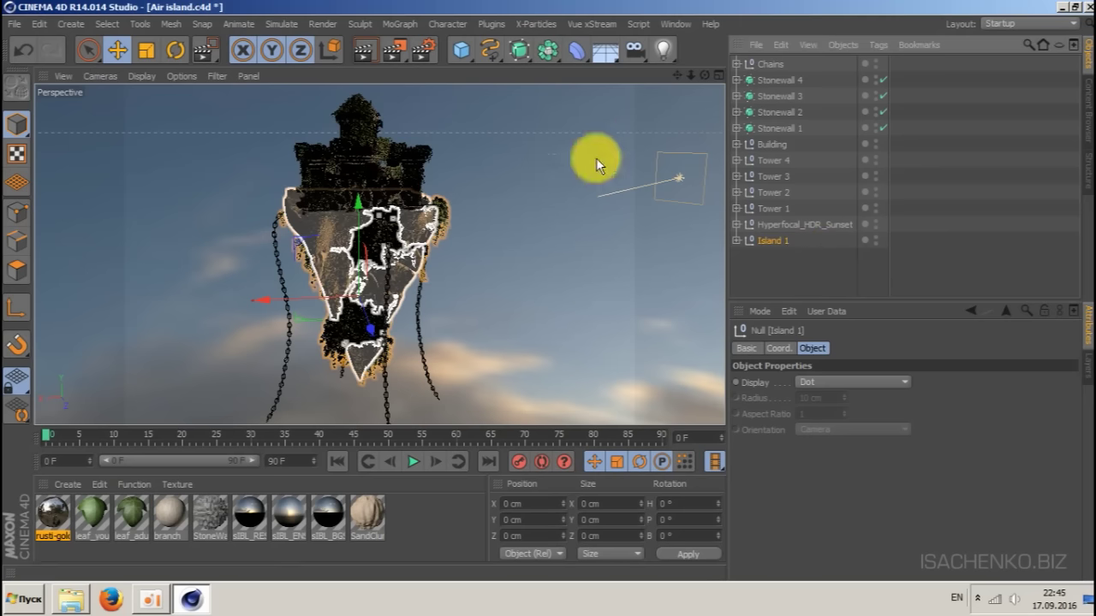
# - Duplicate the Island 1 group and rename the copy Island 2
pyautogui.moveTo(706, 75); pyautogui.dragTo(667, 78)
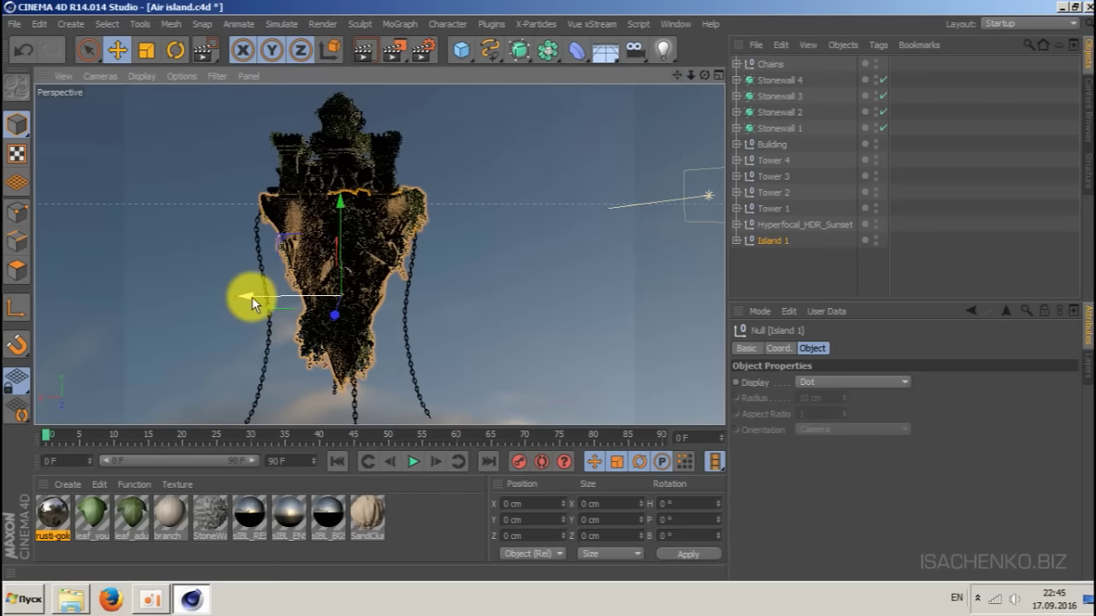
pyautogui.keyDown('ctrl'); pyautogui.moveTo(774, 231); pyautogui.dragTo(774, 232); pyautogui.keyUp('ctrl')
pyautogui.doubleClick(775, 240)
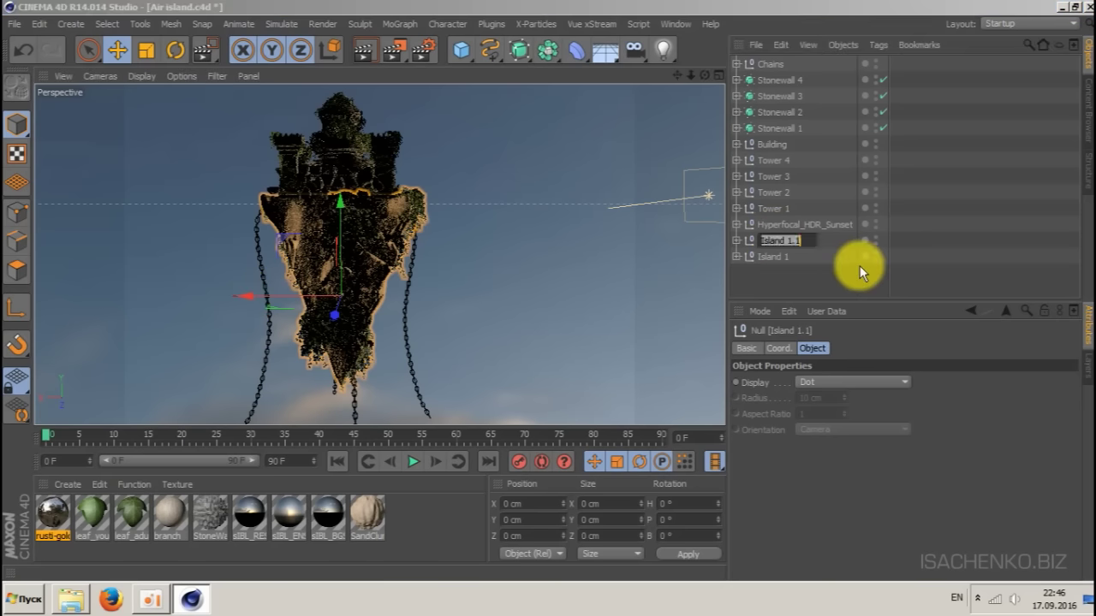
pyautogui.press('End')
pyautogui.press('BackSpace')
pyautogui.press('BackSpace')
pyautogui.press('BackSpace')
pyautogui.write('2')
pyautogui.press('Return')
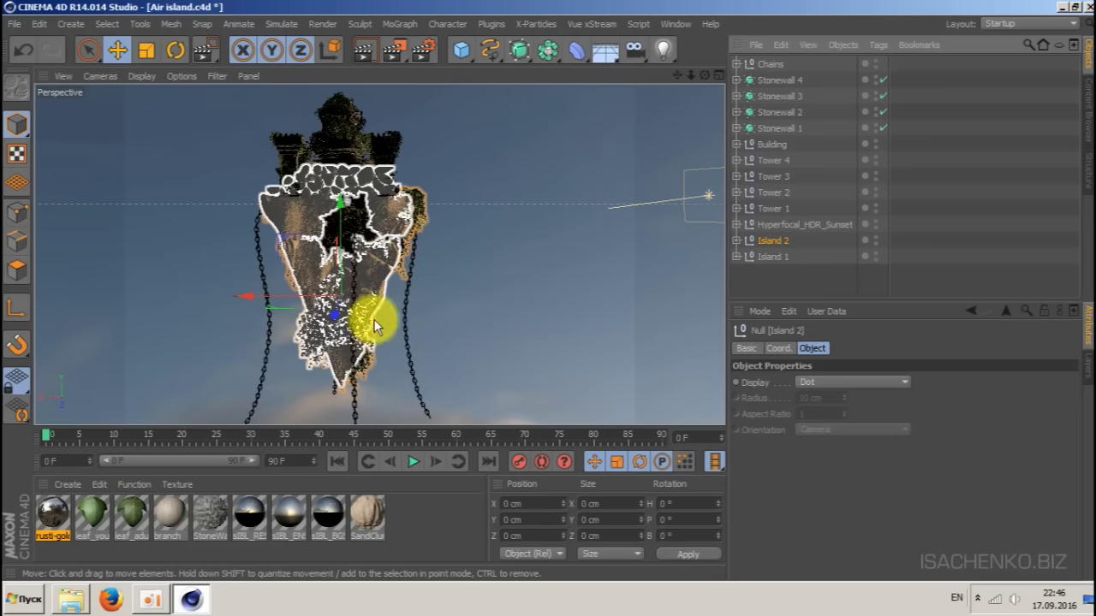
# - Move Island 2 beside the castle island to about X -617, Y -79, Z 310 cm, and save the project
pyautogui.moveTo(249, 296); pyautogui.dragTo(443, 293)
pyautogui.moveTo(537, 206); pyautogui.dragTo(537, 233)
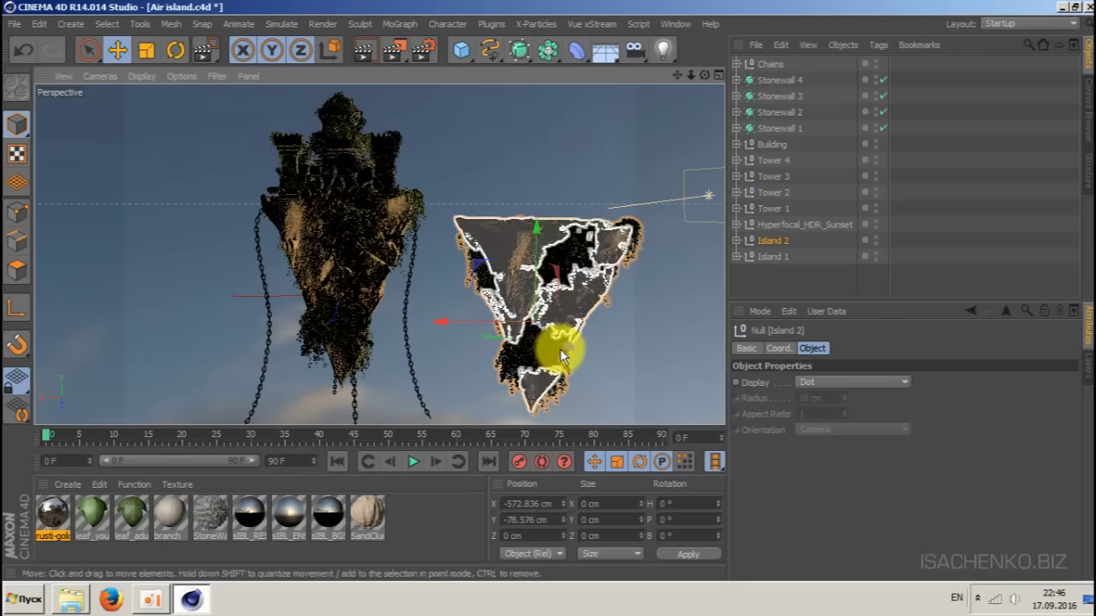
pyautogui.moveTo(565, 347); pyautogui.dragTo(620, 367)
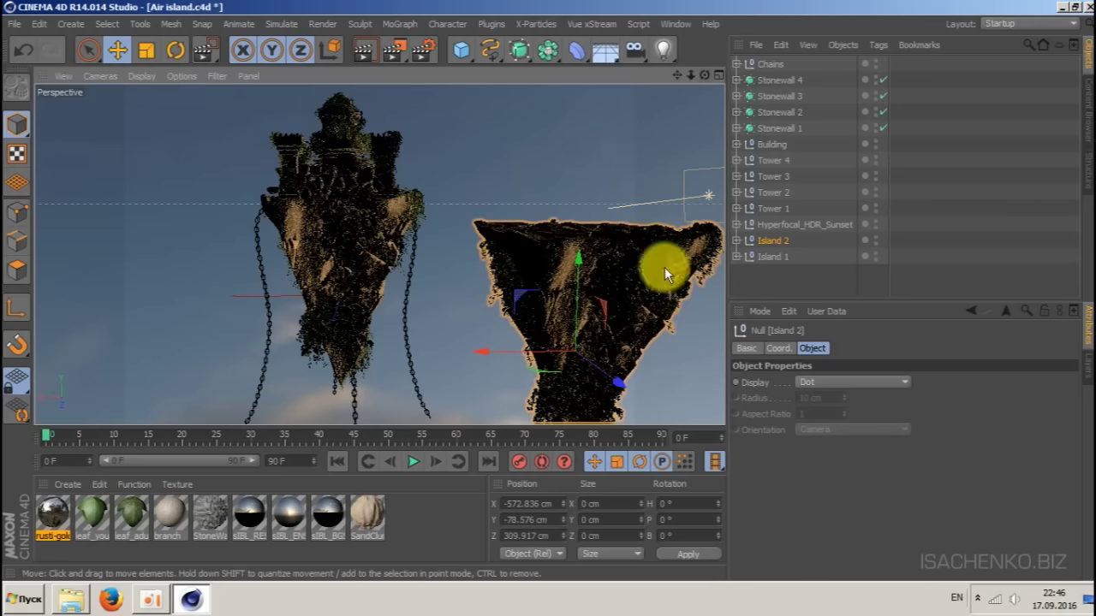
pyautogui.moveTo(706, 75); pyautogui.dragTo(753, 78)
pyautogui.keyDown('alt'); pyautogui.moveTo(379, 255); pyautogui.dragTo(379, 254); pyautogui.keyUp('alt')
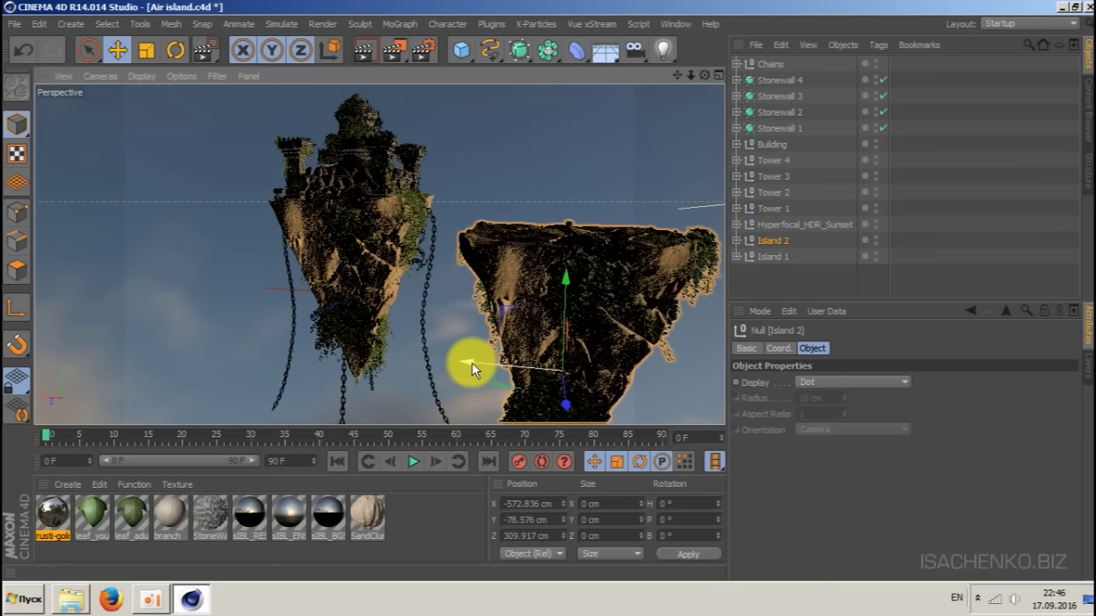
pyautogui.moveTo(474, 363); pyautogui.dragTo(494, 366)
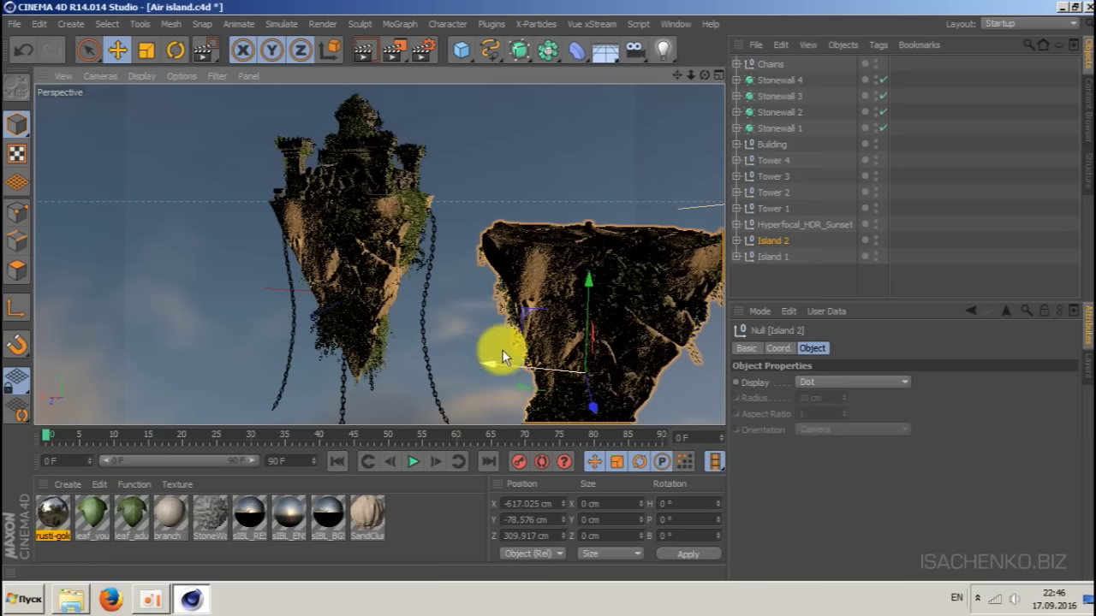
pyautogui.hotkey('ctrl', 's')
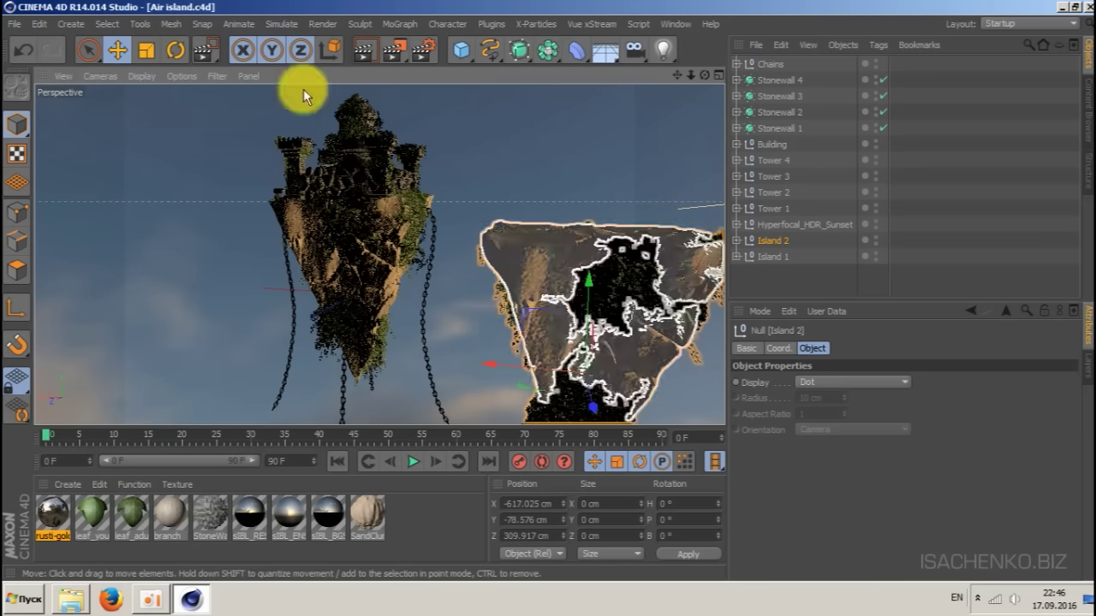
# - Add a camera from the current view, look through it, and lock it with a Protection tag
pyautogui.click(634, 50)
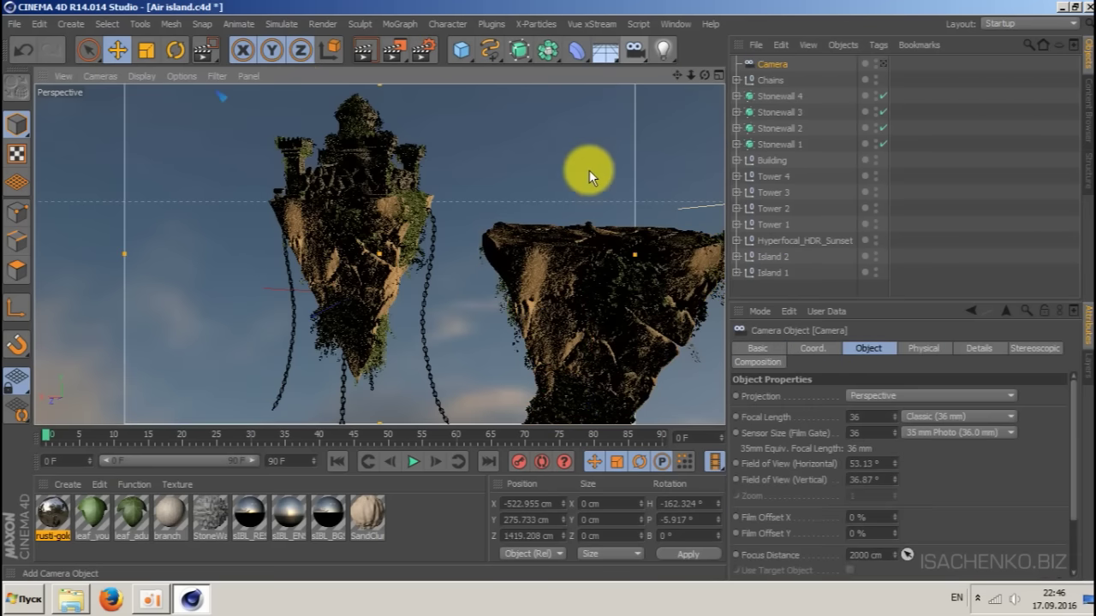
pyautogui.click(883, 64)
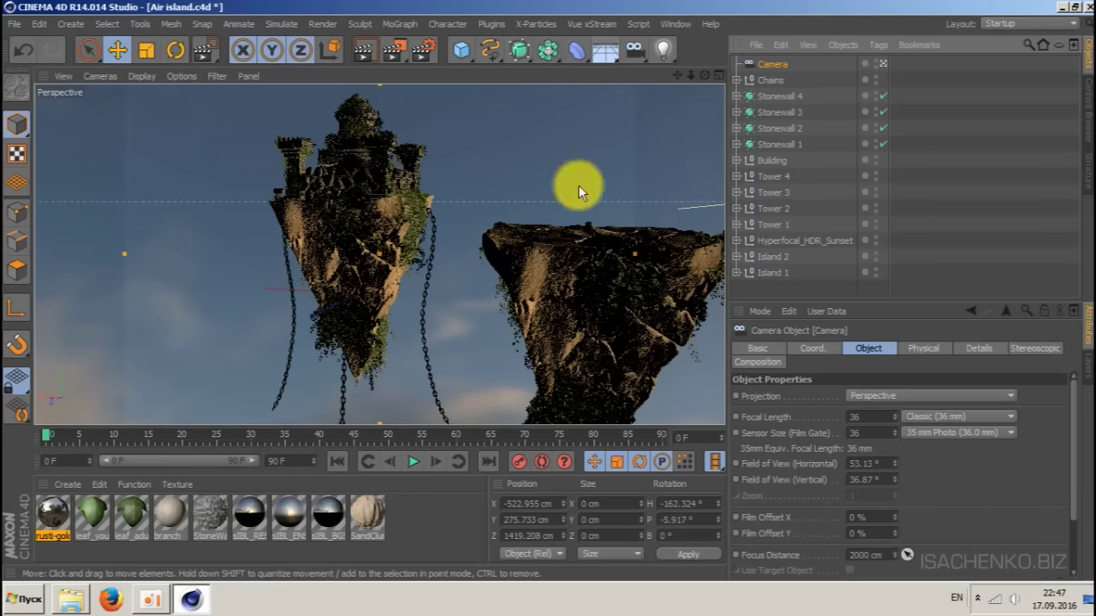
pyautogui.rightClick(783, 62)
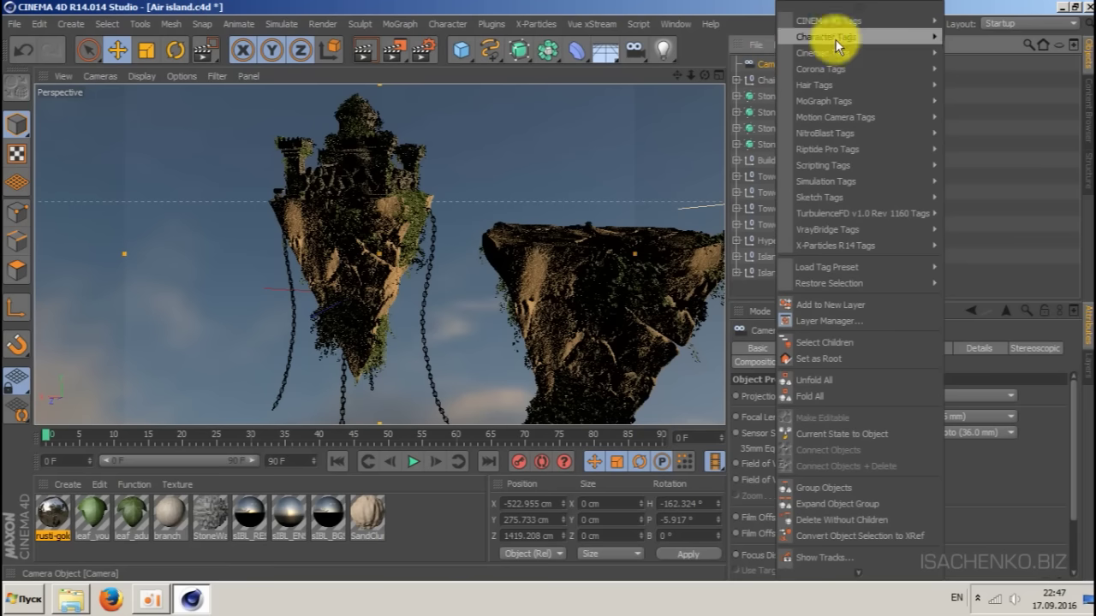
pyautogui.moveTo(832, 21)
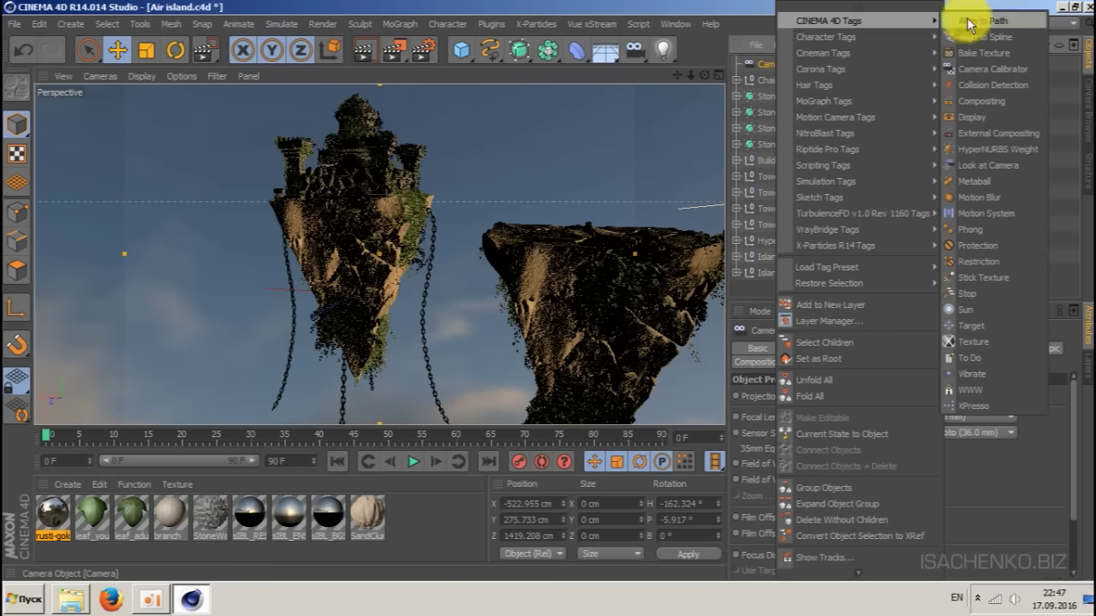
pyautogui.click(978, 245)
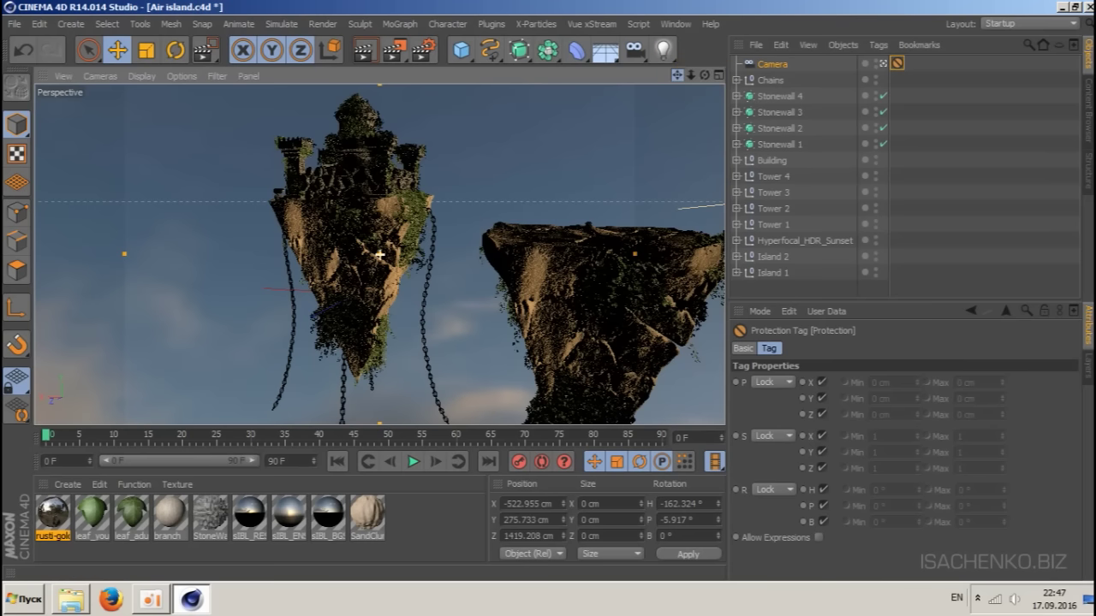
# - Leave the camera view, hide the camera in the editor and renderer, and switch its view on and off to check the framing
pyautogui.click(883, 65)
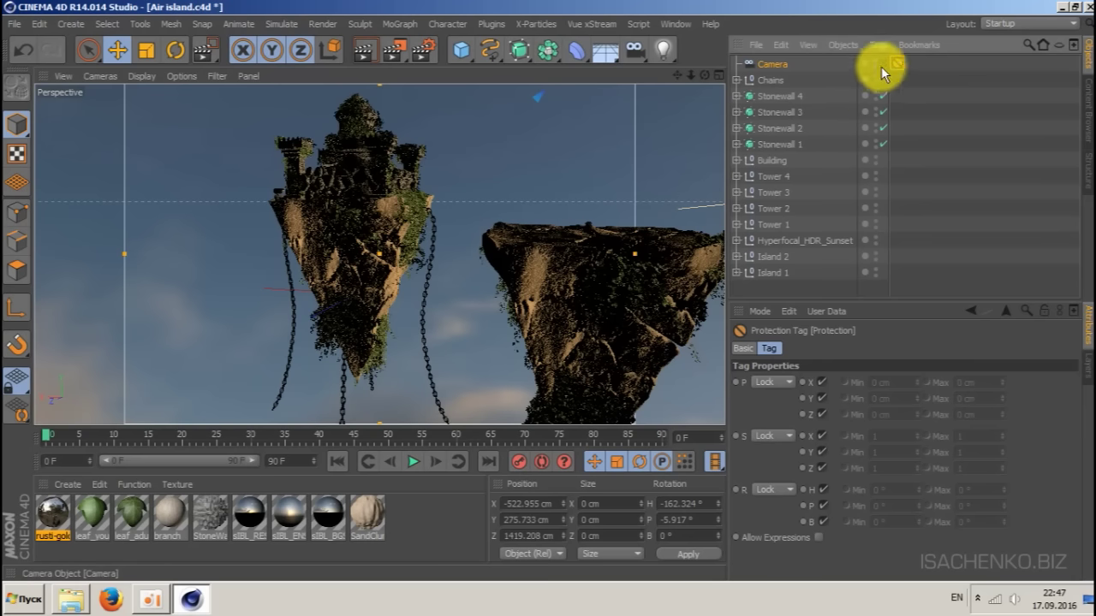
pyautogui.click(876, 63)
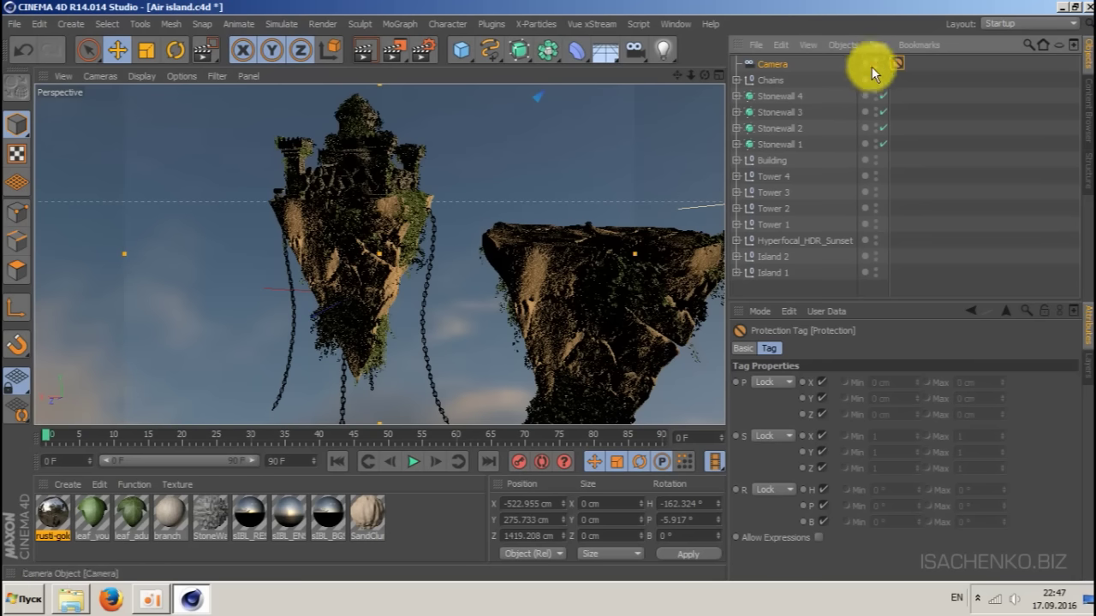
pyautogui.moveTo(703, 75)
pyautogui.mouseDown()
pyautogui.moveTo(659, 75)
pyautogui.moveTo(691, 71)
pyautogui.mouseUp()
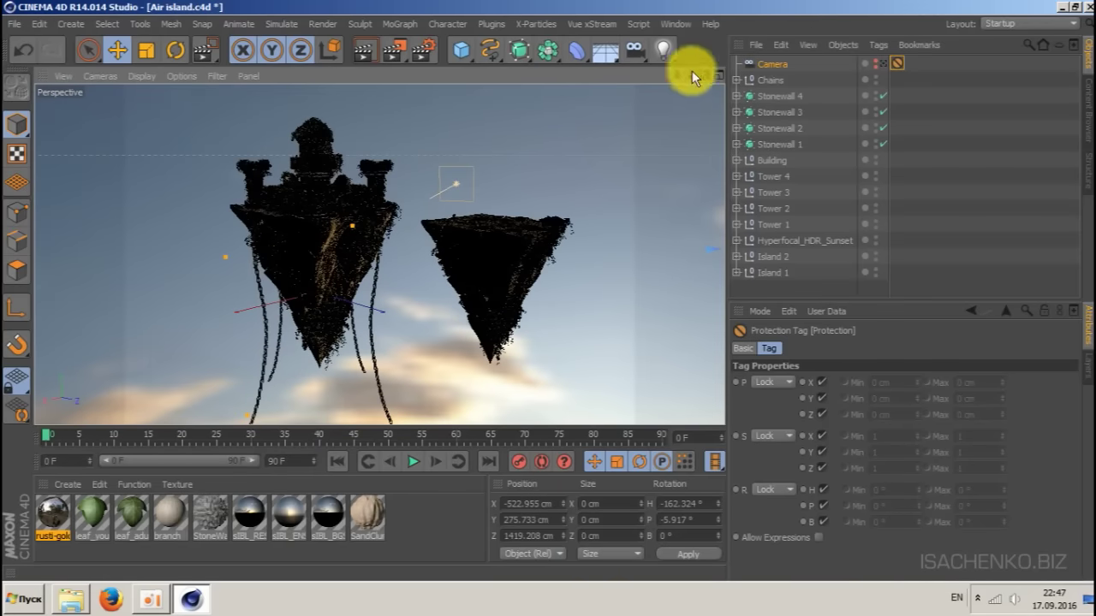
pyautogui.click(883, 61)
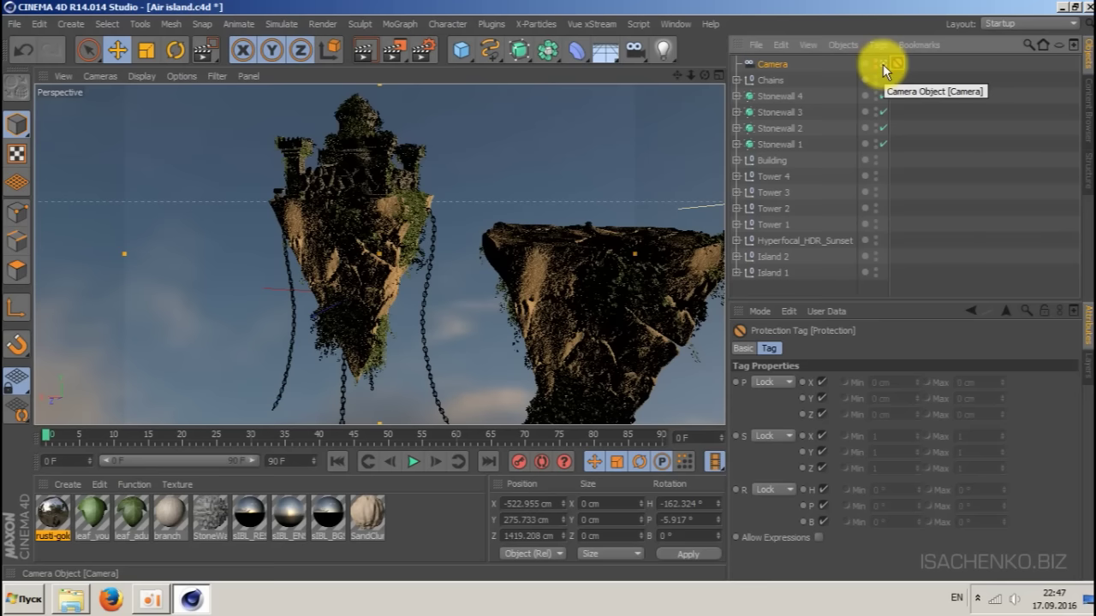
pyautogui.click(883, 65)
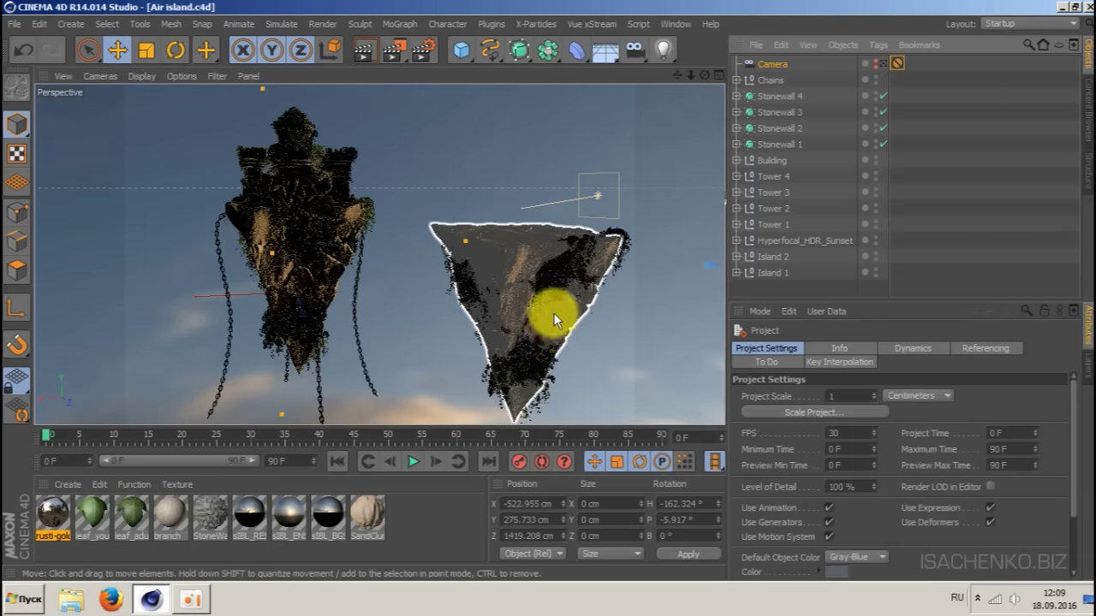
# - Open the Content Browser and go to the Plants folder within the Objects of the Visualize library
pyautogui.moveTo(704, 76); pyautogui.dragTo(669, 33)
pyautogui.click(674, 24)
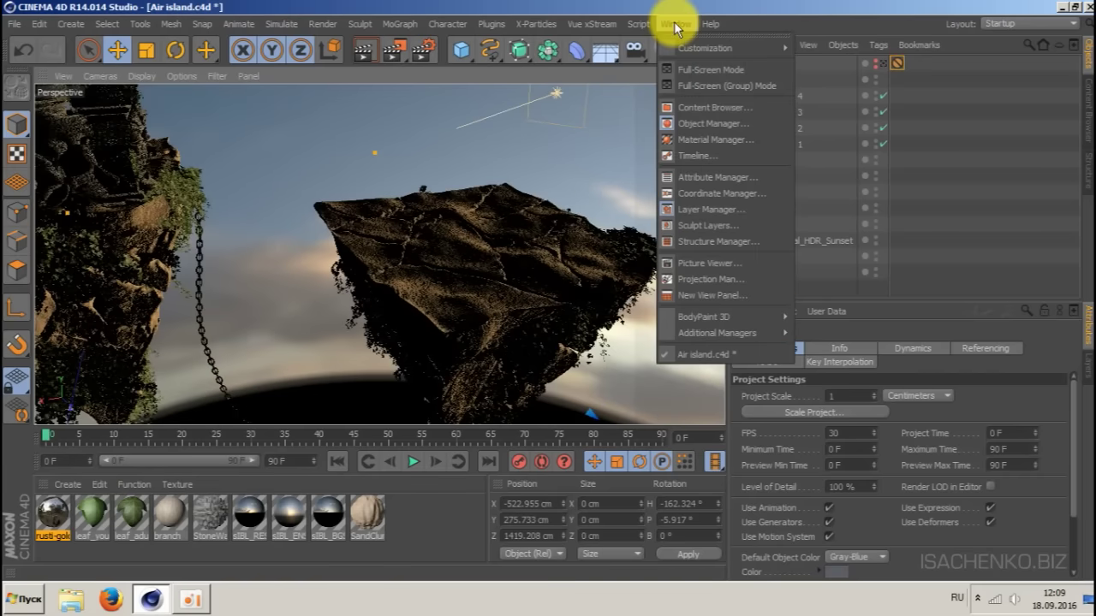
pyautogui.click(692, 107)
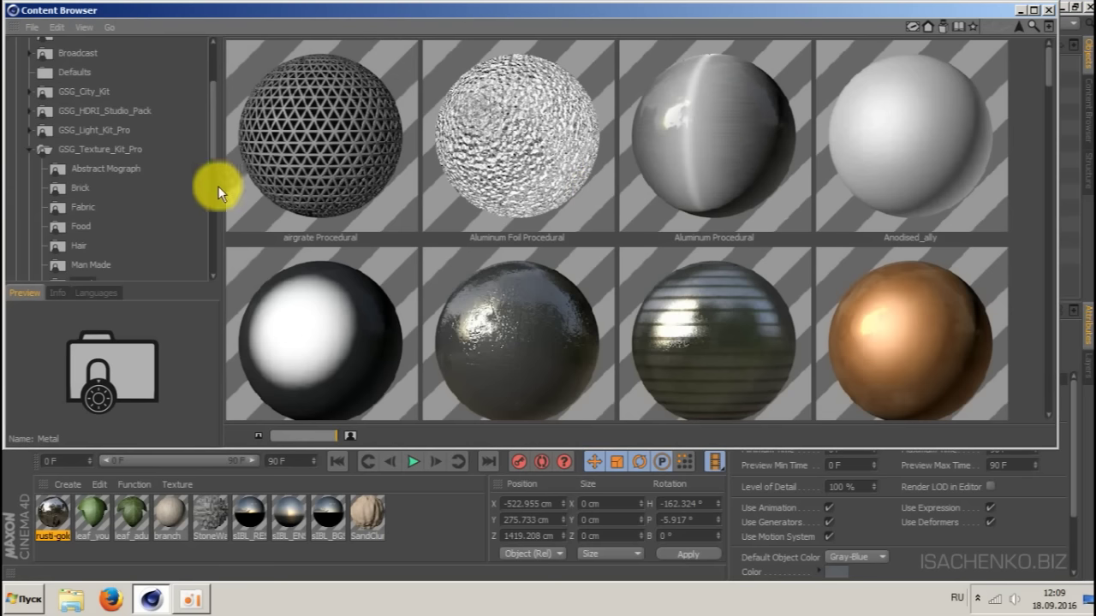
pyautogui.click(29, 150)
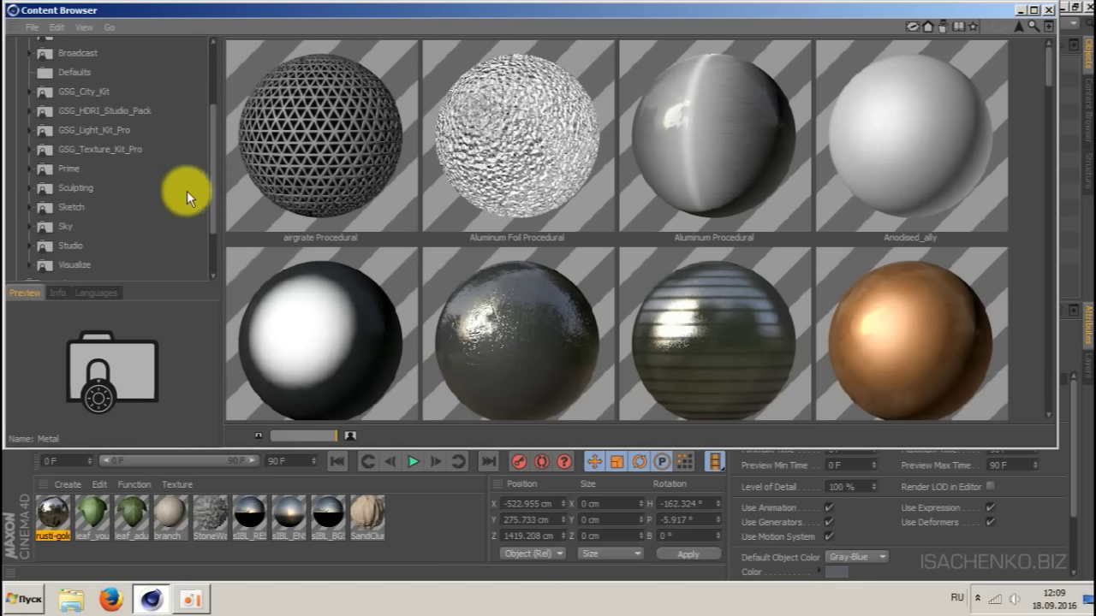
pyautogui.scroll(-3, 205, 189)
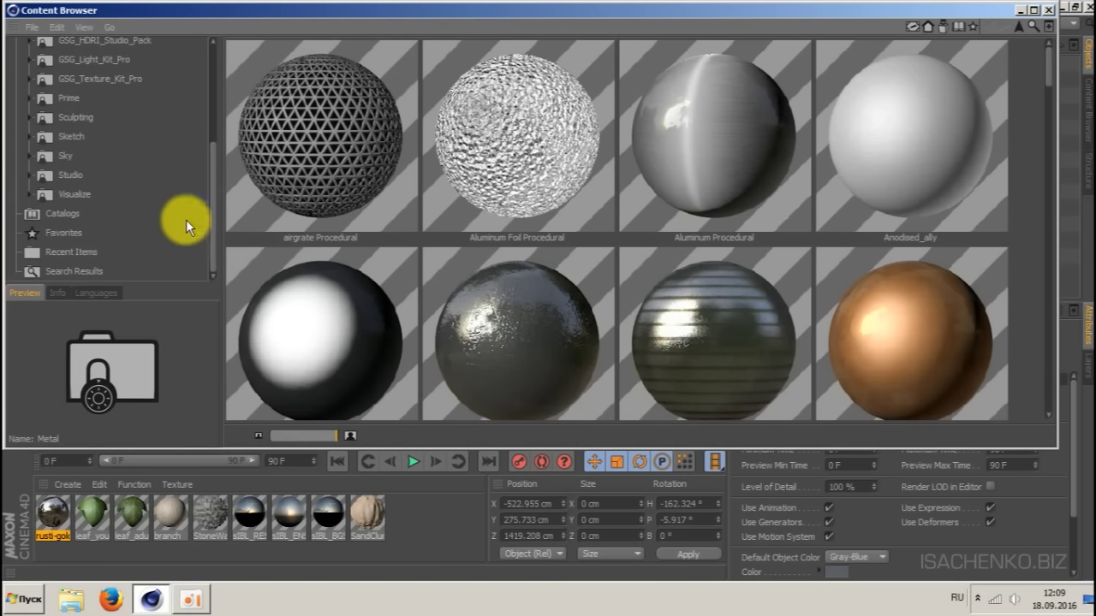
pyautogui.click(29, 194)
pyautogui.moveTo(213, 182); pyautogui.dragTo(211, 213)
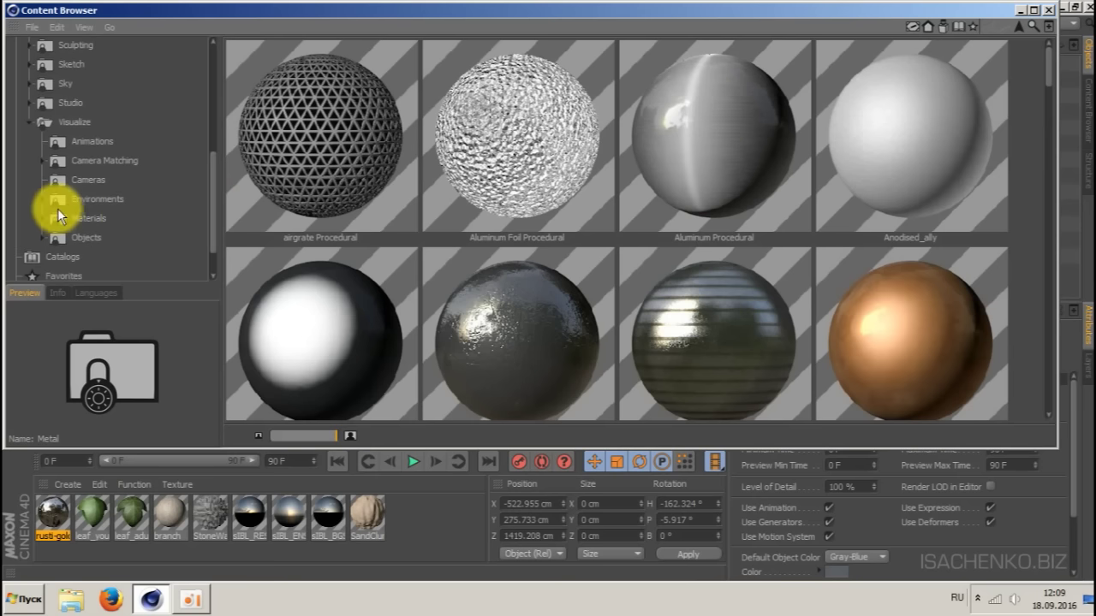
pyautogui.click(40, 239)
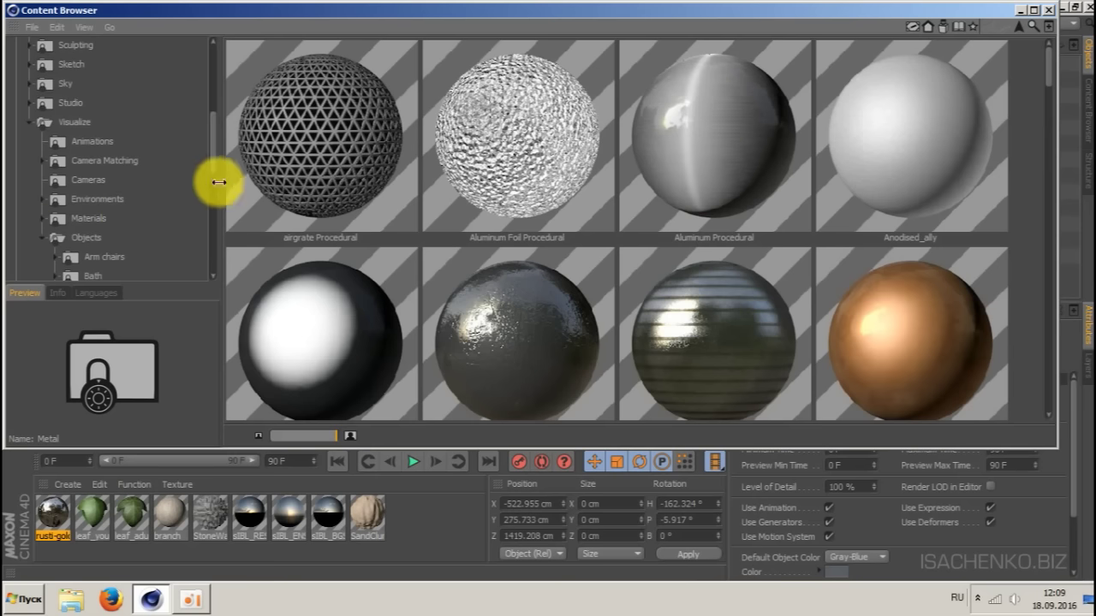
pyautogui.moveTo(212, 157); pyautogui.dragTo(211, 233)
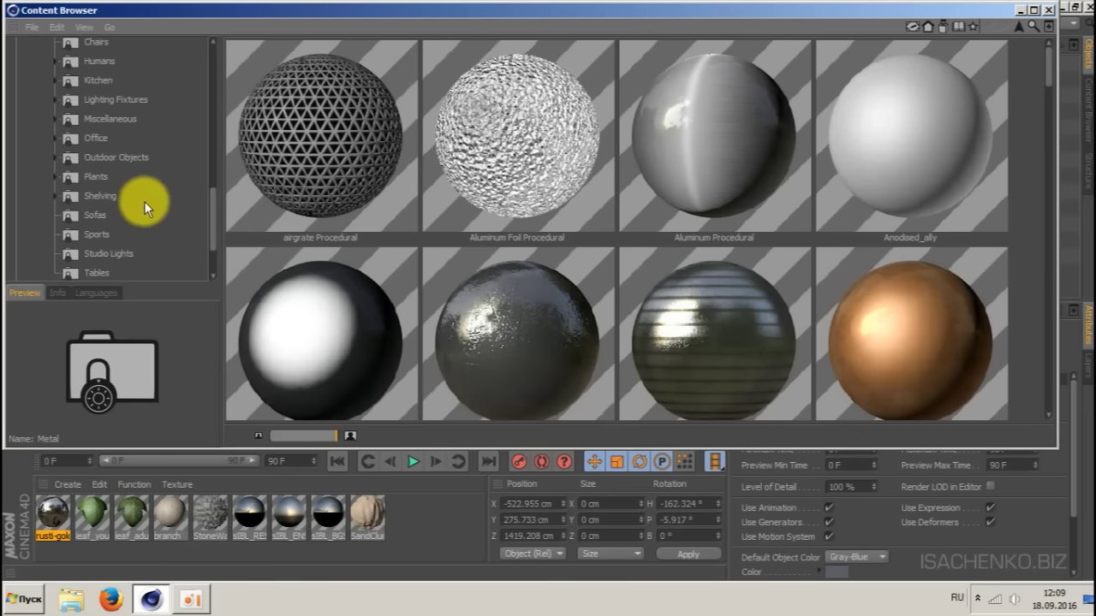
pyautogui.click(94, 178)
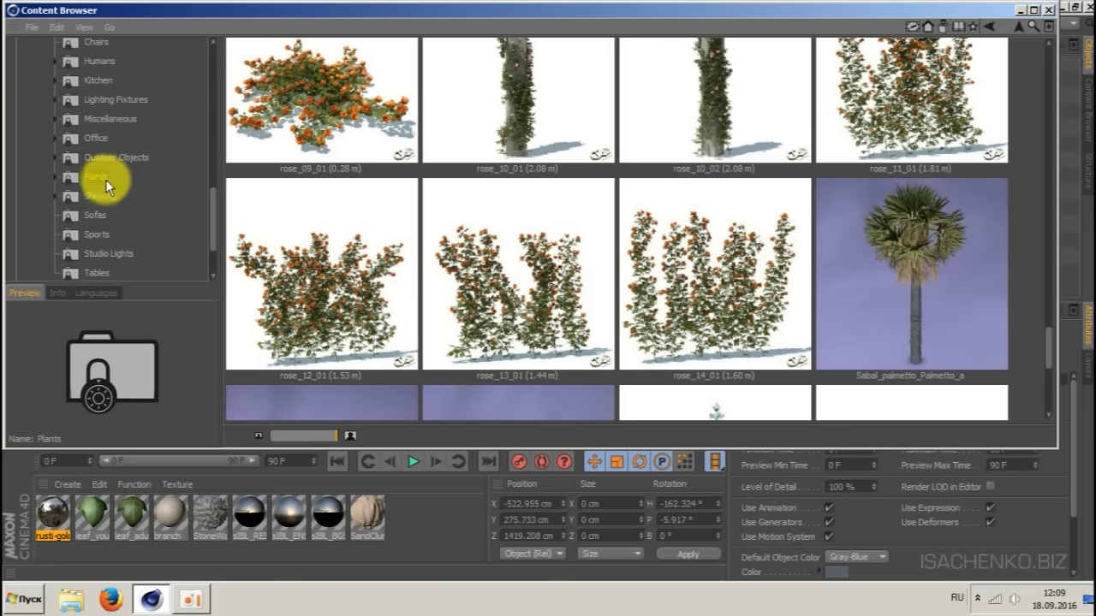
# - Look through the plant models in the Plants folder for trees suitable for the second island
pyautogui.scroll(15, 364, 221)
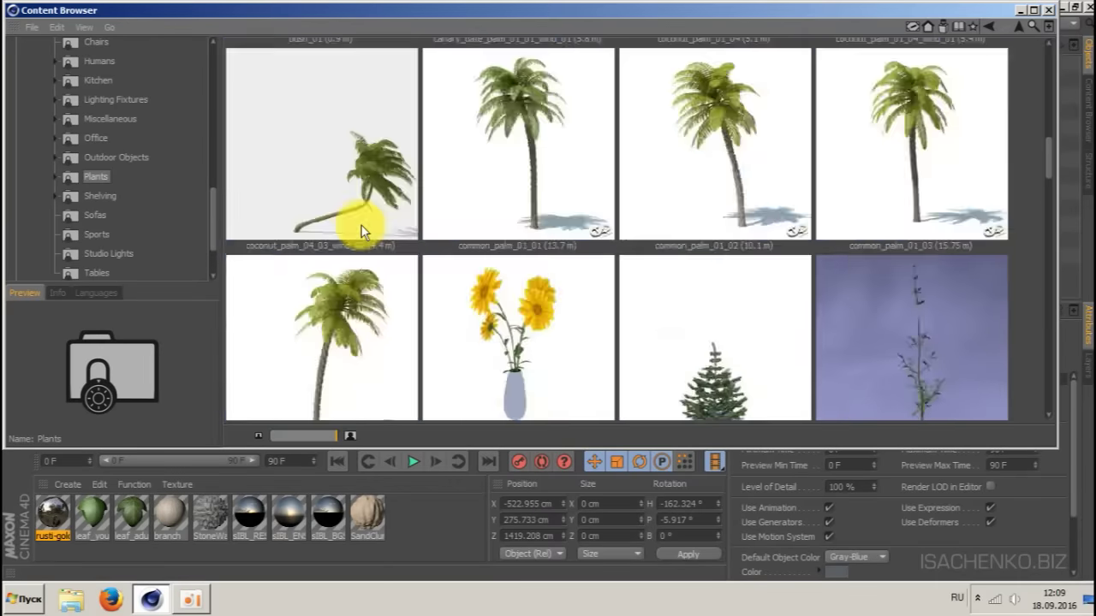
pyautogui.scroll(3, 361, 225)
pyautogui.scroll(-3, 360, 225)
pyautogui.scroll(3, 360, 224)
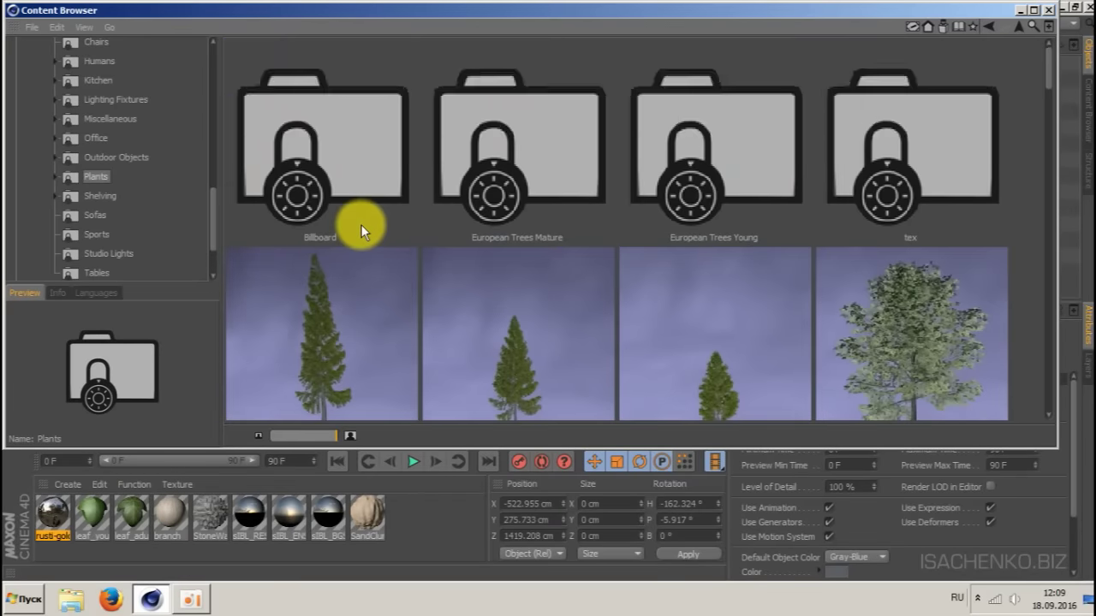
pyautogui.scroll(-1, 360, 225)
pyautogui.scroll(-10, 657, 248)
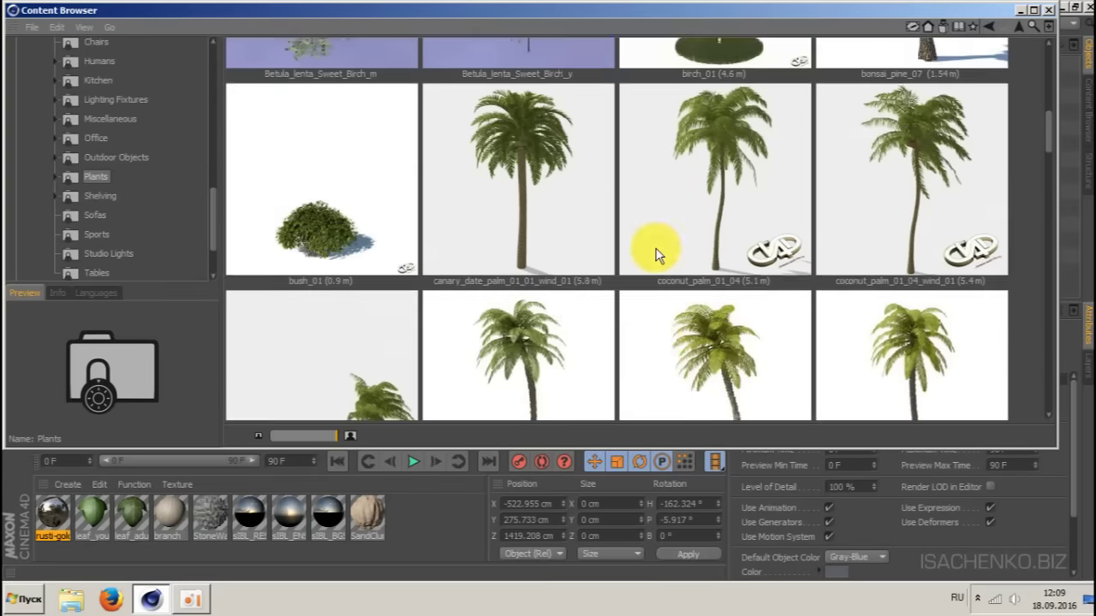
pyautogui.scroll(-10, 656, 255)
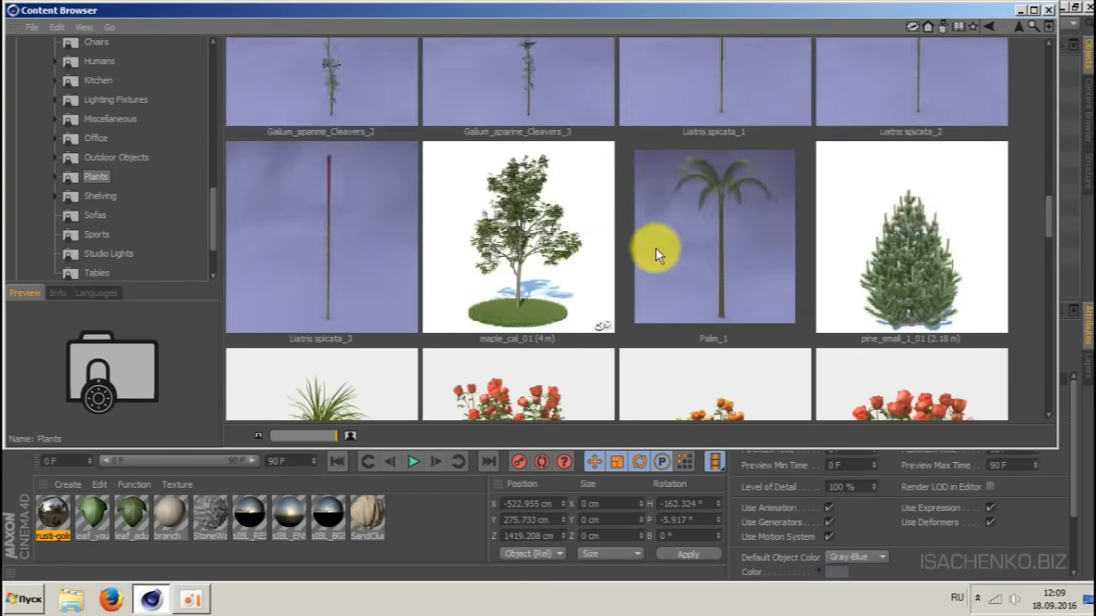
pyautogui.scroll(-10, 656, 255)
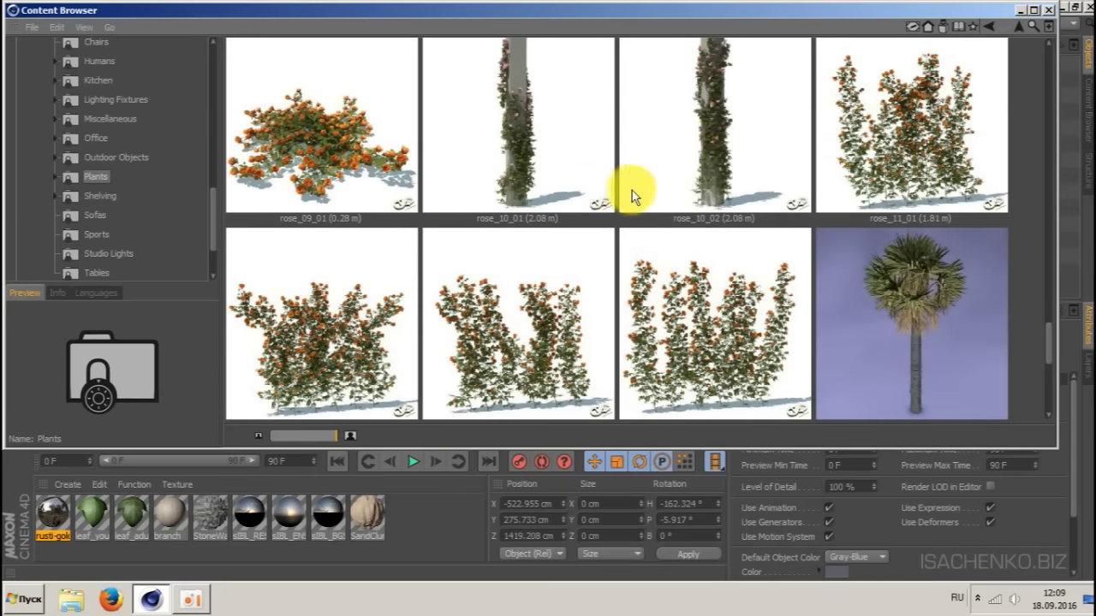
pyautogui.scroll(3, 632, 190)
pyautogui.scroll(-3, 660, 240)
pyautogui.scroll(-8, 668, 269)
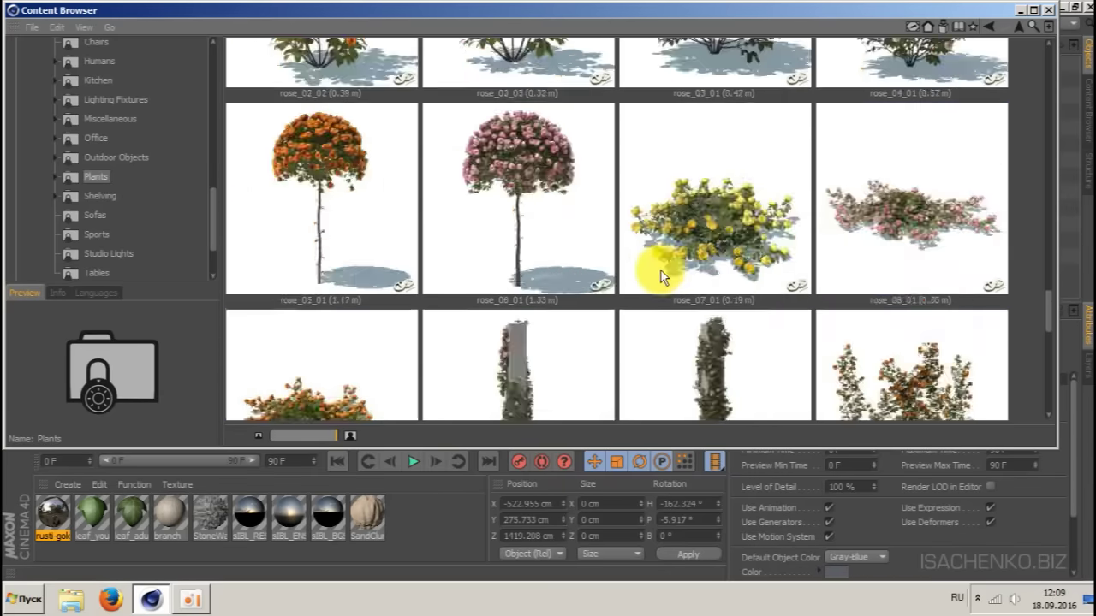
pyautogui.scroll(15, 654, 268)
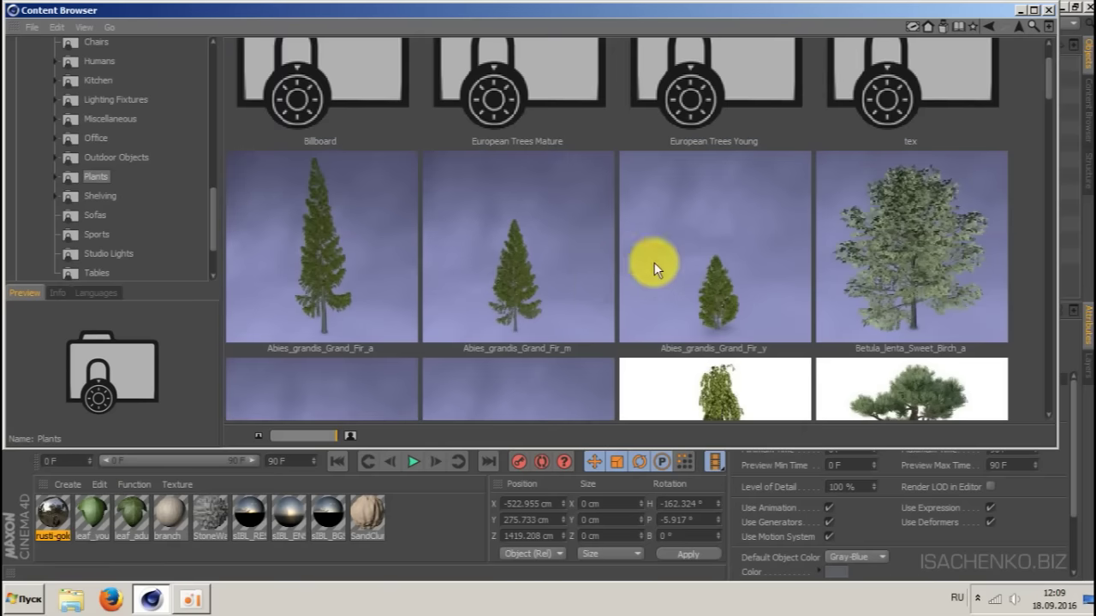
# - Load the Abies_grandis_Grand_Fir_a tree into the scene and close the Content Browser
pyautogui.click(375, 264)
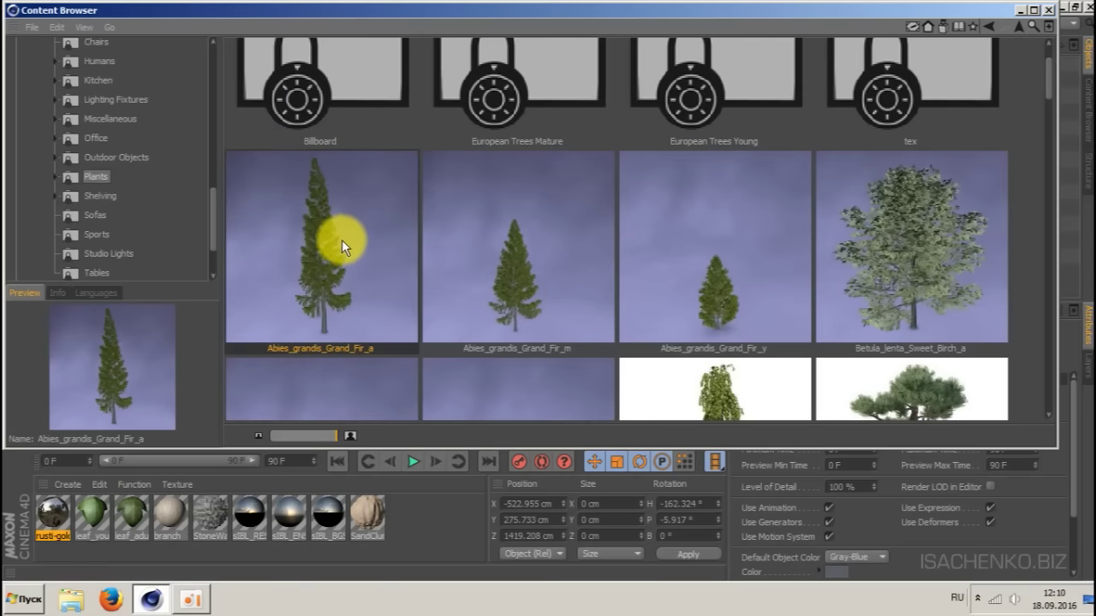
pyautogui.doubleClick(344, 240)
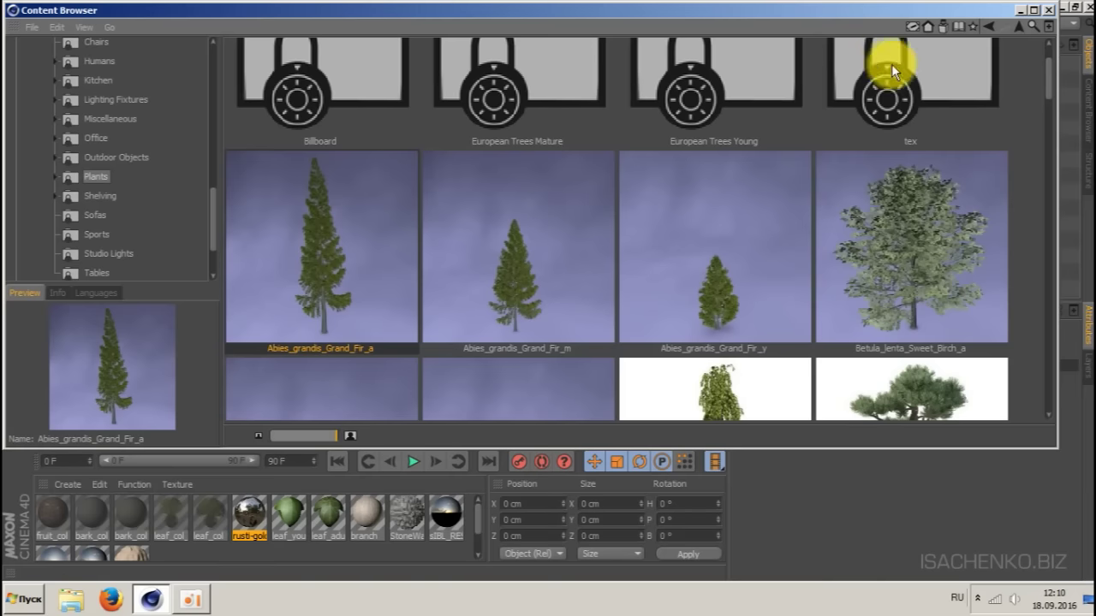
pyautogui.click(1048, 14)
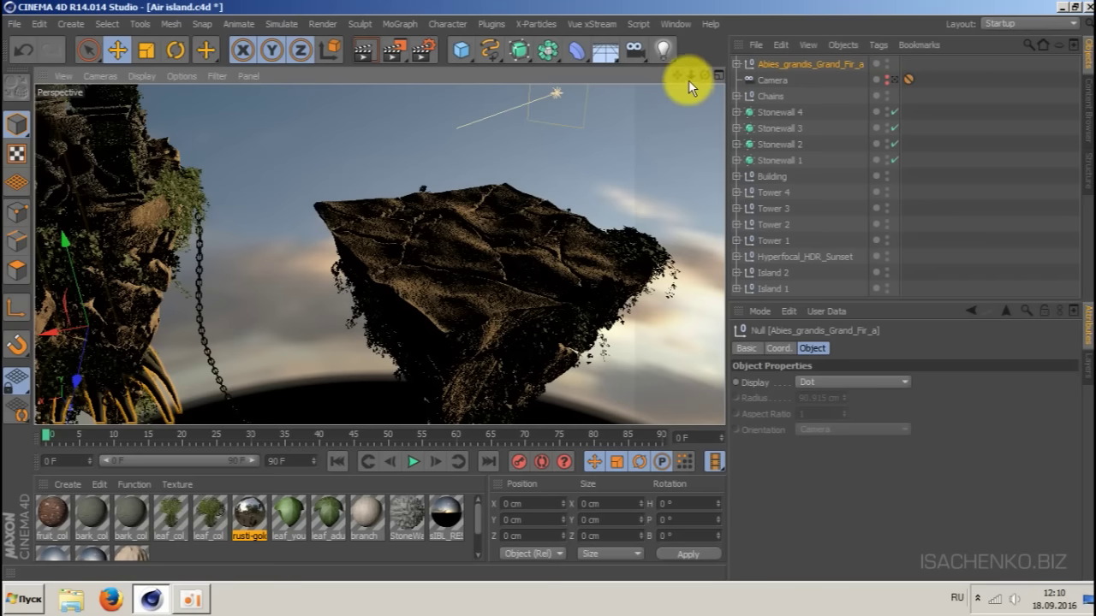
pyautogui.moveTo(691, 77); pyautogui.dragTo(661, 81)
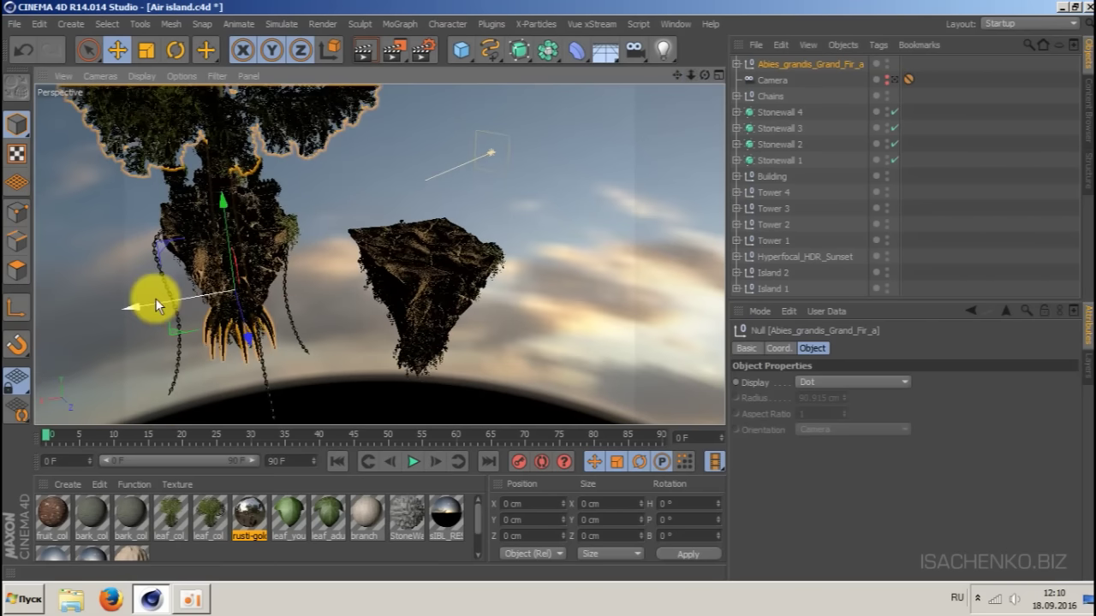
# - Move the fir tree from the castle island to the empty second island, at about X -628 cm and Z 321 cm
pyautogui.moveTo(155, 298); pyautogui.dragTo(350, 274)
pyautogui.moveTo(469, 292); pyautogui.dragTo(518, 326)
pyautogui.moveTo(392, 306); pyautogui.dragTo(351, 306)
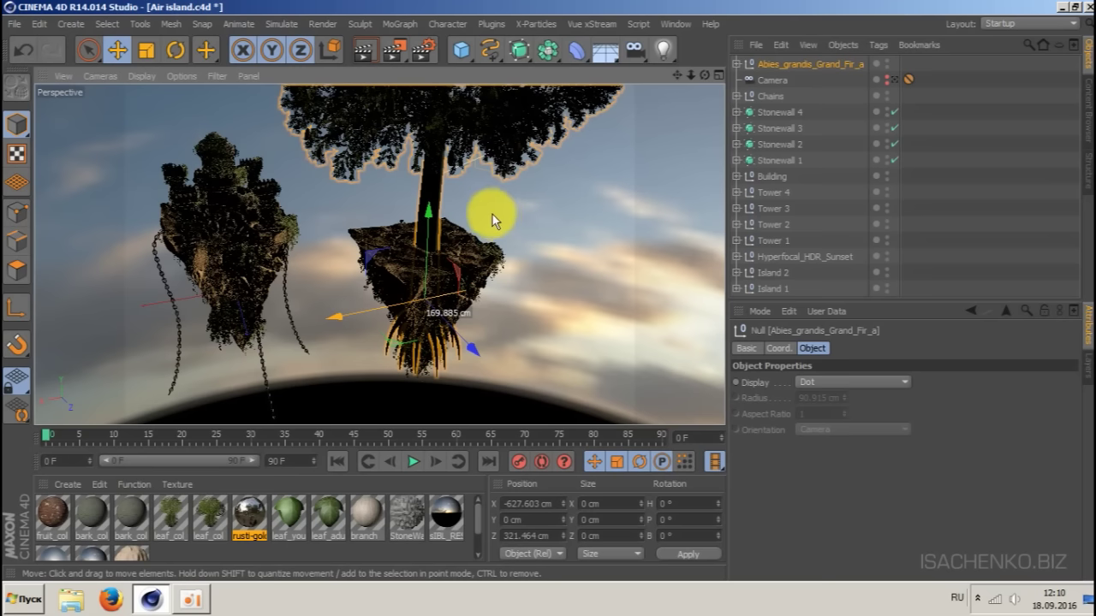
# - Scale the fir tree down uniformly to about 20% of its size
pyautogui.hotkey('alt', 'shift')
pyautogui.press('t')
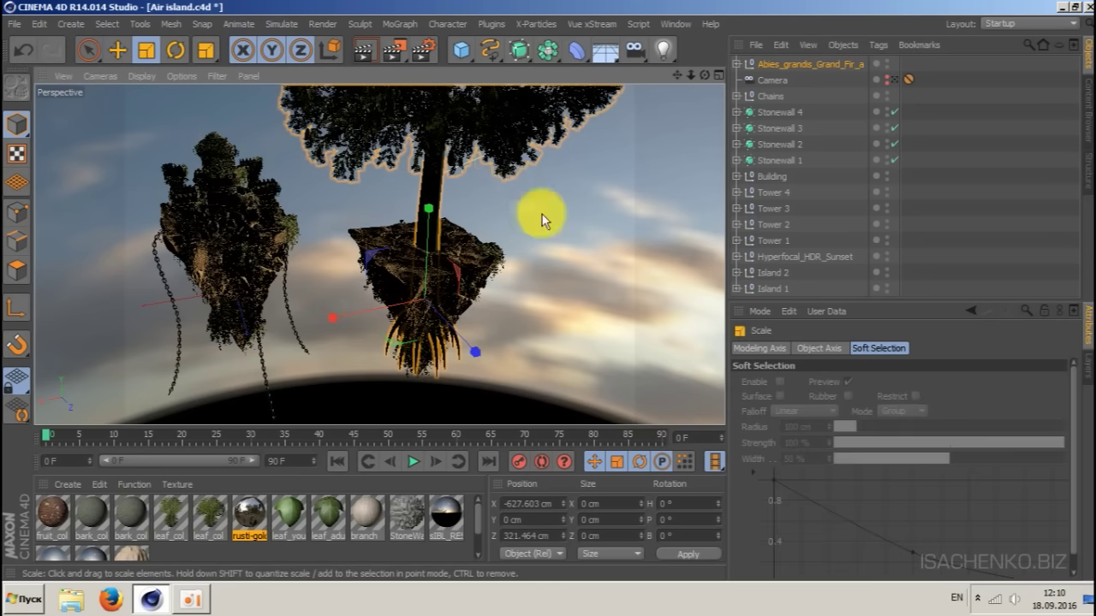
pyautogui.moveTo(544, 207); pyautogui.dragTo(139, 417)
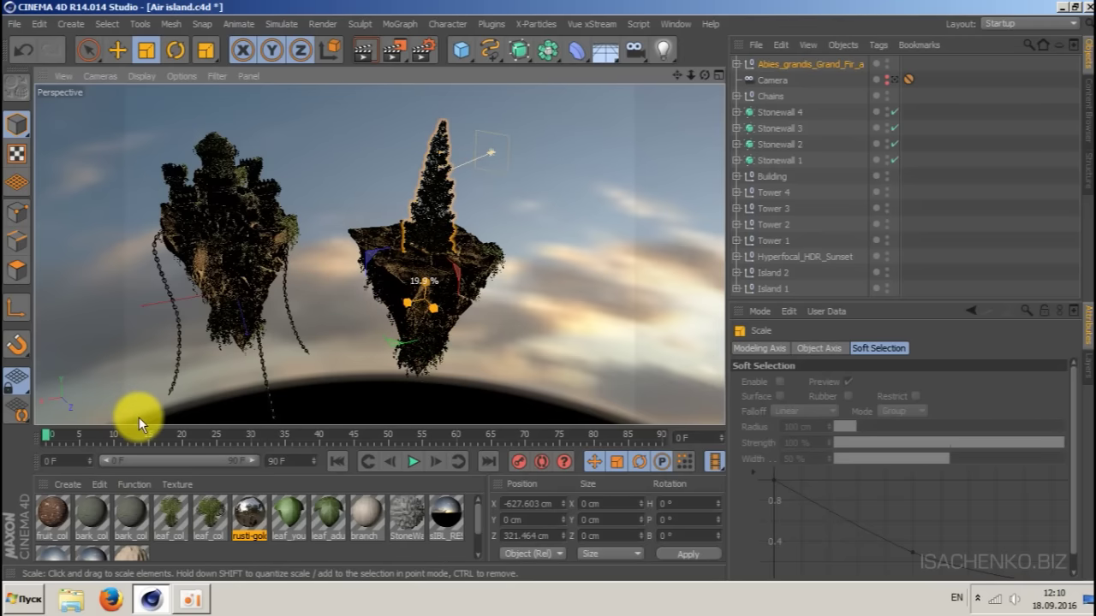
# - Shrink the fir tree a little more, raise it onto the island's top surface at about Y 175 cm, and save the project
pyautogui.press('e')
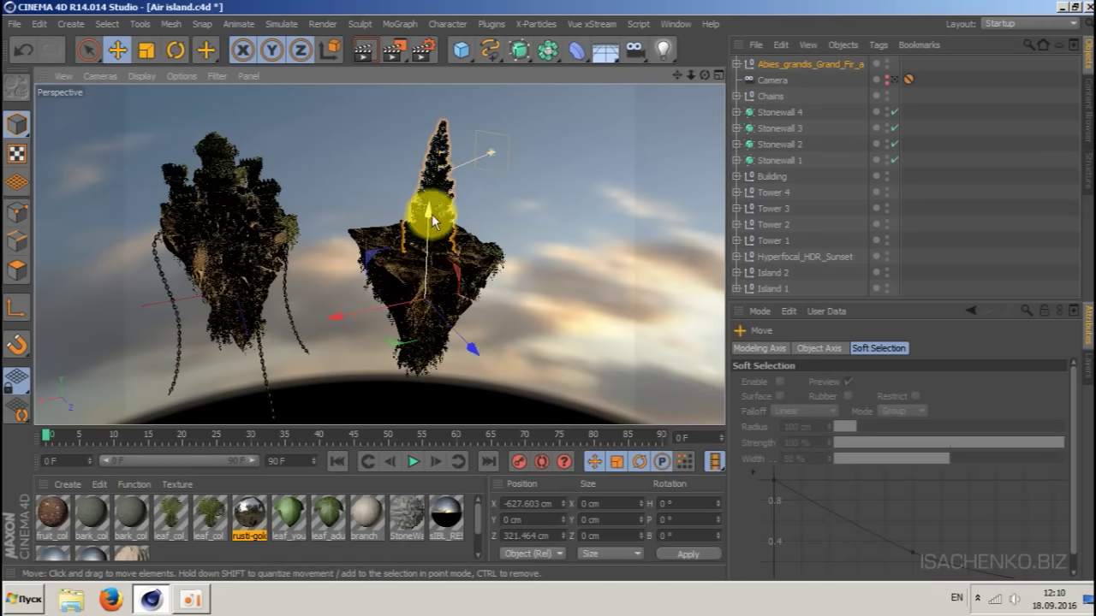
pyautogui.moveTo(429, 219); pyautogui.dragTo(370, 293)
pyautogui.press('t')
pyautogui.press('e')
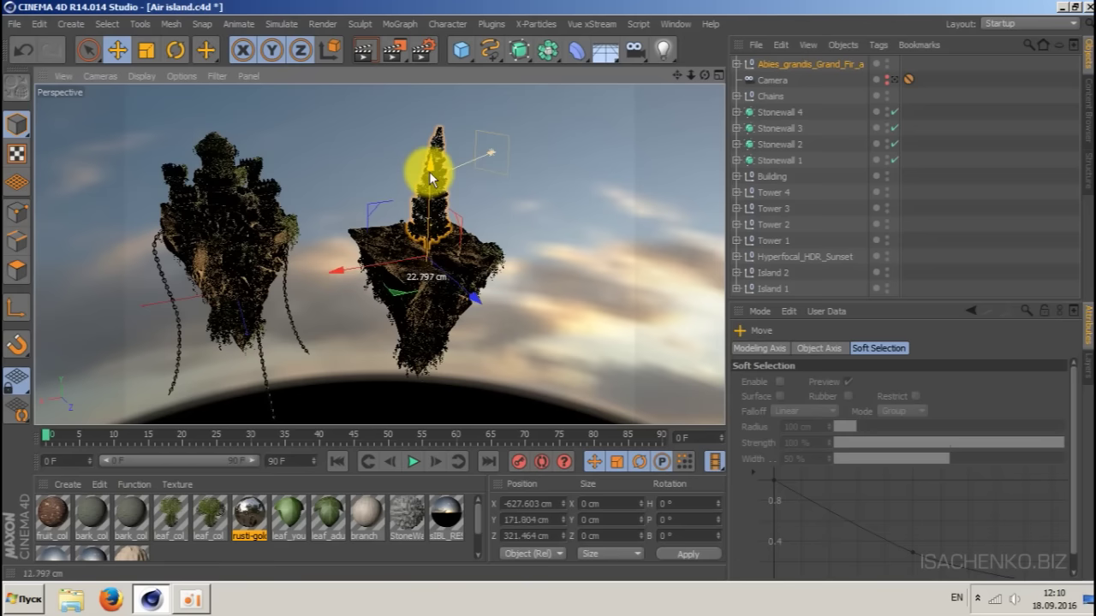
pyautogui.moveTo(428, 168); pyautogui.dragTo(456, 203)
pyautogui.scroll(5, 456, 197)
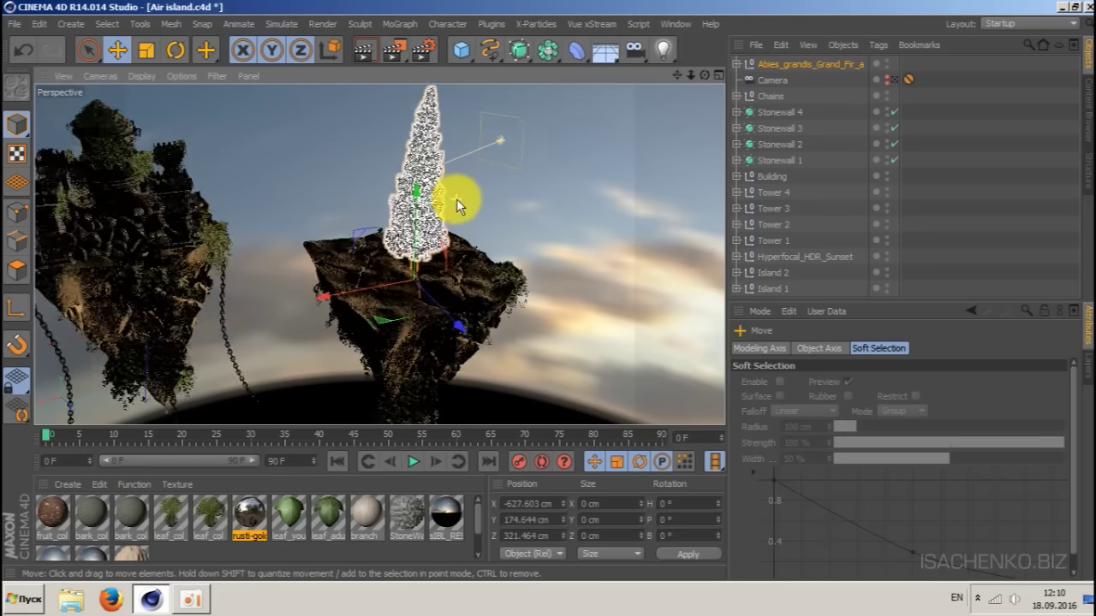
pyautogui.hotkey('ctrl', 's')
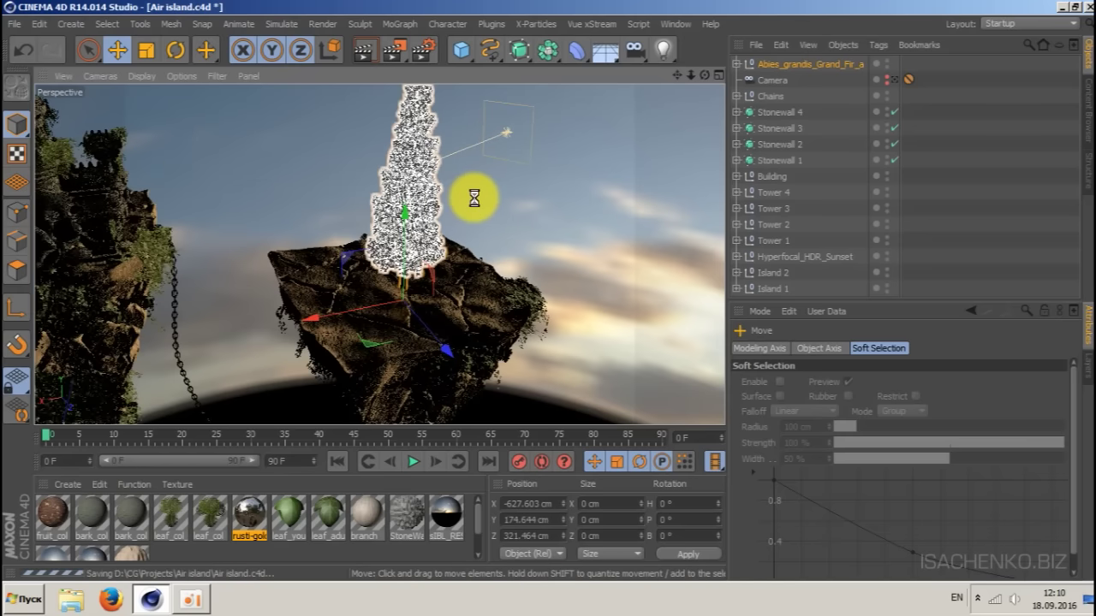
# - Add a MoGraph Cloner object to the scene
pyautogui.click(414, 291)
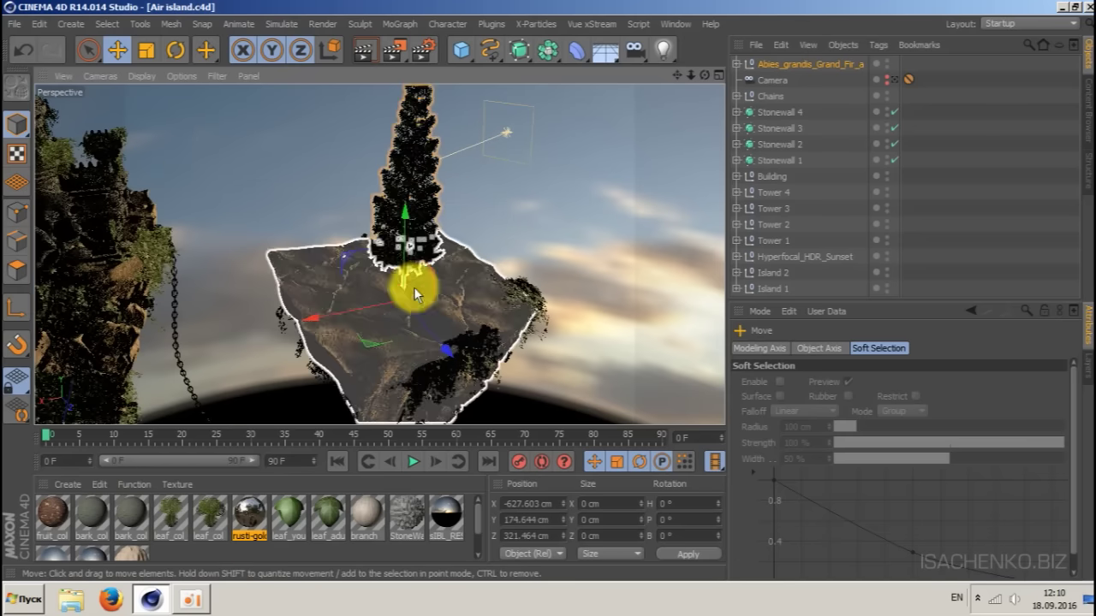
pyautogui.moveTo(703, 74); pyautogui.dragTo(620, 103)
pyautogui.scroll(2, 407, 199)
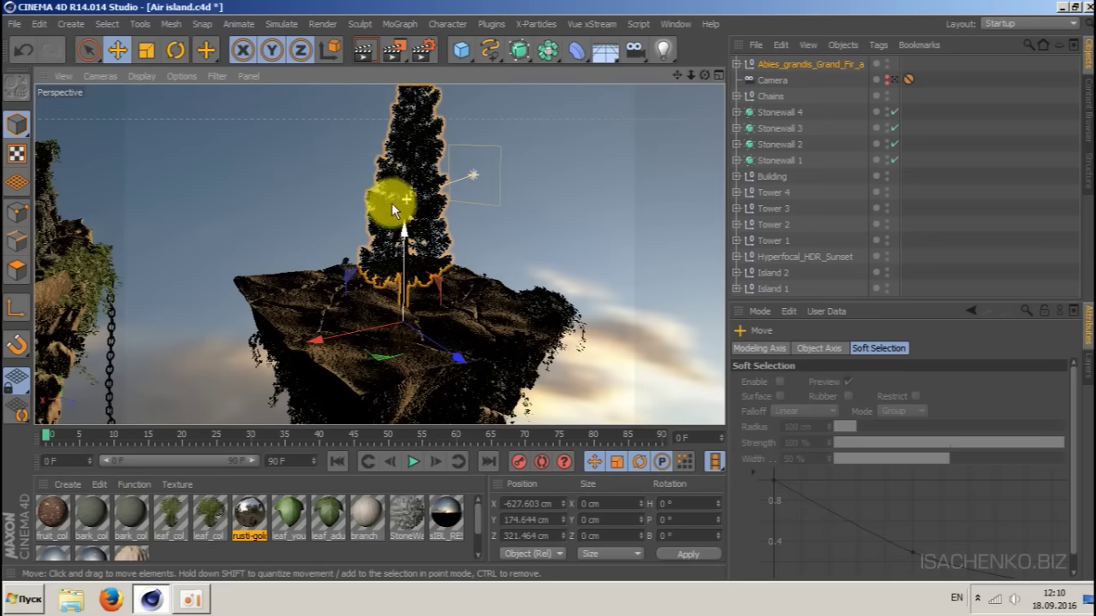
pyautogui.click(400, 23)
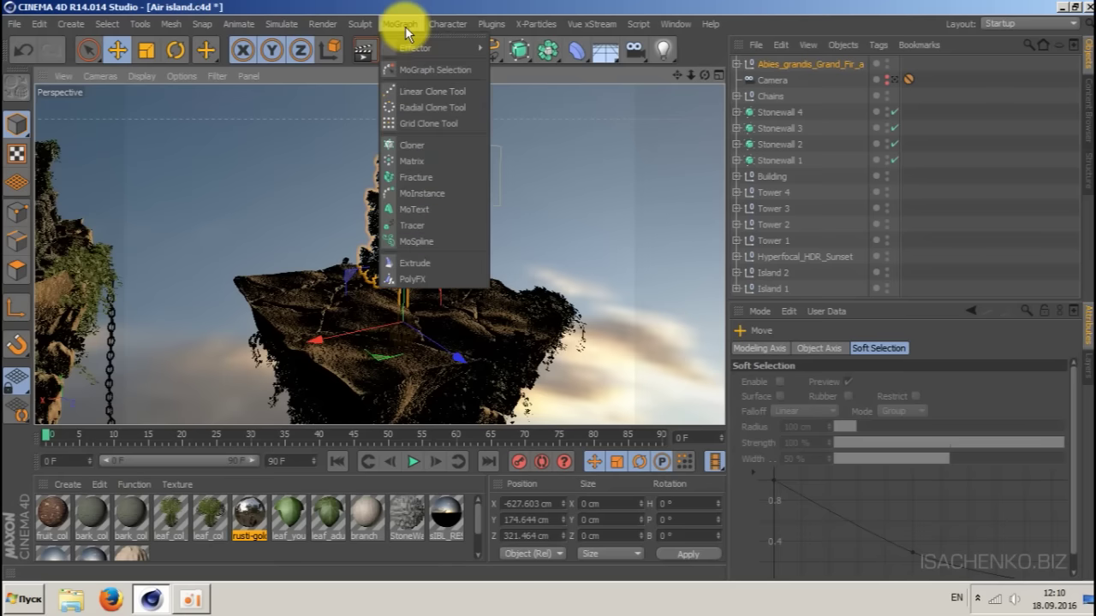
pyautogui.click(414, 145)
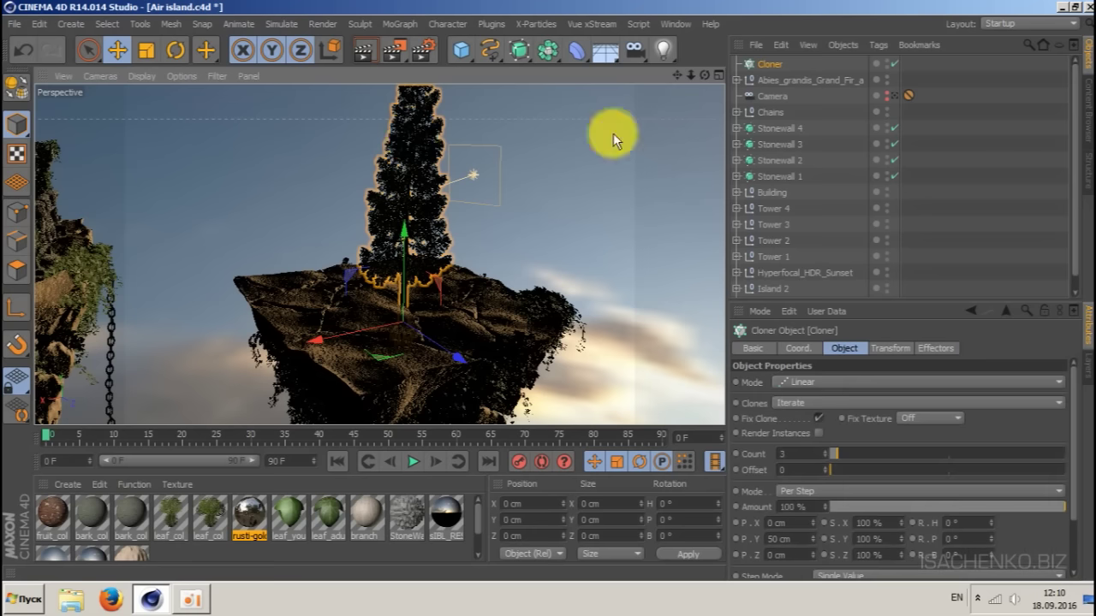
# - Rename the cloner as Trees and save the project
pyautogui.doubleClick(772, 64)
pyautogui.write('Tr')
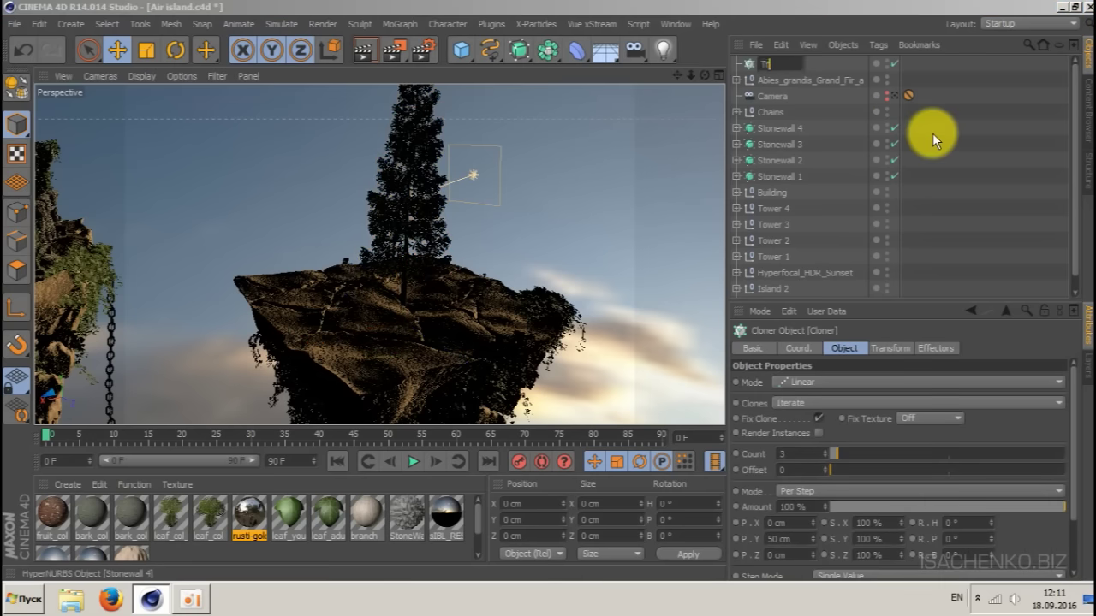
pyautogui.write('ees')
pyautogui.press('Return')
pyautogui.hotkey('ctrl', 's')
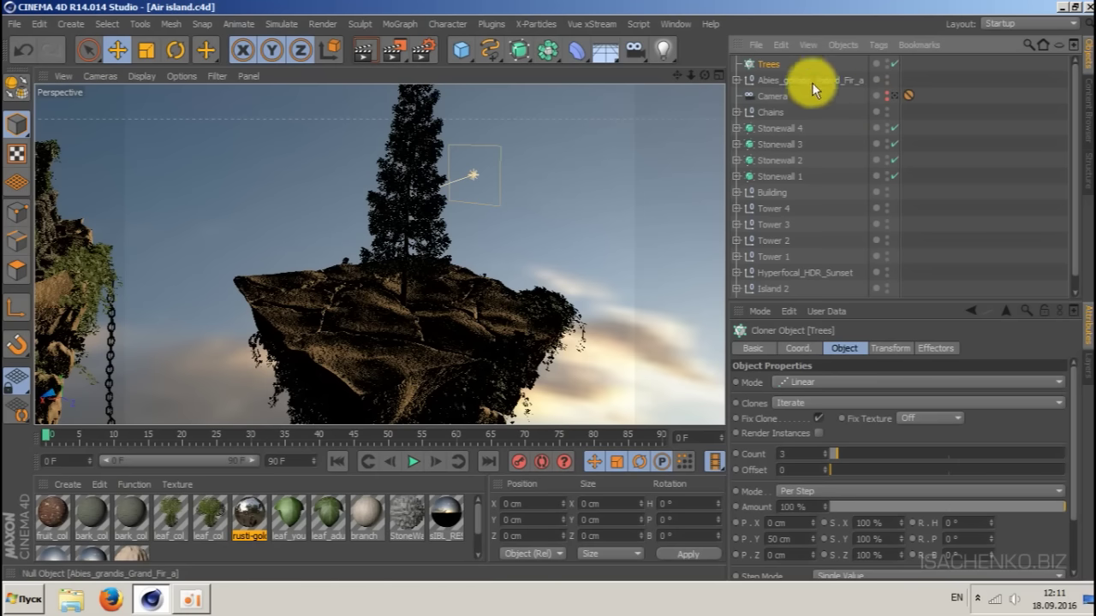
# - Make the fir object a child of the Trees cloner and rename it as Tree
pyautogui.moveTo(789, 78); pyautogui.dragTo(773, 65)
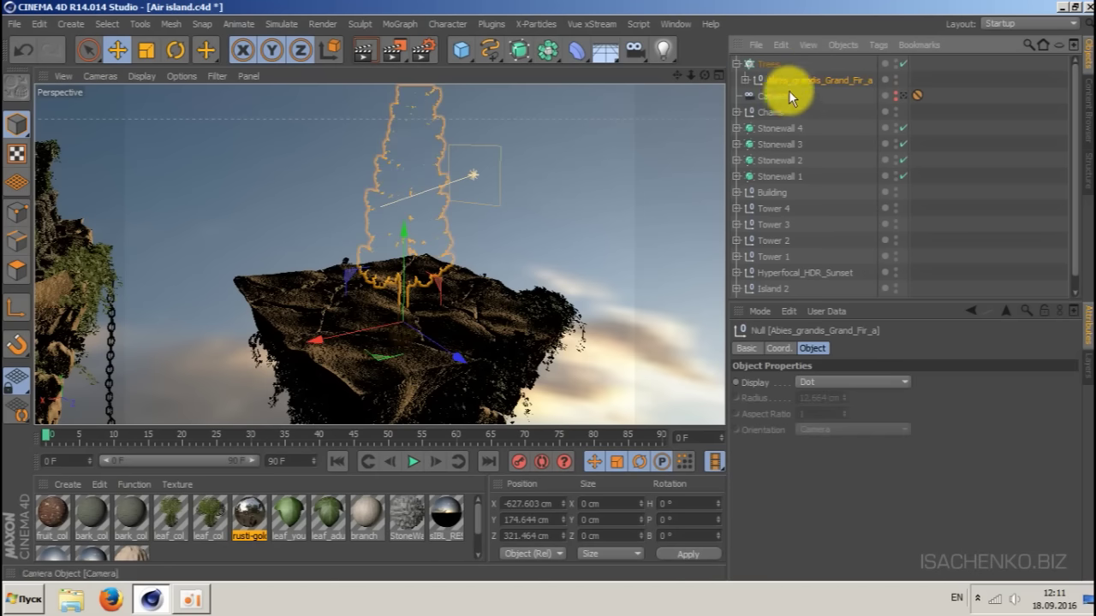
pyautogui.doubleClick(809, 79)
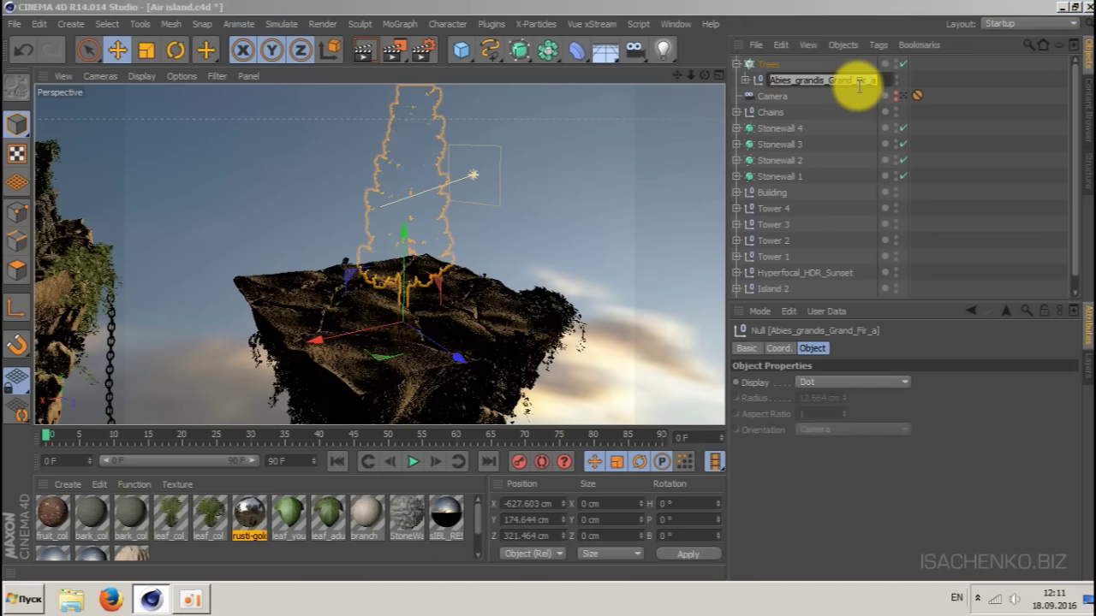
pyautogui.write('Tree')
pyautogui.press('Return')
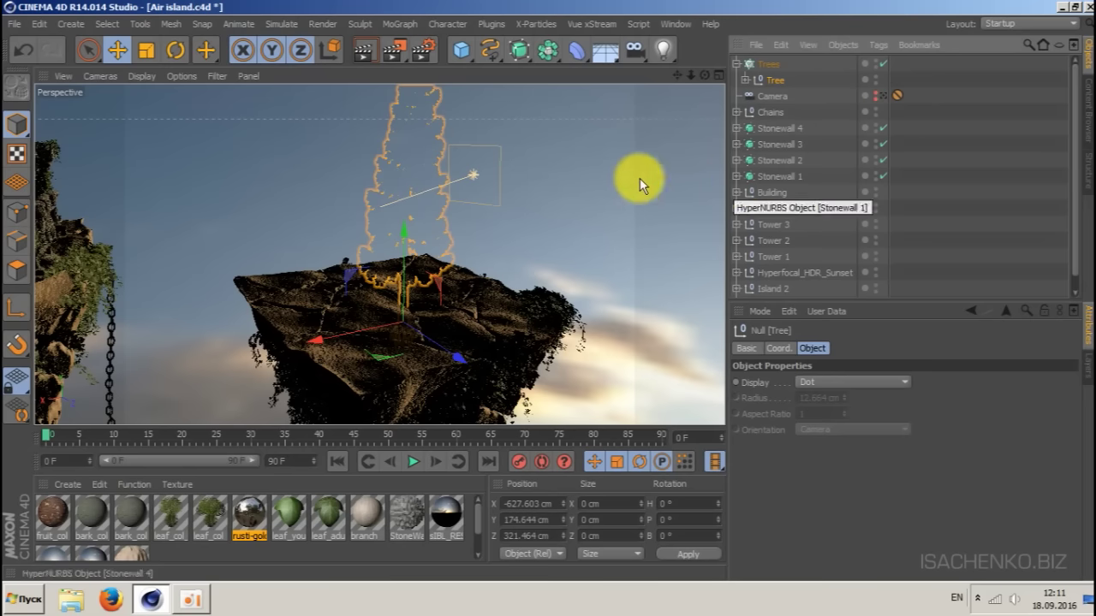
# - Set the Trees cloner to Grid Array mode with a vertical (Y) count of 1
pyautogui.click(764, 64)
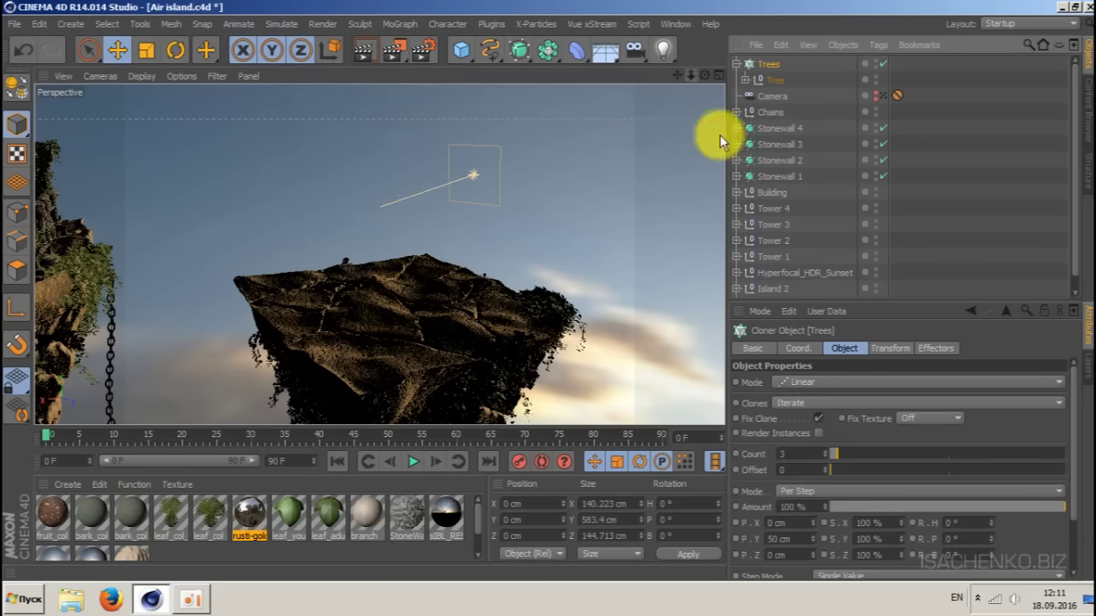
pyautogui.click(830, 383)
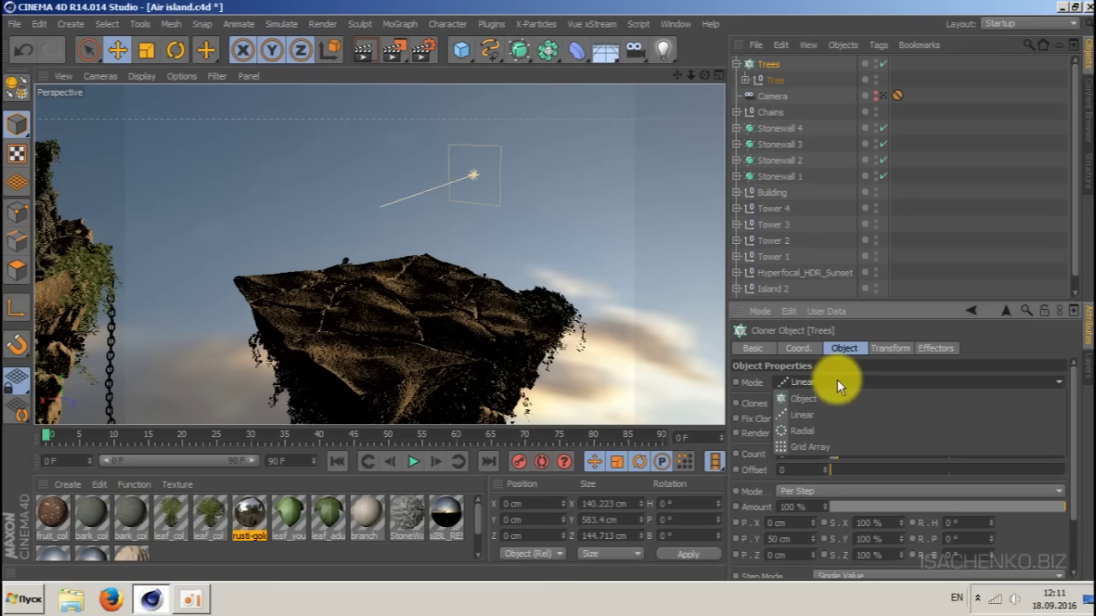
pyautogui.click(836, 444)
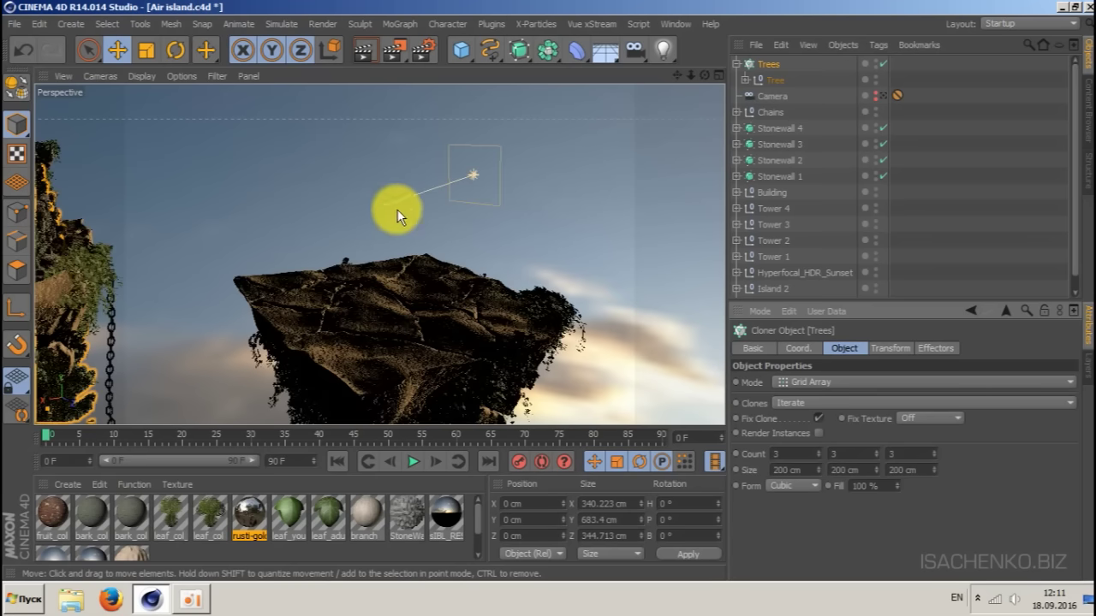
pyautogui.scroll(-3, 510, 253)
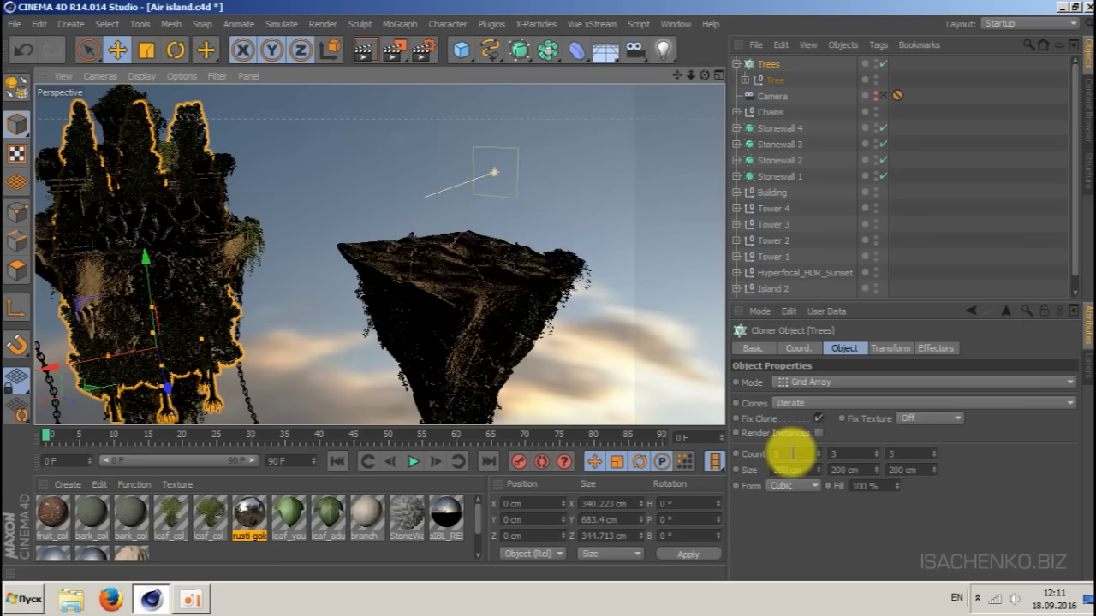
pyautogui.click(835, 454)
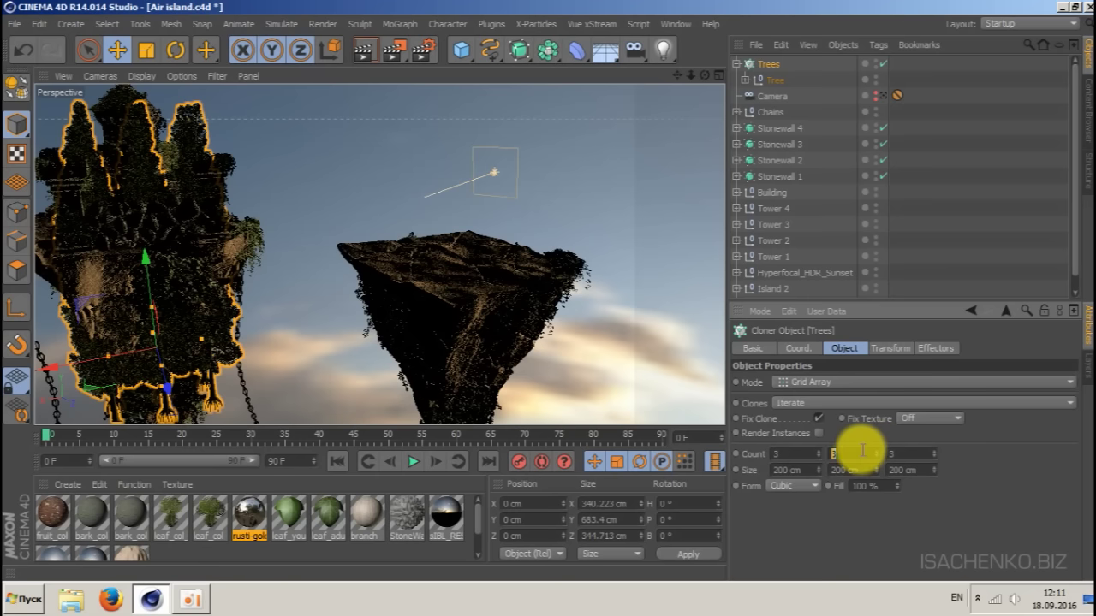
pyautogui.press('Return')
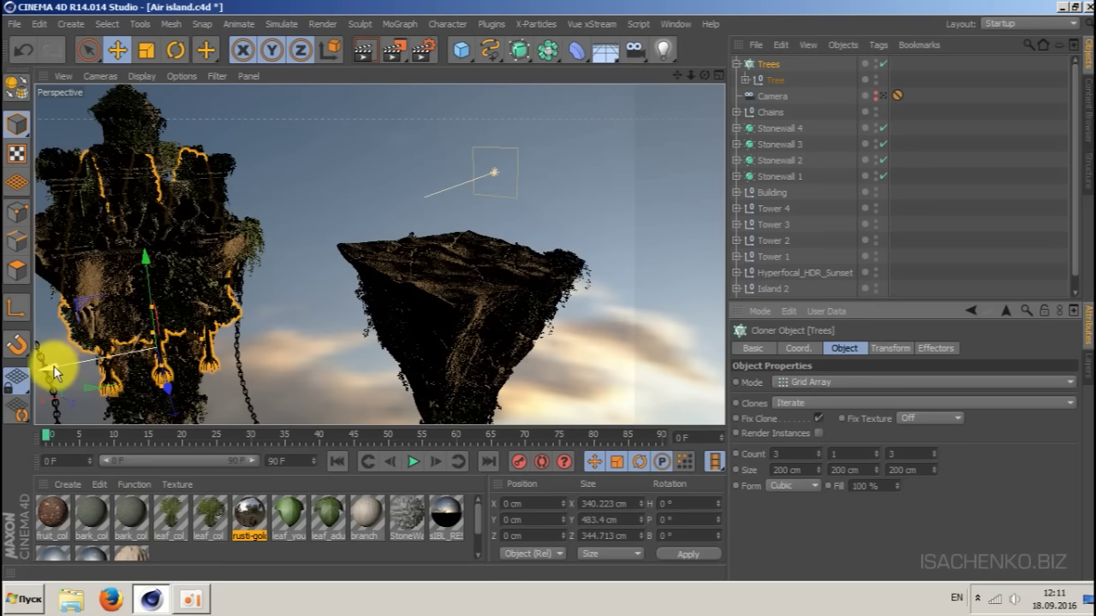
# - Move the Trees cloner onto the second island, to about X -633 cm, Y 187 cm and Z 298 cm
pyautogui.moveTo(53, 372); pyautogui.dragTo(368, 353)
pyautogui.moveTo(447, 253); pyautogui.dragTo(450, 173)
pyautogui.scroll(5, 495, 168)
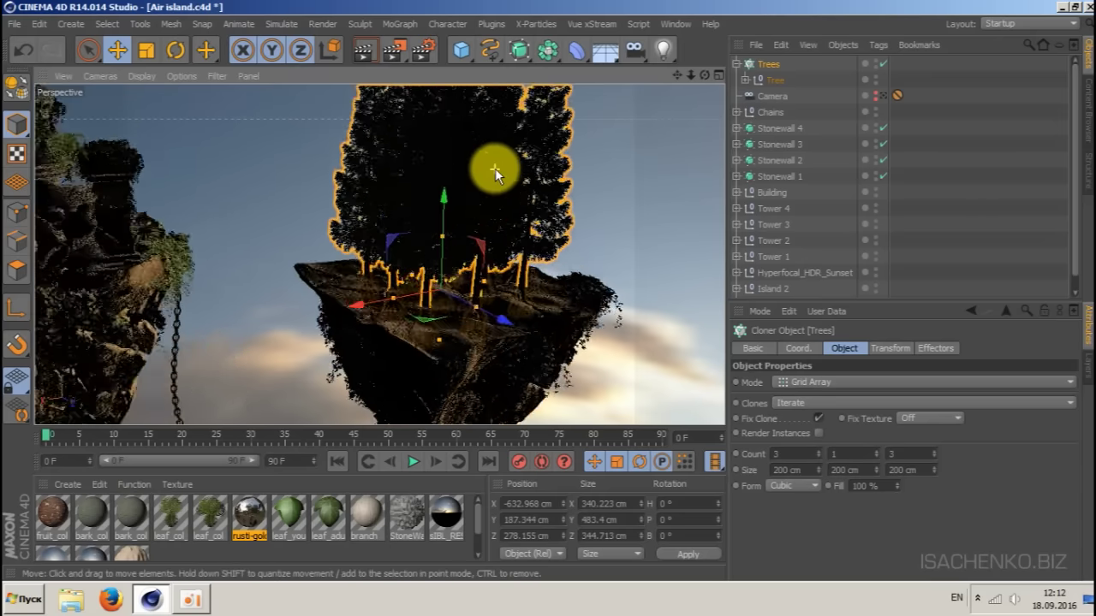
pyautogui.scroll(2, 494, 167)
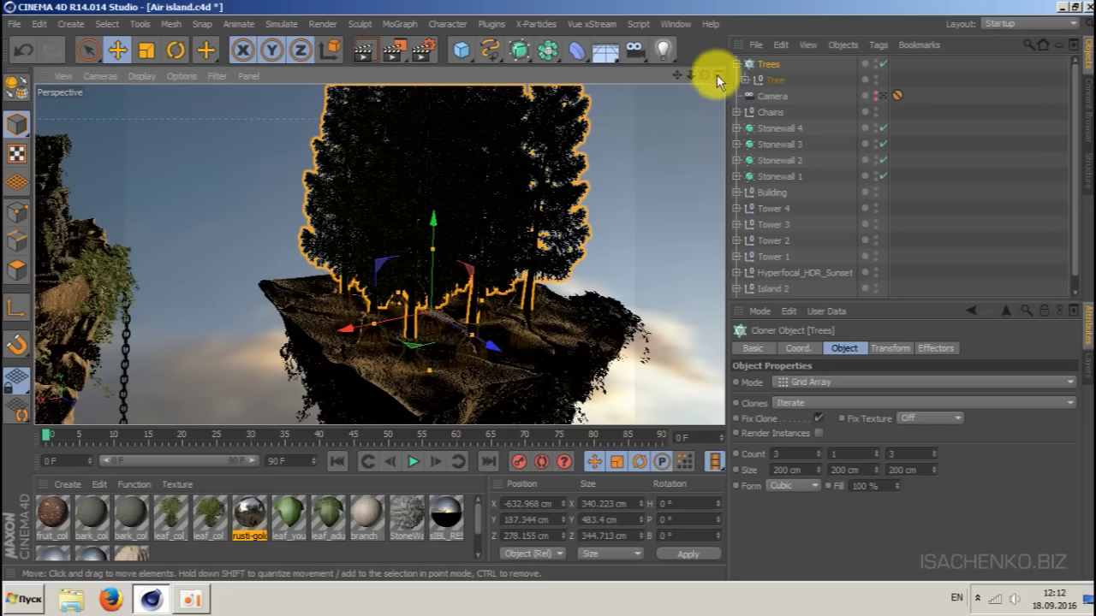
pyautogui.moveTo(705, 70); pyautogui.dragTo(525, 262)
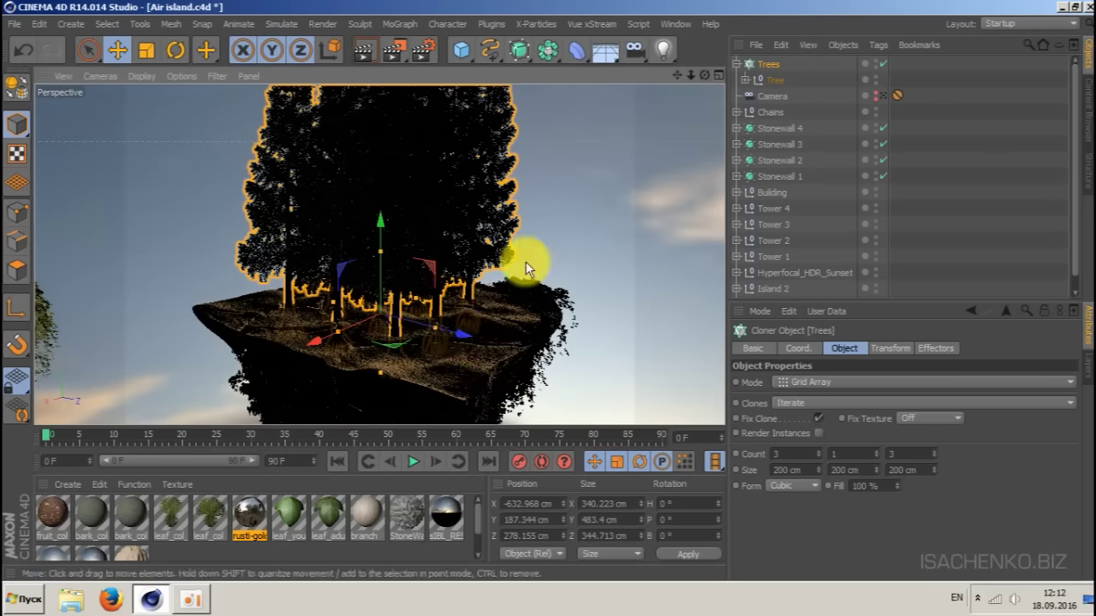
pyautogui.moveTo(464, 332); pyautogui.dragTo(477, 335)
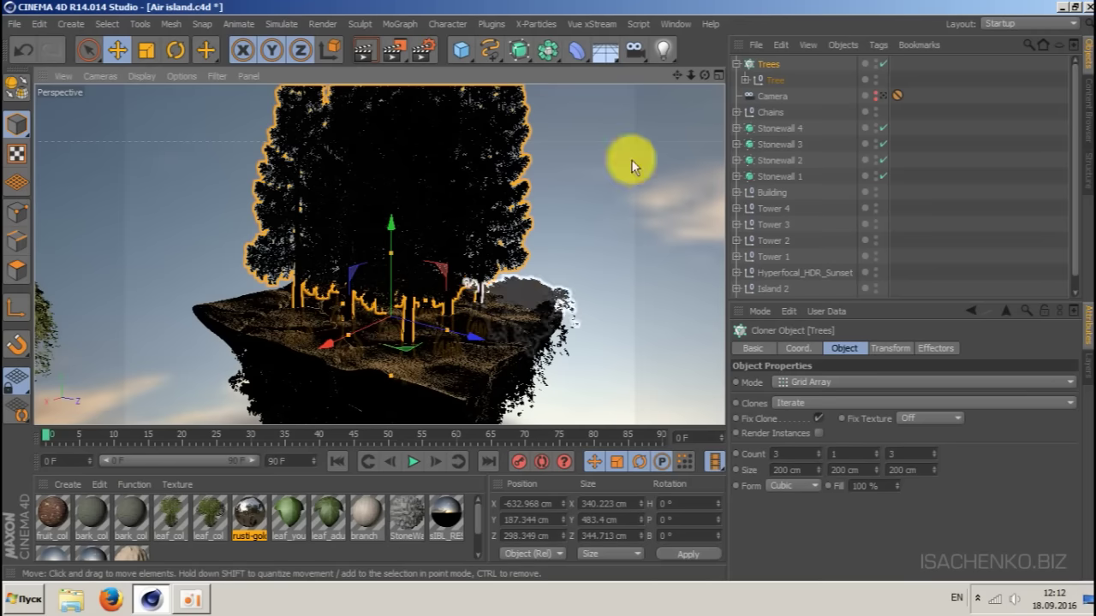
# - Switch the viewport to a wireframe-style display with the cloned trees and the island in view
pyautogui.moveTo(704, 76); pyautogui.dragTo(658, 107)
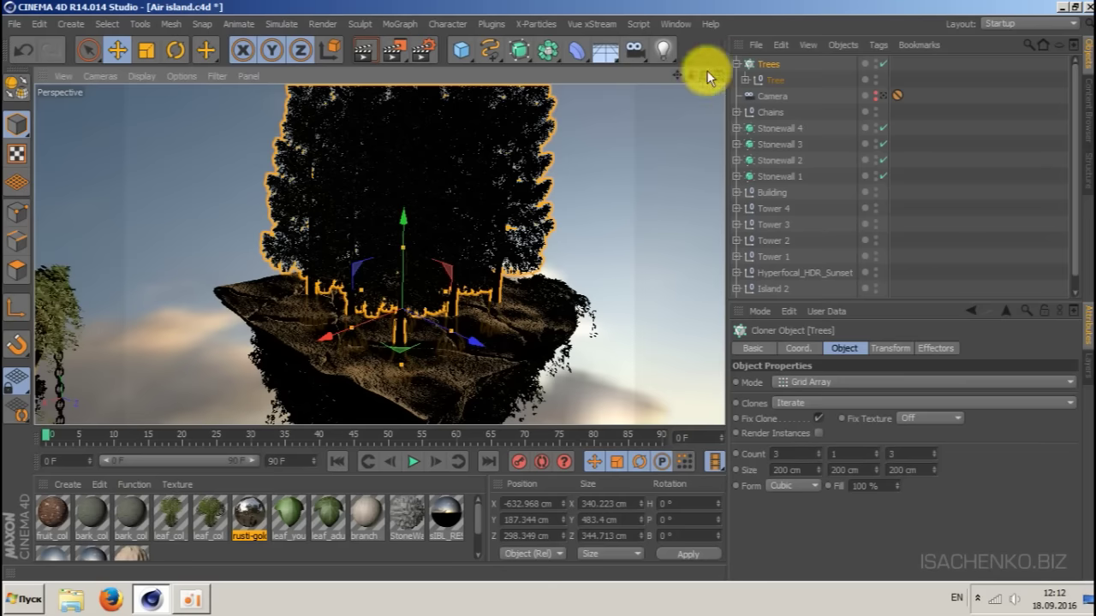
pyautogui.moveTo(705, 75); pyautogui.dragTo(651, 82)
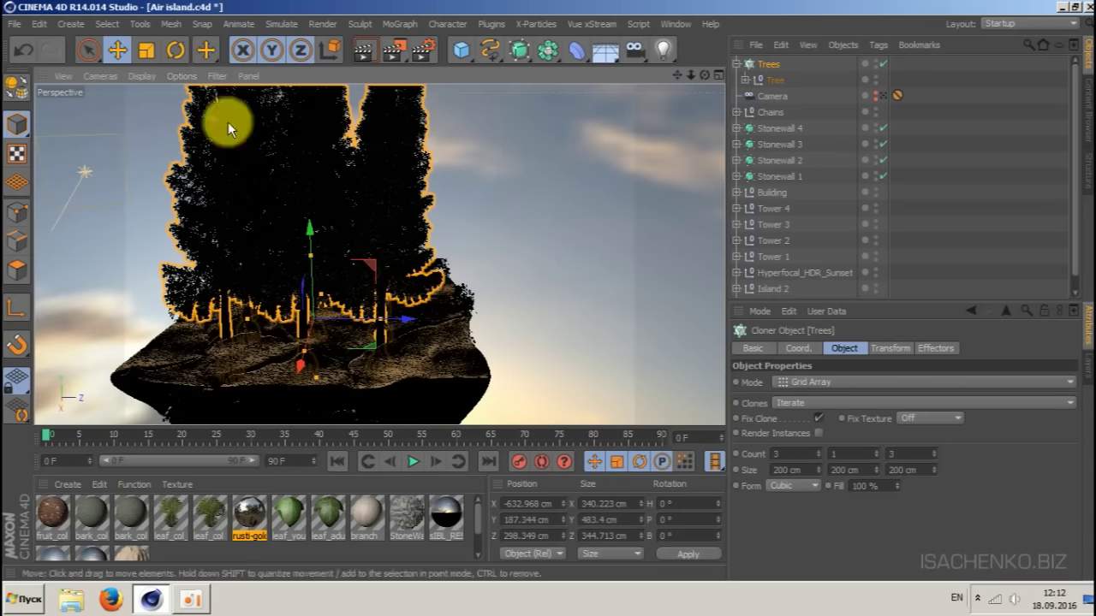
pyautogui.click(140, 75)
pyautogui.click(173, 193)
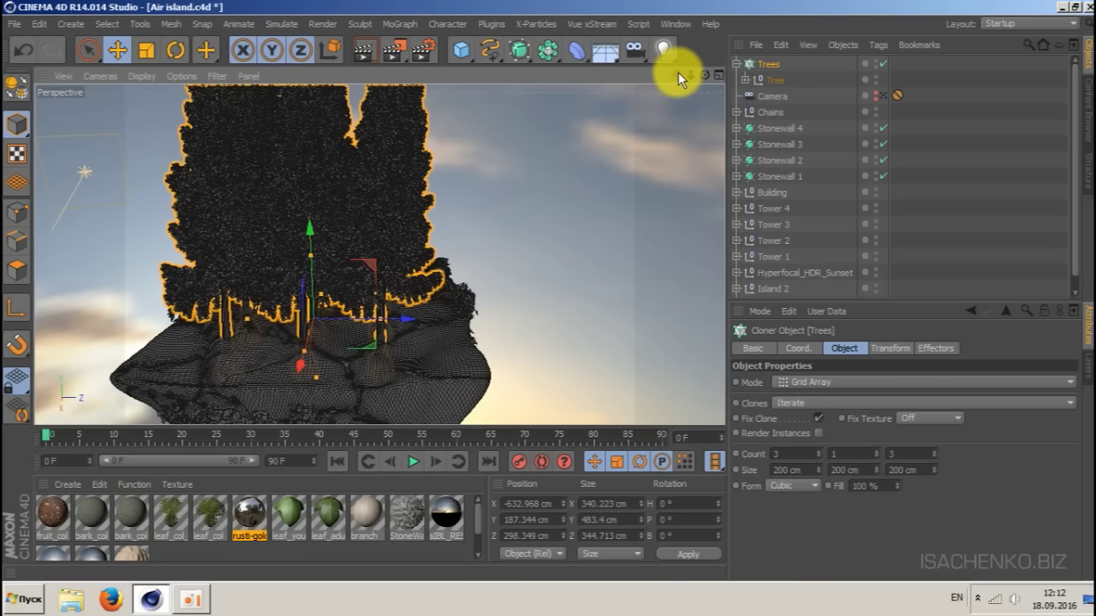
pyautogui.moveTo(678, 74); pyautogui.dragTo(721, 72)
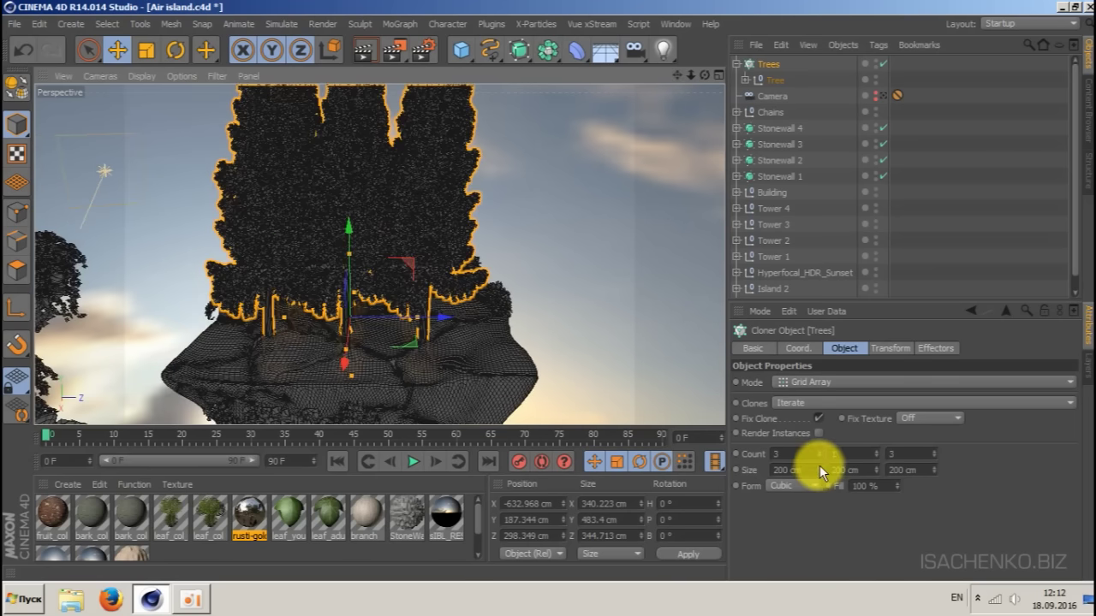
# - Set the Trees cloner's grid size to 300 cm in both X and Z
pyautogui.moveTo(819, 465); pyautogui.dragTo(819, 438)
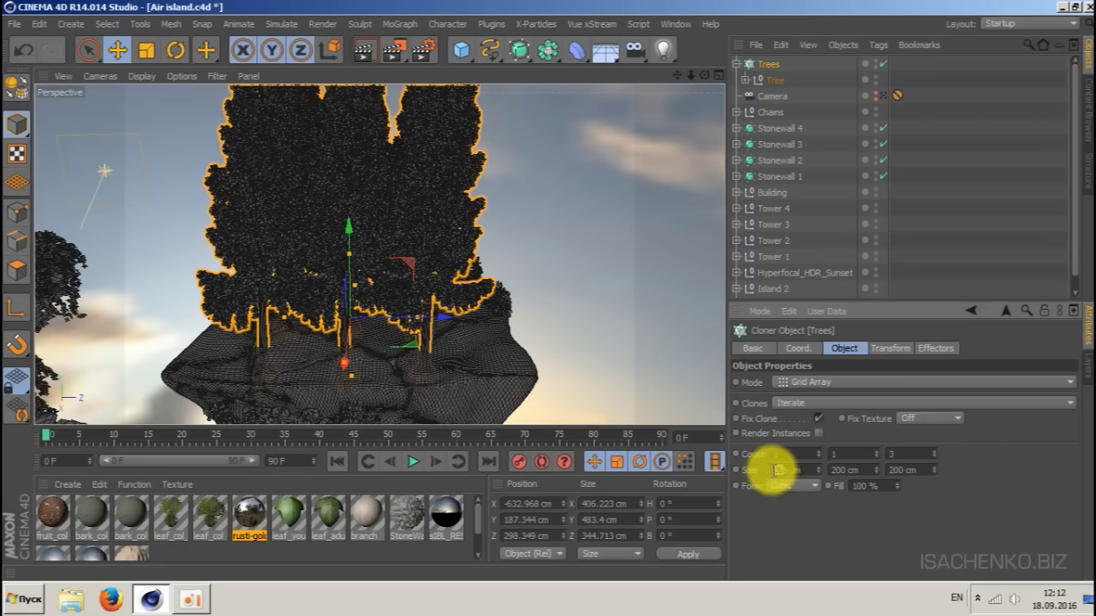
pyautogui.doubleClick(793, 470)
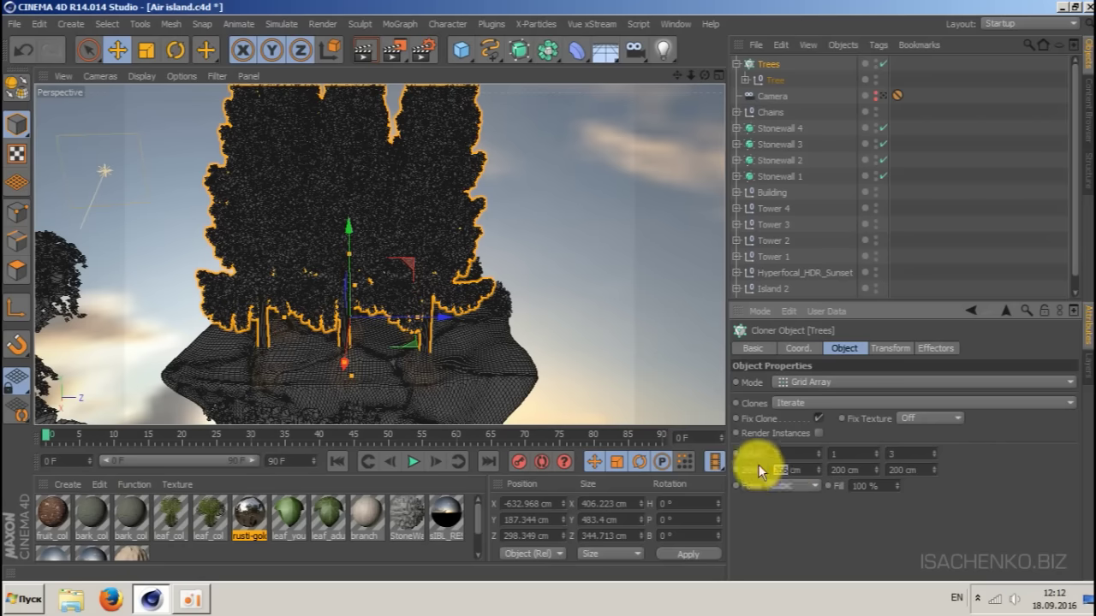
pyautogui.write('200')
pyautogui.press('Return')
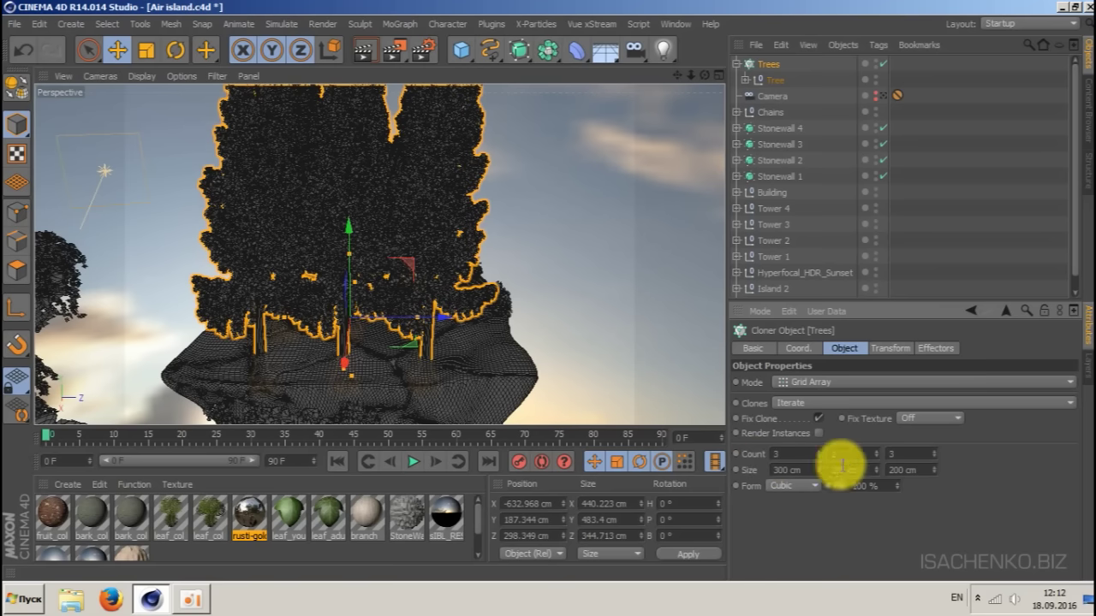
pyautogui.doubleClick(899, 470)
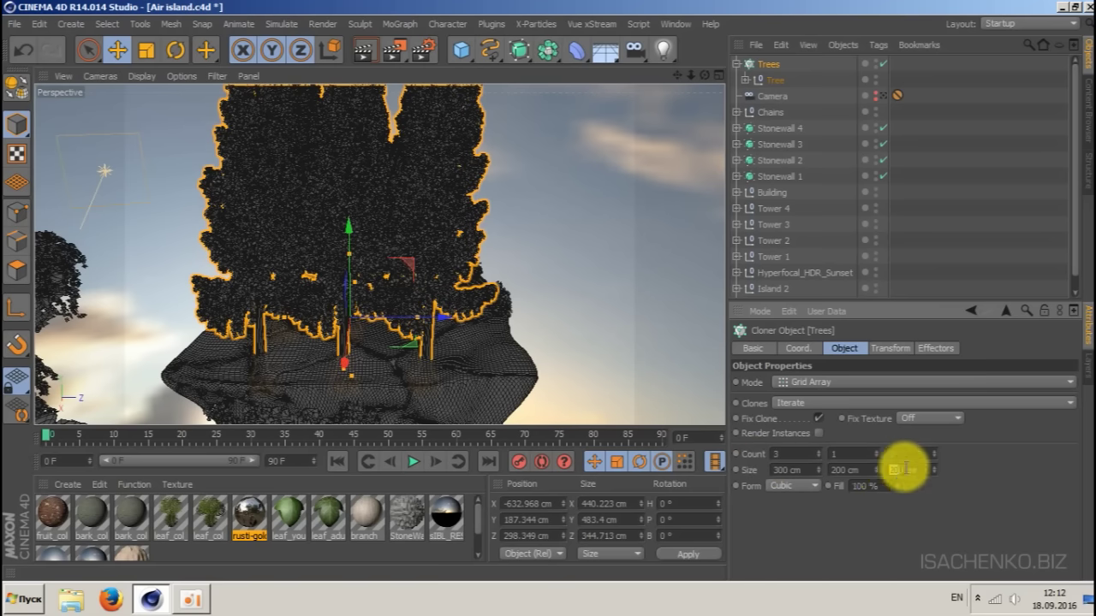
pyautogui.write('300')
pyautogui.press('Return')
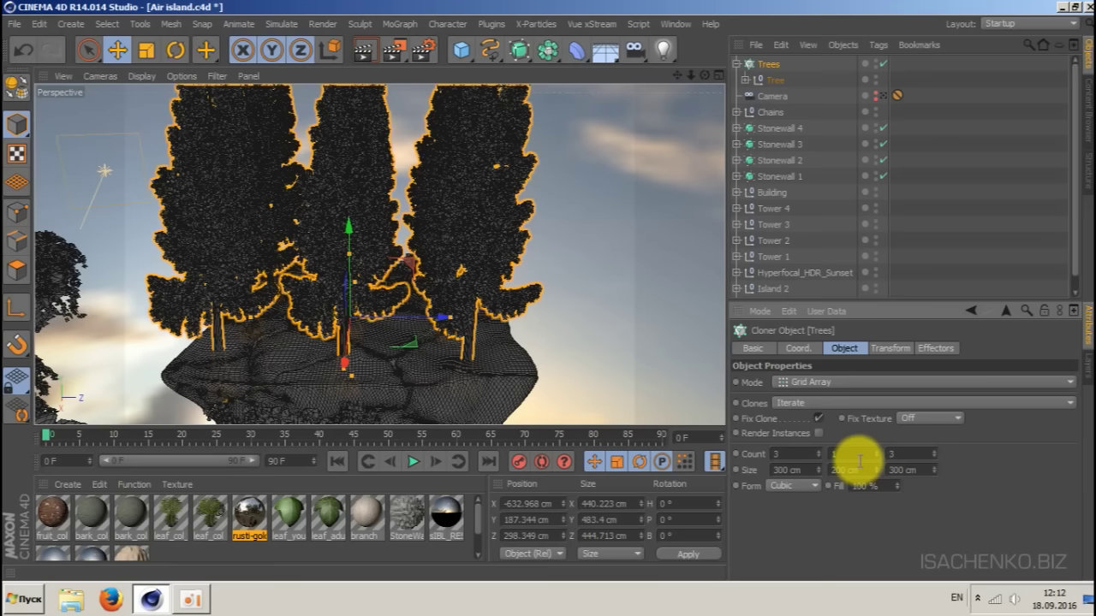
# - Save the scene with the grid of trees standing on the second island
pyautogui.moveTo(704, 75); pyautogui.dragTo(557, 60)
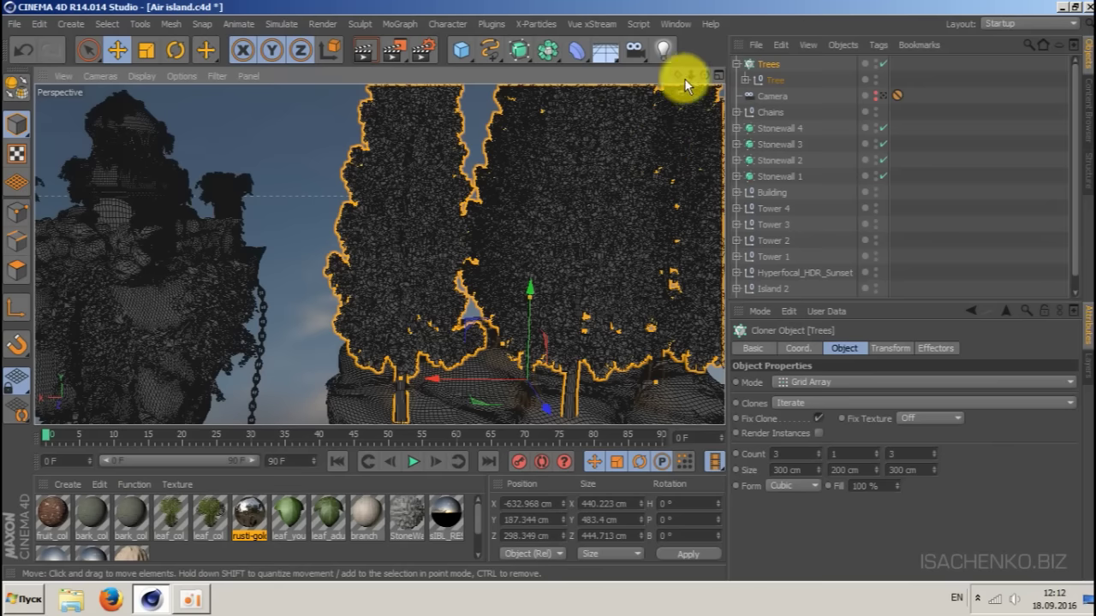
pyautogui.moveTo(704, 77); pyautogui.dragTo(658, 96)
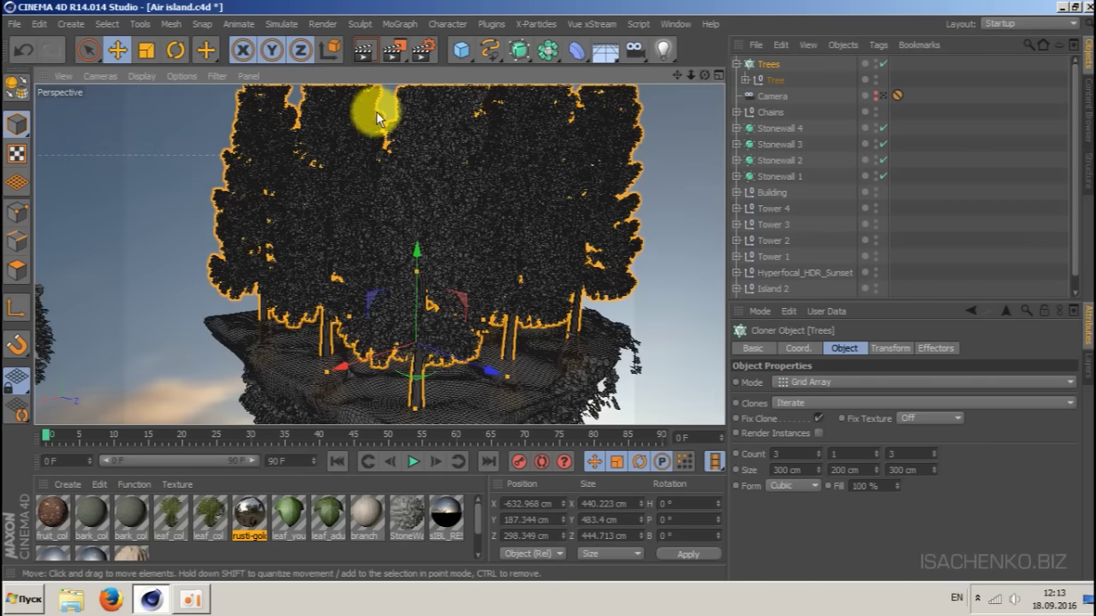
pyautogui.hotkey('ctrl', 's')
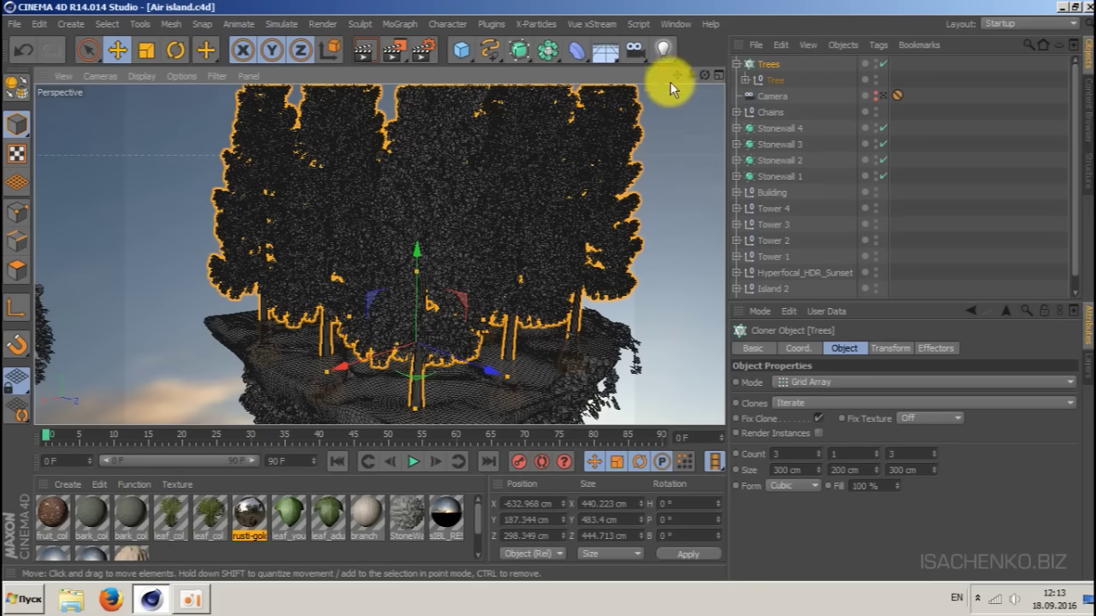
# - Add a MoGraph Random effector to the Trees cloner and select it for editing
pyautogui.moveTo(691, 73); pyautogui.dragTo(656, 82)
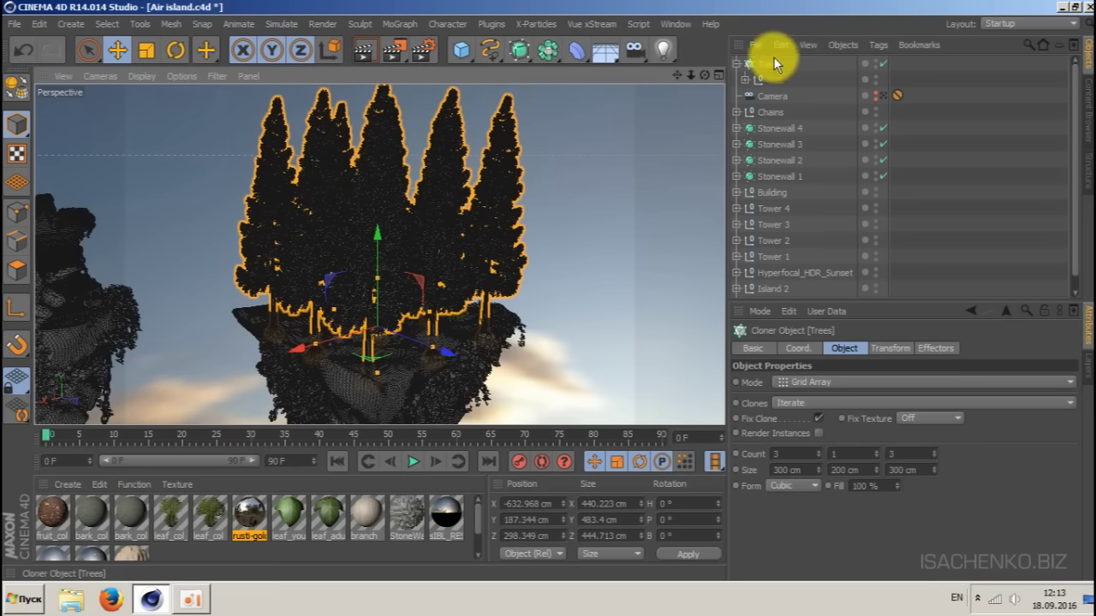
pyautogui.click(398, 24)
pyautogui.moveTo(410, 51)
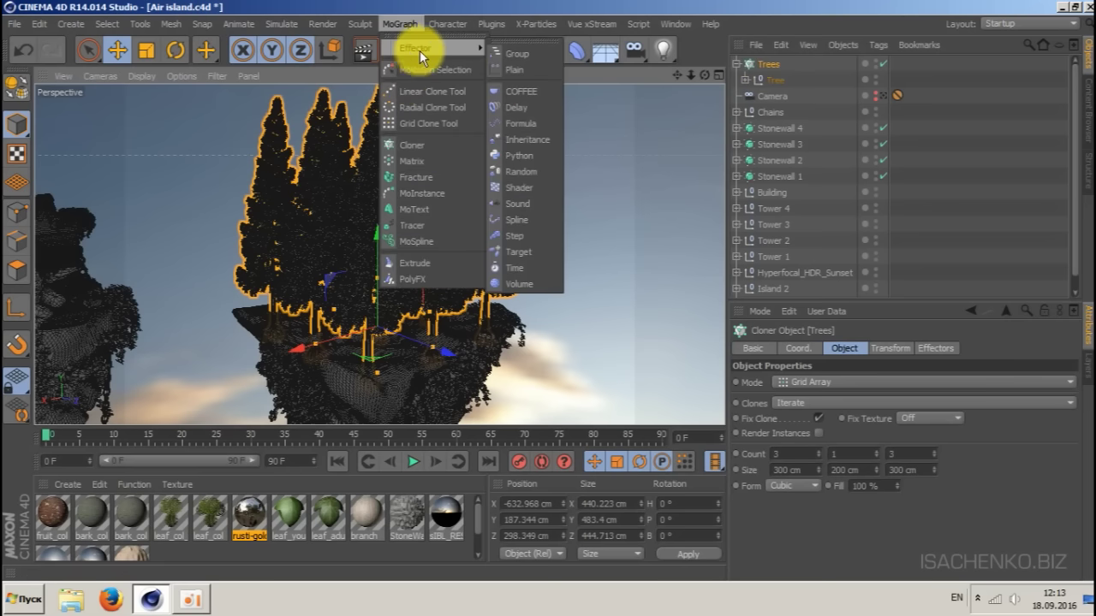
pyautogui.click(516, 171)
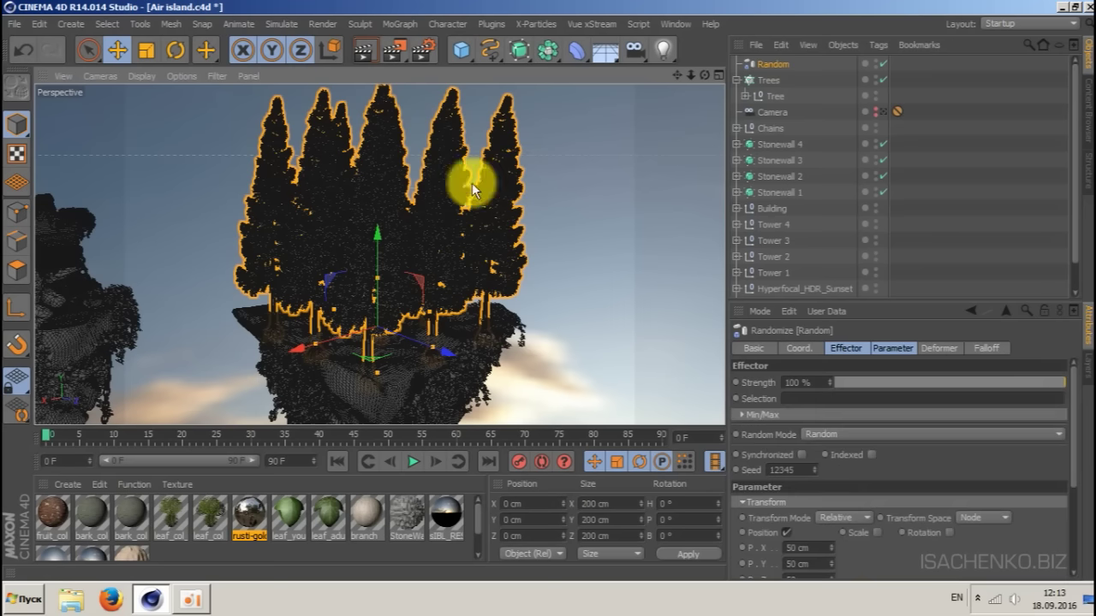
pyautogui.click(771, 64)
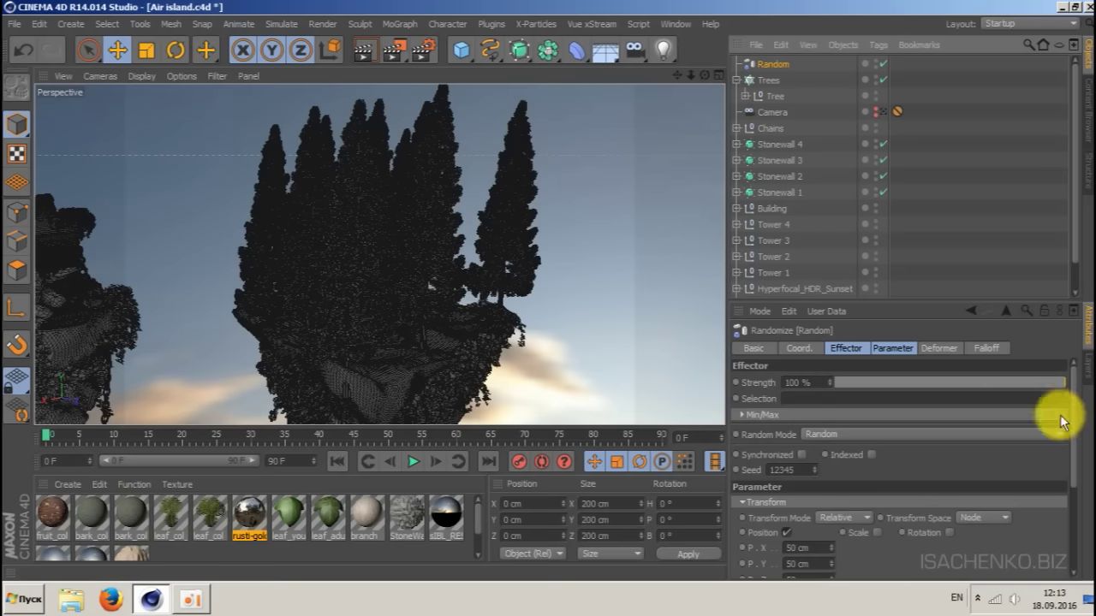
# - Set the Random effector's vertical (Y) position variation to 0 cm so the trees keep their height on the island
pyautogui.click(893, 348)
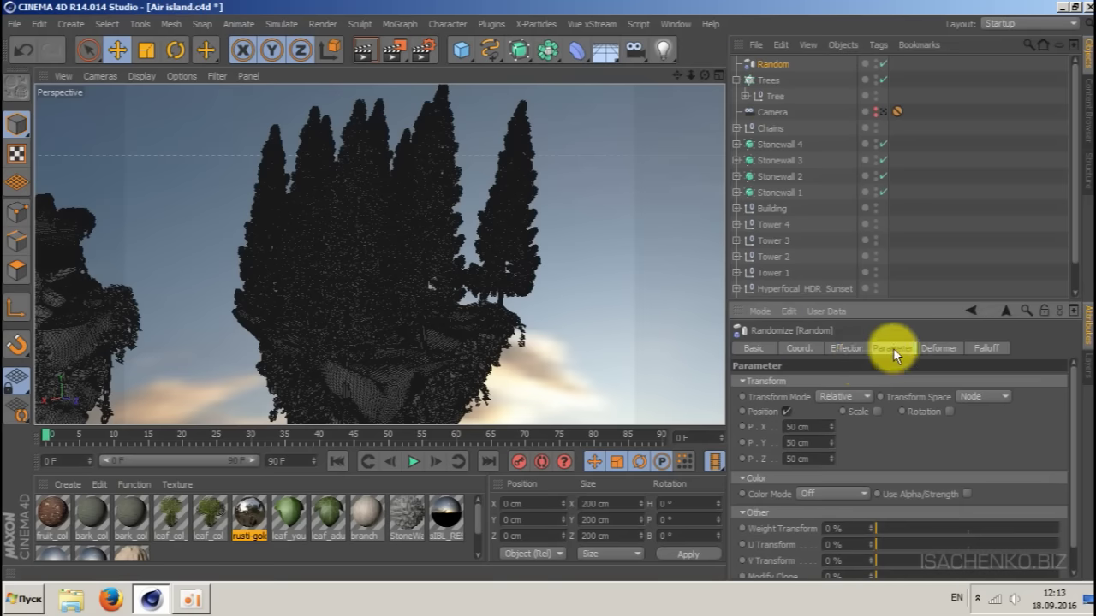
pyautogui.click(785, 412)
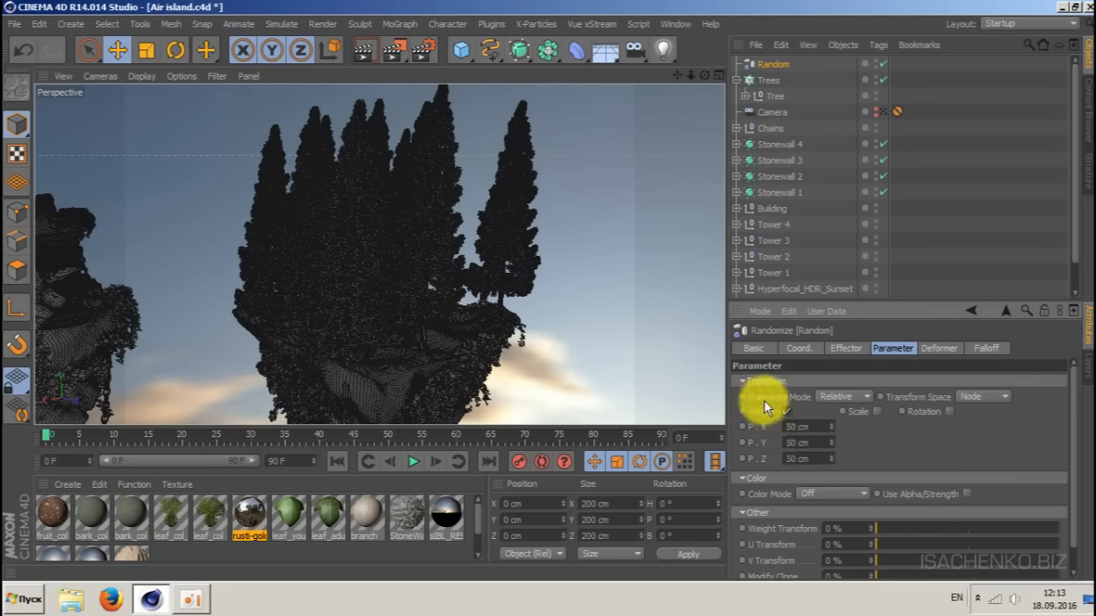
pyautogui.doubleClick(793, 441)
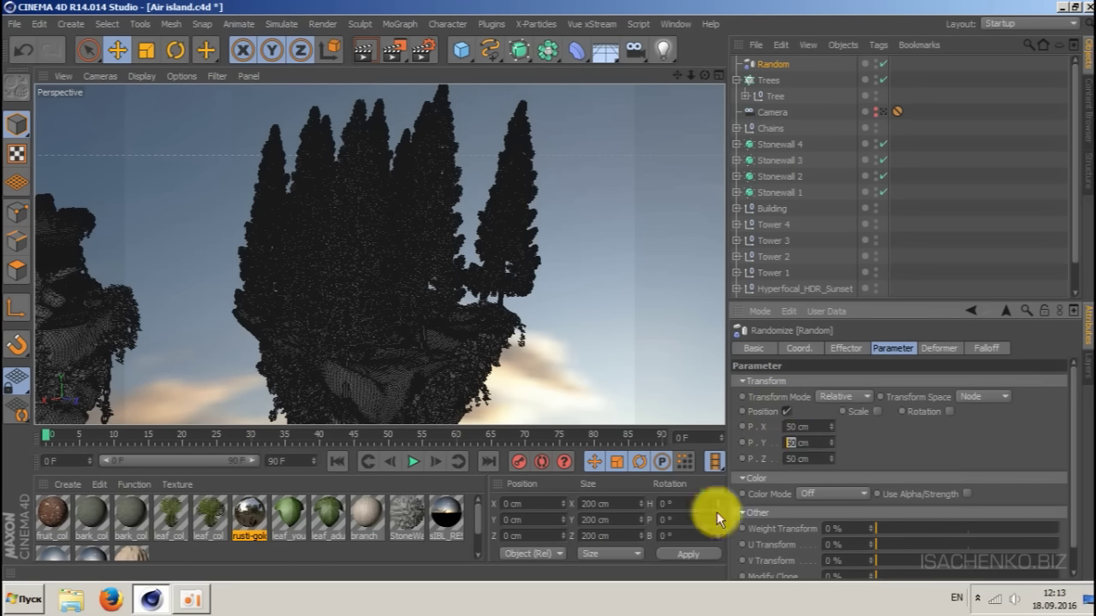
pyautogui.write('0')
pyautogui.press('Return')
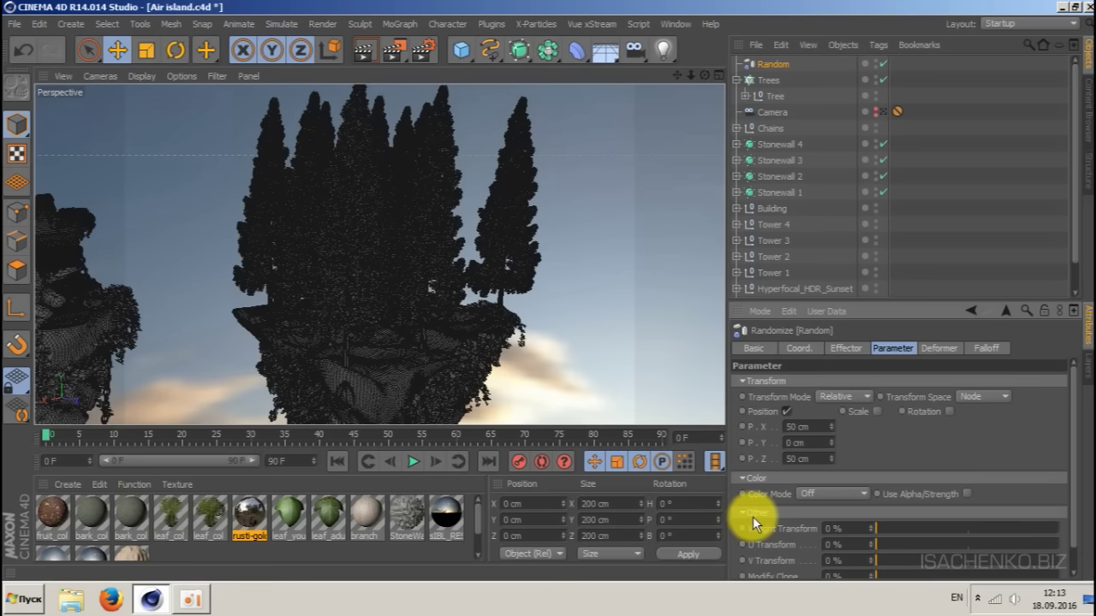
# - Try a Random effector position variation of 30 cm in both X and Z
pyautogui.moveTo(705, 76); pyautogui.dragTo(676, 84)
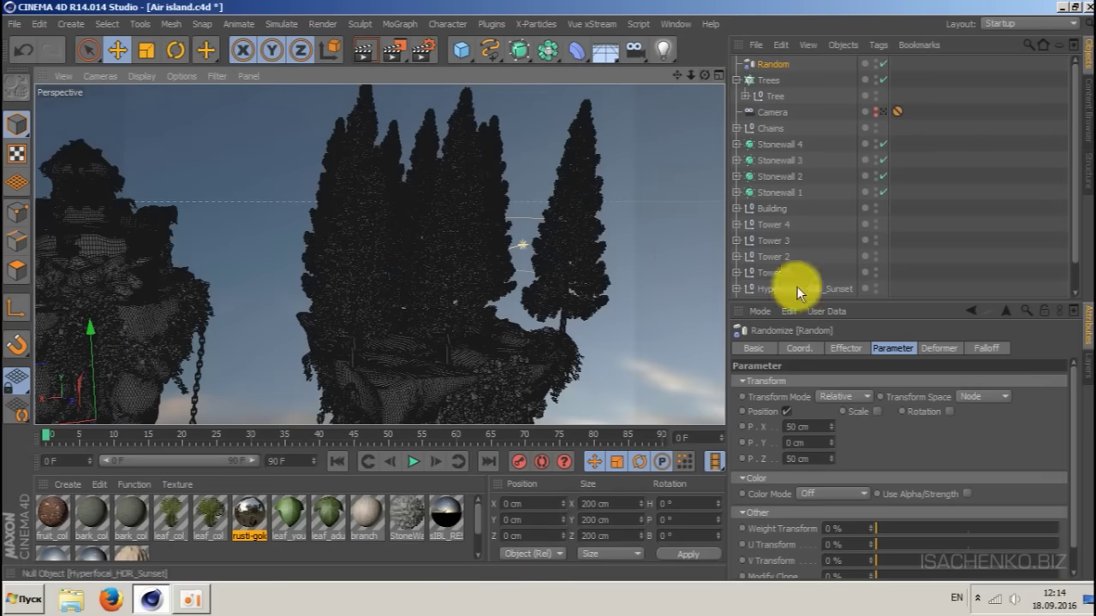
pyautogui.click(795, 425)
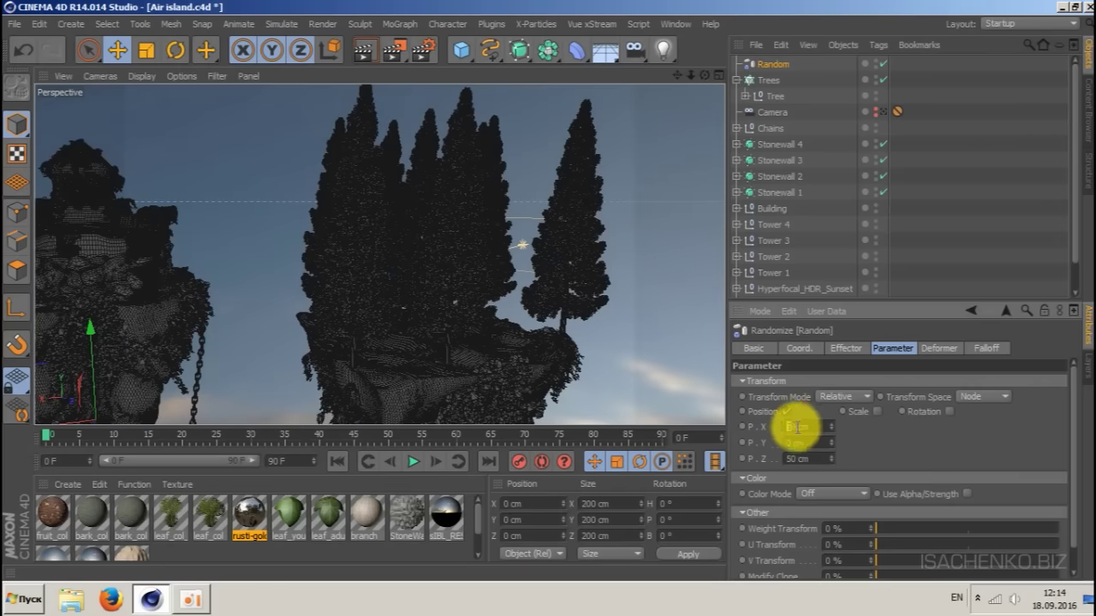
pyautogui.write('30')
pyautogui.press('Tab')
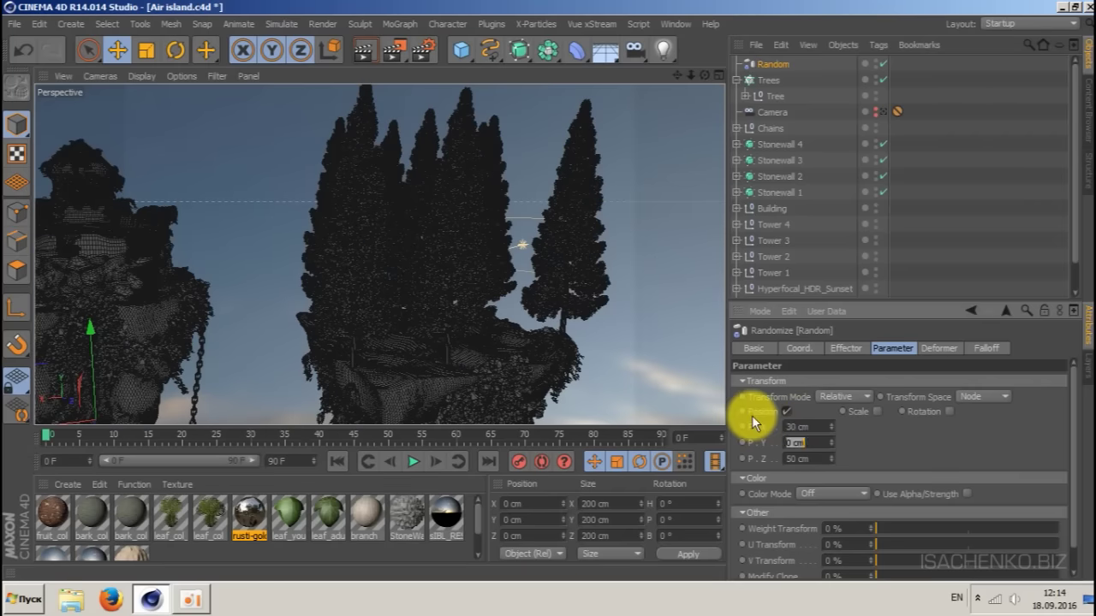
pyautogui.press('Tab')
pyautogui.write('30')
pyautogui.press('Return')
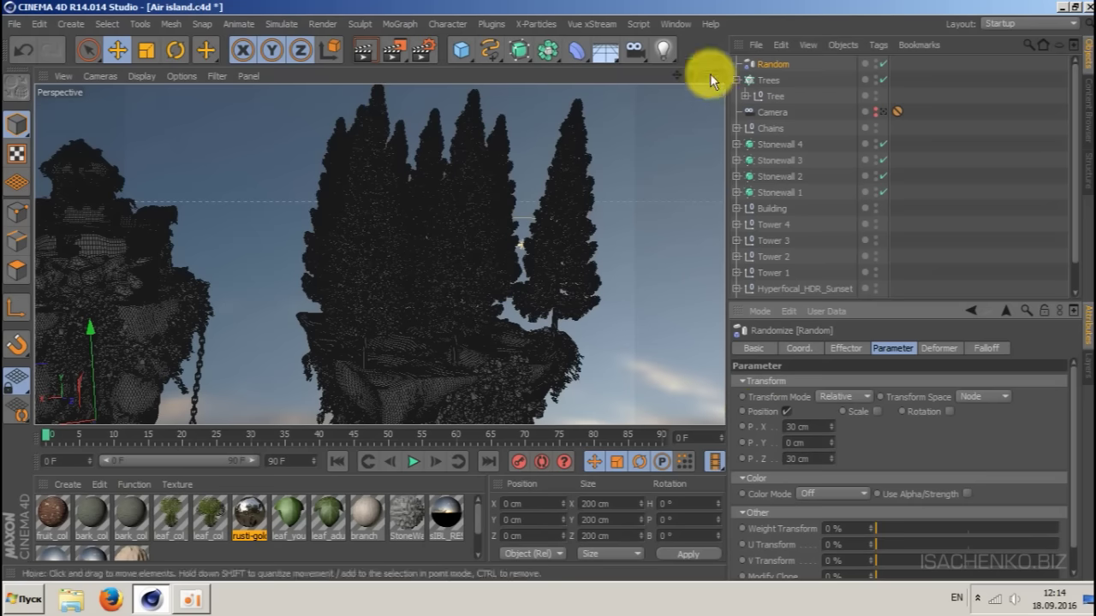
# - Set the Random effector's position variation to 25 cm in both X and Z
pyautogui.moveTo(705, 76); pyautogui.dragTo(825, 85)
pyautogui.moveTo(797, 425); pyautogui.dragTo(756, 419)
pyautogui.write('25')
pyautogui.press('Tab')
pyautogui.press('Tab')
pyautogui.write('25')
pyautogui.press('Return')
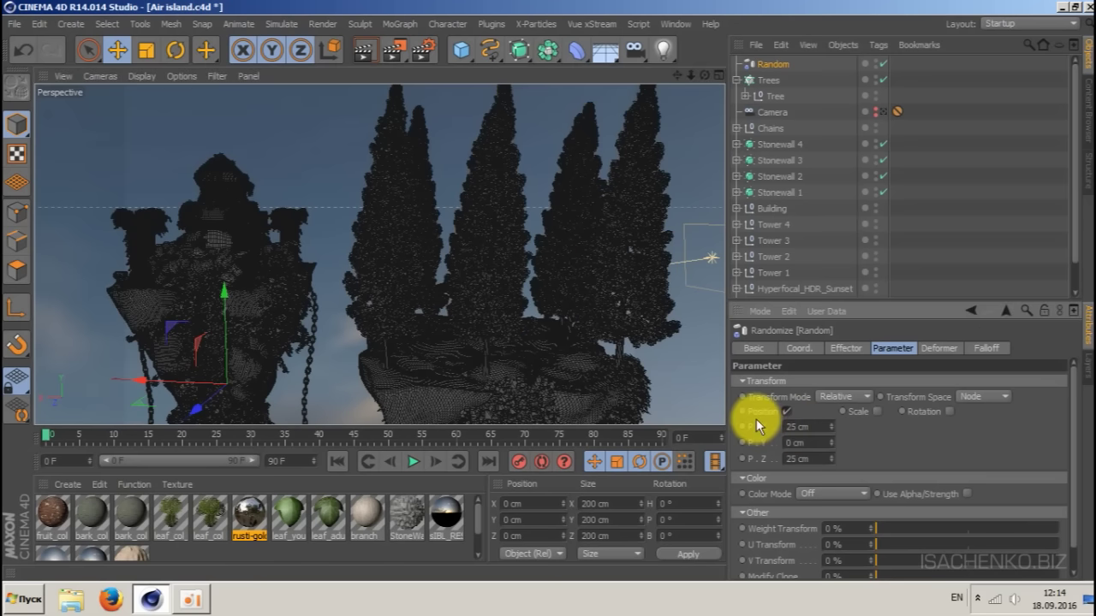
# - Enable scale variation on the Random effector and make it a uniform scale
pyautogui.moveTo(705, 75); pyautogui.dragTo(783, 115)
pyautogui.keyDown('alt'); pyautogui.moveTo(379, 254); pyautogui.dragTo(379, 255); pyautogui.keyUp('alt')
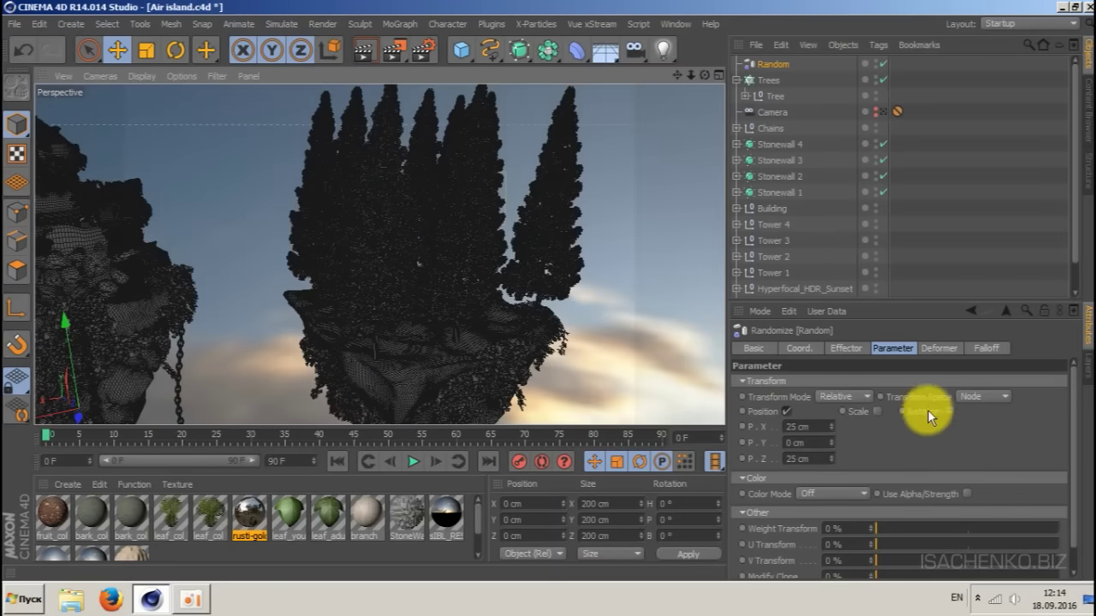
pyautogui.click(885, 411)
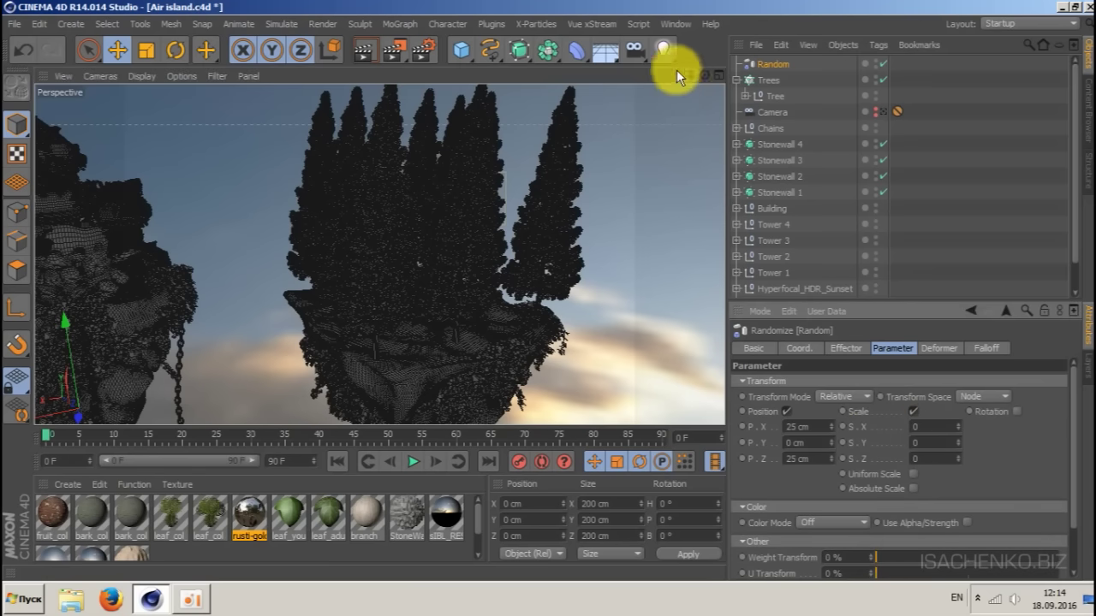
pyautogui.moveTo(676, 72); pyautogui.dragTo(663, 81)
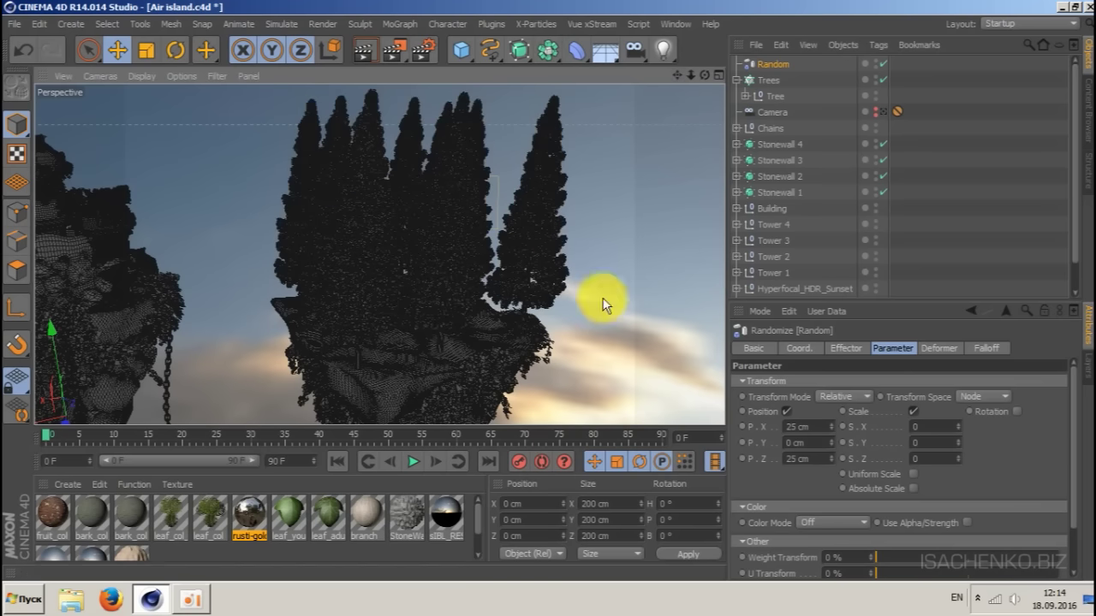
pyautogui.moveTo(705, 74); pyautogui.dragTo(703, 80)
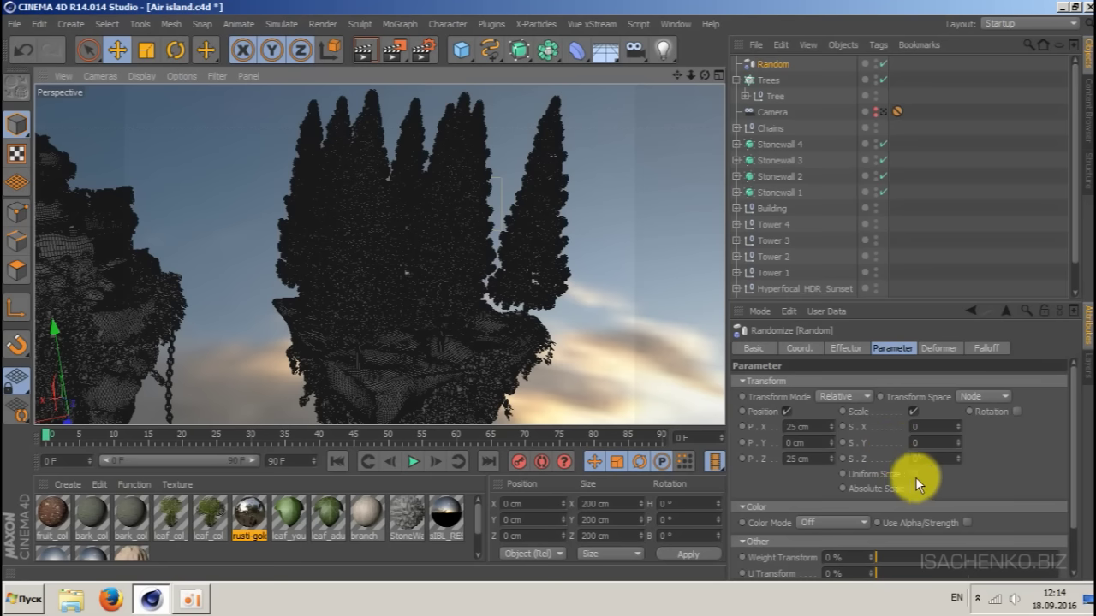
pyautogui.click(912, 473)
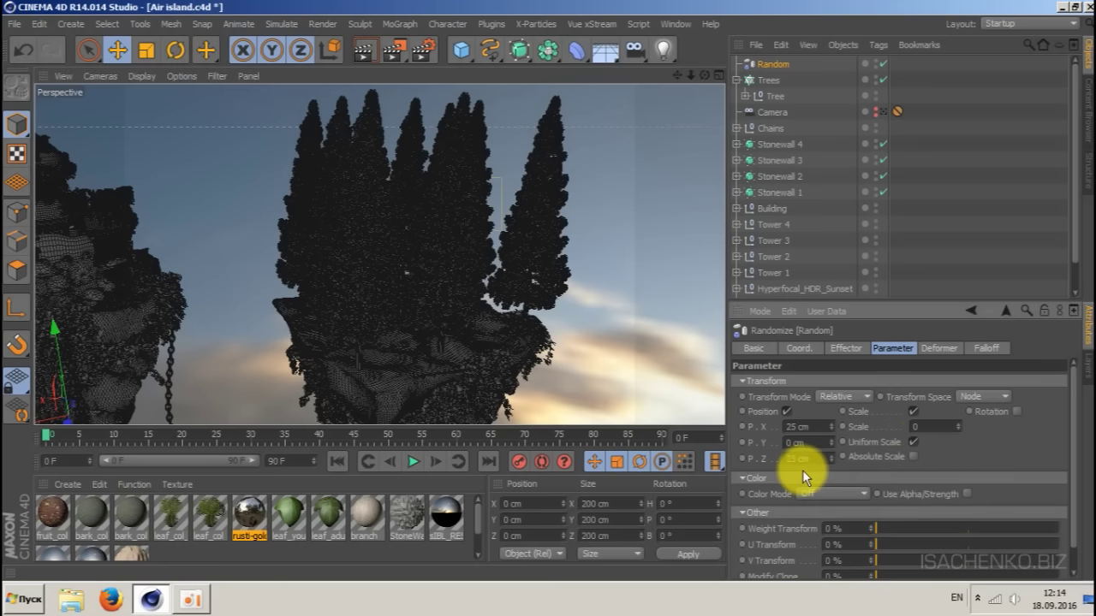
# - Try uniform scale variations of 1, 0.5 and 0.2 on the Random effector
pyautogui.doubleClick(923, 427)
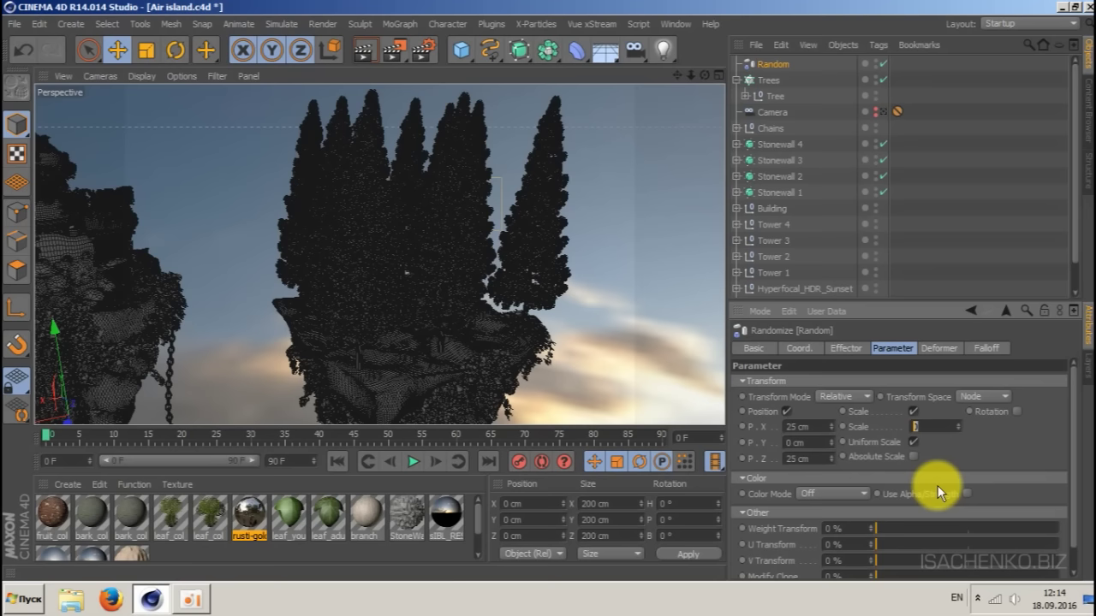
pyautogui.write('1')
pyautogui.press('Return')
pyautogui.moveTo(705, 75); pyautogui.dragTo(681, 35)
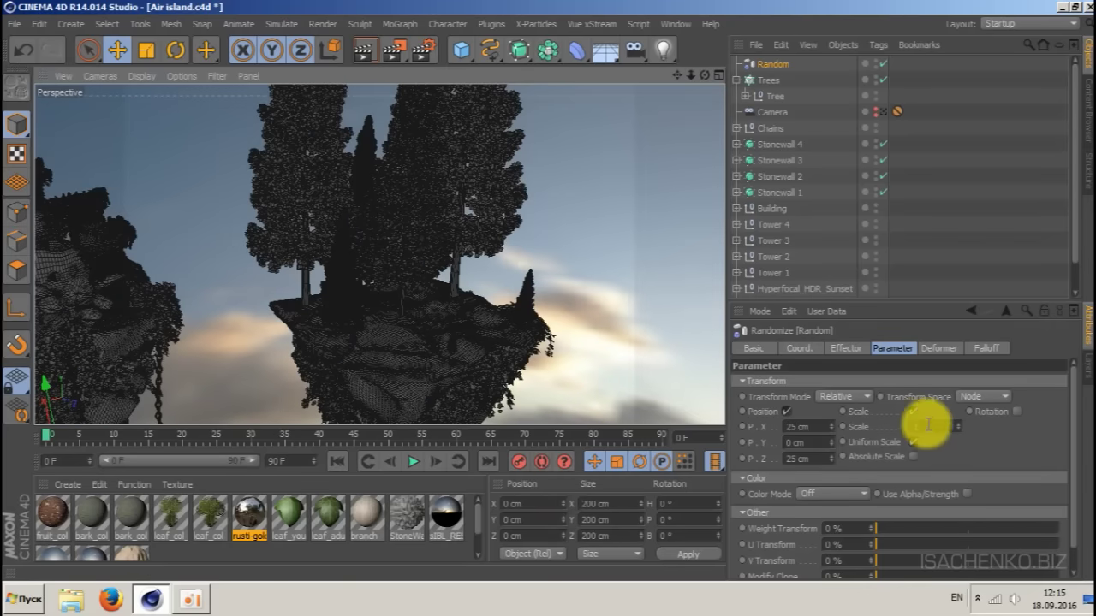
pyautogui.moveTo(931, 426); pyautogui.dragTo(863, 425)
pyautogui.write('0.5')
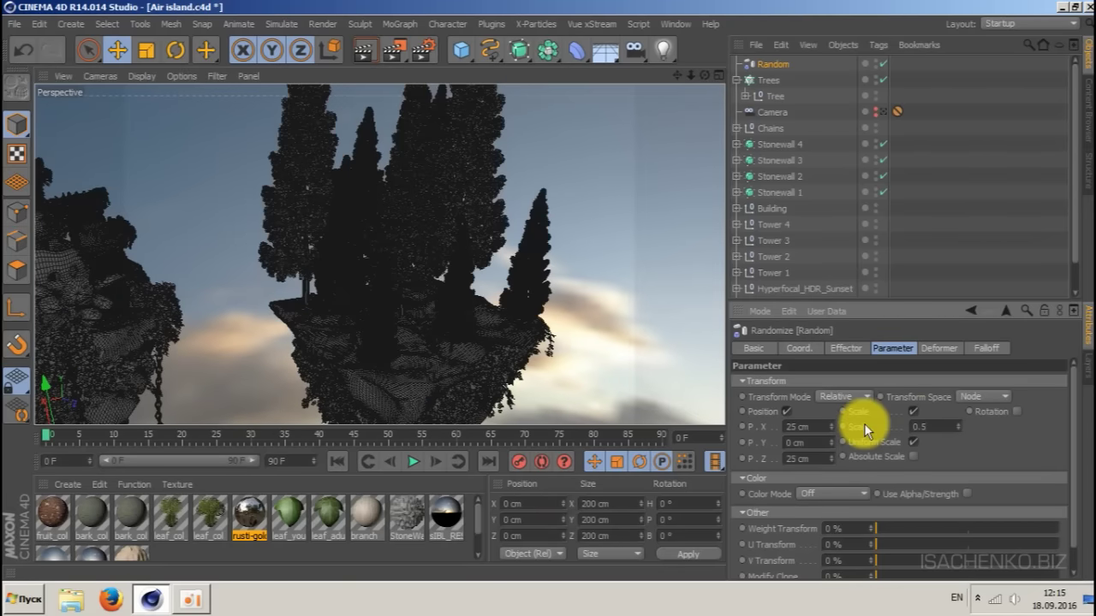
pyautogui.click(937, 427)
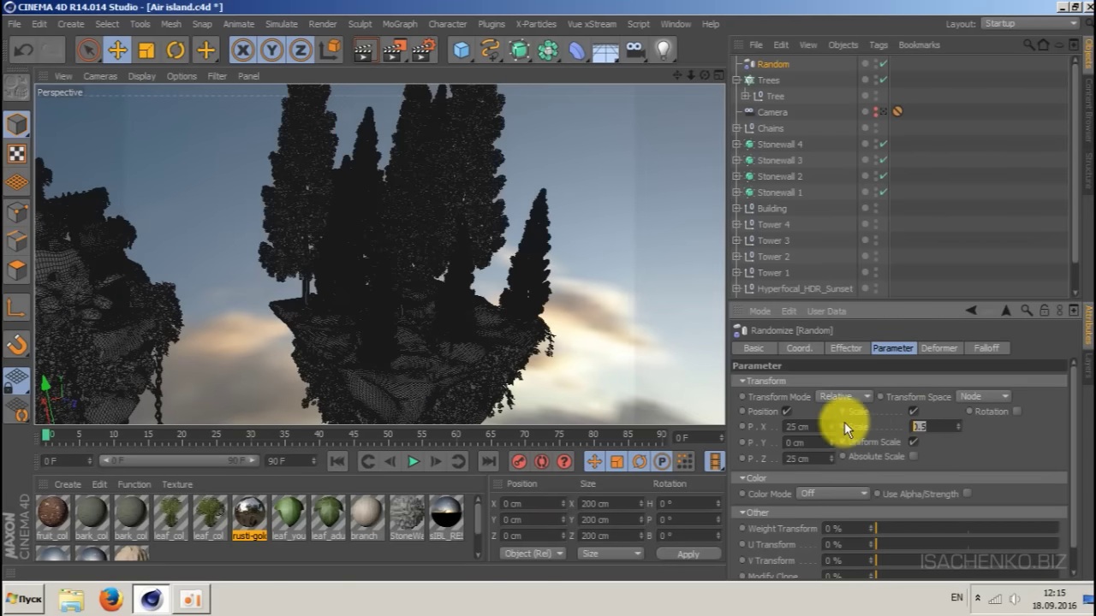
pyautogui.write('0.2')
pyautogui.press('Return')
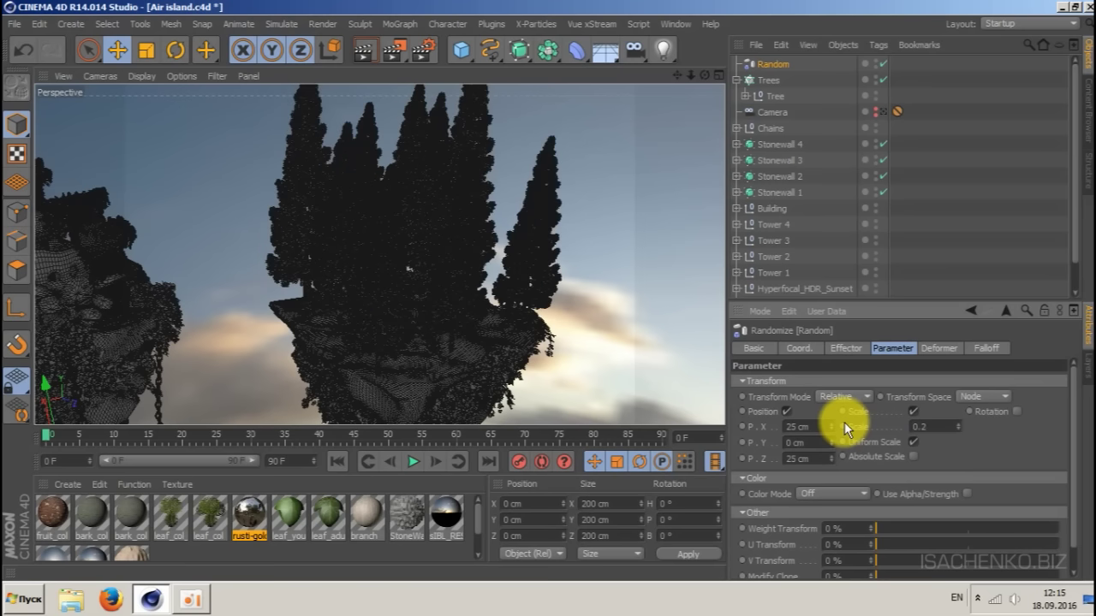
# - Set the Random effector's uniform scale variation to 0.25
pyautogui.moveTo(931, 429); pyautogui.dragTo(863, 424)
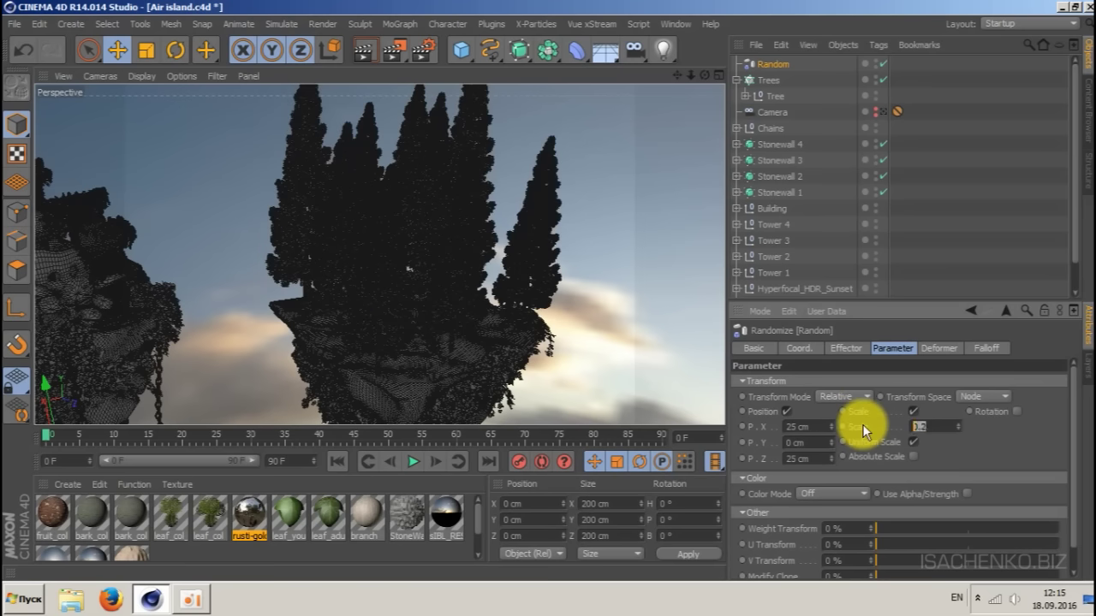
pyautogui.write('0.25')
pyautogui.press('Return')
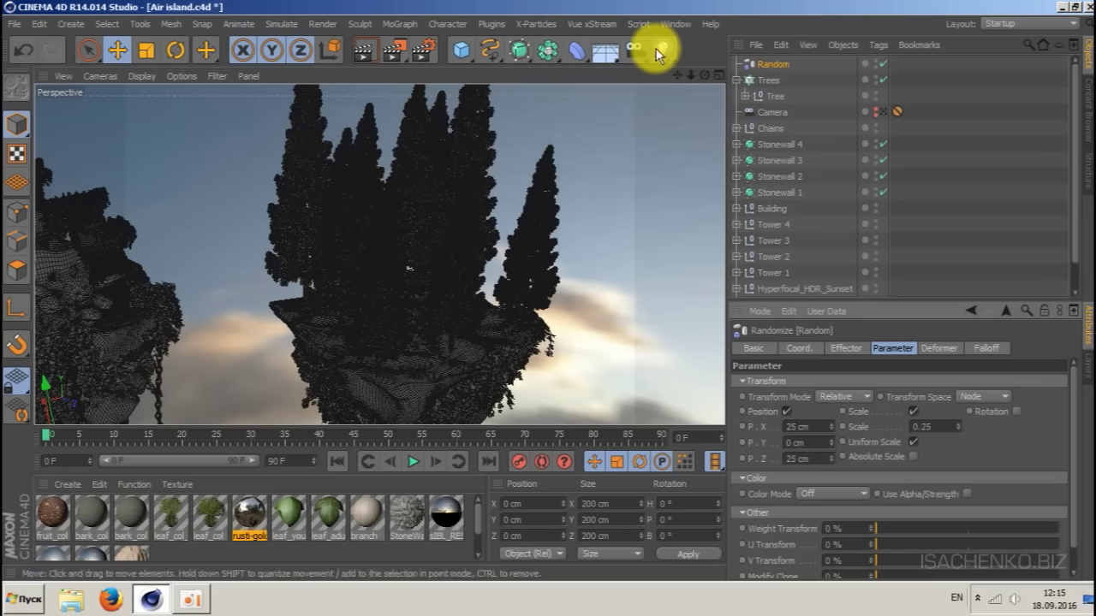
# - Save the scene with the randomized trees
pyautogui.moveTo(704, 75)
pyautogui.mouseDown()
pyautogui.moveTo(726, 83)
pyautogui.moveTo(781, 56)
pyautogui.moveTo(711, 86)
pyautogui.mouseUp()
pyautogui.moveTo(380, 255); pyautogui.dragTo(379, 254)
pyautogui.moveTo(687, 74); pyautogui.dragTo(687, 74)
pyautogui.hotkey('ctrl', 's')
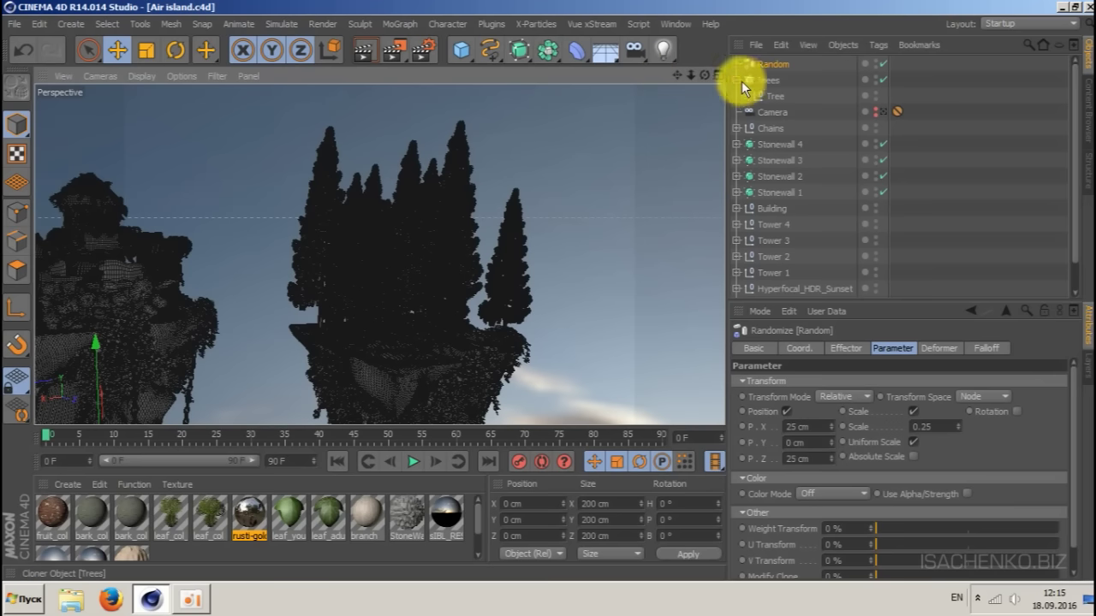
# - Group the Random effector and the Trees cloner under one null object and name it Forest
pyautogui.moveTo(707, 71)
pyautogui.mouseDown()
pyautogui.moveTo(679, 72)
pyautogui.moveTo(700, 73)
pyautogui.mouseUp()
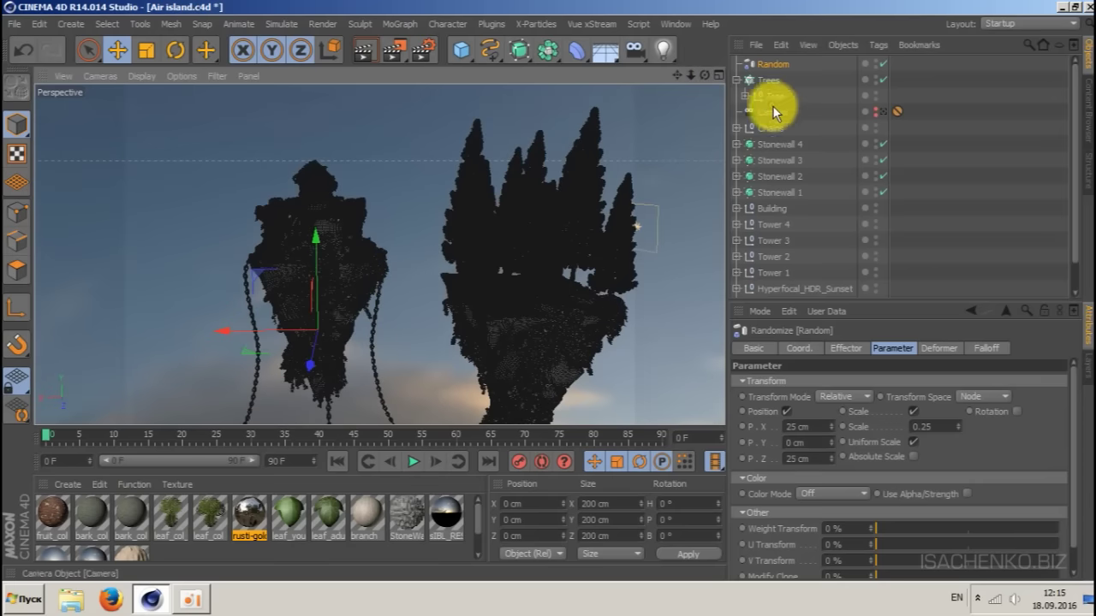
pyautogui.click(735, 80)
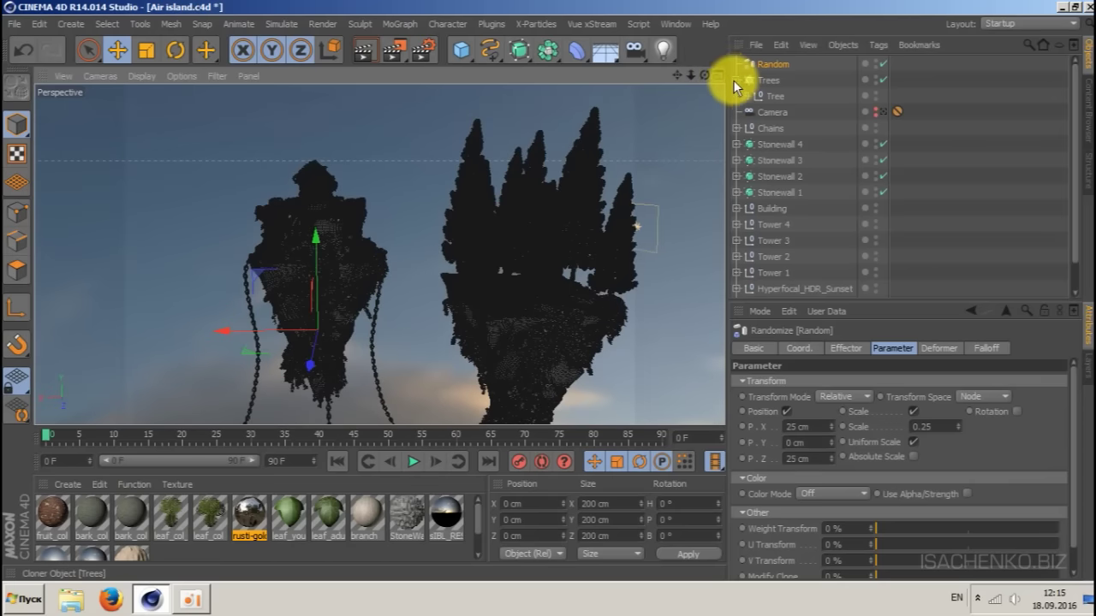
pyautogui.keyDown('ctrl'); pyautogui.click(769, 79); pyautogui.keyUp('ctrl')
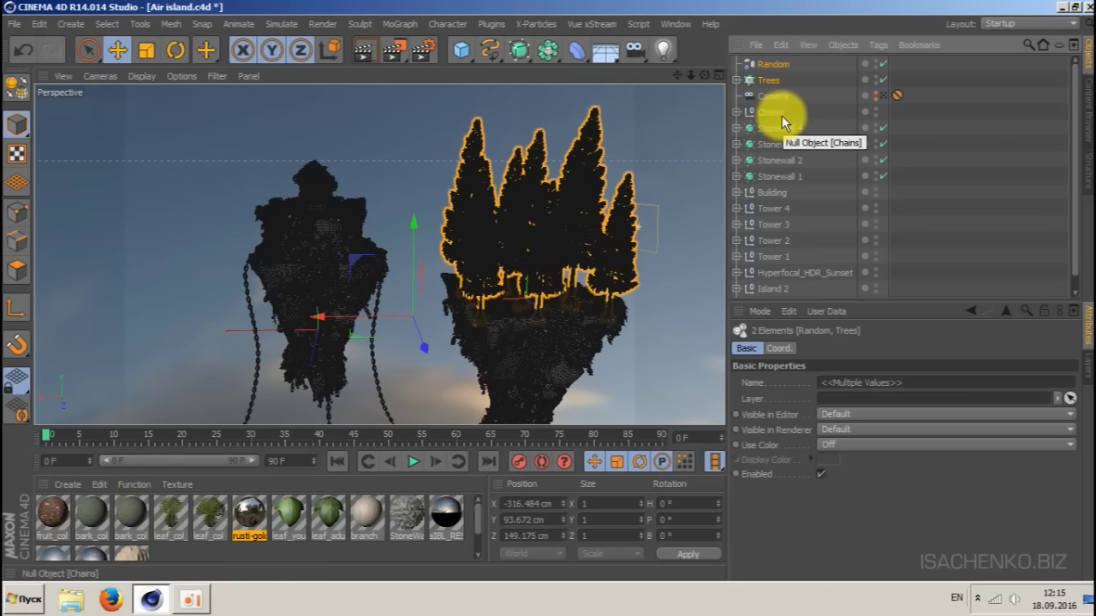
pyautogui.hotkey('alt', 'g')
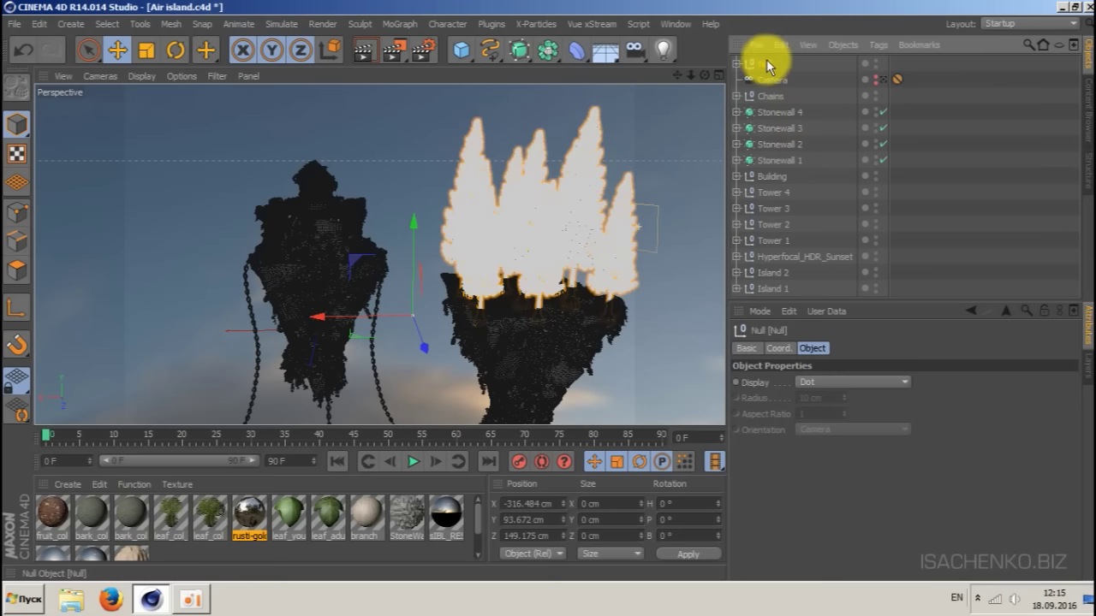
pyautogui.doubleClick(766, 61)
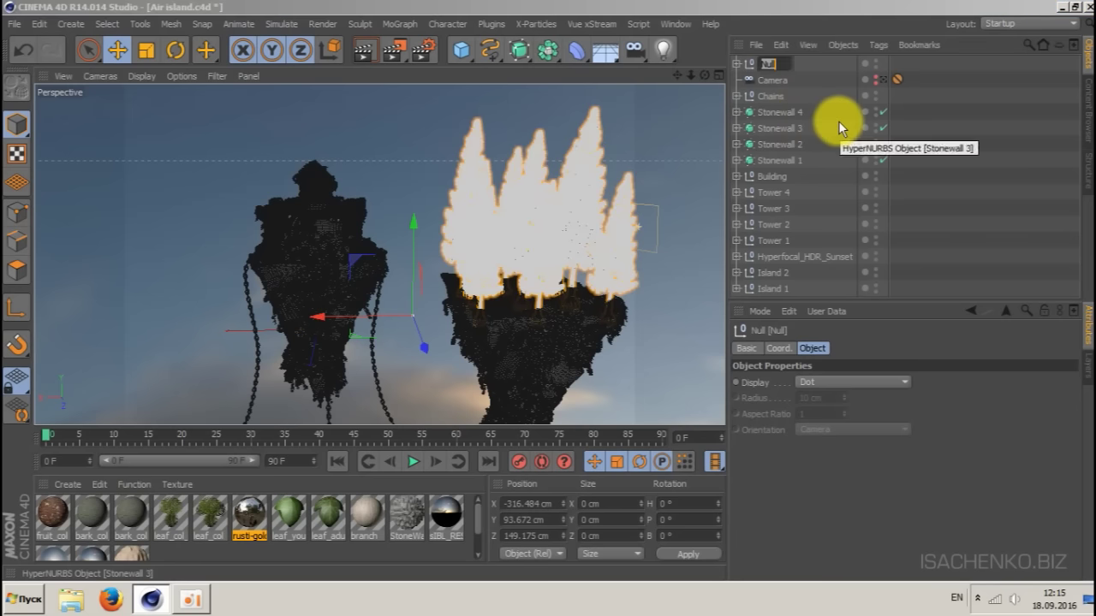
pyautogui.write('Forest')
pyautogui.press('Return')
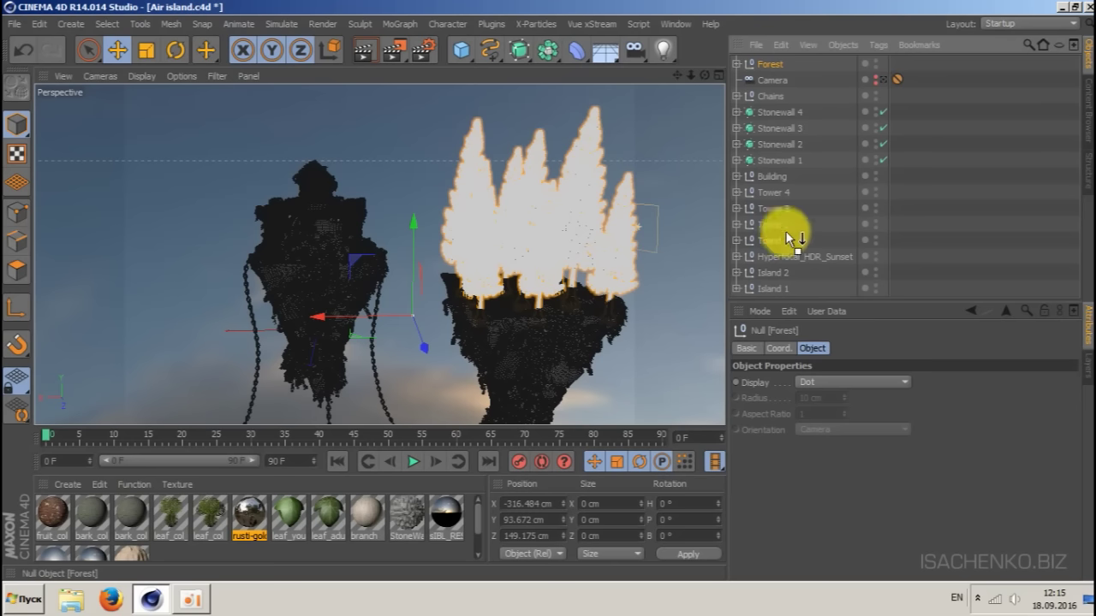
# - Move Forest next to Island 2 in the hierarchy, group both under one null object named Island 2, and save the scene
pyautogui.moveTo(776, 262); pyautogui.dragTo(768, 270)
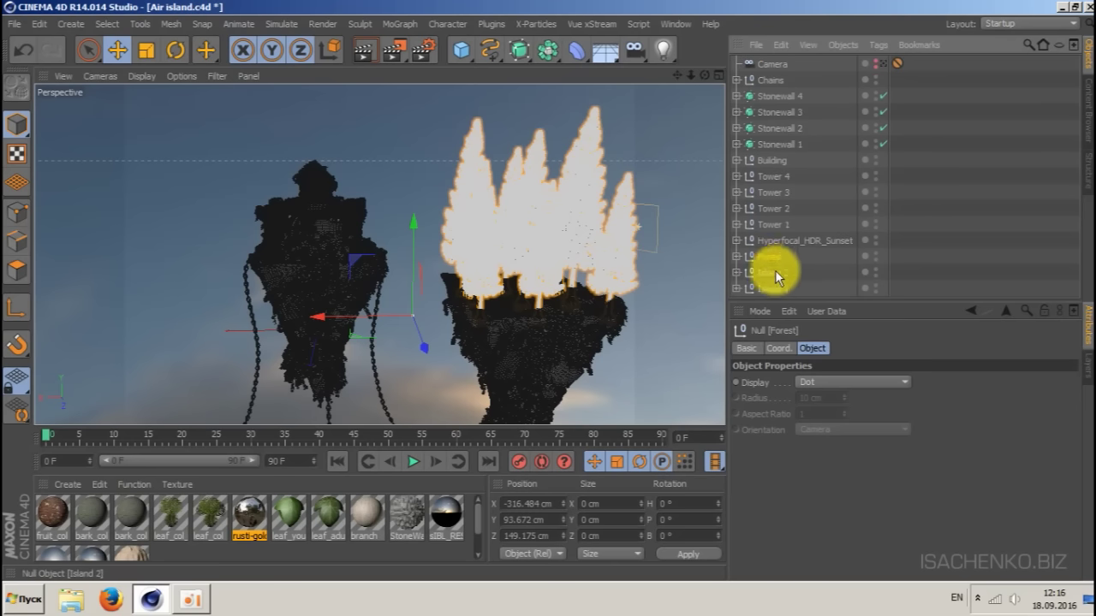
pyautogui.keyDown('ctrl'); pyautogui.click(775, 271); pyautogui.keyUp('ctrl')
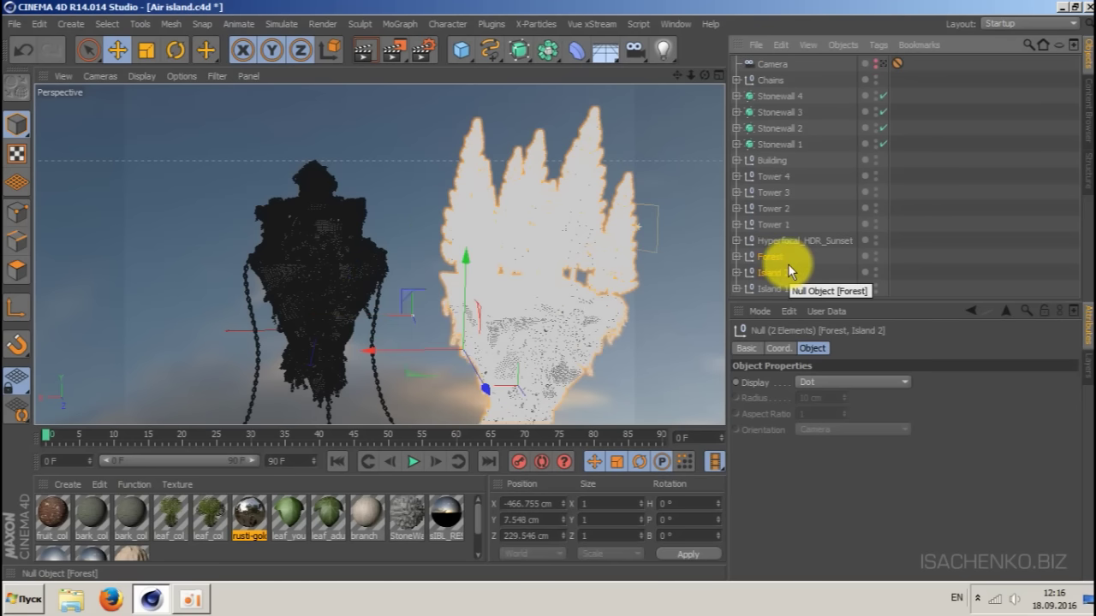
pyautogui.hotkey('alt', 'g')
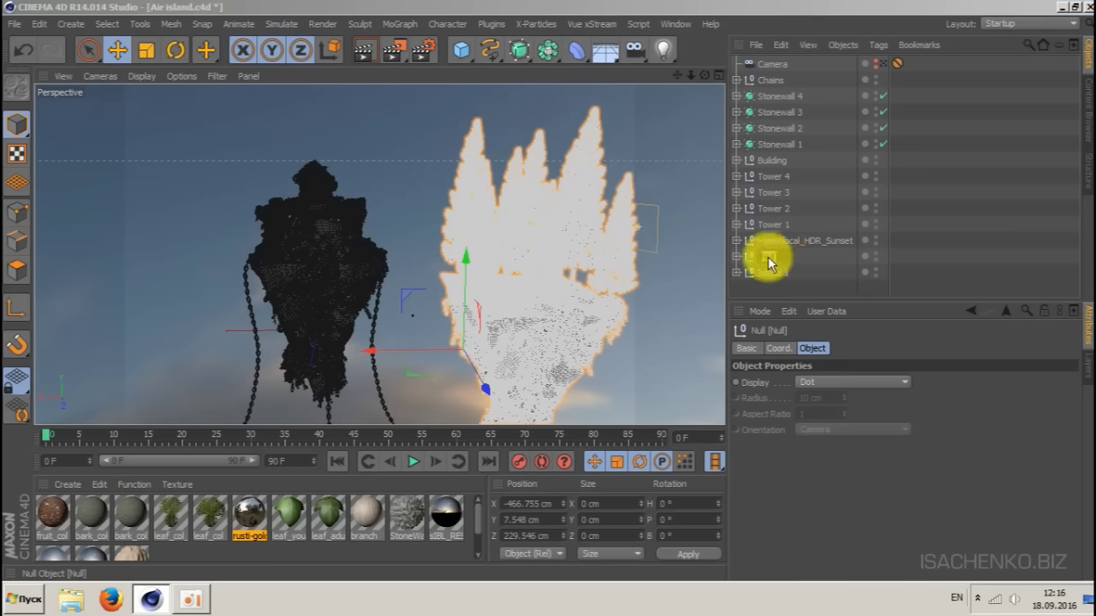
pyautogui.doubleClick(768, 257)
pyautogui.write('Island')
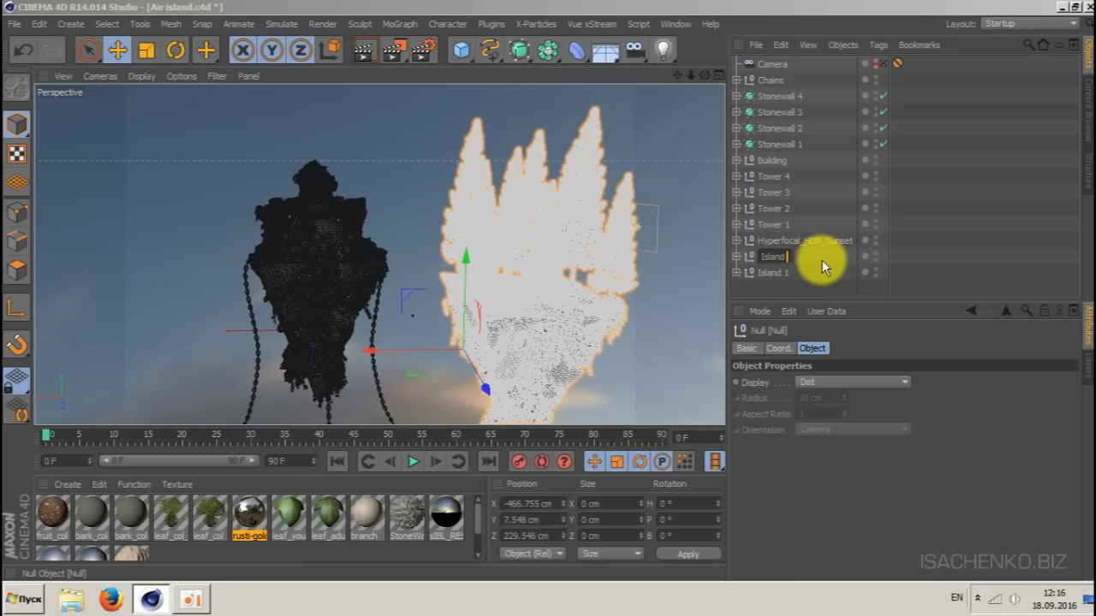
pyautogui.write(' 2')
pyautogui.press('Return')
pyautogui.hotkey('ctrl', 's')
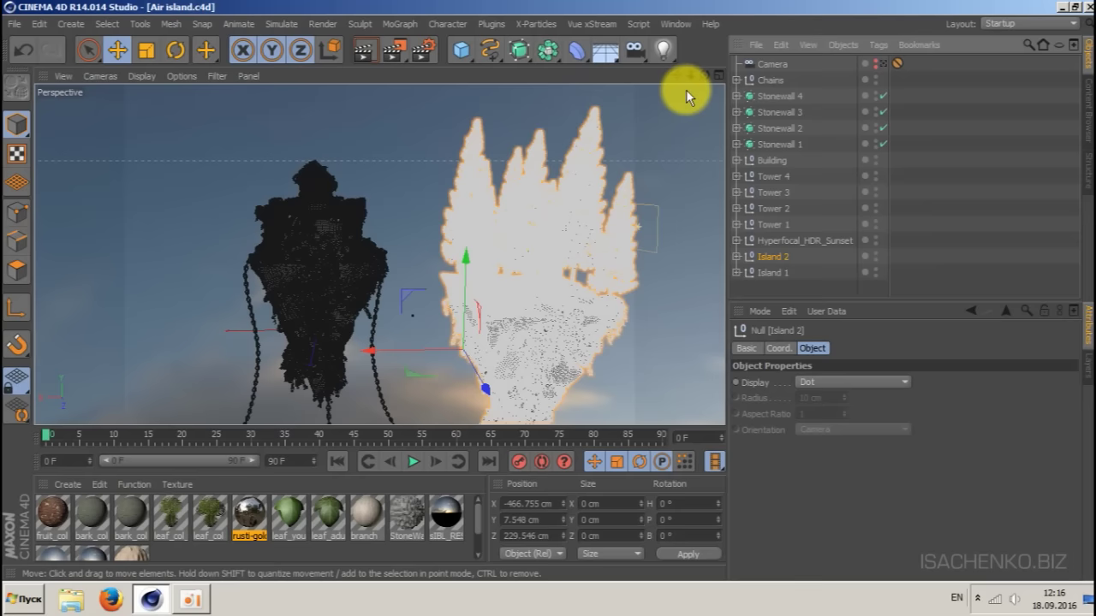
# - Duplicate the Island 2 group, name the copy Island 3, and save the scene
pyautogui.moveTo(704, 76); pyautogui.dragTo(796, 60)
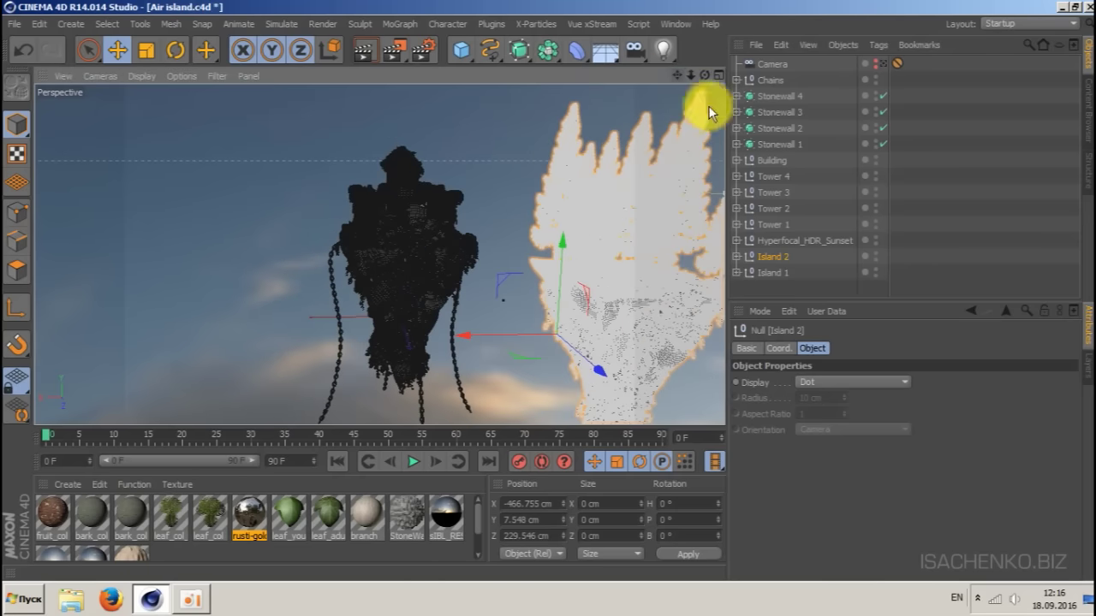
pyautogui.moveTo(768, 260)
pyautogui.mouseDown()
pyautogui.moveTo(778, 246)
pyautogui.moveTo(770, 256)
pyautogui.mouseUp()
pyautogui.doubleClick(774, 257)
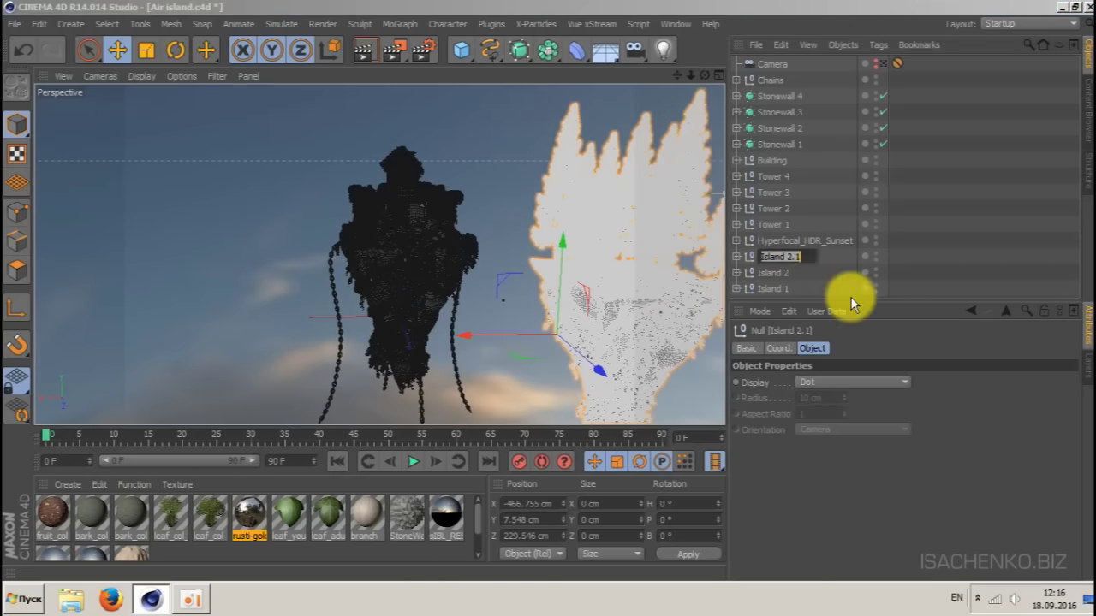
pyautogui.press('End')
pyautogui.press('BackSpace')
pyautogui.press('BackSpace')
pyautogui.press('BackSpace')
pyautogui.write('3')
pyautogui.press('Return')
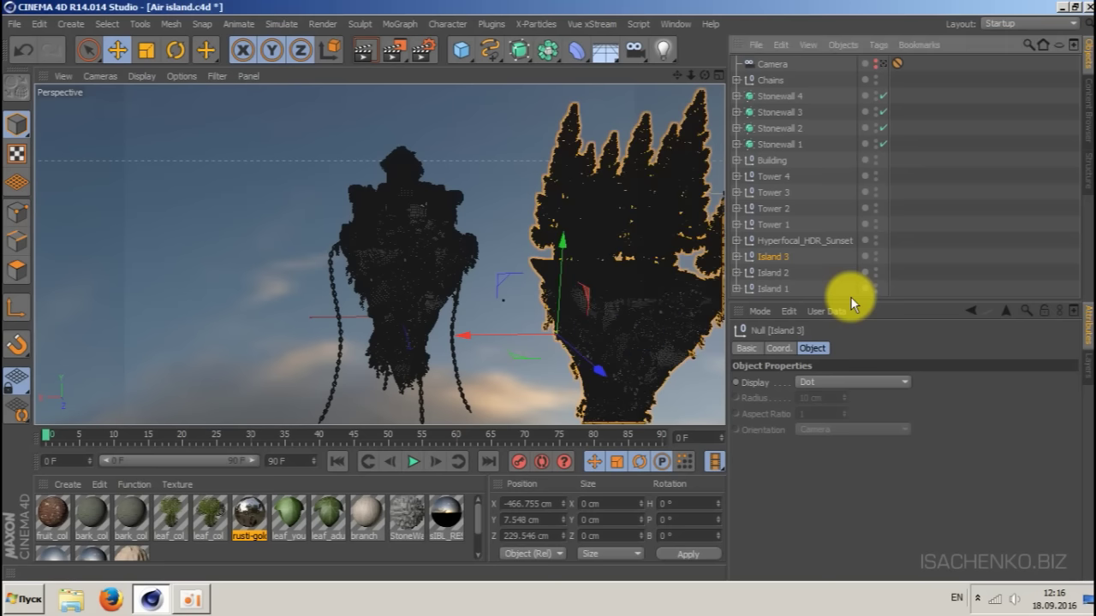
pyautogui.hotkey('ctrl', 's')
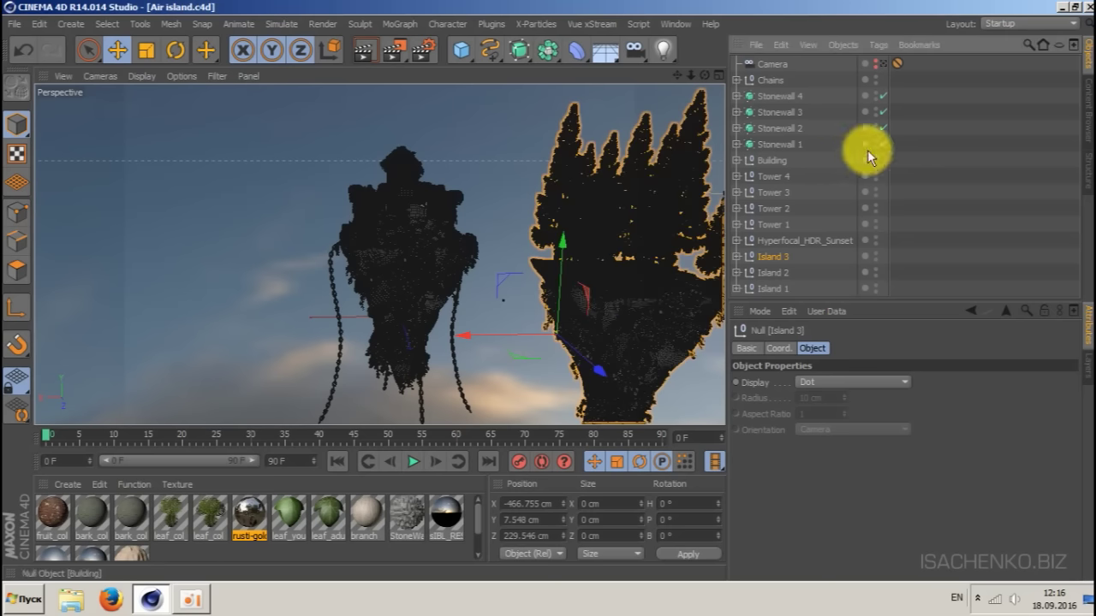
# - In the scene camera's view, move Island 3 to the opposite side of the castle island, at about X 479, Y -75, Z 550 cm
pyautogui.click(884, 62)
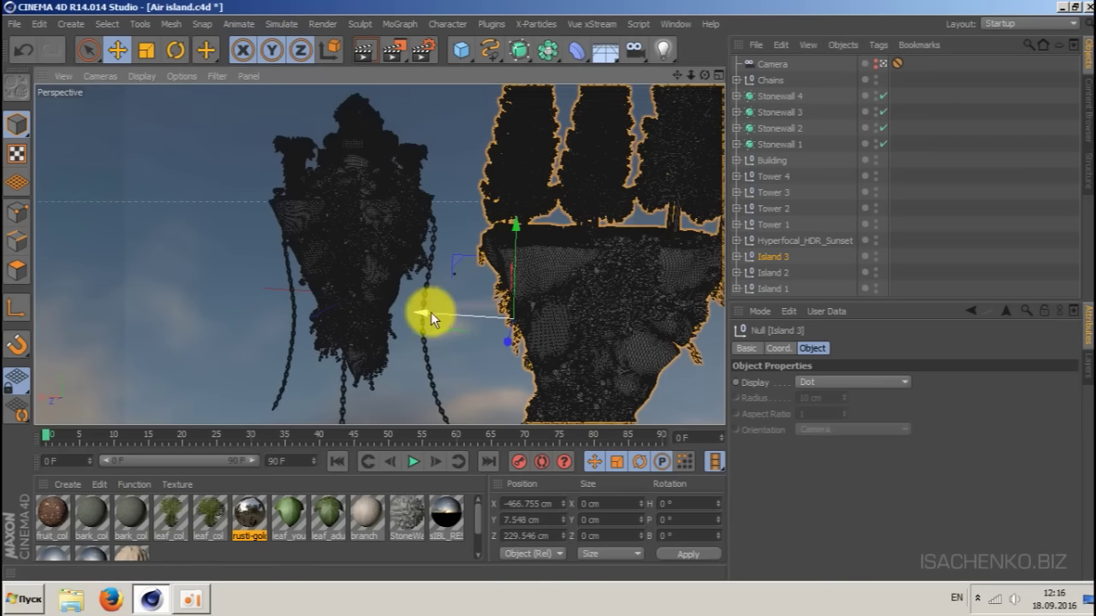
pyautogui.moveTo(431, 312); pyautogui.dragTo(12, 339)
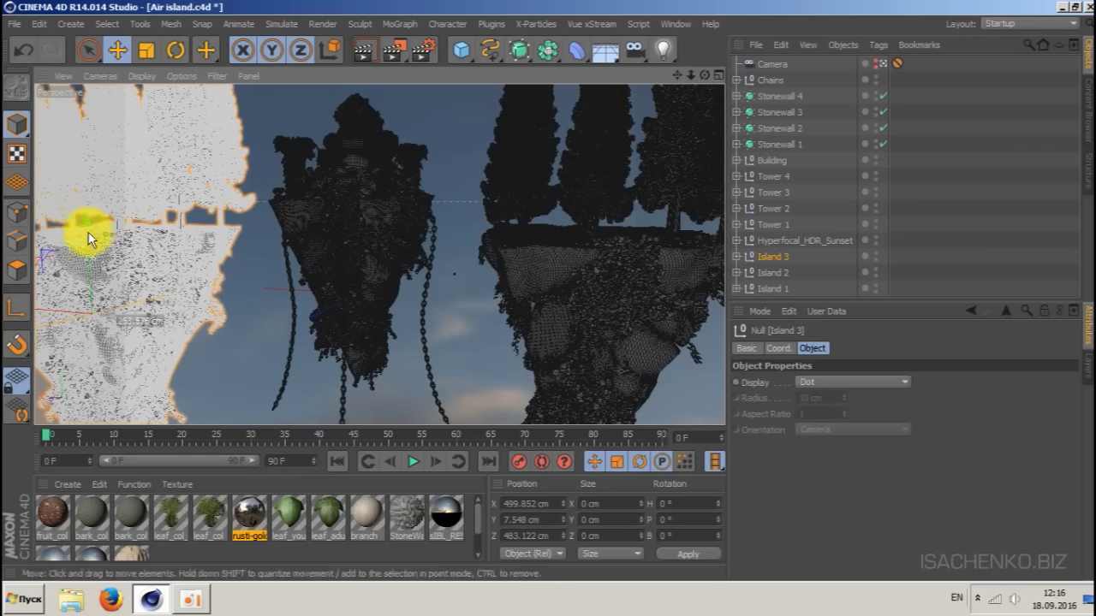
pyautogui.moveTo(89, 236); pyautogui.dragTo(86, 271)
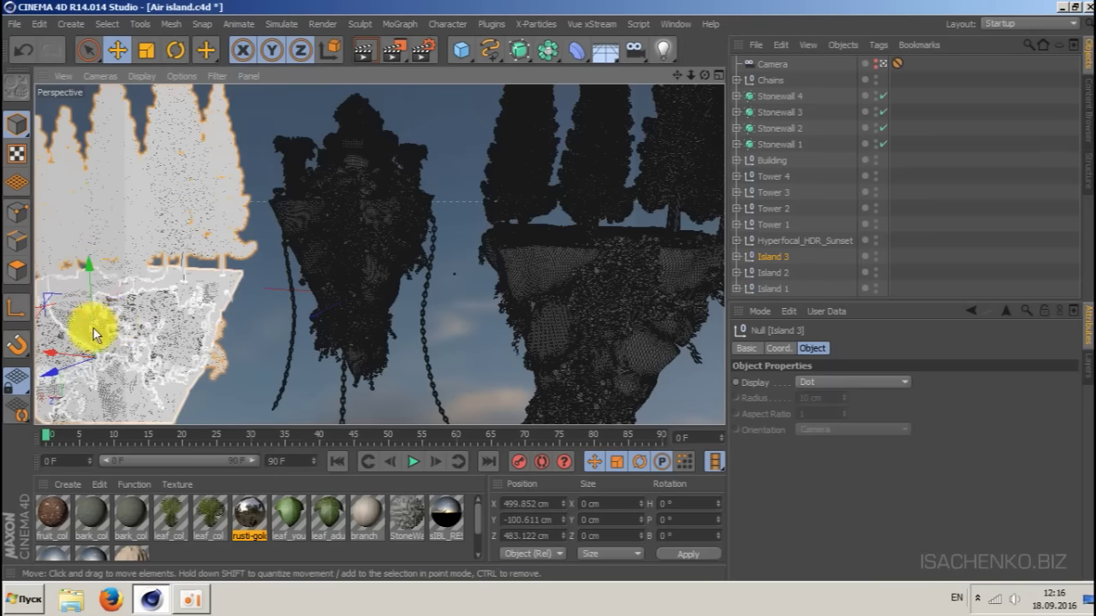
pyautogui.moveTo(53, 374); pyautogui.dragTo(49, 379)
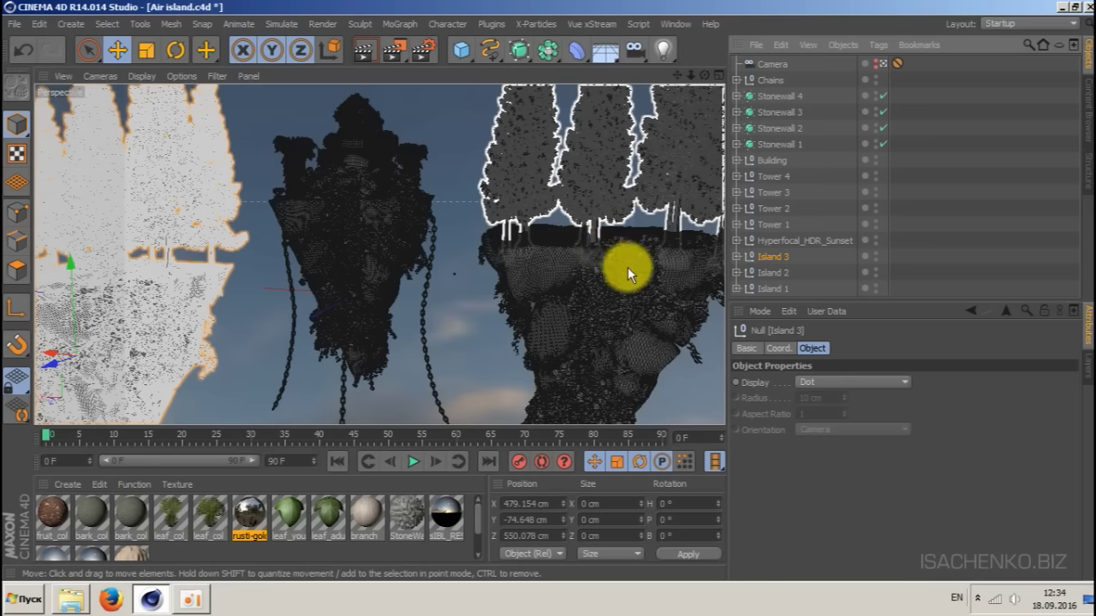
# - Set the perspective viewport's tinted border opacity to 80% and save the scene
pyautogui.click(757, 311)
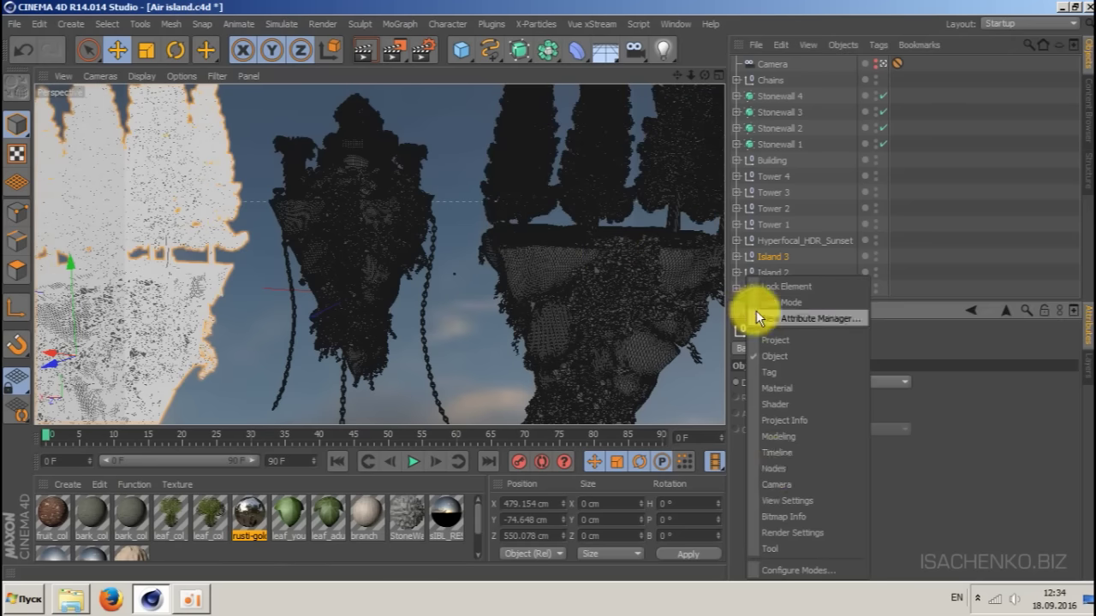
pyautogui.click(774, 501)
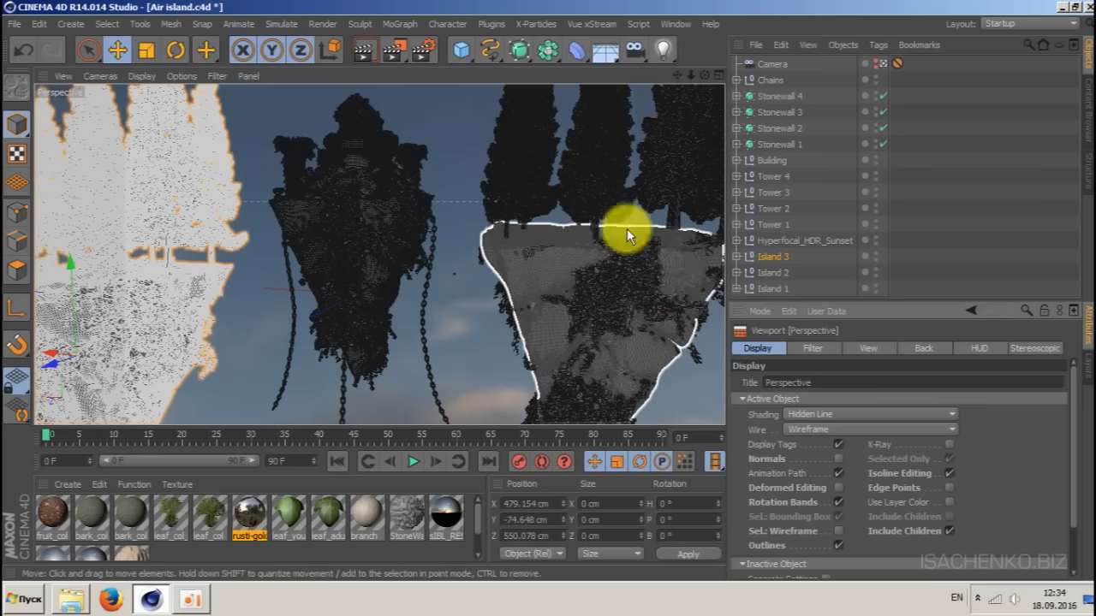
pyautogui.click(866, 346)
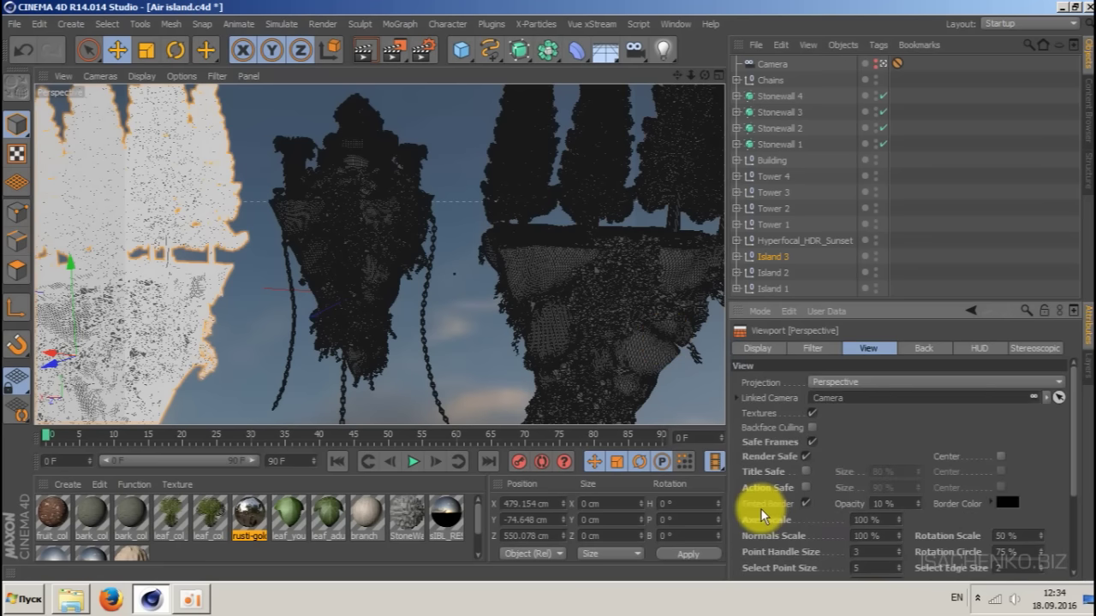
pyautogui.click(806, 504)
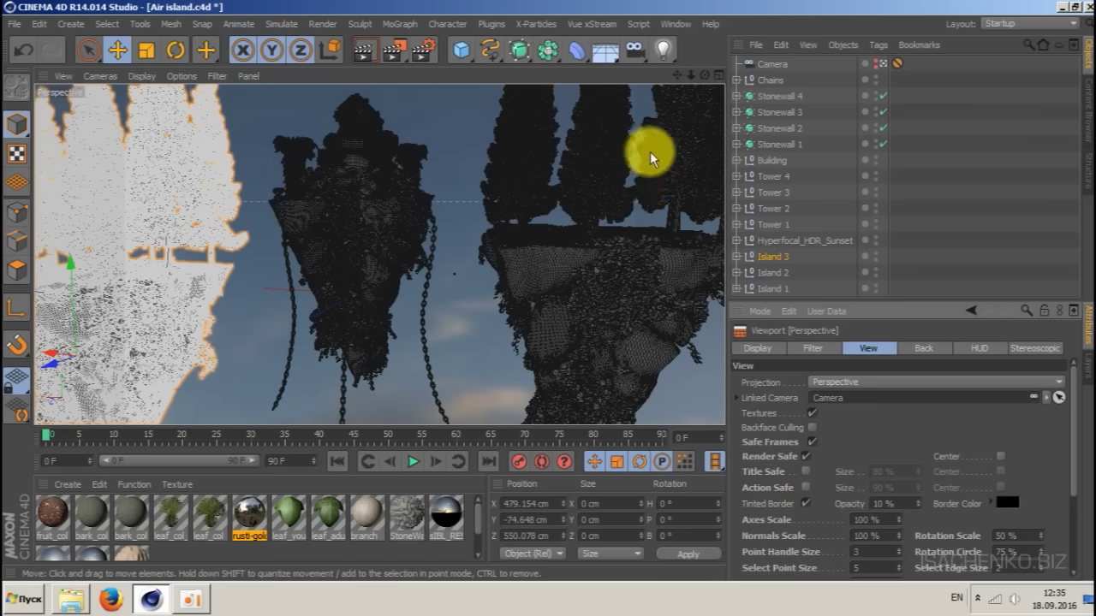
pyautogui.click(891, 504)
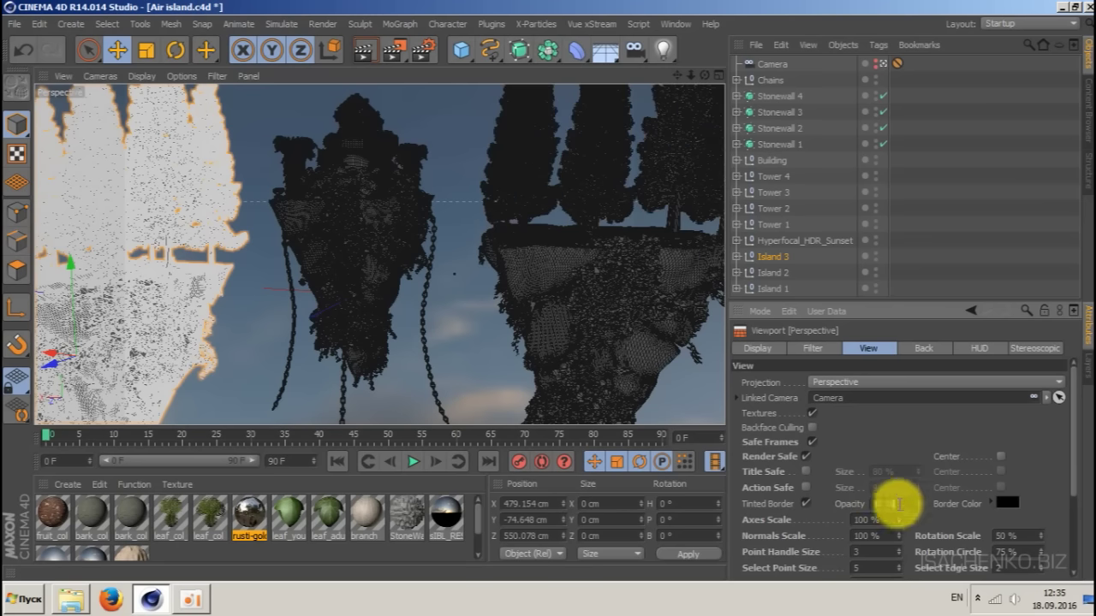
pyautogui.write('80')
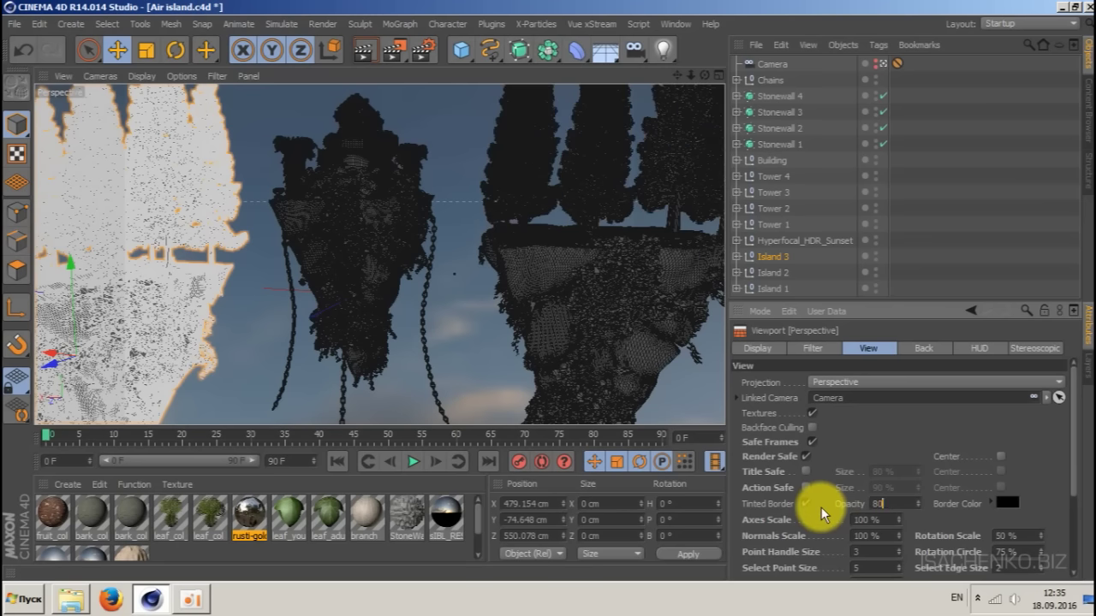
pyautogui.press('Return')
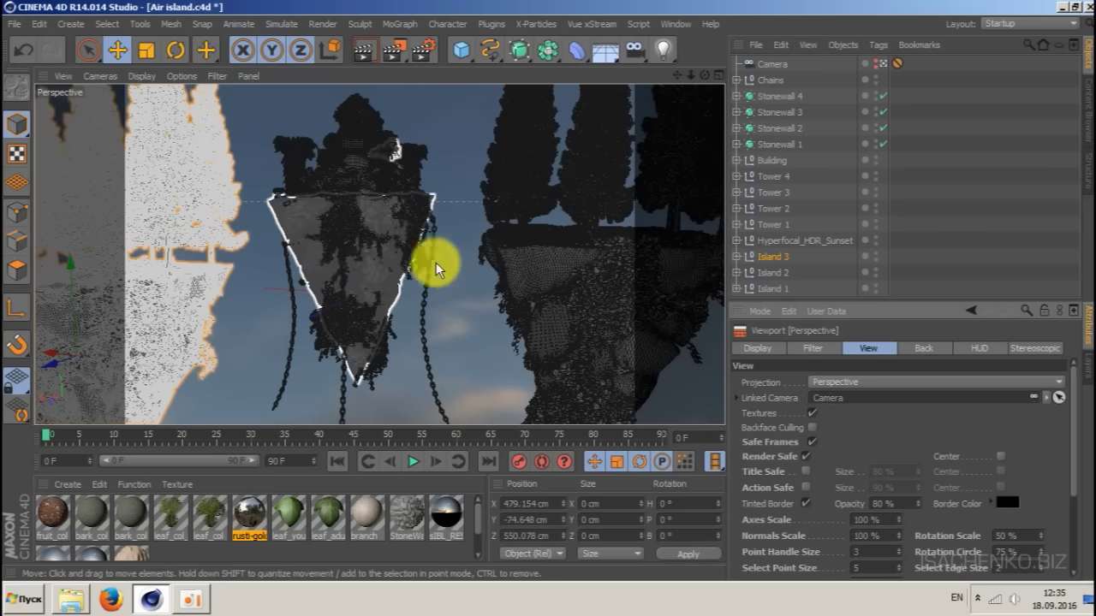
pyautogui.hotkey('ctrl', 's')
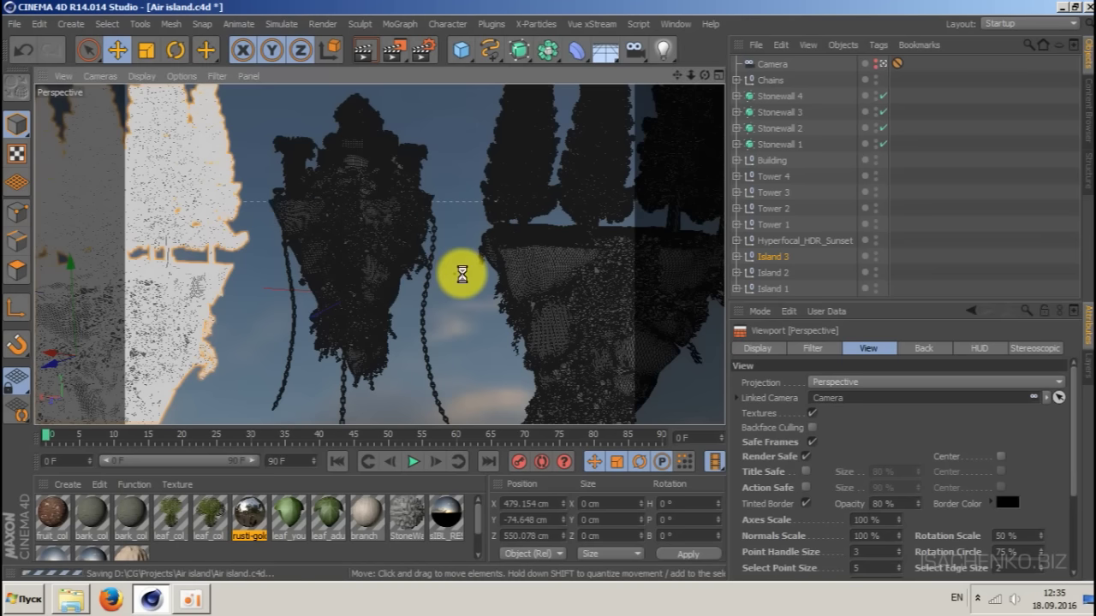
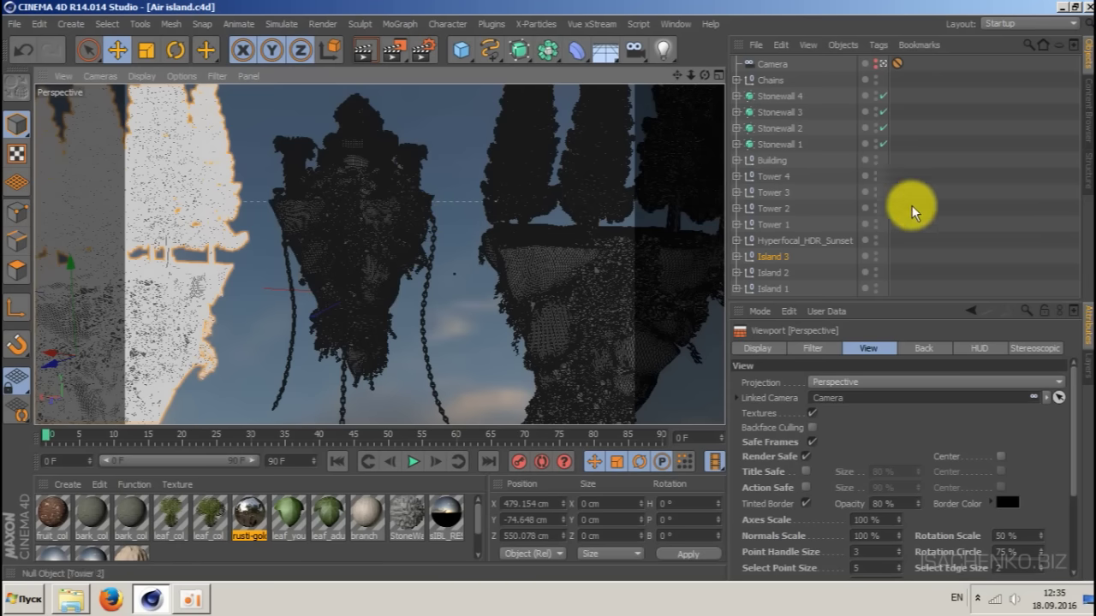
# - Delete the Hyperfocal_HDR_Sunset object, remove the unused materials, and save the scene
pyautogui.click(785, 241)
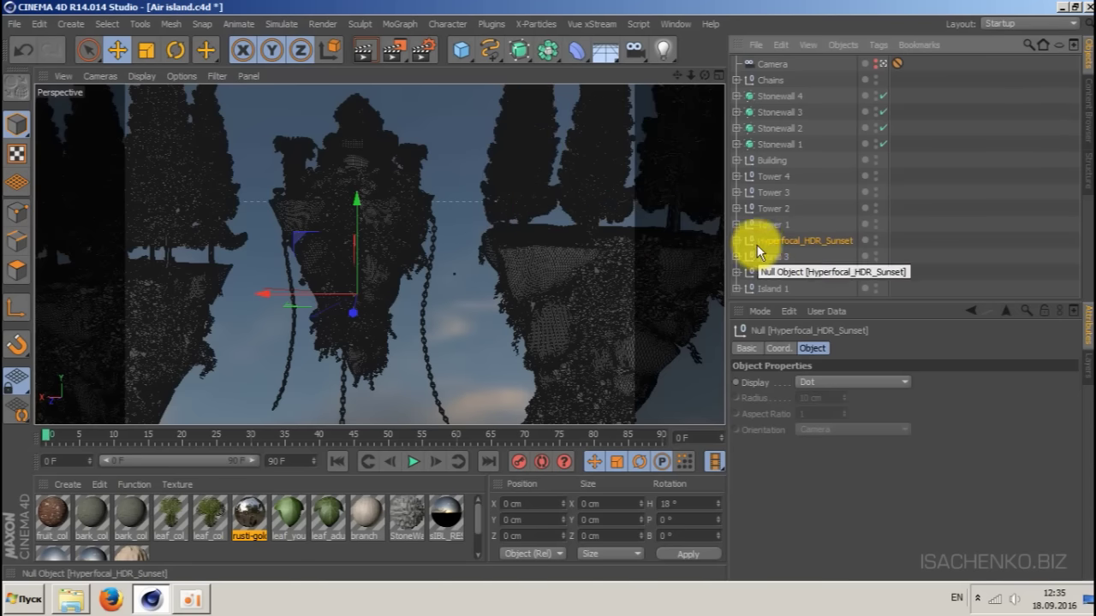
pyautogui.press('Delete')
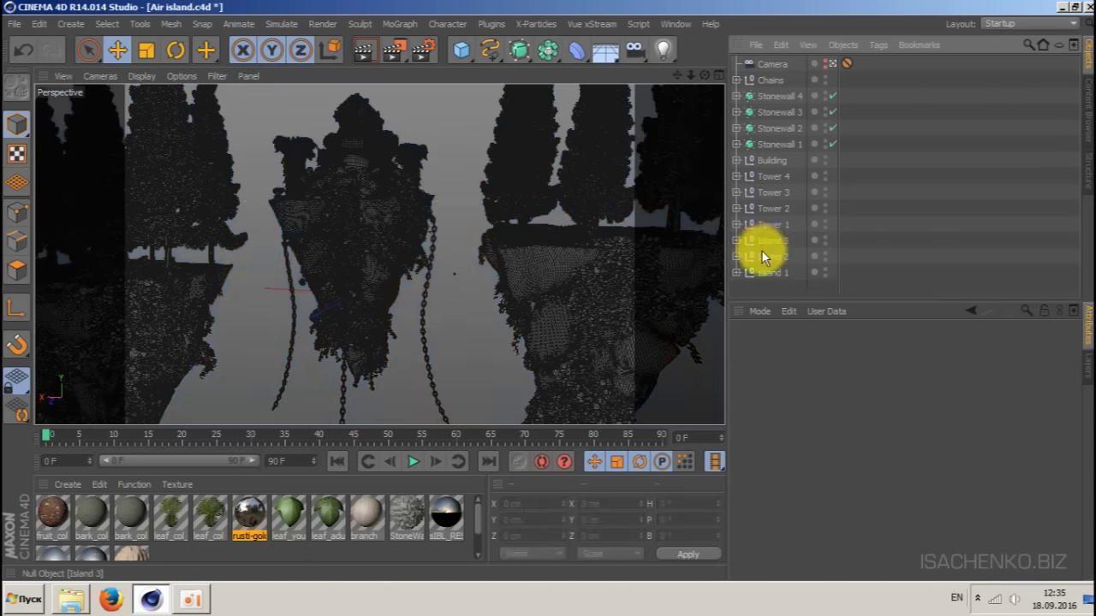
pyautogui.click(126, 481)
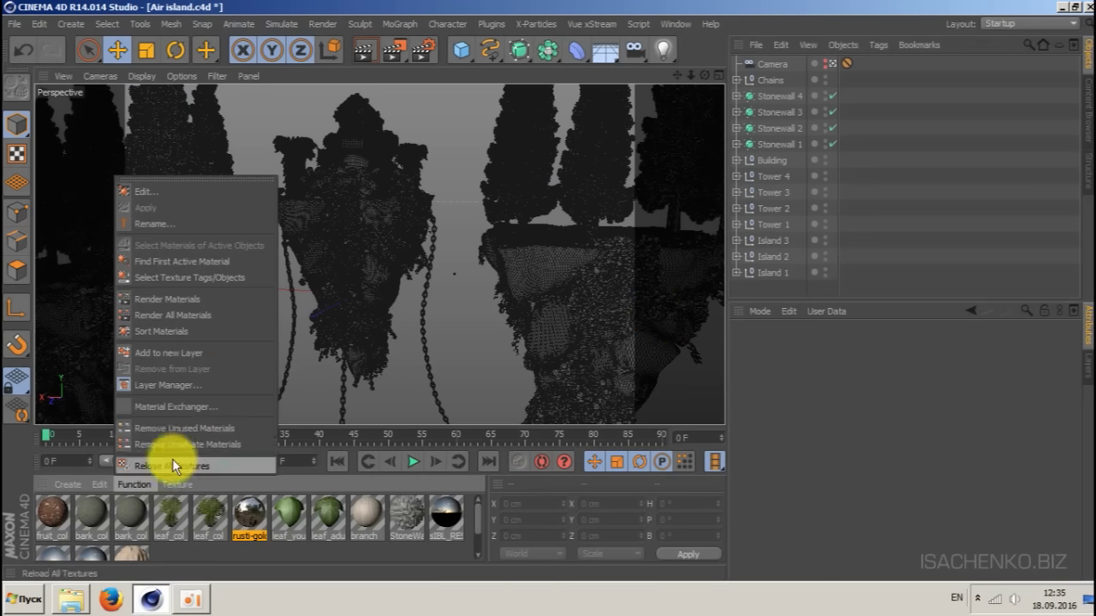
pyautogui.click(194, 429)
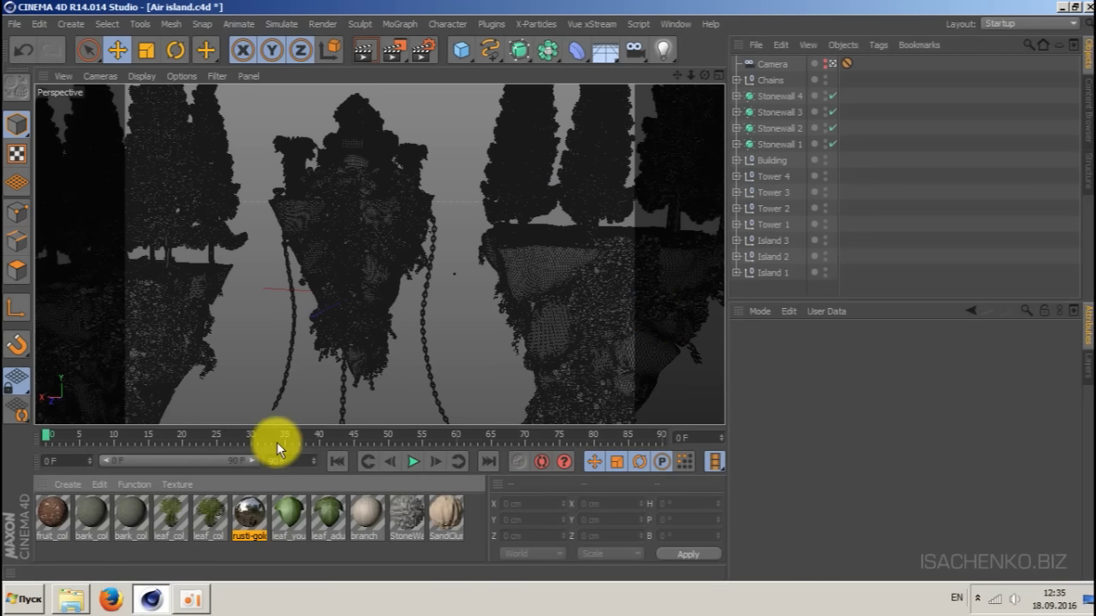
pyautogui.hotkey('ctrl', 's')
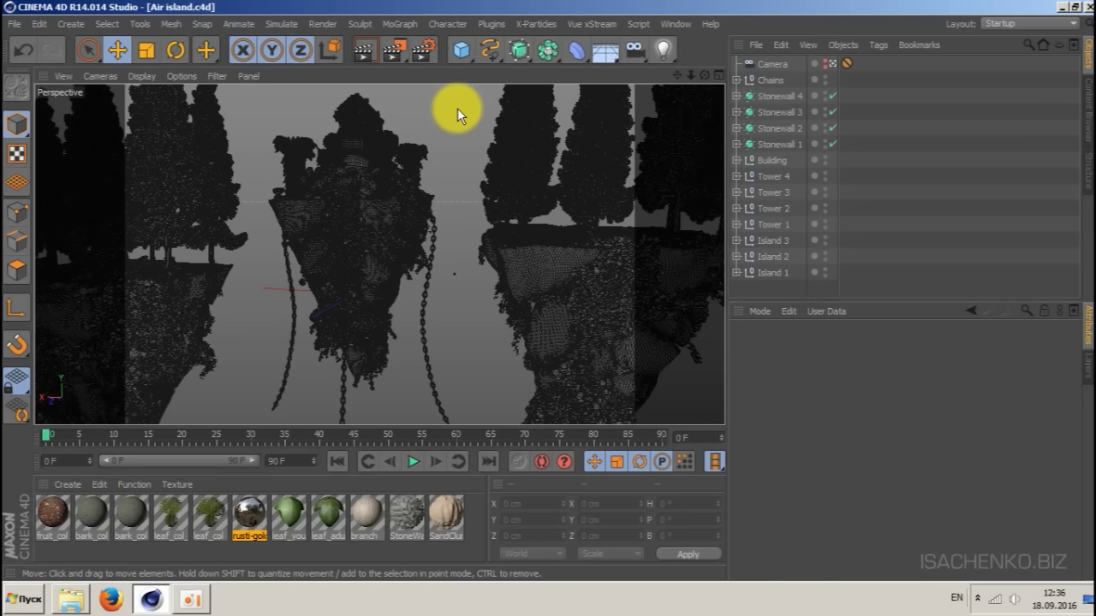
# - Add a spot light and, outside the camera view, move it beside the forested island to about X 669 cm, Y 414 cm
pyautogui.click(665, 54)
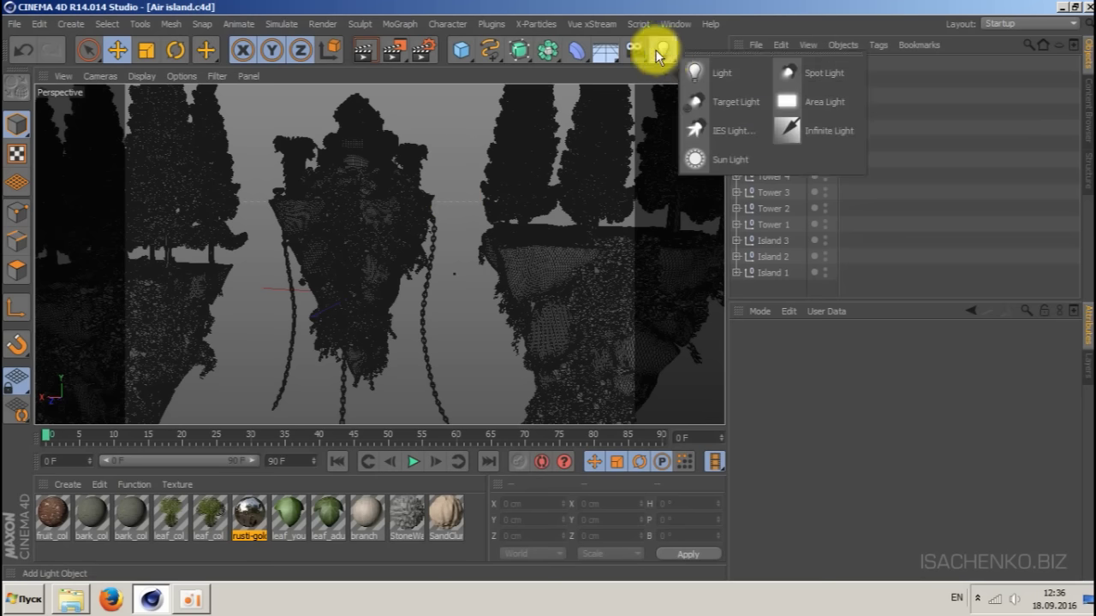
pyautogui.click(804, 67)
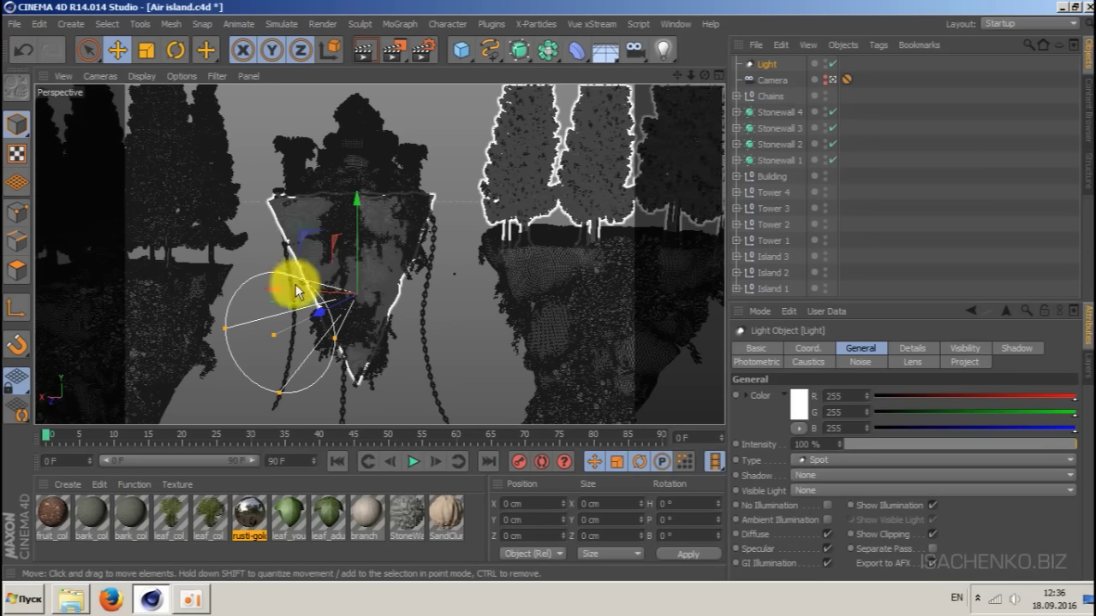
pyautogui.click(832, 77)
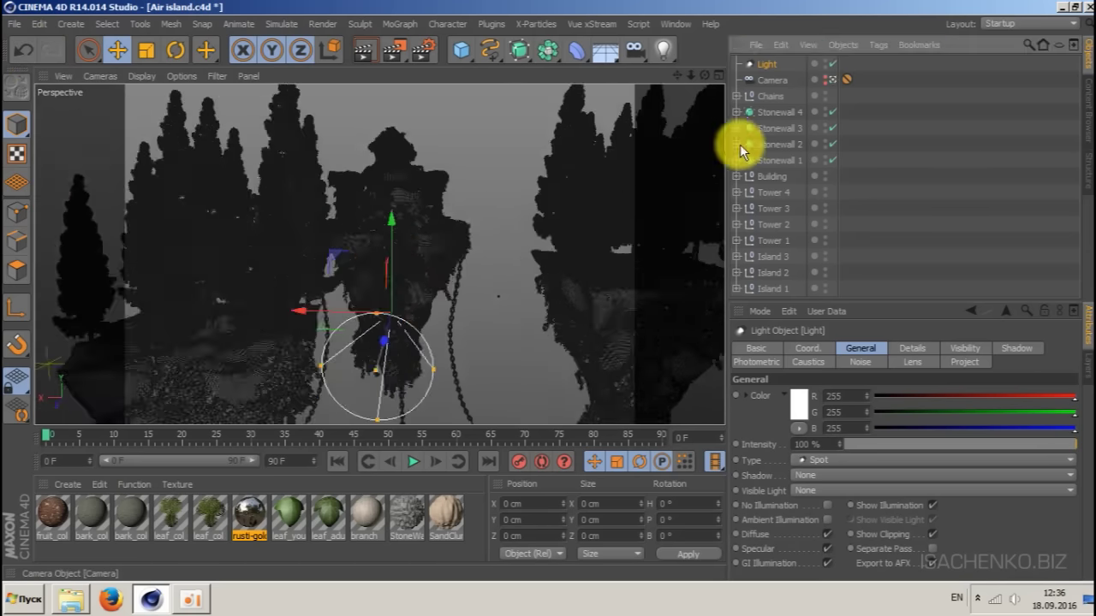
pyautogui.moveTo(707, 74); pyautogui.dragTo(724, 129)
pyautogui.keyDown('alt'); pyautogui.moveTo(379, 254); pyautogui.dragTo(105, 246); pyautogui.keyUp('alt')
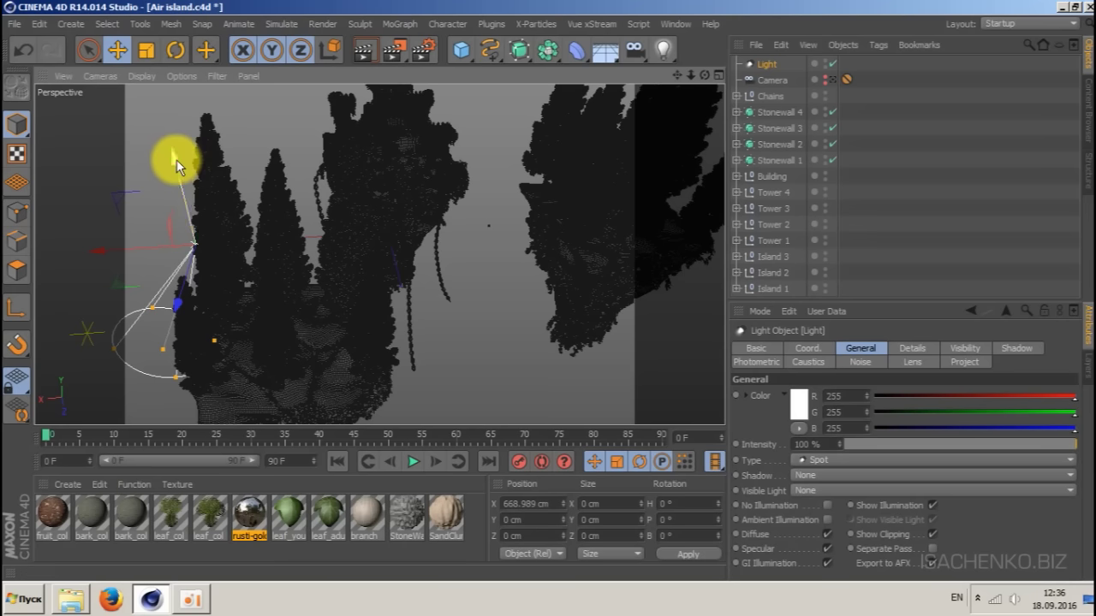
pyautogui.moveTo(176, 159); pyautogui.dragTo(167, 130)
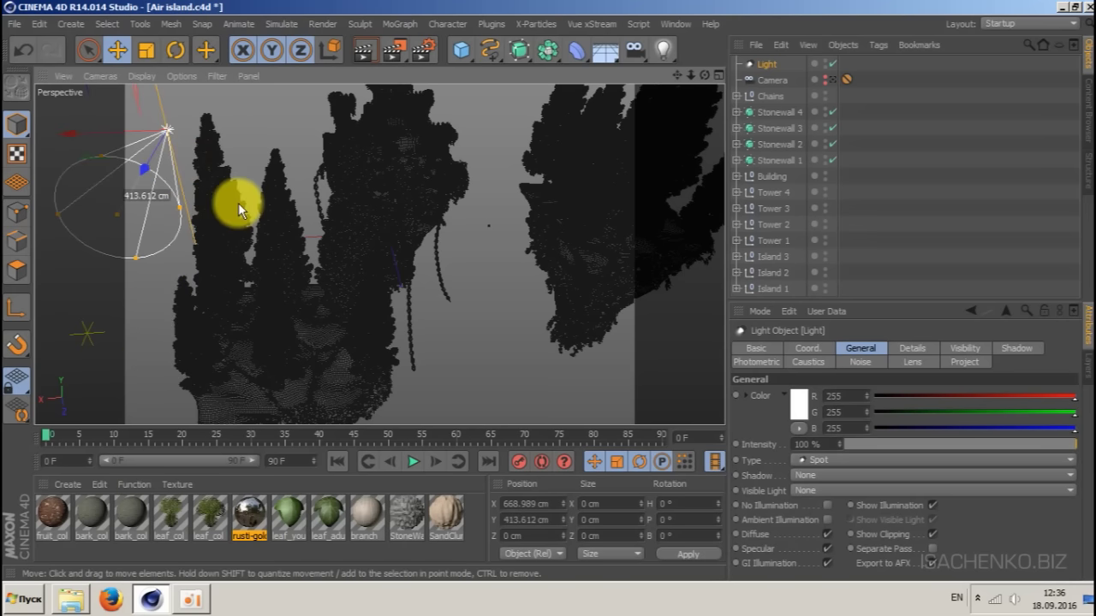
# - Rotate the spot light's heading to 90° so it points toward the castle, and raise it above the trees to about Y 688 cm
pyautogui.press('r')
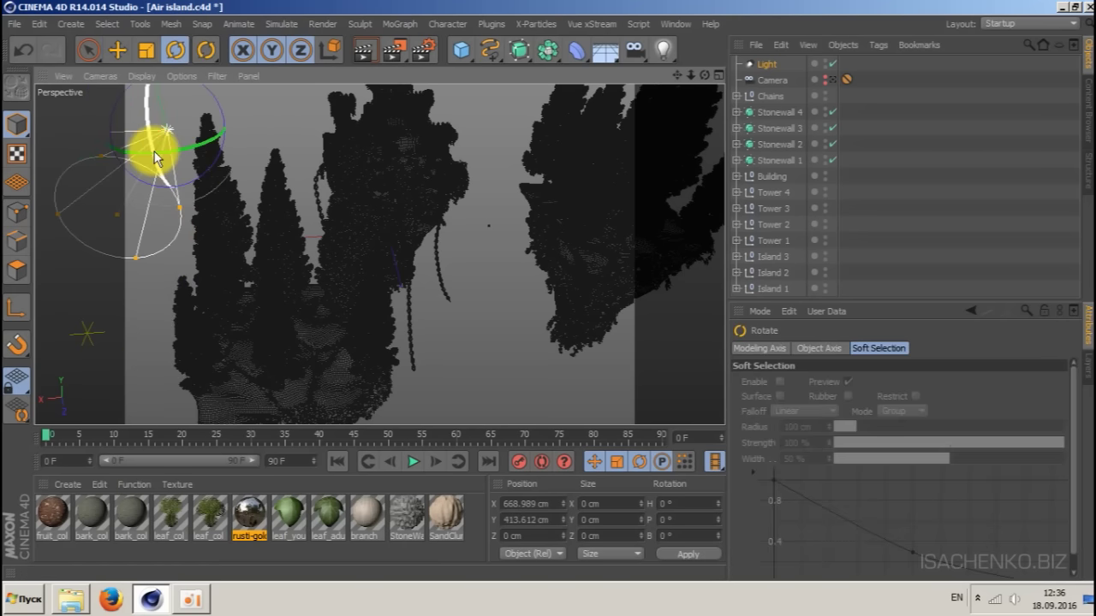
pyautogui.moveTo(155, 157); pyautogui.dragTo(240, 133)
pyautogui.moveTo(703, 76); pyautogui.dragTo(642, 109)
pyautogui.press('e')
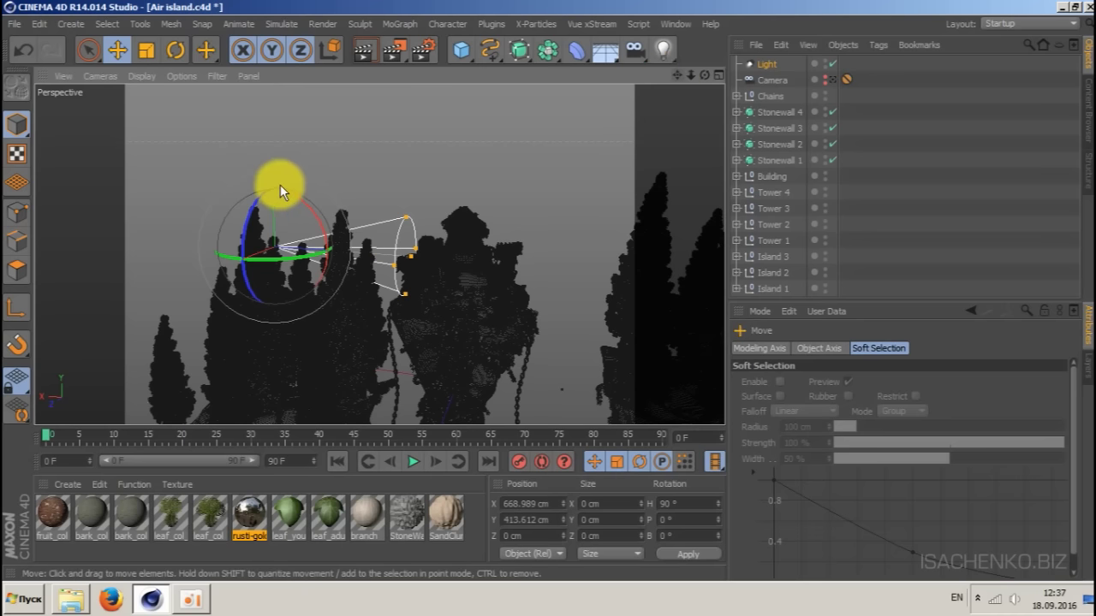
pyautogui.moveTo(276, 196); pyautogui.dragTo(266, 89)
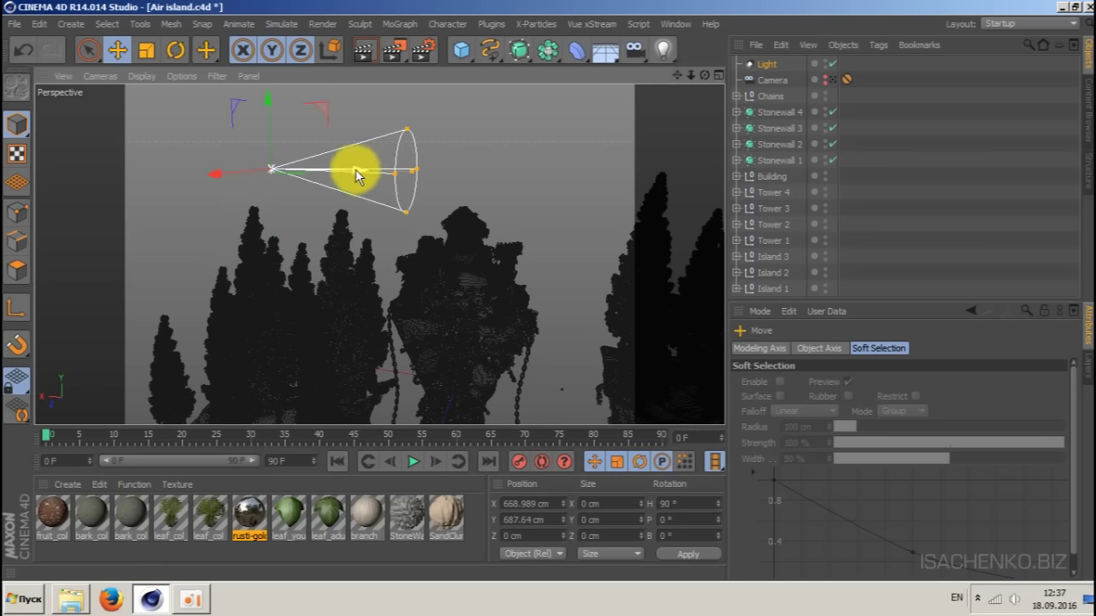
# - Move the spot light away from the castle to about X 1244 cm and tilt its pitch down to about -15.9°
pyautogui.moveTo(357, 170); pyautogui.dragTo(215, 174)
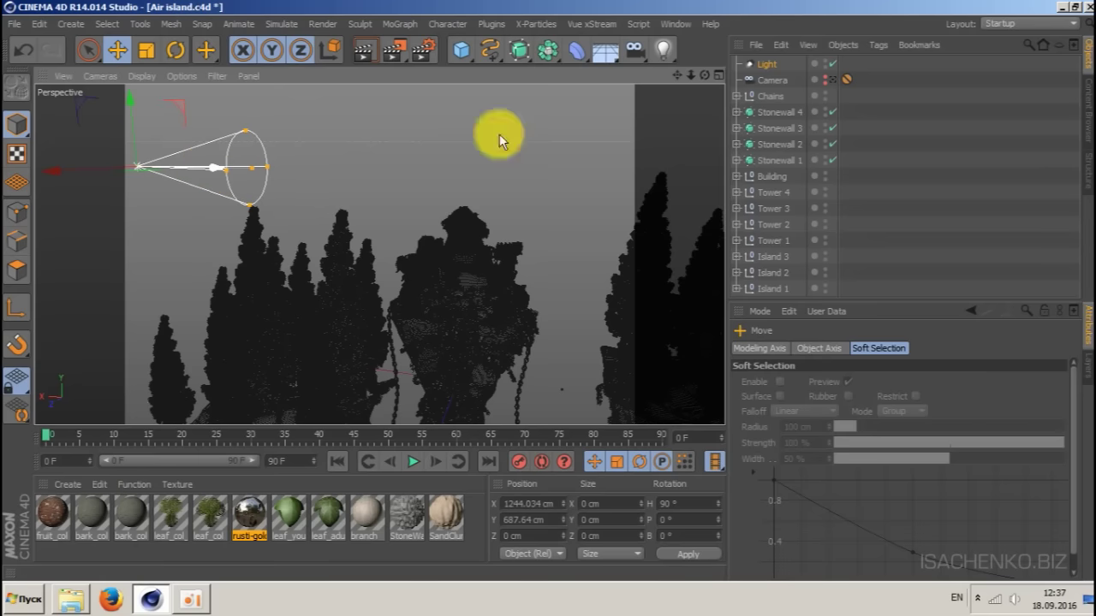
pyautogui.moveTo(704, 75)
pyautogui.mouseDown()
pyautogui.moveTo(668, 76)
pyautogui.moveTo(739, 75)
pyautogui.moveTo(703, 77)
pyautogui.mouseUp()
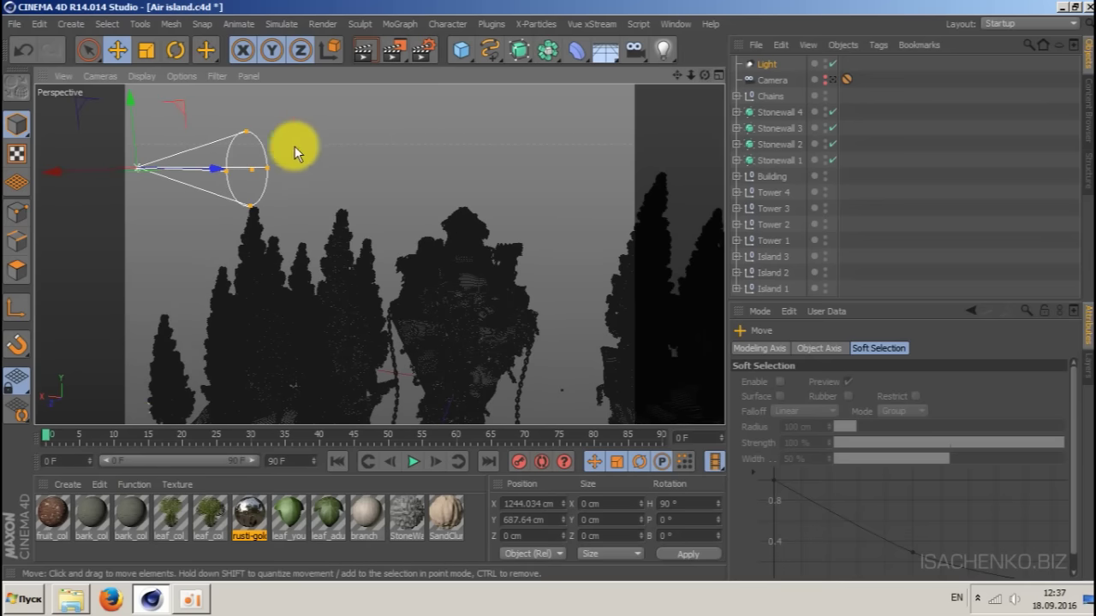
pyautogui.press('r')
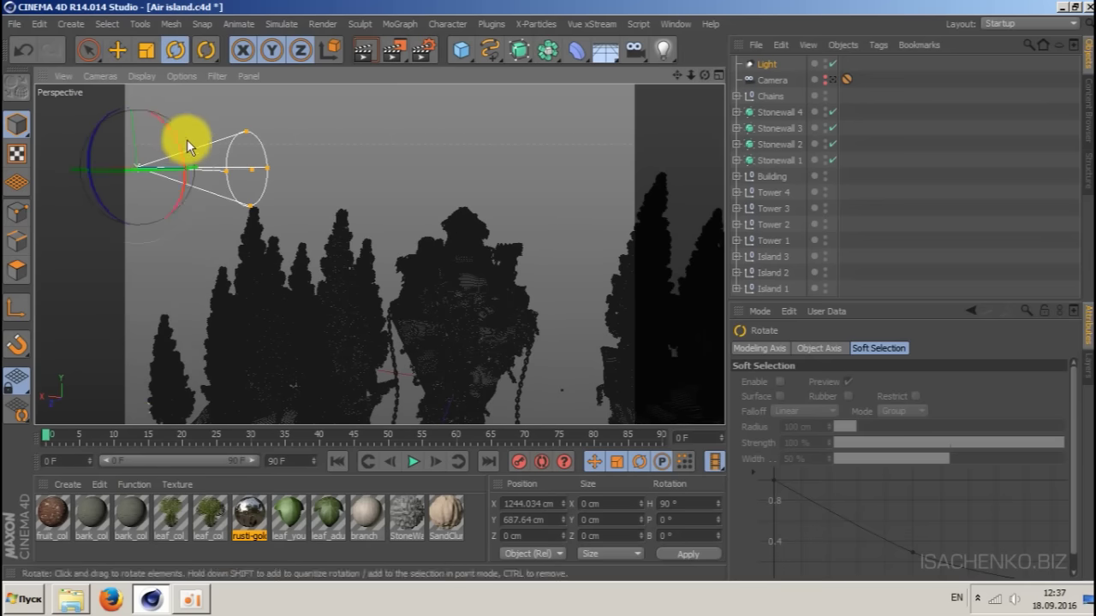
pyautogui.moveTo(175, 138); pyautogui.dragTo(174, 156)
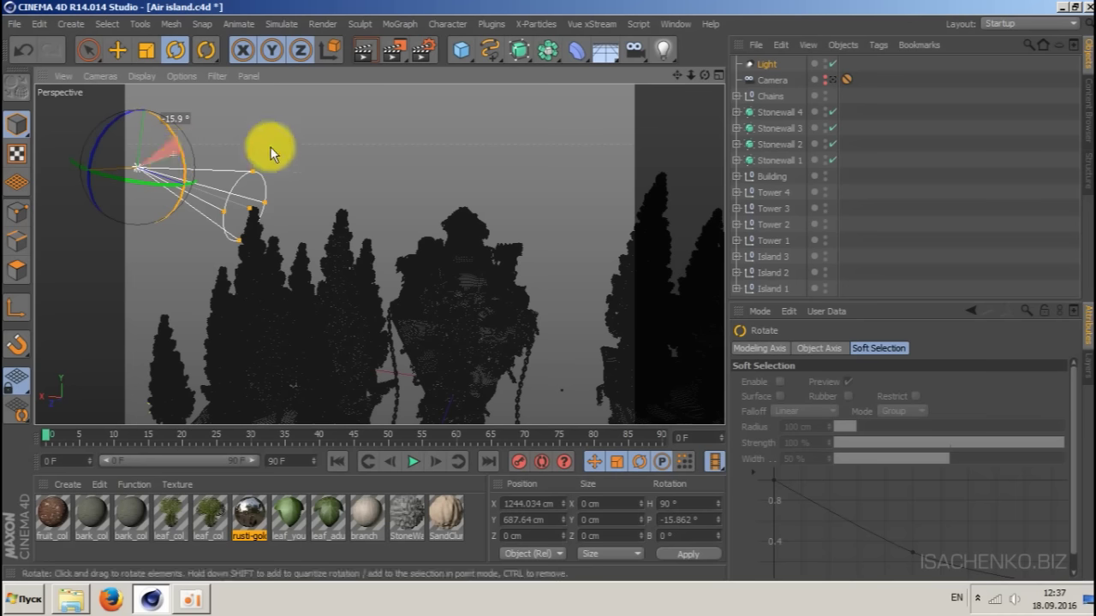
# - Switch the viewport to Gouraud Shading and extend the spot light's cone toward the castle so it spans the castle's height
pyautogui.click(142, 76)
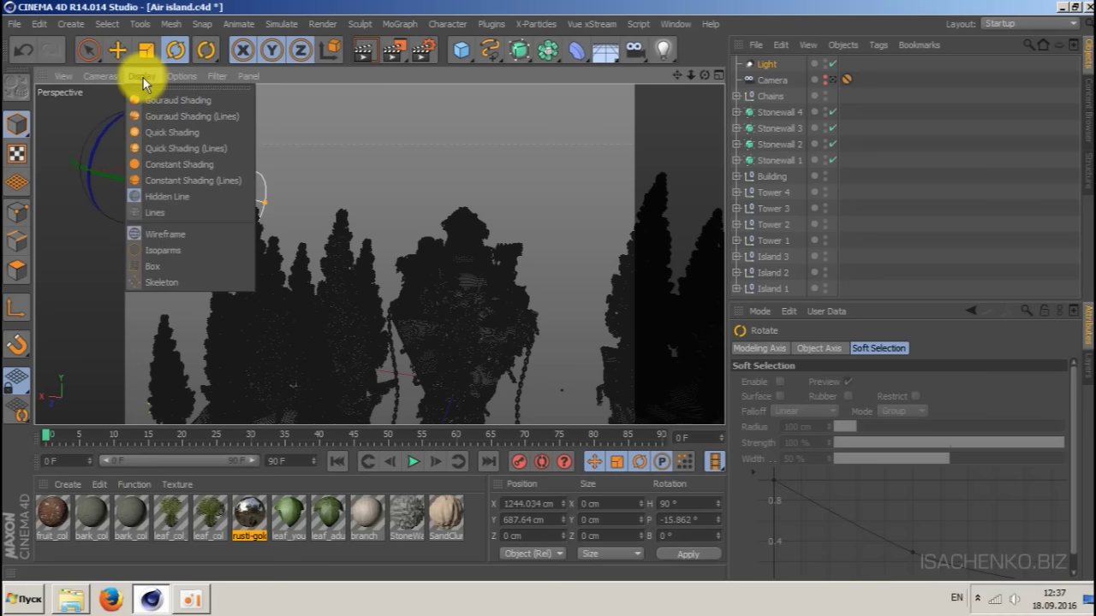
pyautogui.click(155, 100)
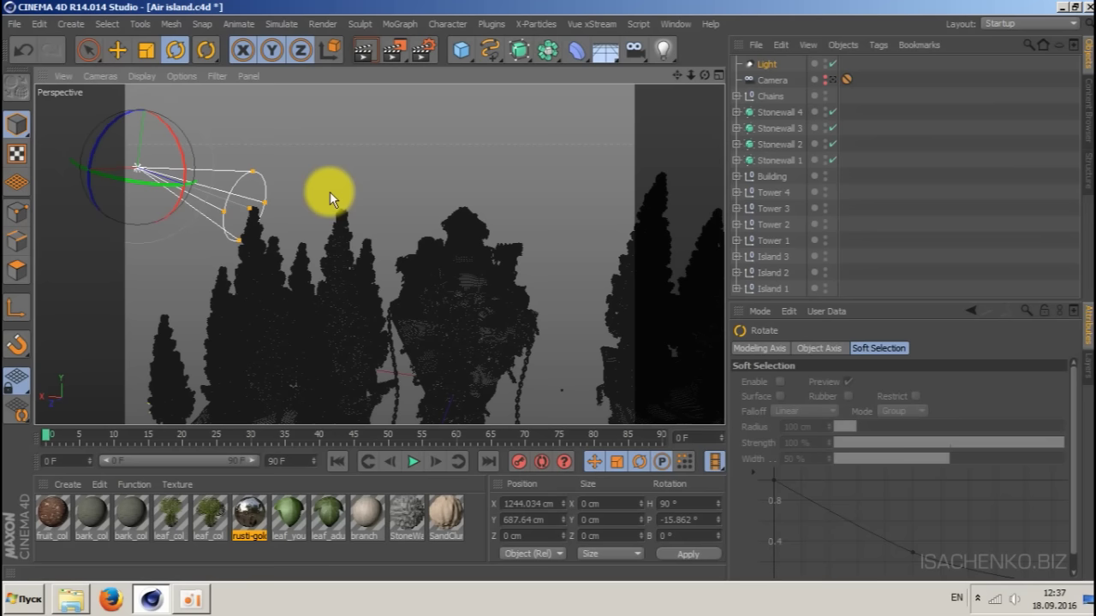
pyautogui.moveTo(706, 74); pyautogui.dragTo(754, 67)
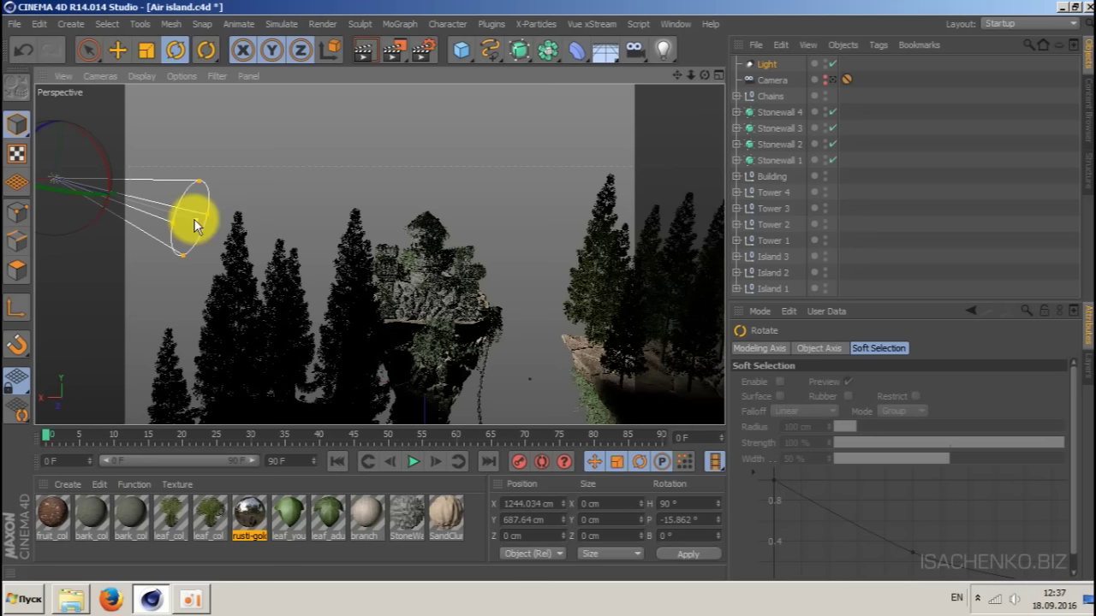
pyautogui.moveTo(203, 230); pyautogui.dragTo(432, 279)
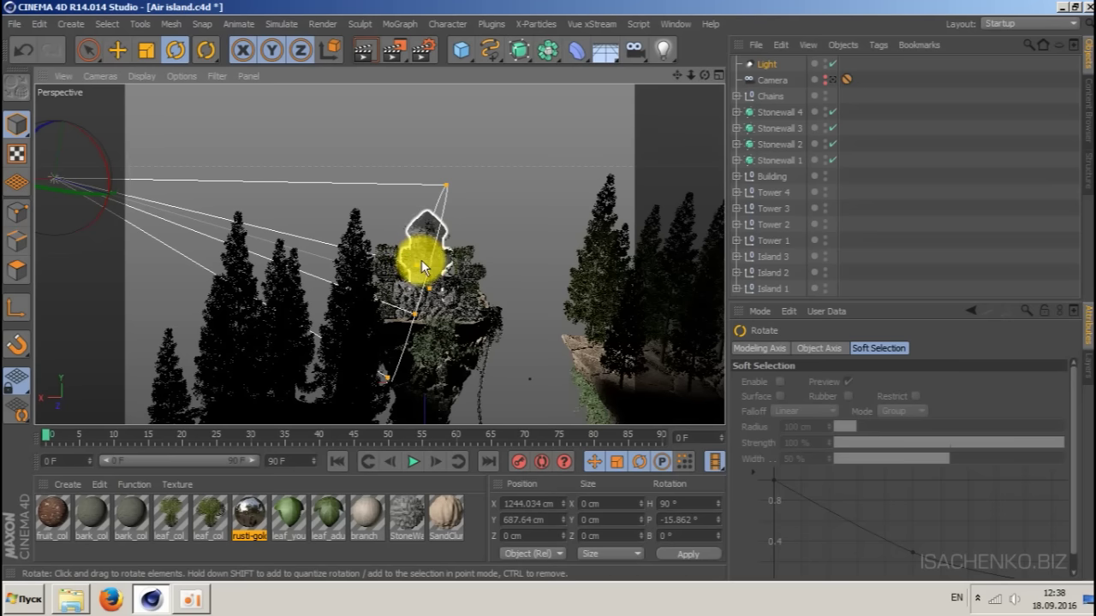
pyautogui.moveTo(699, 75); pyautogui.dragTo(434, 285)
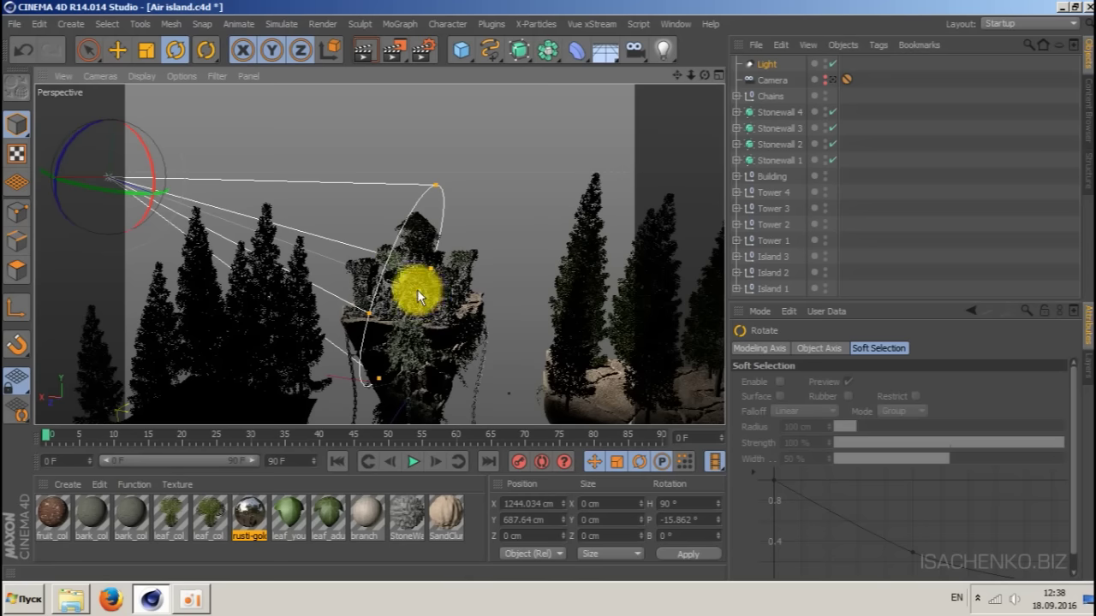
pyautogui.moveTo(420, 291); pyautogui.dragTo(347, 310)
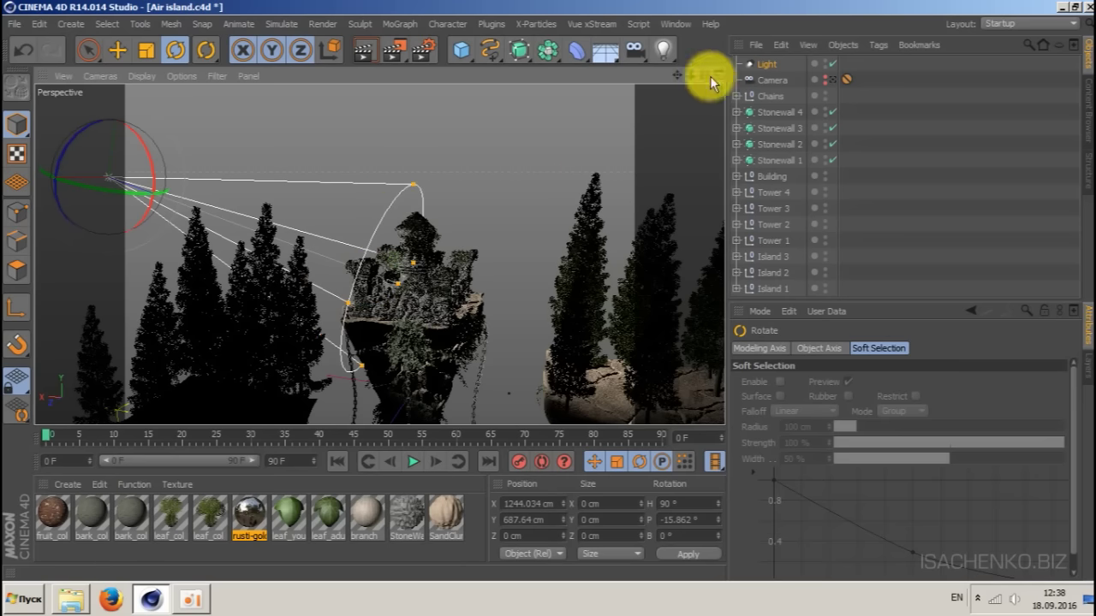
pyautogui.moveTo(705, 75); pyautogui.dragTo(651, 75)
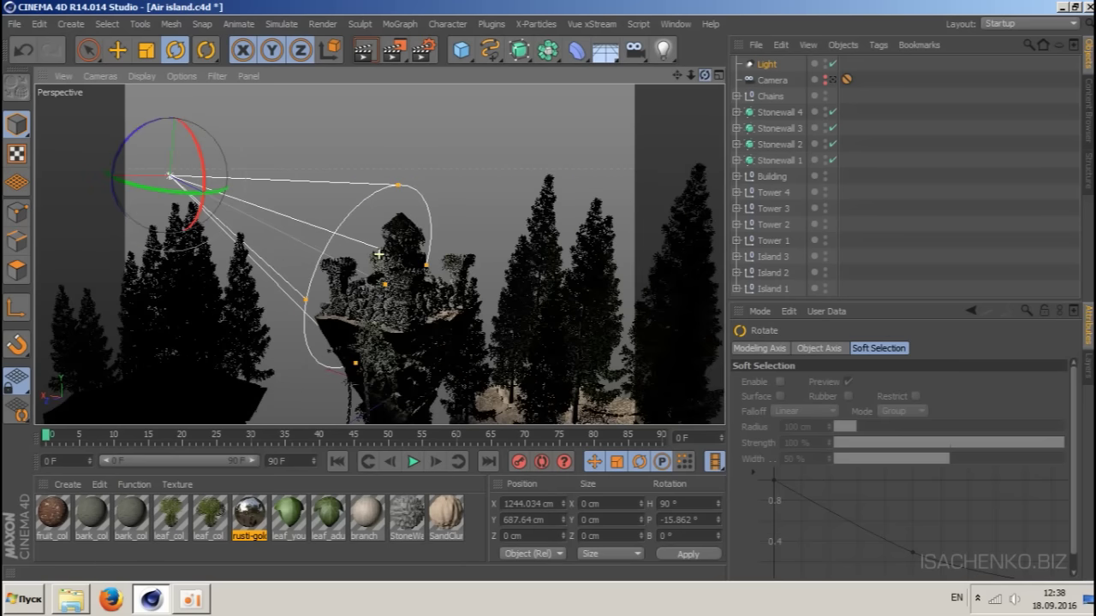
pyautogui.moveTo(378, 254); pyautogui.dragTo(356, 270)
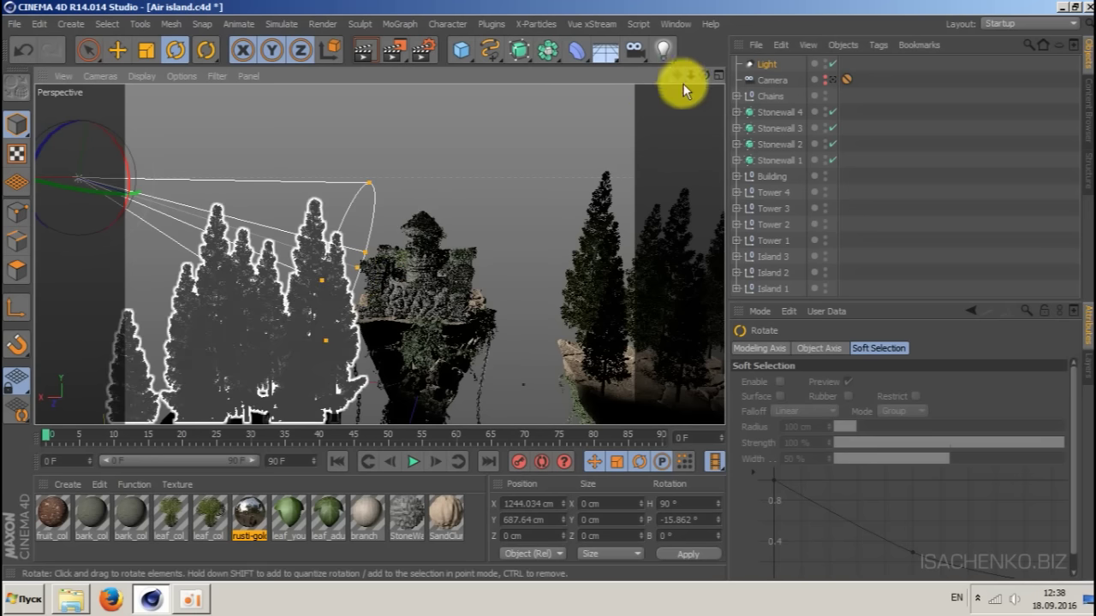
# - Set the spot light's shadow to Shadow Maps (Soft) and its visible light to Volumetric
pyautogui.moveTo(706, 75)
pyautogui.mouseDown()
pyautogui.moveTo(685, 70)
pyautogui.moveTo(707, 75)
pyautogui.mouseUp()
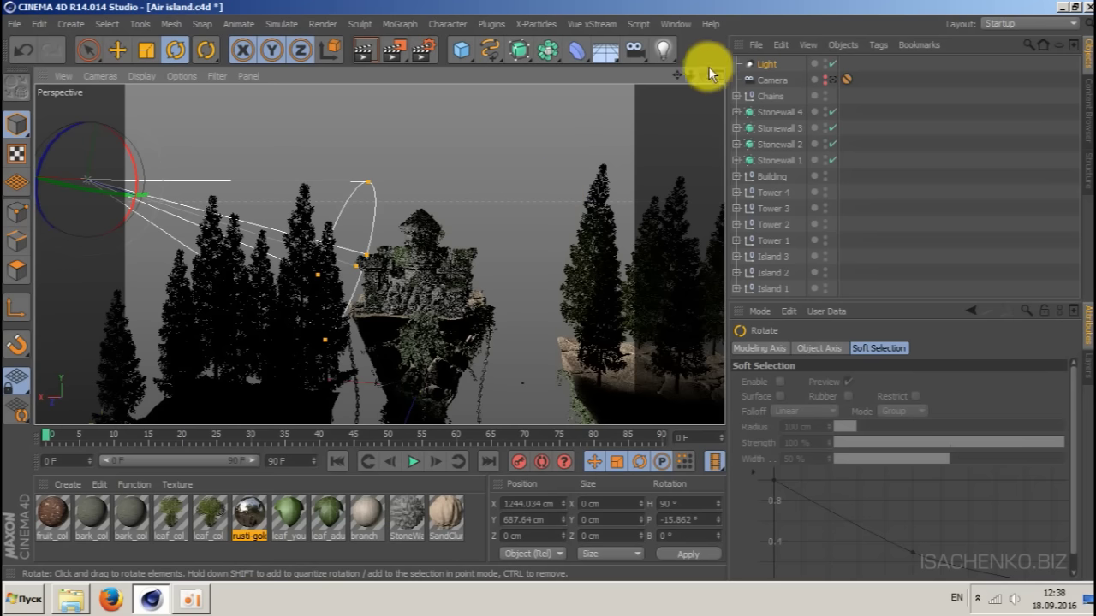
pyautogui.moveTo(703, 72); pyautogui.dragTo(737, 76)
pyautogui.click(681, 221)
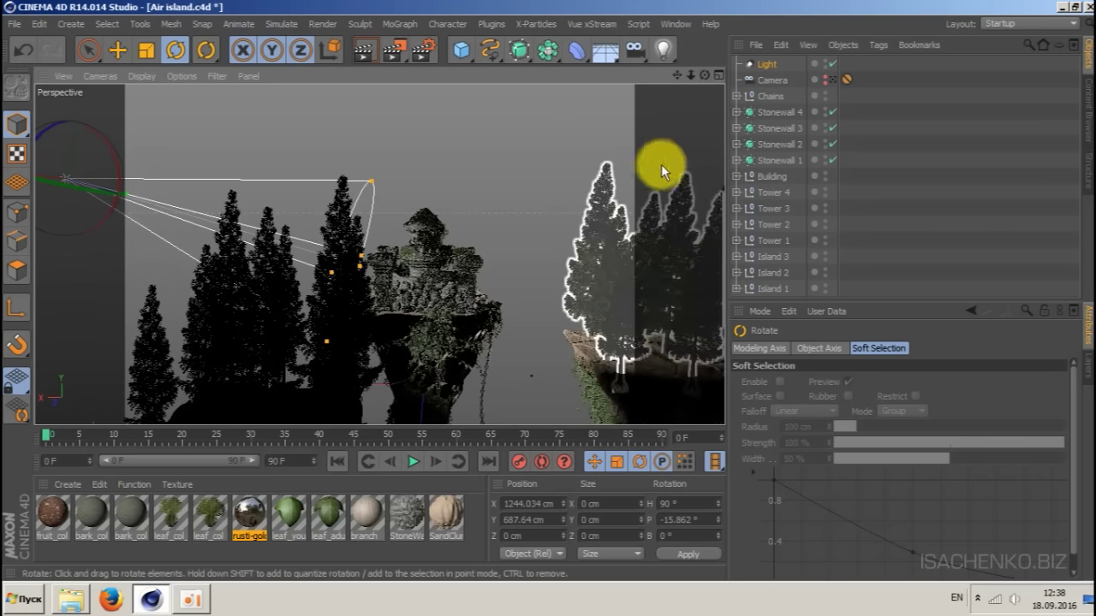
pyautogui.click(773, 64)
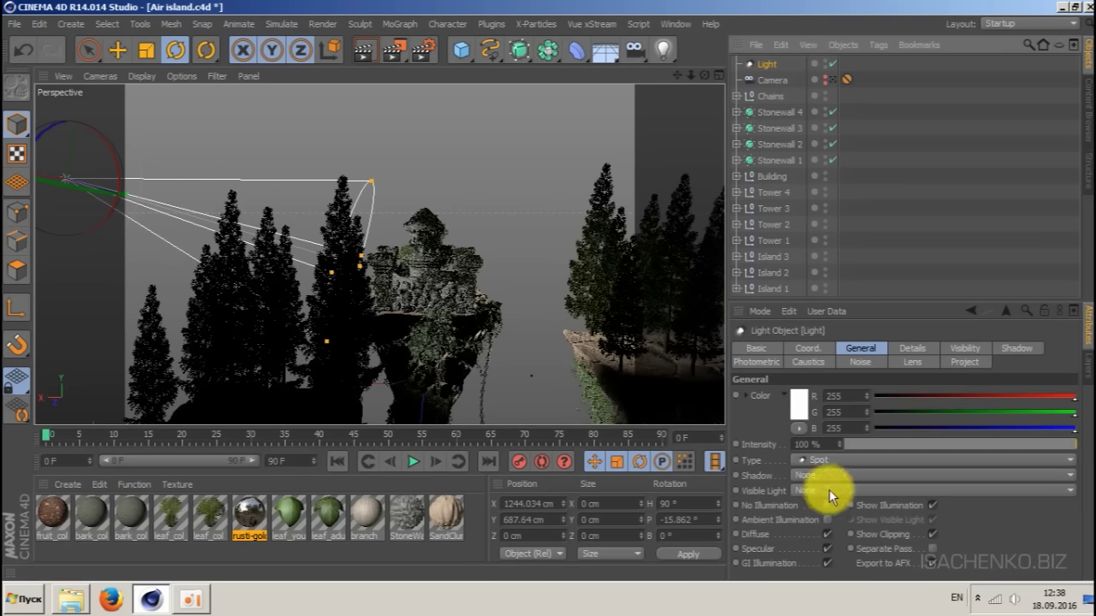
pyautogui.click(846, 475)
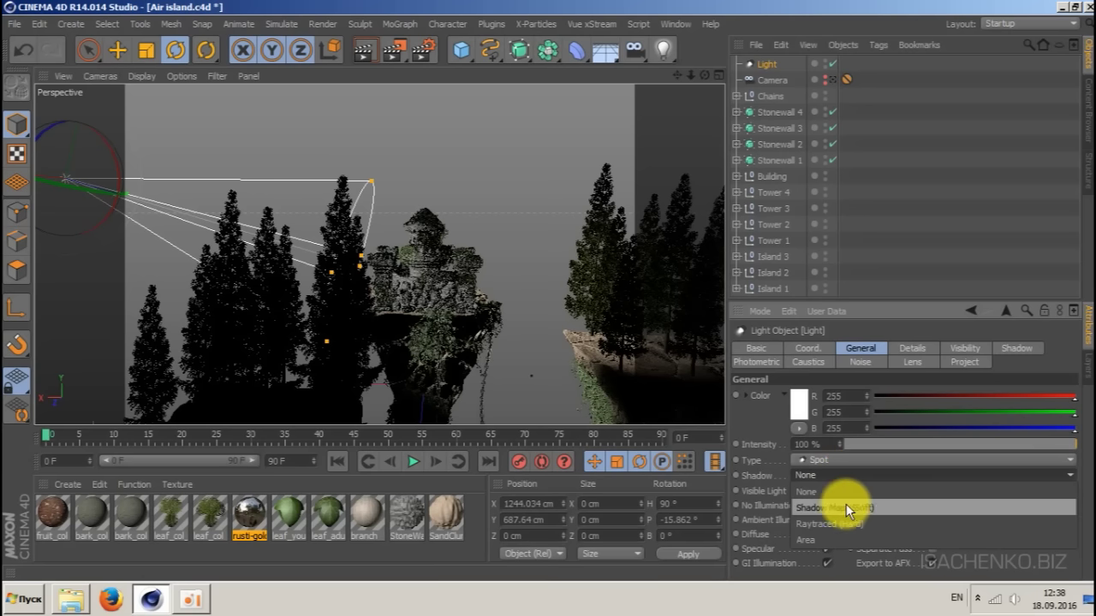
pyautogui.click(848, 504)
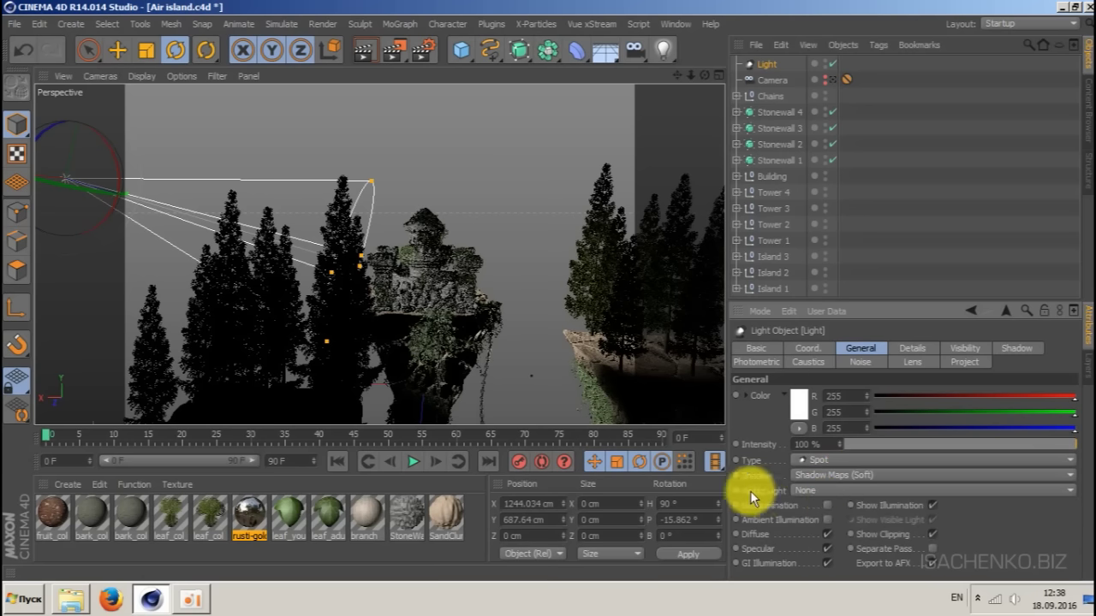
pyautogui.click(822, 491)
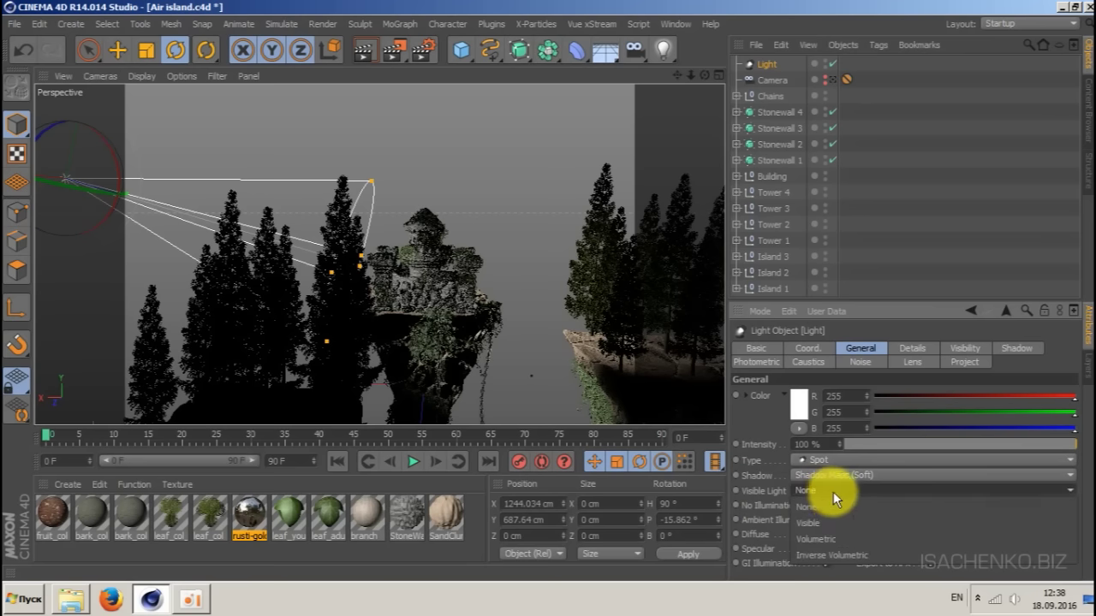
pyautogui.click(838, 536)
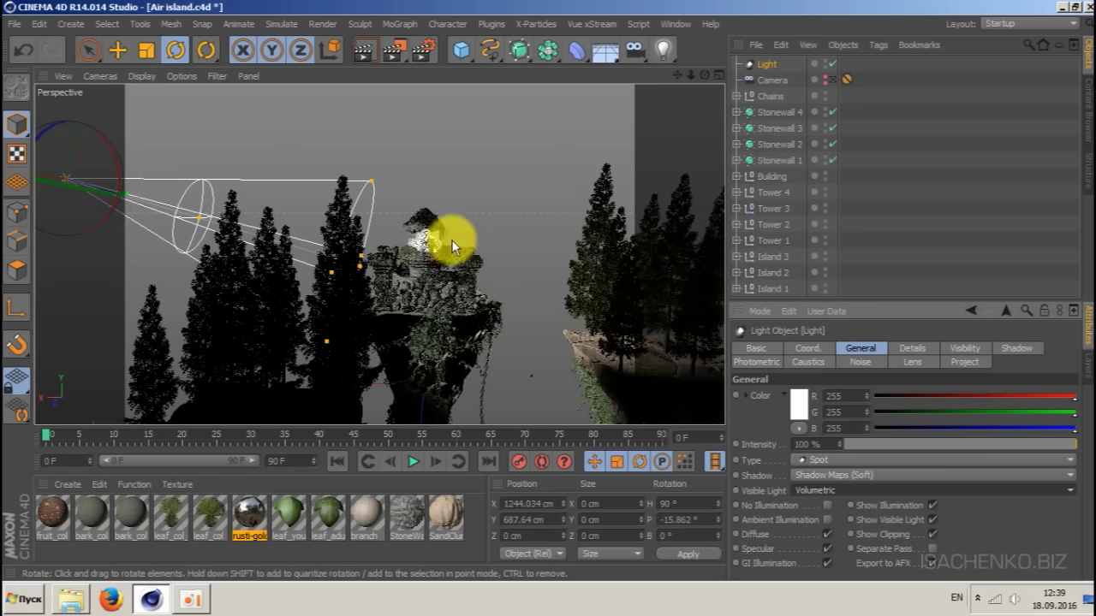
# - Apply noise to both illumination and visibility of the spot light, with Wavy Turbulence type and 25% brightness
pyautogui.moveTo(703, 76)
pyautogui.mouseDown()
pyautogui.moveTo(681, 81)
pyautogui.moveTo(716, 78)
pyautogui.moveTo(703, 76)
pyautogui.mouseUp()
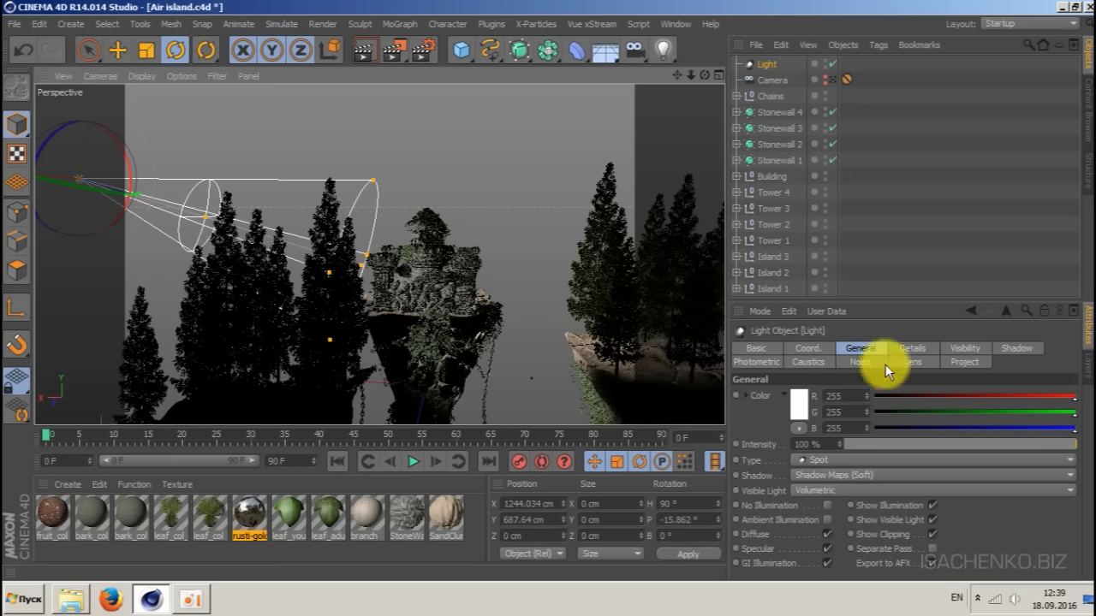
pyautogui.click(859, 363)
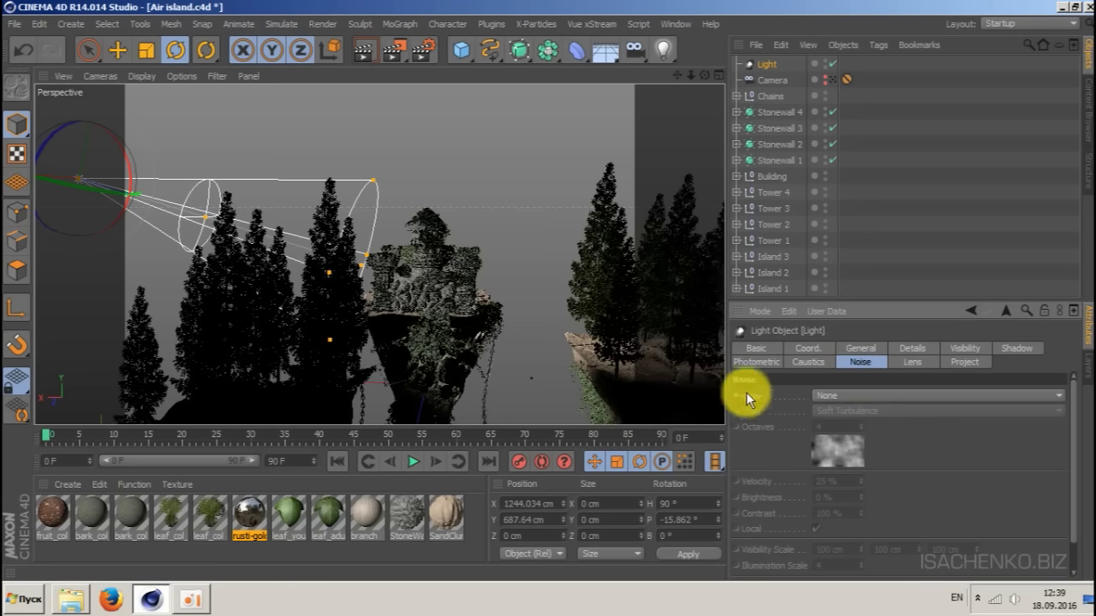
pyautogui.click(844, 395)
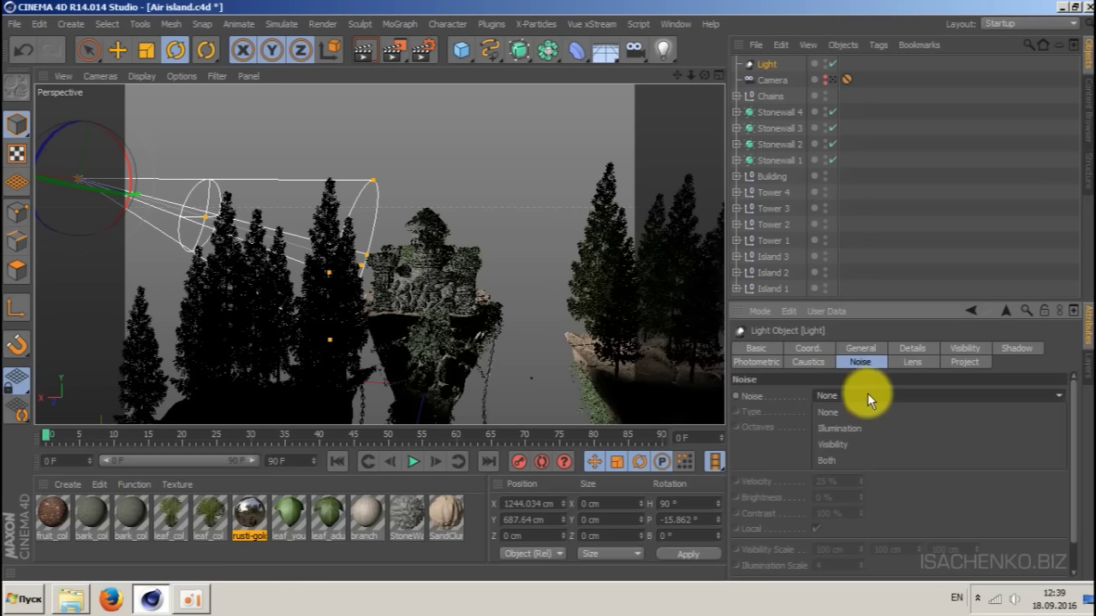
pyautogui.click(844, 459)
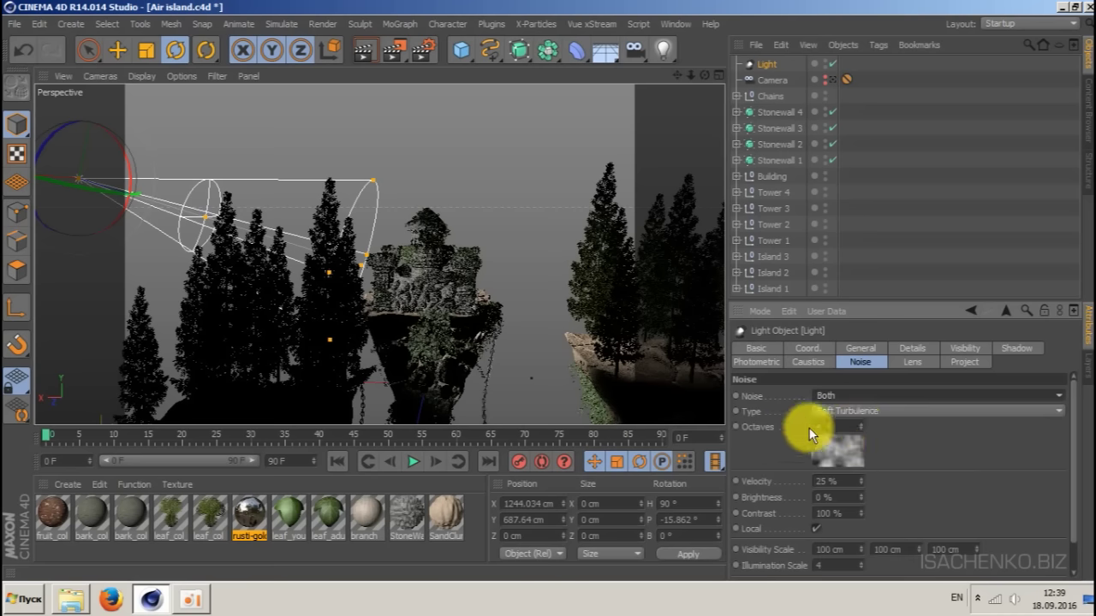
pyautogui.click(887, 410)
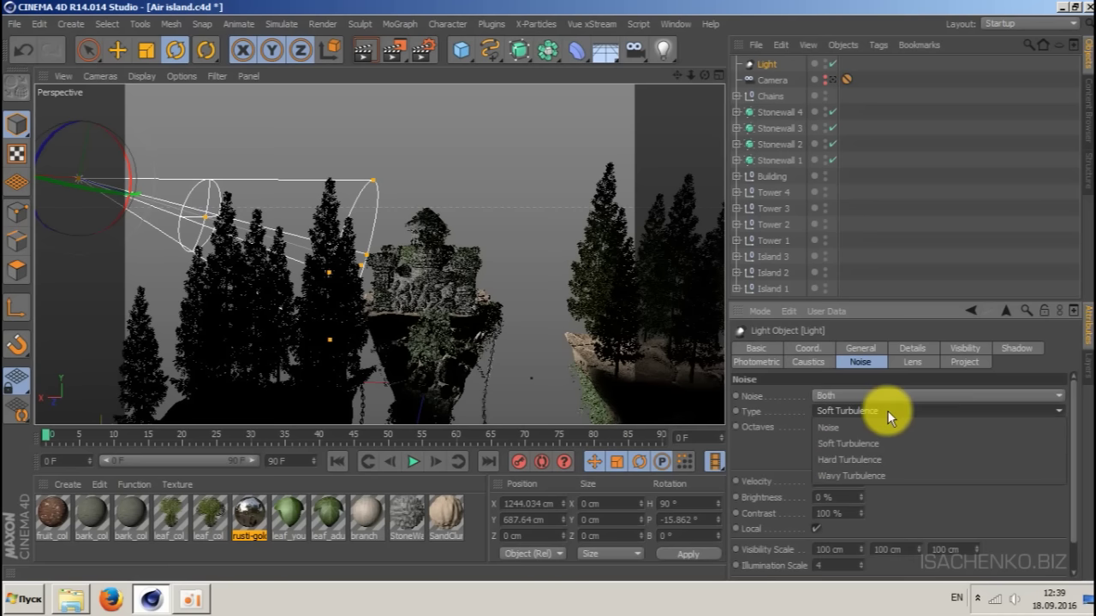
pyautogui.click(868, 474)
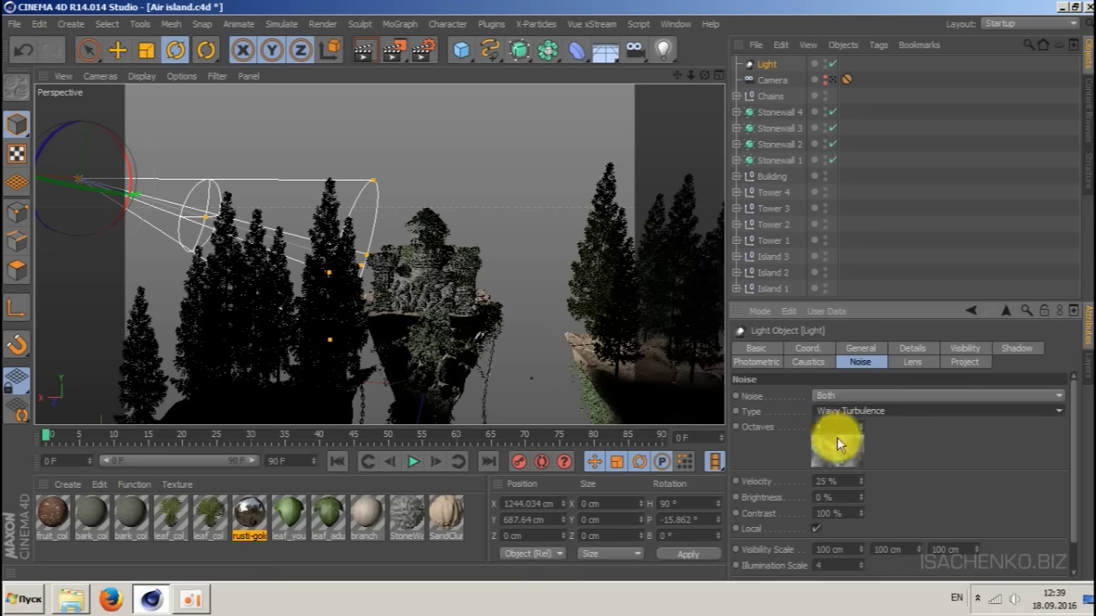
pyautogui.click(836, 497)
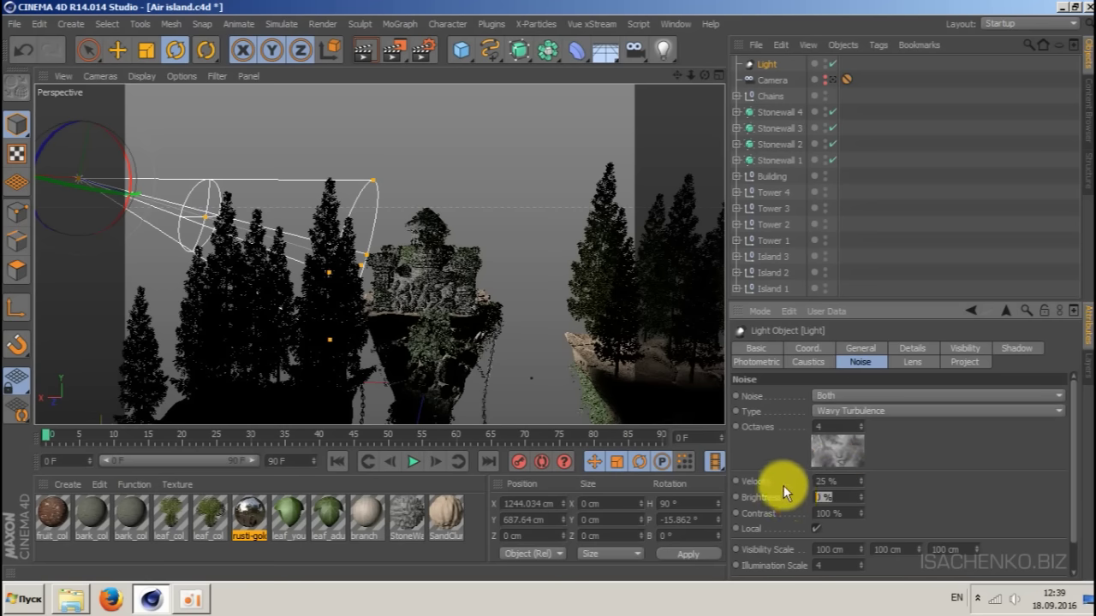
pyautogui.write('25')
pyautogui.press('Return')
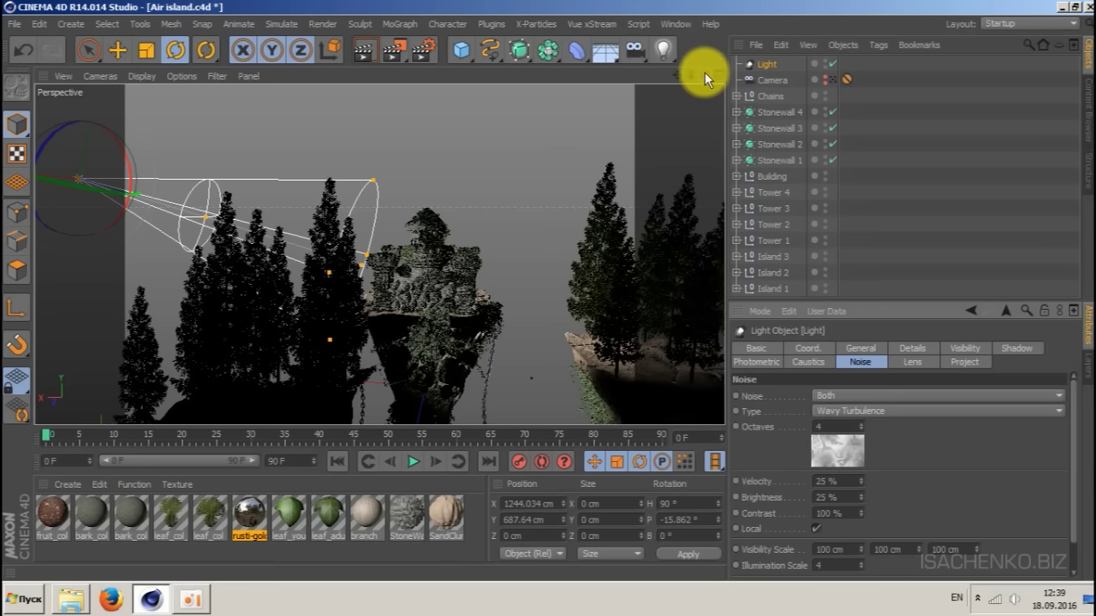
# - Extend the spot light's volumetric visibility range until it reaches just past the castle island
pyautogui.moveTo(704, 75); pyautogui.dragTo(720, 60)
pyautogui.keyDown('alt'); pyautogui.moveTo(445, 153); pyautogui.dragTo(428, 193); pyautogui.keyUp('alt')
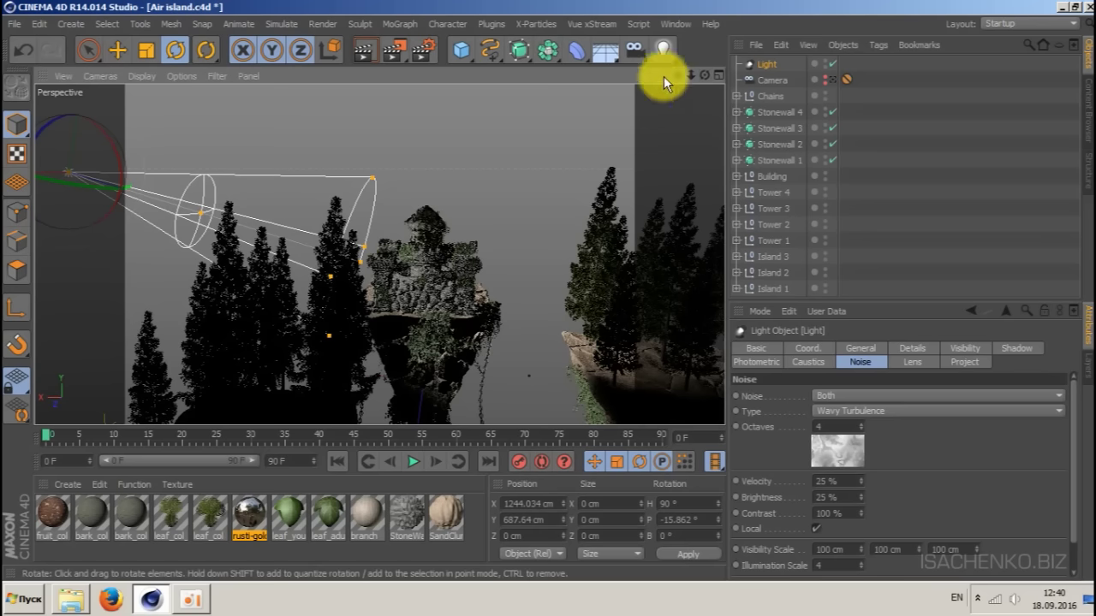
pyautogui.click(749, 348)
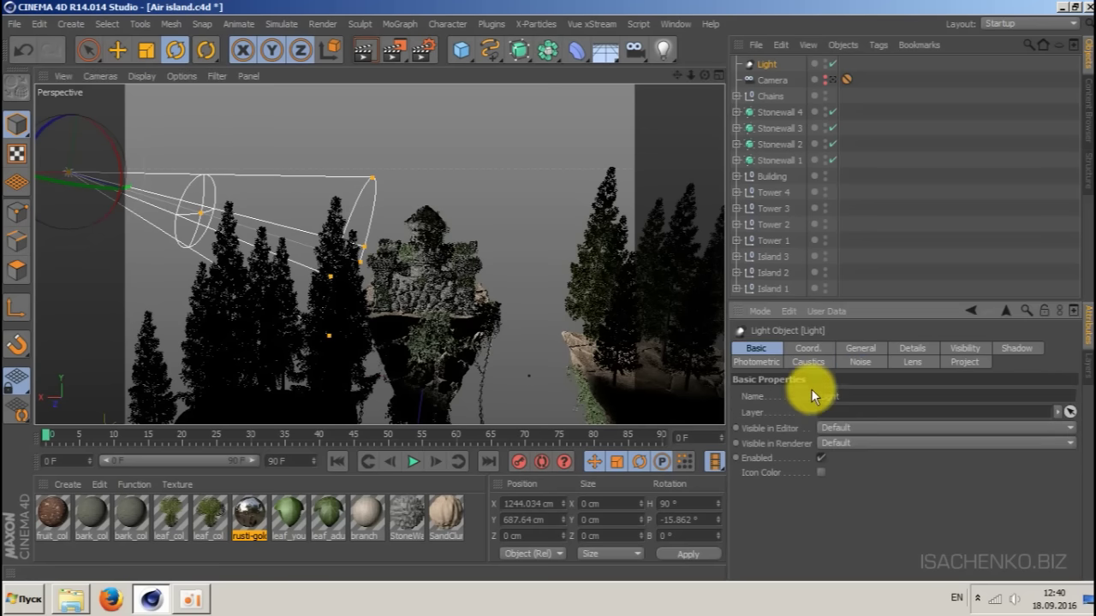
pyautogui.click(866, 348)
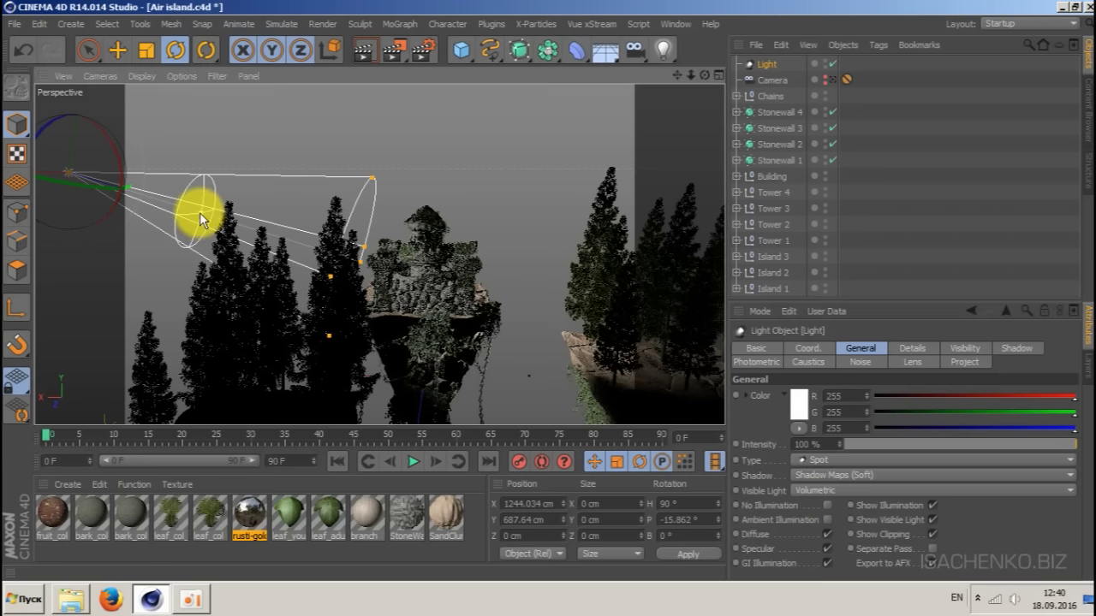
pyautogui.moveTo(199, 212); pyautogui.dragTo(524, 292)
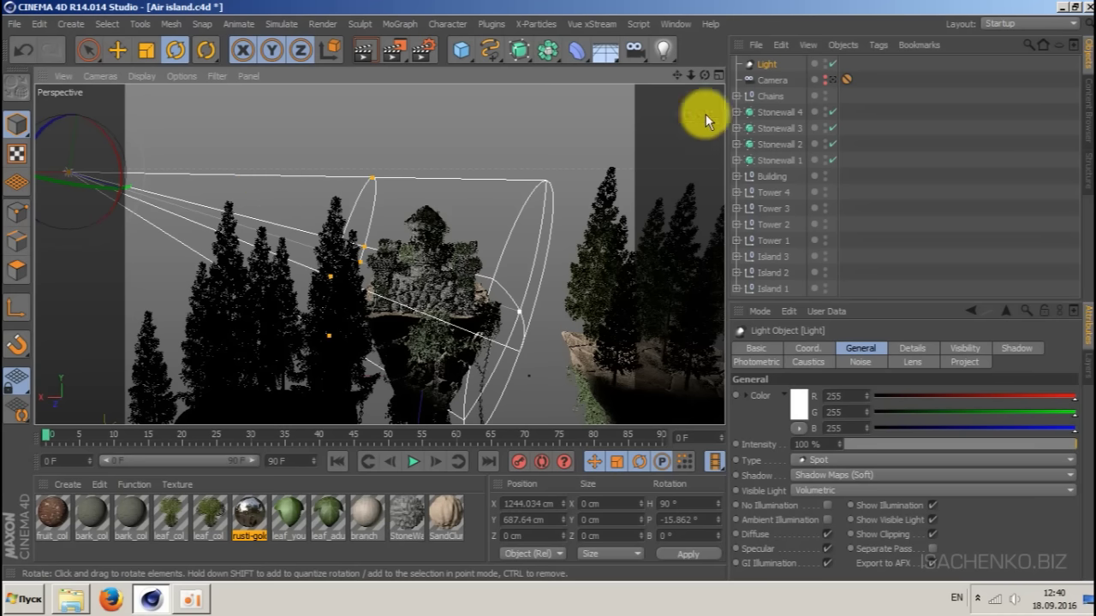
pyautogui.moveTo(705, 76); pyautogui.dragTo(695, 79)
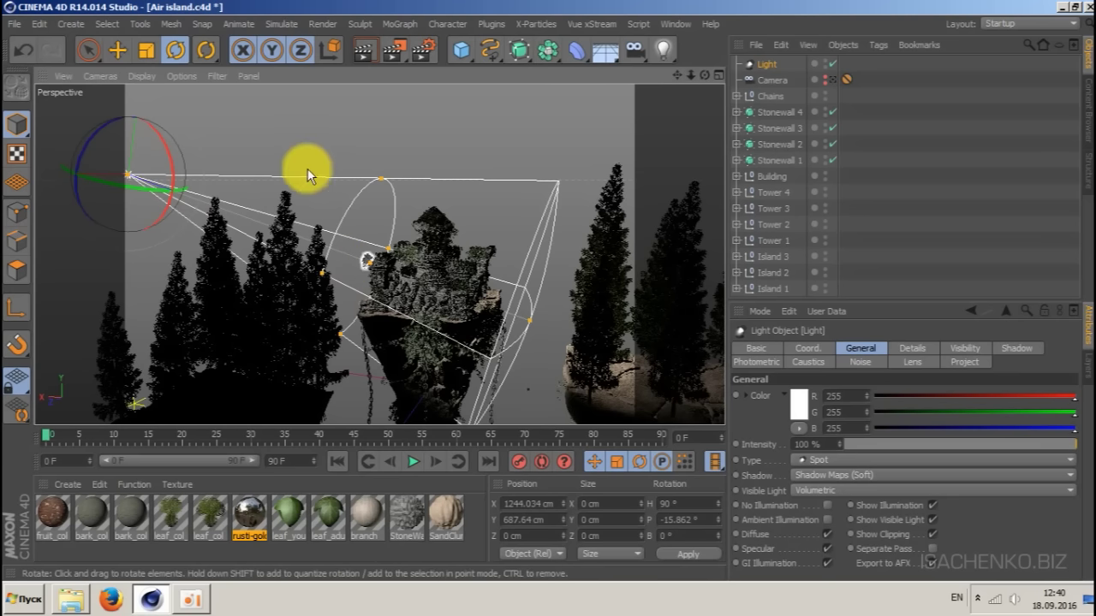
pyautogui.click(212, 250)
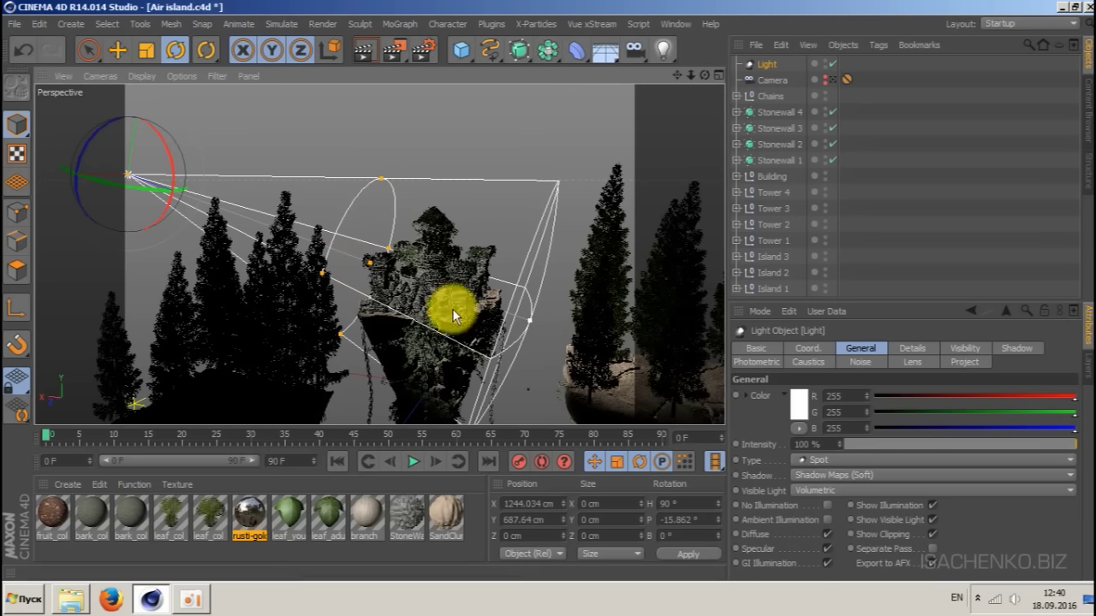
pyautogui.moveTo(702, 72); pyautogui.dragTo(667, 168)
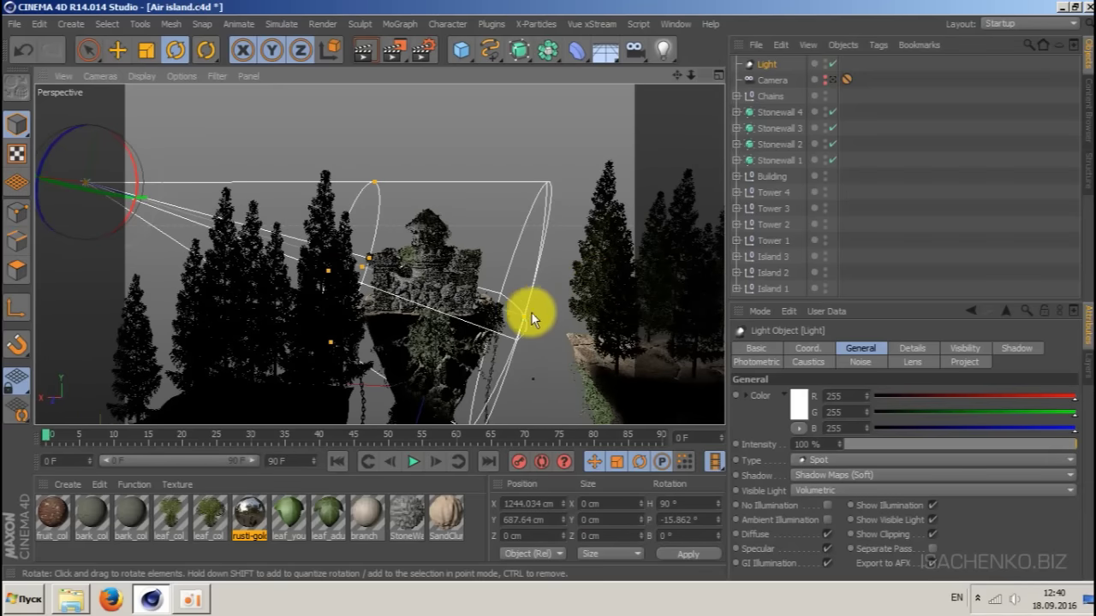
pyautogui.moveTo(525, 318)
pyautogui.mouseDown()
pyautogui.moveTo(476, 307)
pyautogui.moveTo(529, 323)
pyautogui.mouseUp()
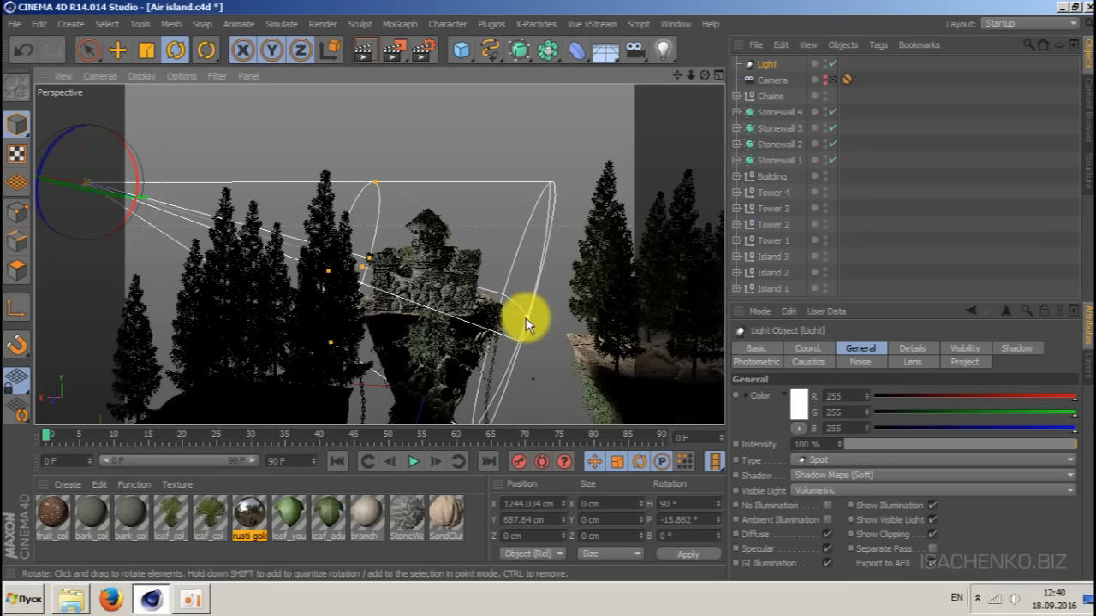
# - Through the scene camera, extend the spot light's visible range to the neighbouring island and slightly widen its cone
pyautogui.click(834, 79)
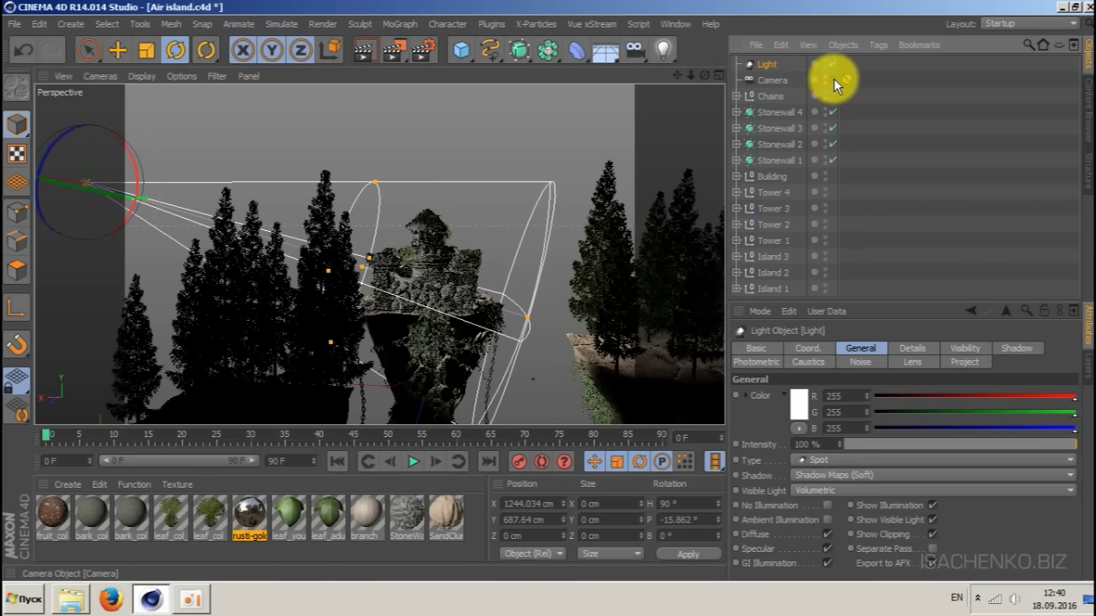
pyautogui.click(834, 78)
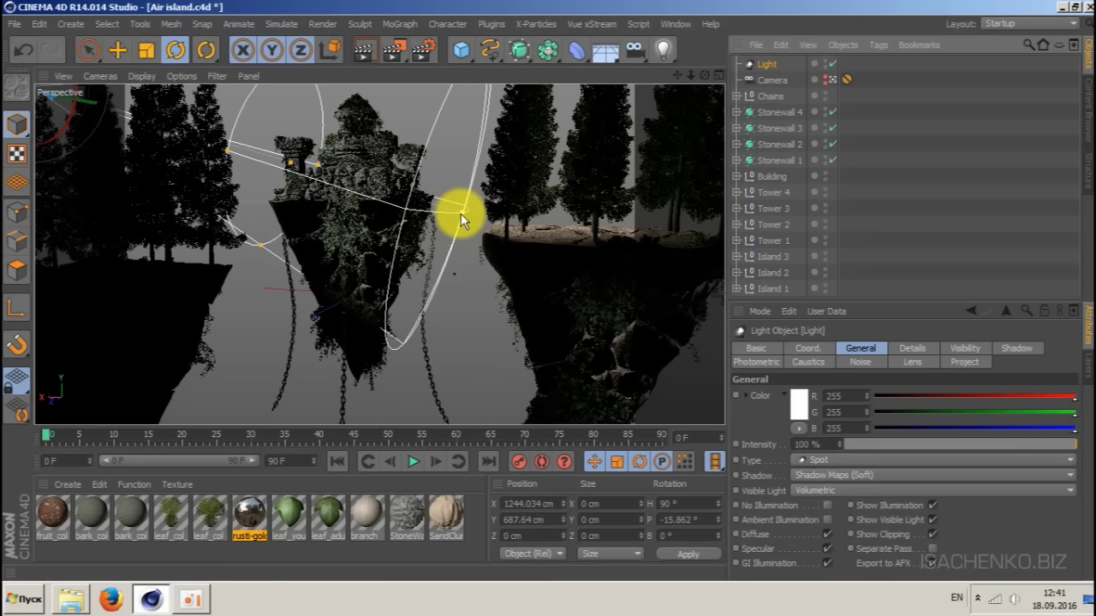
pyautogui.moveTo(461, 214); pyautogui.dragTo(562, 248)
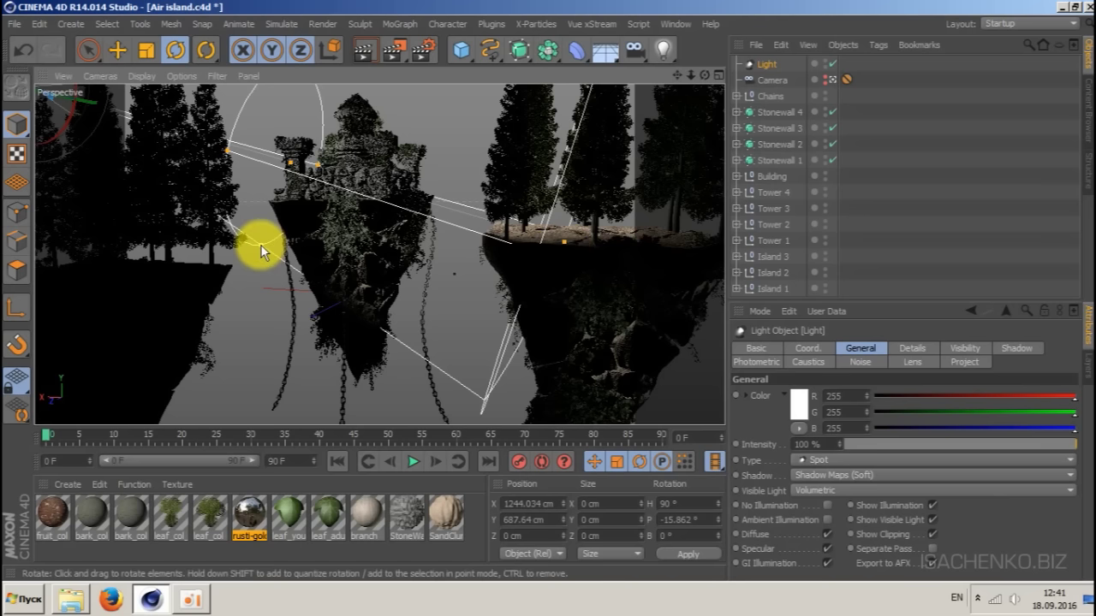
pyautogui.moveTo(261, 246); pyautogui.dragTo(247, 262)
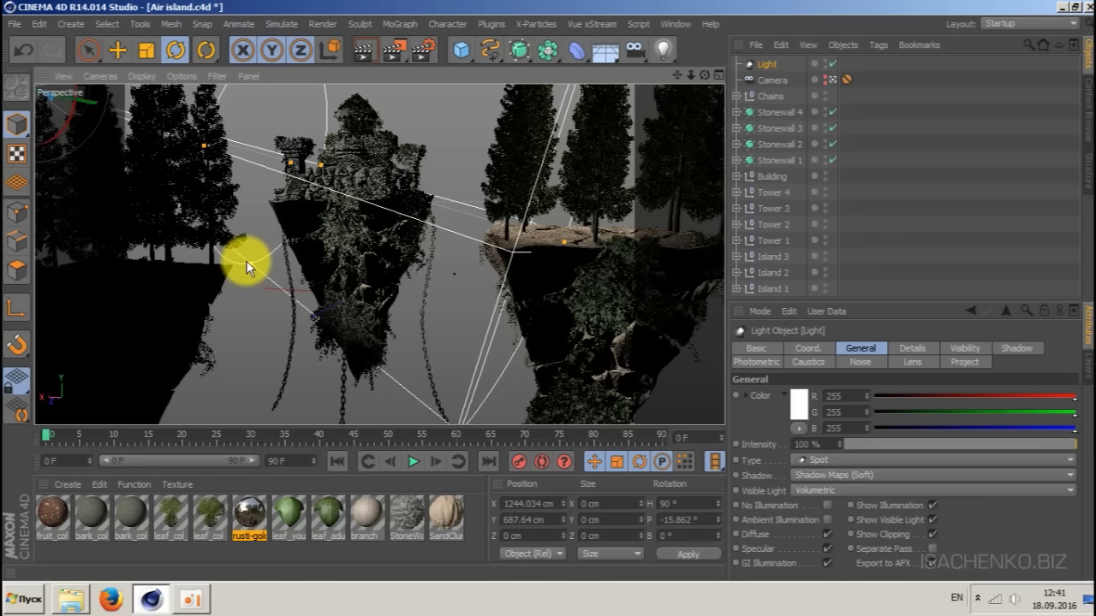
# - Save the project and render the scene to the Picture Viewer to check the volumetric lighting
pyautogui.hotkey('ctrl', 's')
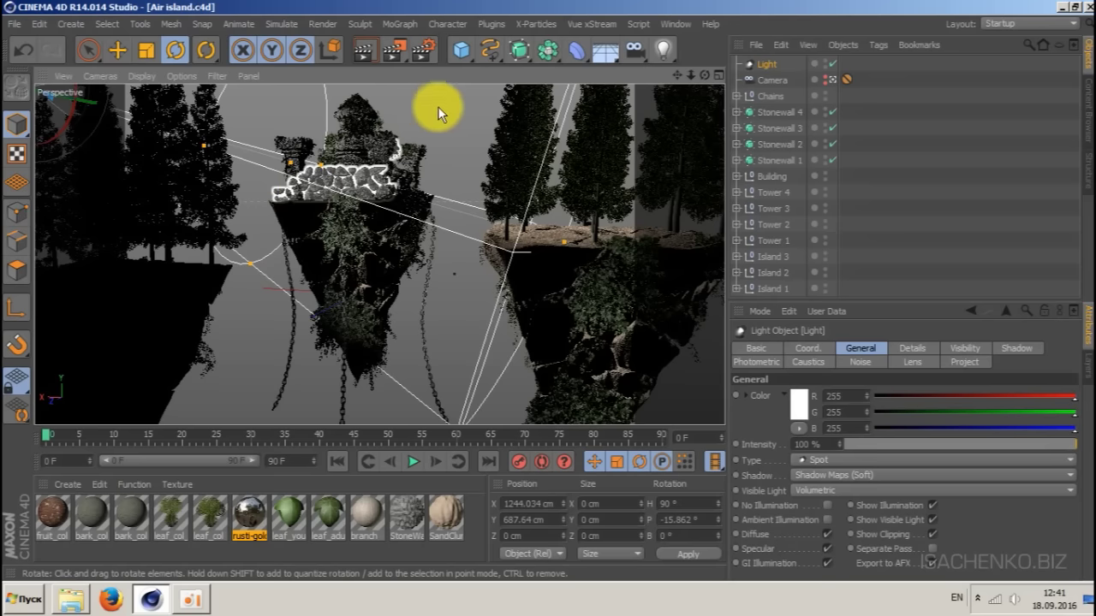
pyautogui.click(394, 55)
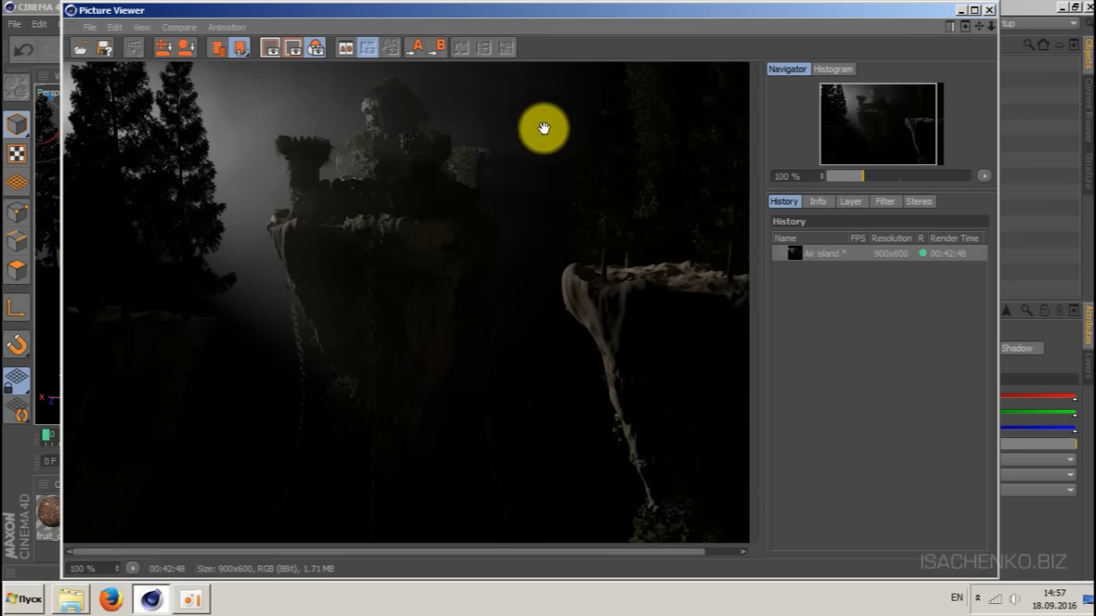
pyautogui.click(988, 9)
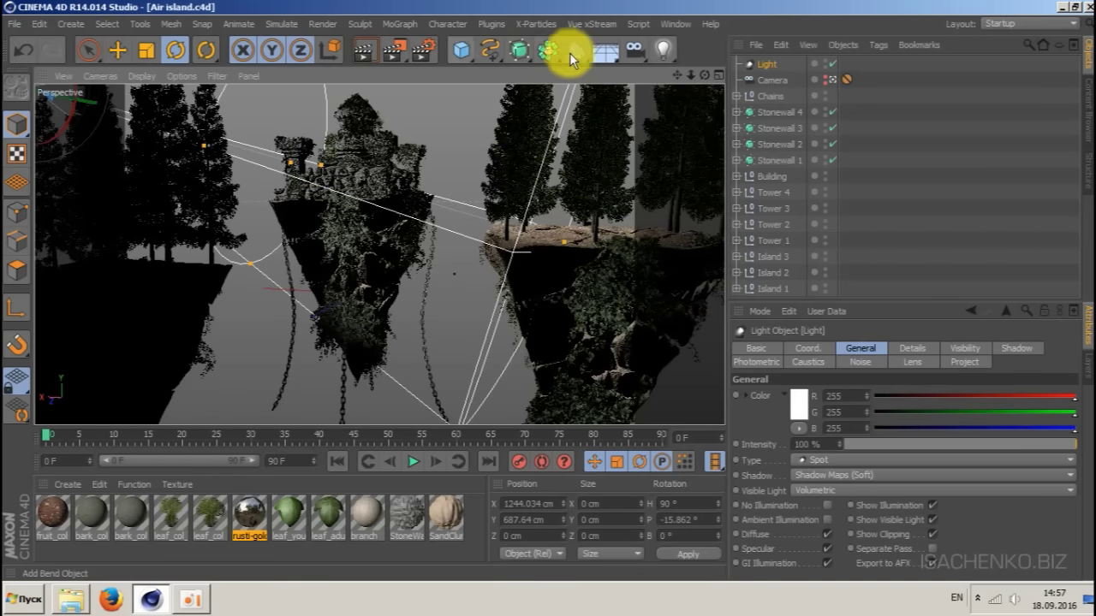
# - Add a Sky object, create a new material and open it for editing
pyautogui.moveTo(605, 50); pyautogui.dragTo(660, 99)
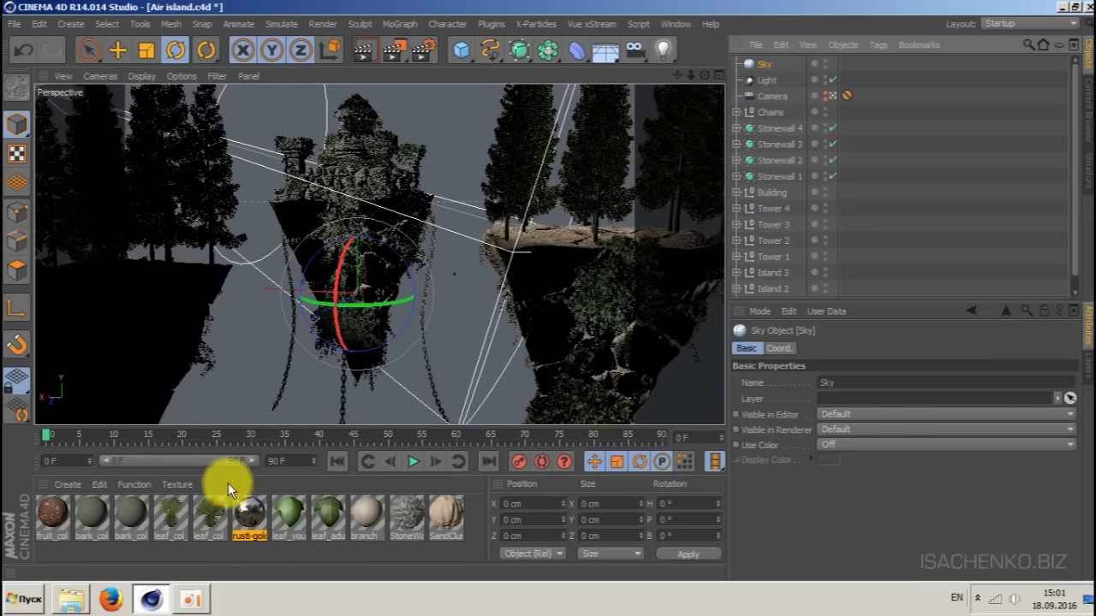
pyautogui.doubleClick(106, 552)
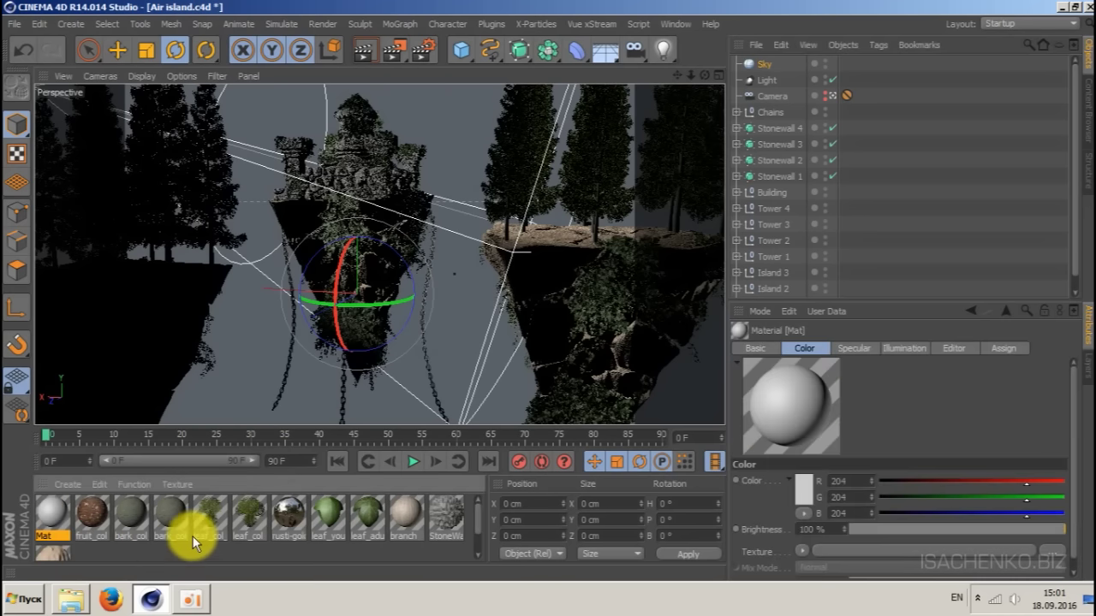
pyautogui.doubleClick(54, 514)
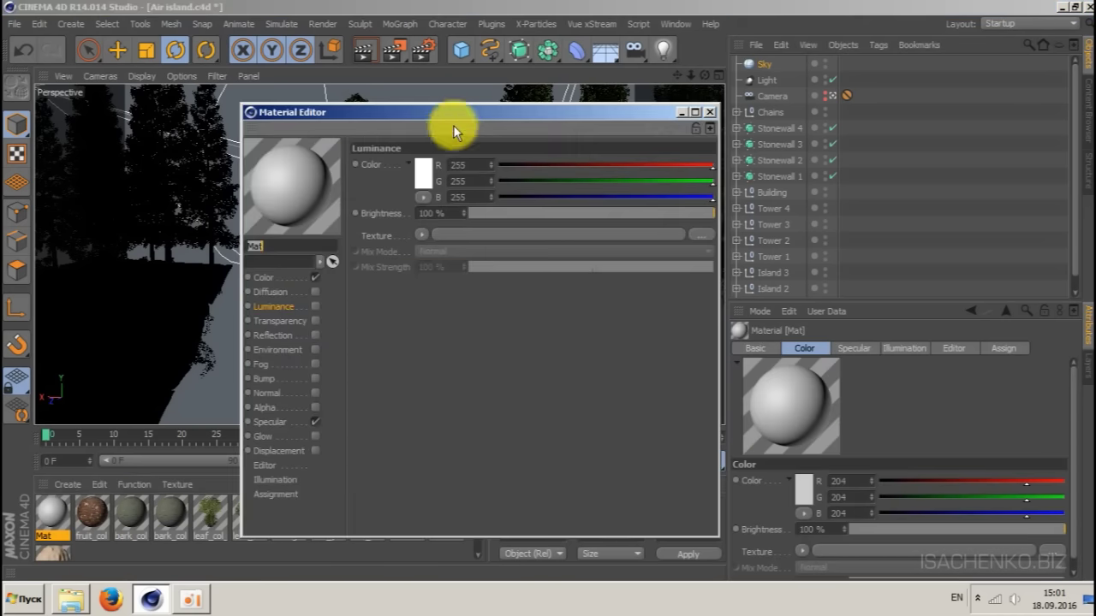
pyautogui.moveTo(451, 114); pyautogui.dragTo(500, 126)
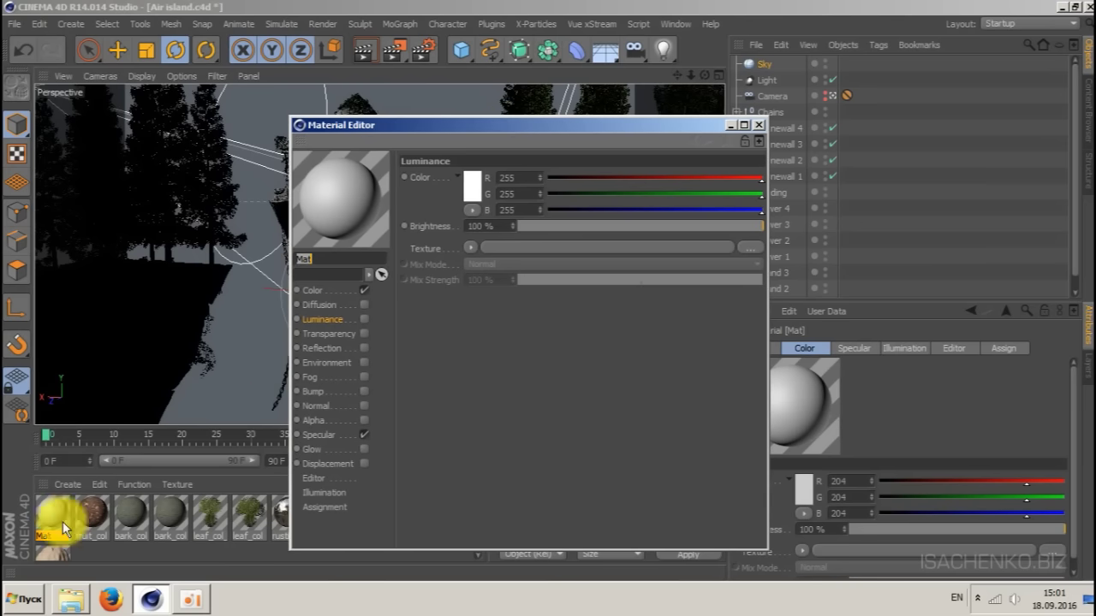
# - Disable the new material's Color and Specular channels and enable Luminance
pyautogui.click(367, 288)
pyautogui.click(364, 436)
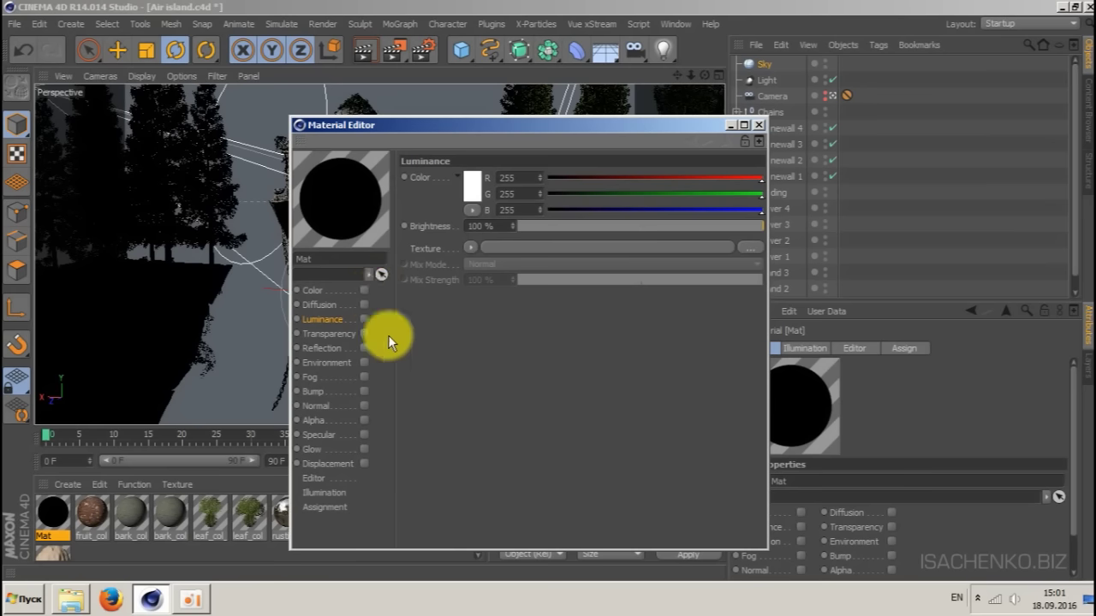
pyautogui.click(362, 319)
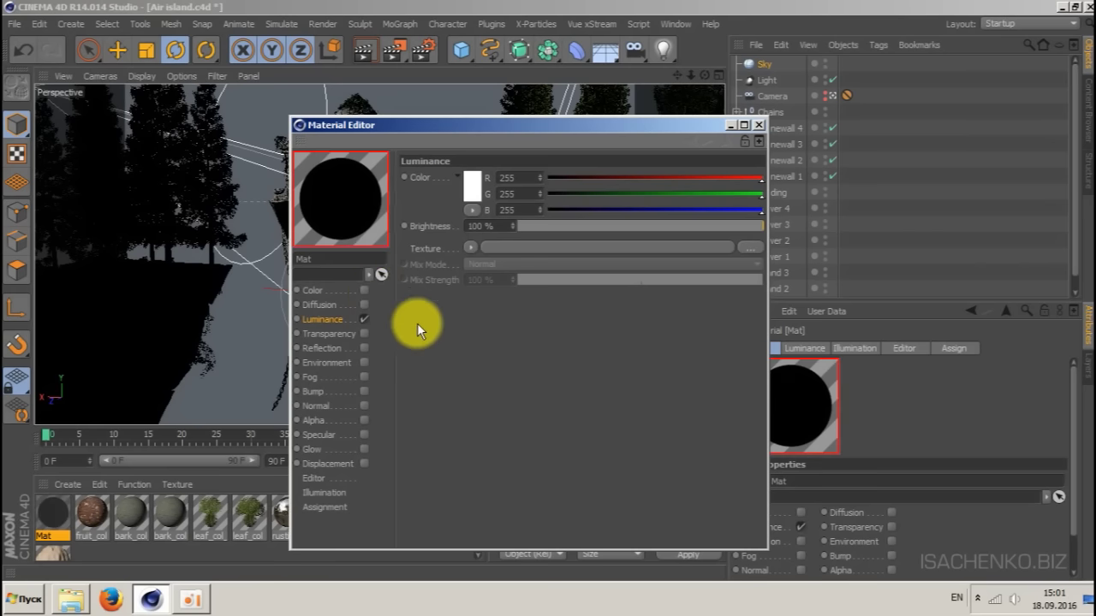
# - Load a Noise shader into the luminance texture, using Blistered Turbulence at 250% global scale
pyautogui.click(472, 247)
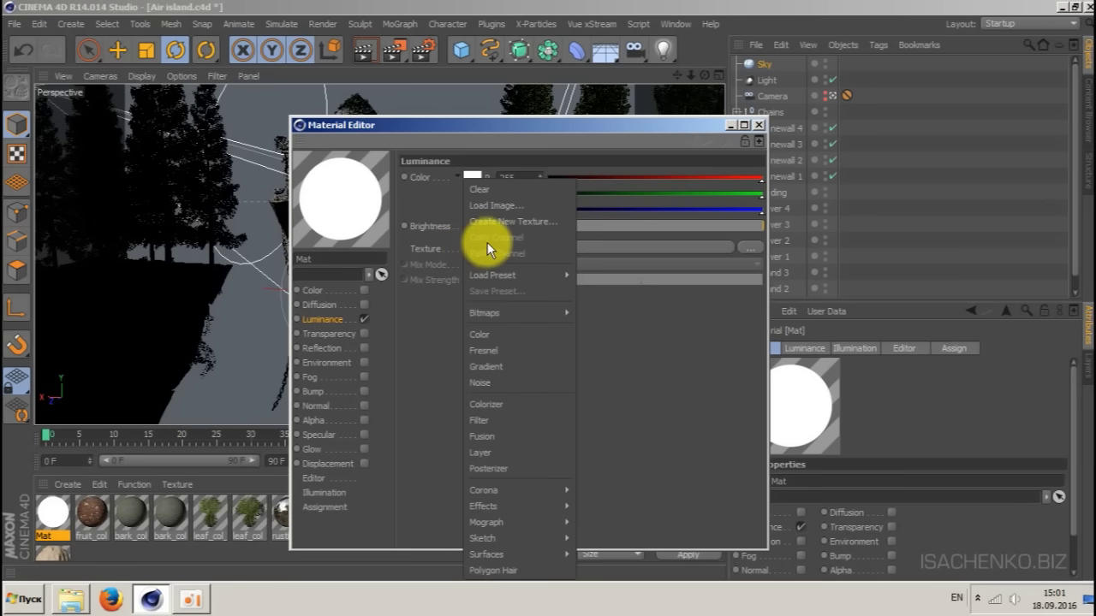
pyautogui.click(502, 382)
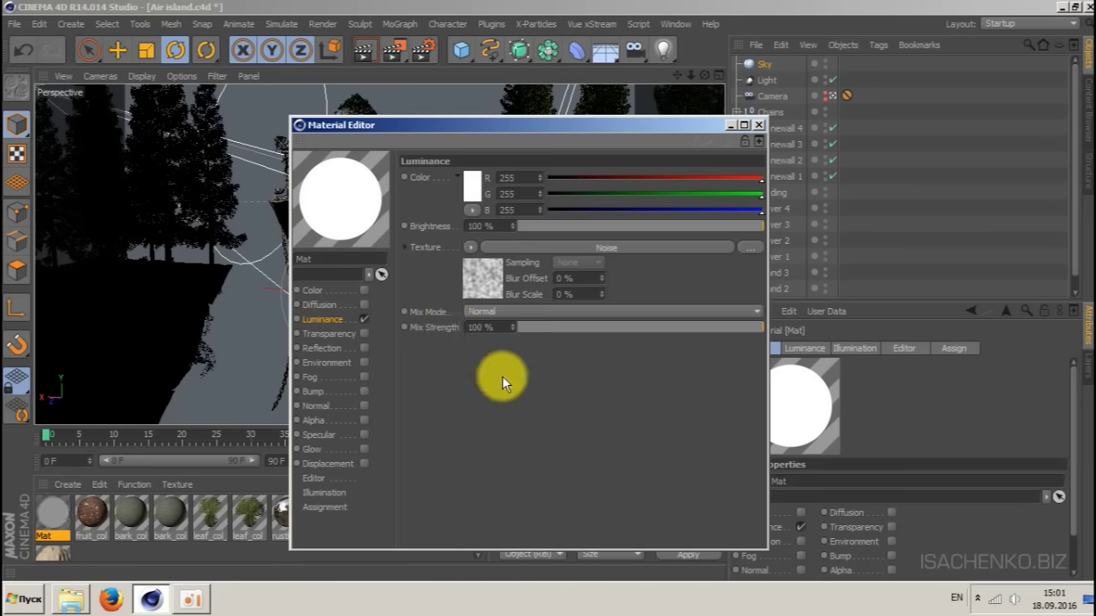
pyautogui.click(489, 281)
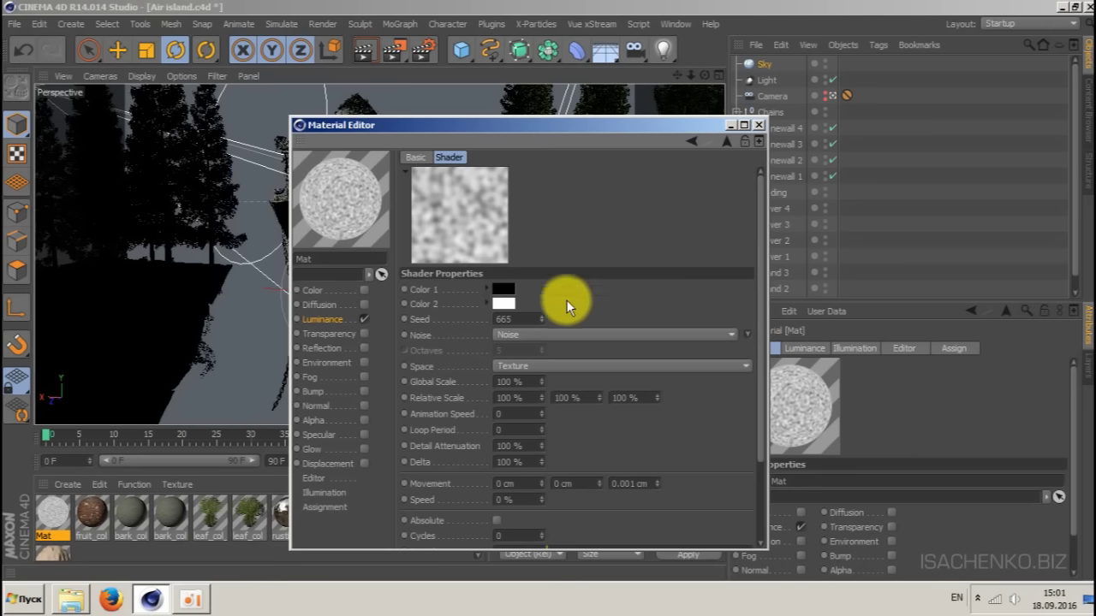
pyautogui.click(721, 333)
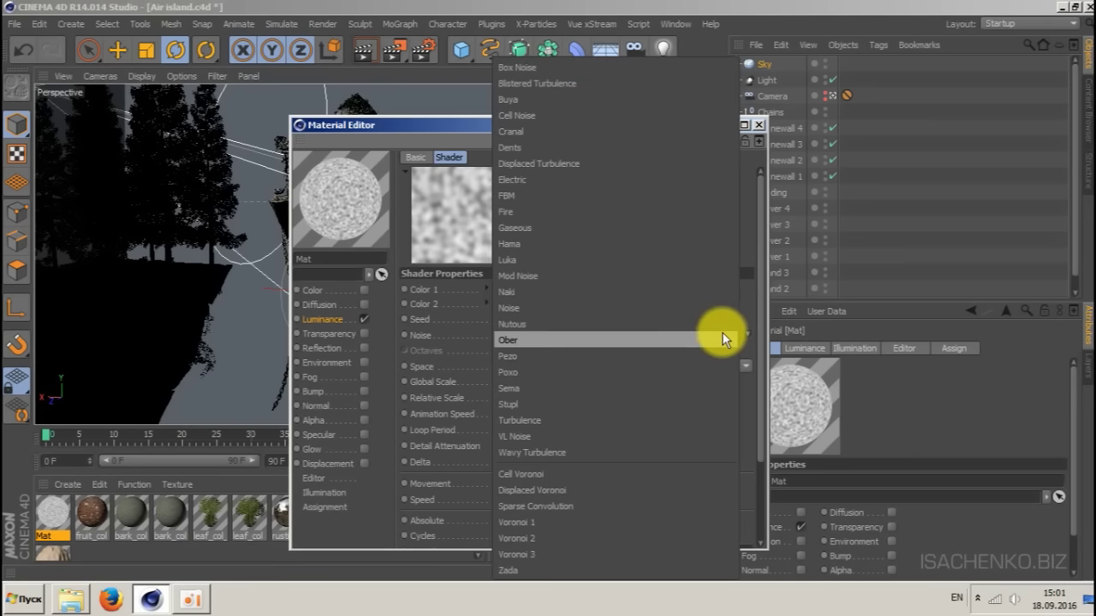
pyautogui.click(598, 83)
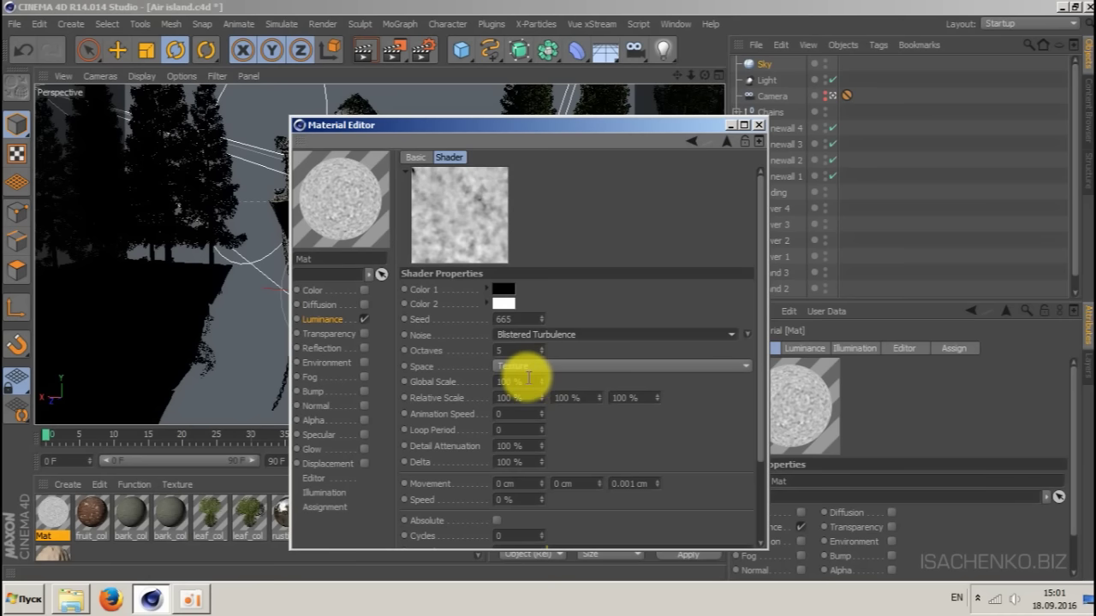
pyautogui.doubleClick(518, 381)
pyautogui.write('150')
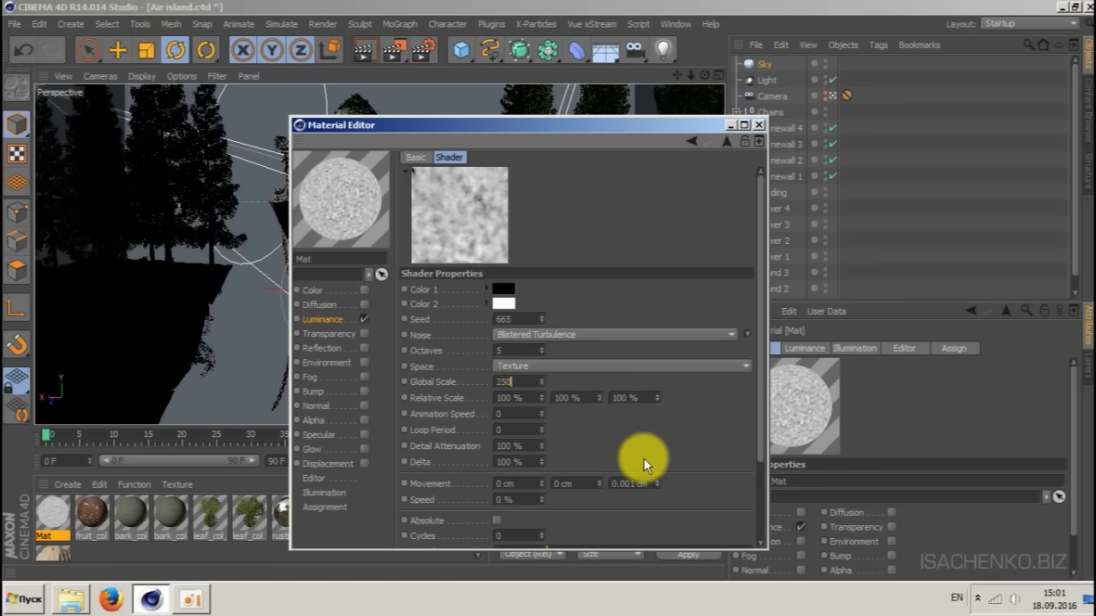
pyautogui.press('Return')
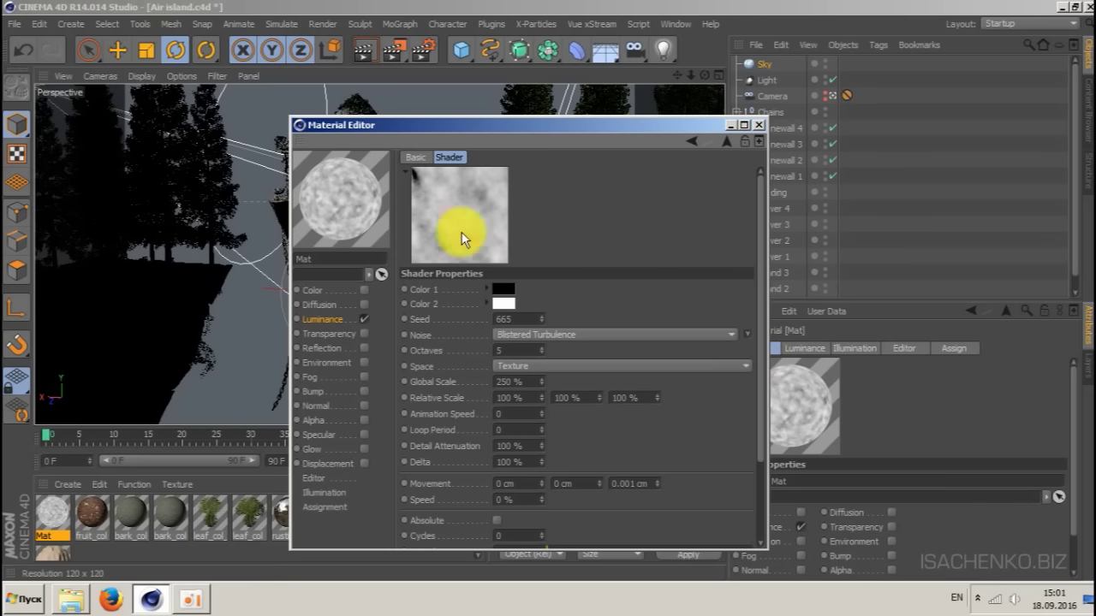
# - Set the noise shader's Color 1 to dark grey with RGB 50, 50, 50
pyautogui.click(504, 290)
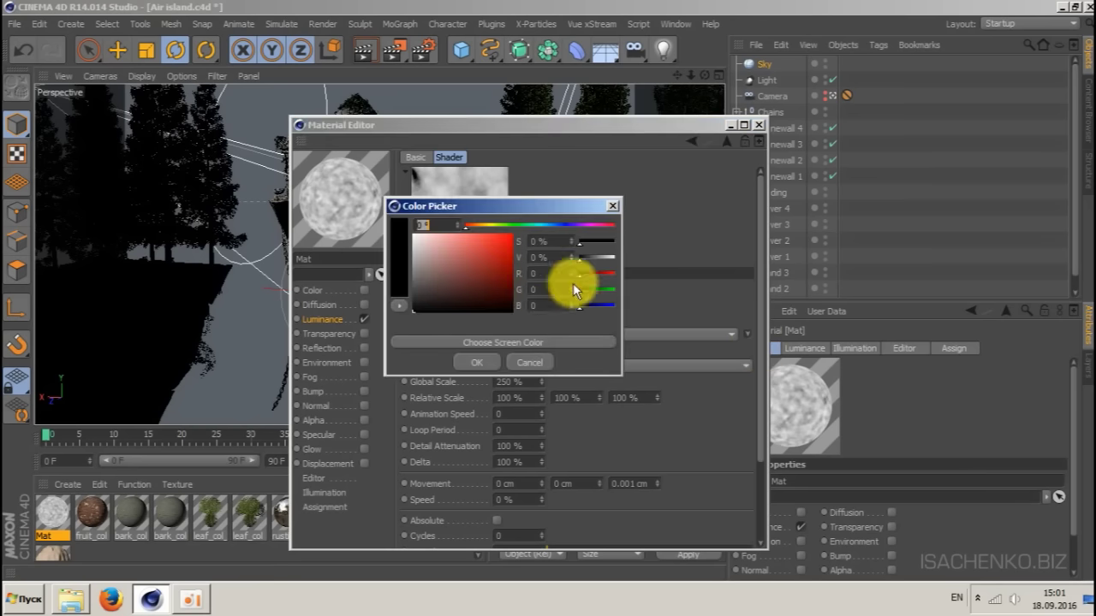
pyautogui.click(535, 274)
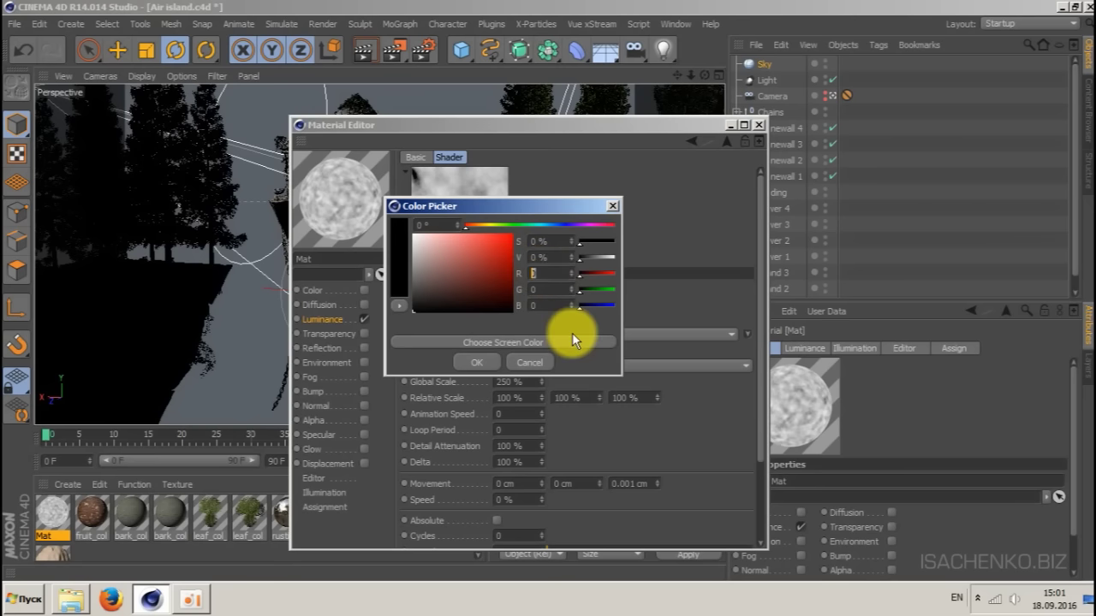
pyautogui.write('50')
pyautogui.press('Tab')
pyautogui.write('50')
pyautogui.press('Tab')
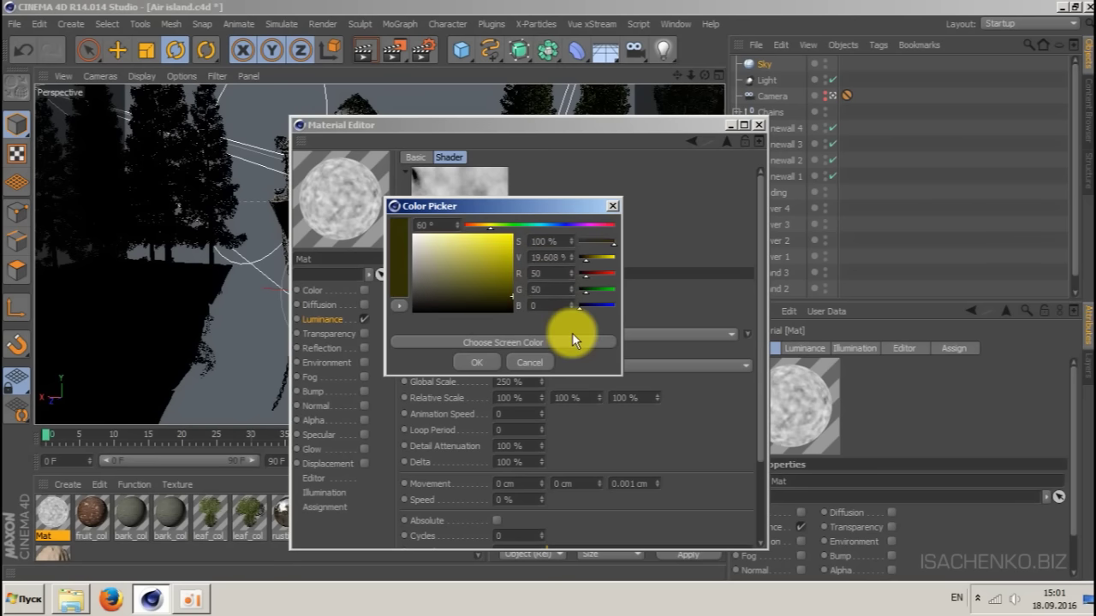
pyautogui.write('50')
pyautogui.press('Tab')
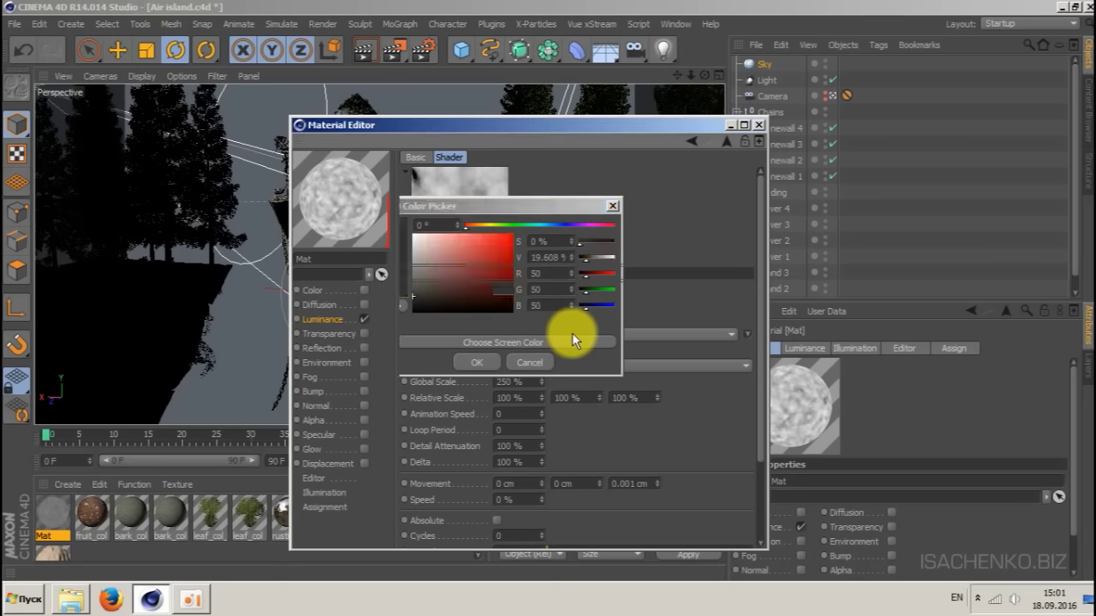
pyautogui.press('Return')
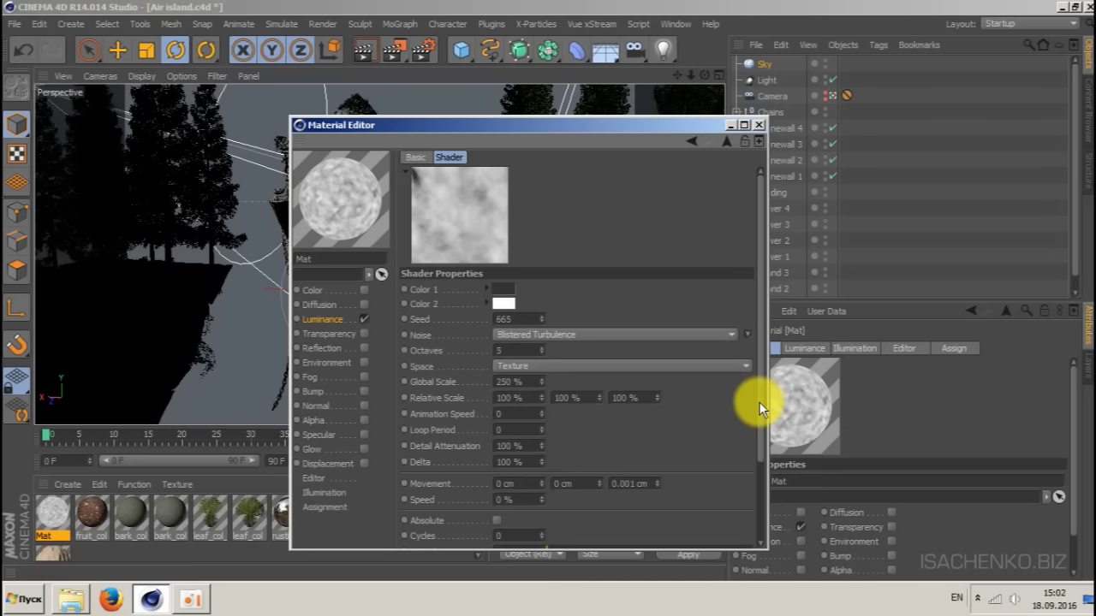
# - Set the noise shader's Low Clip to 40%
pyautogui.moveTo(759, 402); pyautogui.dragTo(766, 489)
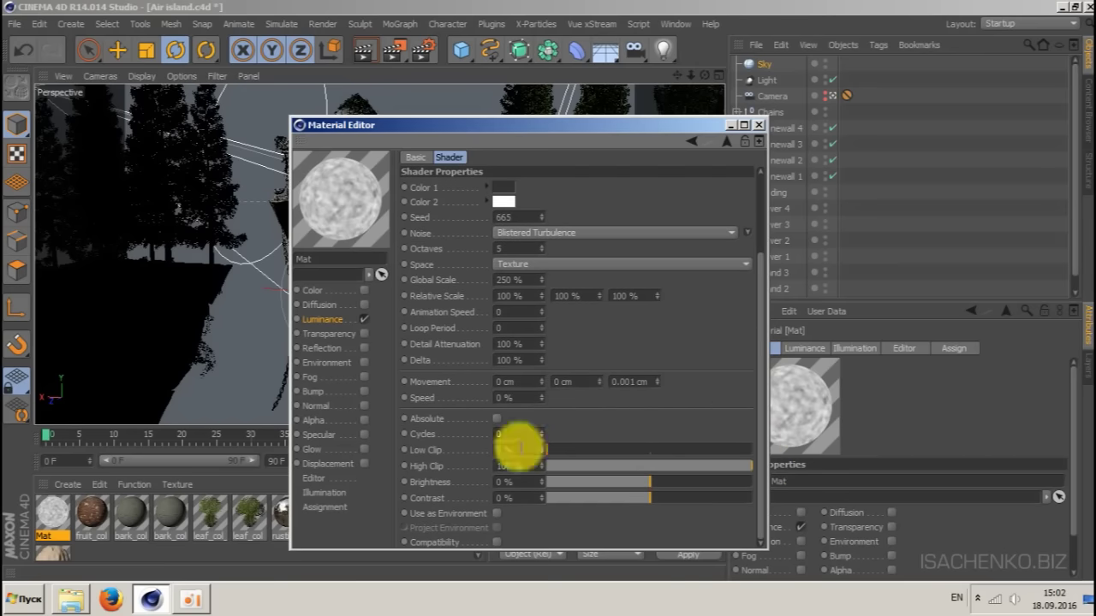
pyautogui.click(515, 450)
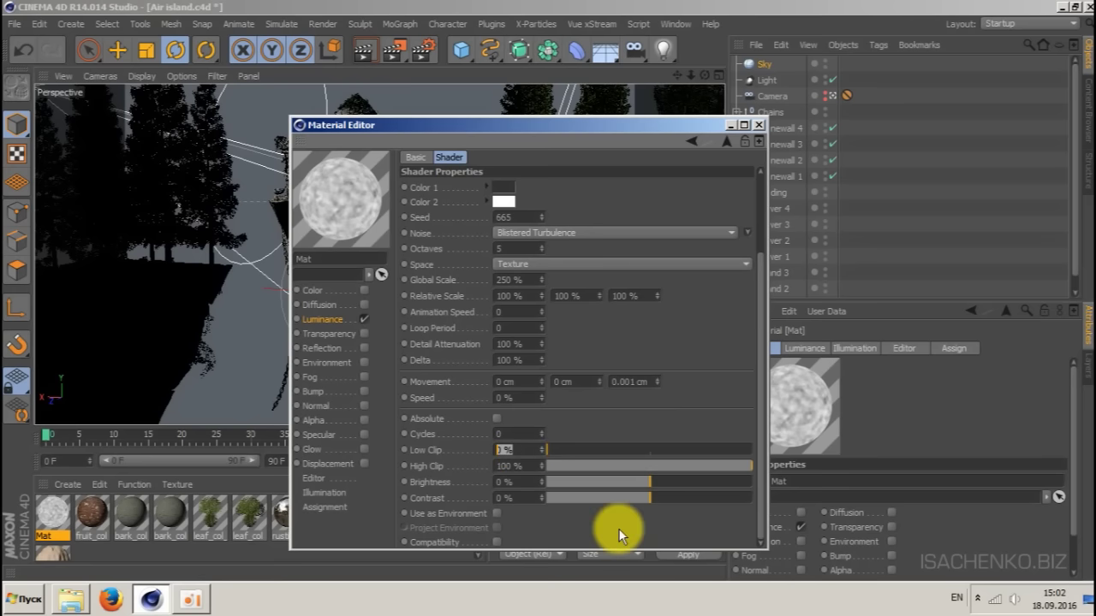
pyautogui.write('40')
pyautogui.press('Return')
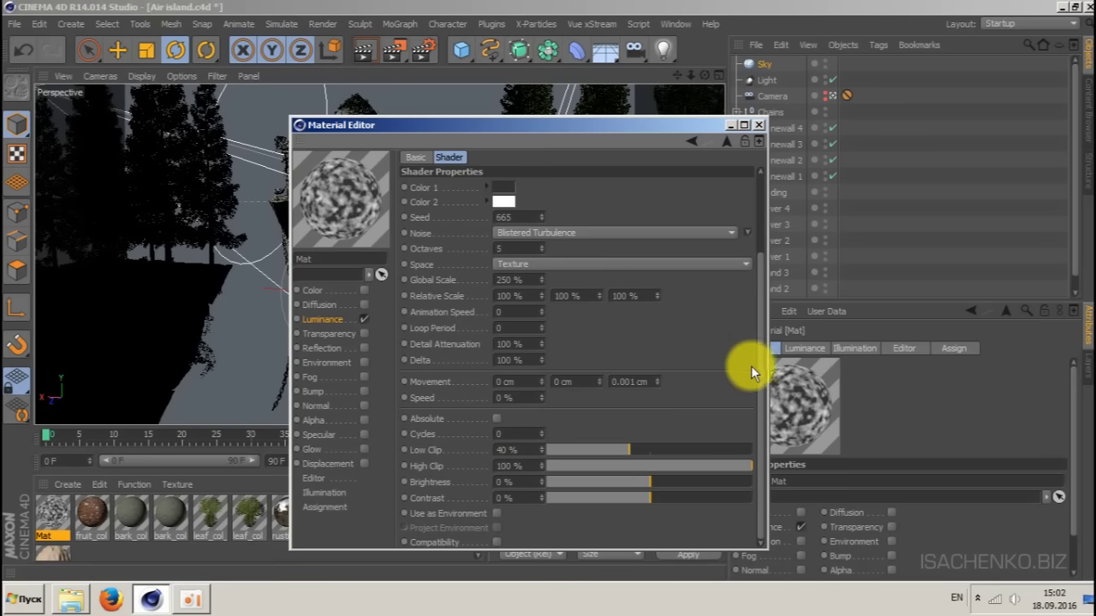
# - Enable Use as Environment for the noise shader and set its brightness to -25%
pyautogui.scroll(3, 761, 368)
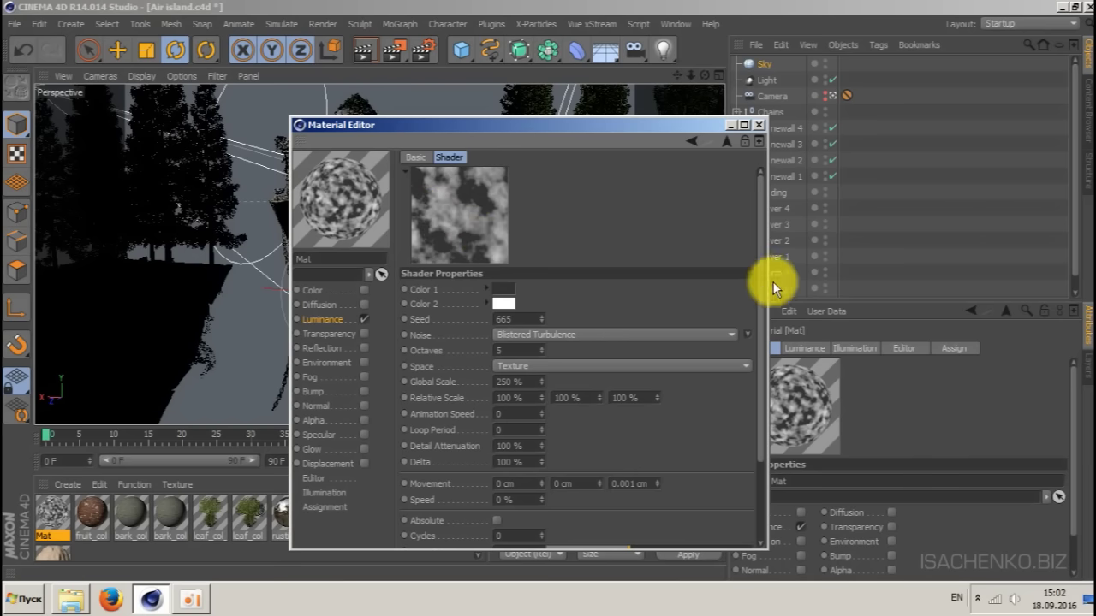
pyautogui.moveTo(762, 282); pyautogui.dragTo(766, 384)
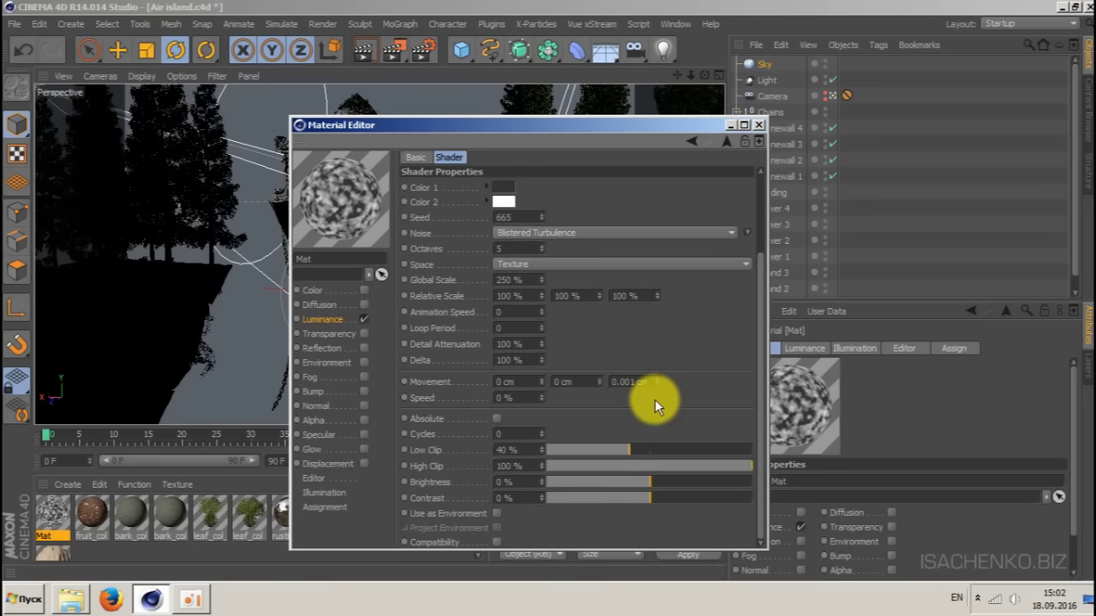
pyautogui.click(499, 514)
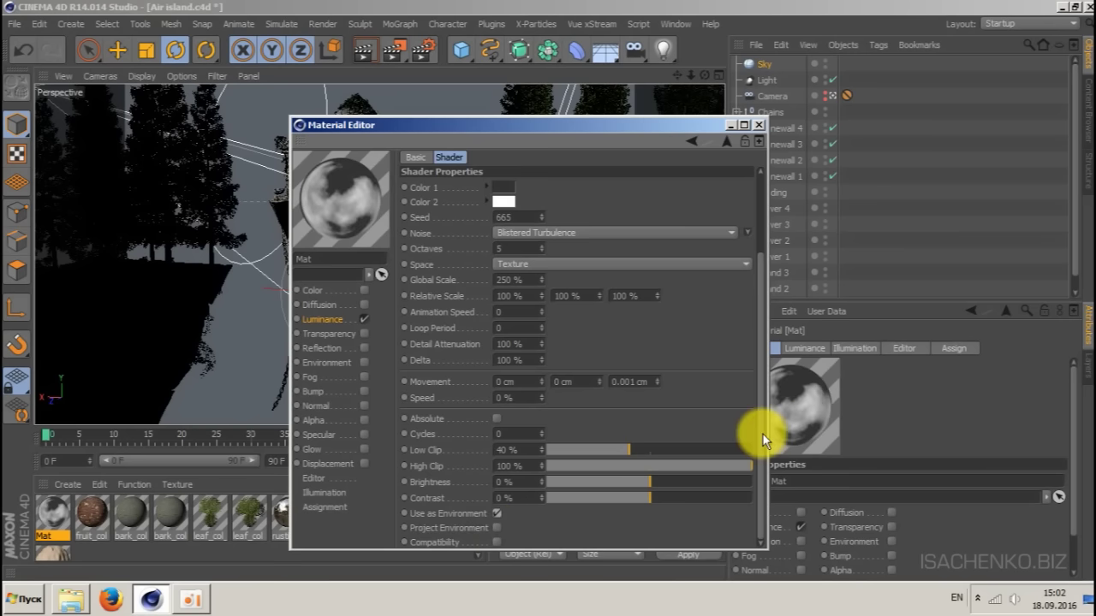
pyautogui.moveTo(762, 433); pyautogui.dragTo(758, 328)
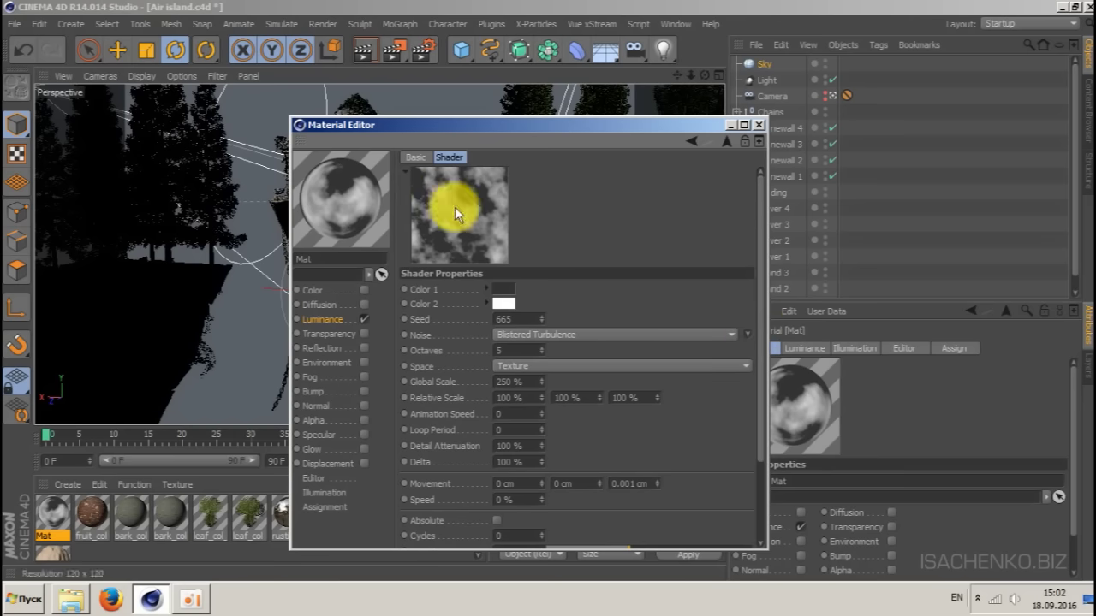
pyautogui.moveTo(759, 283); pyautogui.dragTo(765, 386)
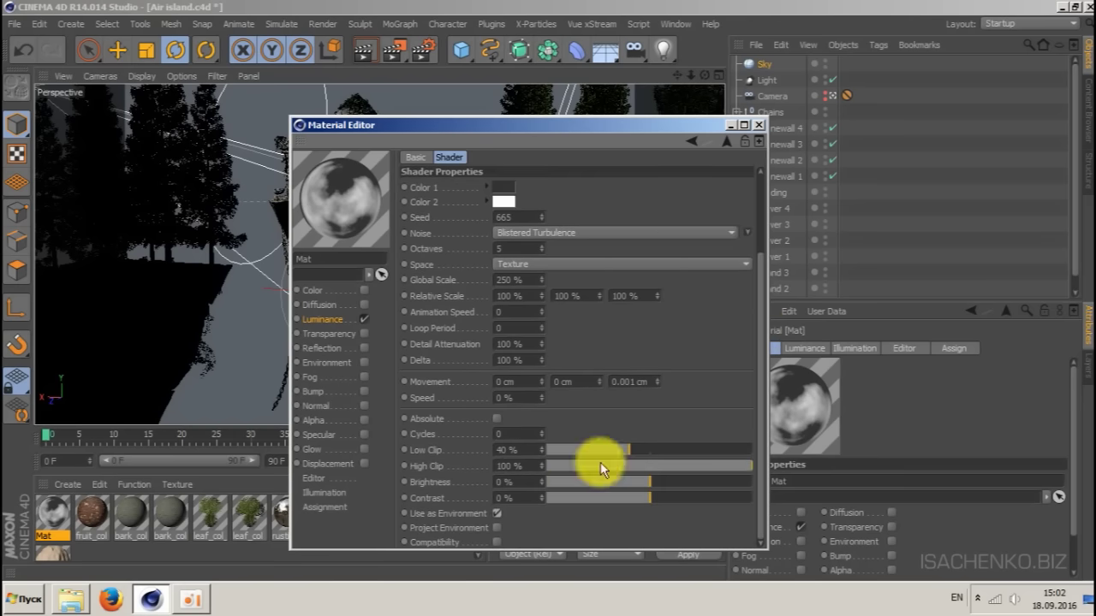
pyautogui.click(514, 482)
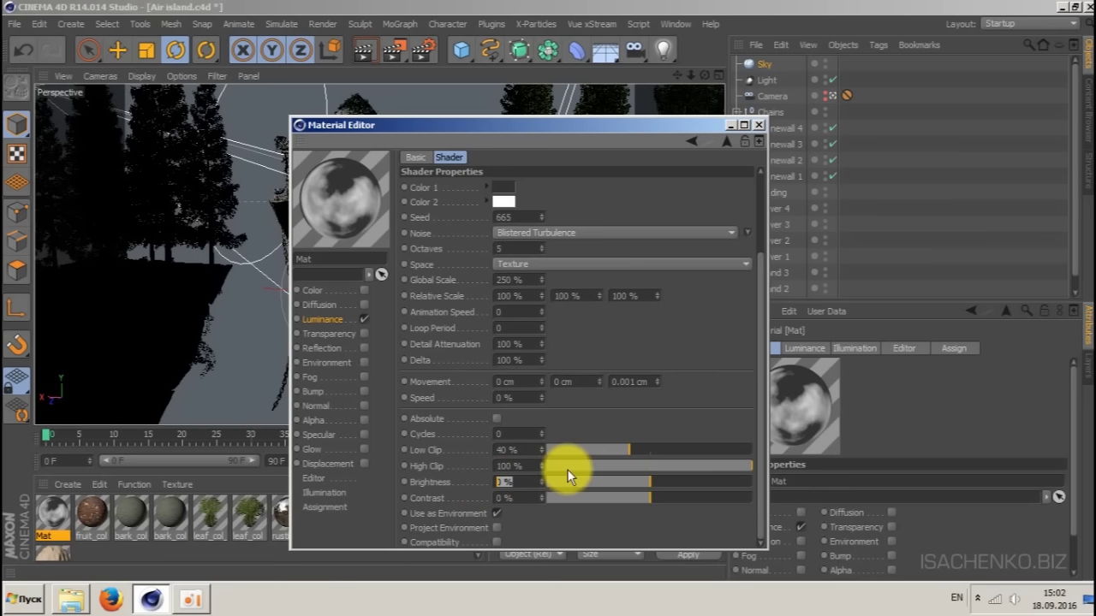
pyautogui.write('-25')
pyautogui.press('Return')
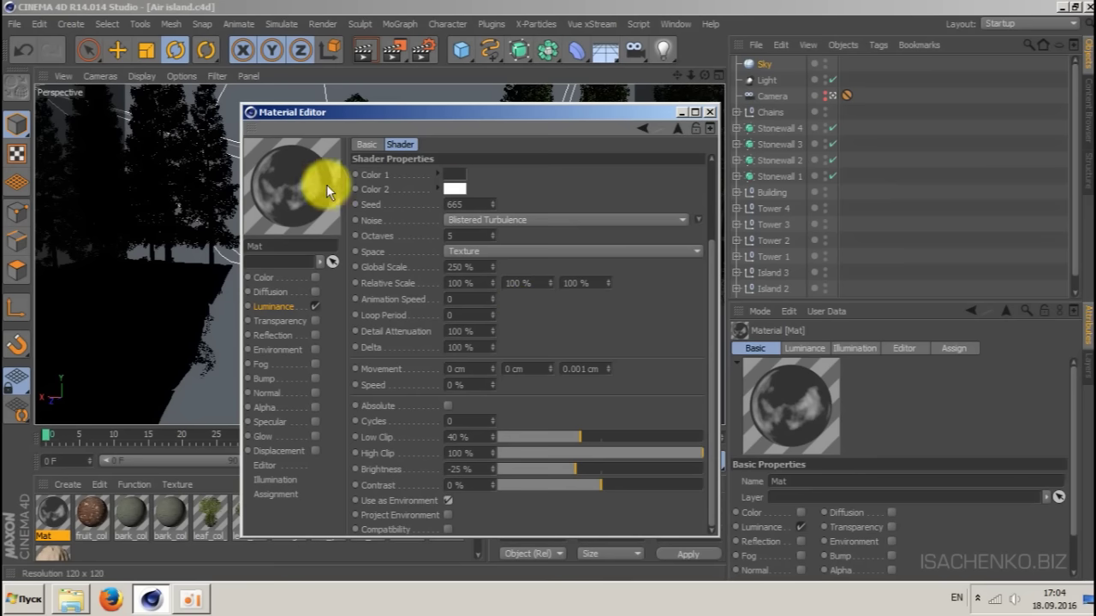
# - Return to the material's luminance channel and set its brightness to 0% and the texture mix strength to 10%
pyautogui.moveTo(713, 314); pyautogui.dragTo(582, 117)
pyautogui.click(678, 130)
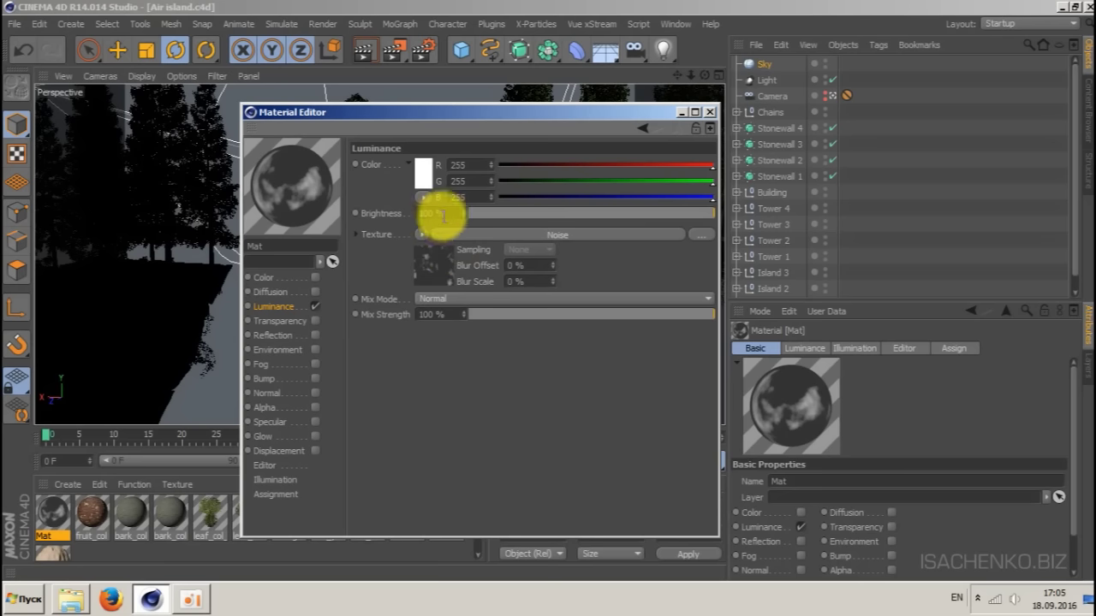
pyautogui.moveTo(449, 214); pyautogui.dragTo(372, 242)
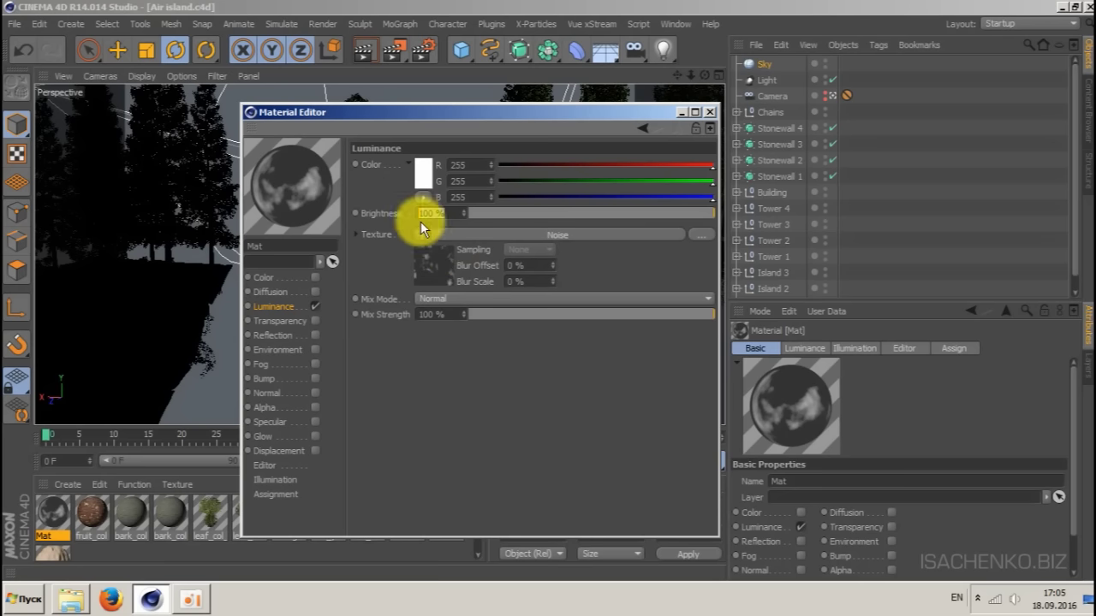
pyautogui.write('0')
pyautogui.press('Return')
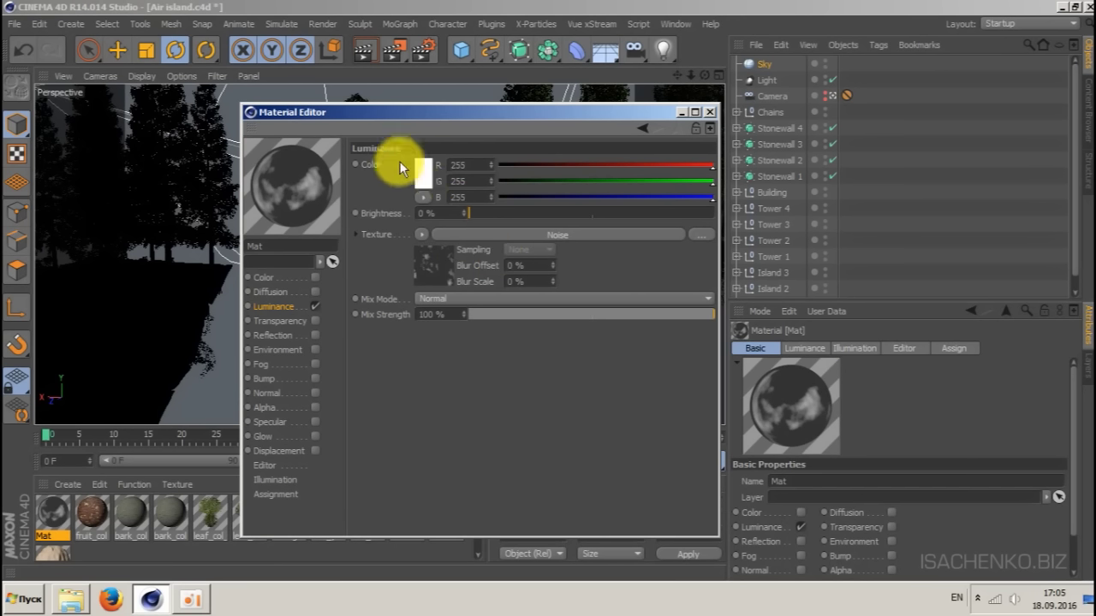
pyautogui.click(439, 315)
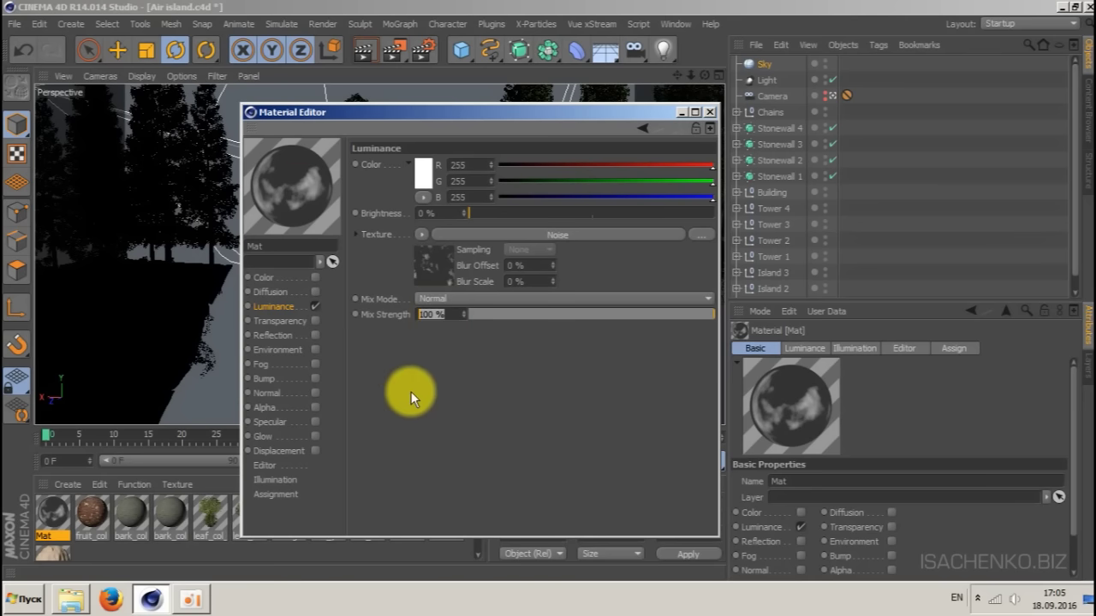
pyautogui.write('10')
pyautogui.press('Return')
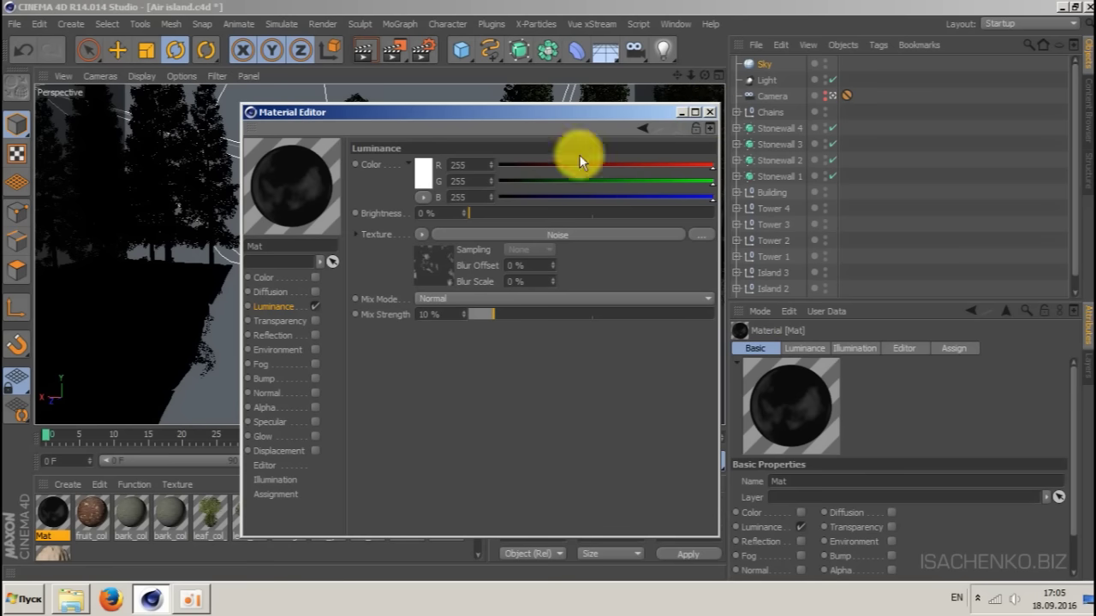
# - Rename the material as Sky and save the project
pyautogui.doubleClick(254, 246)
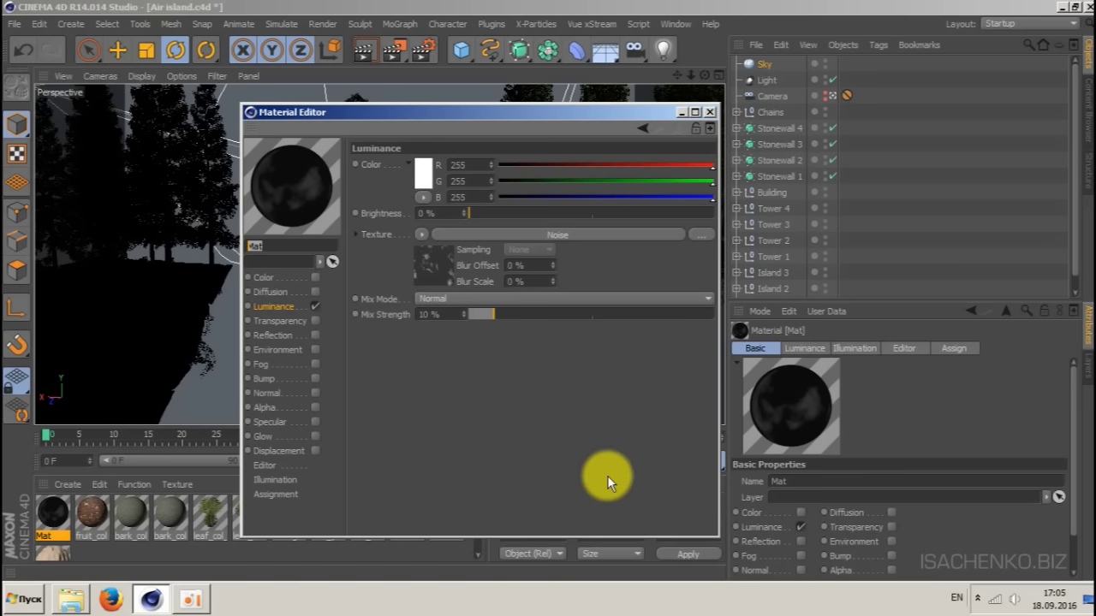
pyautogui.write('Sky')
pyautogui.press('Return')
pyautogui.hotkey('ctrl', 's')
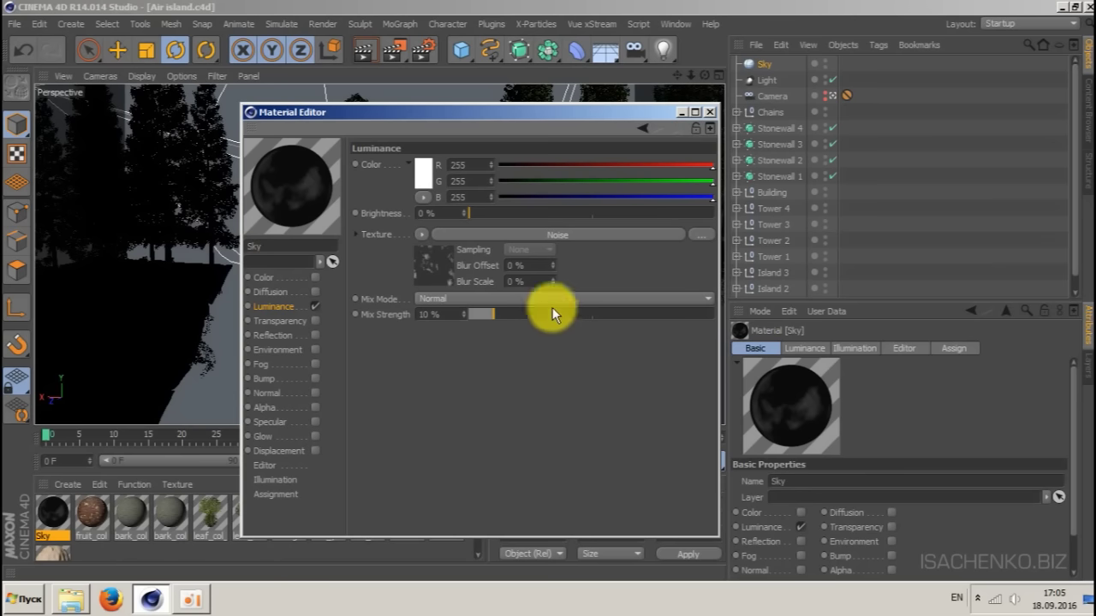
# - Close the material's editor and apply the Sky material to the Sky object
pyautogui.click(714, 111)
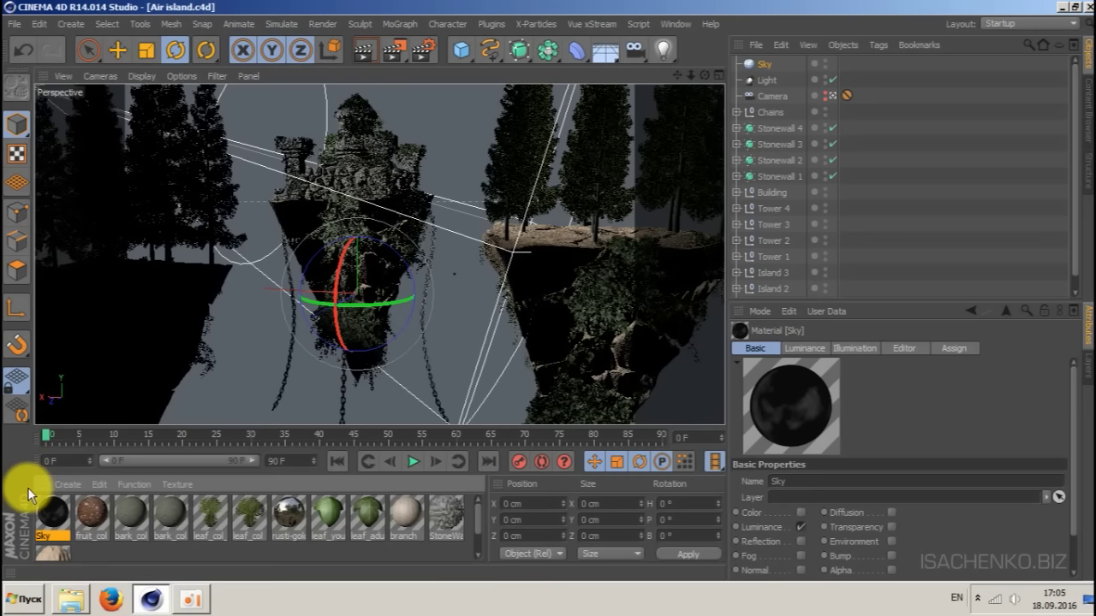
pyautogui.moveTo(51, 515); pyautogui.dragTo(765, 64)
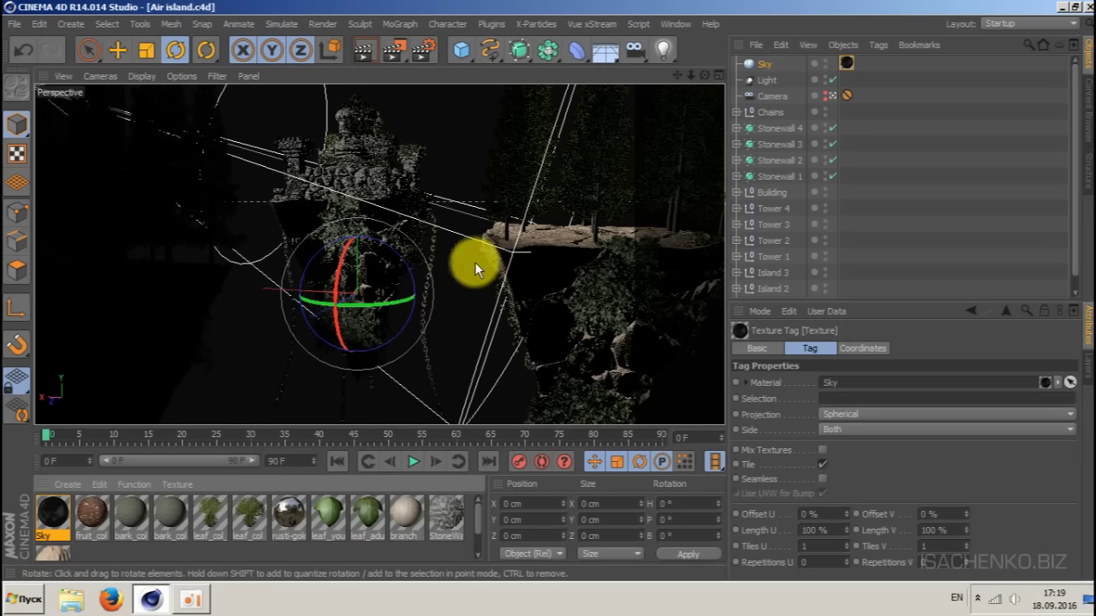
# - Set the render output width to 1200 pixels, keeping the aspect ratio locked
pyautogui.click(421, 49)
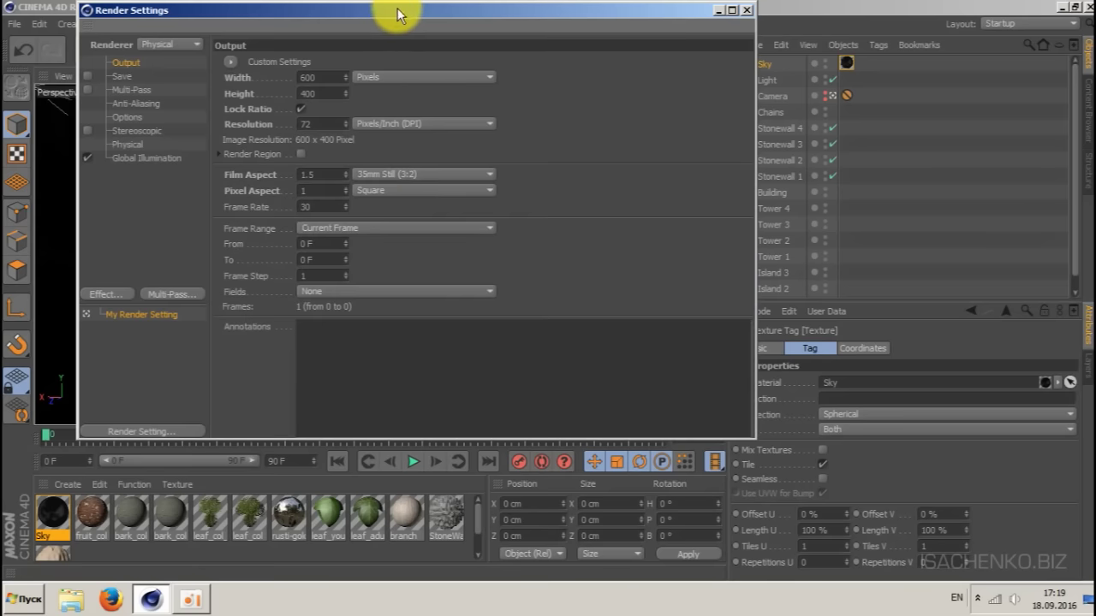
pyautogui.moveTo(397, 8); pyautogui.dragTo(431, 83)
pyautogui.doubleClick(356, 155)
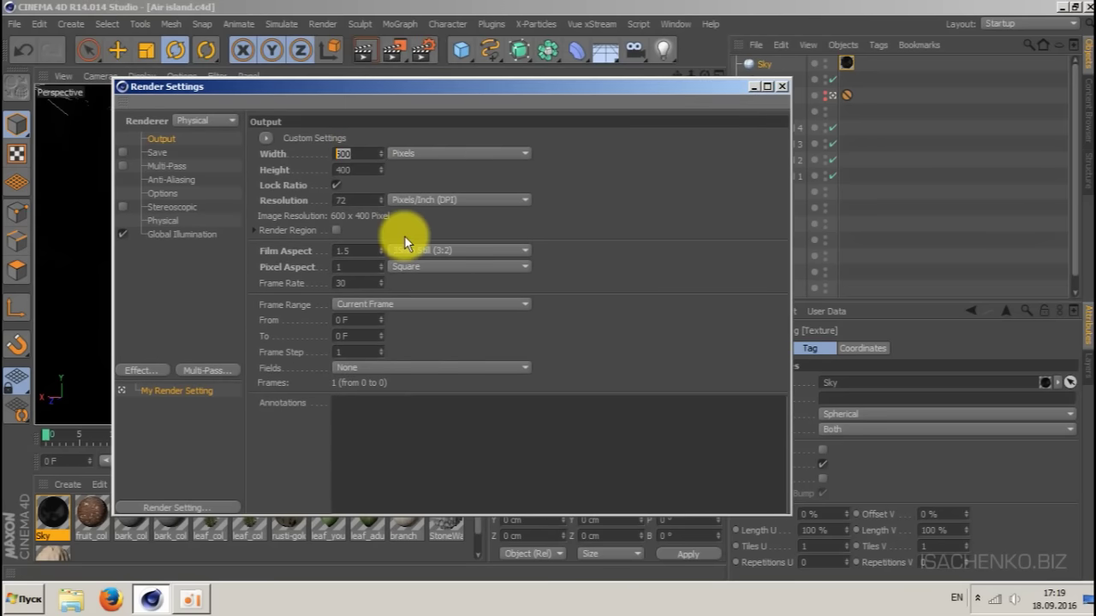
pyautogui.write('1200')
pyautogui.press('Return')
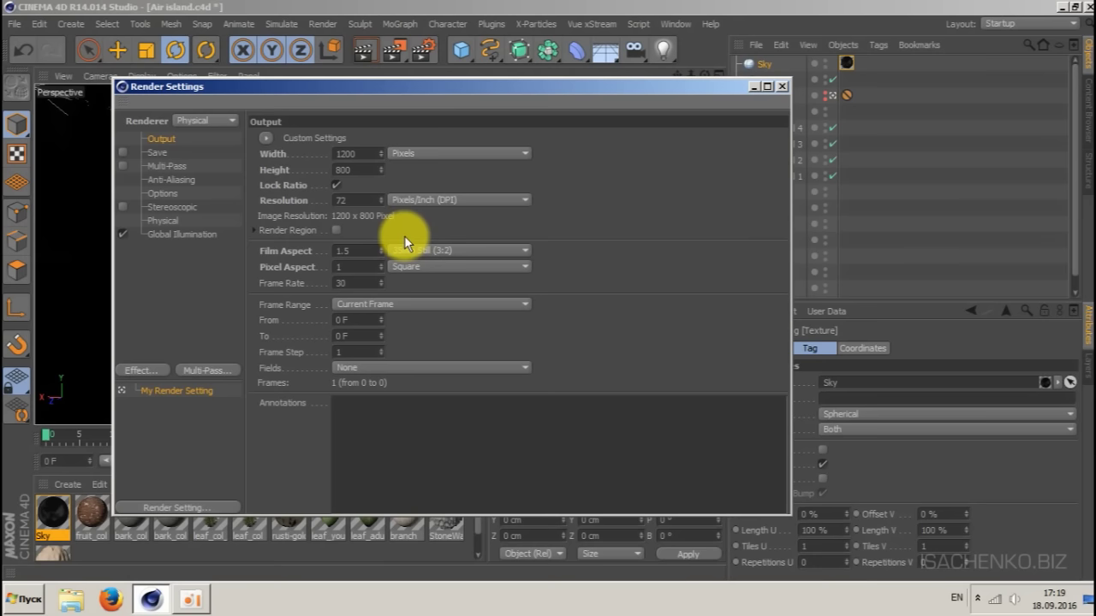
# - Try a render output width of 2000 pixels and set it back to 1200 pixels
pyautogui.doubleClick(362, 153)
pyautogui.write('2000')
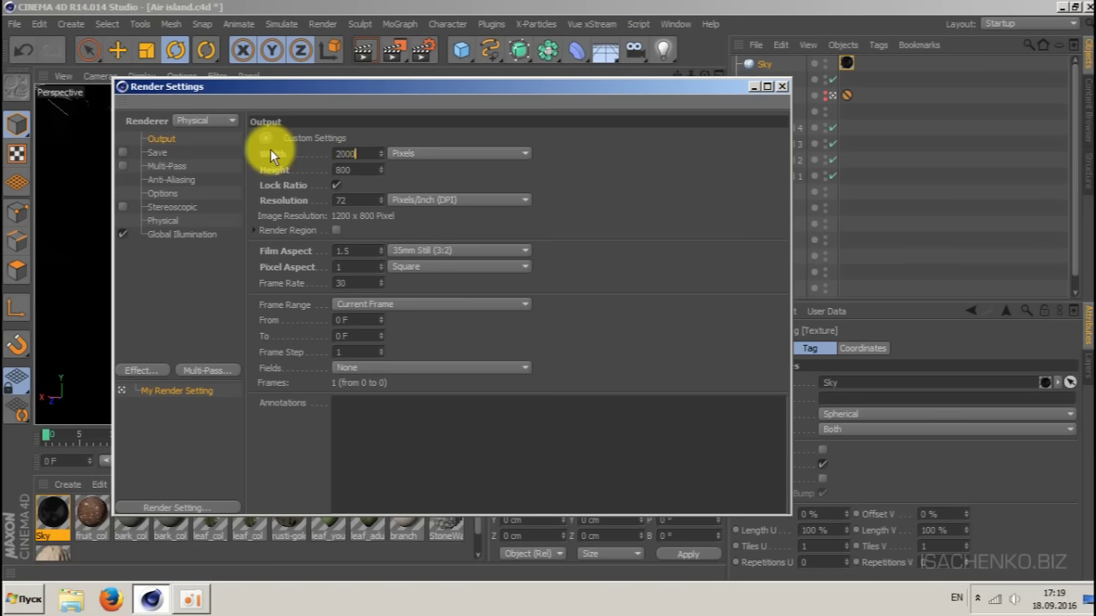
pyautogui.press('Return')
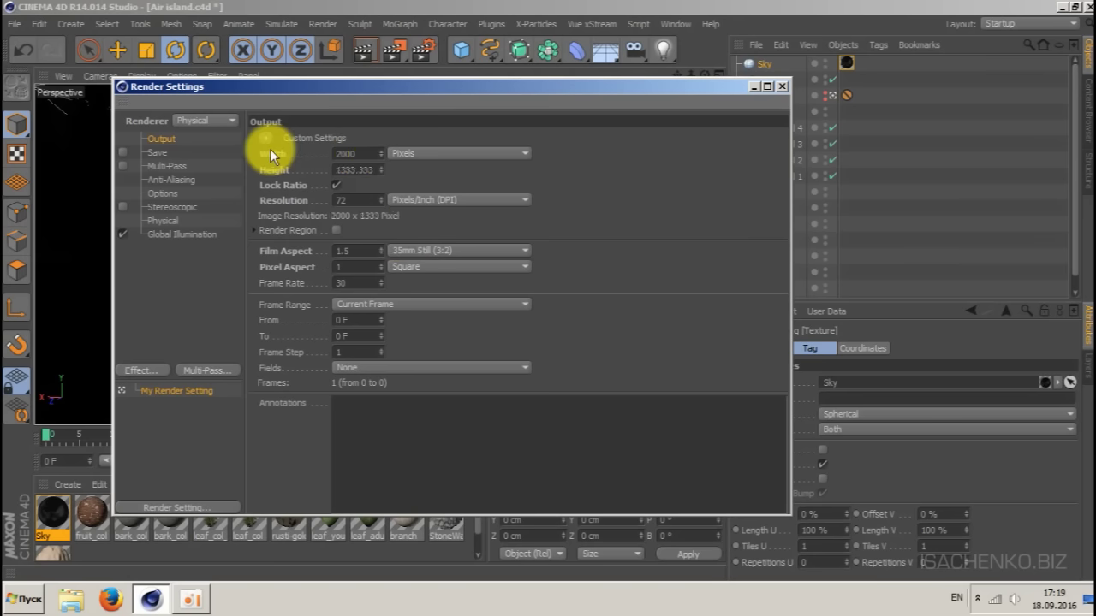
pyautogui.doubleClick(360, 153)
pyautogui.write('1200')
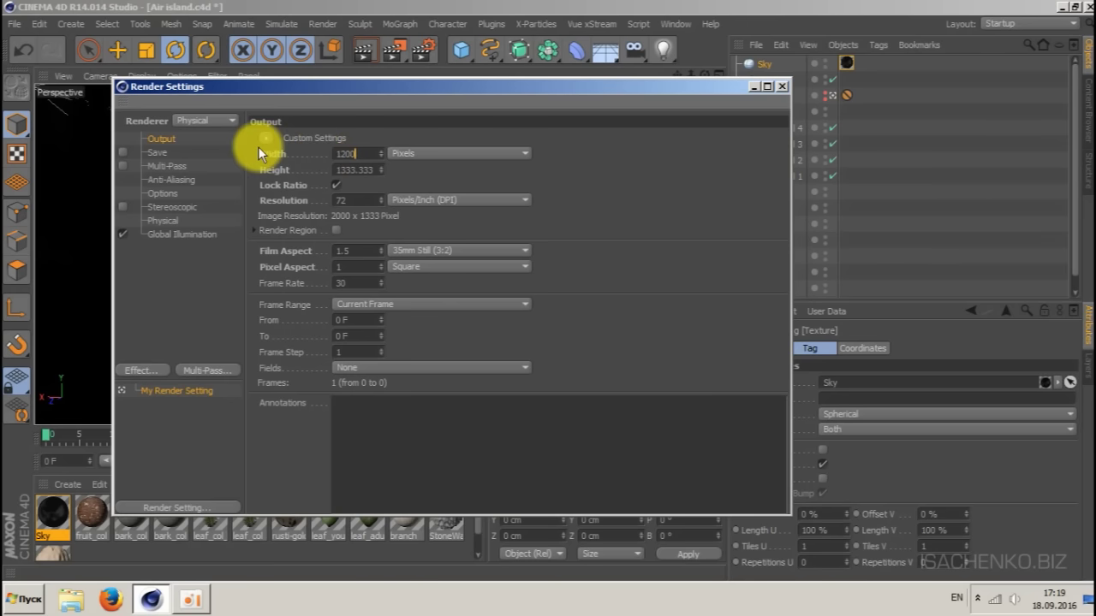
pyautogui.press('Return')
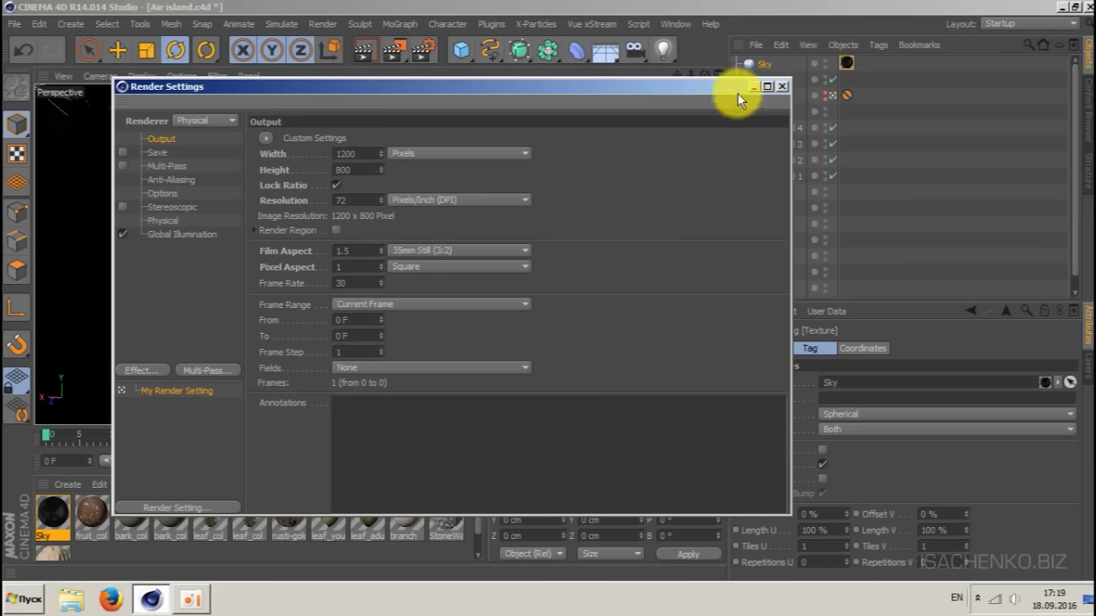
# - Configure the render to save as a 16 Bit/Channel PNG image with Include Sound disabled
pyautogui.click(158, 152)
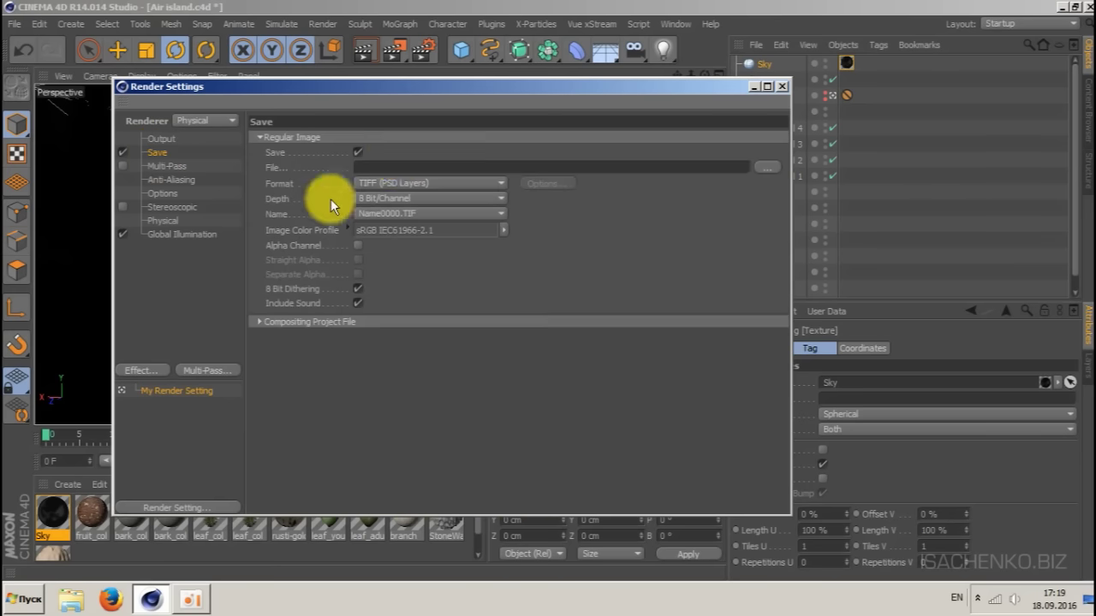
pyautogui.click(359, 303)
pyautogui.click(466, 181)
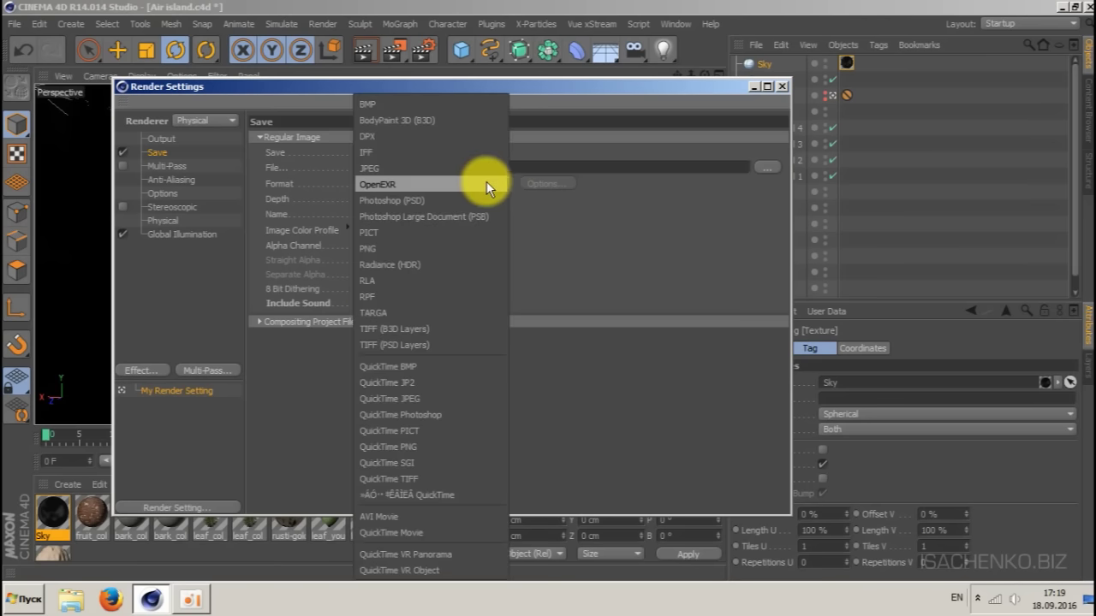
pyautogui.click(401, 247)
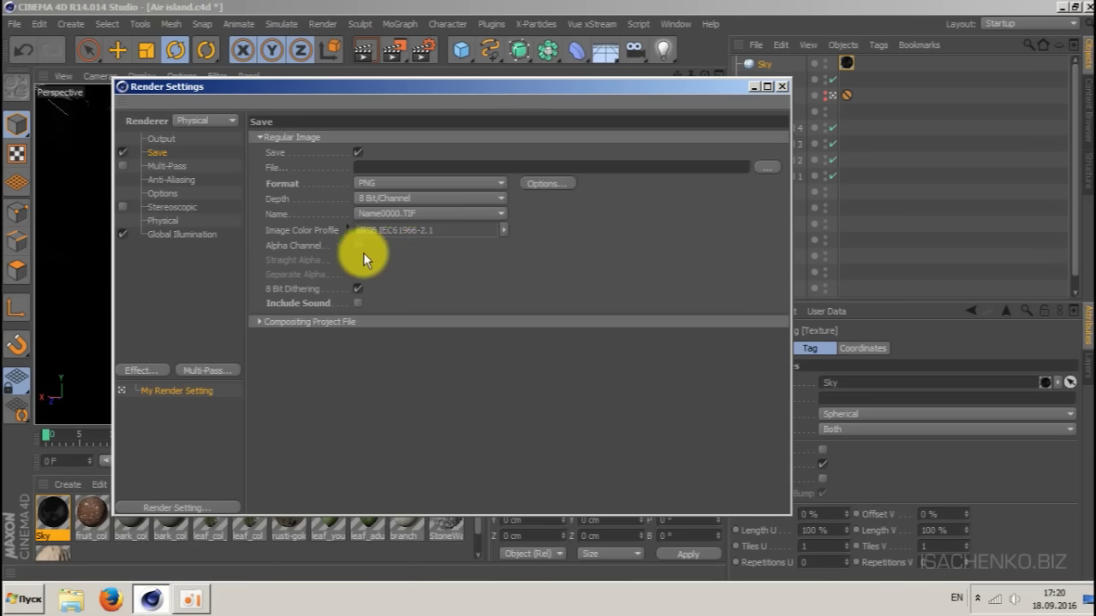
pyautogui.click(442, 197)
pyautogui.click(420, 232)
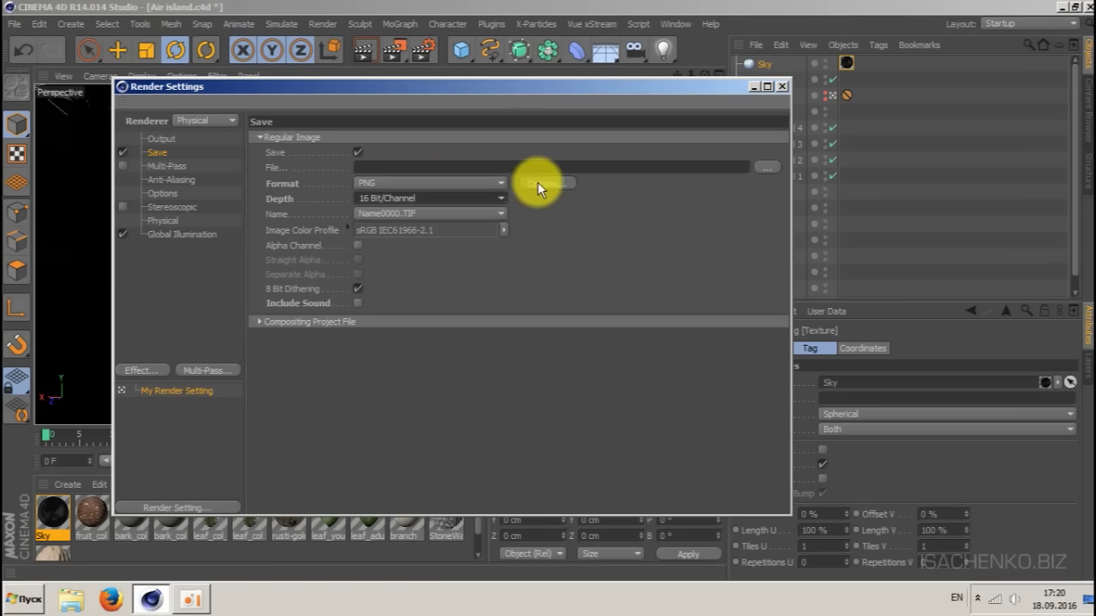
# - Set the render's output file to air-island-render in the Air island project folder and save the project
pyautogui.click(763, 168)
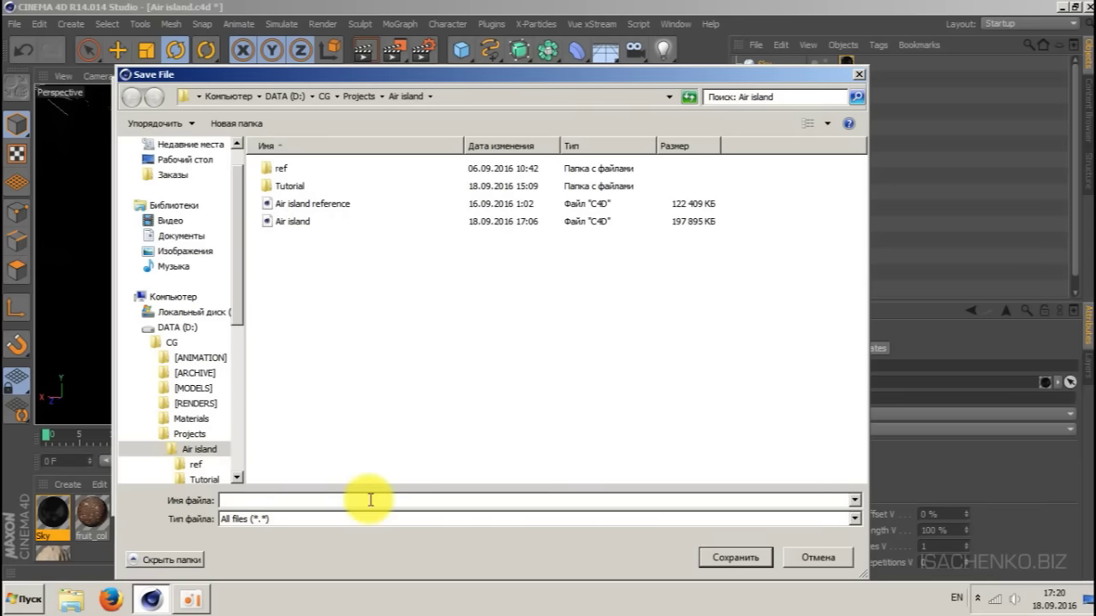
pyautogui.write('air')
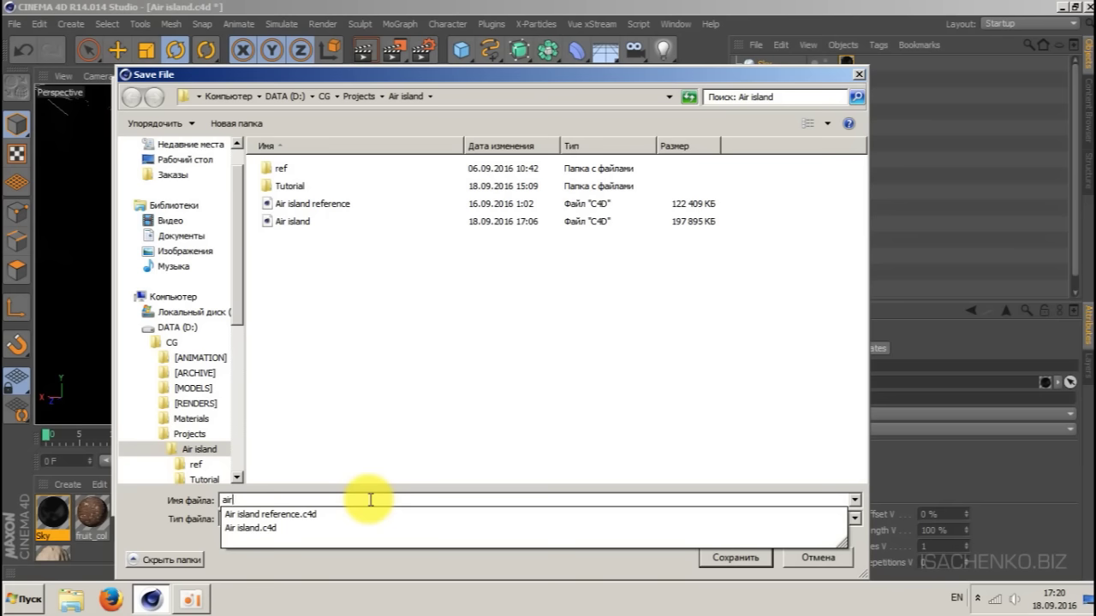
pyautogui.write('-islan')
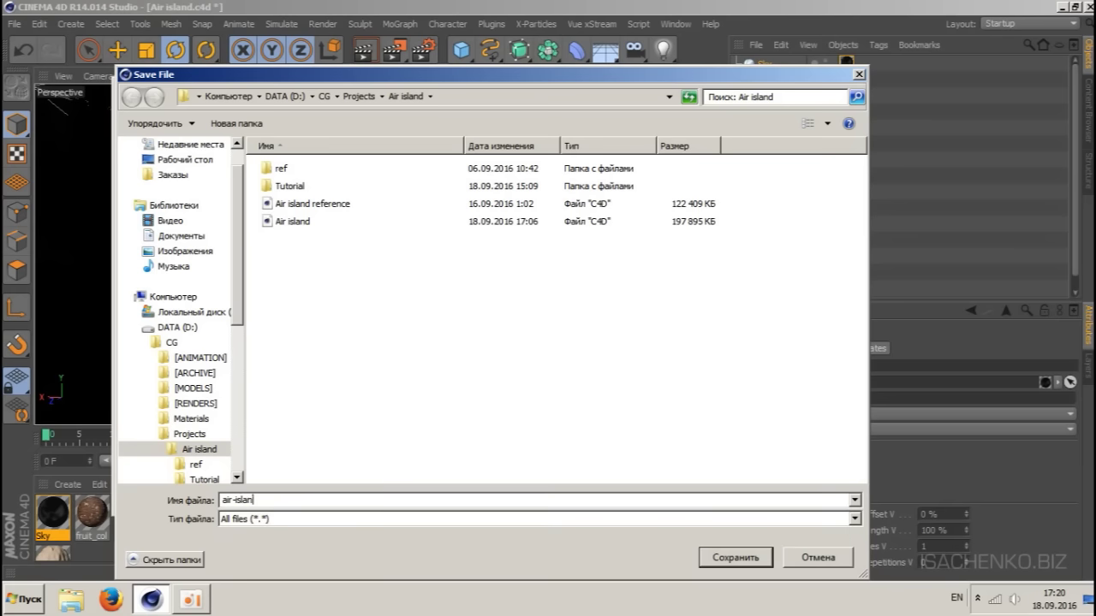
pyautogui.write('d-render')
pyautogui.click(735, 553)
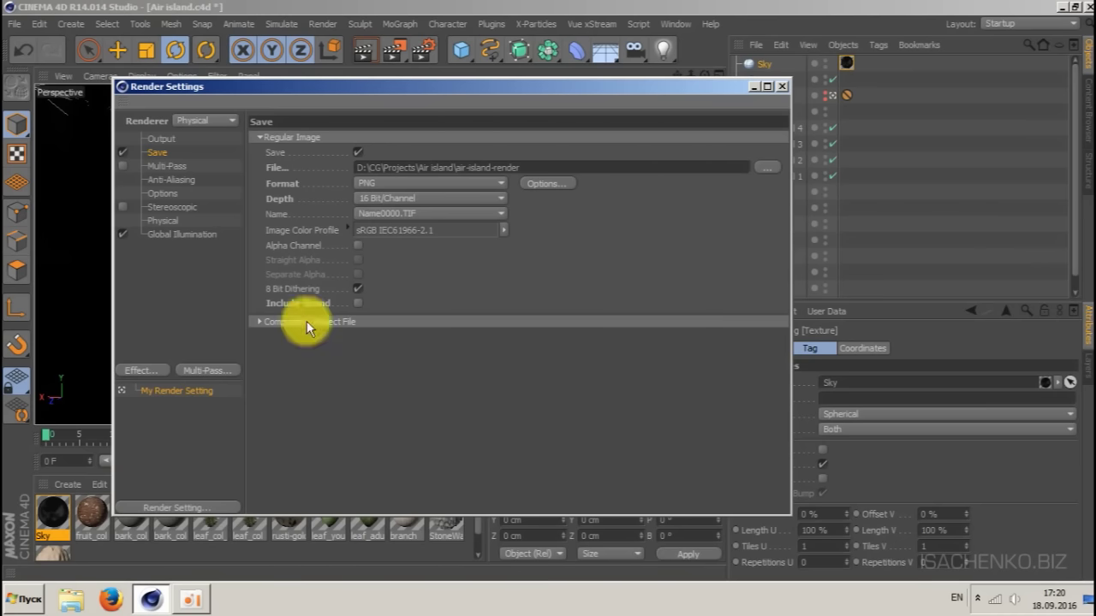
pyautogui.click(781, 86)
pyautogui.hotkey('ctrl', 's')
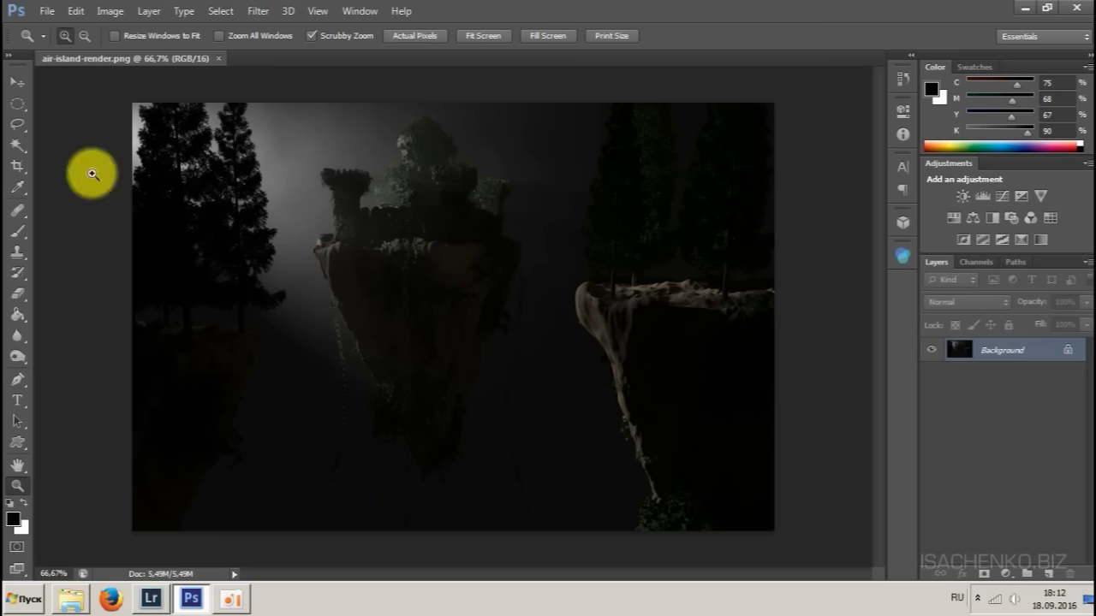
# - In Photoshop, save the render as air-island-render.psd in Photoshop format in the Air island folder and close the document
pyautogui.click(47, 11)
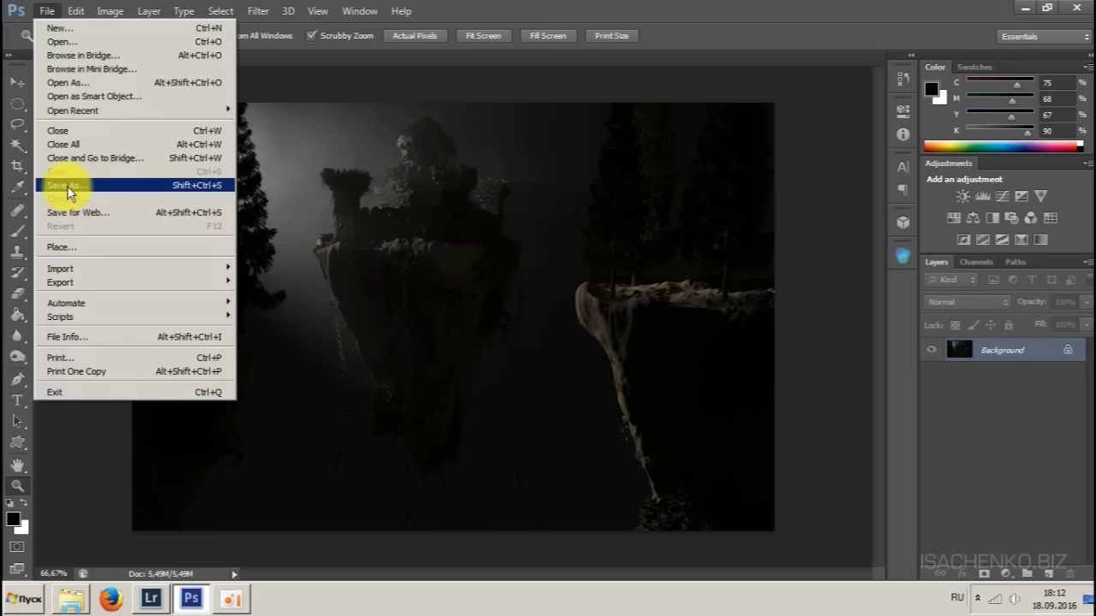
pyautogui.click(68, 187)
pyautogui.click(553, 385)
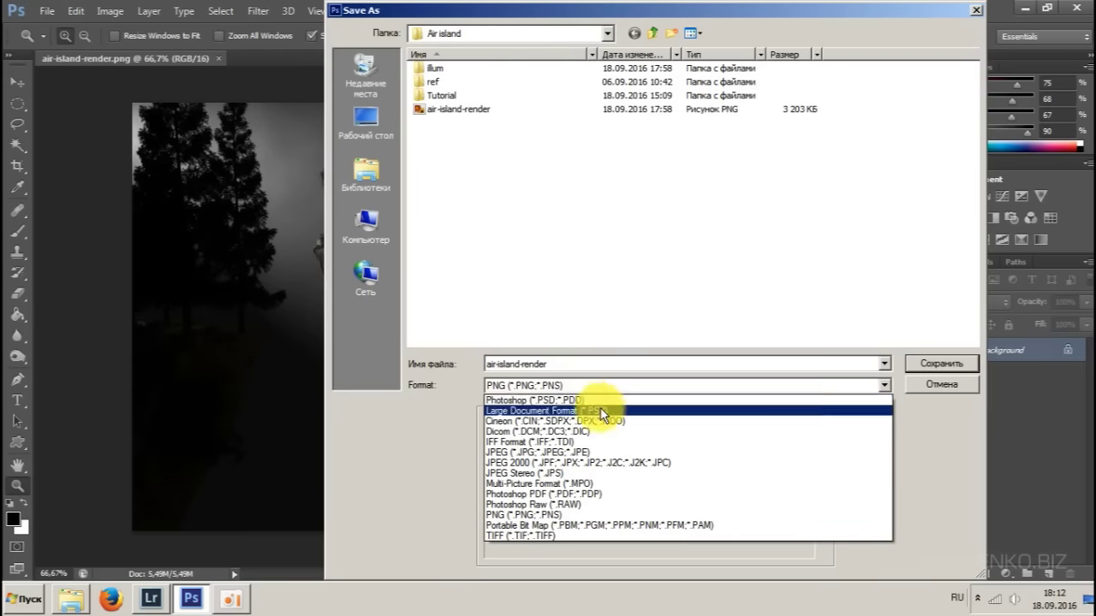
pyautogui.click(608, 400)
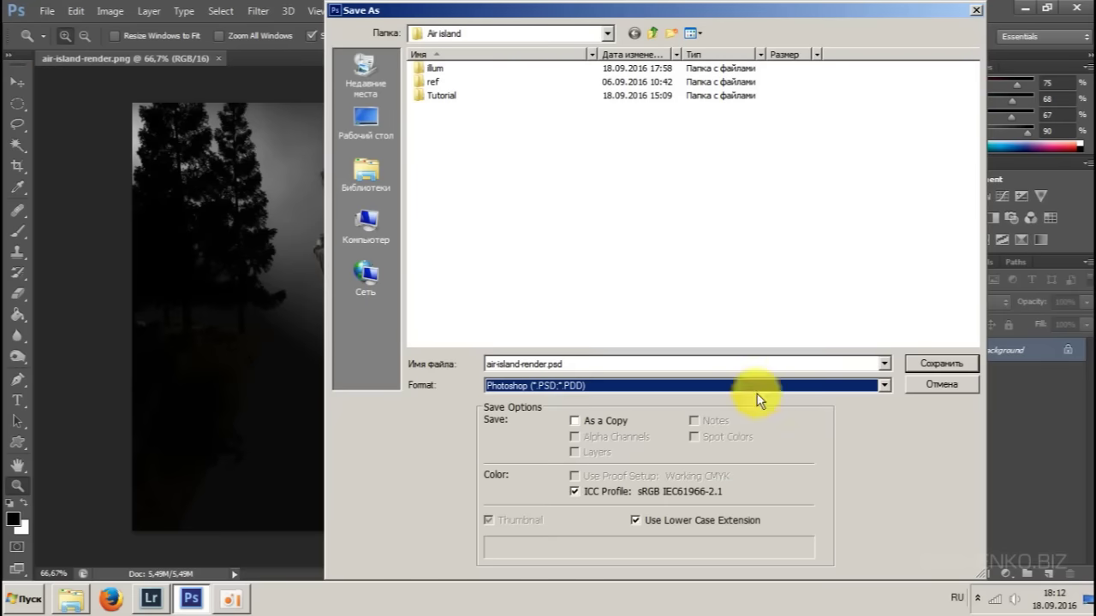
pyautogui.click(942, 362)
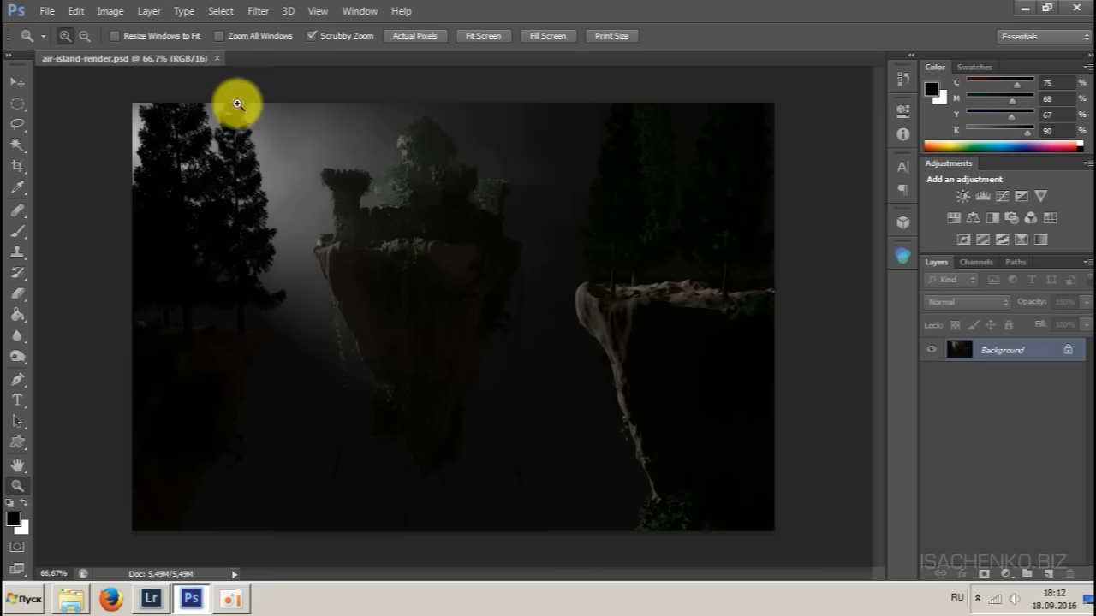
pyautogui.hotkey('ctrl', 'w')
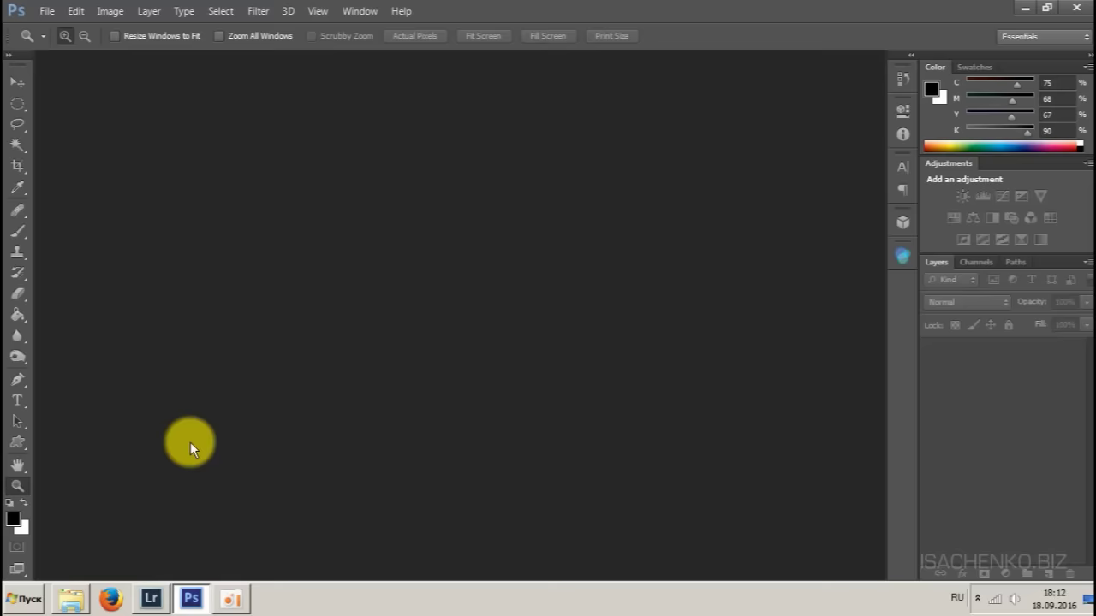
# - Switch to Lightroom, import the saved render and open it in the Develop module at the Basic adjustments
pyautogui.click(152, 598)
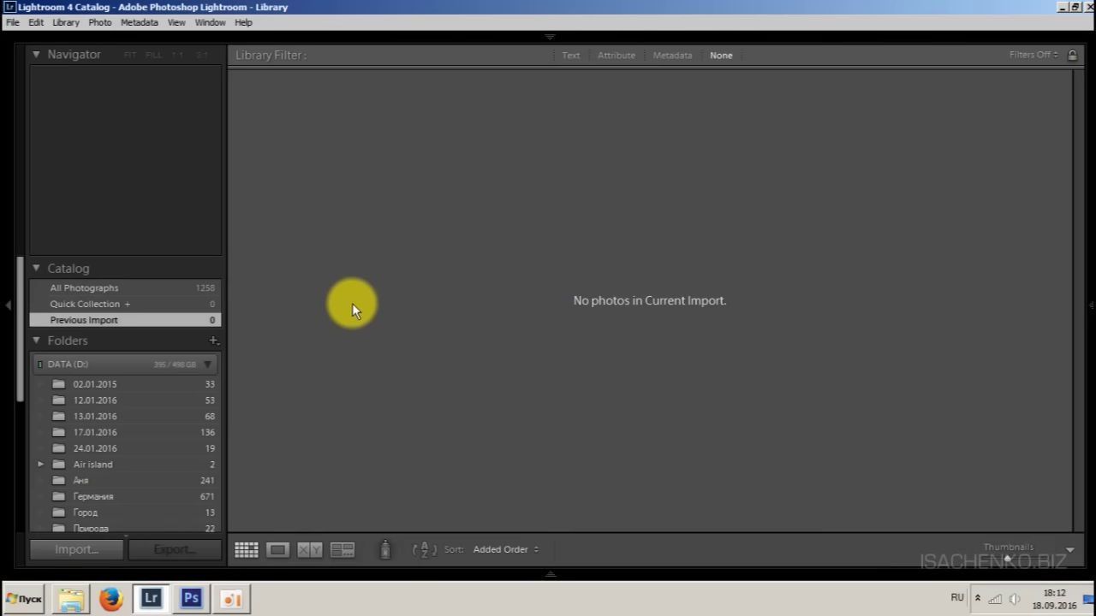
pyautogui.hotkey('ctrl', 'shift', 'i')
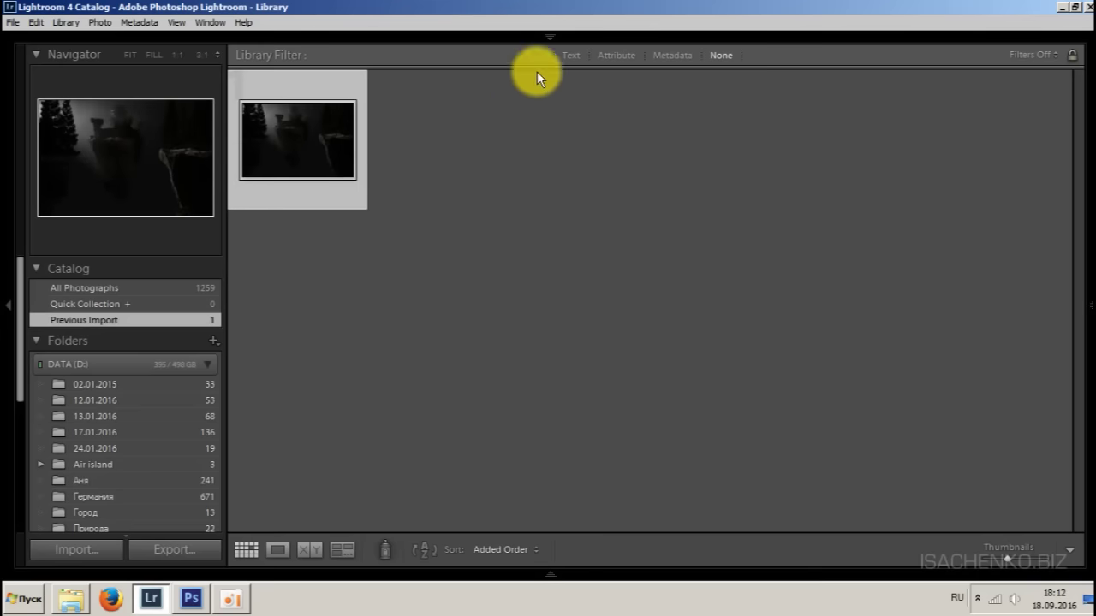
pyautogui.moveTo(550, 37)
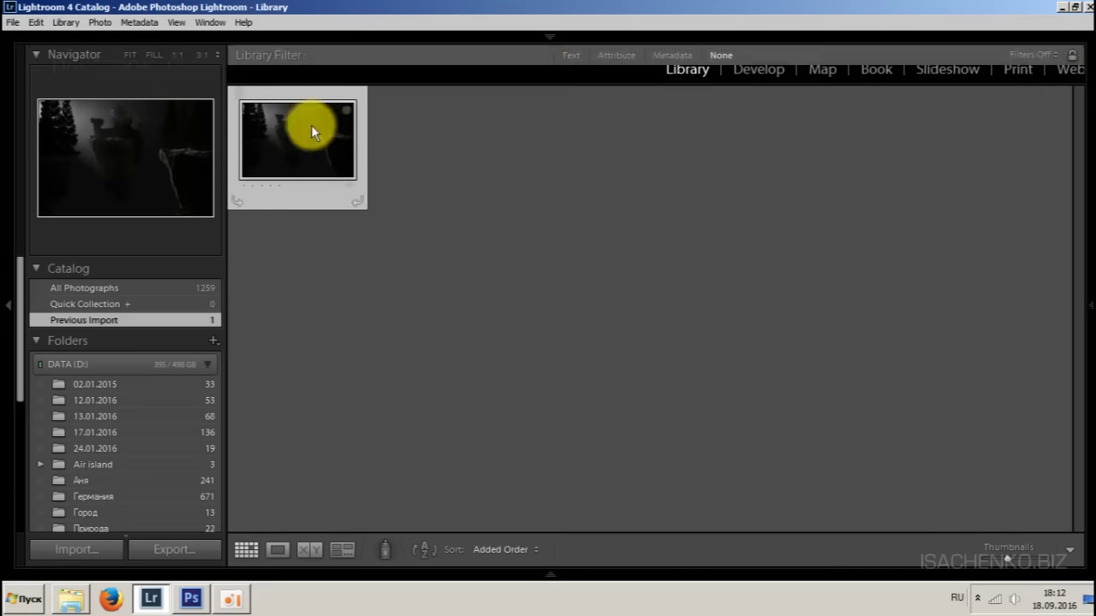
pyautogui.click(752, 68)
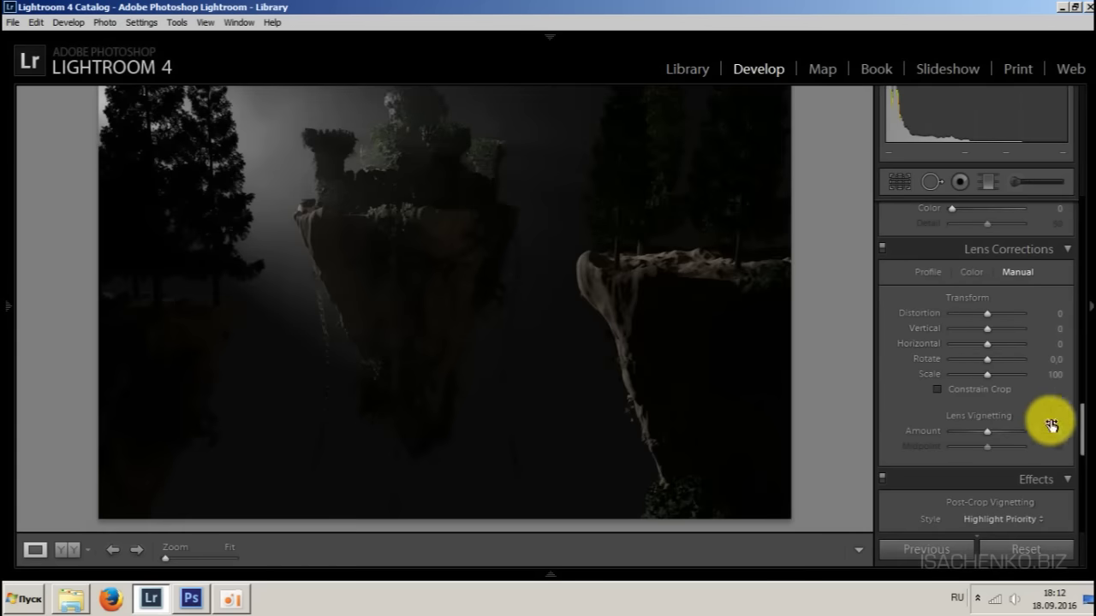
pyautogui.moveTo(1082, 432); pyautogui.dragTo(1081, 202)
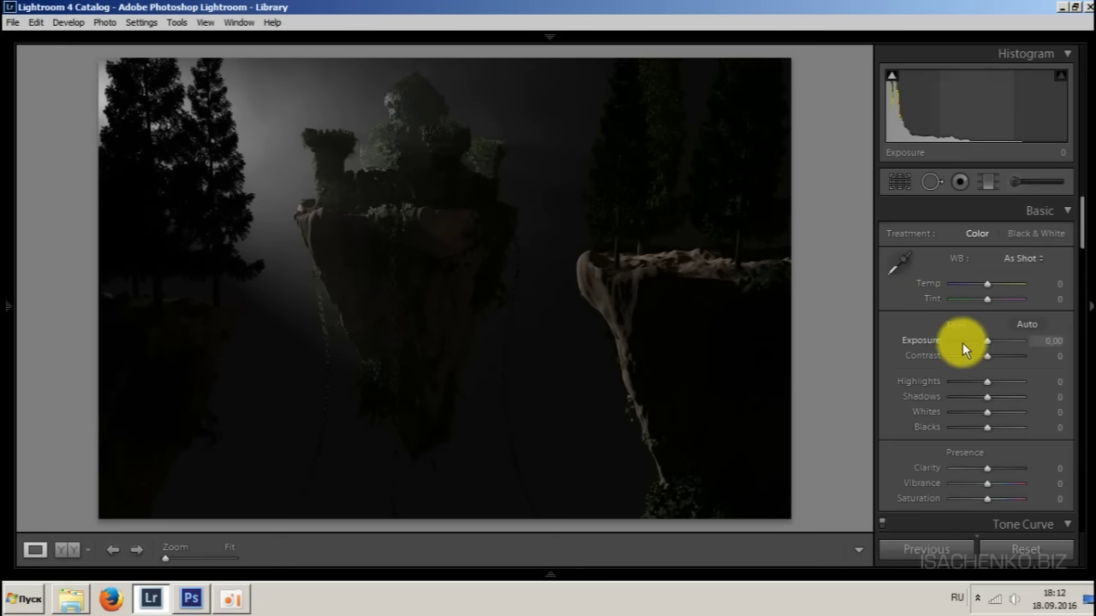
# - Brighten the render with Exposure +1.36 and cool its white balance to Temp -25
pyautogui.moveTo(985, 346); pyautogui.dragTo(997, 340)
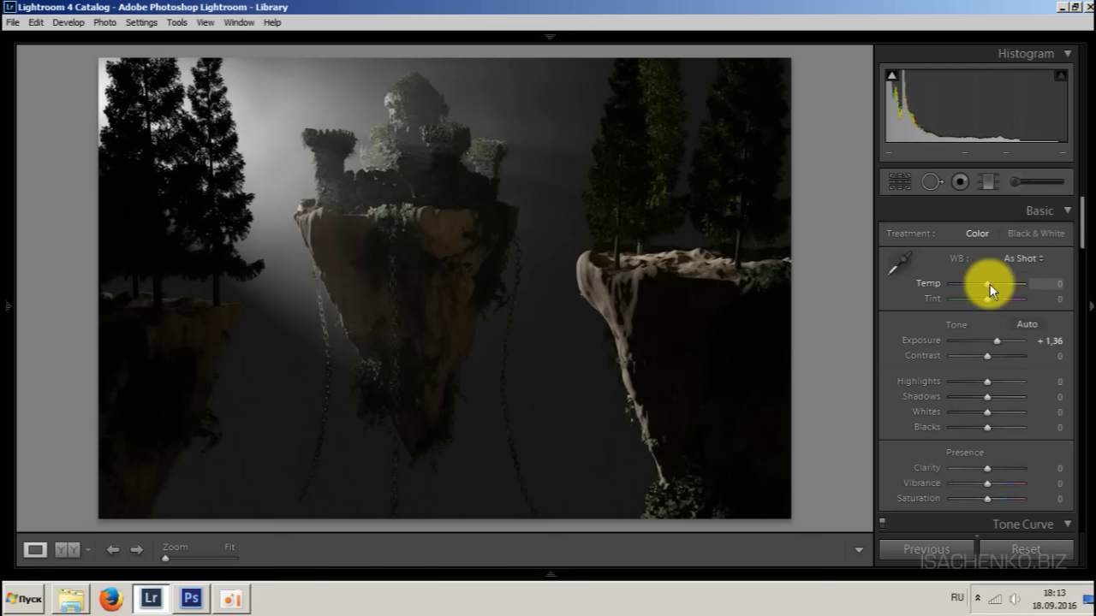
pyautogui.moveTo(989, 283); pyautogui.dragTo(998, 284)
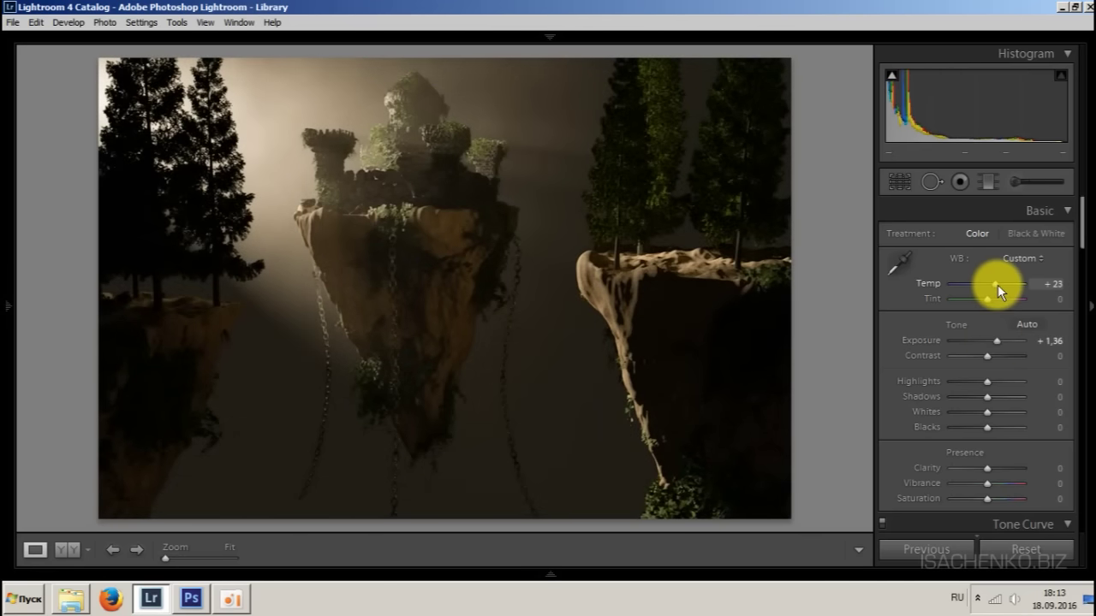
pyautogui.moveTo(997, 285); pyautogui.dragTo(981, 290)
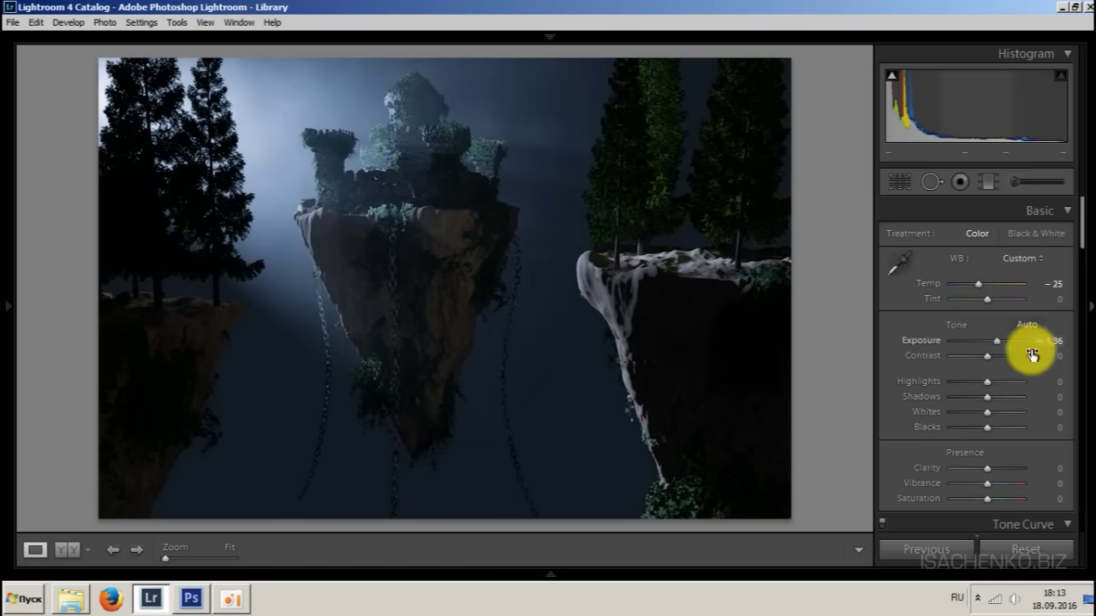
# - Set the image's Clarity to +30 and its Shadows to +25 in the basic adjustments
pyautogui.moveTo(1079, 221); pyautogui.dragTo(1078, 245)
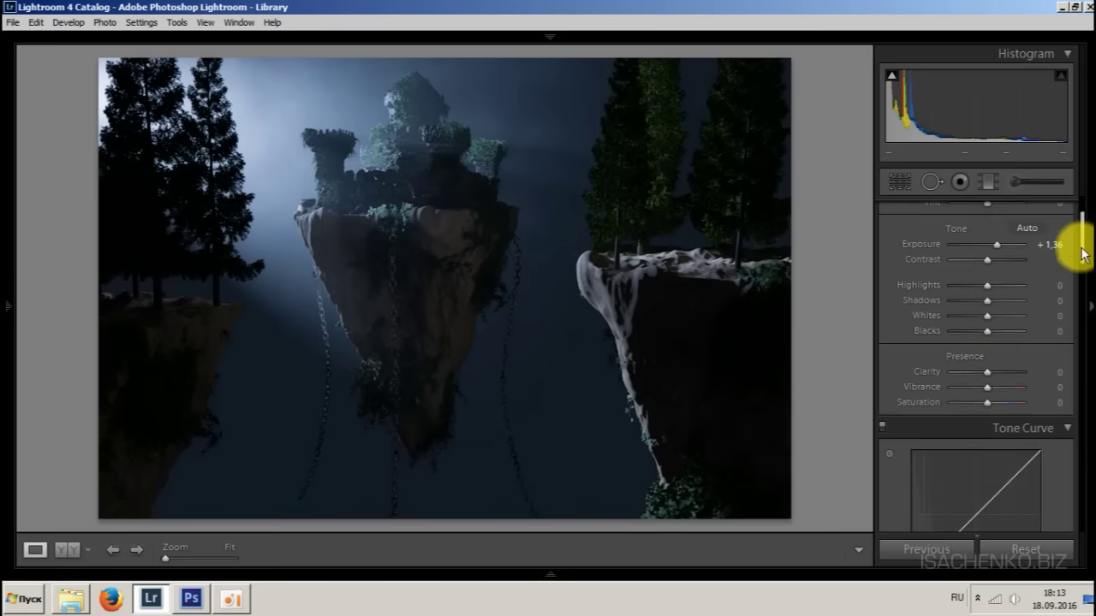
pyautogui.moveTo(989, 371); pyautogui.dragTo(1000, 373)
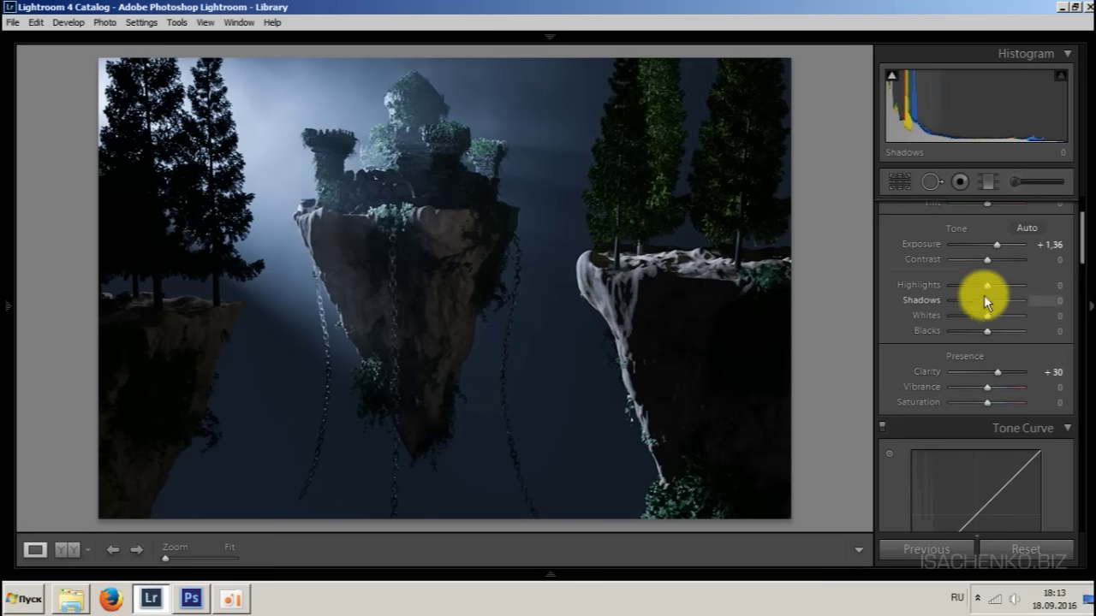
pyautogui.moveTo(989, 299); pyautogui.dragTo(998, 300)
# - Add a diagonal Graduated Filter running from the photo's bright upper-left corner toward the lower right, with Exposure set to 0
pyautogui.moveTo(1083, 253); pyautogui.dragTo(1079, 221)
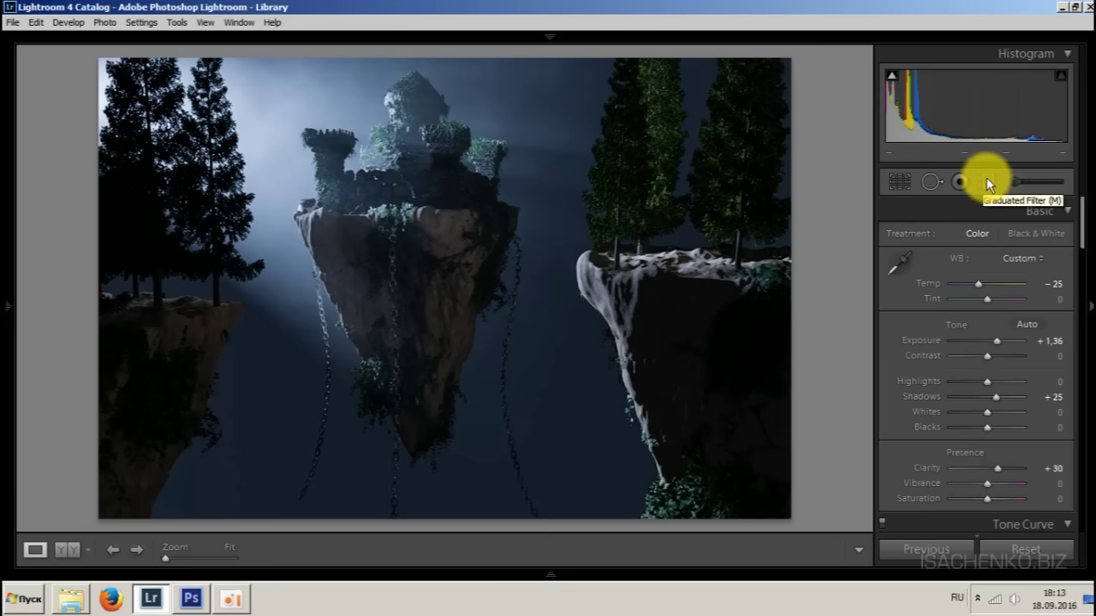
pyautogui.click(989, 181)
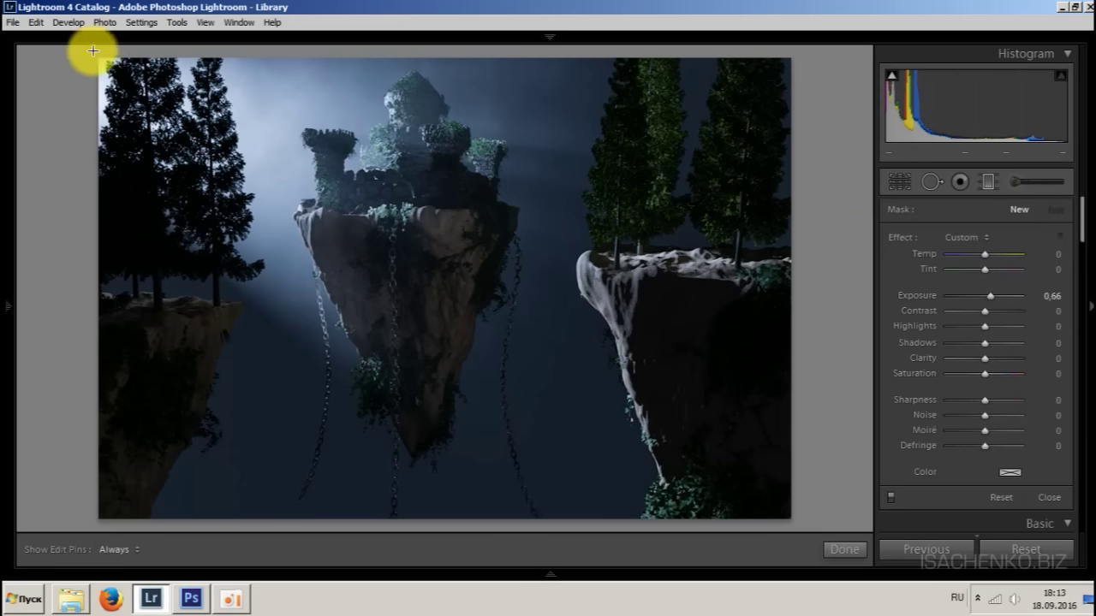
pyautogui.moveTo(314, 193); pyautogui.dragTo(586, 353)
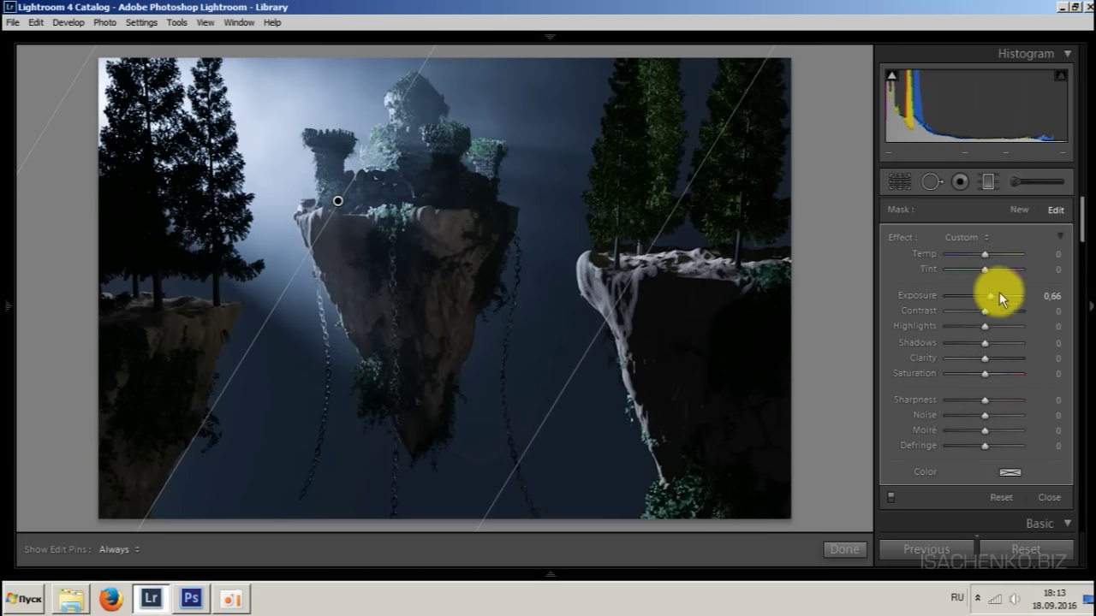
pyautogui.click(1049, 297)
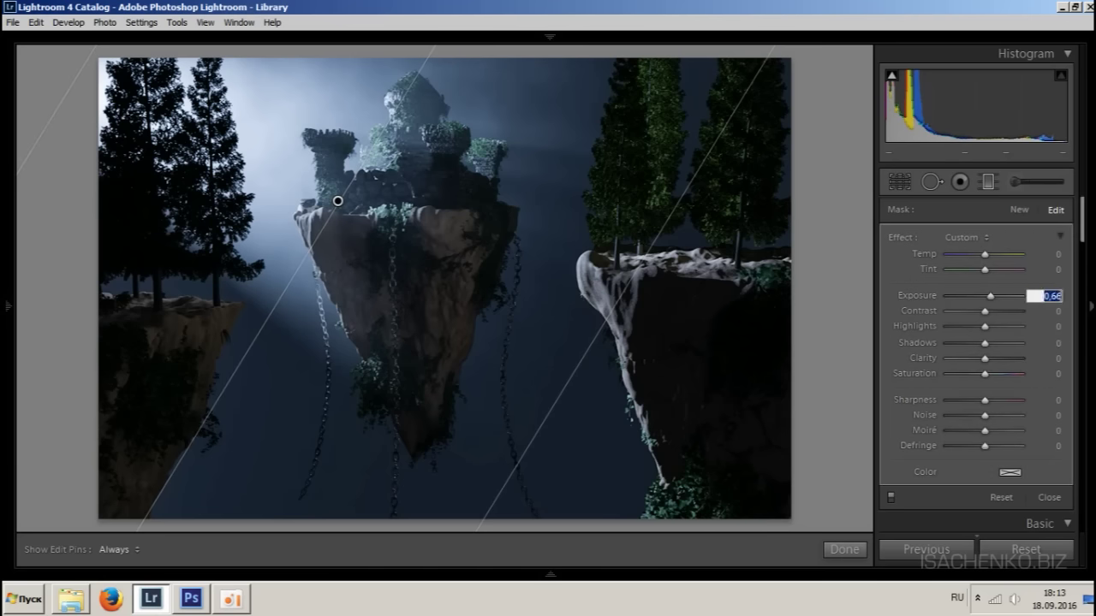
pyautogui.write('0')
pyautogui.press('Return')
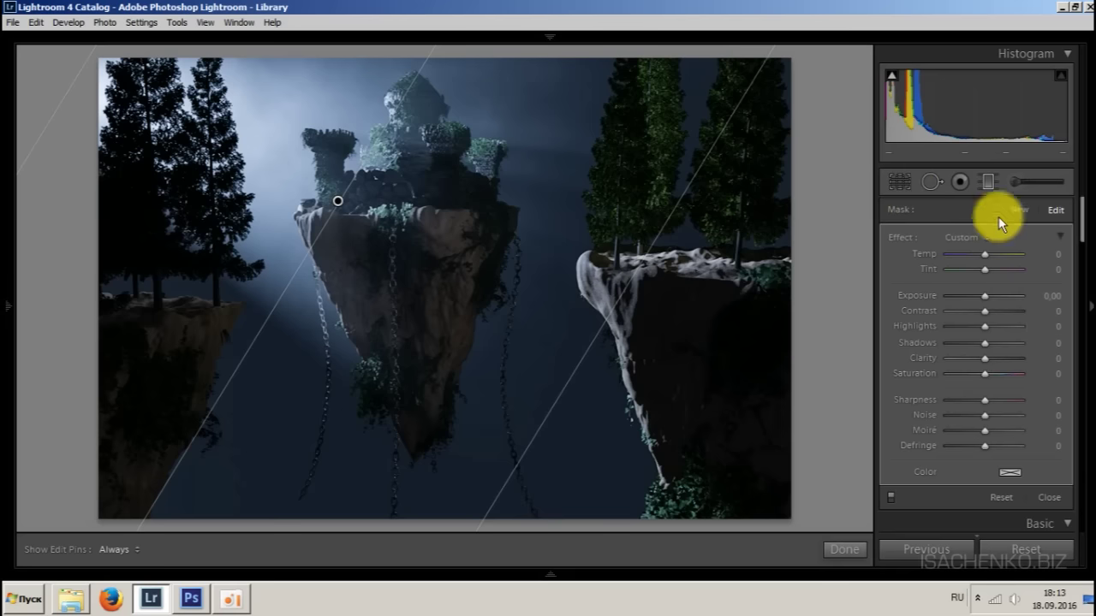
# - Set the graduated filter's Temp to 100 and Contrast to 41, and move its pin onto the central island's rock
pyautogui.moveTo(986, 248); pyautogui.dragTo(1021, 253)
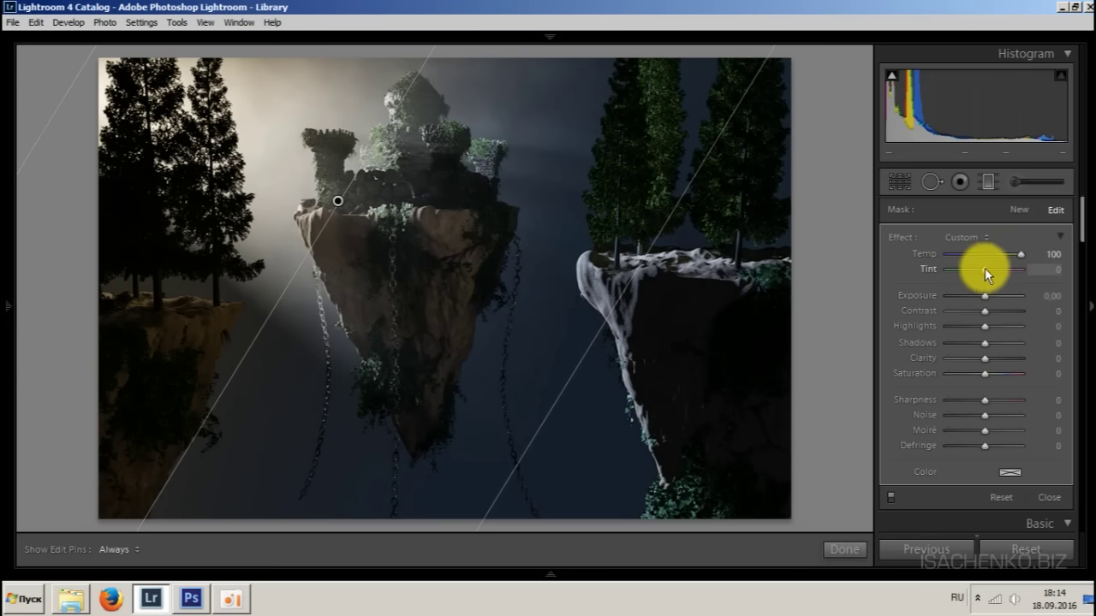
pyautogui.moveTo(982, 312); pyautogui.dragTo(999, 309)
pyautogui.moveTo(337, 205); pyautogui.dragTo(420, 233)
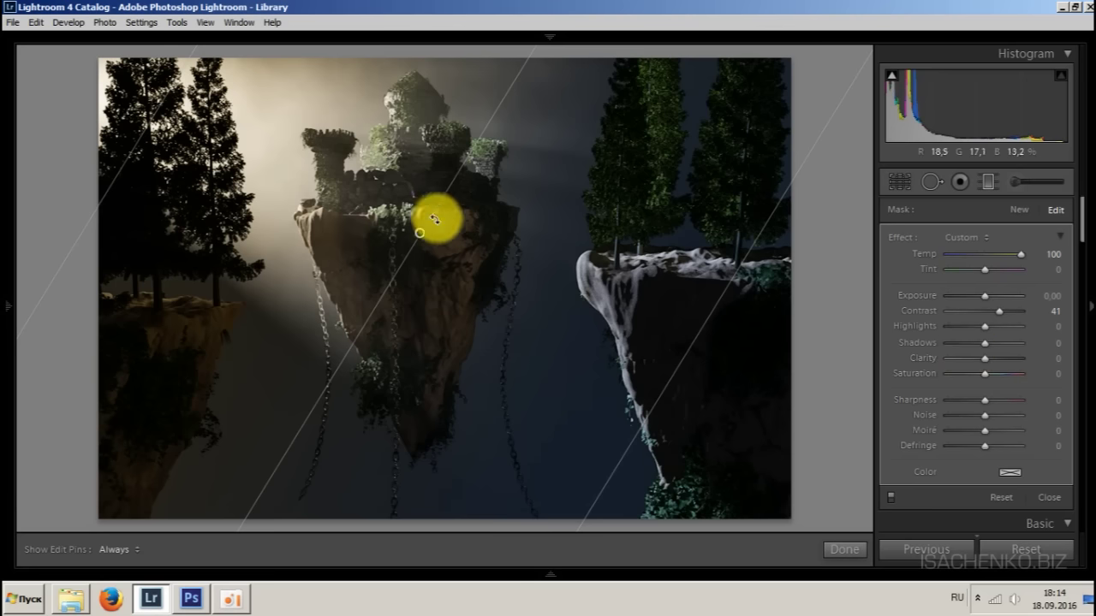
# - Close the graduated filter and raise the image's overall Vibrance to +45
pyautogui.click(991, 182)
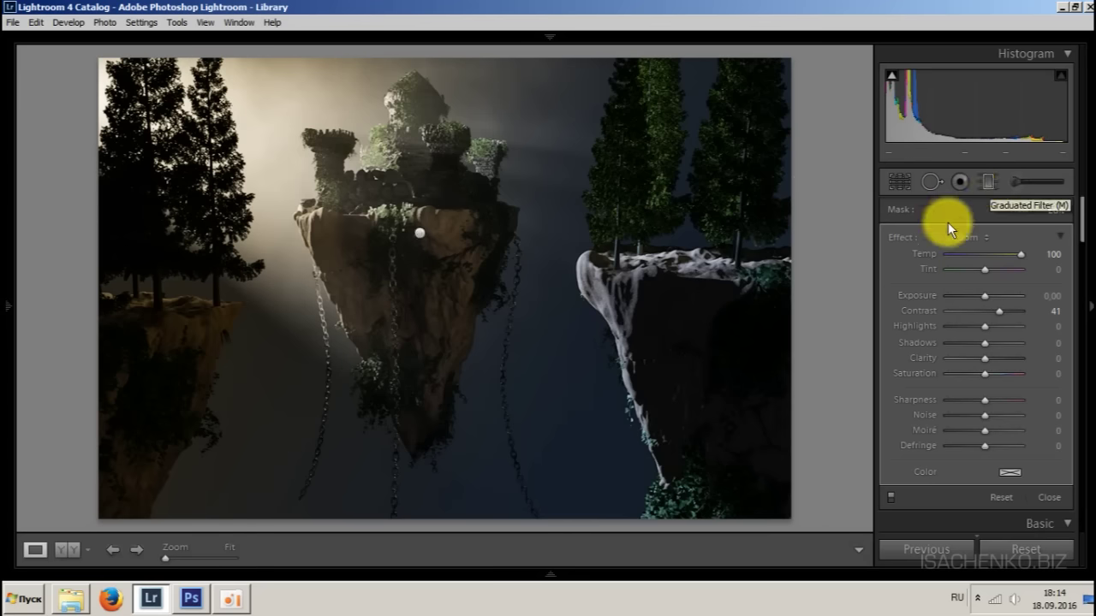
pyautogui.scroll(-3, 1080, 227)
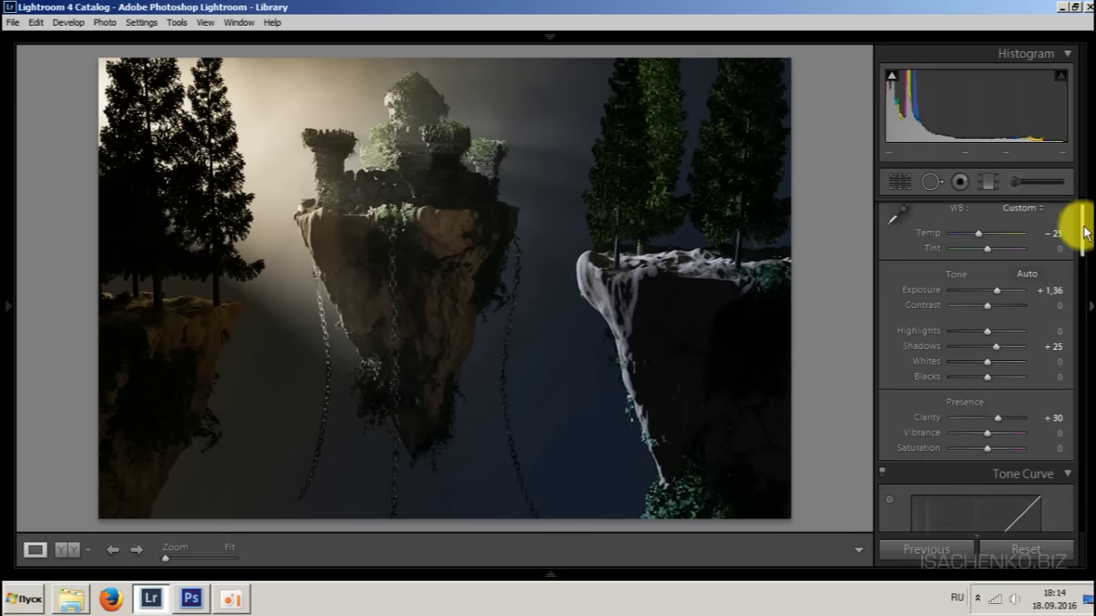
pyautogui.moveTo(985, 370); pyautogui.dragTo(1006, 363)
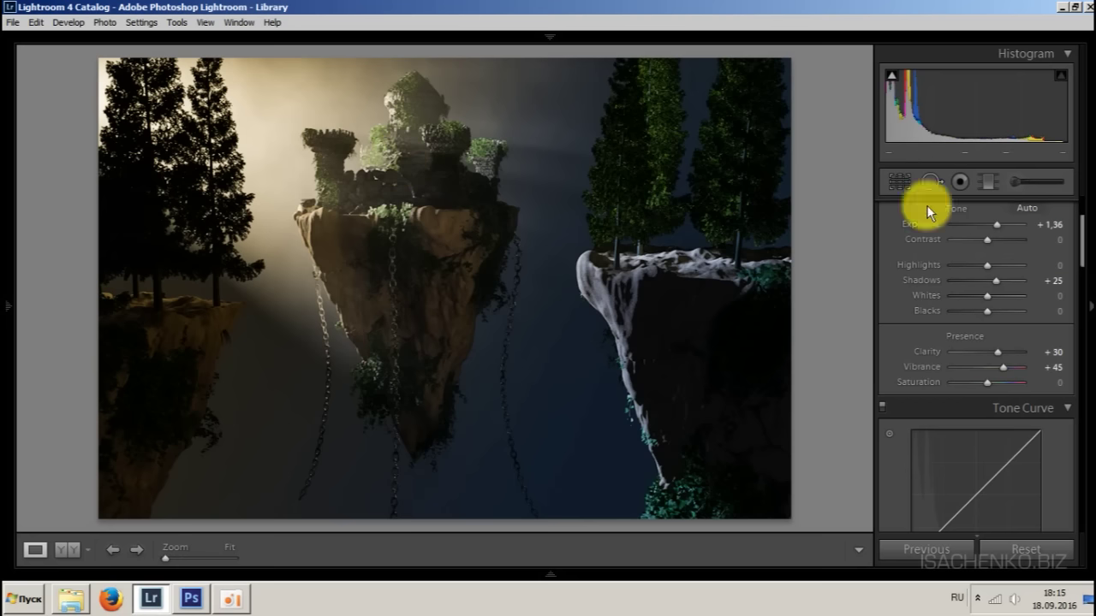
# - Shift the Green hue toward yellow in the HSL adjustments
pyautogui.moveTo(1082, 244); pyautogui.dragTo(1084, 317)
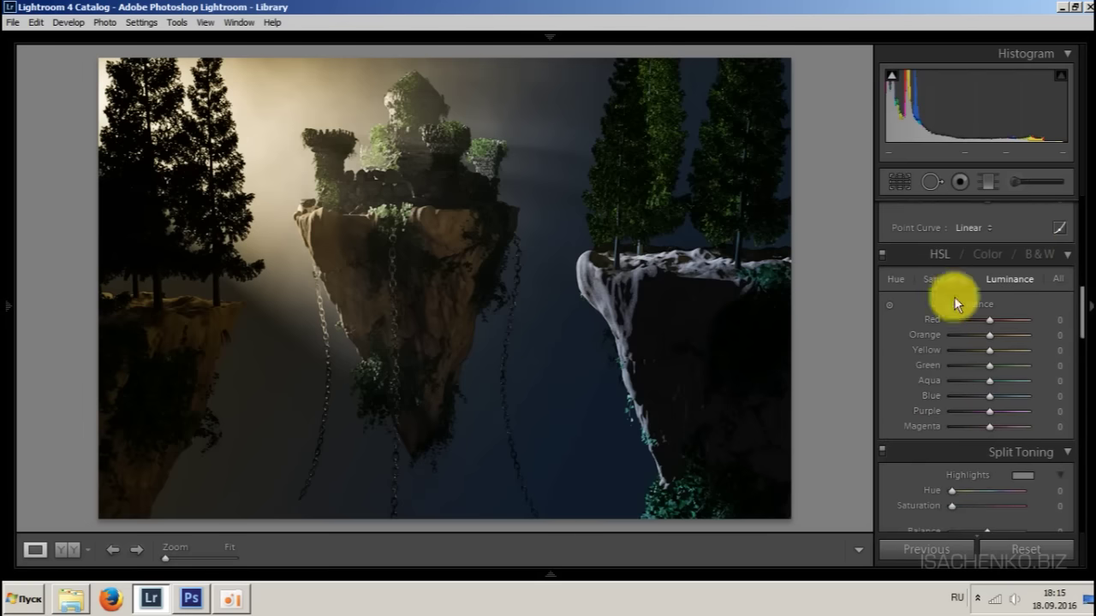
pyautogui.click(893, 278)
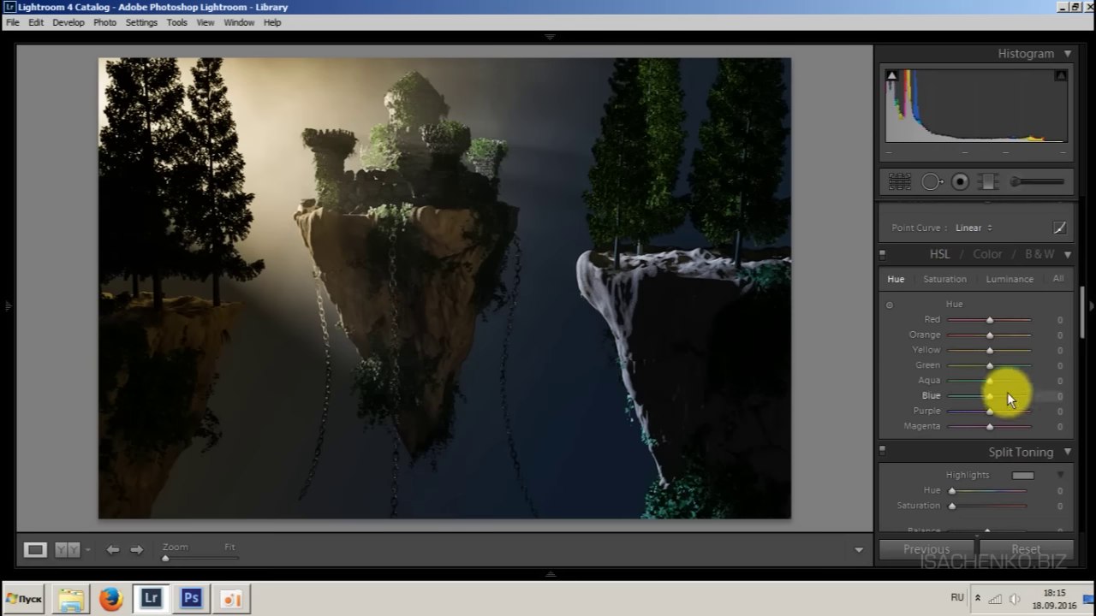
pyautogui.moveTo(990, 368); pyautogui.dragTo(981, 366)
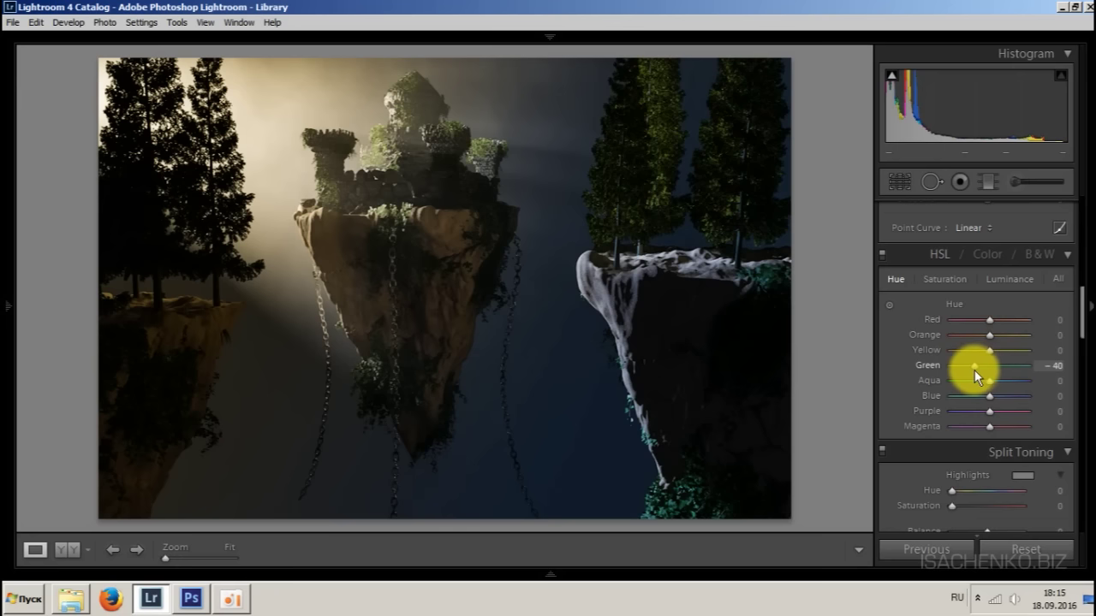
# - In the HSL adjustments, set Yellow saturation to +45 and Green luminance to -30
pyautogui.click(950, 279)
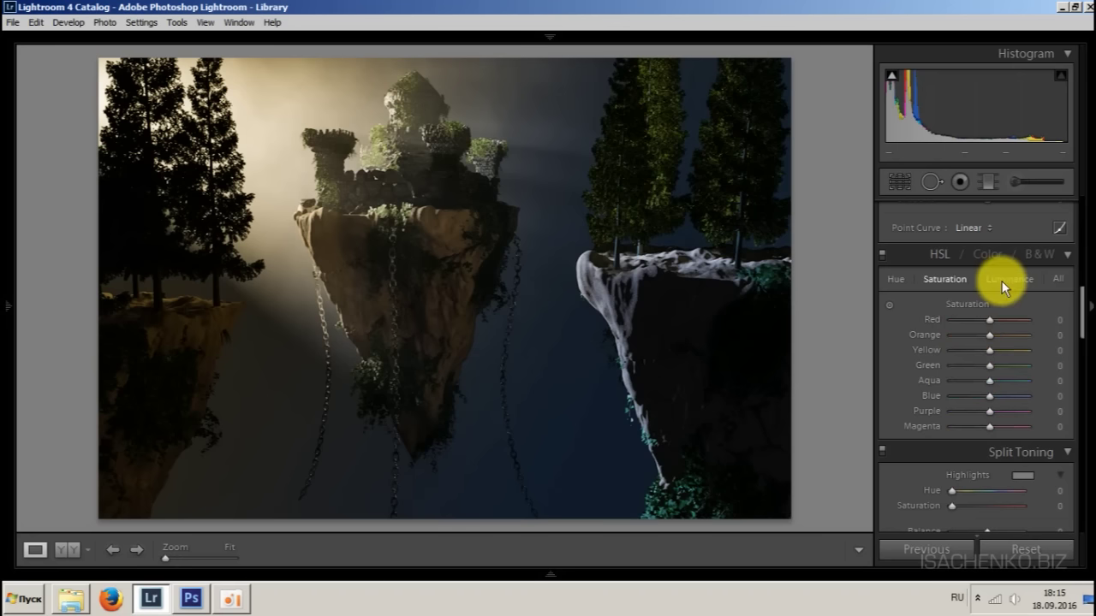
pyautogui.moveTo(990, 351); pyautogui.dragTo(1006, 349)
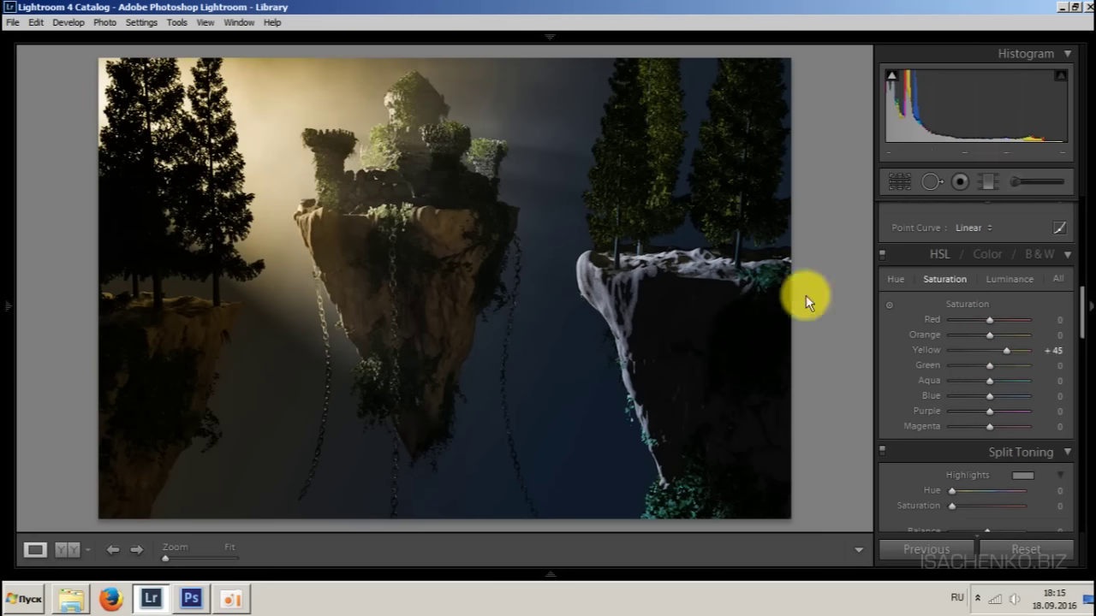
pyautogui.click(999, 279)
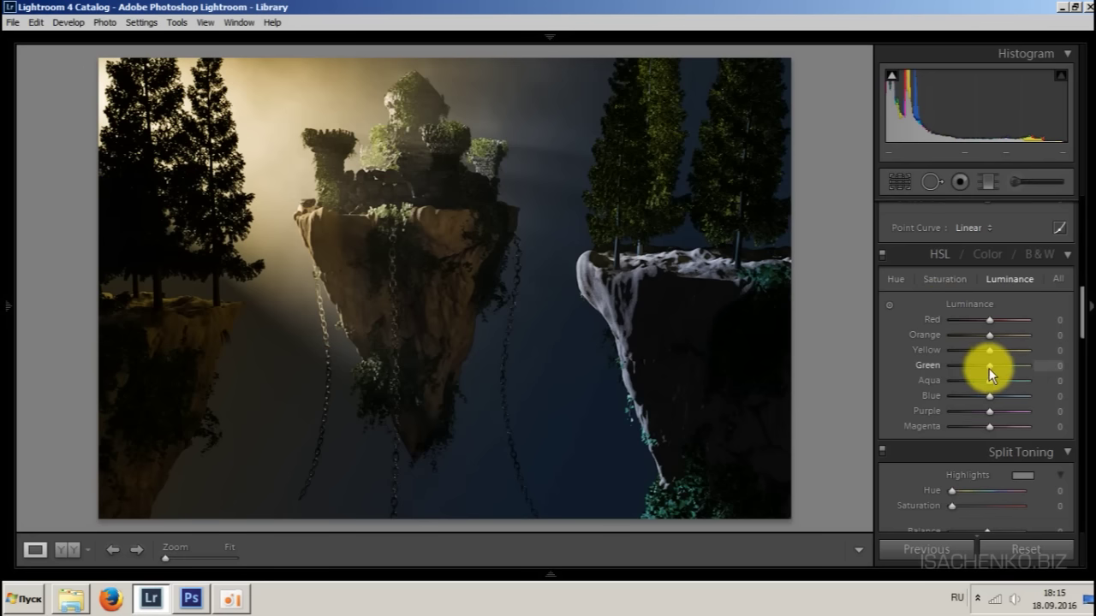
pyautogui.moveTo(990, 367); pyautogui.dragTo(978, 370)
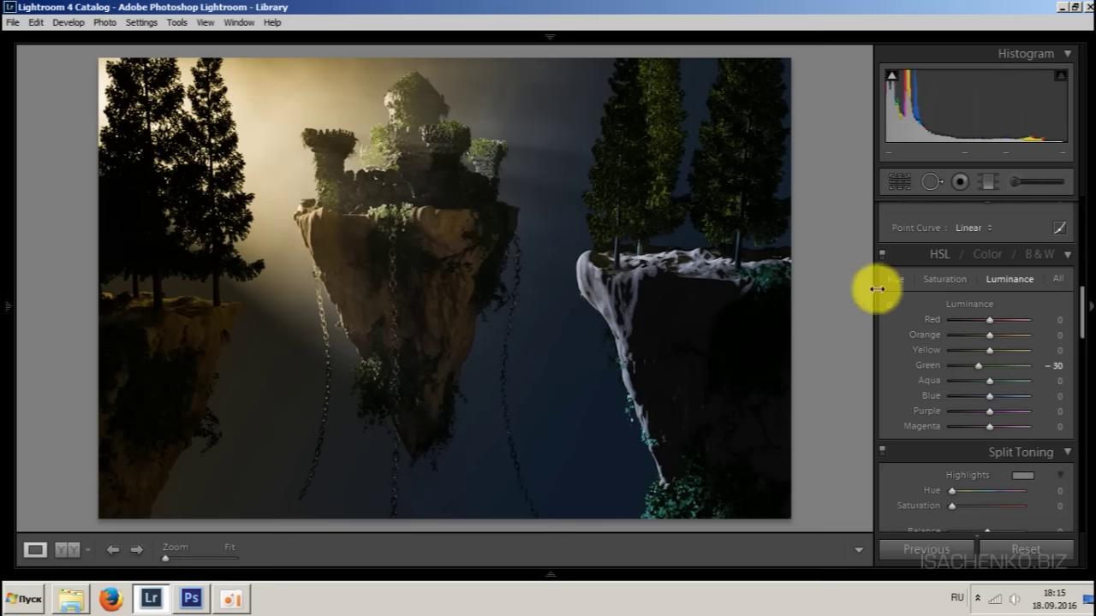
# - Adjust the Camera Calibration primaries: Red hue +45, Green hue +45 with increased Green saturation, and Blue hue -5
pyautogui.moveTo(1078, 309); pyautogui.dragTo(1081, 502)
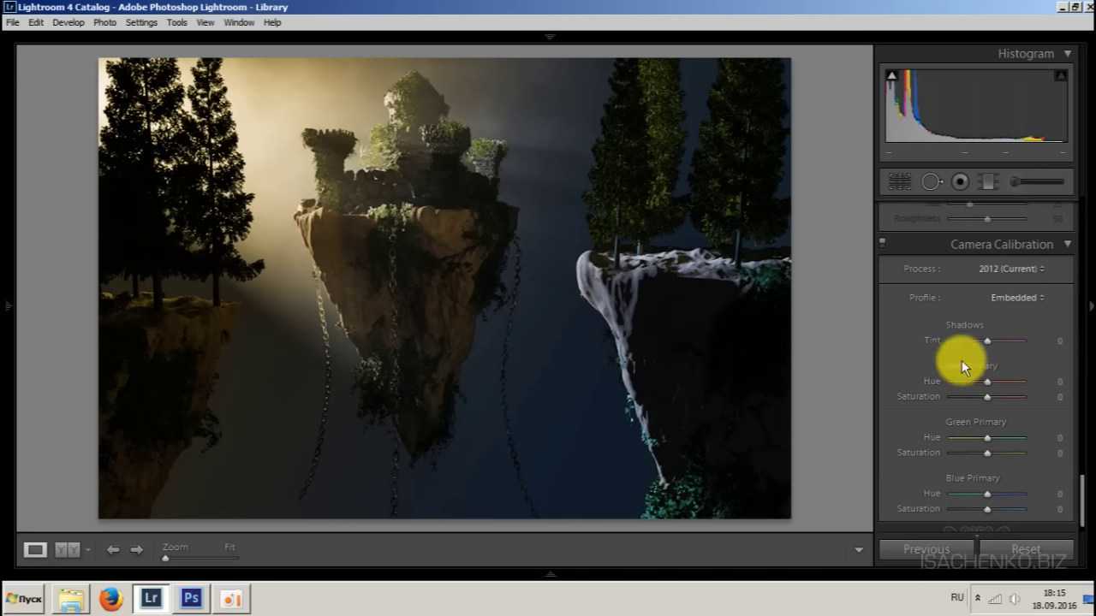
pyautogui.moveTo(985, 380); pyautogui.dragTo(1000, 381)
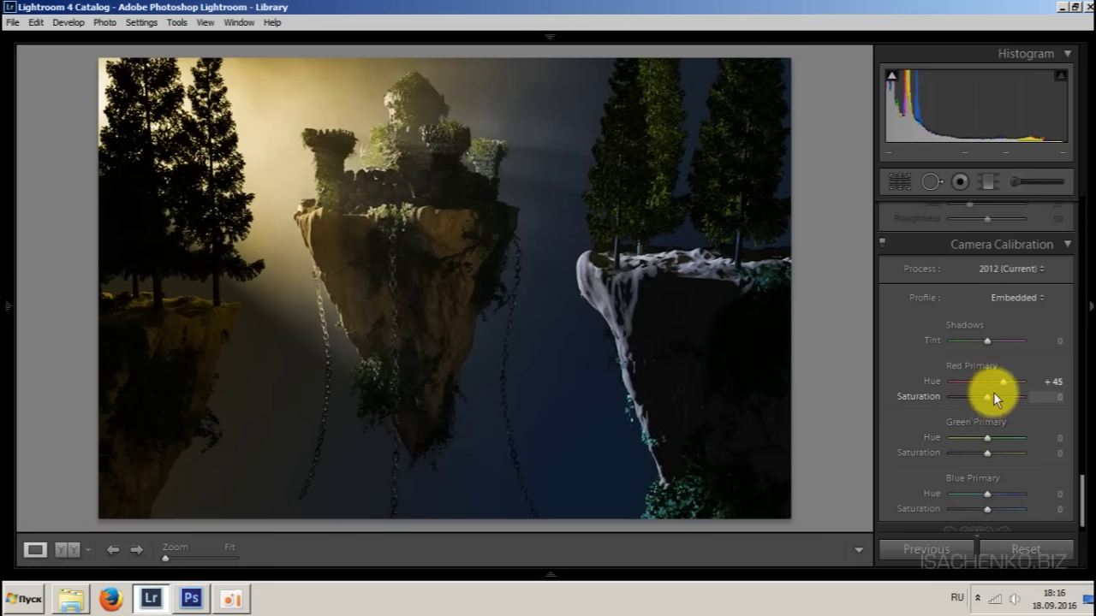
pyautogui.moveTo(985, 437); pyautogui.dragTo(1003, 442)
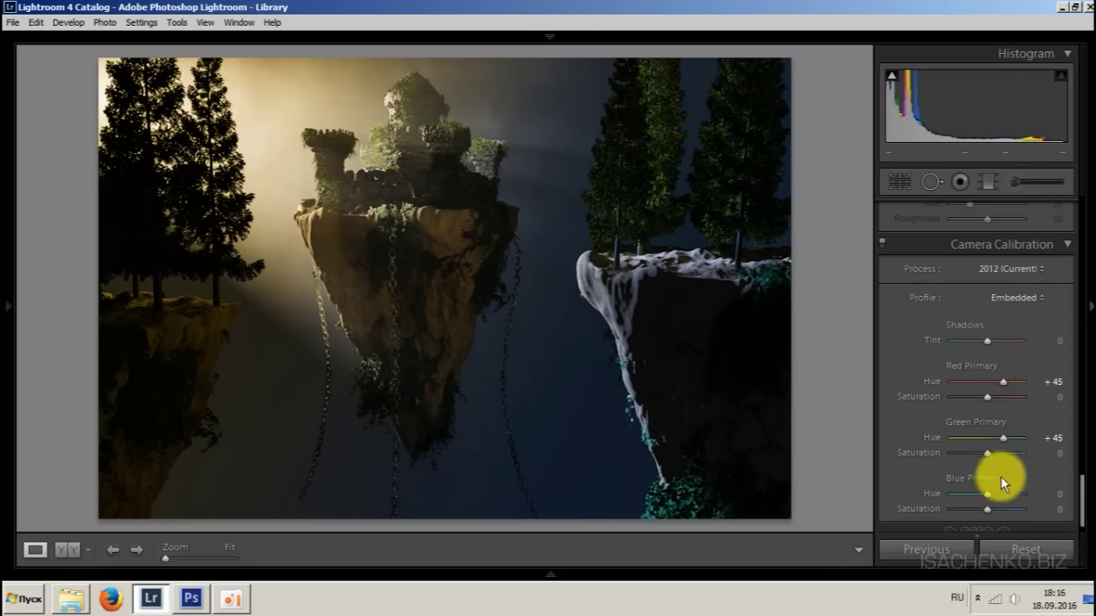
pyautogui.moveTo(986, 493); pyautogui.dragTo(984, 494)
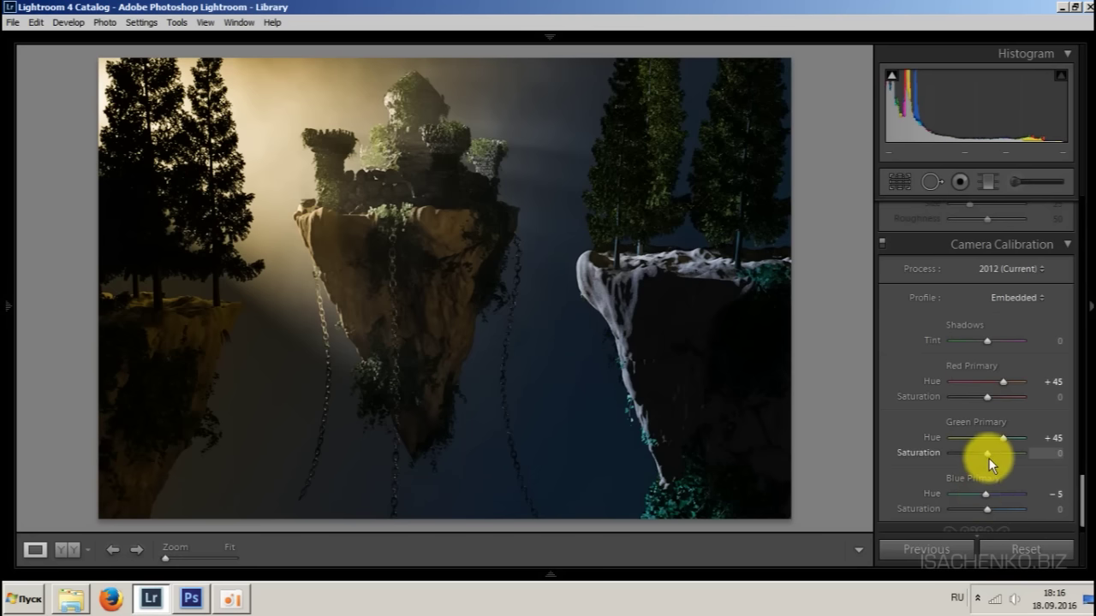
pyautogui.moveTo(988, 455); pyautogui.dragTo(995, 454)
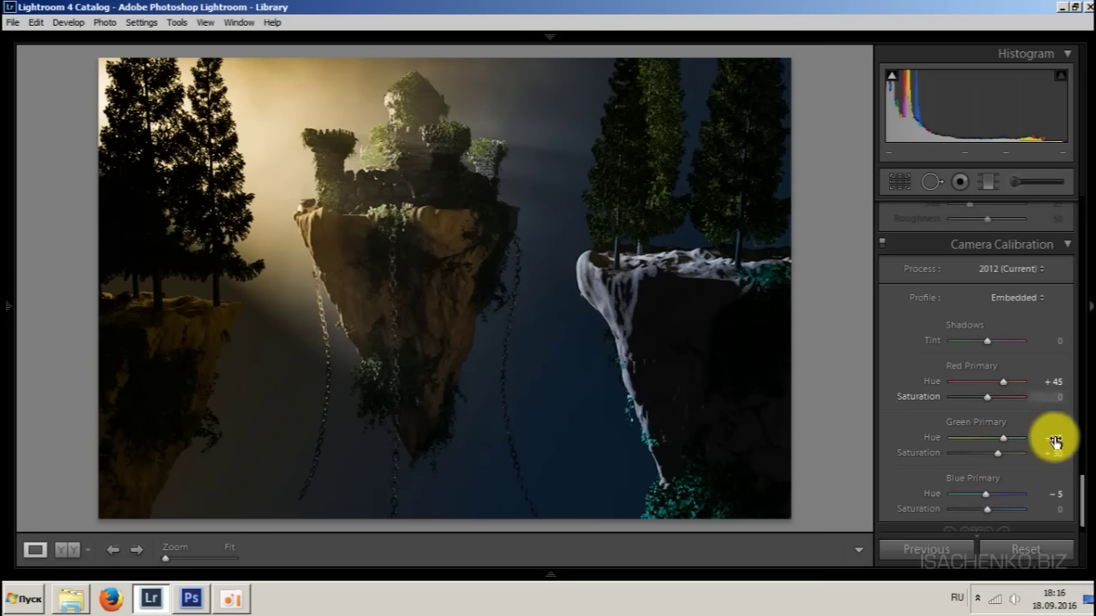
# - Reduce the image's Vibrance to +30 in the basic adjustments
pyautogui.moveTo(1080, 484); pyautogui.dragTo(1077, 221)
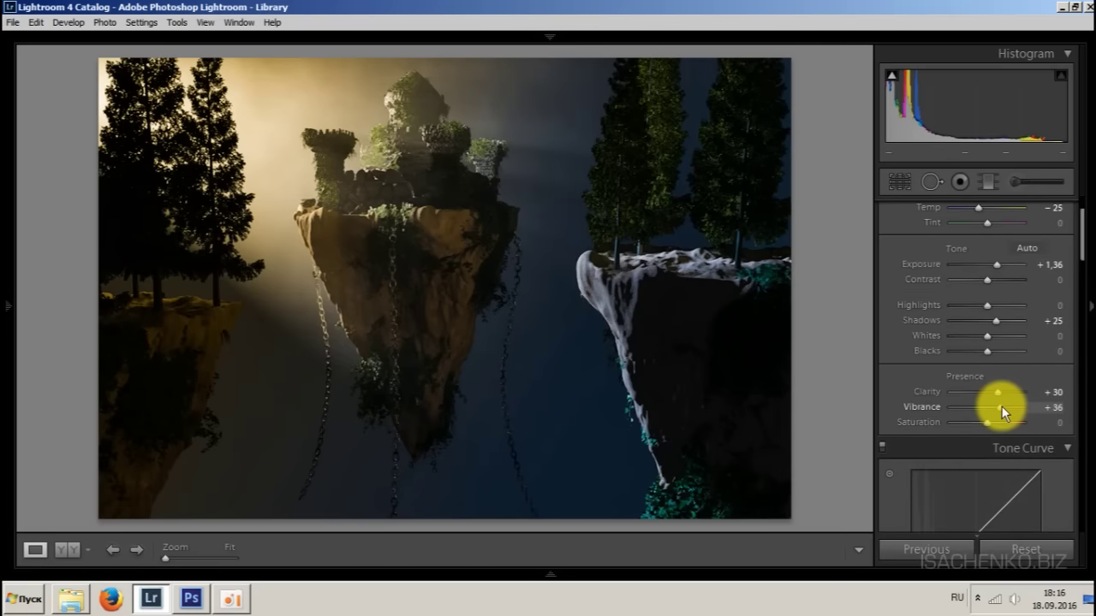
pyautogui.moveTo(1000, 406); pyautogui.dragTo(999, 411)
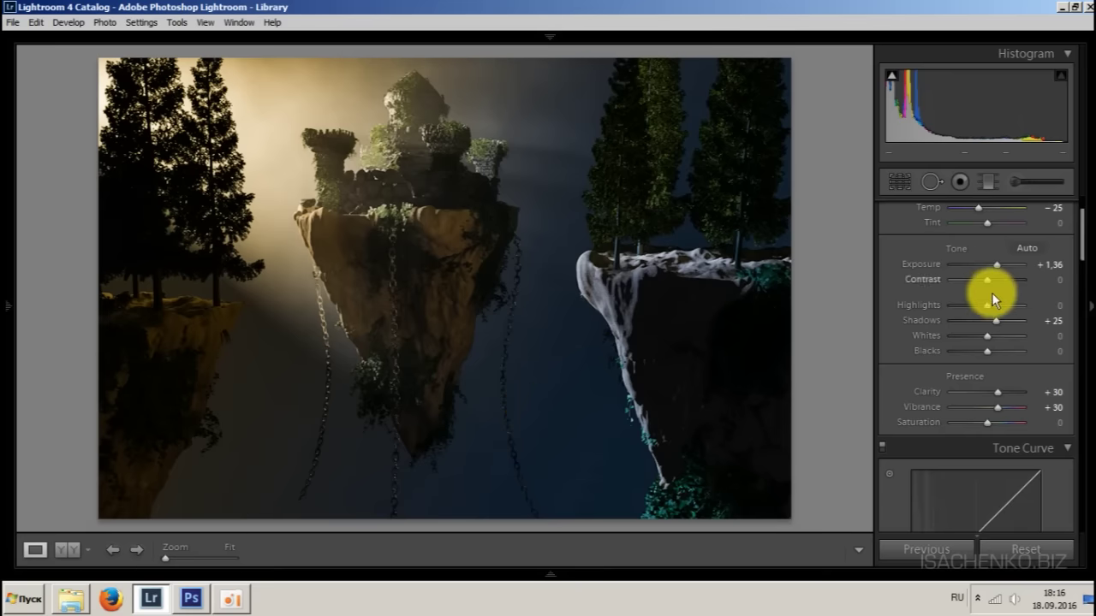
# - In the Tone Curve regions, set Darks to +25 and Shadows to -15
pyautogui.moveTo(1081, 247); pyautogui.dragTo(1070, 277)
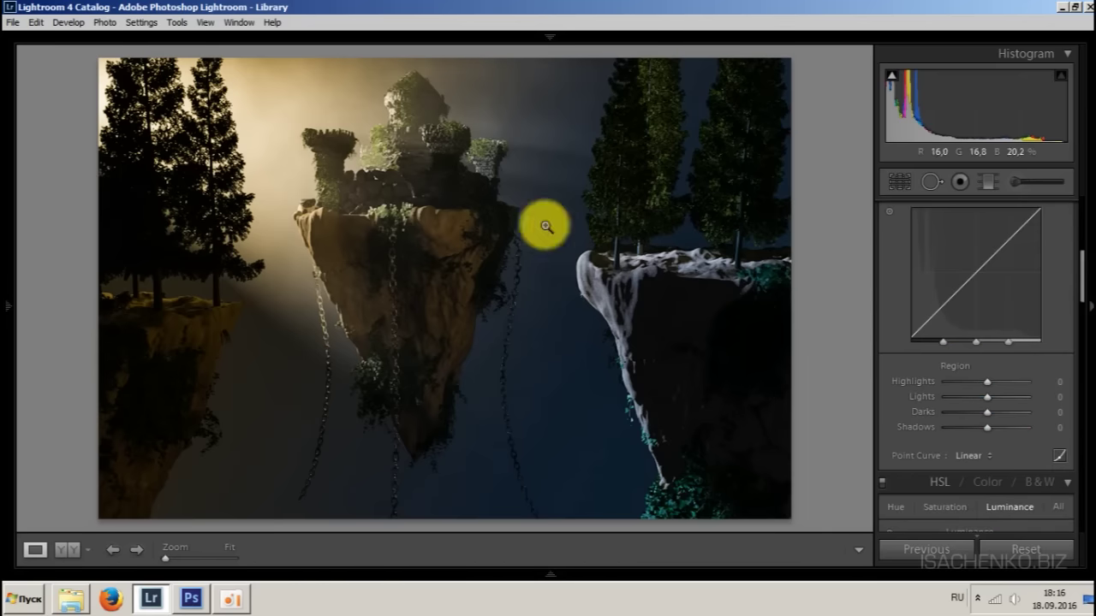
pyautogui.moveTo(987, 412); pyautogui.dragTo(997, 411)
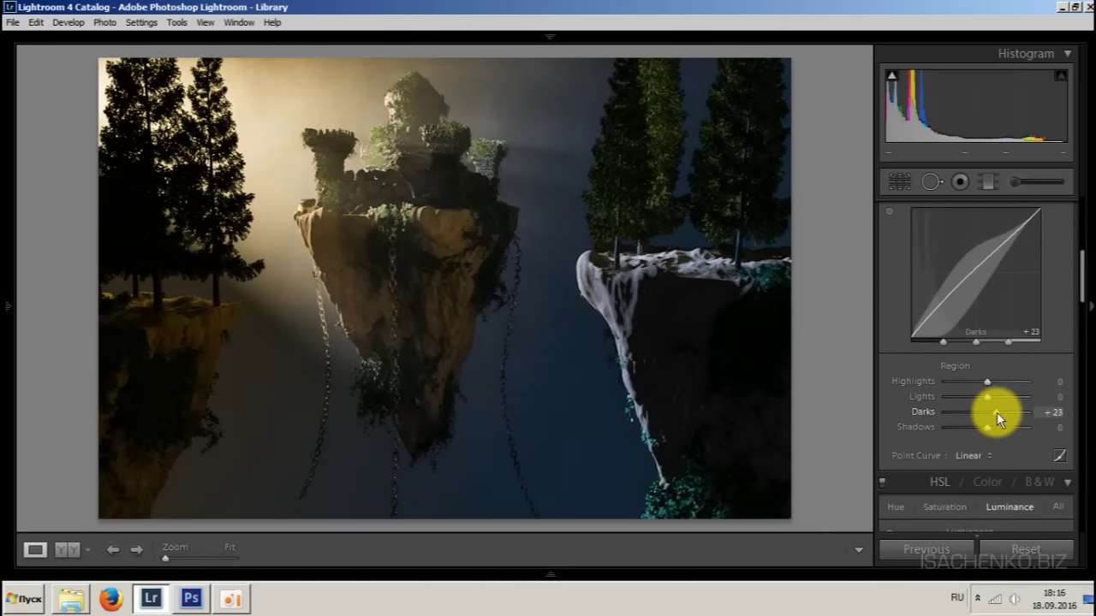
pyautogui.moveTo(996, 411); pyautogui.dragTo(997, 412)
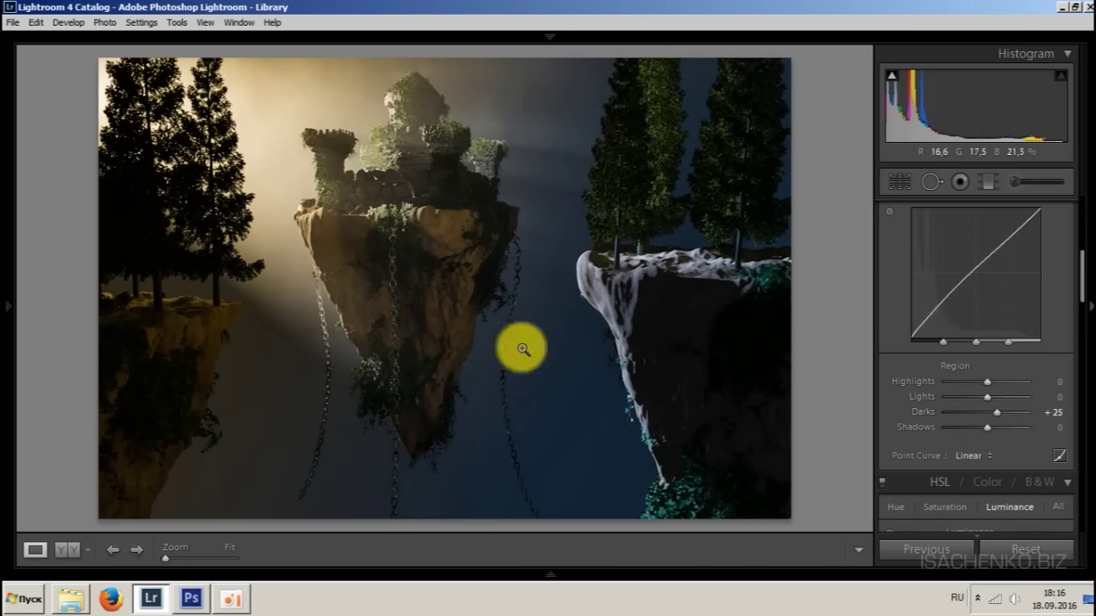
pyautogui.moveTo(986, 426)
pyautogui.mouseDown()
pyautogui.moveTo(969, 432)
pyautogui.moveTo(979, 428)
pyautogui.mouseUp()
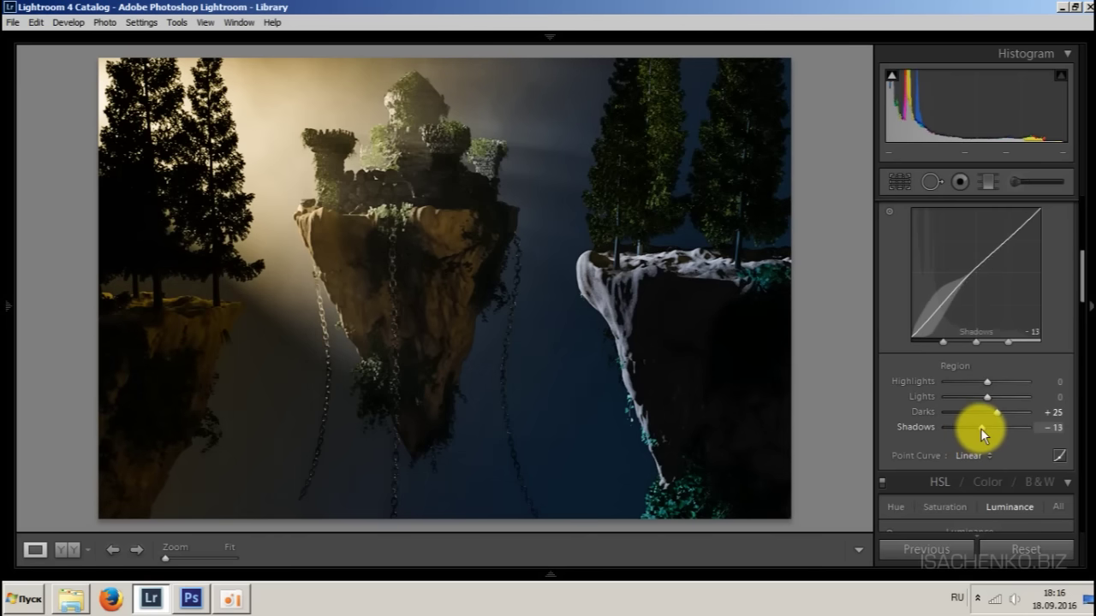
# - Set the Darks region of the Tone Curve to +15
pyautogui.click(1049, 412)
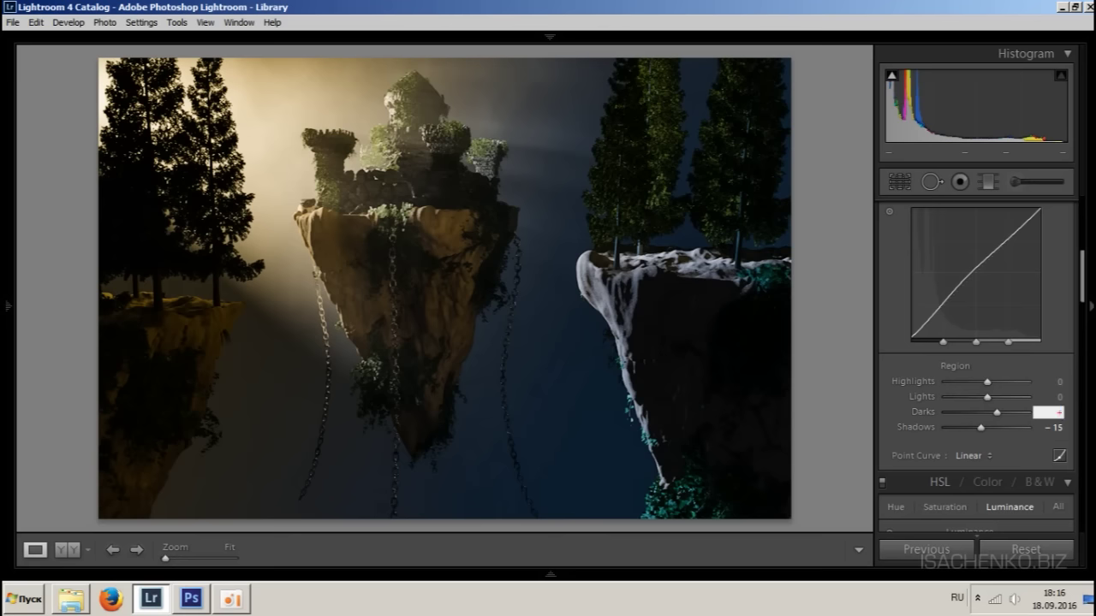
pyautogui.write('1')
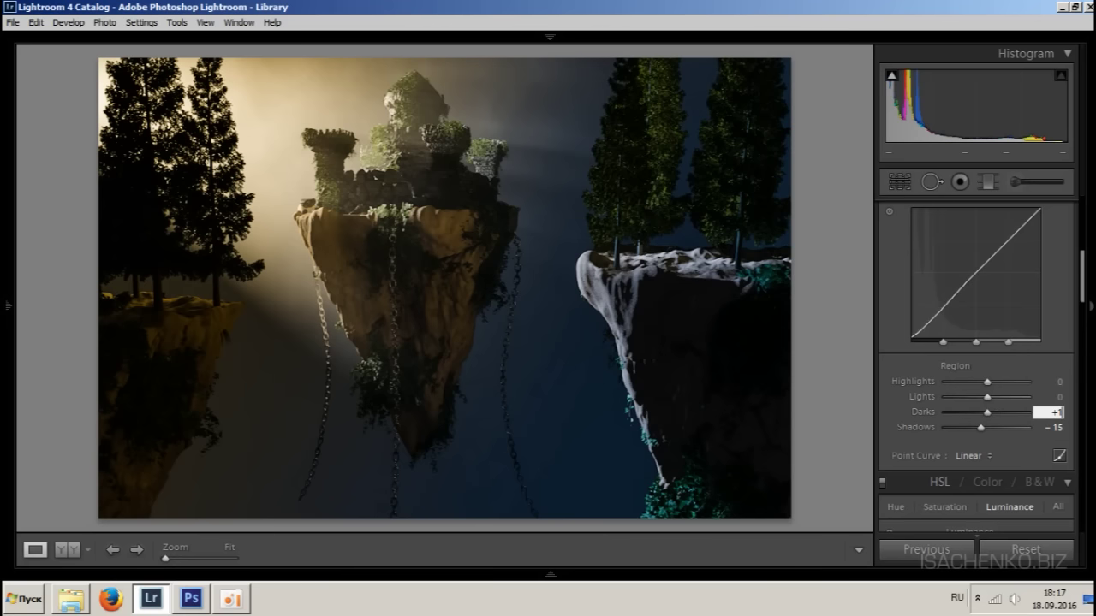
pyautogui.write('5')
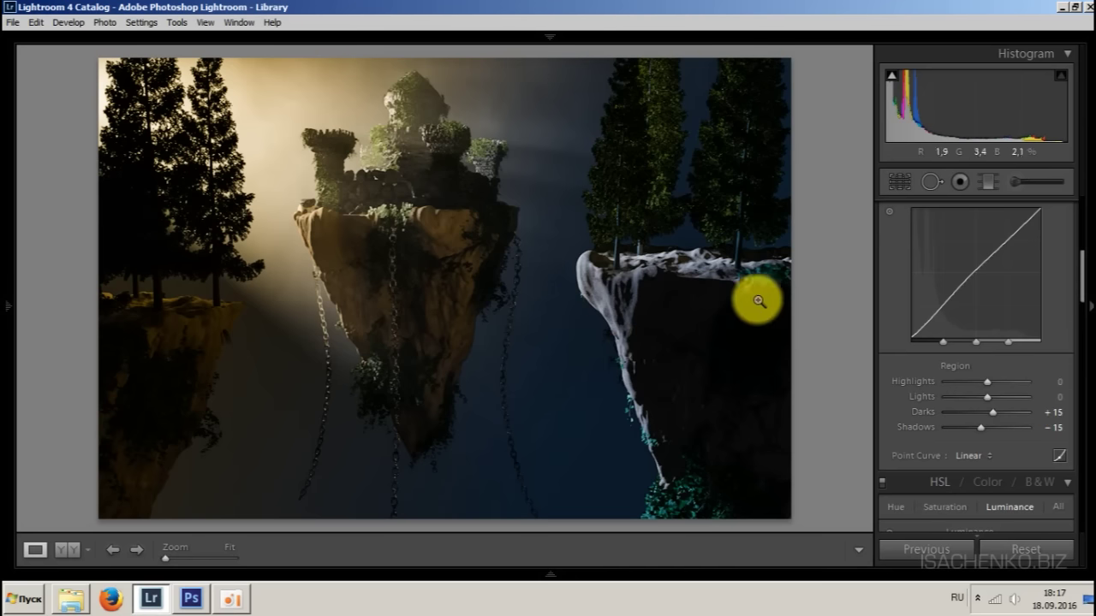
# - Open the render in Adobe Photoshop CS6 as a copy with Lightroom adjustments
pyautogui.rightClick(451, 216)
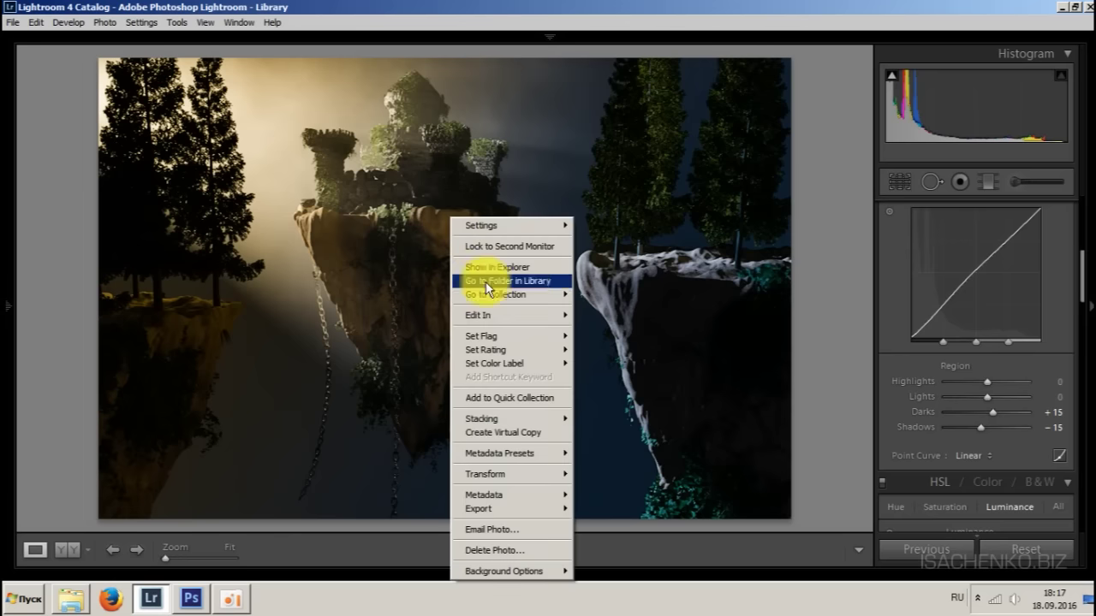
pyautogui.moveTo(497, 316)
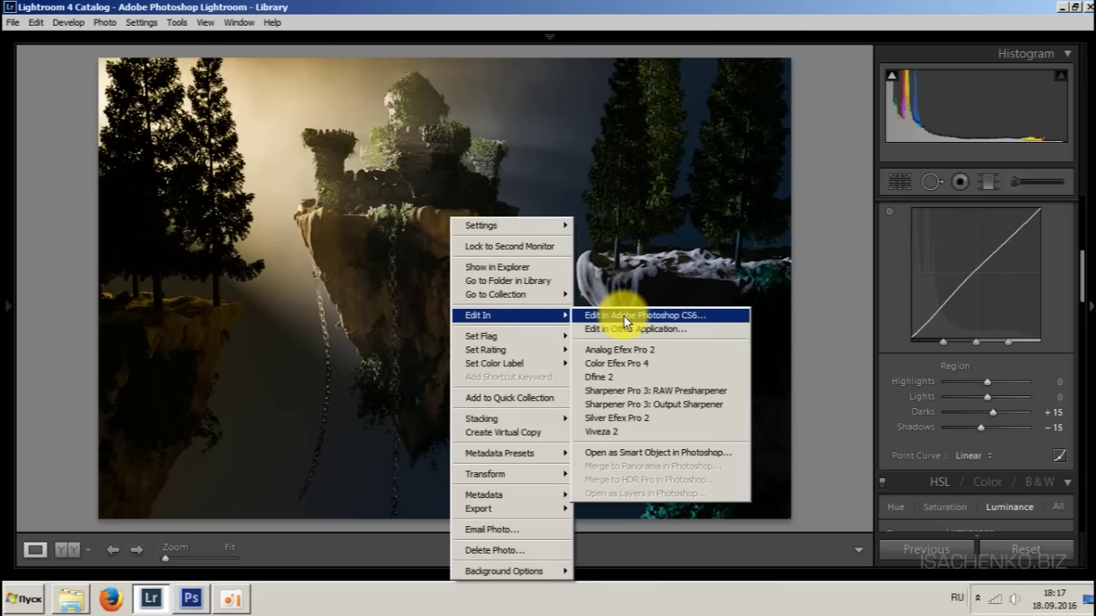
pyautogui.click(659, 314)
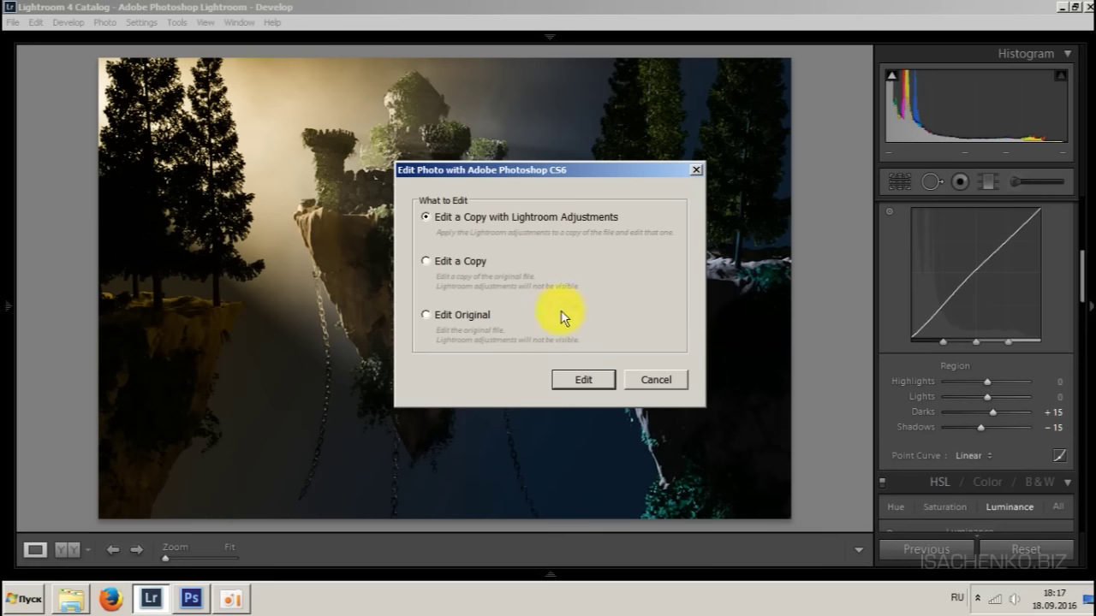
pyautogui.click(584, 380)
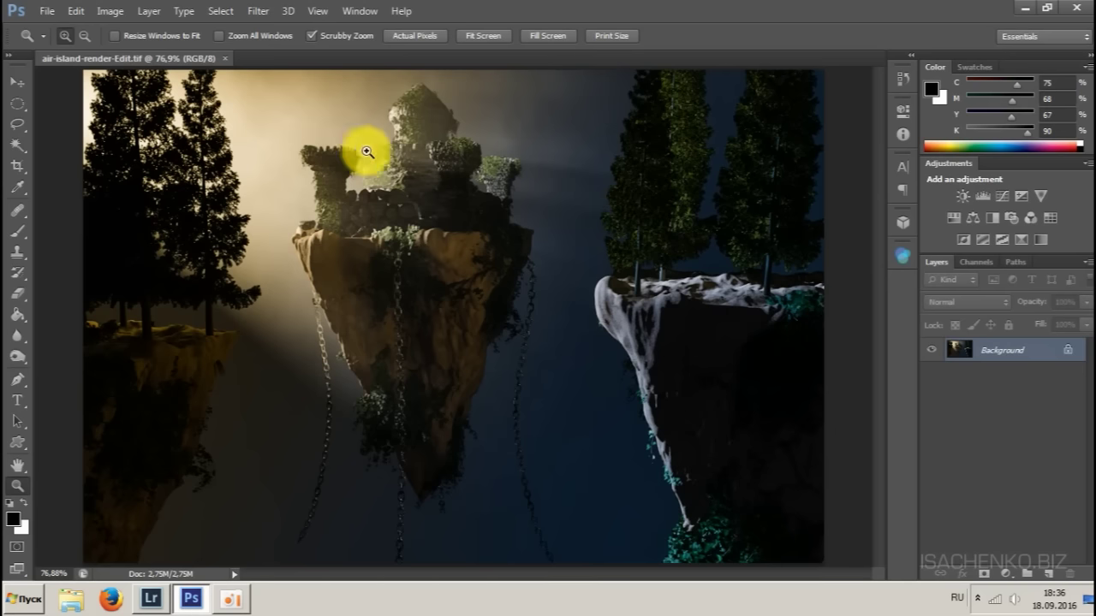
# - Duplicate the Background layer and name the copy Blur
pyautogui.hotkey('ctrl', 'j')
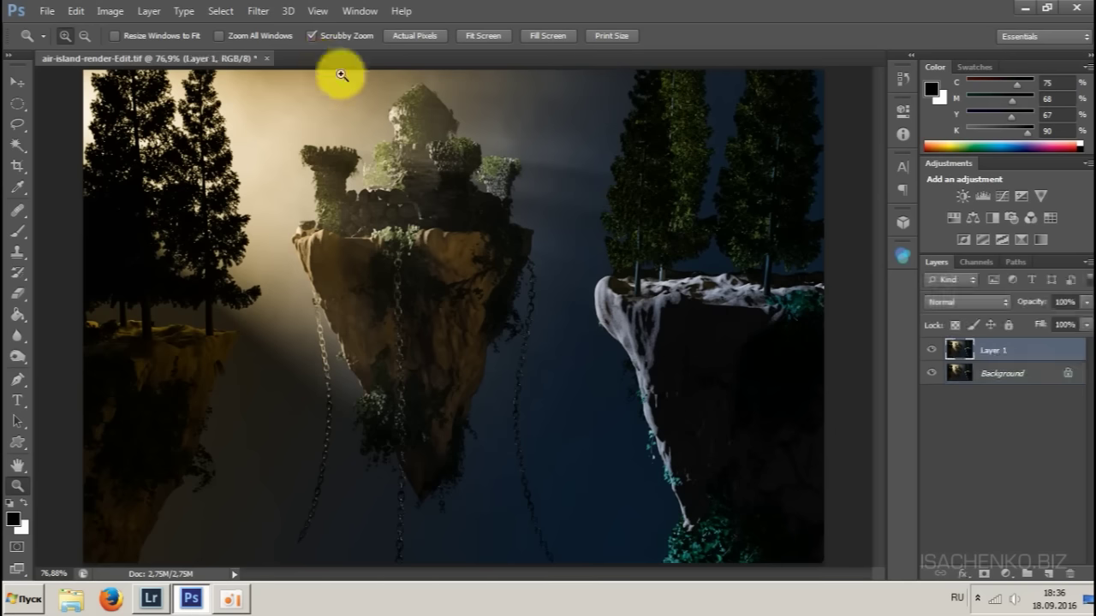
pyautogui.doubleClick(1003, 350)
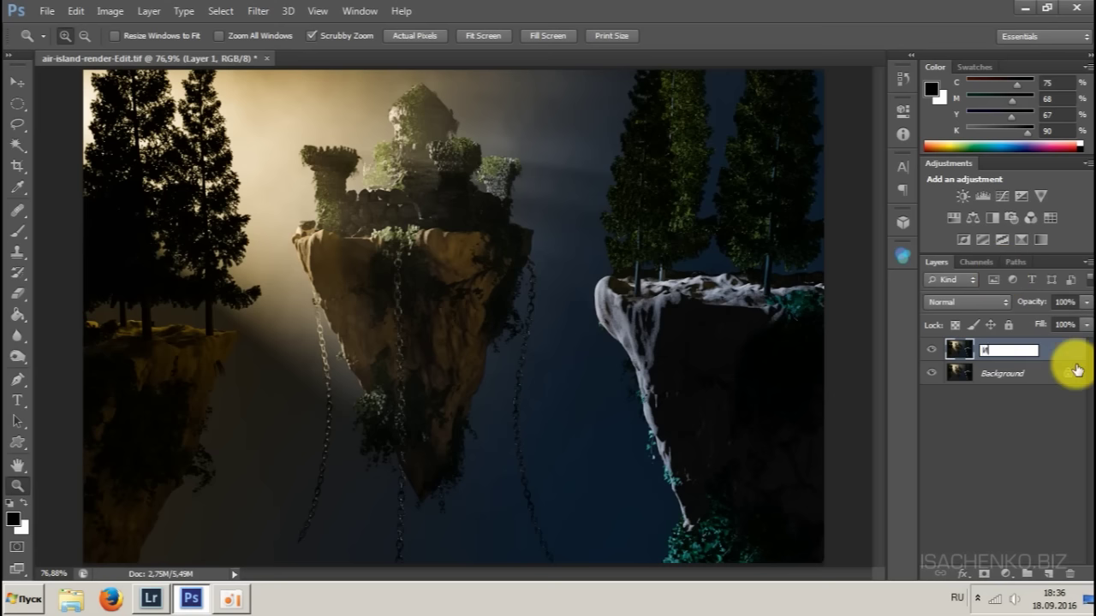
pyautogui.write('Игра')
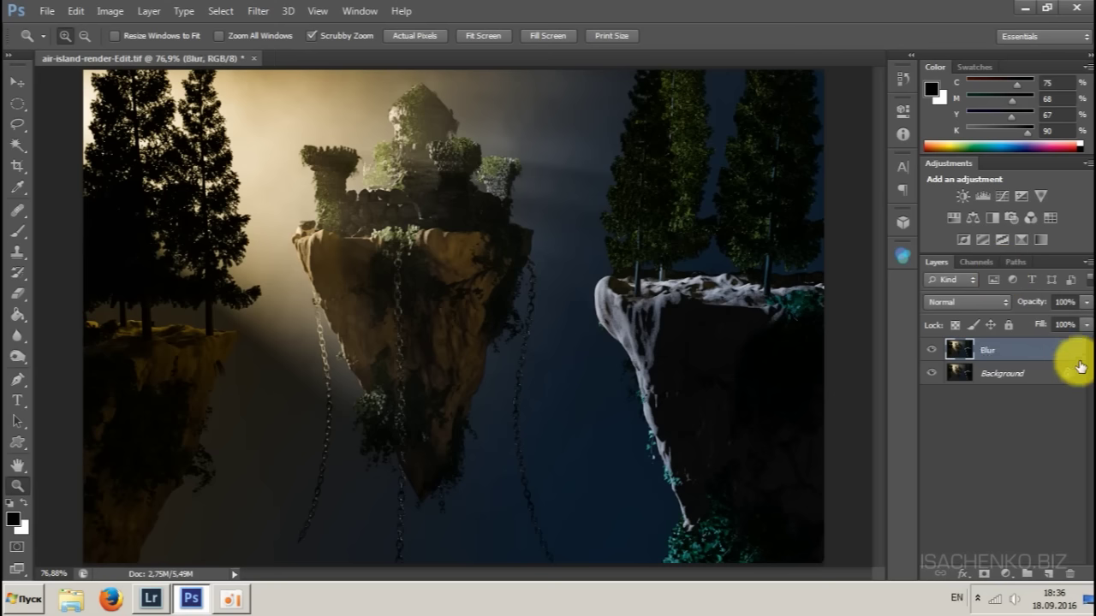
# - Start a Tilt-Shift blur on the Blur layer and rotate its focus band to about -70°
pyautogui.click(260, 12)
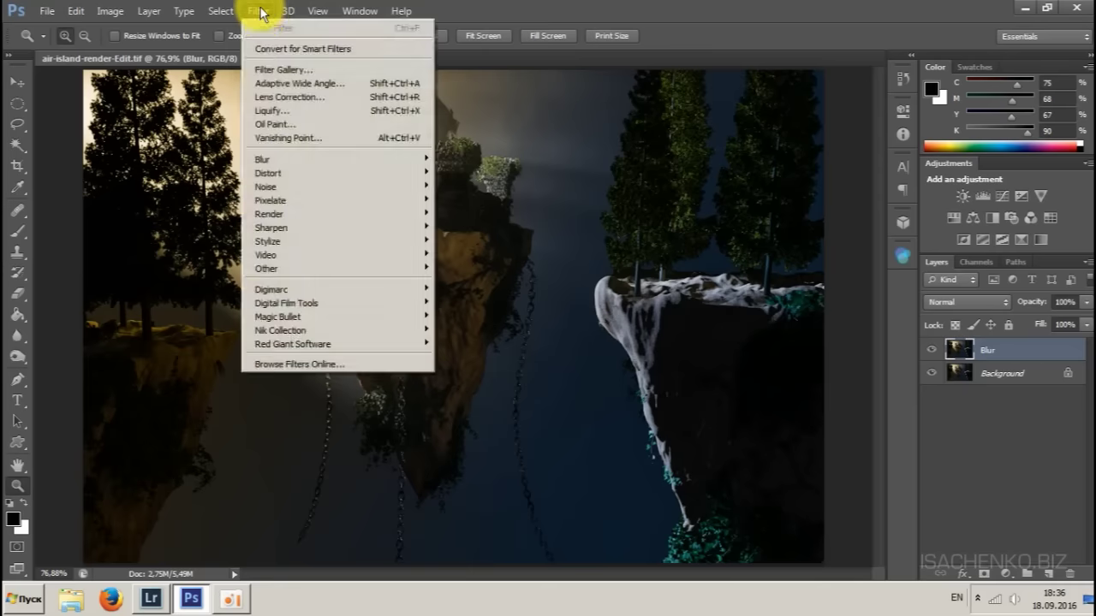
pyautogui.click(260, 11)
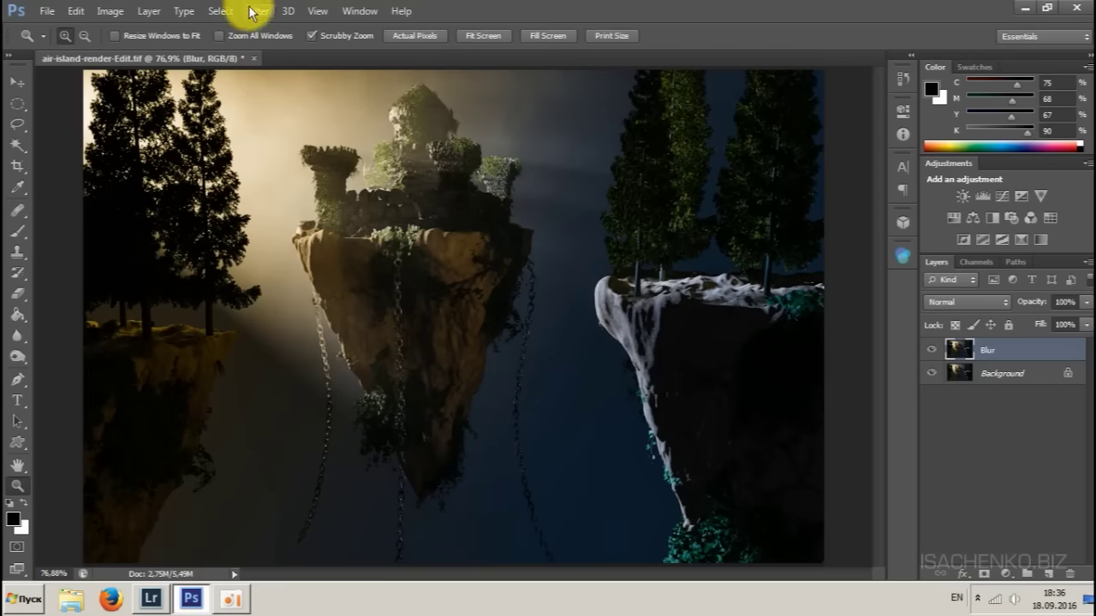
pyautogui.click(253, 11)
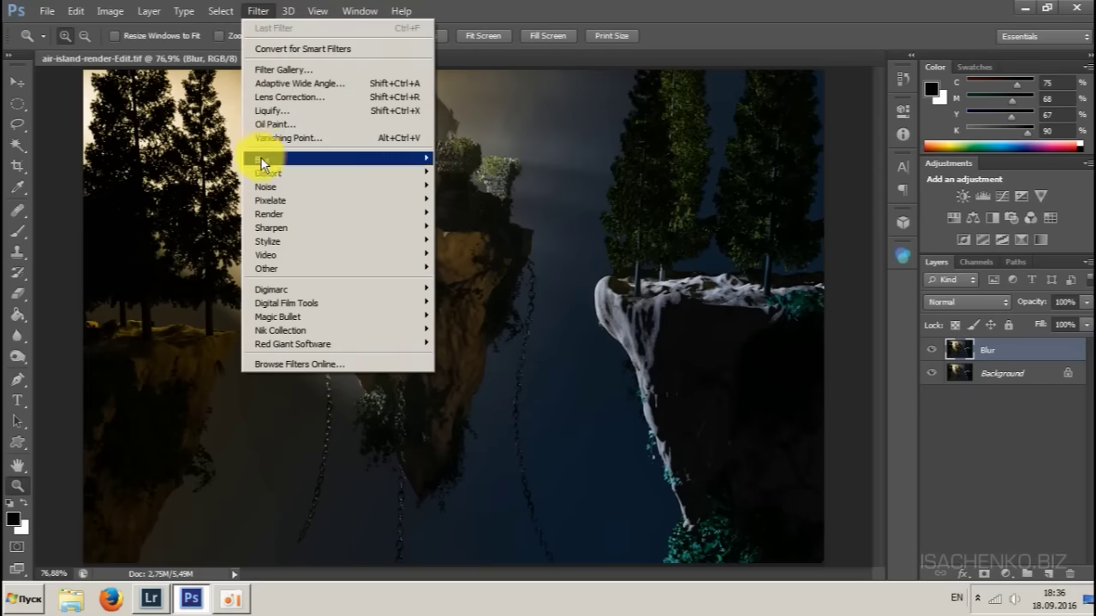
pyautogui.moveTo(261, 158)
pyautogui.click(489, 187)
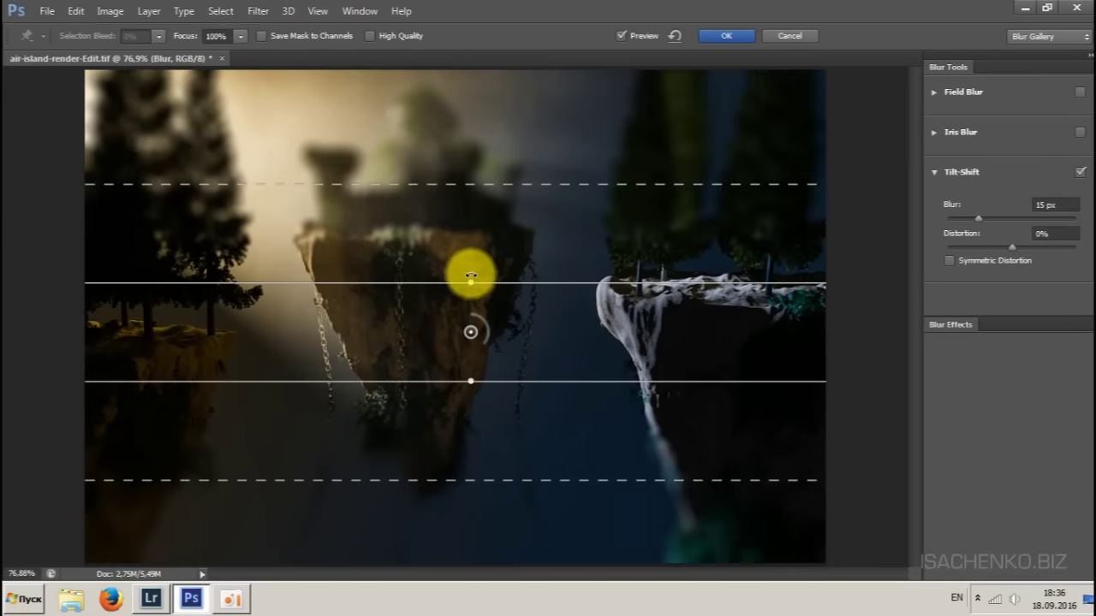
pyautogui.moveTo(472, 274); pyautogui.dragTo(499, 318)
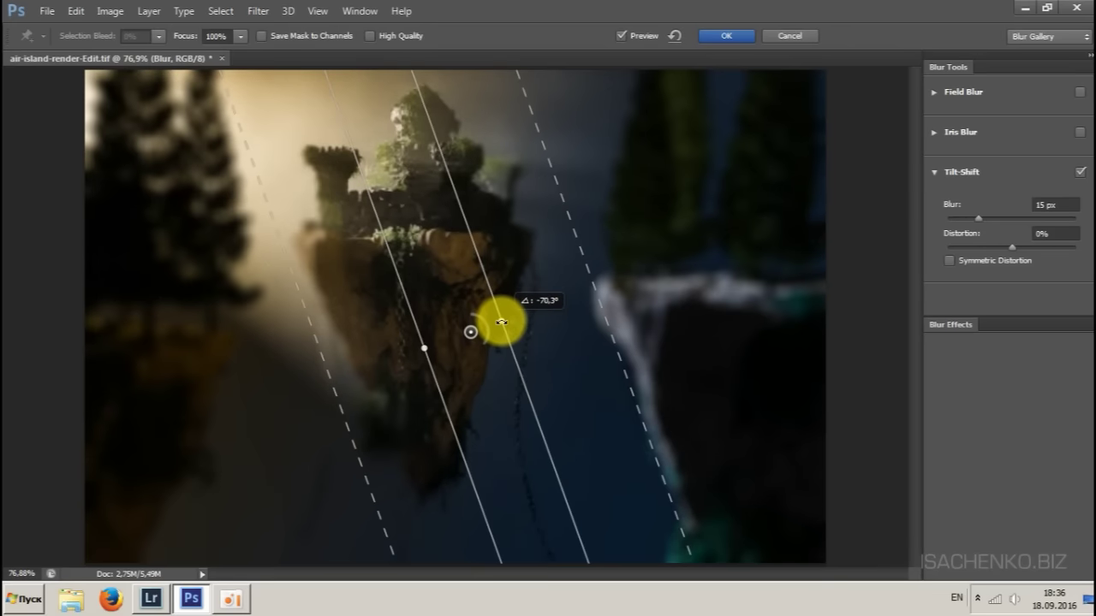
# - Widen the sharp zone so it spans the central floating island and adjust the outer fade line beside the left trees
pyautogui.moveTo(520, 370); pyautogui.dragTo(601, 334)
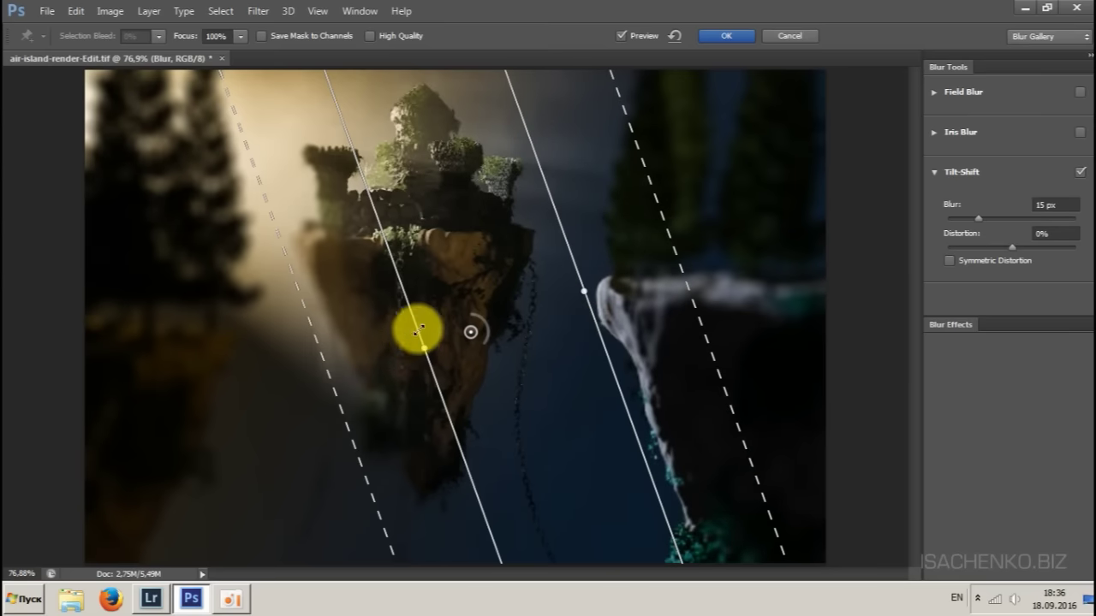
pyautogui.moveTo(416, 326); pyautogui.dragTo(296, 388)
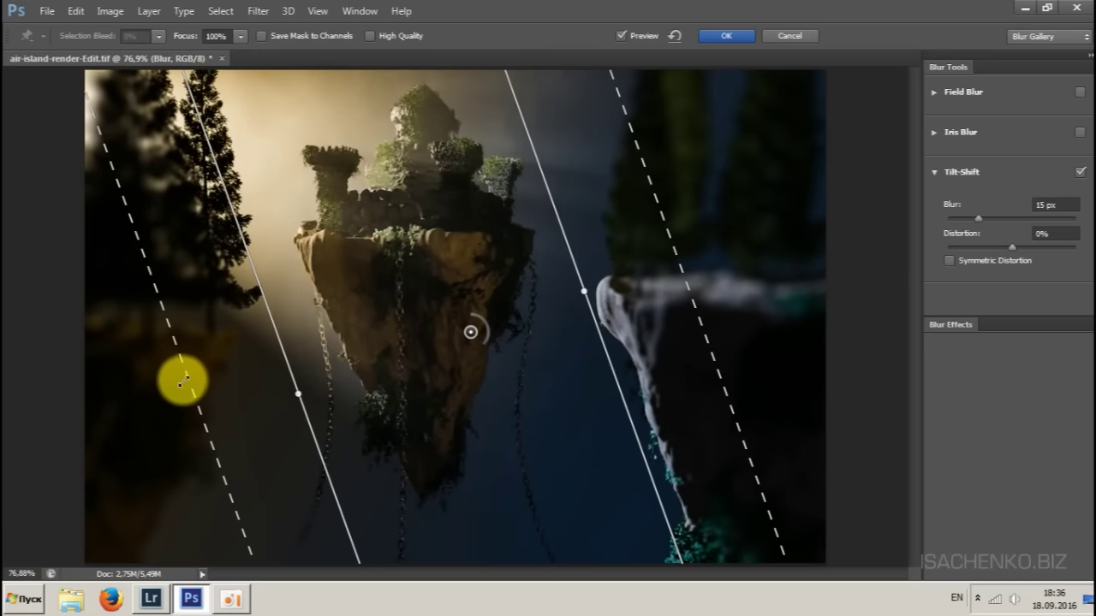
pyautogui.moveTo(182, 377); pyautogui.dragTo(185, 385)
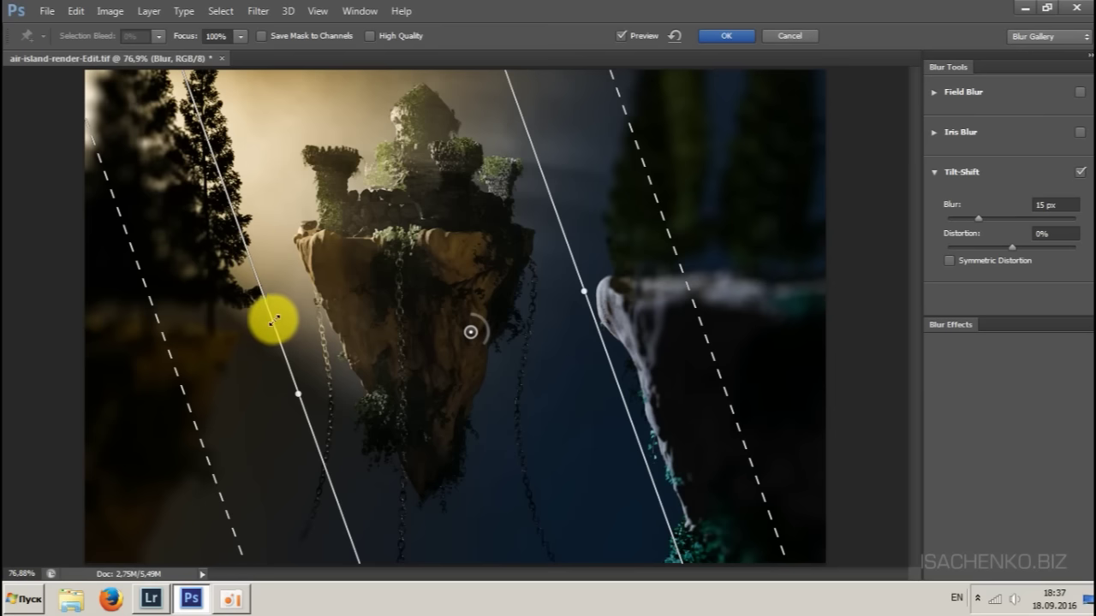
pyautogui.moveTo(272, 317); pyautogui.dragTo(301, 312)
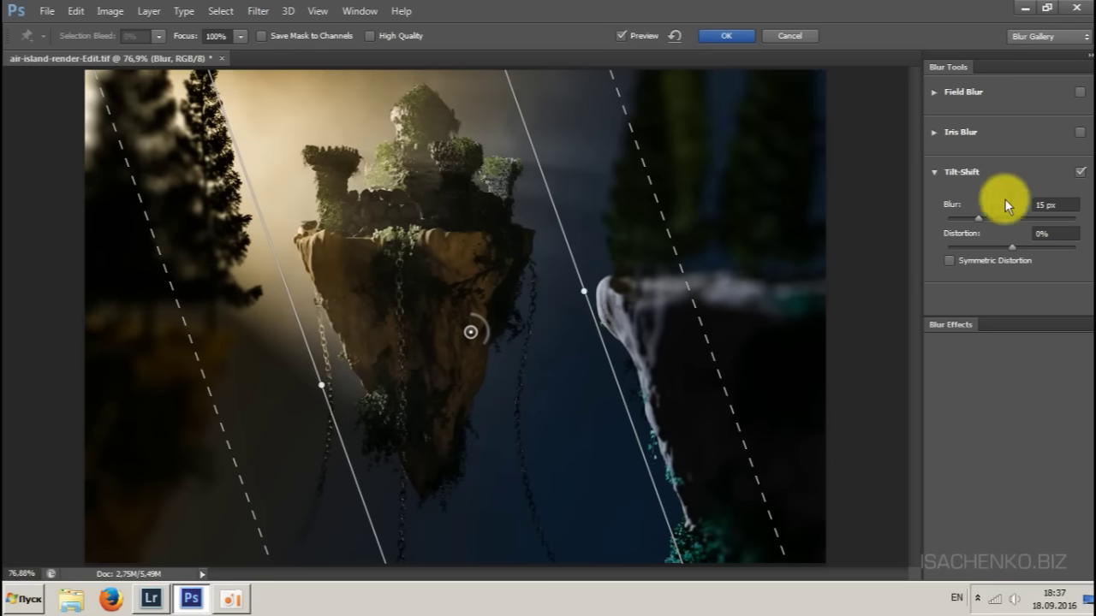
# - Set the Tilt-Shift blur to 10 px and pull the outer fade lines on both sides inward
pyautogui.click(1044, 204)
pyautogui.write('10')
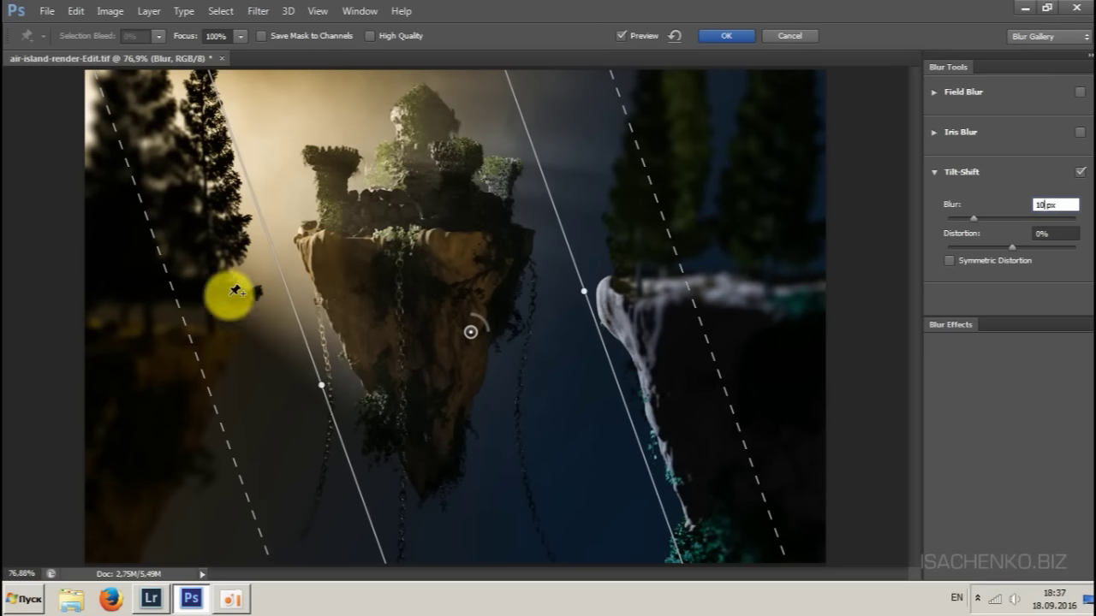
pyautogui.click(187, 296)
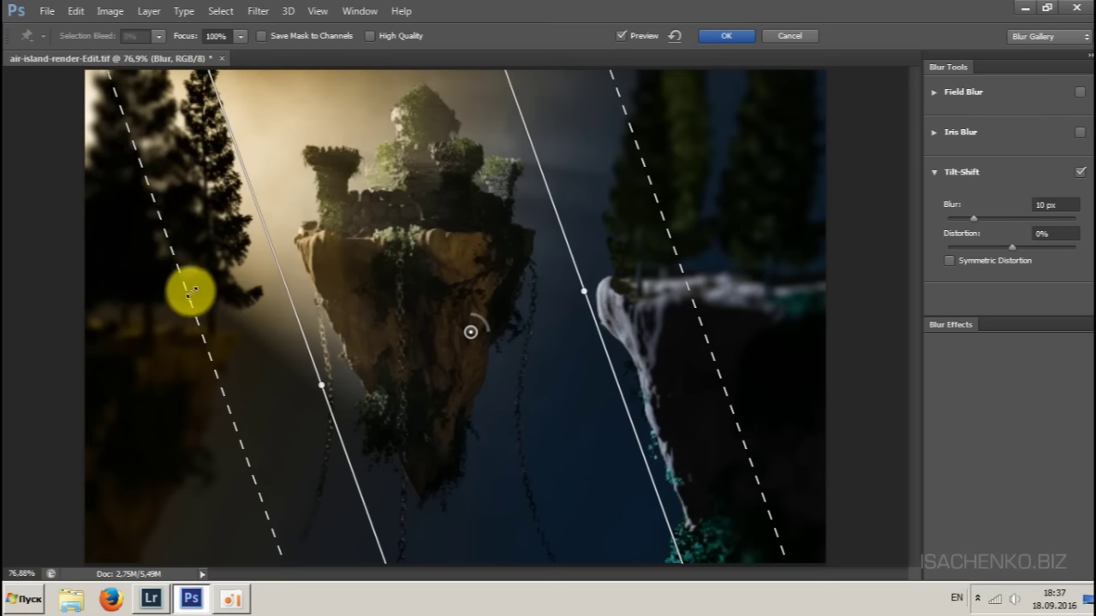
pyautogui.moveTo(186, 295); pyautogui.dragTo(203, 295)
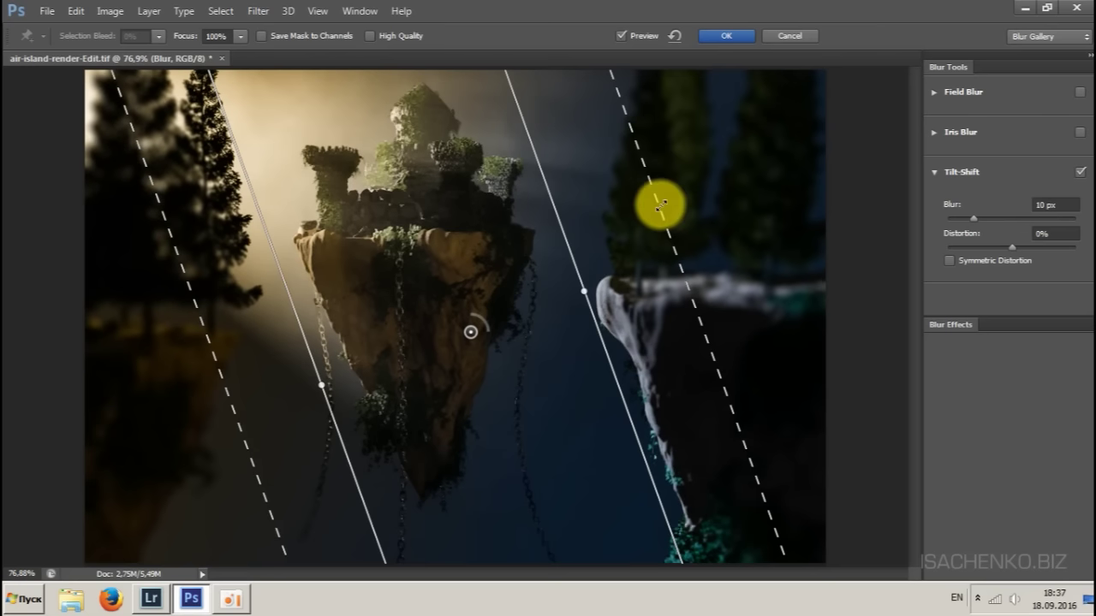
pyautogui.moveTo(655, 205); pyautogui.dragTo(641, 220)
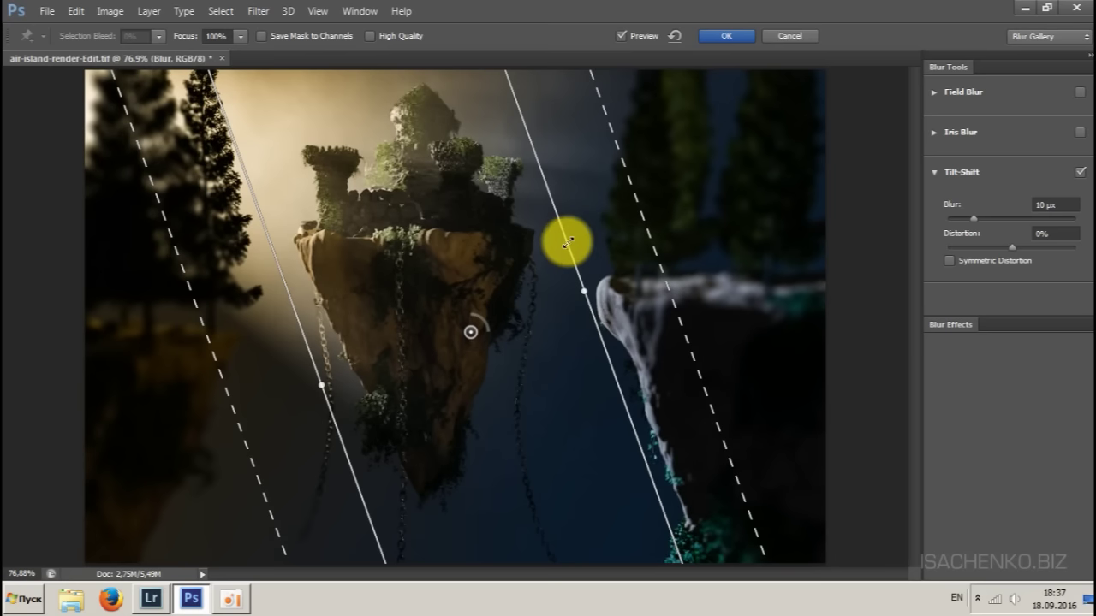
# - Reduce the Tilt-Shift blur amount to 7 px
pyautogui.click(1043, 205)
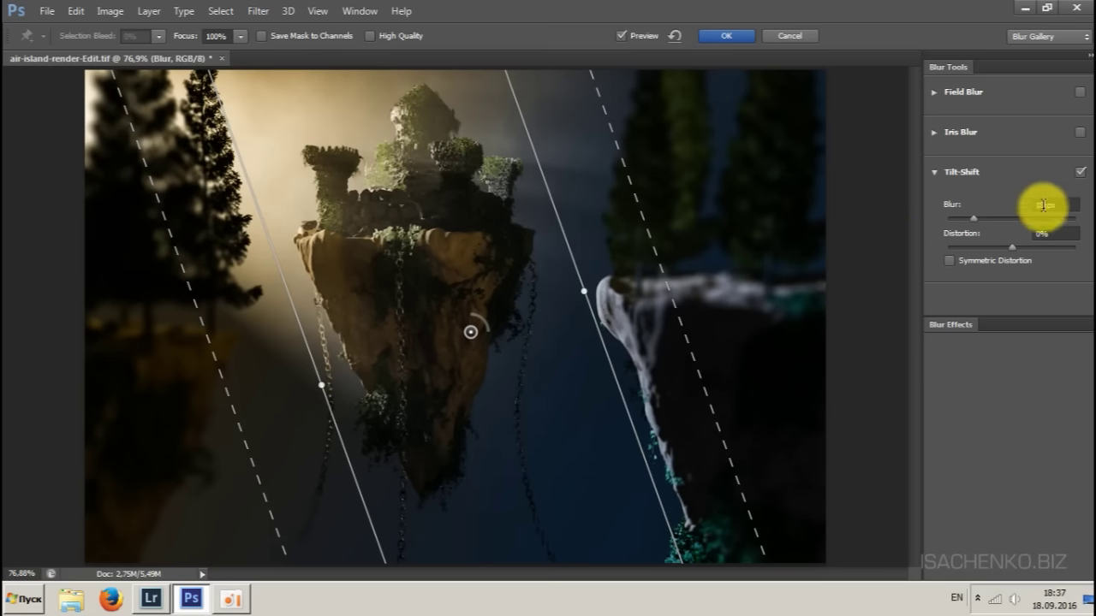
pyautogui.doubleClick(1045, 206)
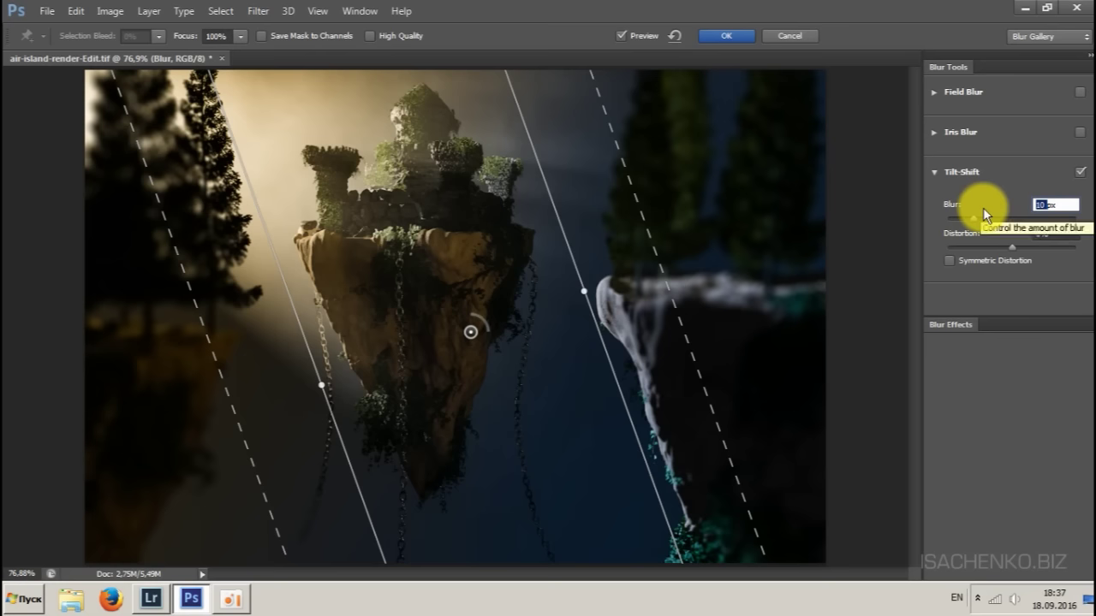
pyautogui.write('7')
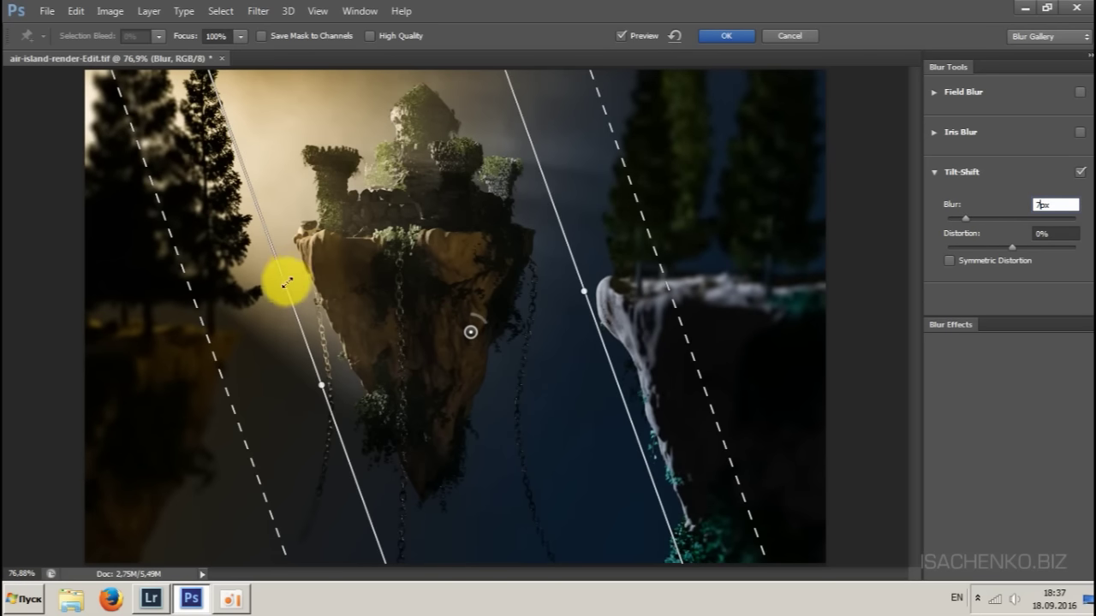
# - Narrow the focus and fade lines closer around the central island on both sides, and apply the Tilt-Shift blur
pyautogui.moveTo(196, 298)
pyautogui.mouseDown()
pyautogui.moveTo(214, 297)
pyautogui.moveTo(202, 312)
pyautogui.mouseUp()
pyautogui.moveTo(289, 279); pyautogui.dragTo(197, 286)
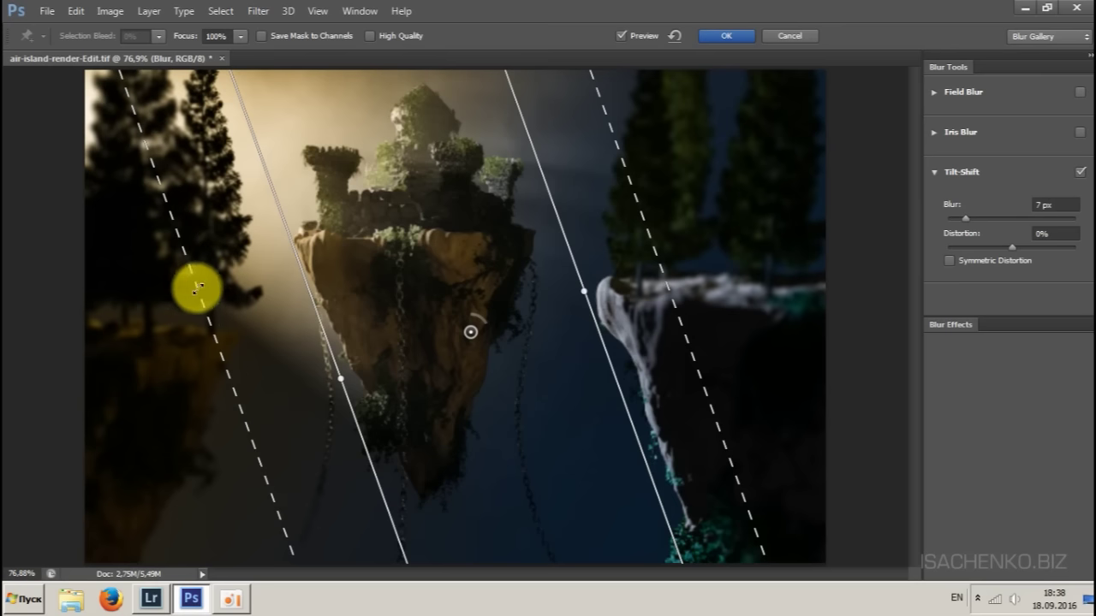
pyautogui.moveTo(647, 220); pyautogui.dragTo(559, 253)
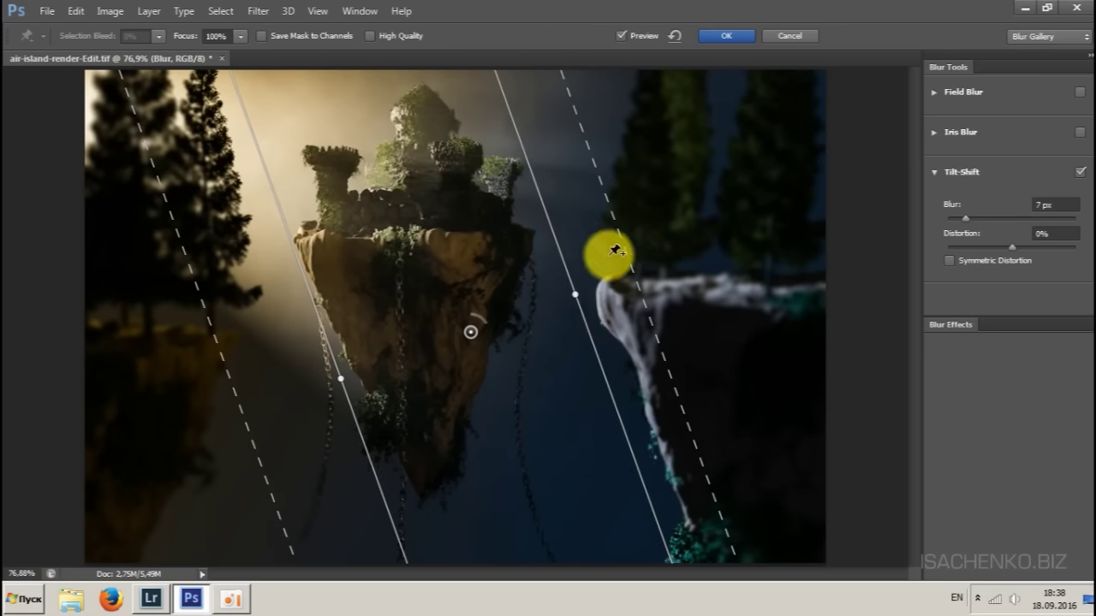
pyautogui.moveTo(639, 250); pyautogui.dragTo(634, 269)
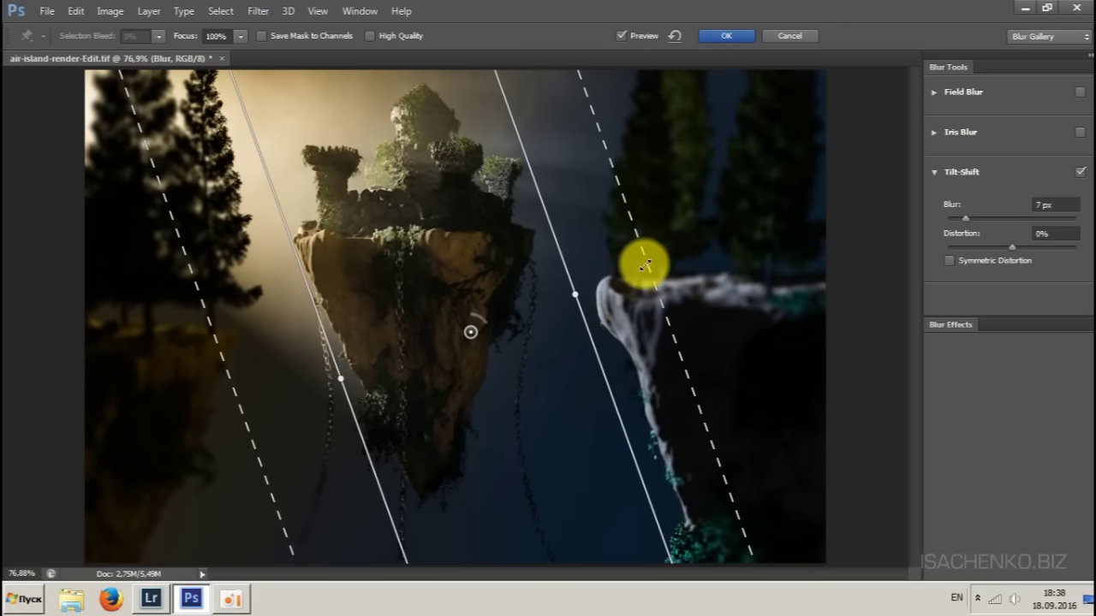
pyautogui.moveTo(644, 265); pyautogui.dragTo(637, 271)
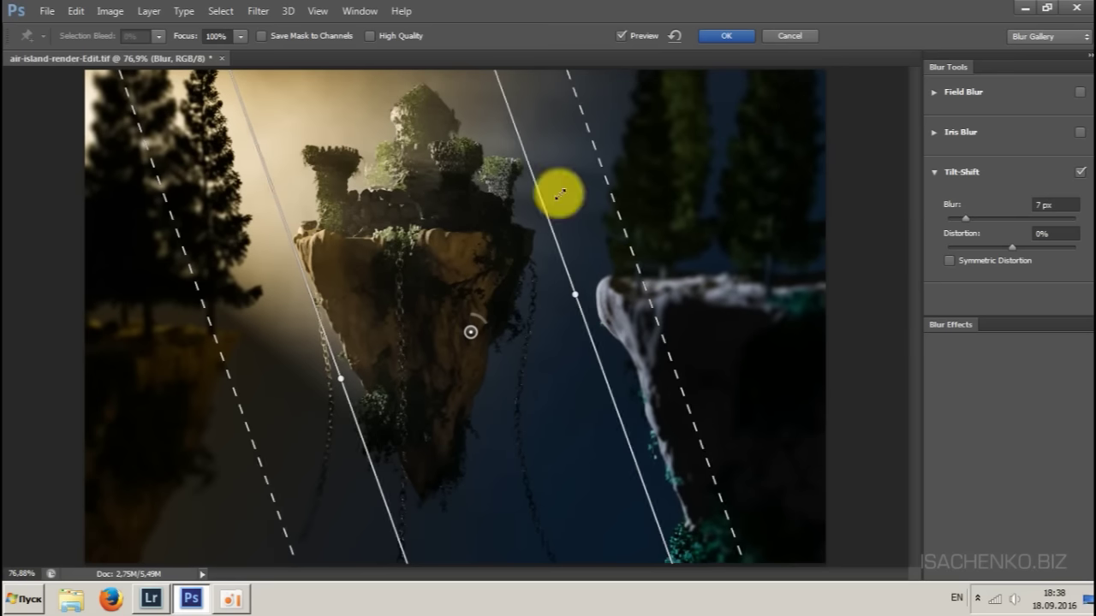
pyautogui.click(716, 34)
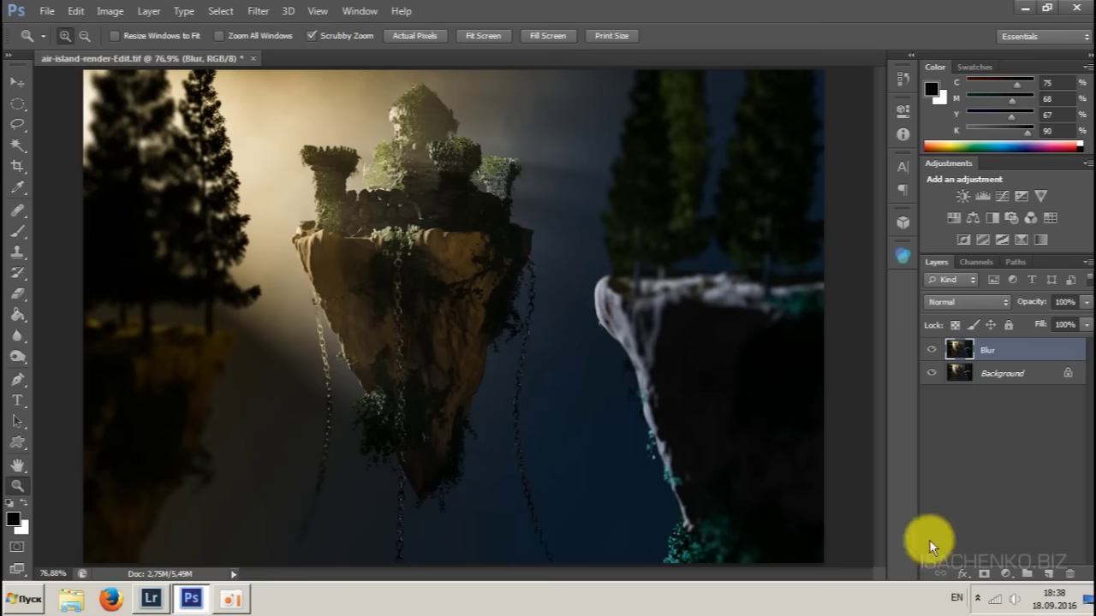
# - Add a layer mask to the Blur layer and paint black over the left hanging chain with a soft 90 px brush
pyautogui.click(984, 575)
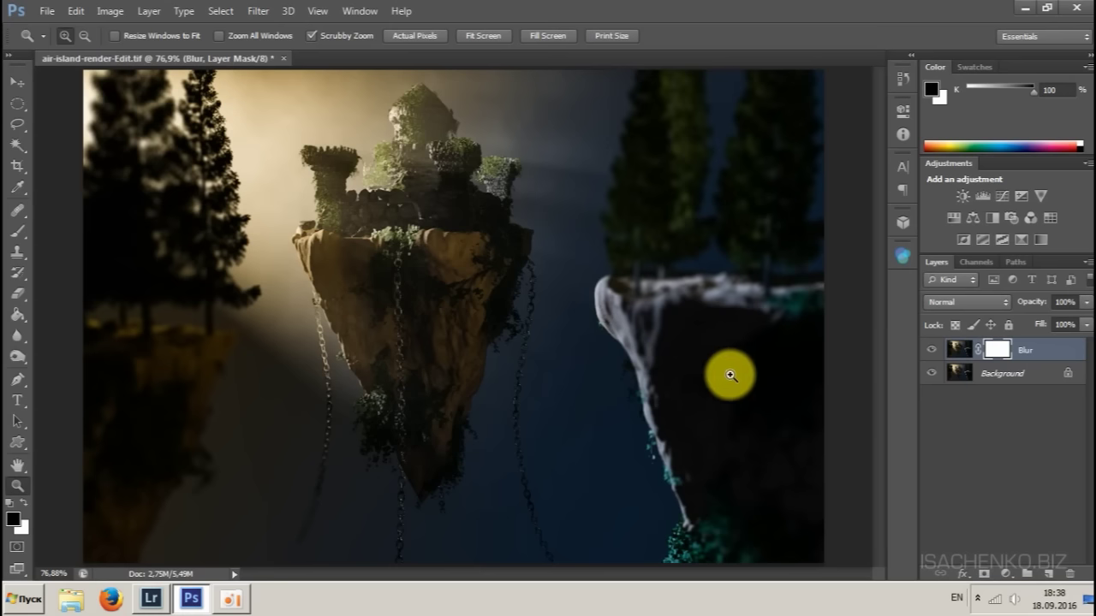
pyautogui.press('b')
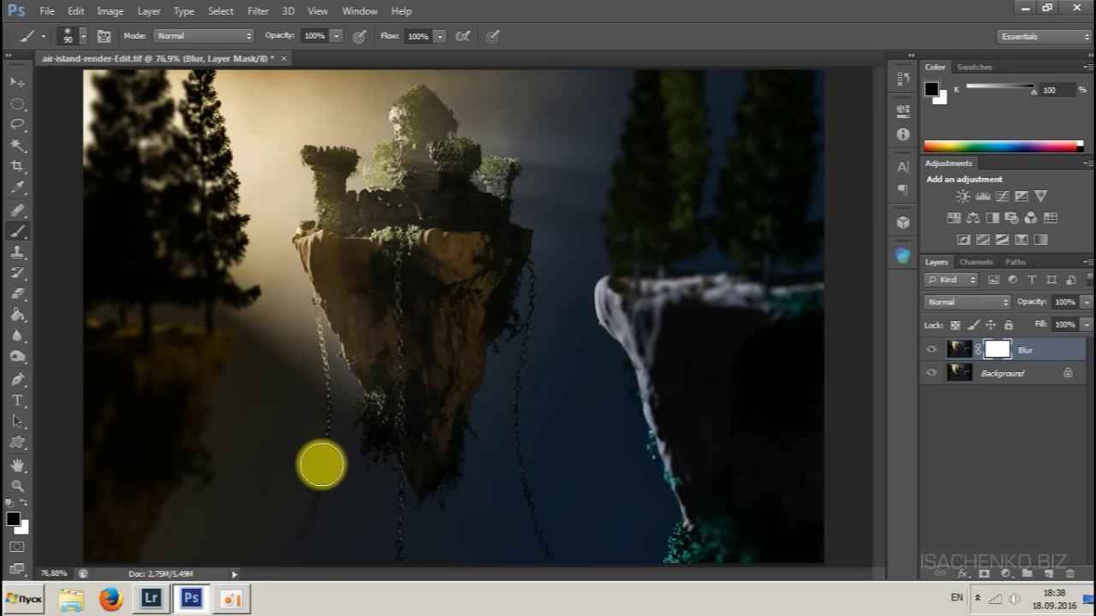
pyautogui.rightClick(320, 504)
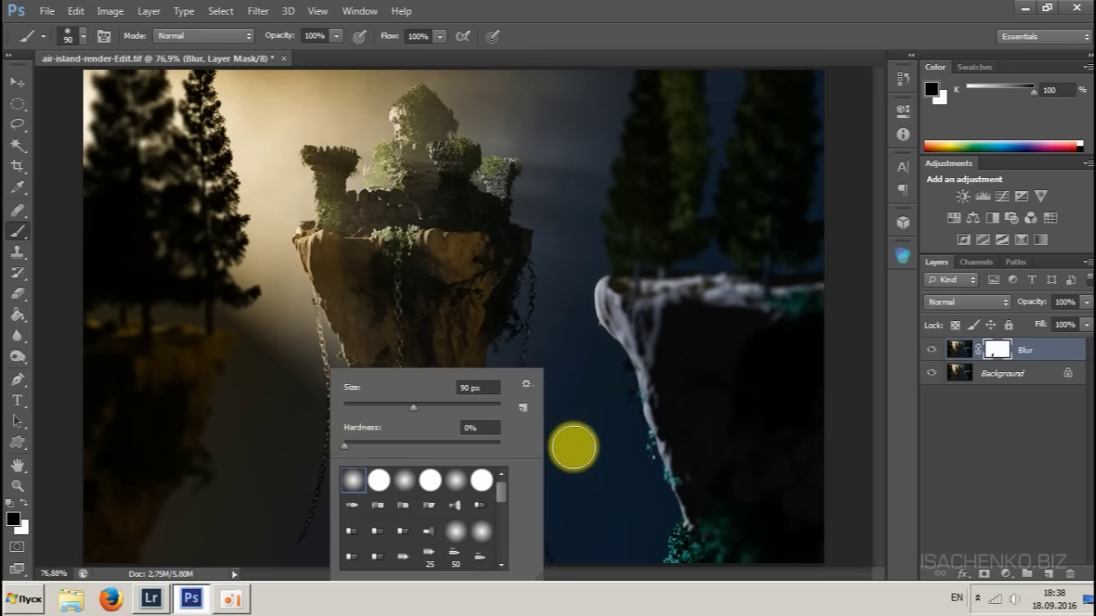
pyautogui.rightClick(574, 447)
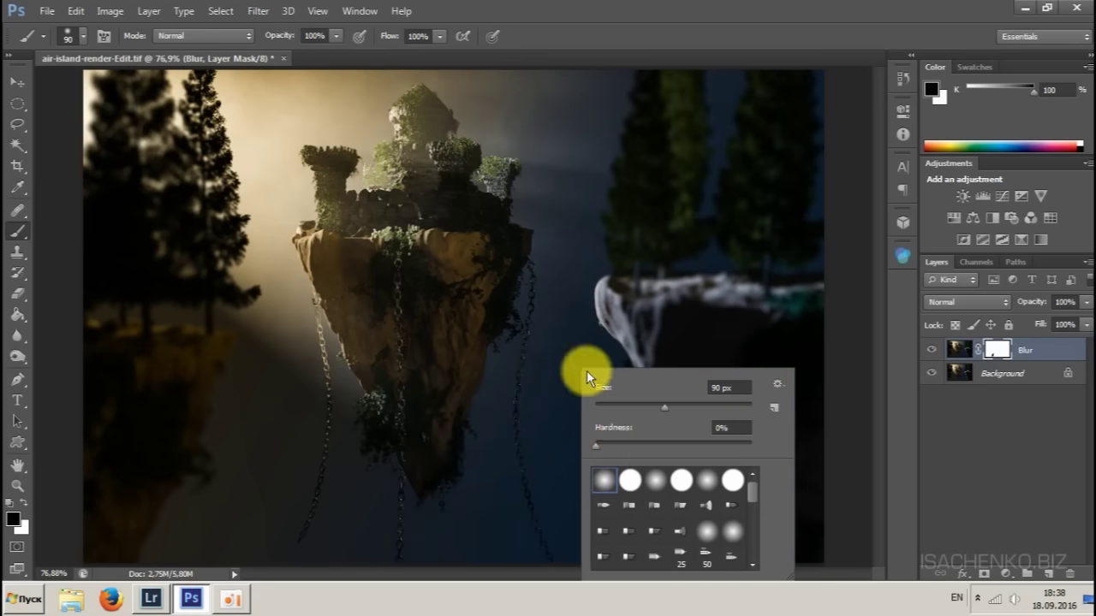
pyautogui.click(730, 428)
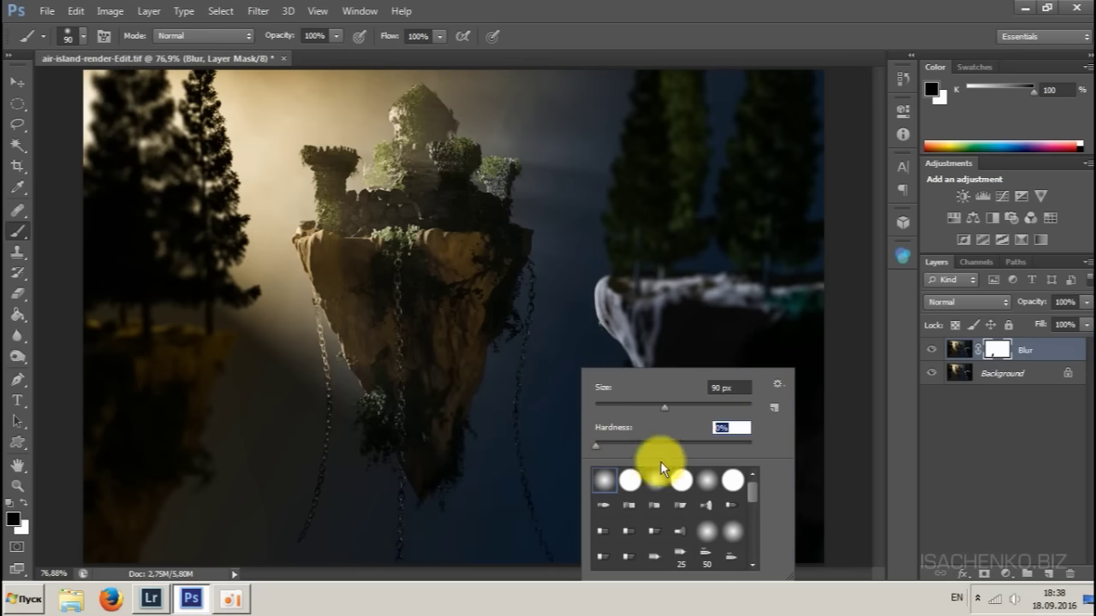
pyautogui.click(571, 13)
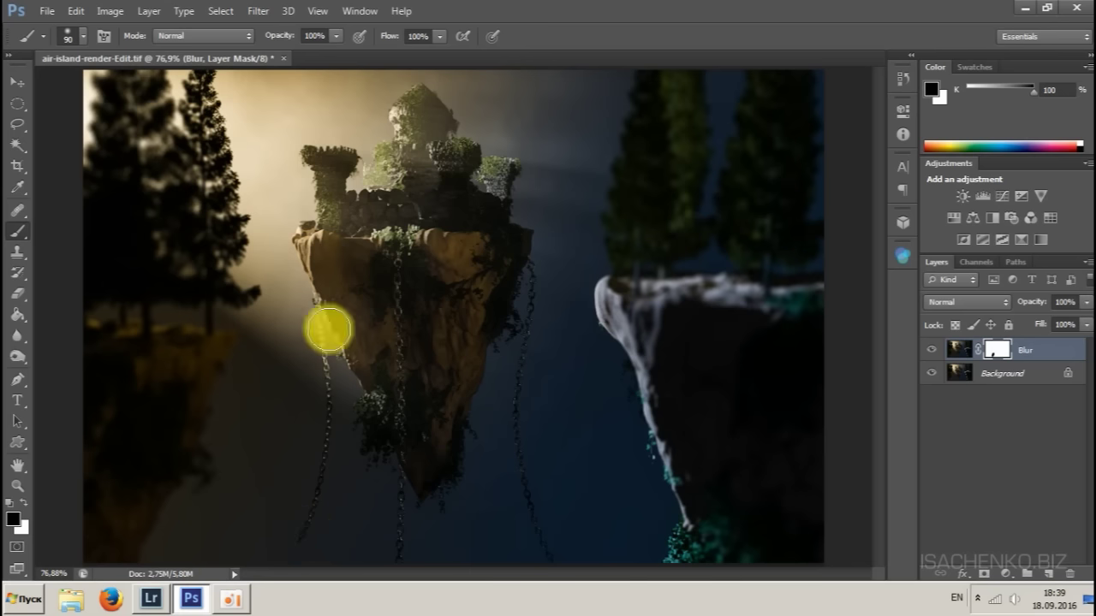
# - Merge the masked Blur layer into the background and duplicate the result as a layer named Light
pyautogui.click(958, 349)
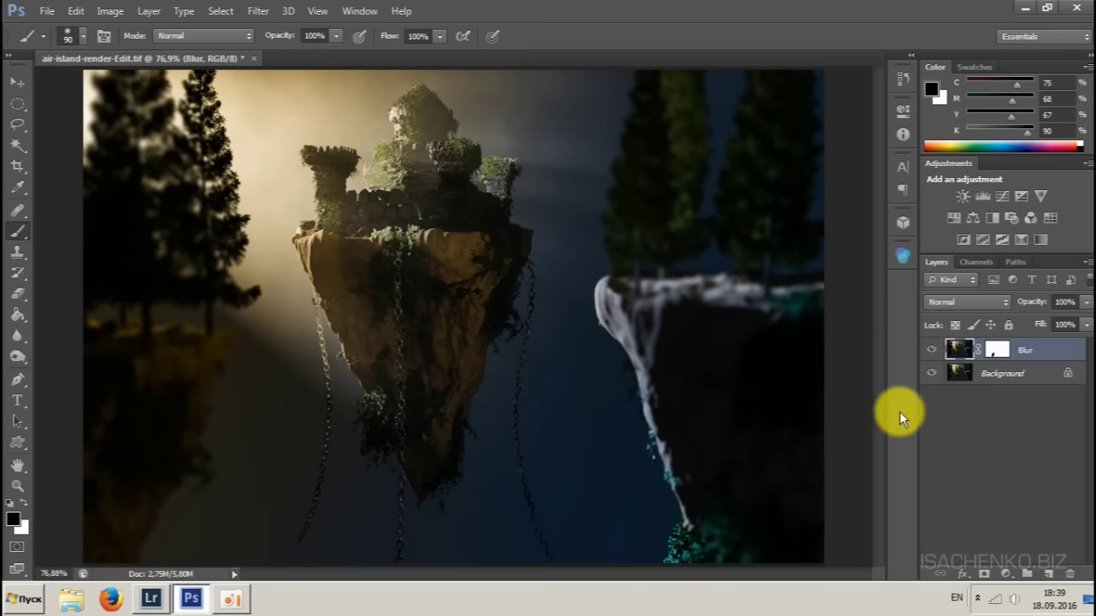
pyautogui.press('Delete')
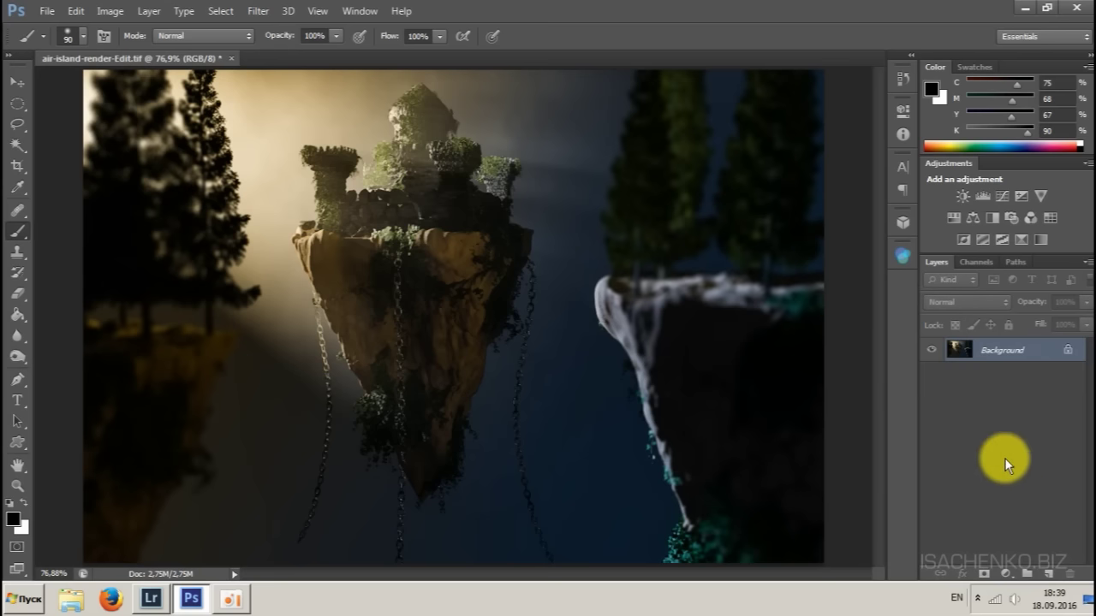
pyautogui.hotkey('ctrl', 'j')
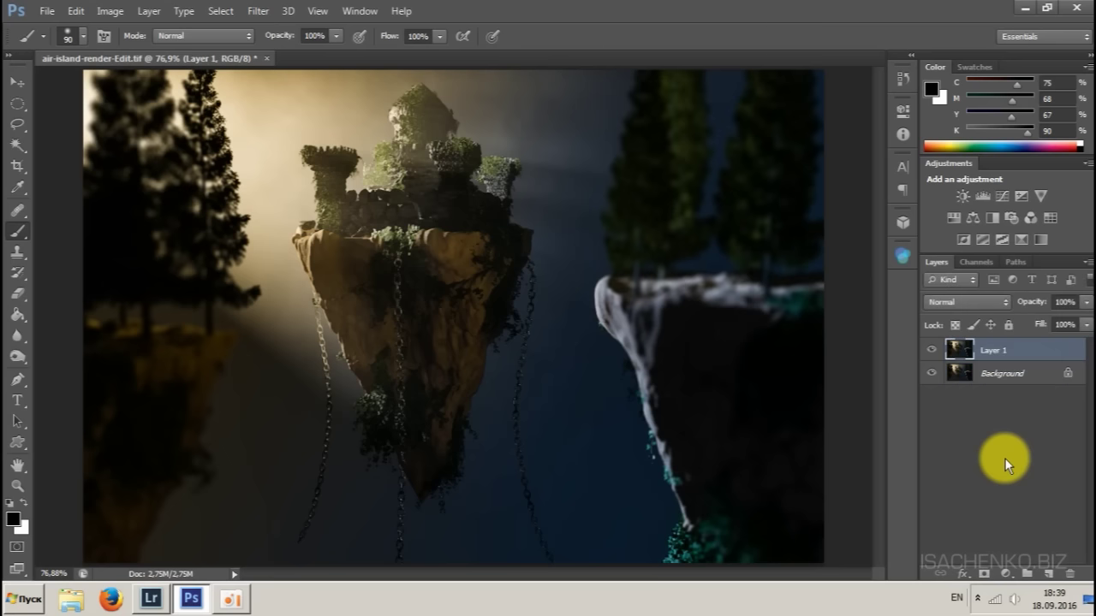
pyautogui.doubleClick(994, 351)
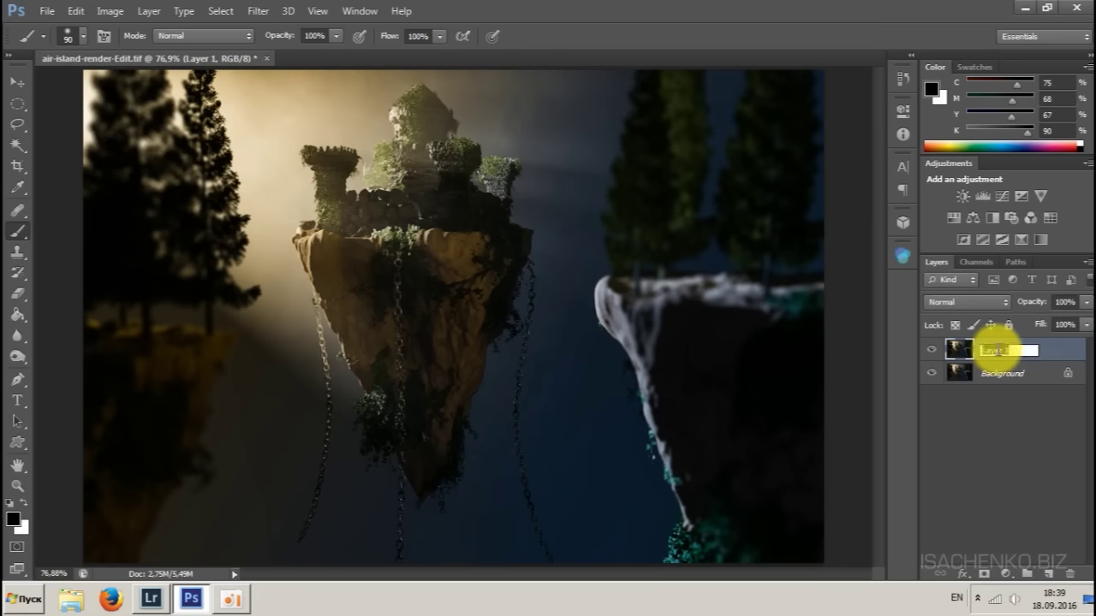
pyautogui.write('Light')
pyautogui.press('Return')
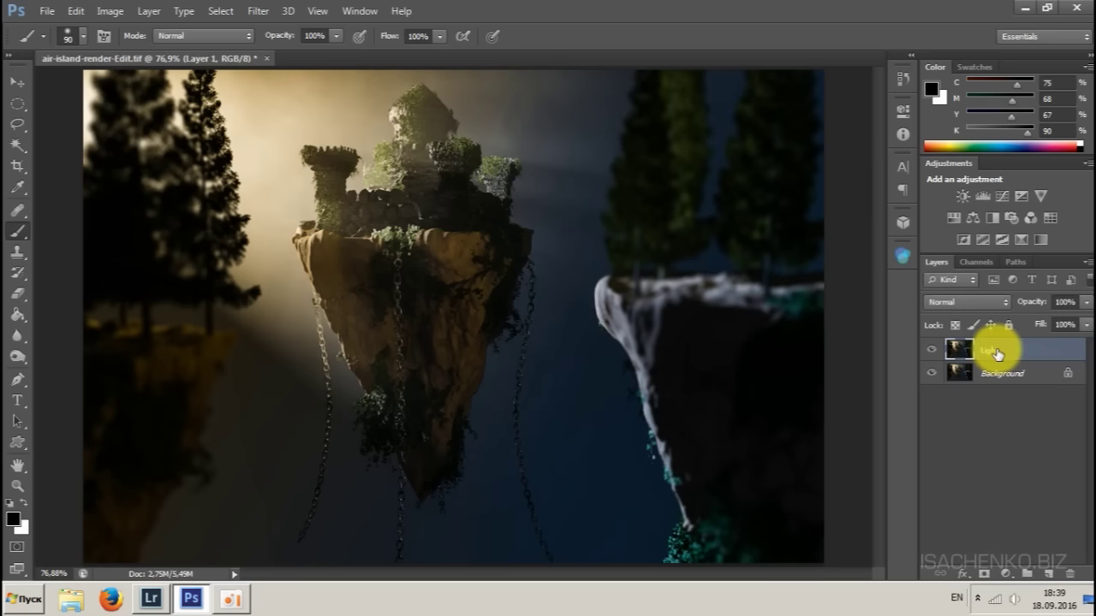
# - Apply the Digital Film Tools Rays filter to the Light layer, with the light source just outside the image's upper-left corner
pyautogui.click(260, 12)
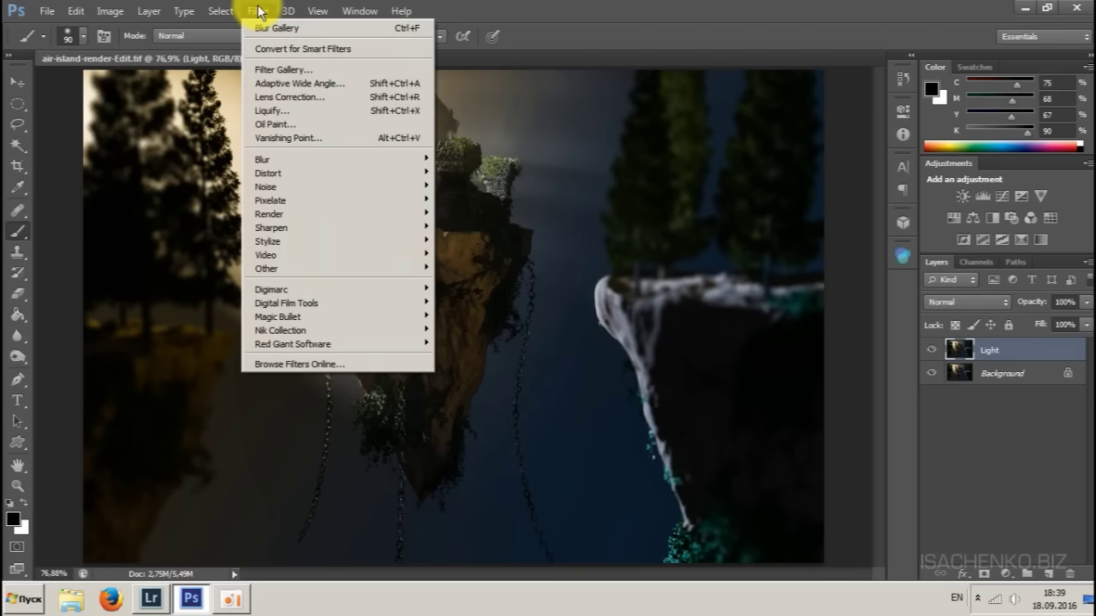
pyautogui.moveTo(274, 306)
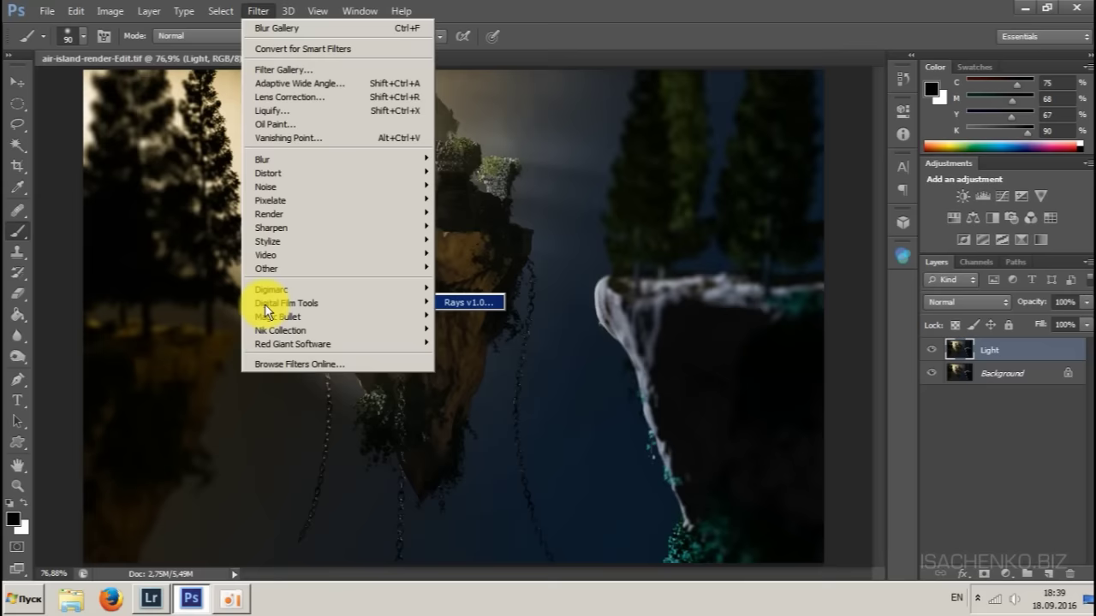
pyautogui.press('Return')
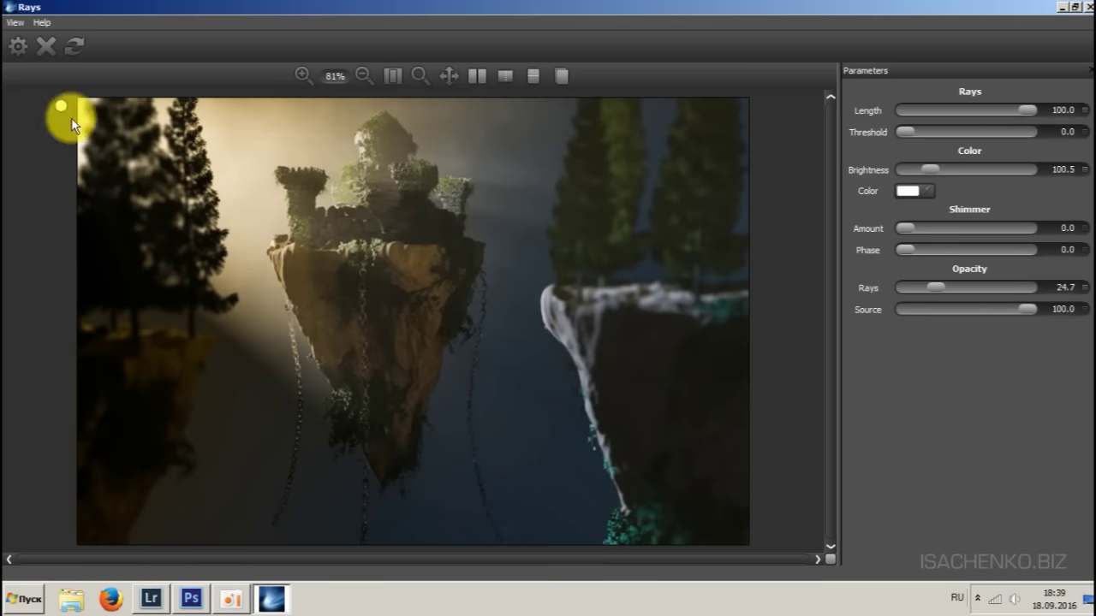
pyautogui.scroll(-1, 363, 147)
pyautogui.scroll(-1, 351, 159)
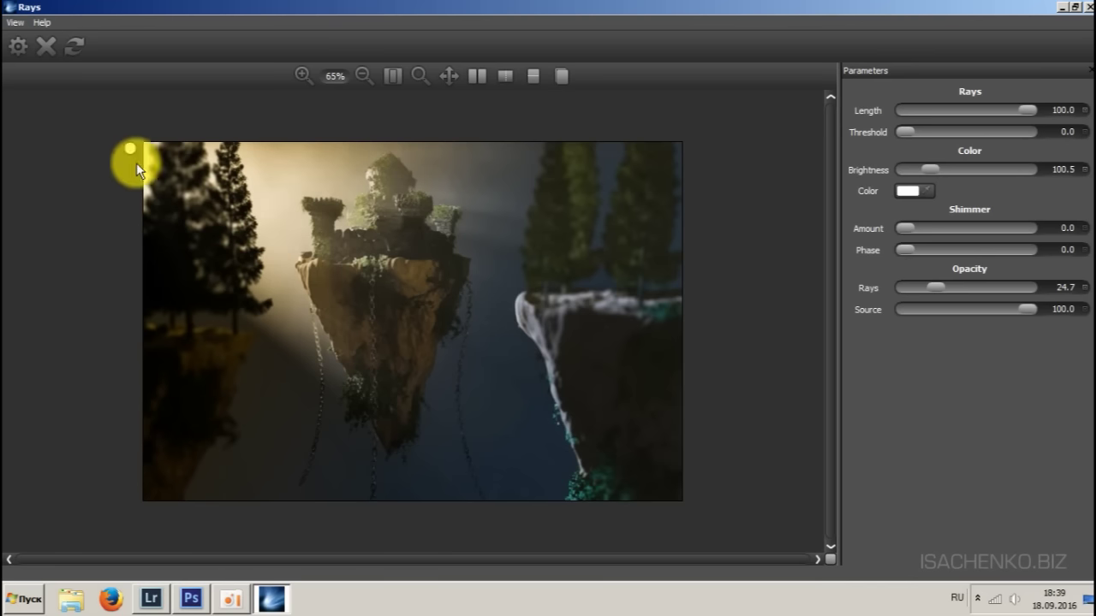
pyautogui.moveTo(126, 147)
pyautogui.mouseDown()
pyautogui.moveTo(132, 121)
pyautogui.moveTo(161, 111)
pyautogui.moveTo(218, 114)
pyautogui.moveTo(247, 132)
pyautogui.moveTo(159, 128)
pyautogui.moveTo(318, 128)
pyautogui.mouseUp()
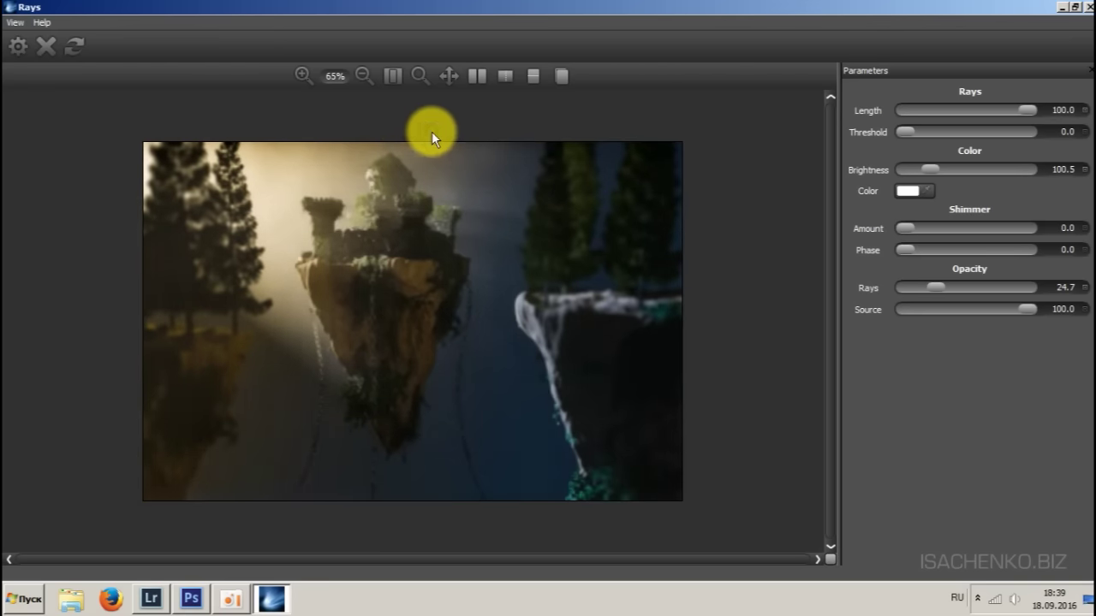
pyautogui.moveTo(432, 131); pyautogui.dragTo(114, 171)
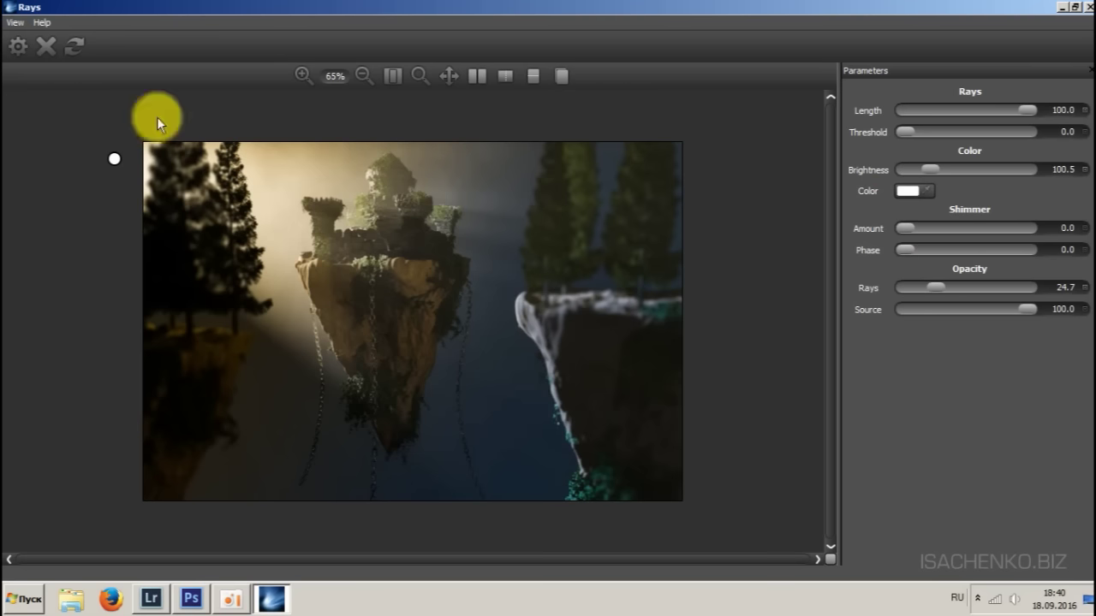
pyautogui.click(18, 49)
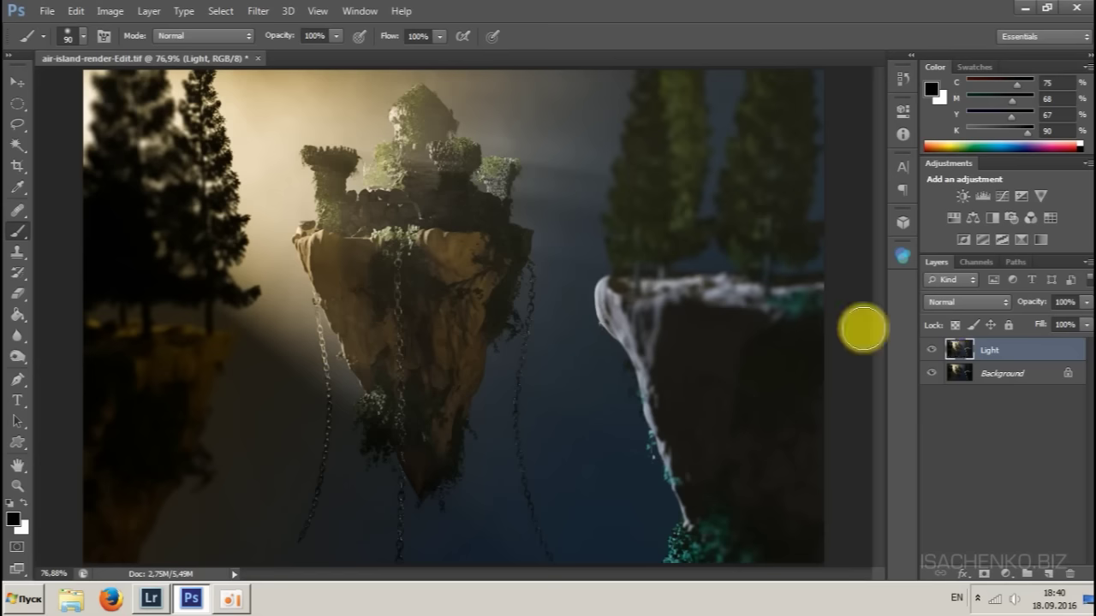
# - Compare the image with and without the Light layer
pyautogui.click(930, 352)
pyautogui.click(929, 352)
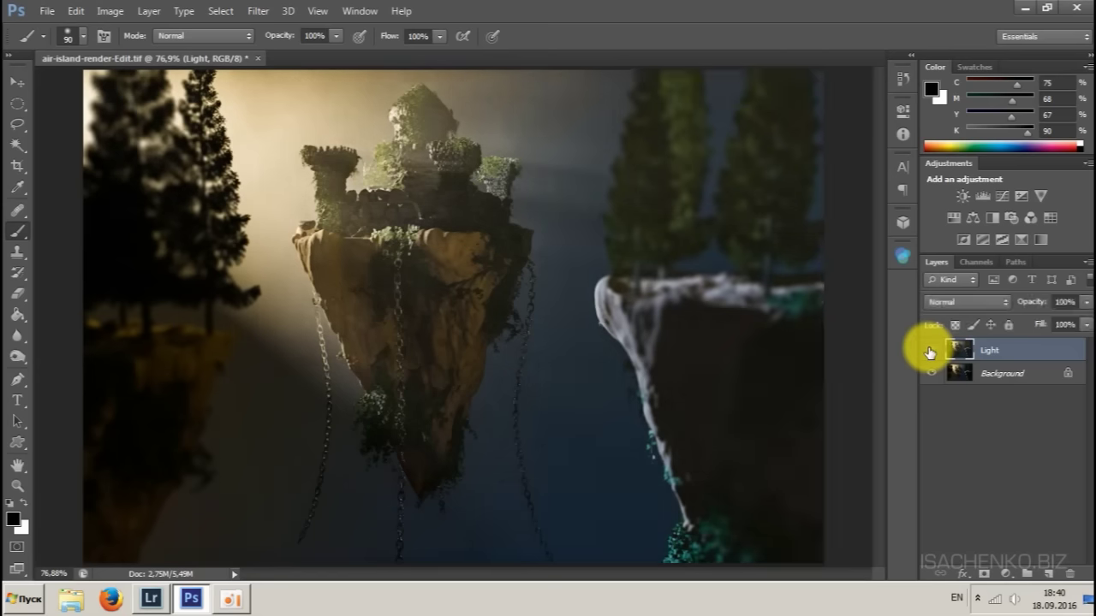
pyautogui.click(929, 352)
pyautogui.click(929, 352)
pyautogui.click(929, 352)
pyautogui.click(930, 352)
pyautogui.click(930, 352)
pyautogui.click(930, 351)
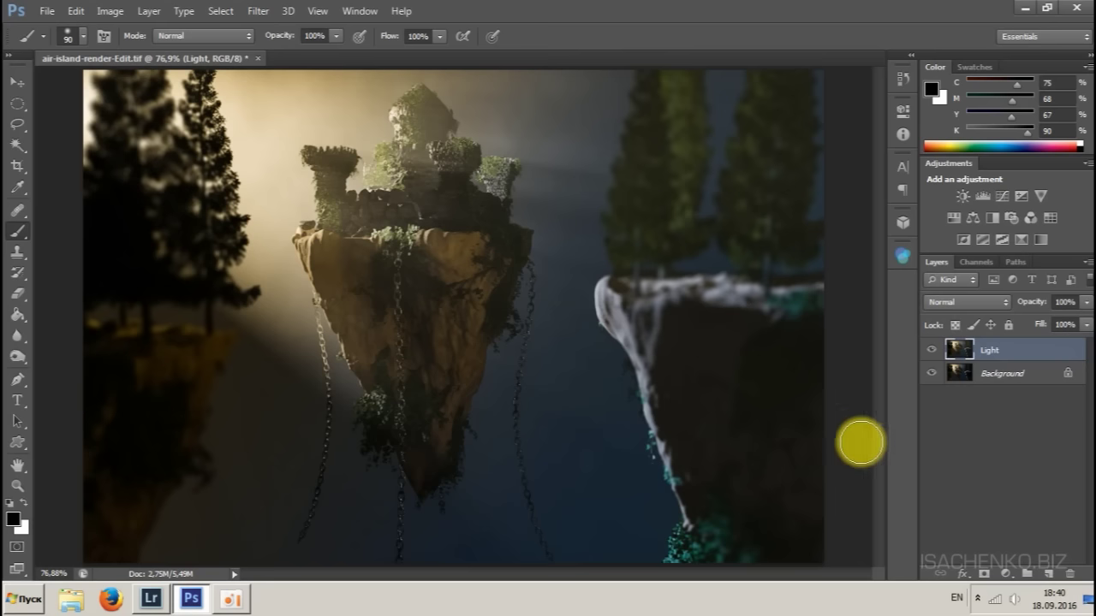
# - Duplicate the Light layer, name the copy Looks, and save the document
pyautogui.hotkey('ctrl', 'j')
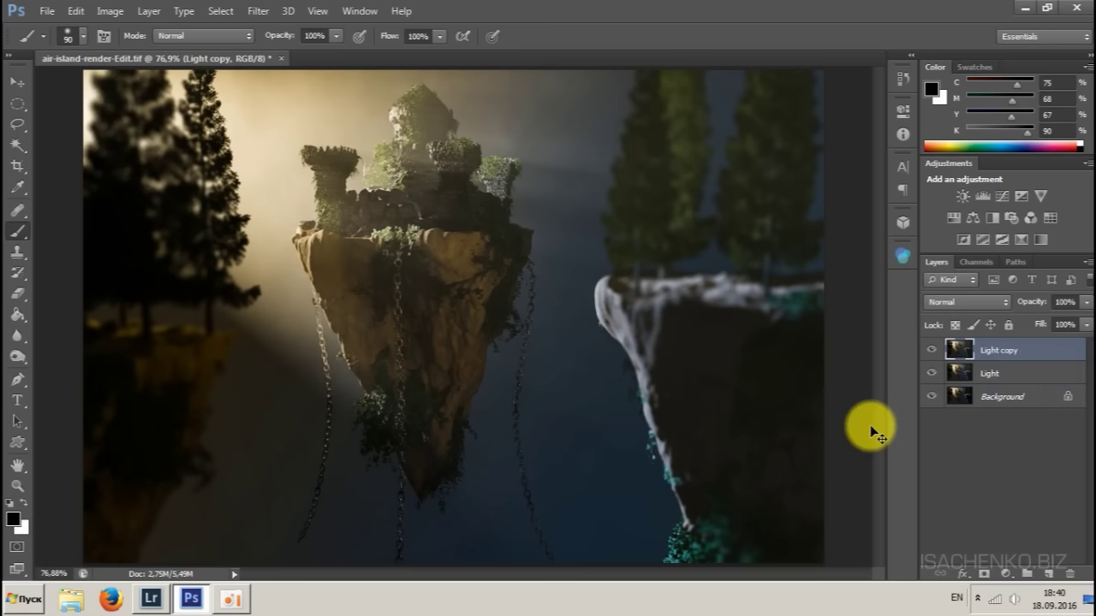
pyautogui.doubleClick(998, 347)
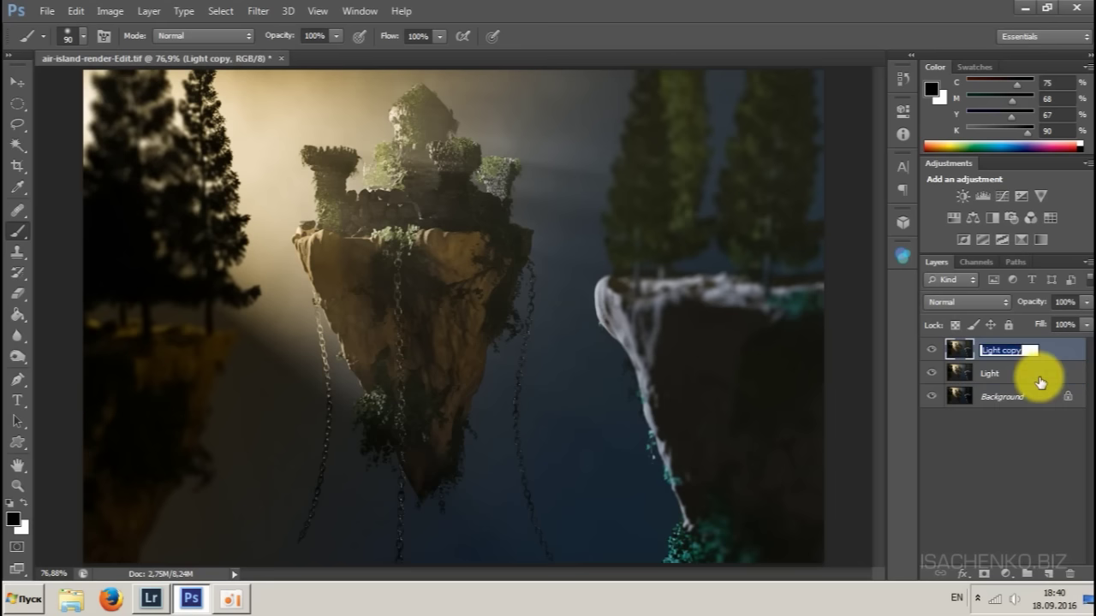
pyautogui.write('Looks')
pyautogui.press('Return')
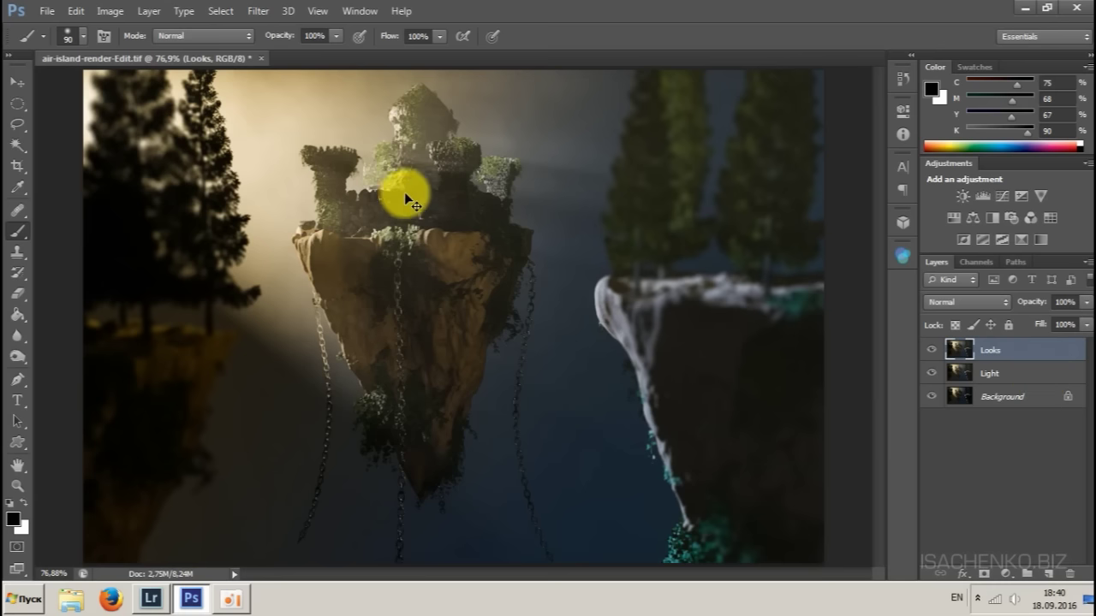
pyautogui.hotkey('ctrl', 's')
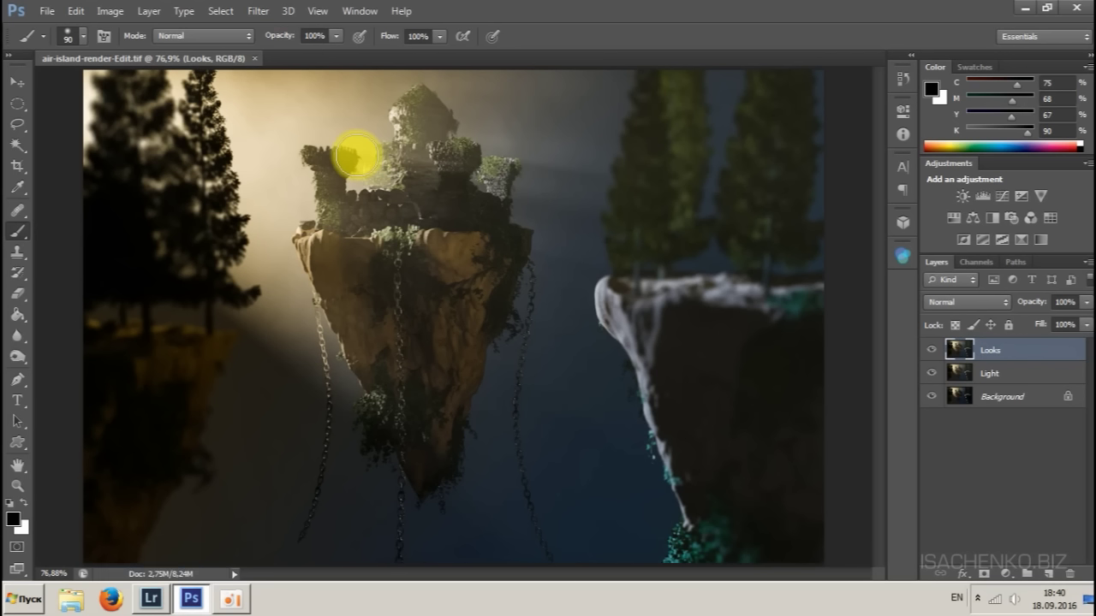
# - Open the Looks layer in Magic Bullet PhotoLooks and bring up the look presets
pyautogui.click(257, 11)
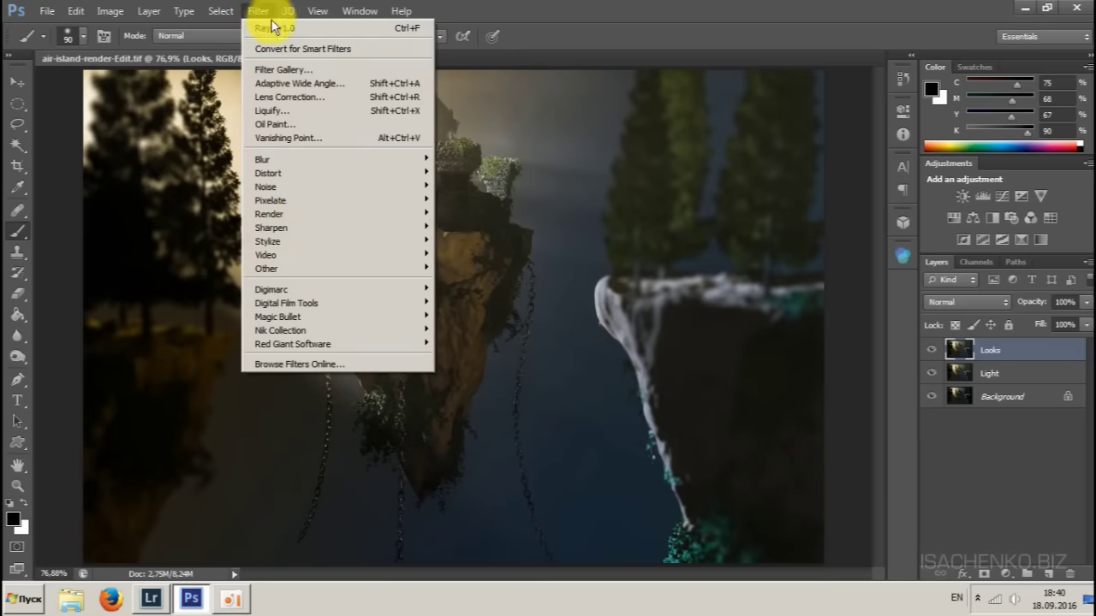
pyautogui.moveTo(313, 318)
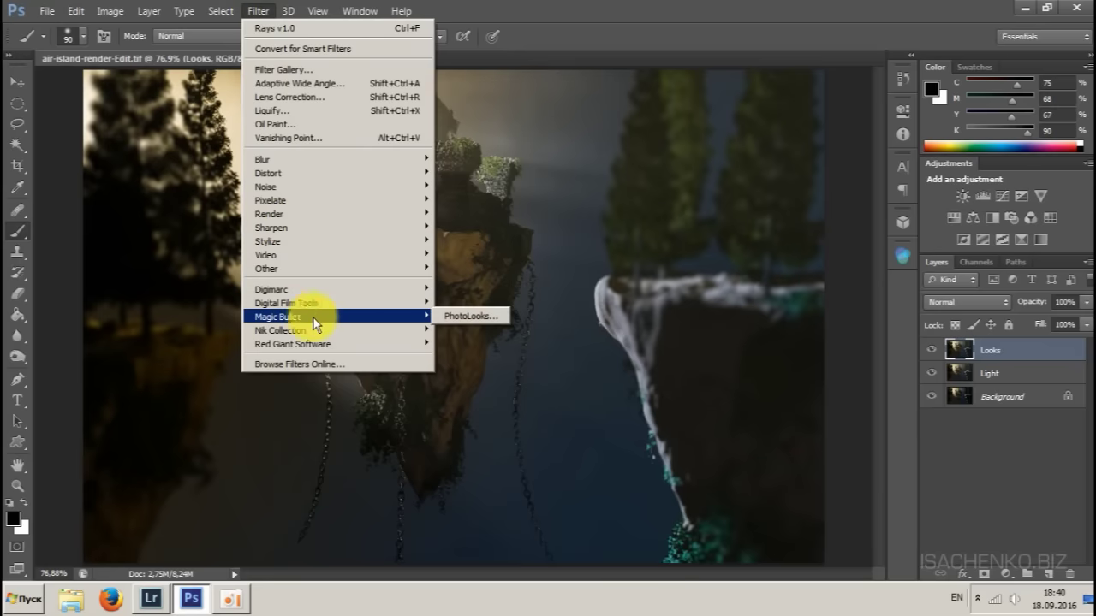
pyautogui.click(468, 316)
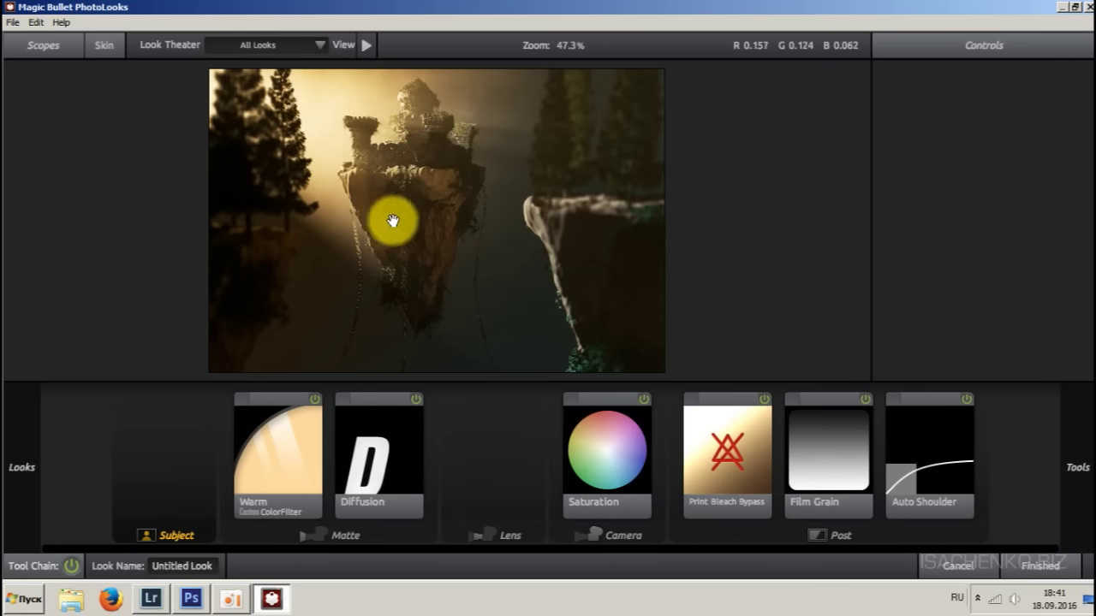
pyautogui.moveTo(5, 285)
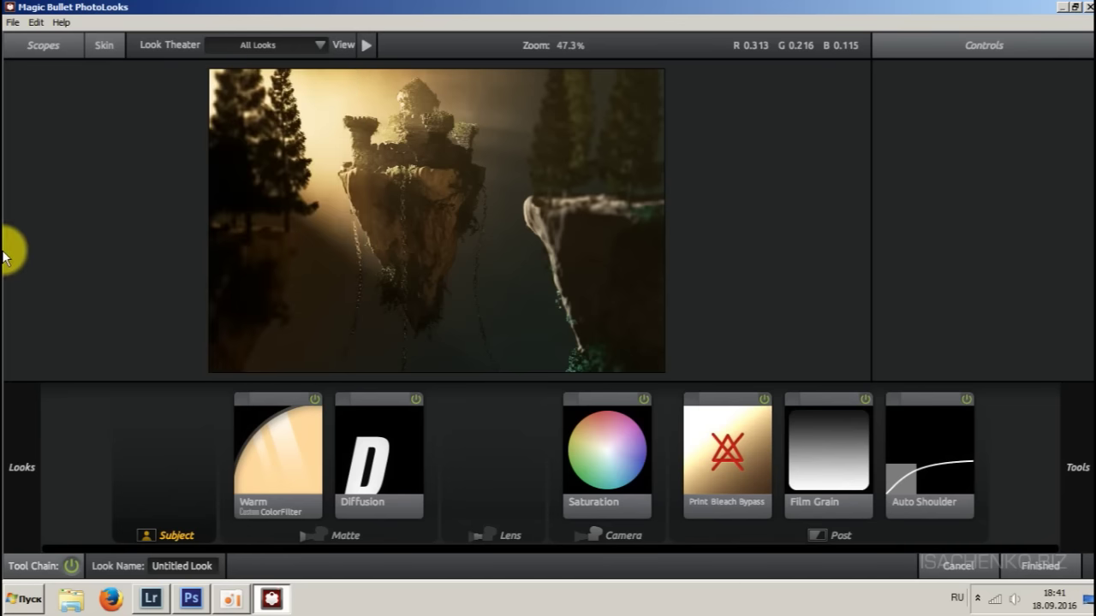
pyautogui.moveTo(4, 251)
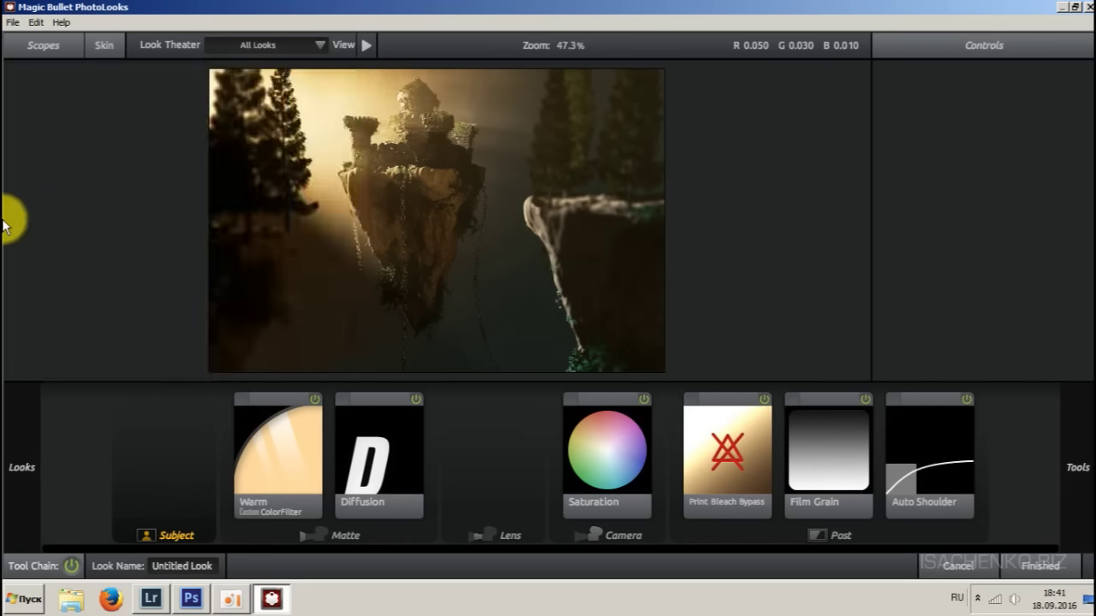
pyautogui.moveTo(5, 223)
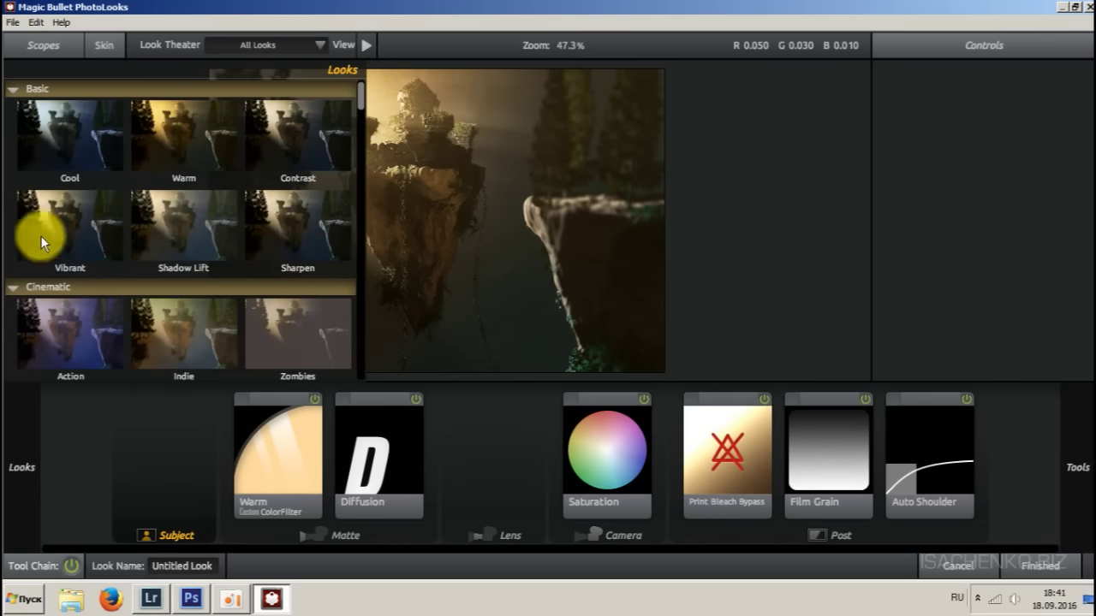
# - Browse the Basic and Cinematic looks and try the Vibrant preset on the image
pyautogui.scroll(-5, 136, 274)
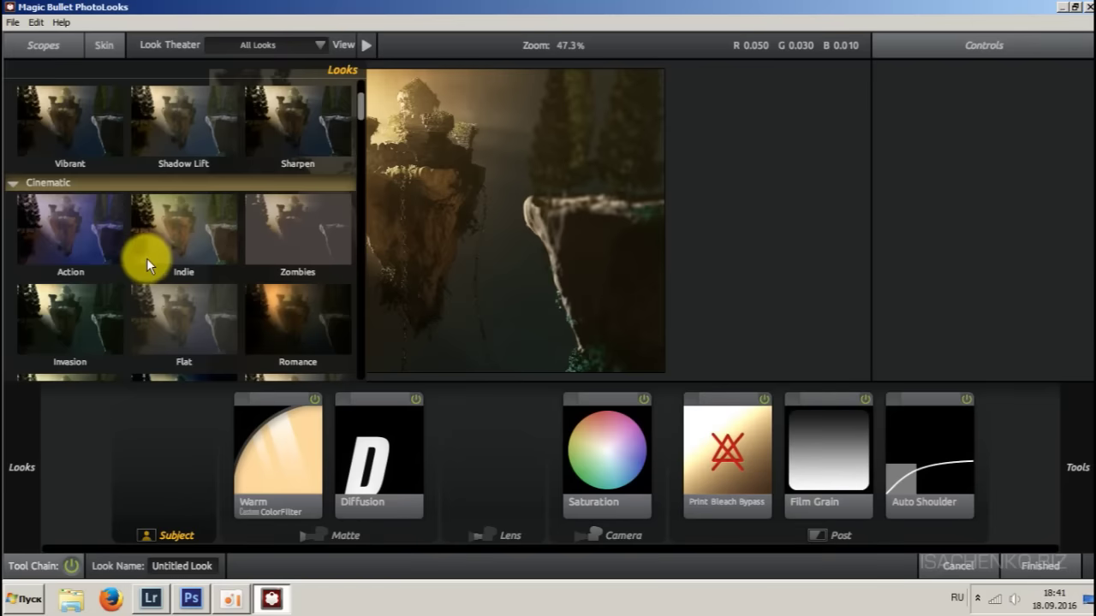
pyautogui.scroll(1, 149, 259)
pyautogui.scroll(-5, 149, 259)
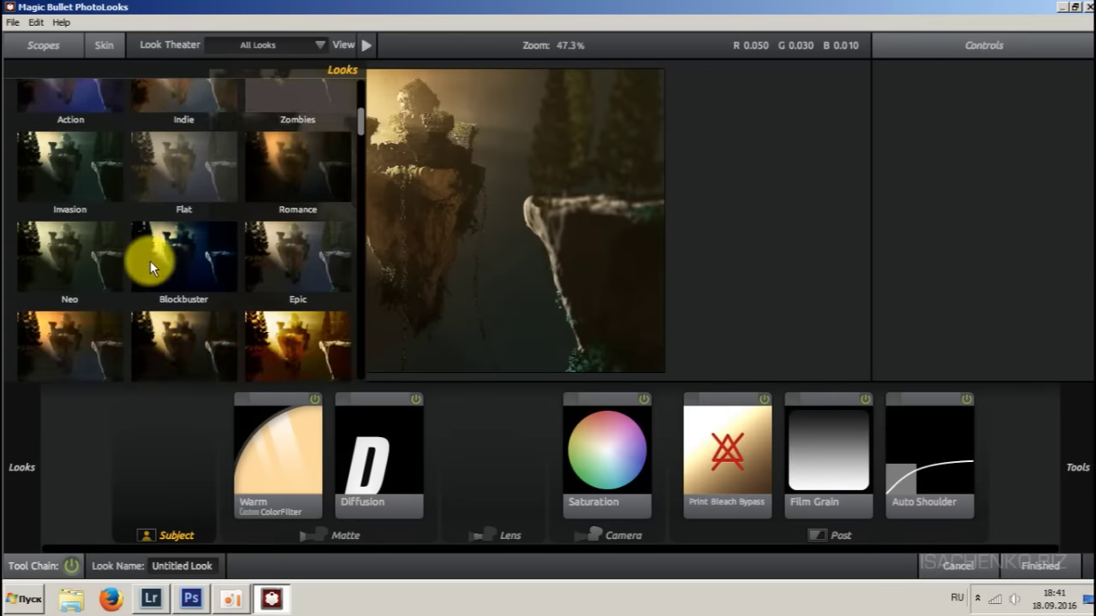
pyautogui.scroll(8, 150, 260)
pyautogui.scroll(1, 150, 261)
pyautogui.click(82, 236)
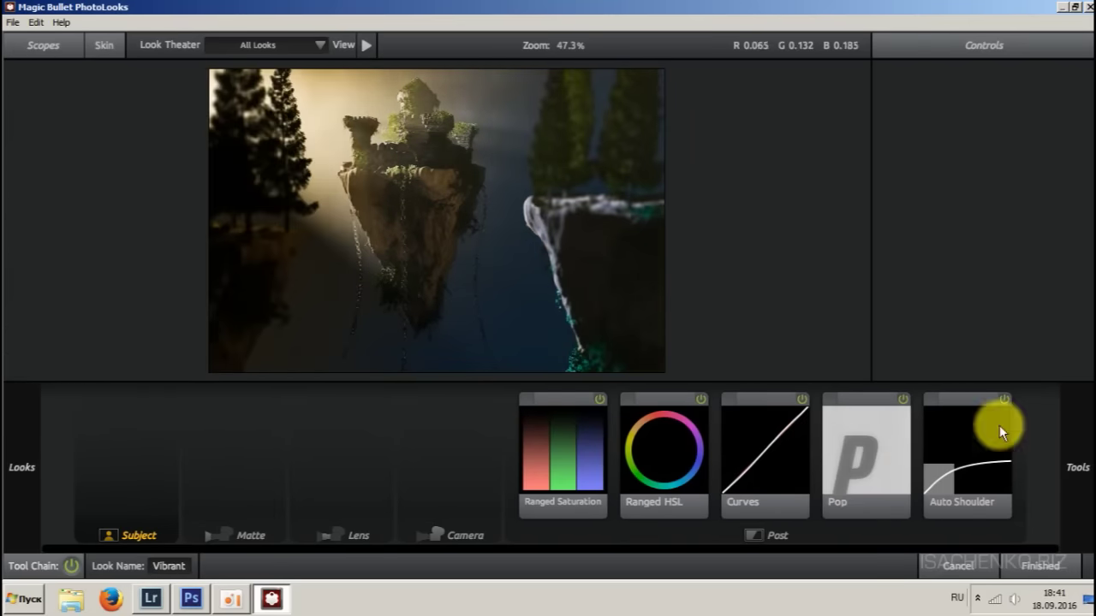
# - Apply the Epic preset from the Cinematic looks to the image
pyautogui.moveTo(5, 196)
pyautogui.scroll(-4, 172, 193)
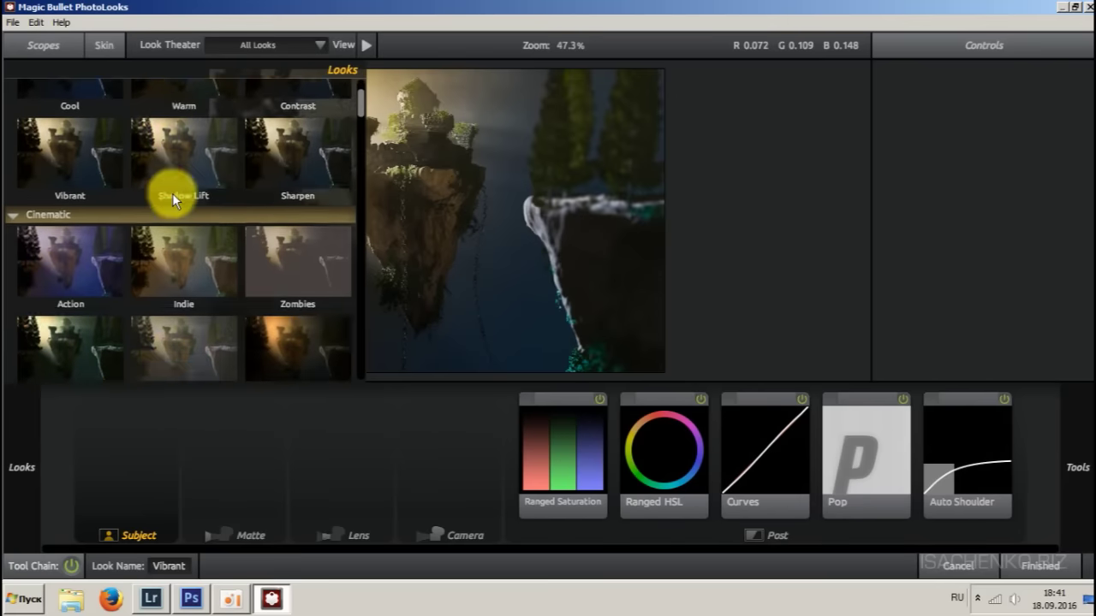
pyautogui.click(283, 222)
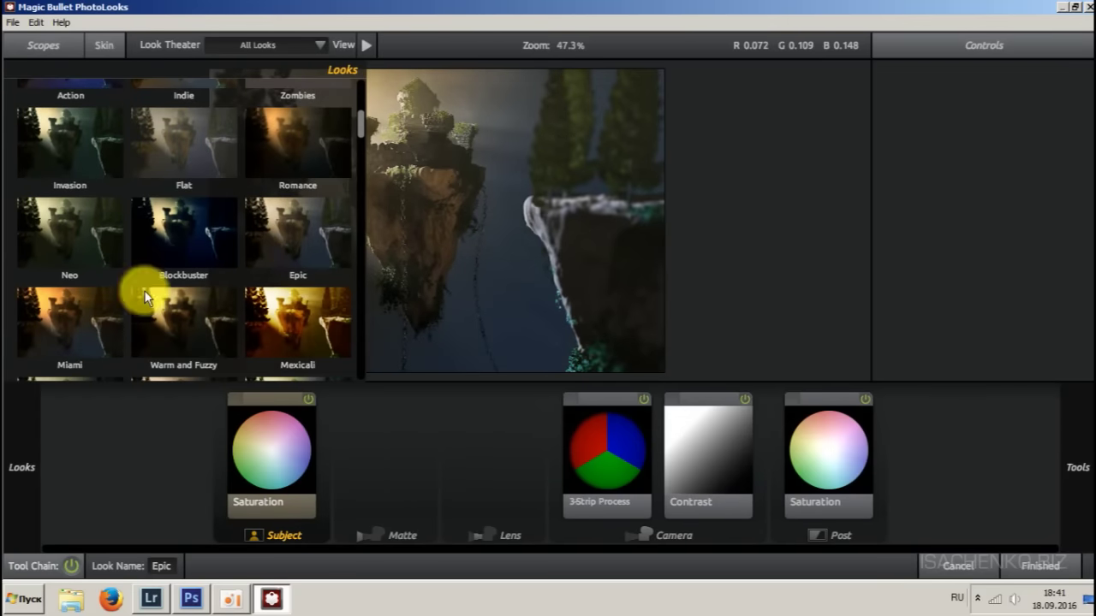
# - Try the Warm and Fuzzy and Miami presets from the Cinematic looks on the image
pyautogui.moveTo(4, 206)
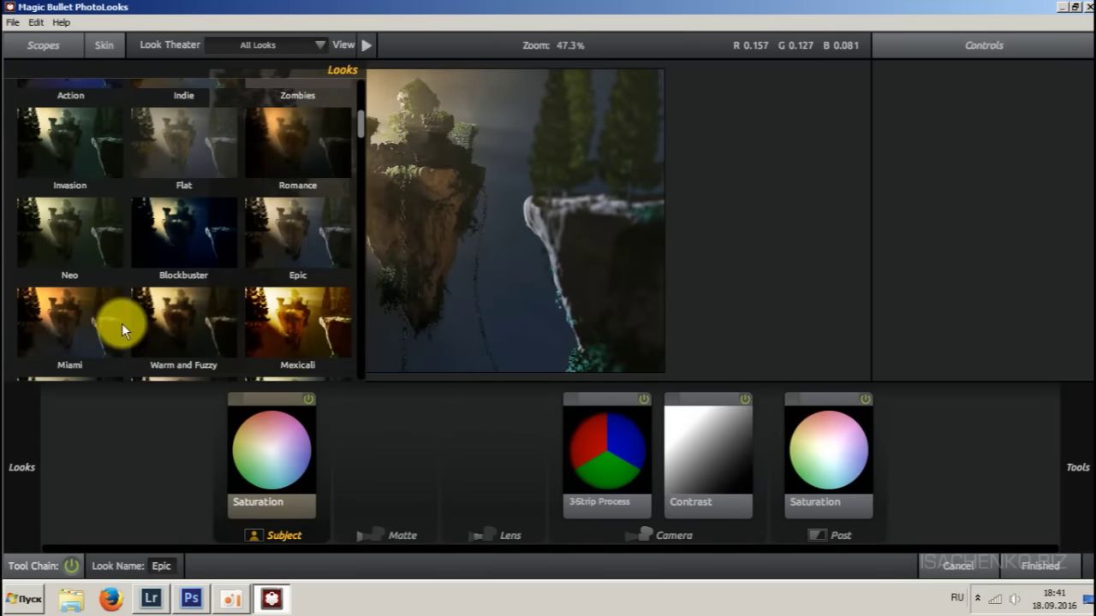
pyautogui.click(160, 320)
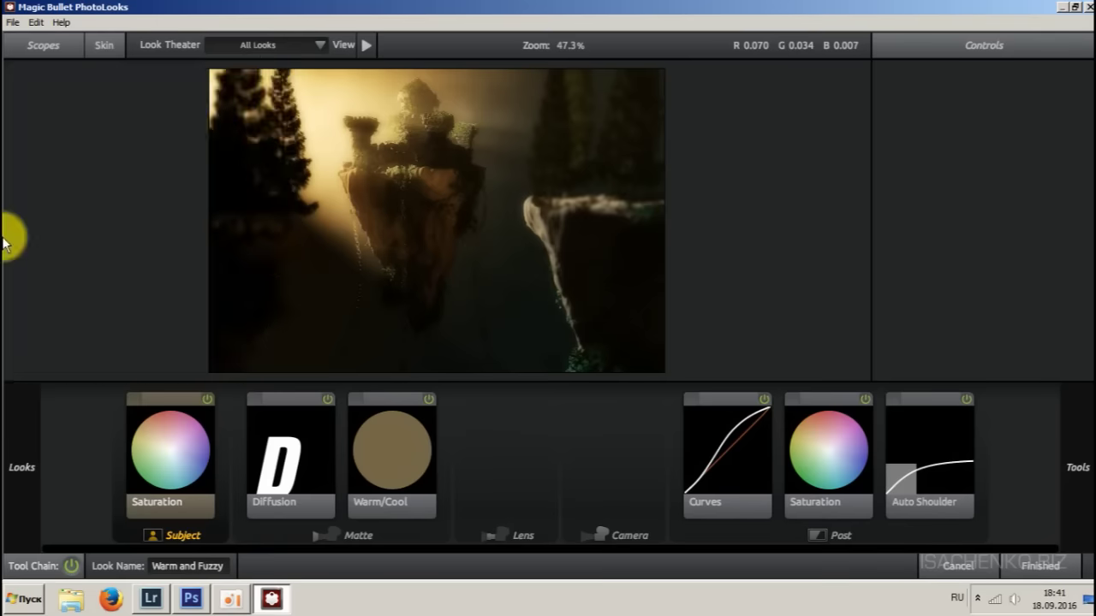
pyautogui.click(39, 310)
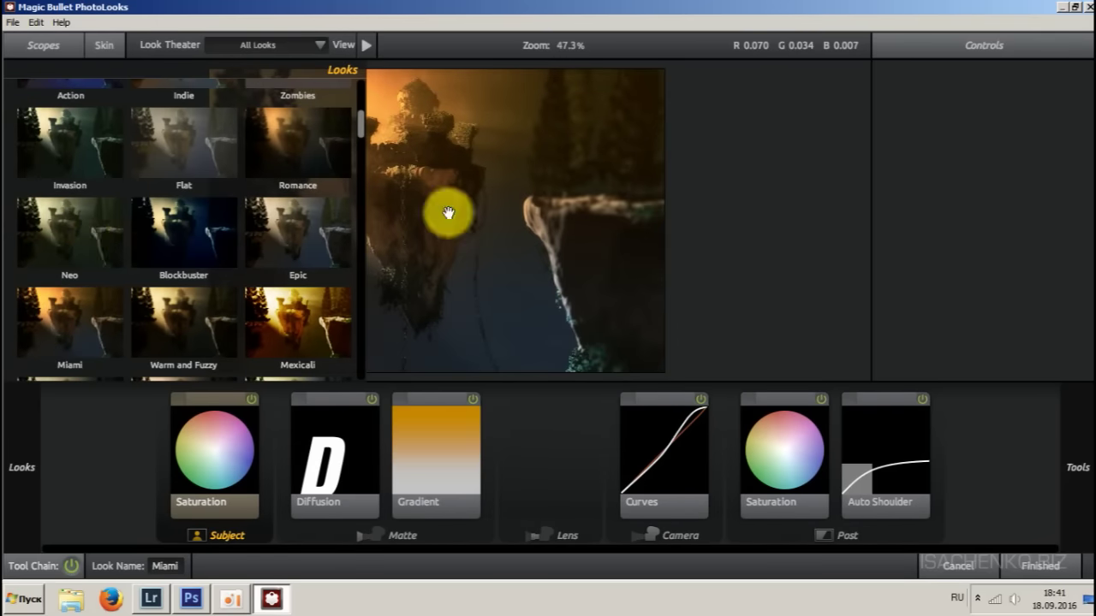
# - Try the Halogen preset from the Diffusion and Light looks and check its Spot Exposure and Haze/Flare settings
pyautogui.scroll(-5, 133, 205)
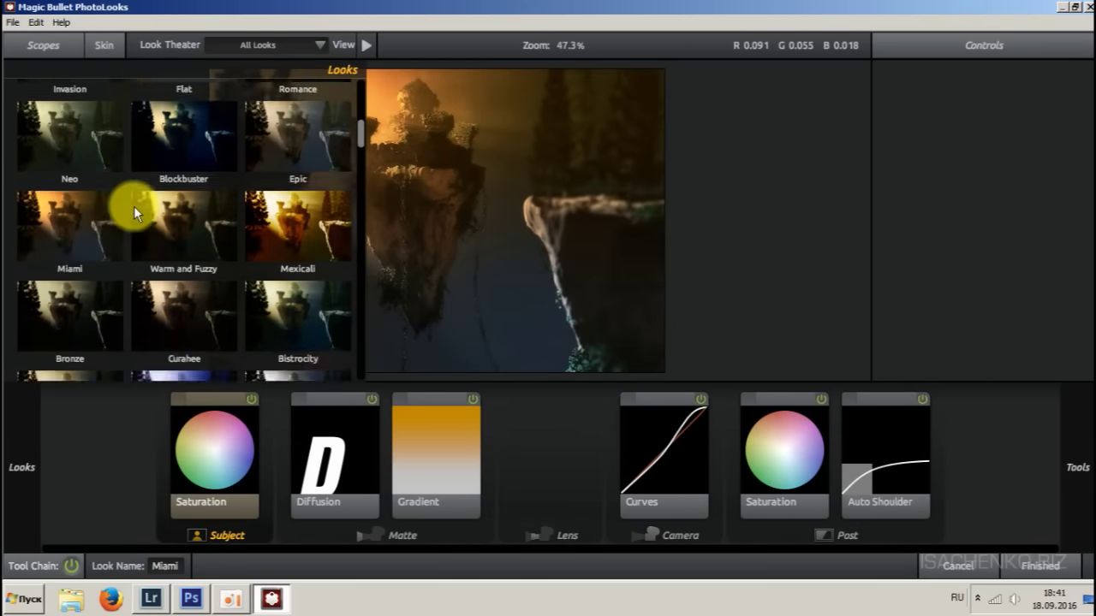
pyautogui.scroll(-2, 136, 206)
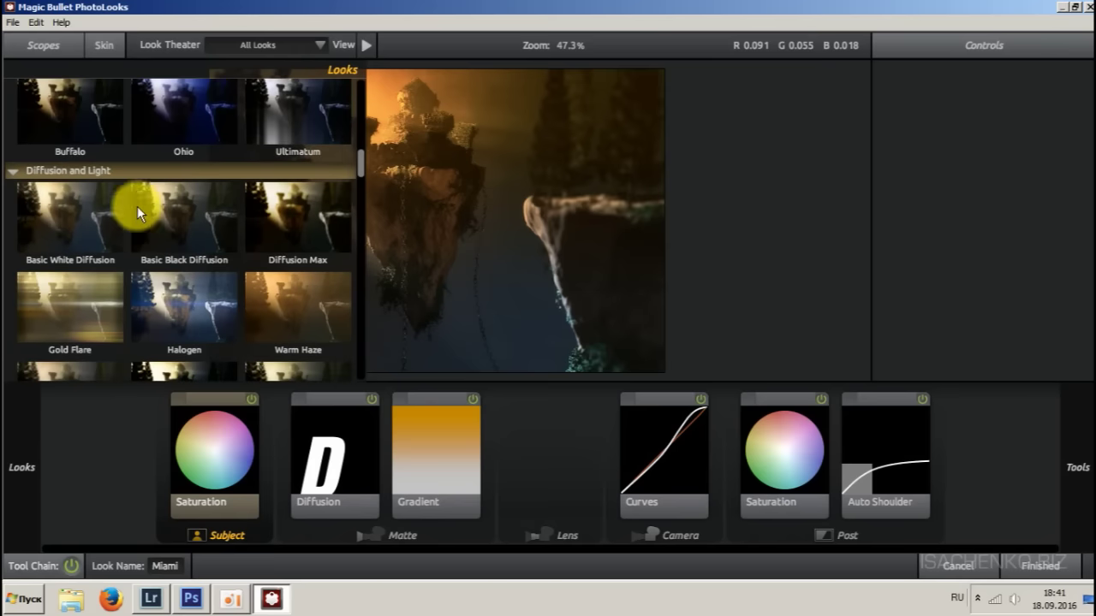
pyautogui.click(69, 220)
pyautogui.click(175, 301)
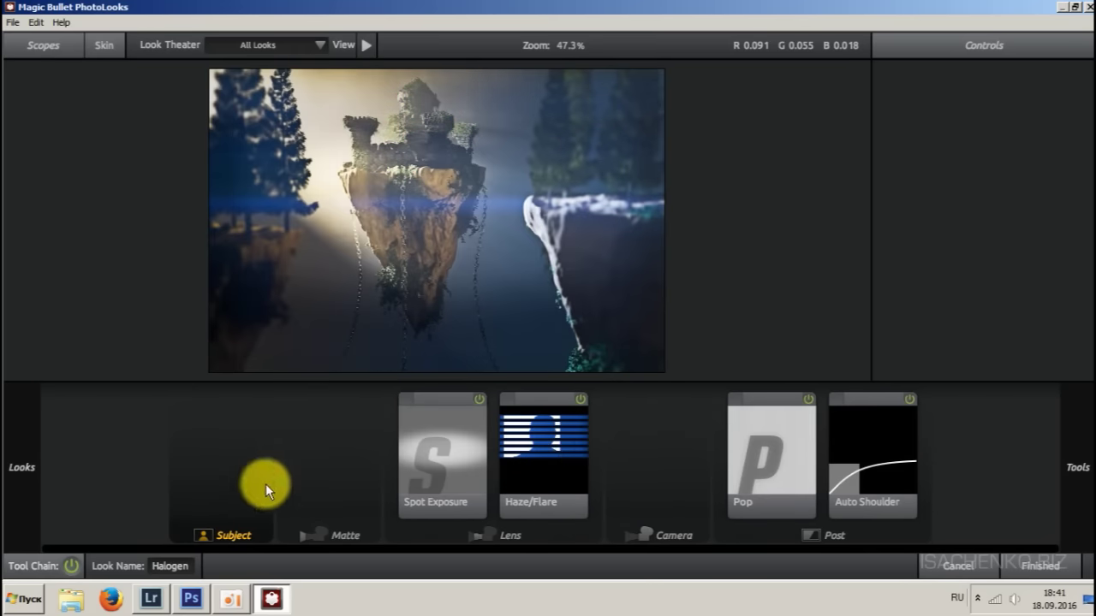
pyautogui.click(429, 459)
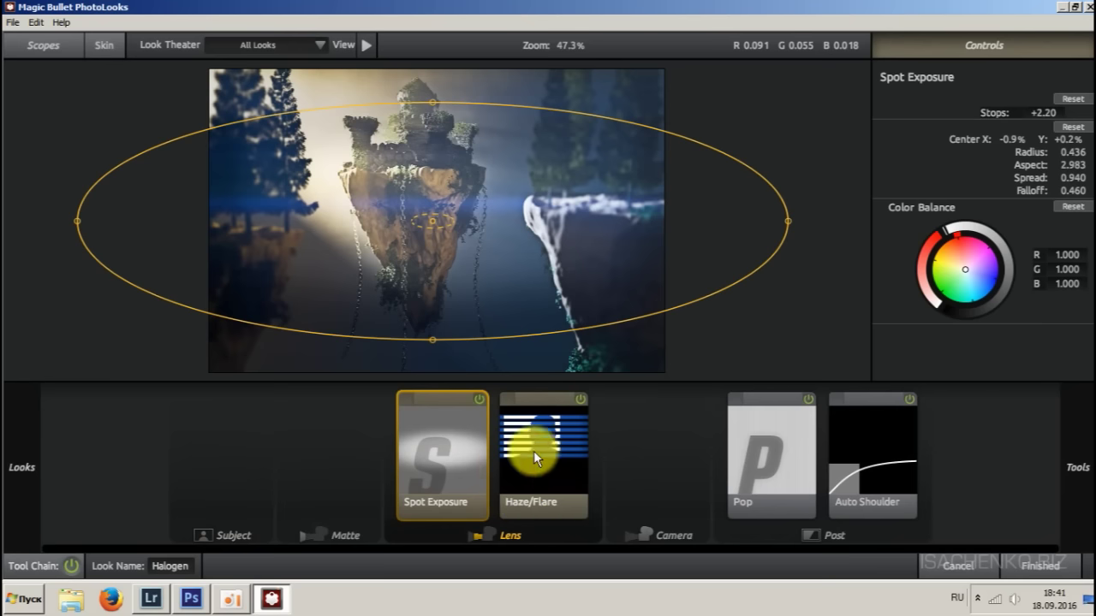
pyautogui.click(534, 451)
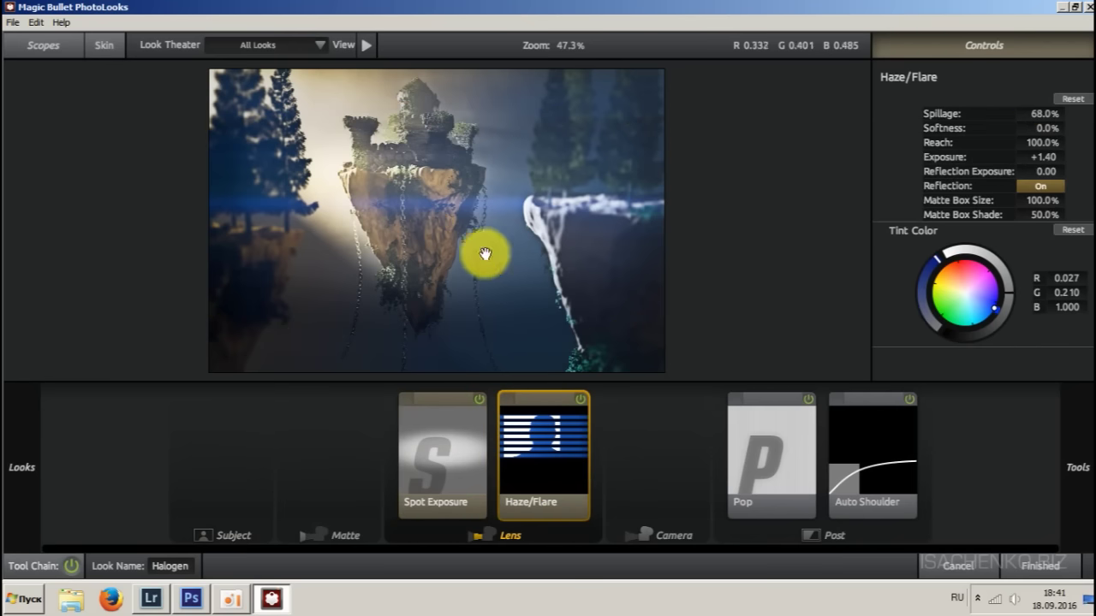
# - Apply the Bleach Bypass Warm preset from the Classic Stock Emulation looks to the image
pyautogui.scroll(-3, 99, 229)
pyautogui.scroll(-10, 103, 238)
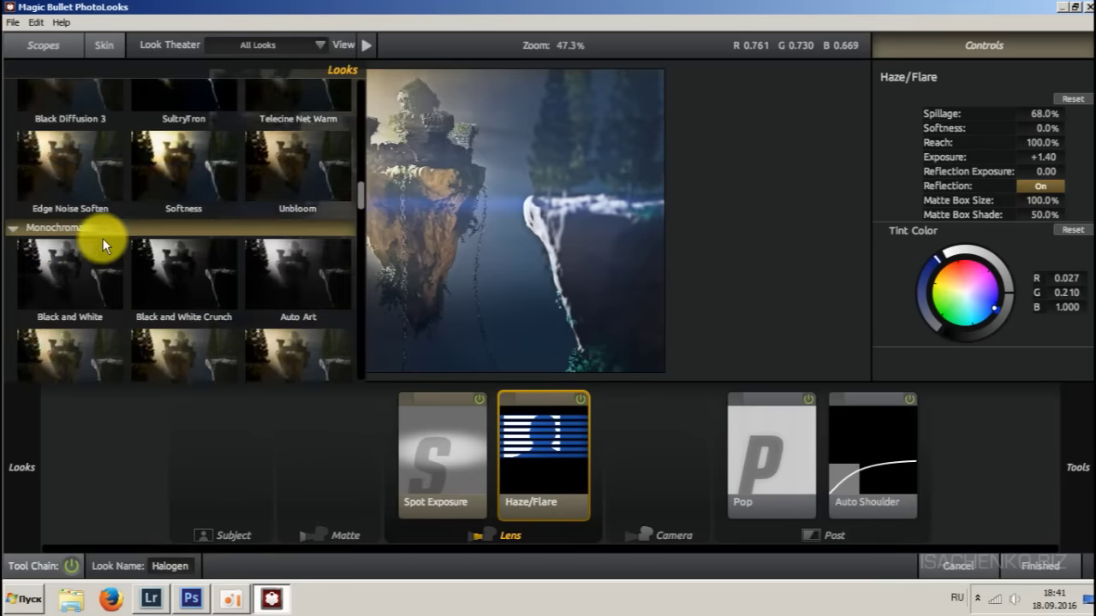
pyautogui.scroll(-10, 102, 238)
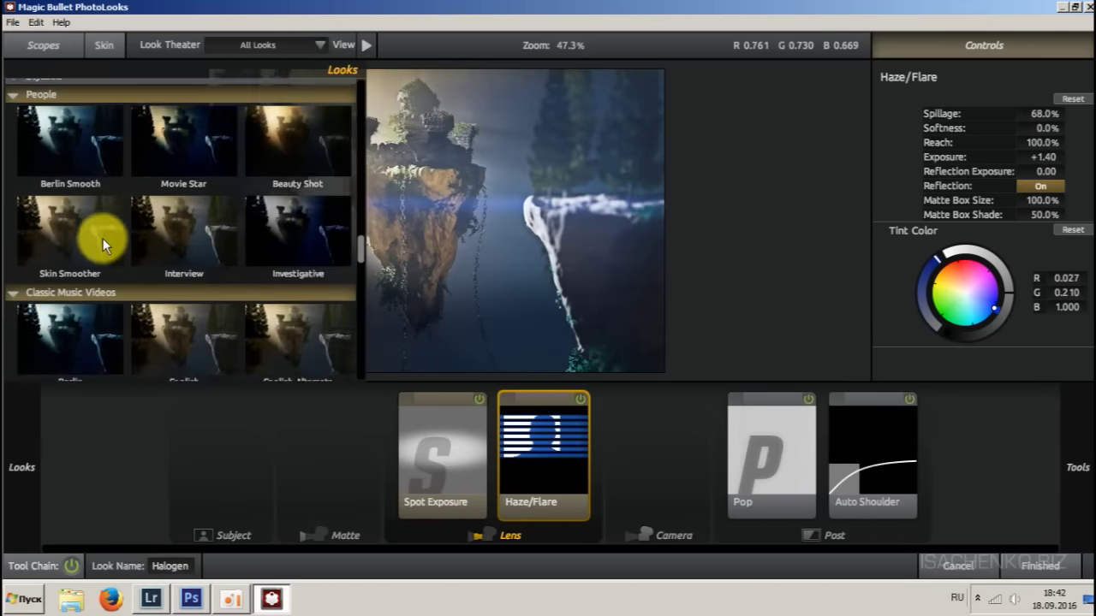
pyautogui.scroll(-10, 103, 238)
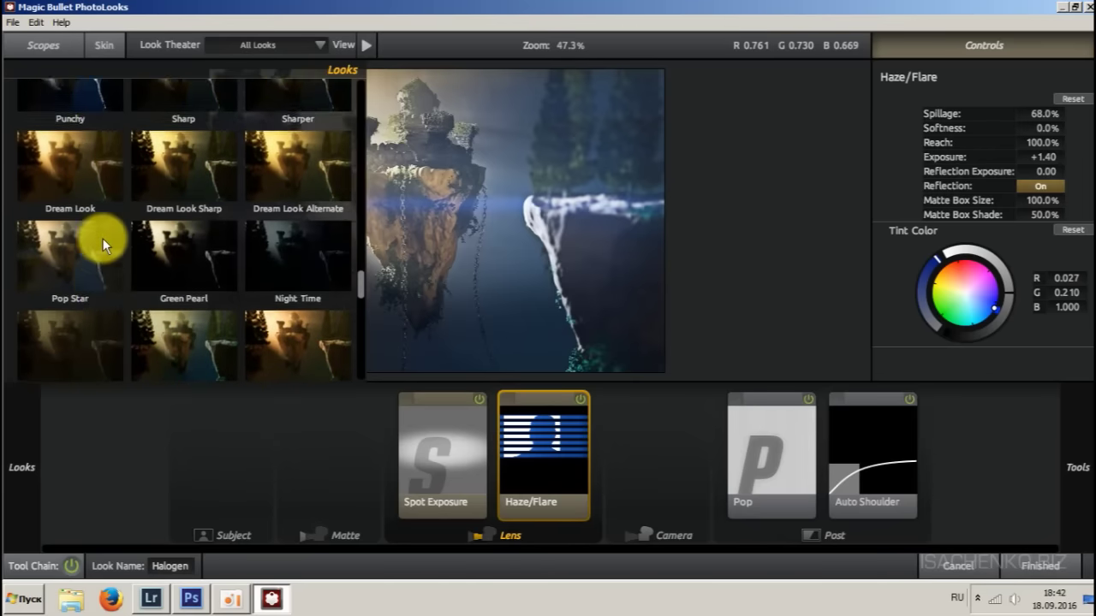
pyautogui.scroll(-10, 102, 238)
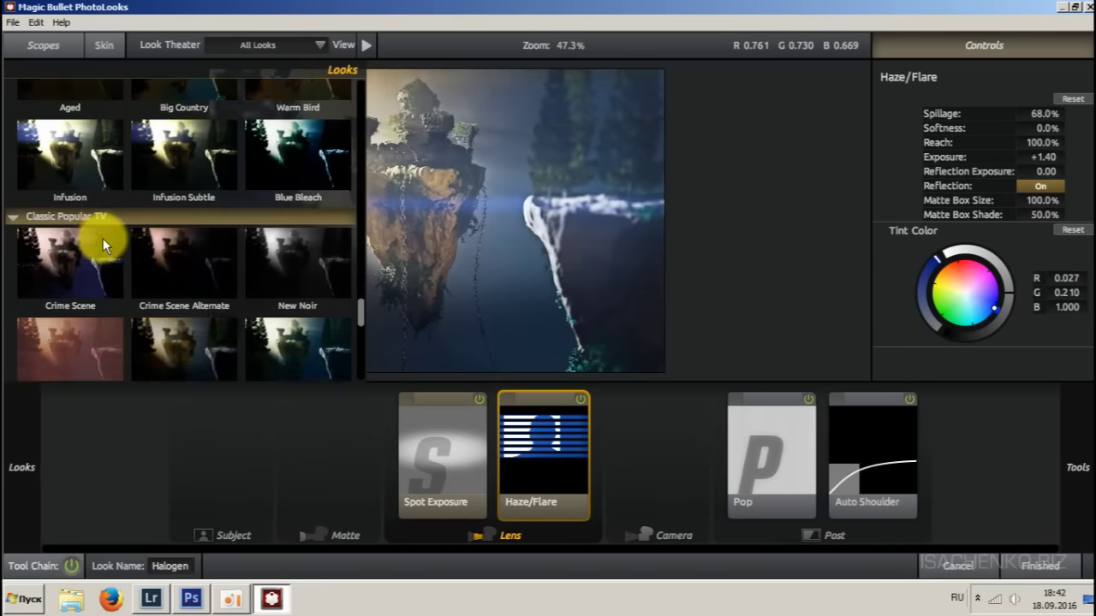
pyautogui.scroll(-5, 103, 238)
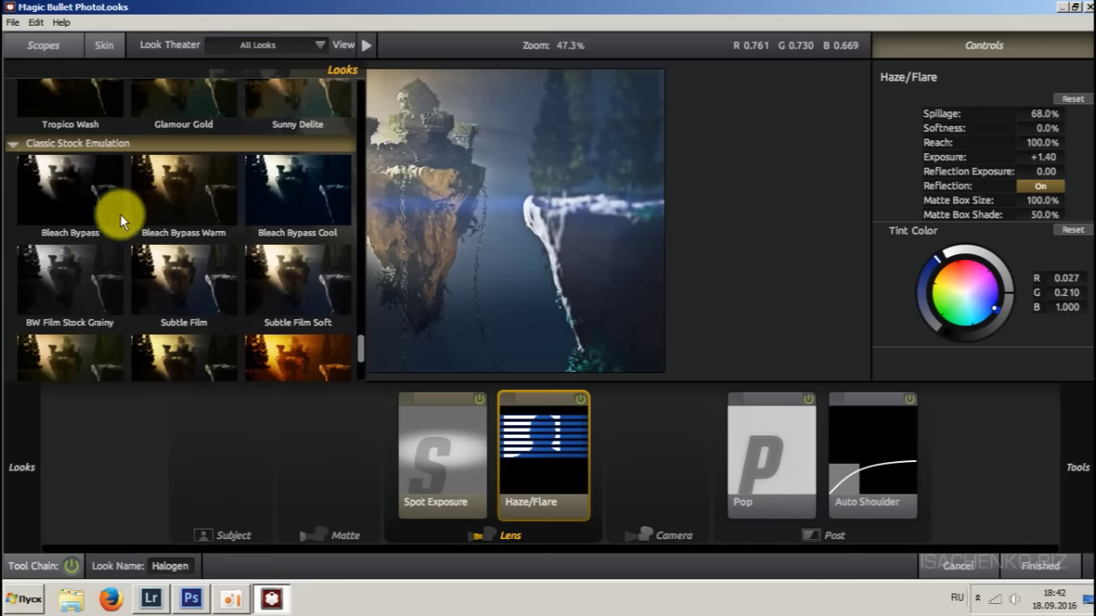
pyautogui.click(180, 191)
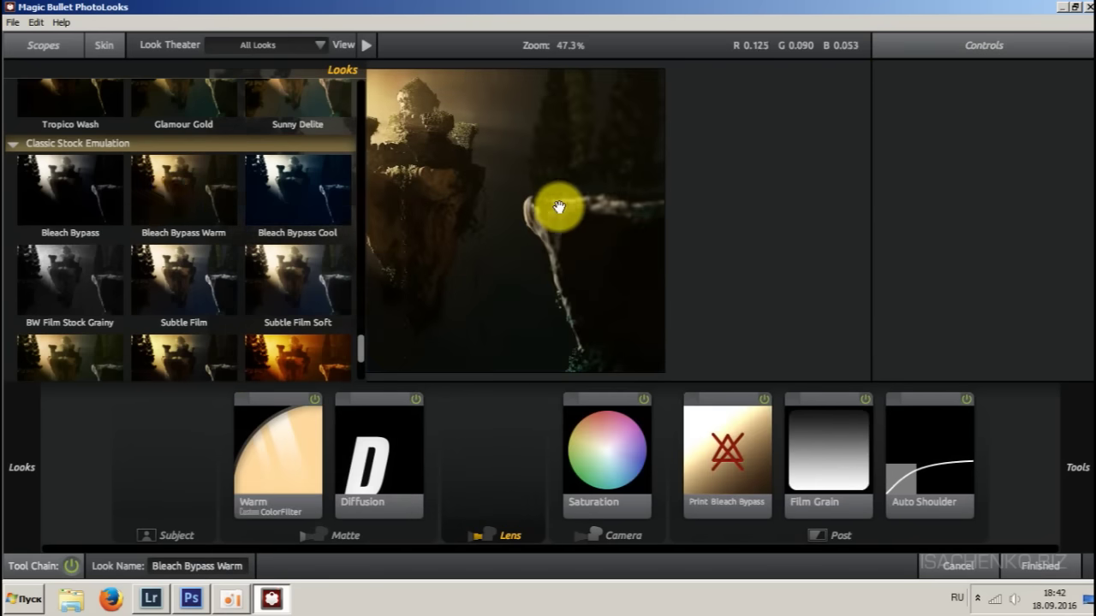
# - Try the Bleach Bypass Cool preset for comparison and return to Bleach Bypass Warm
pyautogui.moveTo(5, 196)
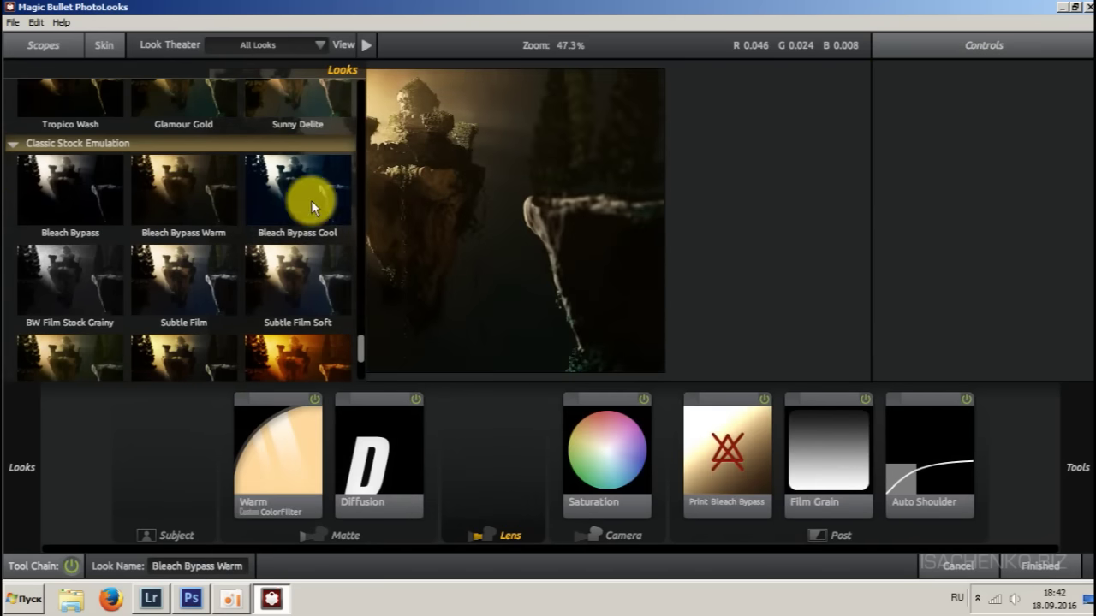
pyautogui.click(296, 224)
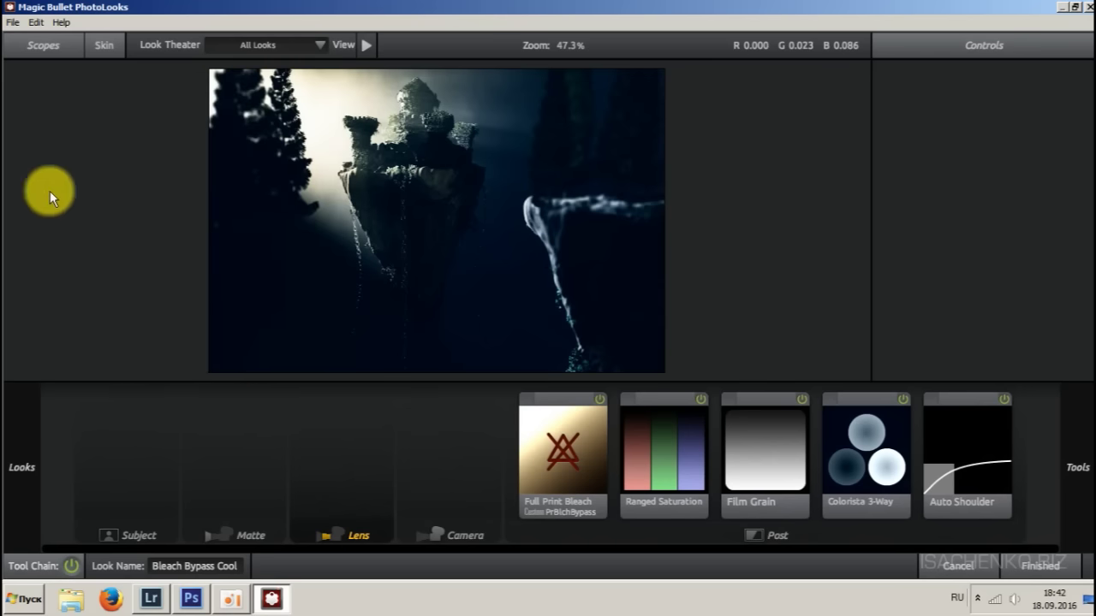
pyautogui.moveTo(7, 196)
pyautogui.click(216, 196)
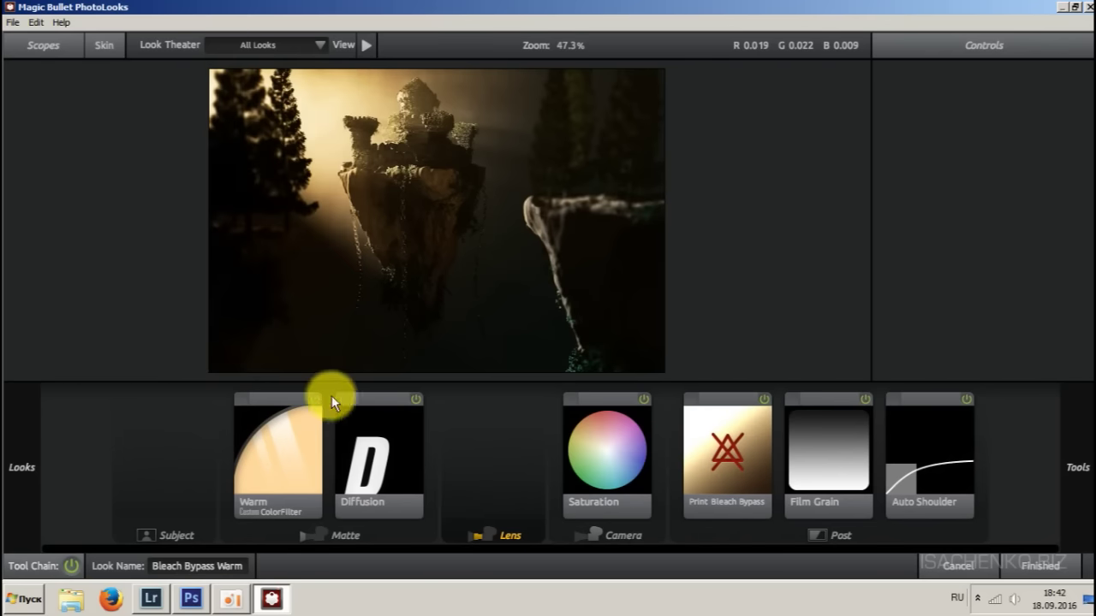
# - Compare the image with the Diffusion, Saturation and Print Bleach Bypass tools each switched off and on
pyautogui.click(420, 398)
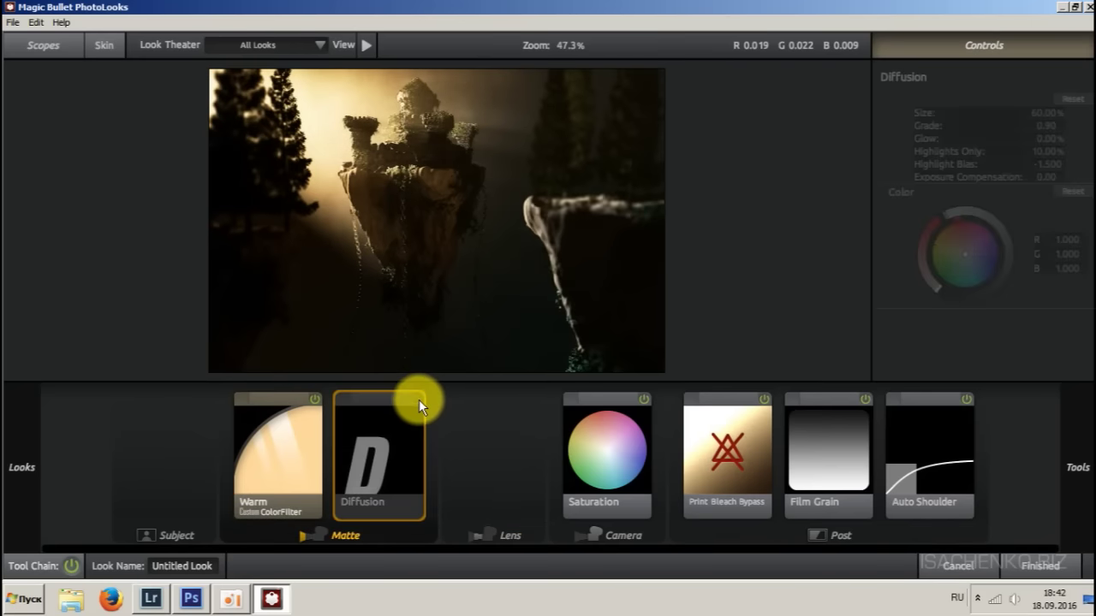
pyautogui.click(419, 399)
pyautogui.click(420, 399)
pyautogui.click(420, 398)
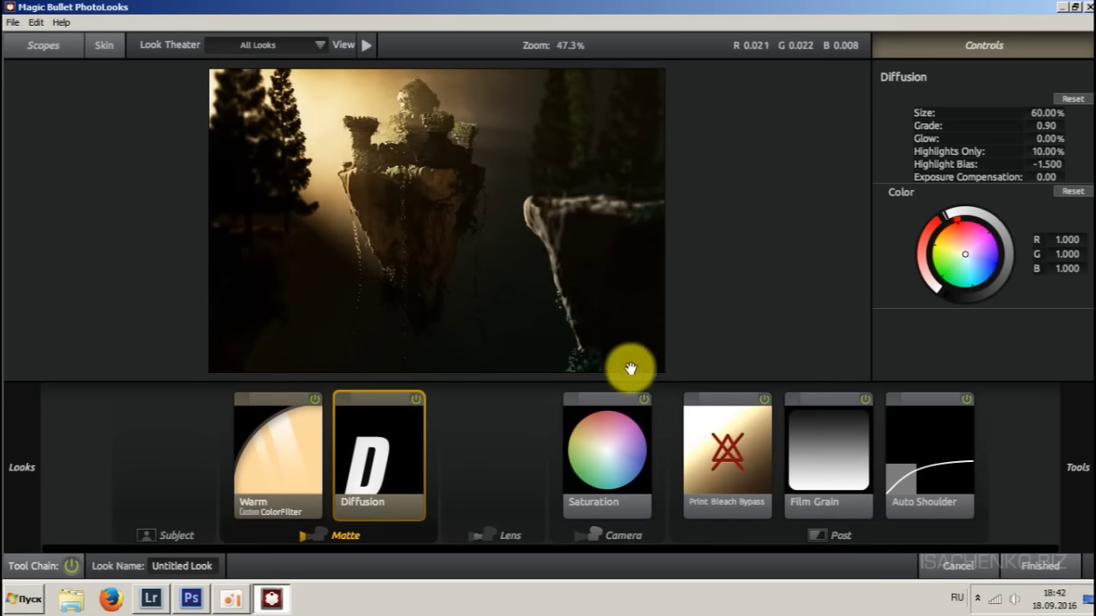
pyautogui.click(647, 395)
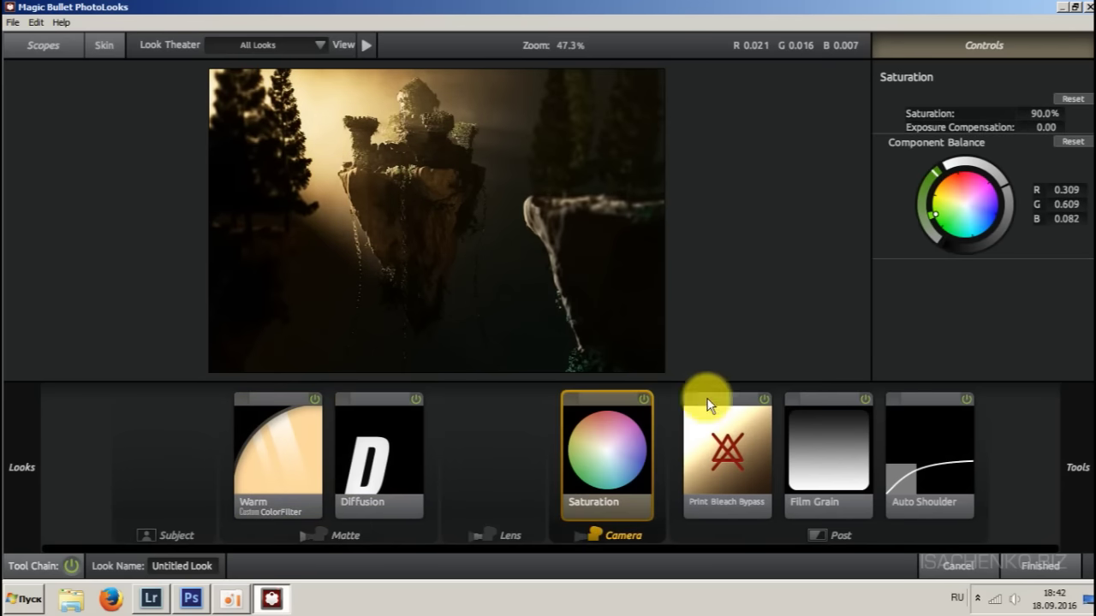
pyautogui.click(762, 399)
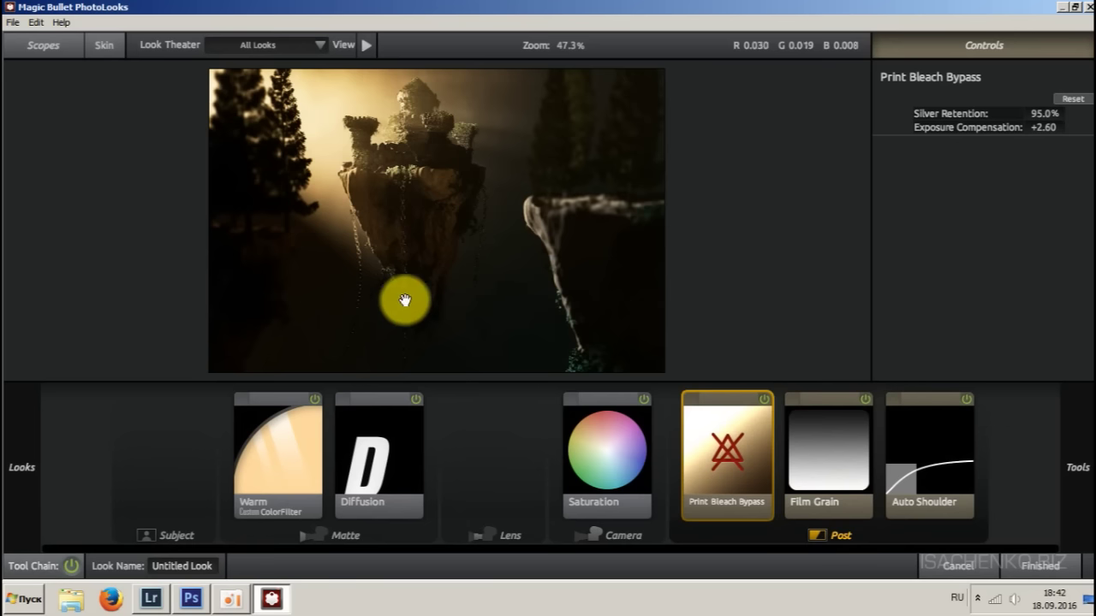
pyautogui.click(414, 396)
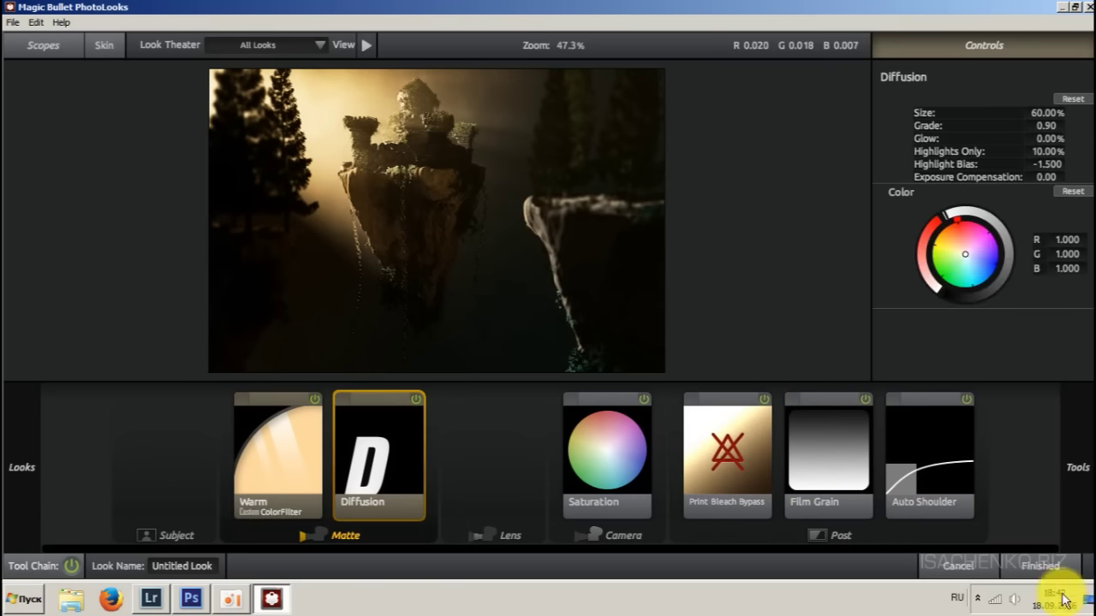
# - Commit the look to the Looks layer, compare the image with that layer hidden and shown, and save the document
pyautogui.click(1042, 566)
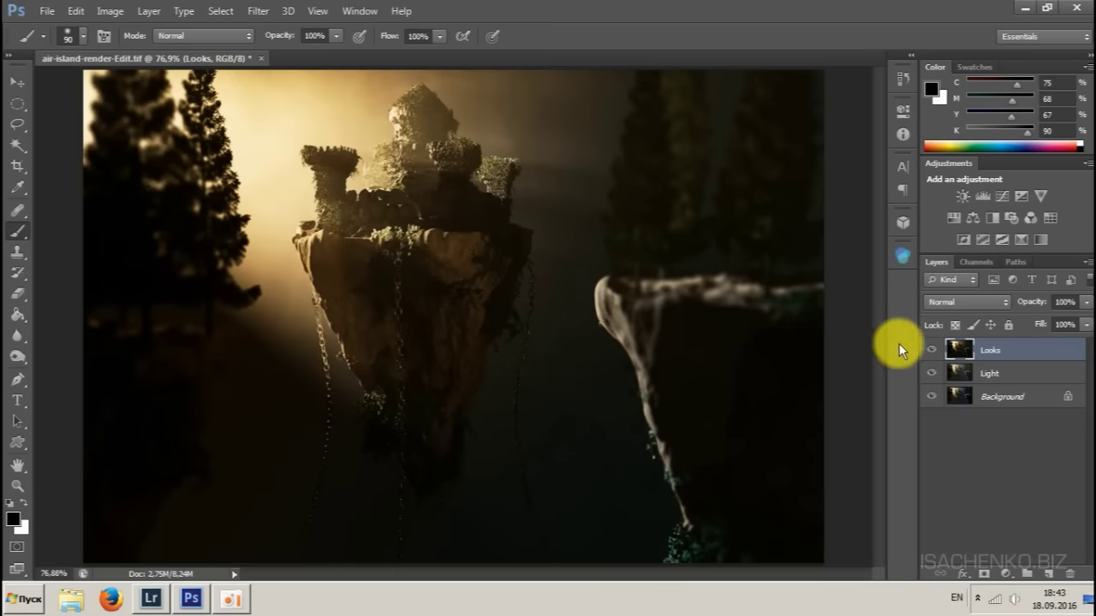
pyautogui.click(932, 351)
pyautogui.click(931, 350)
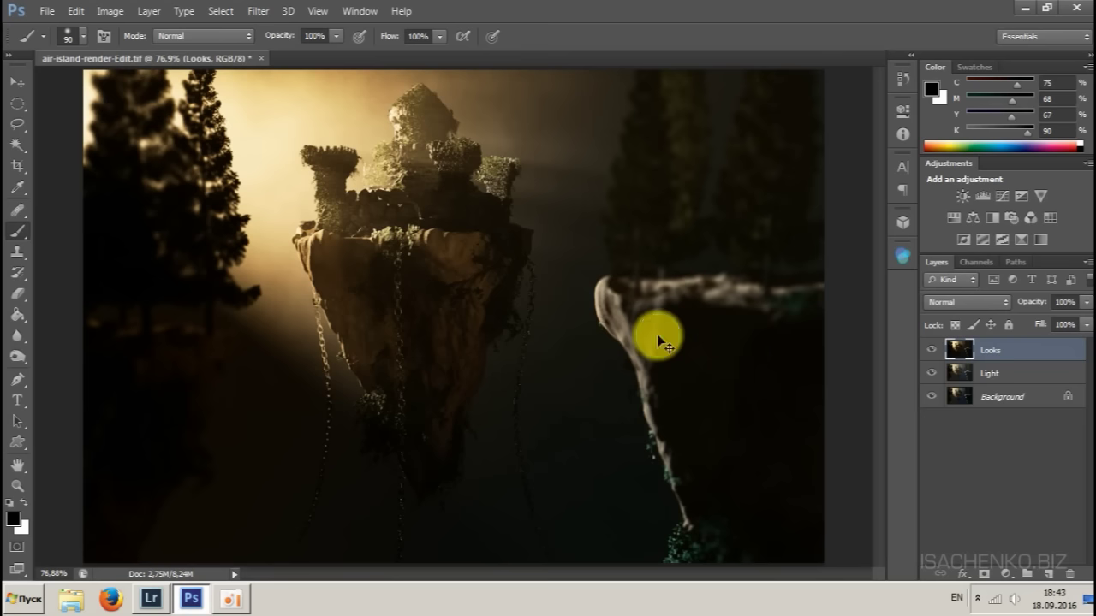
pyautogui.hotkey('ctrl', 's')
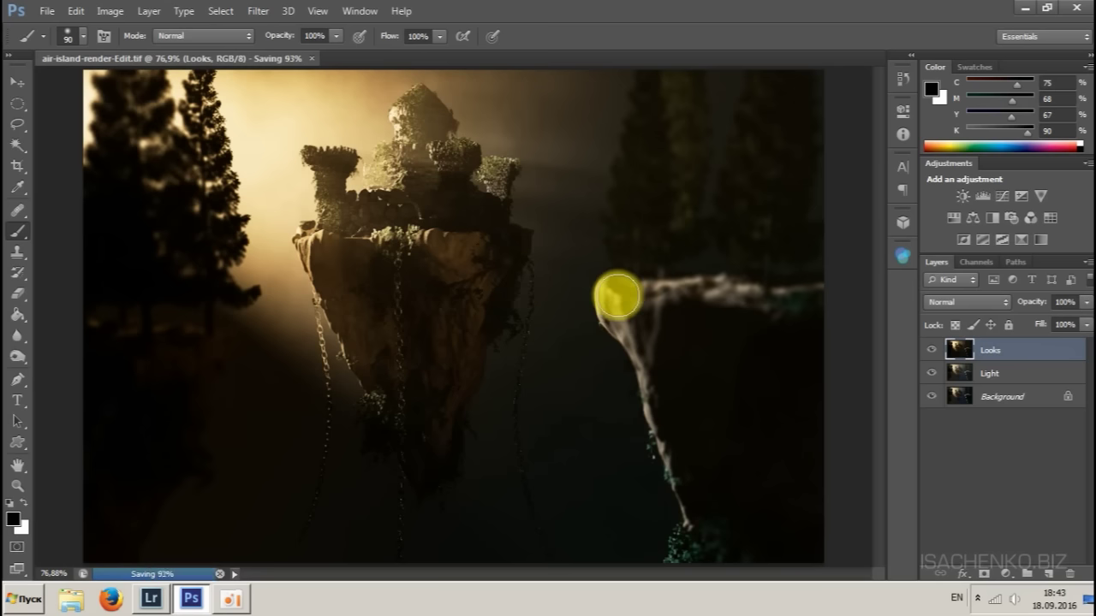
# - Duplicate the Looks layer and open the copy in Magic Bullet PhotoLooks
pyautogui.hotkey('ctrl', 'j')
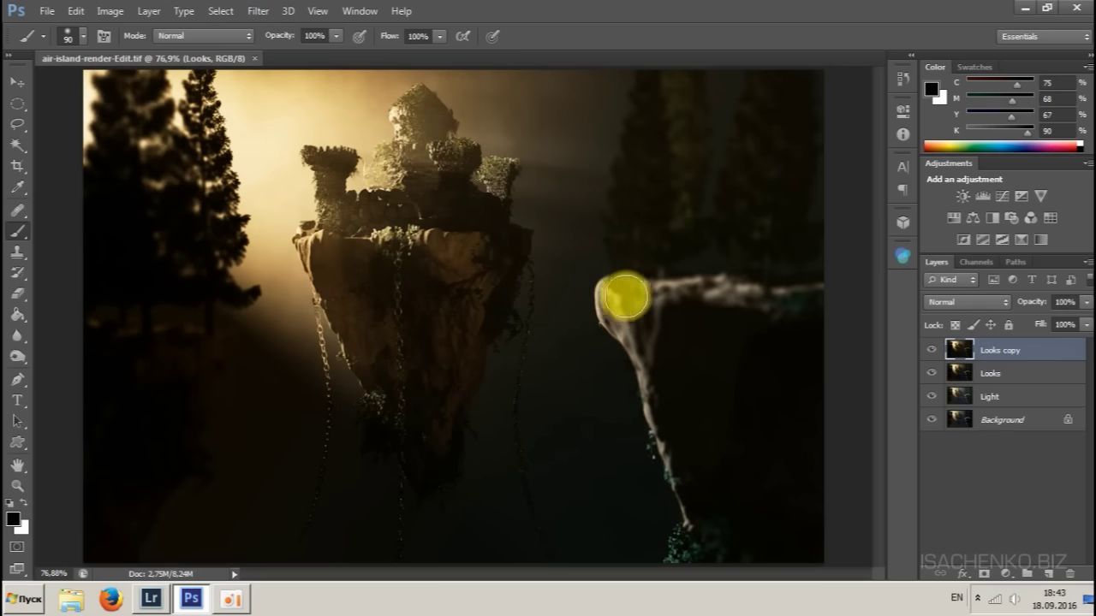
pyautogui.click(262, 11)
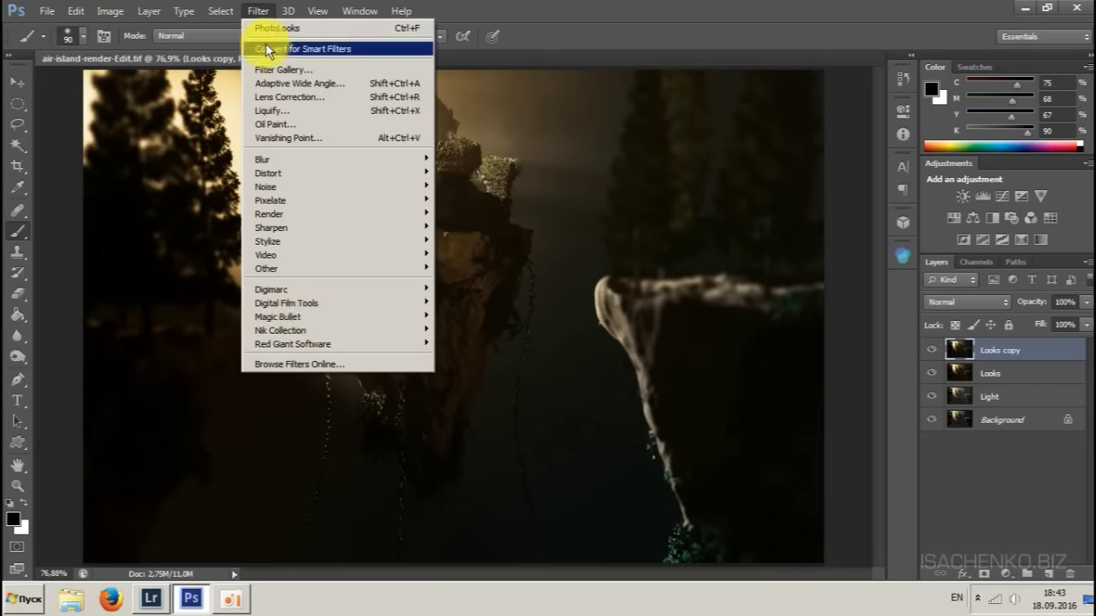
pyautogui.moveTo(302, 316)
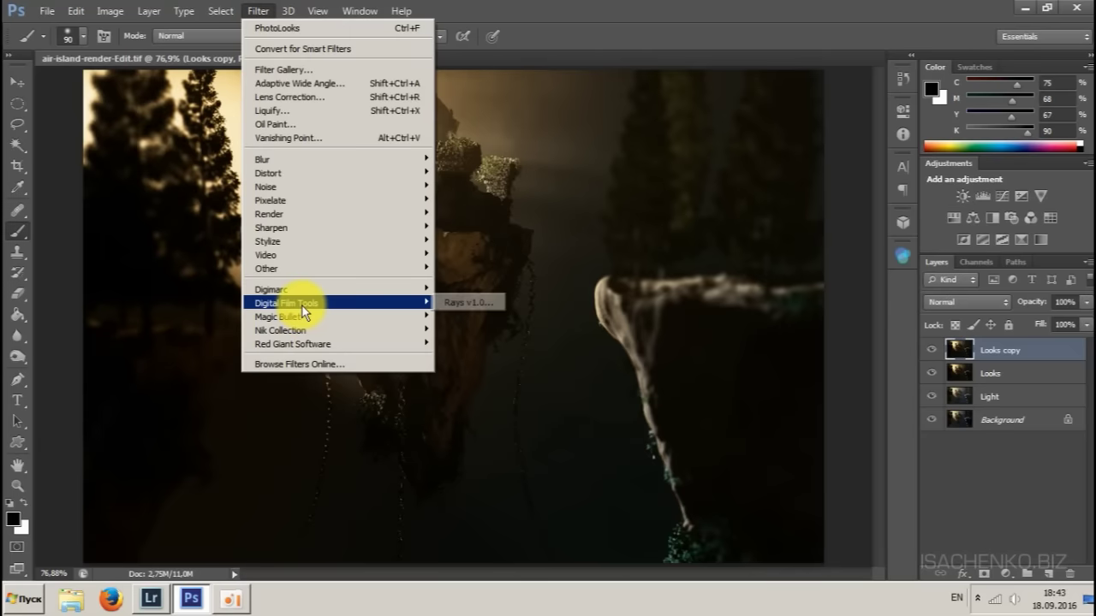
pyautogui.click(462, 318)
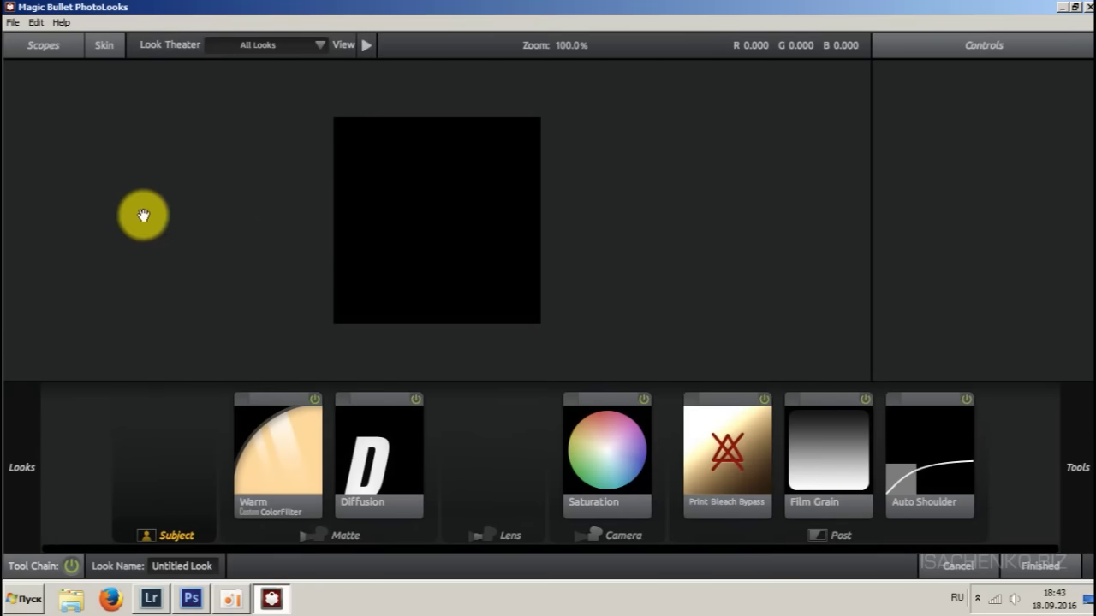
# - Apply the Halogen preset from the Diffusion and Light looks to the layer copy
pyautogui.moveTo(140, 212)
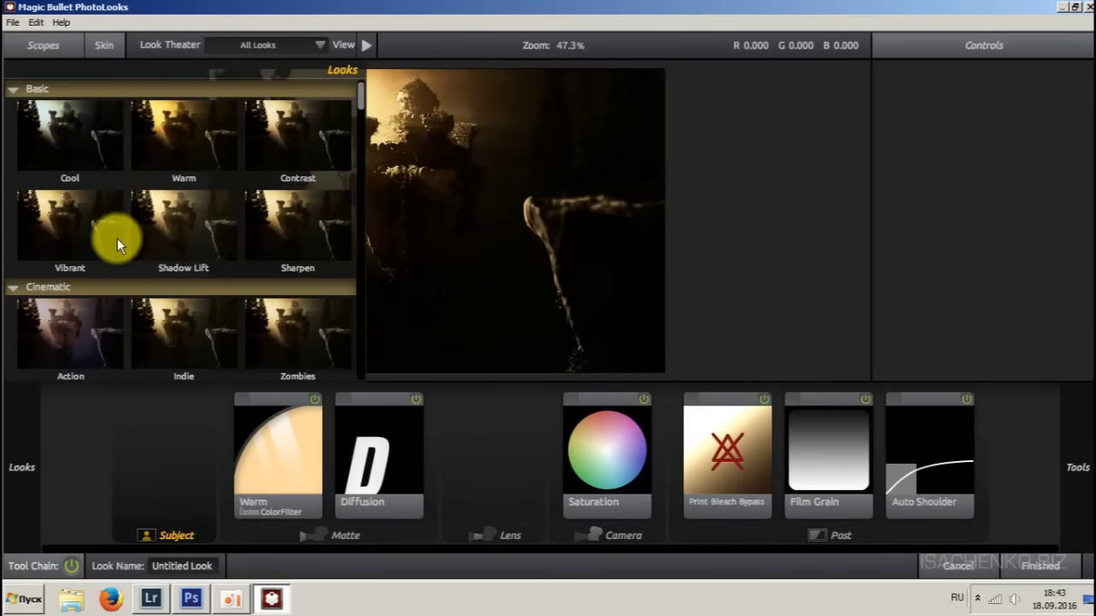
pyautogui.scroll(-1, 116, 238)
pyautogui.scroll(-5, 117, 243)
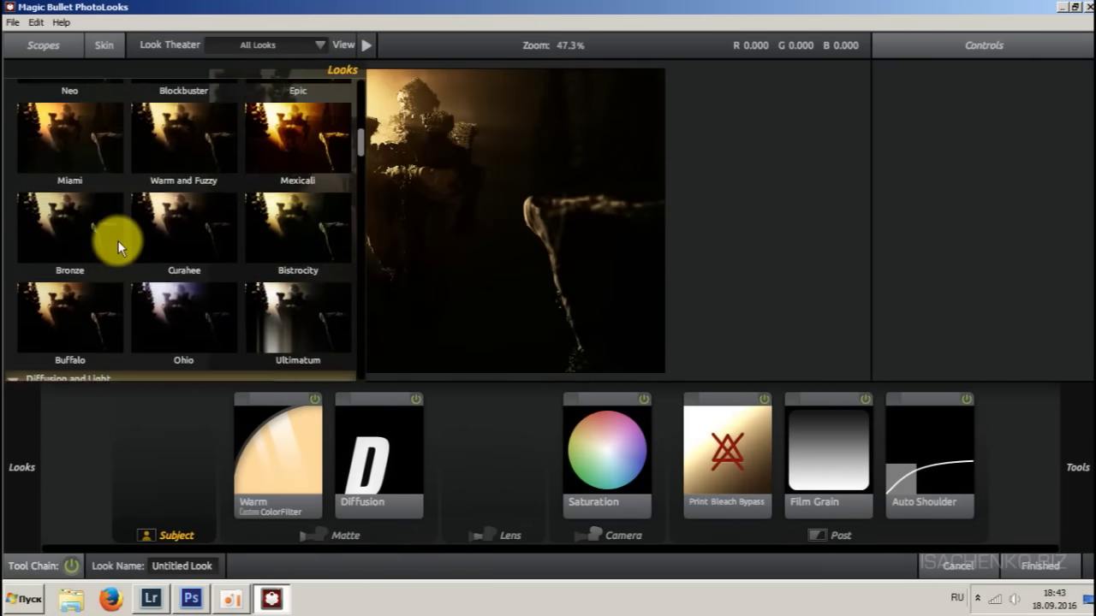
pyautogui.scroll(-2, 118, 241)
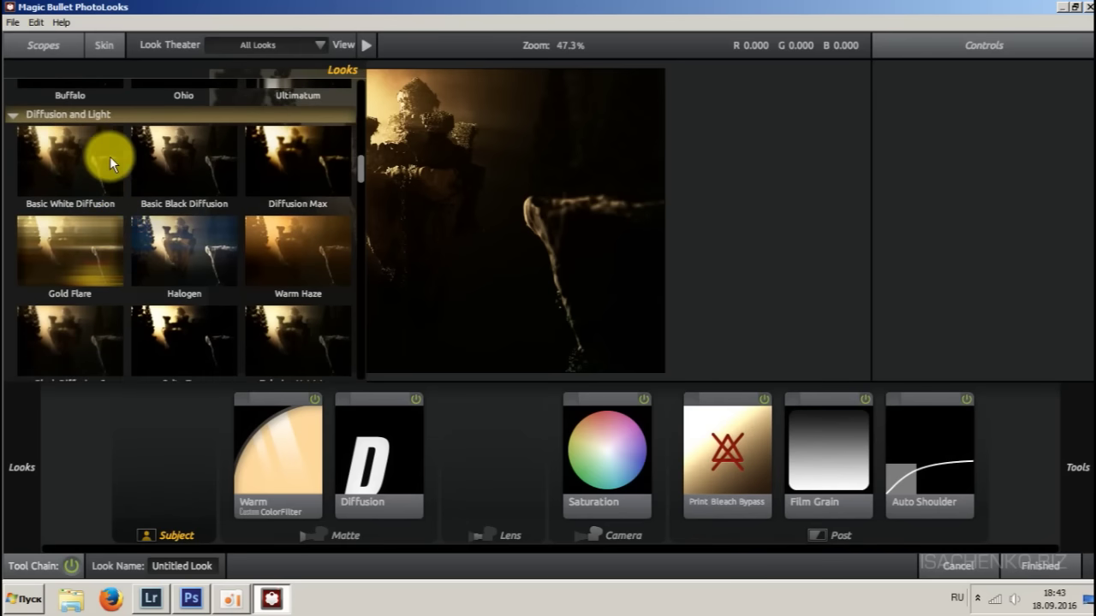
pyautogui.click(183, 247)
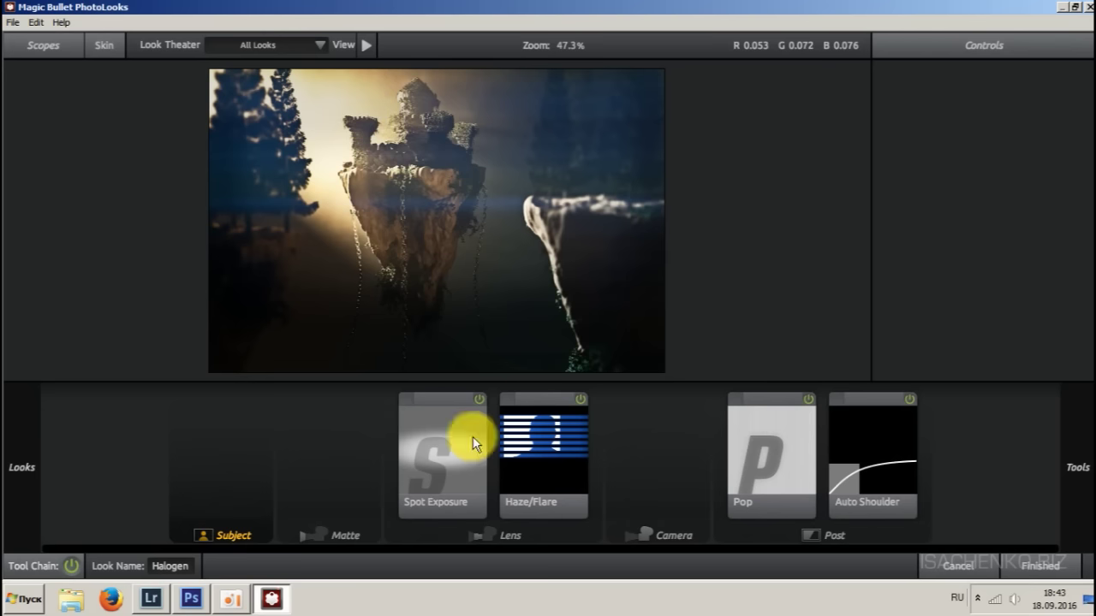
# - In the Haze/Flare tool of the Halogen look, set Spillage to 69% and Softness to 100%
pyautogui.click(481, 397)
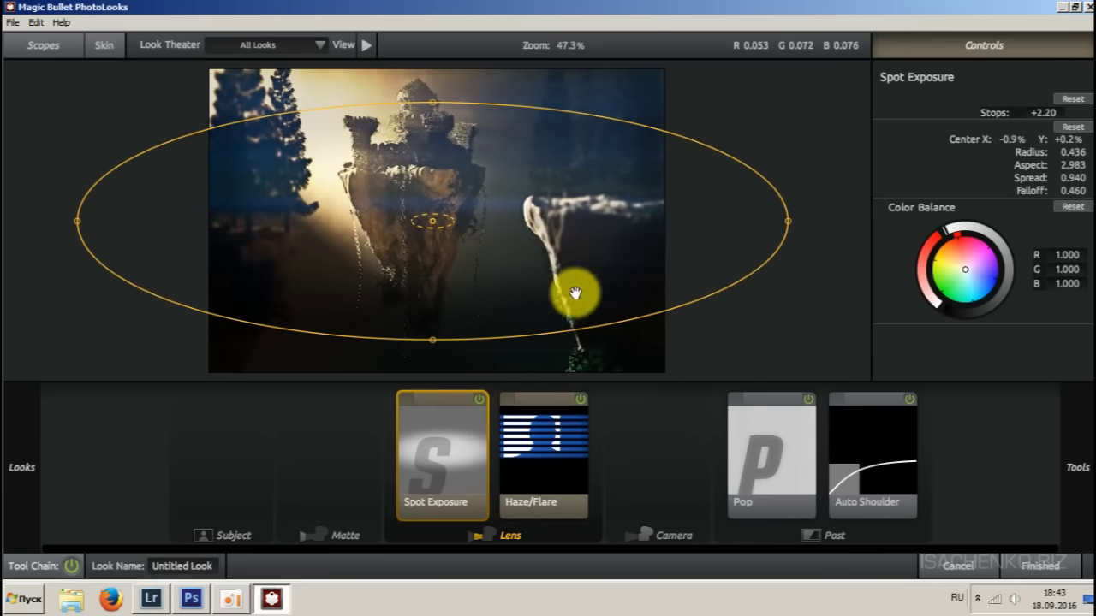
pyautogui.click(540, 447)
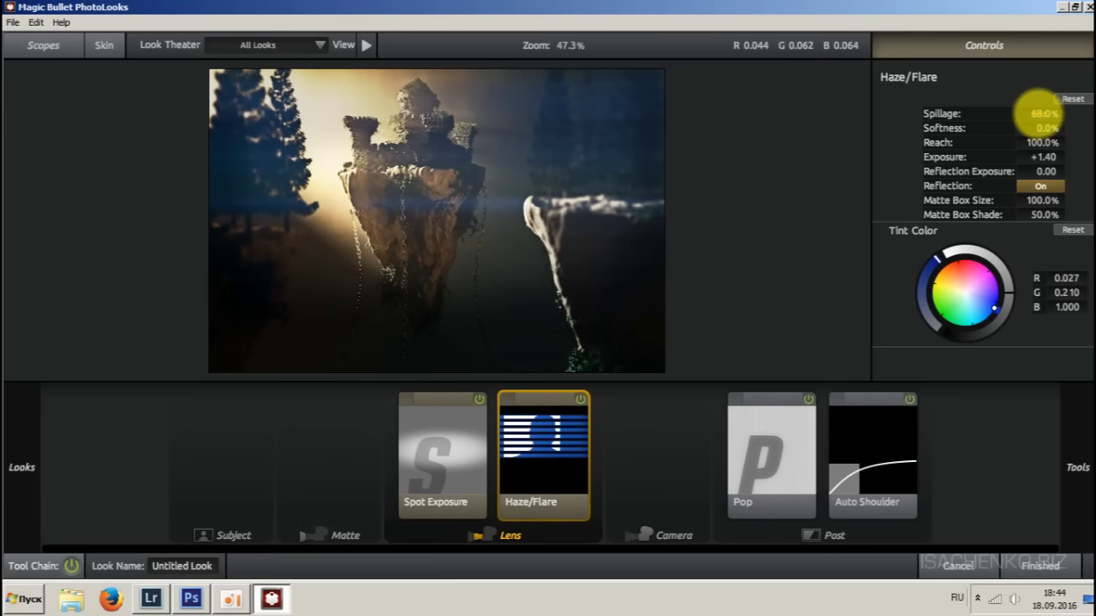
pyautogui.moveTo(1038, 113)
pyautogui.mouseDown()
pyautogui.moveTo(1065, 113)
pyautogui.moveTo(1027, 113)
pyautogui.mouseUp()
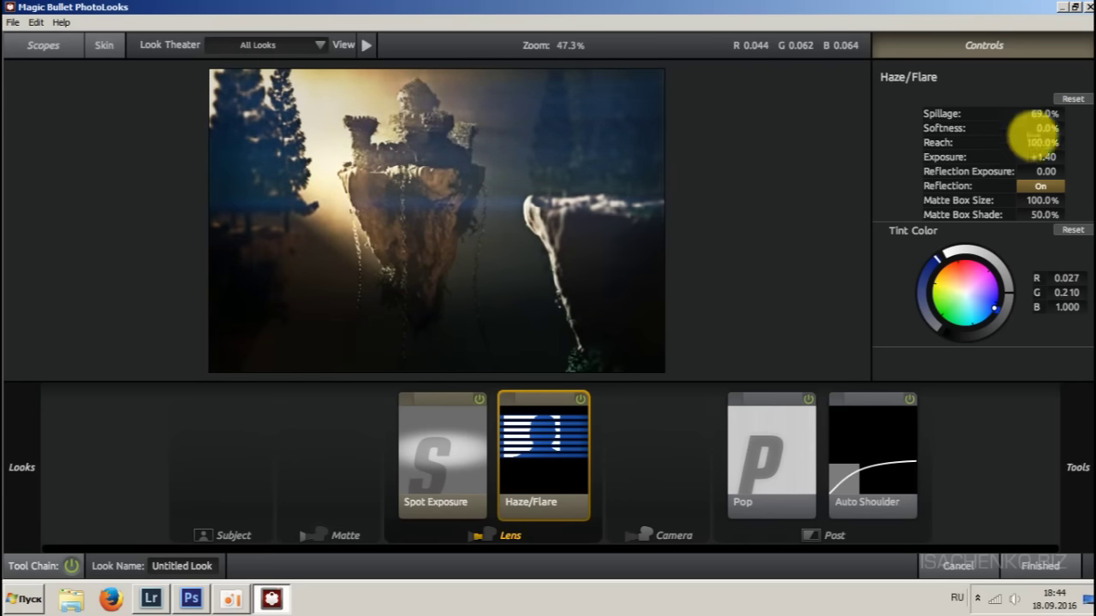
pyautogui.moveTo(1042, 128); pyautogui.dragTo(1072, 128)
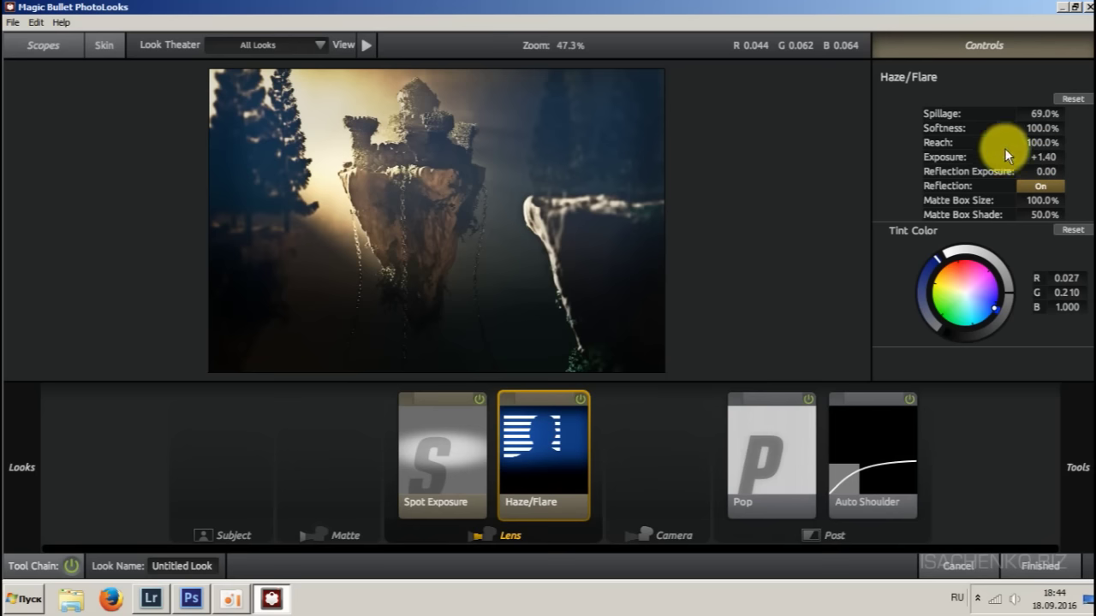
# - Compare the image with the Spot Exposure tool switched off and on
pyautogui.click(424, 437)
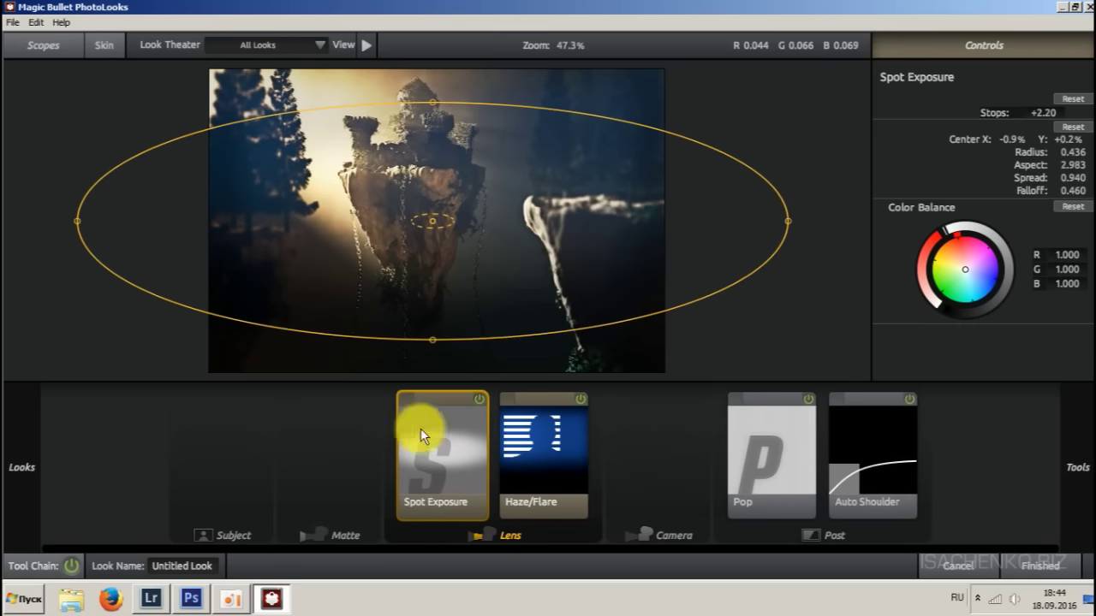
pyautogui.click(477, 399)
pyautogui.click(477, 398)
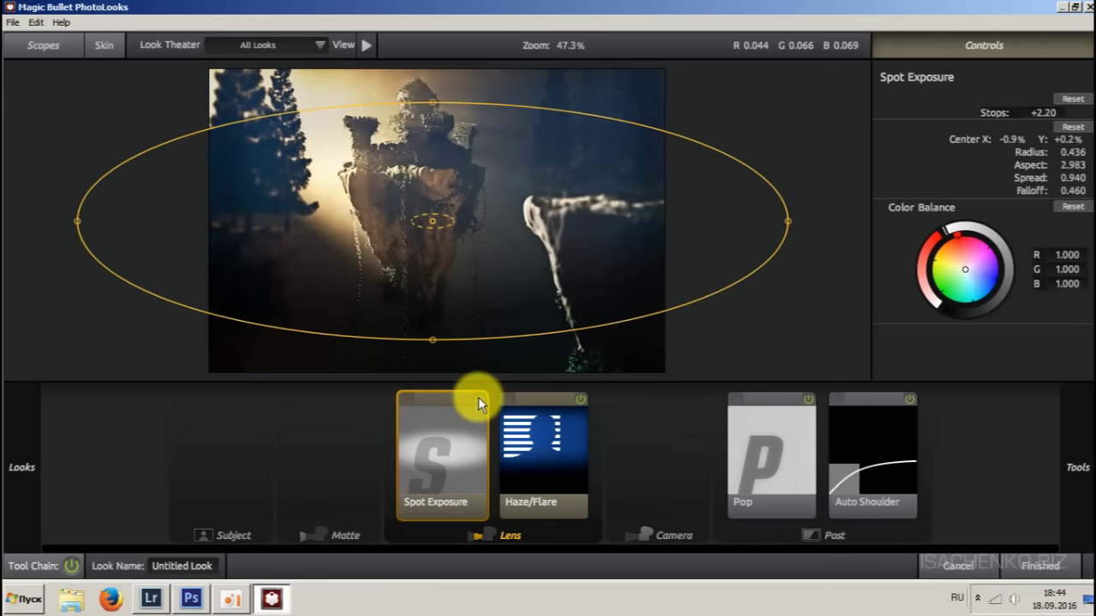
pyautogui.click(479, 399)
pyautogui.click(478, 398)
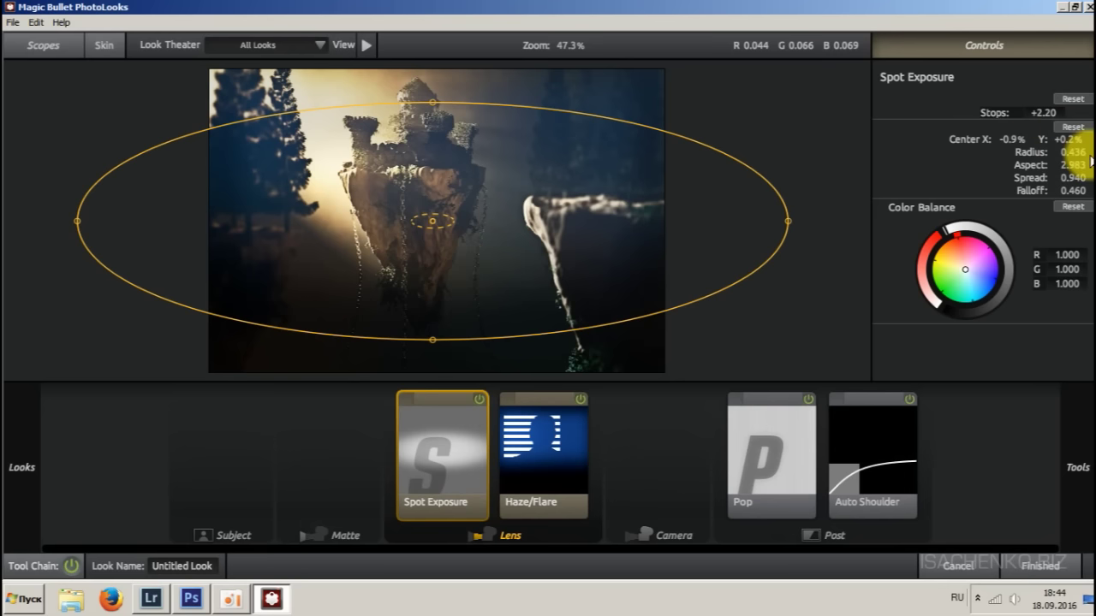
# - Set the Spot Exposure stops to 2 and commit the look to the Looks copy layer
pyautogui.click(1045, 112)
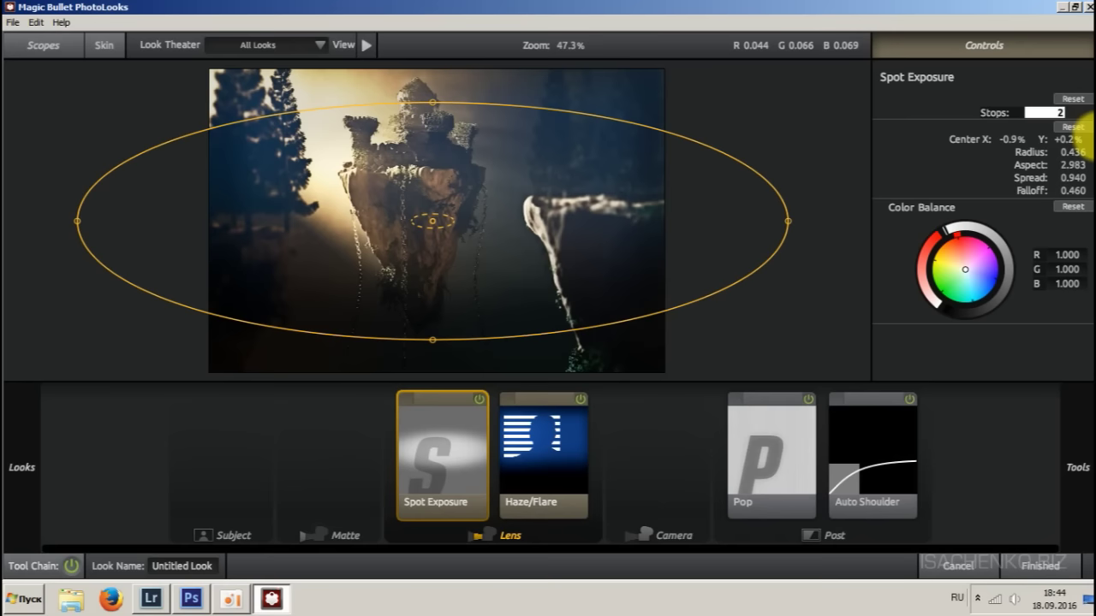
pyautogui.write('2')
pyautogui.press('Return')
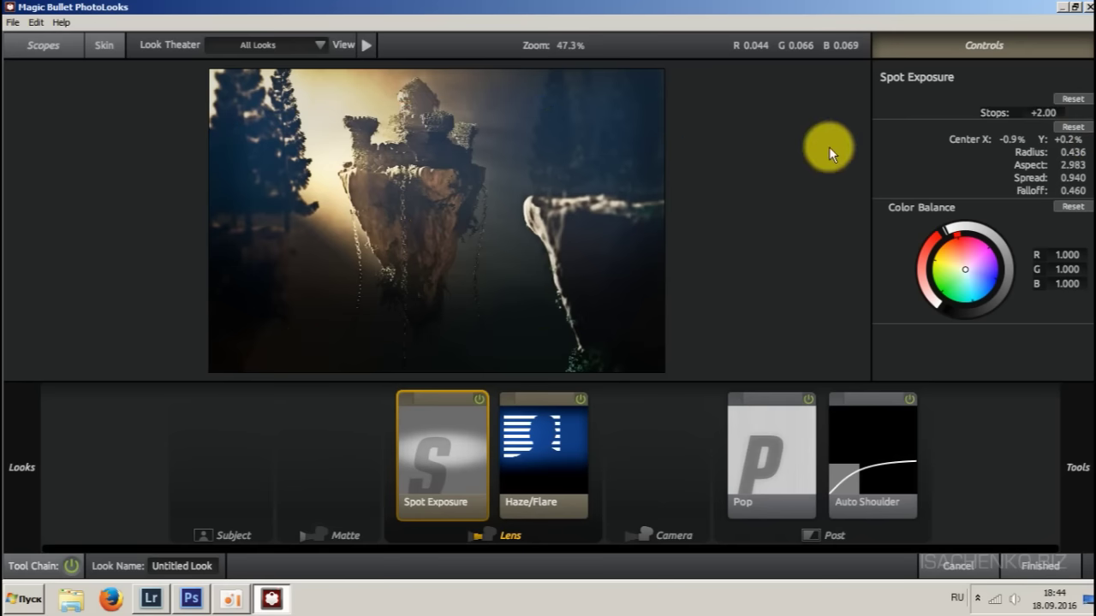
pyautogui.moveTo(502, 164)
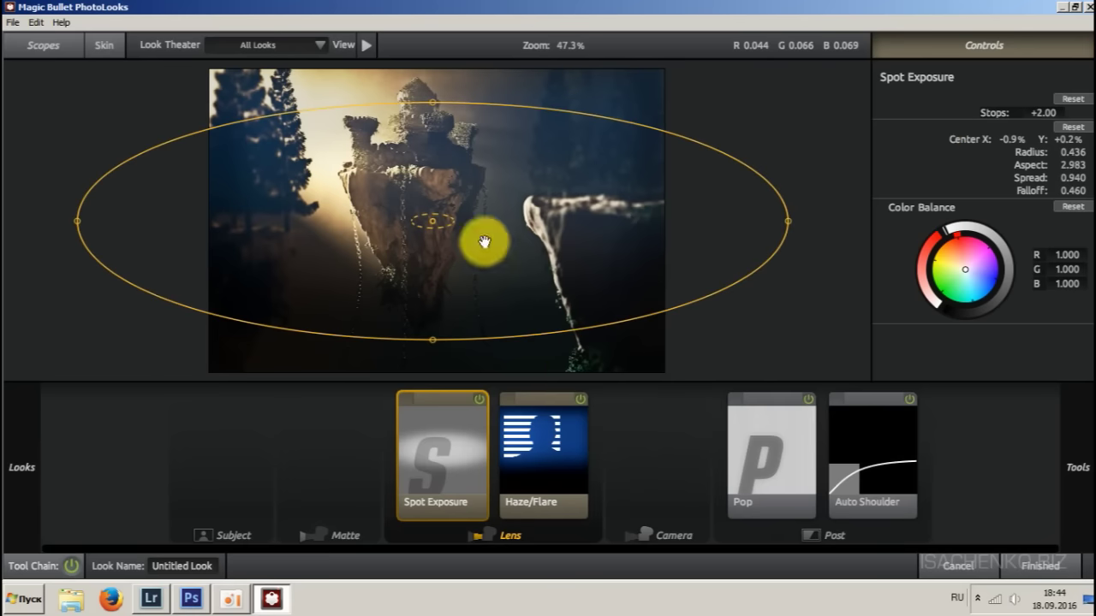
pyautogui.click(1040, 566)
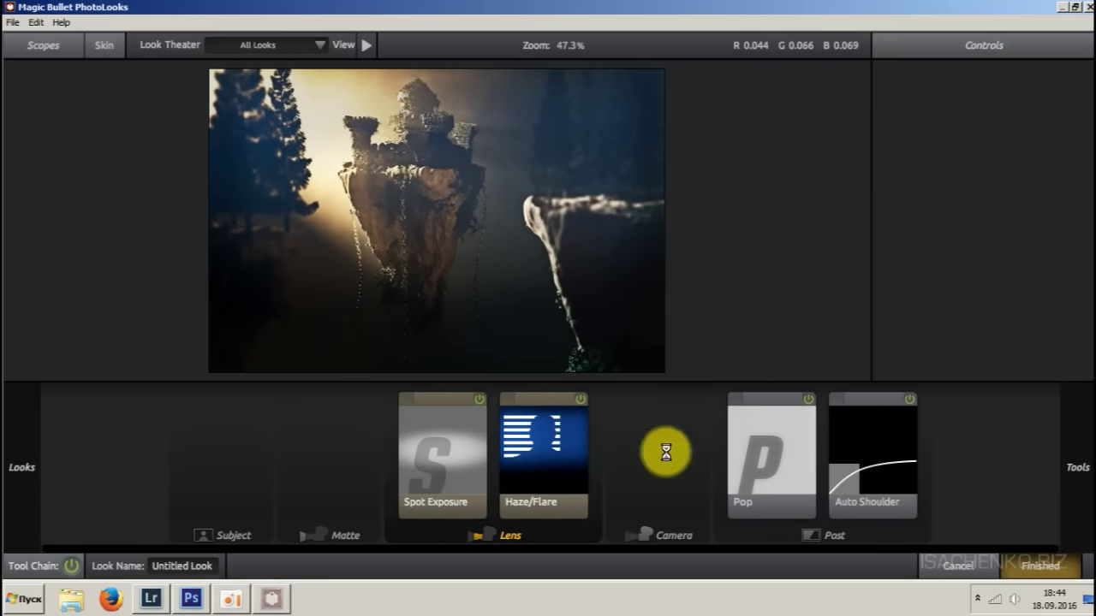
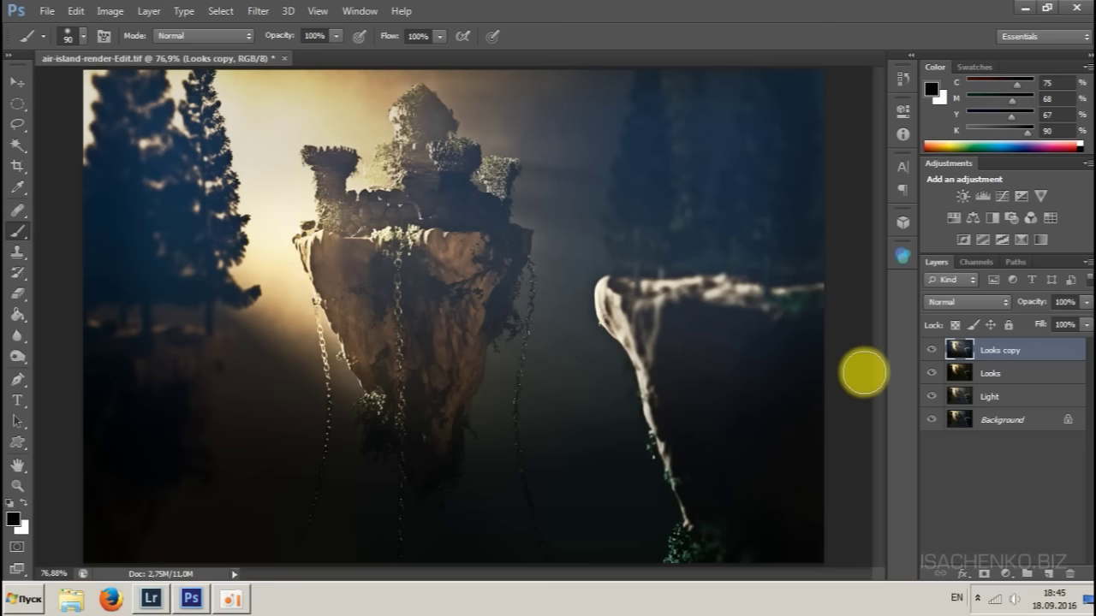
# - Compare the image several times with the Looks copy layer hidden and shown
pyautogui.click(936, 351)
pyautogui.click(936, 351)
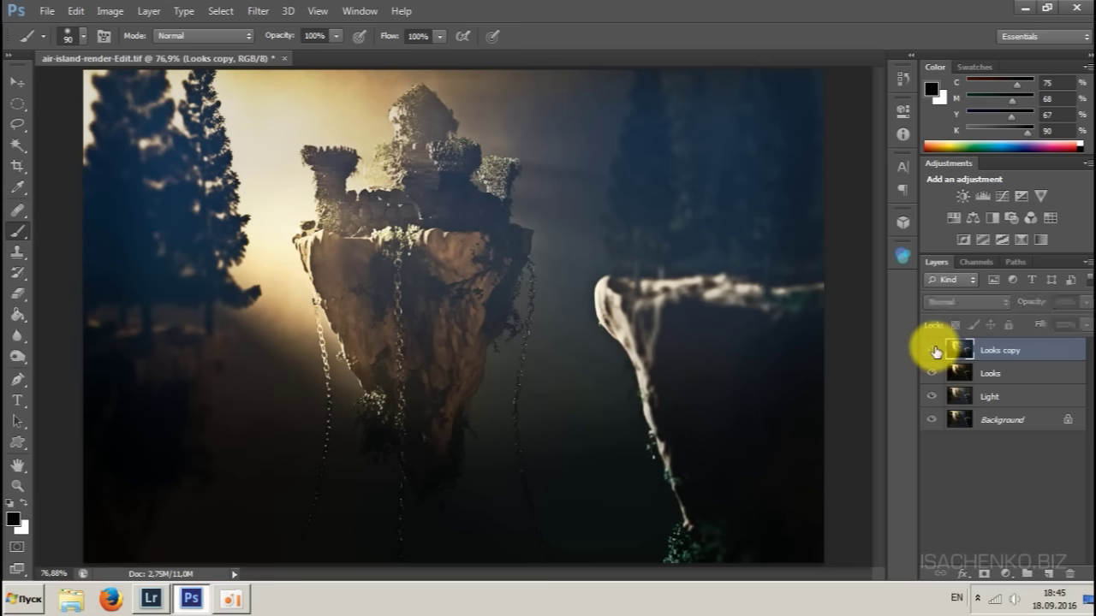
pyautogui.click(936, 352)
pyautogui.click(936, 351)
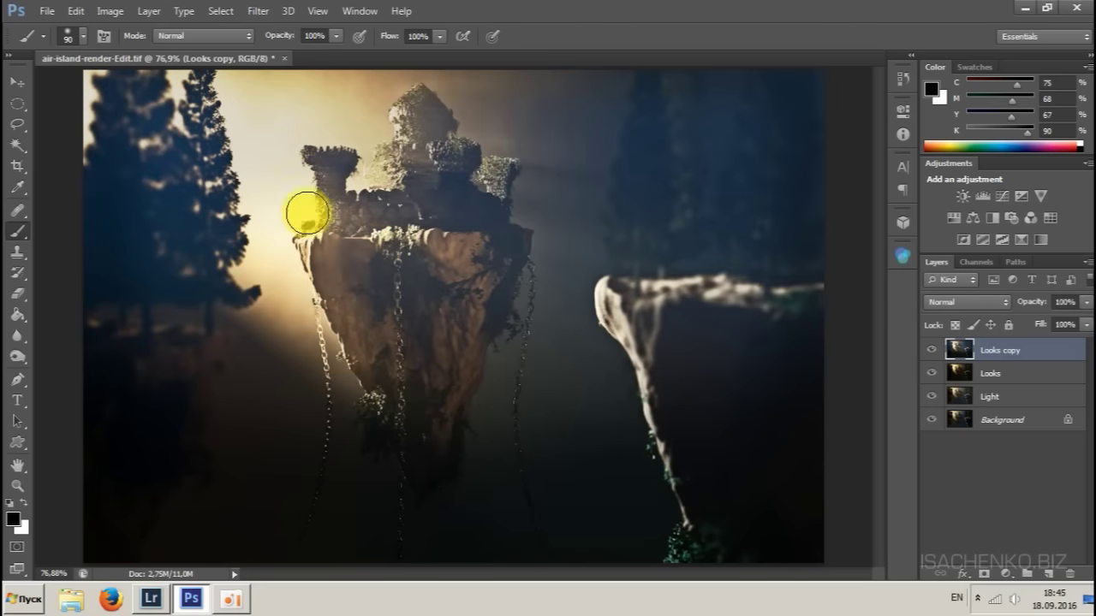
pyautogui.click(933, 352)
pyautogui.click(932, 351)
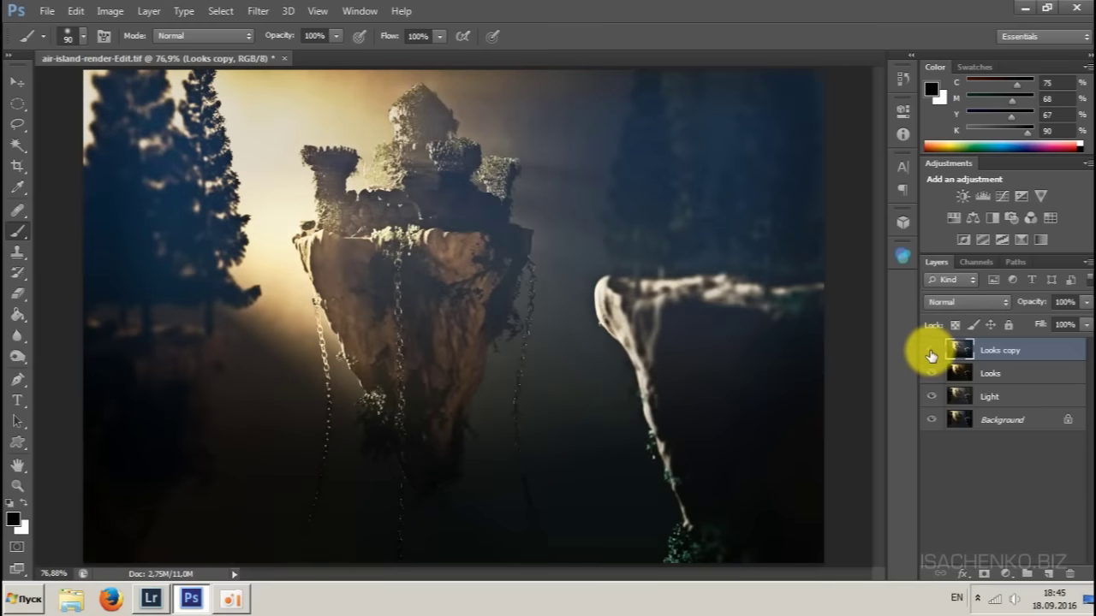
pyautogui.click(933, 352)
pyautogui.click(933, 351)
pyautogui.click(933, 352)
pyautogui.click(932, 352)
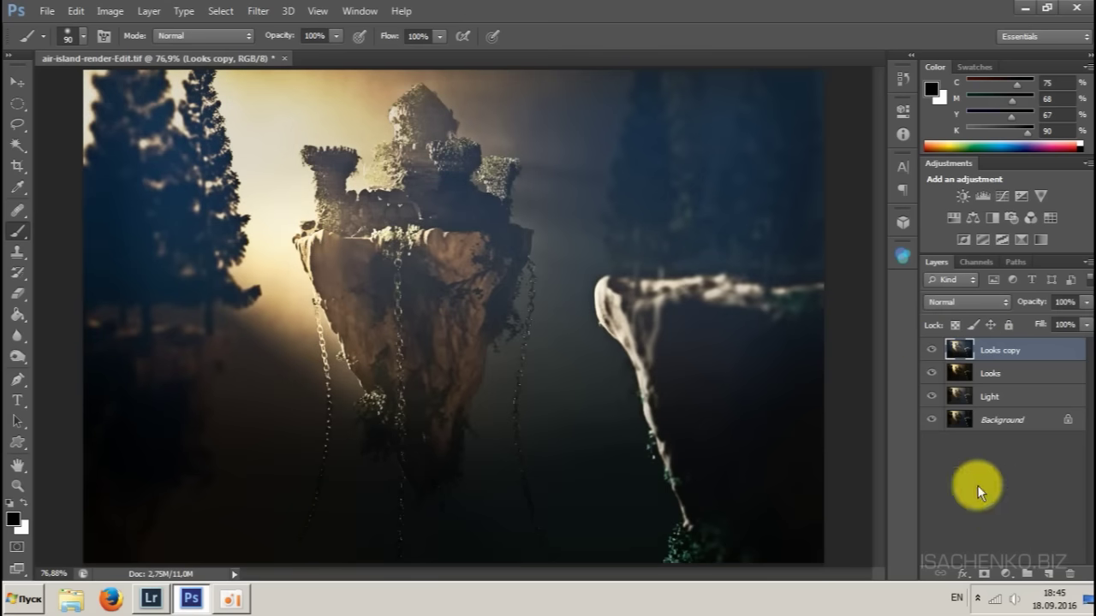
# - Add a layer mask to the Looks copy layer and set a soft 175 px brush with 0% hardness
pyautogui.click(983, 574)
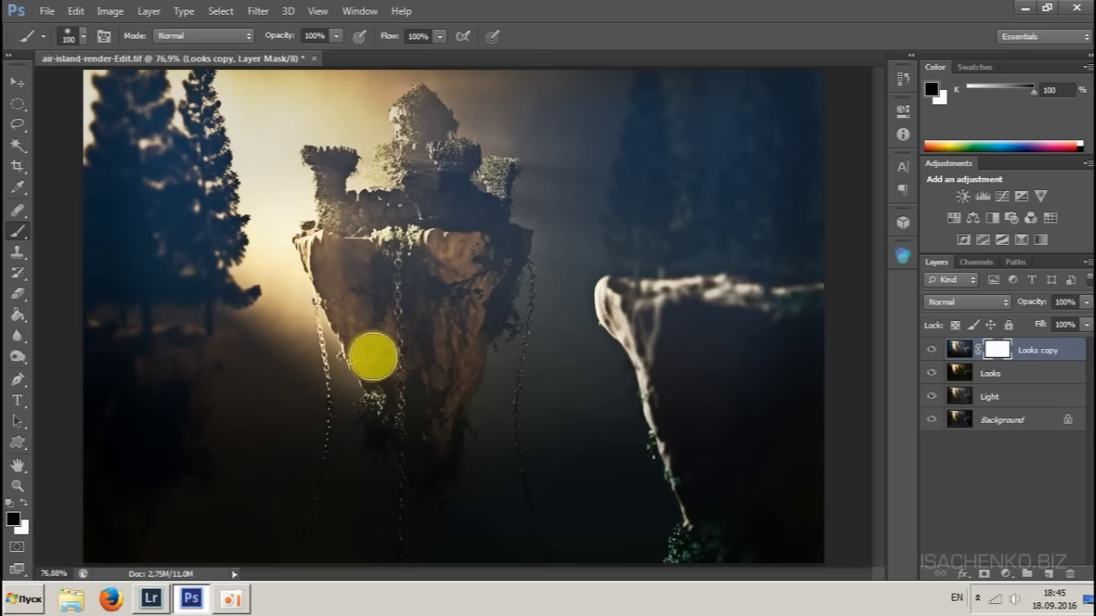
pyautogui.rightClick(356, 344)
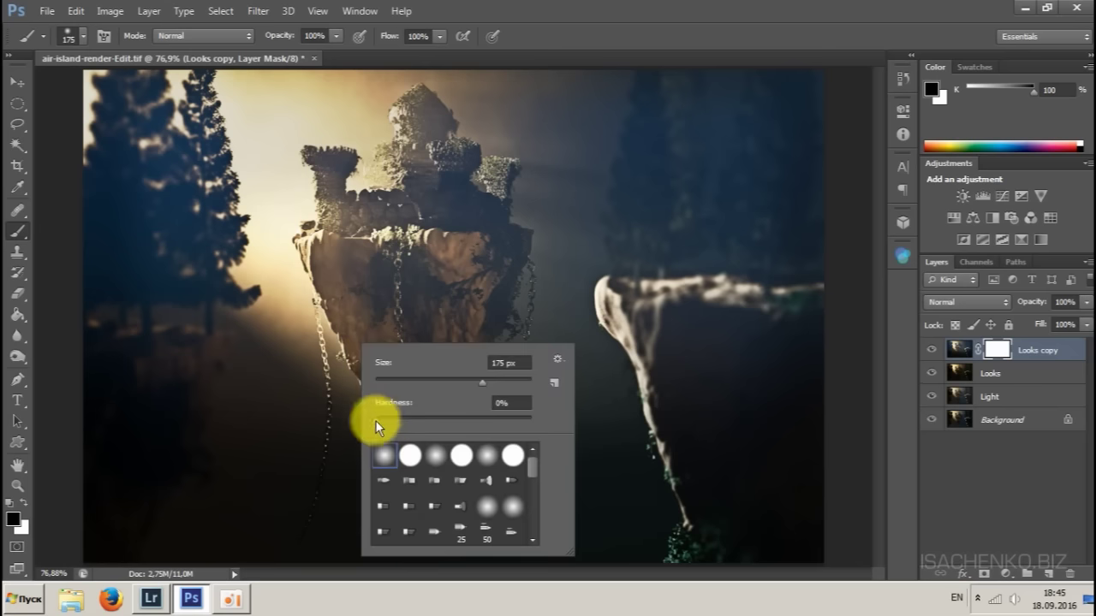
pyautogui.press('Return')
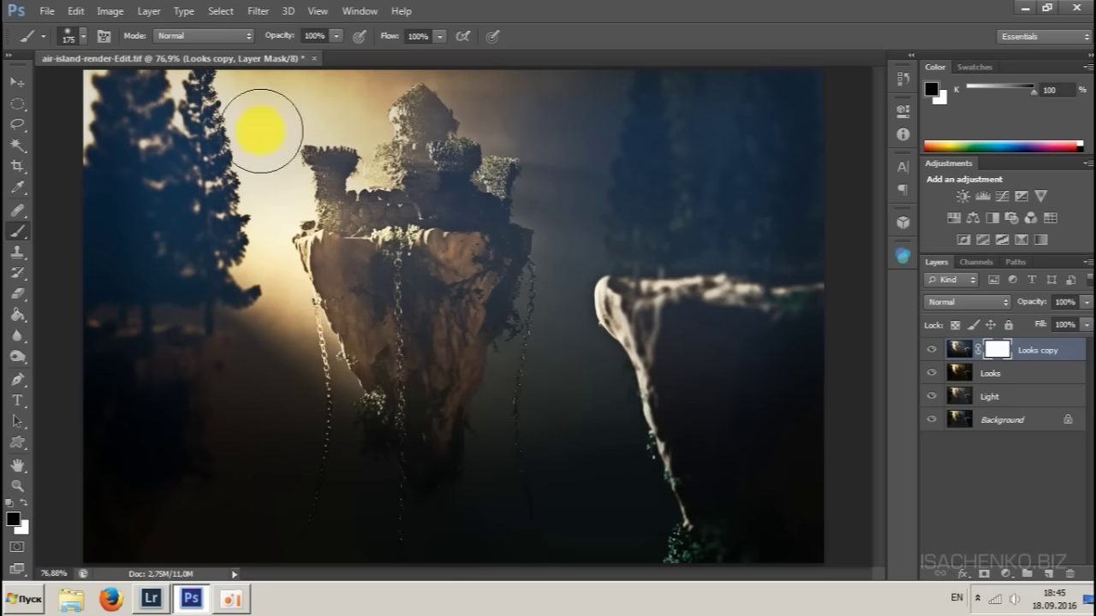
pyautogui.moveTo(246, 203)
pyautogui.mouseDown()
pyautogui.moveTo(277, 196)
pyautogui.moveTo(274, 157)
pyautogui.moveTo(227, 88)
pyautogui.moveTo(215, 88)
pyautogui.moveTo(294, 198)
pyautogui.mouseUp()
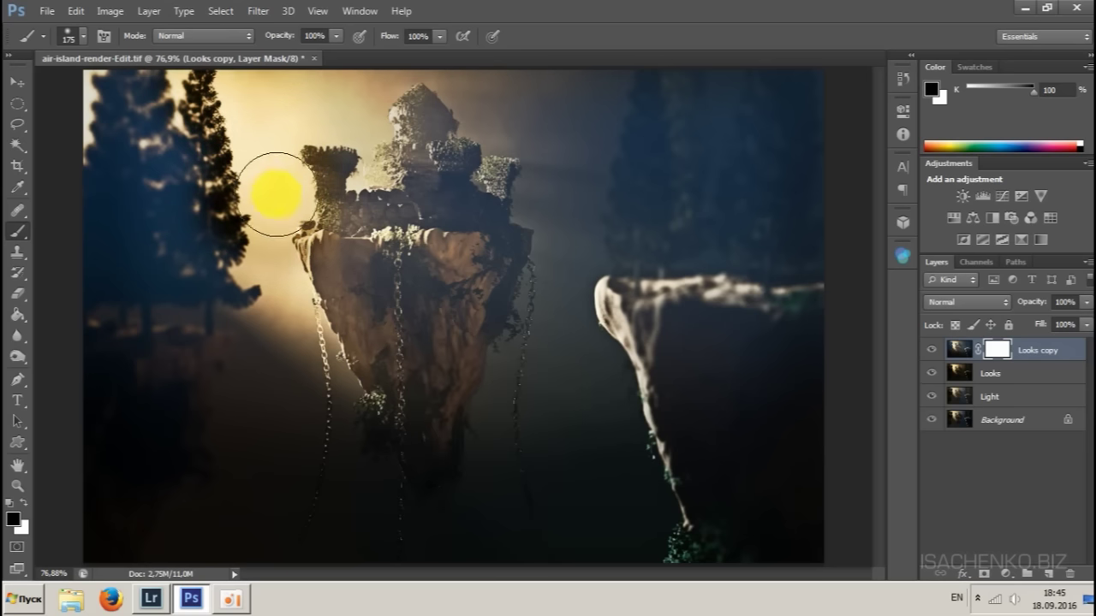
pyautogui.hotkey('ctrl', 'z')
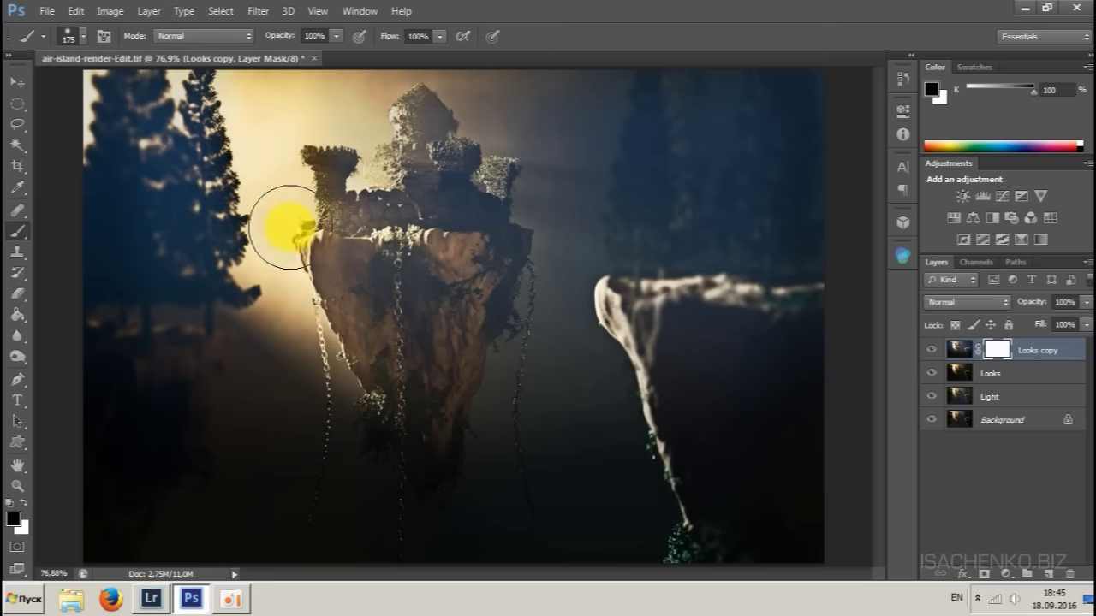
pyautogui.moveTo(291, 247)
pyautogui.mouseDown()
pyautogui.moveTo(286, 268)
pyautogui.moveTo(291, 252)
pyautogui.mouseUp()
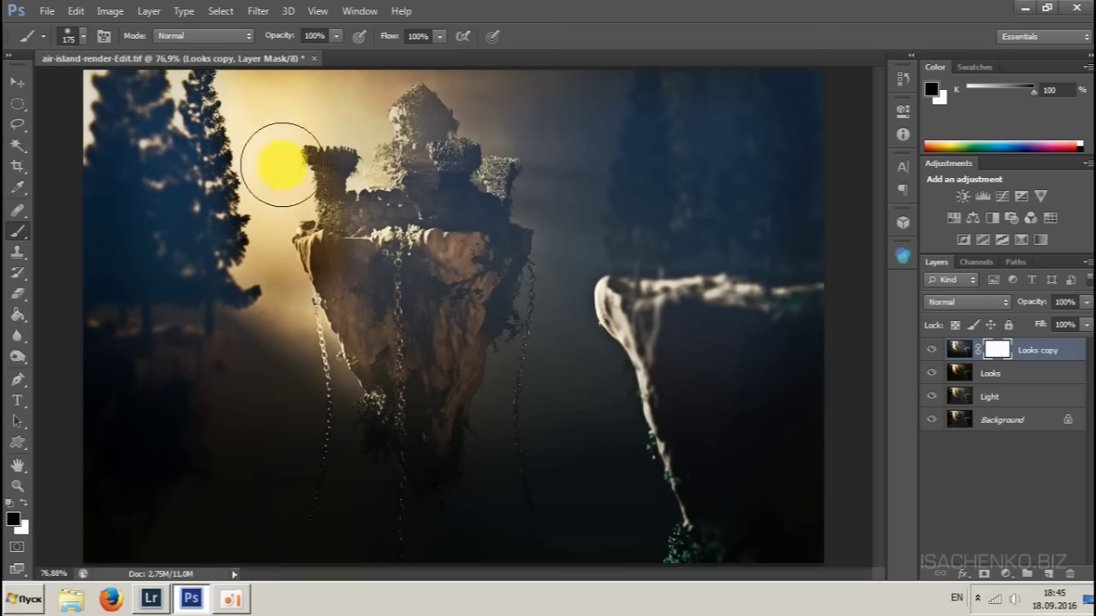
pyautogui.moveTo(267, 108)
pyautogui.mouseDown()
pyautogui.moveTo(277, 286)
pyautogui.moveTo(294, 298)
pyautogui.mouseUp()
pyautogui.hotkey('ctrl', 'z')
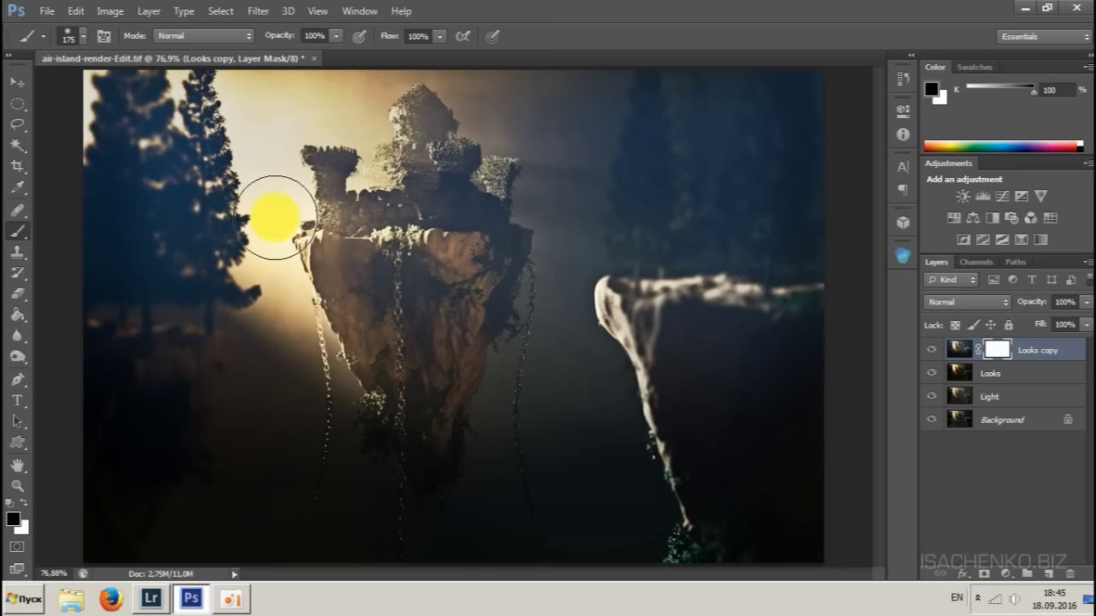
# - Mask out the Looks copy effect over the bright sky between the trees and castle with a black 100 px brush
pyautogui.press('[')
pyautogui.moveTo(270, 202); pyautogui.dragTo(248, 114)
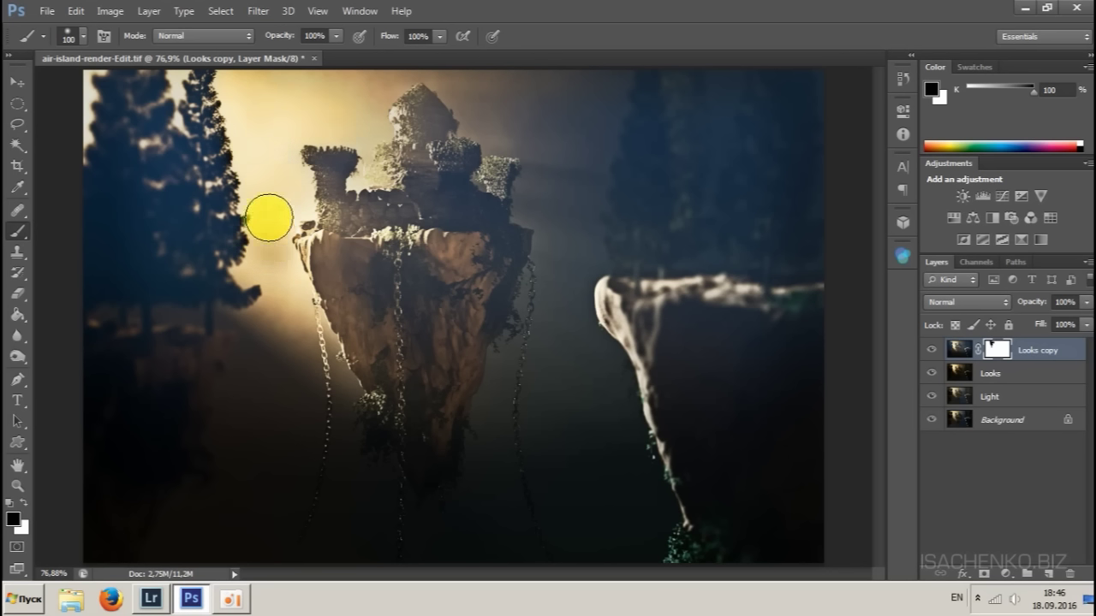
pyautogui.moveTo(282, 285); pyautogui.dragTo(308, 303)
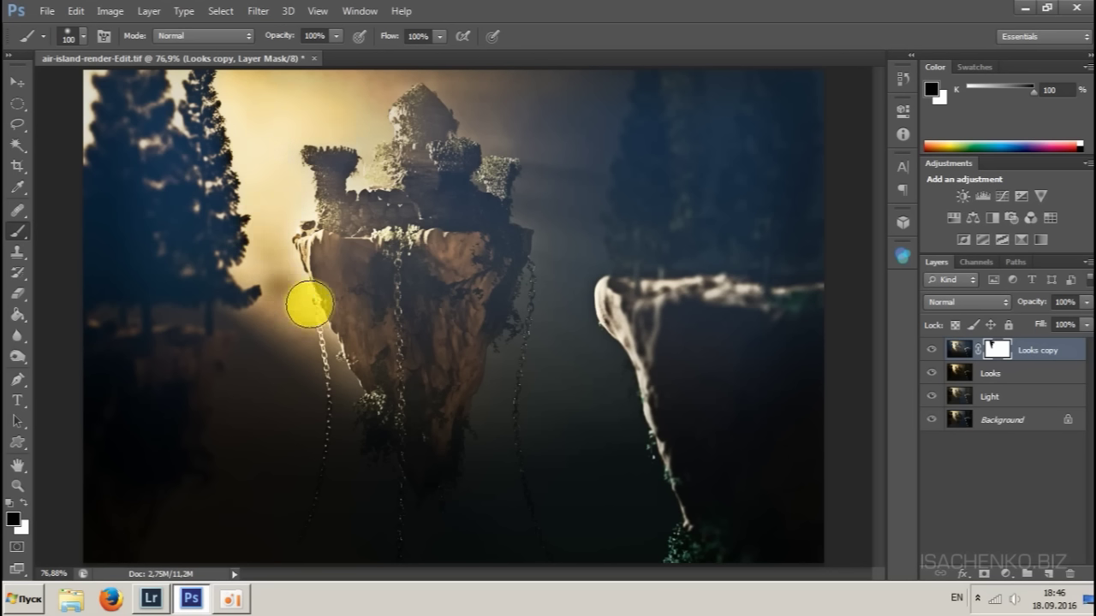
pyautogui.hotkey('ctrl', 'z')
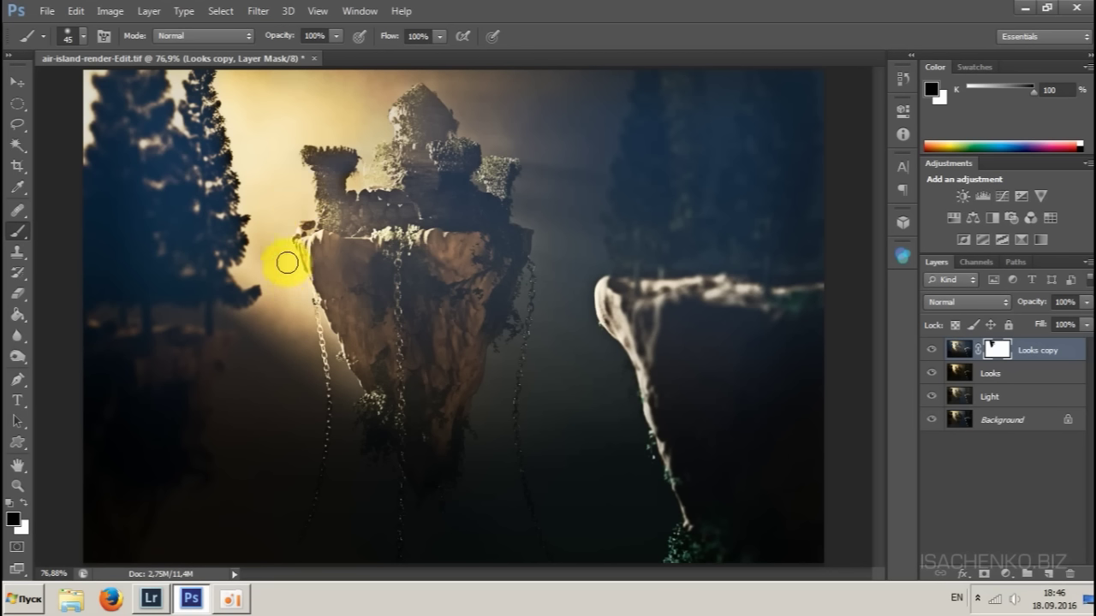
# - Paint the mask around the glow and castle tower with a black 80 px brush at 50% opacity to soften the transition
pyautogui.click(324, 36)
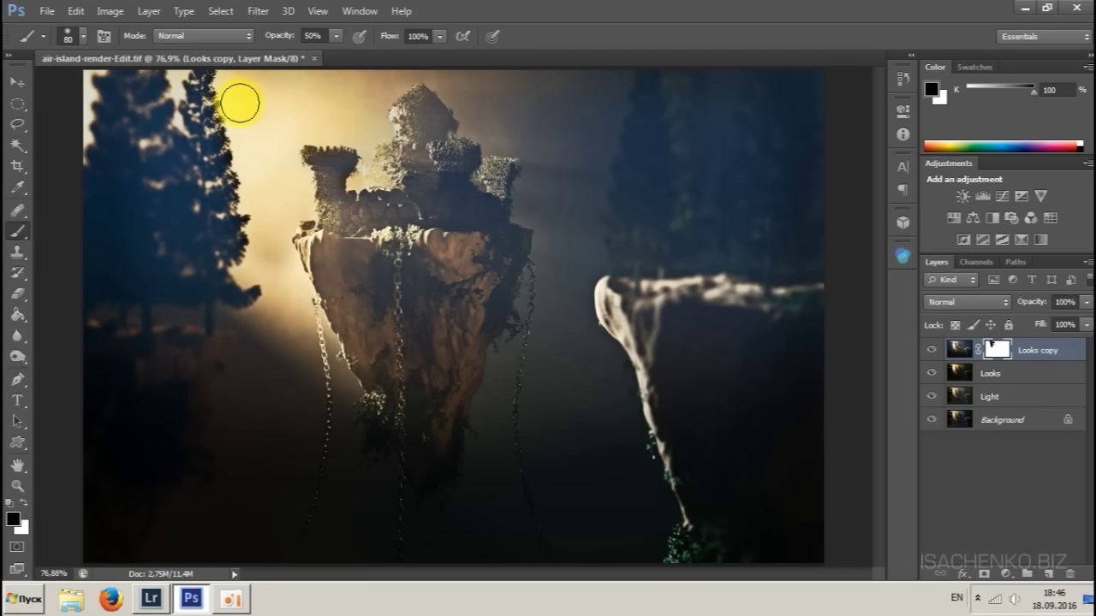
pyautogui.moveTo(328, 281)
pyautogui.mouseDown()
pyautogui.moveTo(291, 272)
pyautogui.moveTo(297, 282)
pyautogui.moveTo(289, 267)
pyautogui.mouseUp()
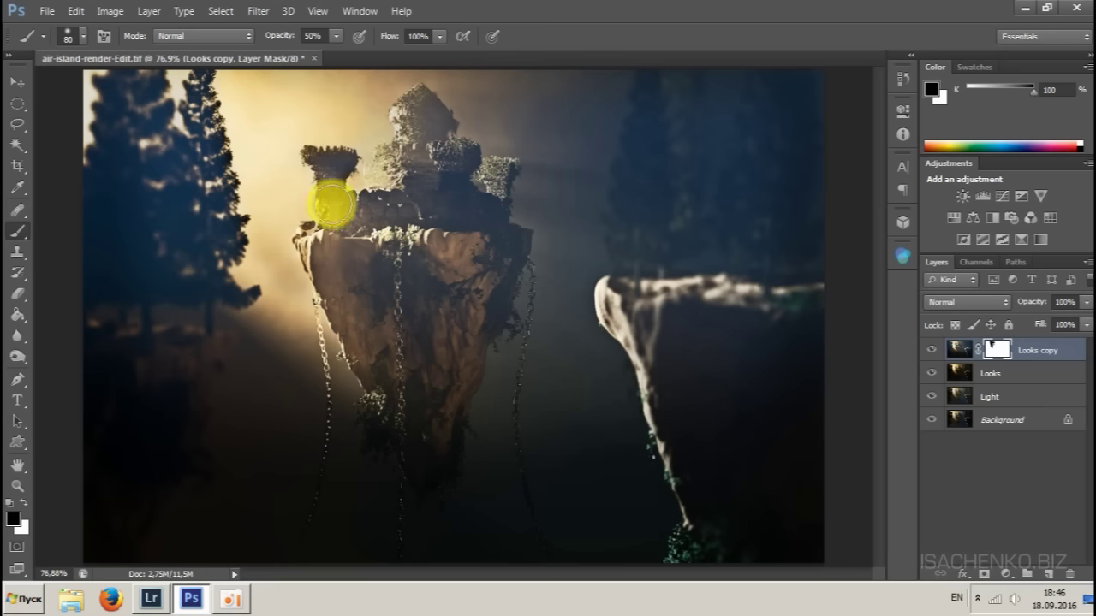
pyautogui.moveTo(332, 203)
pyautogui.mouseDown()
pyautogui.moveTo(297, 165)
pyautogui.moveTo(335, 171)
pyautogui.moveTo(313, 91)
pyautogui.mouseUp()
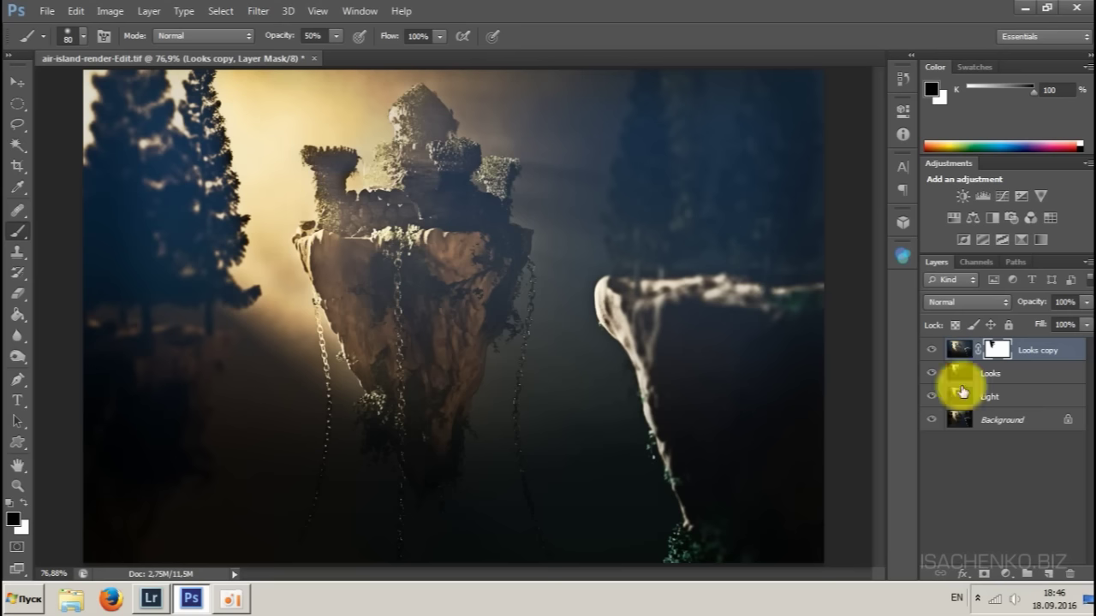
pyautogui.moveTo(334, 197); pyautogui.dragTo(260, 117)
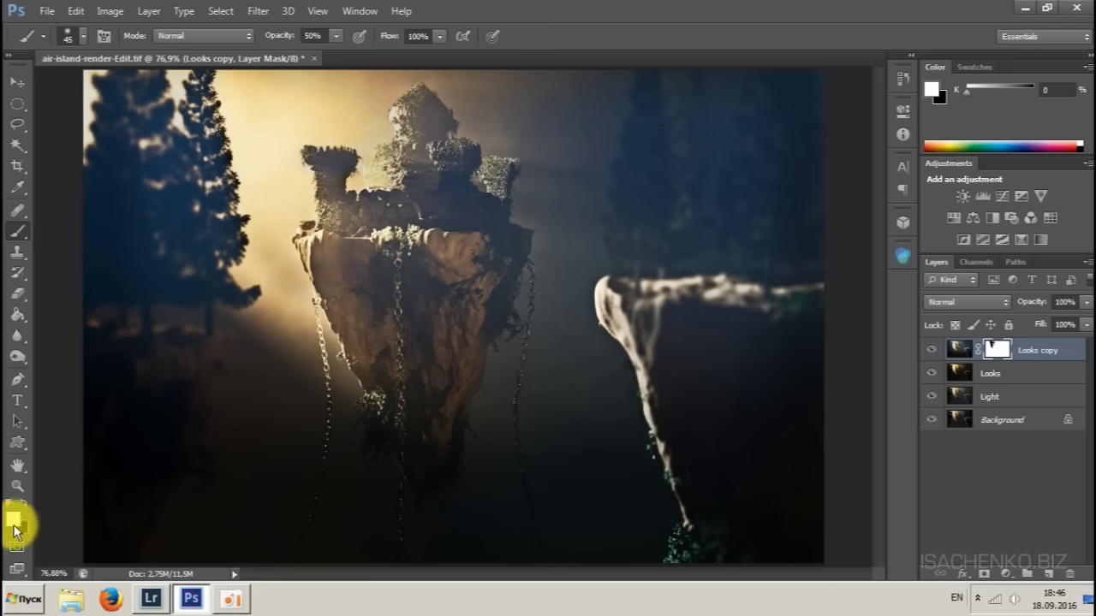
# - Paint white on the mask with a 45 px brush at 50% opacity below the foreground trees and over the castle's nearest tower
pyautogui.moveTo(225, 293)
pyautogui.mouseDown()
pyautogui.moveTo(203, 300)
pyautogui.moveTo(185, 336)
pyautogui.mouseUp()
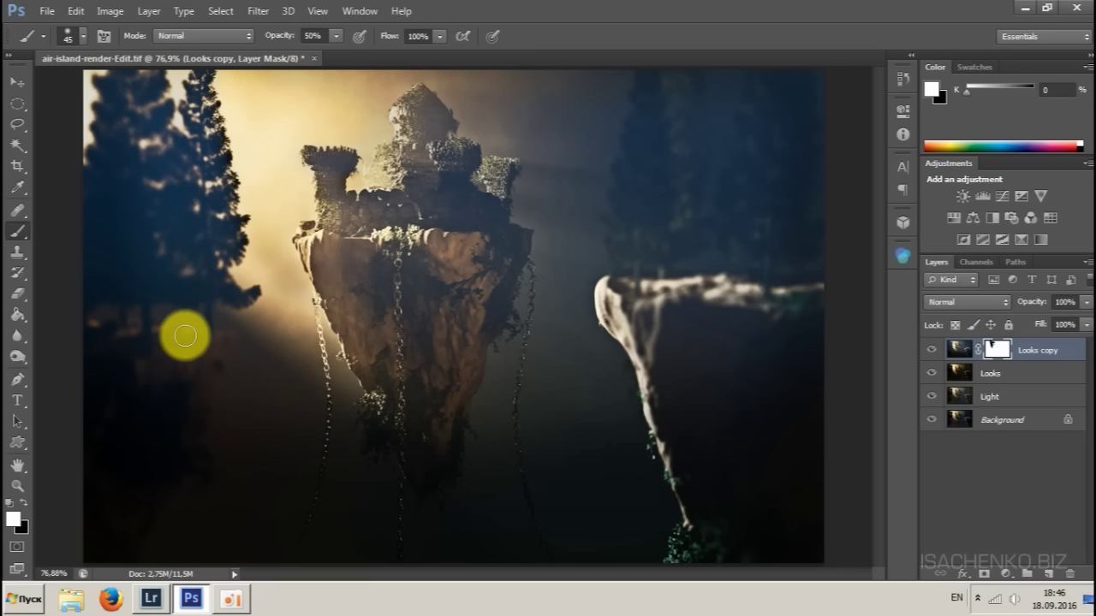
pyautogui.press('x')
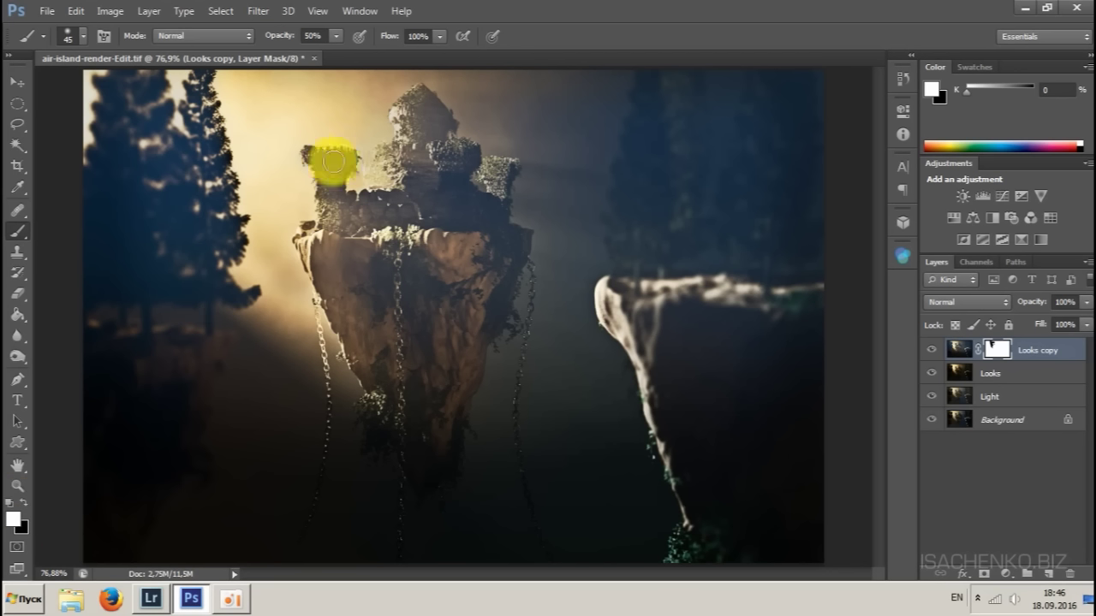
pyautogui.moveTo(334, 161)
pyautogui.mouseDown()
pyautogui.moveTo(313, 262)
pyautogui.moveTo(294, 149)
pyautogui.mouseUp()
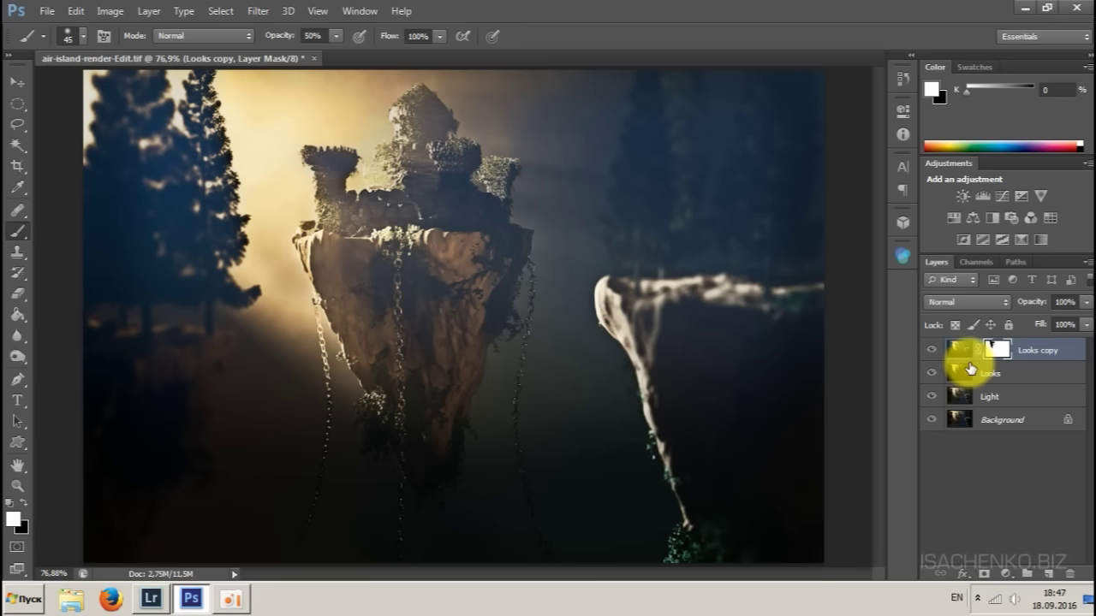
# - Merge all visible layers into the single Background layer and make black the foreground colour
pyautogui.hotkey('ctrl', 'shift', 'e')
pyautogui.press('x')
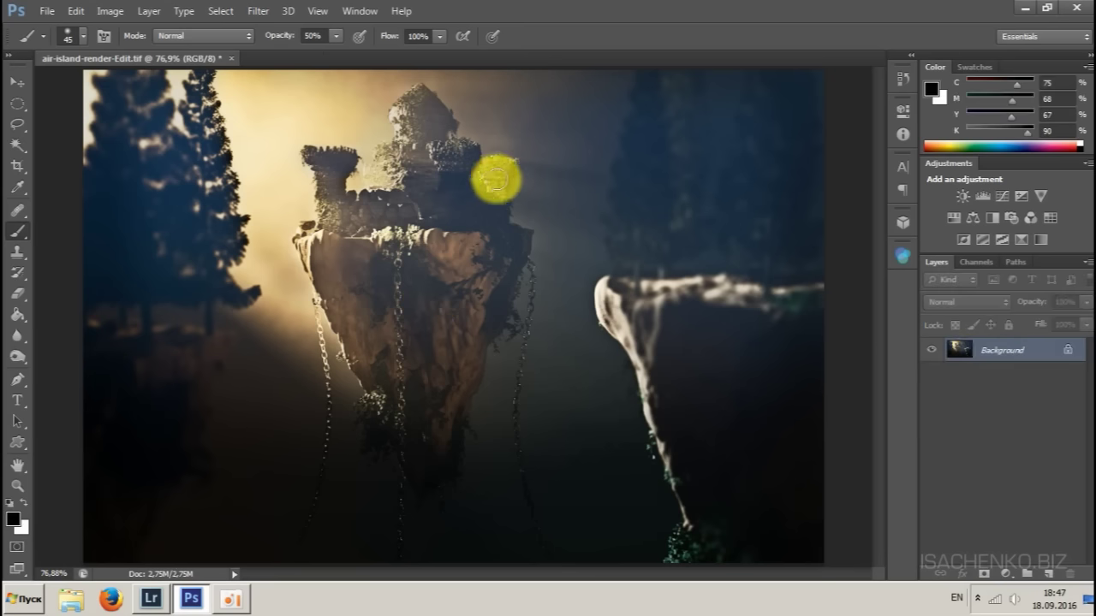
pyautogui.click(261, 10)
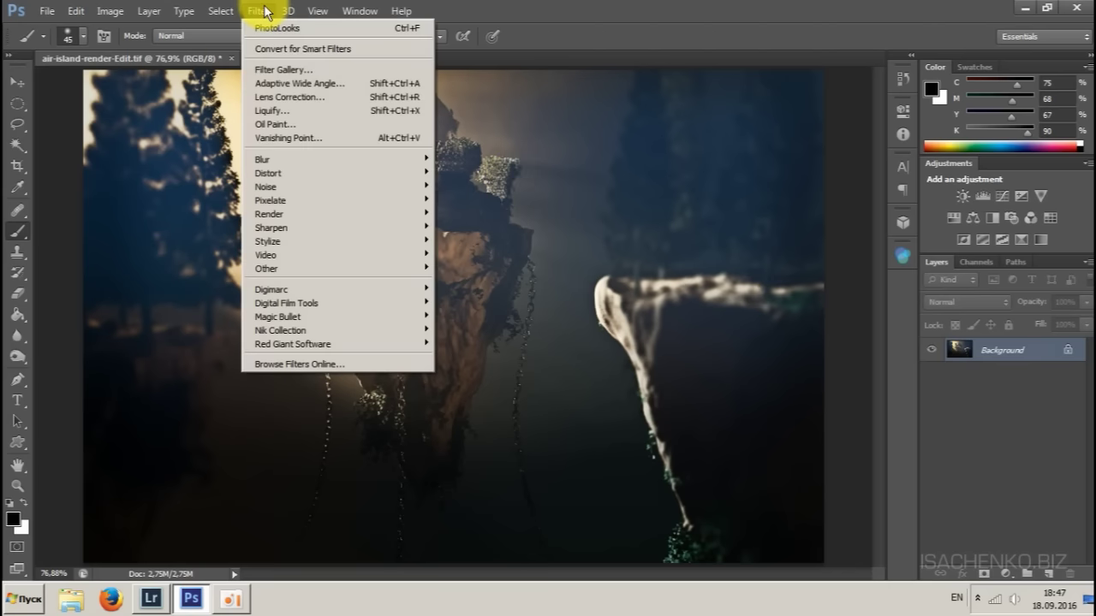
pyautogui.click(266, 11)
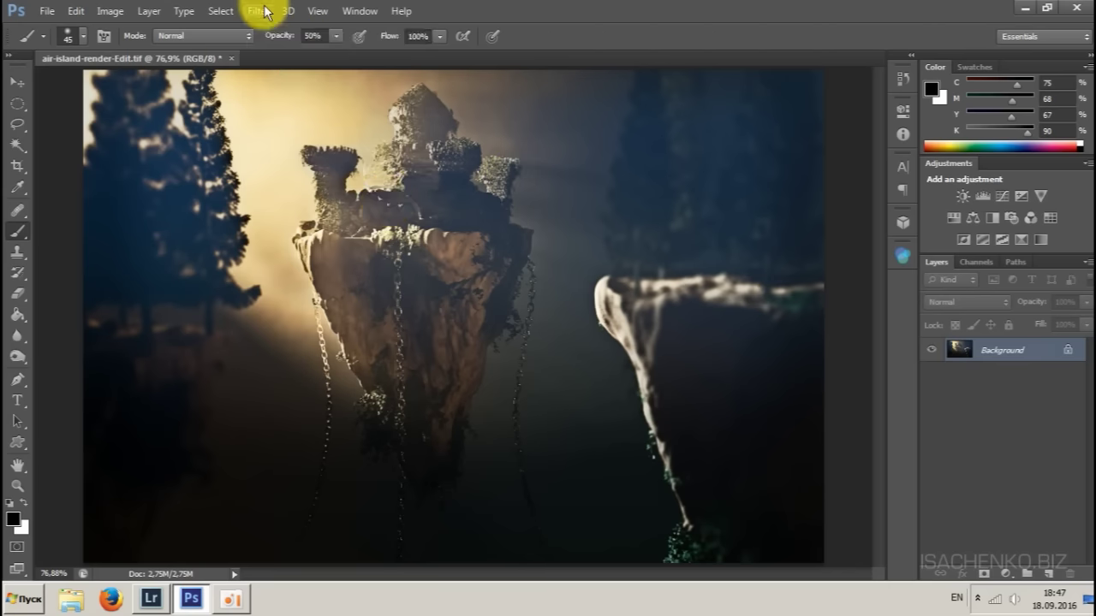
# - Apply Smart Sharpen to the merged image with Amount 50%, Radius 0.6 px, removing Lens Blur with More Accurate on
pyautogui.press('z')
pyautogui.rightClick(385, 203)
pyautogui.click(406, 224)
pyautogui.moveTo(415, 203); pyautogui.dragTo(367, 239)
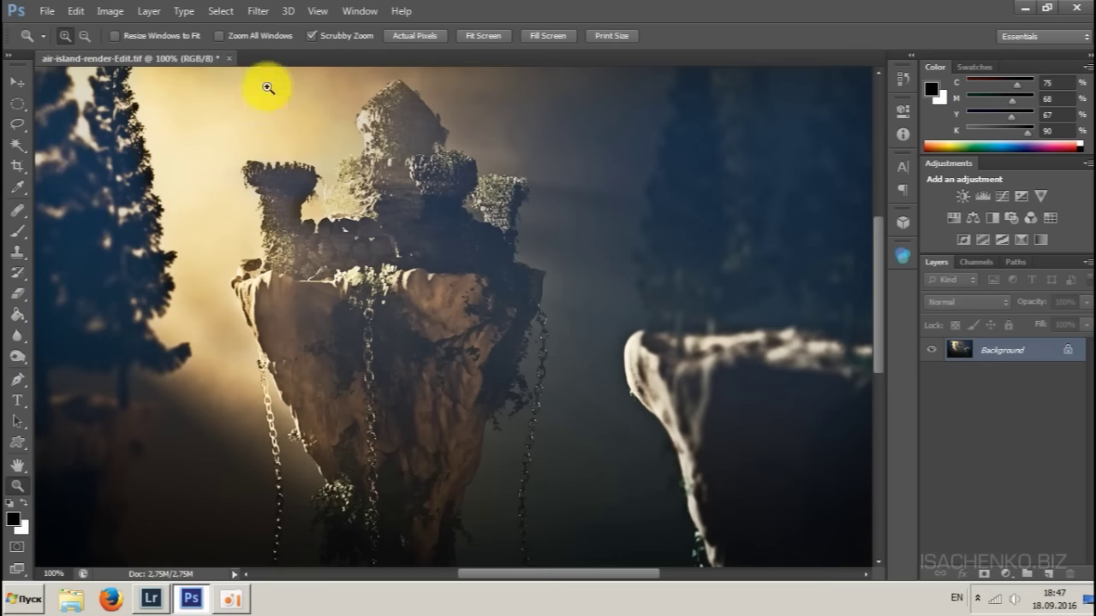
pyautogui.click(257, 11)
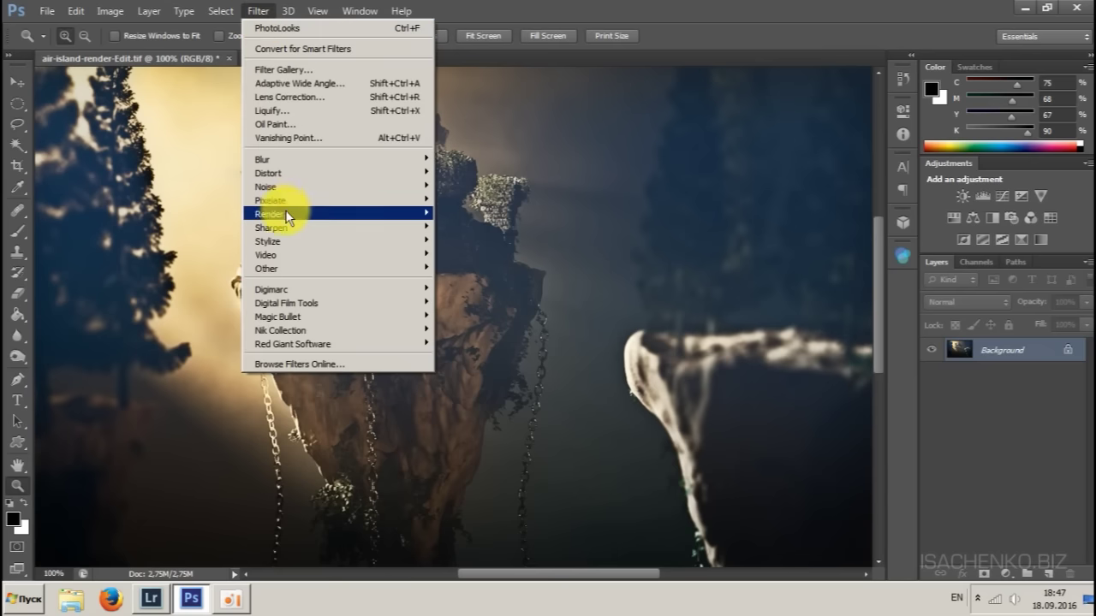
pyautogui.moveTo(386, 228)
pyautogui.click(471, 268)
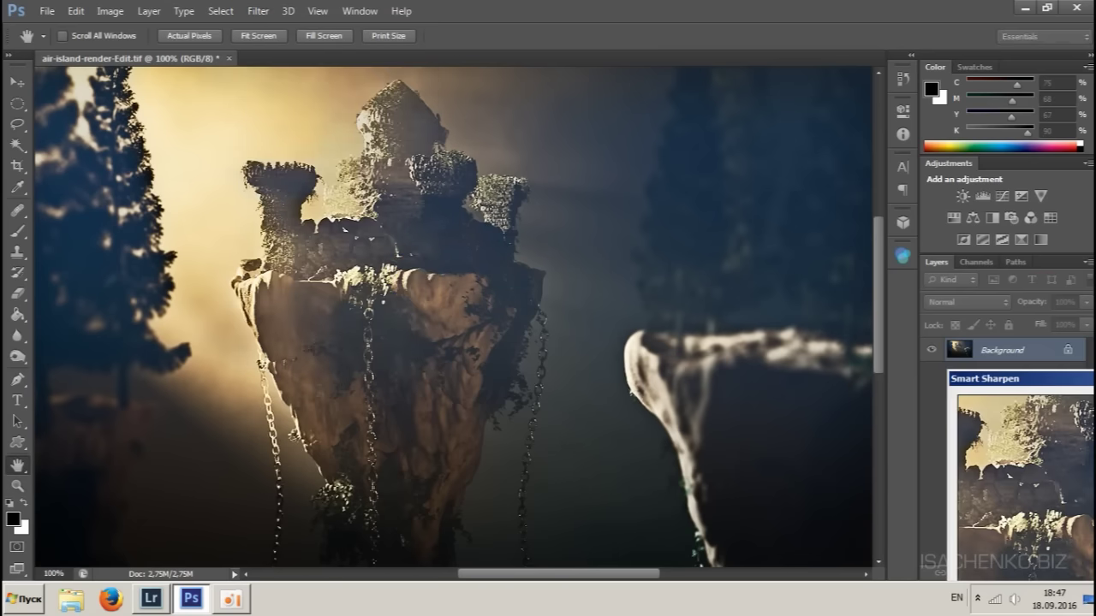
pyautogui.moveTo(1019, 379); pyautogui.dragTo(521, 109)
pyautogui.moveTo(380, 178); pyautogui.dragTo(431, 254)
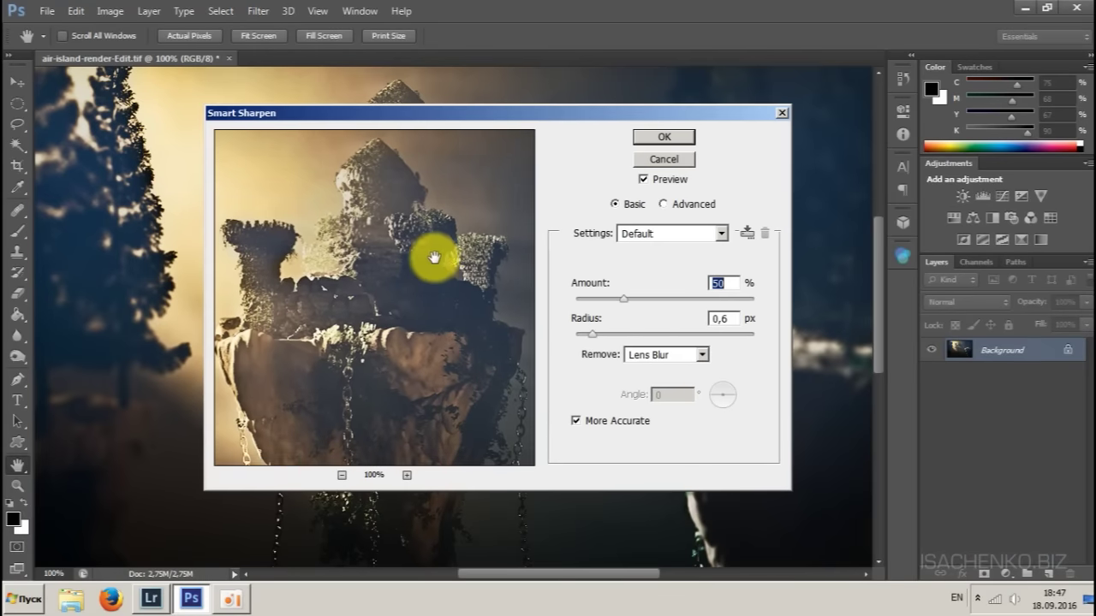
pyautogui.moveTo(331, 301); pyautogui.dragTo(357, 303)
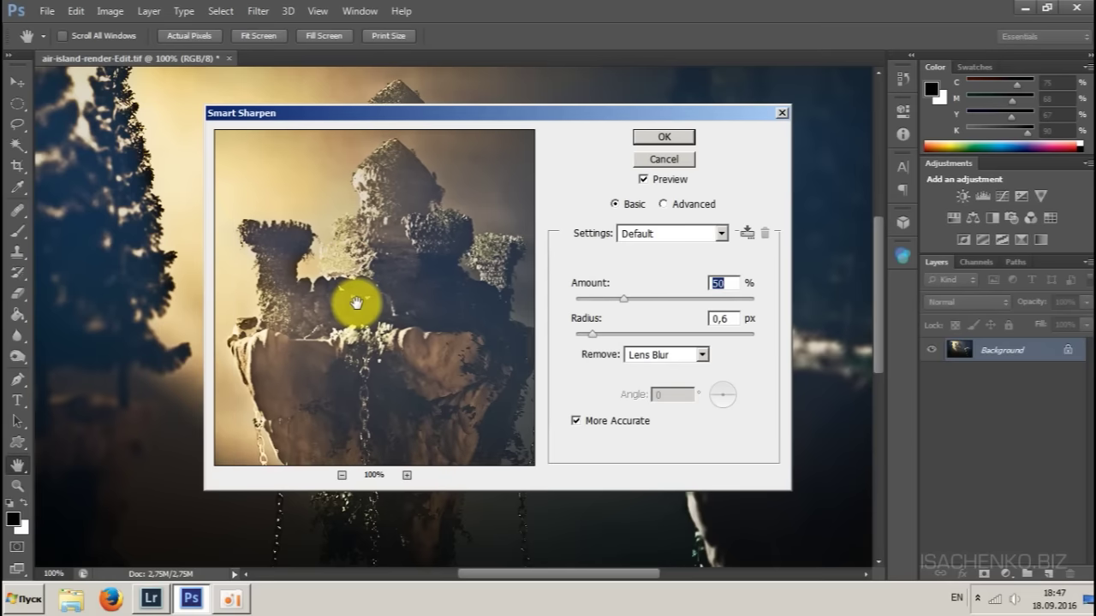
pyautogui.moveTo(380, 354)
pyautogui.mouseDown()
pyautogui.moveTo(362, 299)
pyautogui.moveTo(385, 244)
pyautogui.moveTo(350, 217)
pyautogui.moveTo(342, 235)
pyautogui.moveTo(435, 336)
pyautogui.moveTo(303, 294)
pyautogui.moveTo(348, 262)
pyautogui.moveTo(357, 293)
pyautogui.moveTo(335, 245)
pyautogui.moveTo(384, 341)
pyautogui.mouseUp()
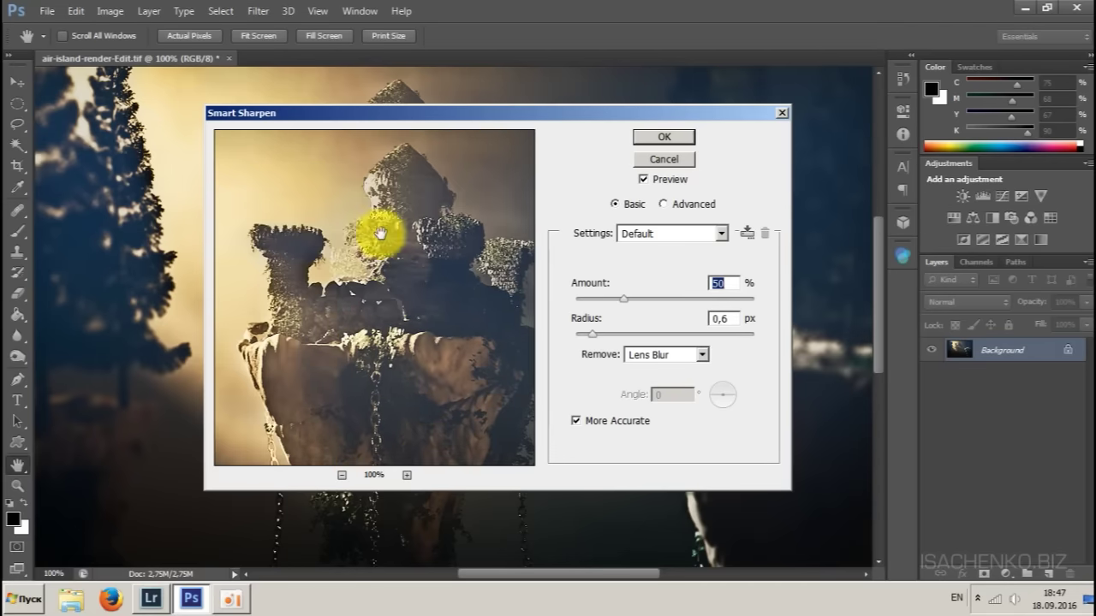
pyautogui.click(657, 139)
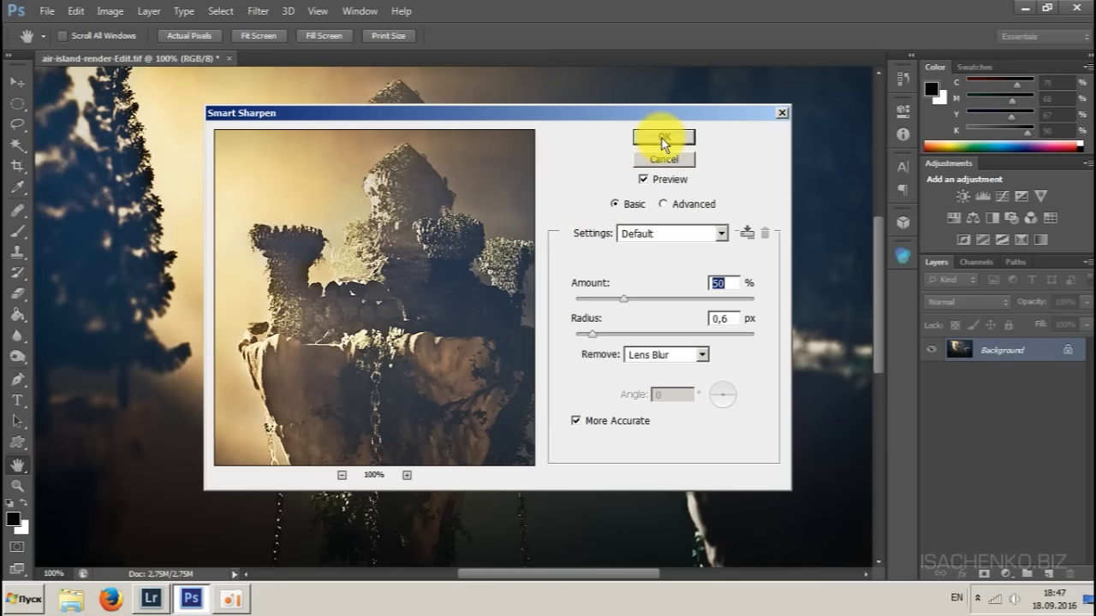
# - Fade the Smart Sharpen effect to 50% opacity in Normal mode
pyautogui.press('z')
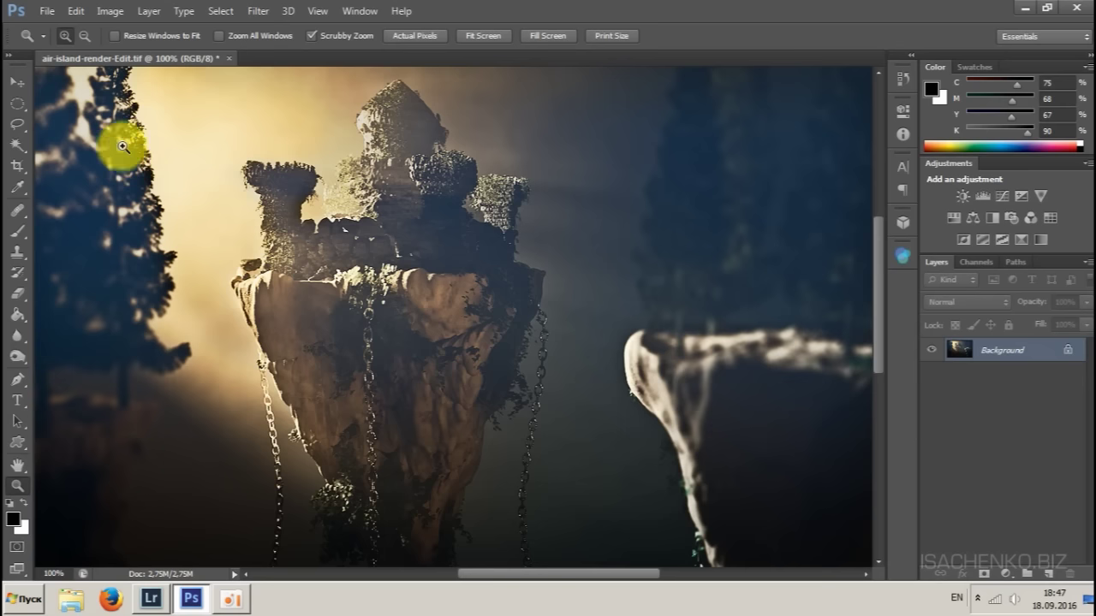
pyautogui.click(109, 14)
pyautogui.moveTo(75, 14)
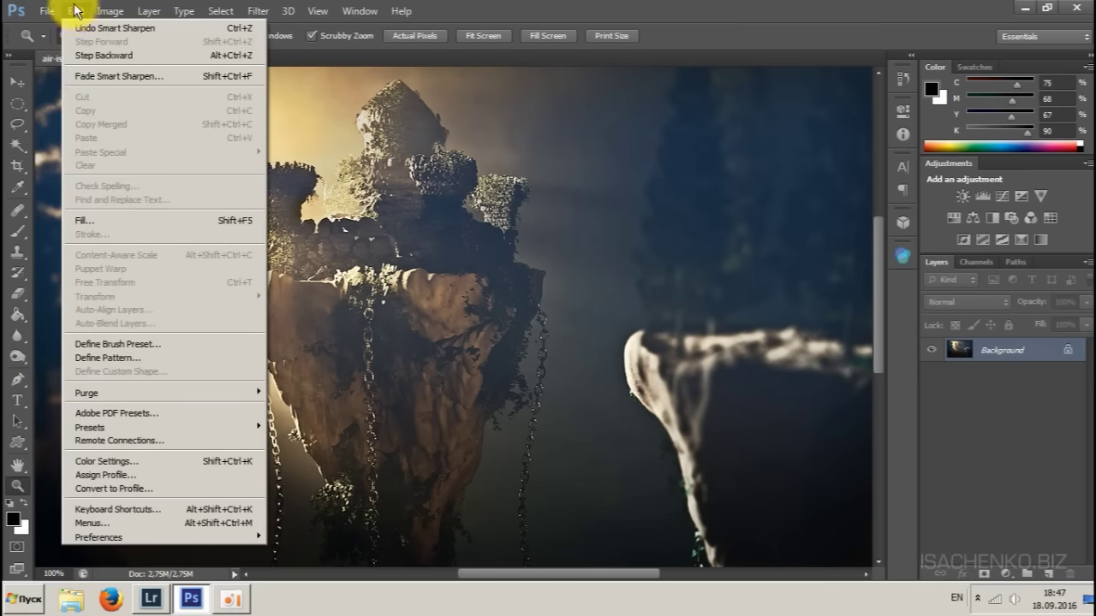
pyautogui.click(75, 11)
pyautogui.click(76, 15)
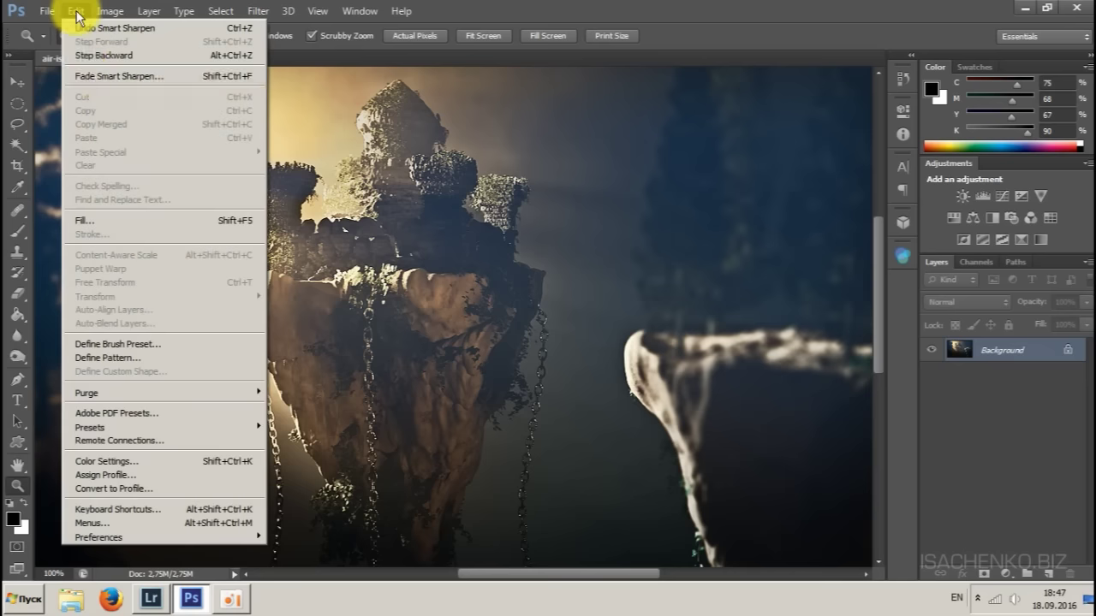
pyautogui.click(93, 76)
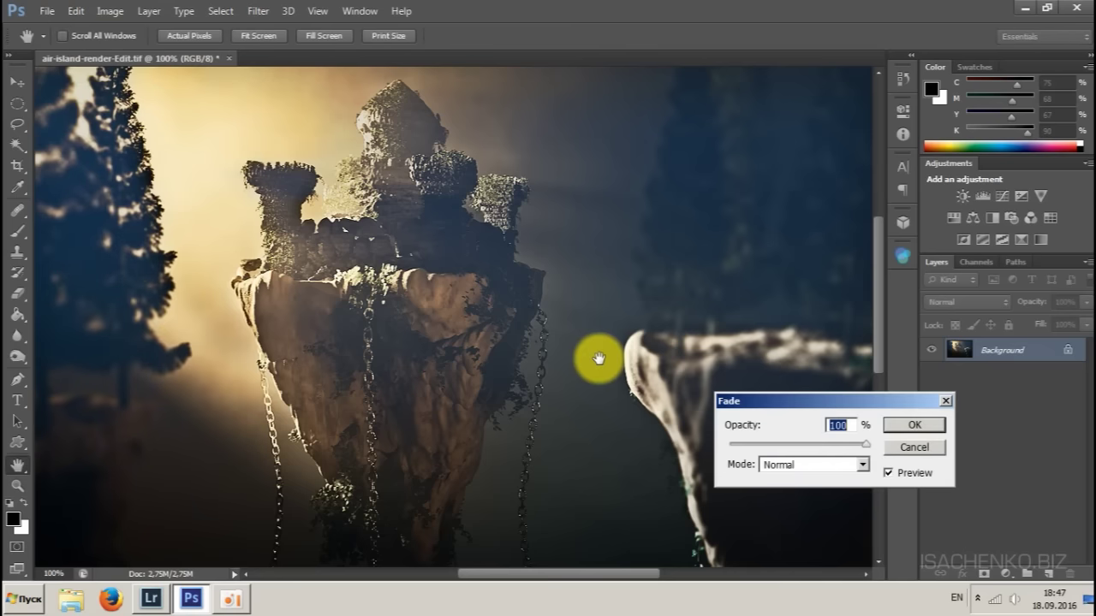
pyautogui.write('50')
pyautogui.click(904, 424)
# - Examine the sharpened castle, rock and chains, comparing the whole image with the view at actual pixels
pyautogui.press('z')
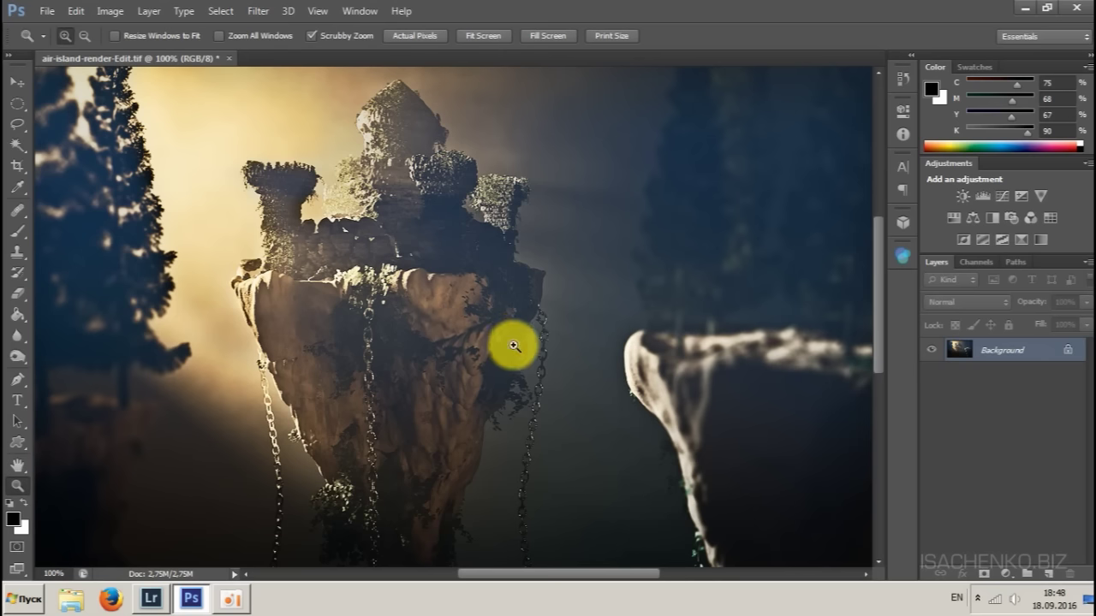
pyautogui.moveTo(513, 345); pyautogui.dragTo(509, 320)
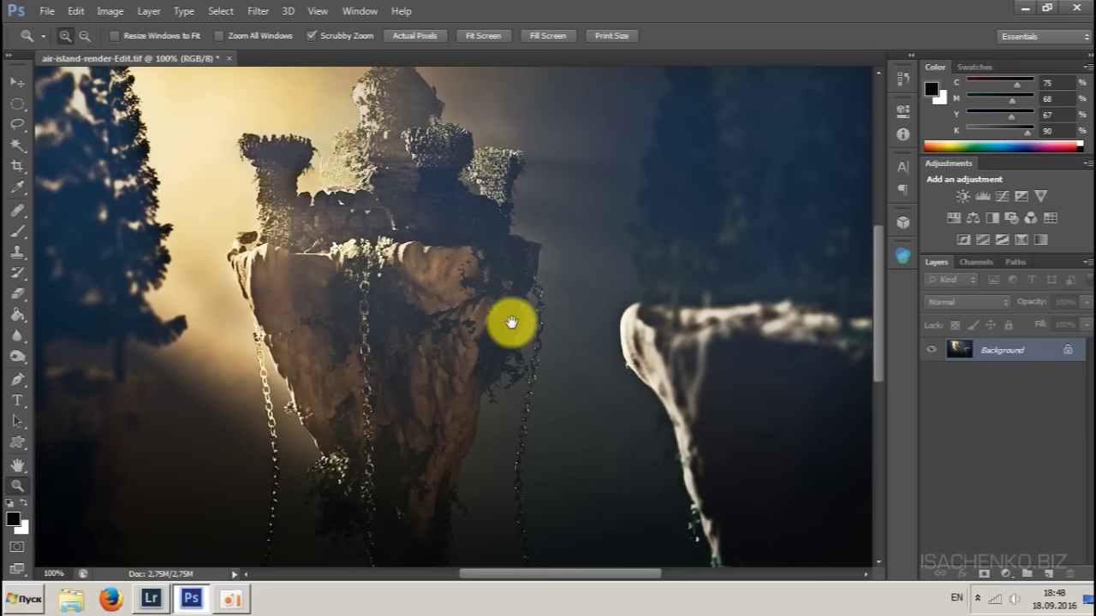
pyautogui.rightClick(466, 298)
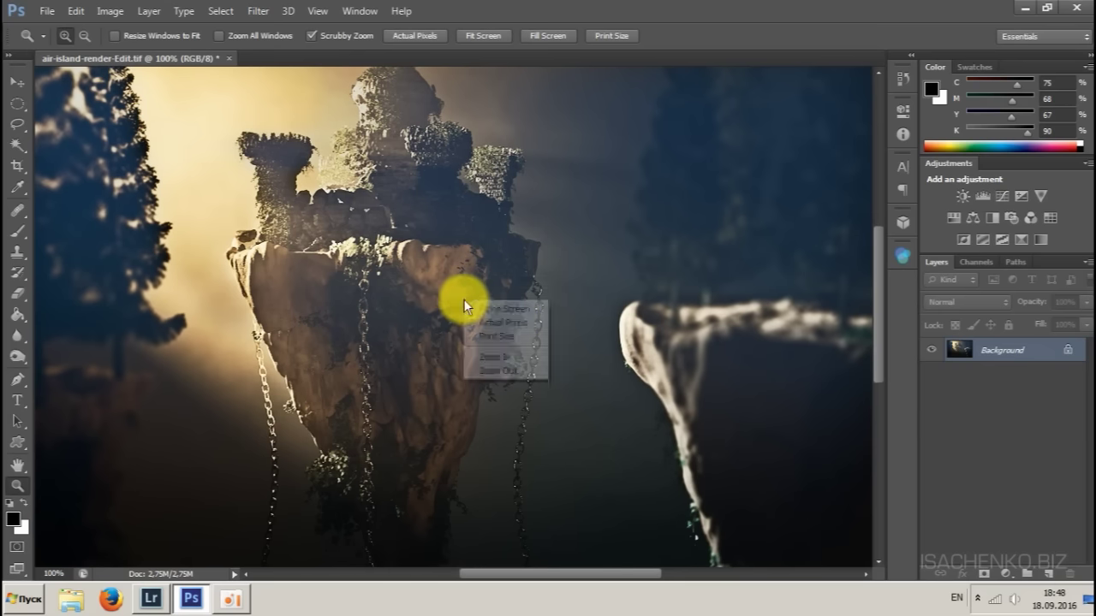
pyautogui.click(484, 306)
pyautogui.rightClick(474, 279)
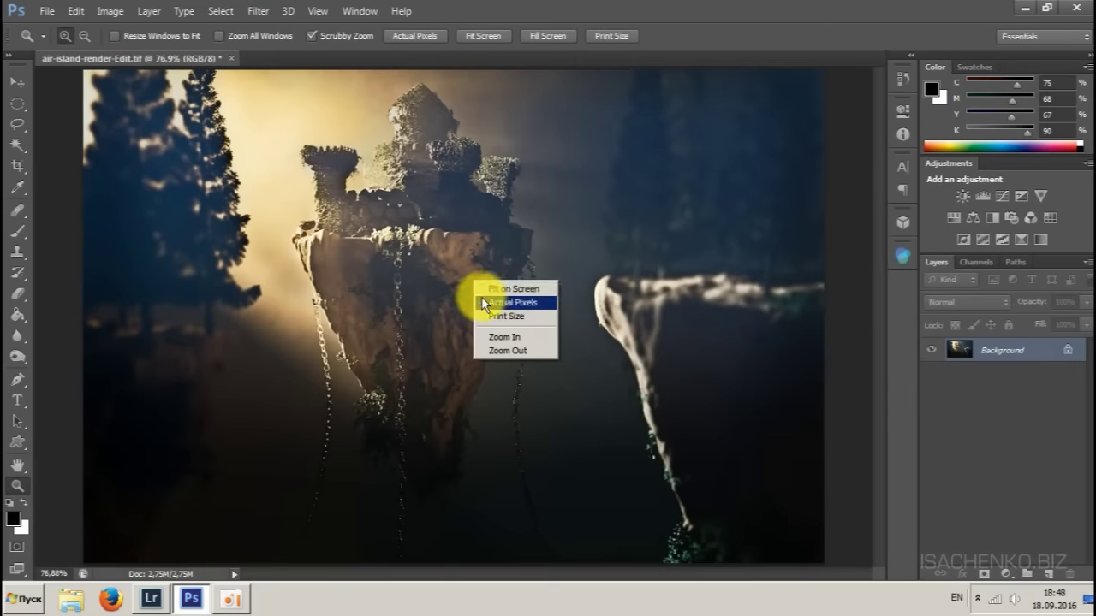
pyautogui.click(482, 301)
pyautogui.moveTo(458, 237)
pyautogui.mouseDown()
pyautogui.moveTo(470, 351)
pyautogui.moveTo(457, 225)
pyautogui.mouseUp()
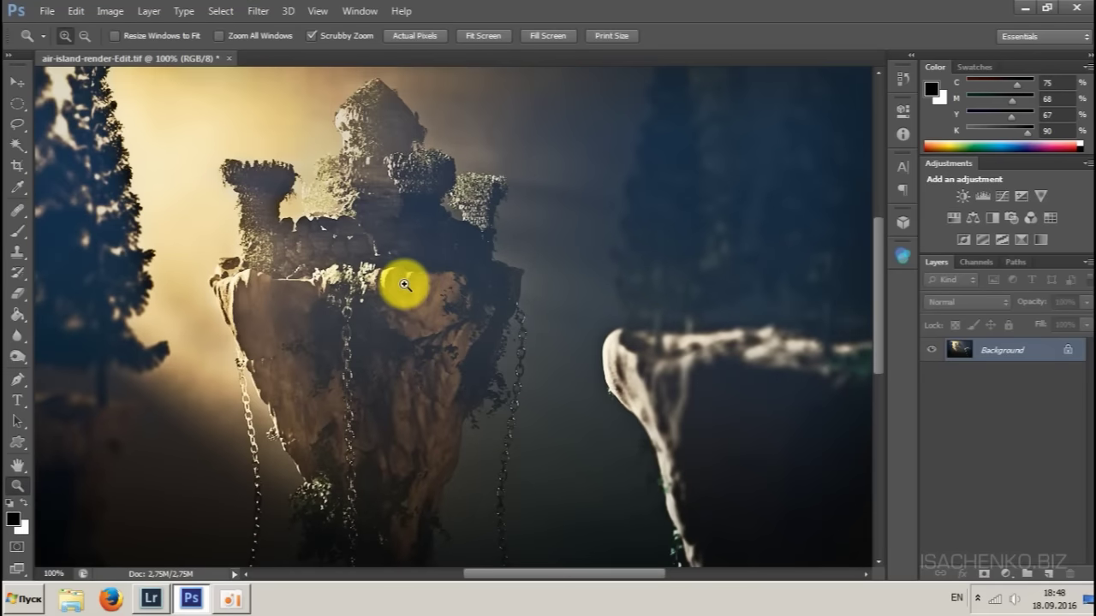
pyautogui.moveTo(400, 281)
pyautogui.mouseDown()
pyautogui.moveTo(443, 296)
pyautogui.moveTo(409, 280)
pyautogui.mouseUp()
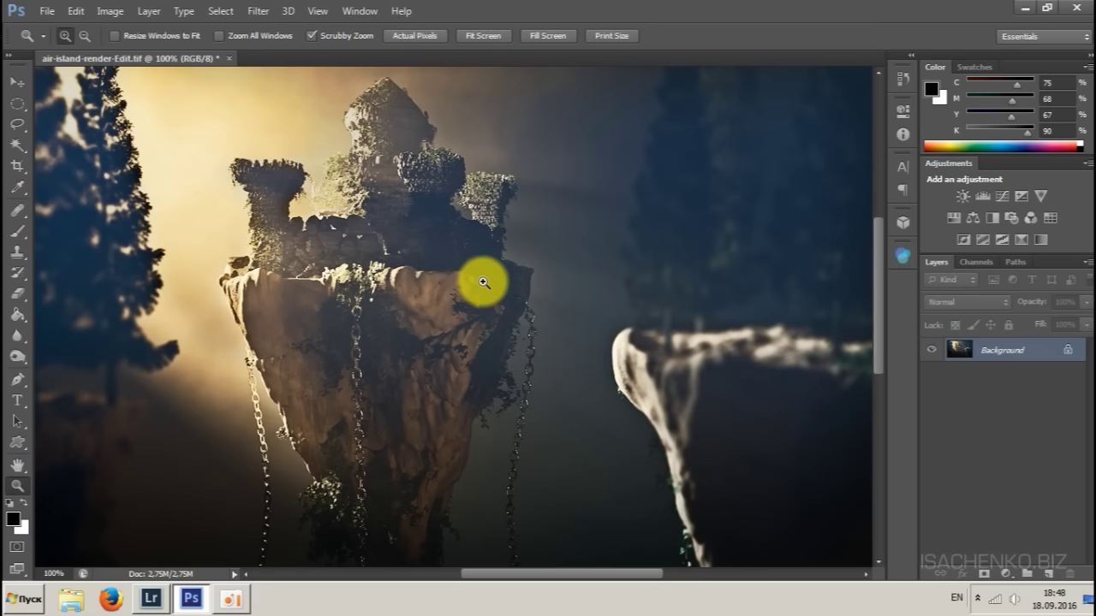
pyautogui.moveTo(405, 399)
pyautogui.mouseDown()
pyautogui.moveTo(396, 350)
pyautogui.moveTo(397, 392)
pyautogui.mouseUp()
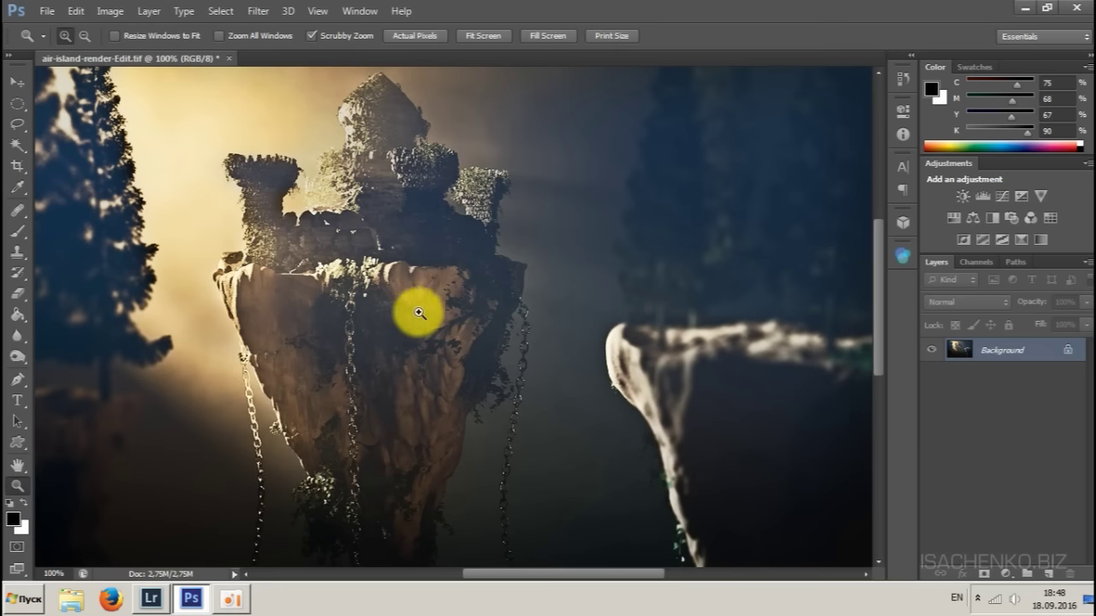